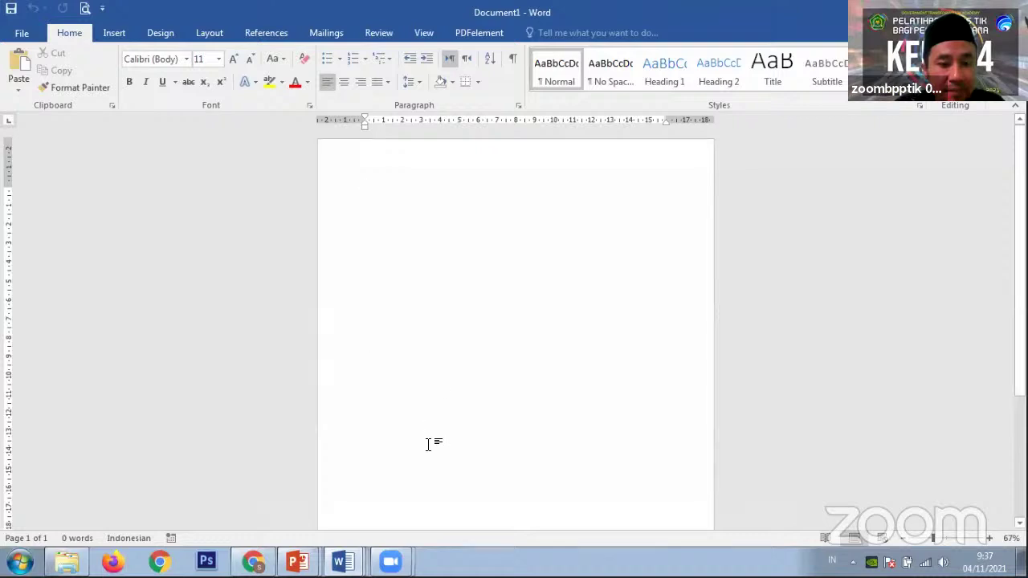
Add the New command to the Quick Access Toolbar
{"action": "left_click", "coordinate": [23, 32]}
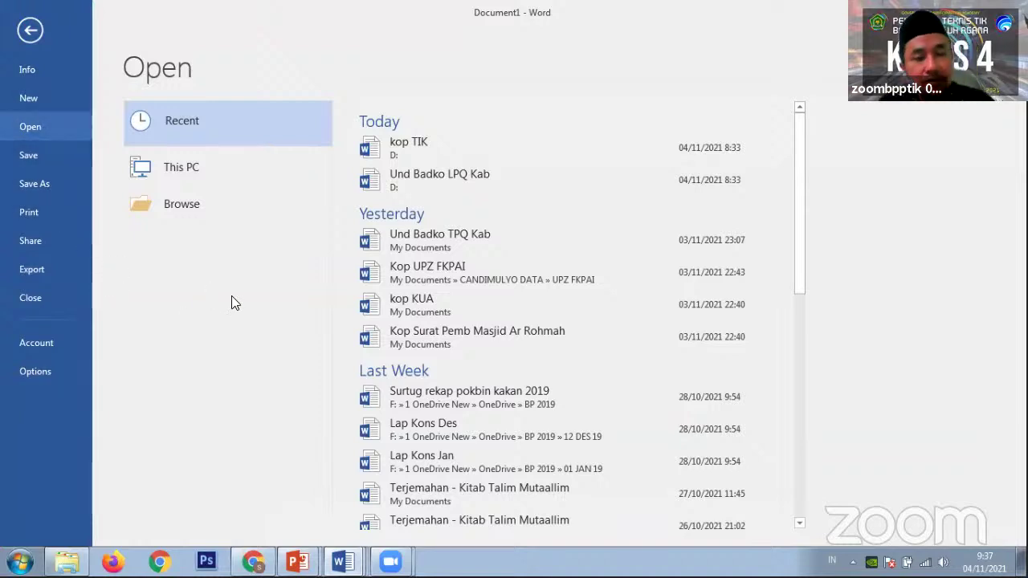
{"action": "key", "text": "Escape"}
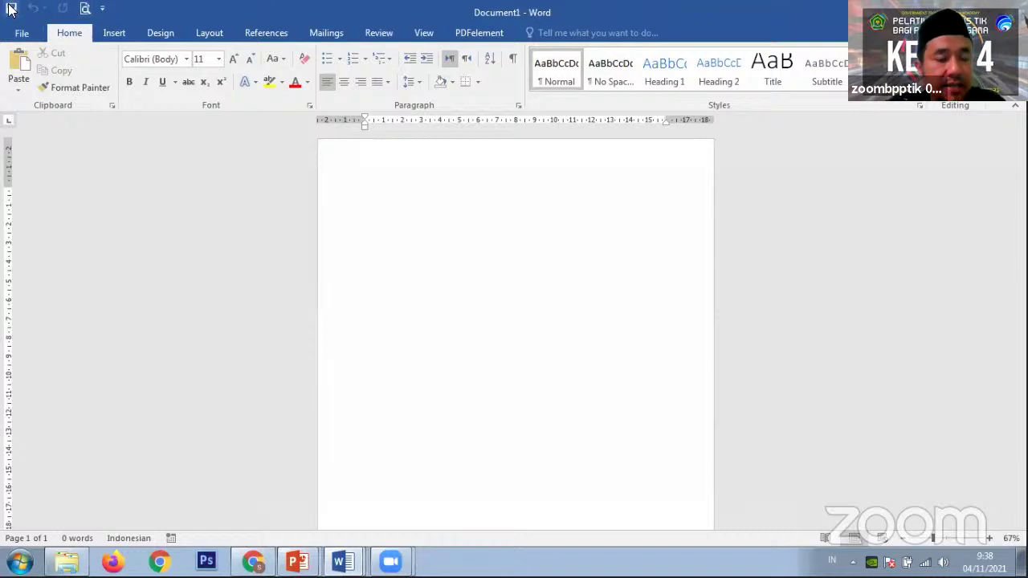
{"action": "left_click", "coordinate": [103, 10]}
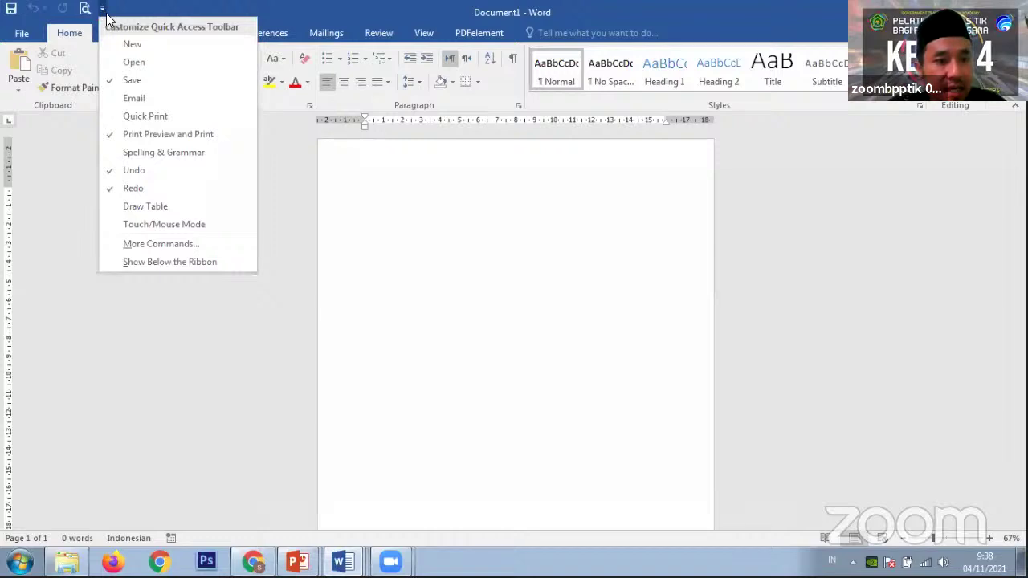
{"action": "left_click", "coordinate": [154, 47]}
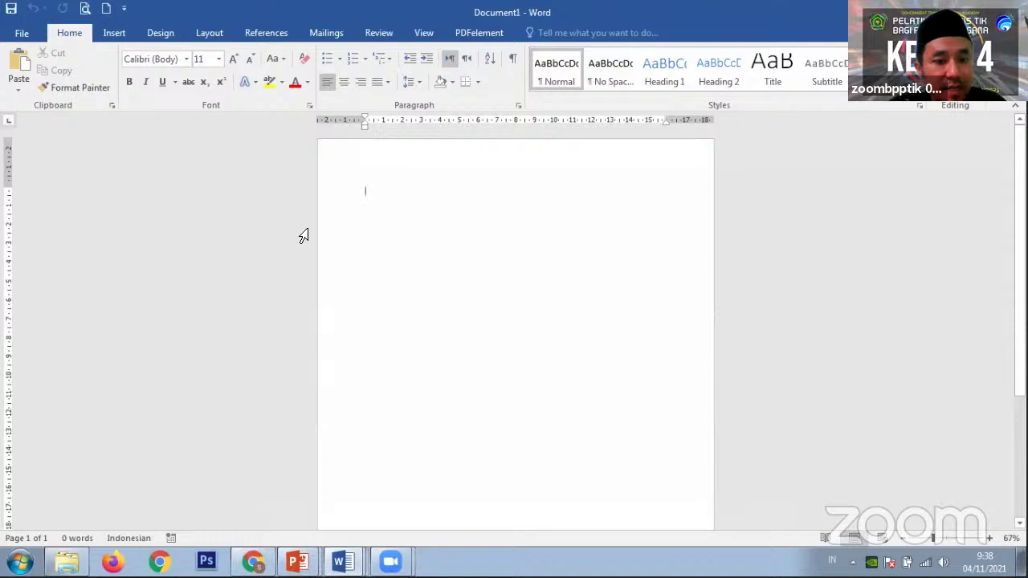
Add the Open command to the Quick Access Toolbar
{"action": "left_click", "coordinate": [24, 35]}
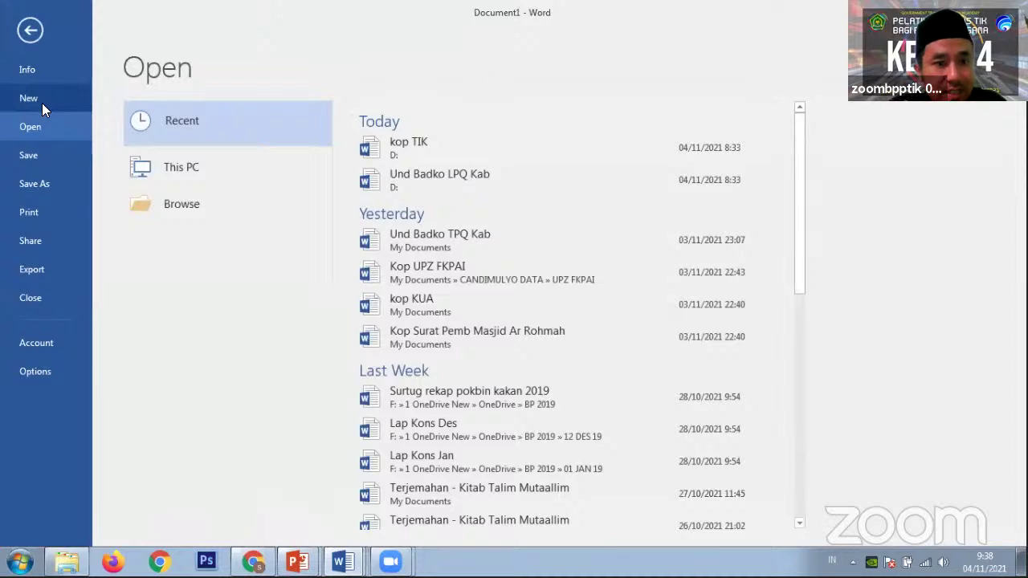
{"action": "left_click", "coordinate": [29, 31]}
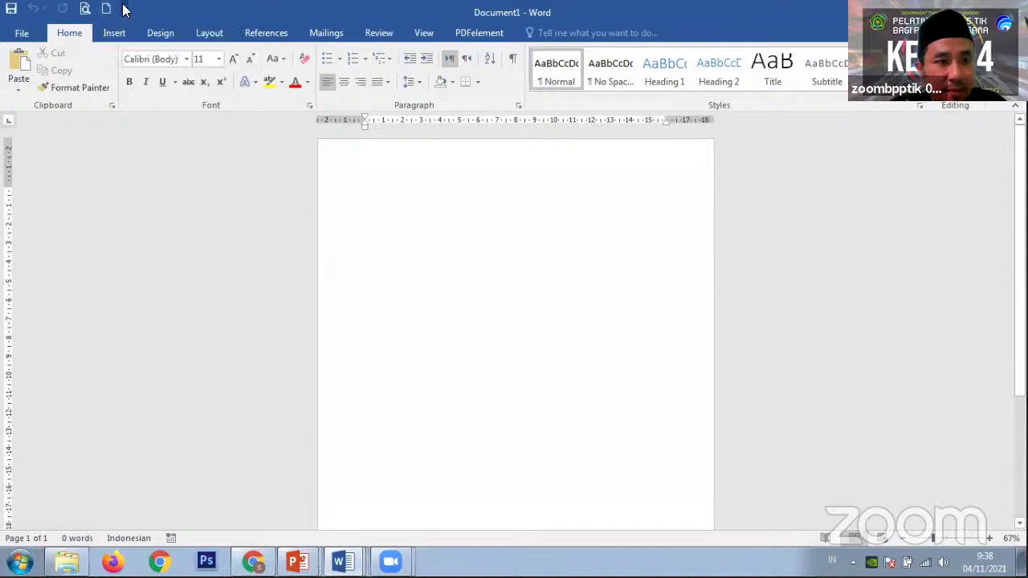
{"action": "left_click", "coordinate": [124, 10]}
{"action": "left_click", "coordinate": [154, 62]}
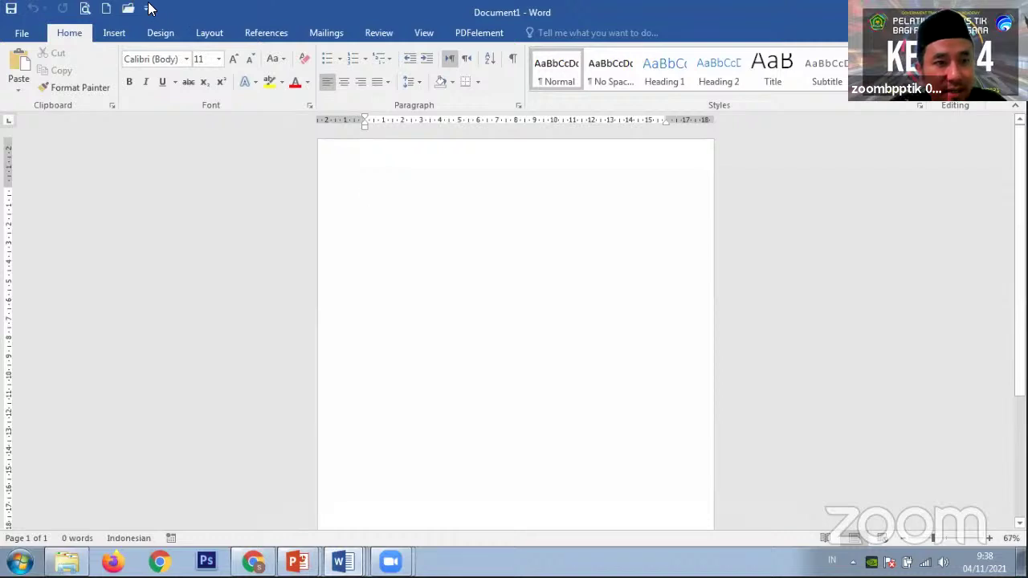
View the list of recent documents available for opening, and return to the blank document
{"action": "left_click", "coordinate": [128, 8]}
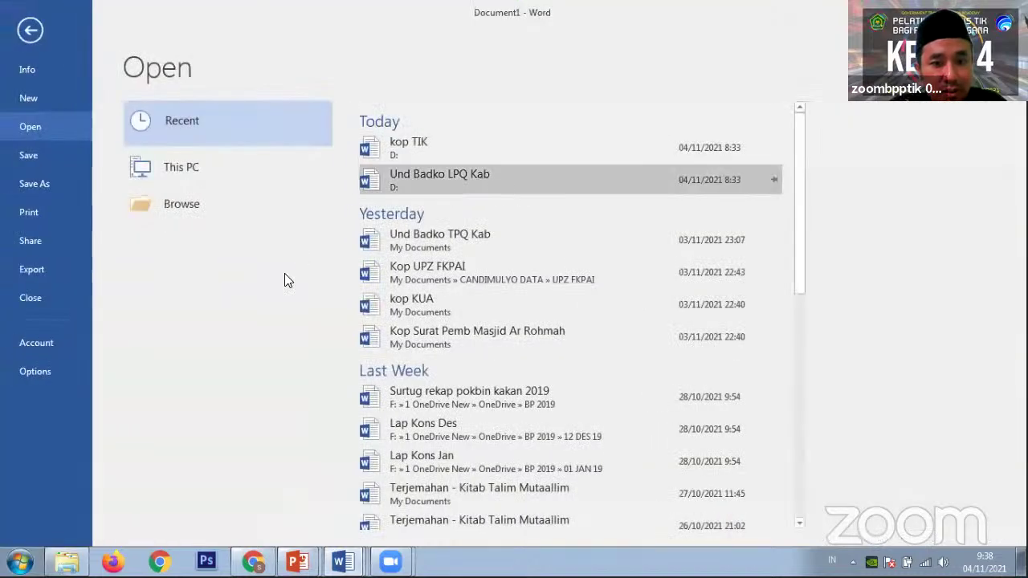
{"action": "left_click", "coordinate": [30, 30]}
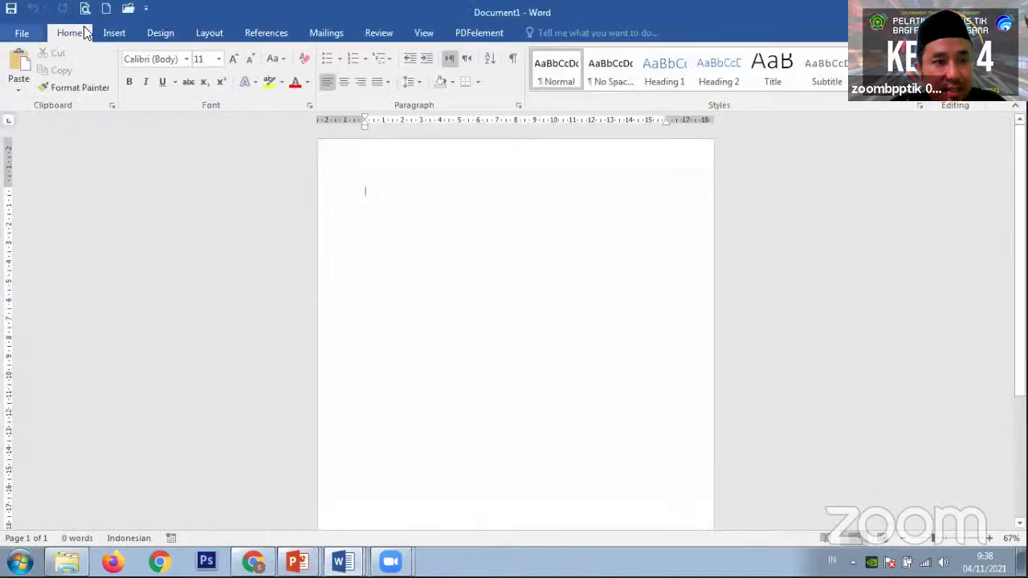
{"action": "left_click", "coordinate": [22, 36]}
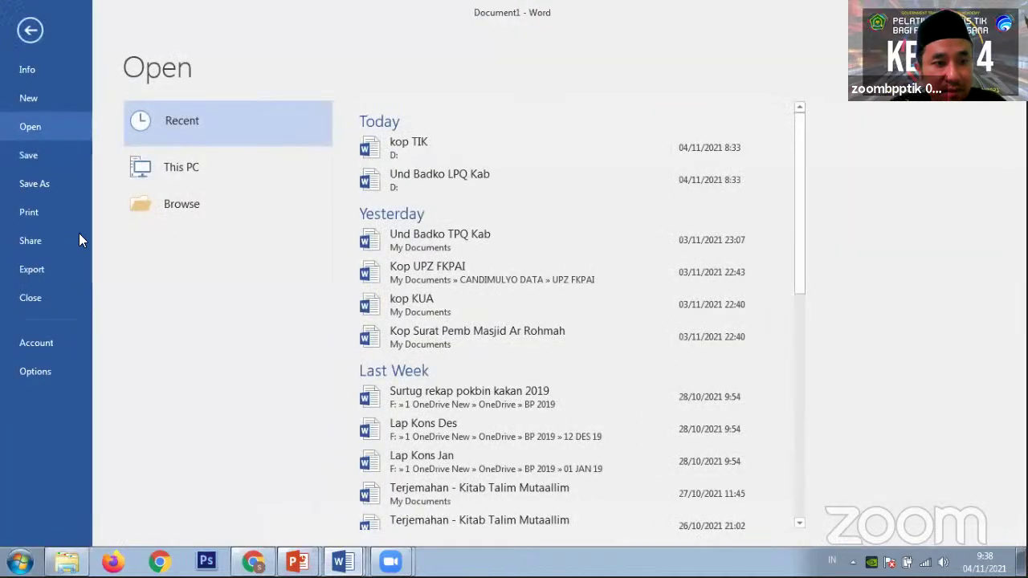
{"action": "left_click", "coordinate": [30, 29]}
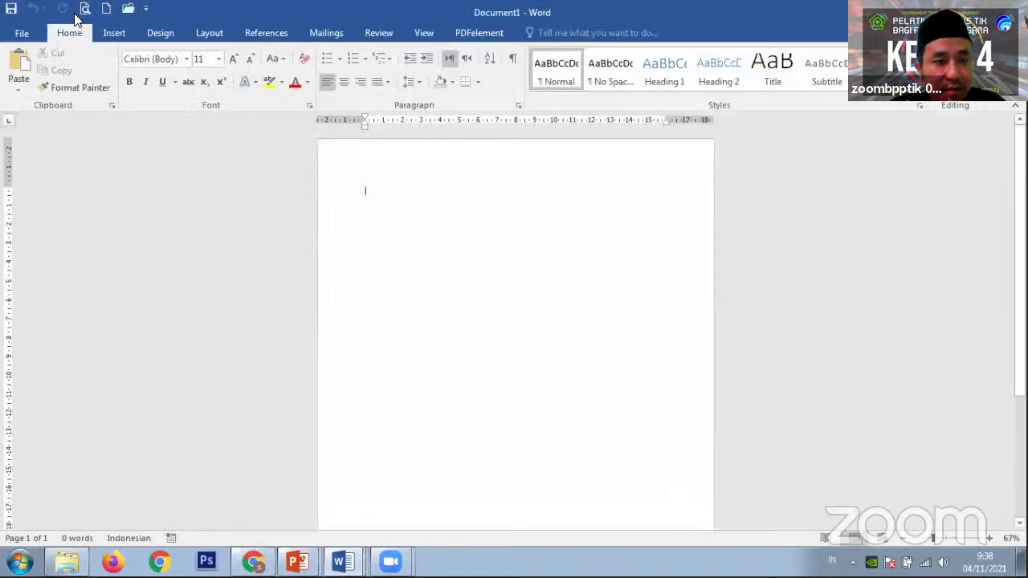
Check the Quick Access Toolbar commands and view the blank document's print preview
{"action": "left_click", "coordinate": [146, 9]}
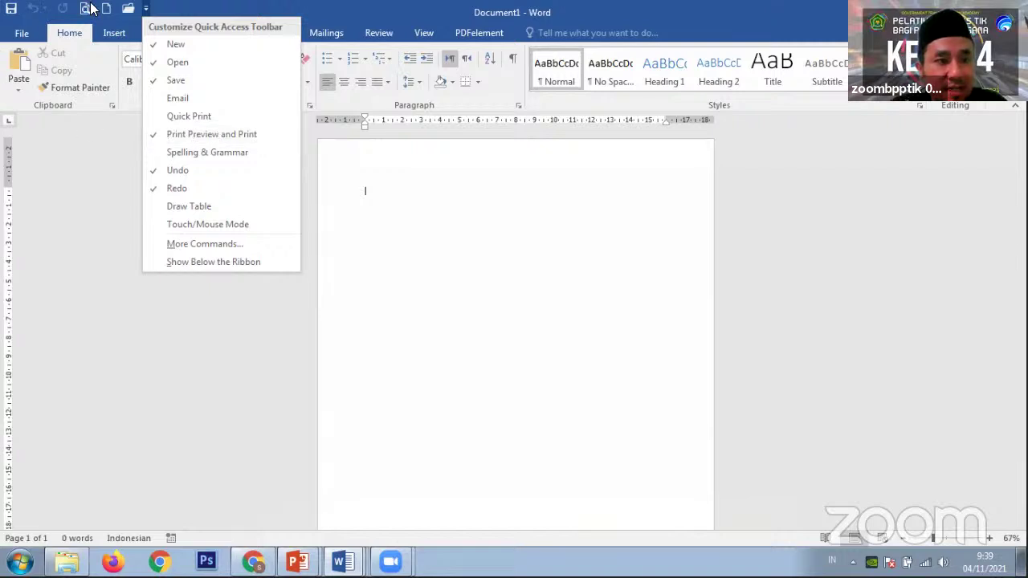
{"action": "left_click", "coordinate": [128, 189]}
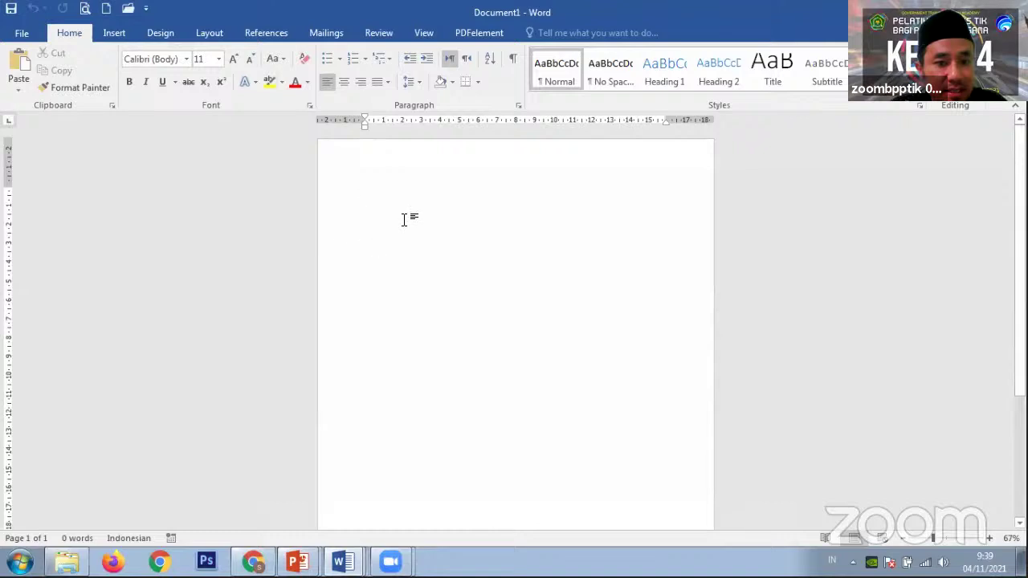
{"action": "left_click", "coordinate": [84, 10]}
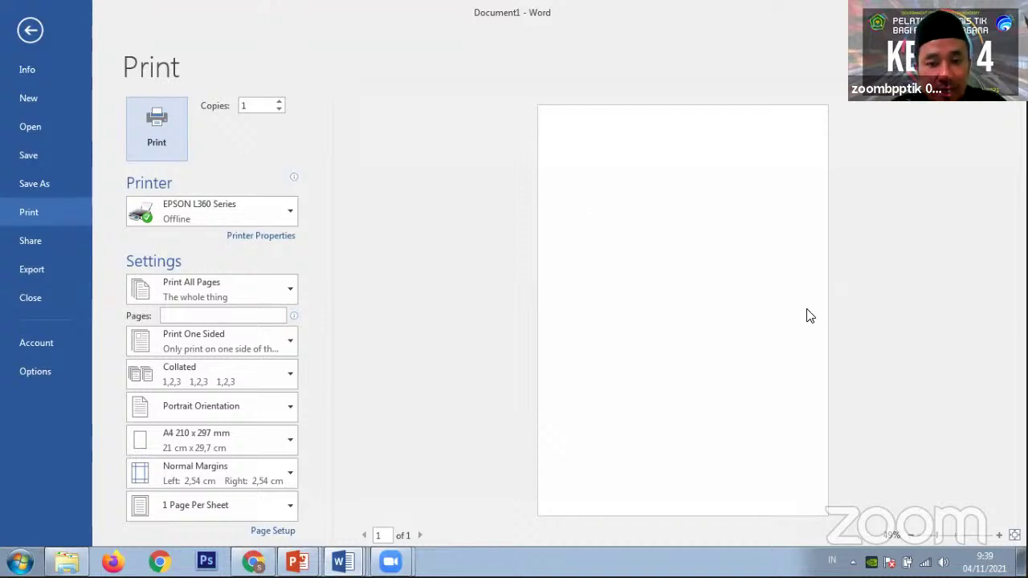
{"action": "left_click", "coordinate": [30, 31]}
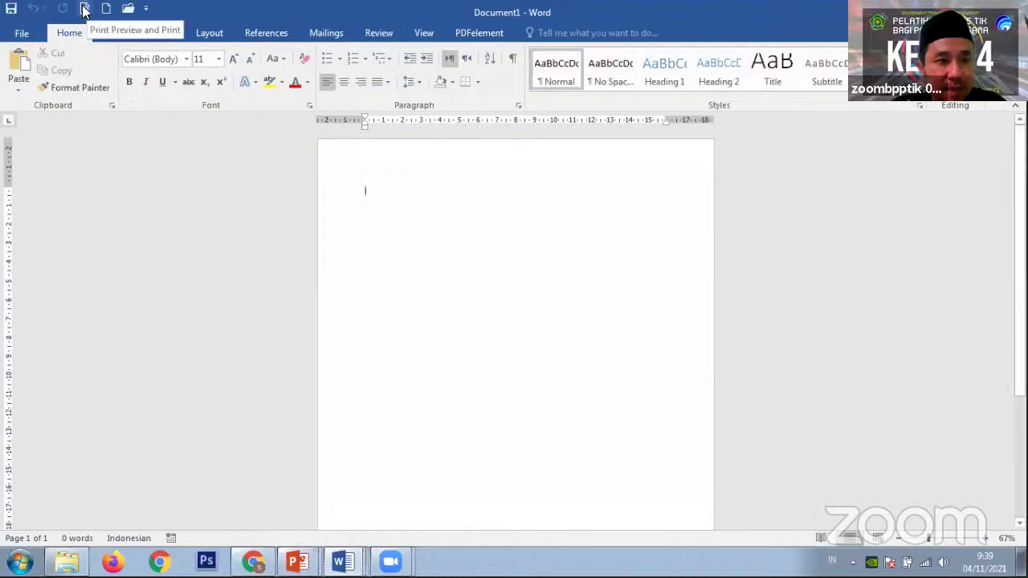
Add Quick Print to the Quick Access Toolbar and remove it again
{"action": "left_click", "coordinate": [146, 8]}
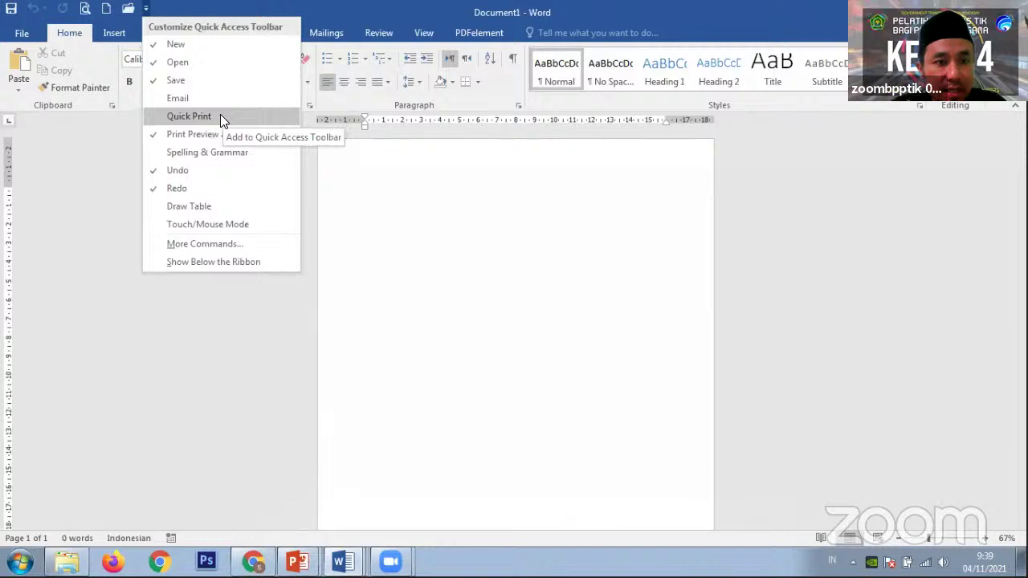
{"action": "left_click", "coordinate": [189, 117]}
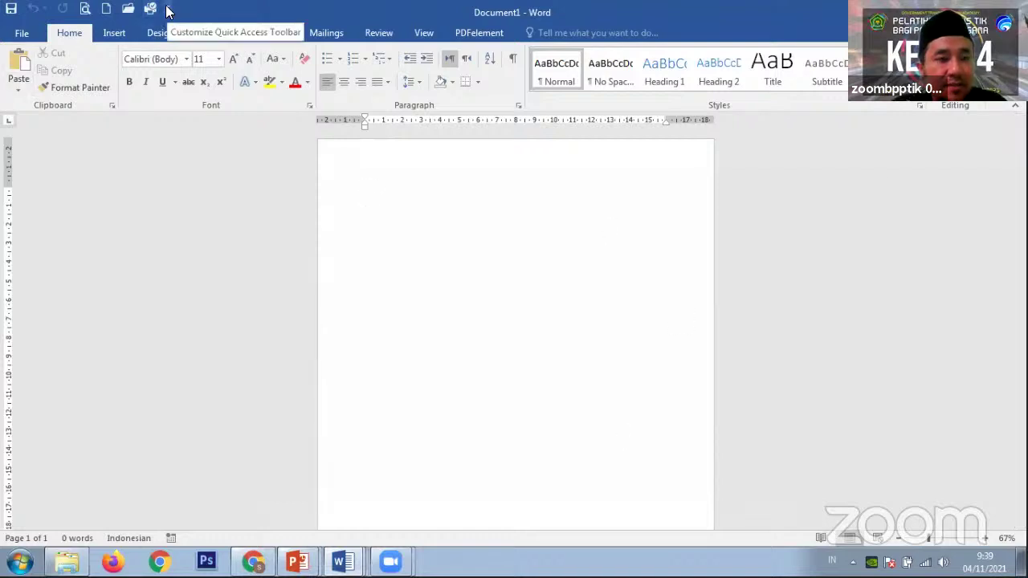
{"action": "left_click", "coordinate": [168, 10]}
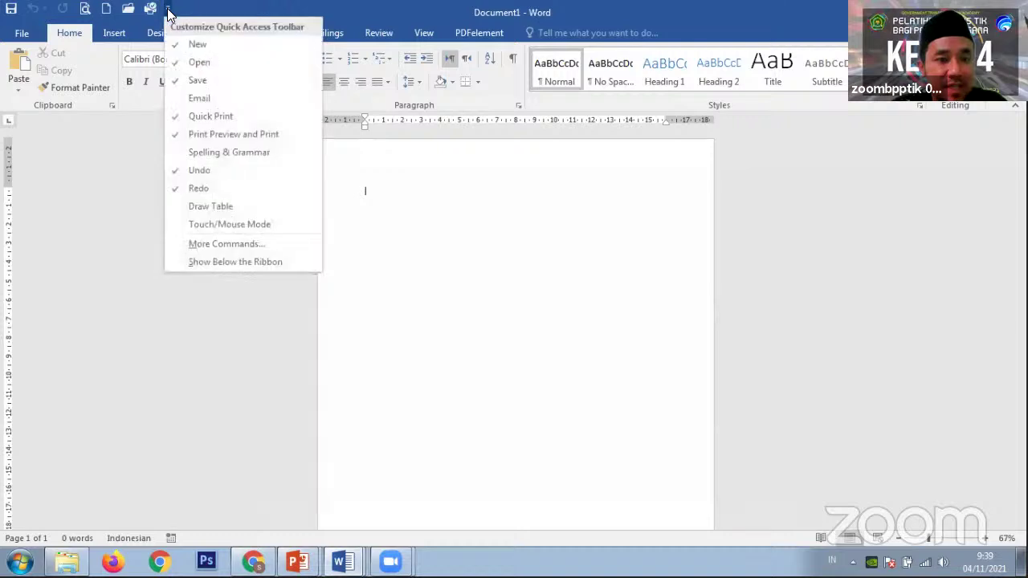
{"action": "left_click", "coordinate": [221, 115]}
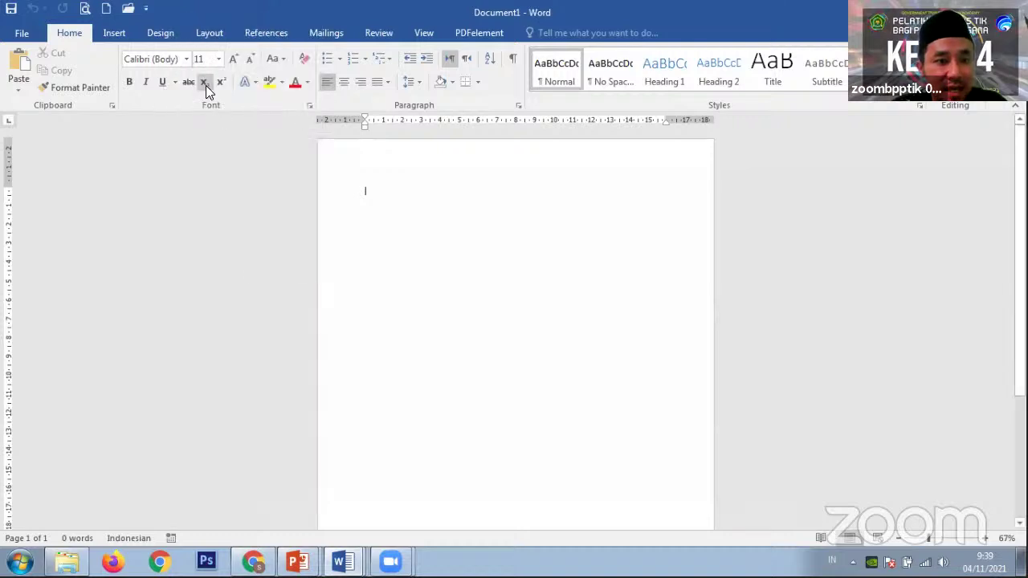
{"action": "left_click", "coordinate": [146, 9]}
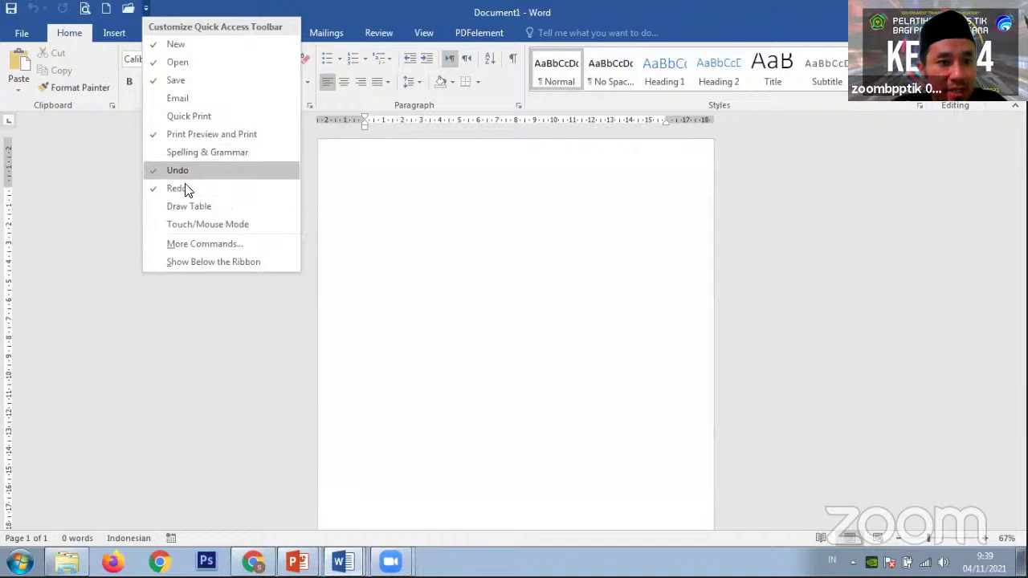
{"action": "left_click", "coordinate": [314, 11]}
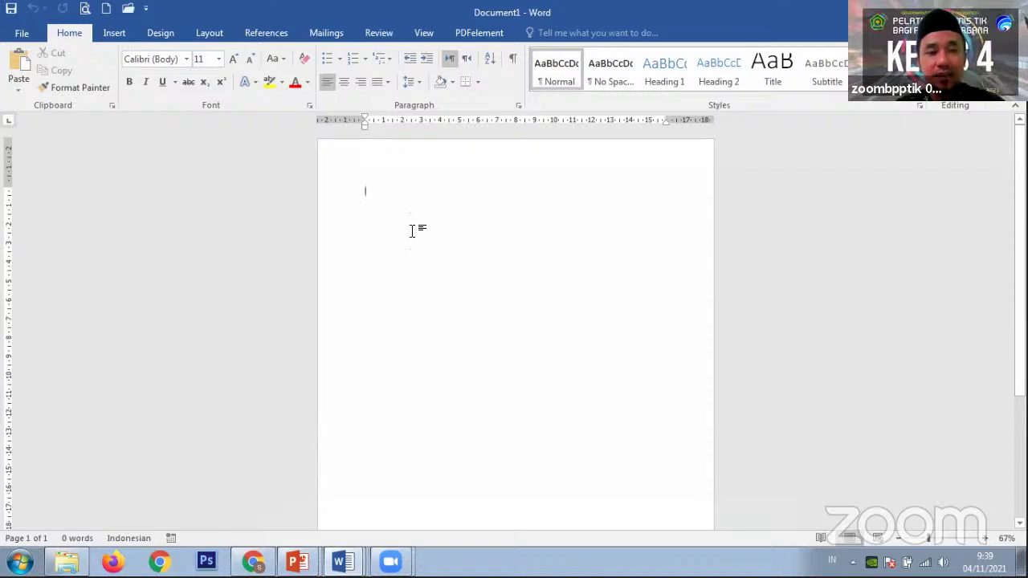
Enter the sample text "Sdagdg sfh s" in the blank document and undo the typing
{"action": "type", "text": "agdg sfh s"}
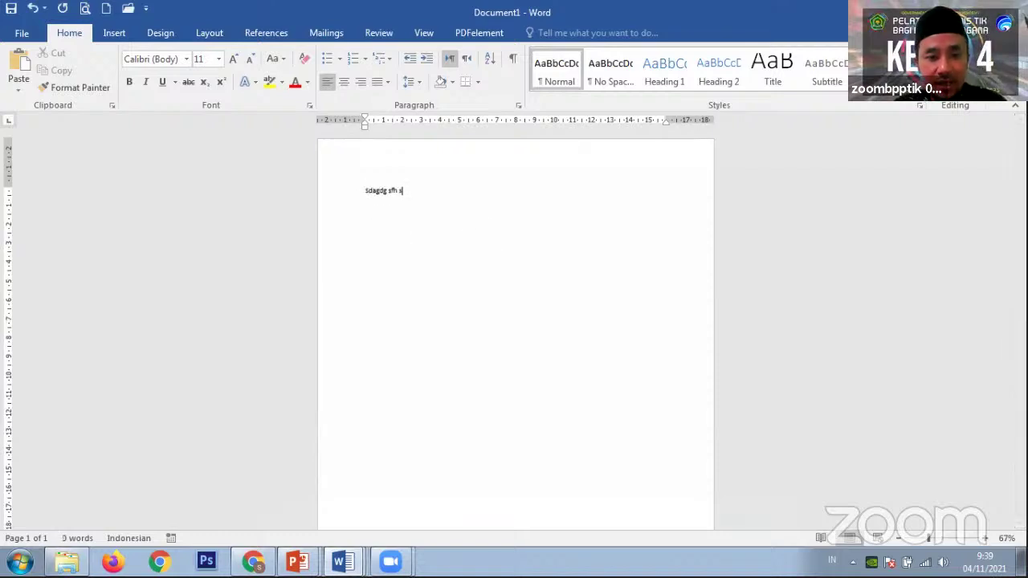
{"action": "left_click", "coordinate": [33, 9]}
{"action": "left_click", "coordinate": [33, 9]}
{"action": "left_click", "coordinate": [33, 9]}
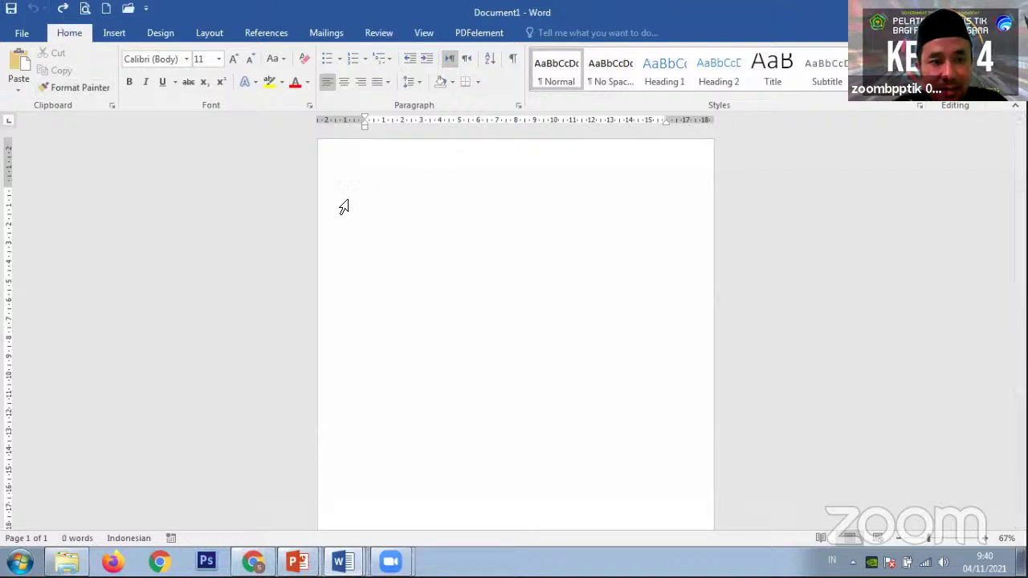
Redo the undone sample text and delete it from the page
{"action": "left_click", "coordinate": [62, 9]}
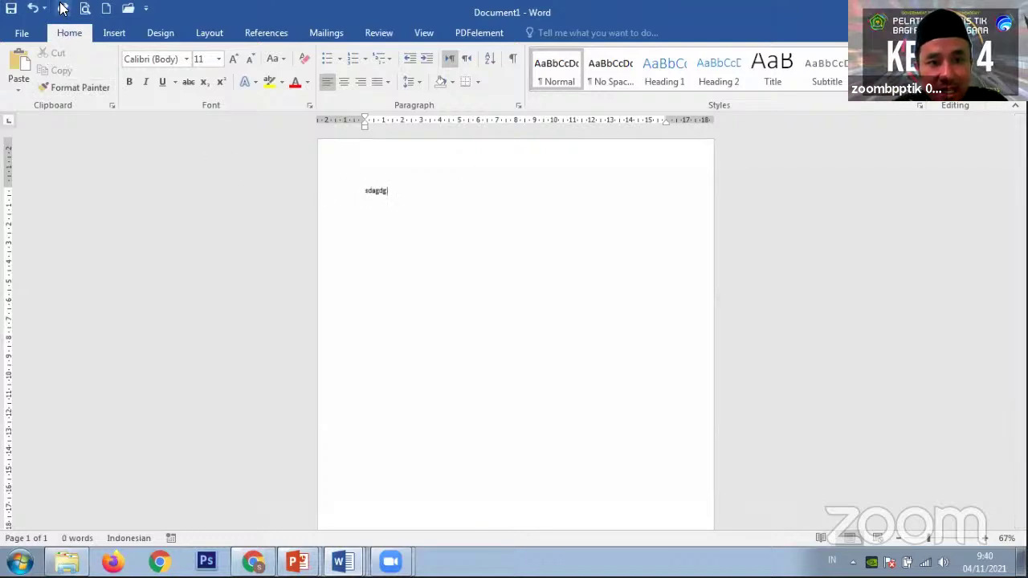
{"action": "left_click", "coordinate": [61, 9]}
{"action": "left_click", "coordinate": [62, 9]}
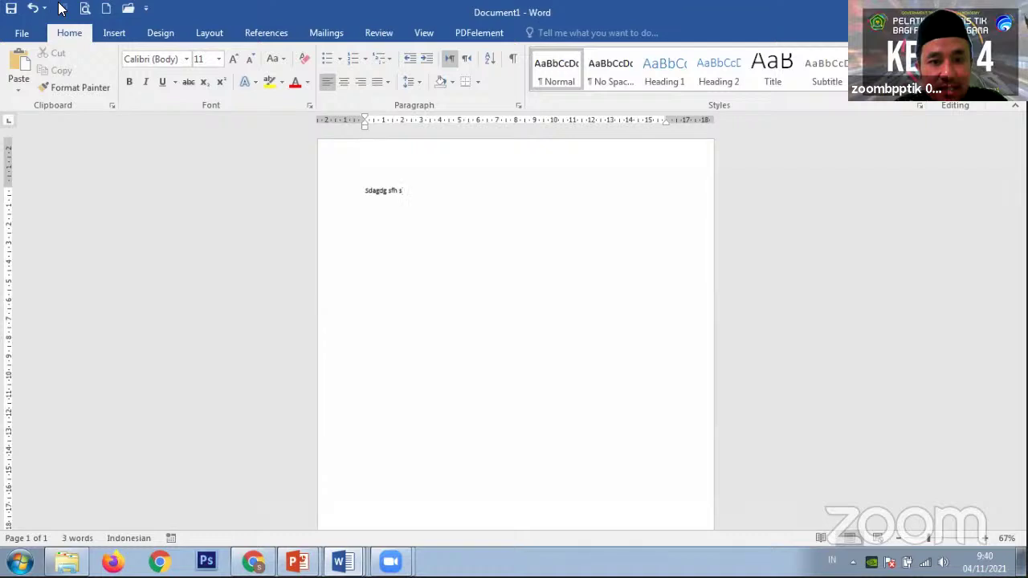
{"action": "left_click_drag", "start_coordinate": [403, 187], "coordinate": [313, 195]}
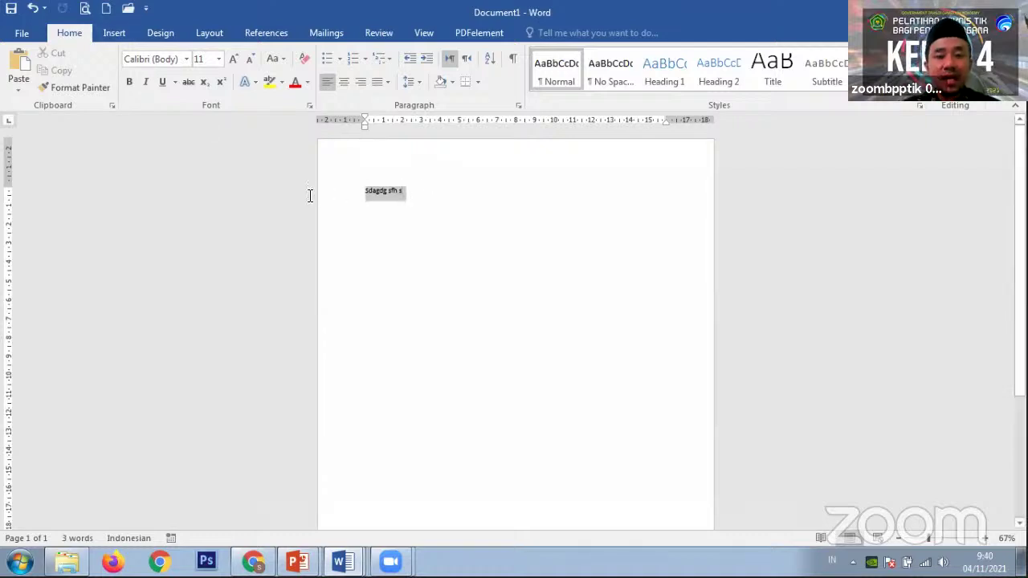
{"action": "key", "text": "BackSpace"}
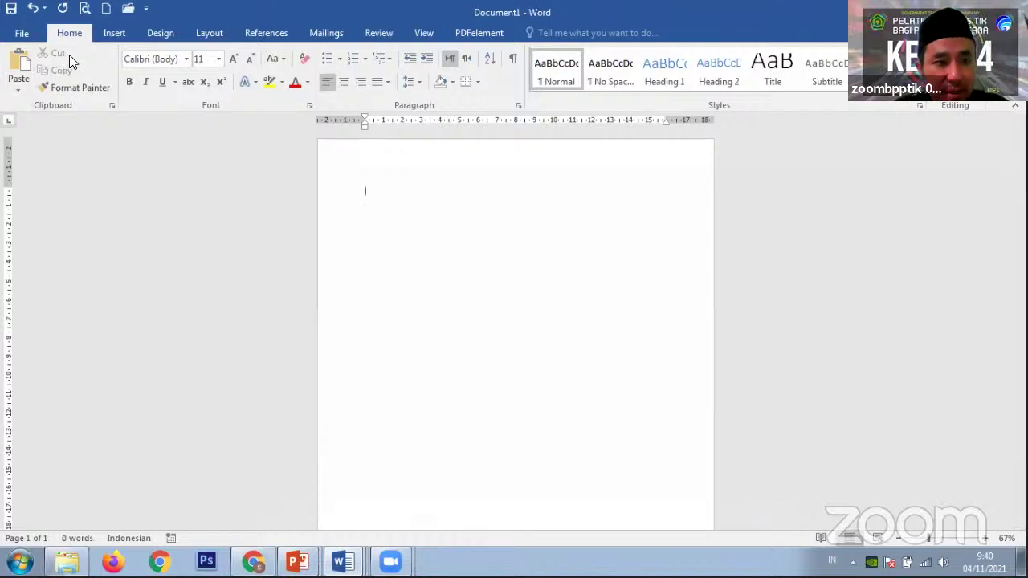
Add the Draw Table command to the Quick Access Toolbar
{"action": "left_click", "coordinate": [147, 10]}
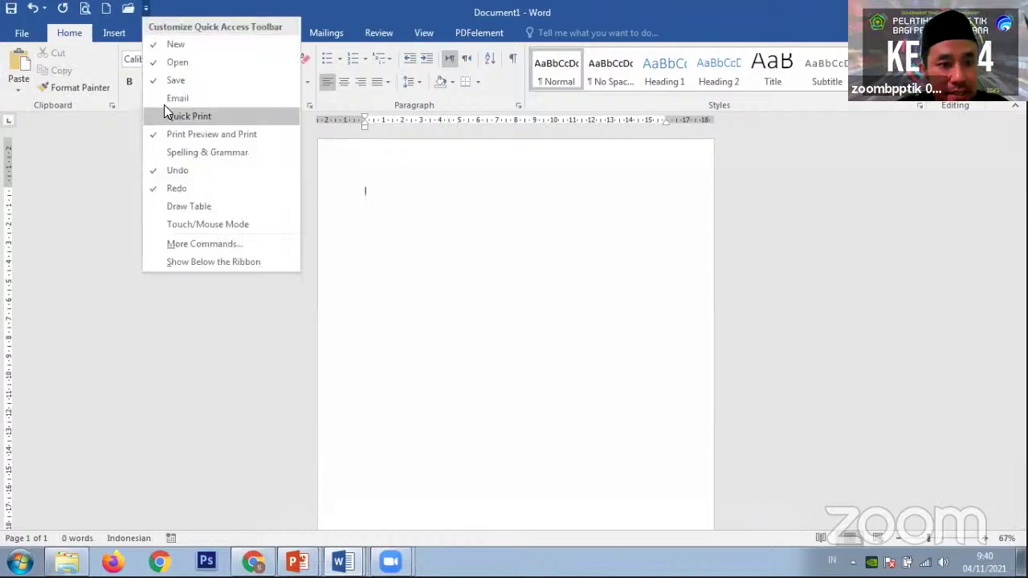
{"action": "left_click", "coordinate": [217, 208]}
Draw two single-cell tables, about 10.4 × 6.1 cm and 12.3 × 4.9 cm, one below the other, and undo both
{"action": "left_click", "coordinate": [150, 8]}
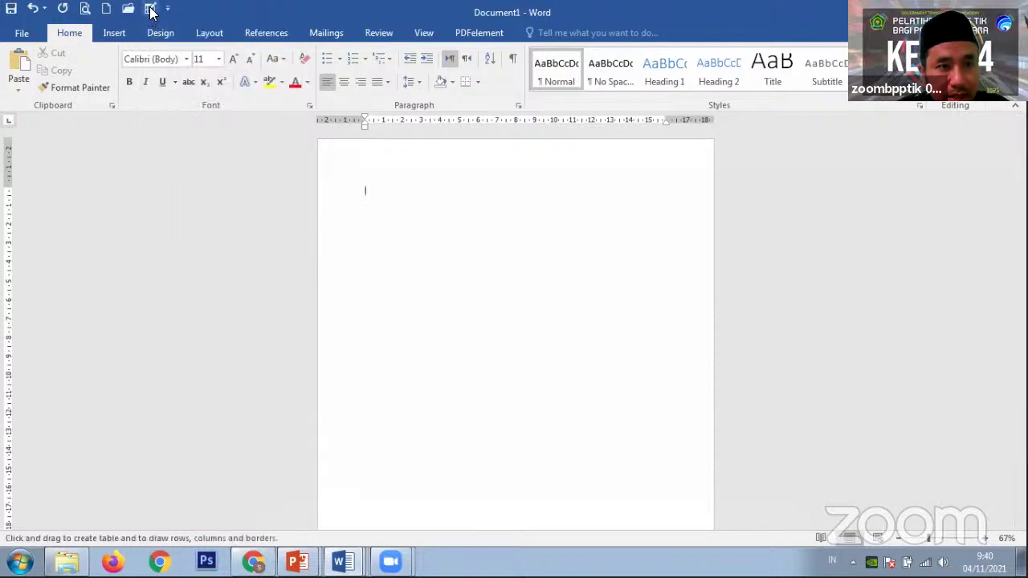
{"action": "mouse_move", "coordinate": [426, 291]}
{"action": "left_mouse_down"}
{"action": "mouse_move", "coordinate": [518, 307]}
{"action": "mouse_move", "coordinate": [581, 303]}
{"action": "left_mouse_up"}
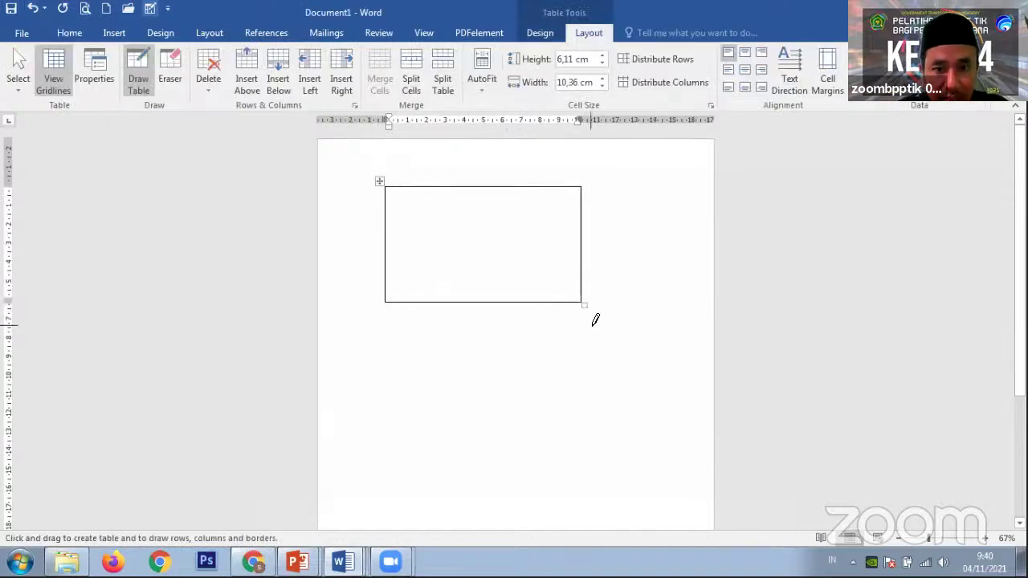
{"action": "left_click_drag", "start_coordinate": [425, 318], "coordinate": [659, 410]}
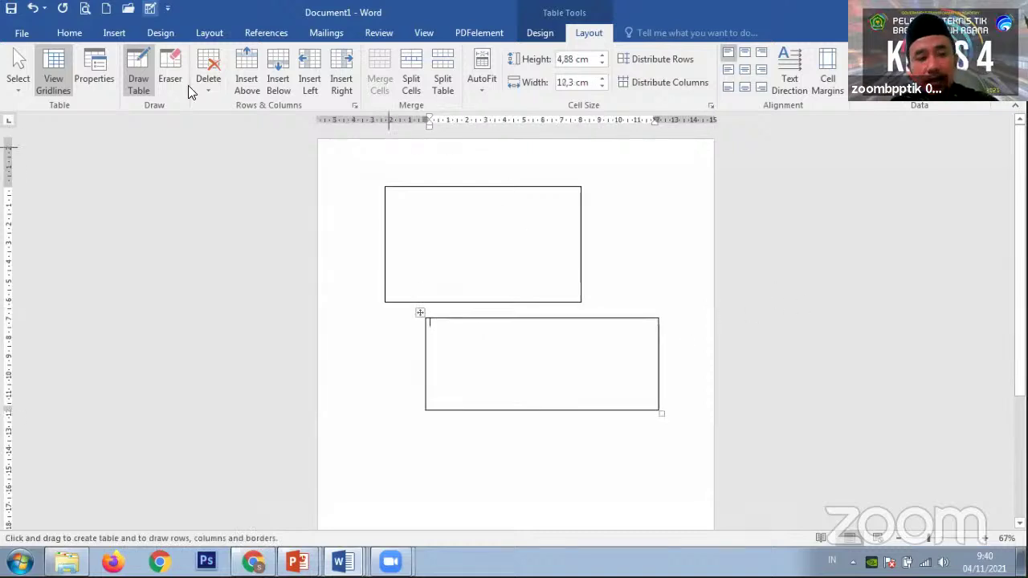
{"action": "key", "text": "ctrl+z"}
{"action": "key", "text": "ctrl+z"}
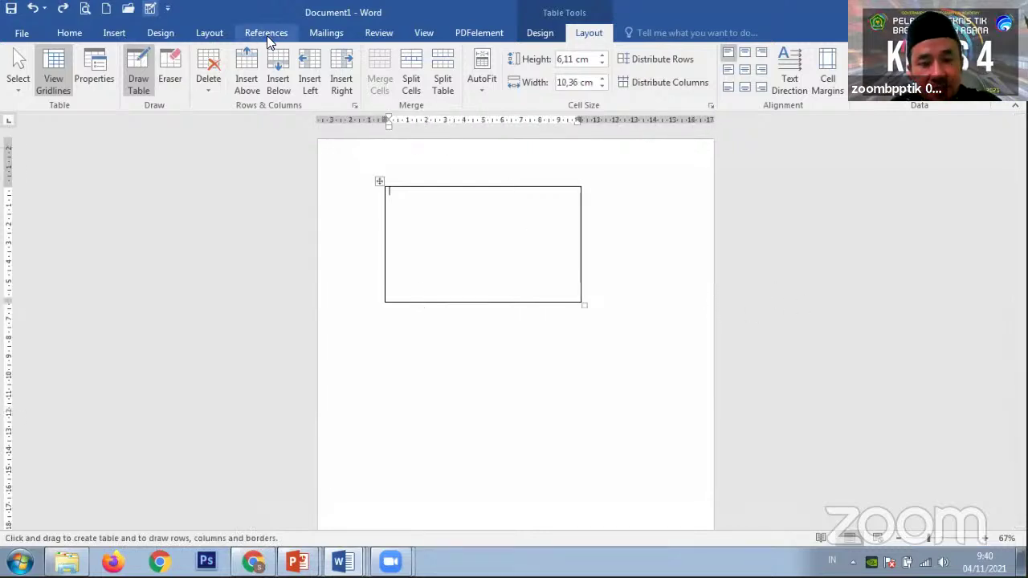
Review the commands offered for the Quick Access Toolbar and display the page layout commands
{"action": "left_click", "coordinate": [168, 8]}
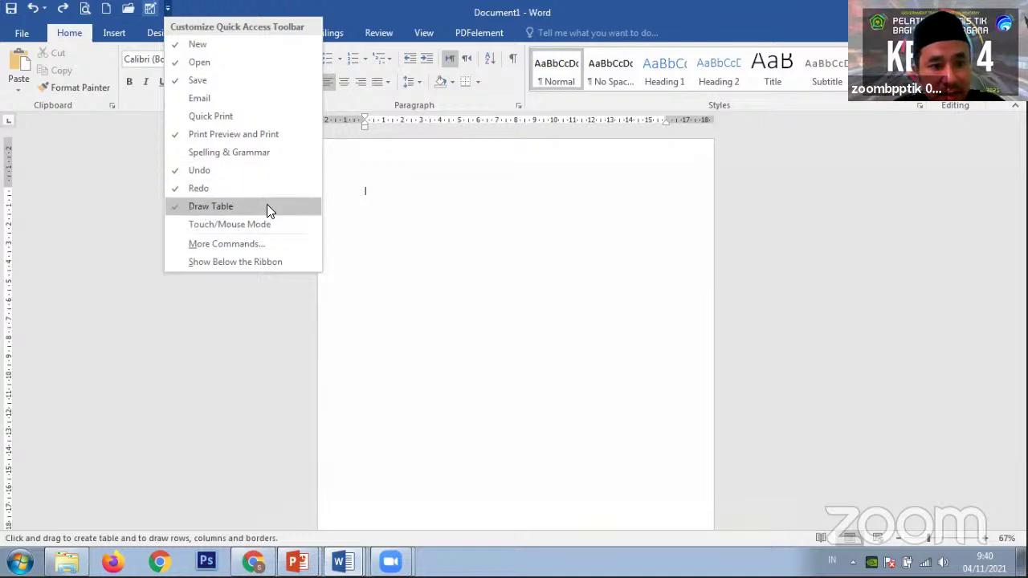
{"action": "left_click", "coordinate": [106, 180]}
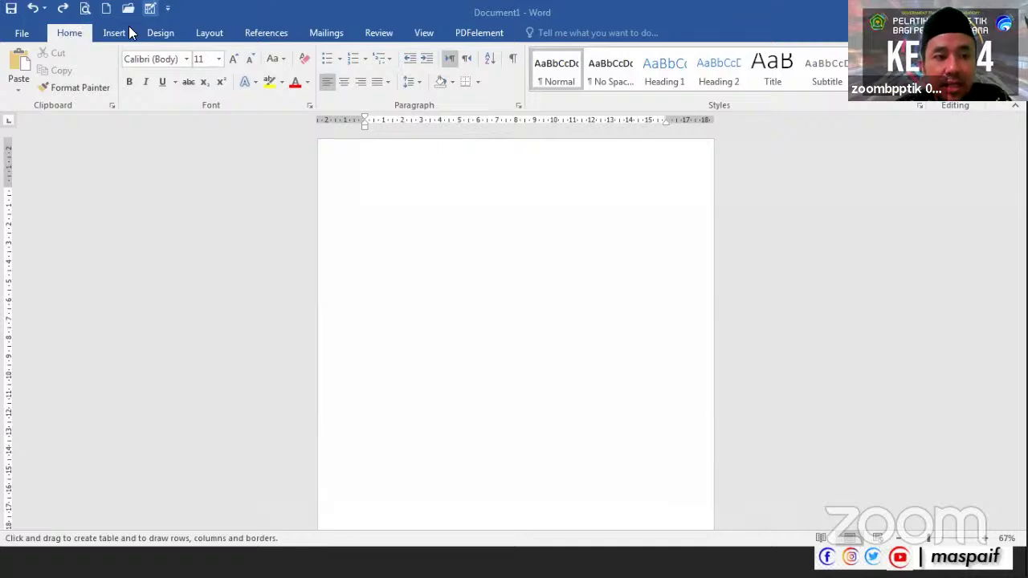
{"action": "left_click", "coordinate": [208, 34]}
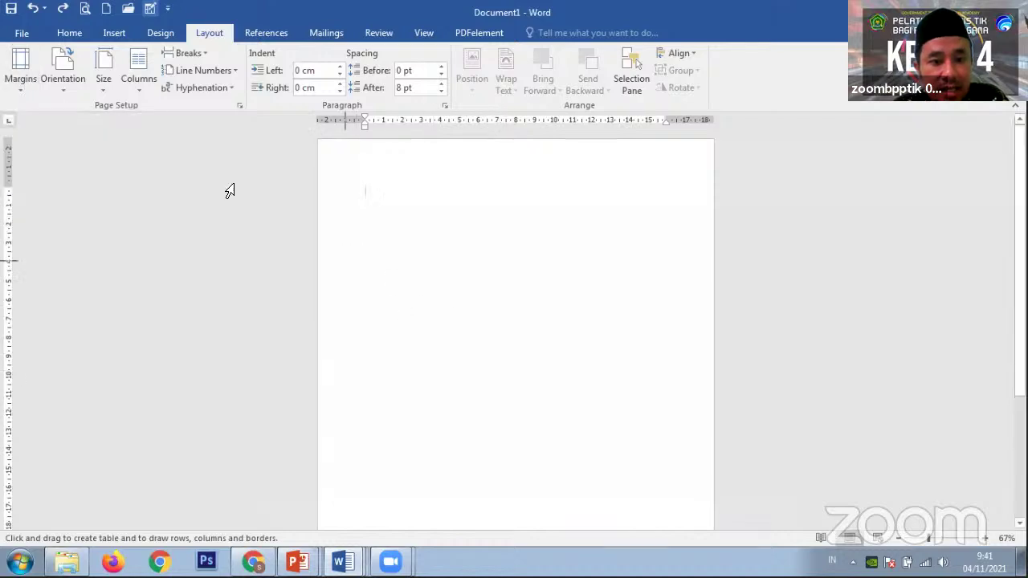
Review the available page orientation, paper size and column layout options
{"action": "left_click", "coordinate": [66, 91]}
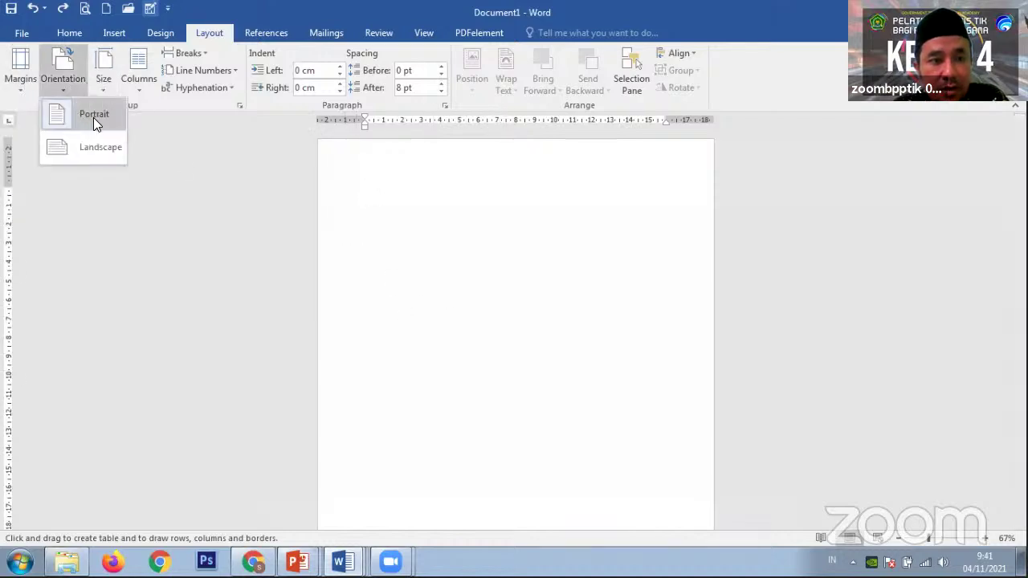
{"action": "left_click", "coordinate": [102, 86]}
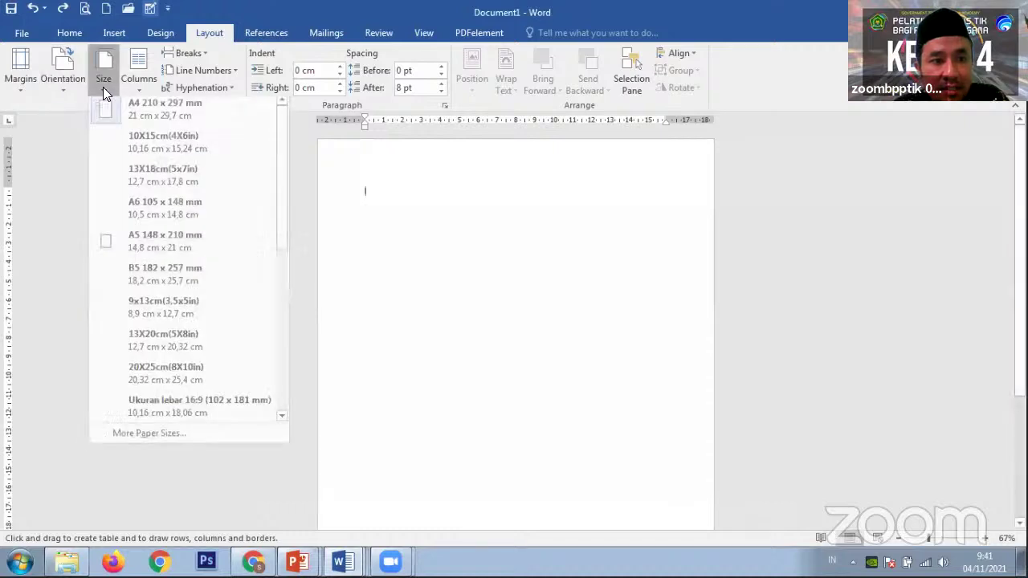
{"action": "mouse_move", "coordinate": [278, 148]}
{"action": "left_mouse_down"}
{"action": "mouse_move", "coordinate": [291, 269]}
{"action": "mouse_move", "coordinate": [295, 156]}
{"action": "left_mouse_up"}
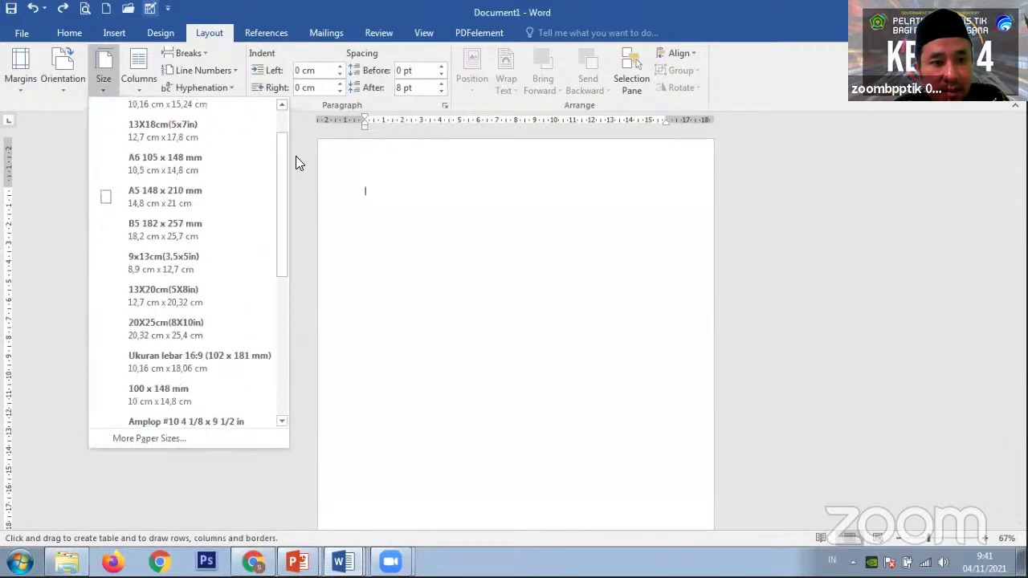
{"action": "left_click", "coordinate": [142, 91]}
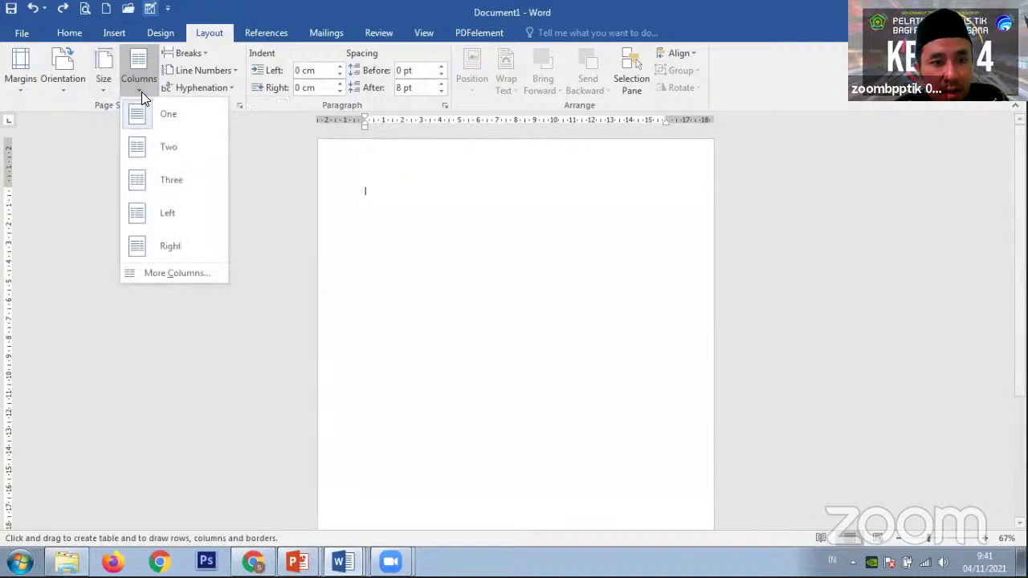
{"action": "left_click", "coordinate": [82, 161]}
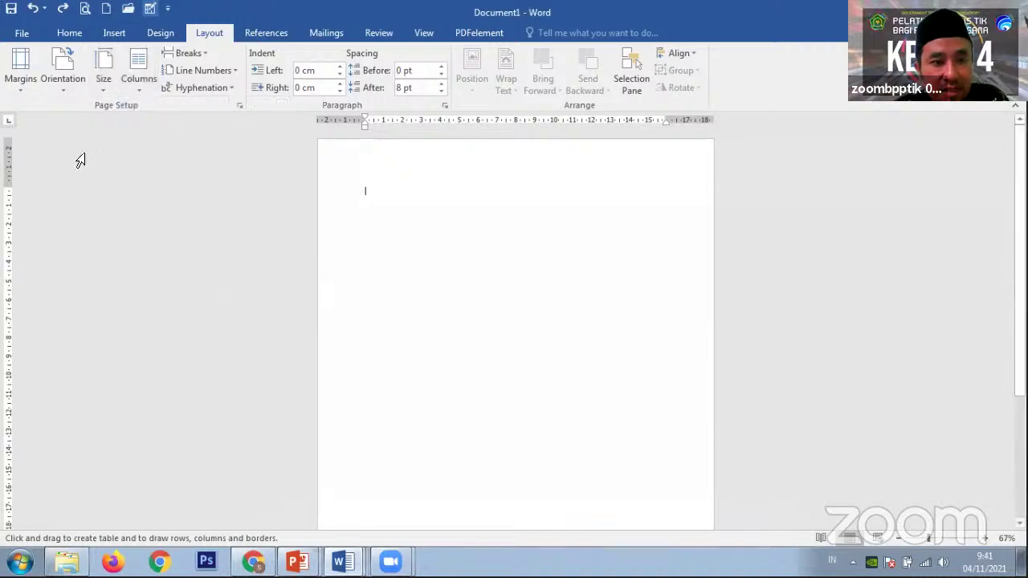
Open the full page setup, go to its paper settings and raise the paper width to 21,1 cm
{"action": "left_click", "coordinate": [239, 105]}
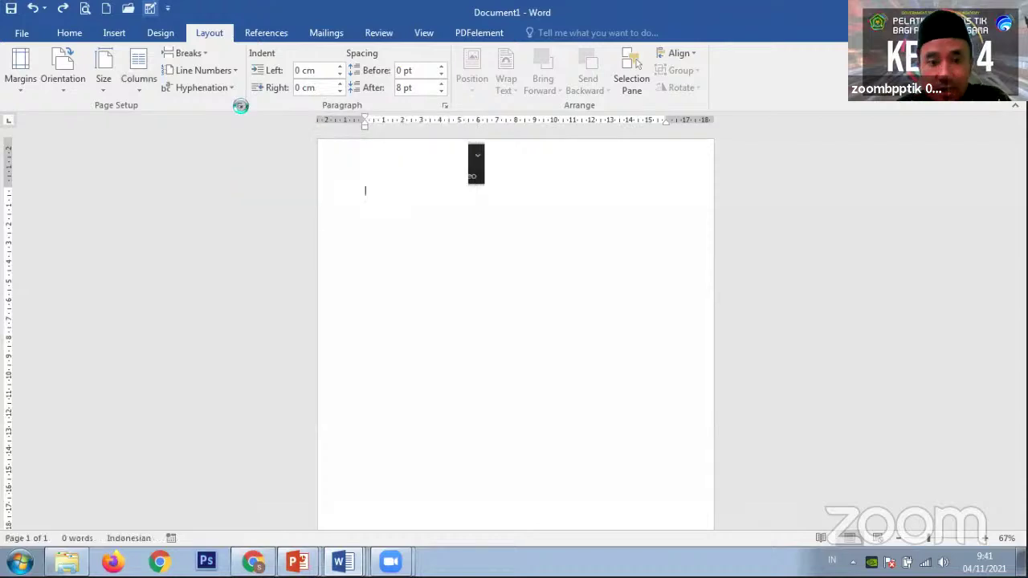
{"action": "left_click_drag", "start_coordinate": [470, 70], "coordinate": [233, 94]}
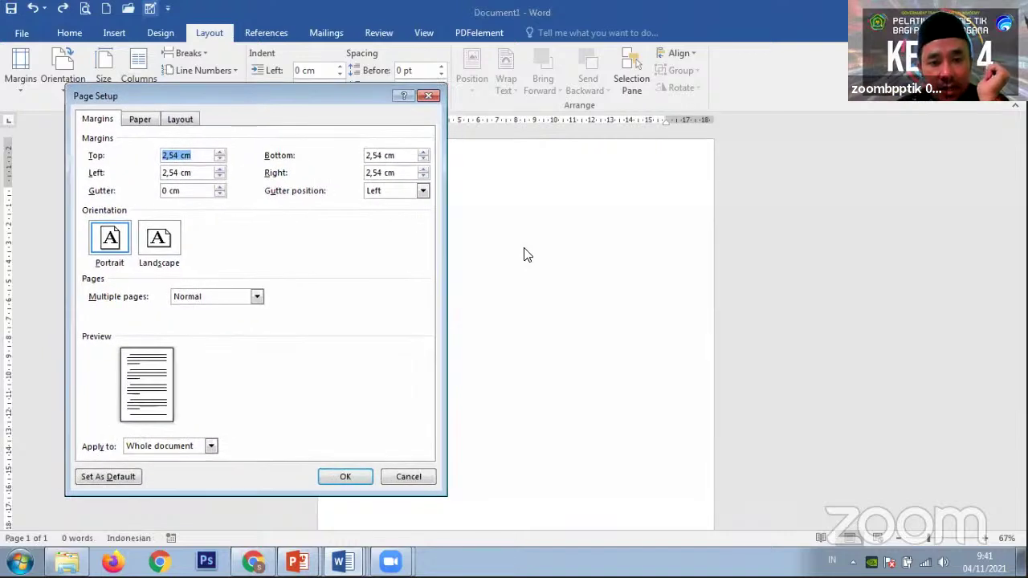
{"action": "left_click", "coordinate": [149, 120]}
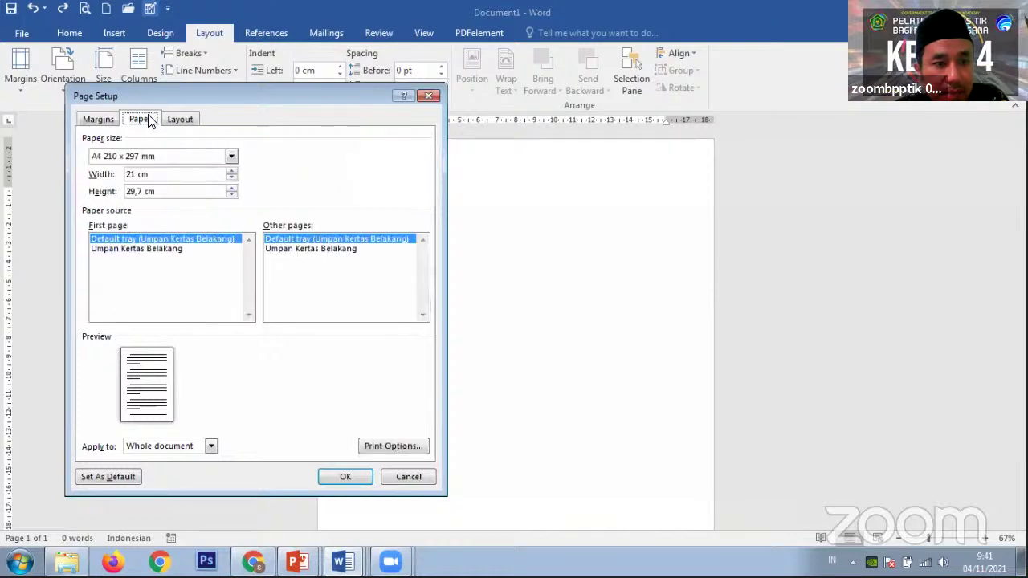
{"action": "left_click", "coordinate": [193, 159]}
{"action": "left_click", "coordinate": [191, 155]}
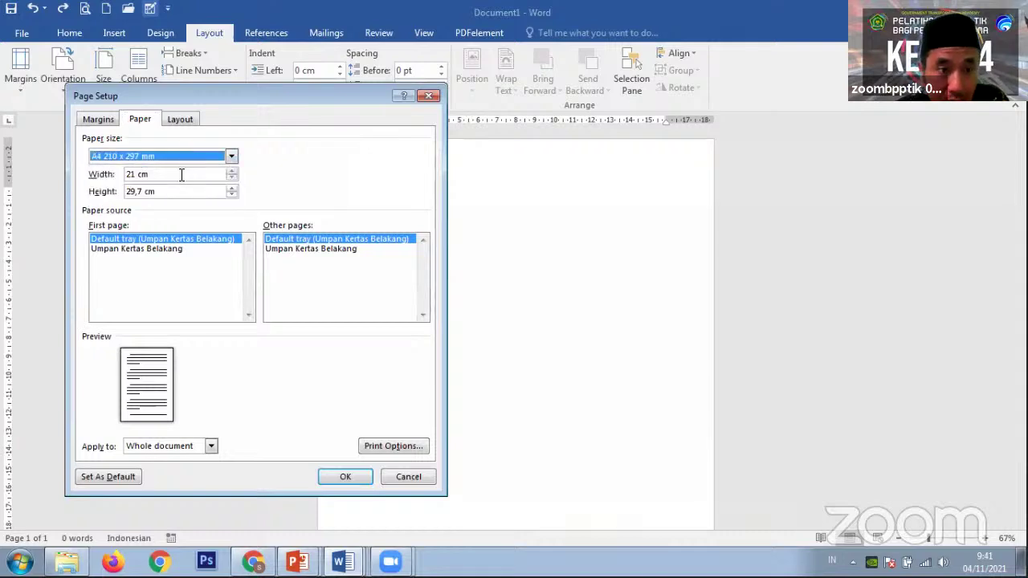
{"action": "left_click", "coordinate": [226, 173]}
{"action": "left_click", "coordinate": [139, 174]}
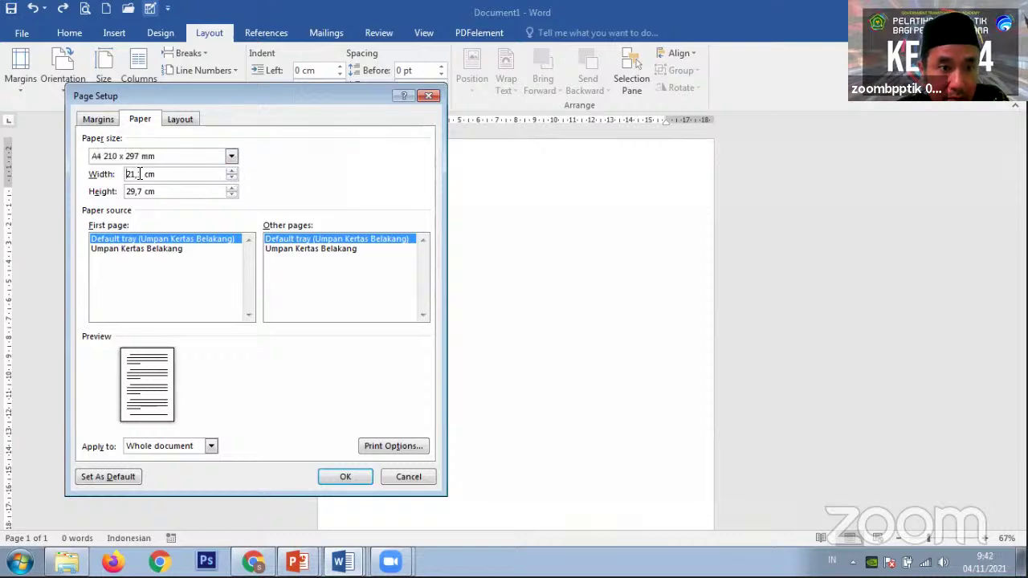
Look through the available paper sizes and choose Letter 8 1/2 x 11 in
{"action": "left_click", "coordinate": [178, 159]}
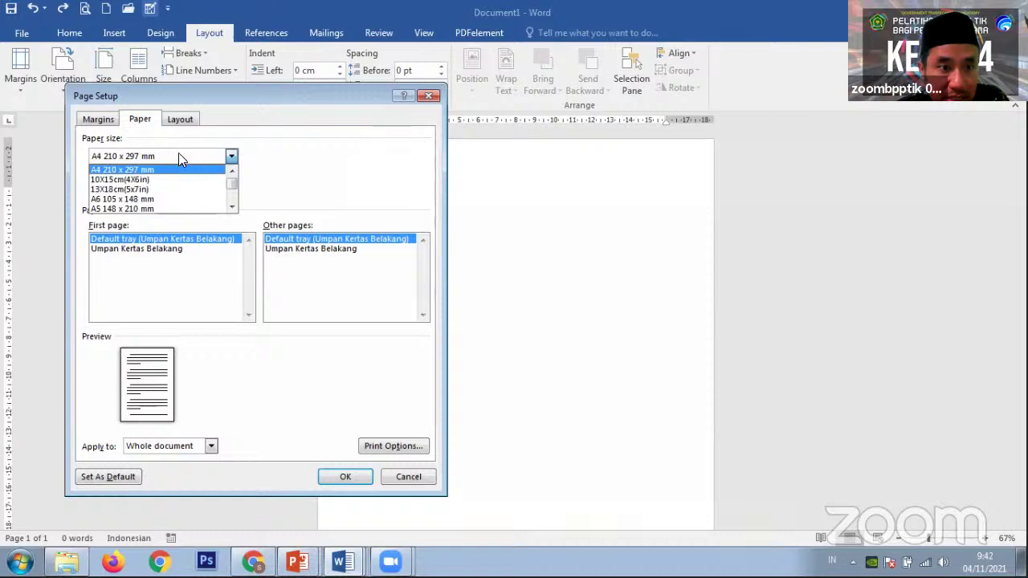
{"action": "left_click_drag", "start_coordinate": [232, 175], "coordinate": [231, 190]}
{"action": "left_click", "coordinate": [231, 190]}
{"action": "left_click", "coordinate": [232, 191]}
{"action": "left_click", "coordinate": [231, 193]}
{"action": "left_click", "coordinate": [231, 196]}
{"action": "left_click", "coordinate": [231, 200]}
{"action": "mouse_move", "coordinate": [230, 200]}
{"action": "left_mouse_down"}
{"action": "mouse_move", "coordinate": [233, 190]}
{"action": "mouse_move", "coordinate": [232, 199]}
{"action": "left_mouse_up"}
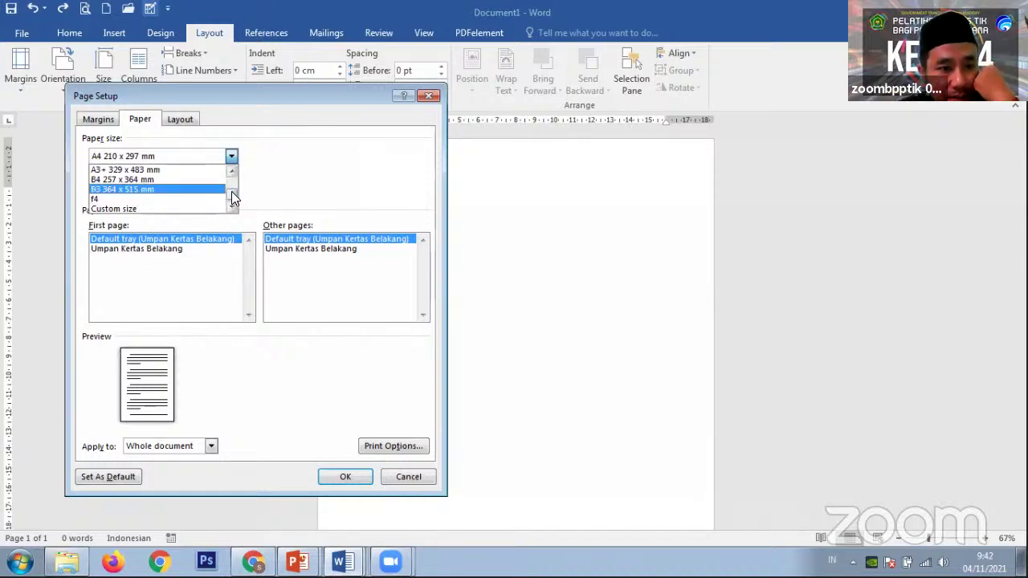
{"action": "scroll", "coordinate": [230, 191], "scroll_direction": "up", "scroll_amount": 5}
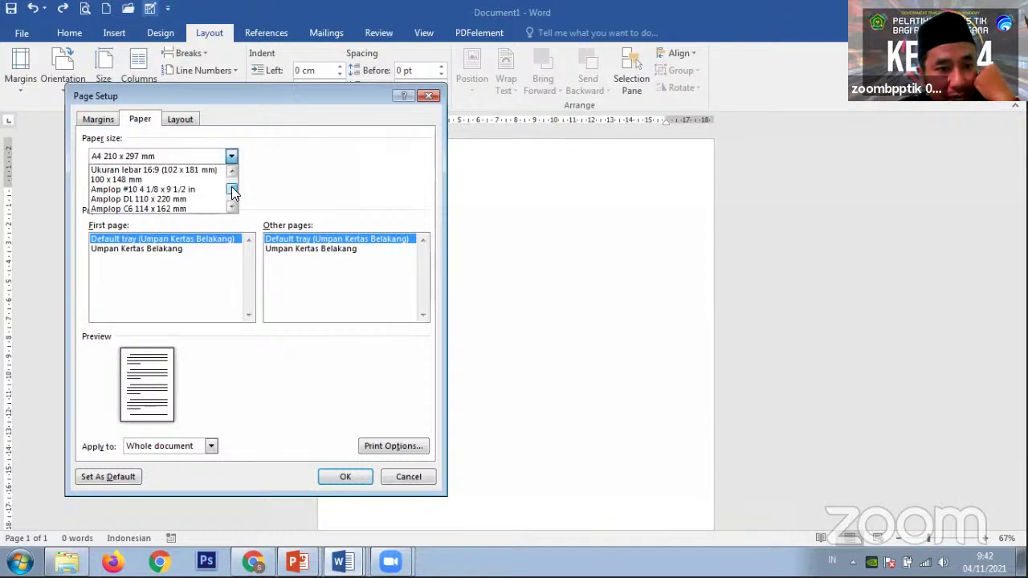
{"action": "scroll", "coordinate": [232, 188], "scroll_direction": "down", "scroll_amount": 2}
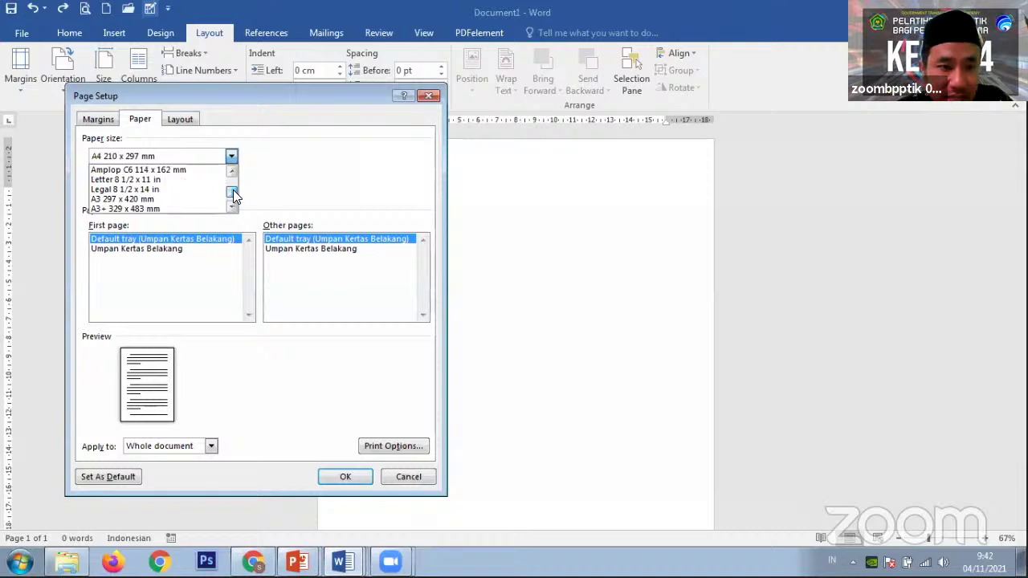
{"action": "left_click", "coordinate": [178, 179]}
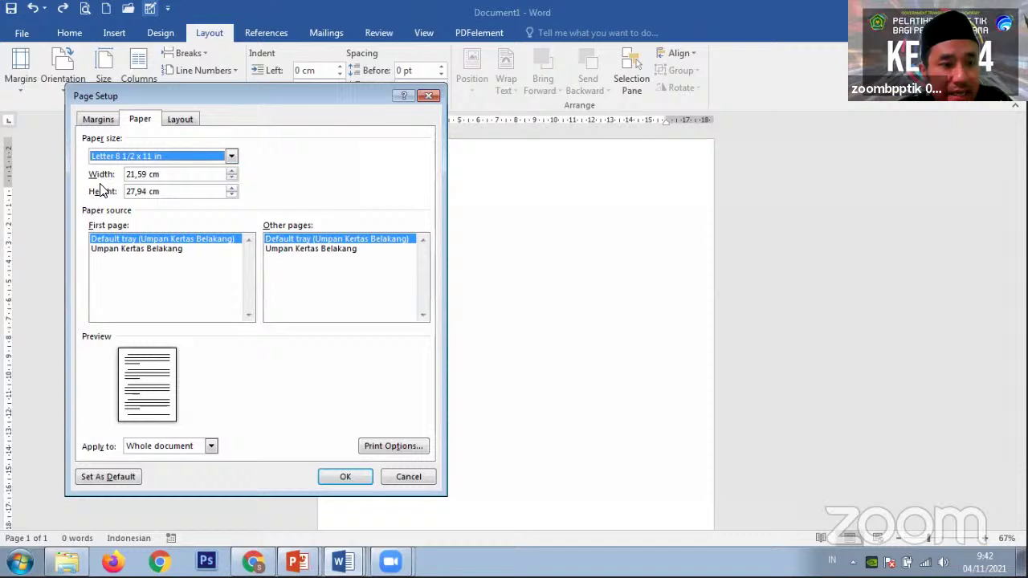
Set the paper height to 33 cm and apply the page setup
{"action": "left_click_drag", "start_coordinate": [170, 191], "coordinate": [96, 194]}
{"action": "type", "text": "33"}
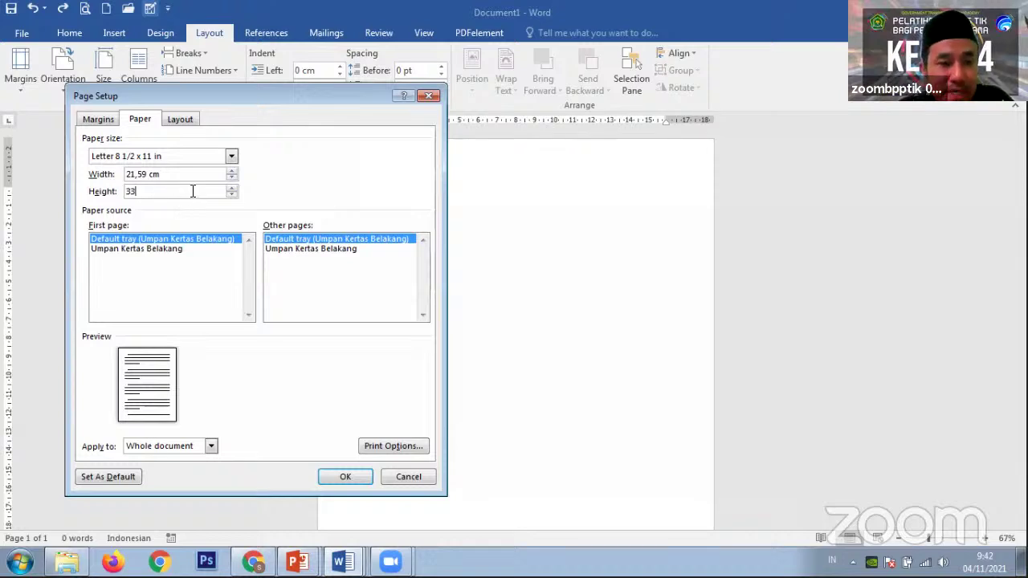
{"action": "left_click_drag", "start_coordinate": [178, 192], "coordinate": [126, 199]}
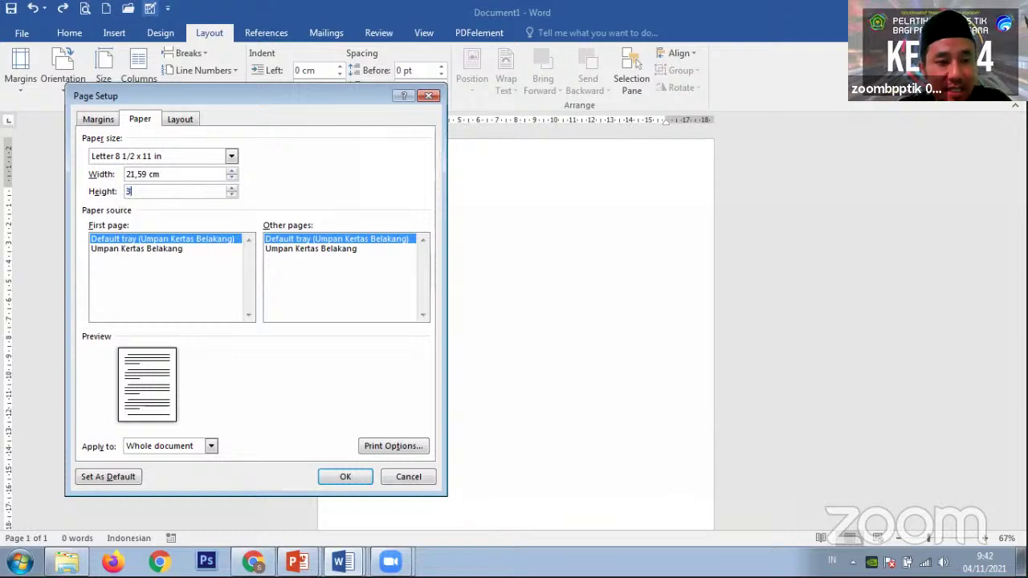
{"action": "left_click", "coordinate": [346, 476]}
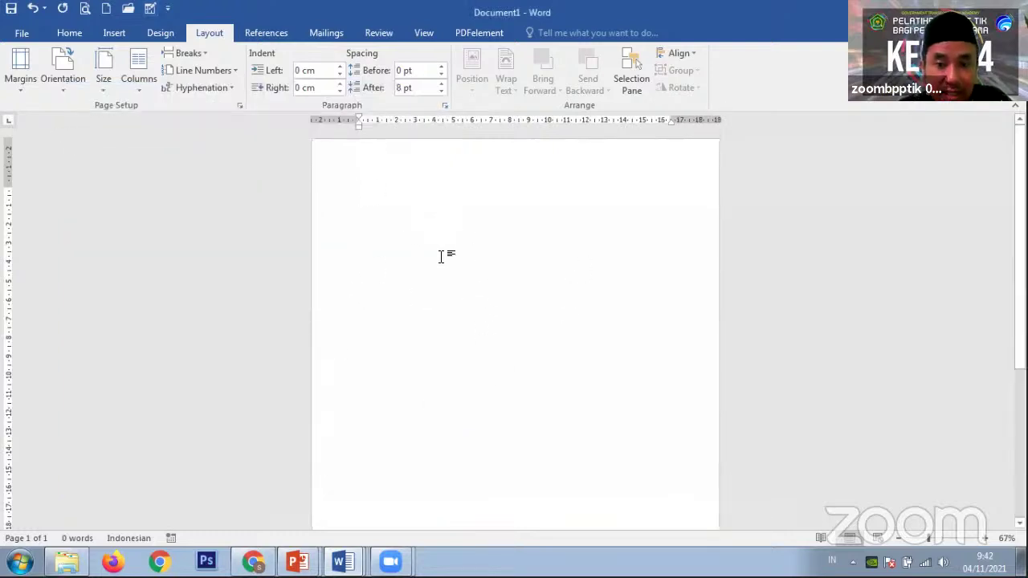
Zoom the document out to 27% and back in to 77% to examine the whole resized page
{"action": "scroll", "coordinate": [482, 292], "scroll_direction": "down", "scroll_amount": 3, "text": "ctrl"}
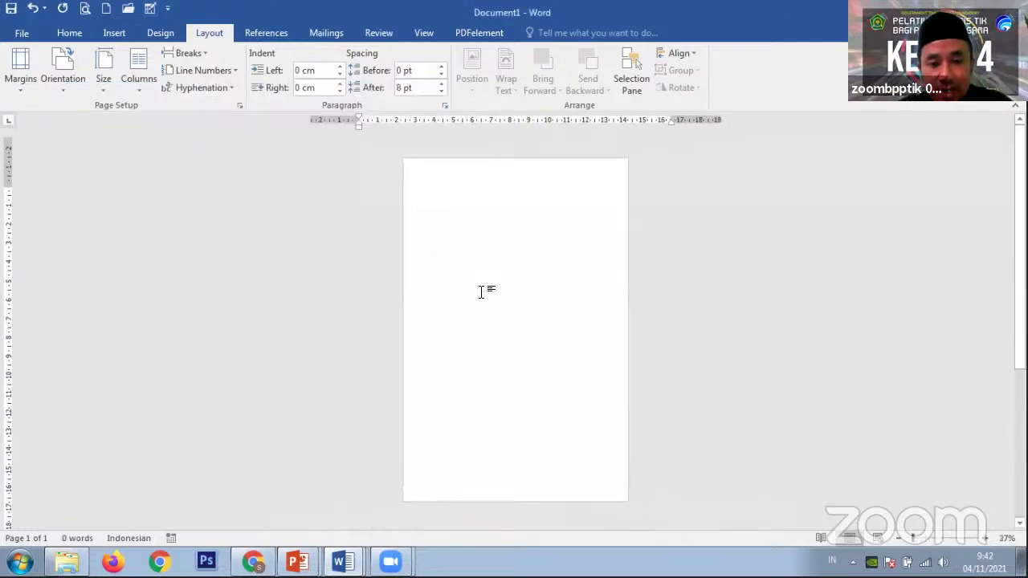
{"action": "scroll", "coordinate": [481, 291], "scroll_direction": "up", "scroll_amount": 1, "text": "ctrl"}
{"action": "scroll", "coordinate": [482, 291], "scroll_direction": "down", "scroll_amount": 2, "text": "ctrl"}
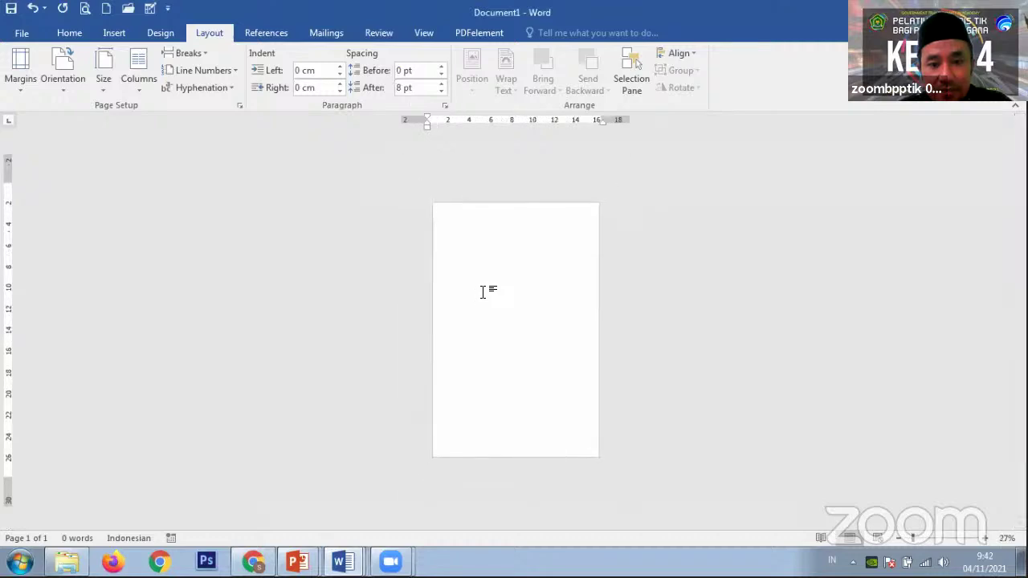
{"action": "scroll", "coordinate": [481, 292], "scroll_direction": "up", "scroll_amount": 1, "text": "ctrl"}
{"action": "scroll", "coordinate": [483, 292], "scroll_direction": "up", "scroll_amount": 1, "text": "ctrl"}
{"action": "scroll", "coordinate": [483, 292], "scroll_direction": "down", "scroll_amount": 3, "text": "ctrl"}
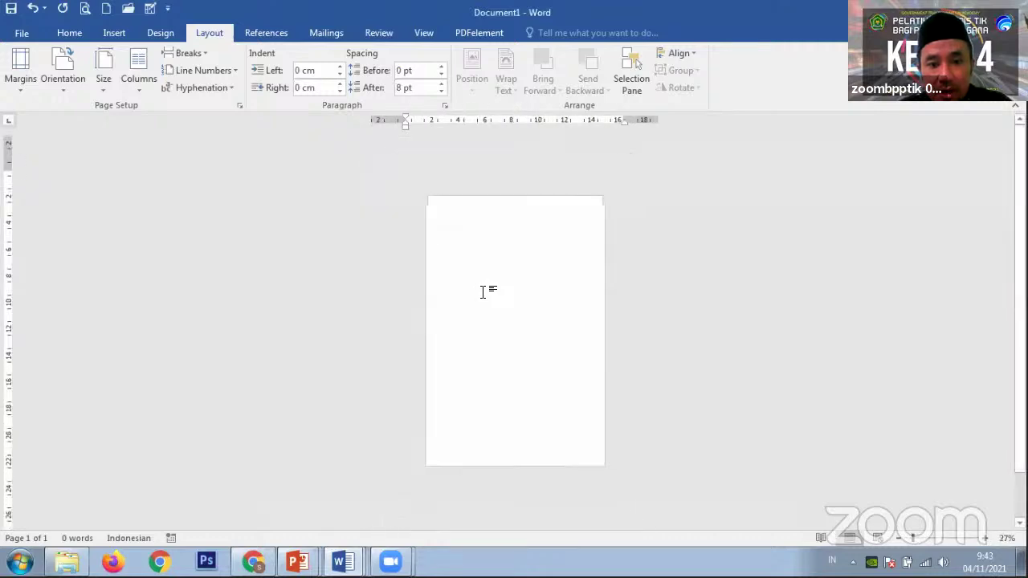
{"action": "scroll", "coordinate": [484, 292], "scroll_direction": "up", "scroll_amount": 1, "text": "ctrl"}
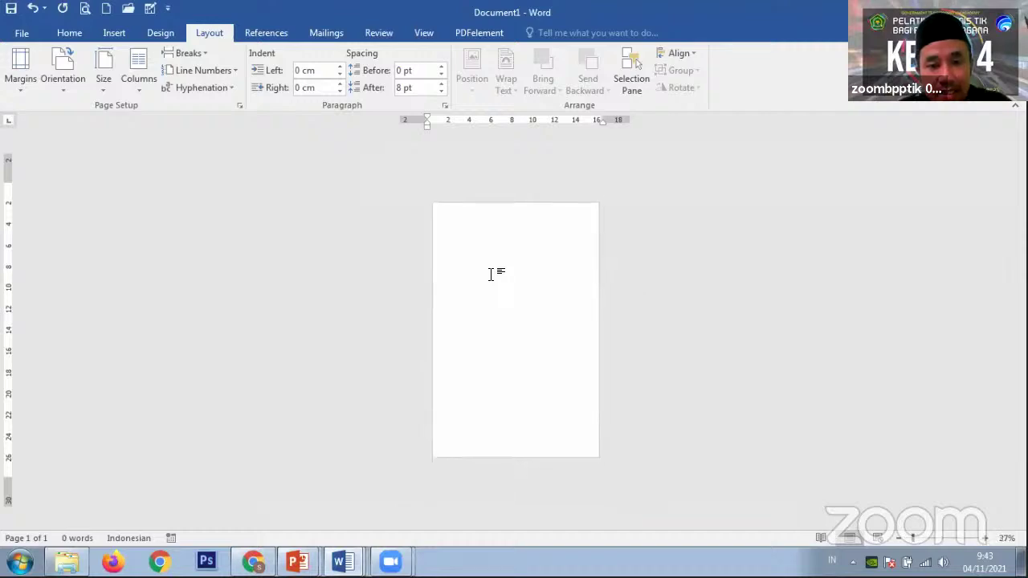
{"action": "scroll", "coordinate": [491, 275], "scroll_direction": "up", "scroll_amount": 1, "text": "ctrl"}
{"action": "scroll", "coordinate": [491, 274], "scroll_direction": "down", "scroll_amount": 2, "text": "ctrl"}
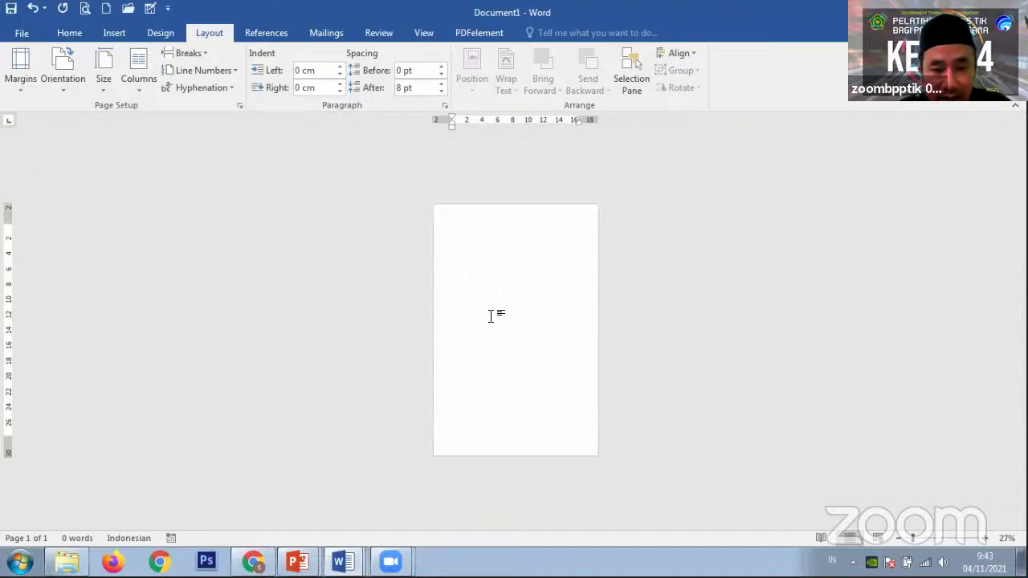
{"action": "scroll", "coordinate": [489, 309], "scroll_direction": "up", "scroll_amount": 1, "text": "ctrl"}
{"action": "scroll", "coordinate": [491, 315], "scroll_direction": "down", "scroll_amount": 1, "text": "ctrl"}
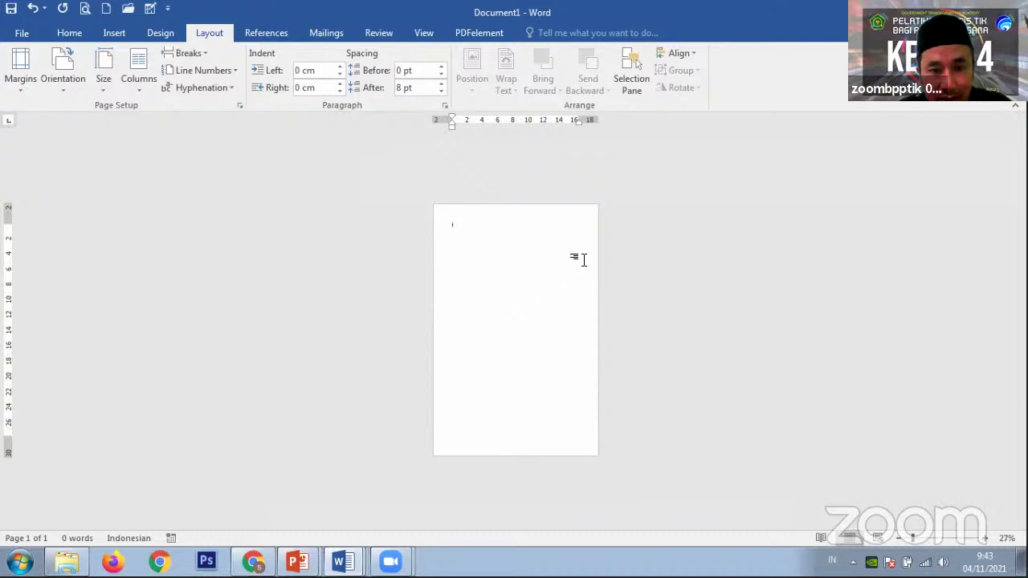
{"action": "scroll", "coordinate": [515, 306], "scroll_direction": "up", "scroll_amount": 1, "text": "ctrl"}
{"action": "scroll", "coordinate": [516, 306], "scroll_direction": "up", "scroll_amount": 3, "text": "ctrl"}
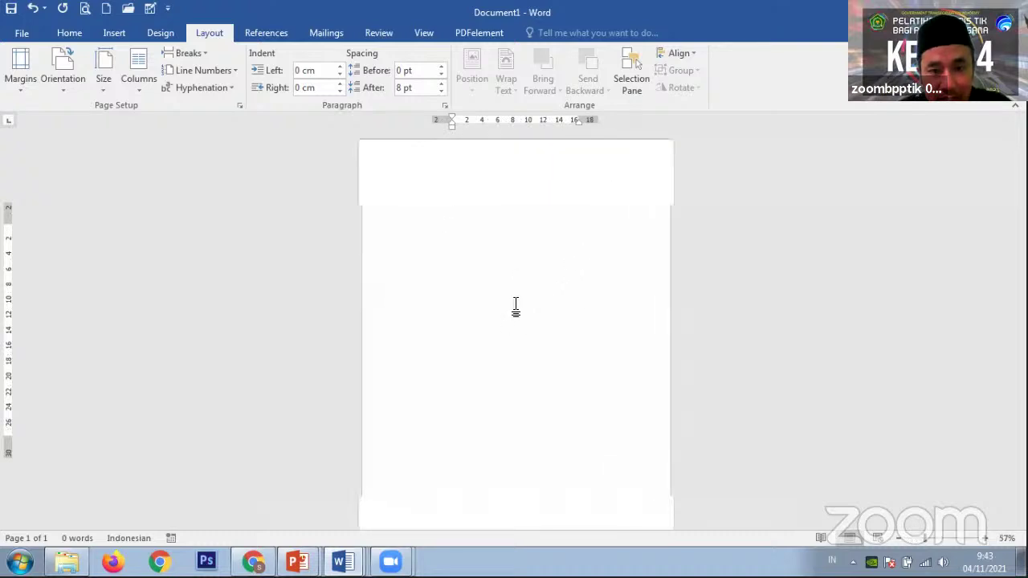
{"action": "scroll", "coordinate": [512, 307], "scroll_direction": "down", "scroll_amount": 2, "text": "ctrl"}
{"action": "scroll", "coordinate": [509, 308], "scroll_direction": "up", "scroll_amount": 2, "text": "ctrl"}
{"action": "scroll", "coordinate": [509, 307], "scroll_direction": "down", "scroll_amount": 5, "text": "ctrl"}
{"action": "scroll", "coordinate": [509, 306], "scroll_direction": "up", "scroll_amount": 2, "text": "ctrl"}
{"action": "scroll", "coordinate": [509, 308], "scroll_direction": "up", "scroll_amount": 5, "text": "ctrl"}
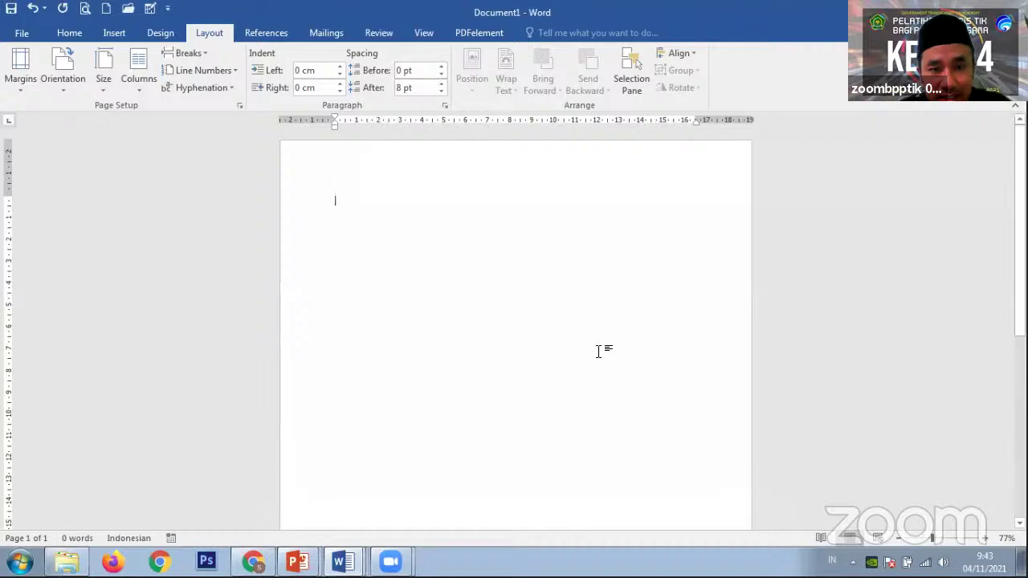
Look further down the page, set the zoom to 89% and return to the page's start
{"action": "left_click_drag", "start_coordinate": [1018, 321], "coordinate": [1018, 404]}
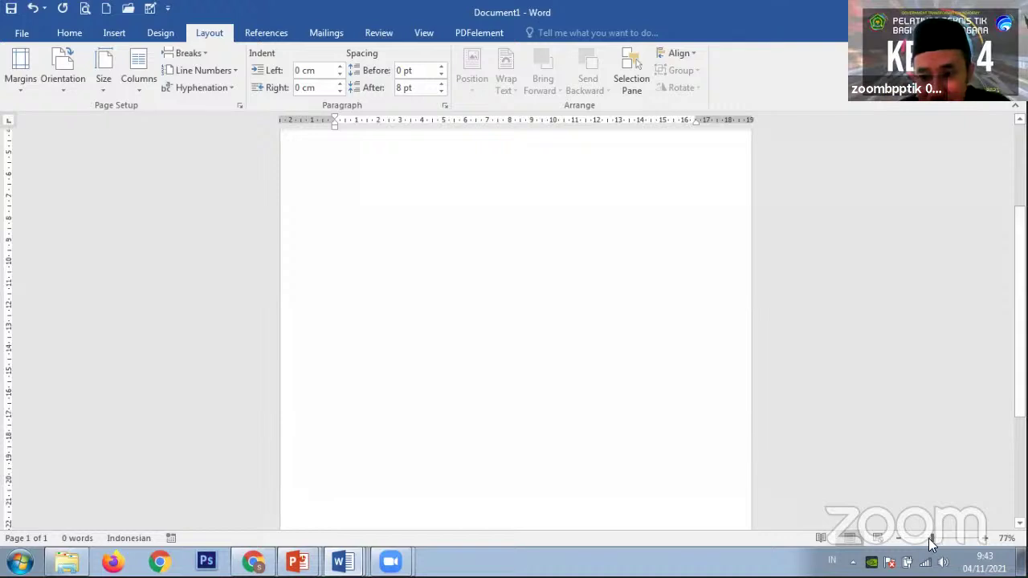
{"action": "mouse_move", "coordinate": [942, 538]}
{"action": "left_mouse_down"}
{"action": "mouse_move", "coordinate": [957, 546]}
{"action": "mouse_move", "coordinate": [937, 547]}
{"action": "left_mouse_up"}
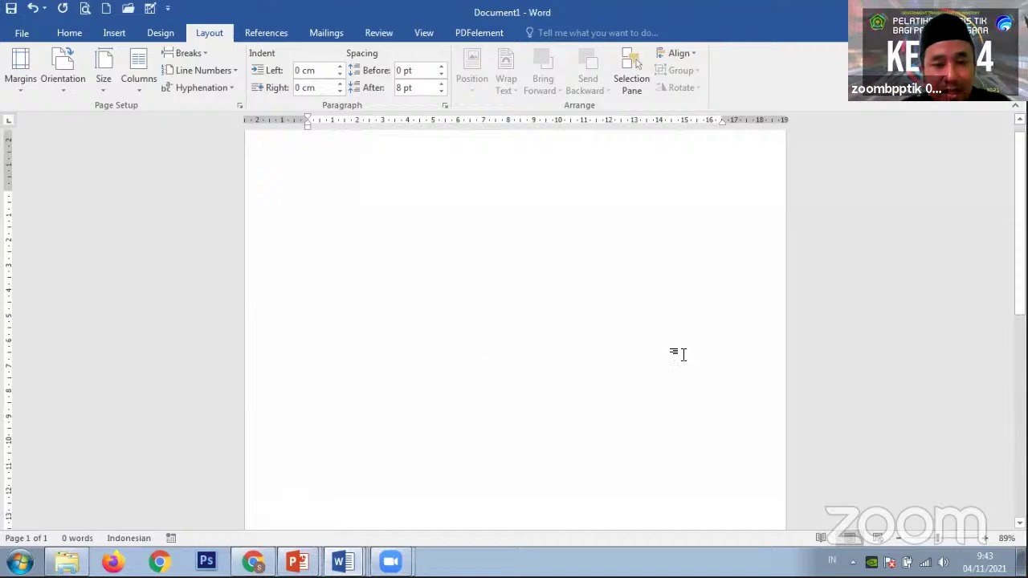
{"action": "scroll", "coordinate": [1019, 241], "scroll_direction": "up", "scroll_amount": 1}
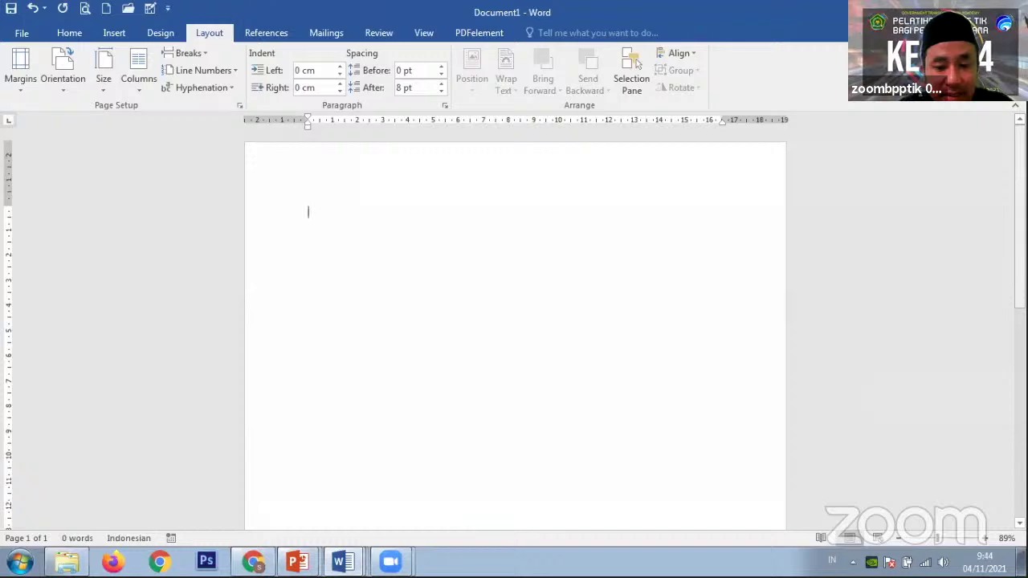
Zoom the document to 119% and back to 99%, and look over the full length of the page
{"action": "scroll", "coordinate": [514, 330], "scroll_direction": "up", "scroll_amount": 2}
{"action": "scroll", "coordinate": [514, 329], "scroll_direction": "down", "scroll_amount": 1}
{"action": "scroll", "coordinate": [514, 329], "scroll_direction": "up", "scroll_amount": 1}
{"action": "scroll", "coordinate": [514, 329], "scroll_direction": "down", "scroll_amount": 2}
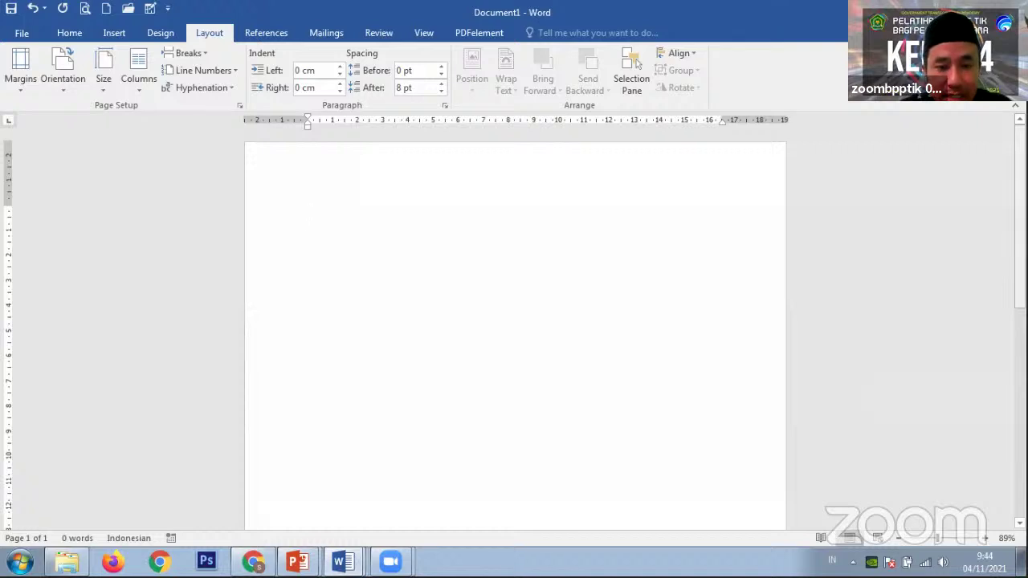
{"action": "scroll", "coordinate": [515, 330], "scroll_direction": "up", "scroll_amount": 3}
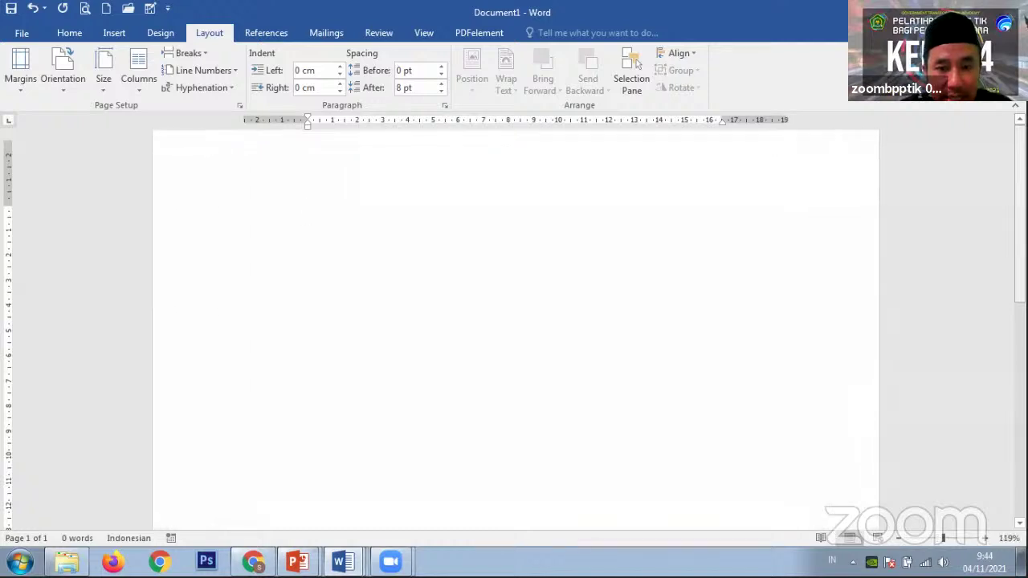
{"action": "scroll", "coordinate": [516, 330], "scroll_direction": "down", "scroll_amount": 2}
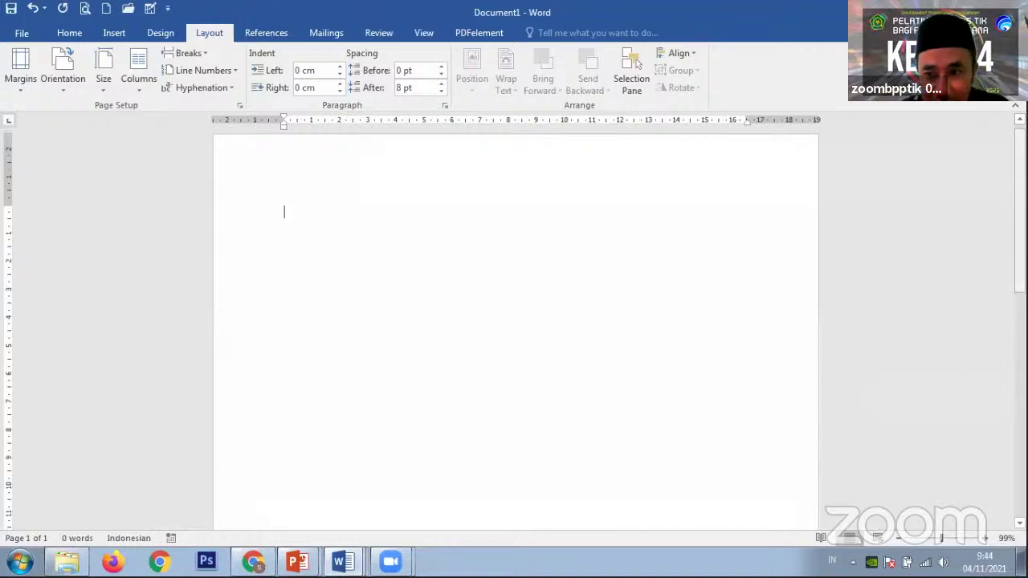
{"action": "scroll", "coordinate": [1020, 241], "scroll_direction": "up", "scroll_amount": 1}
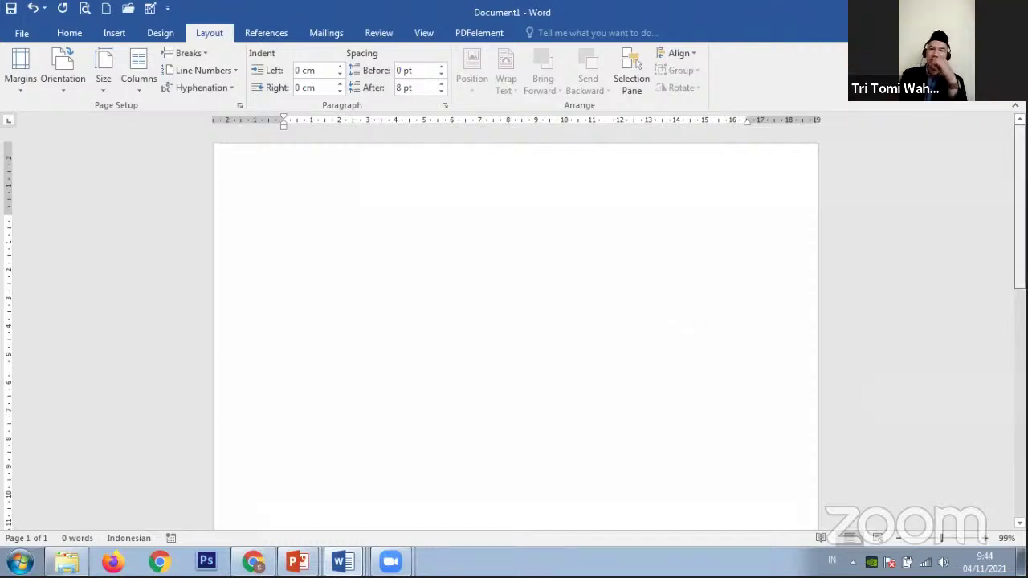
{"action": "scroll", "coordinate": [1020, 265], "scroll_direction": "down", "scroll_amount": 3}
{"action": "scroll", "coordinate": [516, 330], "scroll_direction": "down", "scroll_amount": 8}
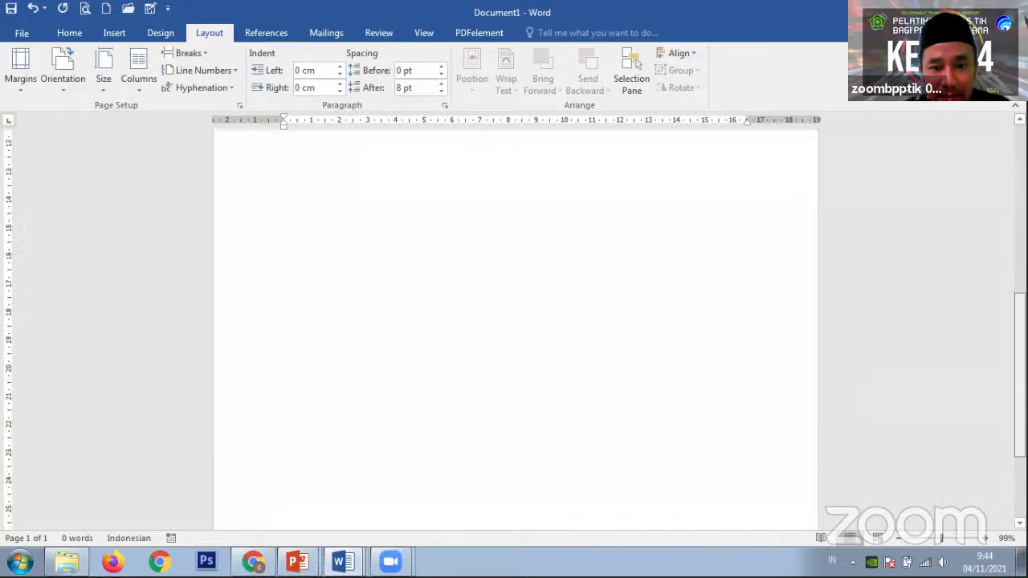
{"action": "scroll", "coordinate": [516, 329], "scroll_direction": "up", "scroll_amount": 9}
{"action": "scroll", "coordinate": [516, 330], "scroll_direction": "up", "scroll_amount": 1}
{"action": "scroll", "coordinate": [516, 329], "scroll_direction": "down", "scroll_amount": 2}
{"action": "scroll", "coordinate": [516, 329], "scroll_direction": "up", "scroll_amount": 1}
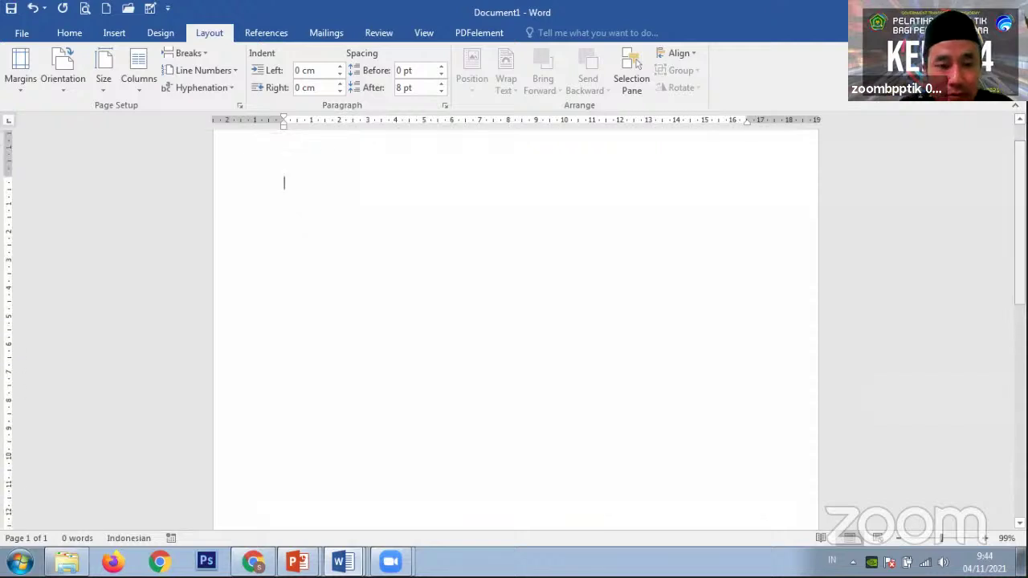
Look down the length of the blank page several times and return to its start
{"action": "scroll", "coordinate": [837, 230], "scroll_direction": "up", "scroll_amount": 1}
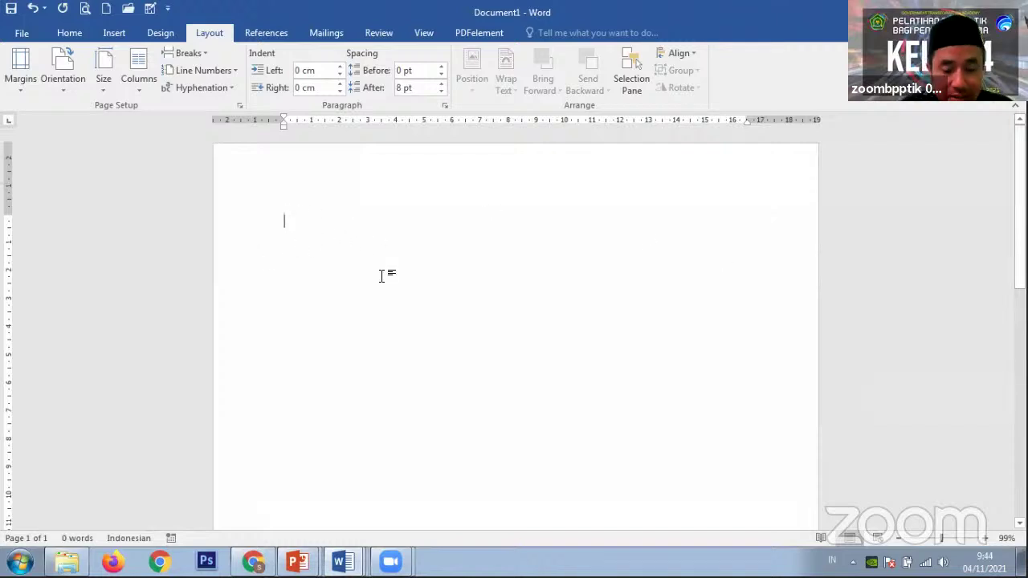
{"action": "scroll", "coordinate": [381, 276], "scroll_direction": "down", "scroll_amount": 4}
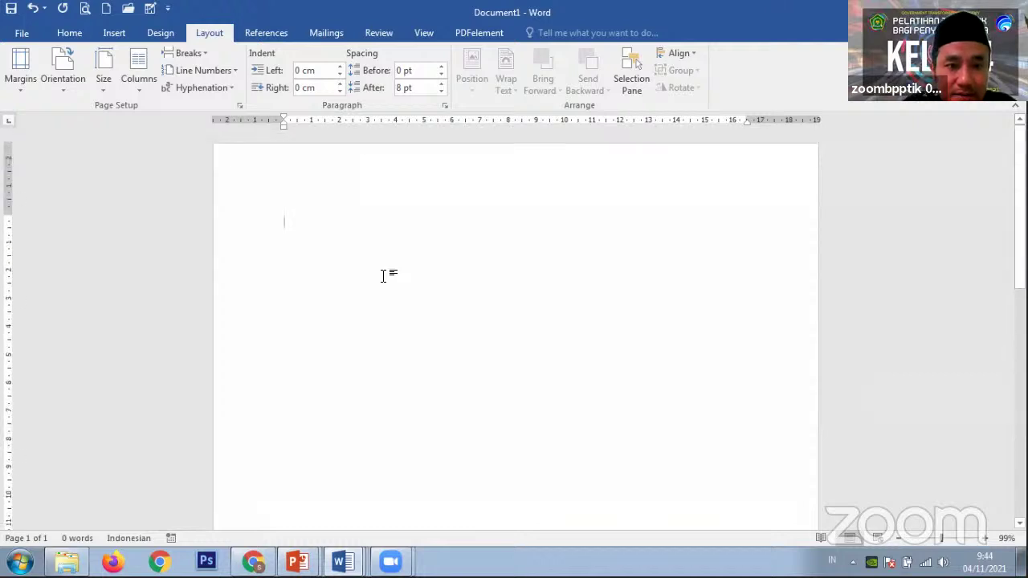
{"action": "scroll", "coordinate": [383, 276], "scroll_direction": "down", "scroll_amount": 8}
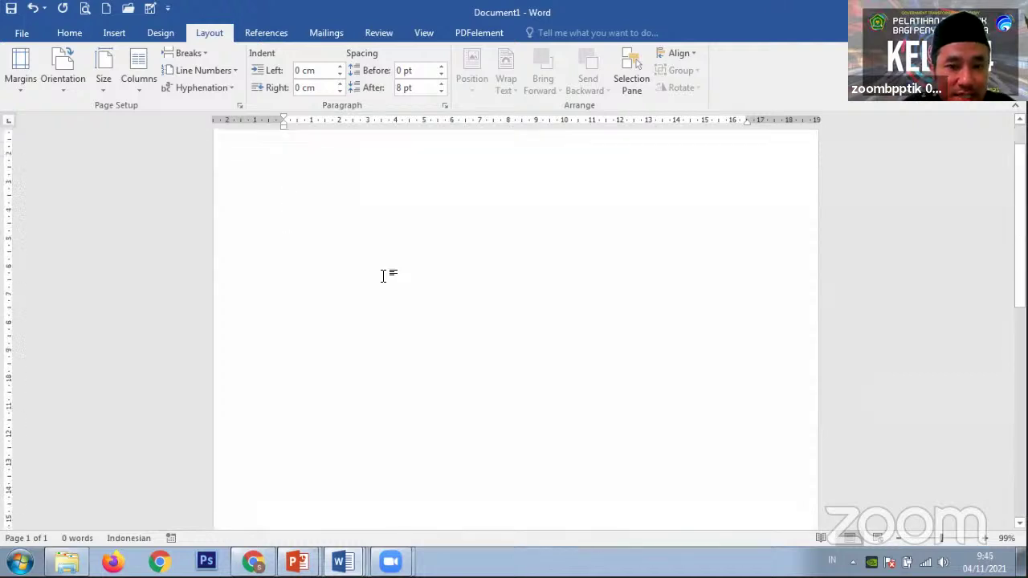
{"action": "scroll", "coordinate": [383, 276], "scroll_direction": "up", "scroll_amount": 15}
{"action": "scroll", "coordinate": [383, 276], "scroll_direction": "down", "scroll_amount": 4}
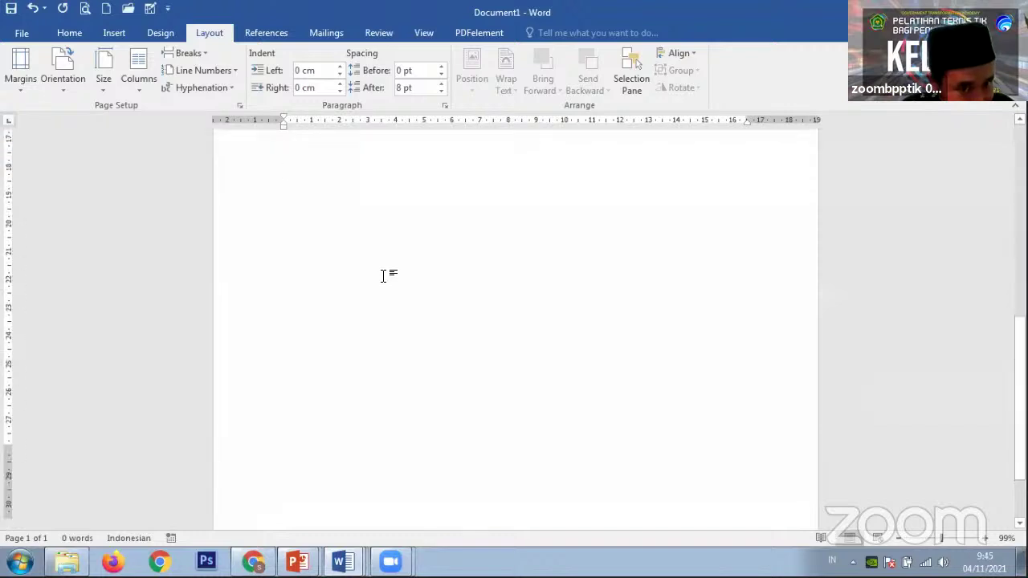
{"action": "scroll", "coordinate": [383, 276], "scroll_direction": "up", "scroll_amount": 4}
{"action": "scroll", "coordinate": [383, 277], "scroll_direction": "down", "scroll_amount": 3}
{"action": "scroll", "coordinate": [383, 276], "scroll_direction": "up", "scroll_amount": 3}
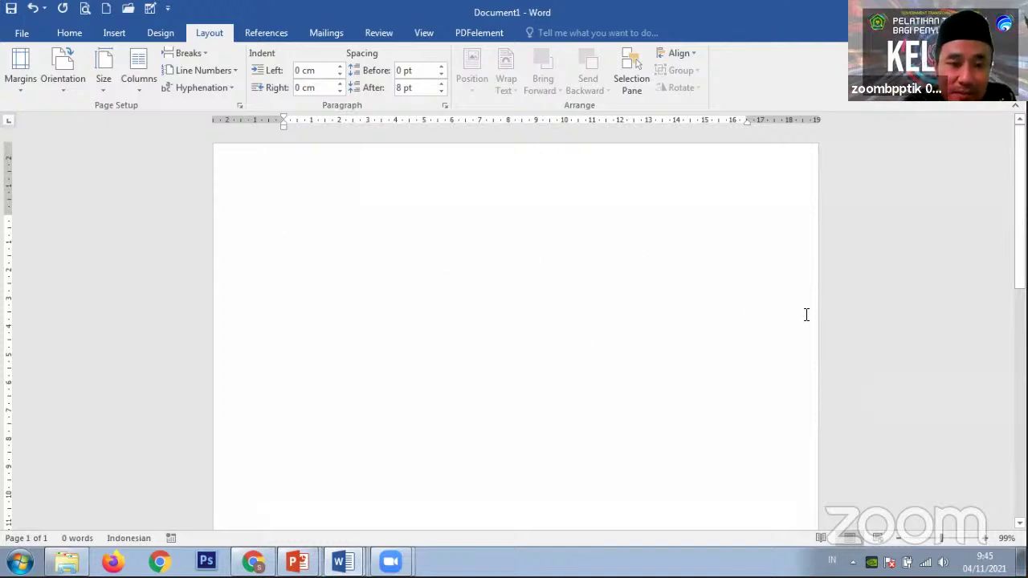
Zoom the blank document out to 79%, back in to 99%, and settle on 89%
{"action": "scroll", "coordinate": [807, 314], "scroll_direction": "up", "scroll_amount": 1}
{"action": "scroll", "coordinate": [806, 314], "scroll_direction": "down", "scroll_amount": 2}
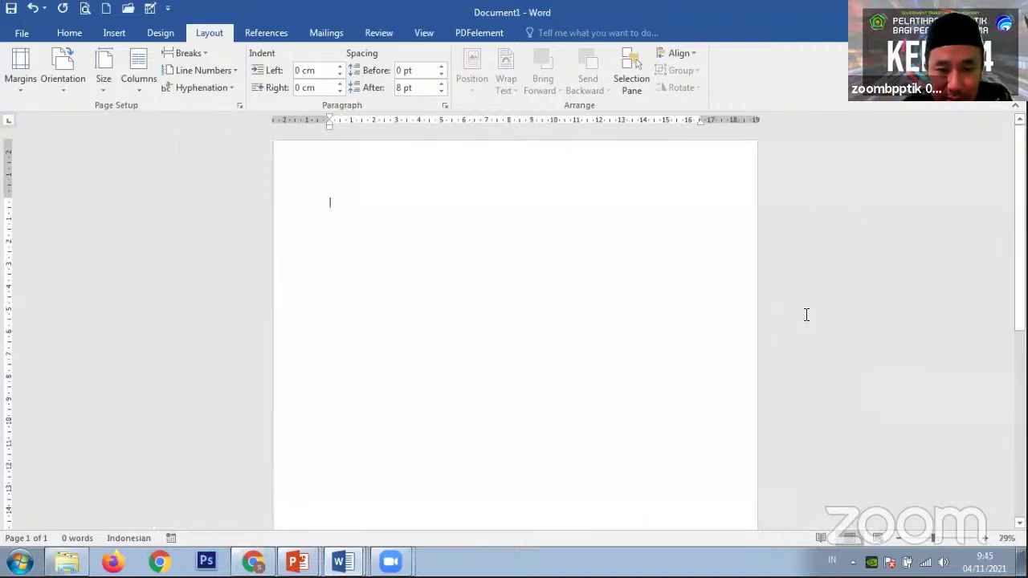
{"action": "scroll", "coordinate": [806, 314], "scroll_direction": "up", "scroll_amount": 2}
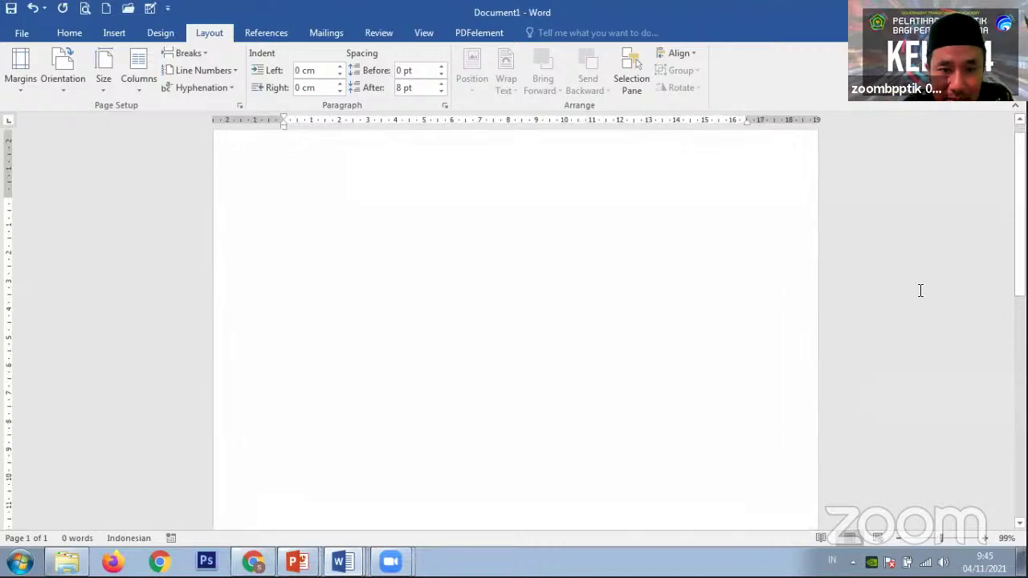
{"action": "scroll", "coordinate": [920, 291], "scroll_direction": "down", "scroll_amount": 1}
{"action": "scroll", "coordinate": [921, 291], "scroll_direction": "down", "scroll_amount": 1}
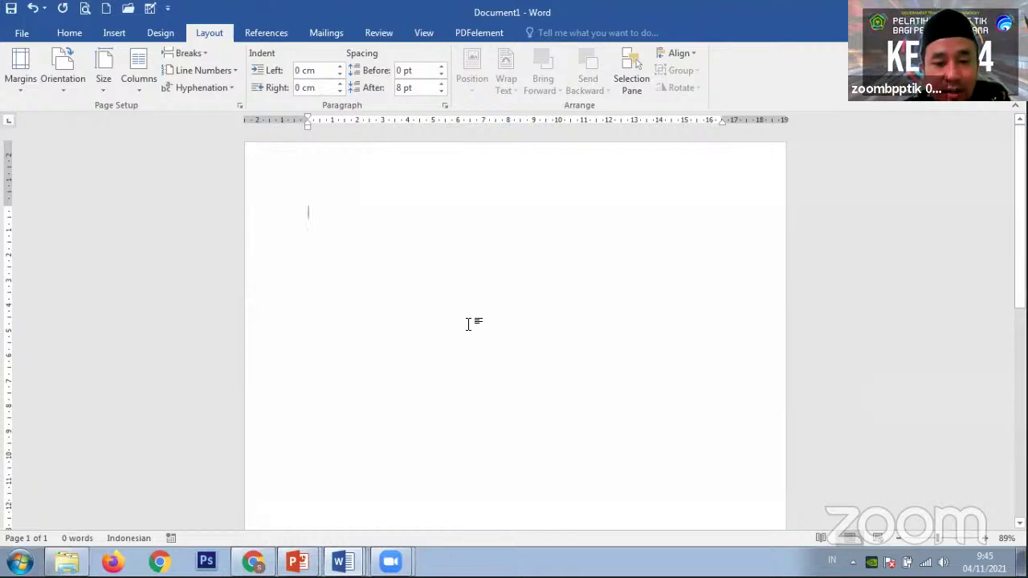
Review the preset page margins and close the list without choosing one
{"action": "left_click", "coordinate": [22, 91]}
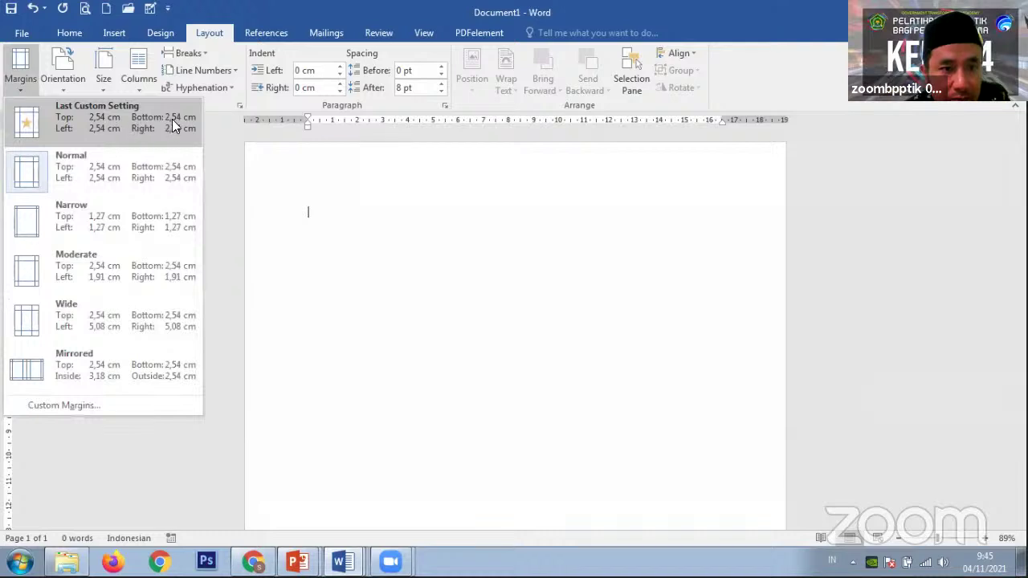
{"action": "left_click", "coordinate": [332, 207]}
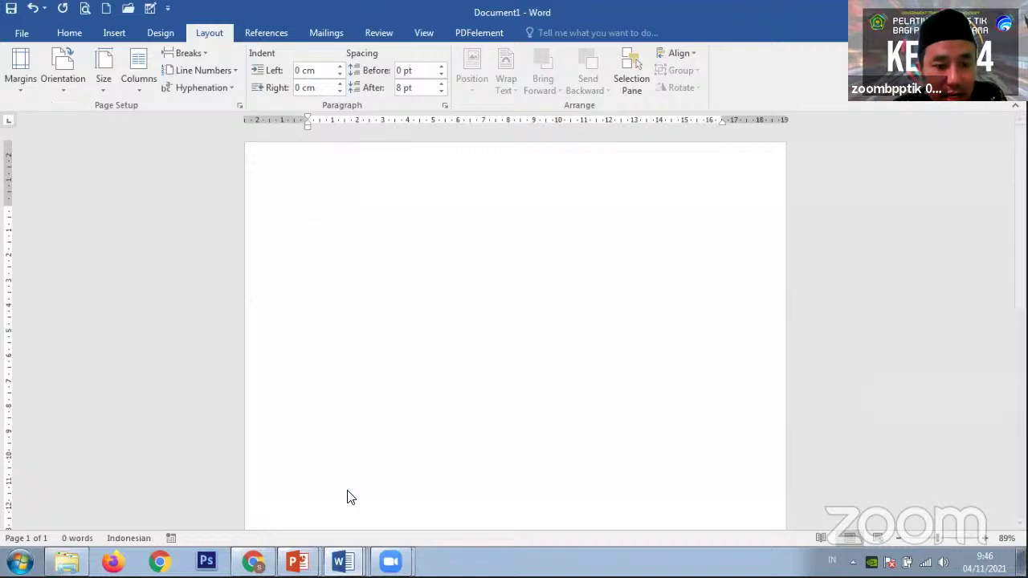
Switch to the document Und Badko LPQ Kab, zoom it to 117%, and look over its pages from the attendance table back to the letterhead
{"action": "mouse_move", "coordinate": [343, 562]}
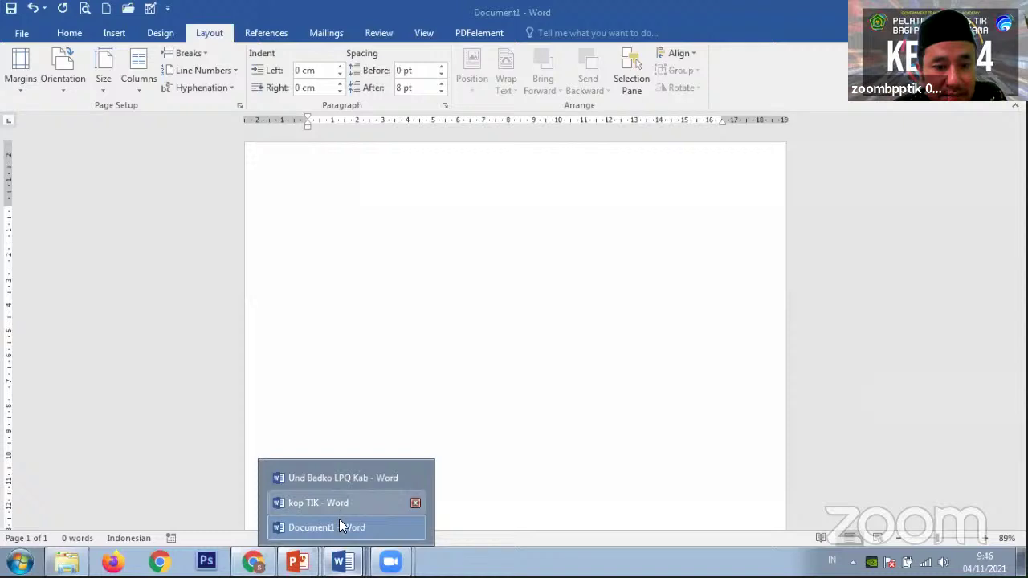
{"action": "left_click", "coordinate": [358, 481]}
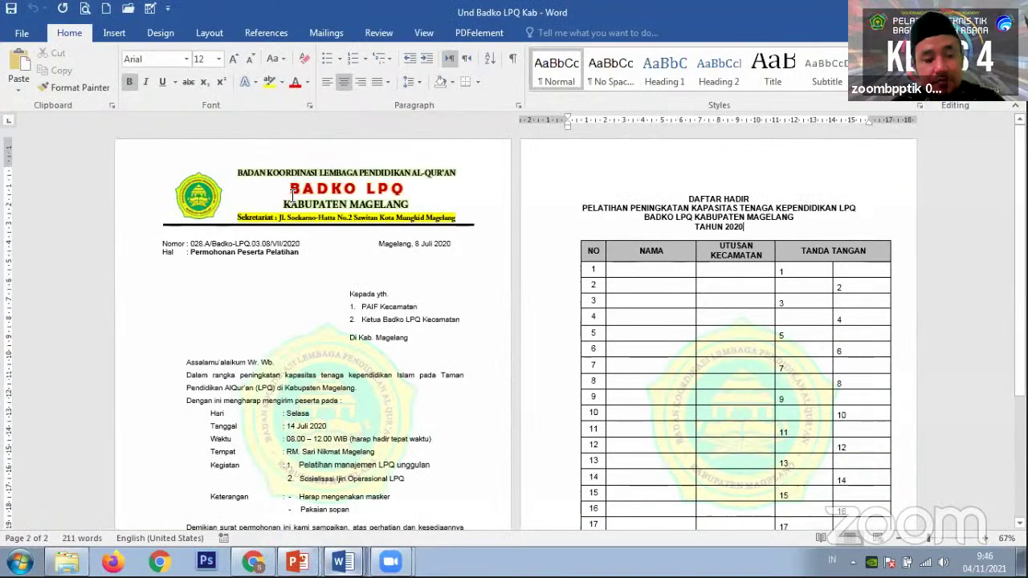
{"action": "scroll", "coordinate": [304, 206], "scroll_direction": "up", "scroll_amount": 2}
{"action": "scroll", "coordinate": [303, 206], "scroll_direction": "up", "scroll_amount": 3}
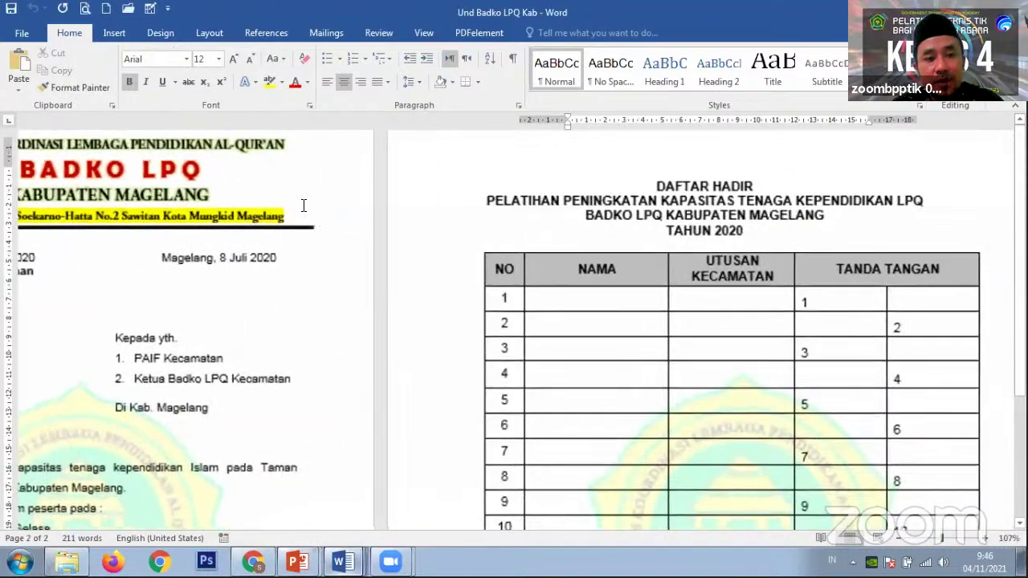
{"action": "scroll", "coordinate": [346, 262], "scroll_direction": "down", "scroll_amount": 5}
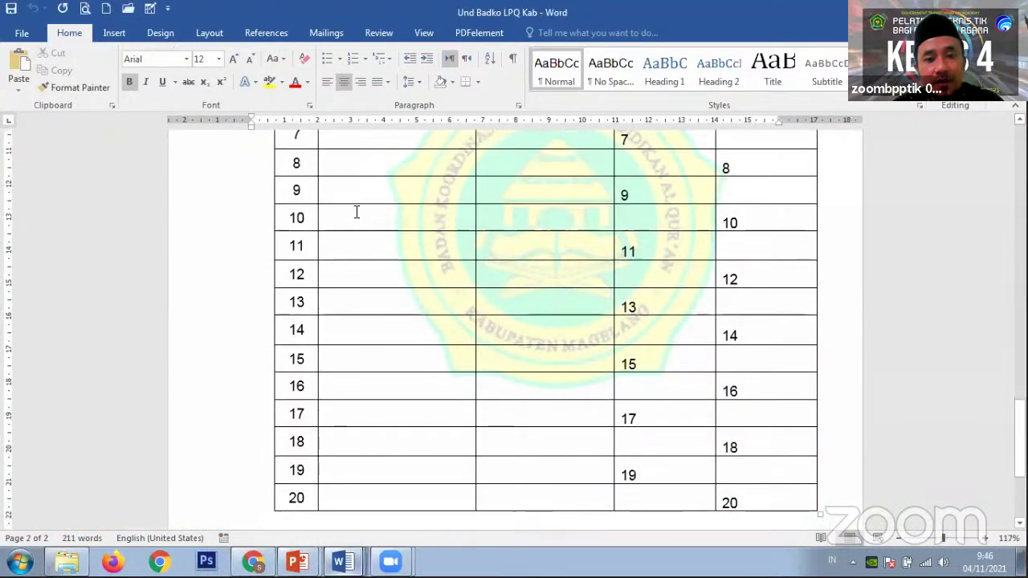
{"action": "scroll", "coordinate": [355, 211], "scroll_direction": "up", "scroll_amount": 15}
{"action": "scroll", "coordinate": [356, 211], "scroll_direction": "up", "scroll_amount": 7}
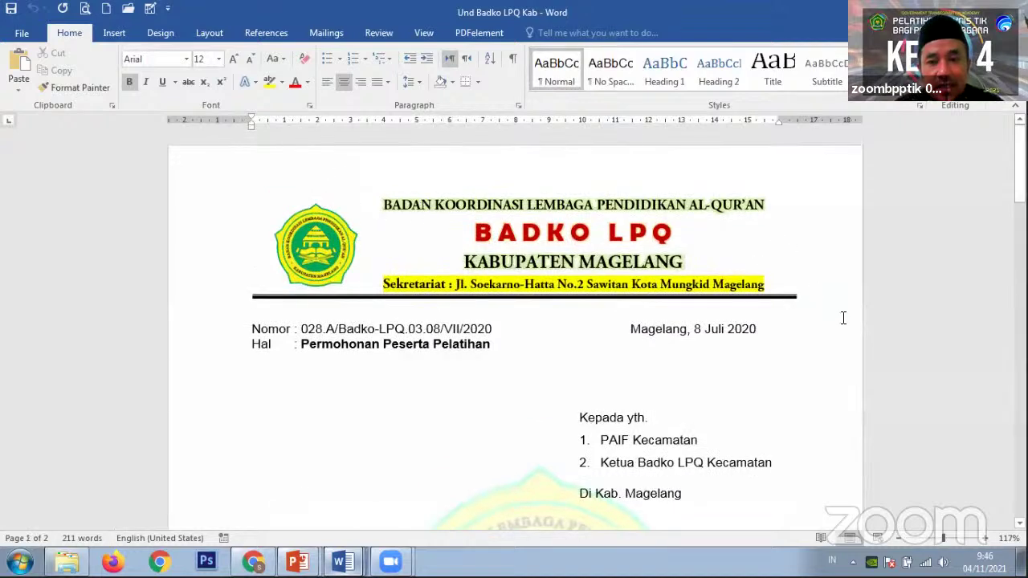
{"action": "left_click_drag", "start_coordinate": [1018, 178], "coordinate": [1018, 183]}
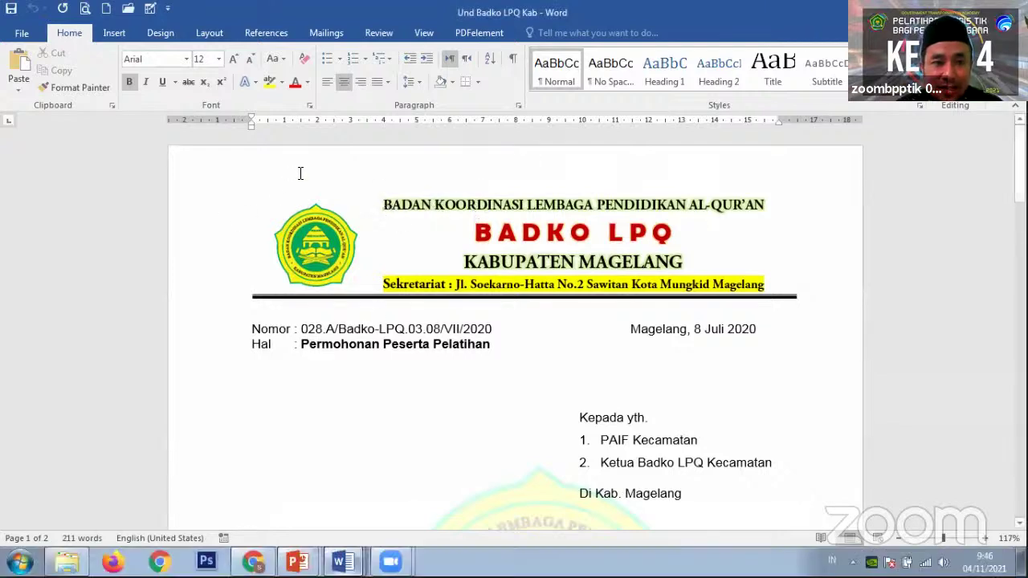
Set a custom top margin of 3 cm for the whole letter document and apply it
{"action": "left_click", "coordinate": [208, 33]}
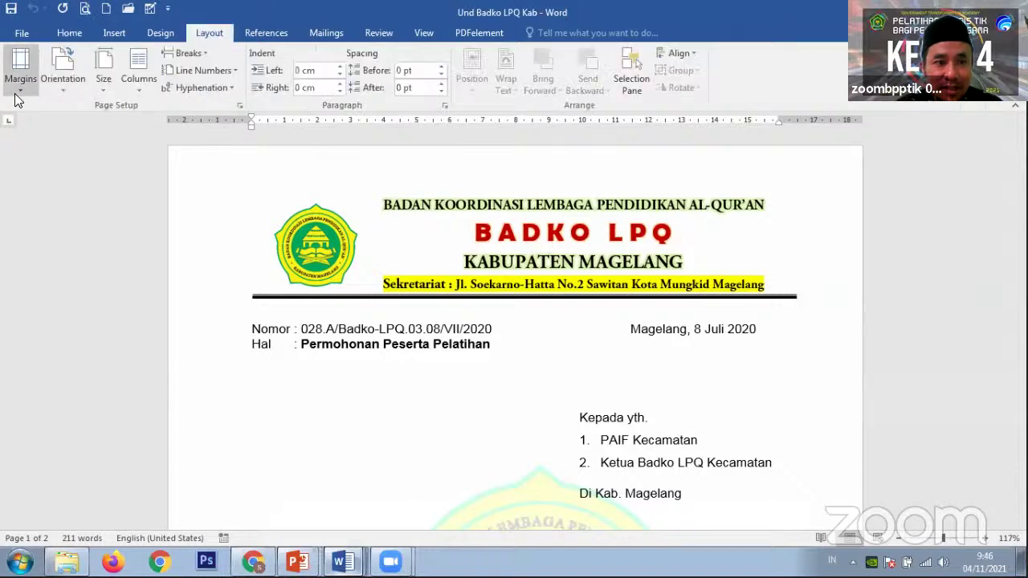
{"action": "left_click", "coordinate": [21, 91]}
{"action": "left_click", "coordinate": [92, 408]}
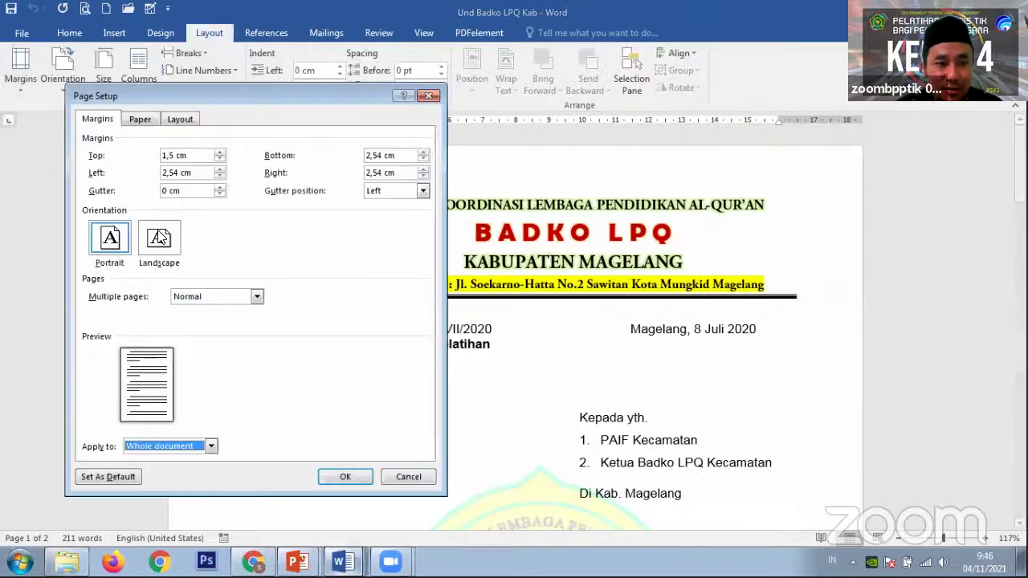
{"action": "left_click_drag", "start_coordinate": [191, 155], "coordinate": [138, 159]}
{"action": "type", "text": "5"}
{"action": "left_click", "coordinate": [345, 475]}
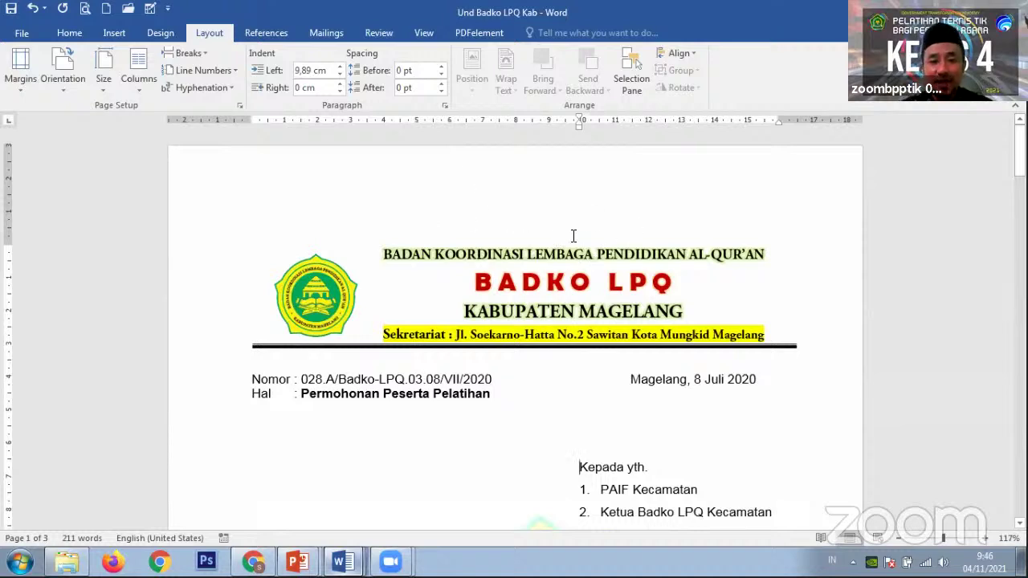
Set the letter's custom top margin to 2 cm, apply it, and check the letterhead's position on the page
{"action": "left_click", "coordinate": [30, 85]}
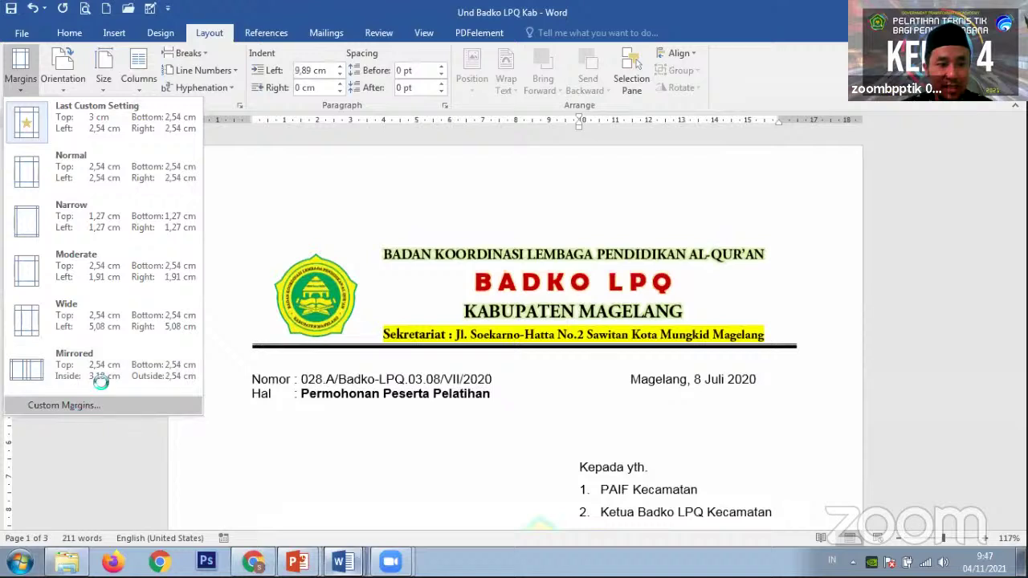
{"action": "left_click", "coordinate": [80, 406]}
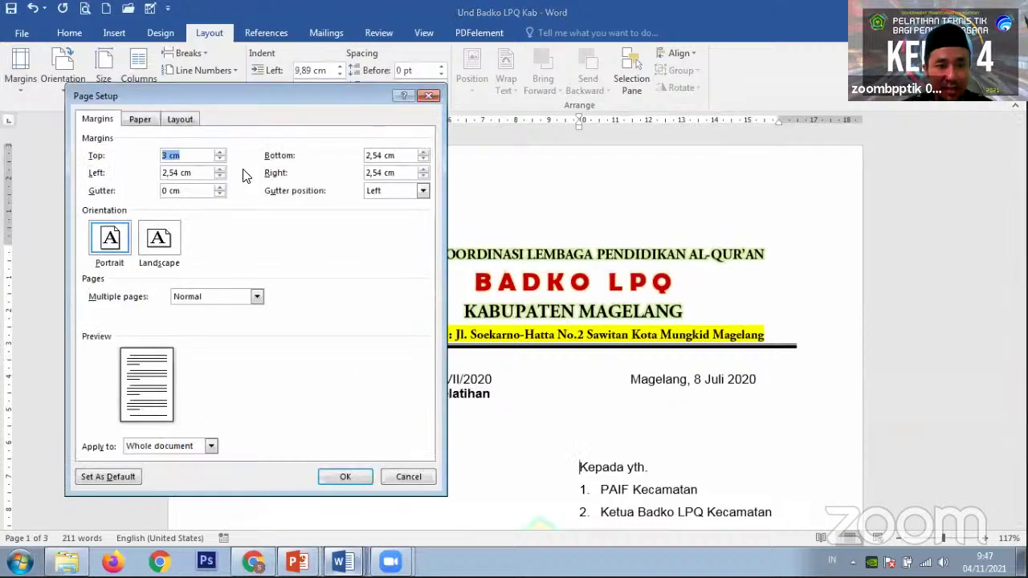
{"action": "type", "text": "2"}
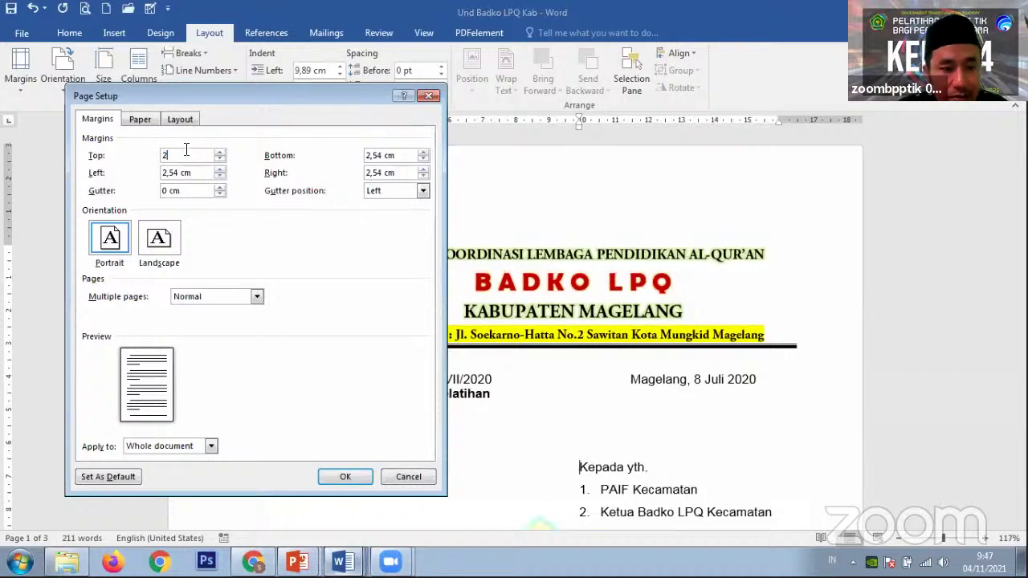
{"action": "left_click", "coordinate": [363, 474]}
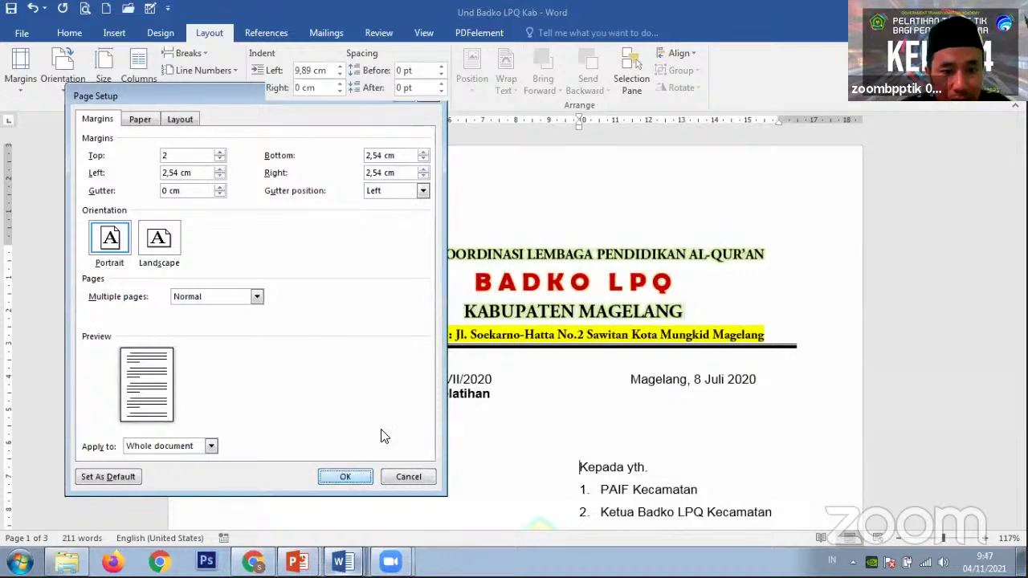
{"action": "left_click", "coordinate": [573, 195]}
{"action": "scroll", "coordinate": [610, 263], "scroll_direction": "down", "scroll_amount": 3}
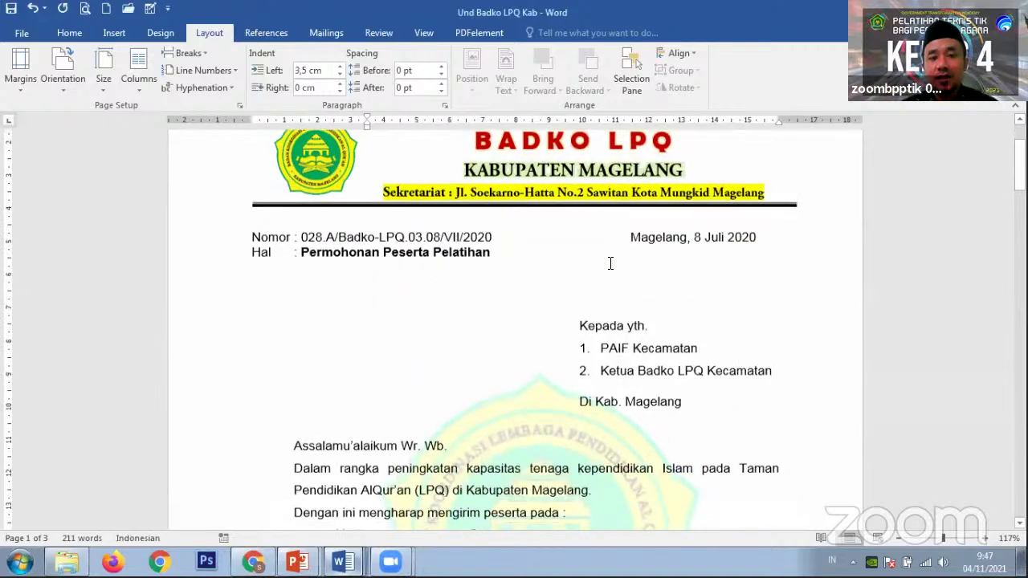
{"action": "scroll", "coordinate": [574, 278], "scroll_direction": "up", "scroll_amount": 3}
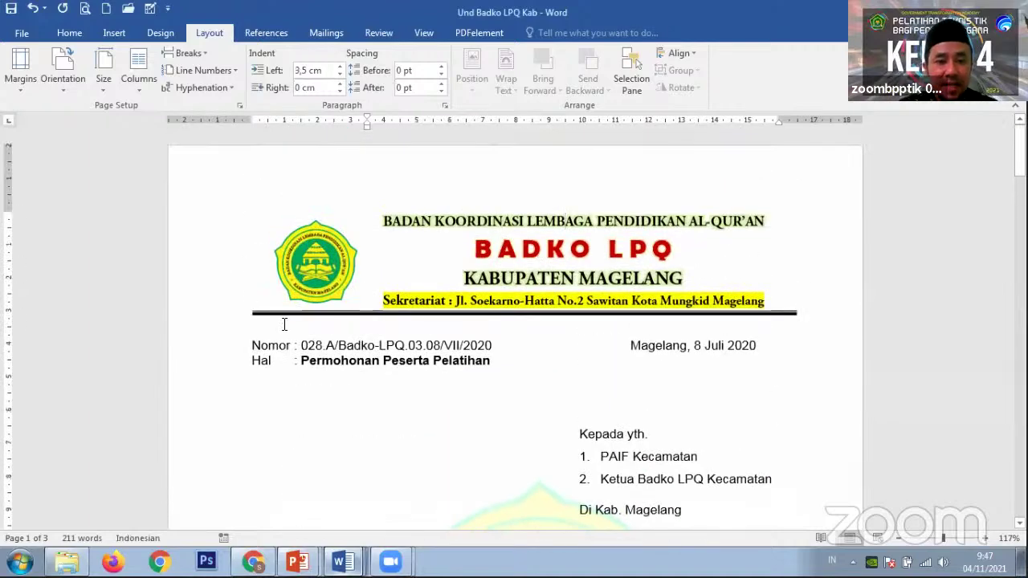
Switch to Document1 and set its custom top and bottom margins to 2 cm
{"action": "mouse_move", "coordinate": [343, 561]}
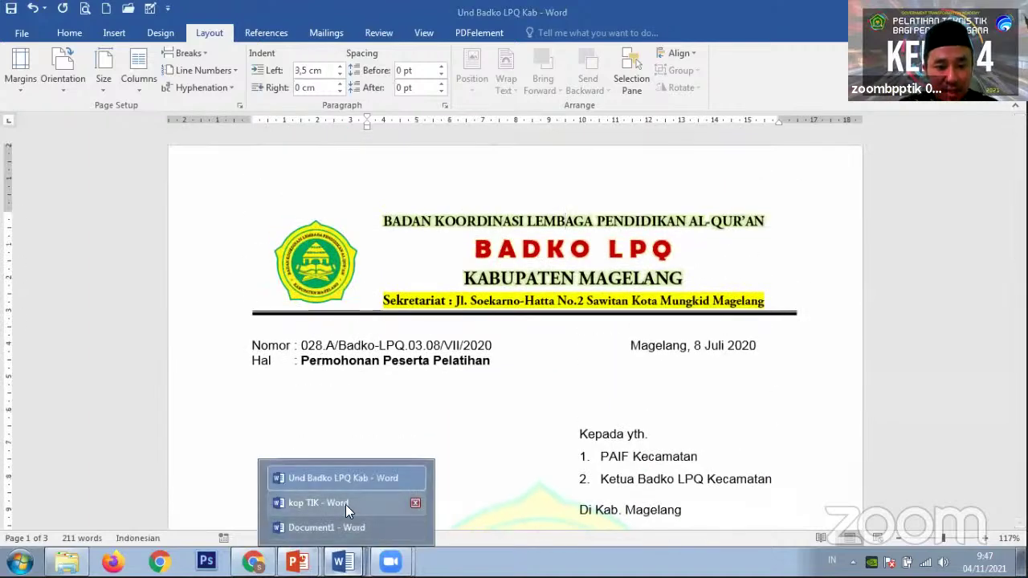
{"action": "left_click", "coordinate": [338, 528]}
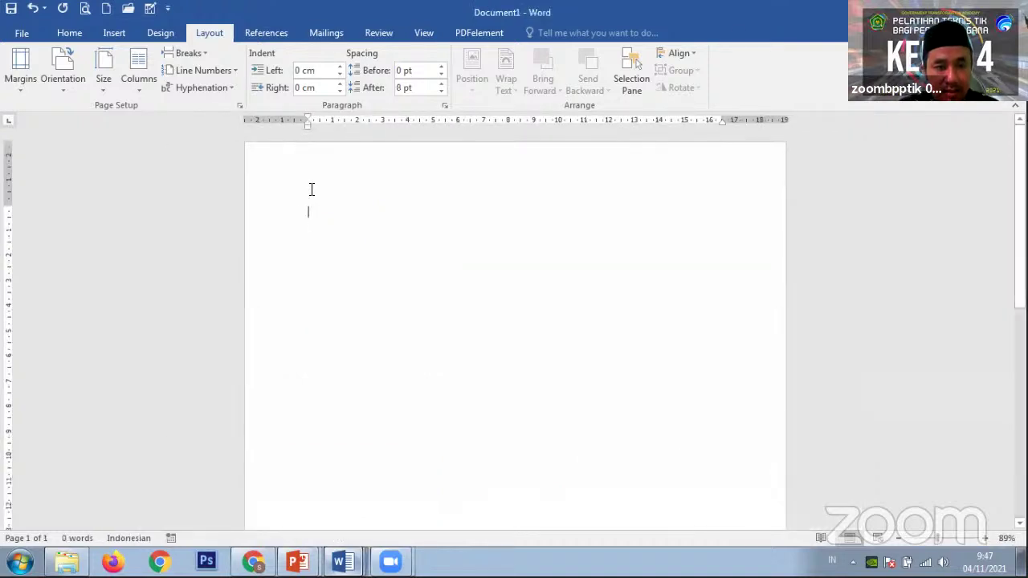
{"action": "left_click", "coordinate": [20, 79]}
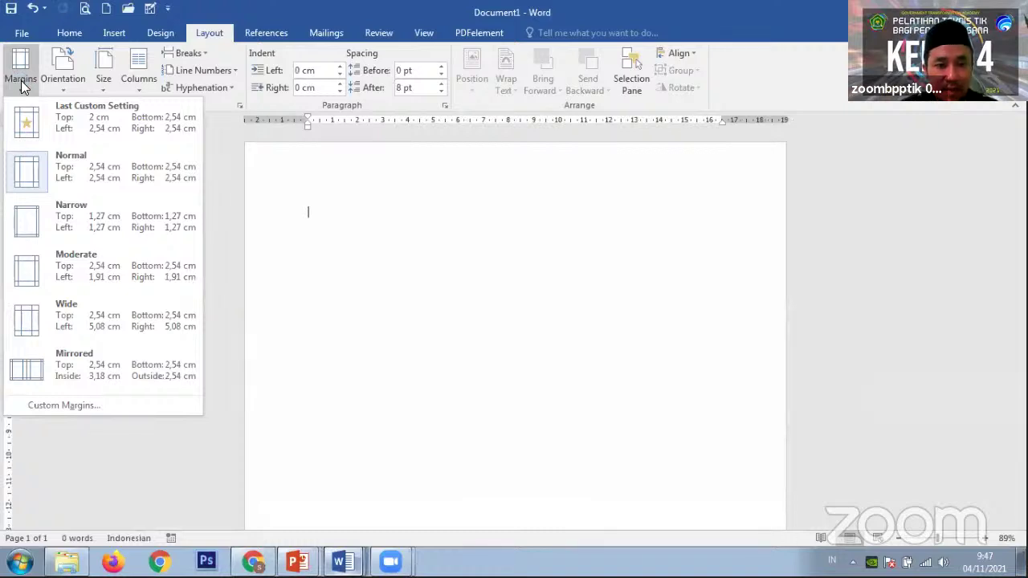
{"action": "left_click", "coordinate": [85, 407]}
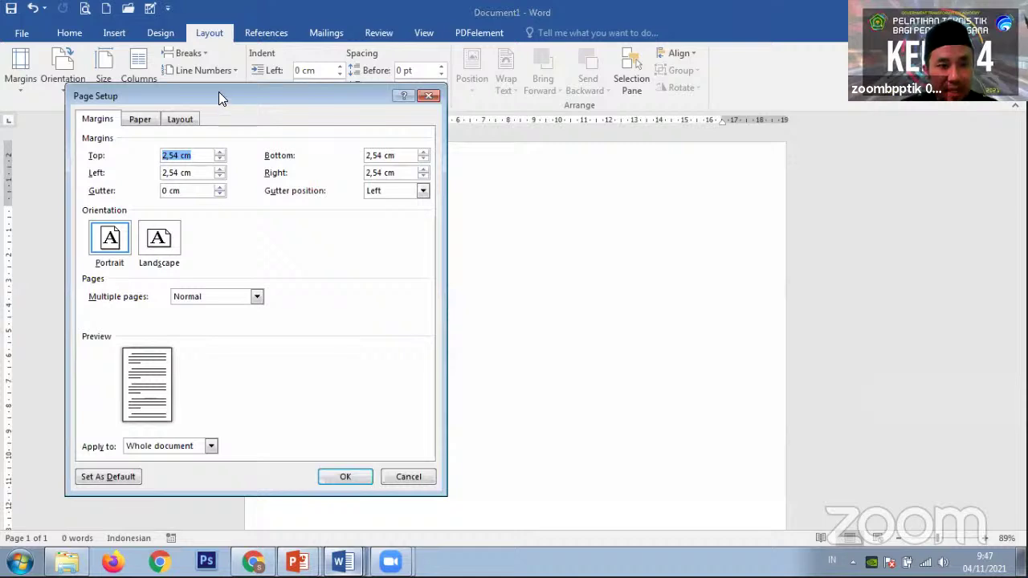
{"action": "left_click_drag", "start_coordinate": [219, 91], "coordinate": [280, 104]}
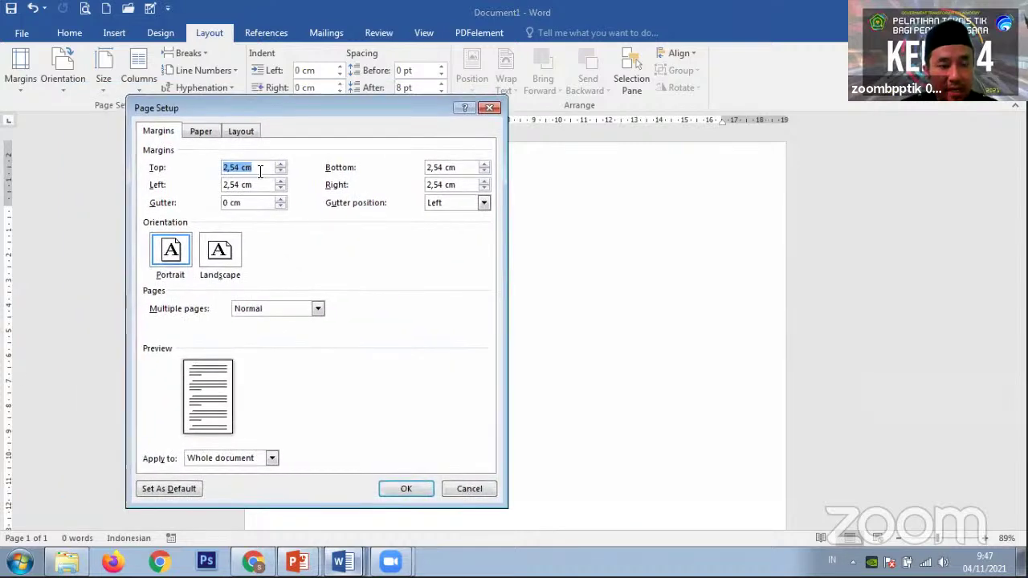
{"action": "type", "text": "2"}
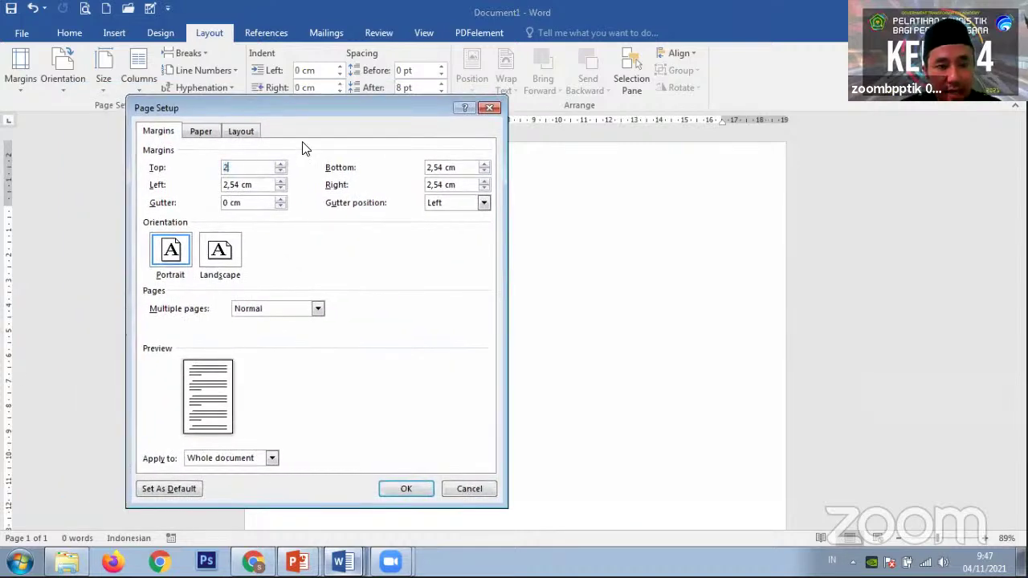
{"action": "key", "text": "Tab"}
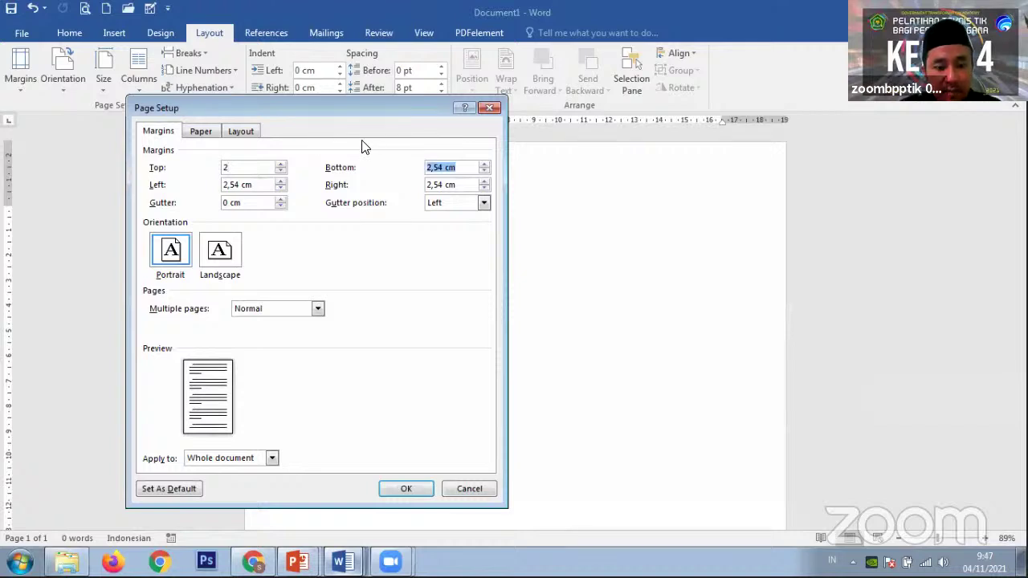
{"action": "type", "text": "2"}
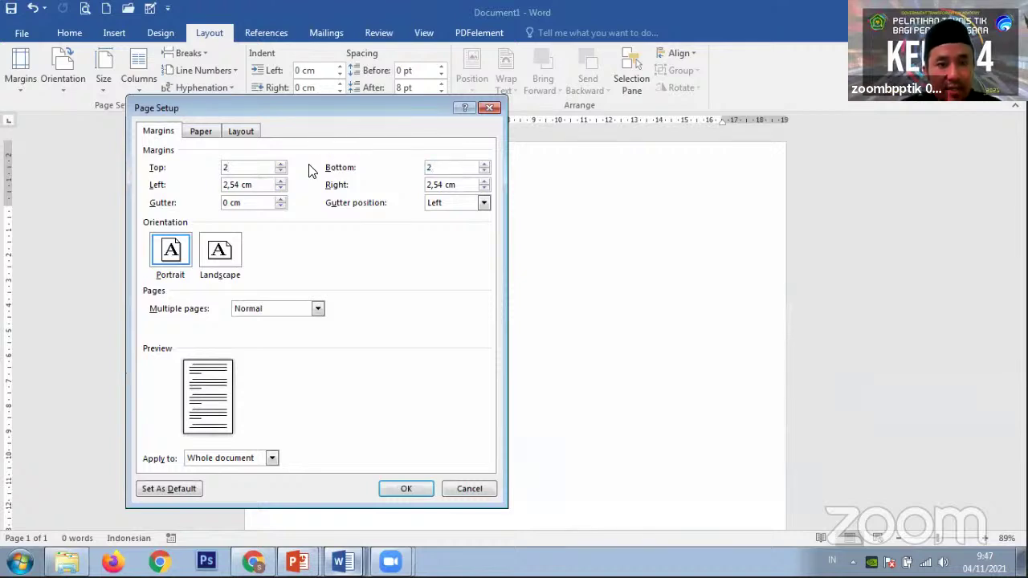
Set the left margin to 3,5 cm and the right margin to 2,5 cm
{"action": "key", "text": "Tab"}
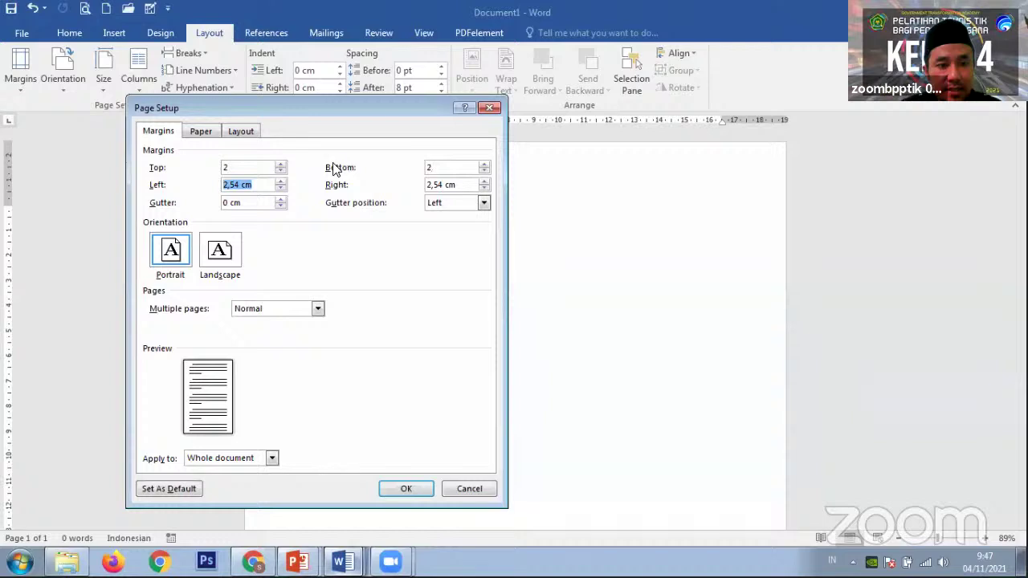
{"action": "type", "text": "3"}
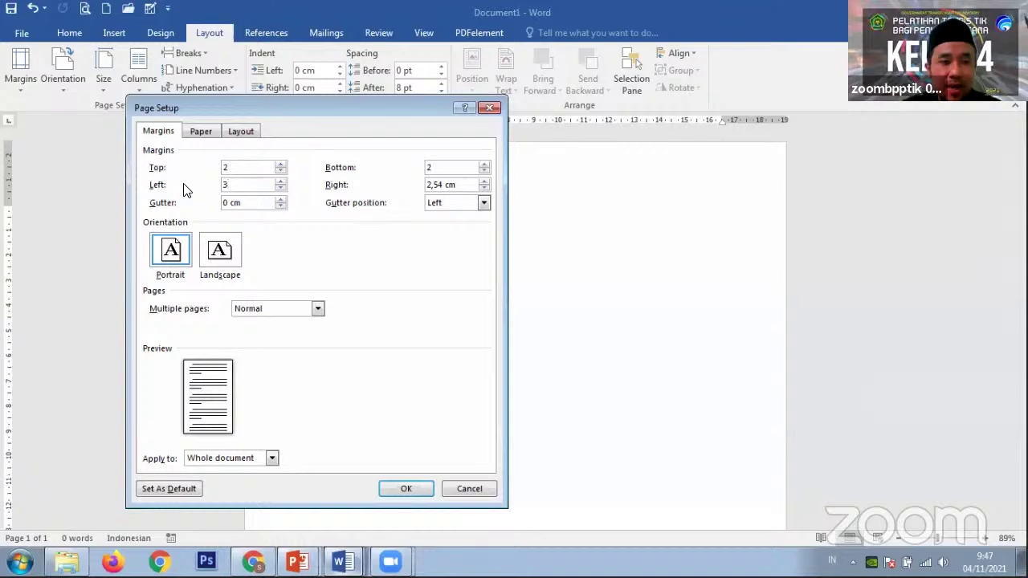
{"action": "left_click", "coordinate": [280, 181]}
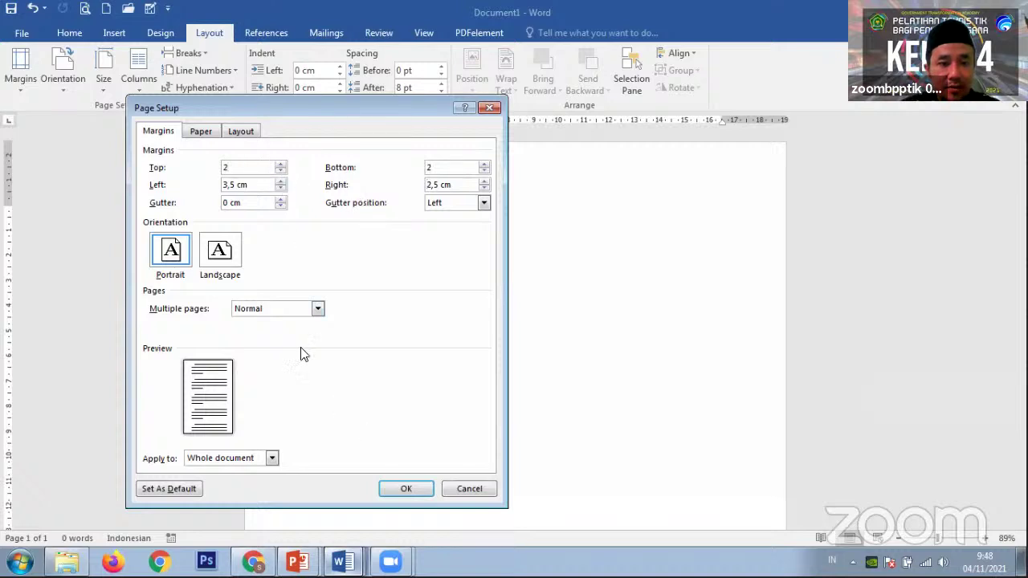
Check the paper and layout settings of the page setup and apply the custom margins to the whole document
{"action": "left_click", "coordinate": [201, 131]}
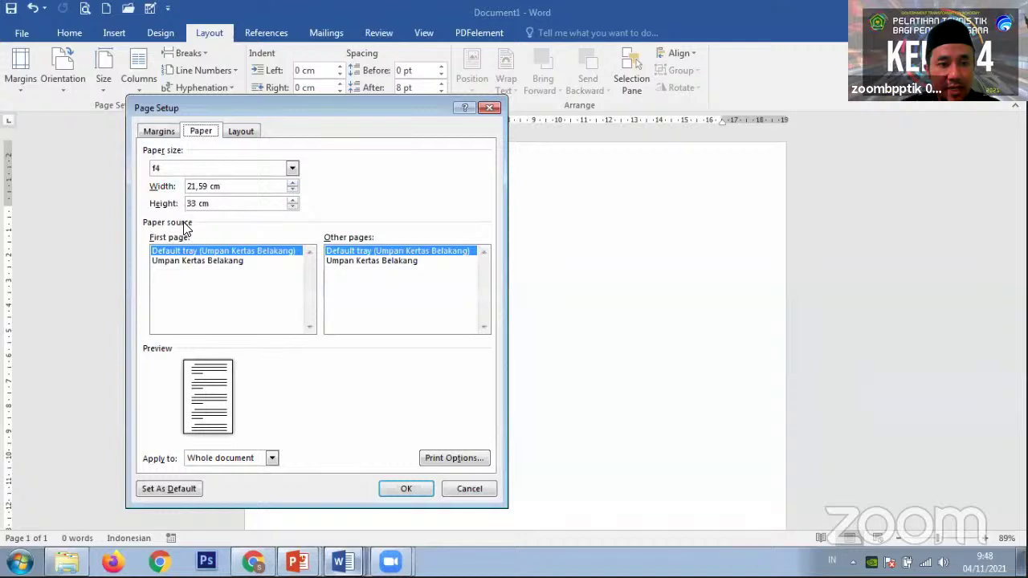
{"action": "left_click", "coordinate": [243, 133]}
{"action": "left_click", "coordinate": [152, 133]}
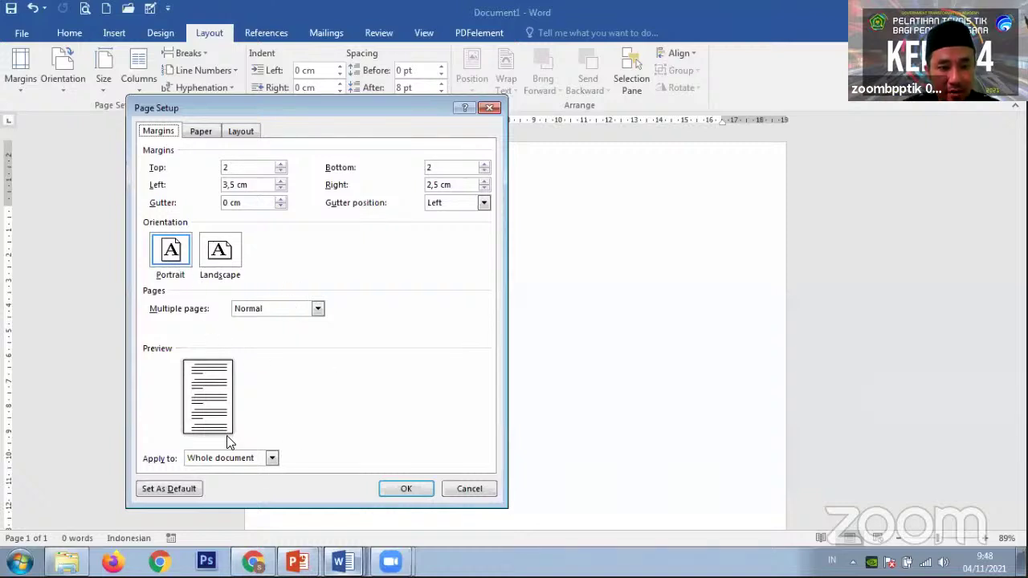
{"action": "left_click", "coordinate": [404, 487]}
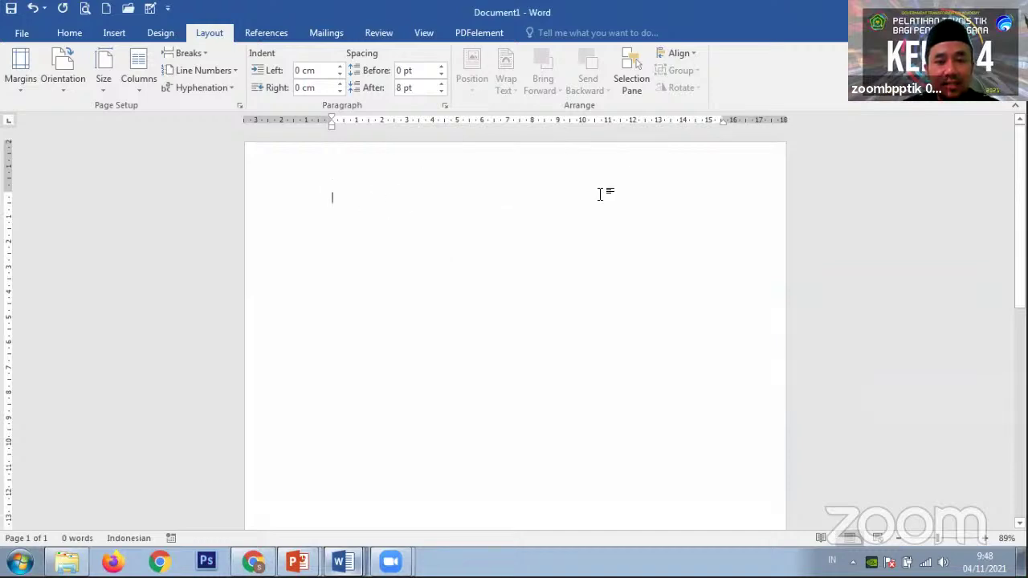
{"action": "scroll", "coordinate": [1020, 217], "scroll_direction": "down", "scroll_amount": 5}
{"action": "scroll", "coordinate": [514, 321], "scroll_direction": "up", "scroll_amount": 6}
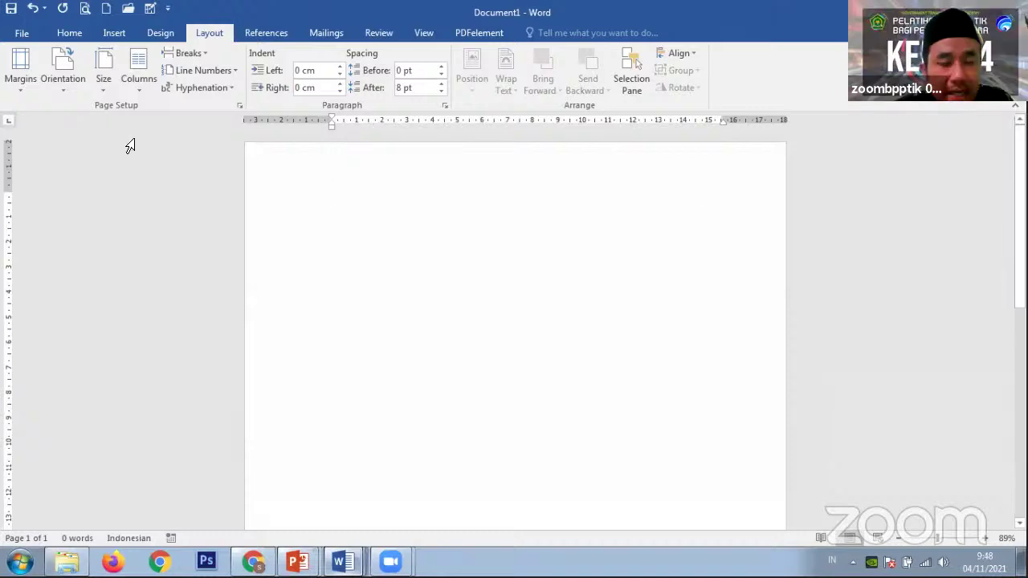
Try Inches as the unit for measurements in Word's advanced display options
{"action": "left_click", "coordinate": [24, 32]}
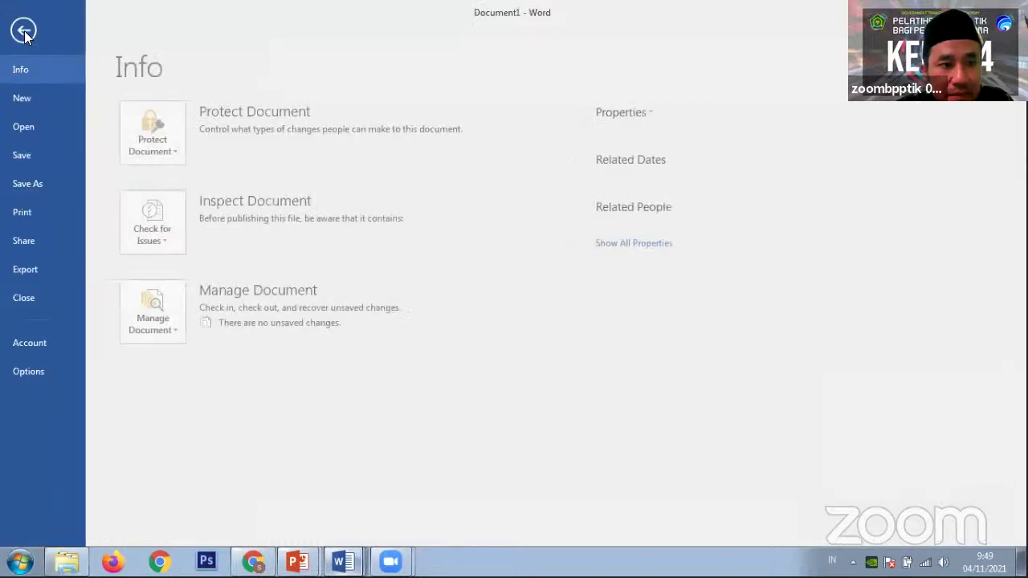
{"action": "left_click", "coordinate": [35, 371]}
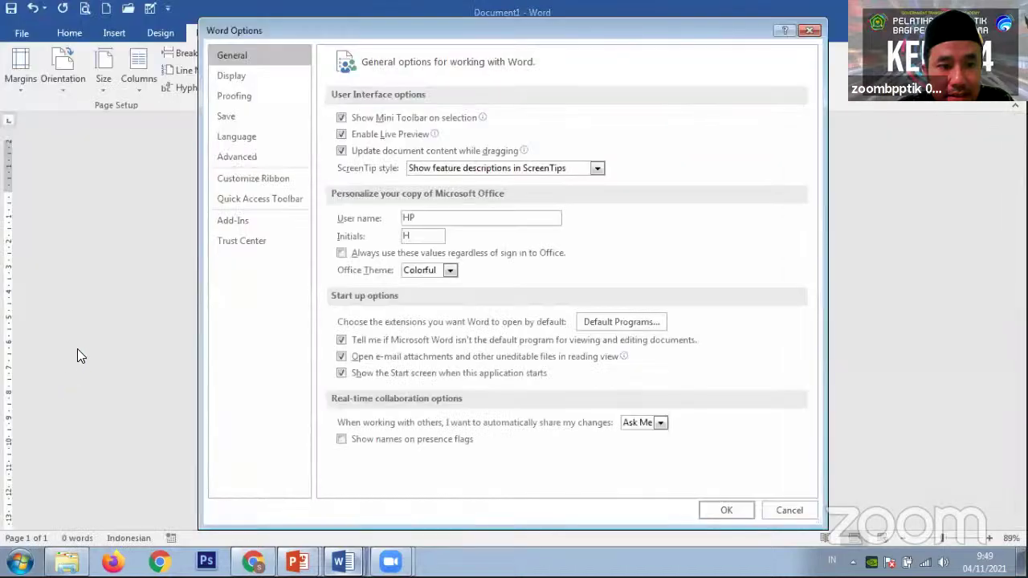
{"action": "left_click_drag", "start_coordinate": [728, 32], "coordinate": [624, 39]}
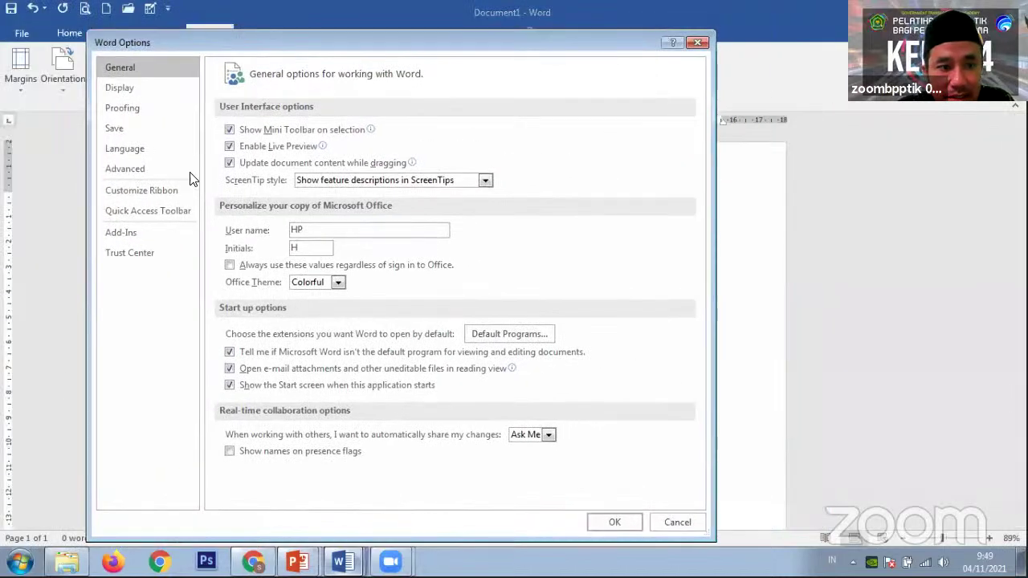
{"action": "left_click", "coordinate": [123, 169]}
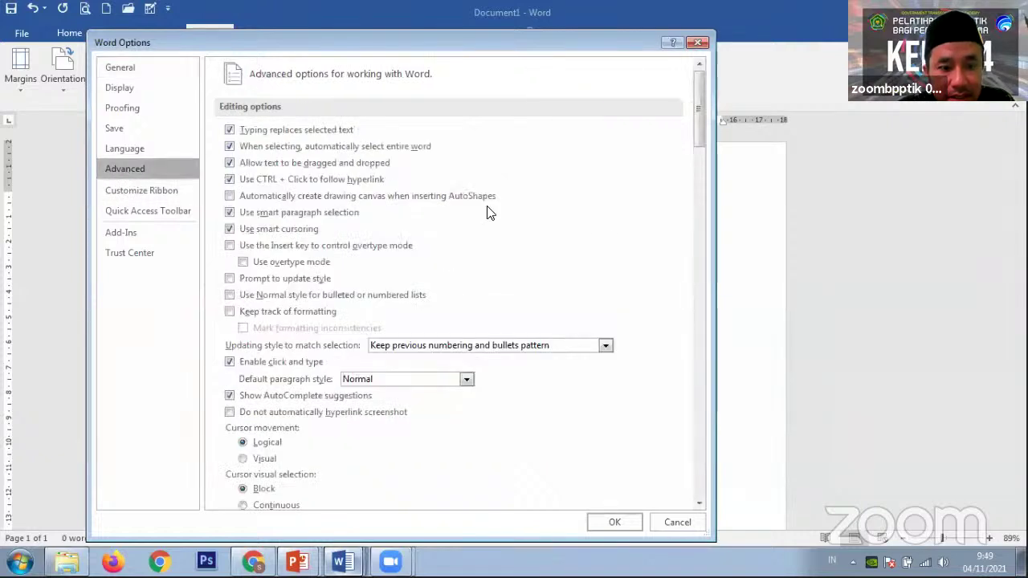
{"action": "left_click_drag", "start_coordinate": [699, 127], "coordinate": [710, 322]}
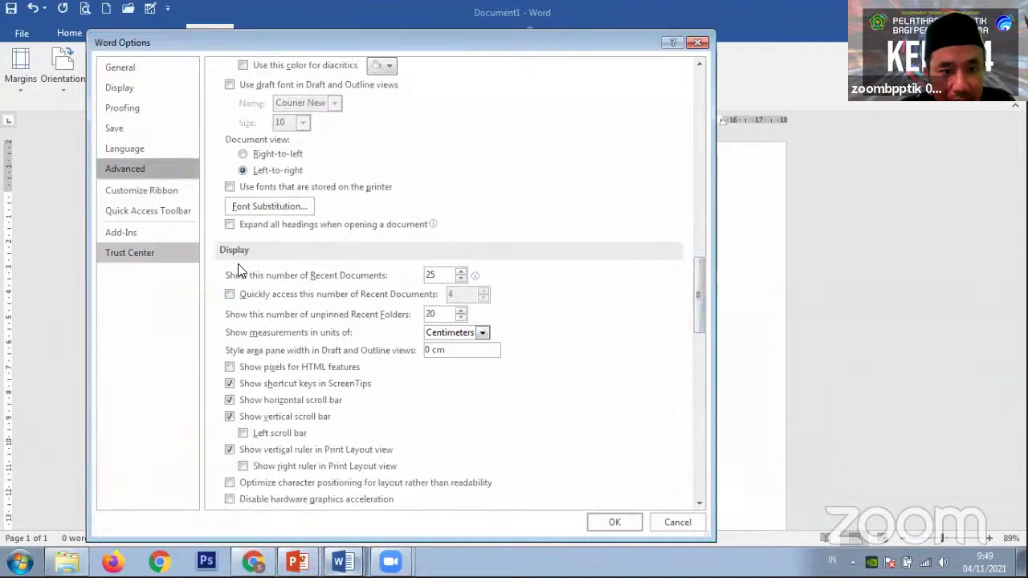
{"action": "left_click", "coordinate": [482, 333]}
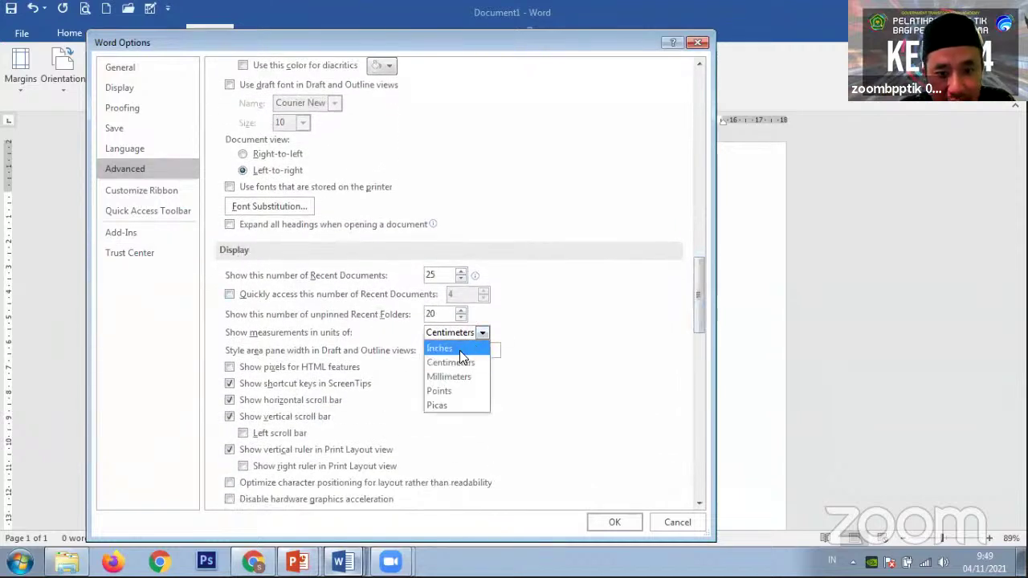
{"action": "left_click", "coordinate": [459, 350]}
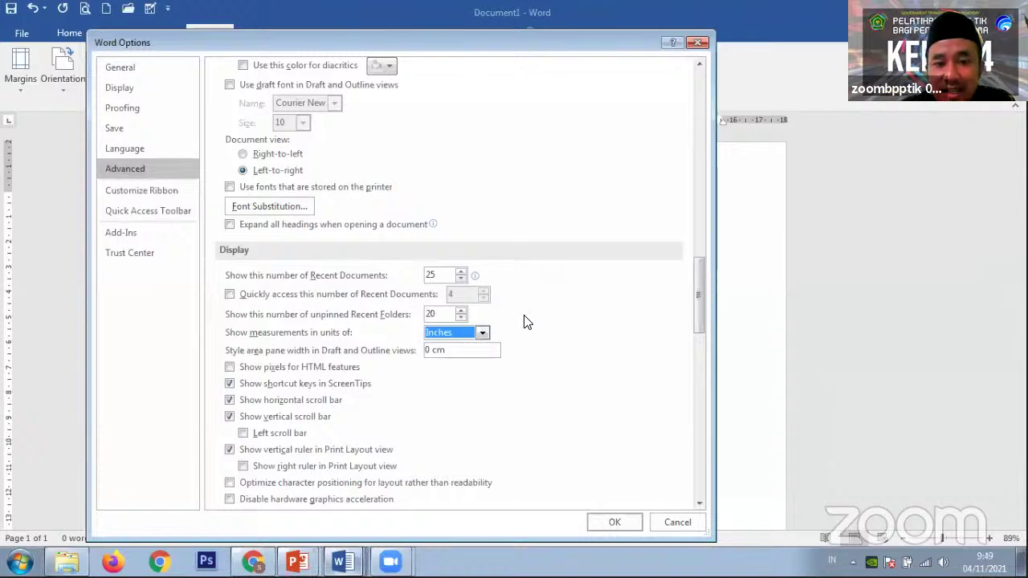
Set the measurement unit back to Centimeters and close the options dialog without saving
{"action": "left_click", "coordinate": [483, 336]}
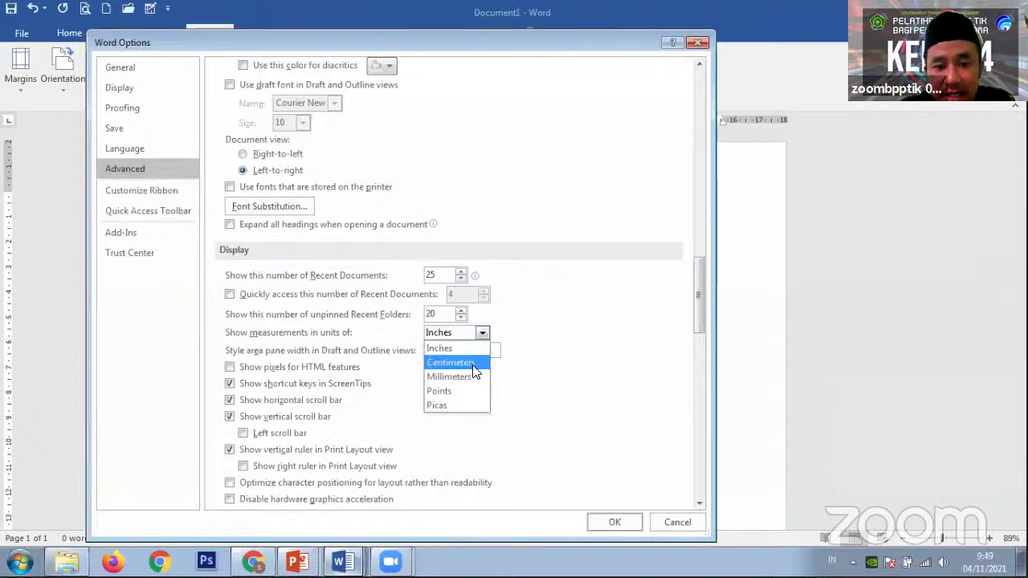
{"action": "left_click", "coordinate": [472, 363]}
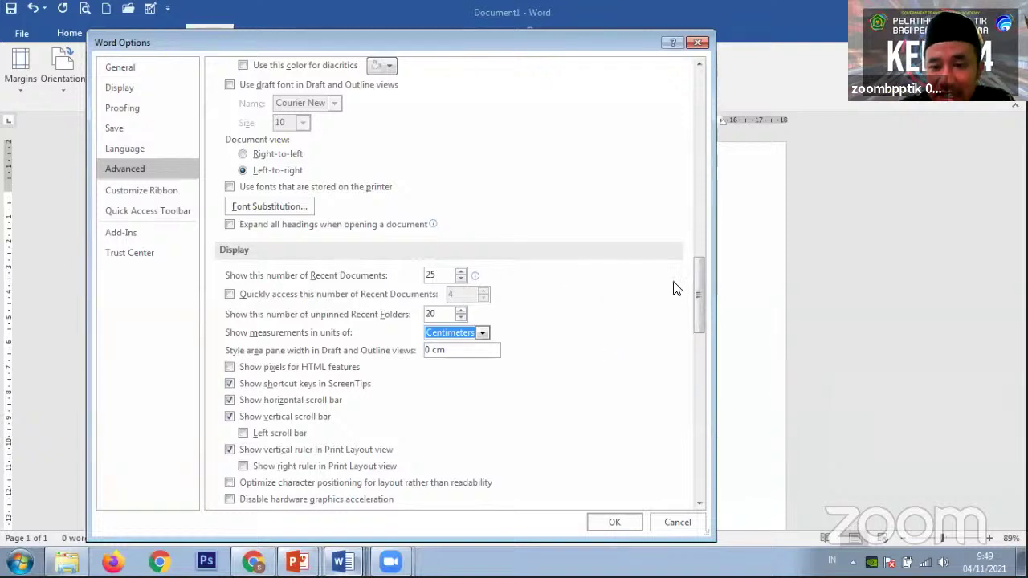
{"action": "left_click_drag", "start_coordinate": [694, 300], "coordinate": [694, 309]}
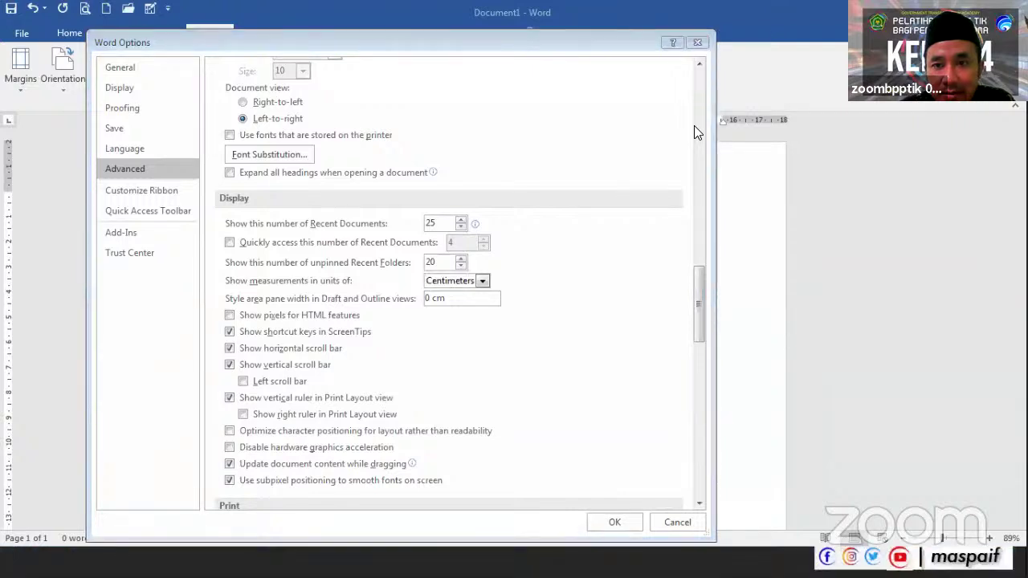
{"action": "left_click_drag", "start_coordinate": [281, 50], "coordinate": [277, 123]}
{"action": "left_click", "coordinate": [697, 117]}
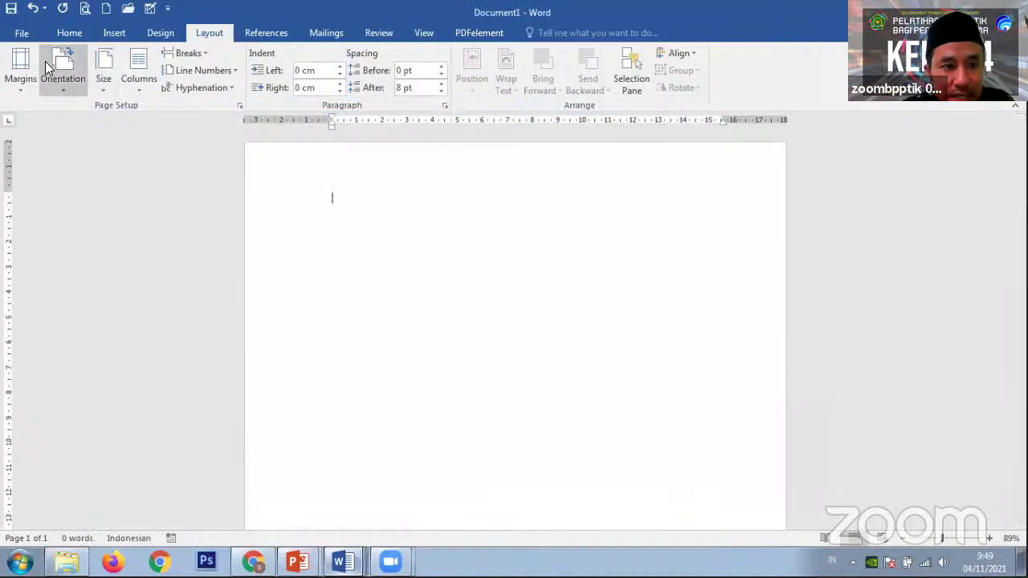
Review the paper size and margin units in the page setup and cancel without changes
{"action": "left_click", "coordinate": [101, 85]}
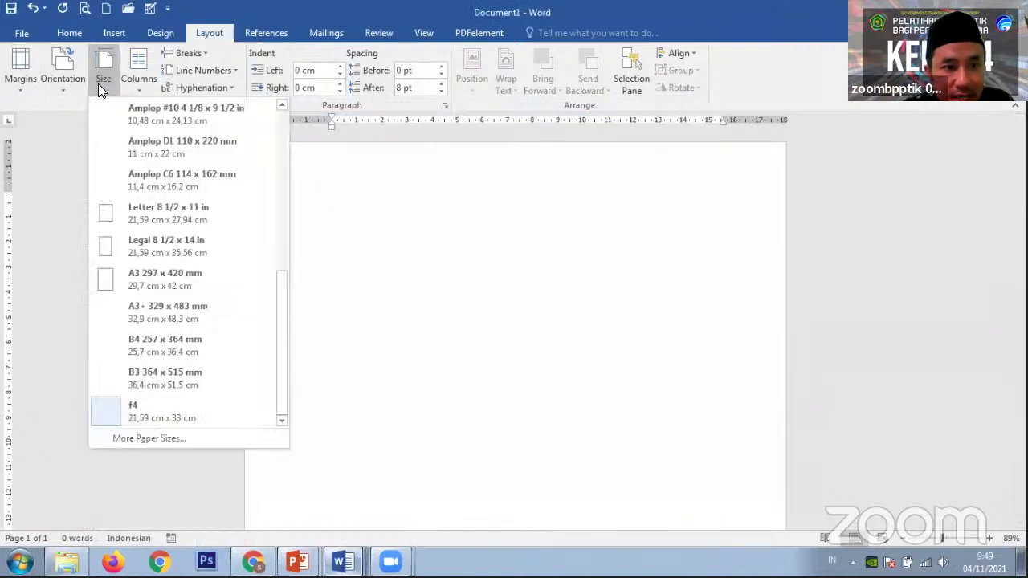
{"action": "left_click", "coordinate": [156, 439]}
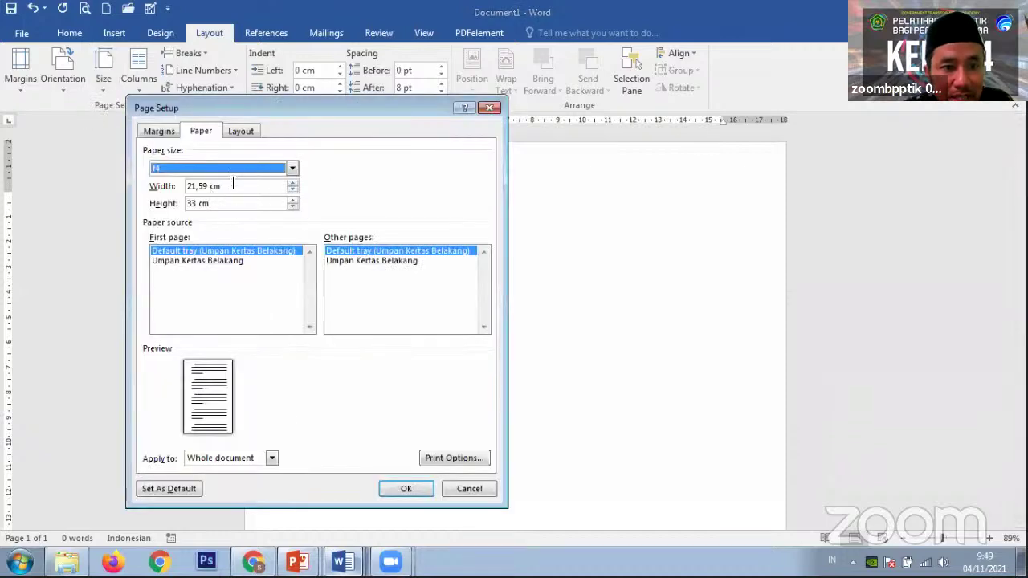
{"action": "left_click", "coordinate": [167, 132]}
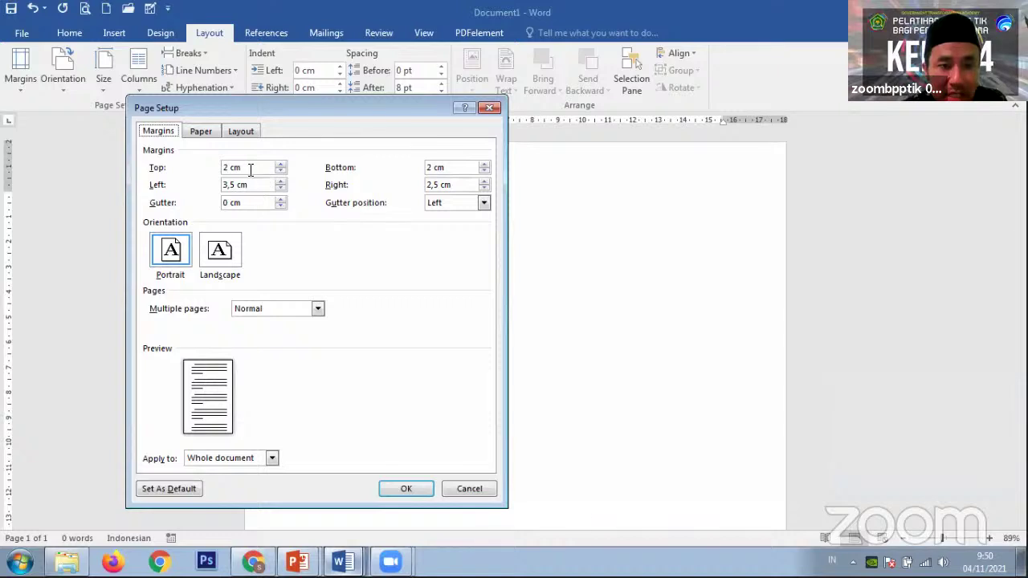
{"action": "left_click", "coordinate": [448, 491]}
Choose Centimeters as the unit for measurements in Word's advanced display options
{"action": "left_click", "coordinate": [13, 32]}
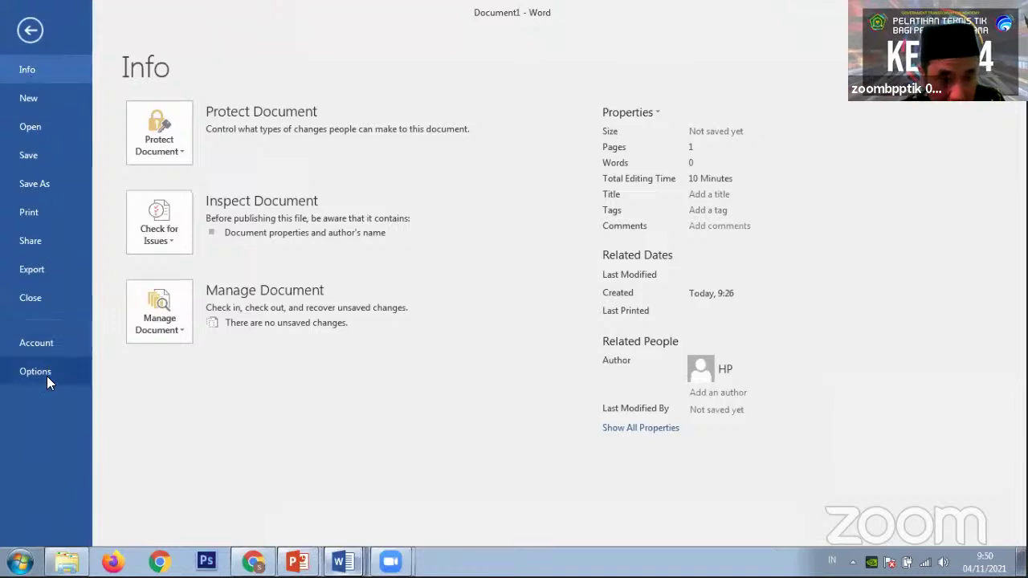
{"action": "left_click", "coordinate": [49, 375]}
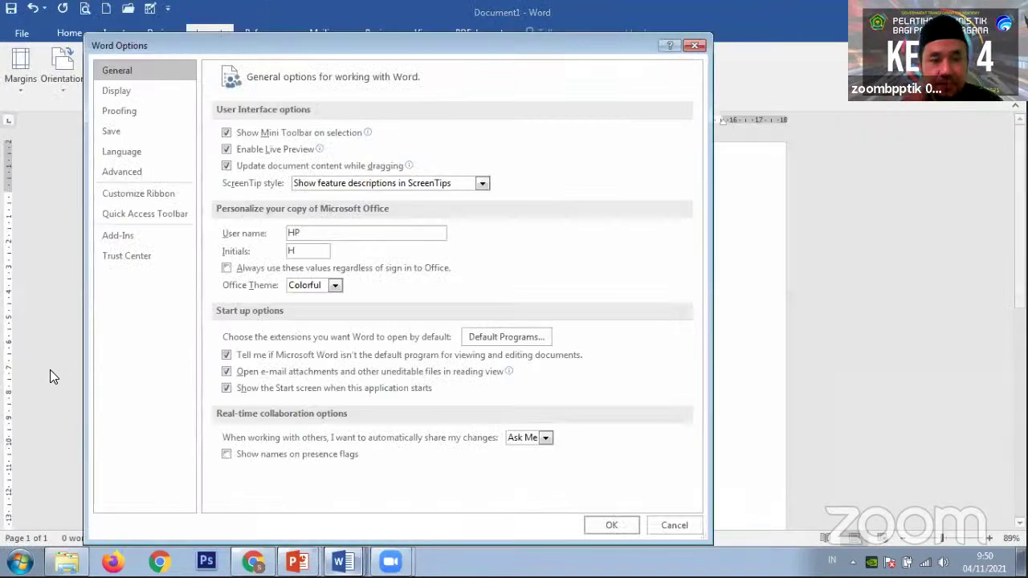
{"action": "left_click", "coordinate": [133, 168]}
{"action": "left_click_drag", "start_coordinate": [695, 122], "coordinate": [720, 355]}
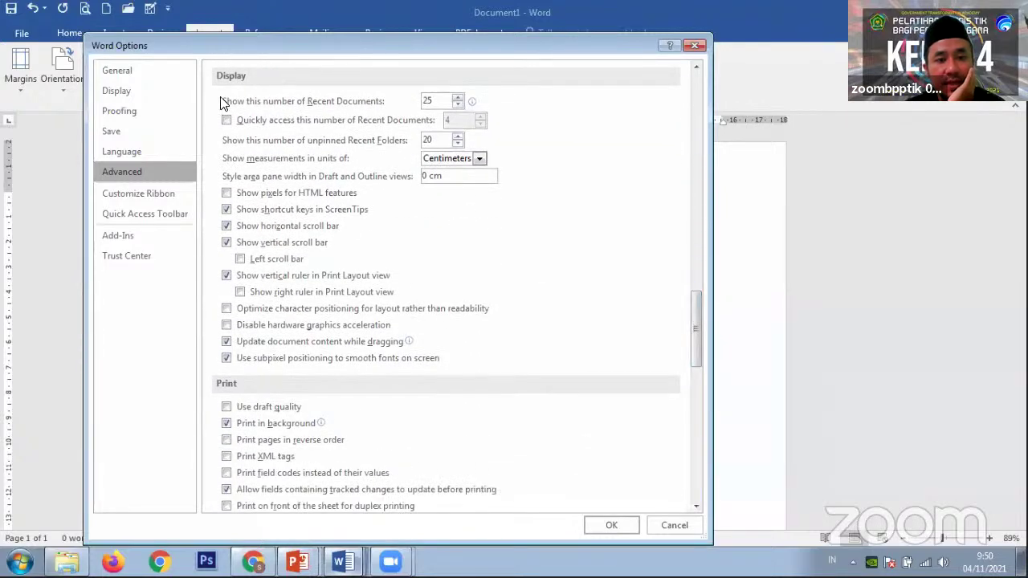
{"action": "left_click", "coordinate": [479, 159]}
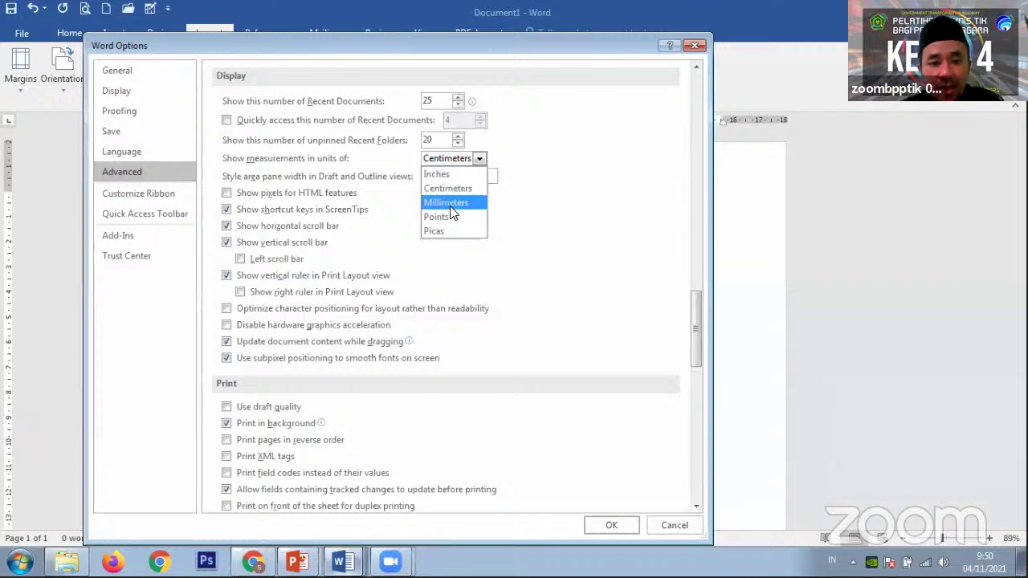
{"action": "left_click", "coordinate": [460, 186]}
Switch the measurement unit to Inches and back to Centimeters
{"action": "left_click", "coordinate": [473, 160]}
{"action": "left_click", "coordinate": [462, 174]}
{"action": "left_click", "coordinate": [463, 159]}
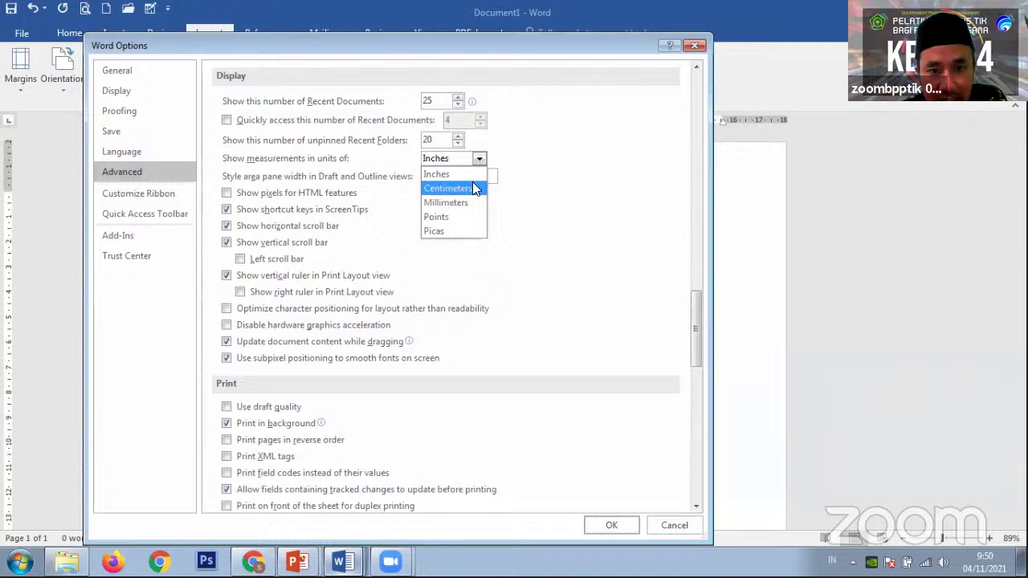
{"action": "left_click", "coordinate": [472, 188]}
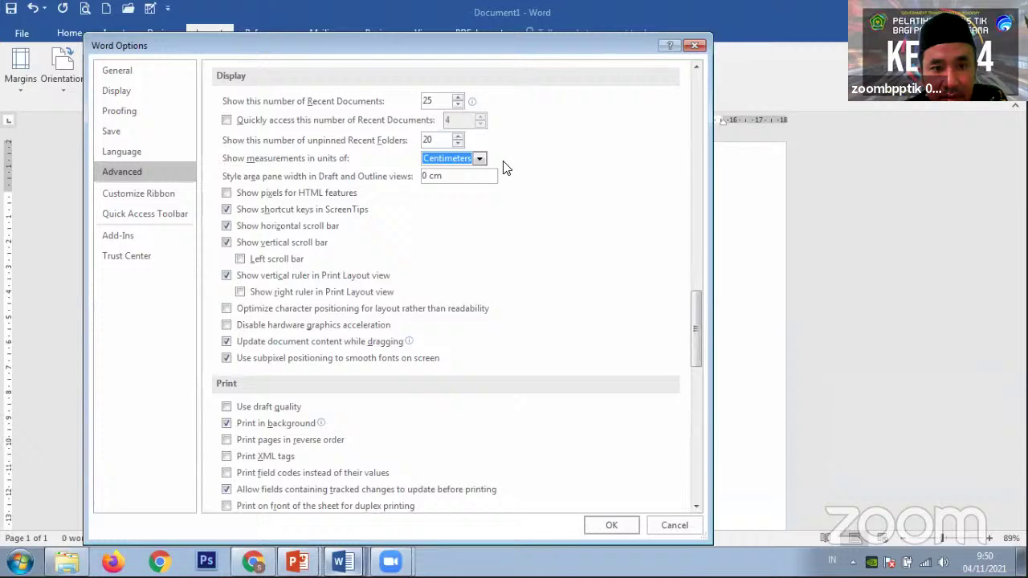
Confirm the advanced Word options with Centimeters as the measurement unit
{"action": "left_click_drag", "start_coordinate": [697, 331], "coordinate": [689, 416]}
{"action": "left_click_drag", "start_coordinate": [245, 51], "coordinate": [202, 19]}
{"action": "left_click", "coordinate": [556, 493]}
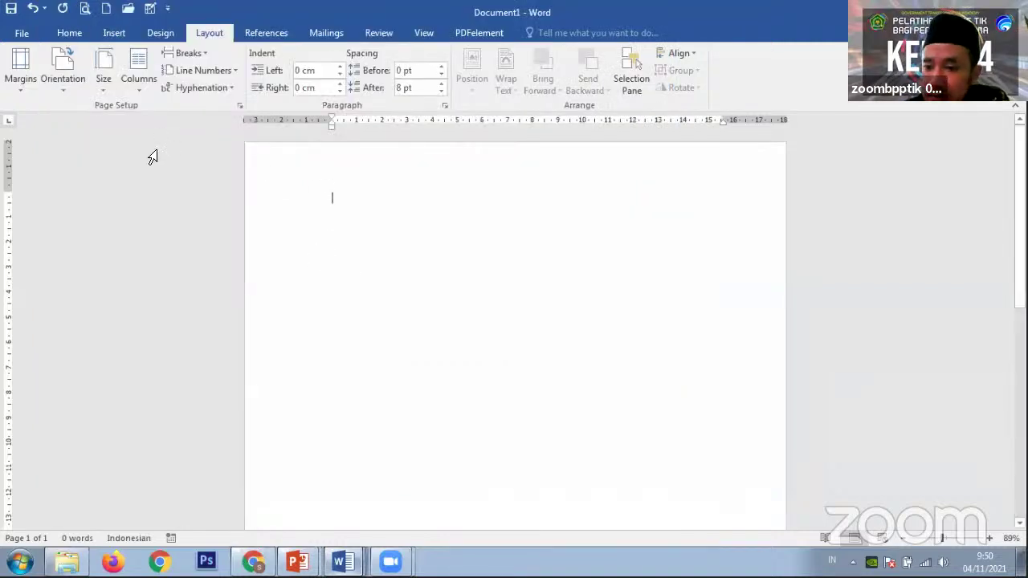
Review the width and height of the f4 paper size in the page setup and accept the dialog
{"action": "left_click", "coordinate": [104, 90]}
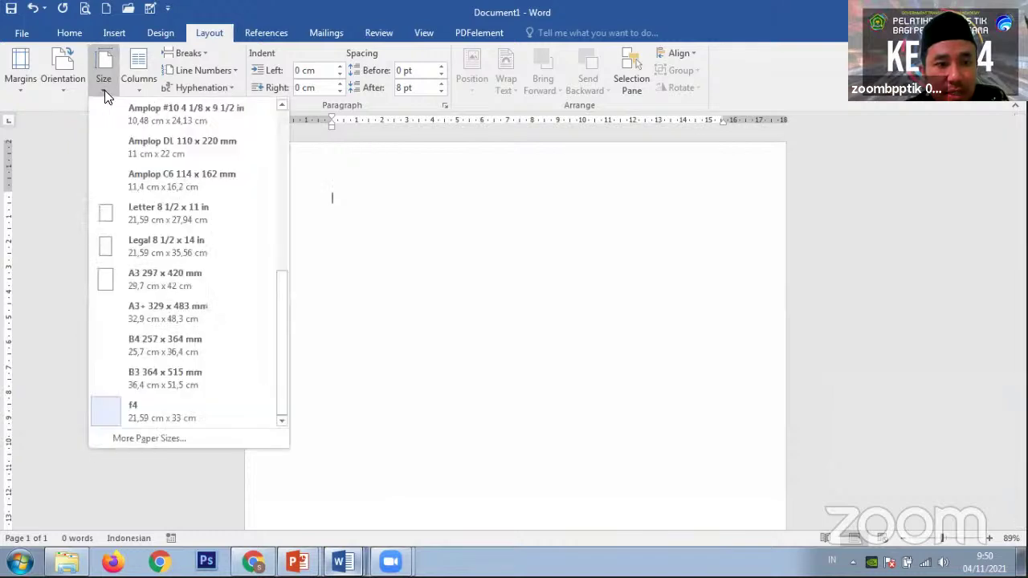
{"action": "left_click", "coordinate": [191, 439]}
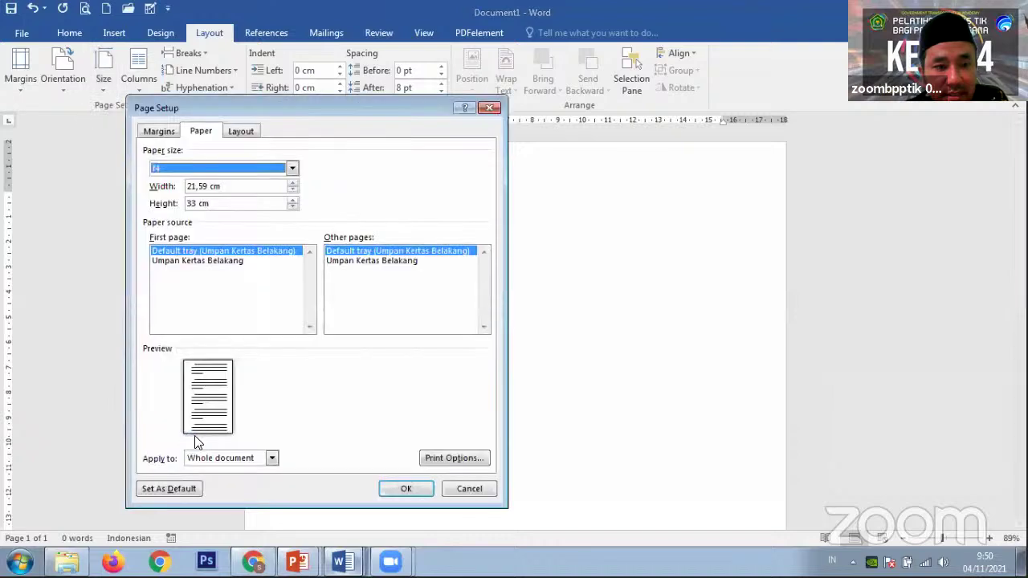
{"action": "left_click", "coordinate": [230, 186]}
{"action": "double_click", "coordinate": [229, 186]}
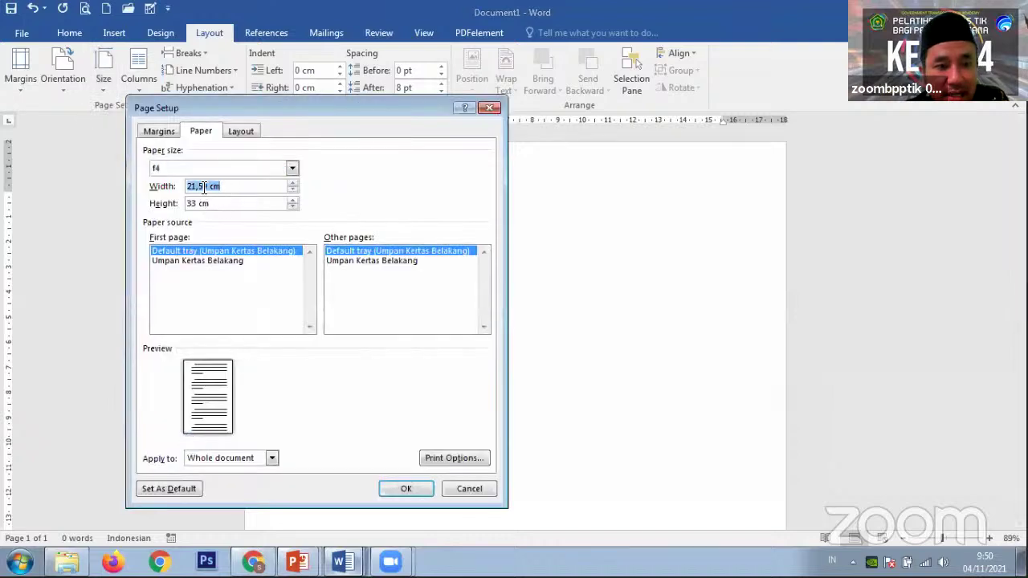
{"action": "left_click", "coordinate": [243, 188]}
{"action": "left_click_drag", "start_coordinate": [220, 185], "coordinate": [184, 187]}
{"action": "left_click_drag", "start_coordinate": [230, 205], "coordinate": [166, 206]}
{"action": "left_click", "coordinate": [238, 204]}
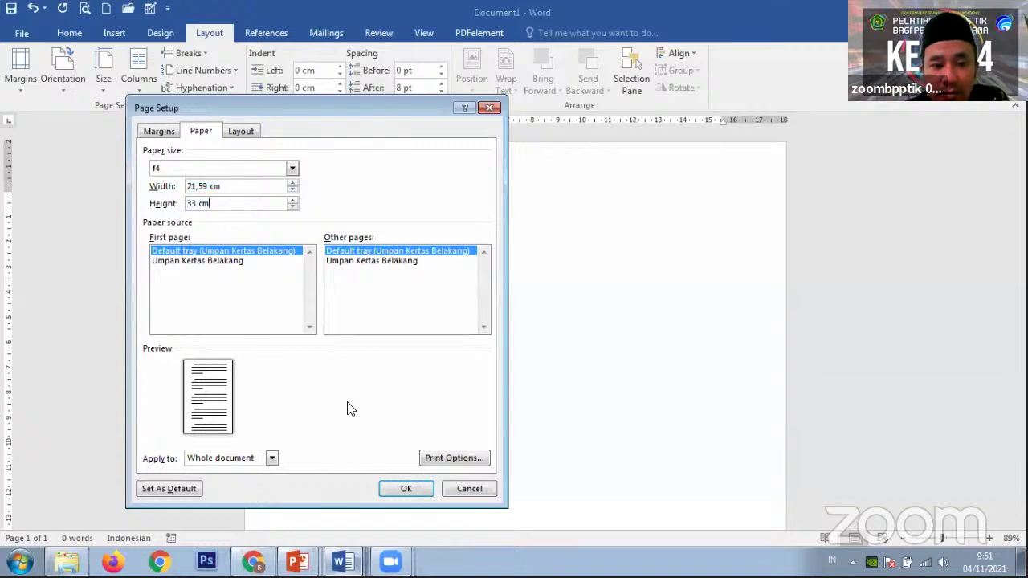
{"action": "left_click", "coordinate": [407, 489]}
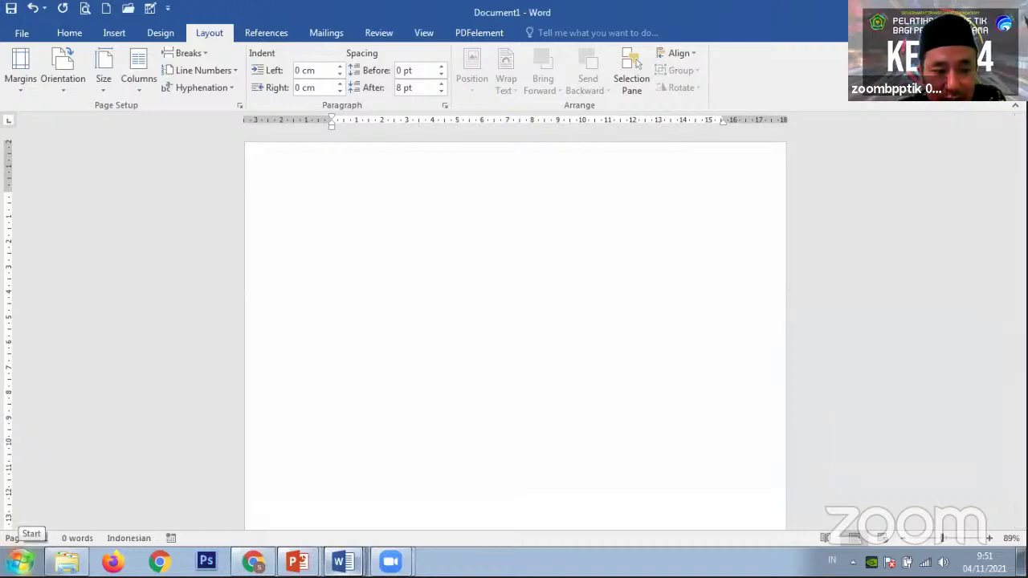
Locate Word 2016 in the full list of programs installed on the computer
{"action": "left_click", "coordinate": [21, 561]}
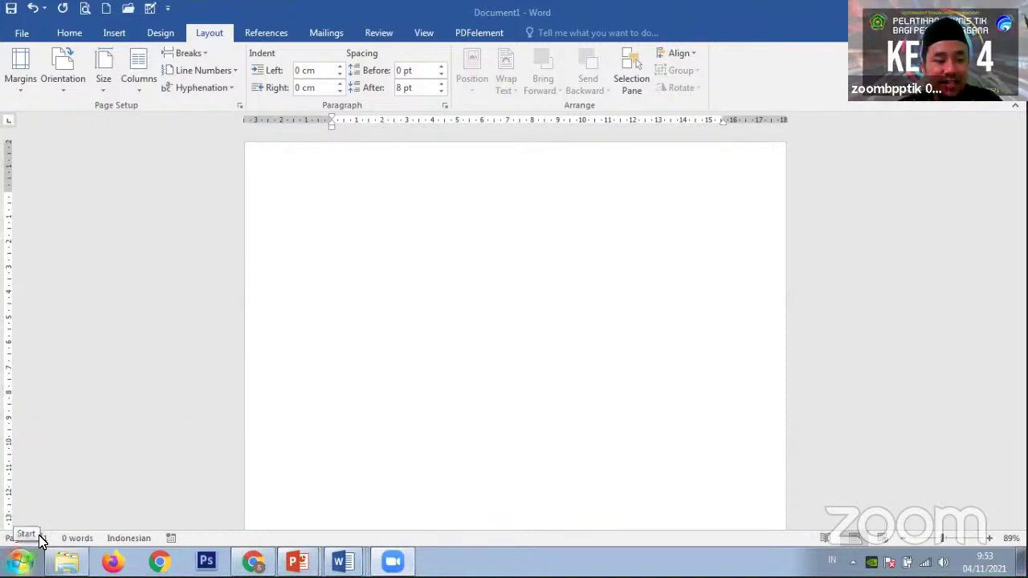
{"action": "left_click", "coordinate": [20, 561]}
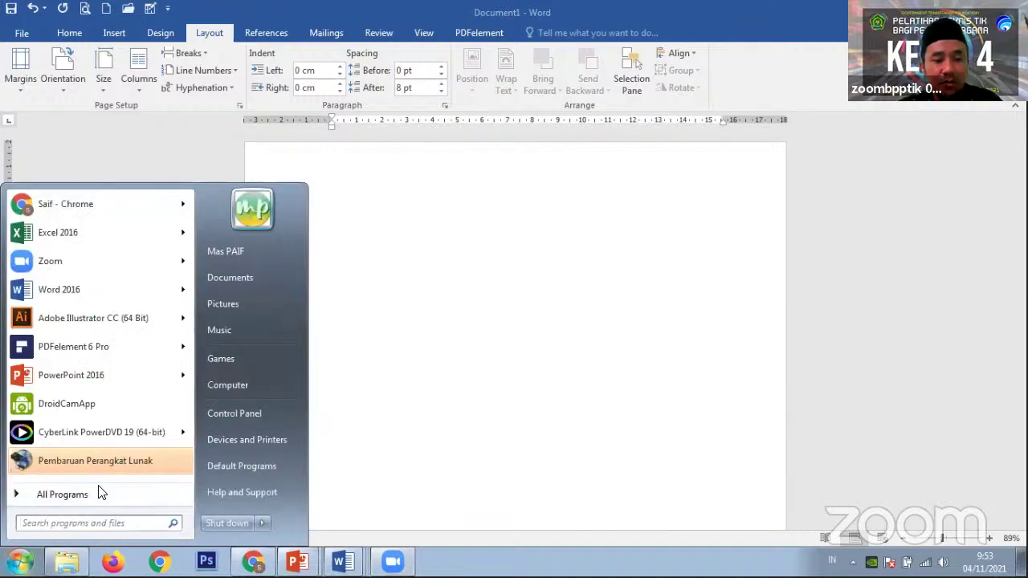
{"action": "left_click", "coordinate": [20, 561]}
{"action": "left_click", "coordinate": [21, 561]}
{"action": "left_click", "coordinate": [65, 495]}
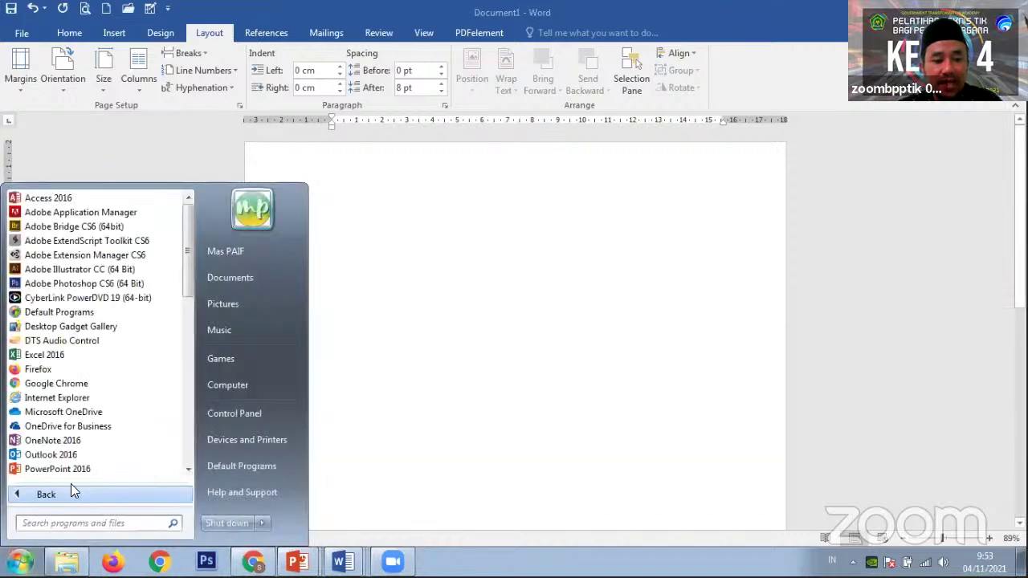
{"action": "left_click_drag", "start_coordinate": [188, 241], "coordinate": [188, 277]}
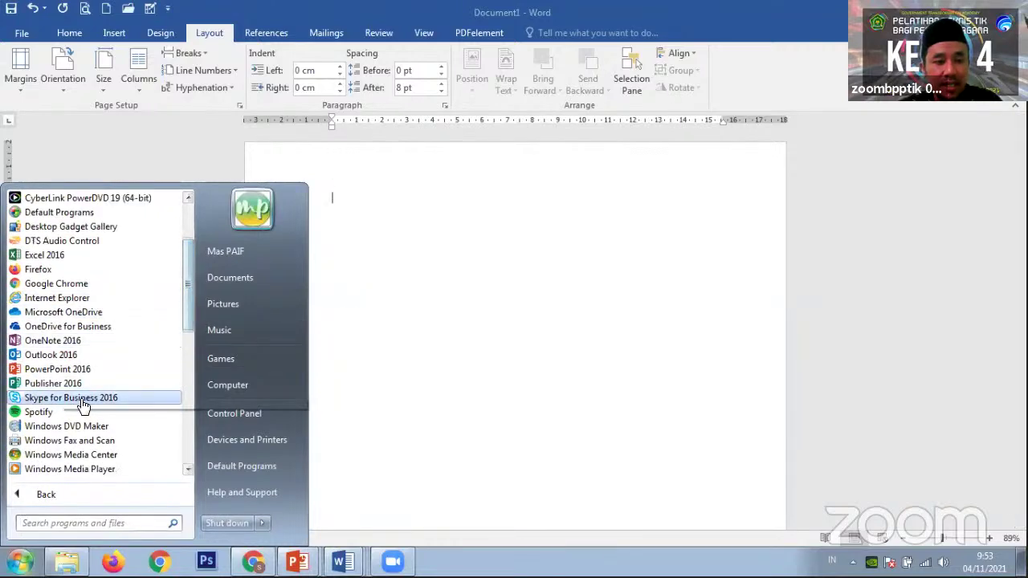
{"action": "scroll", "coordinate": [188, 304], "scroll_direction": "down", "scroll_amount": 1}
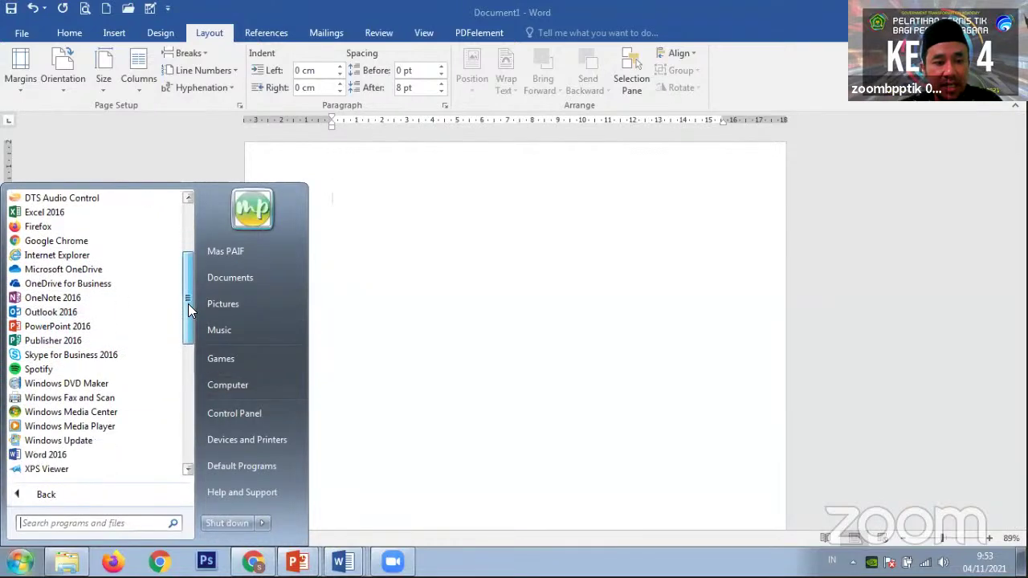
{"action": "scroll", "coordinate": [63, 385], "scroll_direction": "down", "scroll_amount": 2}
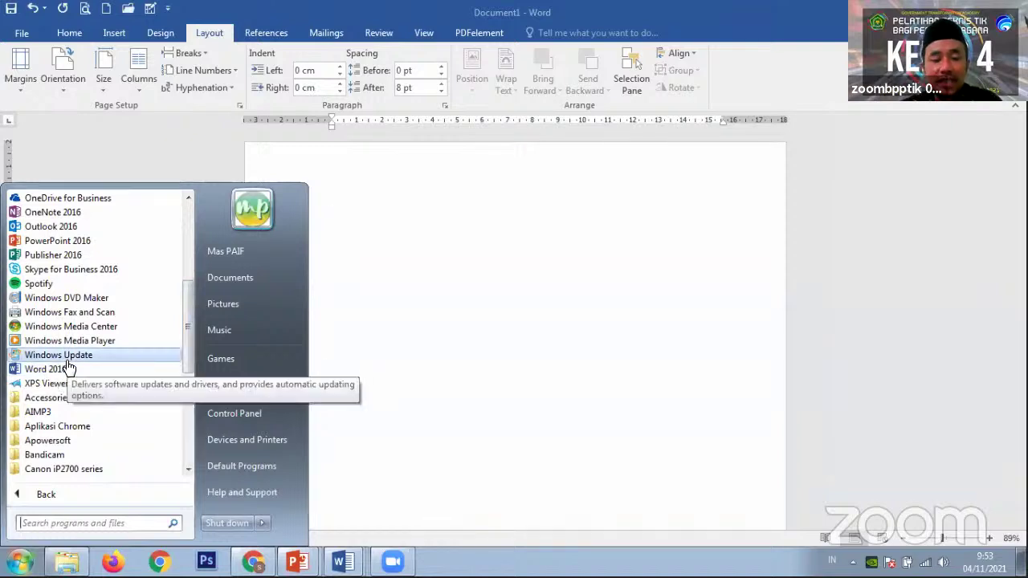
{"action": "scroll", "coordinate": [186, 341], "scroll_direction": "down", "scroll_amount": 1}
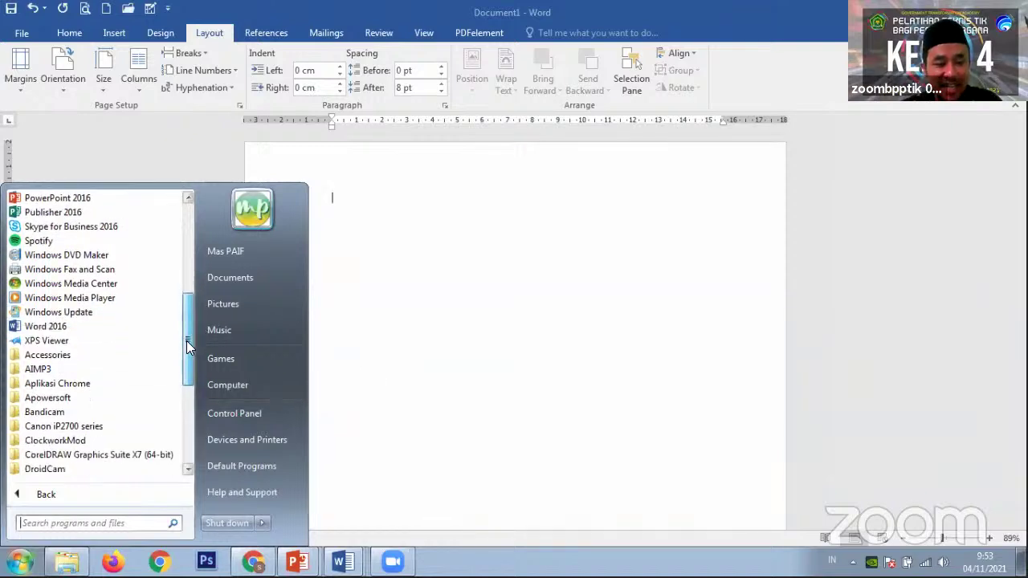
Show the option for sending Word 2016 to the desktop as a shortcut, and dismiss it without choosing
{"action": "right_click", "coordinate": [69, 329]}
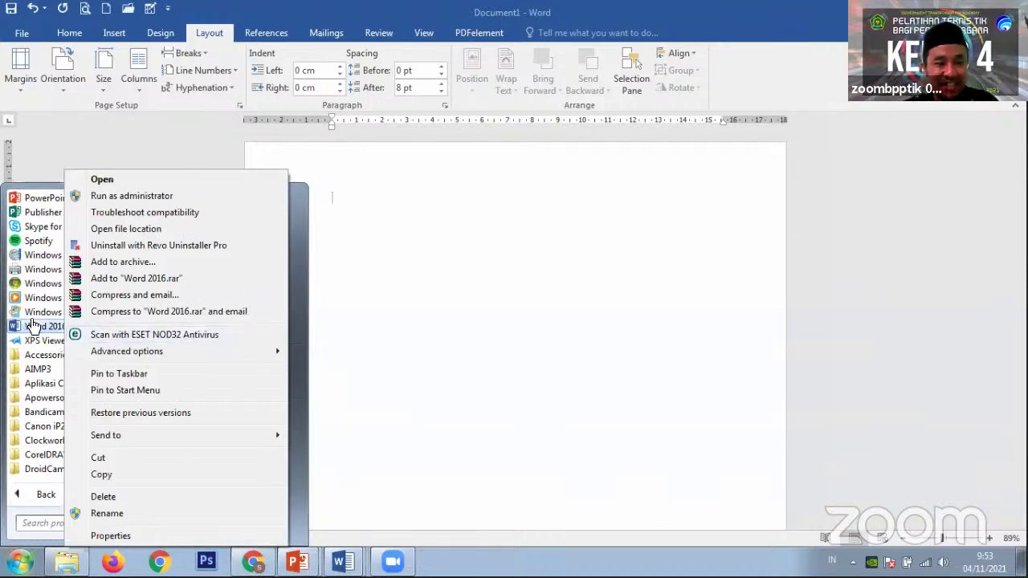
{"action": "mouse_move", "coordinate": [156, 441]}
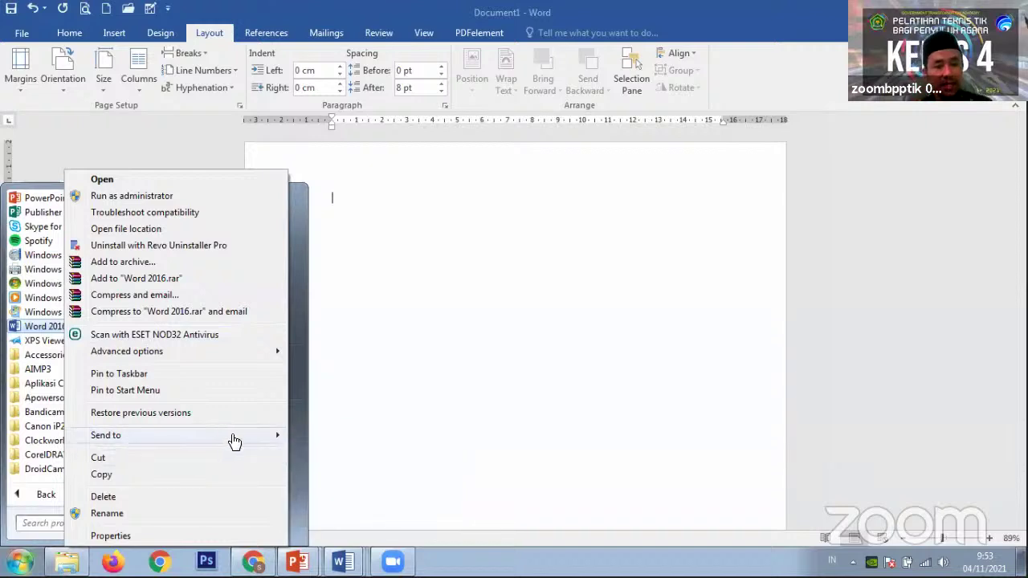
{"action": "mouse_move", "coordinate": [233, 436]}
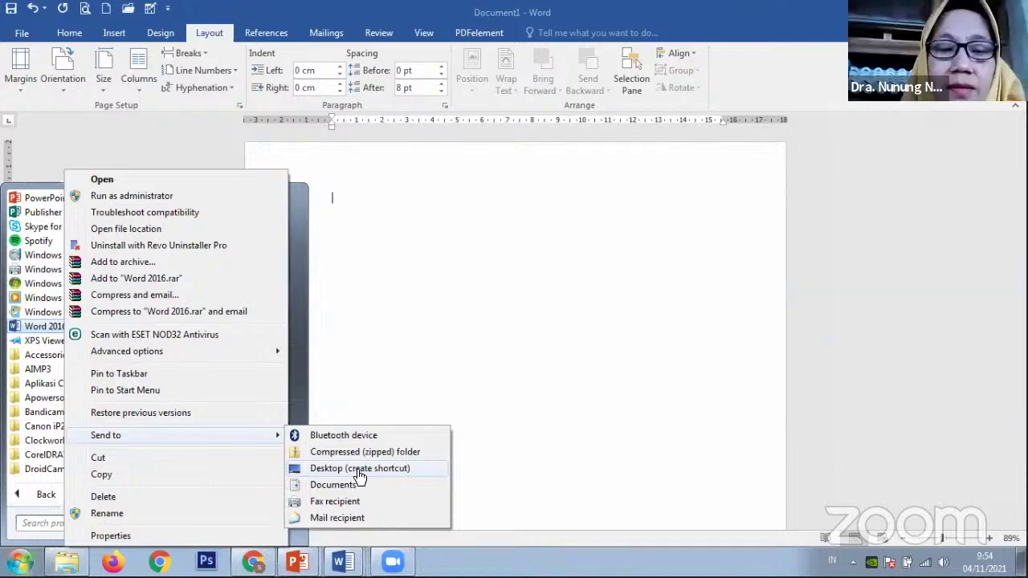
{"action": "left_click", "coordinate": [472, 245]}
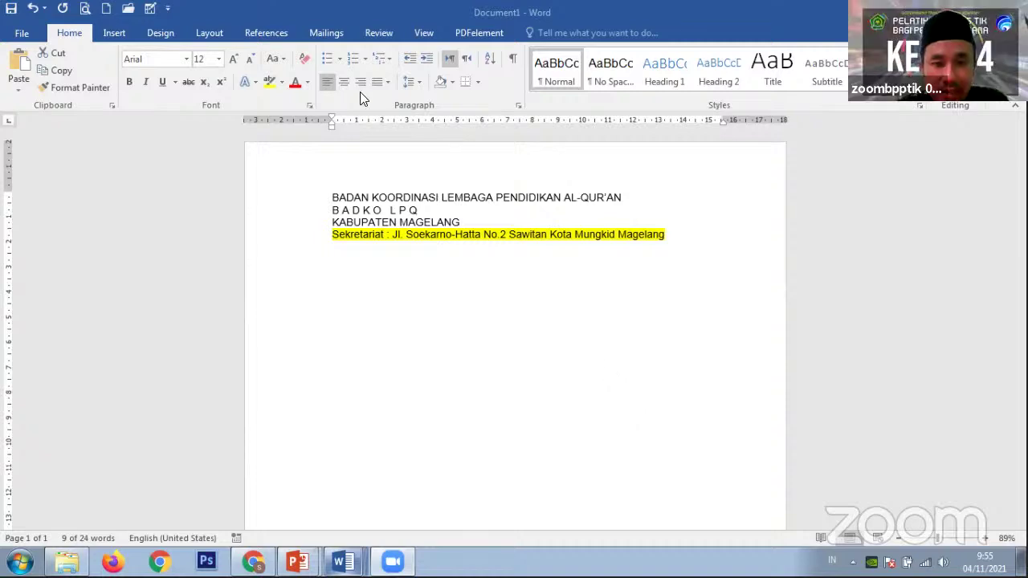
Remove the yellow highlight from the Sekretariat address line and select the letterhead's first line
{"action": "triple_click", "coordinate": [333, 236]}
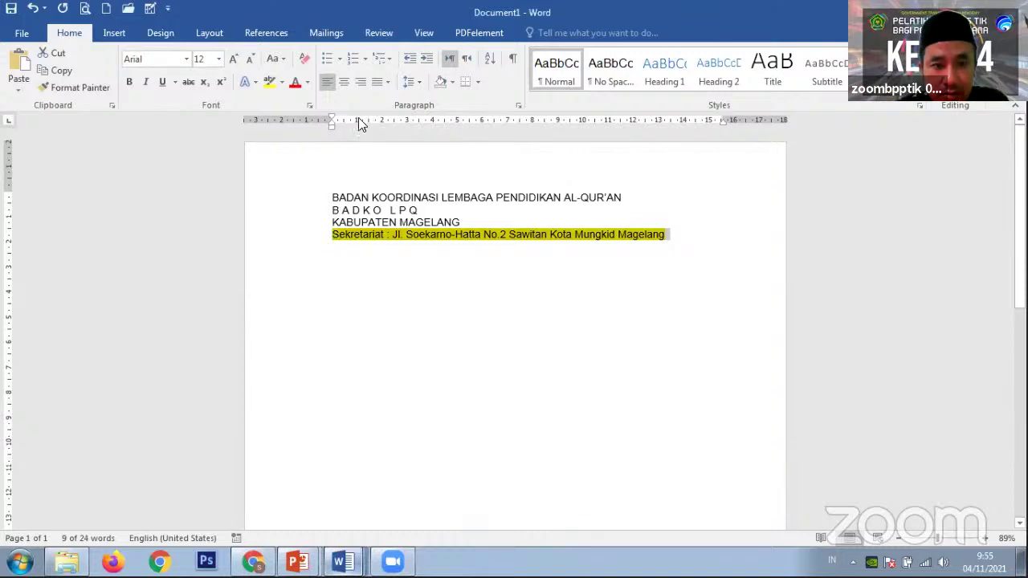
{"action": "left_click", "coordinate": [282, 82]}
{"action": "left_click", "coordinate": [306, 171]}
{"action": "left_click", "coordinate": [461, 296]}
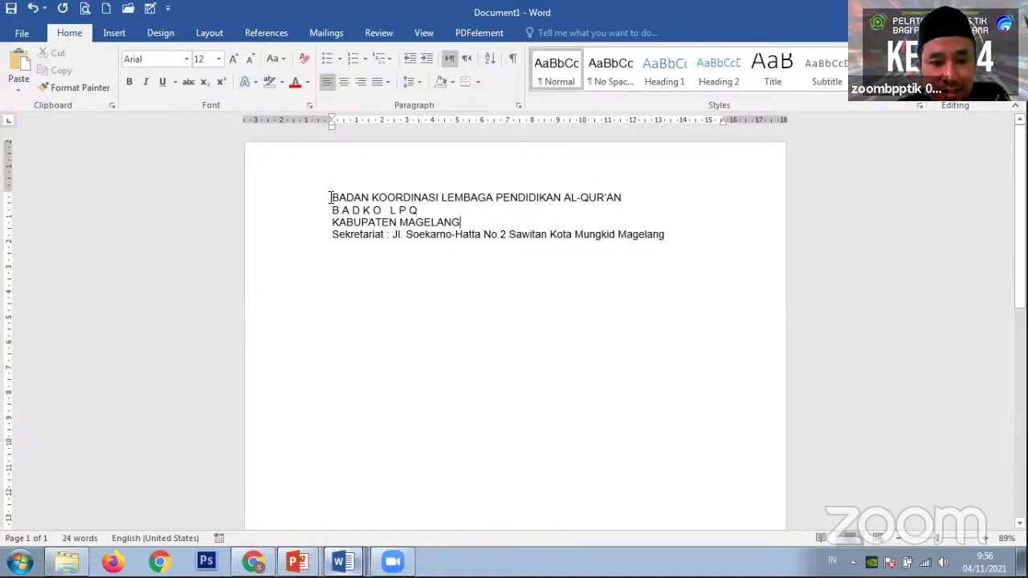
{"action": "left_click_drag", "start_coordinate": [330, 197], "coordinate": [614, 199]}
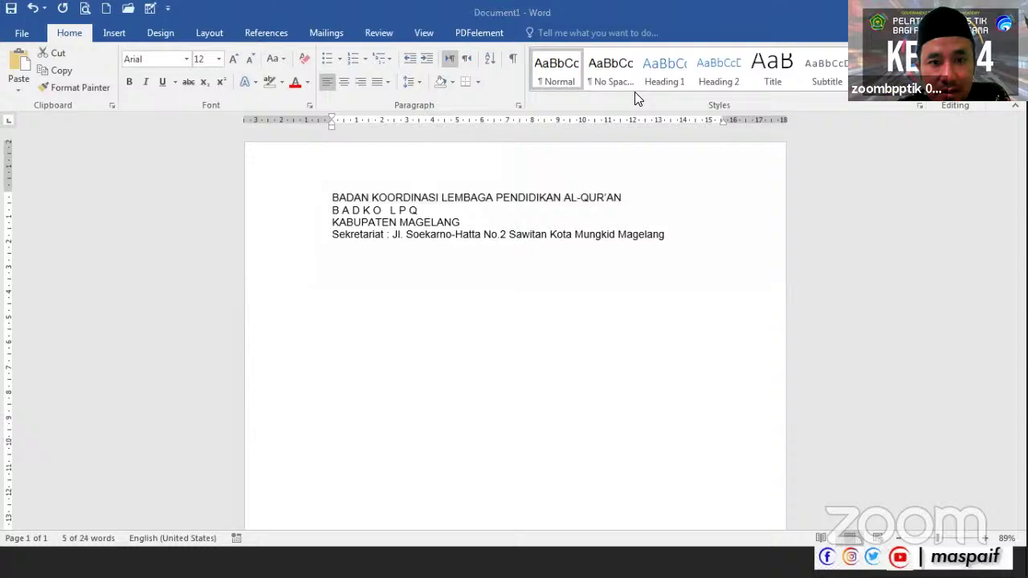
Annotate the blank area below the letterhead with the text "CAPS LOCK DIAKTIFKAN" and erase the annotation
{"action": "left_click", "coordinate": [404, 347]}
{"action": "type", "text": "CAPSLO"}
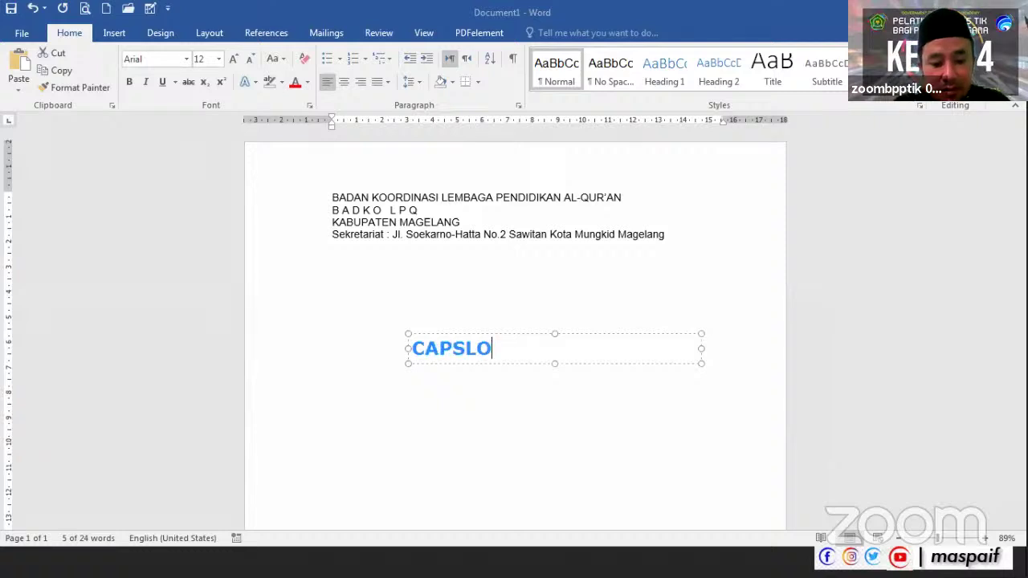
{"action": "key", "text": "BackSpace"}
{"action": "key", "text": "BackSpace"}
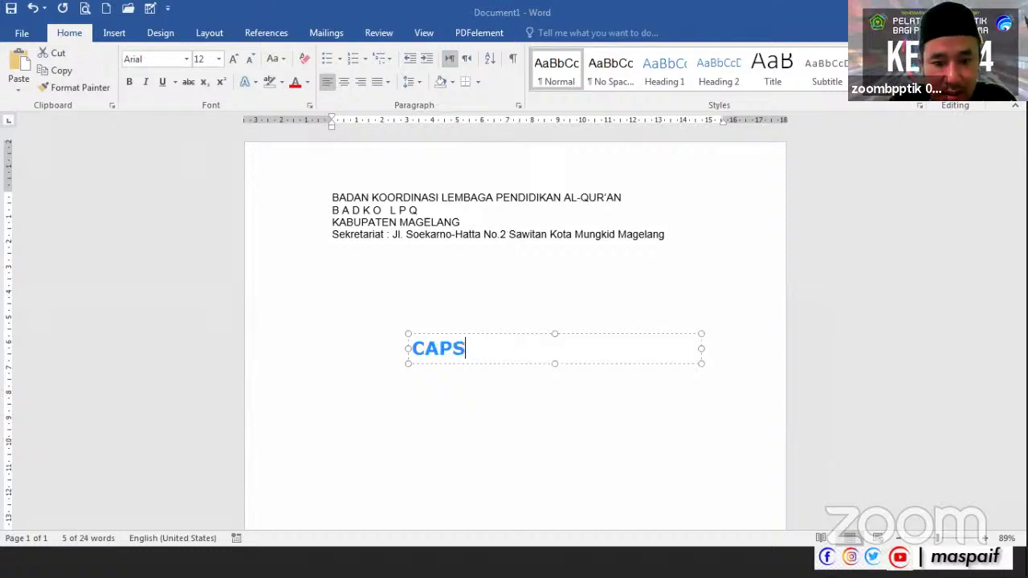
{"action": "type", "text": "LOCK"}
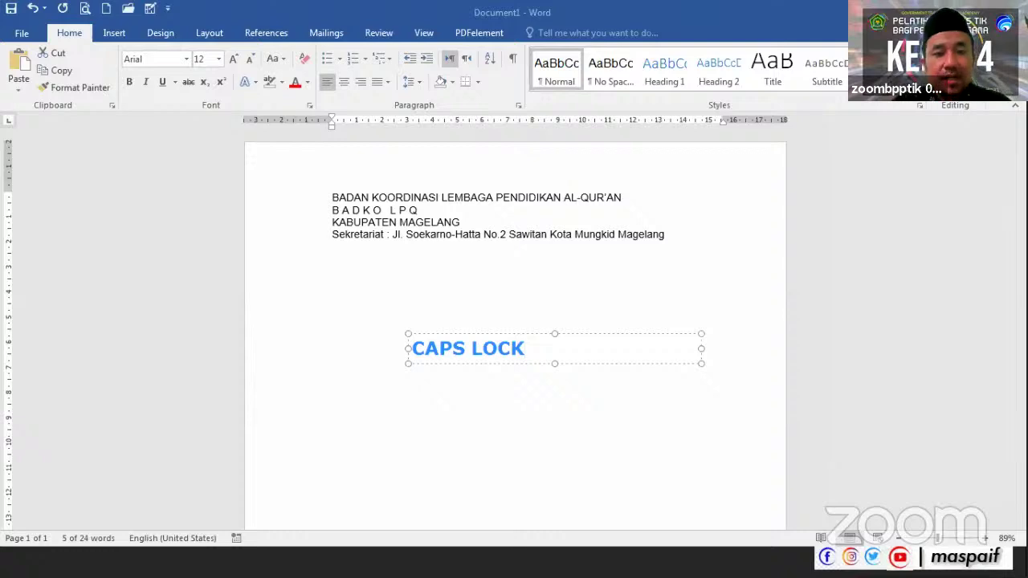
{"action": "type", "text": " DIAKTIFKAN"}
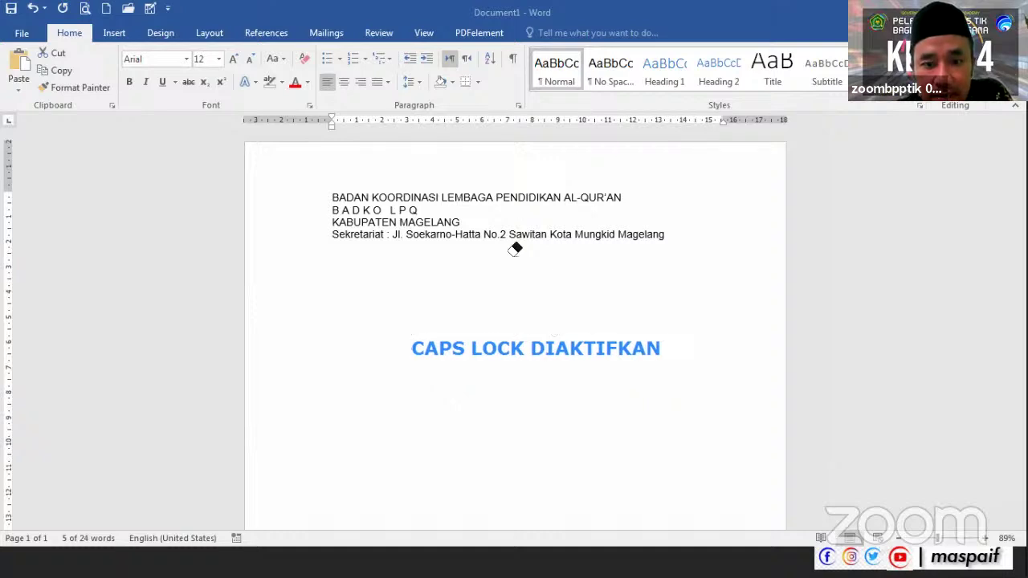
{"action": "key", "text": "Delete"}
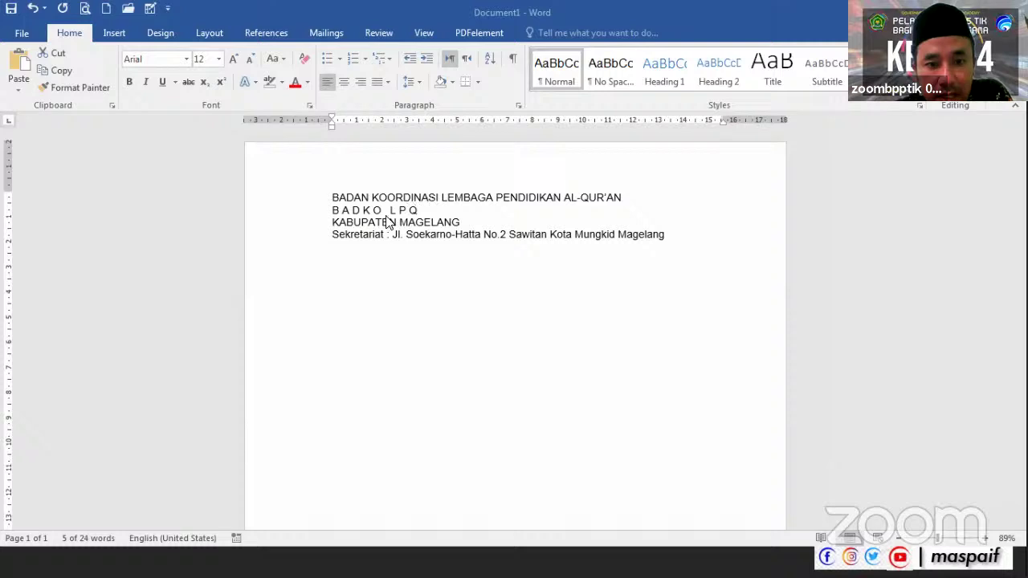
Select the Sekretariat address line and the letterhead's first line one after the other, clearing each selection
{"action": "key", "text": "ctrl+Home"}
{"action": "key", "text": "shift+Down"}
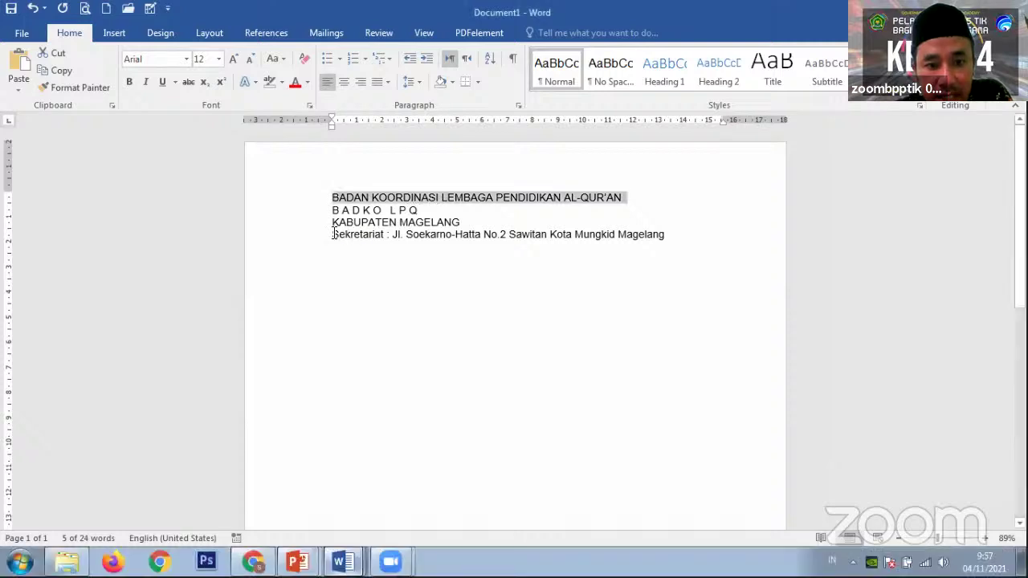
{"action": "left_click_drag", "start_coordinate": [334, 234], "coordinate": [669, 234]}
{"action": "left_click", "coordinate": [666, 234]}
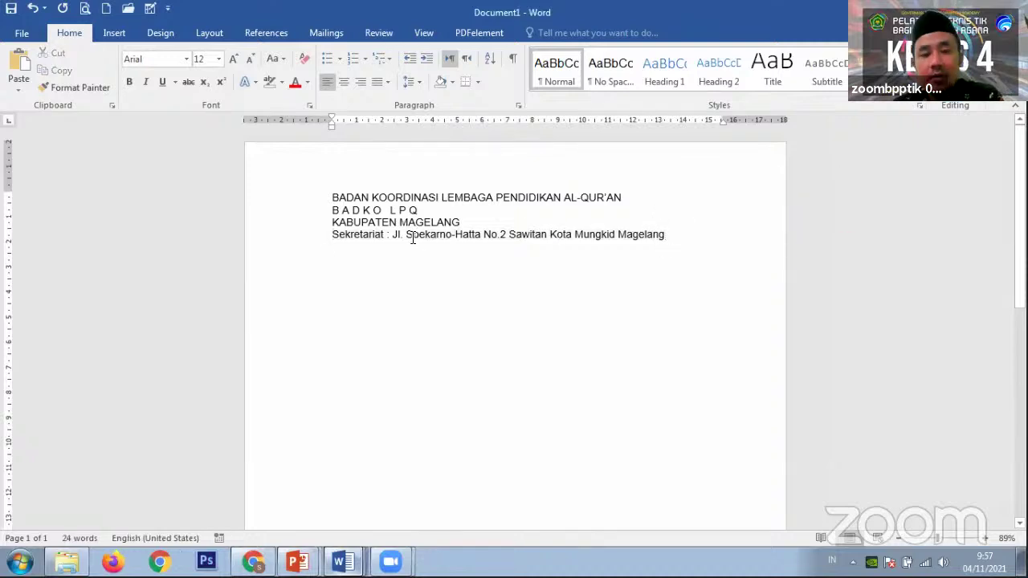
{"action": "left_click", "coordinate": [331, 197]}
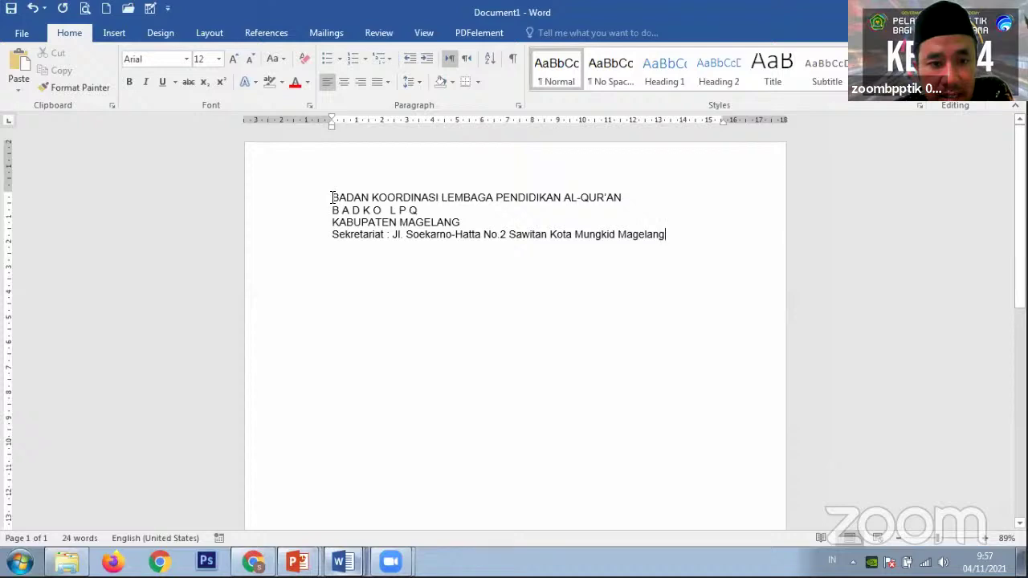
{"action": "left_click_drag", "start_coordinate": [331, 196], "coordinate": [625, 196]}
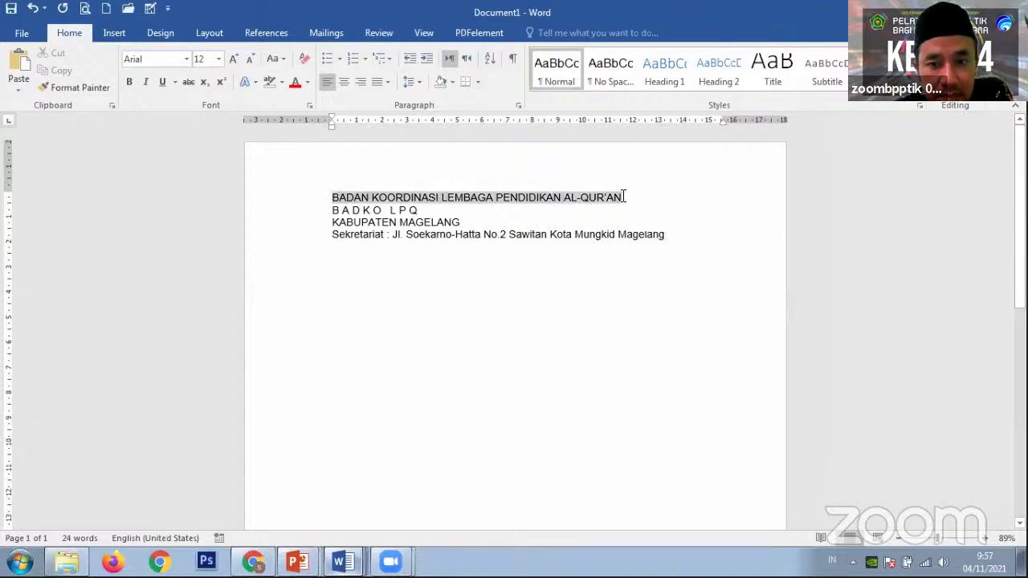
{"action": "left_click", "coordinate": [415, 224]}
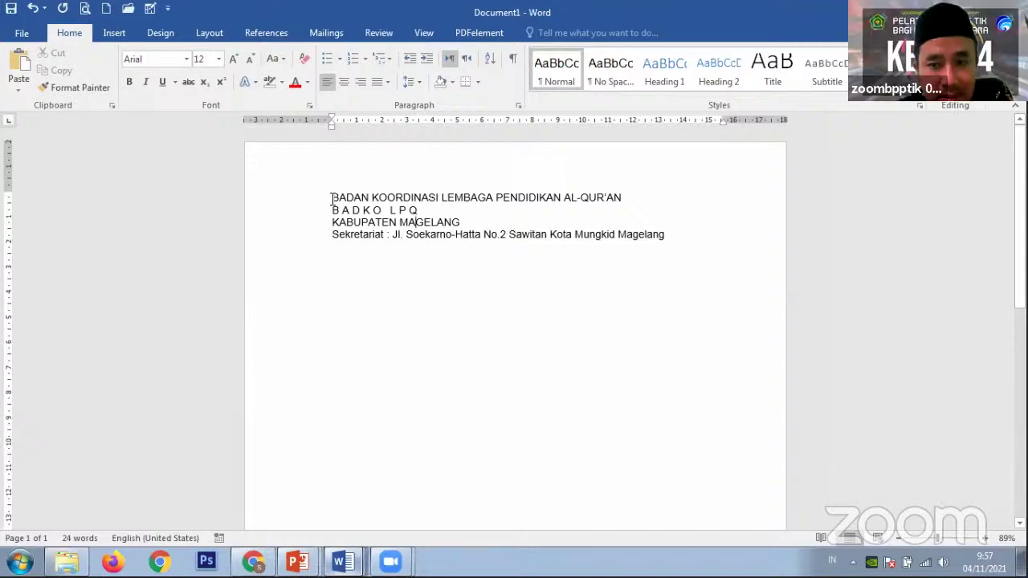
Select all four letterhead lines together and the first line alone, clearing the selection each time
{"action": "left_click_drag", "start_coordinate": [331, 198], "coordinate": [655, 245]}
{"action": "left_click", "coordinate": [514, 229]}
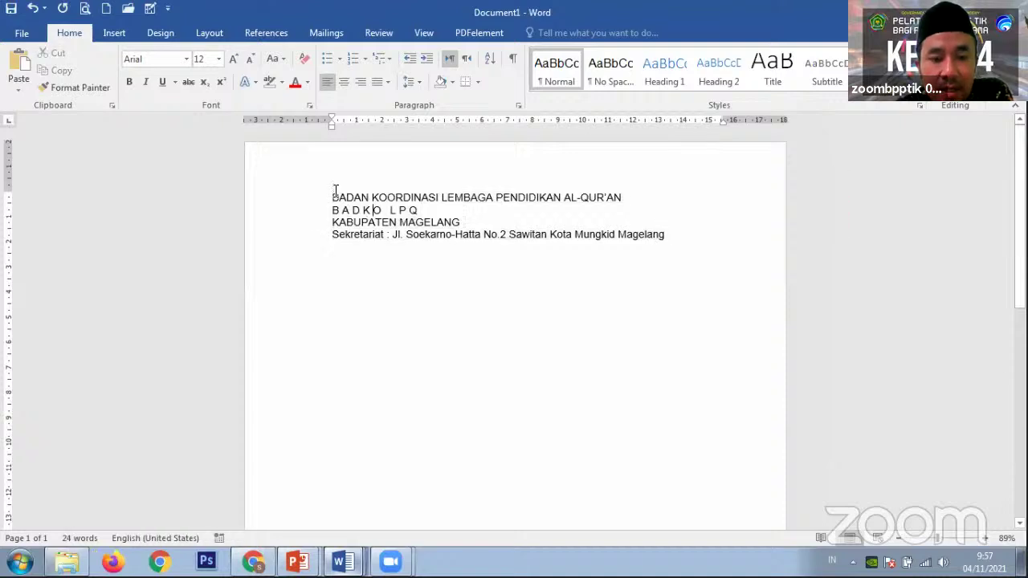
{"action": "left_click_drag", "start_coordinate": [333, 197], "coordinate": [666, 234]}
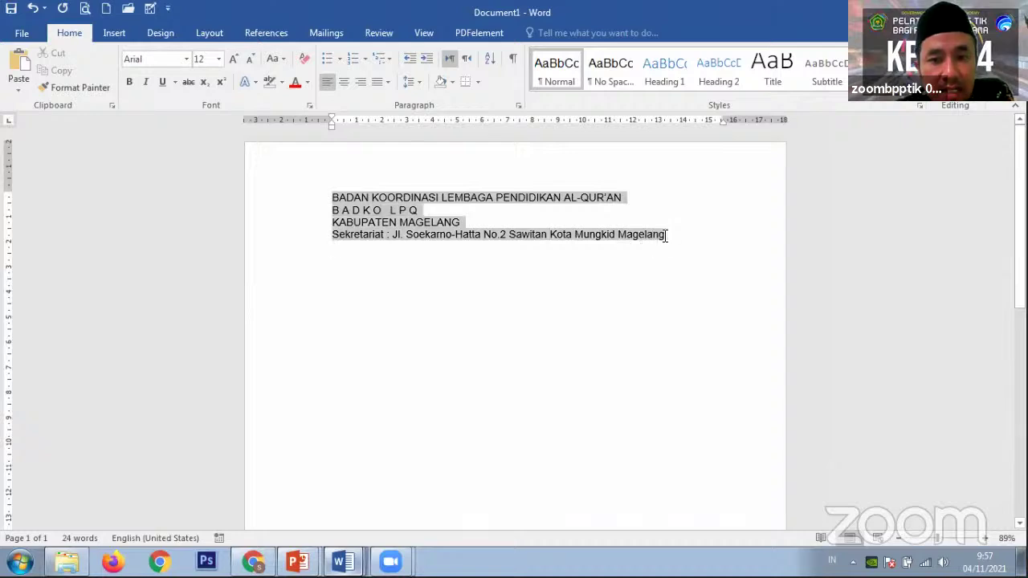
{"action": "left_click", "coordinate": [332, 199]}
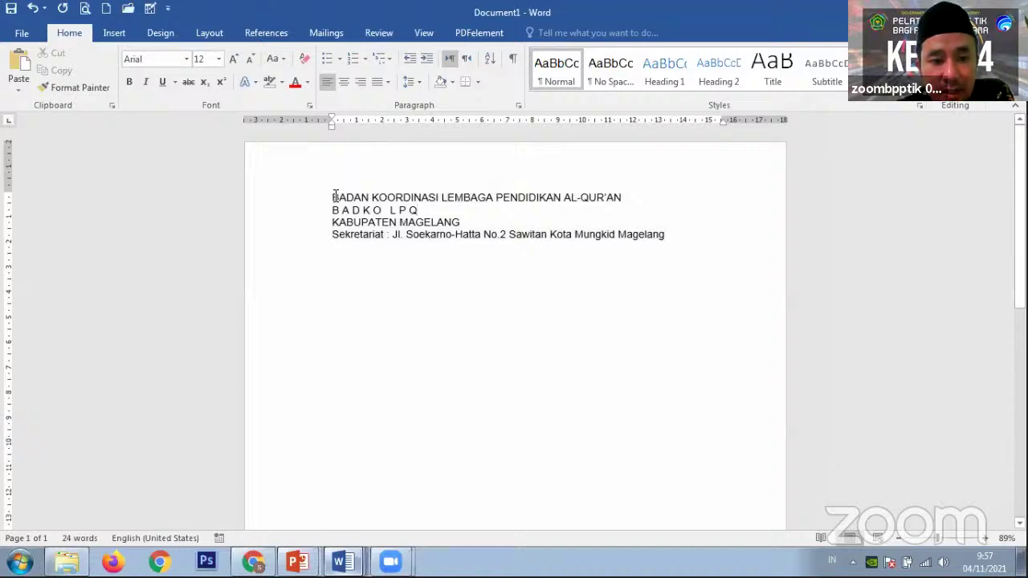
{"action": "left_click_drag", "start_coordinate": [334, 197], "coordinate": [658, 188]}
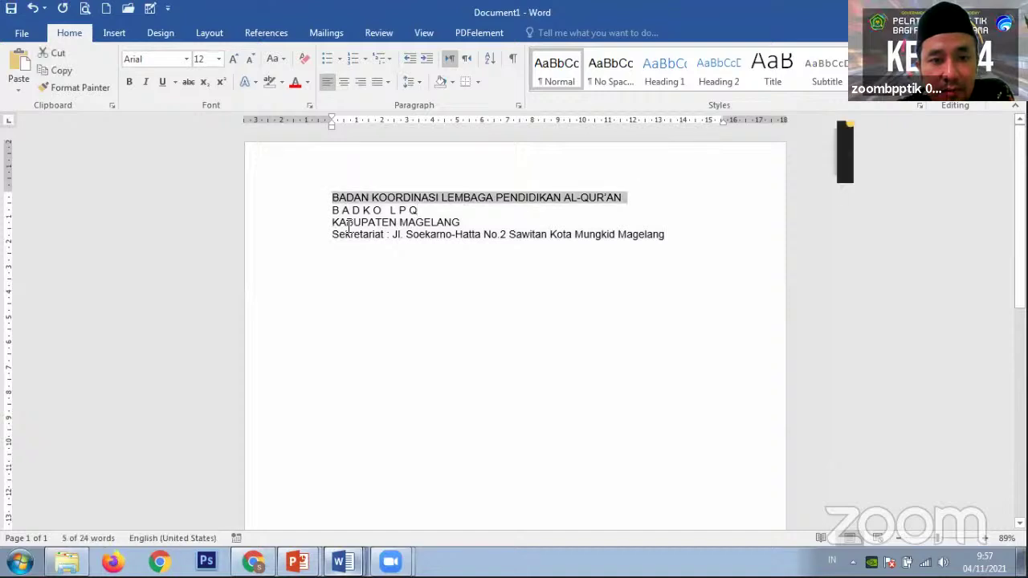
{"action": "left_click", "coordinate": [471, 218]}
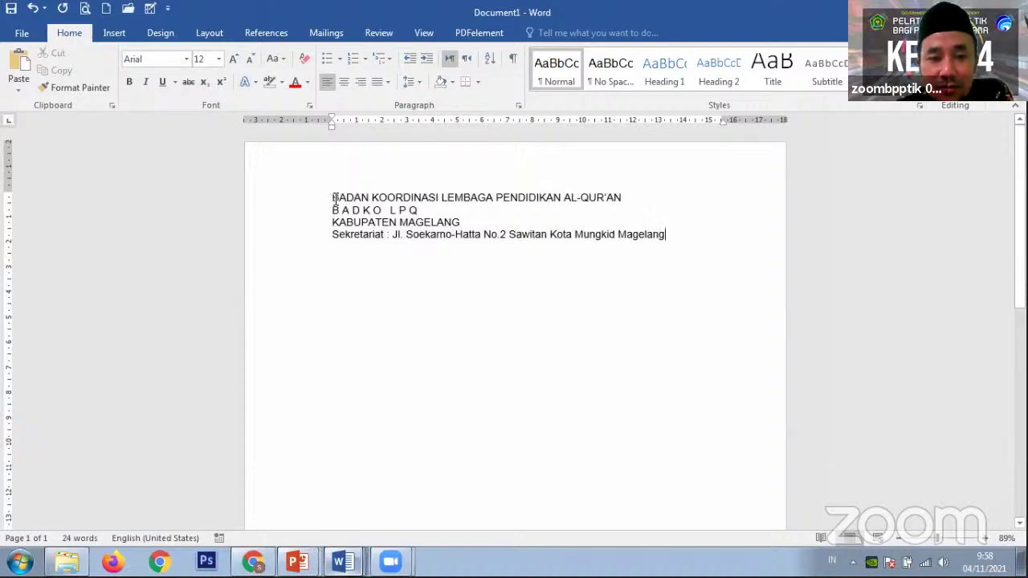
Set the font of the letterhead's first line to Adobe Garamond Pro Bold
{"action": "left_click_drag", "start_coordinate": [332, 197], "coordinate": [386, 236]}
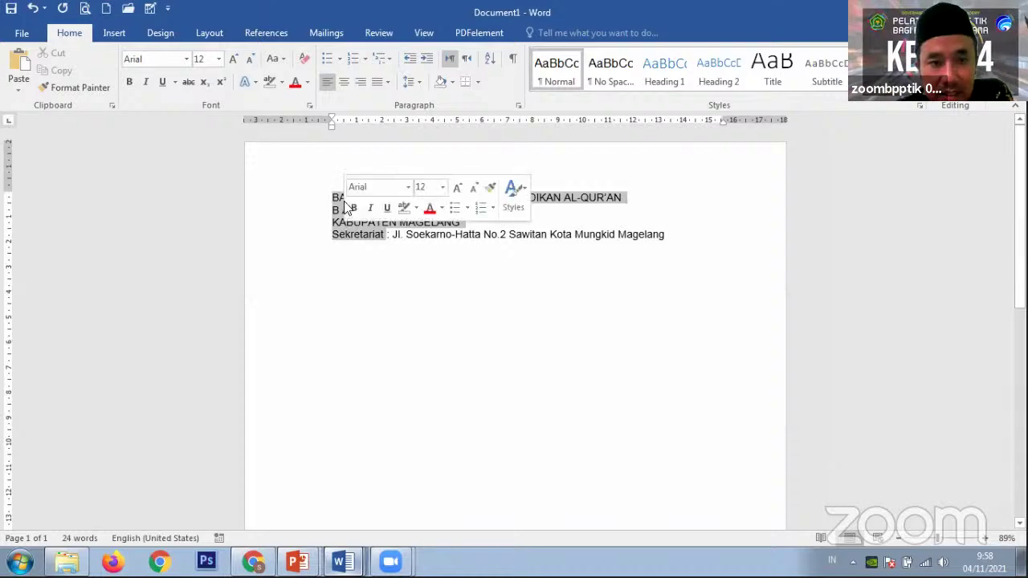
{"action": "left_click", "coordinate": [386, 240]}
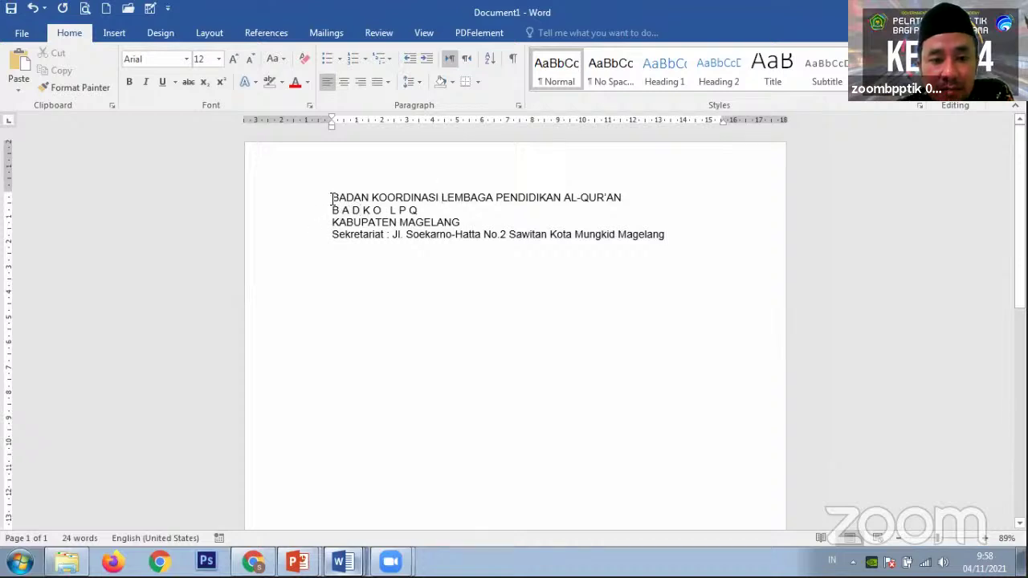
{"action": "left_click_drag", "start_coordinate": [401, 198], "coordinate": [618, 201]}
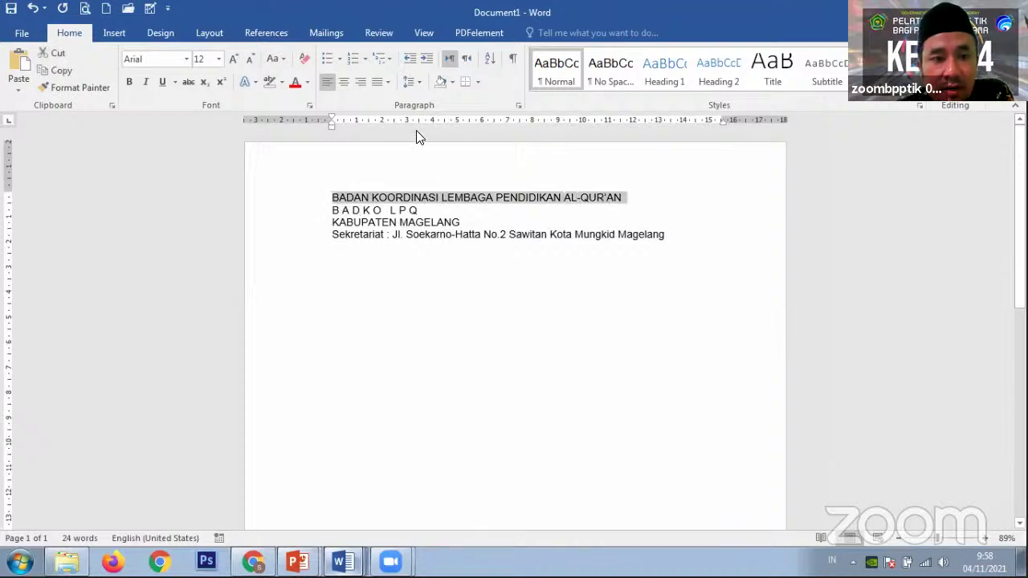
{"action": "left_click", "coordinate": [186, 60]}
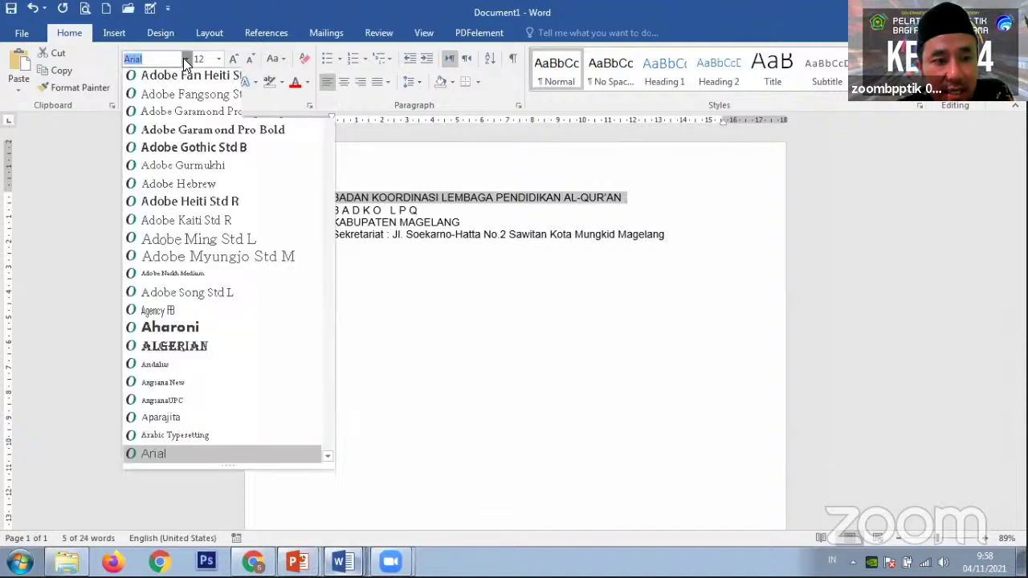
{"action": "left_click_drag", "start_coordinate": [328, 112], "coordinate": [325, 96]}
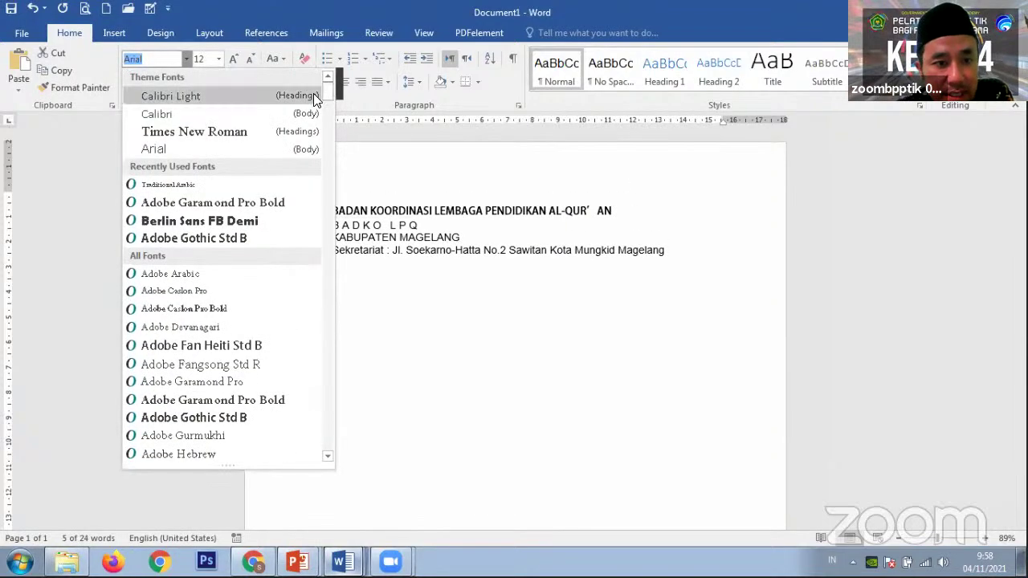
{"action": "left_click", "coordinate": [257, 205]}
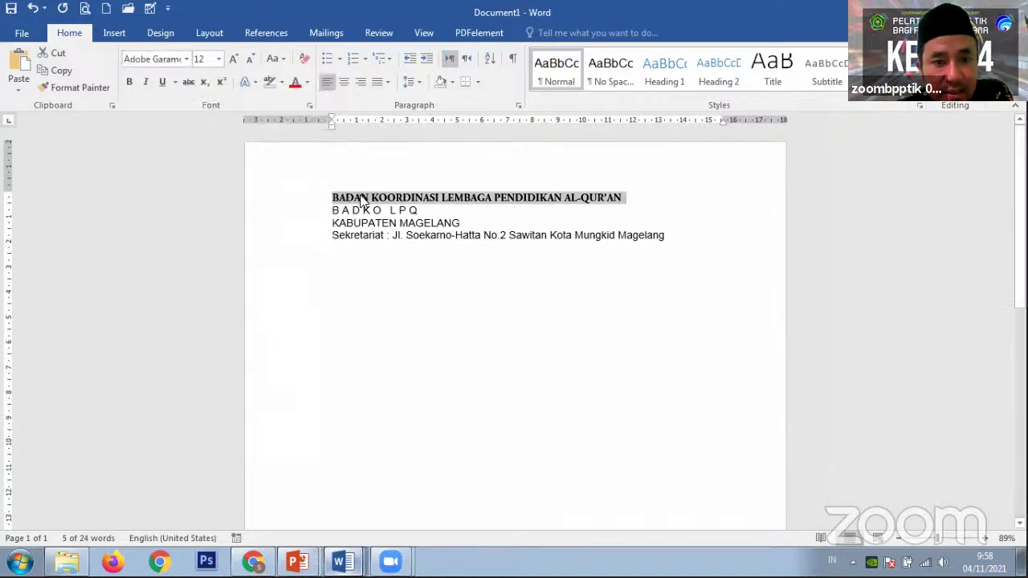
{"action": "left_click", "coordinate": [186, 59]}
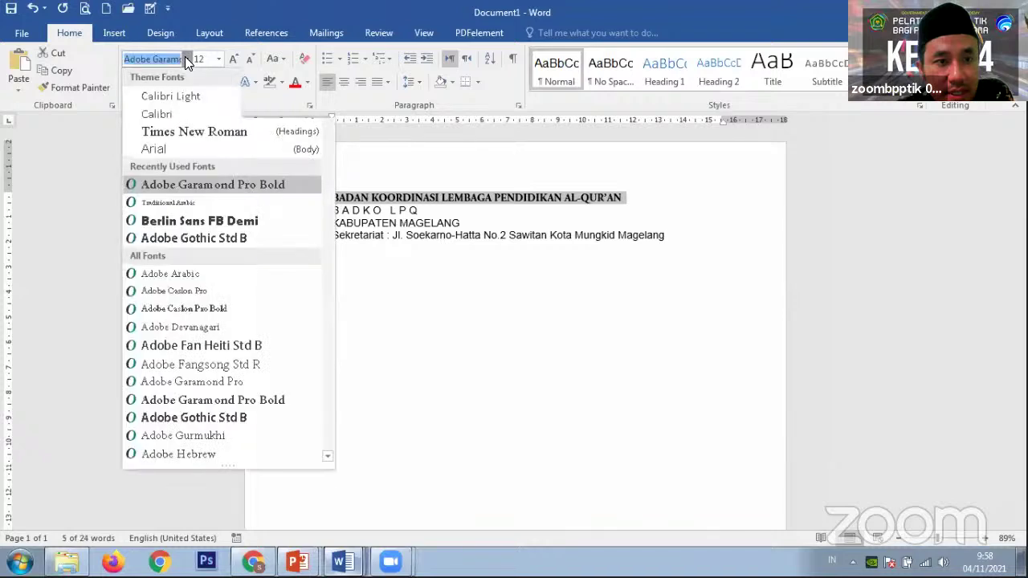
{"action": "left_click", "coordinate": [186, 59]}
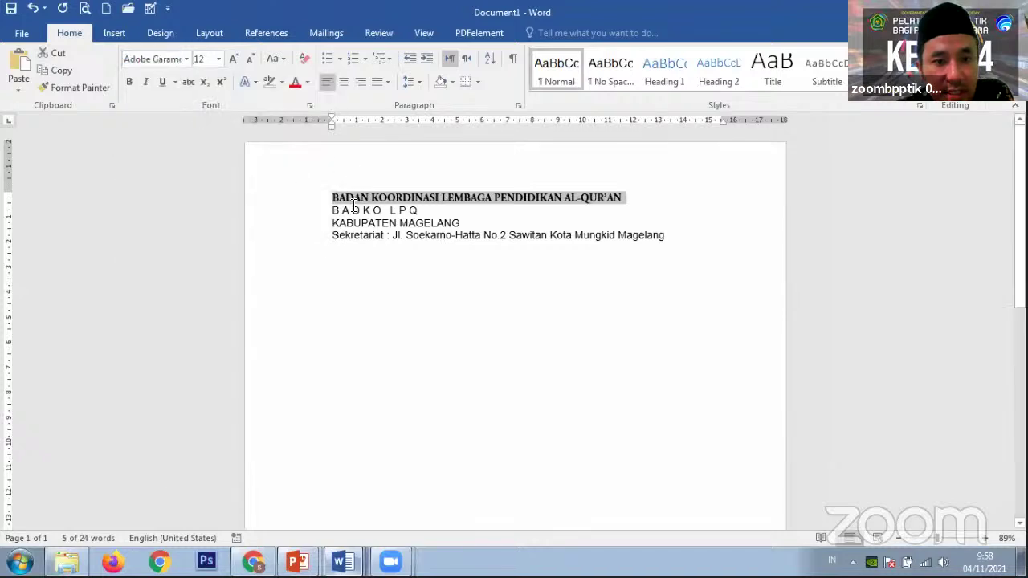
Select the whole first line, then the word KOORDINASI extended back to BADAN, clearing each selection
{"action": "left_click", "coordinate": [333, 199]}
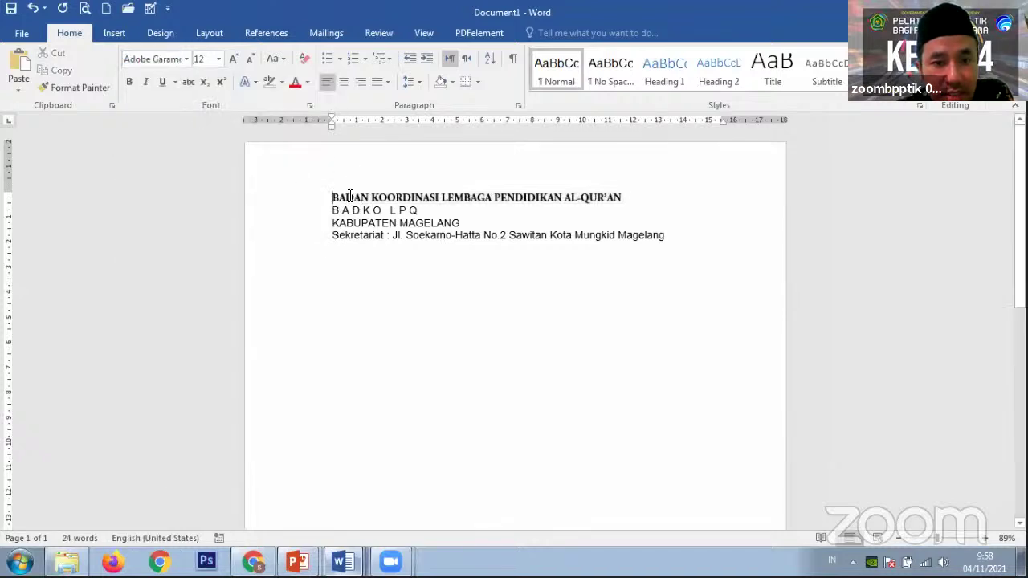
{"action": "left_click_drag", "start_coordinate": [324, 195], "coordinate": [621, 198]}
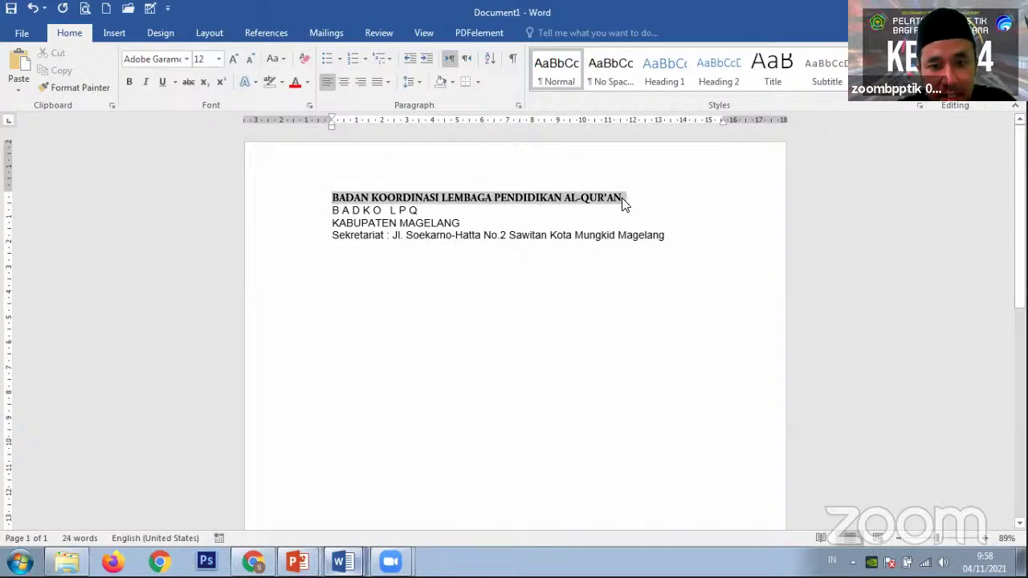
{"action": "left_click", "coordinate": [452, 199]}
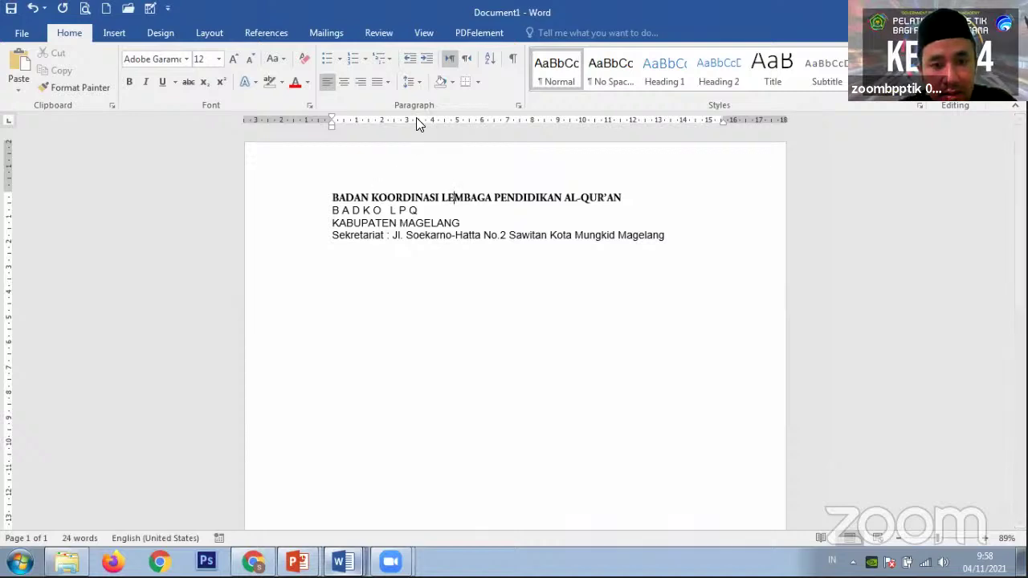
{"action": "double_click", "coordinate": [400, 196]}
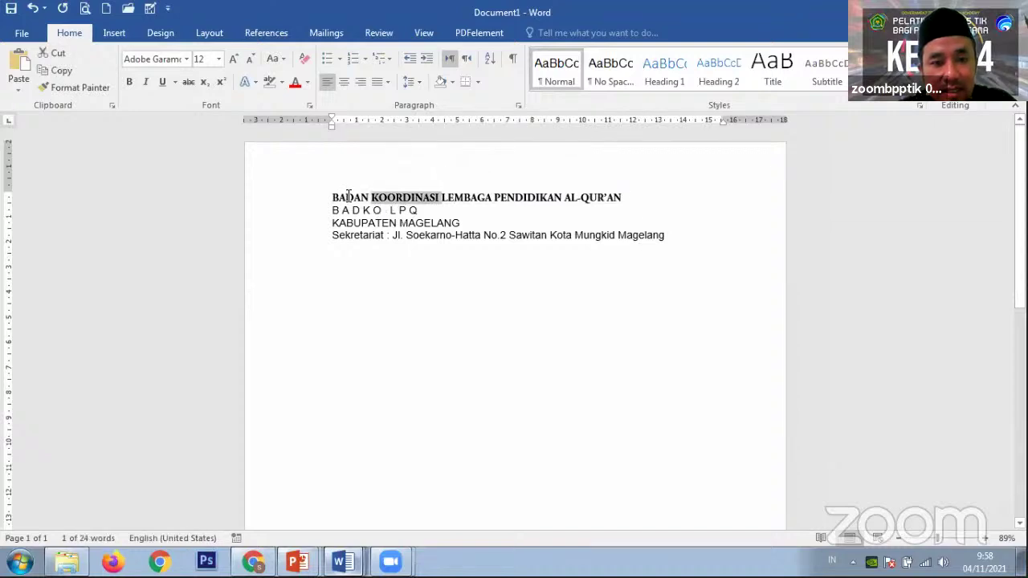
{"action": "left_click", "coordinate": [348, 197], "text": "shift"}
{"action": "left_click", "coordinate": [469, 223]}
Alternate between selecting the entire first line and only the word KOORDINASI, clearing the selection each time
{"action": "triple_click", "coordinate": [403, 197]}
{"action": "double_click", "coordinate": [402, 197]}
{"action": "left_click", "coordinate": [482, 235]}
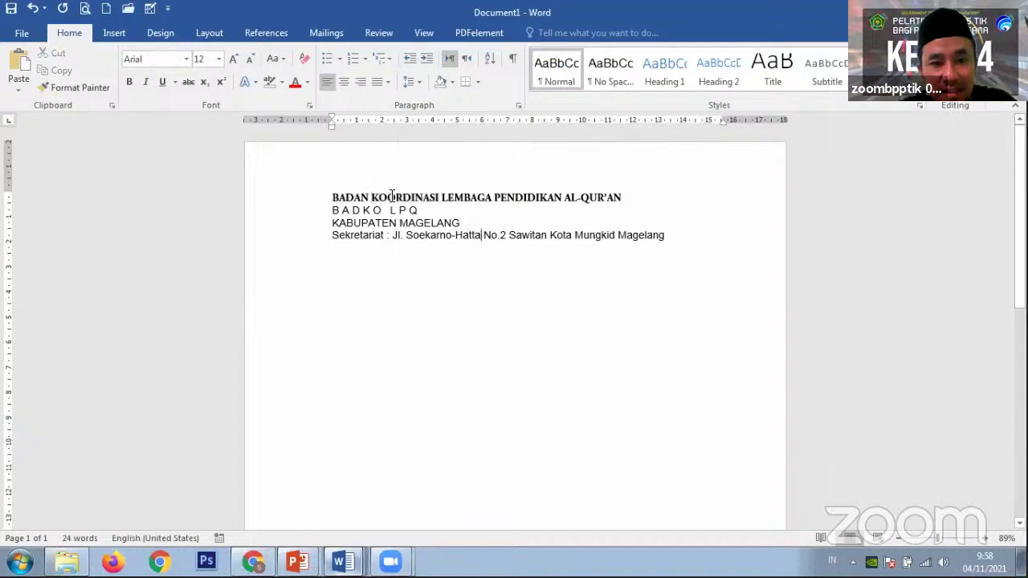
{"action": "triple_click", "coordinate": [391, 197]}
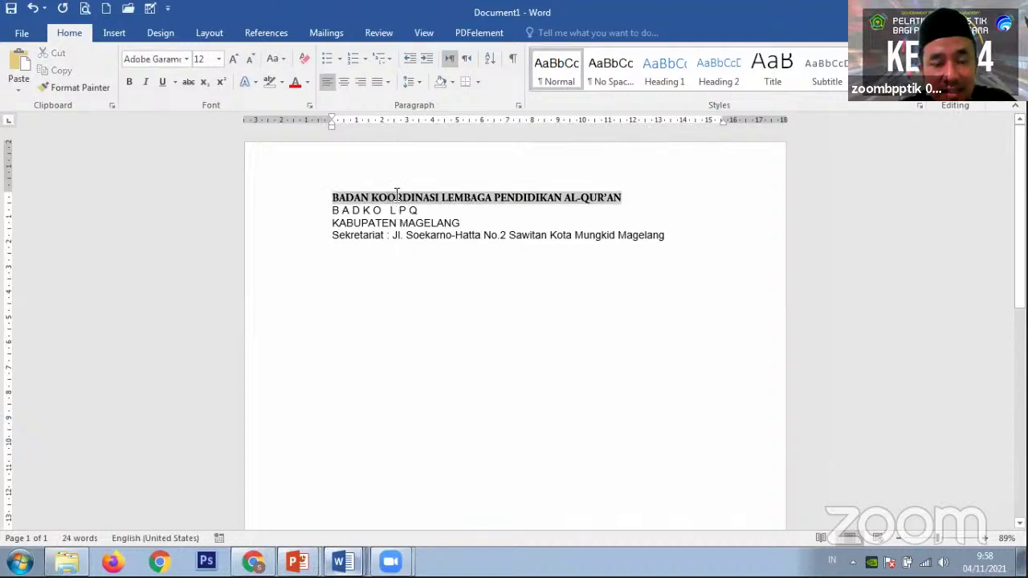
{"action": "left_click", "coordinate": [469, 233]}
{"action": "triple_click", "coordinate": [391, 197]}
{"action": "double_click", "coordinate": [391, 197]}
{"action": "left_click", "coordinate": [414, 209]}
{"action": "triple_click", "coordinate": [410, 197]}
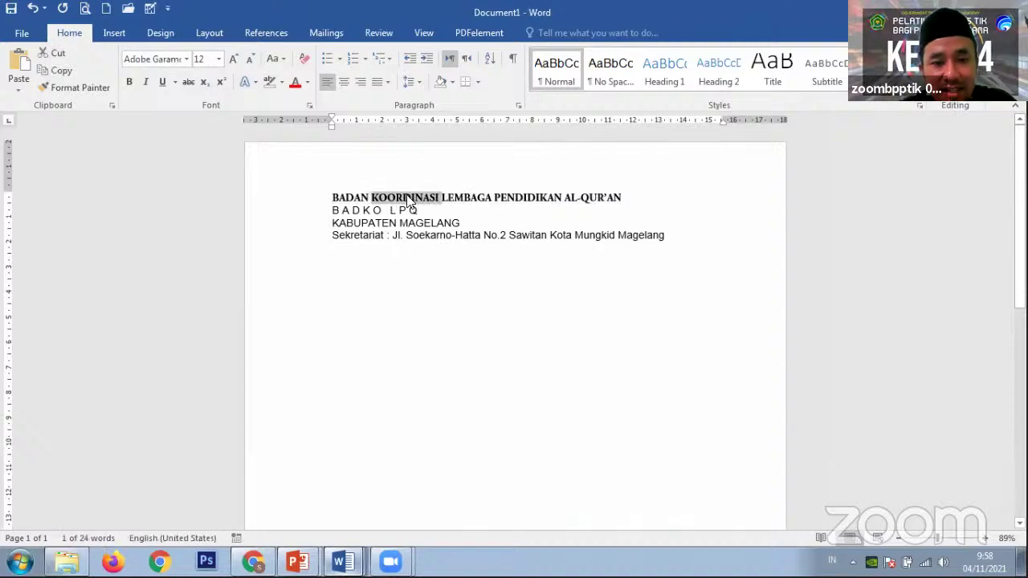
{"action": "left_click", "coordinate": [480, 273]}
Select the first line from the start of the document to the line's end, and clear the selection
{"action": "key", "text": "ctrl+Home"}
{"action": "left_click", "coordinate": [615, 207], "text": "shift"}
{"action": "left_click", "coordinate": [619, 200], "text": "shift"}
{"action": "left_click", "coordinate": [528, 271]}
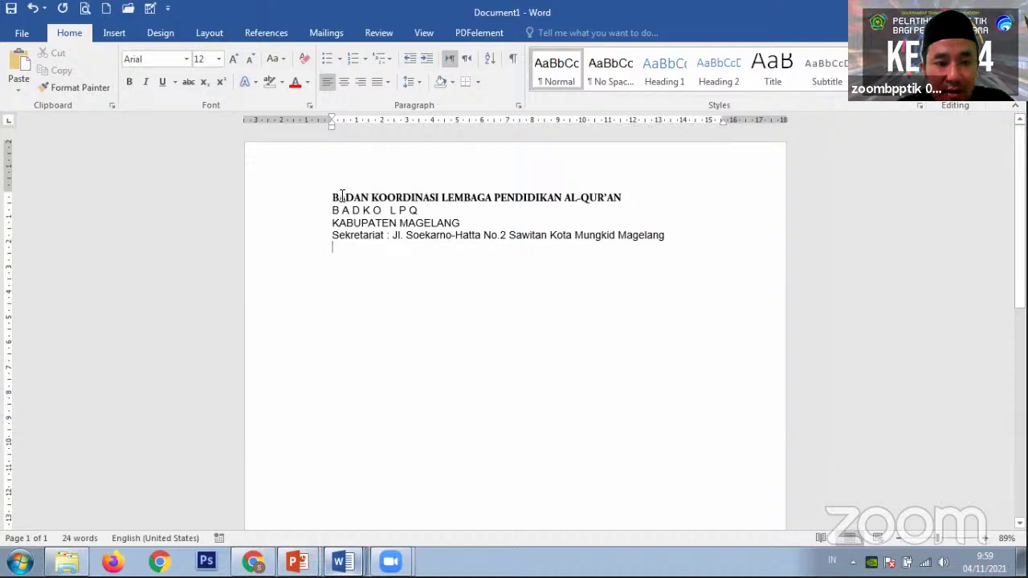
Try the Blackadder ITC font on the letterhead's first line and switch it back to Adobe Garamond Pro Bold
{"action": "left_click_drag", "start_coordinate": [335, 197], "coordinate": [623, 201]}
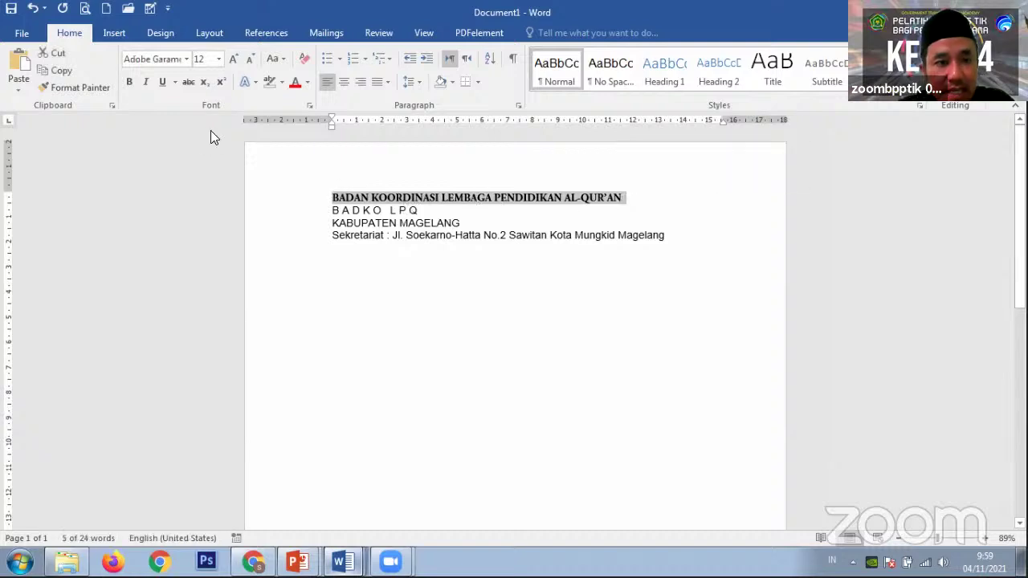
{"action": "left_click", "coordinate": [186, 59]}
{"action": "left_click_drag", "start_coordinate": [330, 167], "coordinate": [332, 127]}
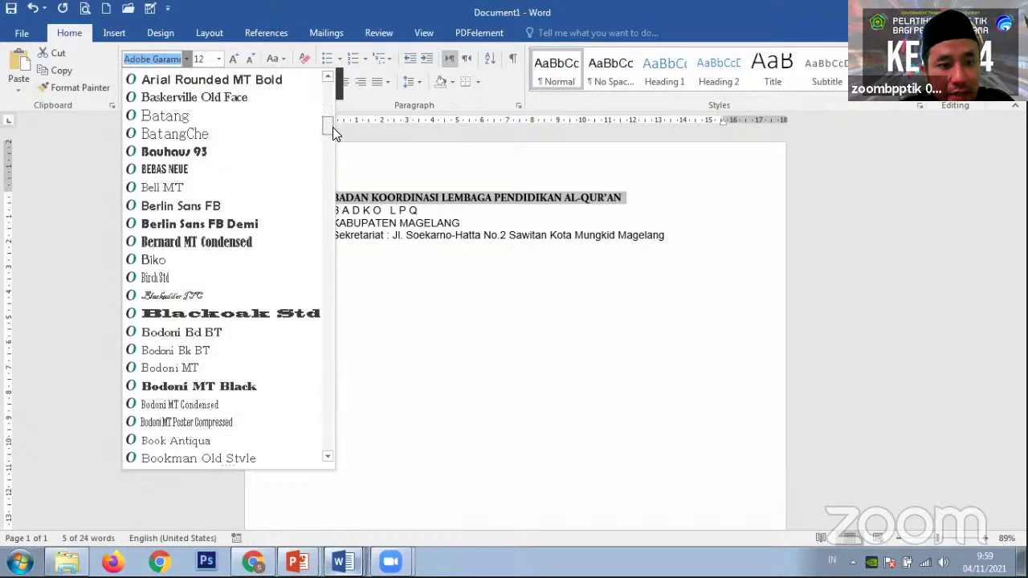
{"action": "left_click", "coordinate": [217, 295]}
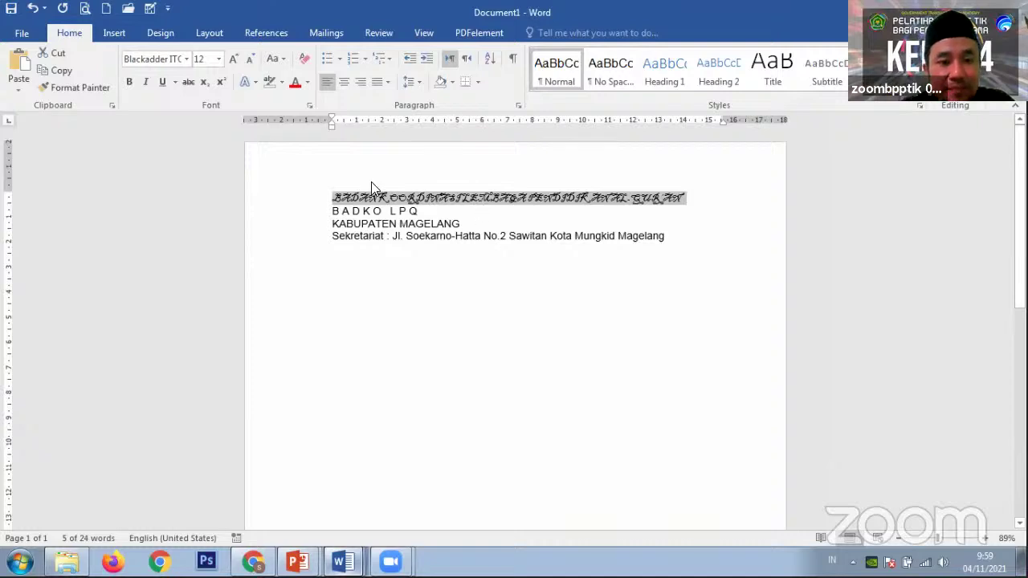
{"action": "left_click", "coordinate": [186, 59]}
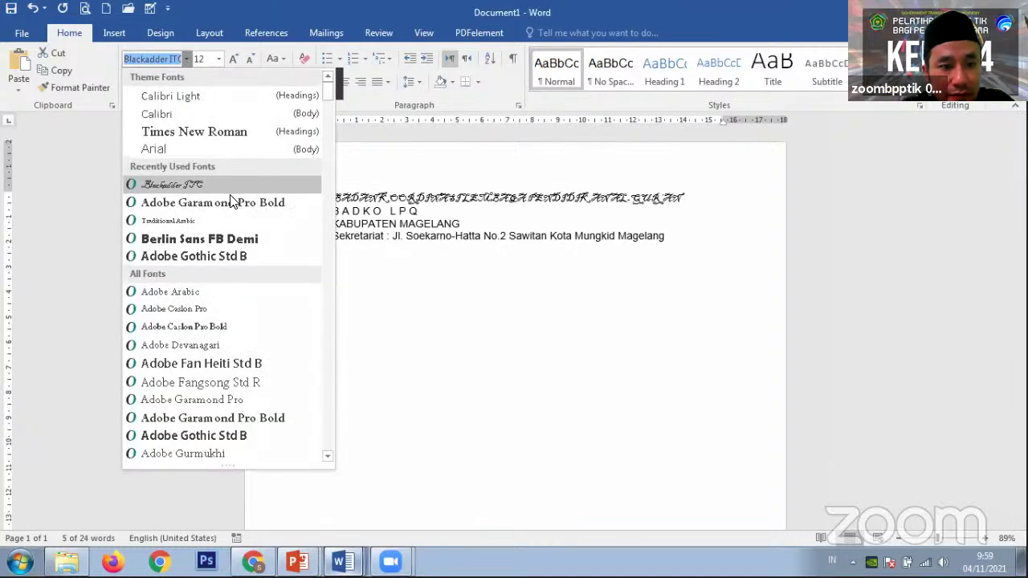
{"action": "left_click", "coordinate": [230, 202]}
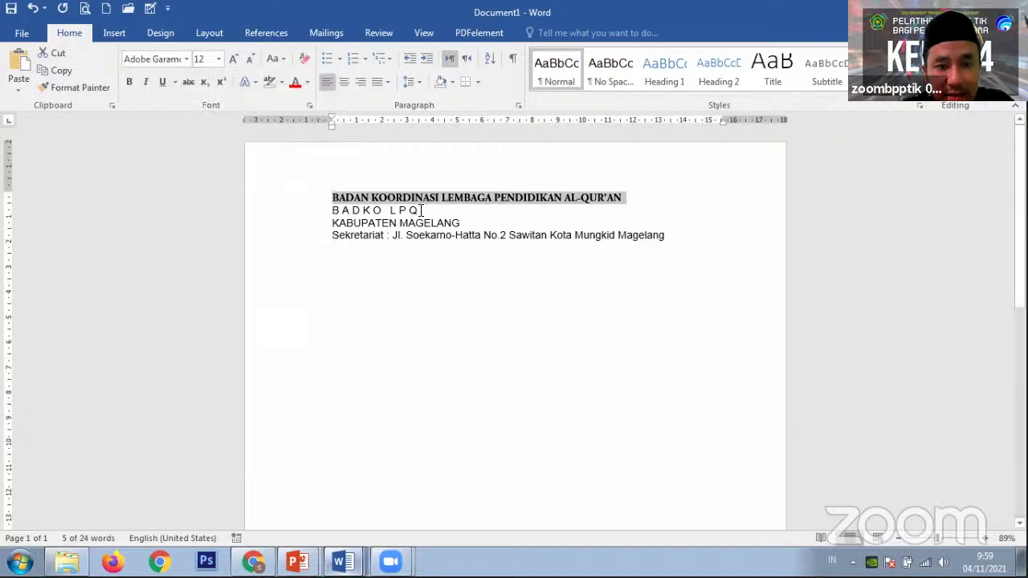
Try font size 18 on the BADKO LPQ line and undo the size change
{"action": "left_click", "coordinate": [421, 210]}
{"action": "left_click_drag", "start_coordinate": [333, 210], "coordinate": [419, 210]}
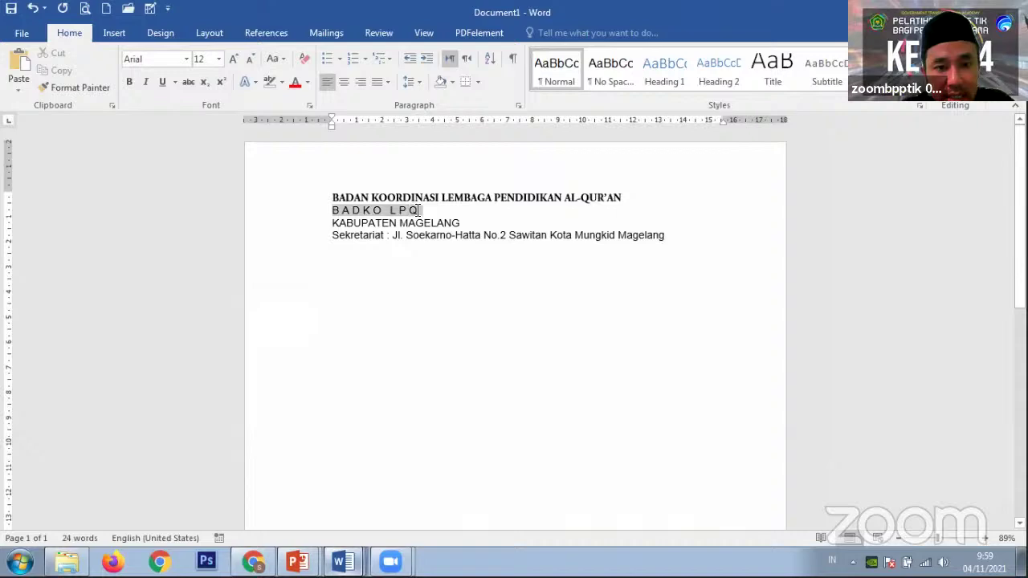
{"action": "left_click", "coordinate": [219, 58]}
{"action": "left_click", "coordinate": [218, 59]}
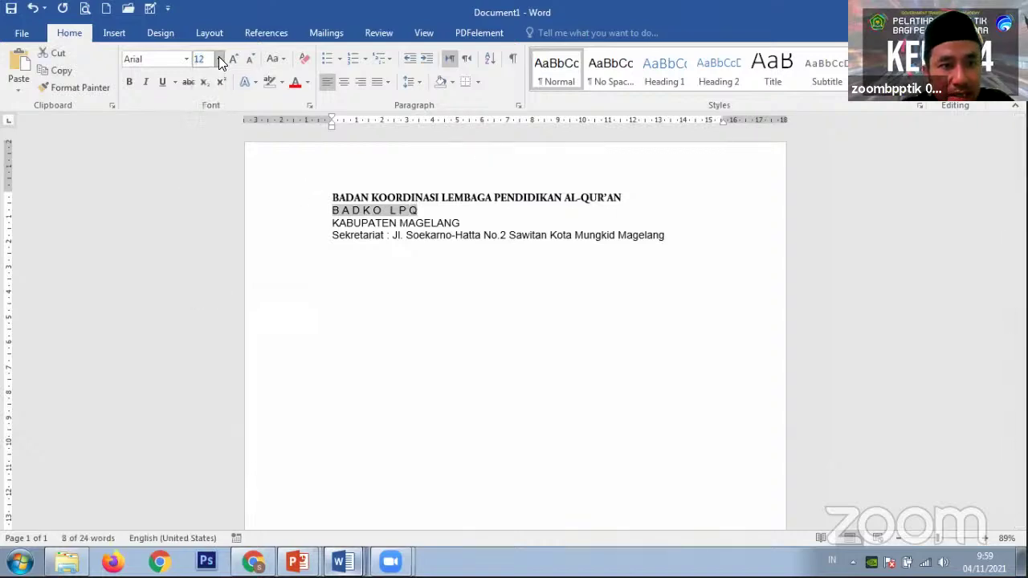
{"action": "left_click", "coordinate": [219, 58]}
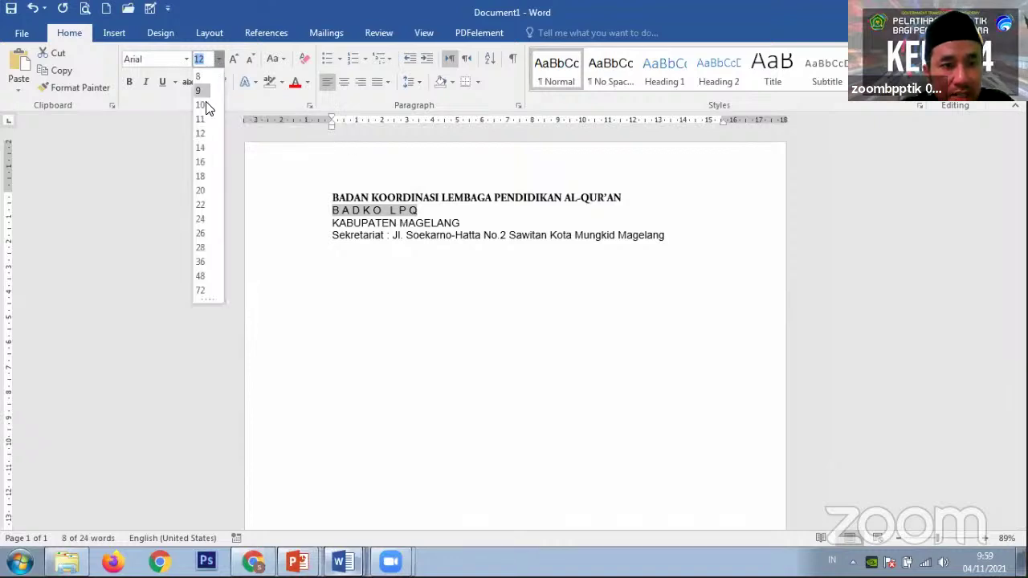
{"action": "left_click", "coordinate": [199, 176]}
{"action": "key", "text": "ctrl+z"}
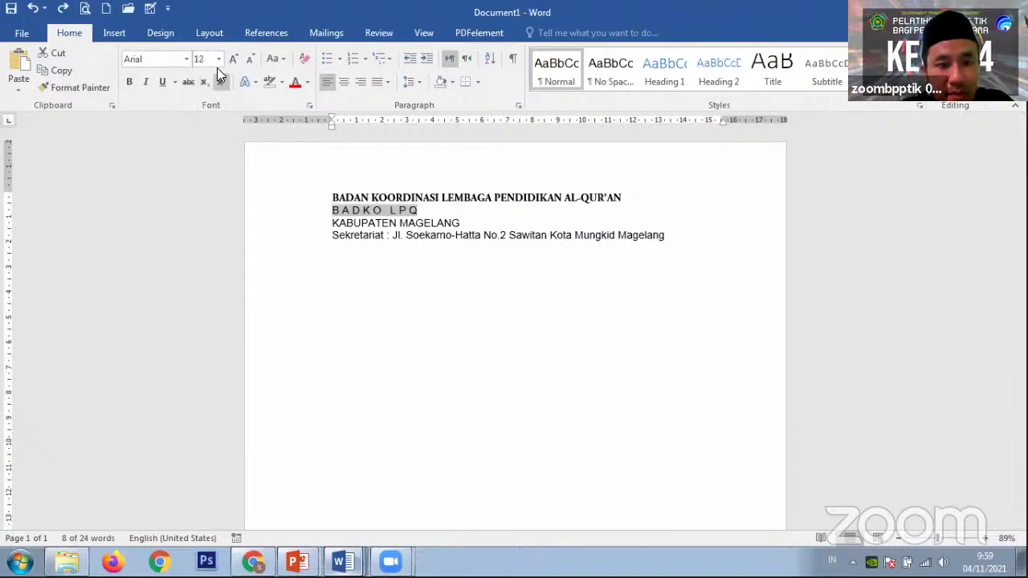
Enlarge the BADKO LPQ line one font size at a time past 24 pt, and shrink it back to 16 pt
{"action": "left_click", "coordinate": [232, 60]}
{"action": "left_click", "coordinate": [232, 59]}
{"action": "left_click", "coordinate": [232, 59]}
{"action": "left_click", "coordinate": [232, 58]}
{"action": "left_click", "coordinate": [233, 58]}
{"action": "left_click", "coordinate": [232, 58]}
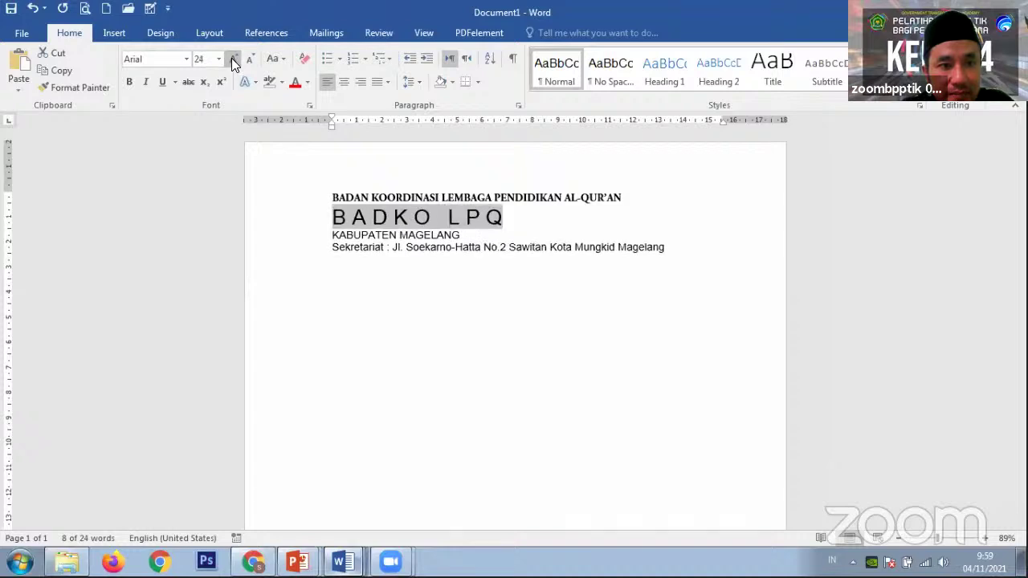
{"action": "left_click", "coordinate": [232, 58]}
{"action": "left_click", "coordinate": [251, 59]}
{"action": "left_click", "coordinate": [252, 59]}
{"action": "left_click", "coordinate": [251, 59]}
{"action": "left_click", "coordinate": [252, 59]}
{"action": "left_click", "coordinate": [251, 58]}
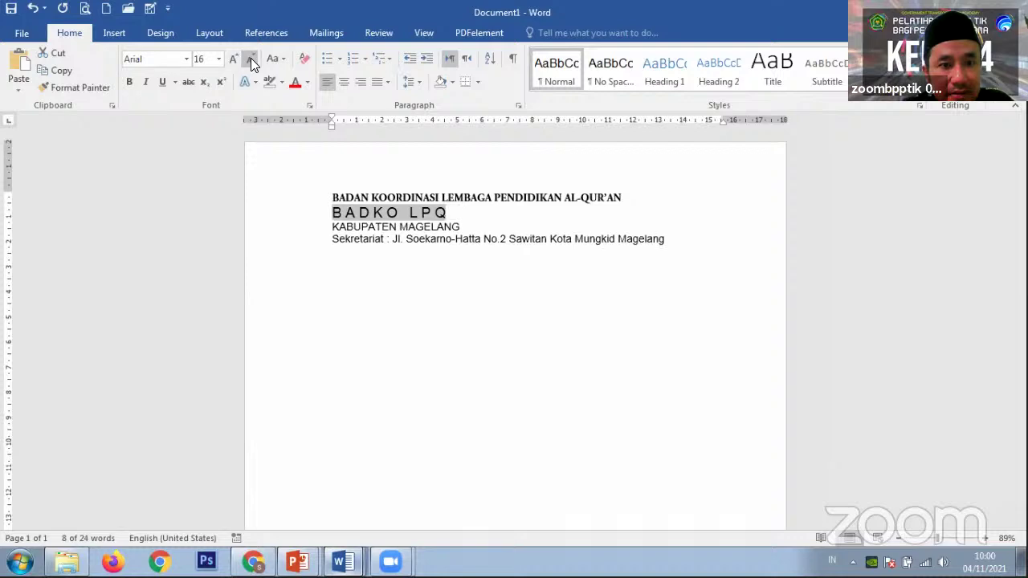
Set the font of the BADKO LPQ line to Berlin Sans FB Demi
{"action": "left_click", "coordinate": [373, 213]}
{"action": "left_click_drag", "start_coordinate": [332, 213], "coordinate": [446, 214]}
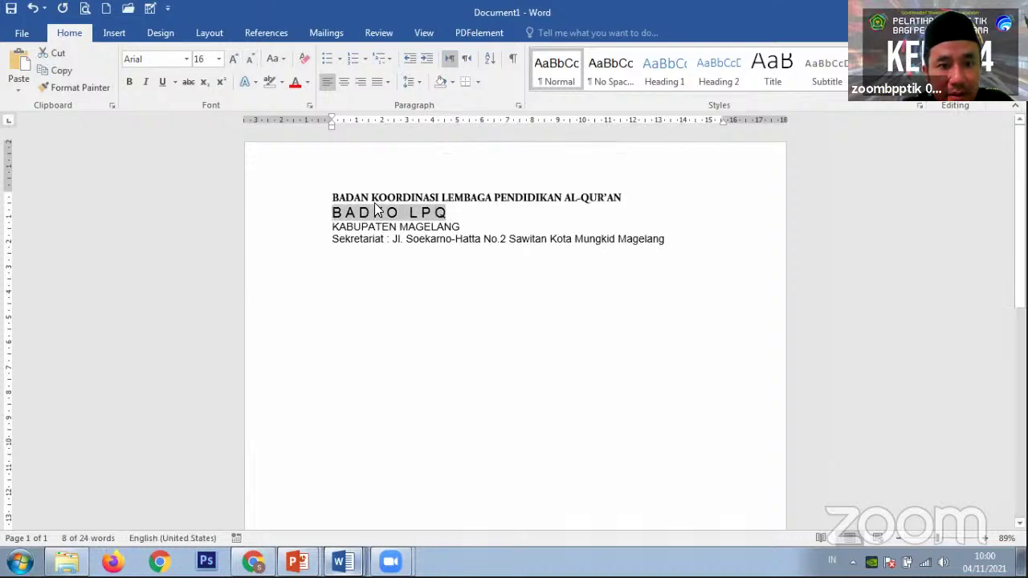
{"action": "left_click", "coordinate": [182, 58]}
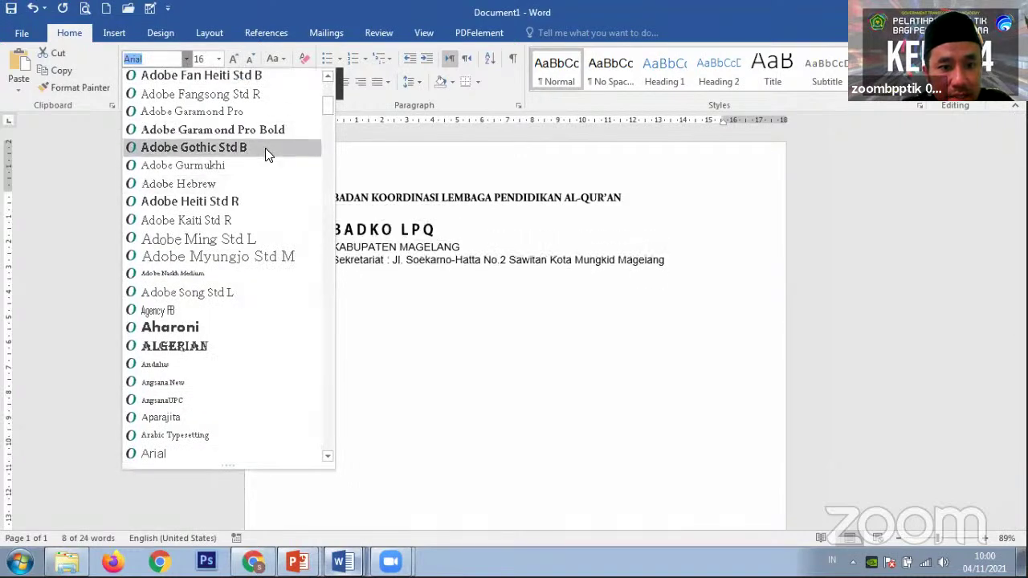
{"action": "scroll", "coordinate": [326, 93], "scroll_direction": "up", "scroll_amount": 5}
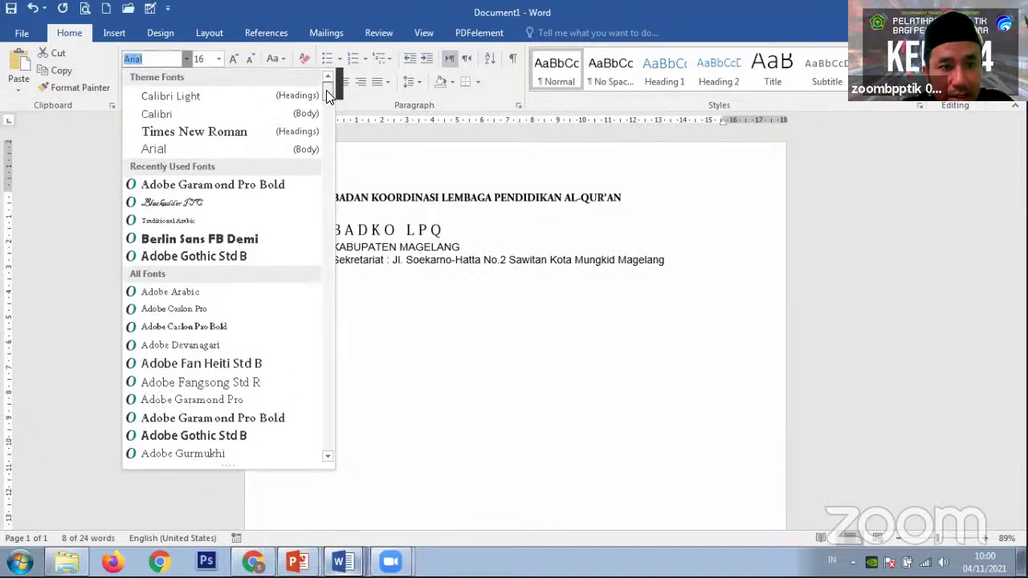
{"action": "left_click", "coordinate": [252, 238]}
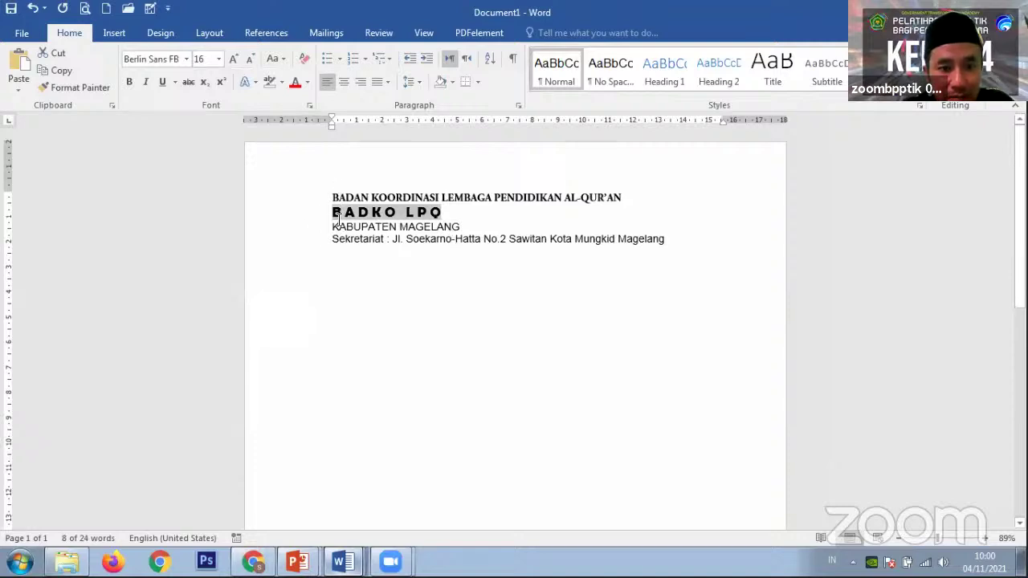
Set the font of the KABUPATEN MAGELANG line to Adobe Garamond Pro Bold
{"action": "left_click_drag", "start_coordinate": [331, 226], "coordinate": [459, 230]}
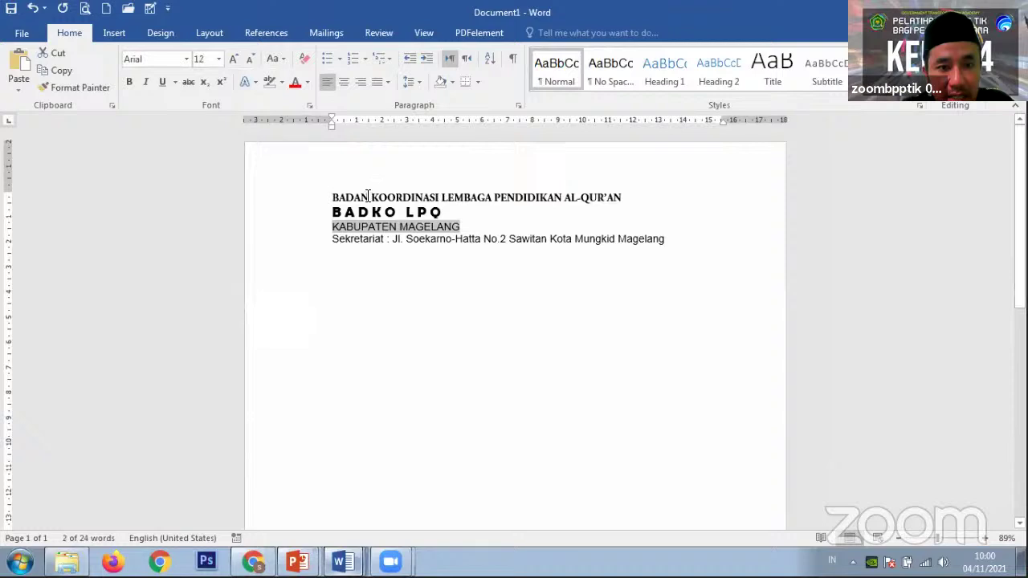
{"action": "left_click", "coordinate": [185, 59]}
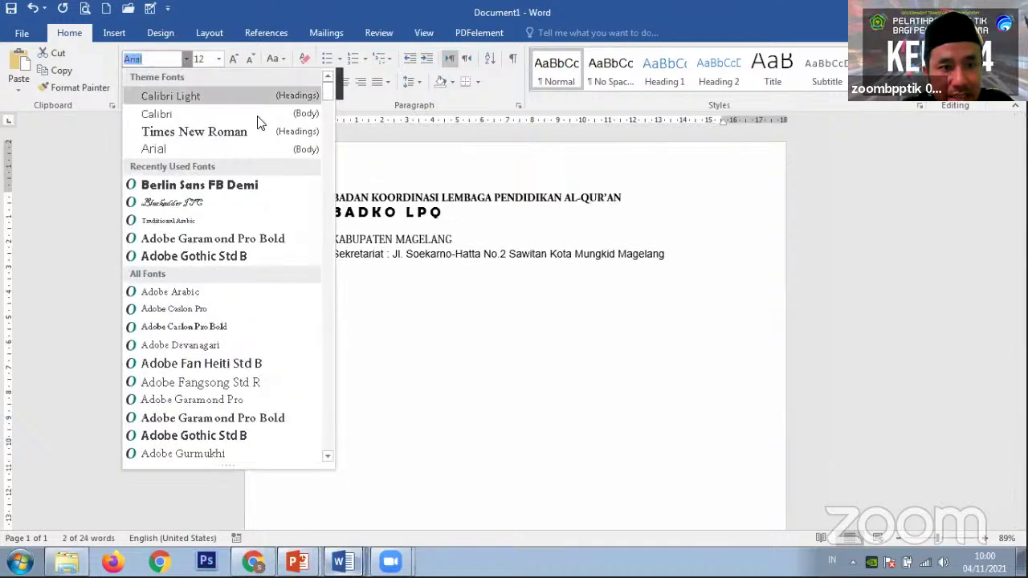
{"action": "left_click", "coordinate": [215, 237]}
Set the font of the Sekretariat address line to Adobe Garamond Pro Bold
{"action": "left_click_drag", "start_coordinate": [332, 240], "coordinate": [662, 240]}
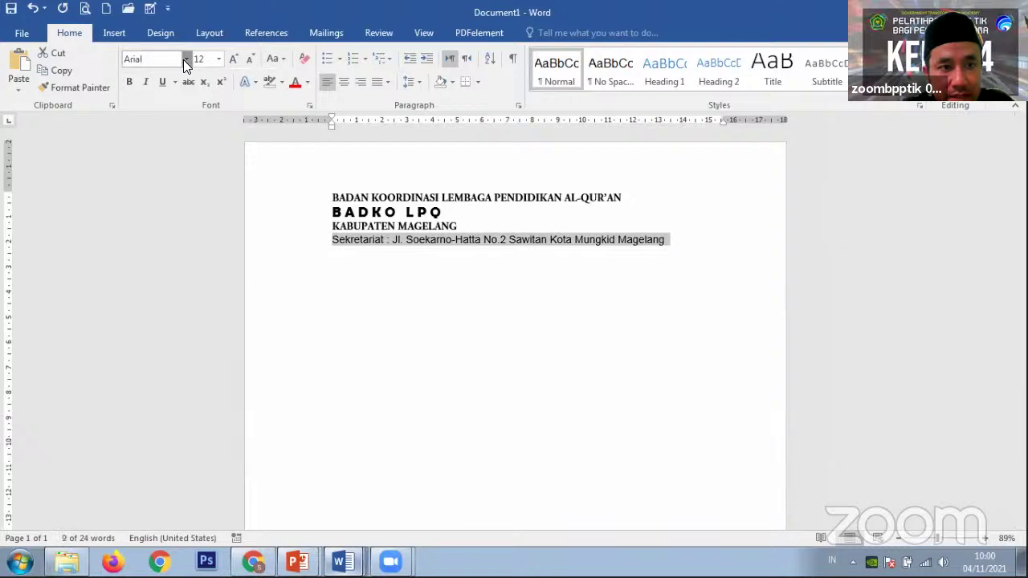
{"action": "left_click", "coordinate": [185, 60]}
{"action": "left_click_drag", "start_coordinate": [328, 104], "coordinate": [328, 81]}
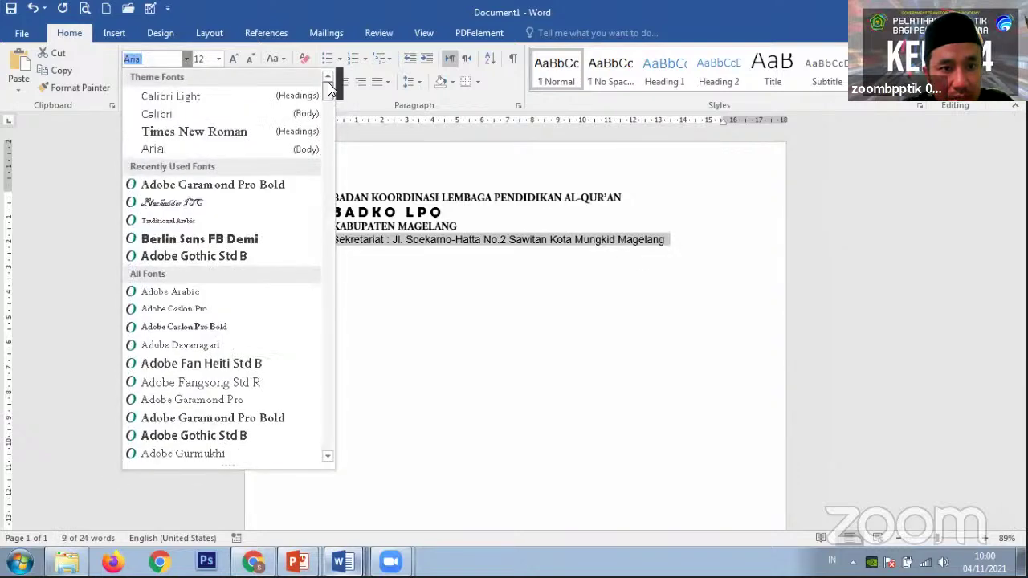
{"action": "left_click", "coordinate": [220, 184]}
{"action": "left_click", "coordinate": [393, 255]}
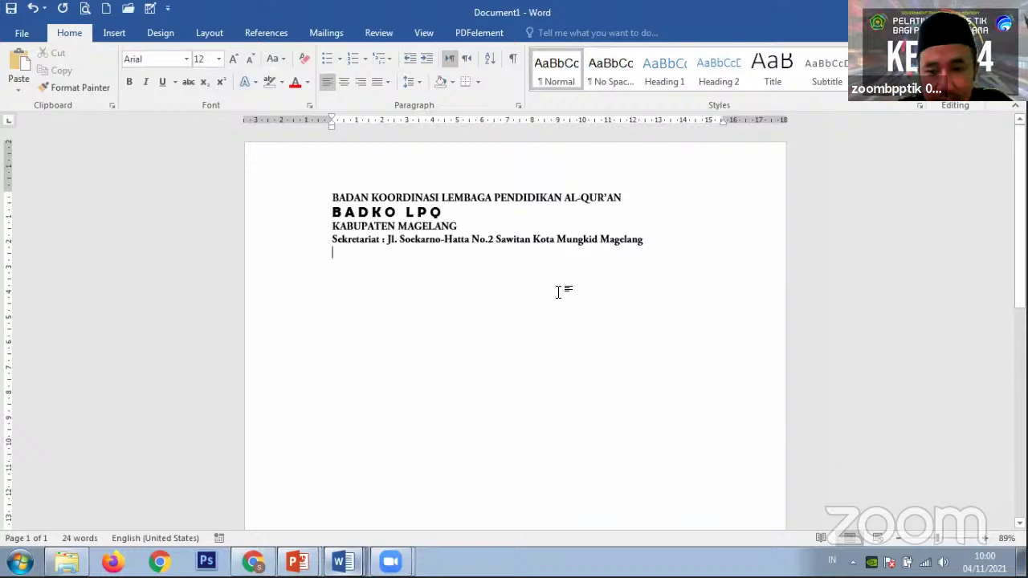
Colour the BADAN KOORDINASI LEMBAGA PENDIDIKAN AL-QUR'AN line red, and change its text colour to the standard green
{"action": "scroll", "coordinate": [447, 299], "scroll_direction": "up", "scroll_amount": 6, "text": "ctrl"}
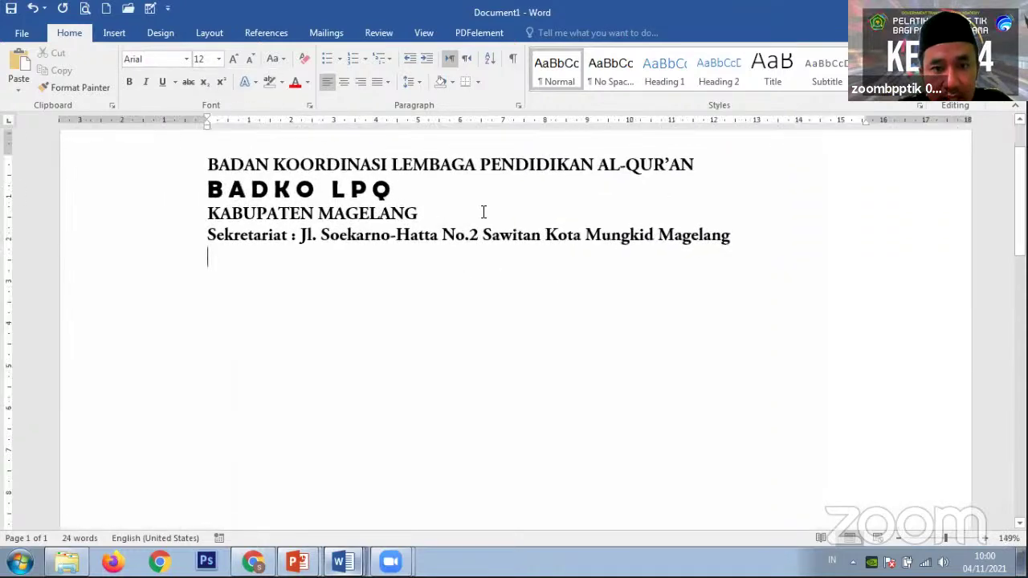
{"action": "left_click_drag", "start_coordinate": [484, 202], "coordinate": [631, 326]}
{"action": "left_click", "coordinate": [631, 326]}
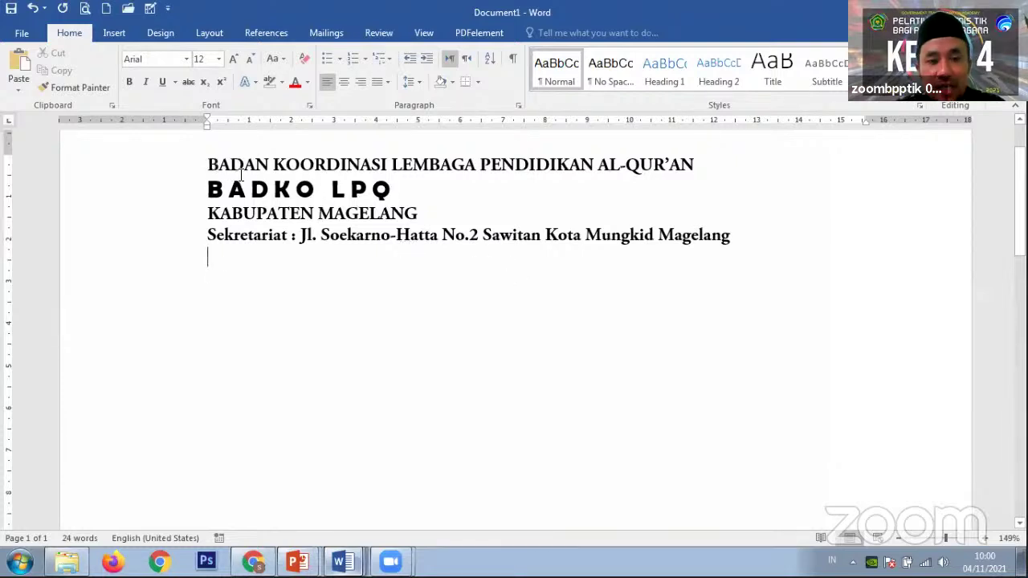
{"action": "left_click_drag", "start_coordinate": [206, 158], "coordinate": [696, 166]}
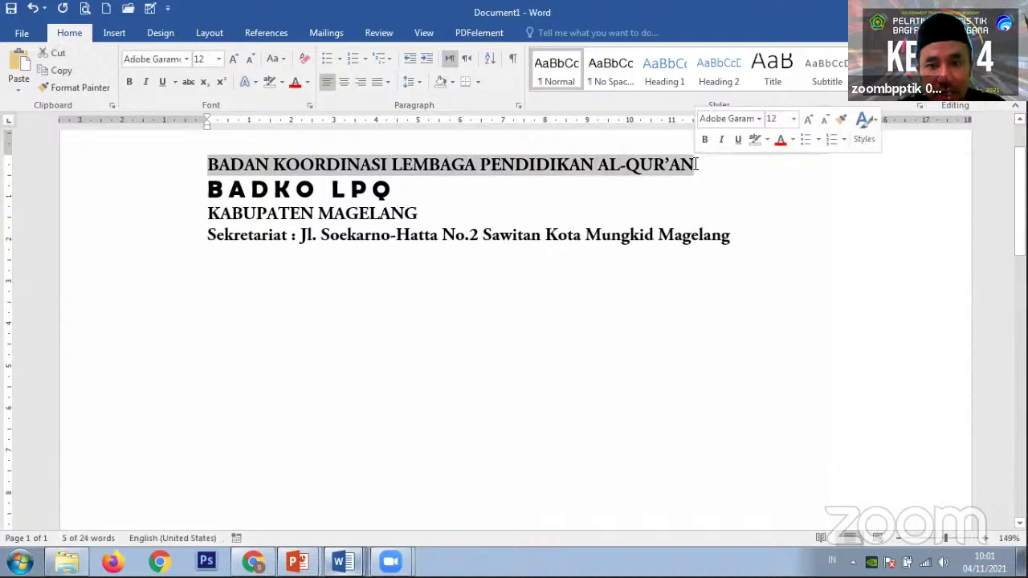
{"action": "left_click", "coordinate": [779, 142]}
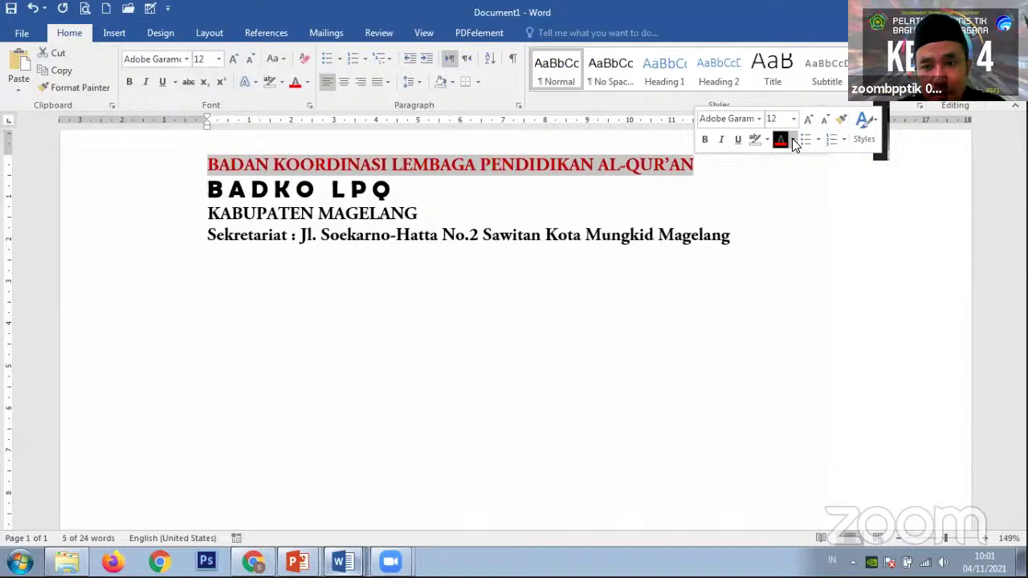
{"action": "left_click", "coordinate": [793, 141]}
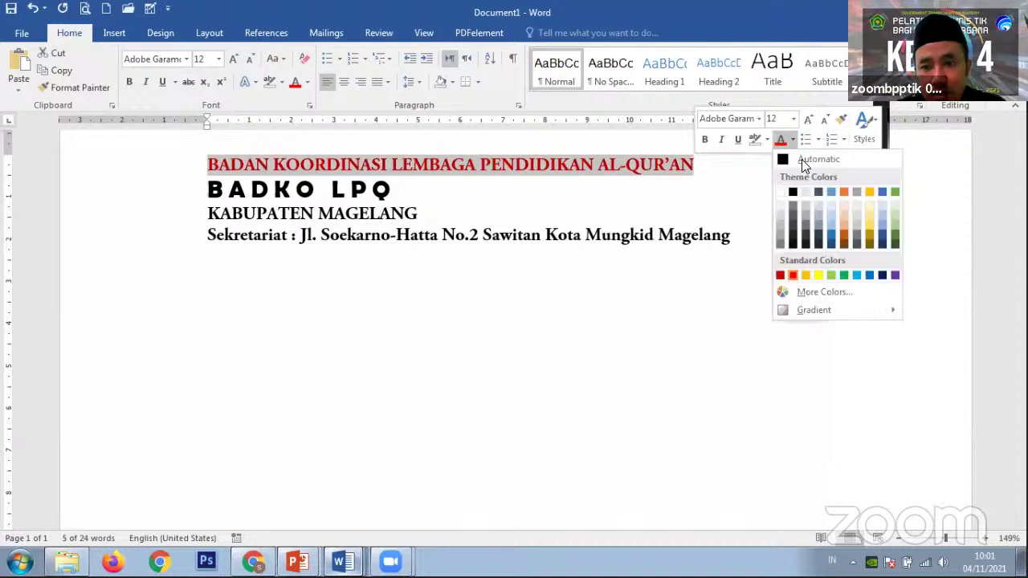
{"action": "left_click", "coordinate": [842, 276]}
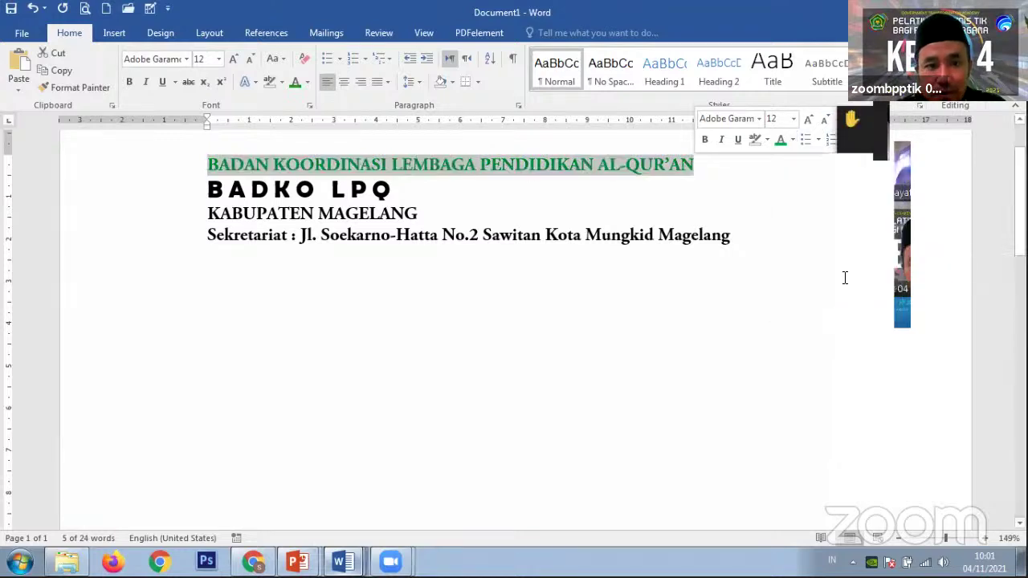
{"action": "left_click", "coordinate": [498, 177]}
Set the text colour of the BADKO LPQ line to the standard dark red
{"action": "left_click_drag", "start_coordinate": [207, 190], "coordinate": [390, 194]}
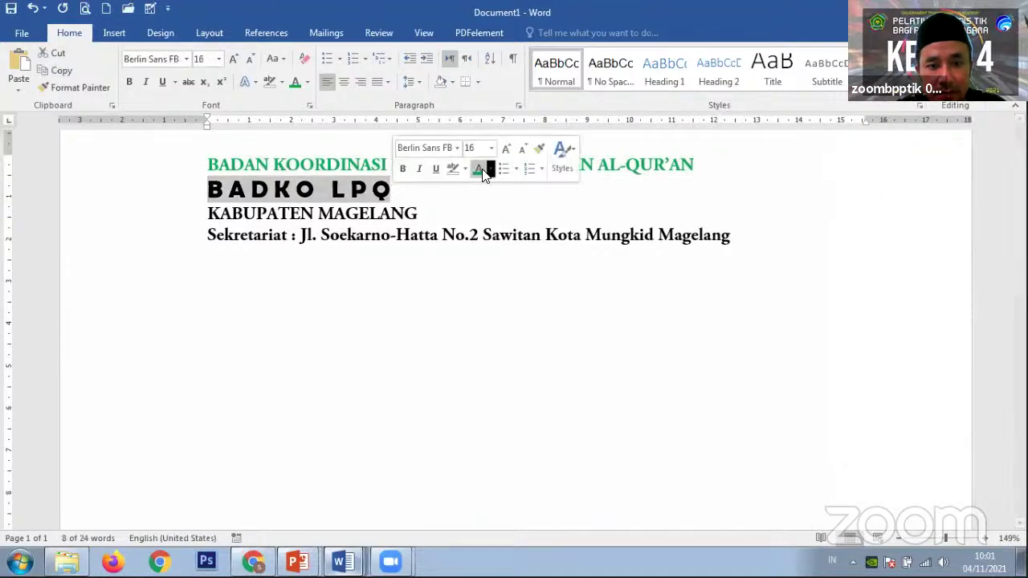
{"action": "left_click", "coordinate": [474, 209]}
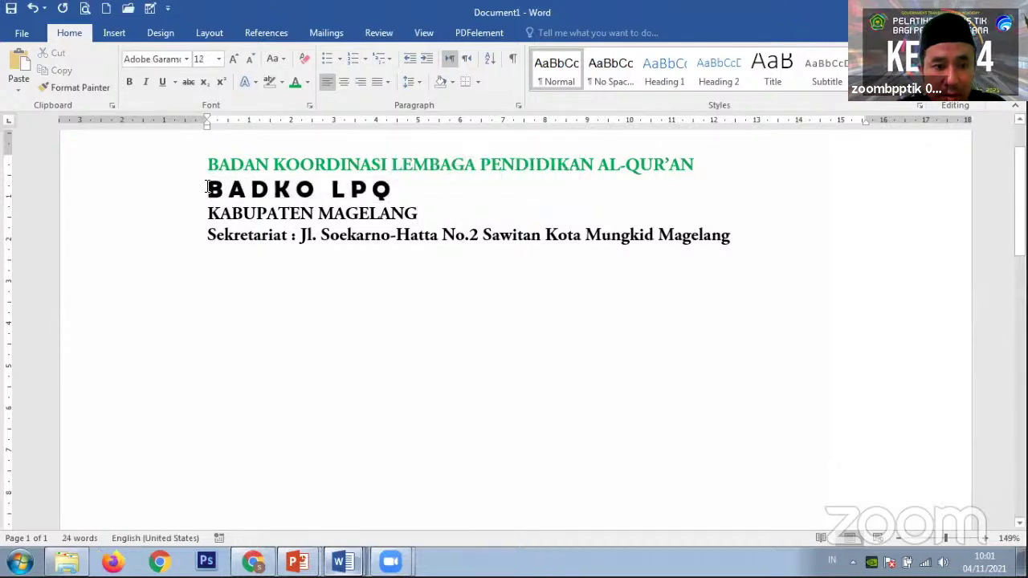
{"action": "left_click_drag", "start_coordinate": [207, 189], "coordinate": [390, 192]}
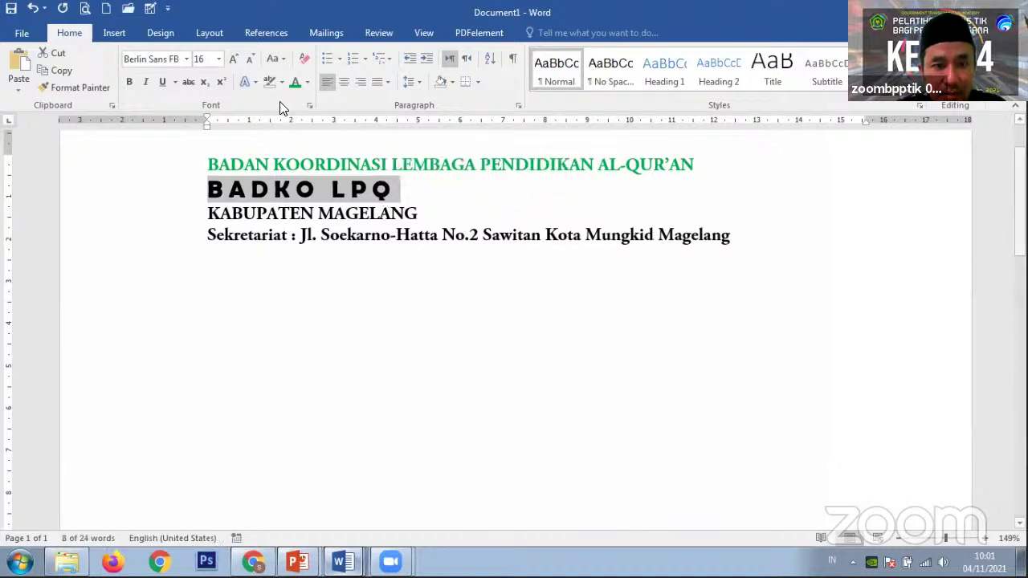
{"action": "left_click", "coordinate": [308, 81]}
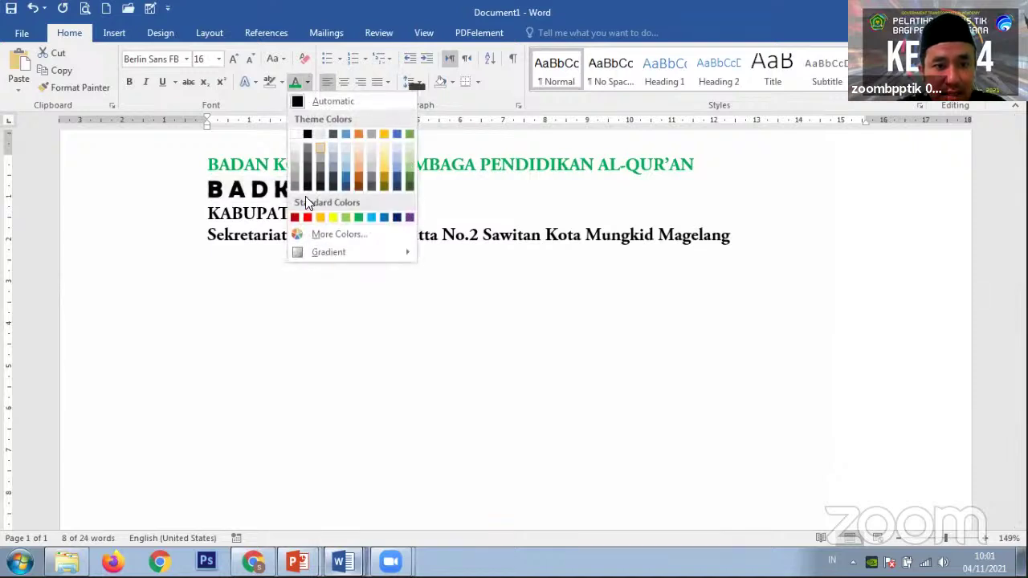
{"action": "key", "text": "Escape"}
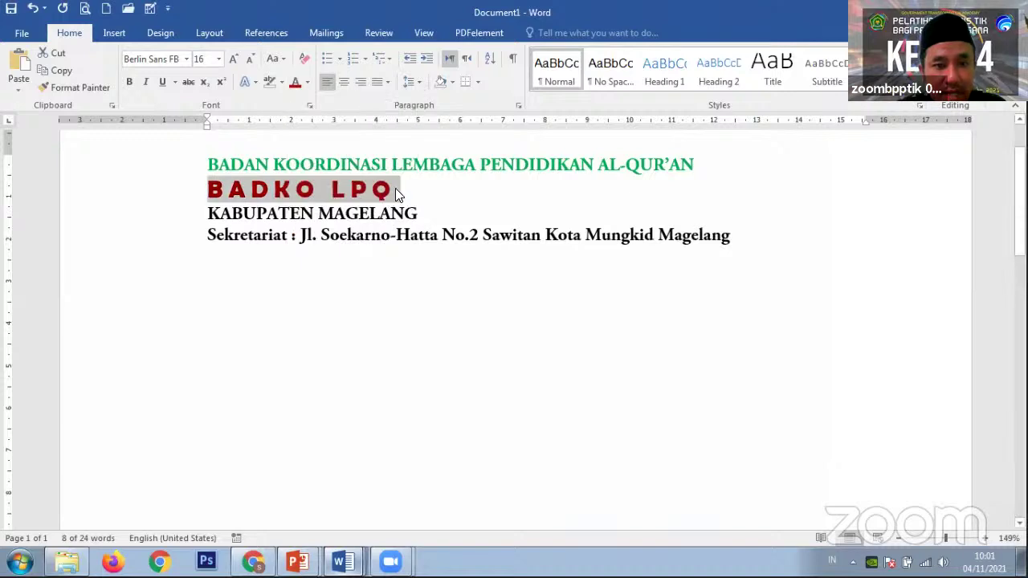
{"action": "left_click", "coordinate": [394, 189]}
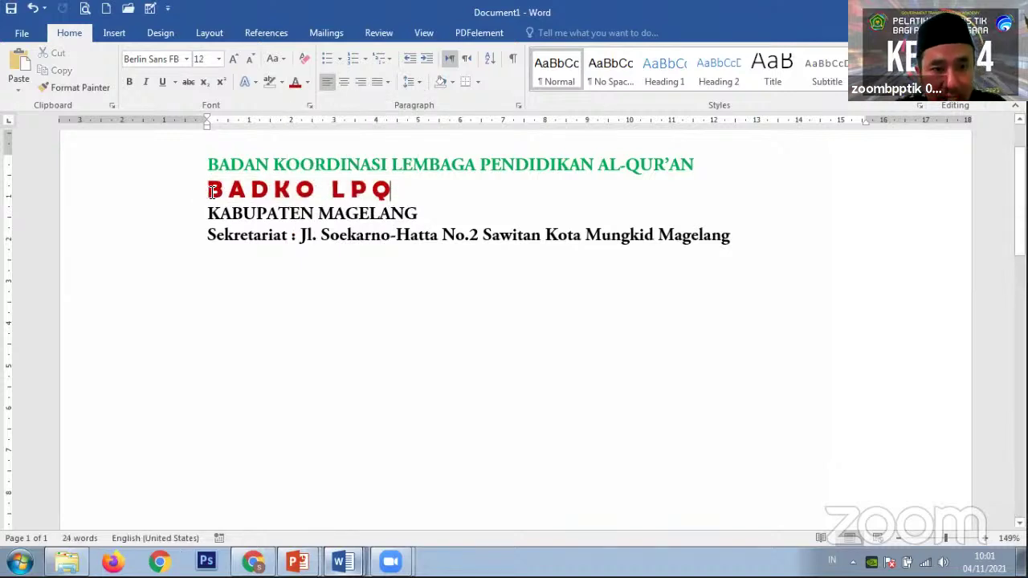
Set the text colour of the KABUPATEN MAGELANG line to the standard green
{"action": "left_click_drag", "start_coordinate": [208, 214], "coordinate": [418, 213]}
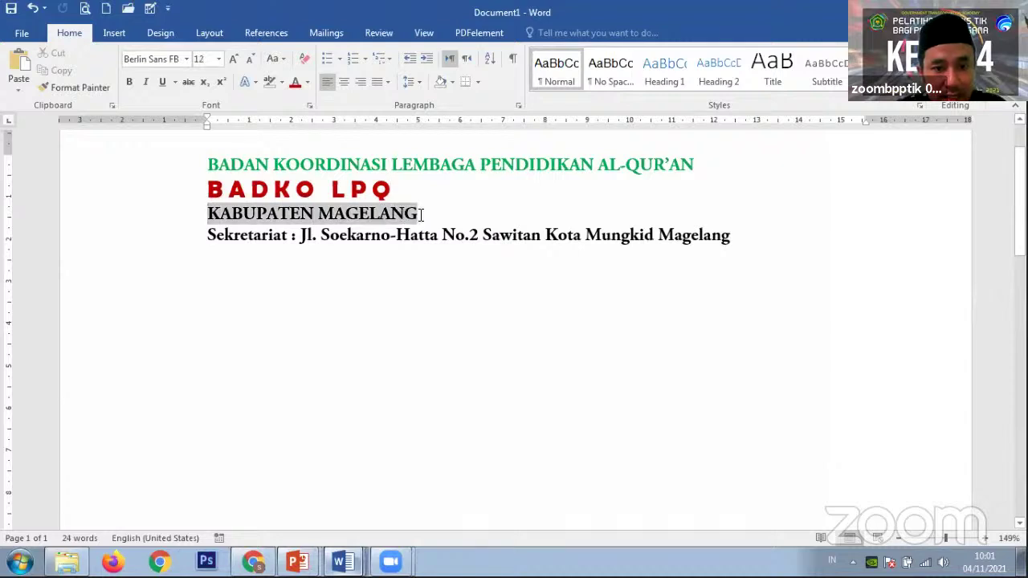
{"action": "left_click", "coordinate": [307, 83]}
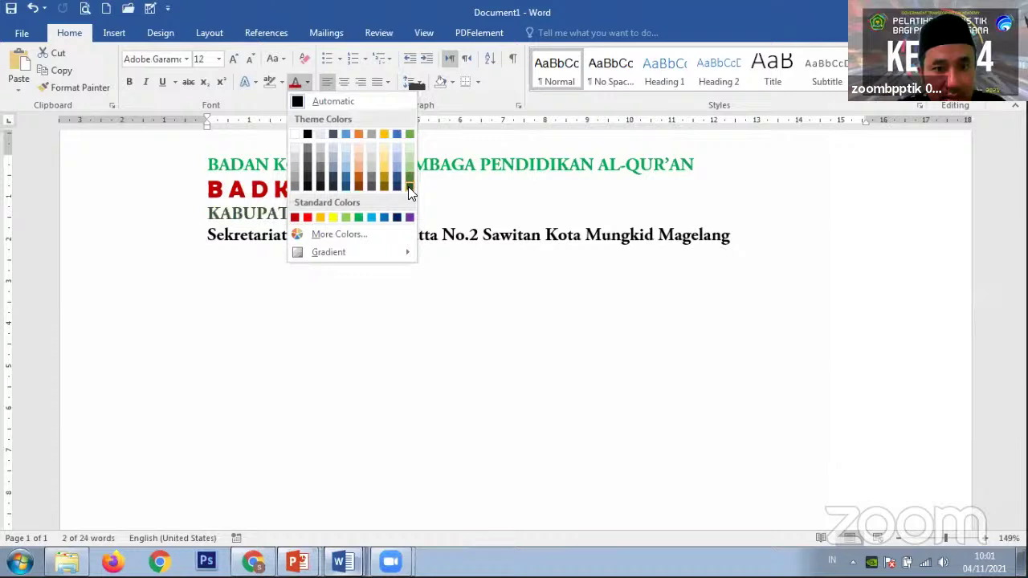
{"action": "left_click", "coordinate": [358, 217]}
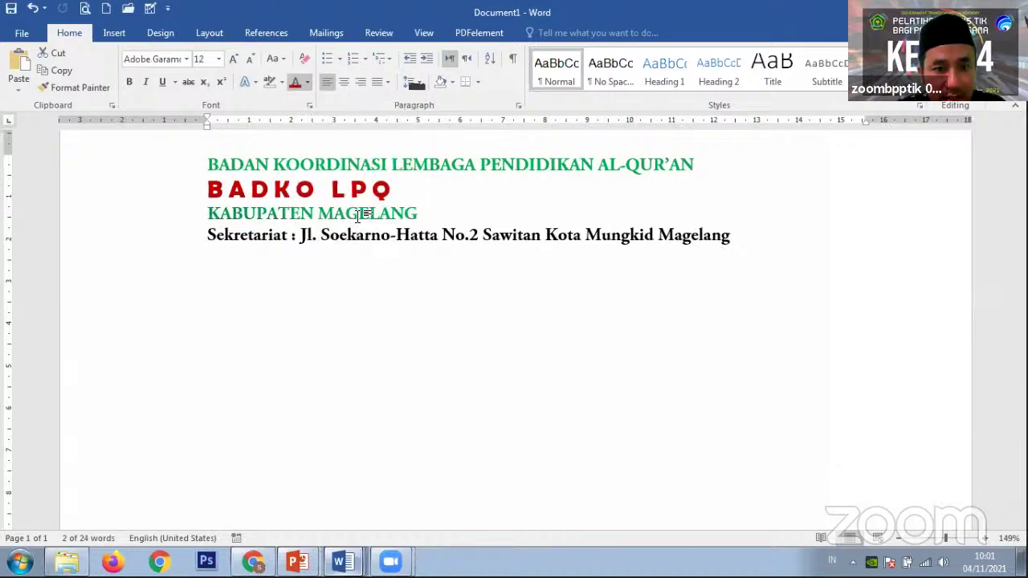
{"action": "left_click", "coordinate": [450, 209]}
Highlight the Sekretariat address line in yellow
{"action": "left_click_drag", "start_coordinate": [207, 235], "coordinate": [720, 244]}
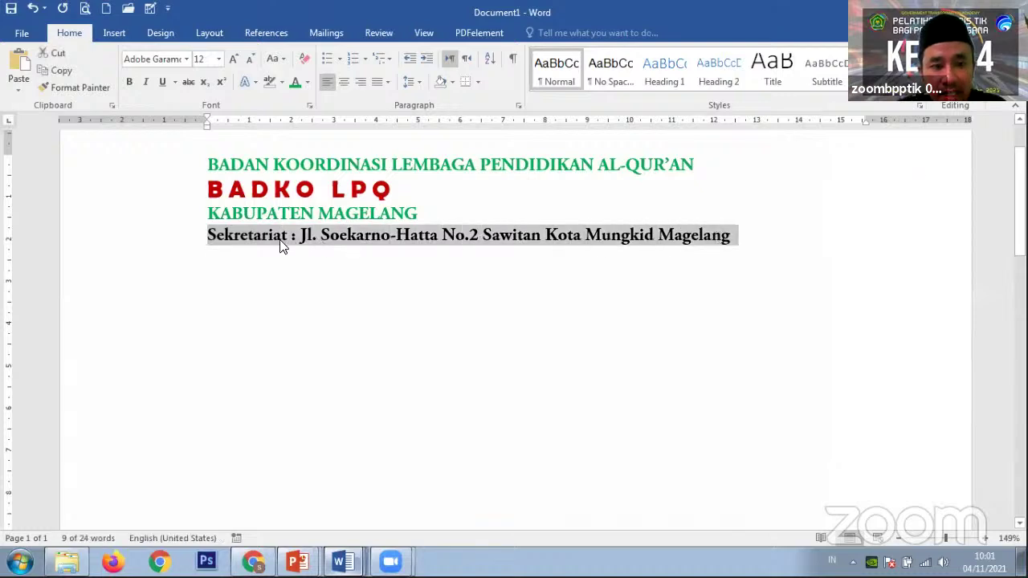
{"action": "left_click", "coordinate": [281, 90]}
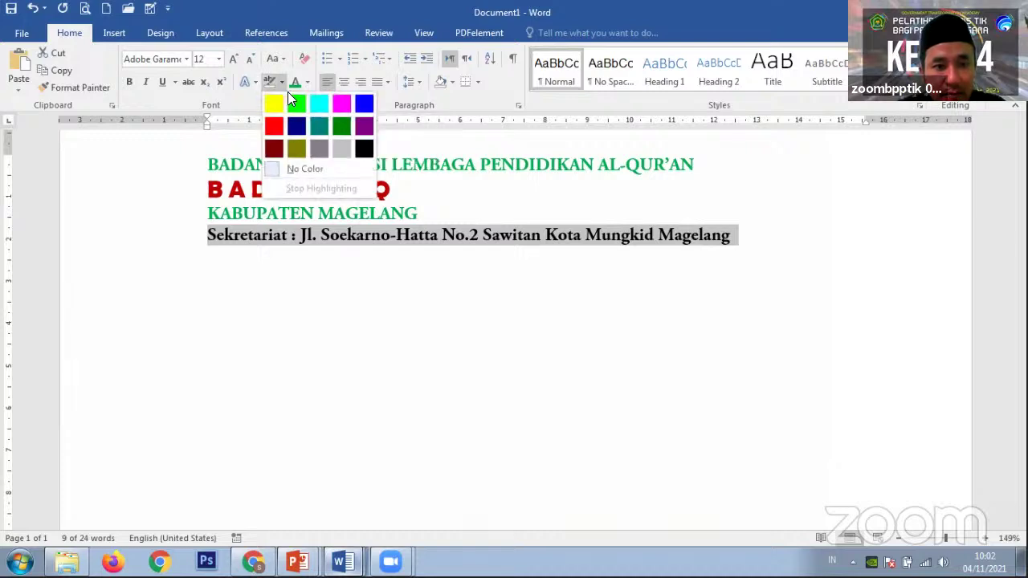
{"action": "left_click", "coordinate": [275, 102]}
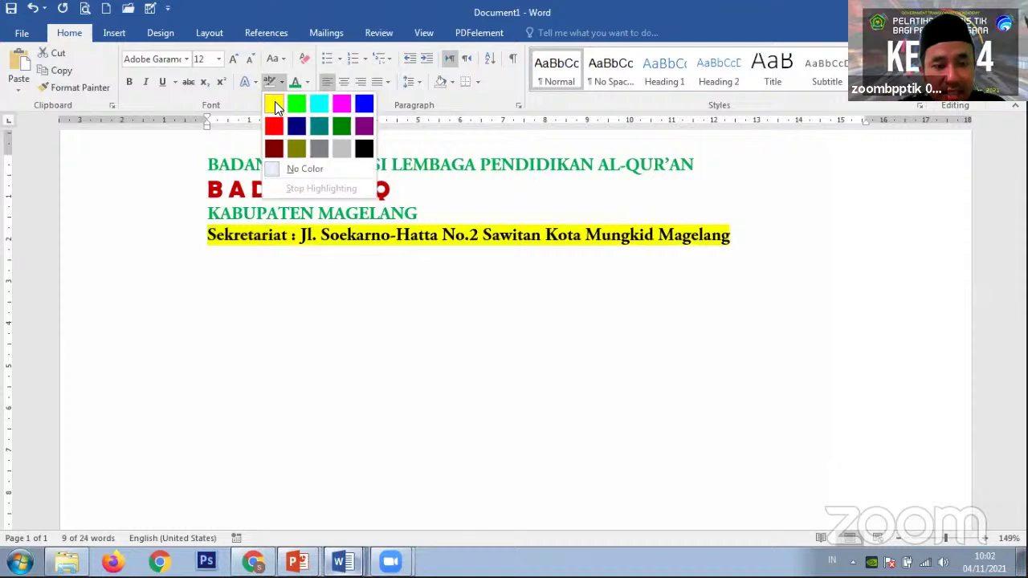
{"action": "left_click", "coordinate": [275, 101]}
{"action": "left_click", "coordinate": [349, 270]}
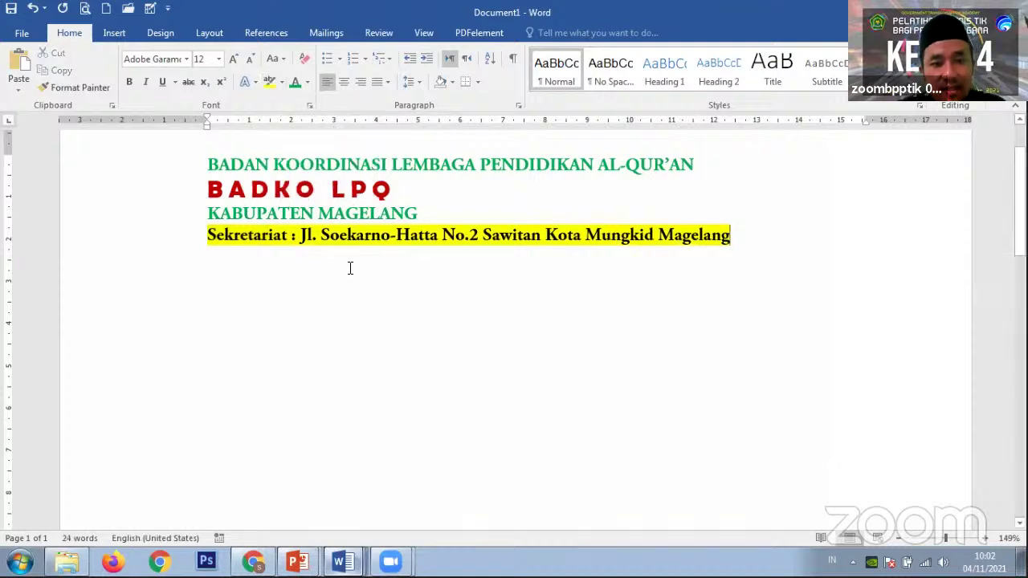
Remove the spaces between the letters of the second letterhead line so that it reads "BADKO LPQ"
{"action": "left_click", "coordinate": [403, 190]}
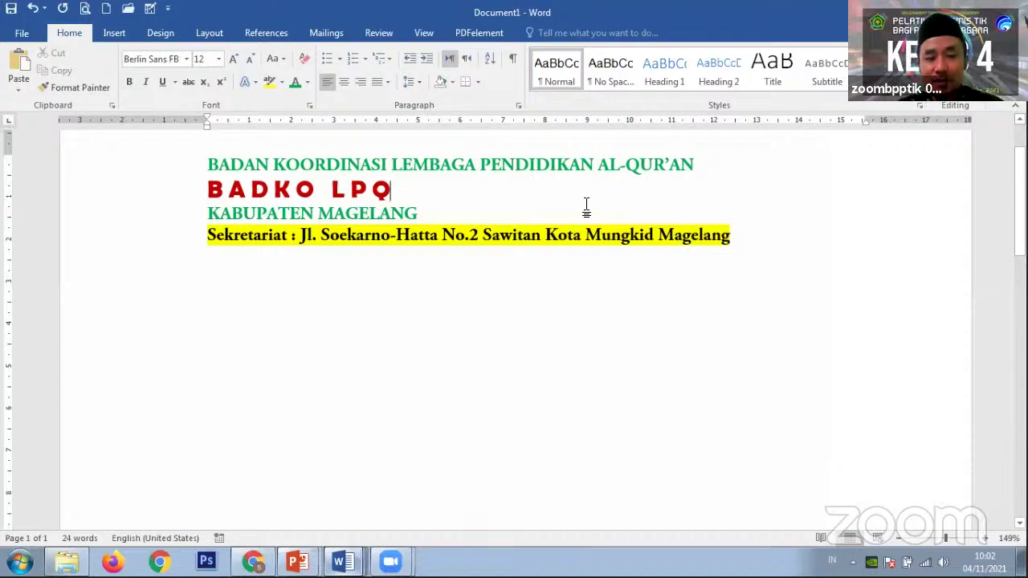
{"action": "left_click", "coordinate": [729, 168]}
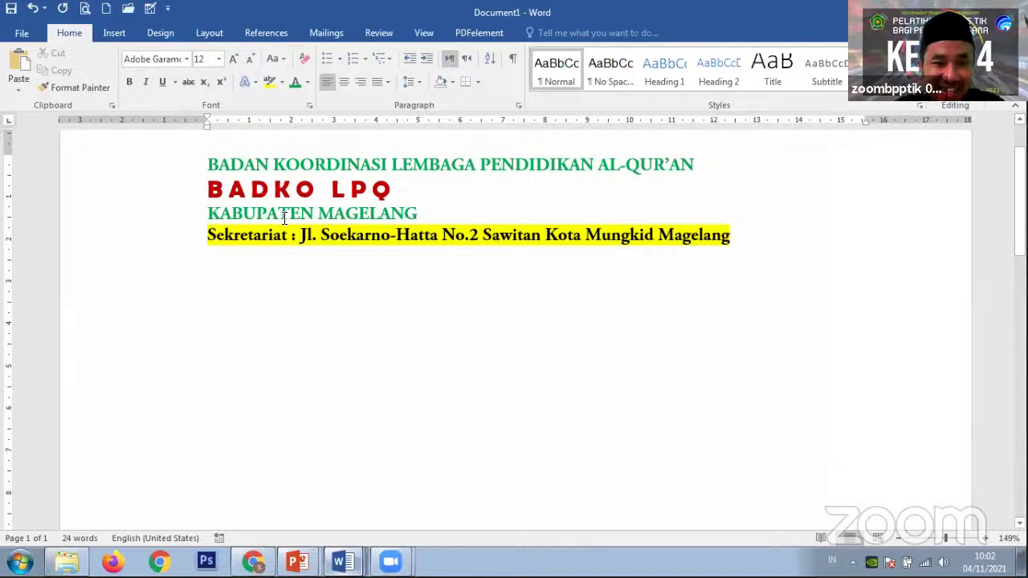
{"action": "left_click", "coordinate": [235, 188]}
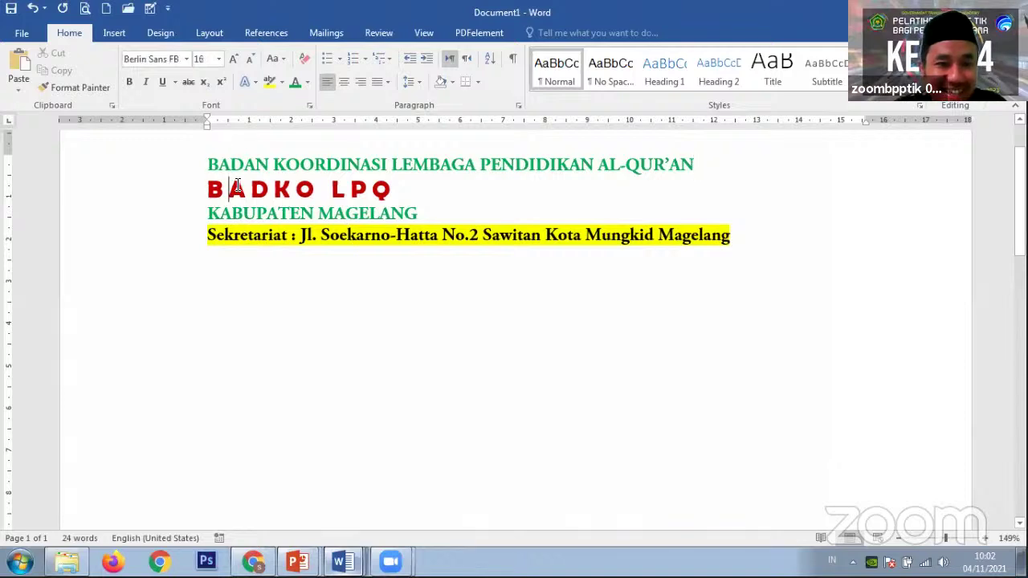
{"action": "key", "text": "Delete"}
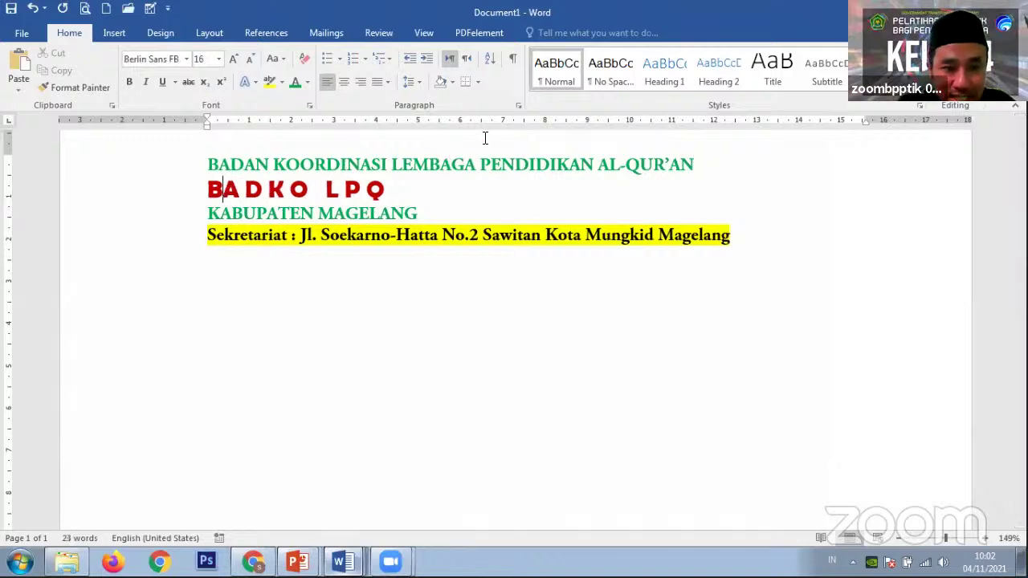
{"action": "key", "text": "Delete"}
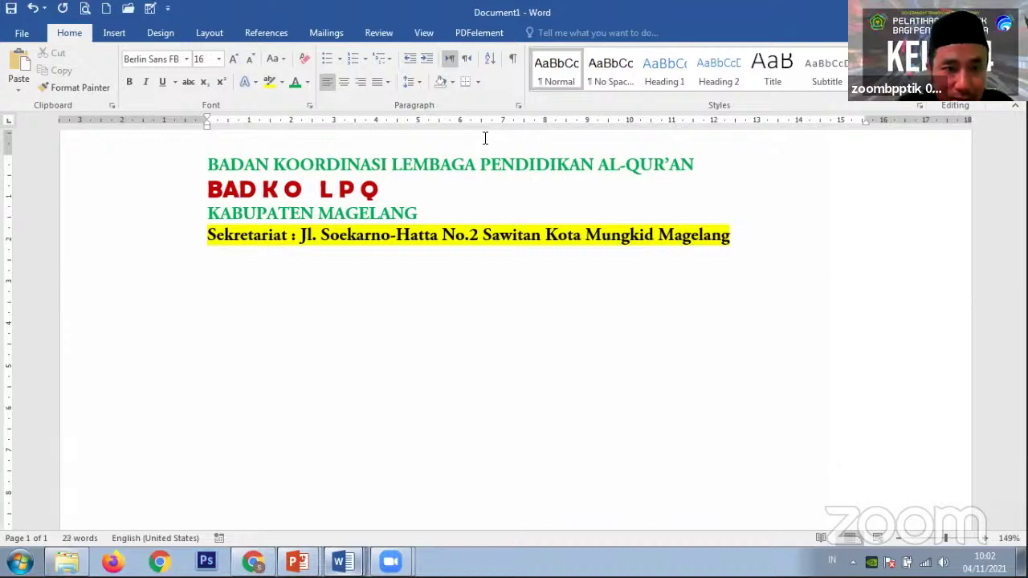
{"action": "key", "text": "Delete"}
{"action": "key", "text": "Right"}
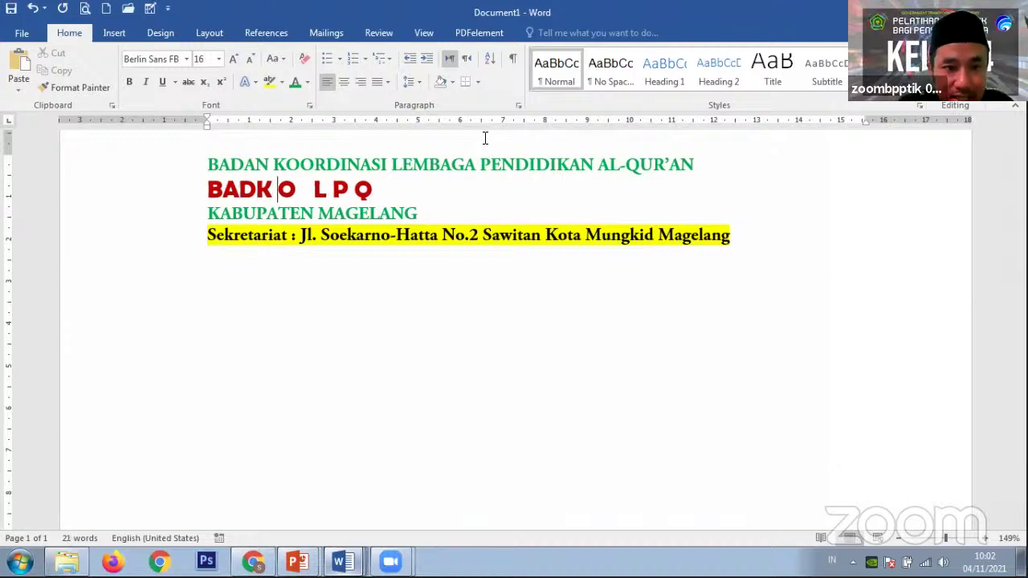
{"action": "key", "text": "Delete"}
{"action": "key", "text": "Right"}
{"action": "key", "text": "Right"}
{"action": "key", "text": "Right"}
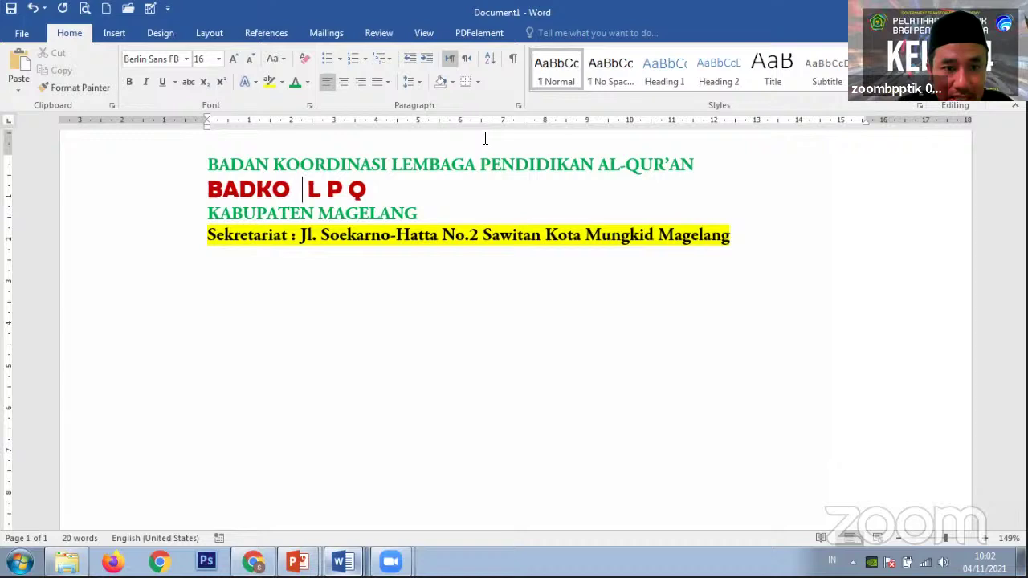
{"action": "key", "text": "Right"}
{"action": "key", "text": "Delete"}
{"action": "key", "text": "Right"}
{"action": "key", "text": "BackSpace"}
{"action": "key", "text": "BackSpace"}
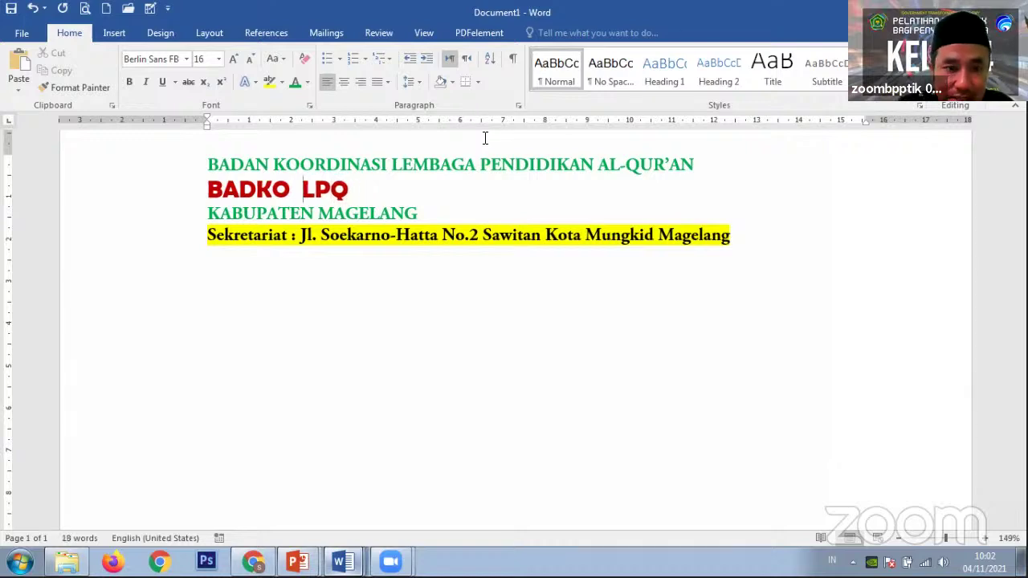
{"action": "key", "text": "BackSpace"}
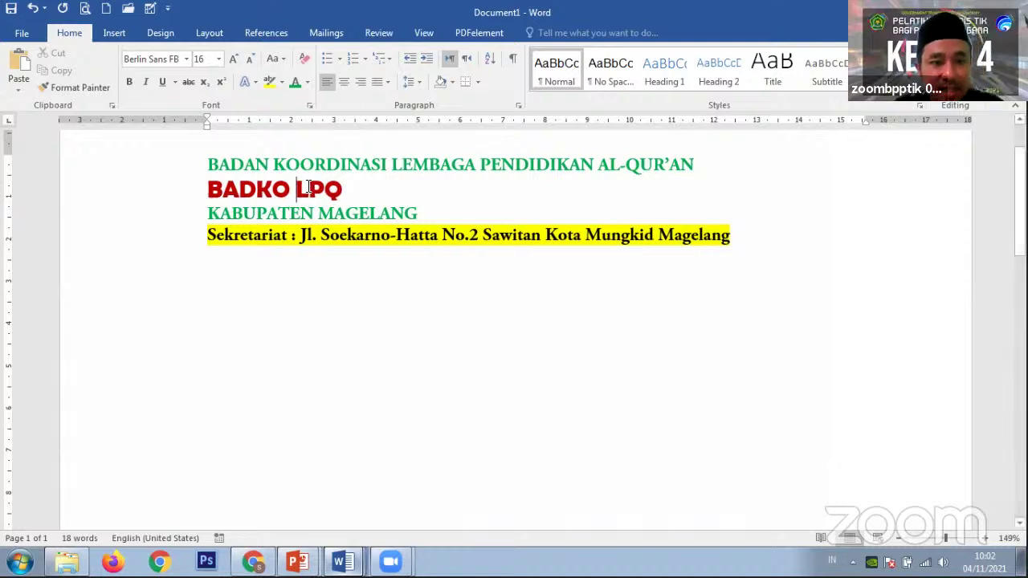
Insert a single space between each letter of the BADKO LPQ line so that it reads "B A D K O L P Q"
{"action": "left_click", "coordinate": [282, 191]}
{"action": "left_click", "coordinate": [224, 189]}
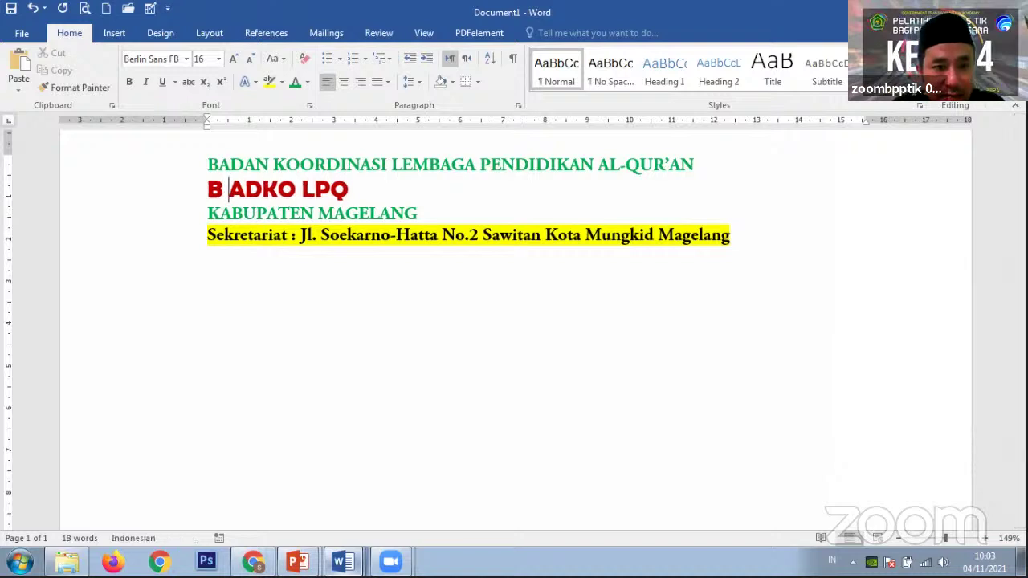
{"action": "key", "text": "Right"}
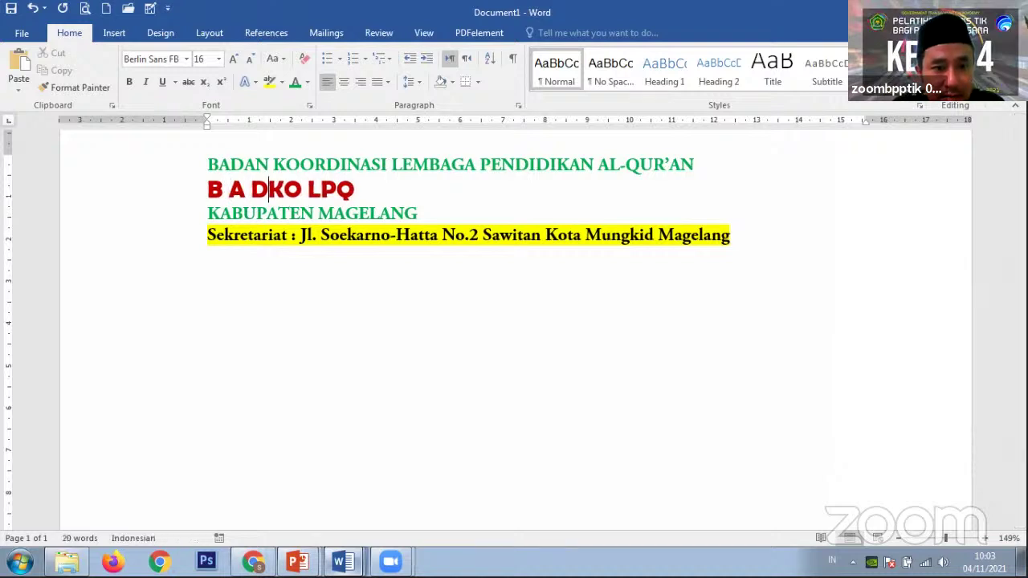
{"action": "key", "text": "Right"}
{"action": "key", "text": "Right"}
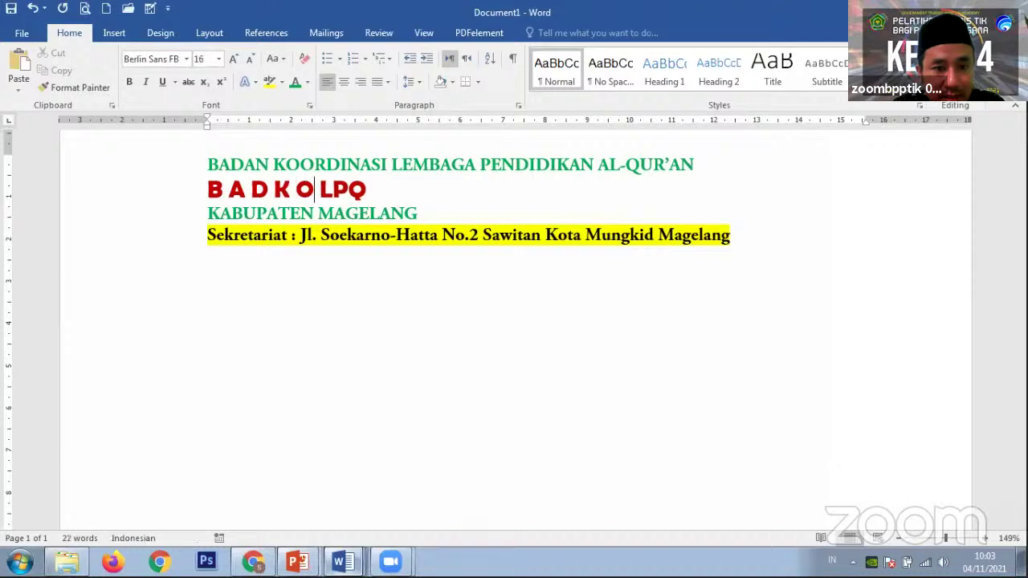
{"action": "key", "text": "Right"}
{"action": "key", "text": "Right"}
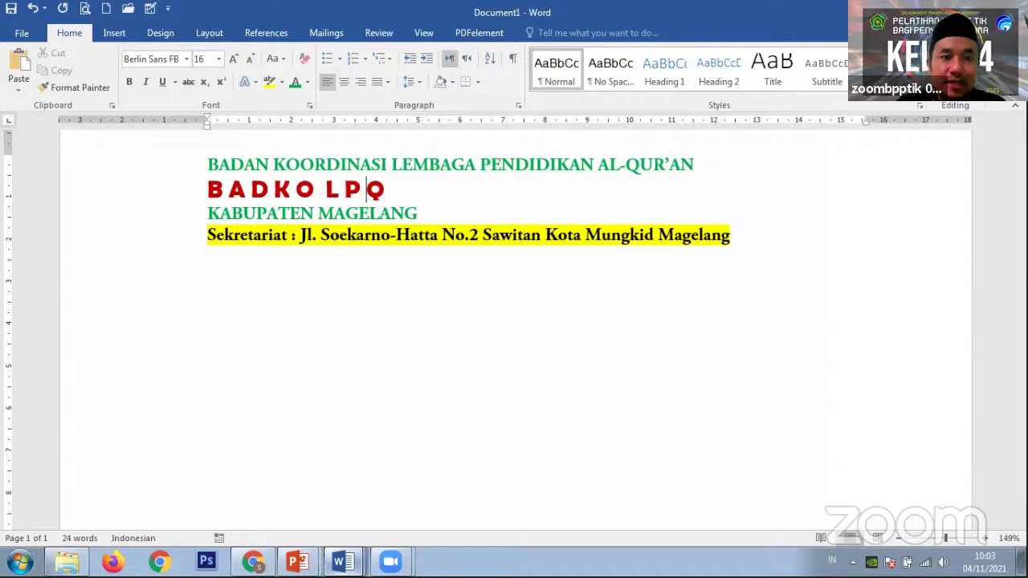
Select the letterhead text from the first line through the word Sekretariat
{"action": "left_click", "coordinate": [343, 278]}
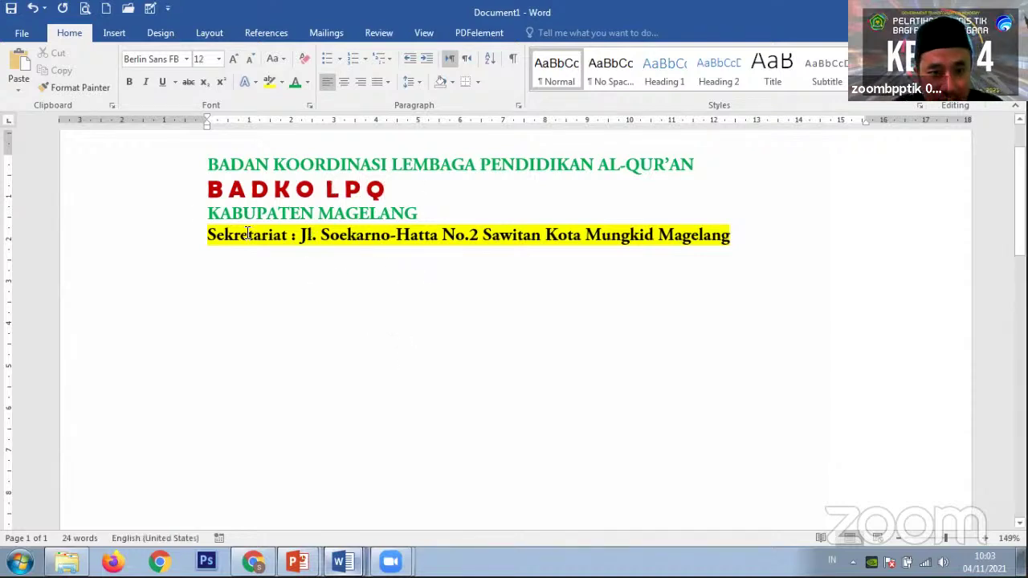
{"action": "scroll", "coordinate": [466, 280], "scroll_direction": "up", "scroll_amount": 1}
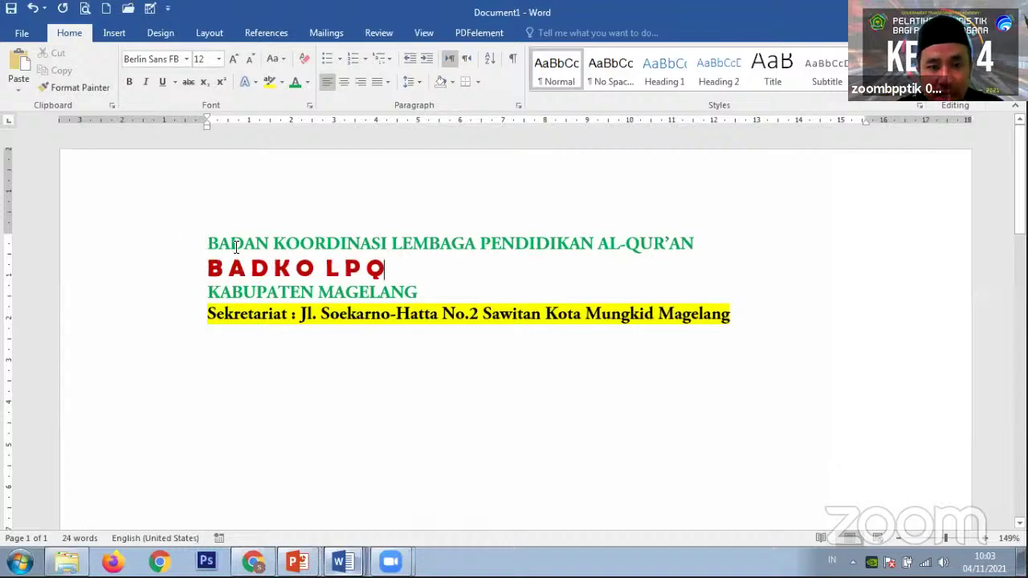
{"action": "left_click_drag", "start_coordinate": [211, 243], "coordinate": [225, 315]}
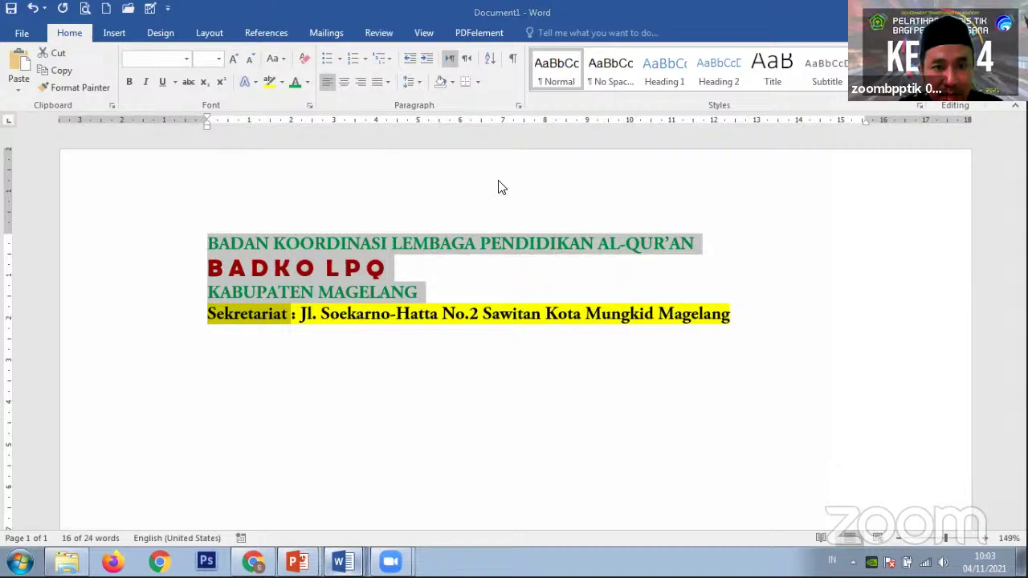
{"action": "left_click", "coordinate": [356, 267]}
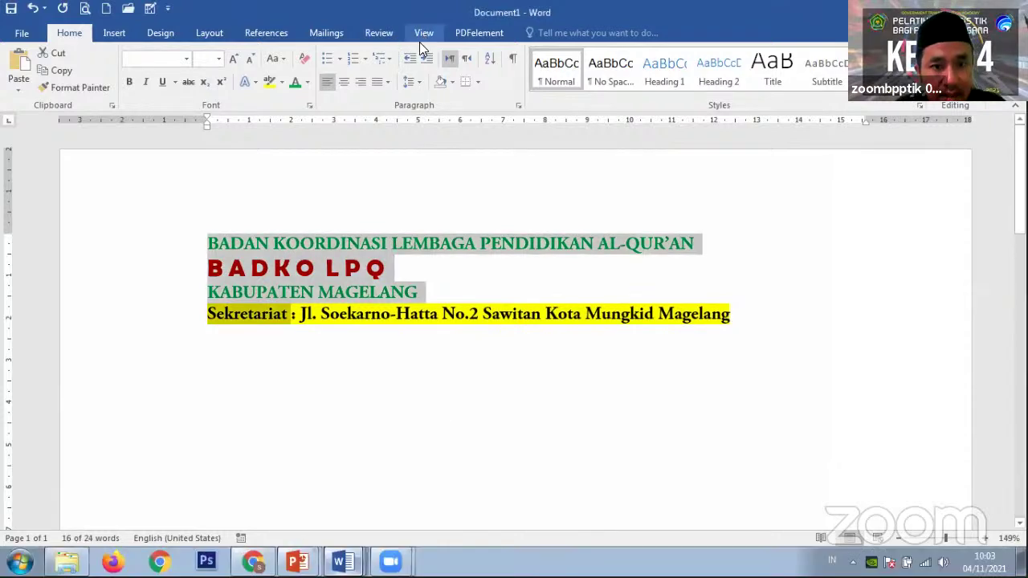
Hide the ruler and show it again, twice, ending with the Home commands displayed
{"action": "left_click", "coordinate": [421, 34]}
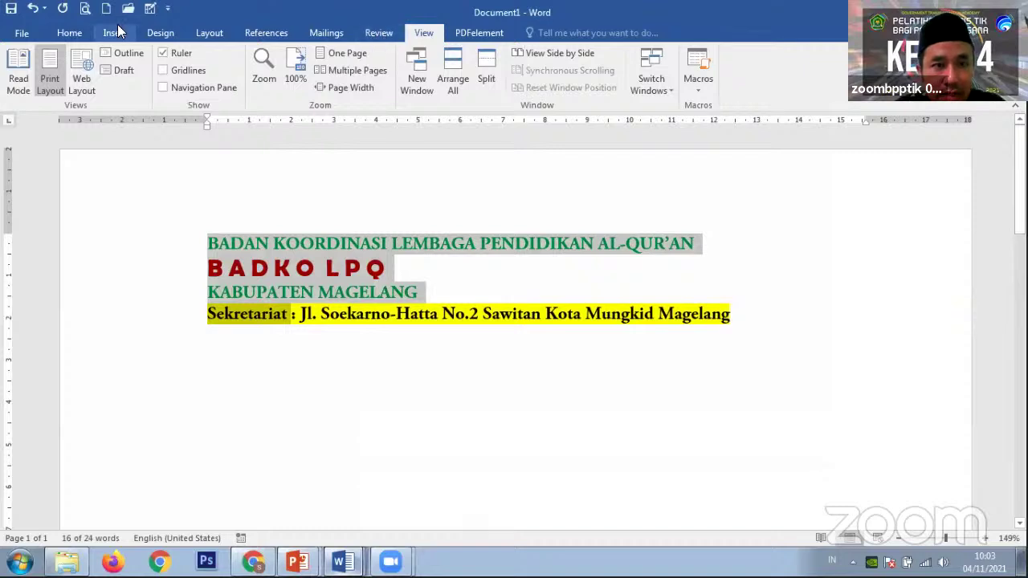
{"action": "left_click", "coordinate": [74, 32]}
{"action": "left_click", "coordinate": [428, 32]}
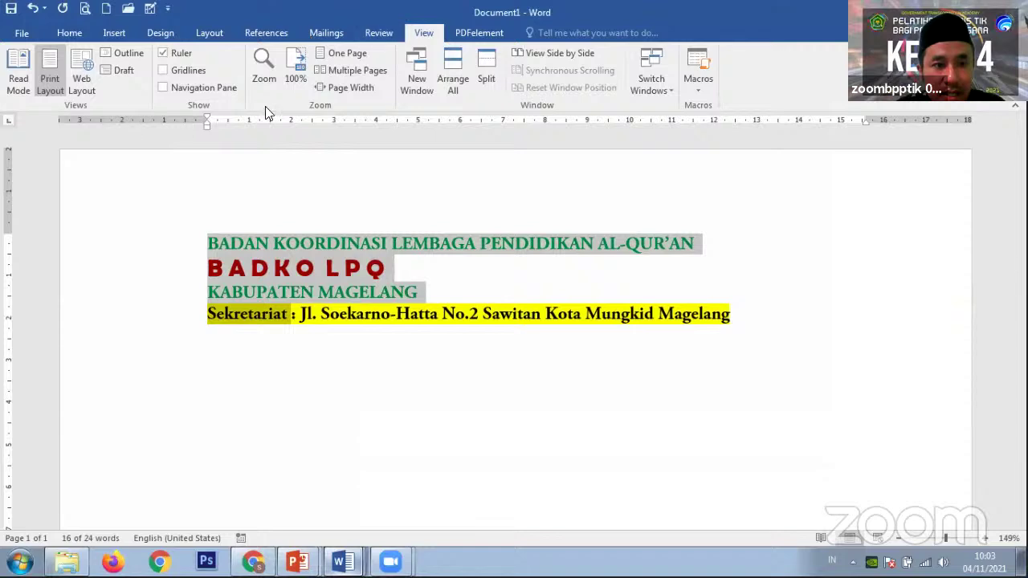
{"action": "left_click", "coordinate": [162, 53]}
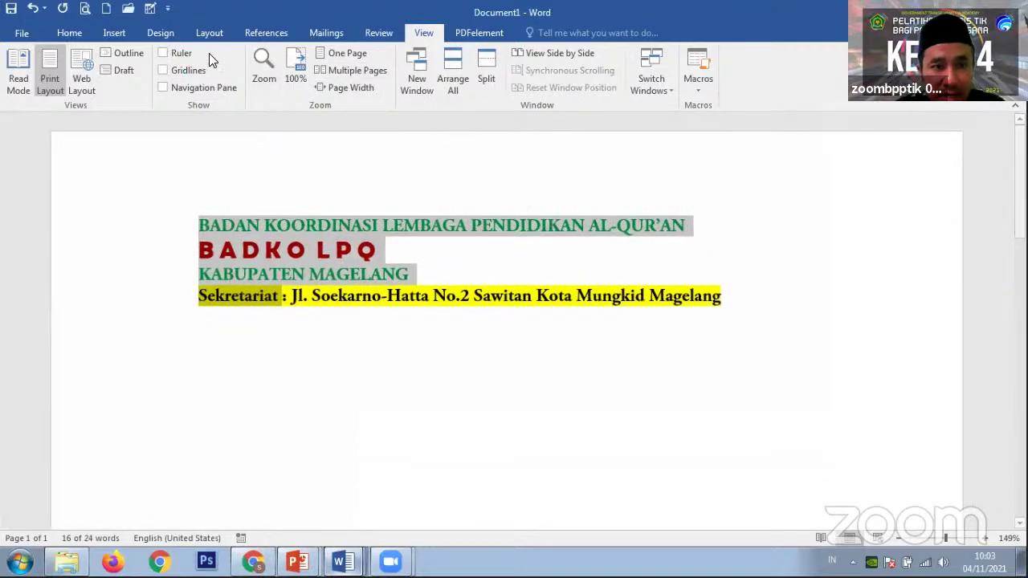
{"action": "left_click", "coordinate": [163, 53]}
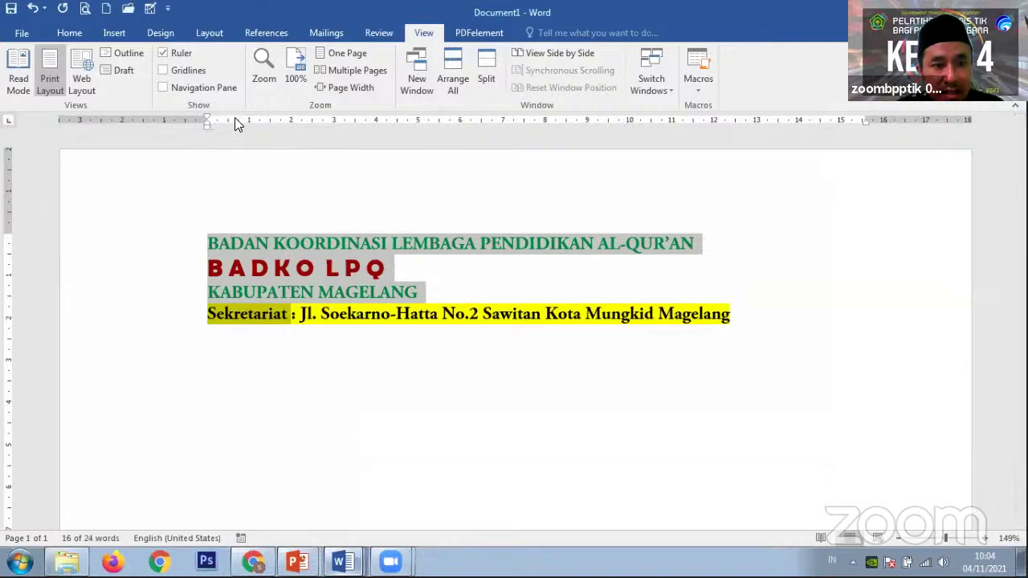
{"action": "left_click", "coordinate": [67, 33]}
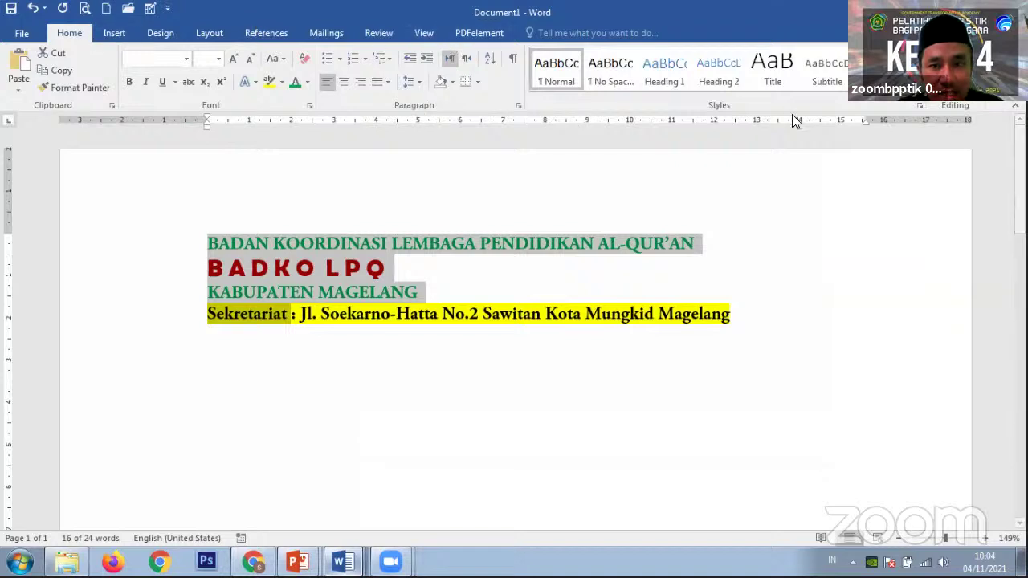
{"action": "left_click", "coordinate": [424, 32]}
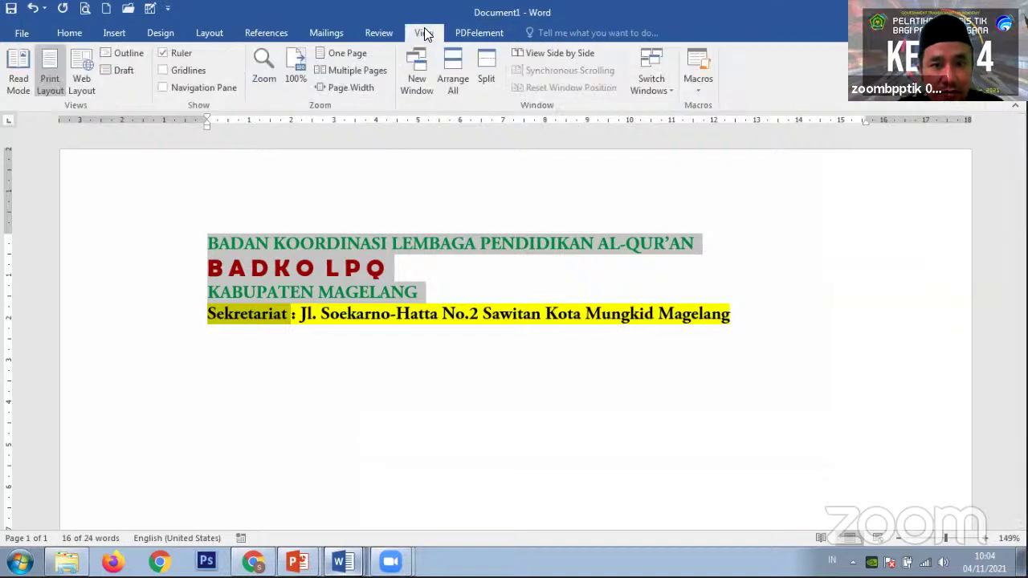
{"action": "left_click", "coordinate": [162, 55]}
{"action": "left_click", "coordinate": [162, 54]}
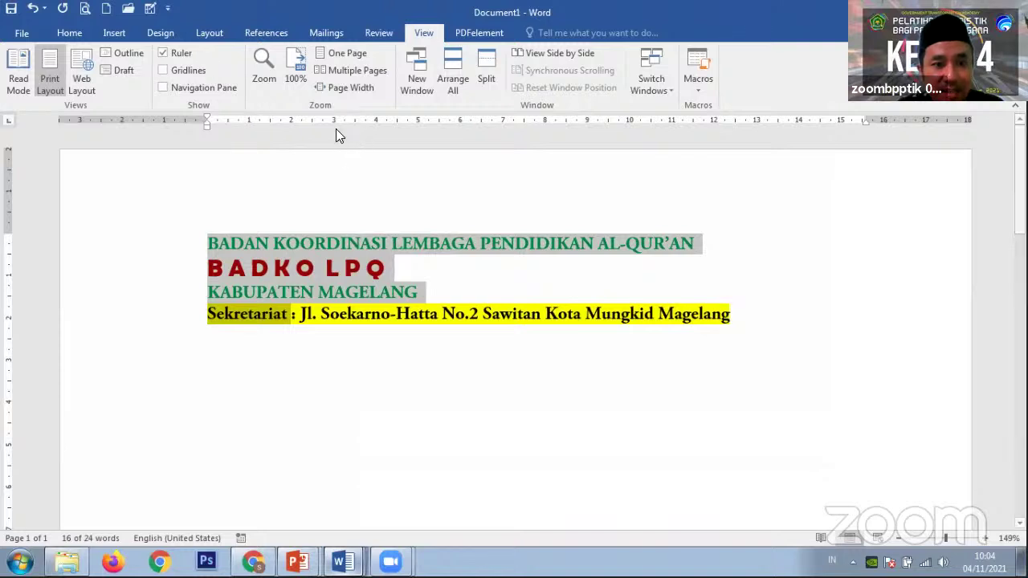
{"action": "left_click", "coordinate": [71, 33]}
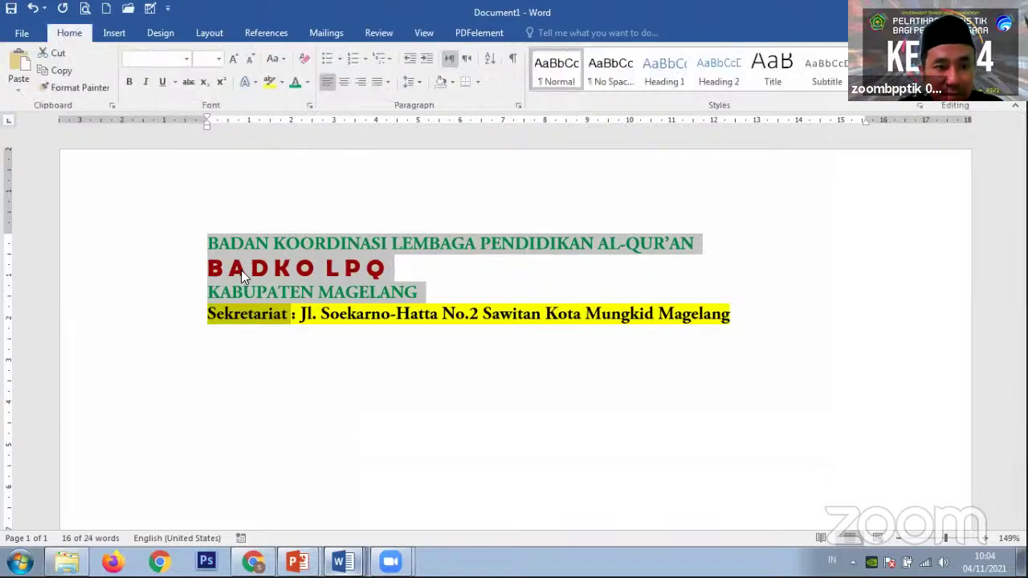
Reselect all four letterhead lines through the word Sekretariat and circle the ruler's left-side indent markers with a red freehand annotation
{"action": "left_click", "coordinate": [256, 242]}
{"action": "left_click_drag", "start_coordinate": [208, 244], "coordinate": [288, 315]}
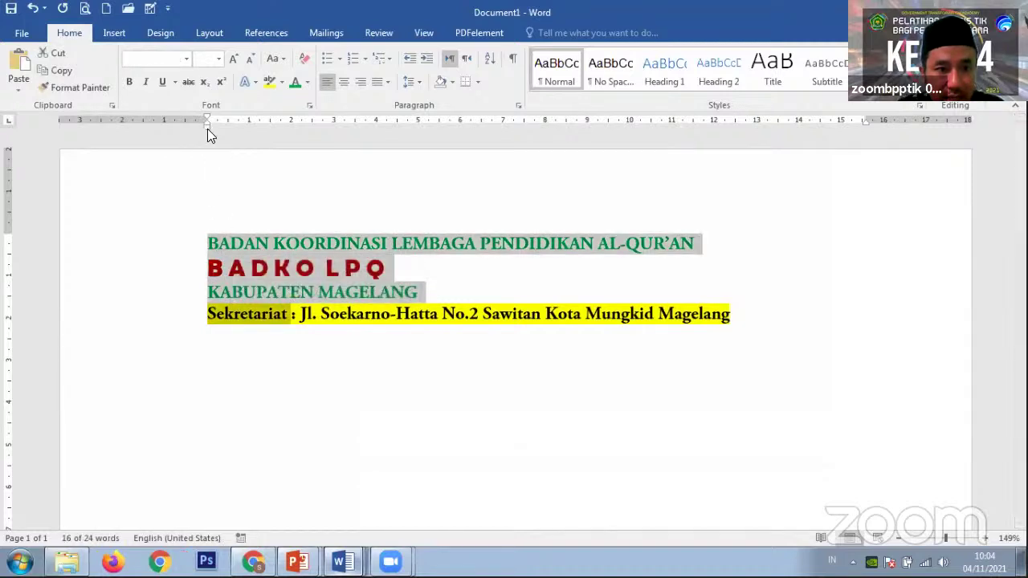
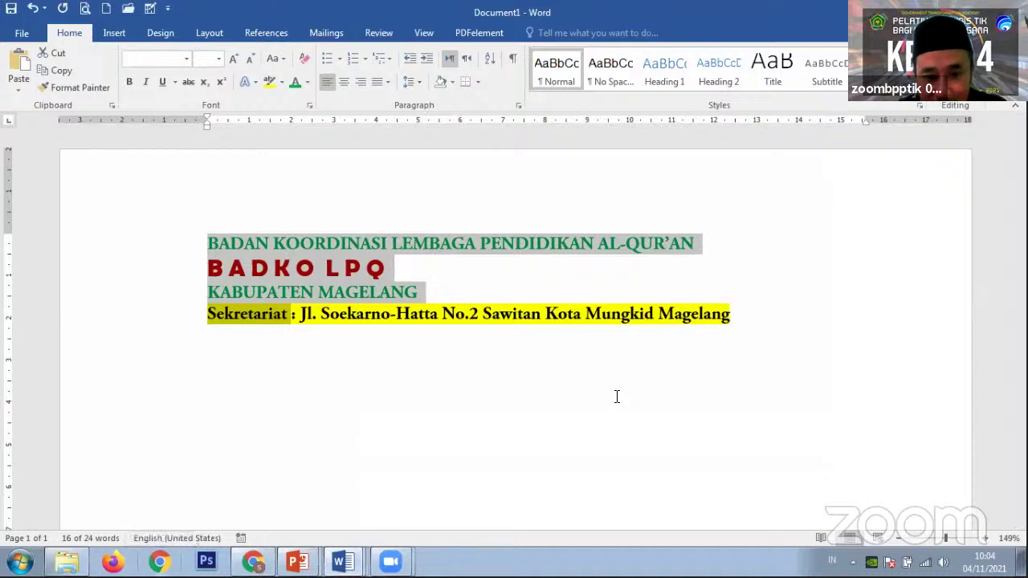
{"action": "left_click", "coordinate": [617, 395]}
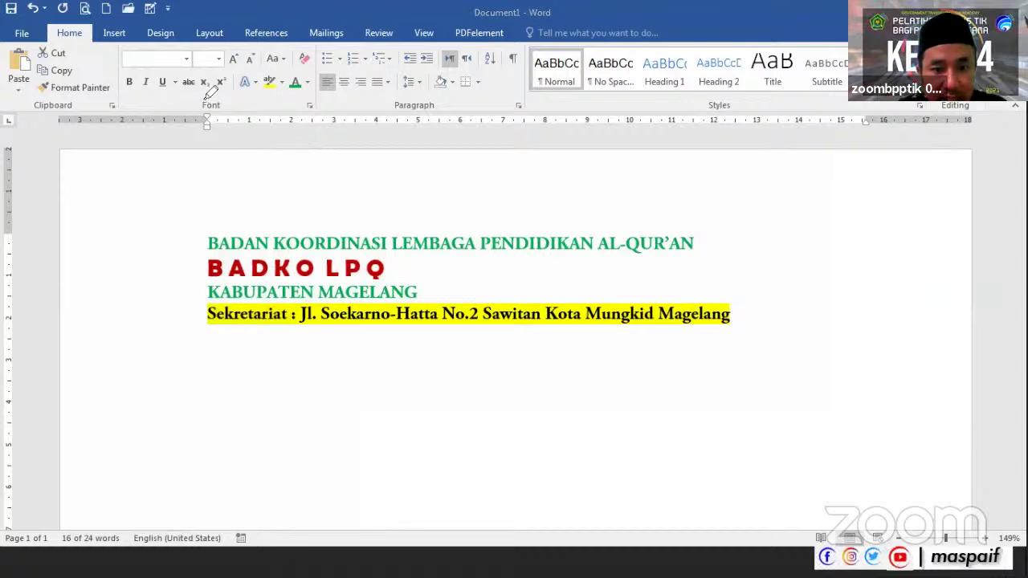
{"action": "mouse_move", "coordinate": [211, 91]}
{"action": "left_mouse_down"}
{"action": "mouse_move", "coordinate": [193, 103]}
{"action": "mouse_move", "coordinate": [180, 154]}
{"action": "mouse_move", "coordinate": [269, 100]}
{"action": "mouse_move", "coordinate": [211, 81]}
{"action": "left_mouse_up"}
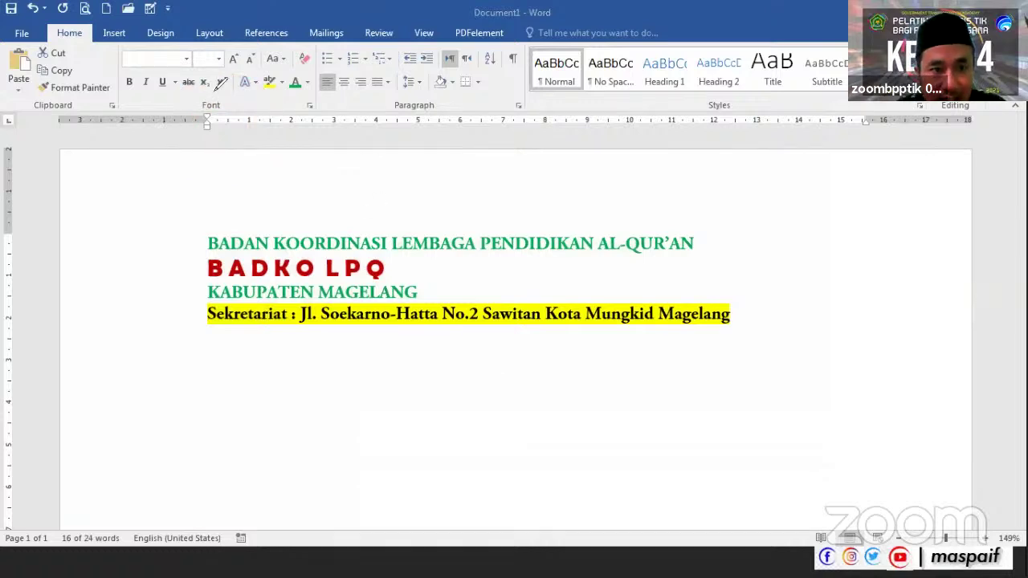
{"action": "mouse_move", "coordinate": [212, 98]}
{"action": "left_mouse_down"}
{"action": "mouse_move", "coordinate": [178, 152]}
{"action": "mouse_move", "coordinate": [246, 120]}
{"action": "mouse_move", "coordinate": [235, 90]}
{"action": "mouse_move", "coordinate": [203, 92]}
{"action": "left_mouse_up"}
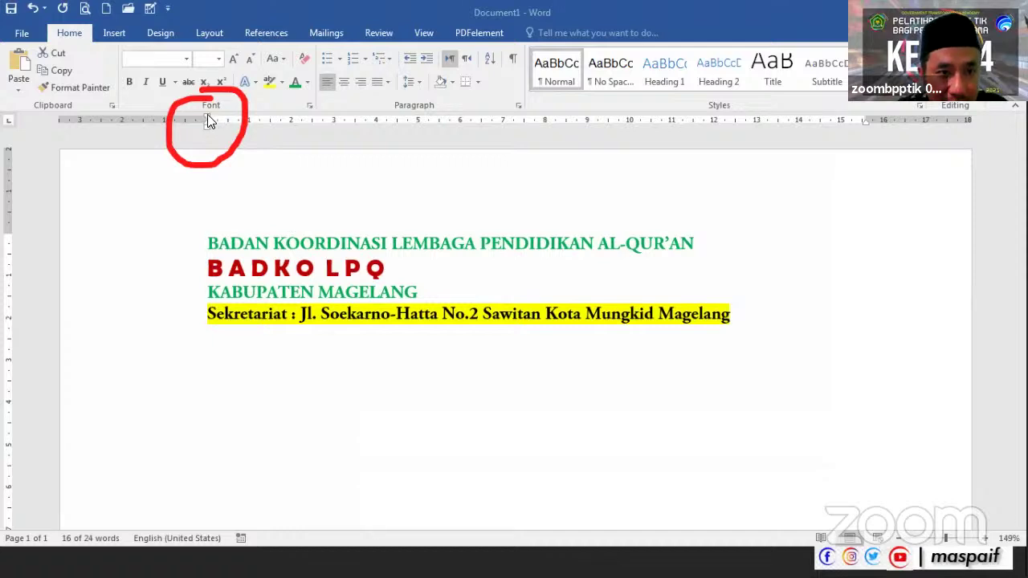
{"action": "left_click", "coordinate": [207, 114]}
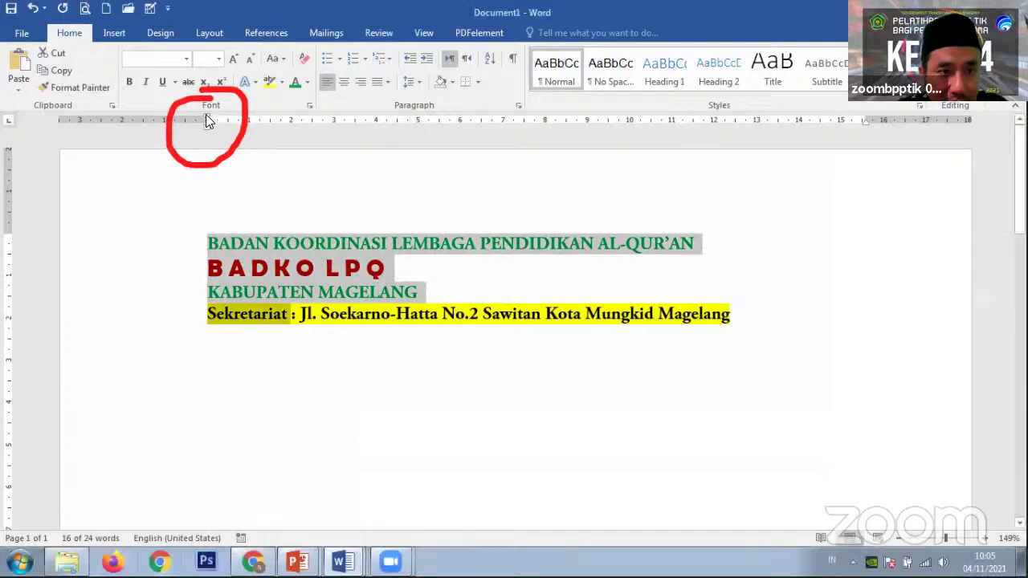
Try a first-line indent of 1 cm and a hanging indent of about 1.5 cm on the selected lines, resetting each to 0
{"action": "left_click_drag", "start_coordinate": [205, 114], "coordinate": [250, 117]}
{"action": "left_click", "coordinate": [217, 114]}
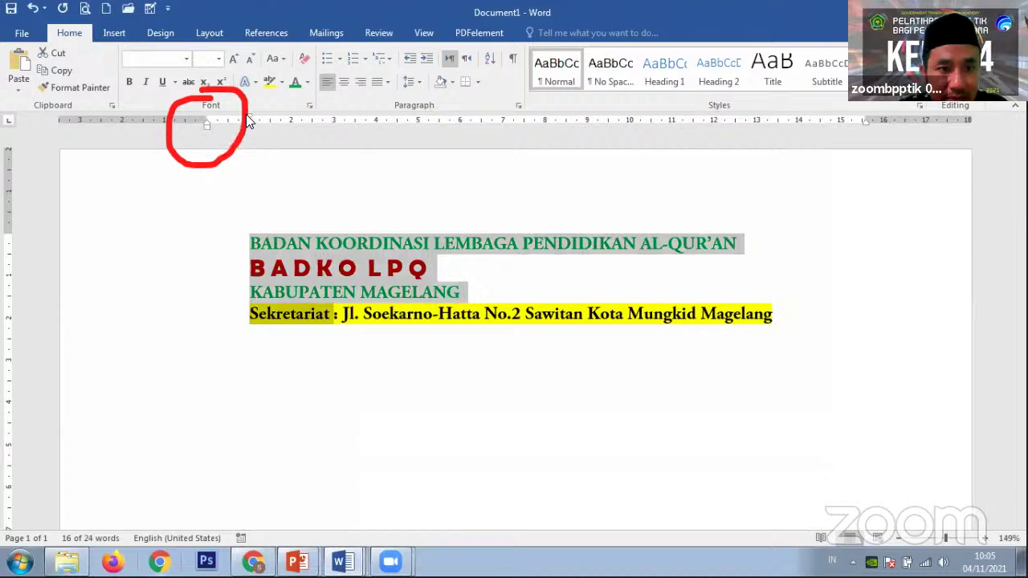
{"action": "left_click_drag", "start_coordinate": [249, 114], "coordinate": [207, 125]}
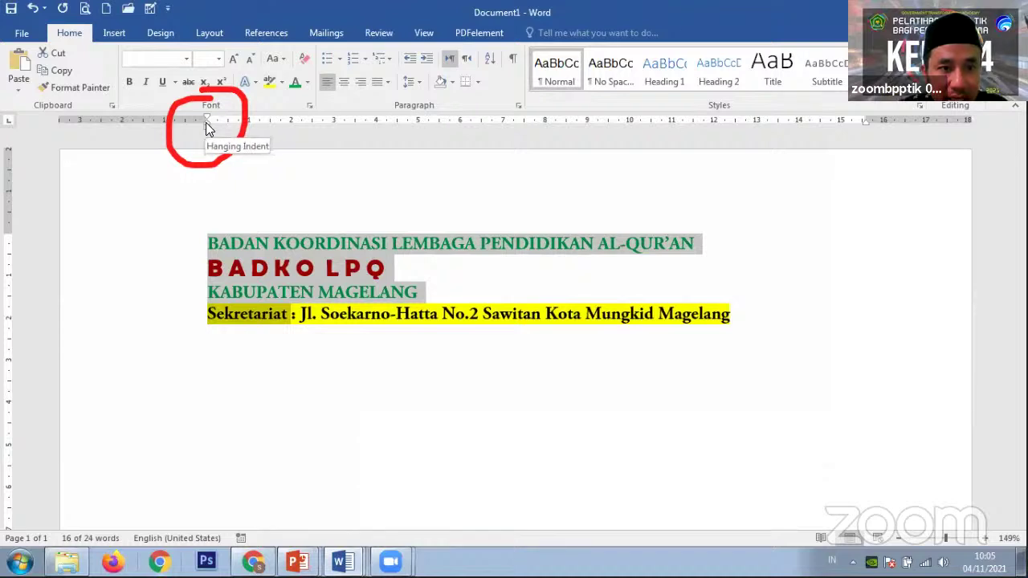
{"action": "mouse_move", "coordinate": [206, 122]}
{"action": "left_mouse_down"}
{"action": "mouse_move", "coordinate": [335, 127]}
{"action": "mouse_move", "coordinate": [258, 125]}
{"action": "mouse_move", "coordinate": [269, 125]}
{"action": "left_mouse_up"}
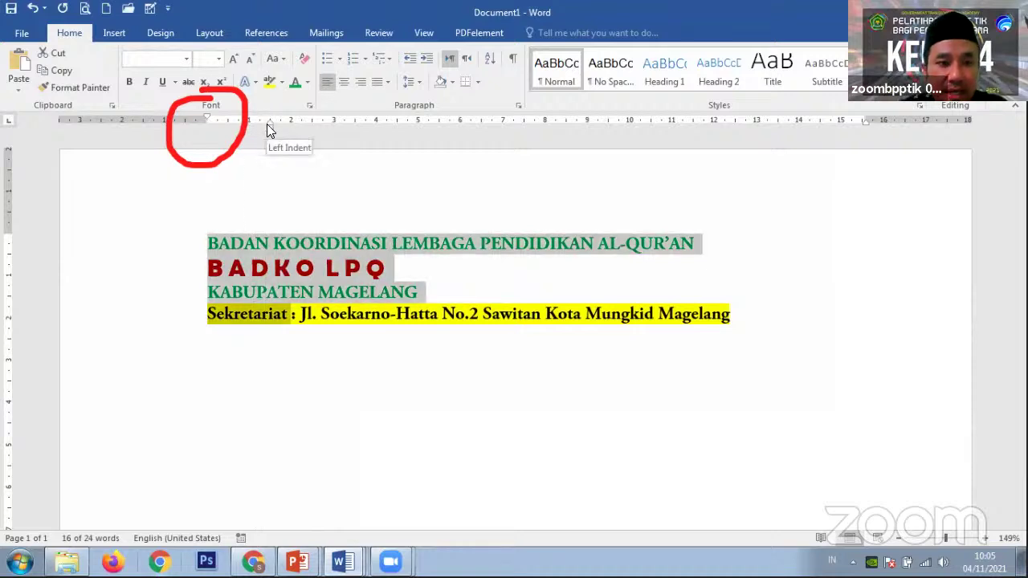
{"action": "mouse_move", "coordinate": [269, 123]}
{"action": "left_mouse_down"}
{"action": "mouse_move", "coordinate": [297, 126]}
{"action": "mouse_move", "coordinate": [206, 127]}
{"action": "left_mouse_up"}
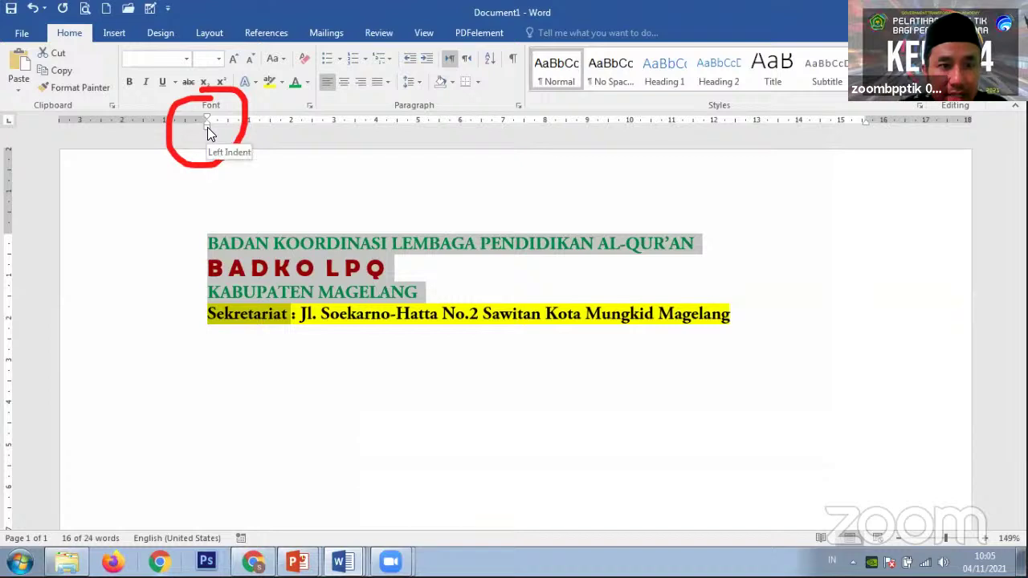
Move the left indent of all the letterhead lines to about 2.25 cm on the ruler
{"action": "mouse_move", "coordinate": [208, 127]}
{"action": "left_mouse_down"}
{"action": "mouse_move", "coordinate": [337, 152]}
{"action": "mouse_move", "coordinate": [230, 140]}
{"action": "mouse_move", "coordinate": [277, 137]}
{"action": "mouse_move", "coordinate": [191, 137]}
{"action": "mouse_move", "coordinate": [220, 140]}
{"action": "mouse_move", "coordinate": [206, 136]}
{"action": "mouse_move", "coordinate": [224, 129]}
{"action": "mouse_move", "coordinate": [247, 138]}
{"action": "mouse_move", "coordinate": [219, 141]}
{"action": "left_mouse_up"}
{"action": "left_click", "coordinate": [250, 239]}
{"action": "left_click_drag", "start_coordinate": [222, 241], "coordinate": [302, 314]}
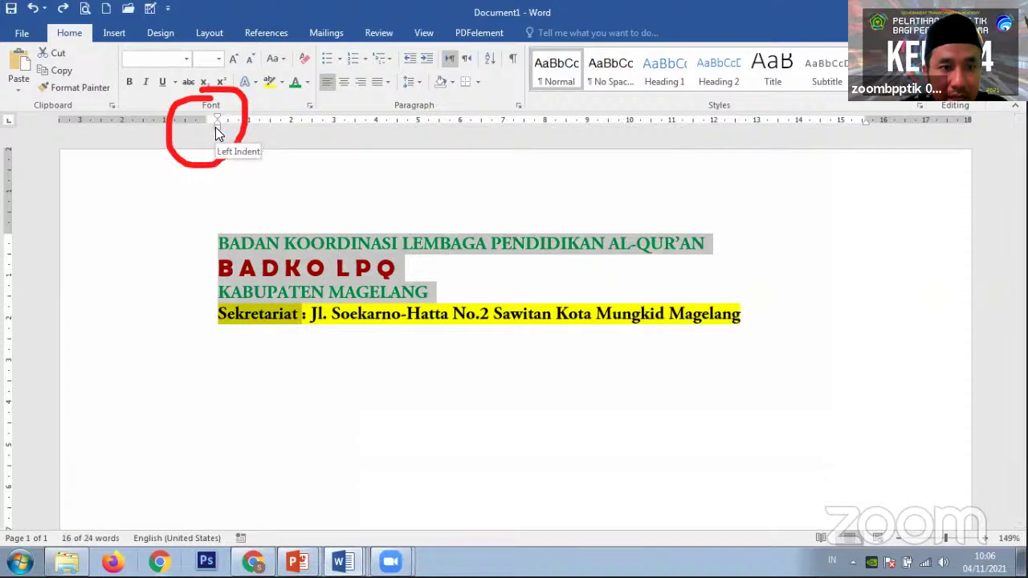
{"action": "left_click_drag", "start_coordinate": [216, 127], "coordinate": [306, 142]}
{"action": "left_click", "coordinate": [374, 275]}
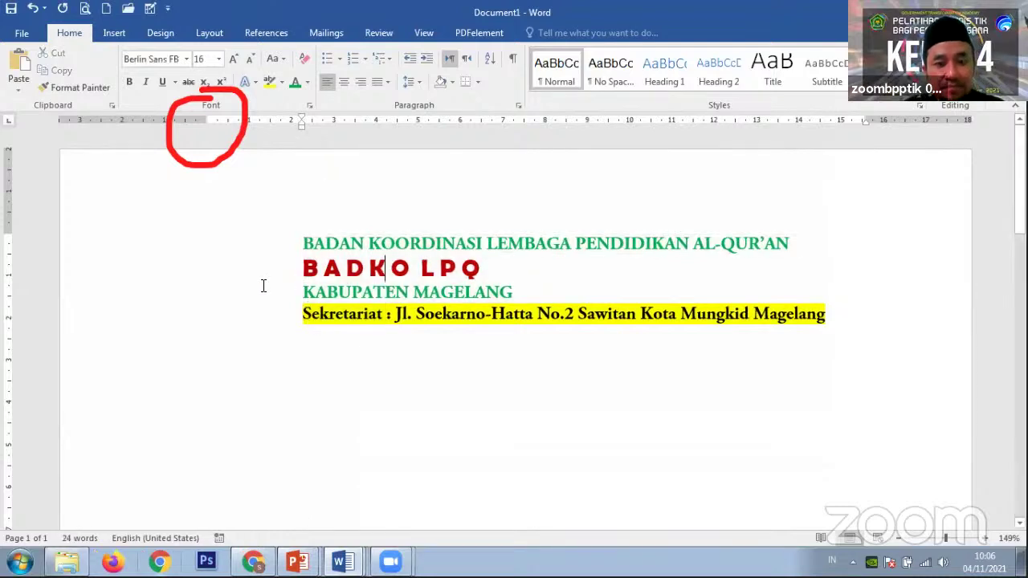
Select the letterhead lines through the word Sekretariat and set their left indent to about 2.75 cm on the ruler
{"action": "scroll", "coordinate": [259, 265], "scroll_direction": "down", "scroll_amount": 2}
{"action": "scroll", "coordinate": [260, 265], "scroll_direction": "down", "scroll_amount": 4}
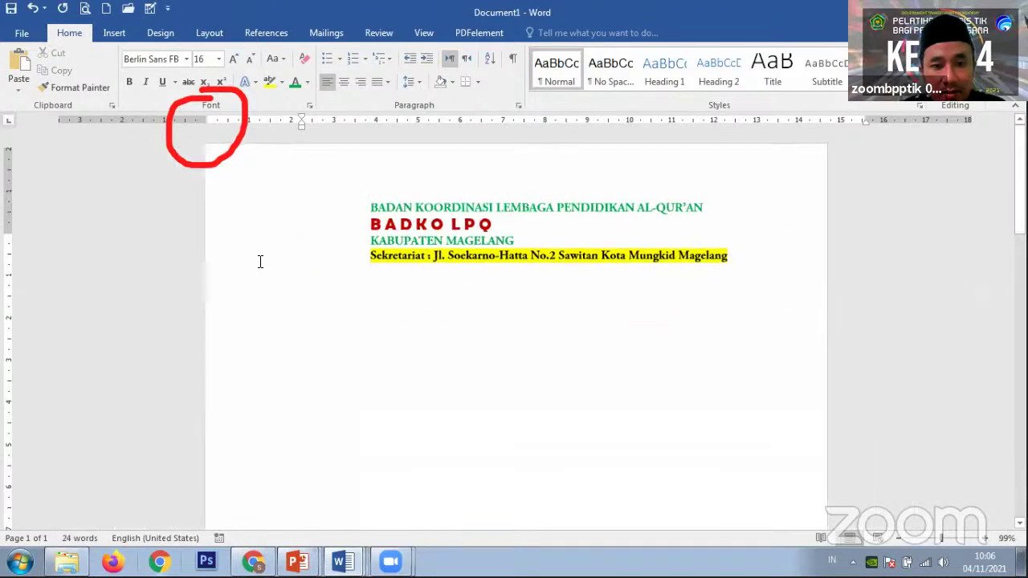
{"action": "scroll", "coordinate": [260, 258], "scroll_direction": "down", "scroll_amount": 1}
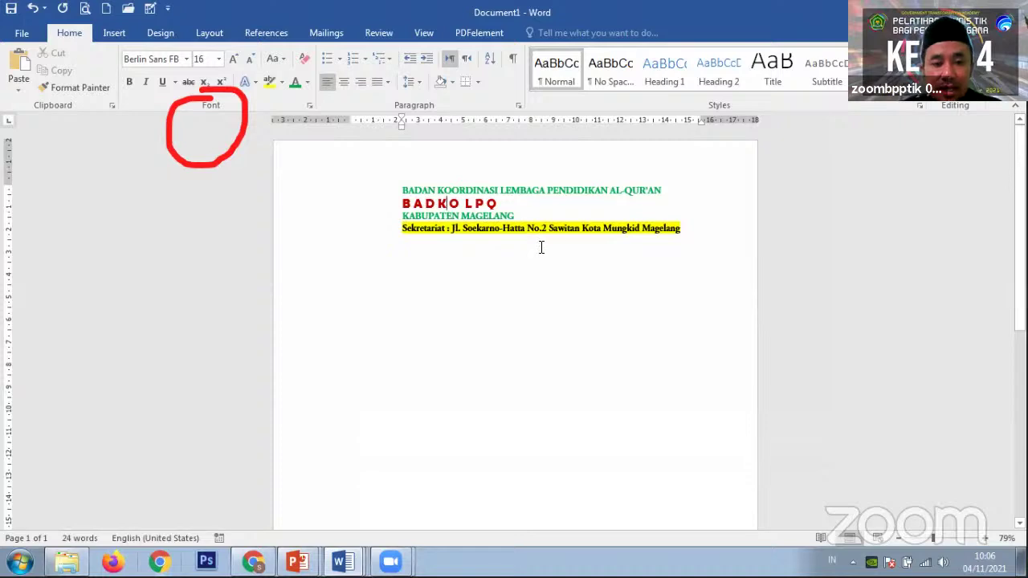
{"action": "key", "text": "End"}
{"action": "left_click", "coordinate": [539, 215]}
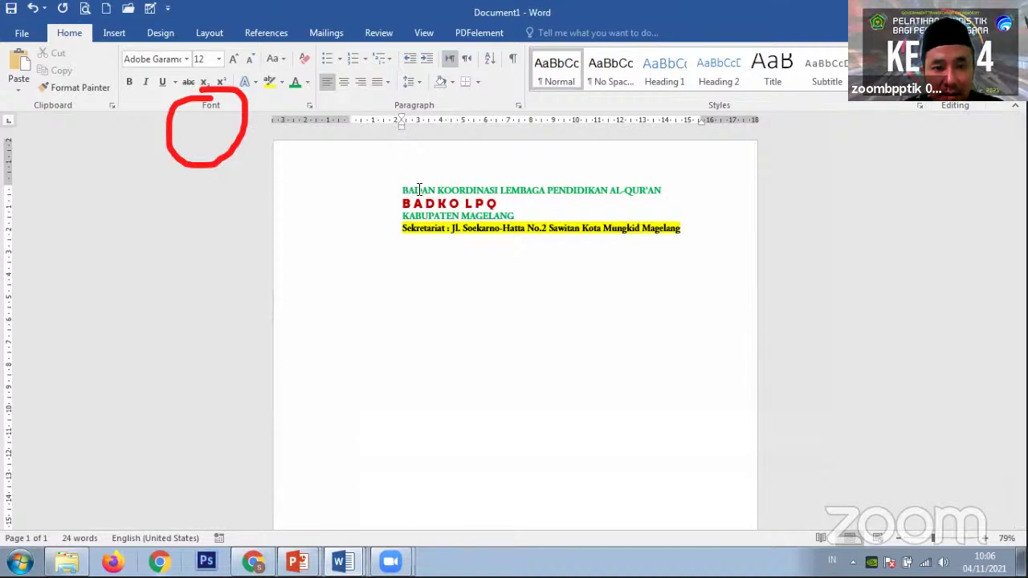
{"action": "left_click_drag", "start_coordinate": [416, 187], "coordinate": [448, 229]}
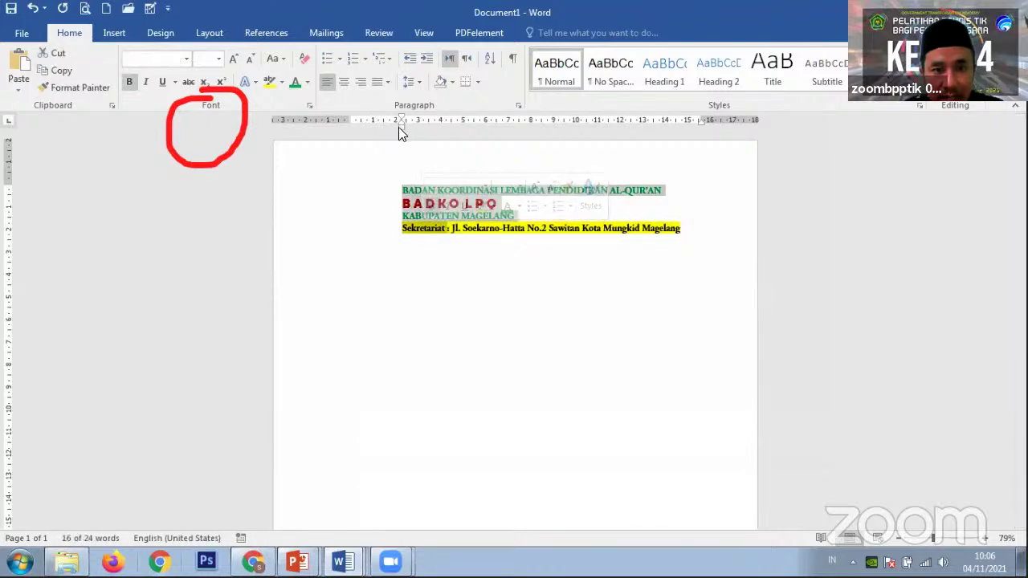
{"action": "mouse_move", "coordinate": [399, 126]}
{"action": "left_mouse_down"}
{"action": "mouse_move", "coordinate": [532, 136]}
{"action": "mouse_move", "coordinate": [351, 146]}
{"action": "mouse_move", "coordinate": [426, 152]}
{"action": "mouse_move", "coordinate": [377, 145]}
{"action": "mouse_move", "coordinate": [420, 149]}
{"action": "mouse_move", "coordinate": [413, 143]}
{"action": "left_mouse_up"}
{"action": "left_click", "coordinate": [504, 259]}
{"action": "left_click", "coordinate": [412, 204]}
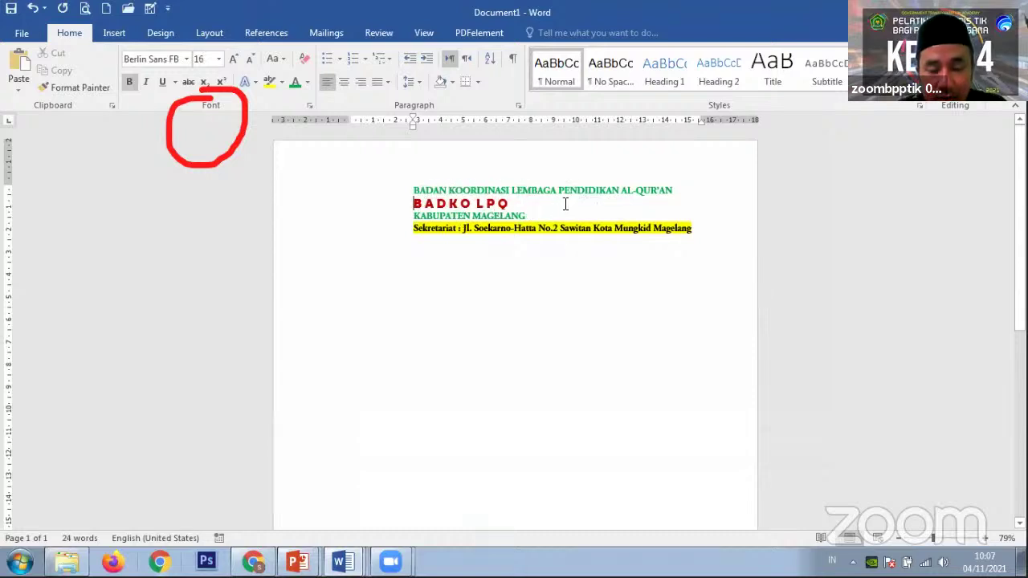
{"action": "left_click", "coordinate": [510, 207]}
{"action": "left_click", "coordinate": [515, 213]}
{"action": "left_click", "coordinate": [679, 190]}
{"action": "left_click", "coordinate": [540, 202]}
{"action": "left_click", "coordinate": [541, 215]}
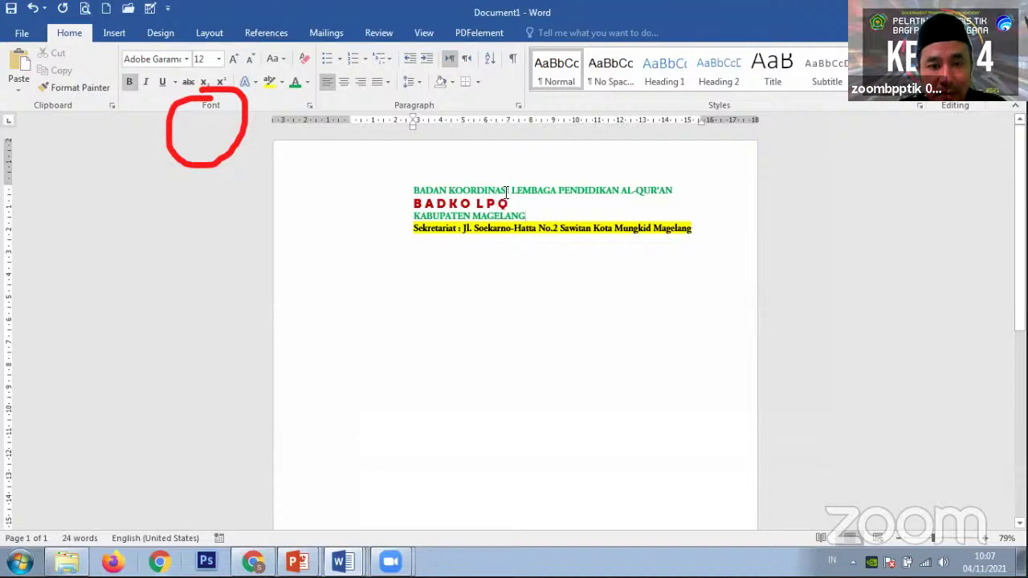
Browse the available shapes, SmartArt graphics and chart types without inserting any of them
{"action": "left_click", "coordinate": [121, 32]}
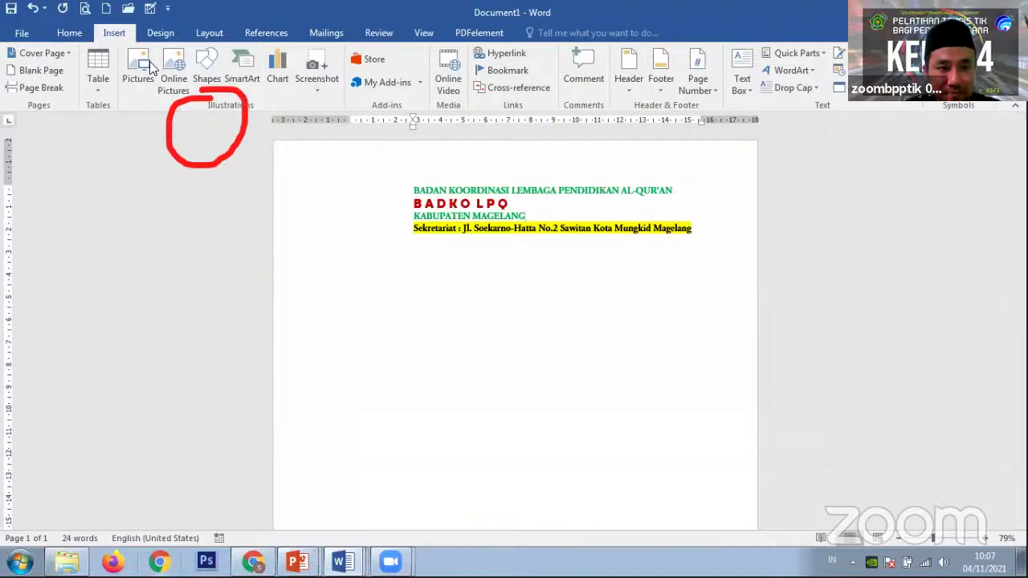
{"action": "left_click", "coordinate": [207, 71]}
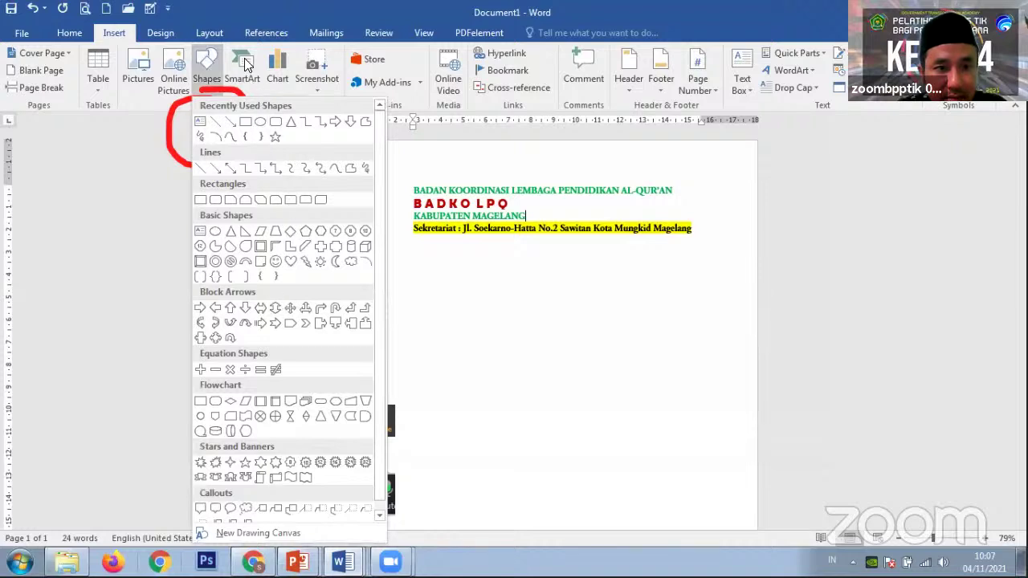
{"action": "left_click", "coordinate": [243, 69]}
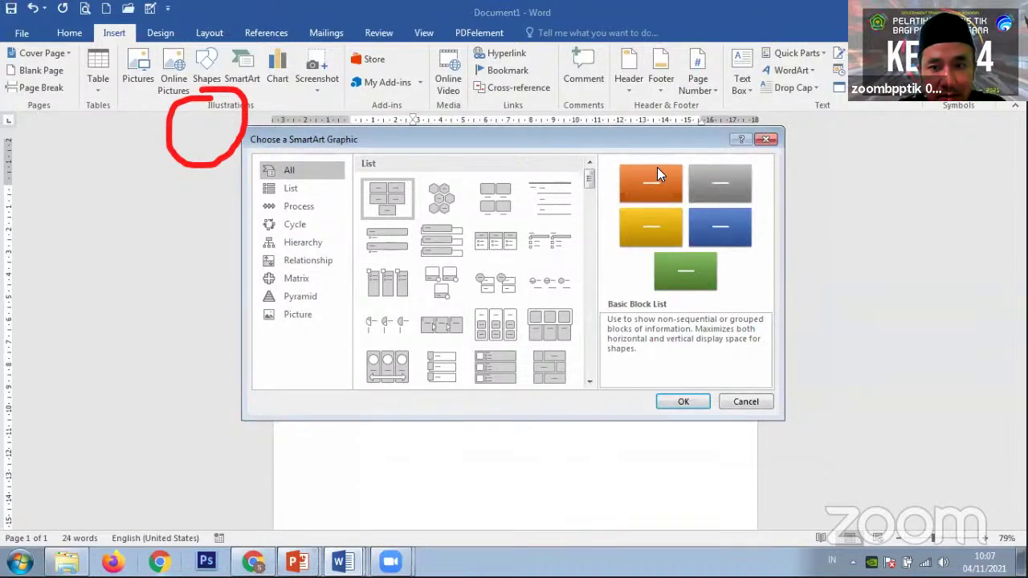
{"action": "left_click", "coordinate": [761, 141]}
{"action": "left_click", "coordinate": [278, 72]}
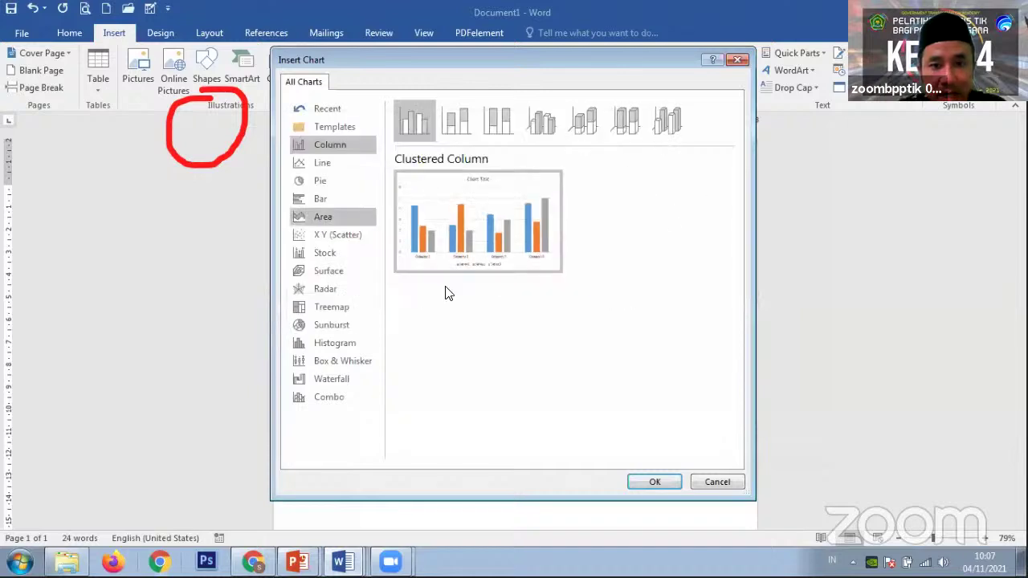
{"action": "left_click", "coordinate": [737, 61]}
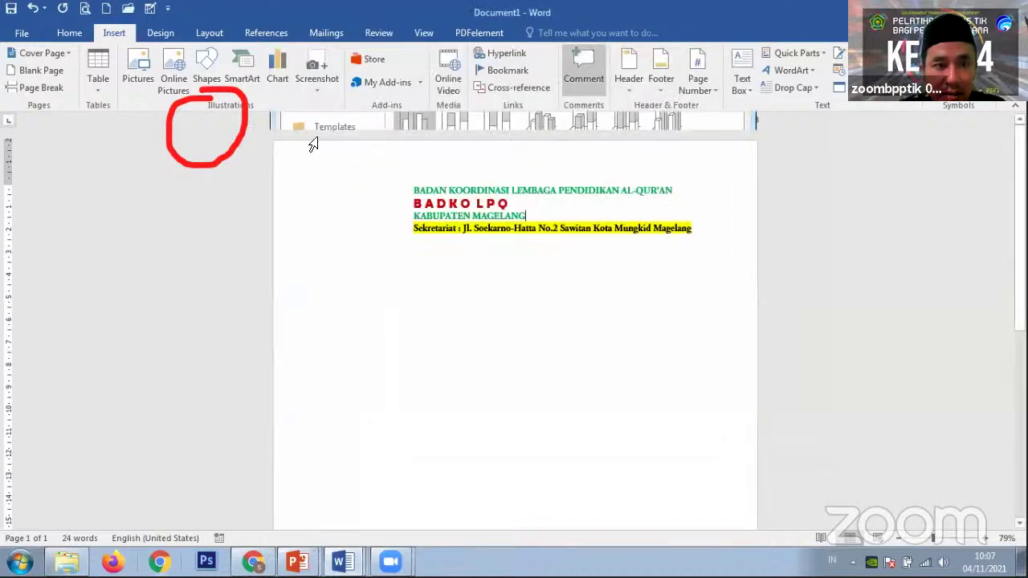
View the open windows offered for a screenshot without inserting one, and return to the letterhead text
{"action": "left_click", "coordinate": [315, 79]}
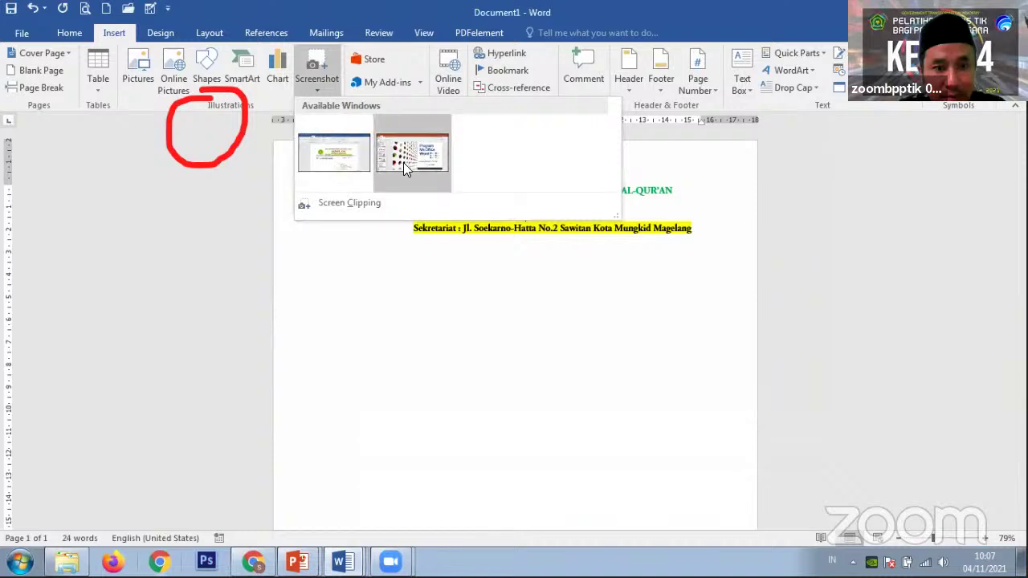
{"action": "left_click", "coordinate": [217, 210]}
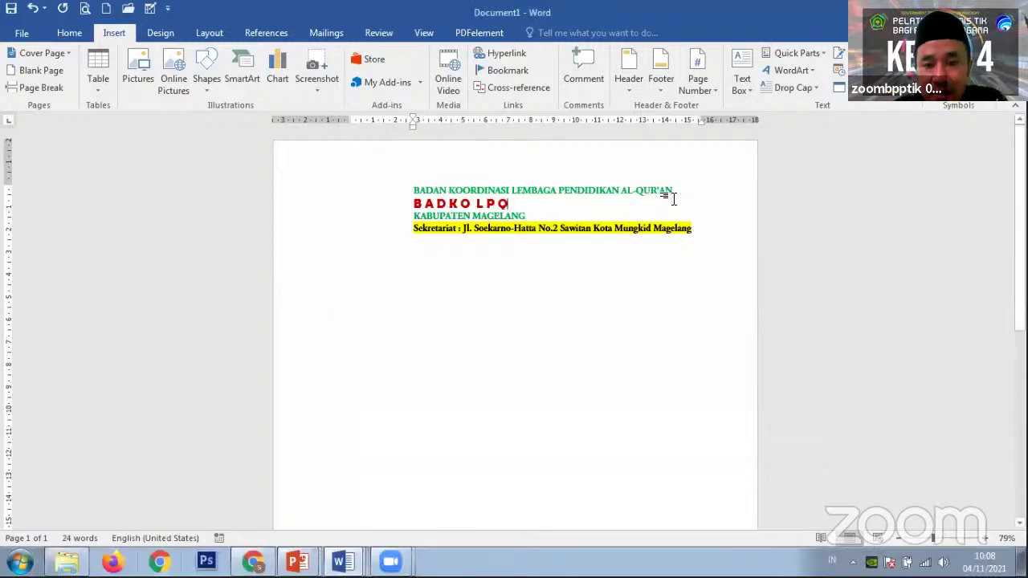
{"action": "left_click", "coordinate": [529, 215]}
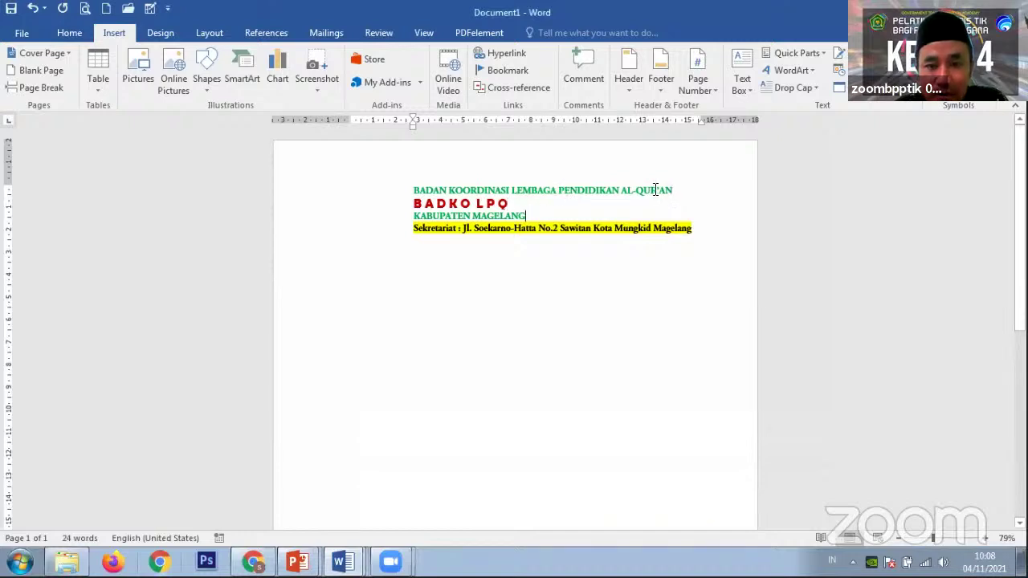
{"action": "left_click", "coordinate": [530, 204]}
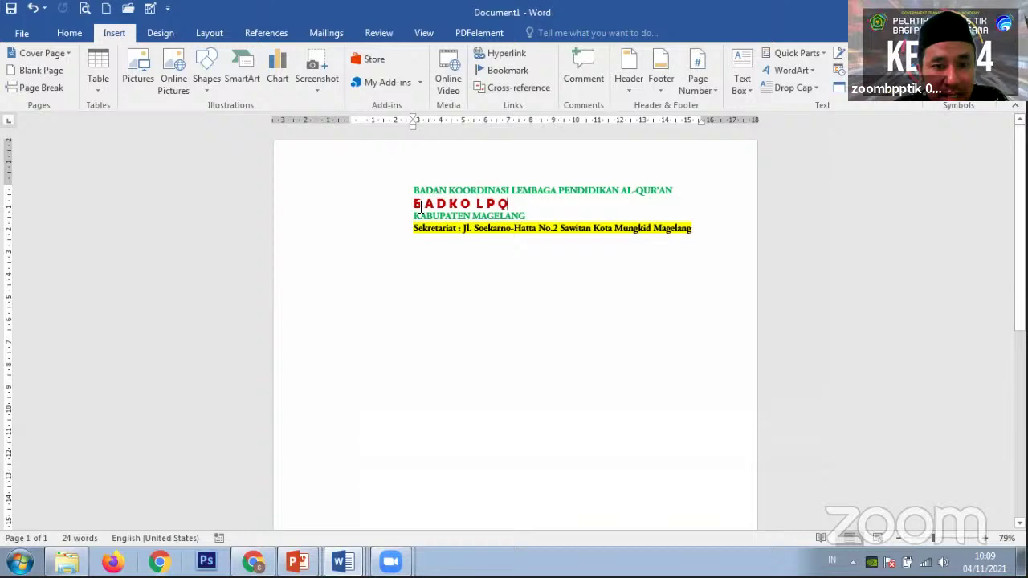
Insert the Badko LPQ logo picture from the Pictures library at the end of the BADKO LPQ line
{"action": "scroll", "coordinate": [447, 205], "scroll_direction": "up", "scroll_amount": 3}
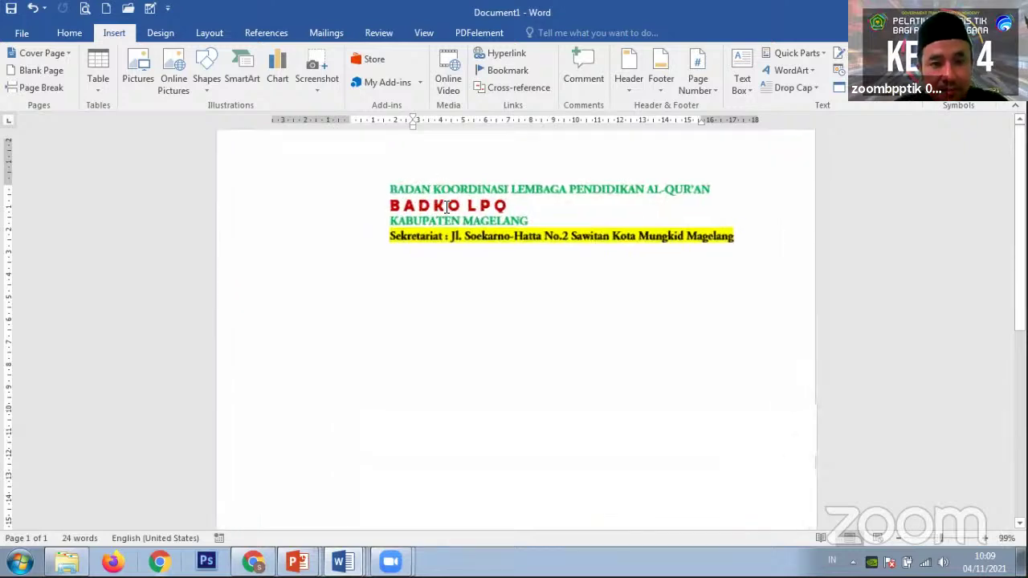
{"action": "left_click", "coordinate": [139, 71]}
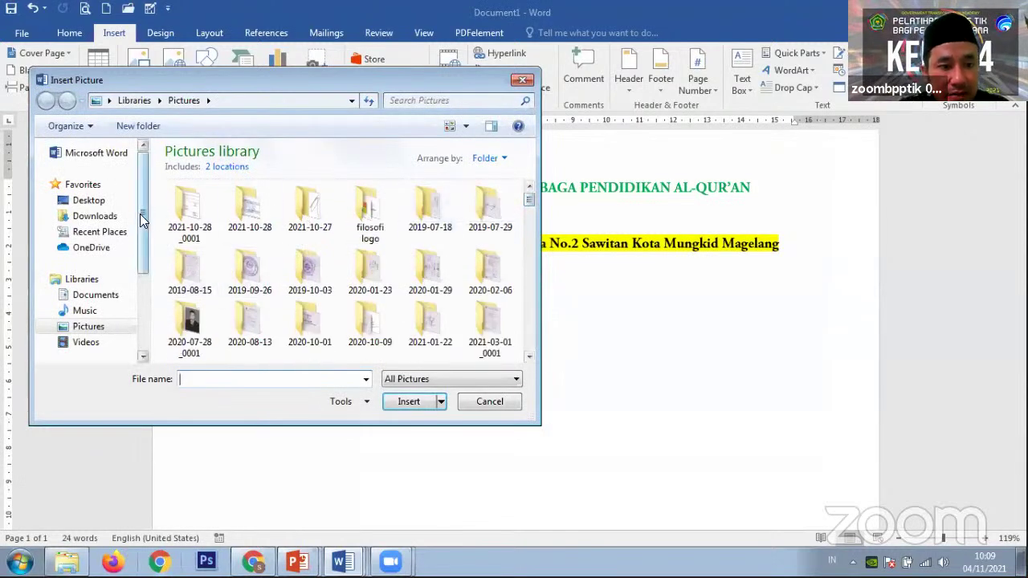
{"action": "scroll", "coordinate": [121, 257], "scroll_direction": "down", "scroll_amount": 1}
{"action": "left_click", "coordinate": [88, 303]}
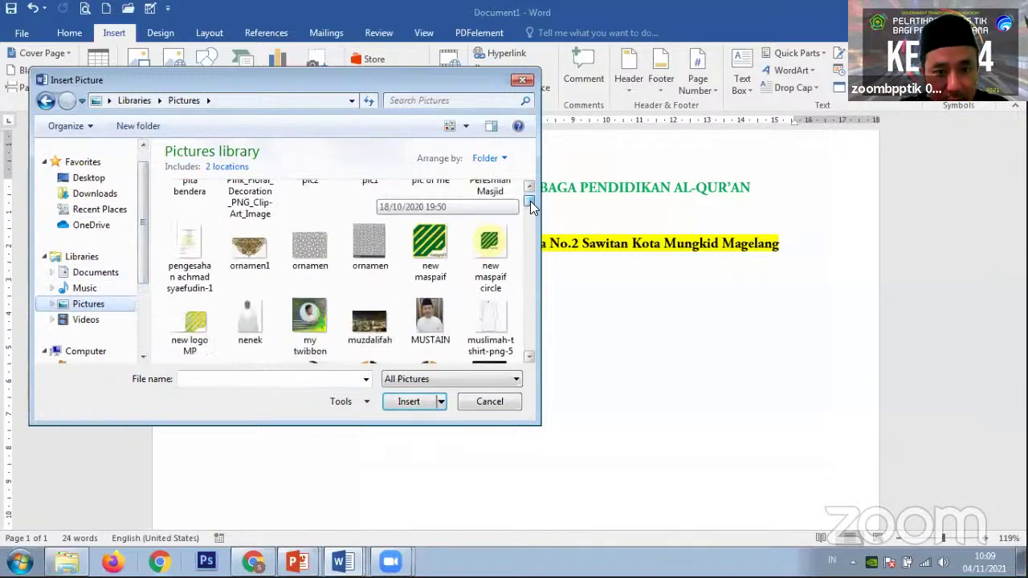
{"action": "left_click_drag", "start_coordinate": [529, 205], "coordinate": [530, 266]}
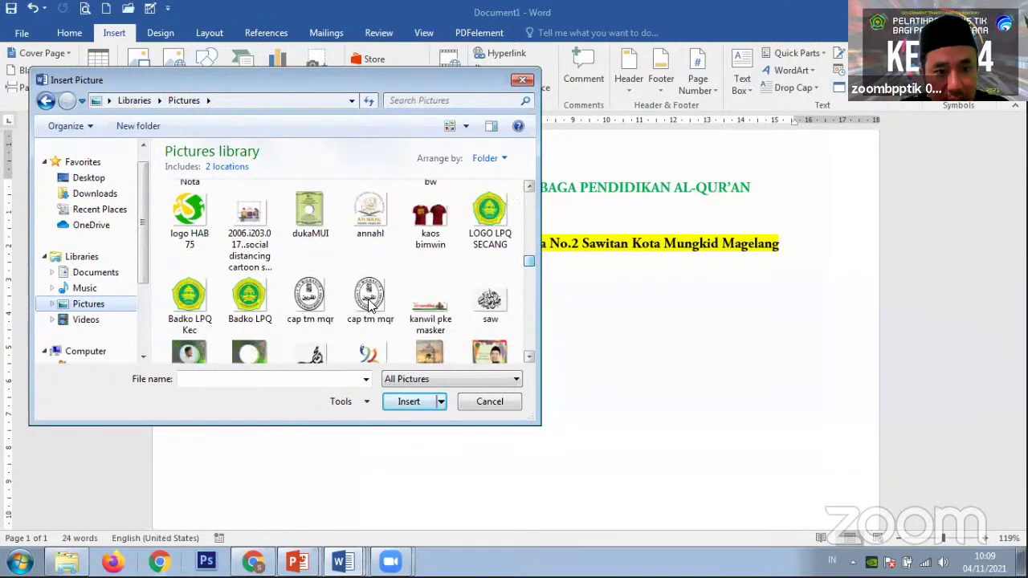
{"action": "left_click", "coordinate": [250, 297]}
{"action": "left_click_drag", "start_coordinate": [363, 75], "coordinate": [385, 31]}
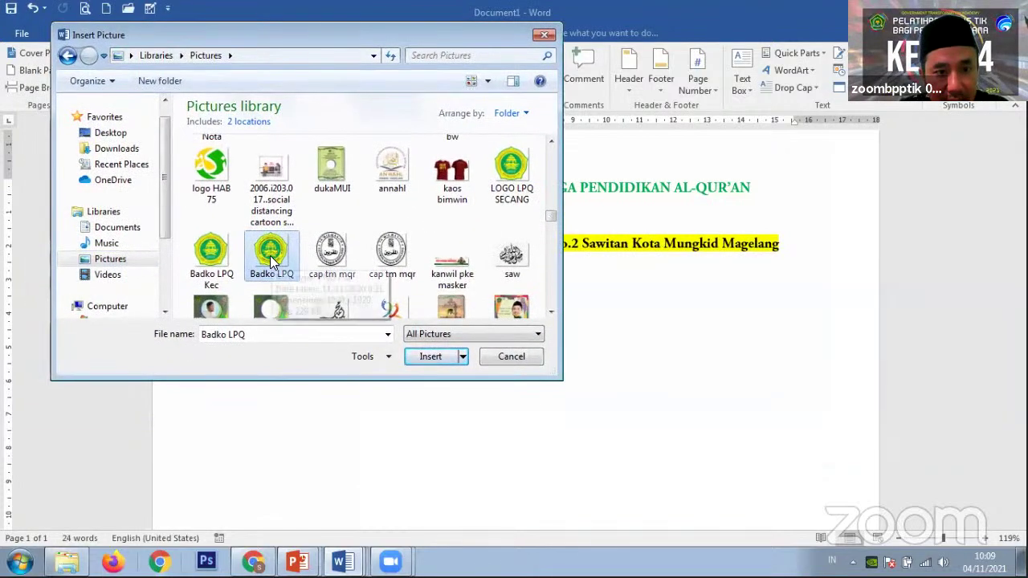
{"action": "left_click", "coordinate": [430, 356]}
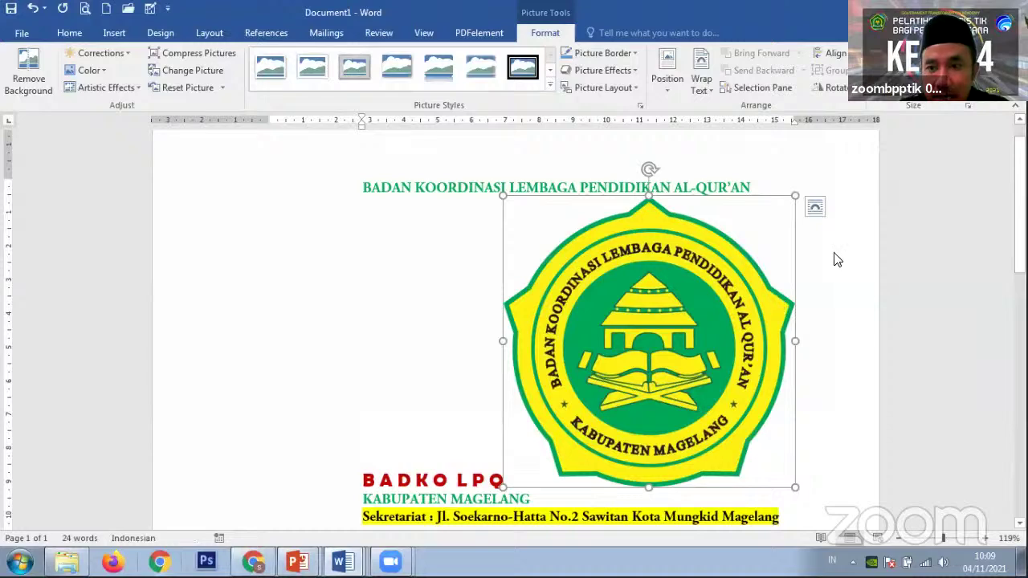
Shrink the logo proportionally to about 2.75 cm wide and place it on the empty line below the letterhead text
{"action": "scroll", "coordinate": [514, 321], "scroll_direction": "down", "scroll_amount": 3}
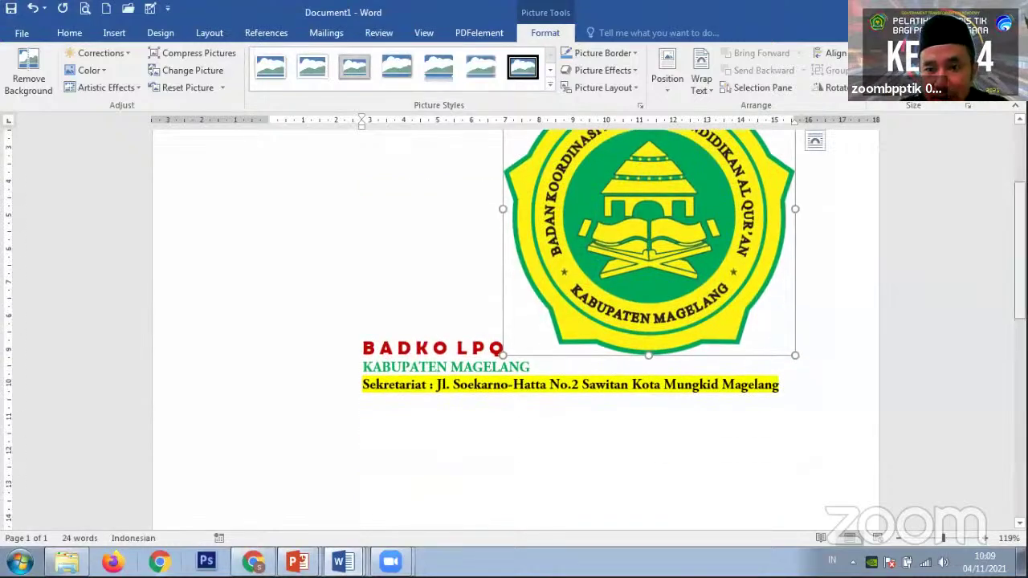
{"action": "scroll", "coordinate": [514, 321], "scroll_direction": "up", "scroll_amount": 3}
{"action": "left_click_drag", "start_coordinate": [796, 178], "coordinate": [311, 211]}
{"action": "left_click", "coordinate": [707, 230]}
{"action": "left_click_drag", "start_coordinate": [396, 231], "coordinate": [626, 256]}
{"action": "mouse_move", "coordinate": [549, 230]}
{"action": "left_mouse_down"}
{"action": "mouse_move", "coordinate": [551, 329]}
{"action": "mouse_move", "coordinate": [553, 244]}
{"action": "left_mouse_up"}
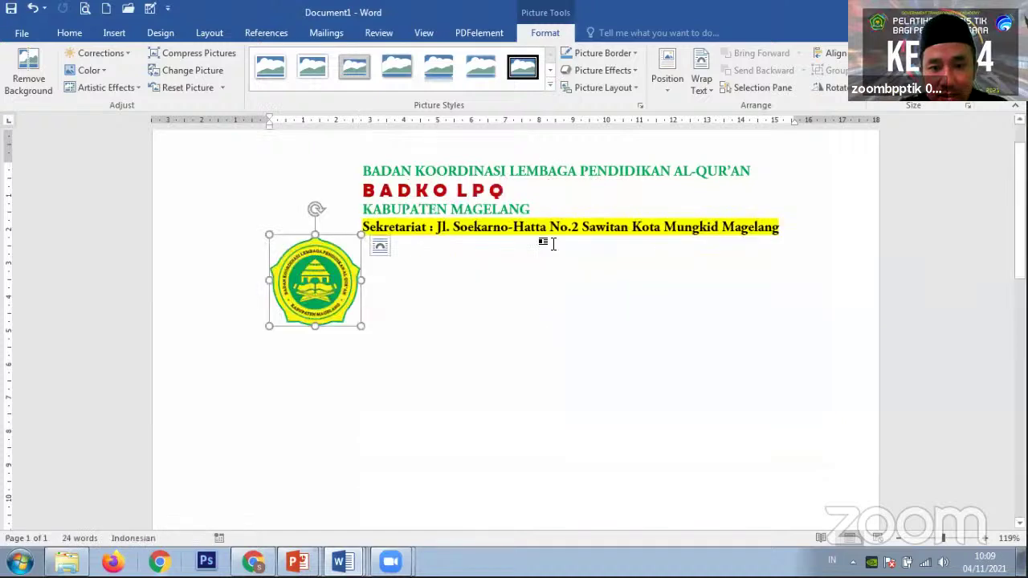
Try to position the inline logo by moving it to different places within the KABUPATEN MAGELANG line
{"action": "left_click_drag", "start_coordinate": [345, 280], "coordinate": [452, 206]}
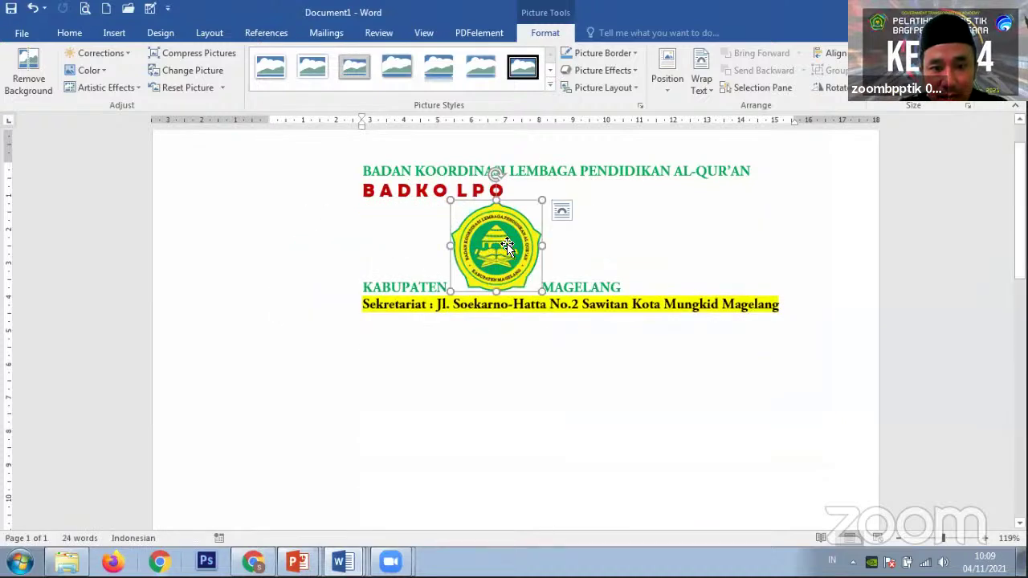
{"action": "left_click_drag", "start_coordinate": [512, 247], "coordinate": [597, 239]}
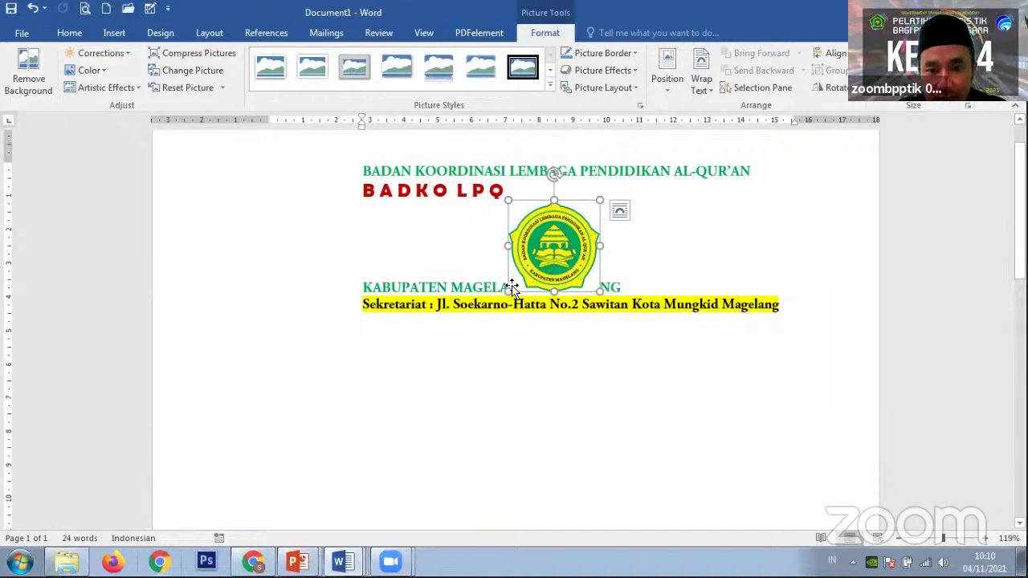
{"action": "left_click", "coordinate": [471, 333]}
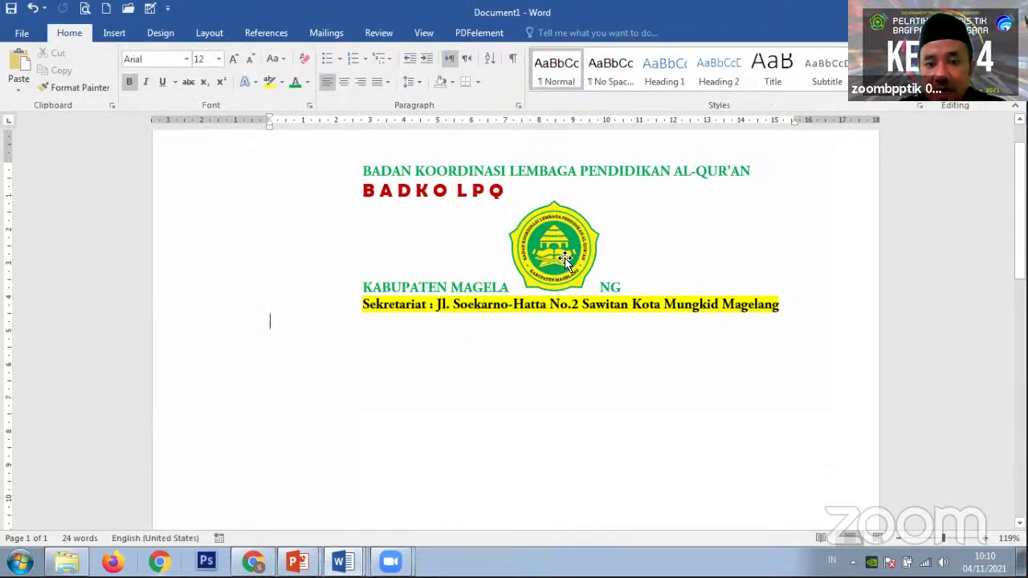
Compare the formatting tools available for the selected logo with those available for the letterhead text
{"action": "left_click", "coordinate": [562, 246]}
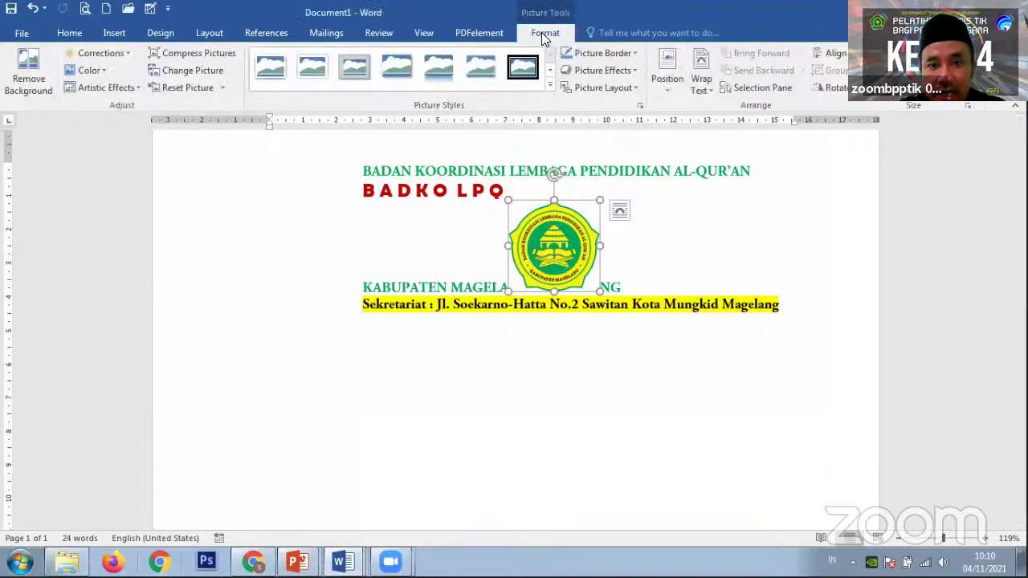
{"action": "left_click", "coordinate": [458, 191]}
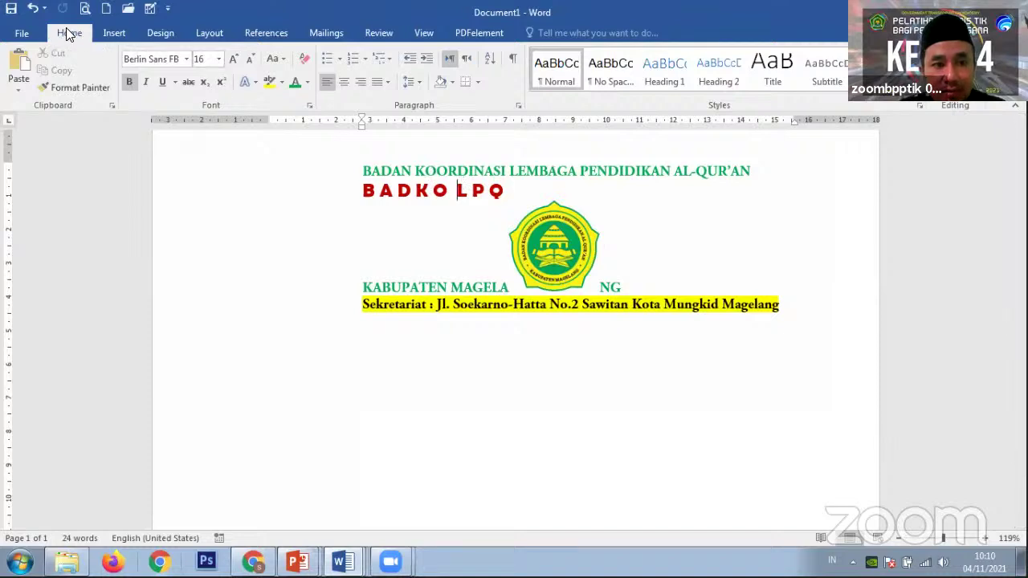
{"action": "left_click", "coordinate": [375, 161]}
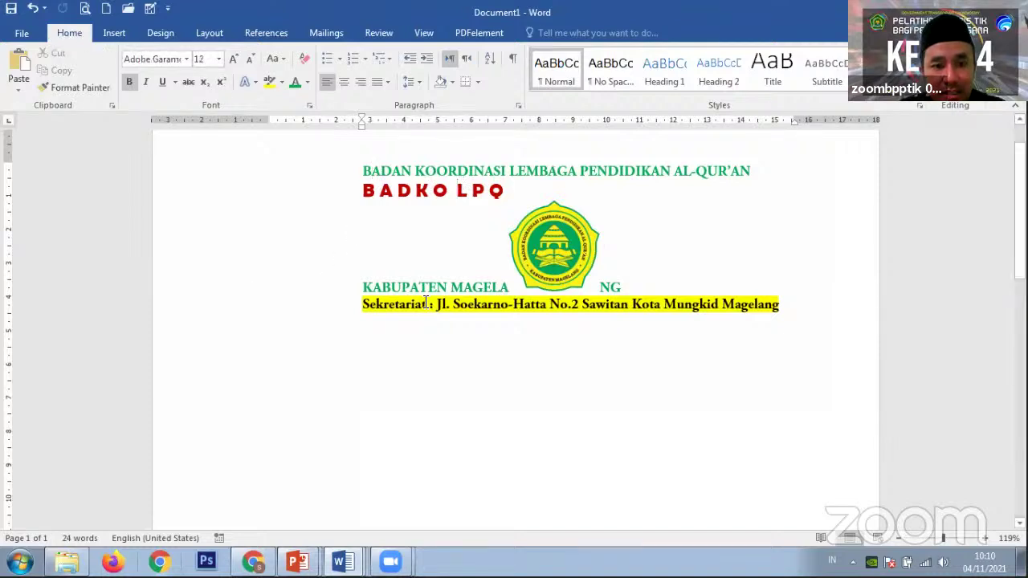
Set the logo's text wrapping to In Front of Text
{"action": "left_click", "coordinate": [551, 249]}
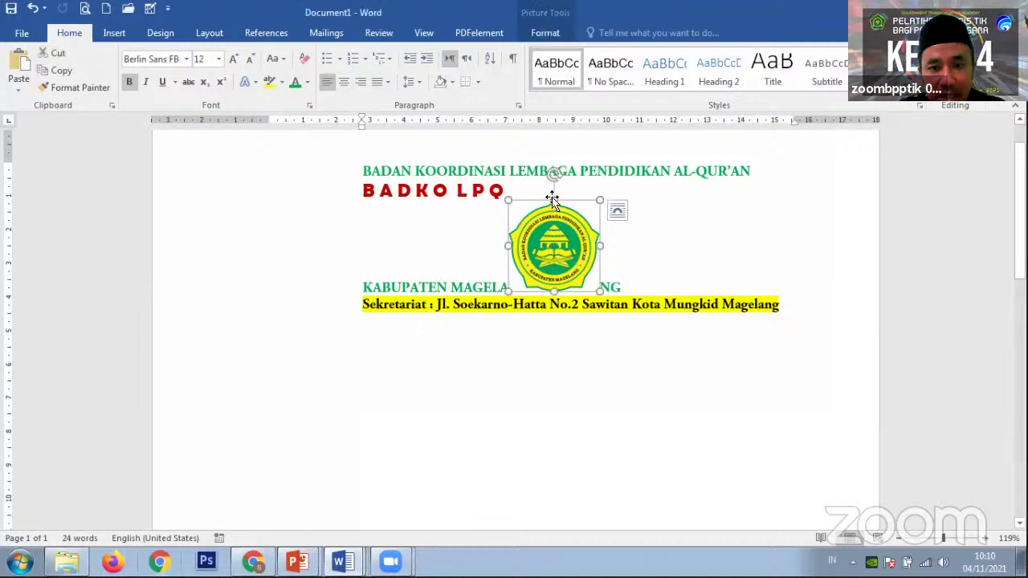
{"action": "left_click", "coordinate": [538, 31]}
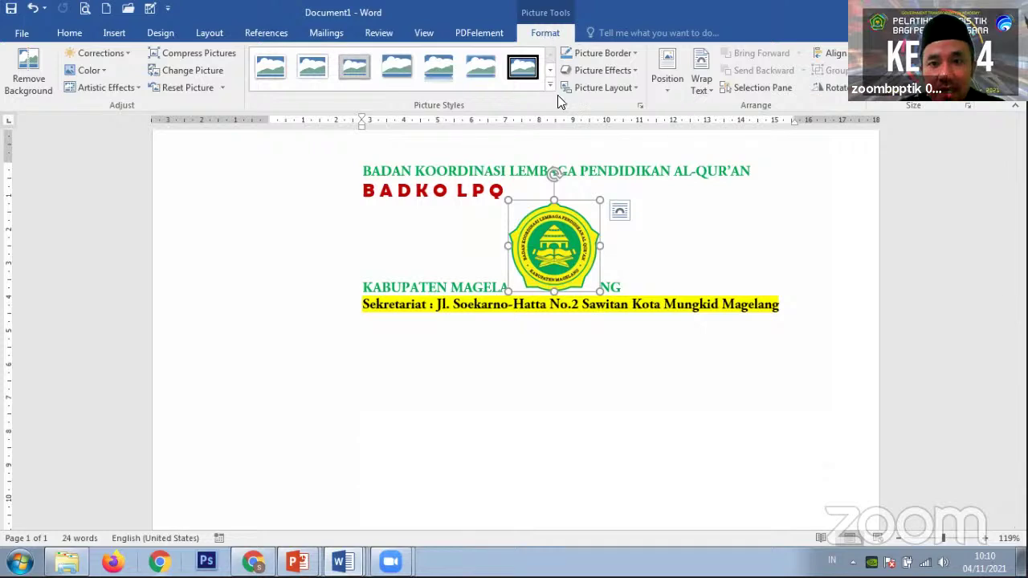
{"action": "left_click", "coordinate": [710, 95]}
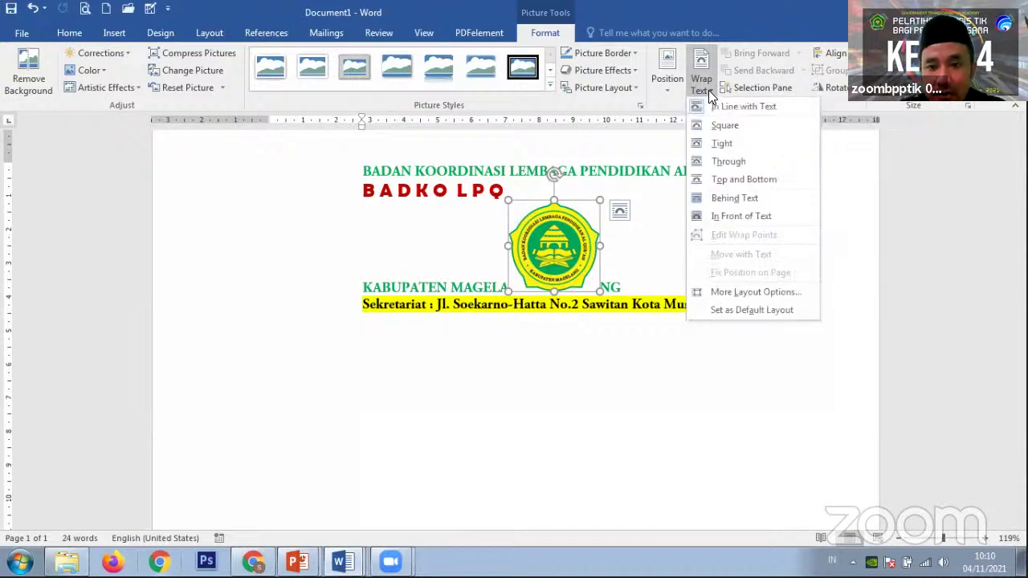
{"action": "left_click", "coordinate": [762, 215]}
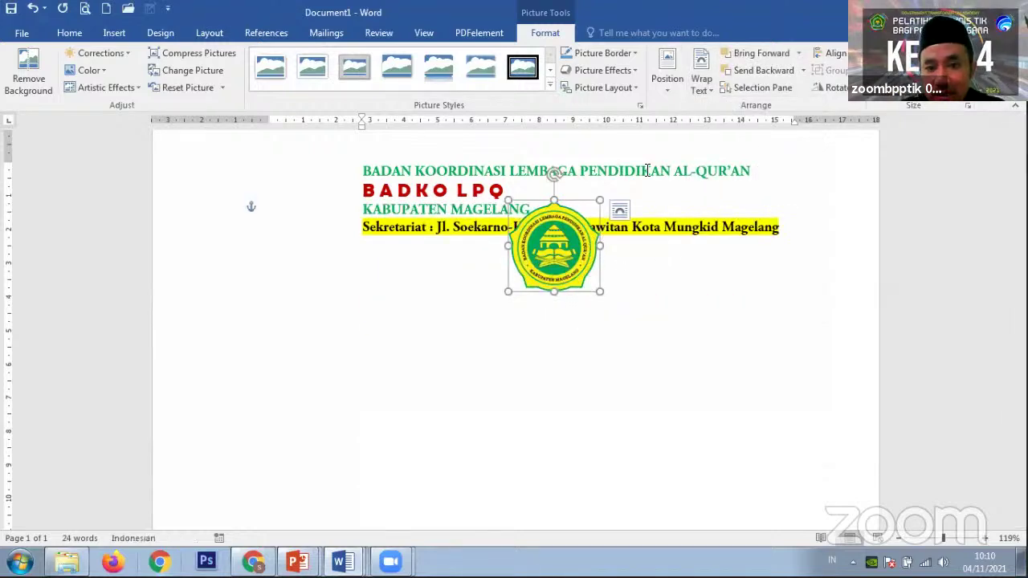
Move the logo to the left of the letterhead lines and shrink it to about 1.9 cm wide
{"action": "left_click_drag", "start_coordinate": [565, 259], "coordinate": [682, 305]}
{"action": "left_click_drag", "start_coordinate": [577, 341], "coordinate": [297, 178]}
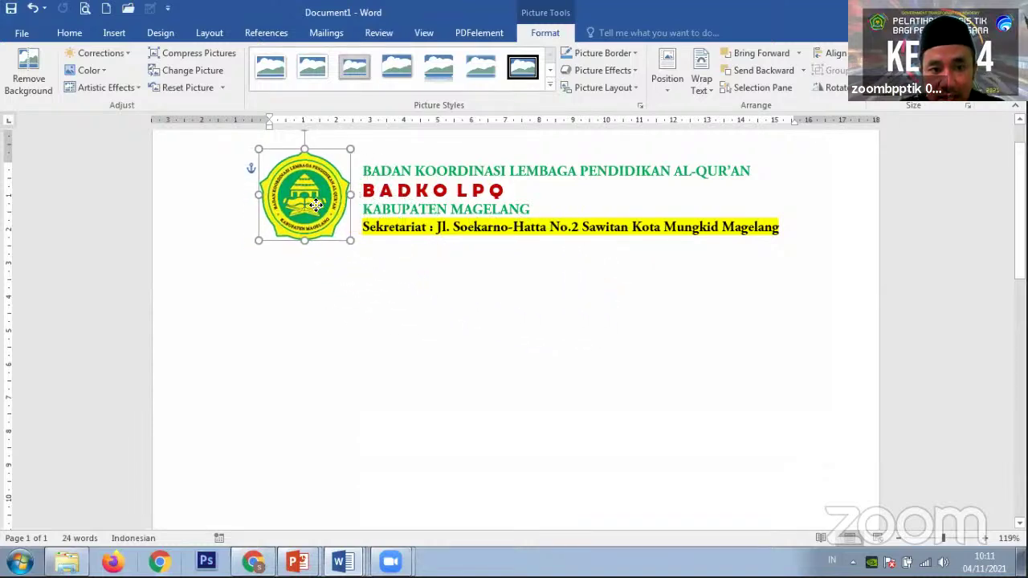
{"action": "left_click_drag", "start_coordinate": [256, 147], "coordinate": [287, 173]}
{"action": "left_click_drag", "start_coordinate": [319, 216], "coordinate": [321, 207]}
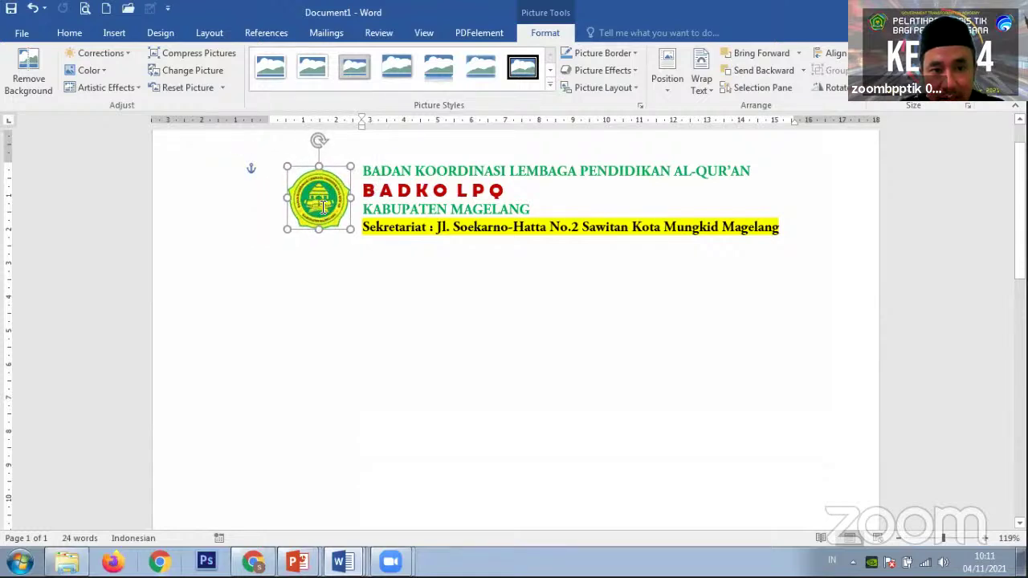
Shift the logo slightly left and enlarge it to about 2 cm wide to match the height of the letterhead lines
{"action": "left_click", "coordinate": [426, 246]}
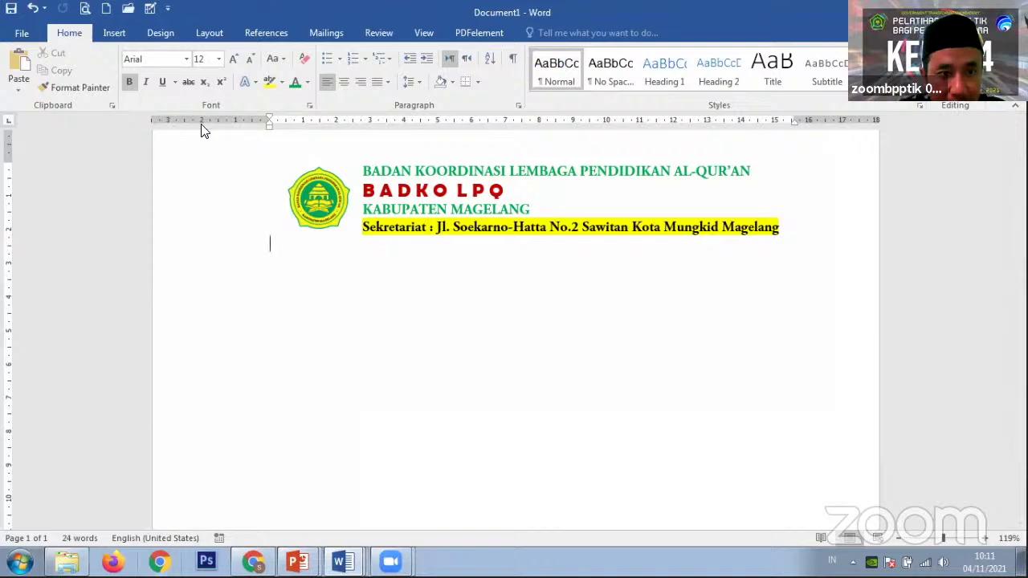
{"action": "left_click", "coordinate": [312, 204]}
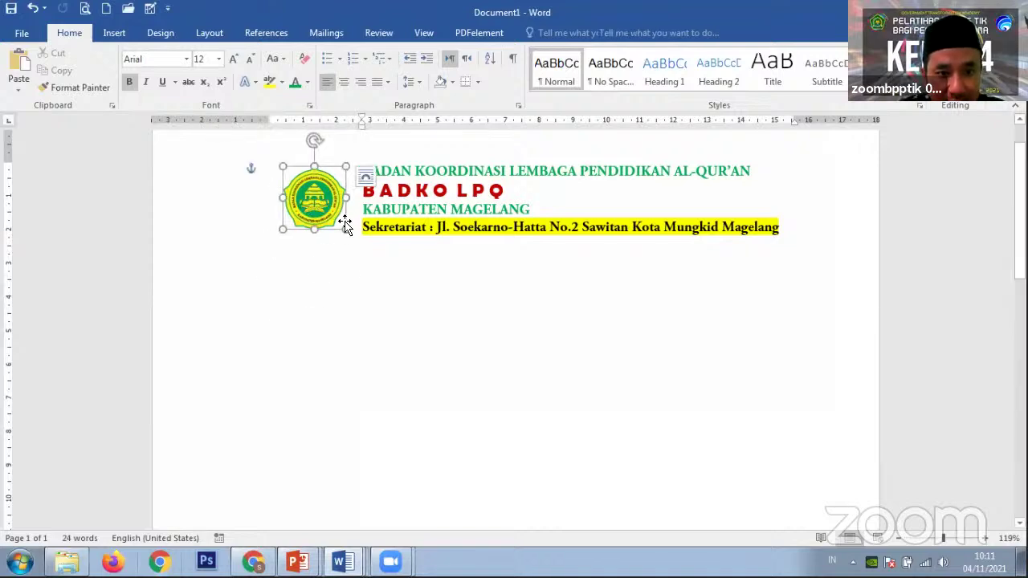
{"action": "left_click_drag", "start_coordinate": [347, 228], "coordinate": [351, 234]}
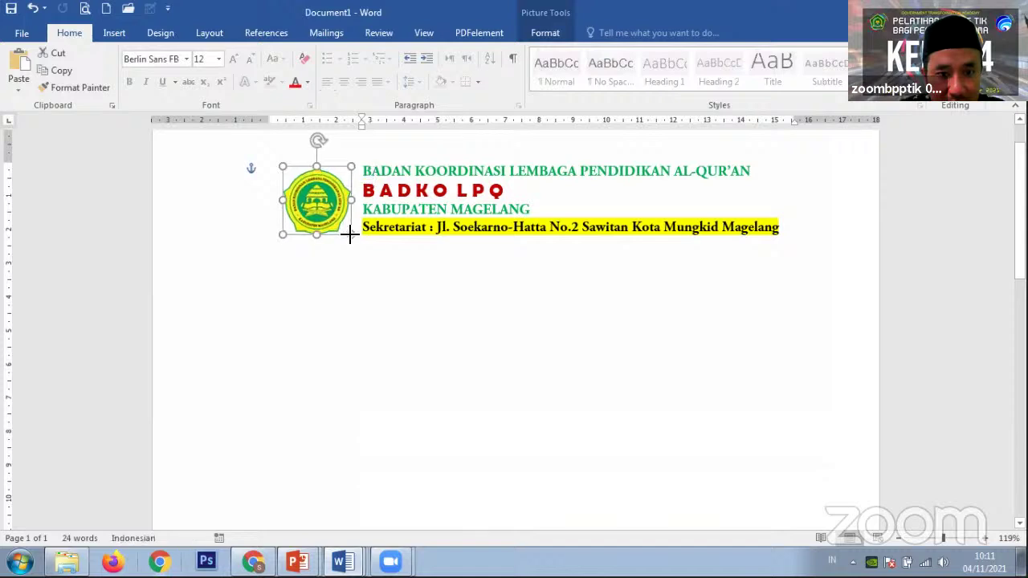
{"action": "left_click", "coordinate": [444, 255]}
{"action": "left_click", "coordinate": [660, 220]}
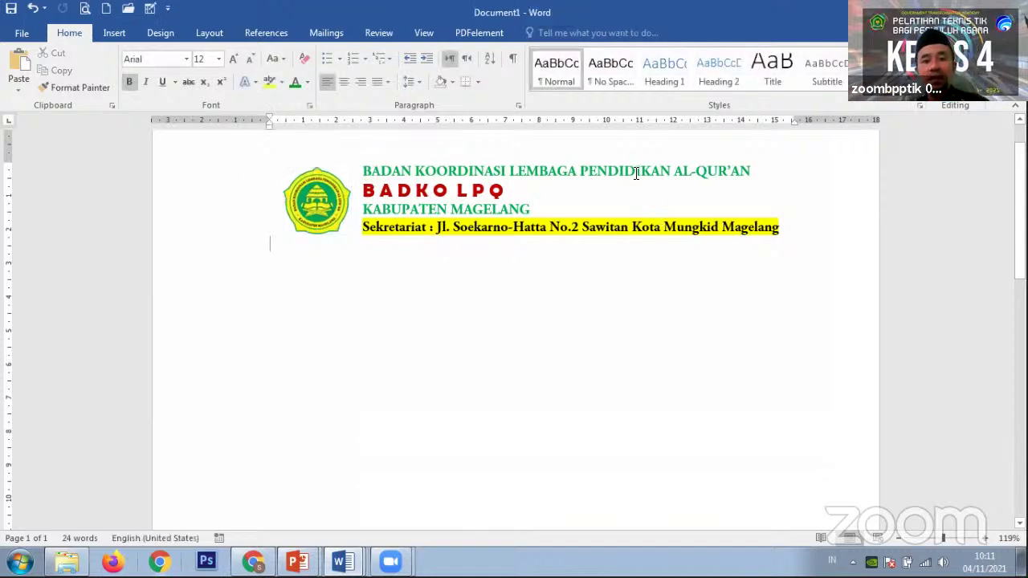
Add an automatic double border line below the Sekretariat line by entering === on the empty line beneath it
{"action": "left_click", "coordinate": [475, 261]}
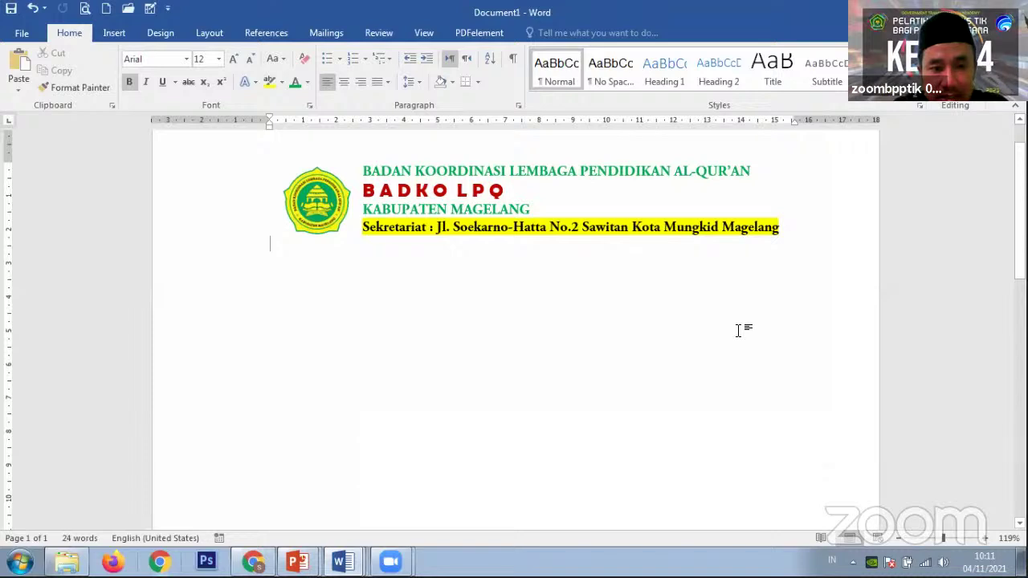
{"action": "type", "text": "==="}
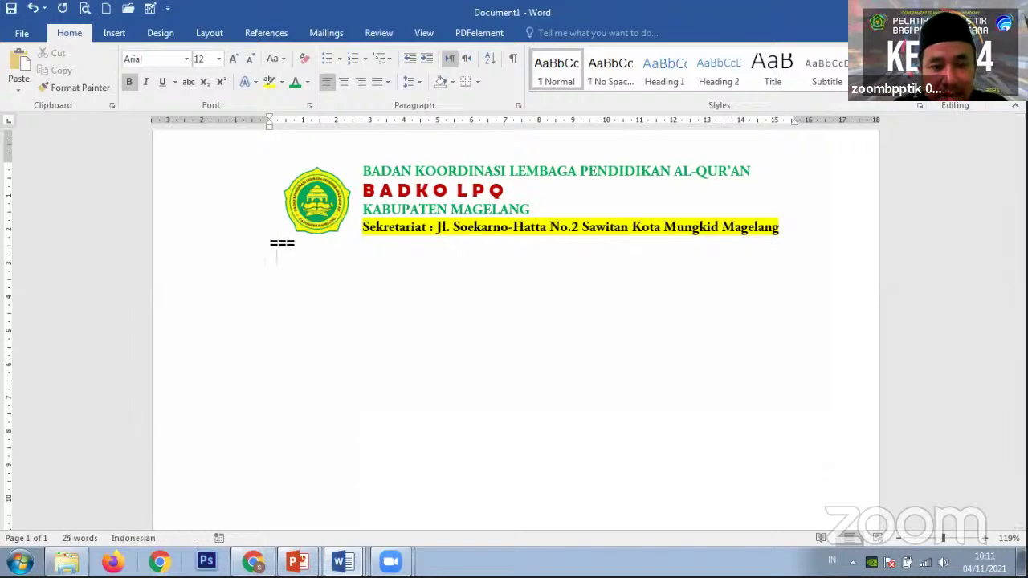
{"action": "key", "text": "Return"}
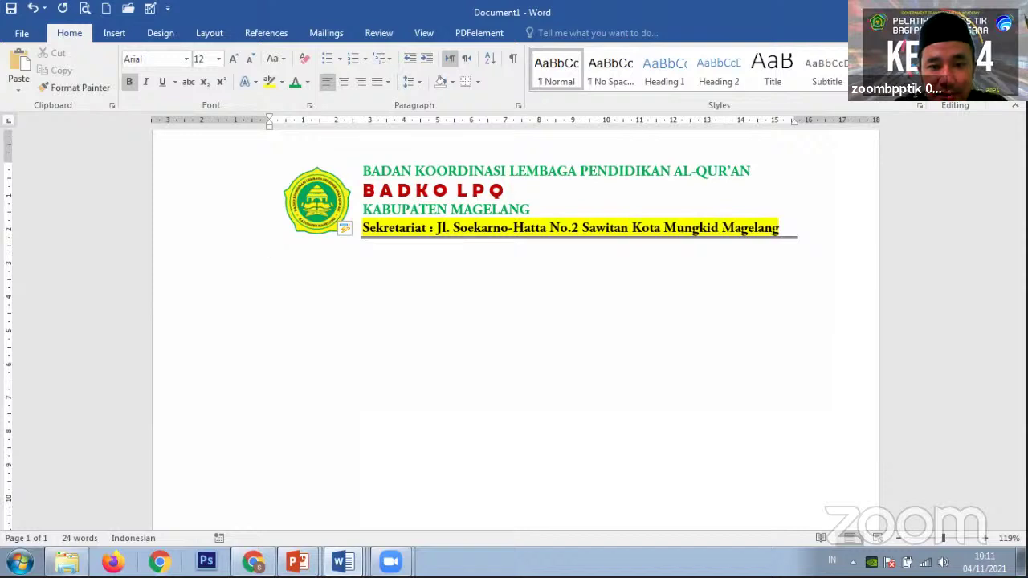
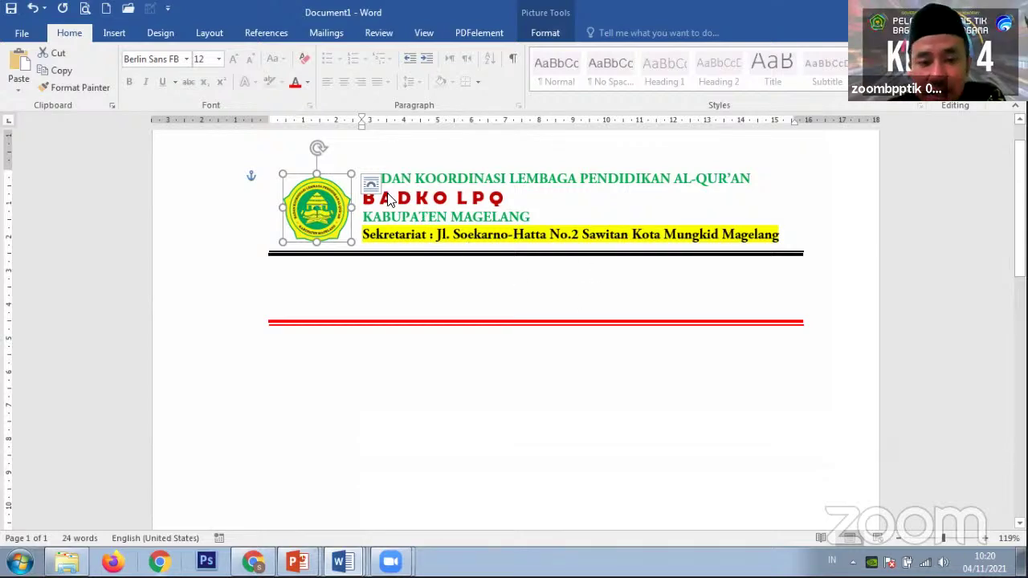
Nudge the logo slightly up and right, and insert the picture LOGO KEMENAG 2021 into the letterhead
{"action": "mouse_move", "coordinate": [325, 205]}
{"action": "left_mouse_down"}
{"action": "mouse_move", "coordinate": [398, 207]}
{"action": "mouse_move", "coordinate": [328, 207]}
{"action": "left_mouse_up"}
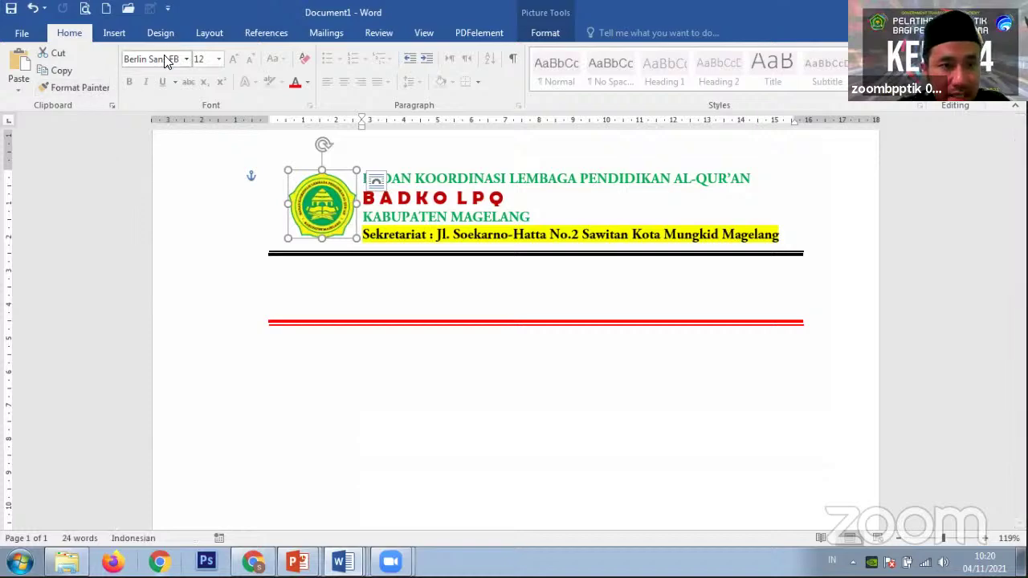
{"action": "left_click", "coordinate": [112, 32]}
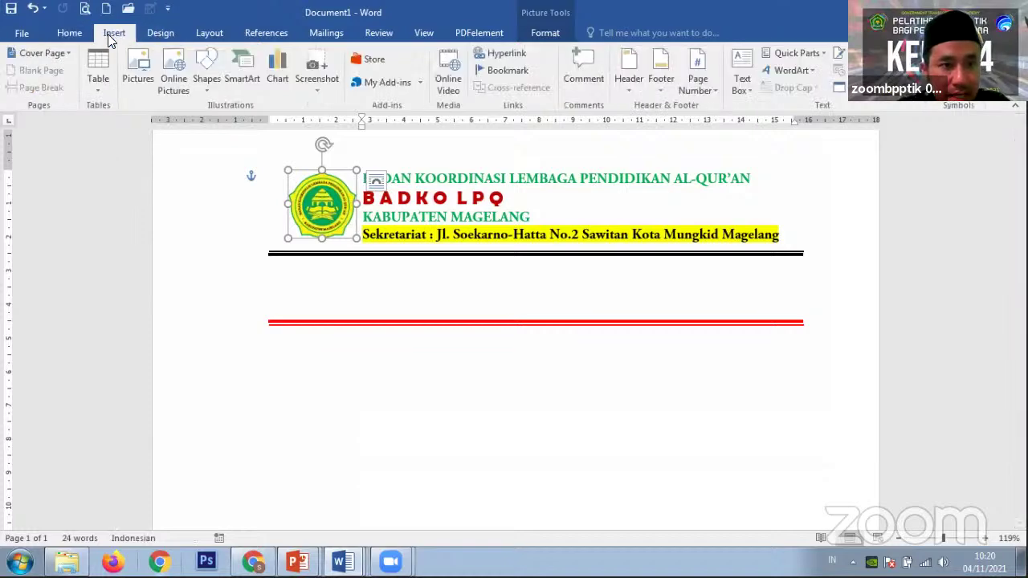
{"action": "left_click", "coordinate": [137, 84]}
{"action": "left_click_drag", "start_coordinate": [546, 151], "coordinate": [550, 174]}
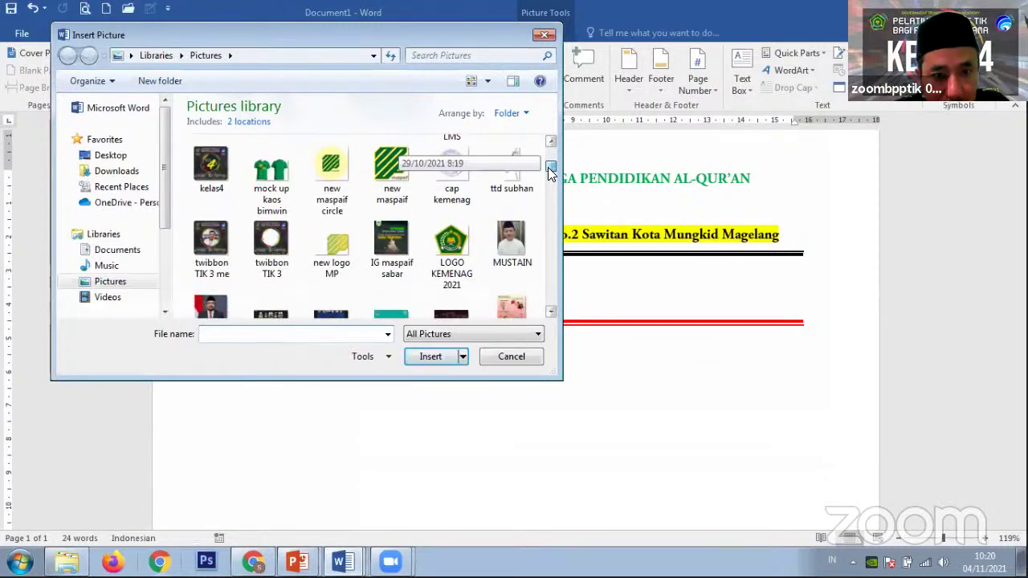
{"action": "left_click_drag", "start_coordinate": [550, 173], "coordinate": [551, 181]}
{"action": "left_click", "coordinate": [452, 209]}
{"action": "left_click", "coordinate": [427, 356]}
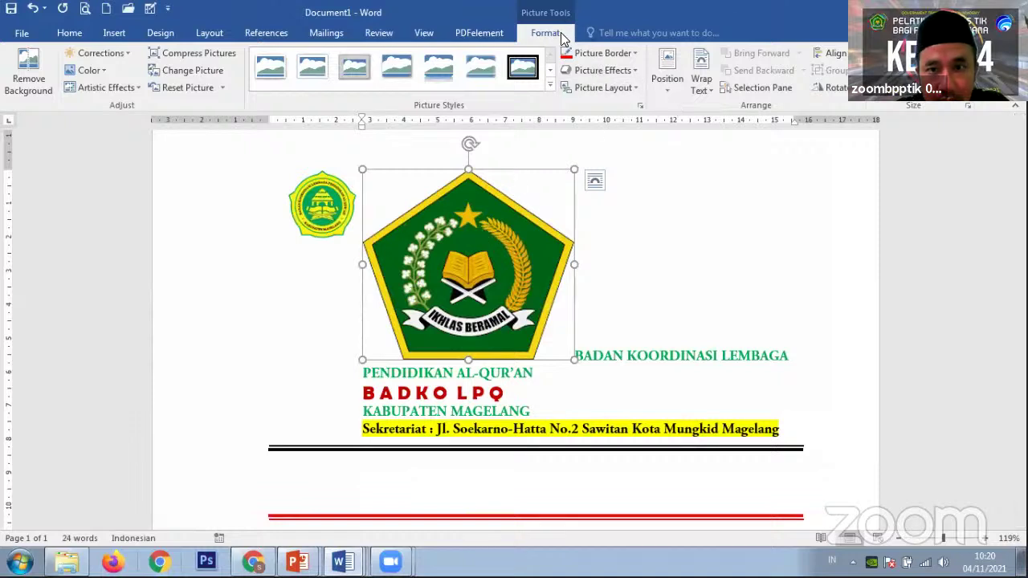
Set the Kemenag logo's text wrapping to In Front of Text and move it toward the right half of the letterhead
{"action": "left_click", "coordinate": [706, 95]}
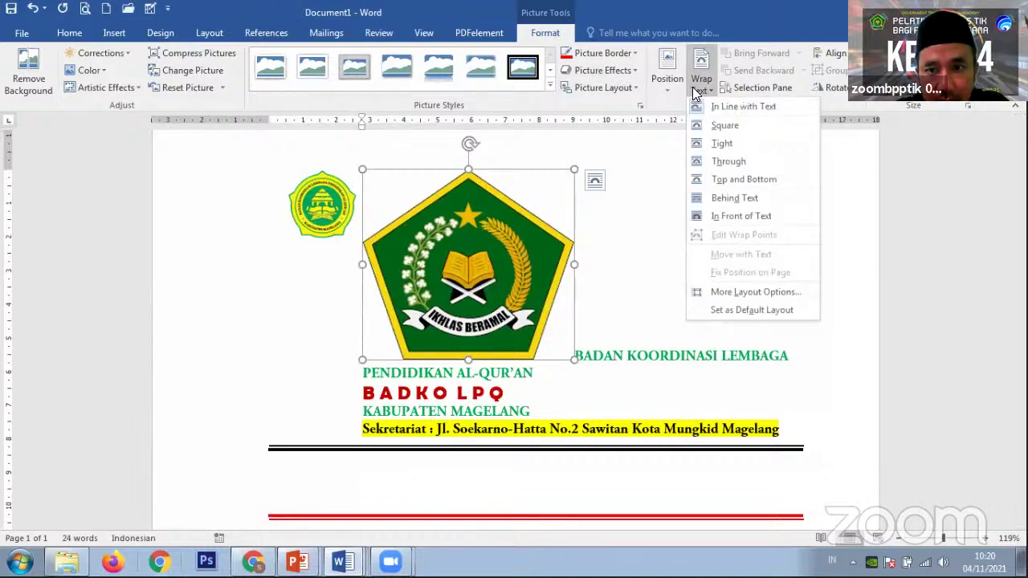
{"action": "left_click", "coordinate": [711, 219]}
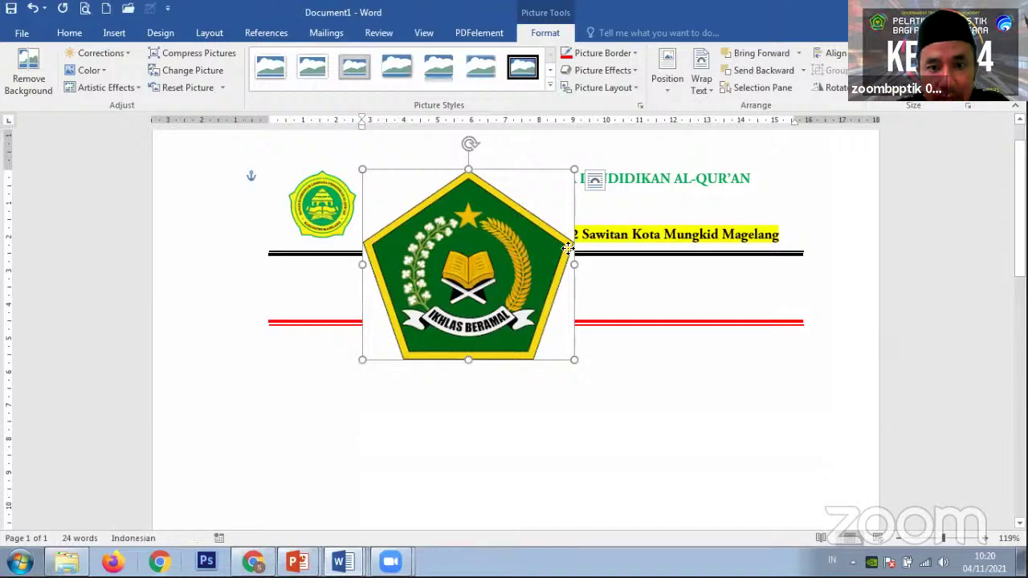
{"action": "left_click_drag", "start_coordinate": [569, 259], "coordinate": [633, 268]}
Enlarge the round yellow logo to about 5.7 cm wide and shift it slightly right over the letterhead lines
{"action": "left_click", "coordinate": [312, 199]}
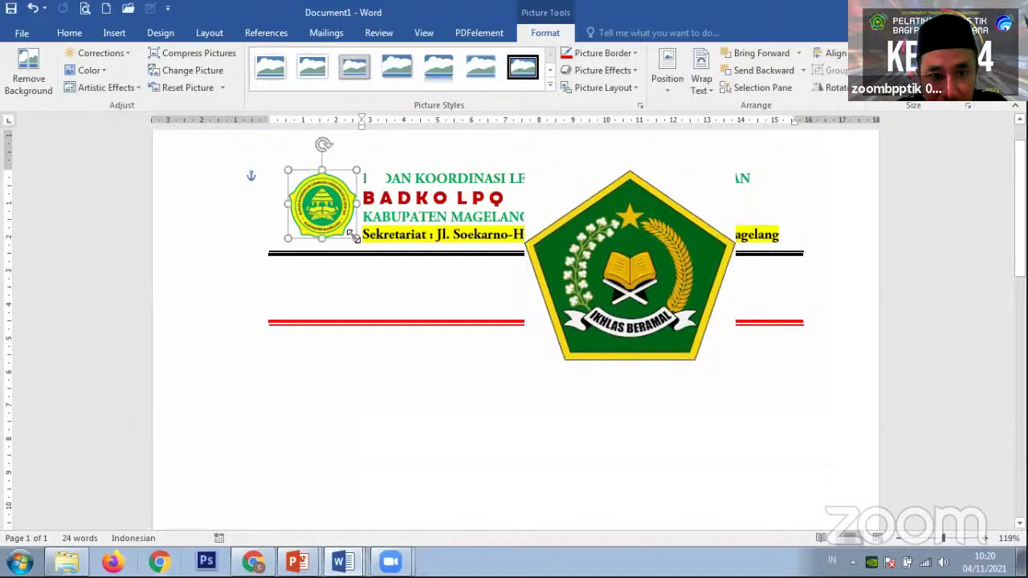
{"action": "left_click_drag", "start_coordinate": [356, 238], "coordinate": [425, 362]}
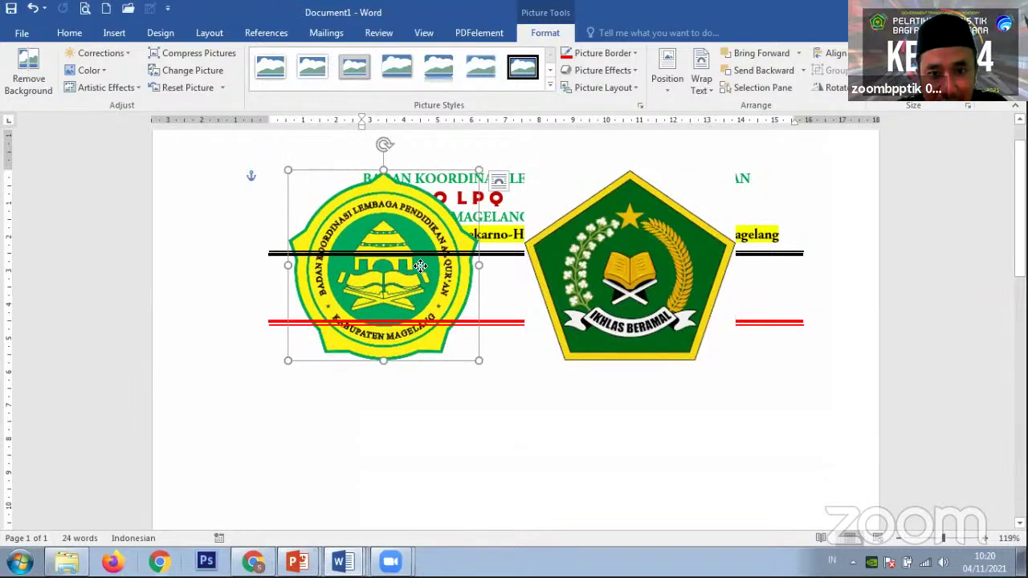
{"action": "left_click_drag", "start_coordinate": [417, 265], "coordinate": [434, 261]}
Adjust the Kemenag logo's position so it sits level beside the enlarged round logo
{"action": "left_click_drag", "start_coordinate": [577, 262], "coordinate": [593, 245]}
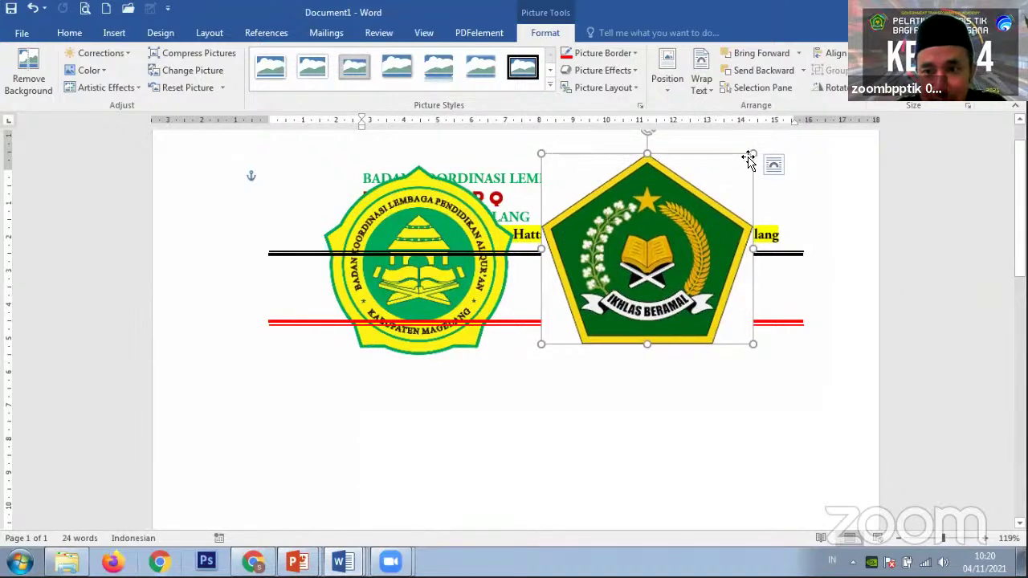
{"action": "left_click_drag", "start_coordinate": [623, 263], "coordinate": [644, 277]}
{"action": "mouse_move", "coordinate": [458, 288]}
{"action": "left_mouse_down"}
{"action": "mouse_move", "coordinate": [486, 269]}
{"action": "mouse_move", "coordinate": [473, 286]}
{"action": "mouse_move", "coordinate": [441, 282]}
{"action": "mouse_move", "coordinate": [440, 261]}
{"action": "mouse_move", "coordinate": [449, 288]}
{"action": "mouse_move", "coordinate": [457, 273]}
{"action": "mouse_move", "coordinate": [462, 304]}
{"action": "mouse_move", "coordinate": [443, 298]}
{"action": "left_mouse_up"}
{"action": "left_click", "coordinate": [591, 268]}
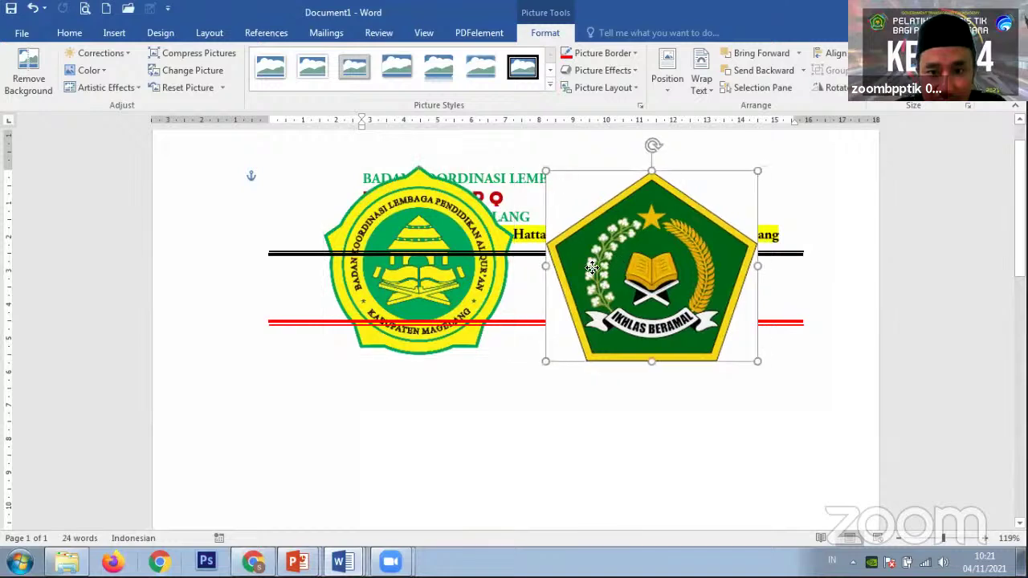
{"action": "left_click_drag", "start_coordinate": [592, 267], "coordinate": [582, 266]}
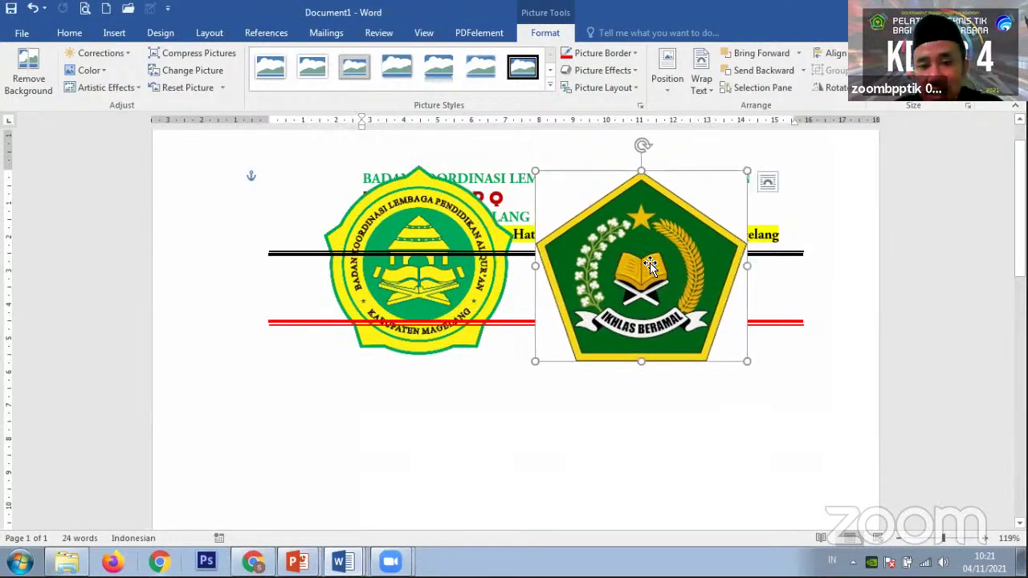
{"action": "left_click_drag", "start_coordinate": [649, 262], "coordinate": [651, 252]}
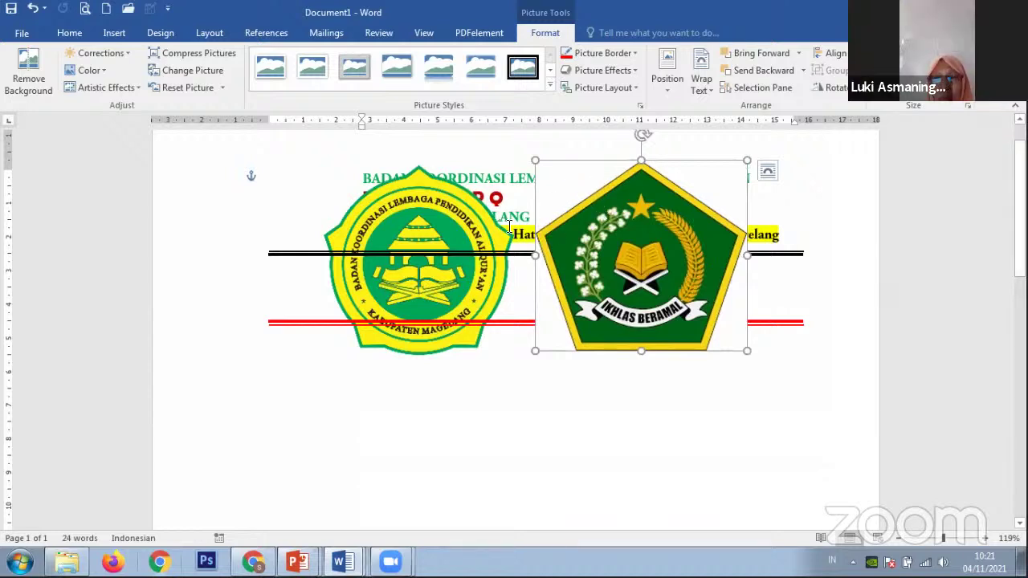
{"action": "mouse_move", "coordinate": [633, 259]}
{"action": "left_mouse_down"}
{"action": "mouse_move", "coordinate": [620, 263]}
{"action": "mouse_move", "coordinate": [633, 260]}
{"action": "left_mouse_up"}
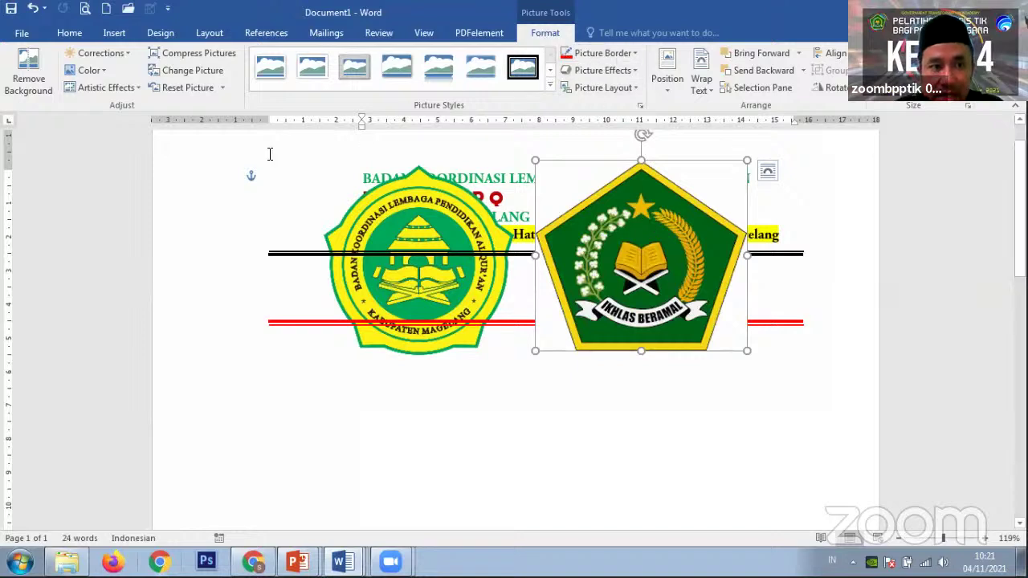
Set the white background of the pentagon-shaped Kemenag logo as its transparent color
{"action": "left_click", "coordinate": [106, 75]}
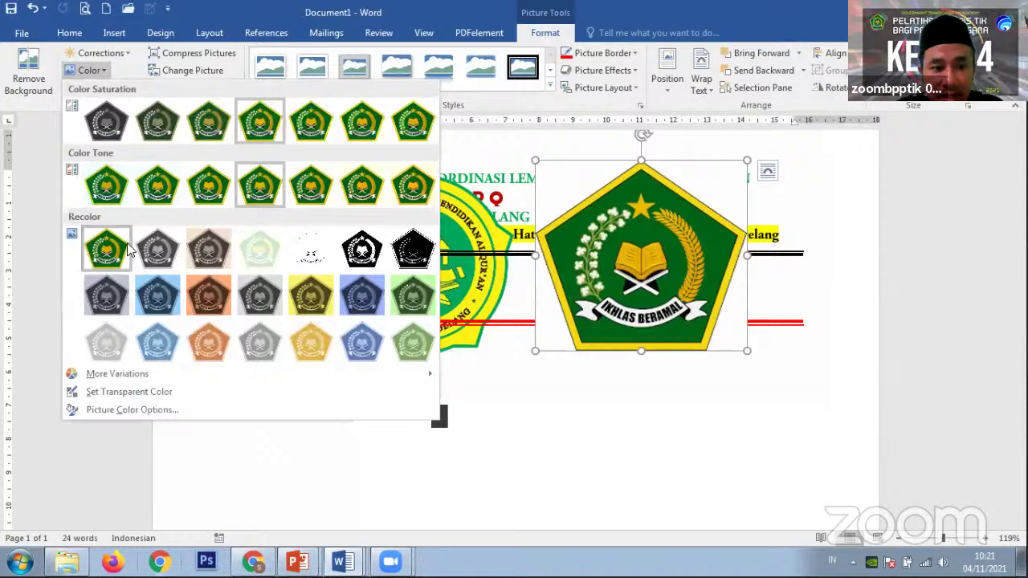
{"action": "left_click", "coordinate": [128, 392]}
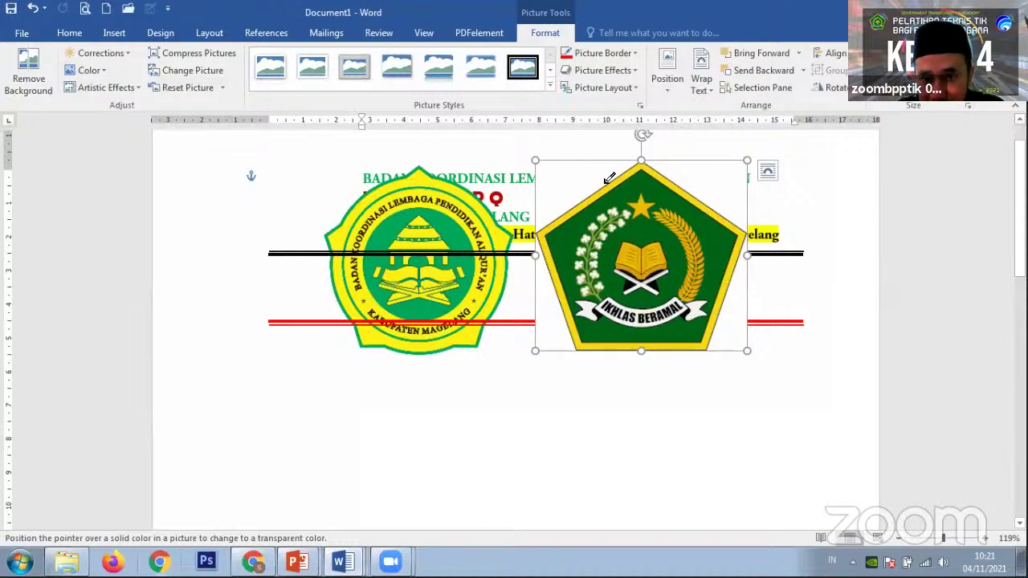
{"action": "left_click", "coordinate": [578, 187]}
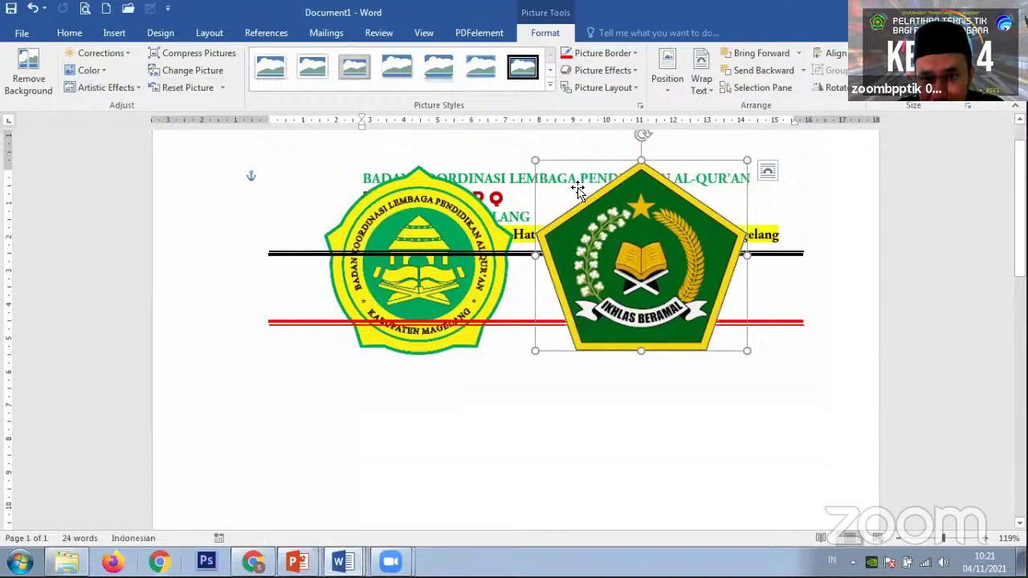
Shrink the Kemenag logo to about 3.2 cm and the round logo to about 3.1 cm wide, placing them side by side
{"action": "mouse_move", "coordinate": [627, 268]}
{"action": "left_mouse_down"}
{"action": "mouse_move", "coordinate": [582, 265]}
{"action": "mouse_move", "coordinate": [627, 259]}
{"action": "mouse_move", "coordinate": [716, 207]}
{"action": "mouse_move", "coordinate": [704, 238]}
{"action": "mouse_move", "coordinate": [612, 283]}
{"action": "mouse_move", "coordinate": [633, 287]}
{"action": "left_mouse_up"}
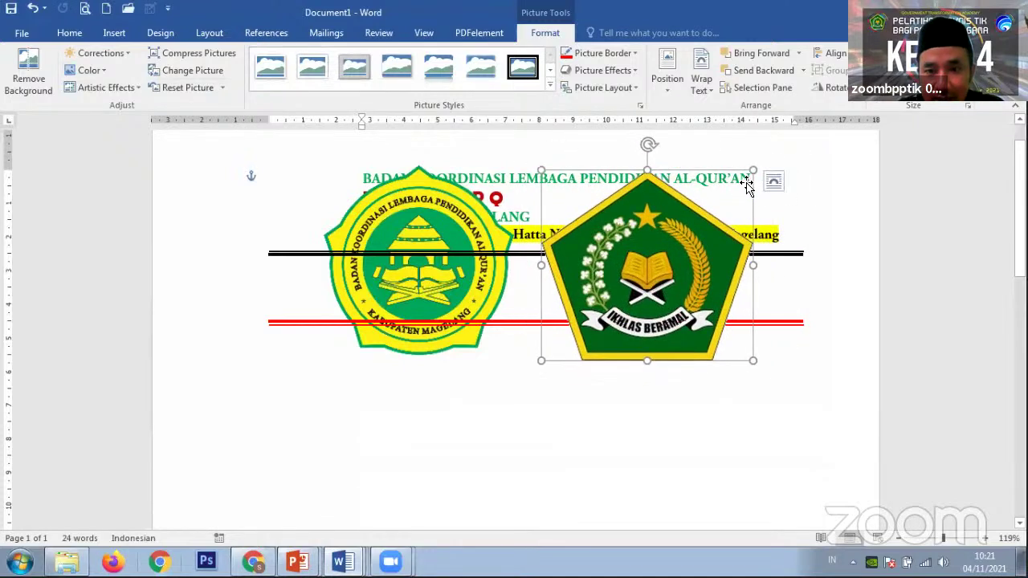
{"action": "left_click_drag", "start_coordinate": [751, 169], "coordinate": [693, 230]}
{"action": "left_click_drag", "start_coordinate": [629, 303], "coordinate": [663, 222]}
{"action": "left_click", "coordinate": [468, 243]}
{"action": "left_click_drag", "start_coordinate": [322, 352], "coordinate": [412, 270]}
{"action": "mouse_move", "coordinate": [462, 225]}
{"action": "left_mouse_down"}
{"action": "mouse_move", "coordinate": [402, 237]}
{"action": "mouse_move", "coordinate": [461, 228]}
{"action": "left_mouse_up"}
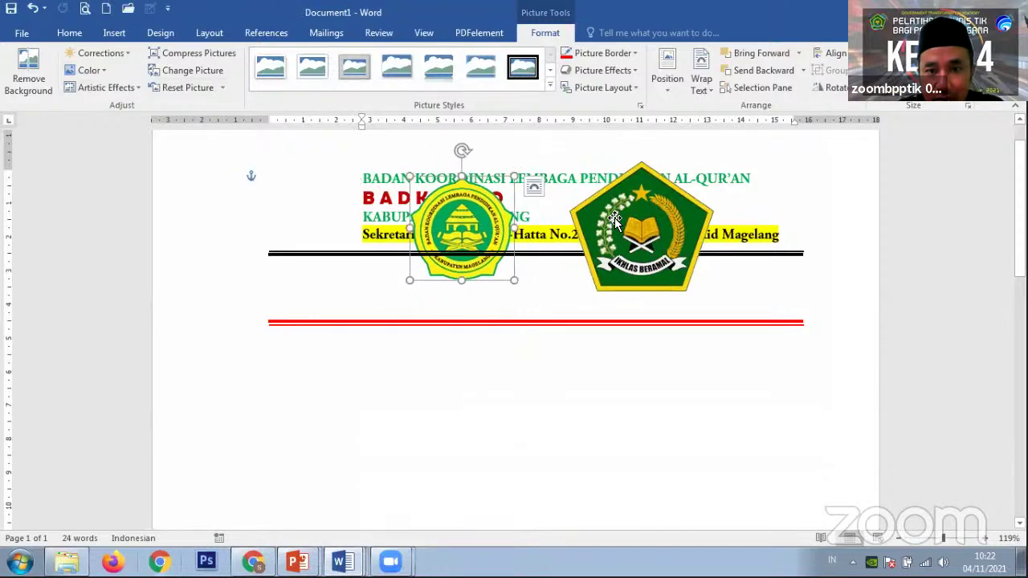
{"action": "left_click", "coordinate": [635, 205]}
{"action": "left_click_drag", "start_coordinate": [712, 159], "coordinate": [675, 196]}
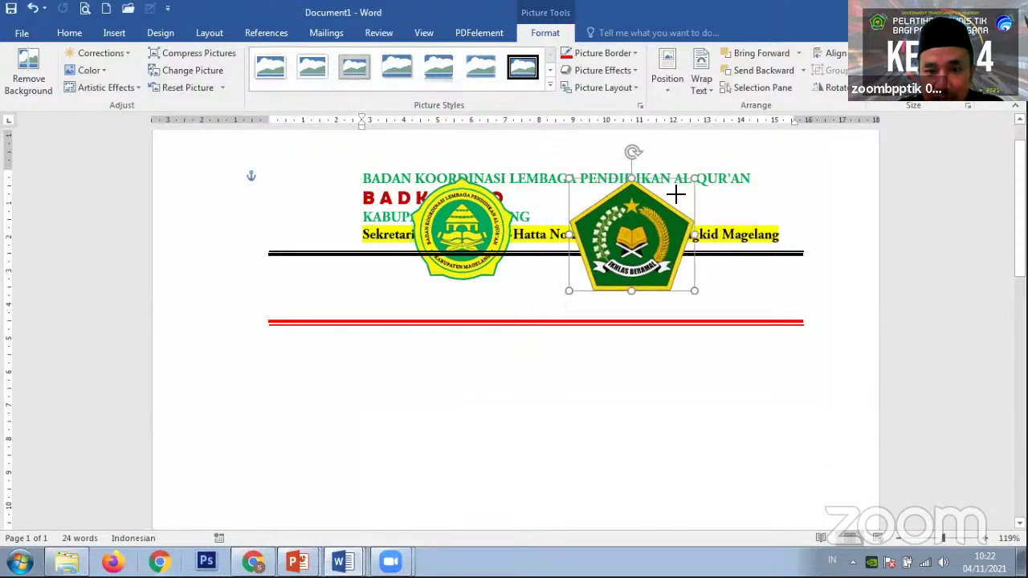
{"action": "left_click_drag", "start_coordinate": [630, 244], "coordinate": [609, 217]}
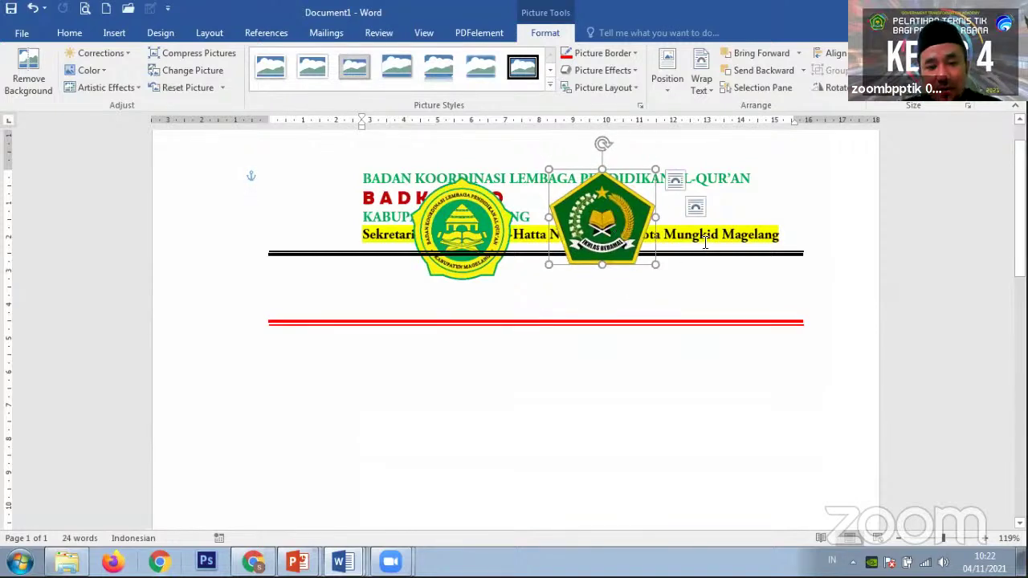
Undo the logo resizing and the transparent background, and remove the Kemenag logo from the letterhead
{"action": "key", "text": "ctrl+z"}
{"action": "key", "text": "ctrl+z"}
{"action": "key", "text": "ctrl+z"}
{"action": "key", "text": "ctrl+z"}
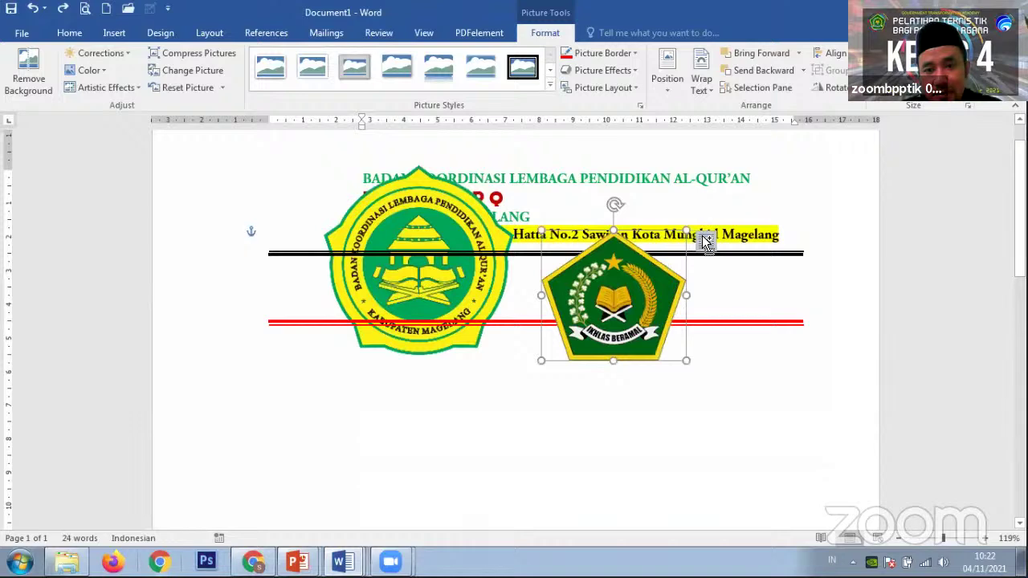
{"action": "key", "text": "ctrl+z"}
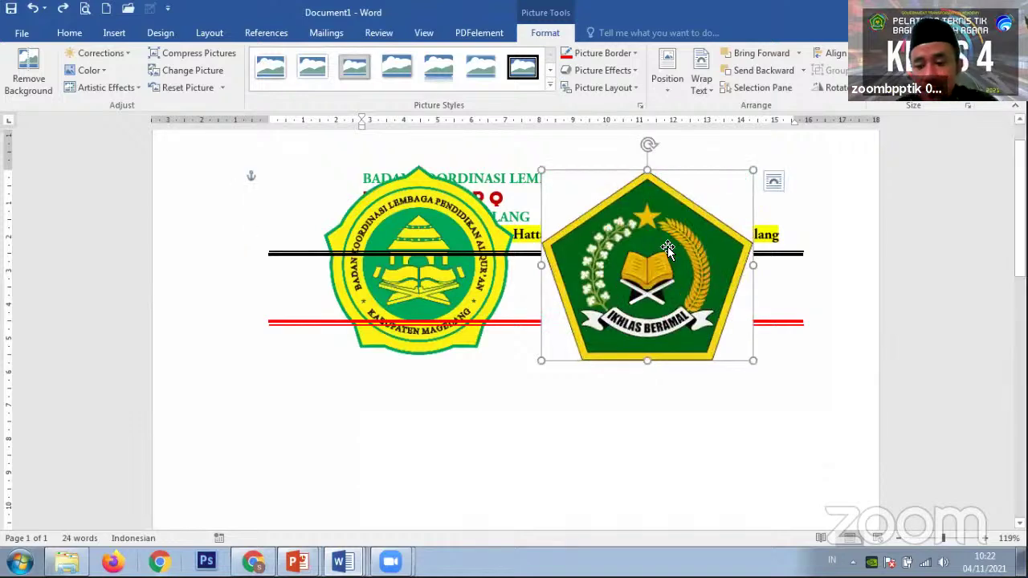
{"action": "key", "text": "ctrl+z"}
Insert the picture LOGO KEMENAG 2021 from the Pictures library again at the start of the letterhead text
{"action": "left_click", "coordinate": [114, 33]}
{"action": "left_click", "coordinate": [136, 72]}
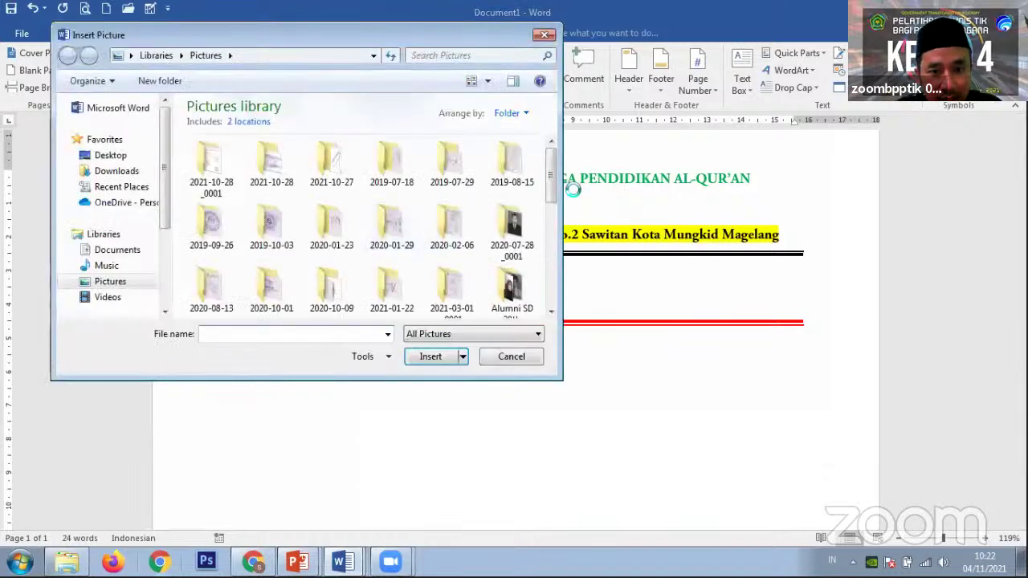
{"action": "scroll", "coordinate": [552, 167], "scroll_direction": "down", "scroll_amount": 4}
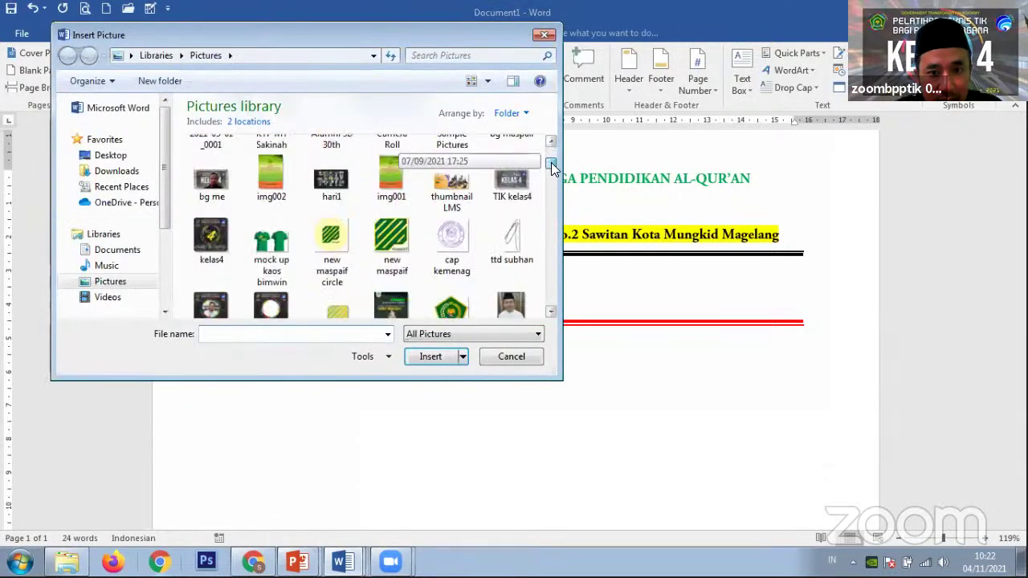
{"action": "scroll", "coordinate": [553, 167], "scroll_direction": "down", "scroll_amount": 1}
{"action": "scroll", "coordinate": [553, 173], "scroll_direction": "down", "scroll_amount": 5}
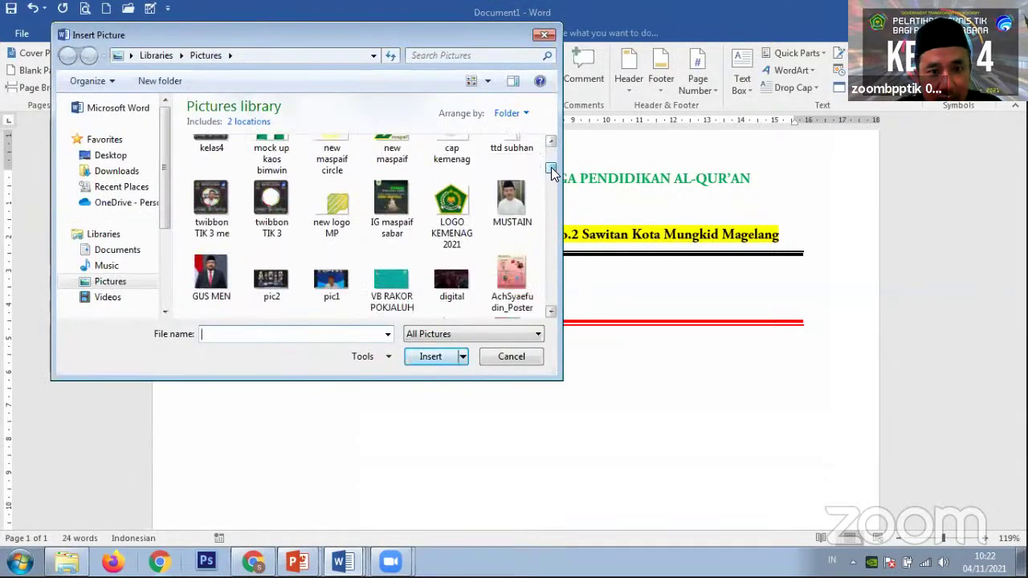
{"action": "left_click", "coordinate": [451, 207]}
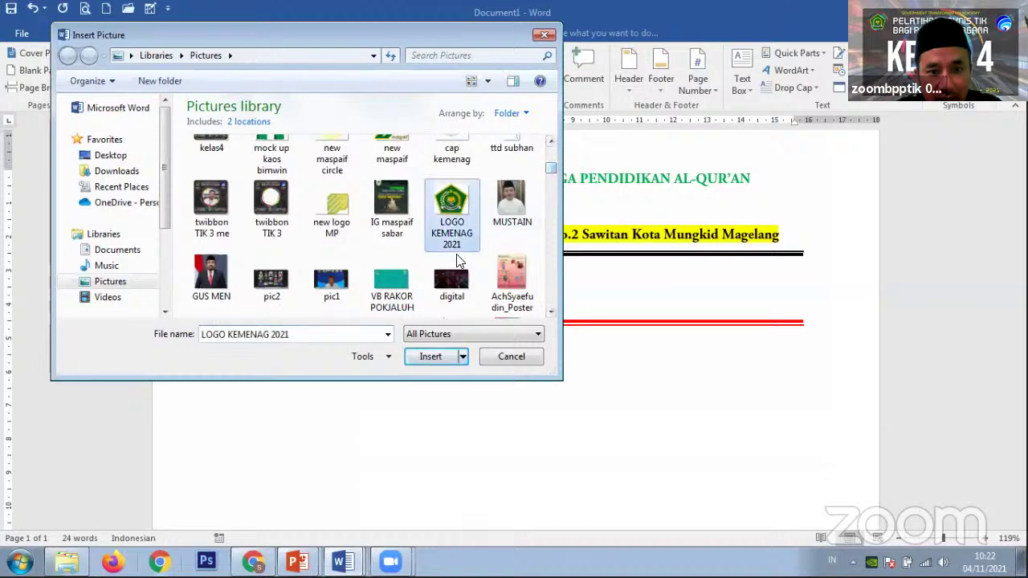
{"action": "left_click", "coordinate": [431, 357]}
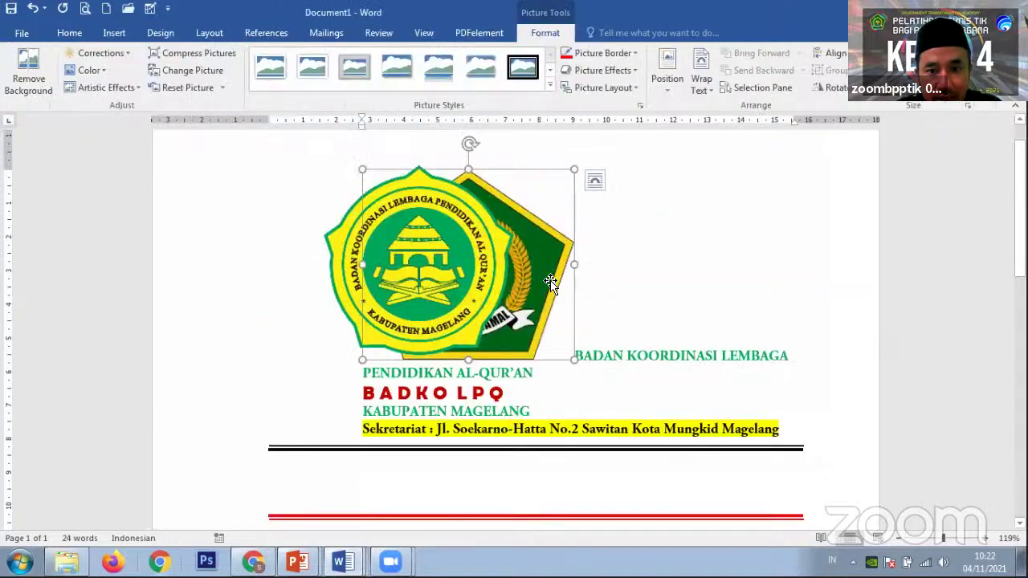
{"action": "scroll", "coordinate": [622, 293], "scroll_direction": "down", "scroll_amount": 3}
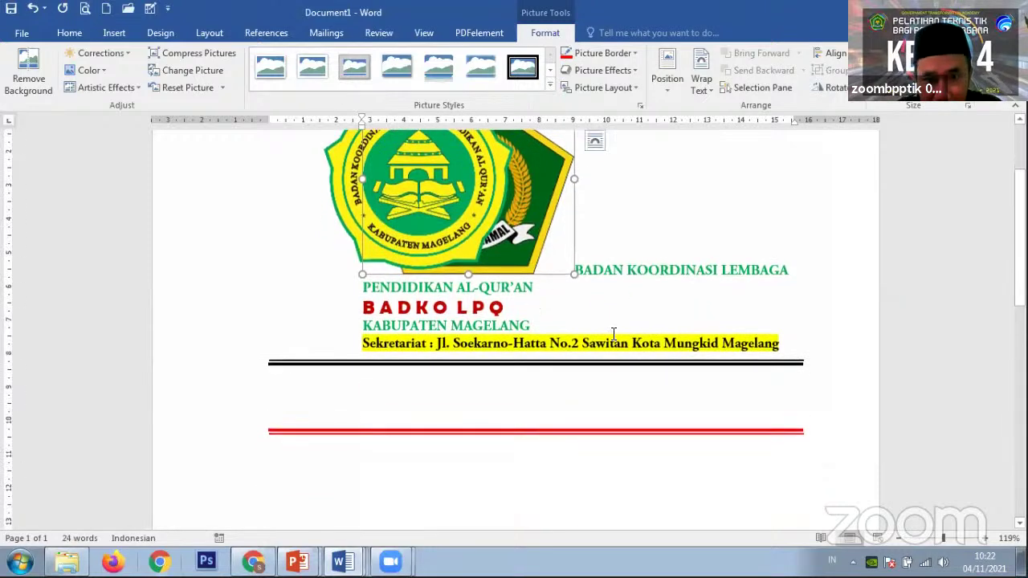
{"action": "scroll", "coordinate": [632, 247], "scroll_direction": "up", "scroll_amount": 3}
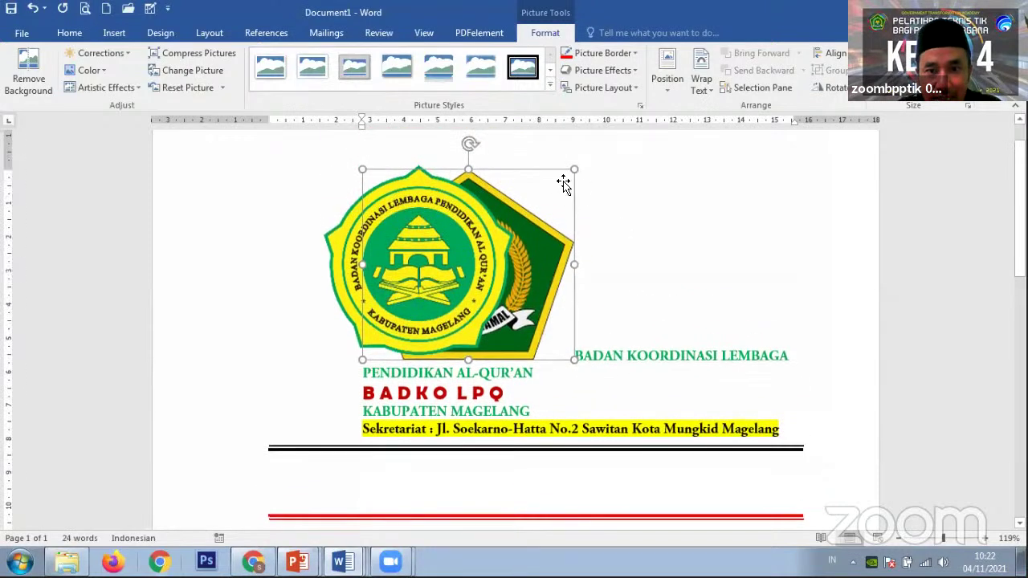
Place the reinserted Kemenag logo In Front of Text and move it to the right of the round logo
{"action": "left_click", "coordinate": [701, 84]}
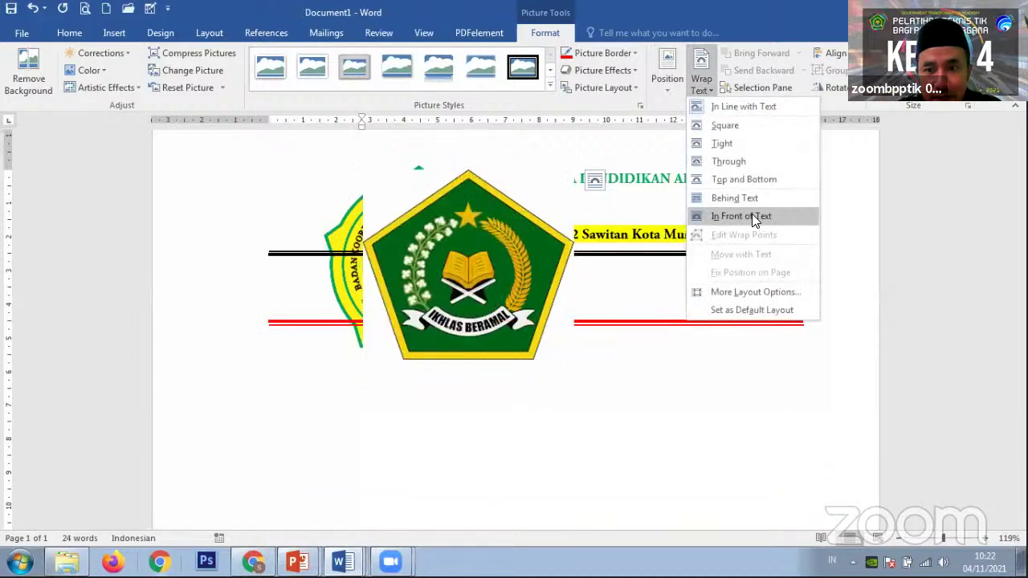
{"action": "left_click", "coordinate": [773, 216]}
{"action": "left_click_drag", "start_coordinate": [484, 258], "coordinate": [637, 228]}
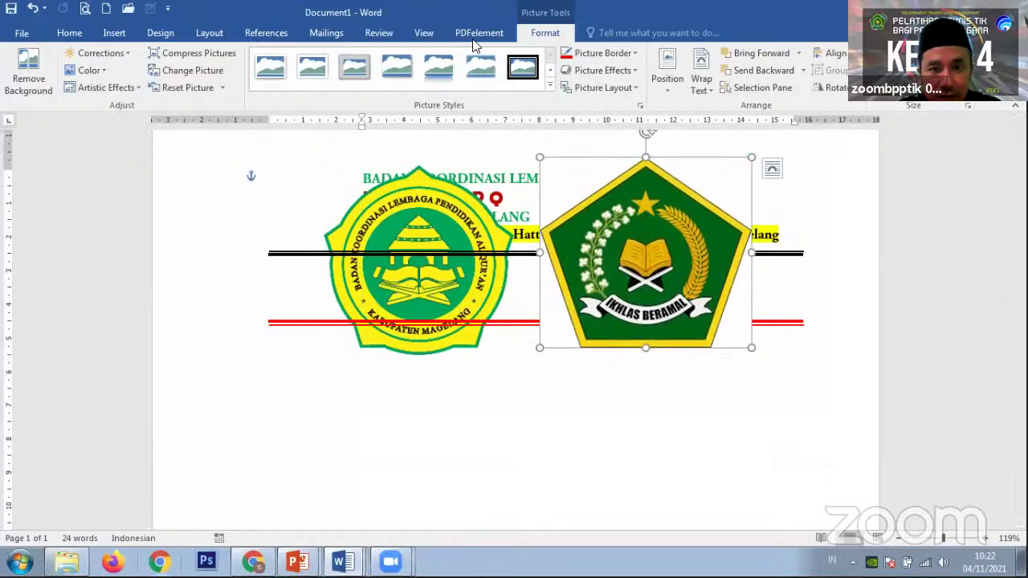
Make the Kemenag logo's white background transparent and shrink the logo to about 4.1 cm wide
{"action": "left_click", "coordinate": [103, 72]}
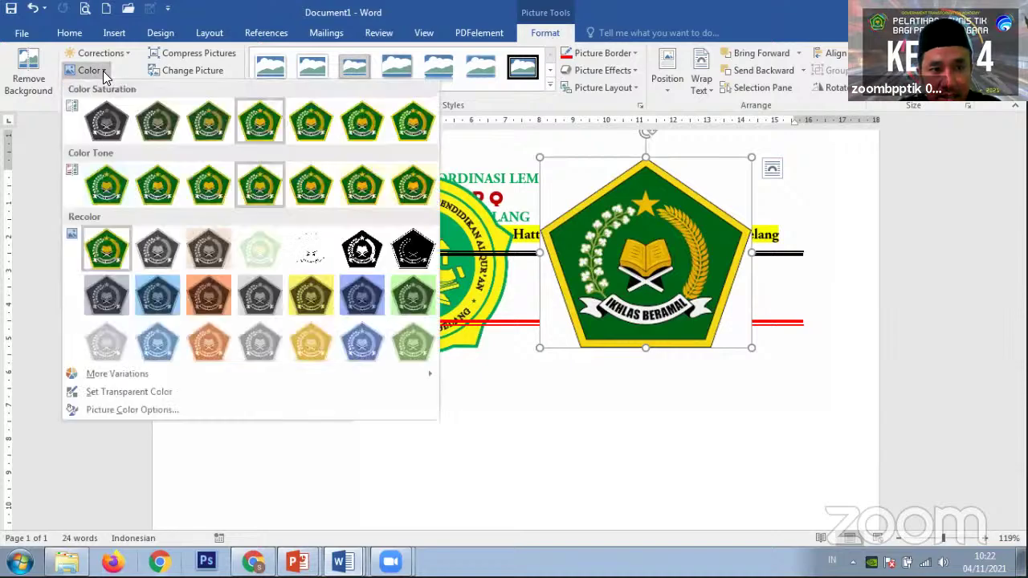
{"action": "left_click", "coordinate": [167, 391]}
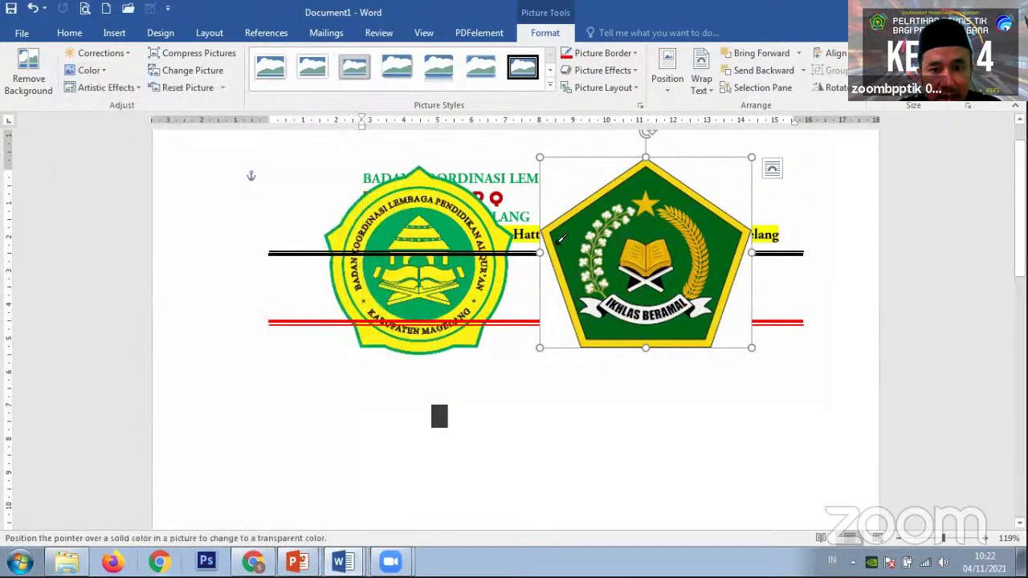
{"action": "left_click", "coordinate": [584, 183]}
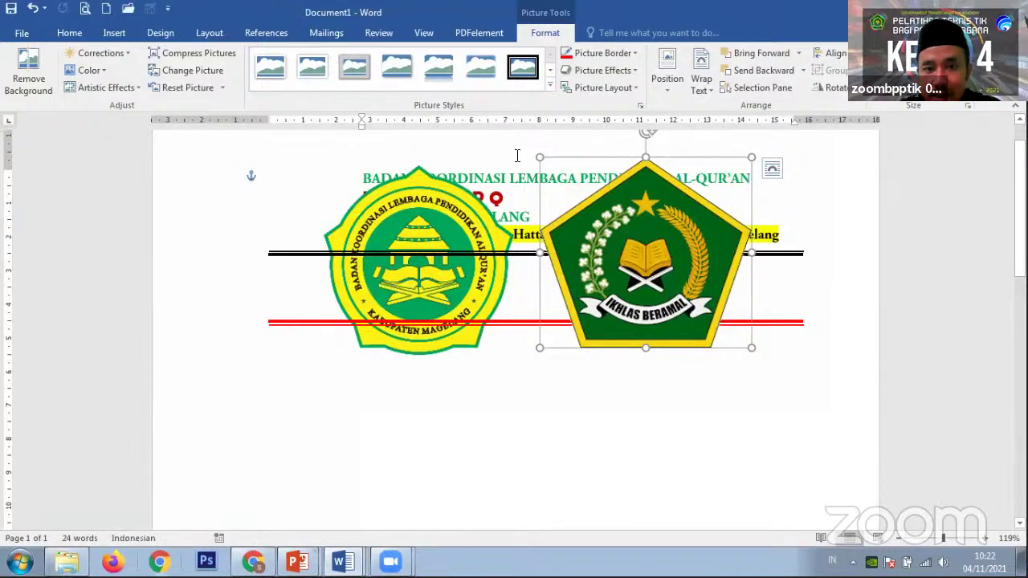
{"action": "left_click_drag", "start_coordinate": [540, 165], "coordinate": [614, 225]}
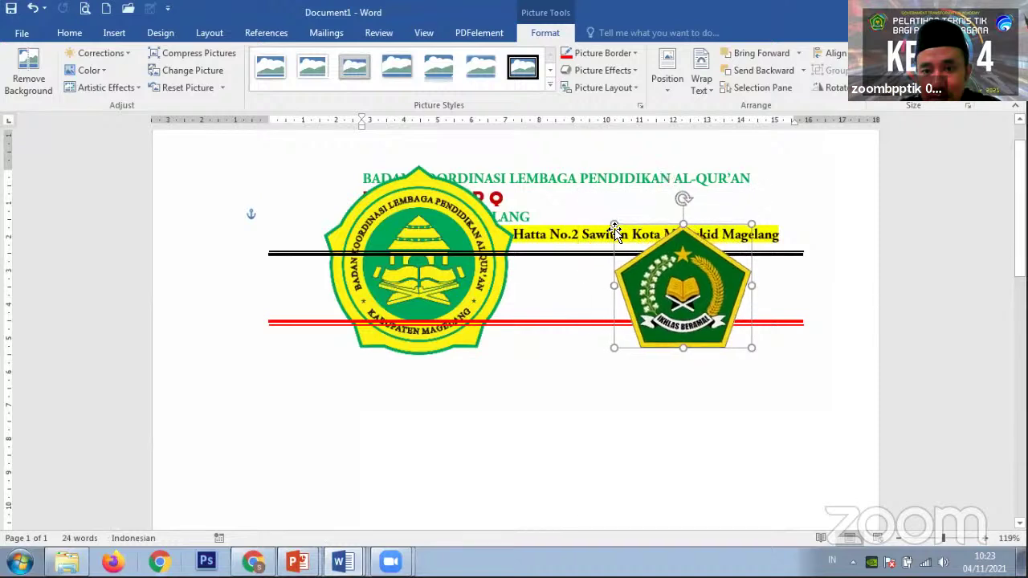
Delete the Kemenag logo and shrink the round logo to about 2.4 cm wide so it sits beside the letterhead text
{"action": "left_click_drag", "start_coordinate": [659, 283], "coordinate": [627, 268]}
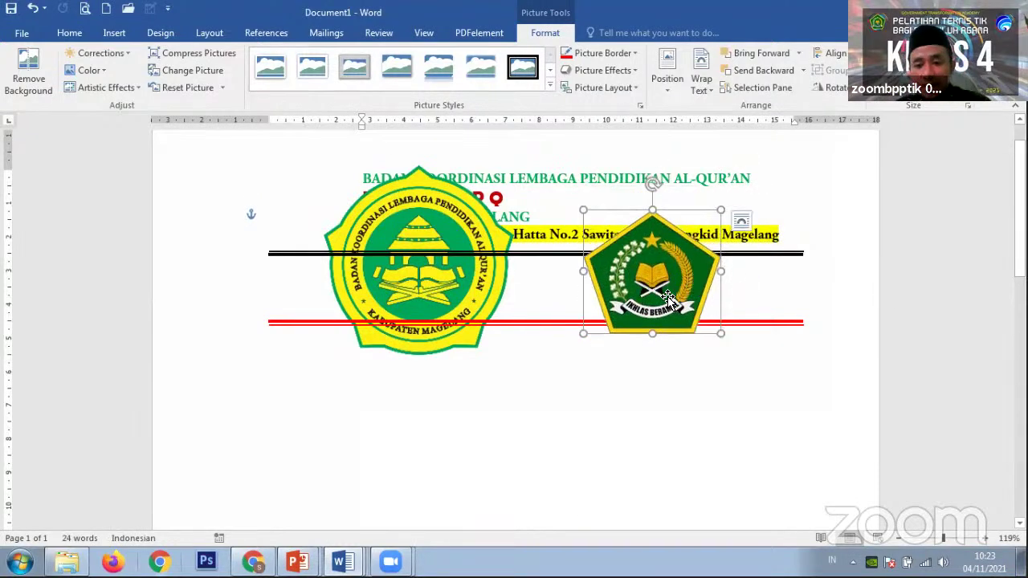
{"action": "left_click_drag", "start_coordinate": [660, 286], "coordinate": [647, 293]}
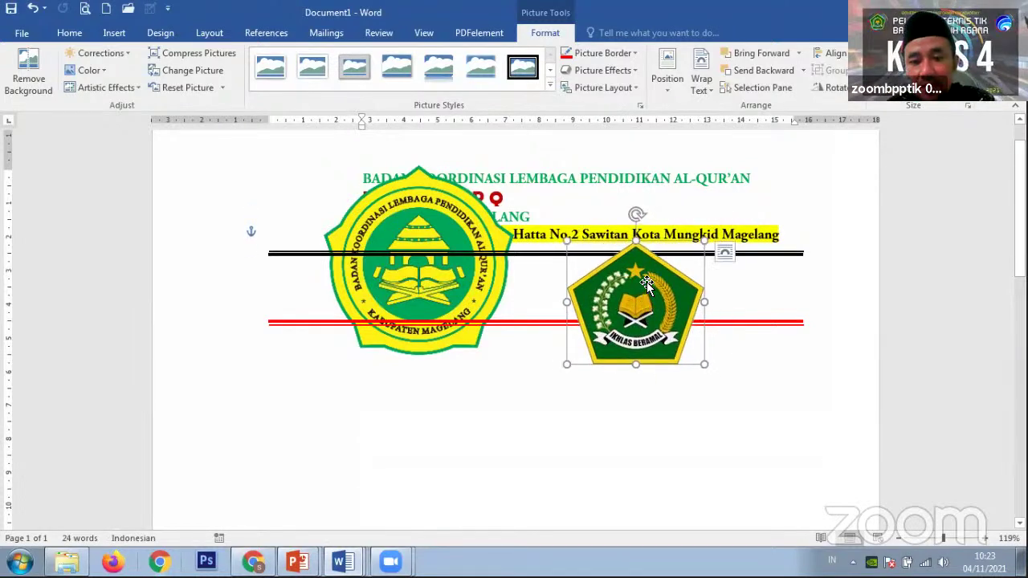
{"action": "key", "text": "Delete"}
{"action": "left_click", "coordinate": [513, 357]}
{"action": "left_click_drag", "start_coordinate": [514, 356], "coordinate": [330, 214]}
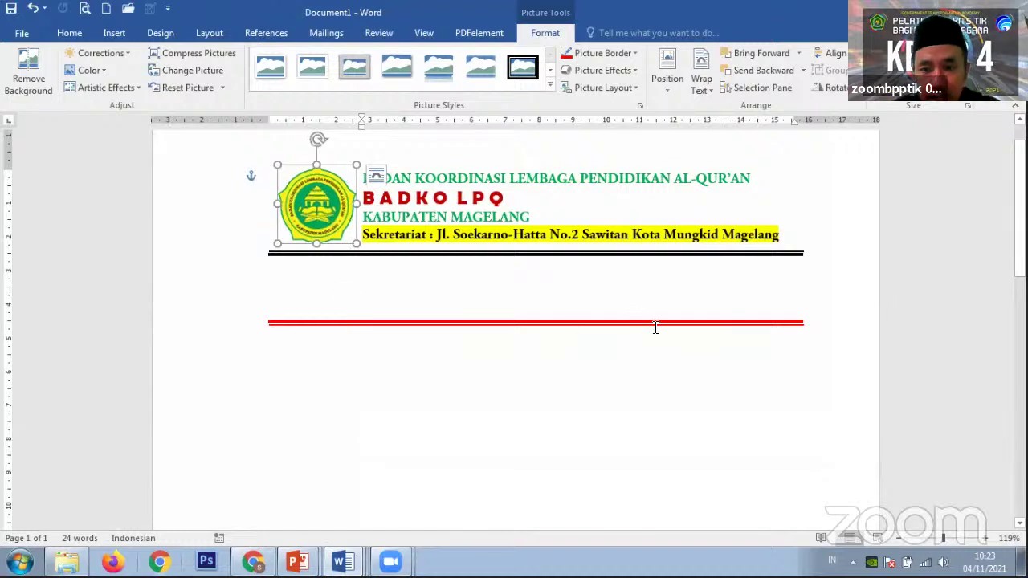
Shift the red double line slightly down and back up
{"action": "left_click", "coordinate": [602, 328]}
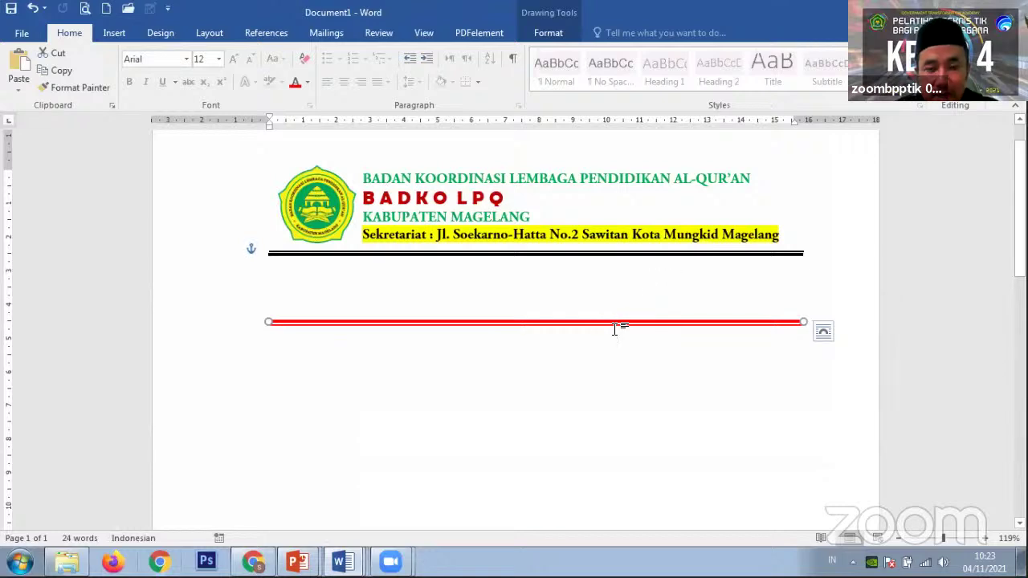
{"action": "left_click_drag", "start_coordinate": [613, 329], "coordinate": [614, 332]}
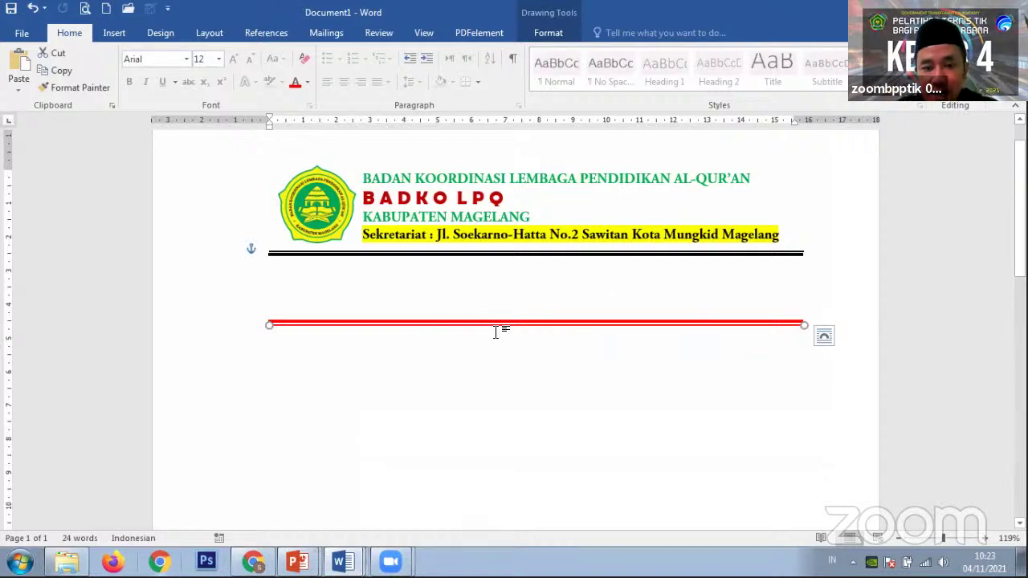
{"action": "mouse_move", "coordinate": [447, 323]}
{"action": "left_mouse_down"}
{"action": "mouse_move", "coordinate": [436, 294]}
{"action": "mouse_move", "coordinate": [444, 319]}
{"action": "left_mouse_up"}
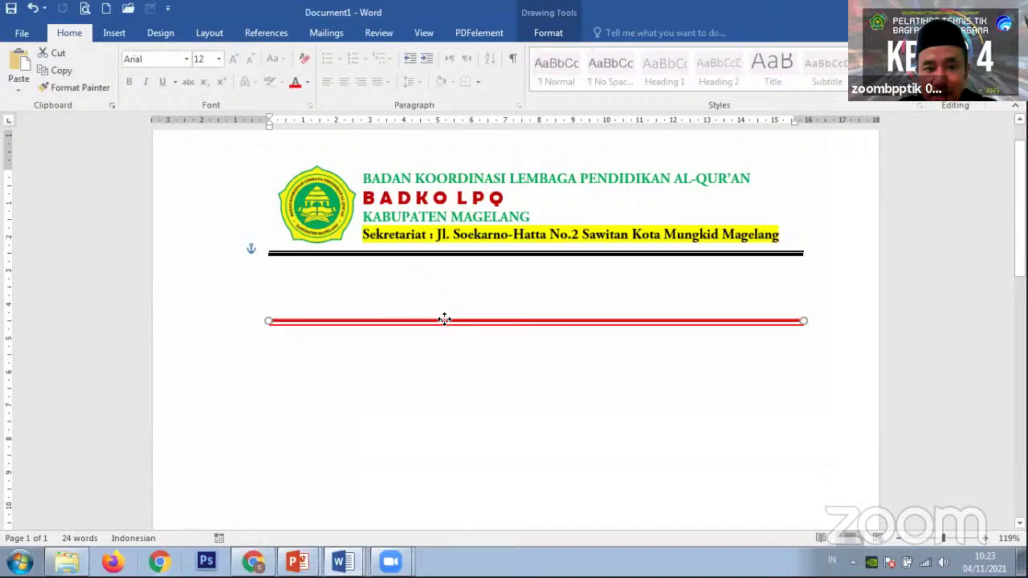
Insert two blank lines in the empty paragraph beneath the highlighted address
{"action": "left_click", "coordinate": [341, 285]}
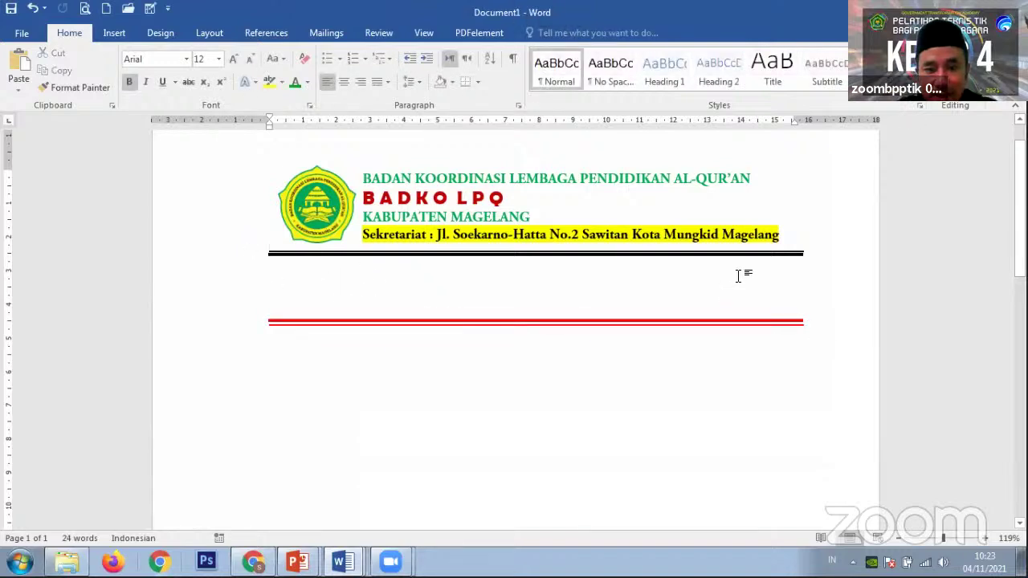
{"action": "key", "text": "Return"}
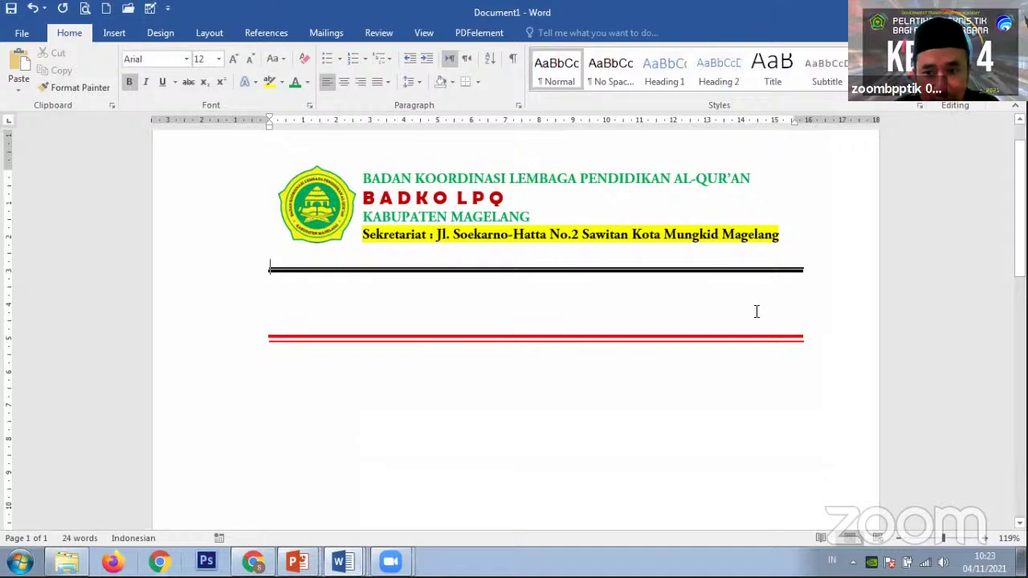
{"action": "key", "text": "Return"}
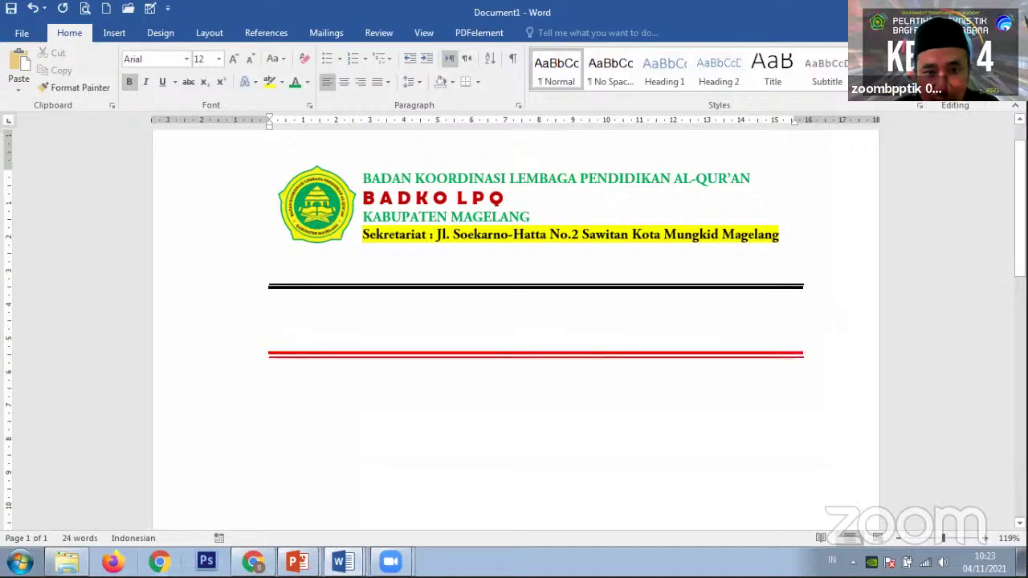
Move the black double line up and fine-tune its position so it sits just below the highlighted address
{"action": "left_click", "coordinate": [659, 286]}
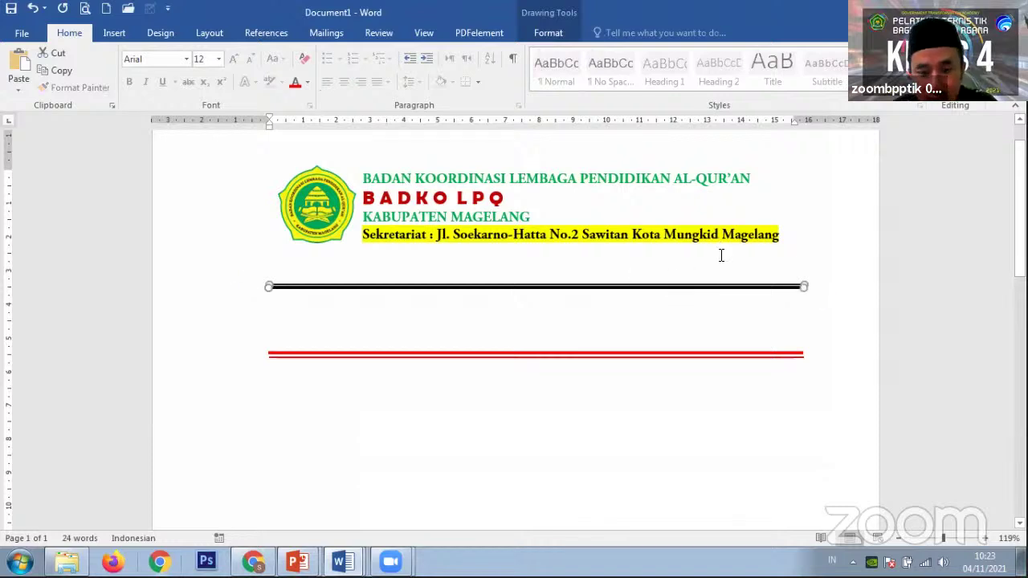
{"action": "key", "text": "Up"}
{"action": "key", "text": "Up"}
{"action": "key", "text": "Up"}
{"action": "key", "text": "Up"}
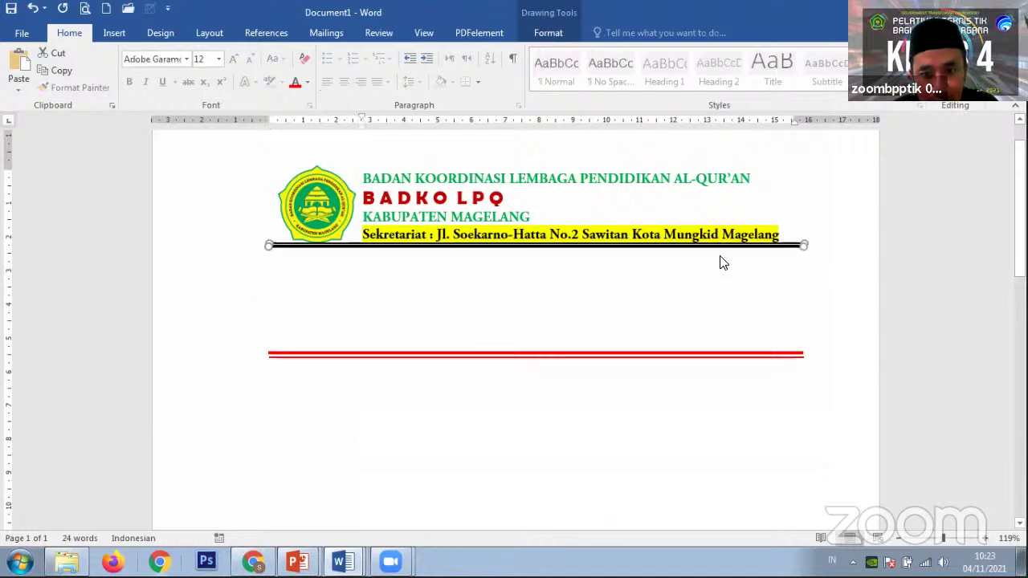
{"action": "key", "text": "ctrl+Down"}
{"action": "key", "text": "ctrl+Down"}
{"action": "key", "text": "ctrl+Down"}
{"action": "key", "text": "ctrl+Down"}
{"action": "key", "text": "ctrl+Down"}
Create an automatic double border line from "===" below the letterhead and increase the spacing above it
{"action": "left_click", "coordinate": [427, 292]}
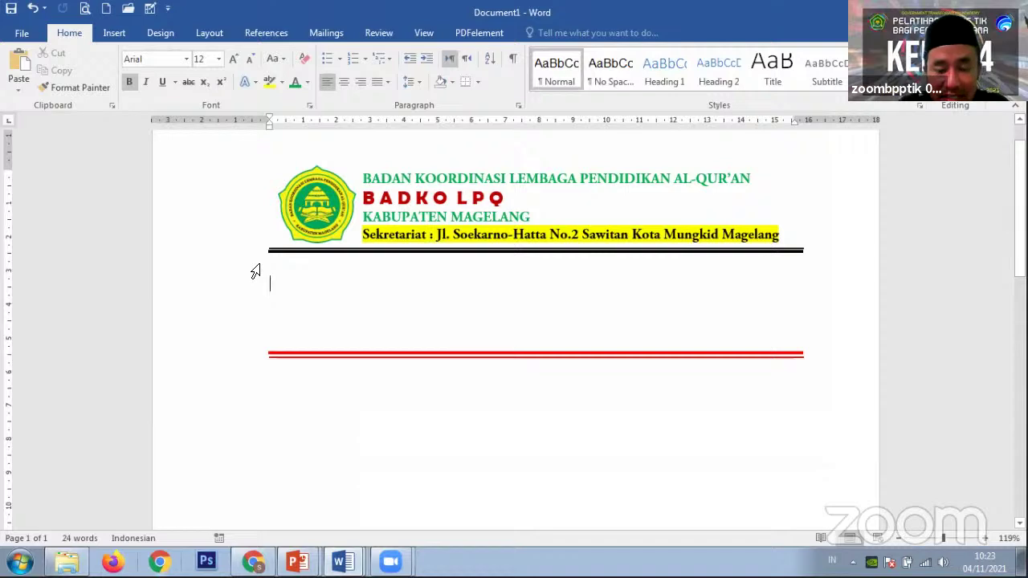
{"action": "type", "text": "==="}
{"action": "key", "text": "Return"}
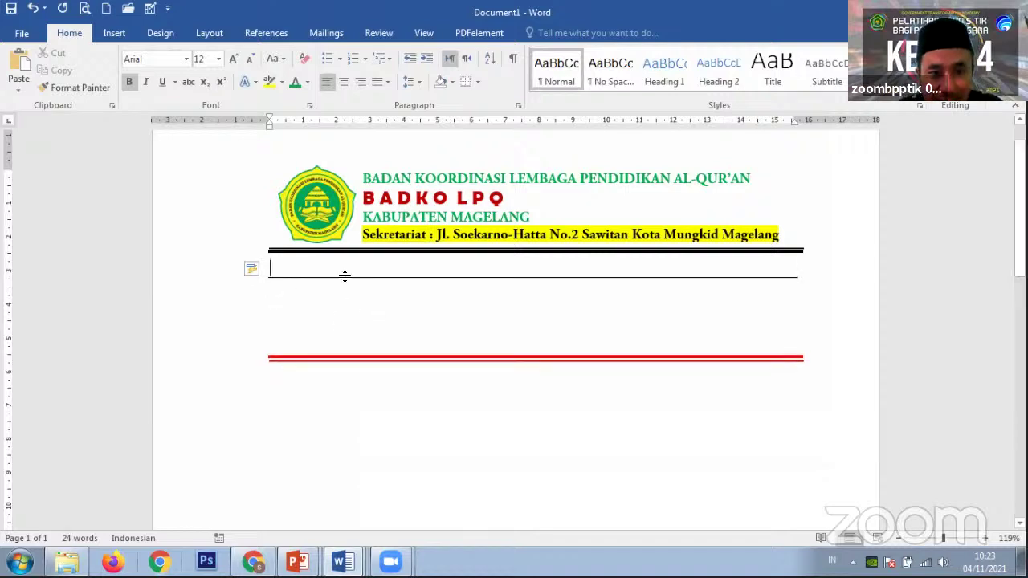
{"action": "left_click", "coordinate": [392, 277]}
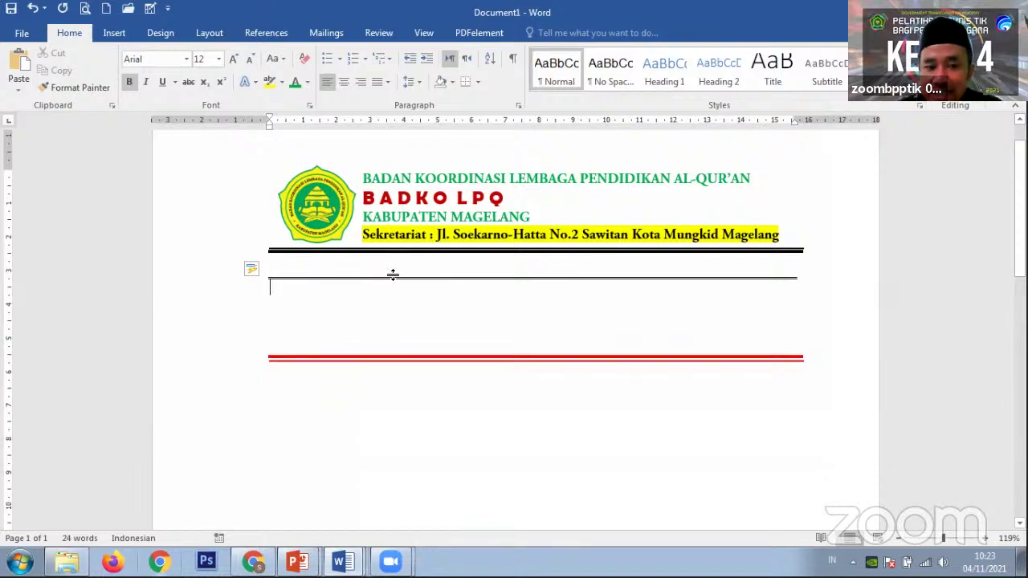
{"action": "left_click", "coordinate": [395, 283]}
{"action": "mouse_move", "coordinate": [396, 266]}
{"action": "left_mouse_down"}
{"action": "mouse_move", "coordinate": [399, 297]}
{"action": "mouse_move", "coordinate": [405, 268]}
{"action": "left_mouse_up"}
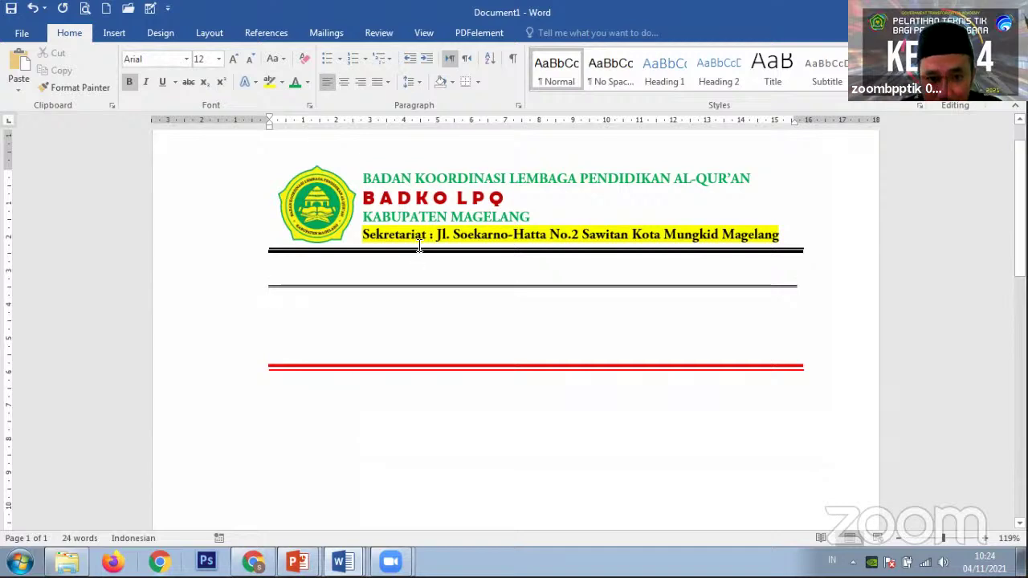
Create an automatic single border line from underscores below the automatic double border
{"action": "left_click", "coordinate": [414, 250]}
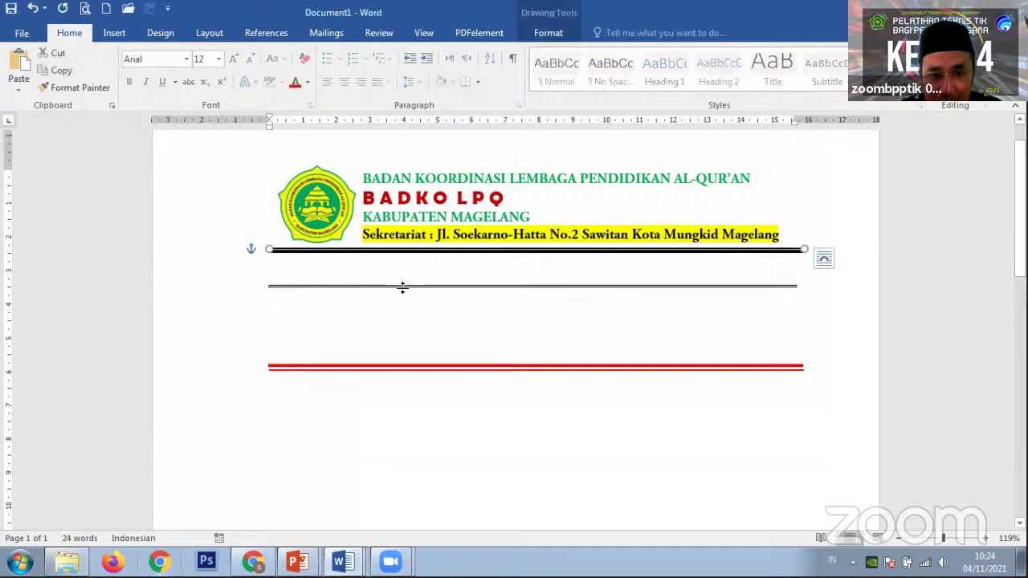
{"action": "left_click", "coordinate": [368, 313]}
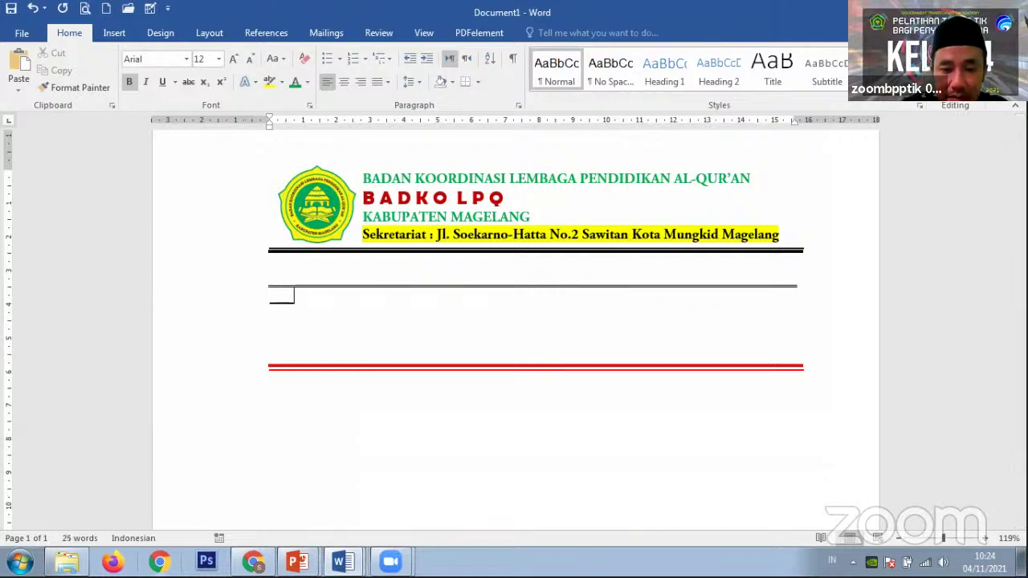
{"action": "key", "text": "Return"}
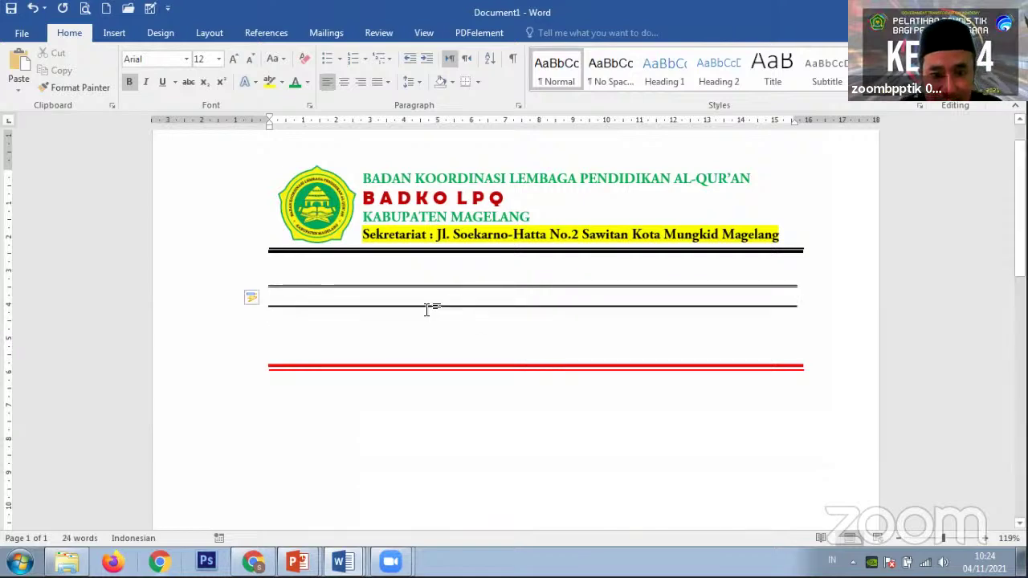
Delete the automatic border lines, the blank paragraphs and the red double line below the letterhead
{"action": "left_click_drag", "start_coordinate": [270, 302], "coordinate": [552, 293]}
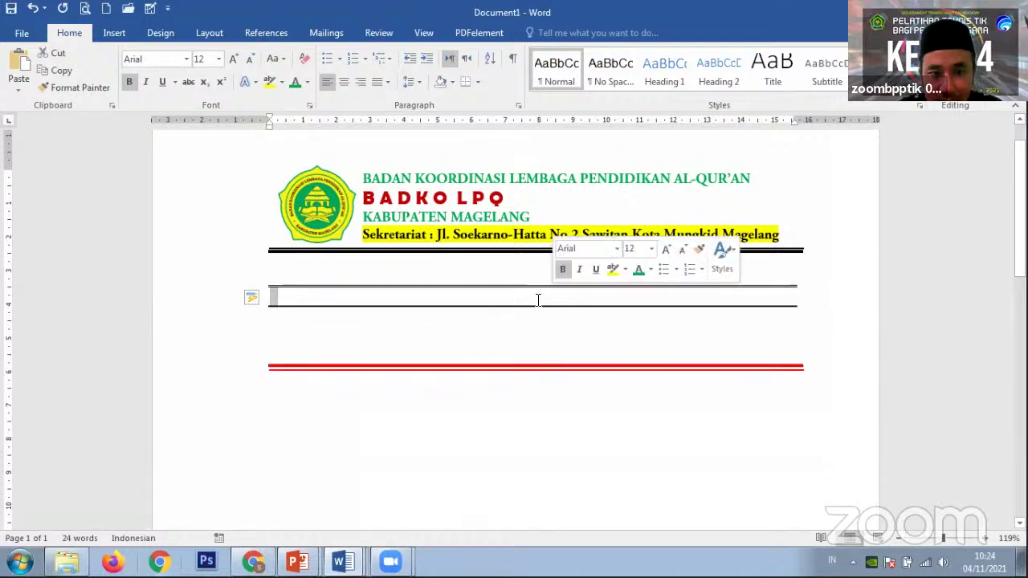
{"action": "left_click", "coordinate": [466, 304]}
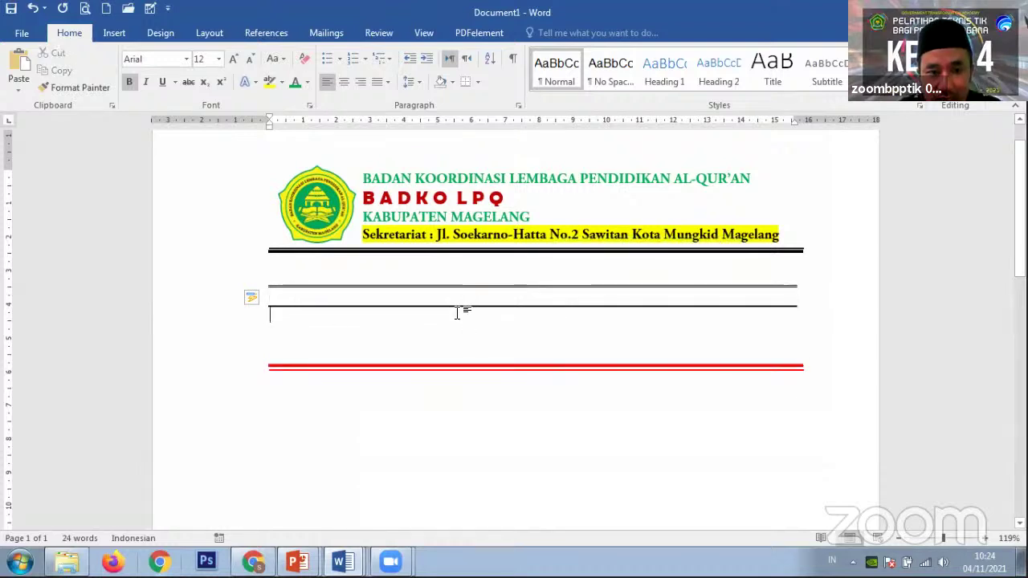
{"action": "left_click_drag", "start_coordinate": [318, 303], "coordinate": [341, 355]}
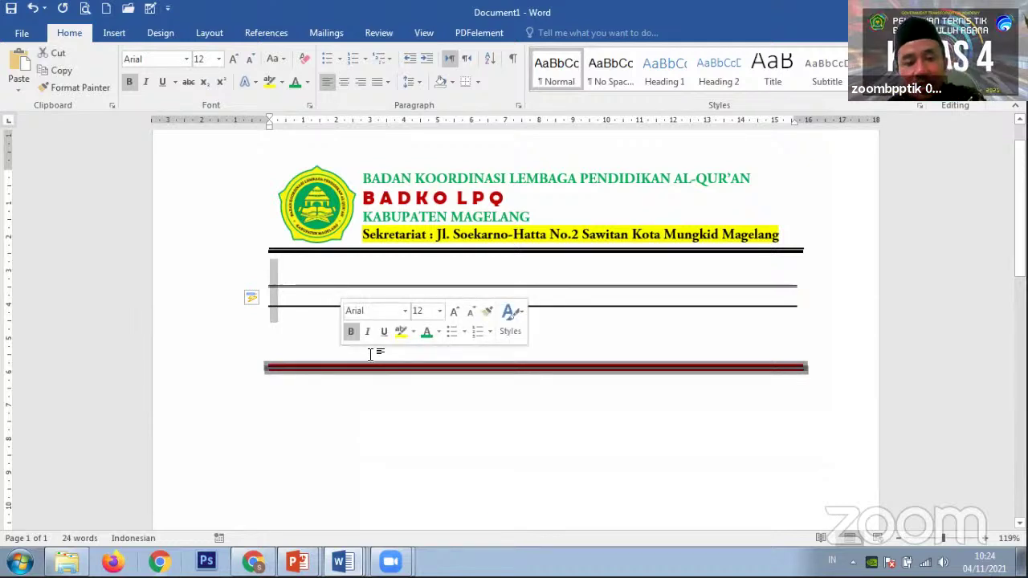
{"action": "key", "text": "Delete"}
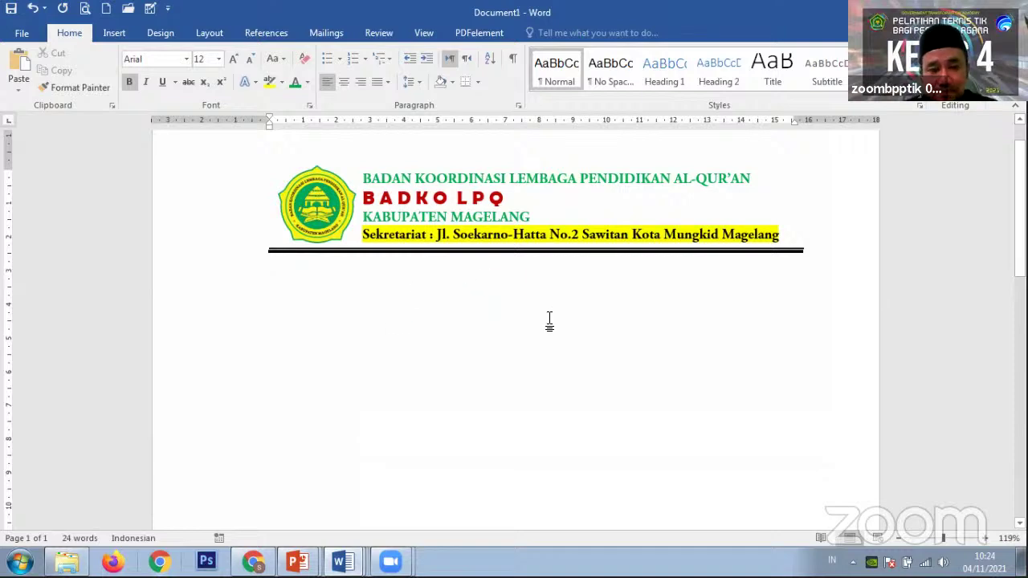
Examine the letterhead's layout and proportions on the whole page
{"action": "scroll", "coordinate": [533, 299], "scroll_direction": "down", "scroll_amount": 1}
{"action": "scroll", "coordinate": [535, 299], "scroll_direction": "up", "scroll_amount": 1}
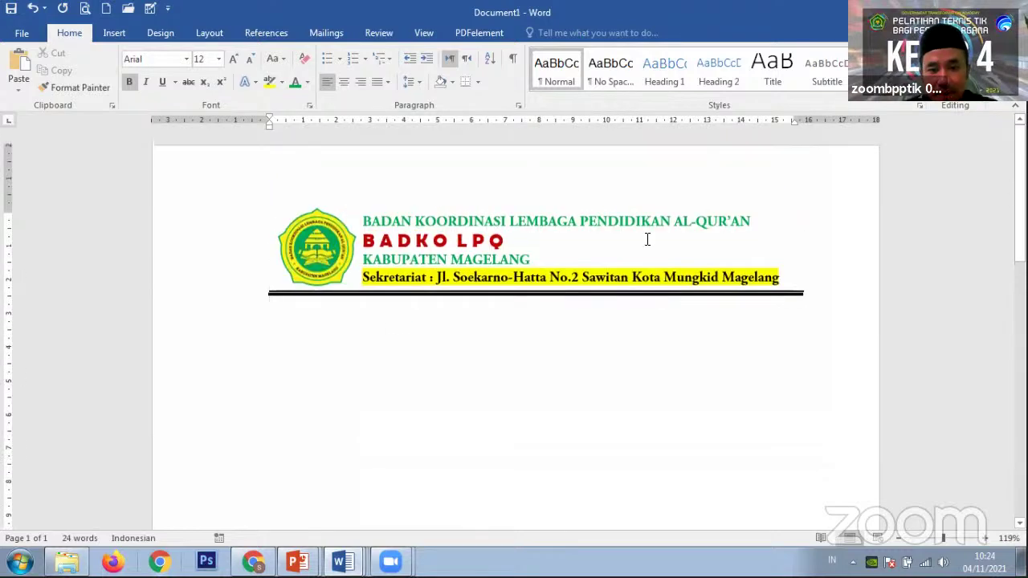
{"action": "scroll", "coordinate": [424, 297], "scroll_direction": "down", "scroll_amount": 1}
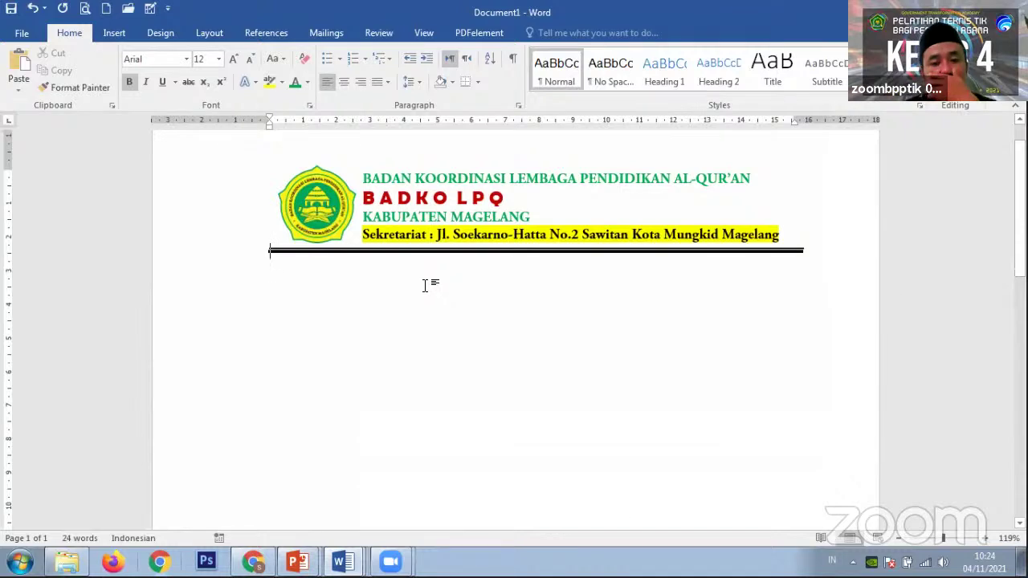
{"action": "scroll", "coordinate": [424, 283], "scroll_direction": "up", "scroll_amount": 1}
{"action": "scroll", "coordinate": [425, 285], "scroll_direction": "down", "scroll_amount": 1}
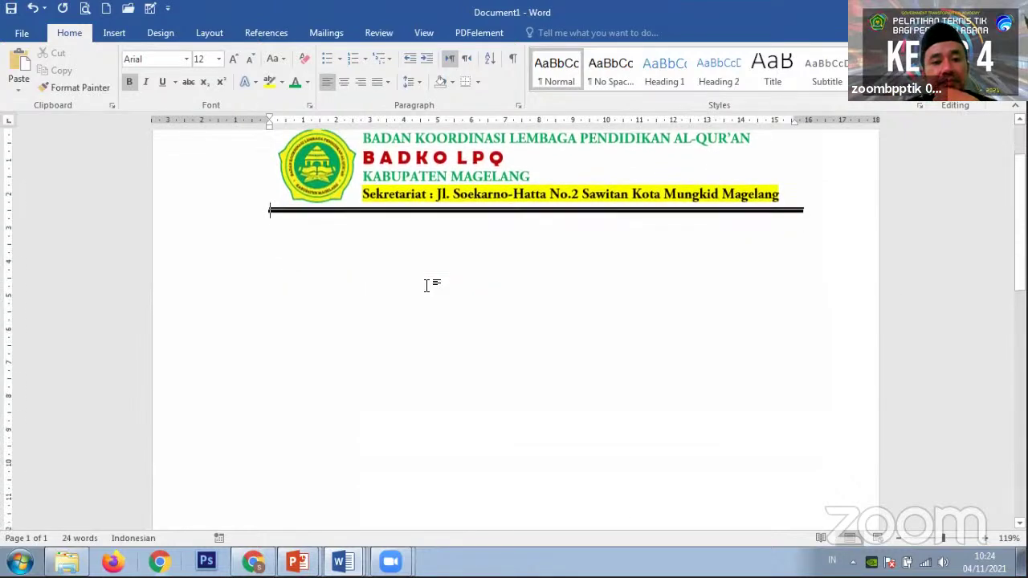
{"action": "scroll", "coordinate": [426, 284], "scroll_direction": "up", "scroll_amount": 1}
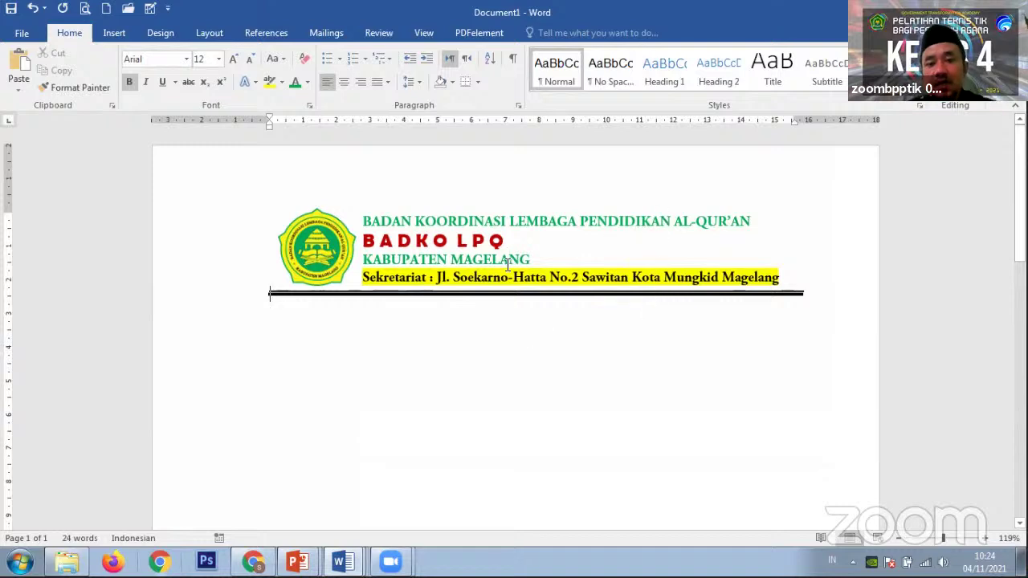
{"action": "scroll", "coordinate": [605, 294], "scroll_direction": "down", "scroll_amount": 2}
{"action": "scroll", "coordinate": [564, 259], "scroll_direction": "down", "scroll_amount": 4, "text": "ctrl"}
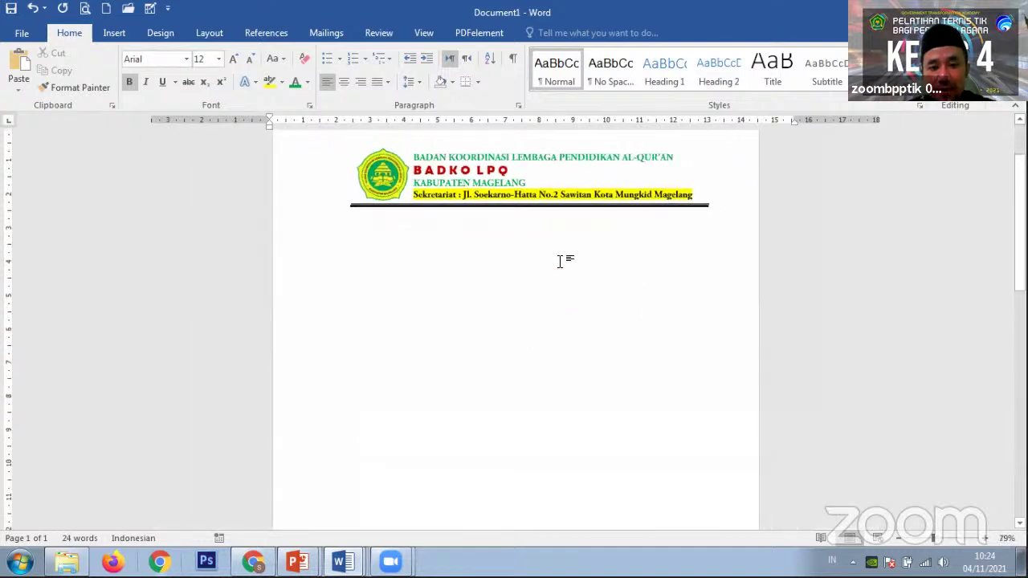
{"action": "scroll", "coordinate": [565, 259], "scroll_direction": "down", "scroll_amount": 5, "text": "ctrl"}
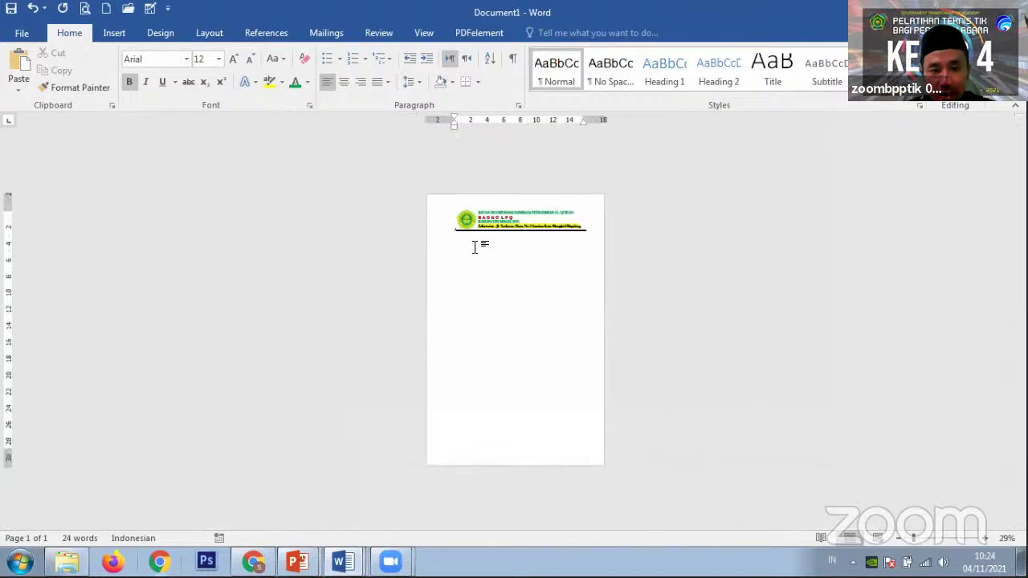
Try a blank line and the sample text JKHJK in the paragraph at the black double line, undoing each
{"action": "left_click", "coordinate": [599, 231]}
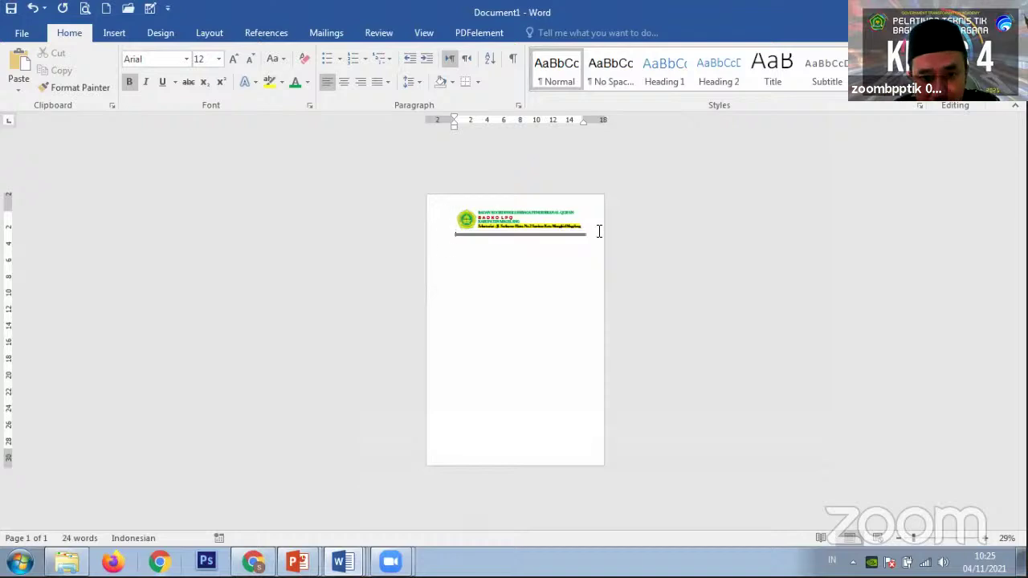
{"action": "key", "text": "ctrl+z"}
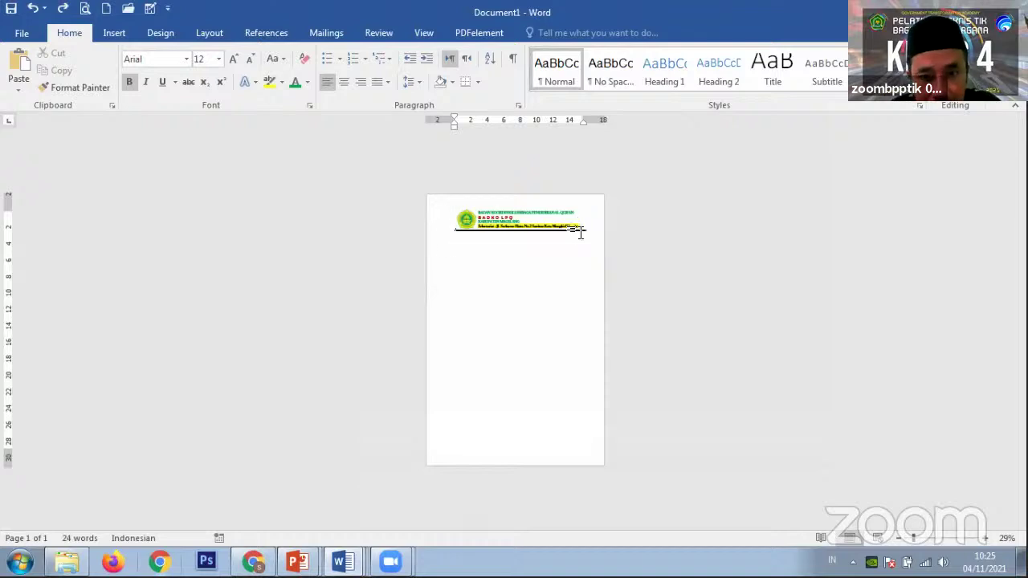
{"action": "scroll", "coordinate": [559, 241], "scroll_direction": "up", "scroll_amount": 9}
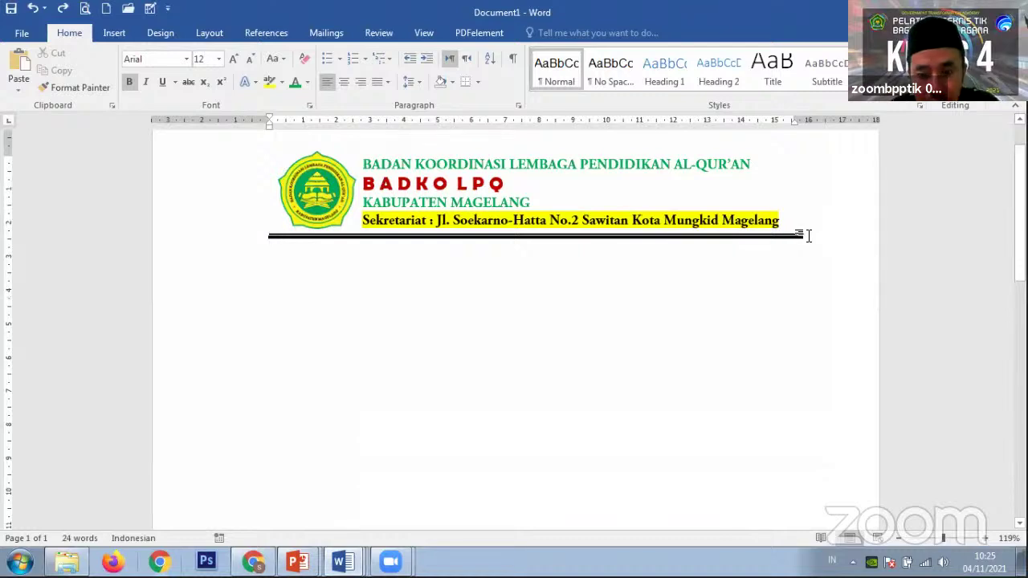
{"action": "key", "text": "ctrl+y"}
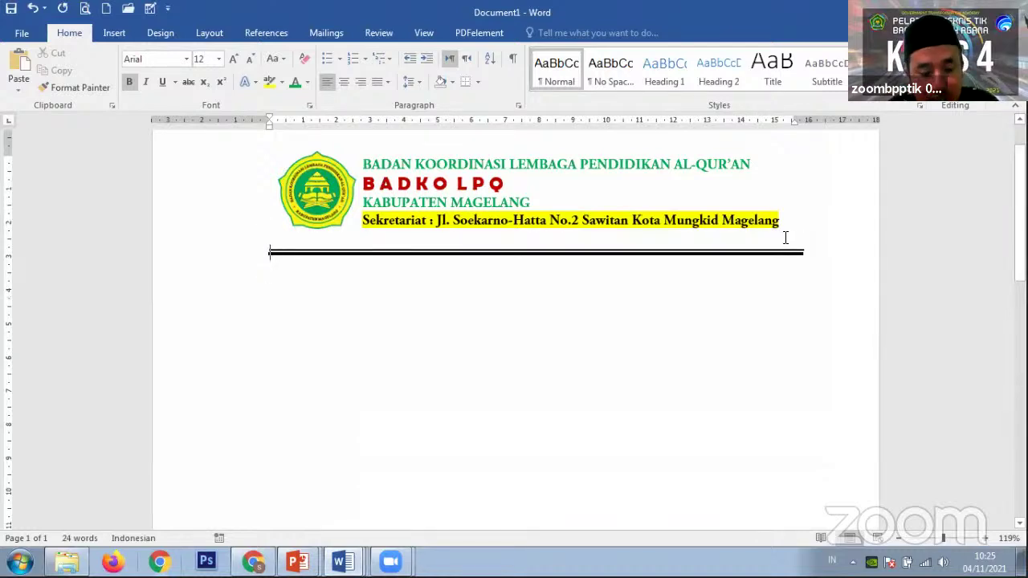
{"action": "key", "text": "ctrl+z"}
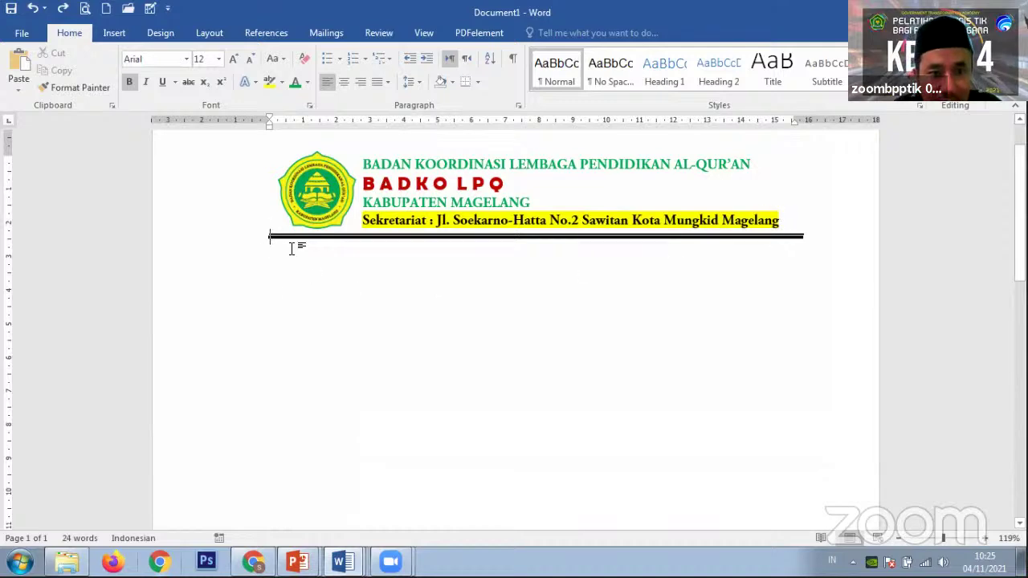
{"action": "type", "text": "JKHJK"}
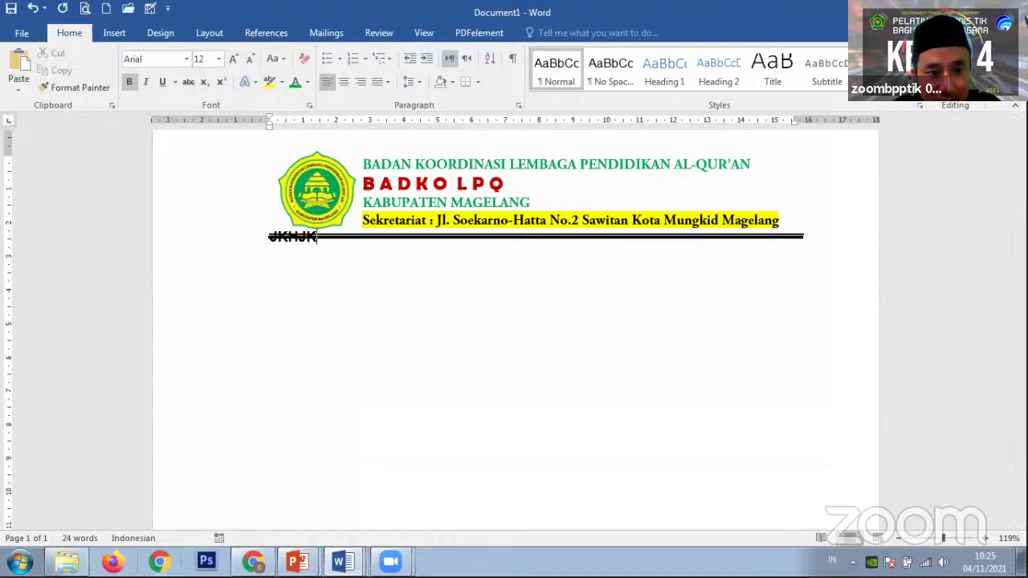
{"action": "key", "text": "ctrl+z"}
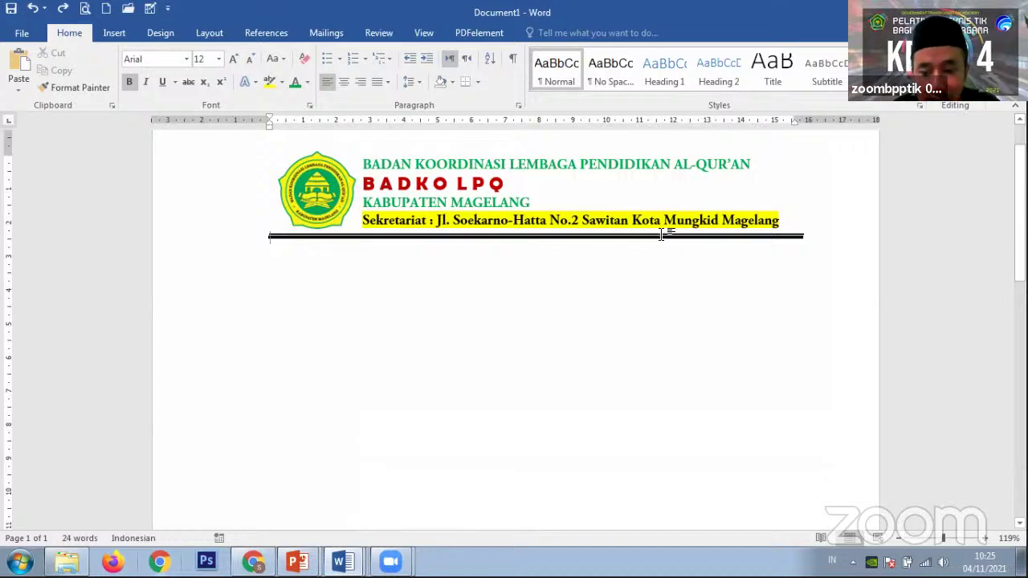
Insert a blank line below the letterhead address and nudge the selected double line slightly up toward the text
{"action": "key", "text": "Return"}
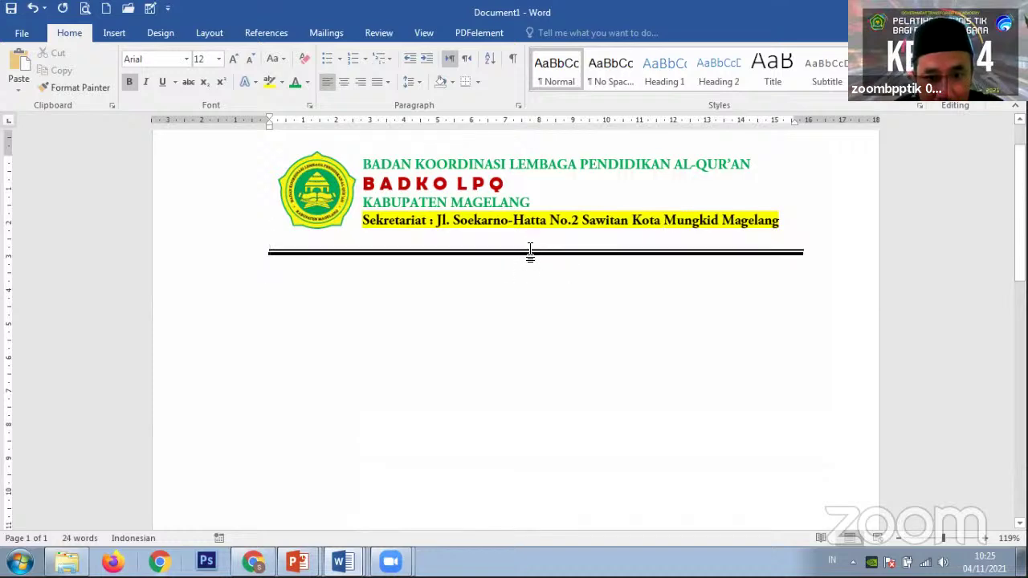
{"action": "left_click", "coordinate": [531, 253]}
{"action": "left_click_drag", "start_coordinate": [531, 252], "coordinate": [531, 249]}
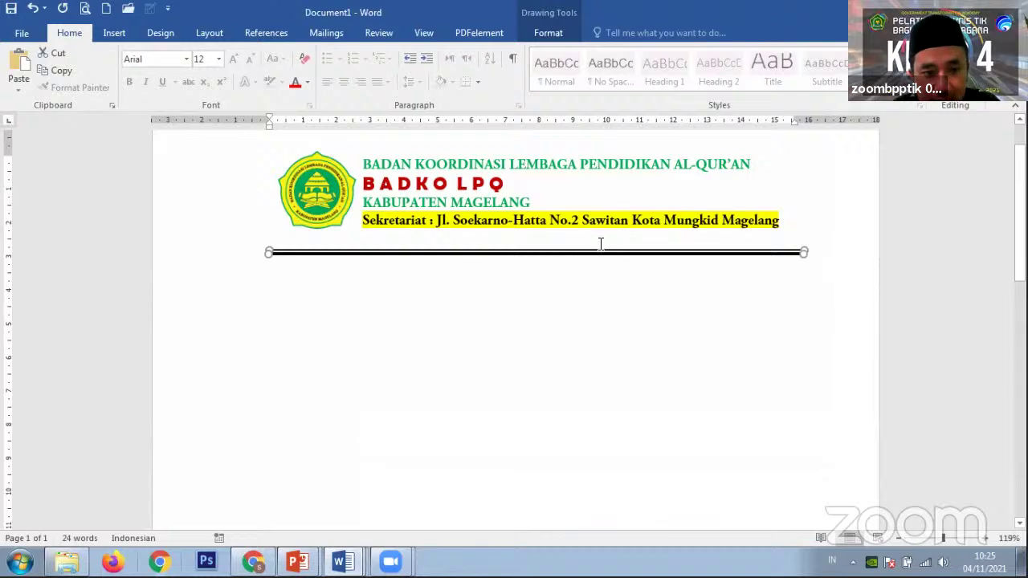
{"action": "key", "text": "ctrl+Up"}
{"action": "key", "text": "ctrl+Up"}
{"action": "key", "text": "ctrl+Up"}
{"action": "key", "text": "ctrl+Up"}
{"action": "key", "text": "ctrl+Up"}
{"action": "key", "text": "ctrl+Up"}
{"action": "key", "text": "ctrl+Up"}
{"action": "key", "text": "ctrl+Up"}
{"action": "key", "text": "ctrl+Up"}
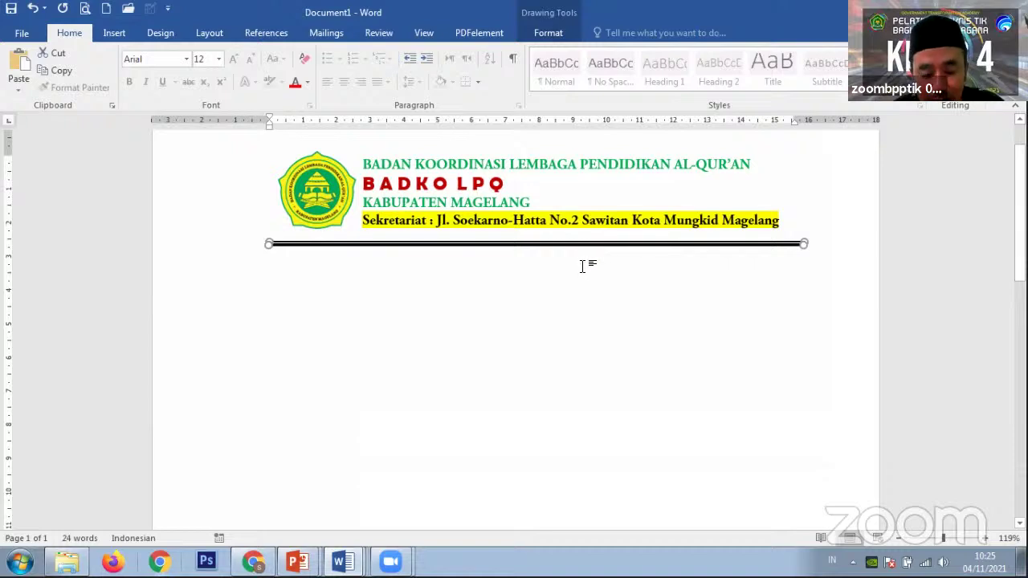
Separate the two black lines, keeping the thin one under the address and the thick one well below it
{"action": "left_click", "coordinate": [546, 252]}
{"action": "left_click", "coordinate": [611, 241]}
{"action": "key", "text": "ctrl+c"}
{"action": "key", "text": "ctrl+v"}
{"action": "left_click", "coordinate": [656, 241]}
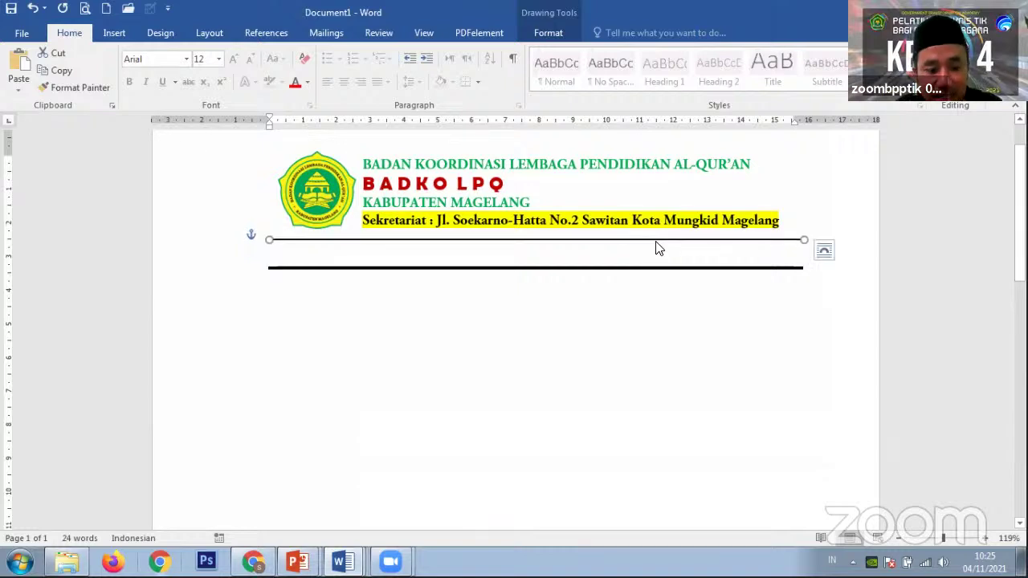
Move the thick line up to just beneath the thin line, leaving only a narrow gap
{"action": "left_click_drag", "start_coordinate": [639, 263], "coordinate": [640, 254]}
{"action": "key", "text": "Up"}
{"action": "key", "text": "Up"}
{"action": "key", "text": "Up"}
{"action": "key", "text": "Up"}
{"action": "key", "text": "Up"}
{"action": "key", "text": "Up"}
{"action": "key", "text": "Up"}
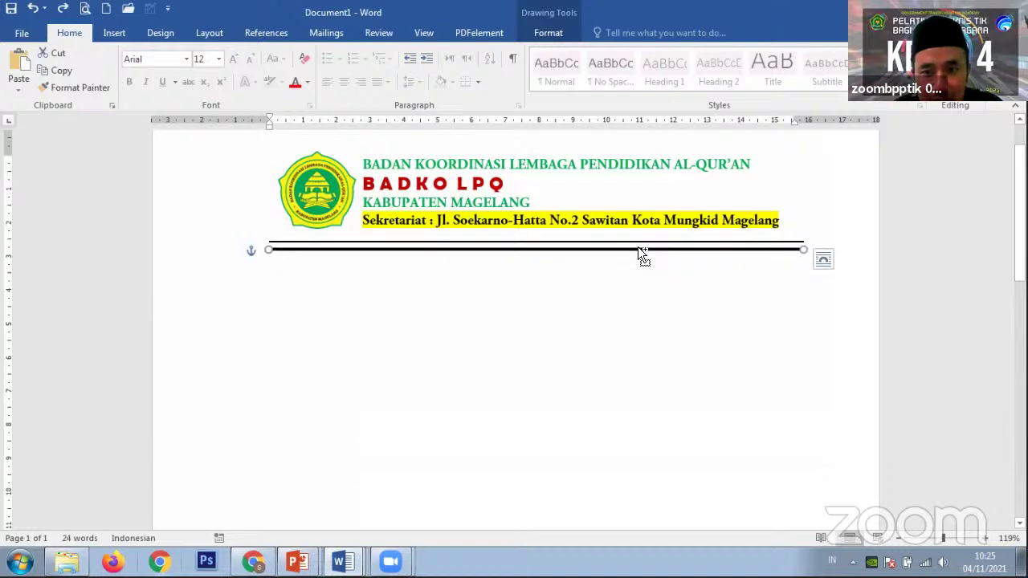
{"action": "key", "text": "Up"}
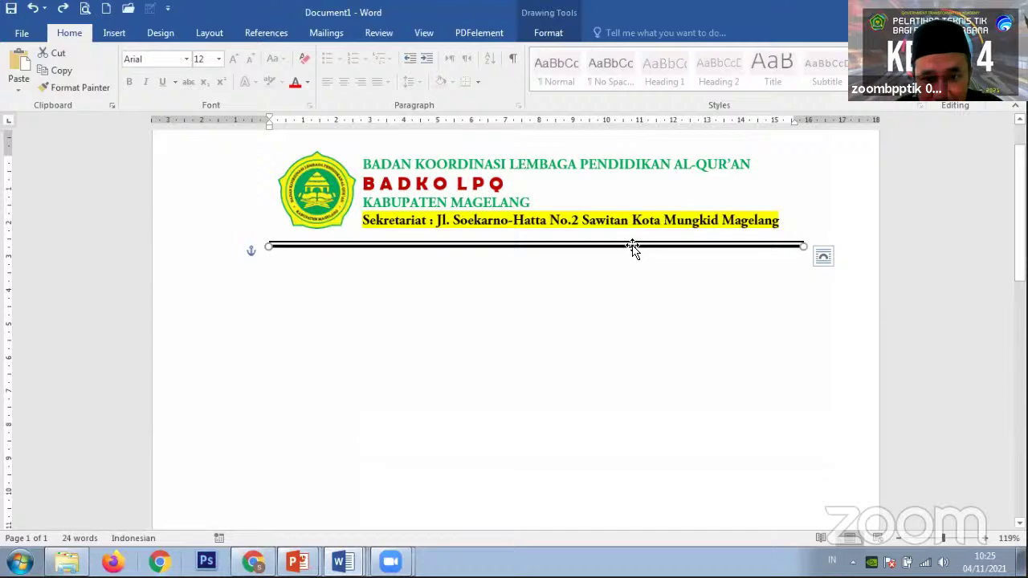
Select both the thick and the thin line and group them into one object
{"action": "scroll", "coordinate": [633, 249], "scroll_direction": "up", "scroll_amount": 6}
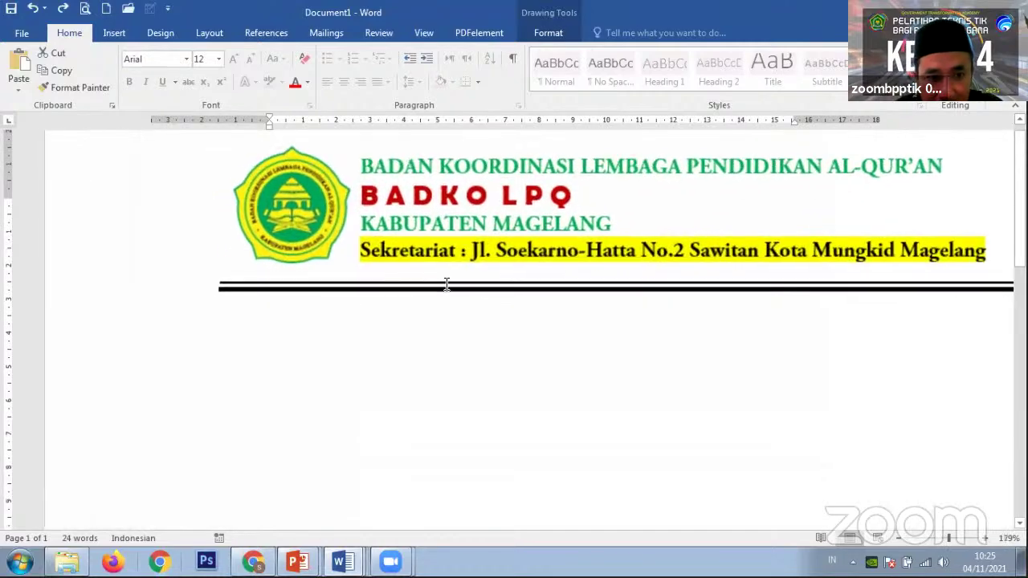
{"action": "scroll", "coordinate": [467, 283], "scroll_direction": "up", "scroll_amount": 12}
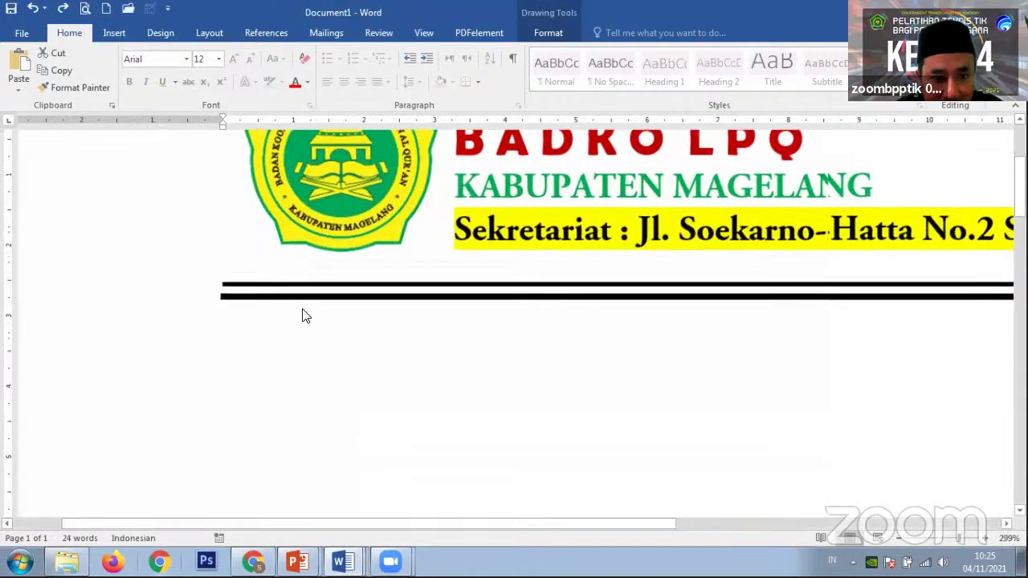
{"action": "left_click", "coordinate": [279, 298]}
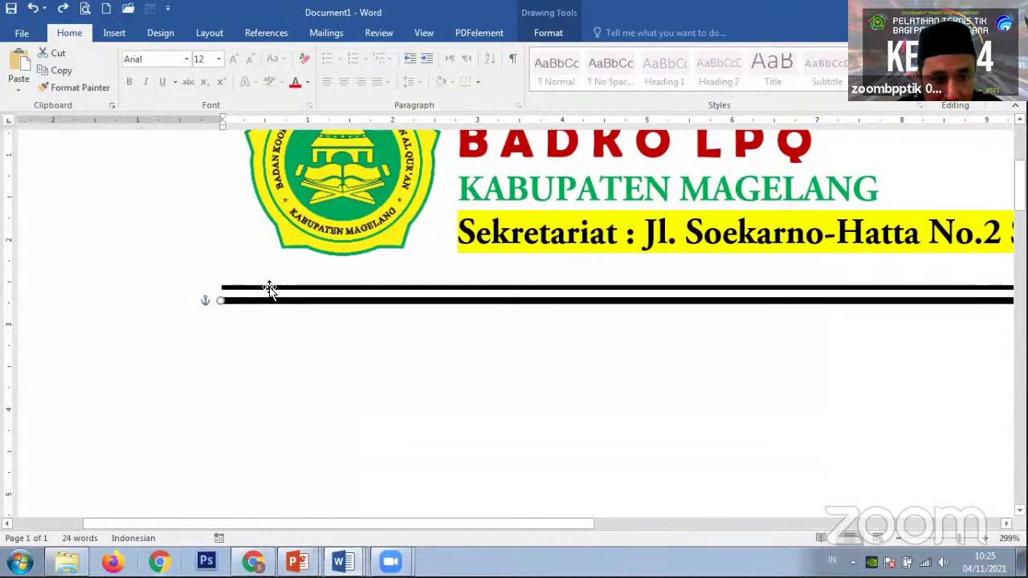
{"action": "left_click", "coordinate": [269, 288], "text": "shift"}
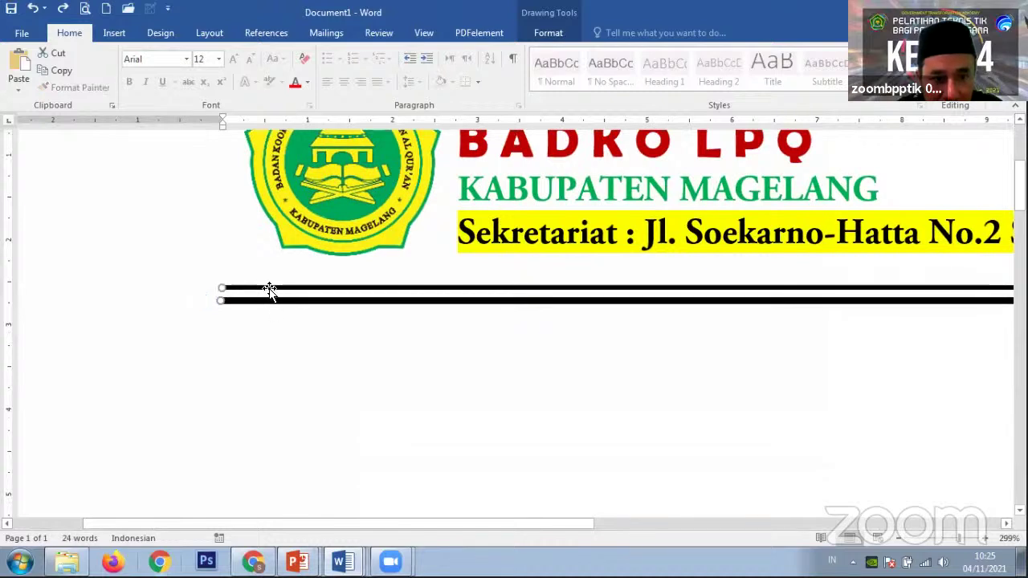
{"action": "right_click", "coordinate": [270, 290]}
{"action": "mouse_move", "coordinate": [321, 376]}
{"action": "left_click", "coordinate": [440, 379]}
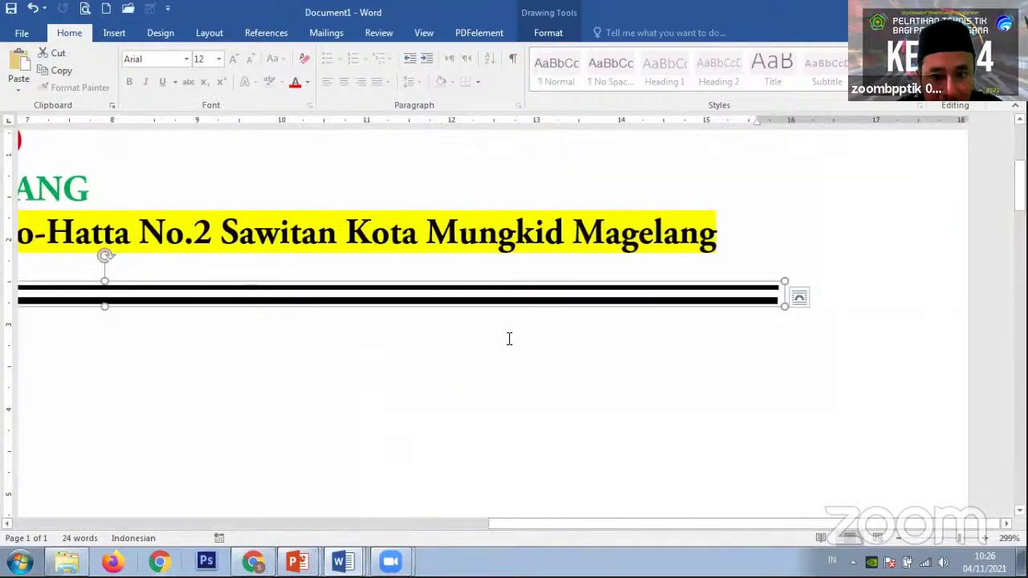
Move the grouped double line down as a test and back up to just below the address line
{"action": "scroll", "coordinate": [502, 335], "scroll_direction": "down", "scroll_amount": 11, "text": "ctrl"}
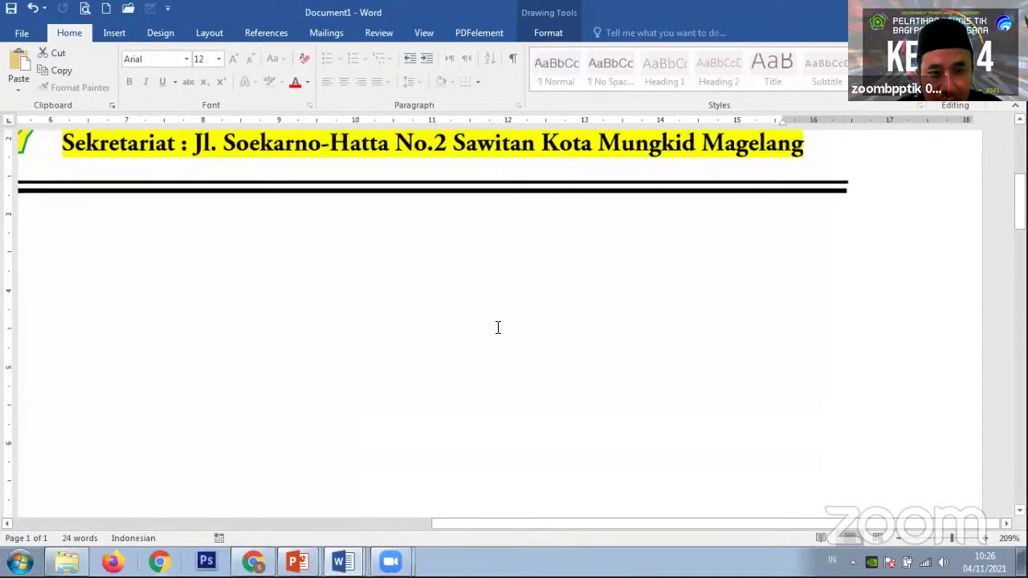
{"action": "scroll", "coordinate": [497, 326], "scroll_direction": "down", "scroll_amount": 3, "text": "ctrl"}
{"action": "left_click", "coordinate": [518, 192]}
{"action": "left_click_drag", "start_coordinate": [518, 192], "coordinate": [514, 215]}
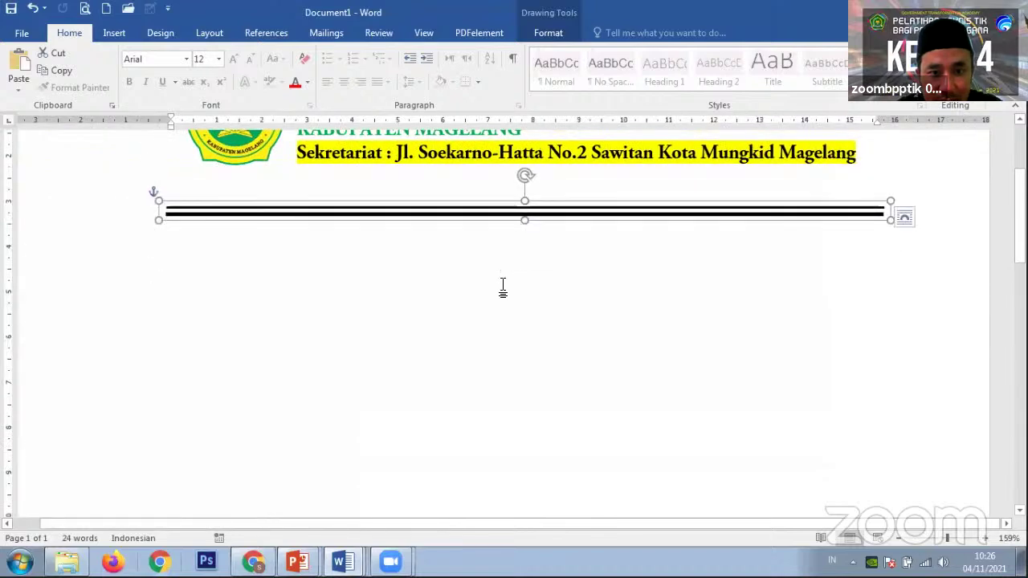
{"action": "left_click", "coordinate": [503, 286]}
{"action": "double_click", "coordinate": [496, 213]}
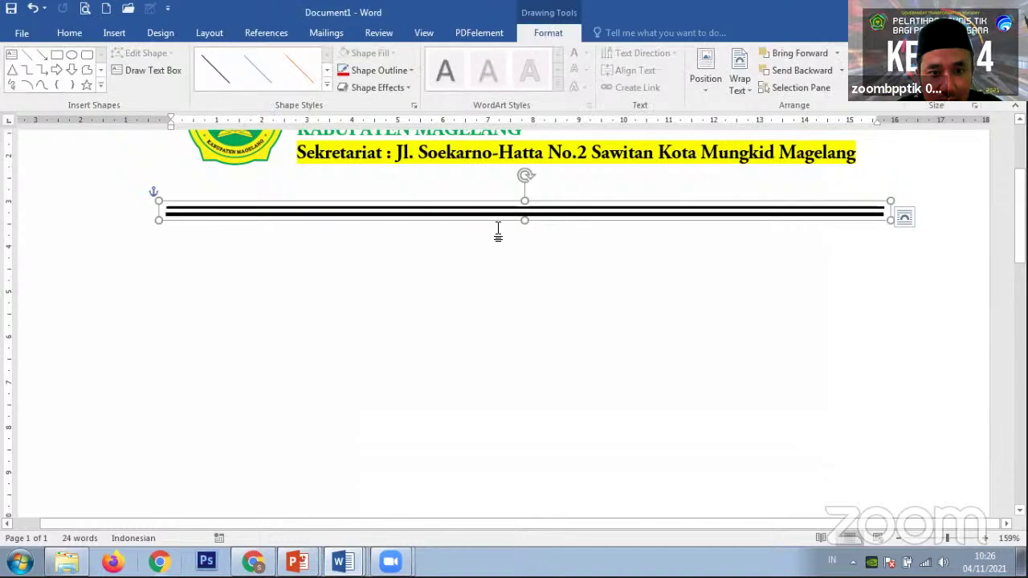
{"action": "left_click_drag", "start_coordinate": [503, 206], "coordinate": [504, 179]}
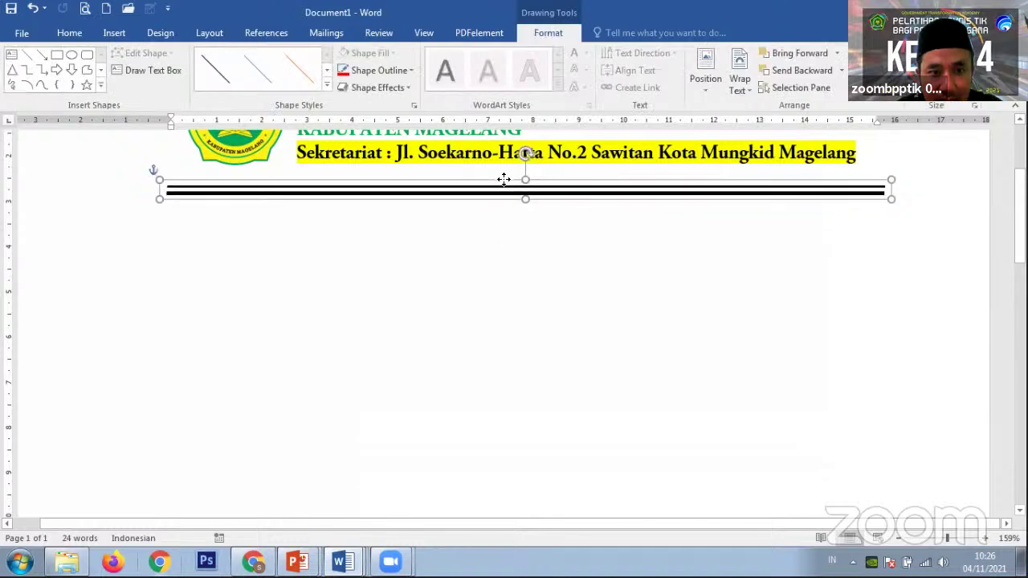
Enter the label Nomor below the double line, followed by a tab and a colon, correcting its capitalization
{"action": "left_click", "coordinate": [277, 233]}
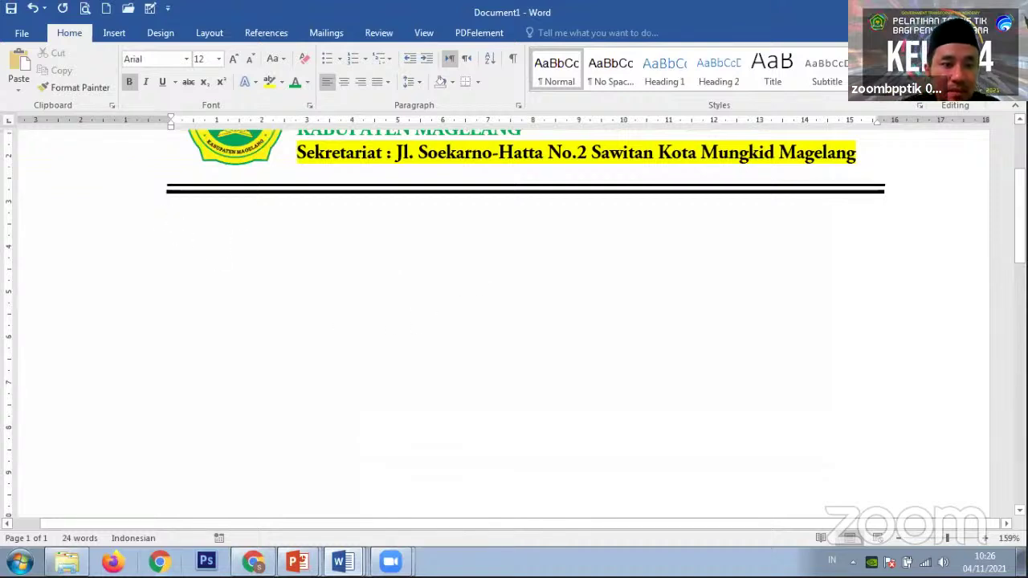
{"action": "type", "text": "nOMOR"}
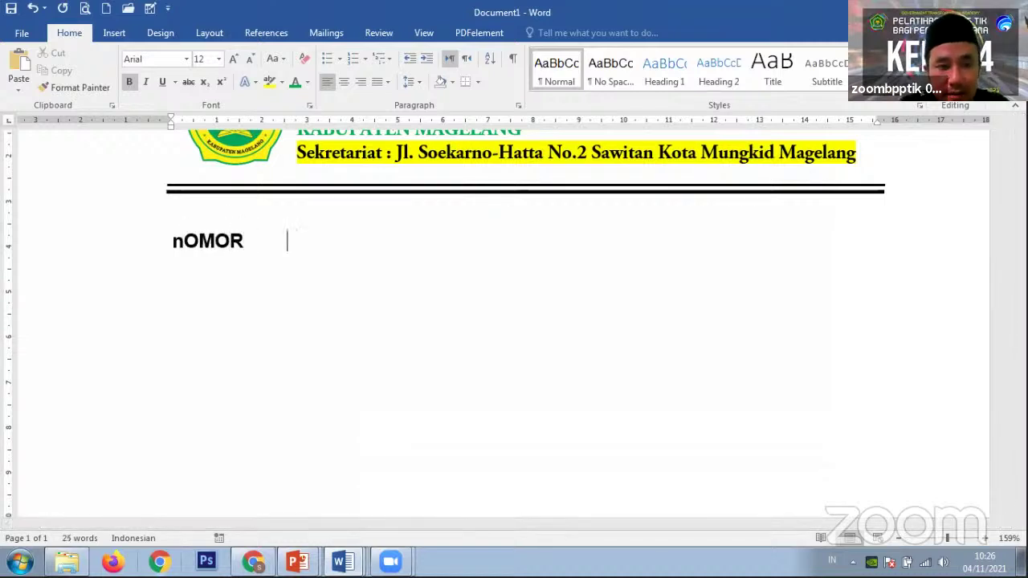
{"action": "key", "text": "Tab"}
{"action": "type", "text": ":"}
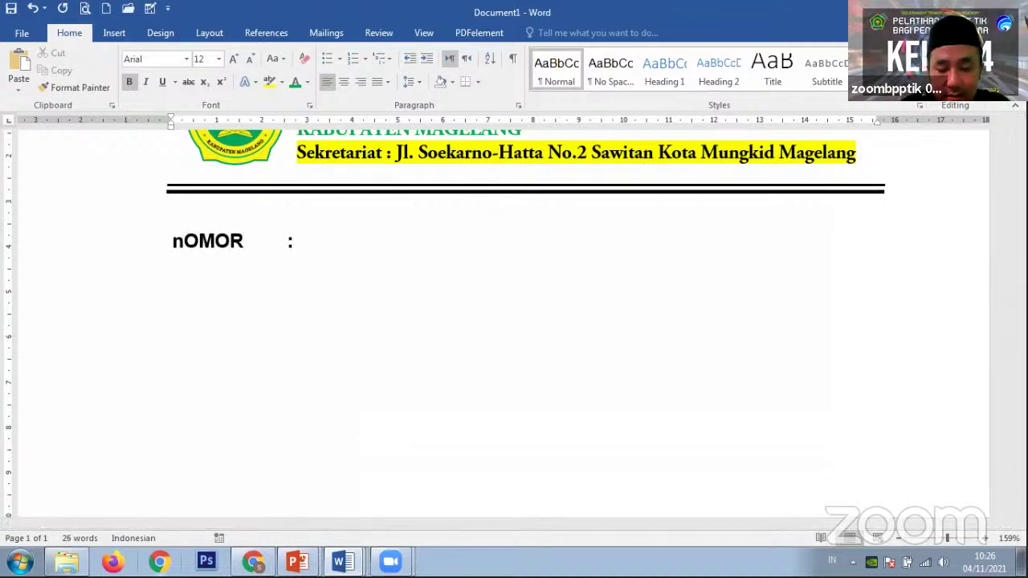
{"action": "key", "text": "Delete"}
{"action": "key", "text": "Delete"}
{"action": "key", "text": "Delete"}
{"action": "key", "text": "Delete"}
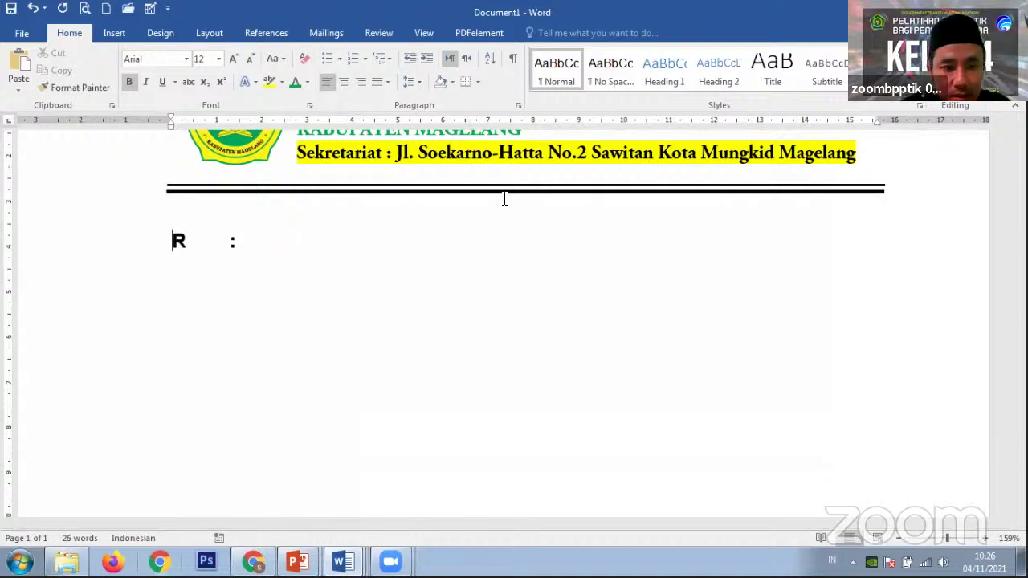
{"action": "type", "text": "No"}
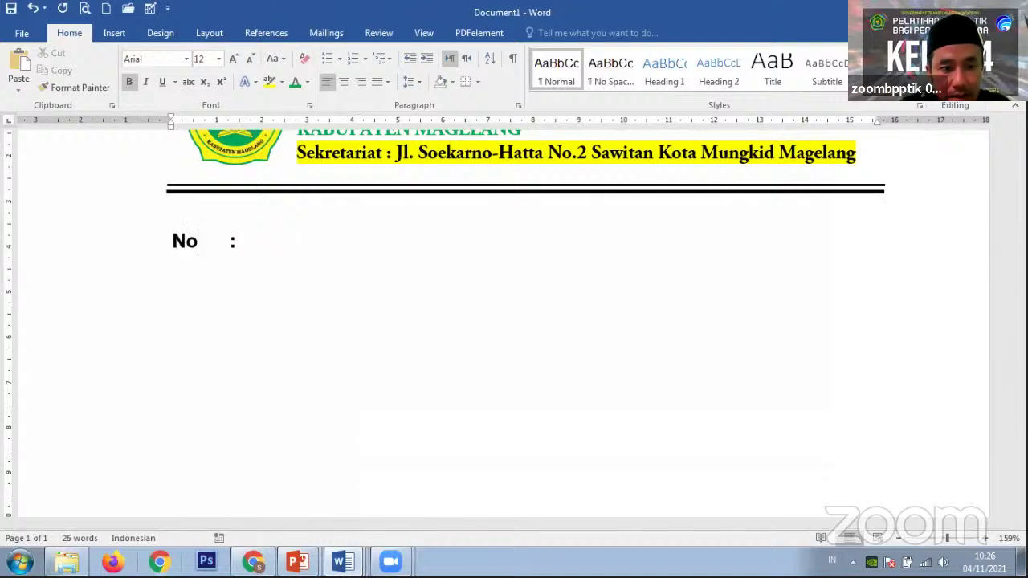
{"action": "type", "text": "mor : "}
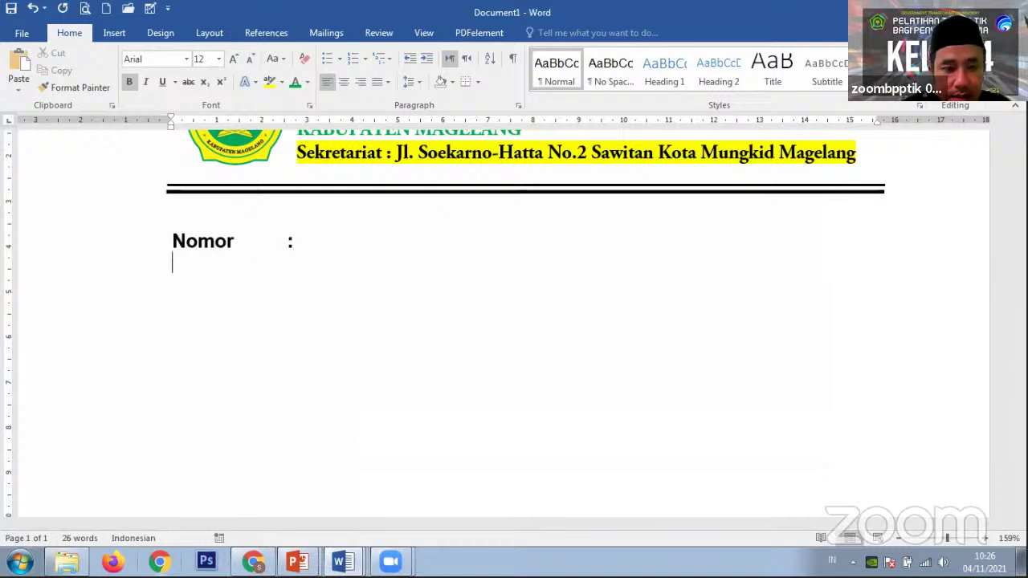
Add the labels Lampiran and Perihal on the lines below Nomor, each followed by a tab and a colon
{"action": "type", "text": "Perihal"}
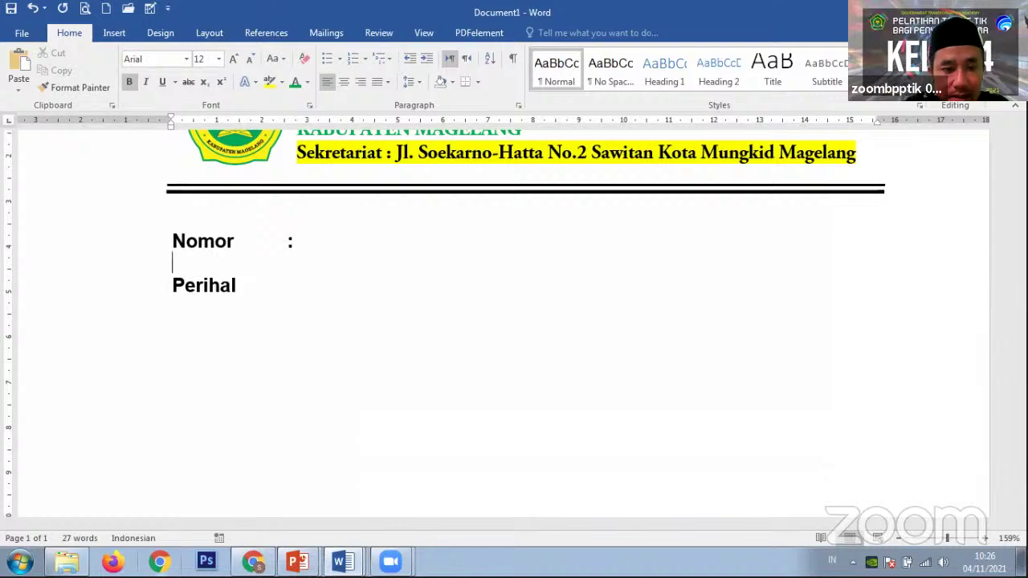
{"action": "type", "text": "Lampiran"}
{"action": "key", "text": "Tab"}
{"action": "key", "text": "Down"}
{"action": "key", "text": "Tab"}
{"action": "type", "text": ":"}
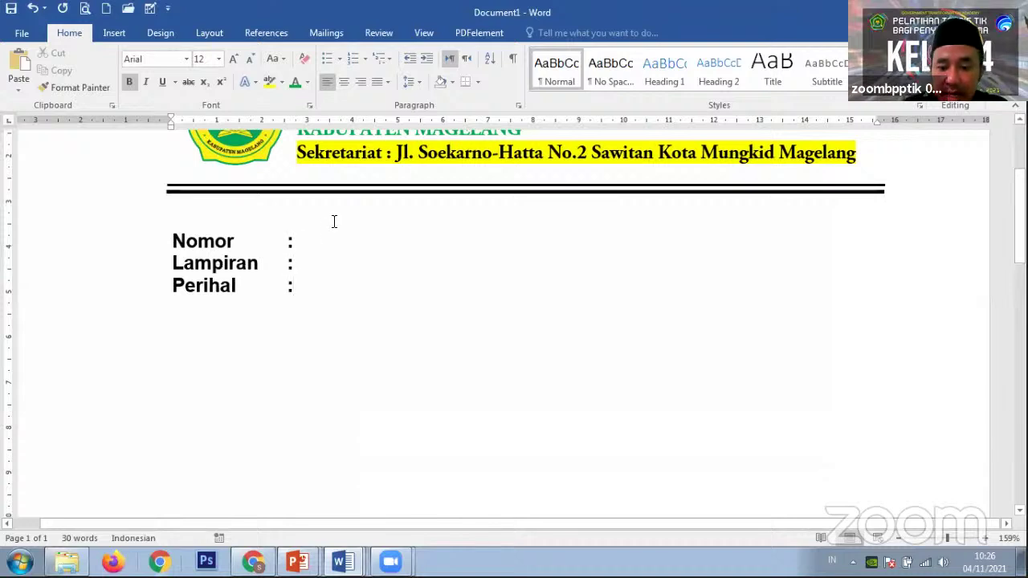
Remove the tab spacing before the colons after Nomor and Lampiran so each colon directly follows its label
{"action": "key", "text": "BackSpace"}
{"action": "key", "text": "BackSpace"}
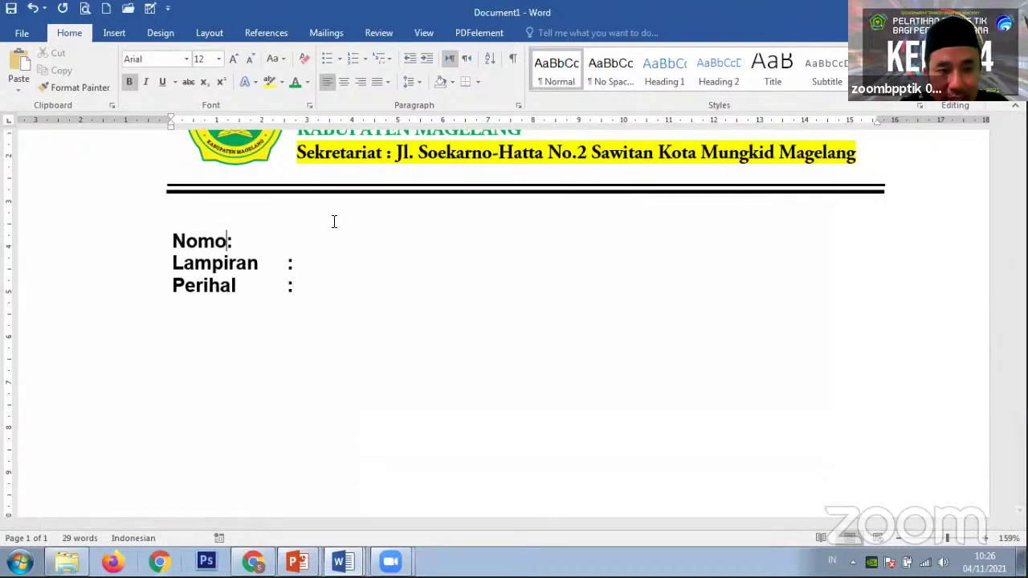
{"action": "type", "text": "r"}
{"action": "key", "text": "Down"}
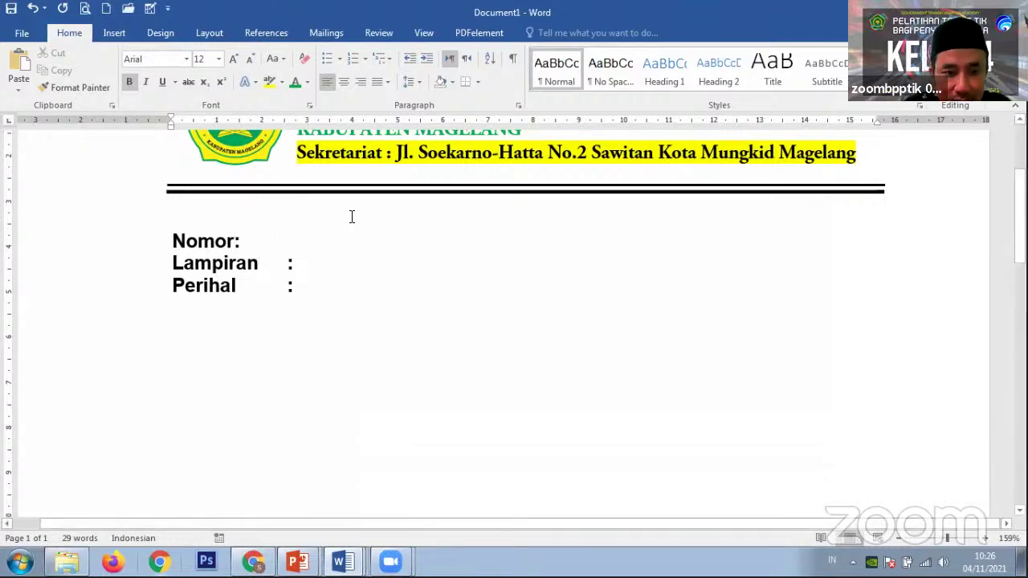
{"action": "type", "text": ":"}
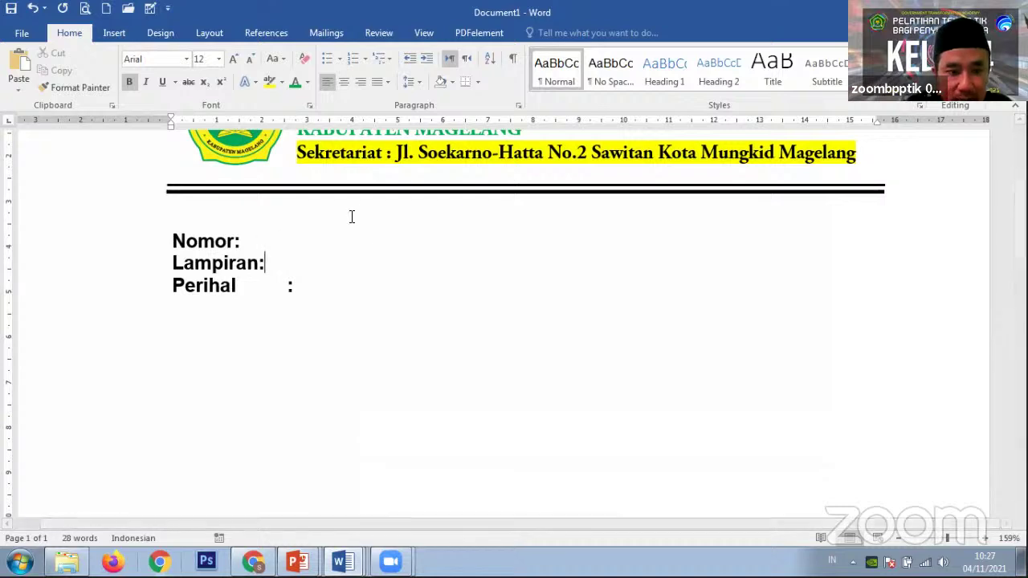
{"action": "key", "text": "Down"}
{"action": "key", "text": "Left"}
{"action": "key", "text": "Right"}
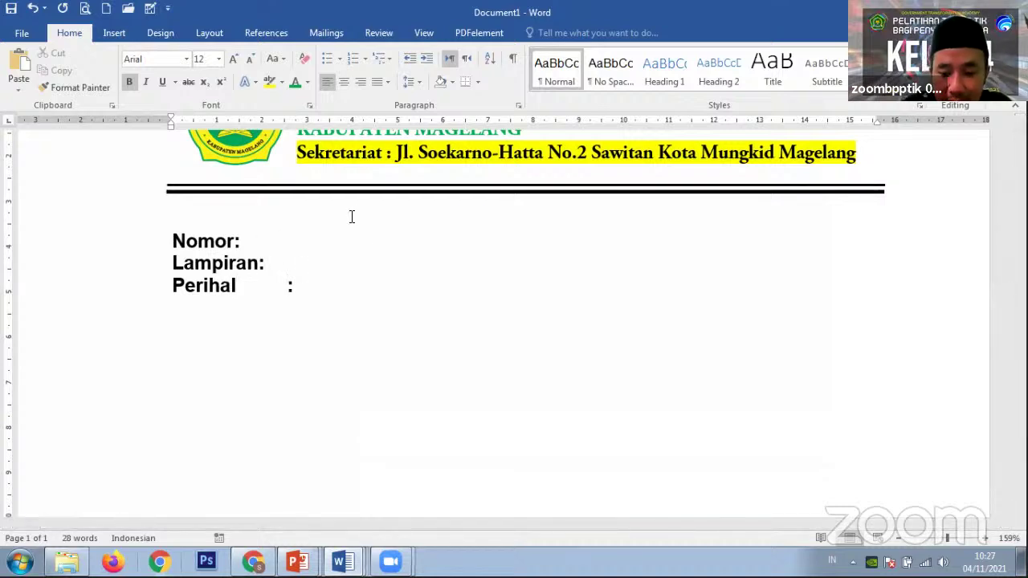
Try to line up the colons after Nomor, Lampiran and Perihal by padding each label with spaces
{"action": "key", "text": "Delete"}
{"action": "key", "text": "Up"}
{"action": "key", "text": "Up"}
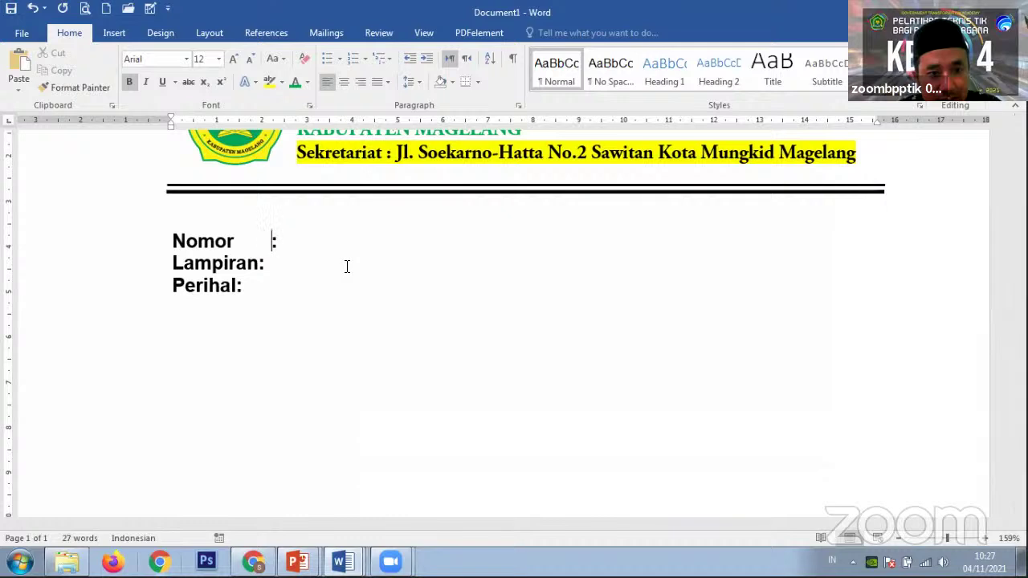
{"action": "left_click", "coordinate": [307, 265]}
{"action": "key", "text": "Left"}
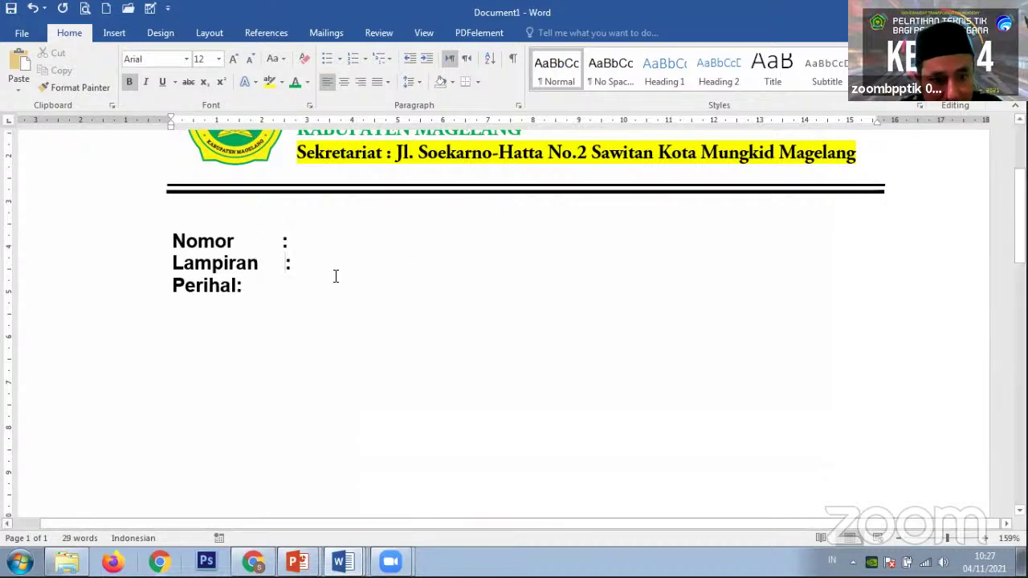
{"action": "key", "text": "BackSpace"}
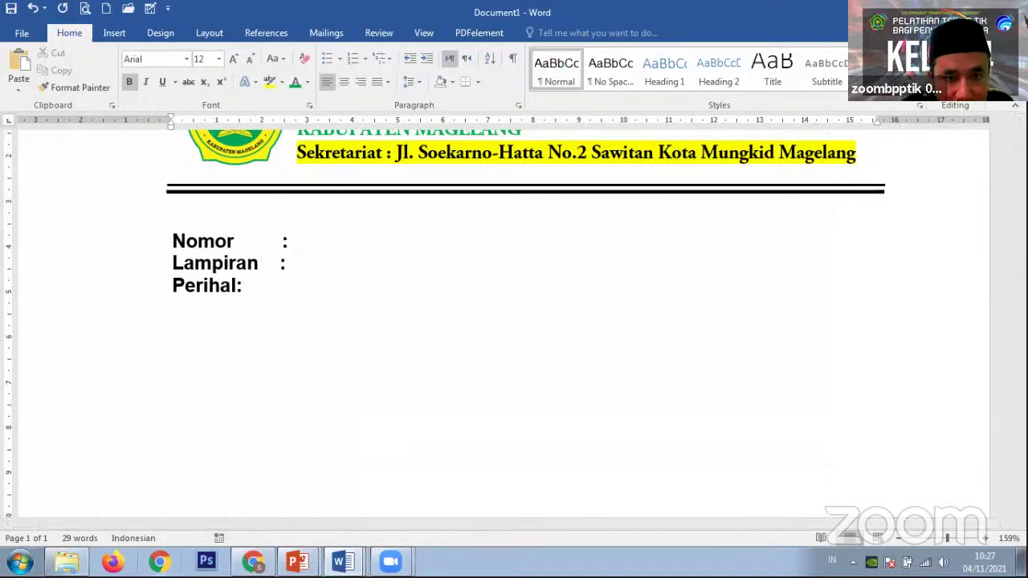
{"action": "left_click", "coordinate": [238, 286]}
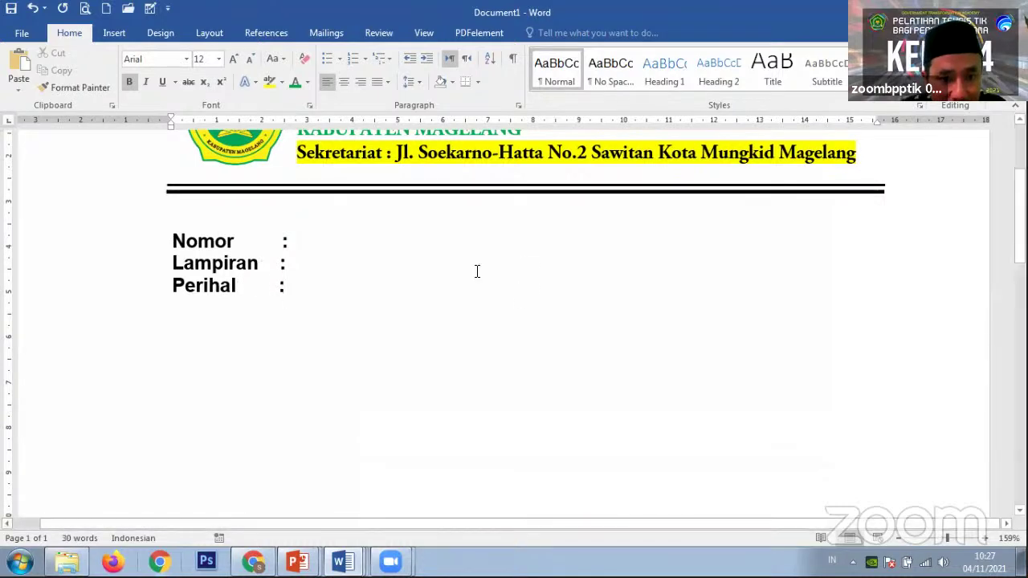
{"action": "left_click", "coordinate": [294, 242]}
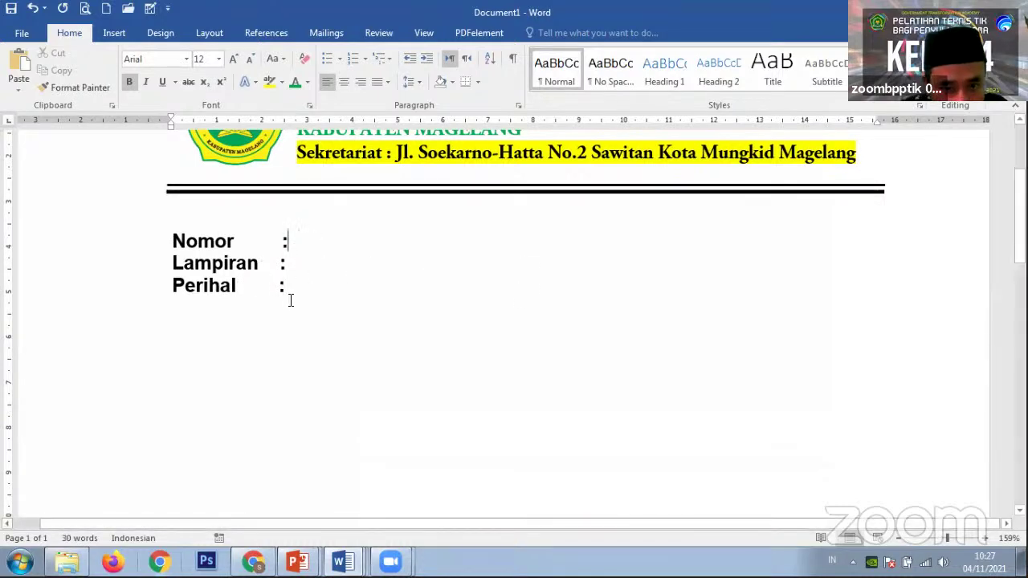
{"action": "left_click", "coordinate": [262, 240]}
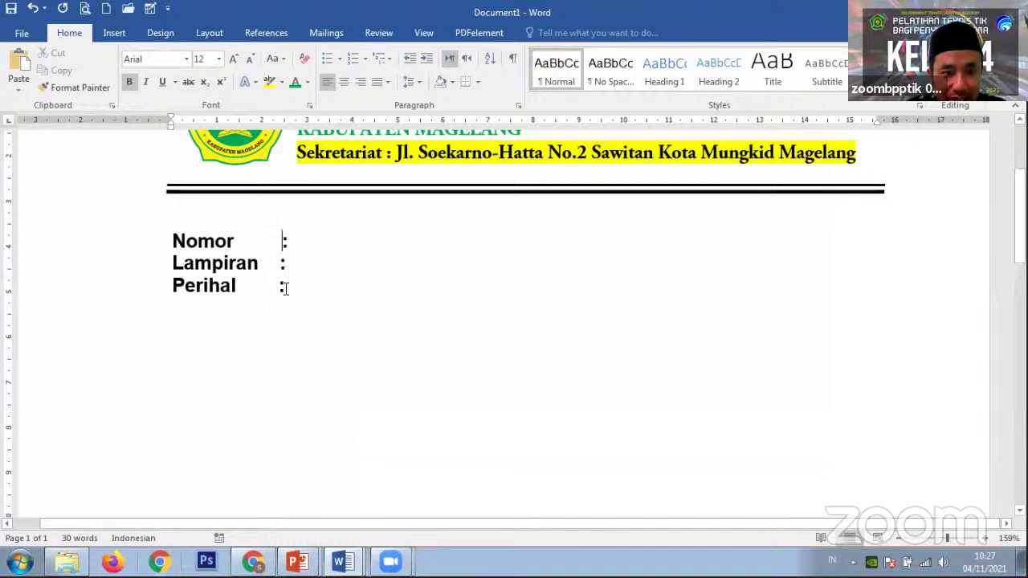
Remove all the spaces between Nomor and its colon
{"action": "scroll", "coordinate": [277, 273], "scroll_direction": "up", "scroll_amount": 4}
{"action": "scroll", "coordinate": [277, 269], "scroll_direction": "up", "scroll_amount": 20}
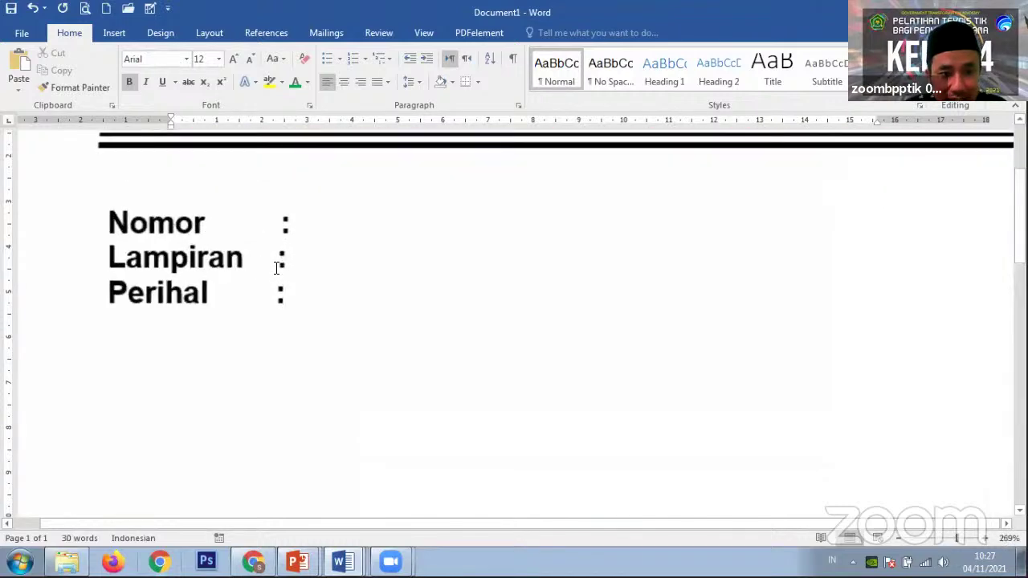
{"action": "scroll", "coordinate": [279, 262], "scroll_direction": "up", "scroll_amount": 1}
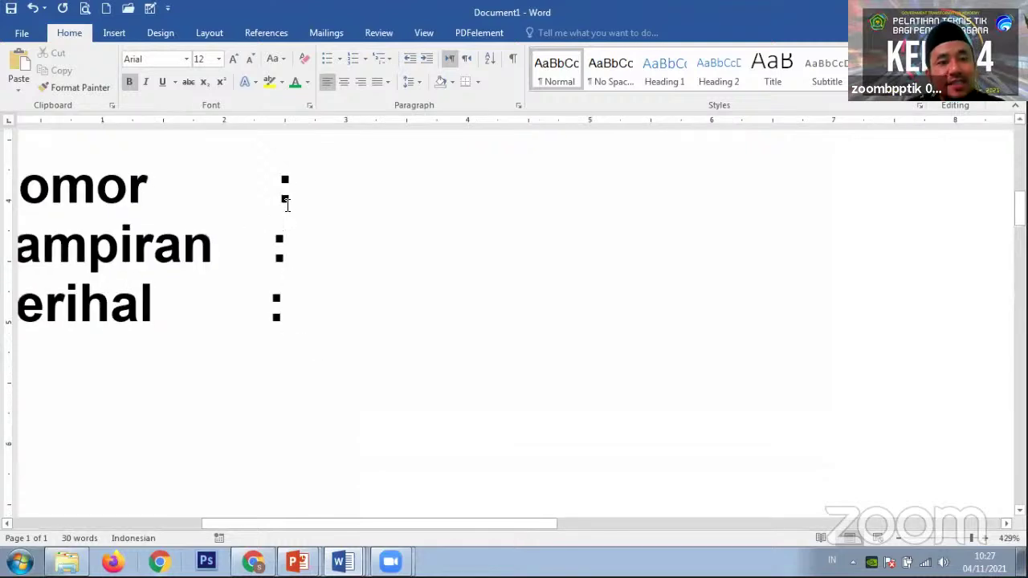
{"action": "left_click", "coordinate": [283, 195]}
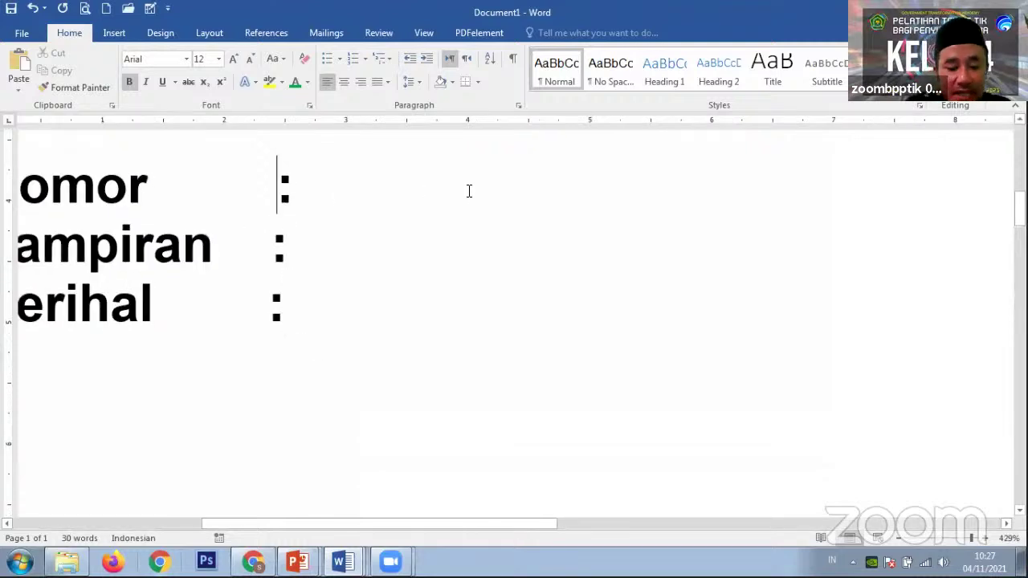
{"action": "key", "text": "BackSpace"}
{"action": "key", "text": "BackSpace"}
{"action": "key", "text": "BackSpace"}
{"action": "key", "text": "BackSpace"}
{"action": "key", "text": "BackSpace"}
{"action": "key", "text": "BackSpace"}
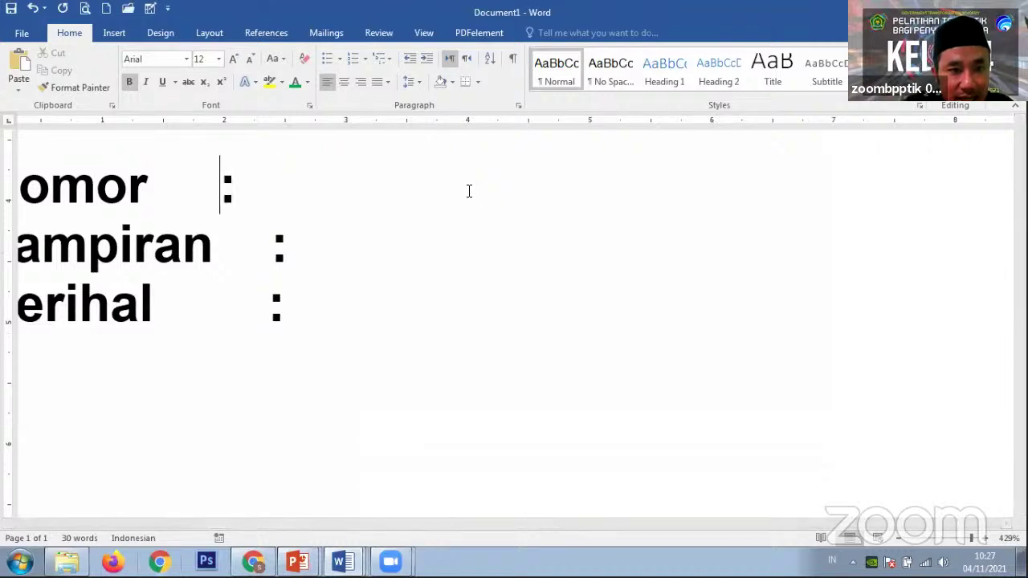
{"action": "key", "text": "BackSpace"}
{"action": "key", "text": "BackSpace"}
Remove all the spaces between Lampiran and its colon
{"action": "key", "text": "Down"}
{"action": "key", "text": "Right"}
{"action": "key", "text": "Right"}
{"action": "key", "text": "Right"}
{"action": "key", "text": "Left"}
{"action": "key", "text": "Delete"}
{"action": "key", "text": "Delete"}
{"action": "key", "text": "Delete"}
{"action": "key", "text": "Delete"}
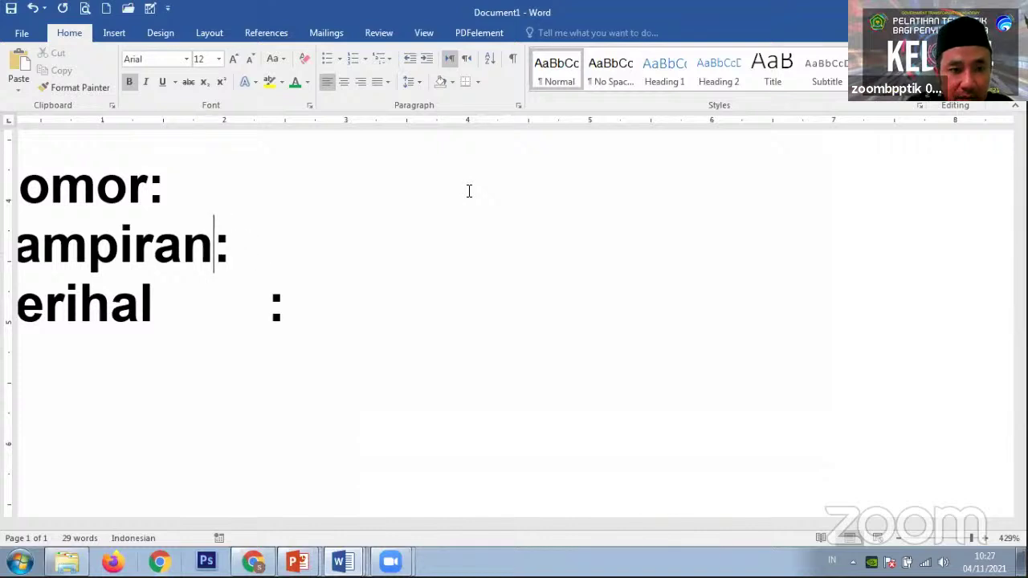
Remove all the spaces between Perihal and its colon so the colon directly follows the word
{"action": "key", "text": "Down"}
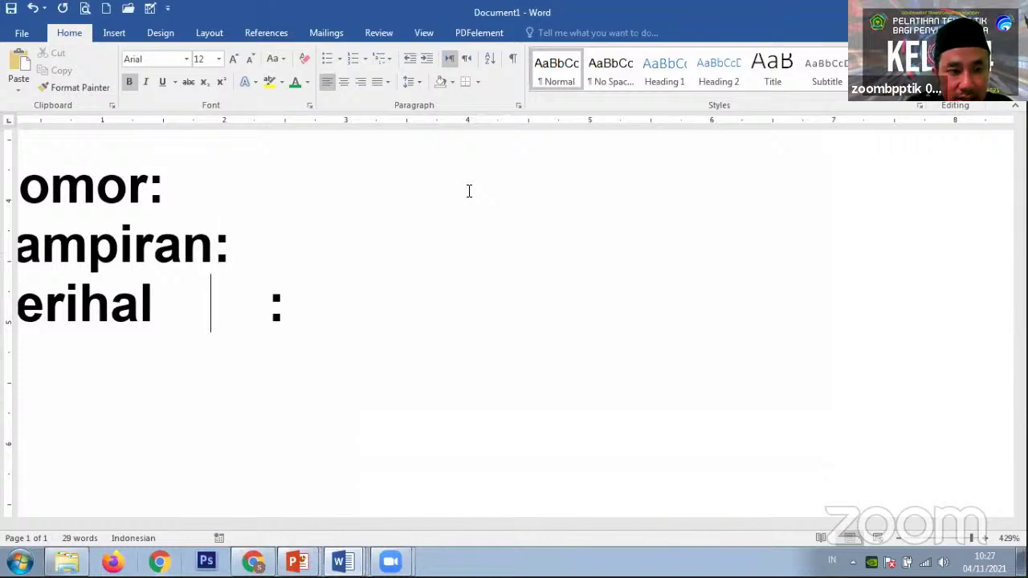
{"action": "key", "text": "Left"}
{"action": "key", "text": "Left"}
{"action": "key", "text": "Left"}
{"action": "key", "text": "Left"}
{"action": "key", "text": "Left"}
{"action": "key", "text": "Right"}
{"action": "key", "text": "Delete"}
{"action": "key", "text": "Delete"}
{"action": "key", "text": "Delete"}
{"action": "key", "text": "Delete"}
{"action": "key", "text": "Delete"}
{"action": "key", "text": "Delete"}
{"action": "key", "text": "Delete"}
{"action": "key", "text": "Delete"}
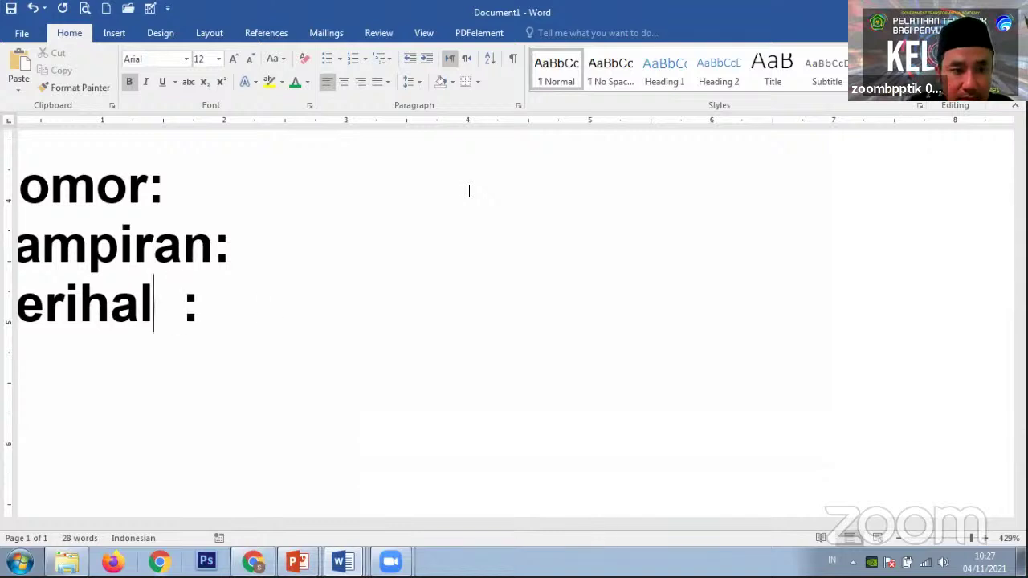
{"action": "key", "text": "Delete"}
{"action": "type", "text": ":"}
Delete the colons after Nomor, Lampiran and Perihal, leaving only the three words
{"action": "left_click", "coordinate": [151, 192]}
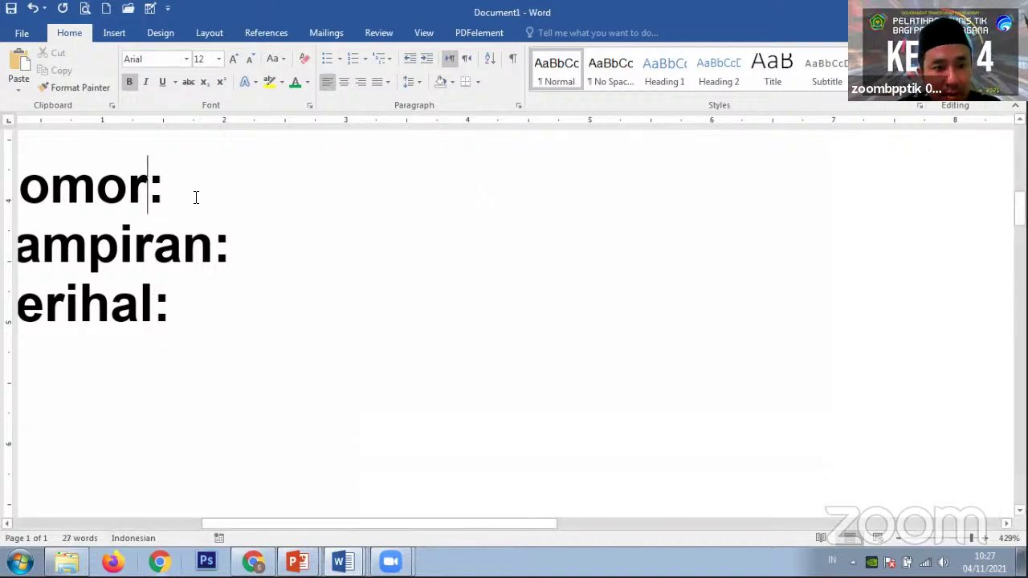
{"action": "left_click_drag", "start_coordinate": [172, 193], "coordinate": [154, 189]}
{"action": "key", "text": "BackSpace"}
{"action": "left_click", "coordinate": [230, 245]}
{"action": "key", "text": "BackSpace"}
{"action": "left_click_drag", "start_coordinate": [154, 305], "coordinate": [170, 318]}
{"action": "key", "text": "BackSpace"}
Add default tabs and a colon after Nomor, Lampiran and Perihal, using enough tabs to put all three colons at the same position
{"action": "left_click", "coordinate": [148, 176]}
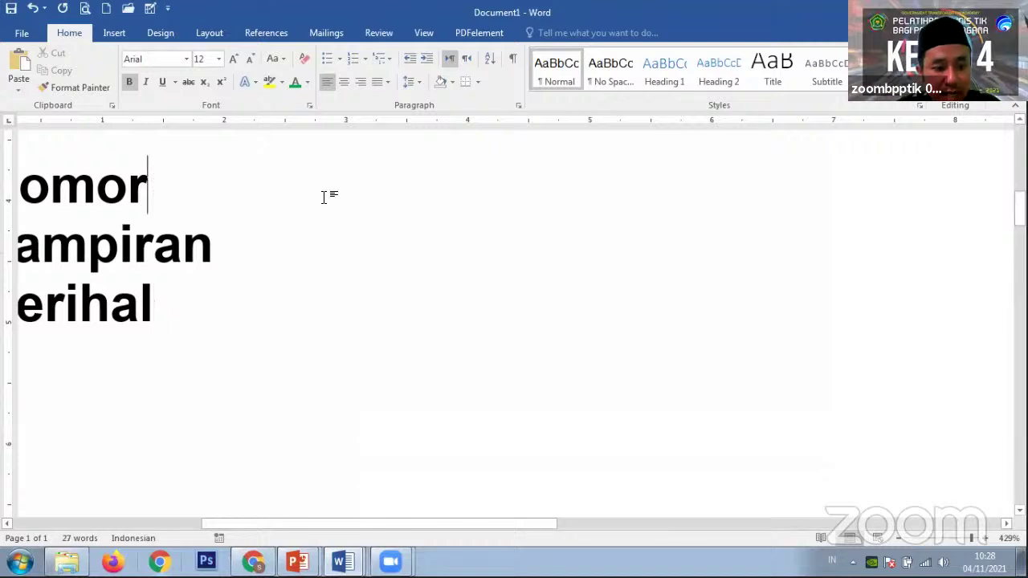
{"action": "key", "text": "Tab"}
{"action": "key", "text": "Tab"}
{"action": "key", "text": "Tab"}
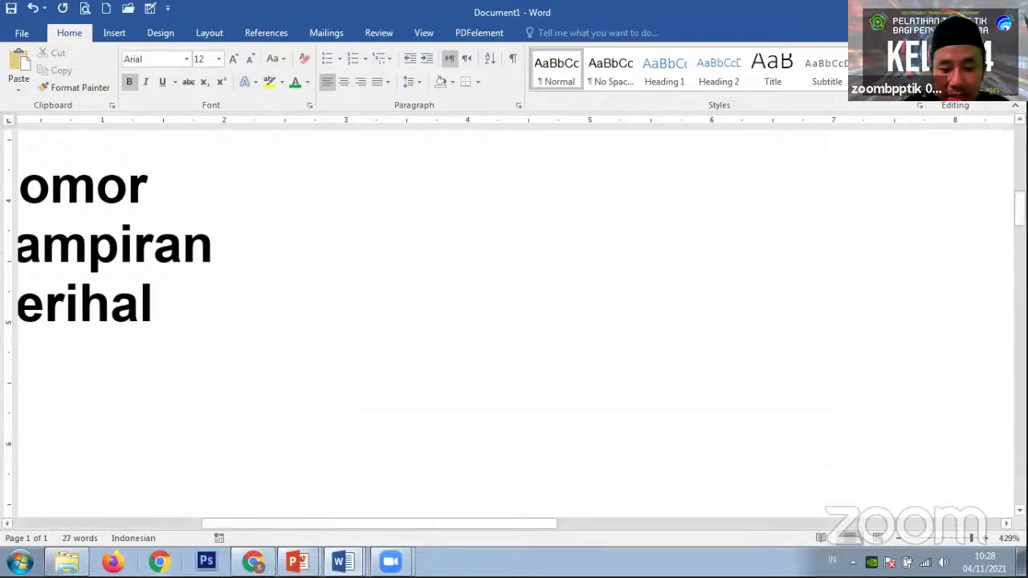
{"action": "type", "text": ":"}
{"action": "key", "text": "Down"}
{"action": "key", "text": "Tab"}
{"action": "key", "text": "Tab"}
{"action": "type", "text": ":"}
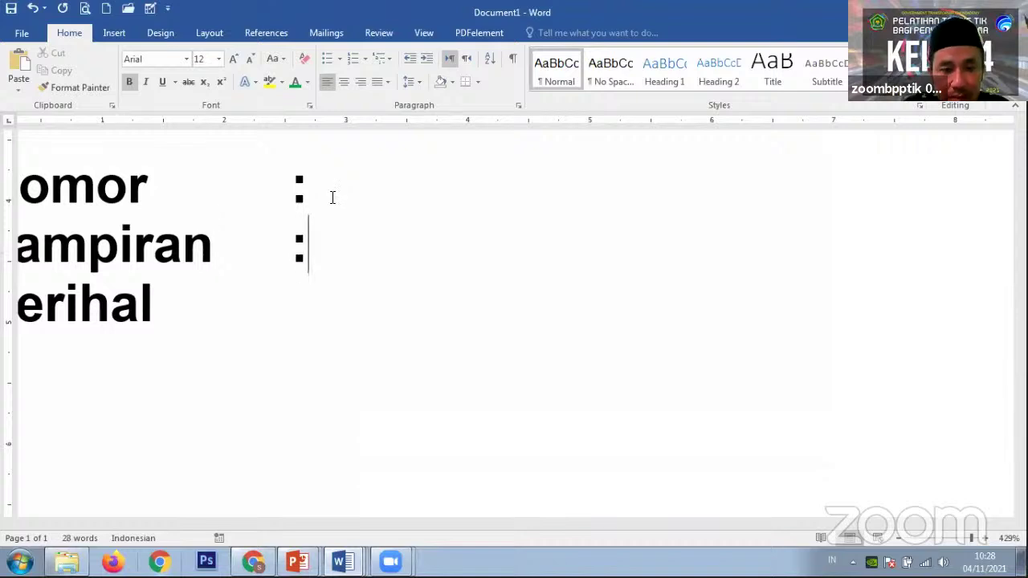
{"action": "key", "text": "Down"}
{"action": "key", "text": "Tab"}
{"action": "key", "text": "Tab"}
{"action": "key", "text": "Tab"}
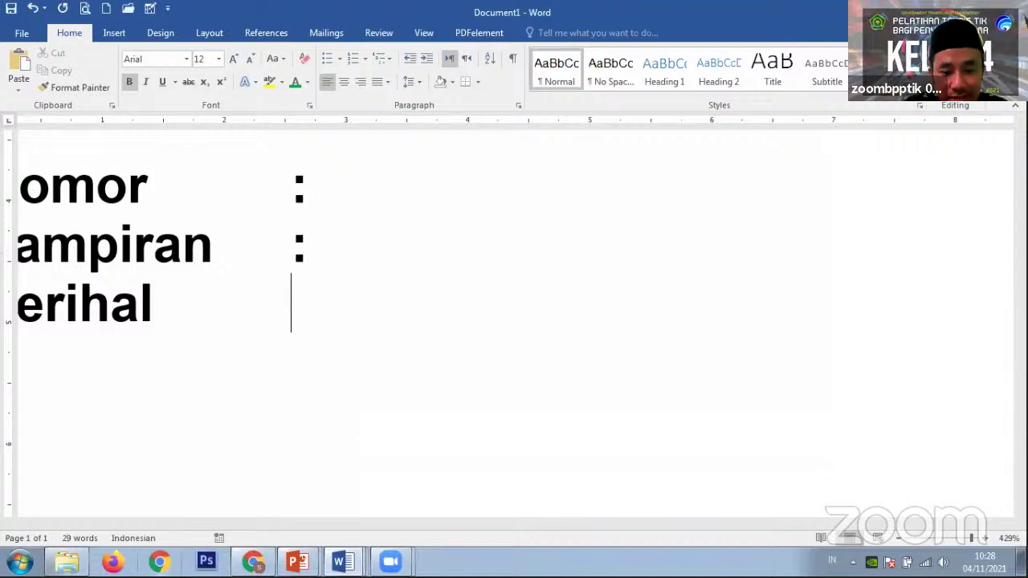
{"action": "type", "text": ":"}
Examine the vertical alignment of the three colons at high magnification
{"action": "scroll", "coordinate": [310, 247], "scroll_direction": "up", "scroll_amount": 7, "text": "ctrl"}
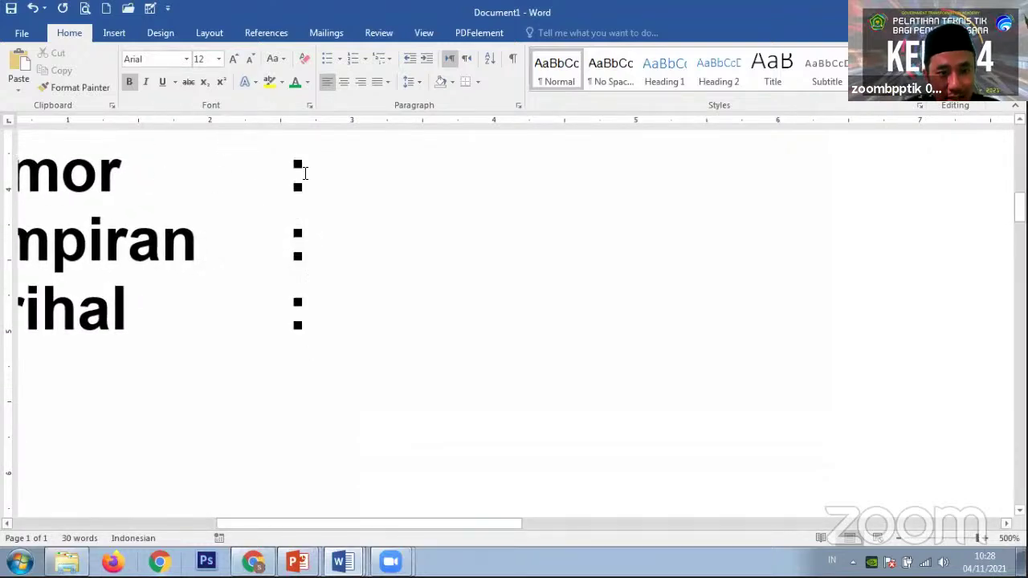
{"action": "scroll", "coordinate": [294, 247], "scroll_direction": "down", "scroll_amount": 1}
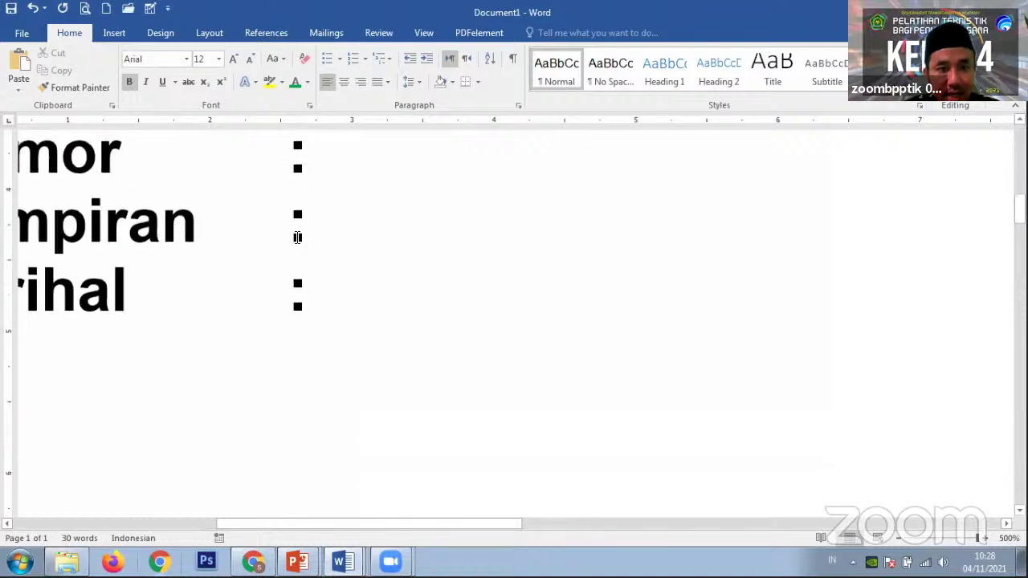
{"action": "scroll", "coordinate": [297, 236], "scroll_direction": "up", "scroll_amount": 3}
{"action": "scroll", "coordinate": [289, 271], "scroll_direction": "down", "scroll_amount": 3}
{"action": "scroll", "coordinate": [292, 261], "scroll_direction": "down", "scroll_amount": 11, "text": "ctrl"}
{"action": "scroll", "coordinate": [291, 255], "scroll_direction": "down", "scroll_amount": 5, "text": "ctrl"}
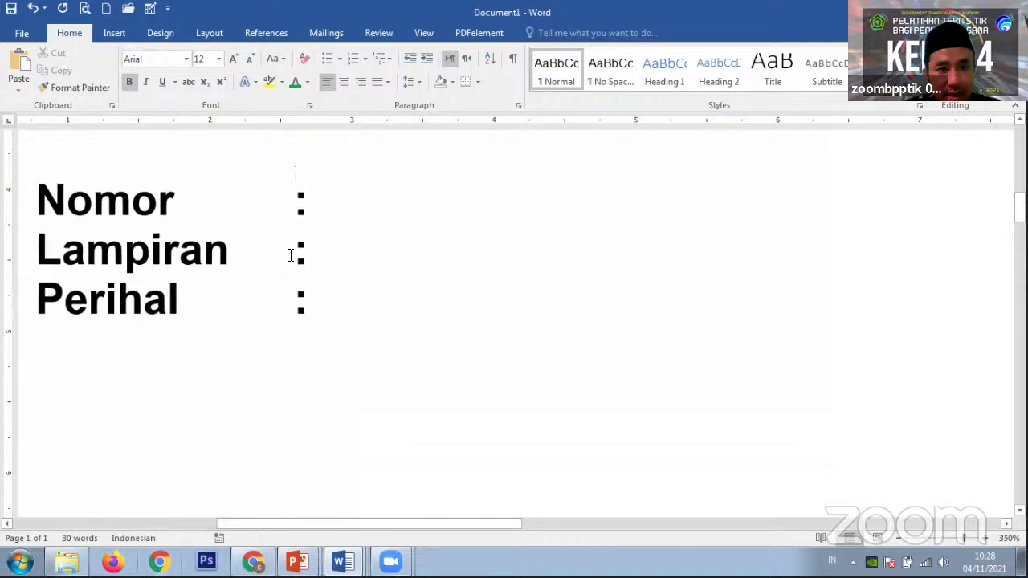
{"action": "left_click_drag", "start_coordinate": [252, 204], "coordinate": [252, 292]}
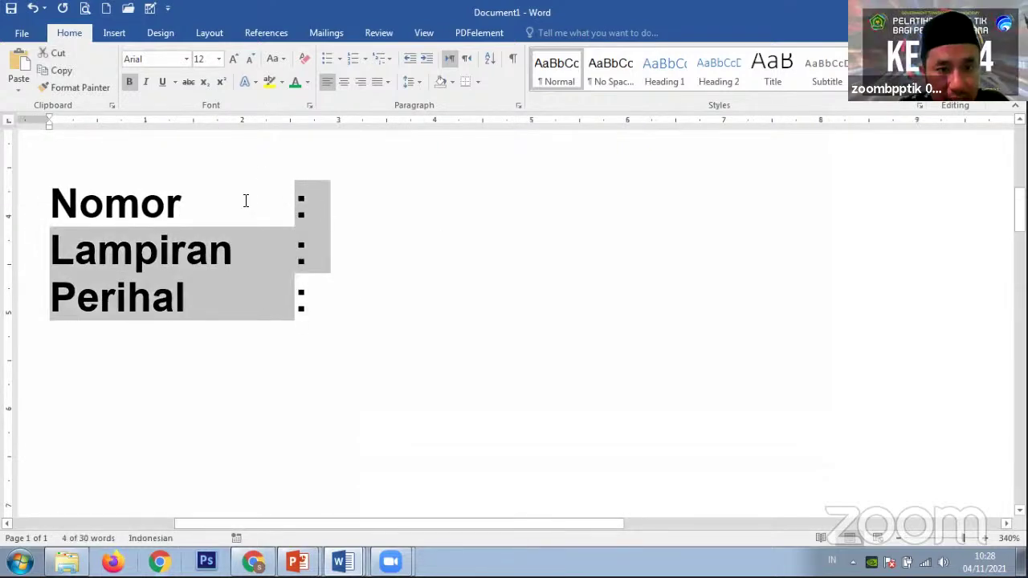
Undo the tabs and colons added after Nomor, Lampiran and Perihal
{"action": "key", "text": "ctrl+z"}
{"action": "key", "text": "ctrl+z"}
{"action": "key", "text": "ctrl+z"}
{"action": "key", "text": "ctrl+z"}
{"action": "key", "text": "ctrl+z"}
{"action": "key", "text": "ctrl+z"}
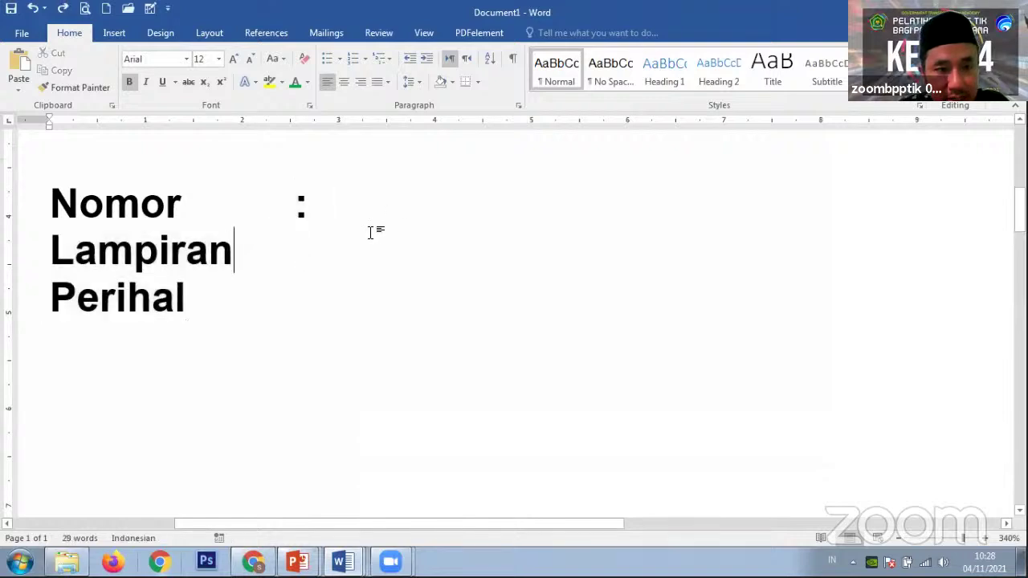
Set a left tab stop at about 4.25 cm for the Nomor, Lampiran and Perihal lines
{"action": "left_click_drag", "start_coordinate": [116, 204], "coordinate": [127, 310]}
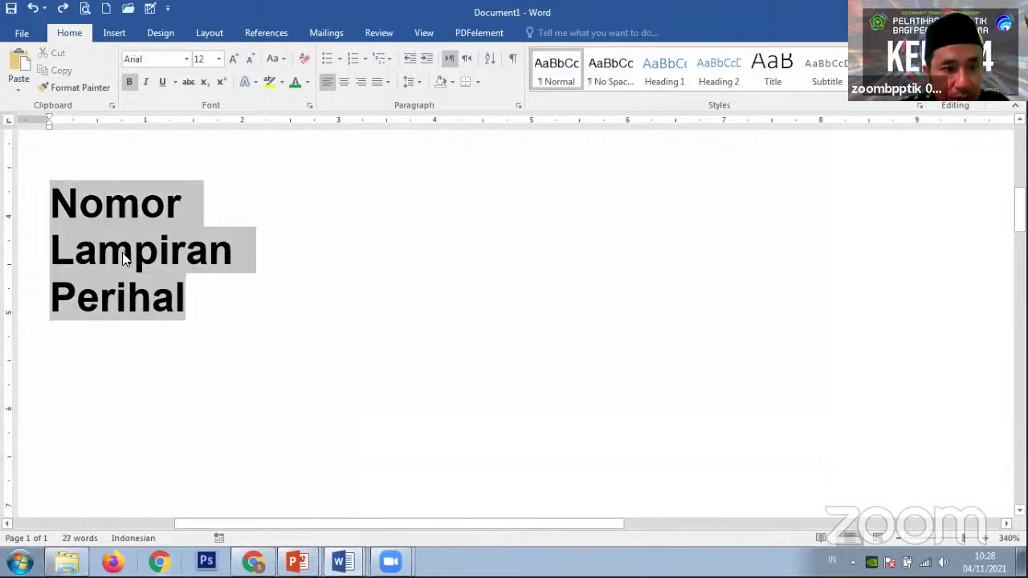
{"action": "left_click", "coordinate": [267, 122]}
{"action": "mouse_move", "coordinate": [271, 122]}
{"action": "left_mouse_down"}
{"action": "mouse_move", "coordinate": [266, 130]}
{"action": "mouse_move", "coordinate": [469, 131]}
{"action": "left_mouse_up"}
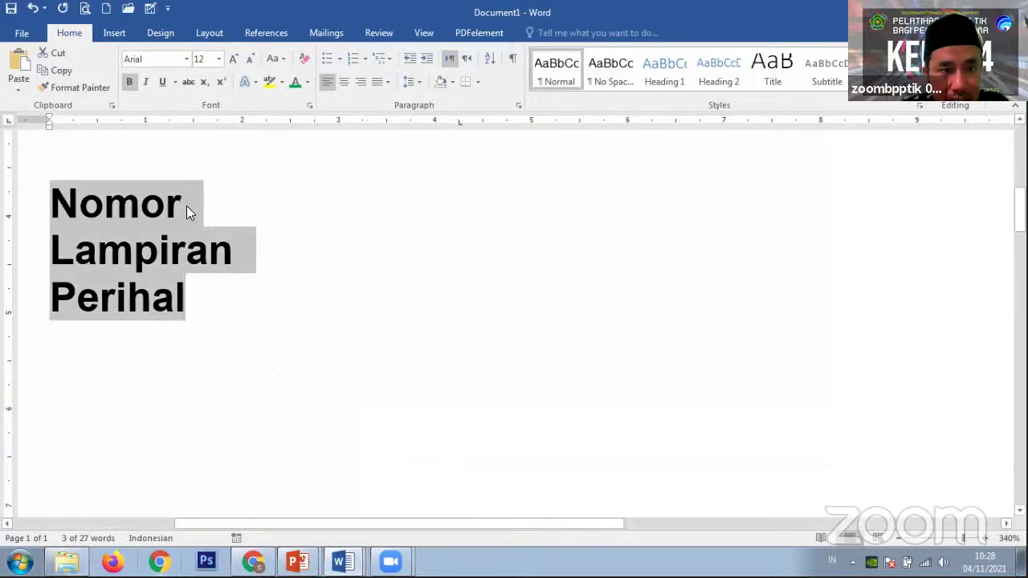
Add a single tab and a colon after each of Nomor, Lampiran and Perihal
{"action": "left_click", "coordinate": [186, 206]}
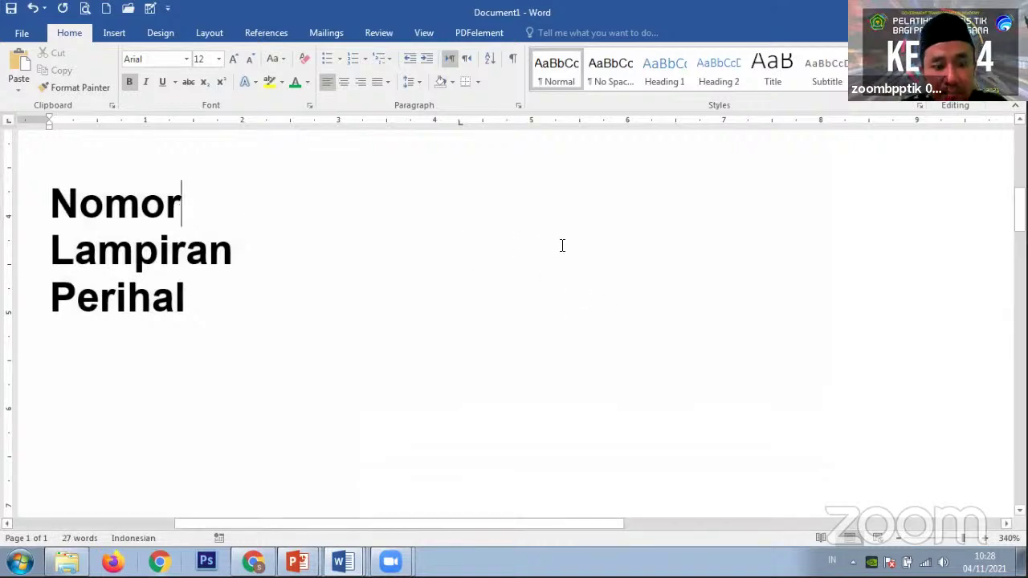
{"action": "key", "text": "Tab"}
{"action": "type", "text": ":"}
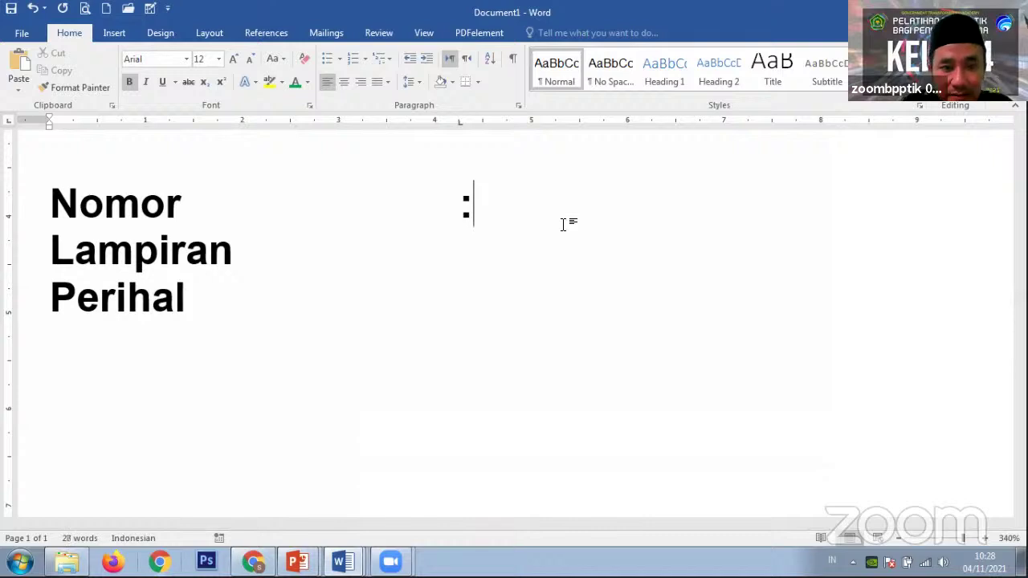
{"action": "key", "text": "Down"}
{"action": "key", "text": "Tab"}
{"action": "type", "text": ":"}
{"action": "key", "text": "Down"}
{"action": "key", "text": "Tab"}
{"action": "type", "text": ":"}
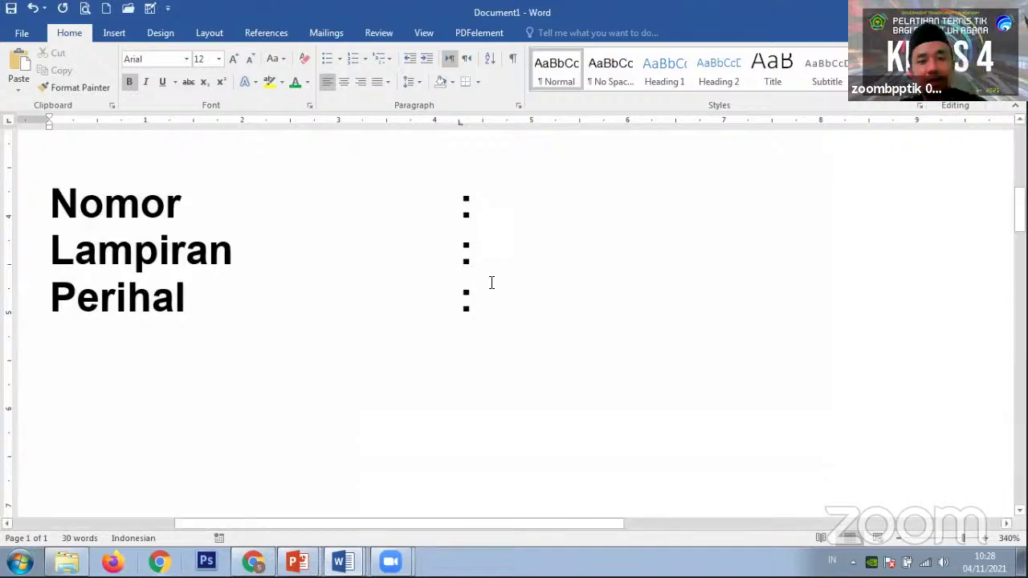
Move the tab stop of the Nomor, Lampiran and Perihal lines to about 2.25 cm
{"action": "left_click_drag", "start_coordinate": [464, 218], "coordinate": [469, 295]}
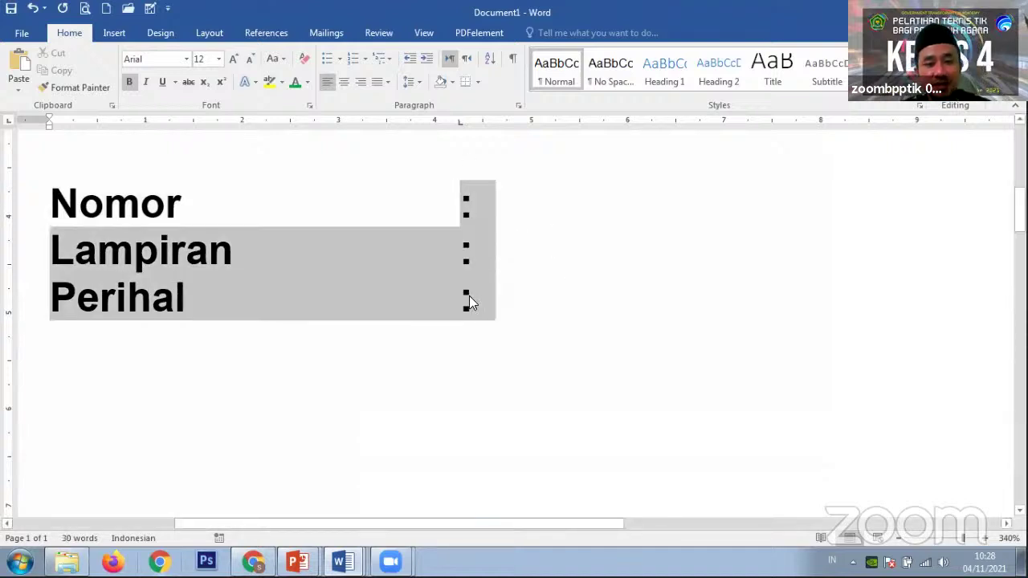
{"action": "left_click", "coordinate": [463, 202]}
{"action": "left_click_drag", "start_coordinate": [464, 202], "coordinate": [471, 297]}
{"action": "left_click_drag", "start_coordinate": [458, 124], "coordinate": [420, 128]}
{"action": "left_click_drag", "start_coordinate": [338, 140], "coordinate": [267, 130]}
{"action": "left_click", "coordinate": [333, 244]}
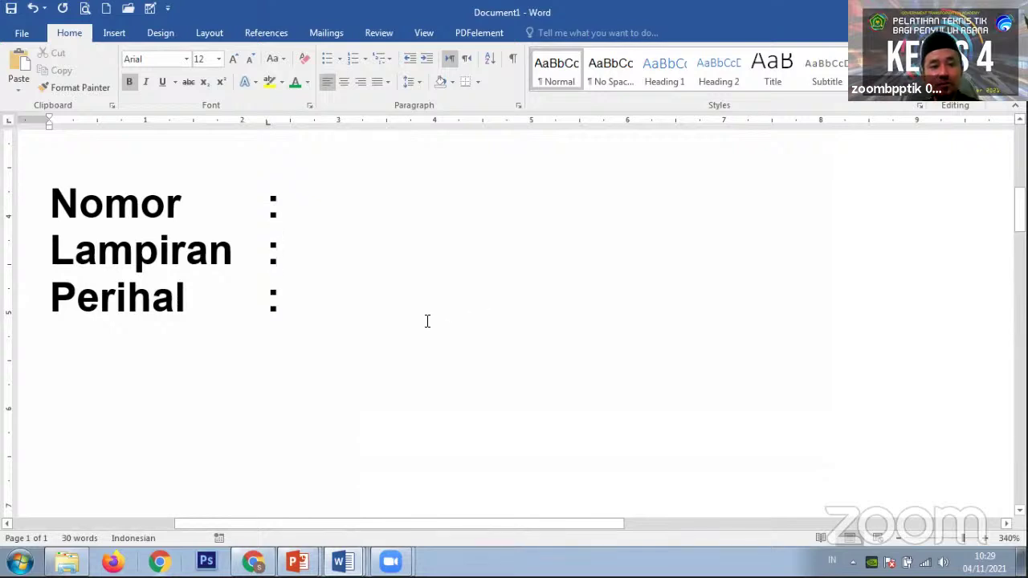
Review the aligned Nomor, Lampiran and Perihal lines beneath the letterhead at 80% zoom
{"action": "scroll", "coordinate": [293, 289], "scroll_direction": "down", "scroll_amount": 2}
{"action": "scroll", "coordinate": [307, 243], "scroll_direction": "up", "scroll_amount": 7}
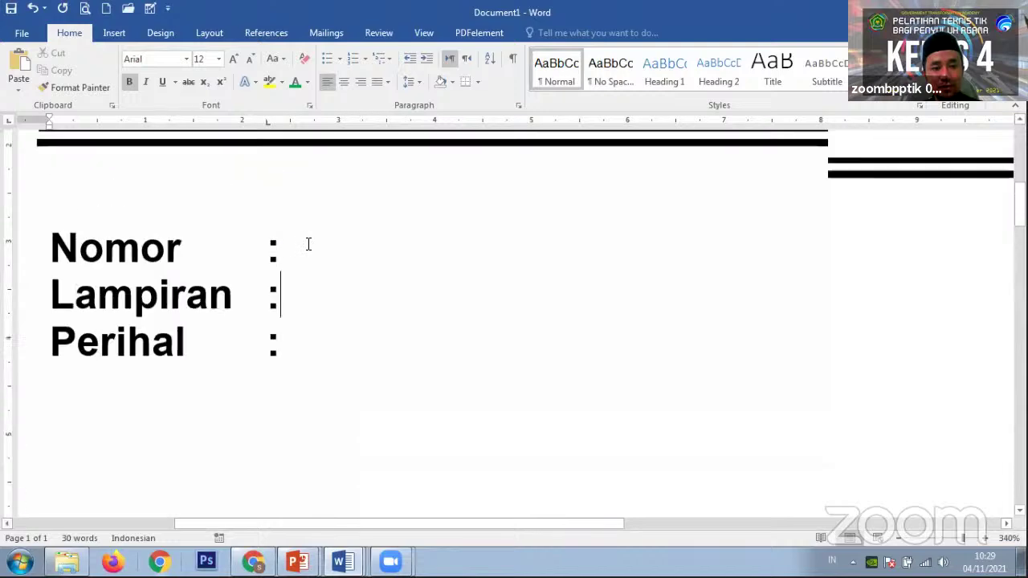
{"action": "scroll", "coordinate": [266, 177], "scroll_direction": "down", "scroll_amount": 5}
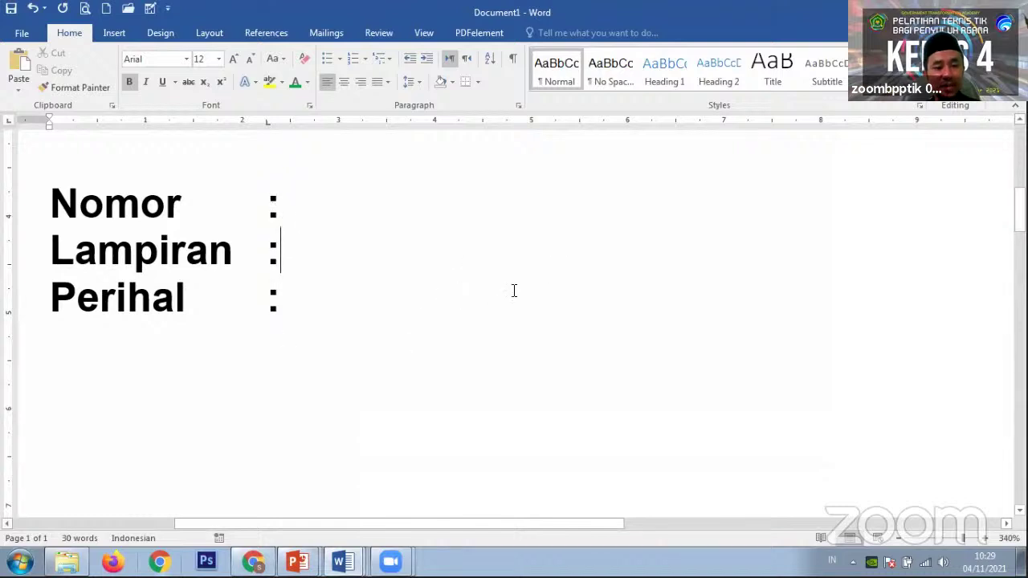
{"action": "scroll", "coordinate": [578, 289], "scroll_direction": "down", "scroll_amount": 18}
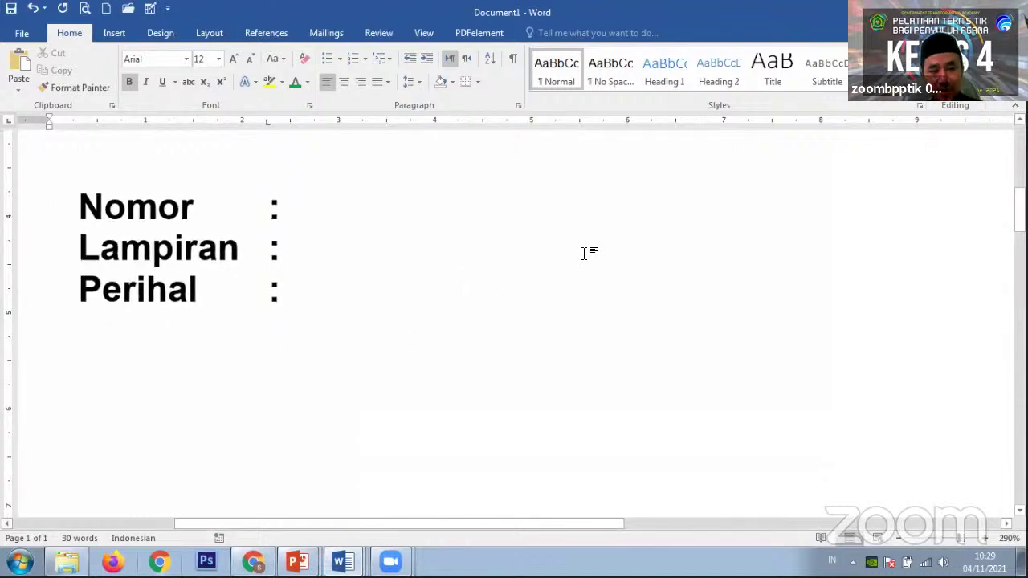
{"action": "scroll", "coordinate": [582, 251], "scroll_direction": "down", "scroll_amount": 6}
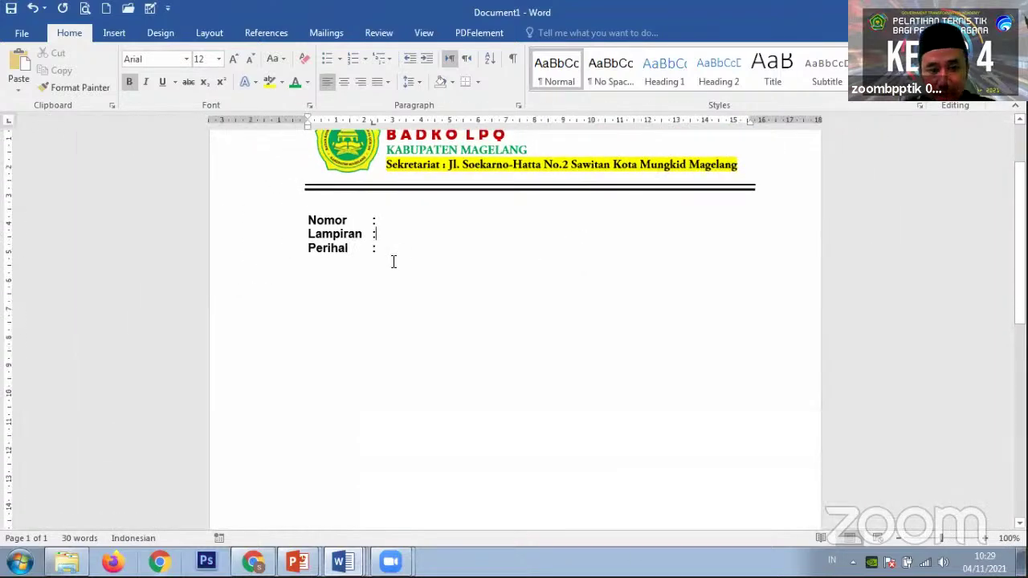
{"action": "scroll", "coordinate": [565, 257], "scroll_direction": "down", "scroll_amount": 2}
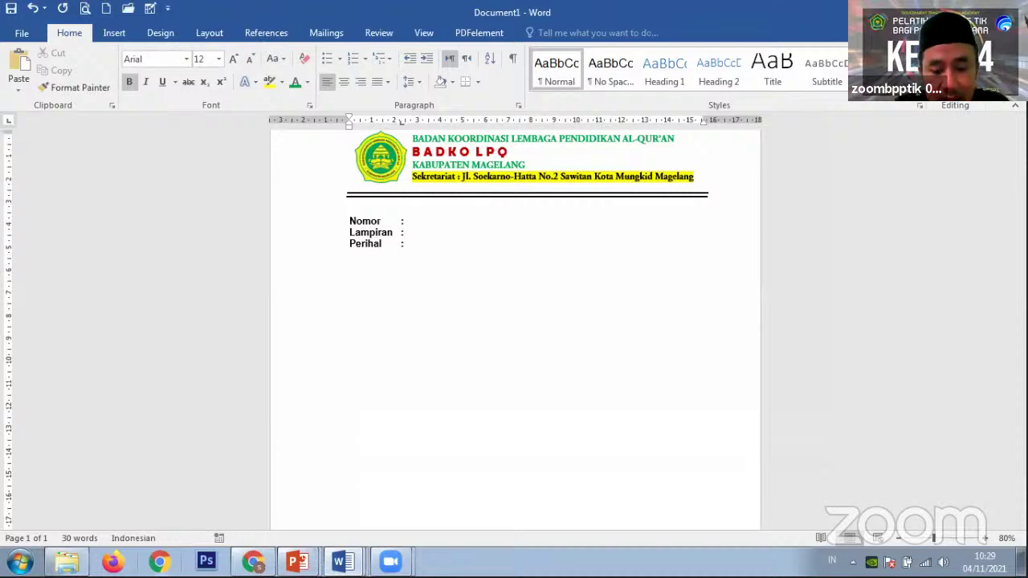
Enter the letter number "10/badkolpq/XI/2021" after the colon on the Nomor line
{"action": "type", "text": "0/badkolpq/"}
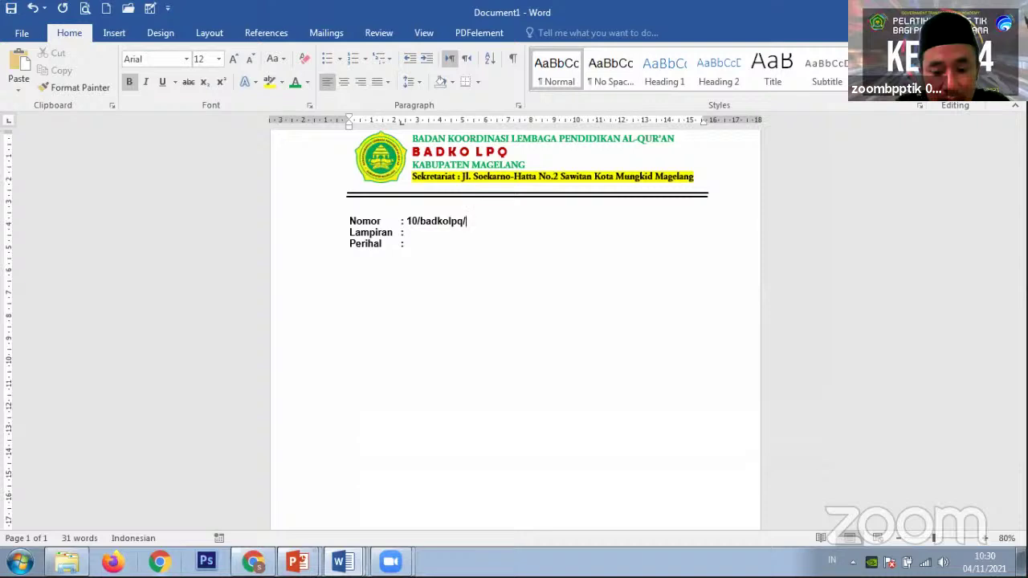
{"action": "type", "text": "XI"}
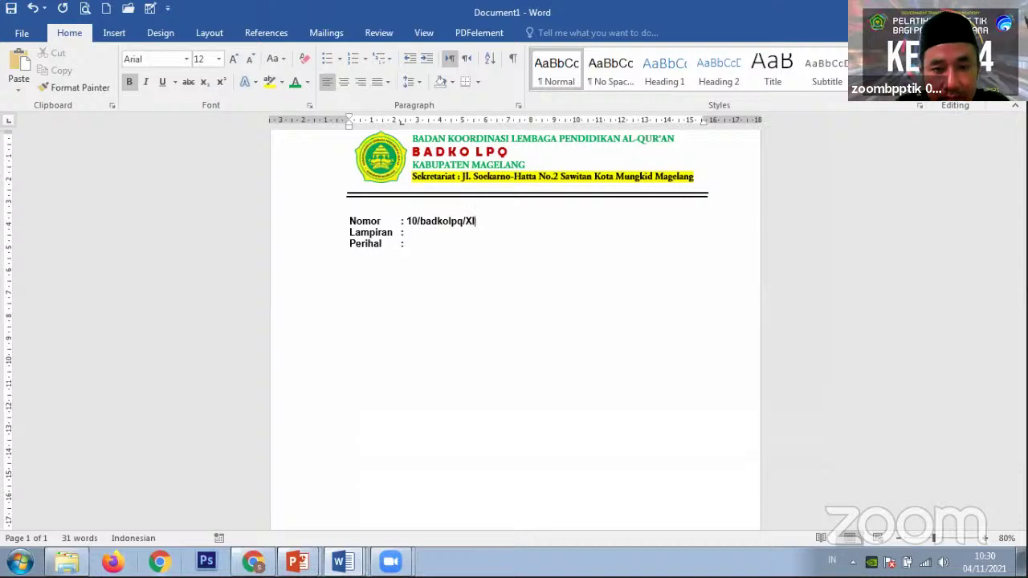
{"action": "type", "text": "/2021"}
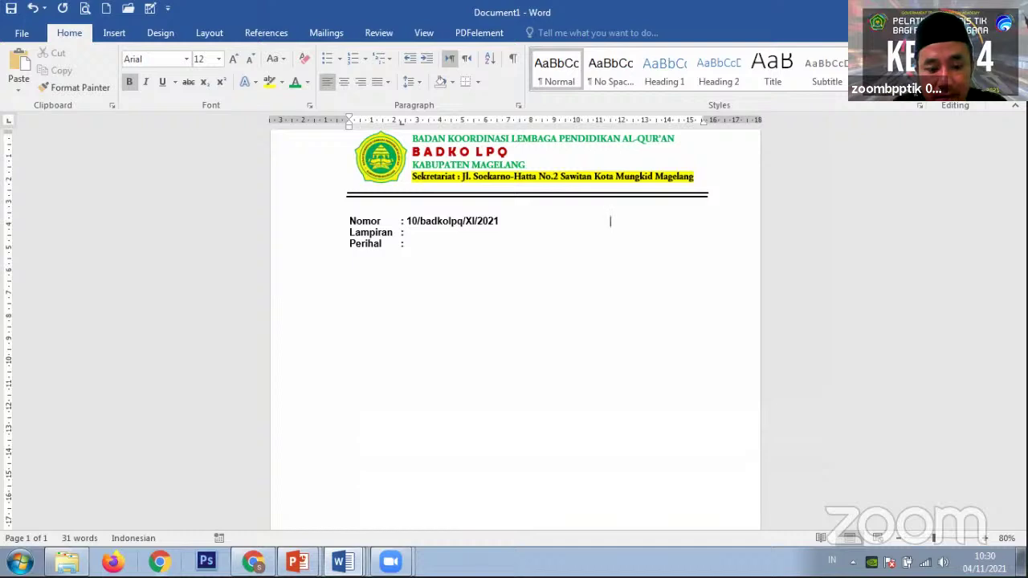
Add the place and date "Magelang, 4 November 2021" farther along the Nomor line, after the letter number
{"action": "type", "text": "Magelang"}
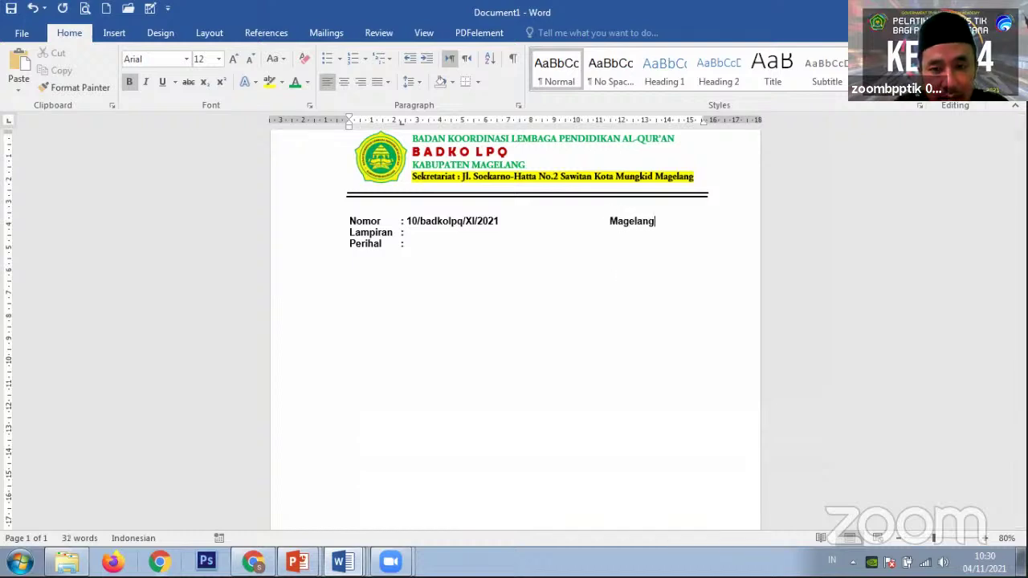
{"action": "type", "text": ", "}
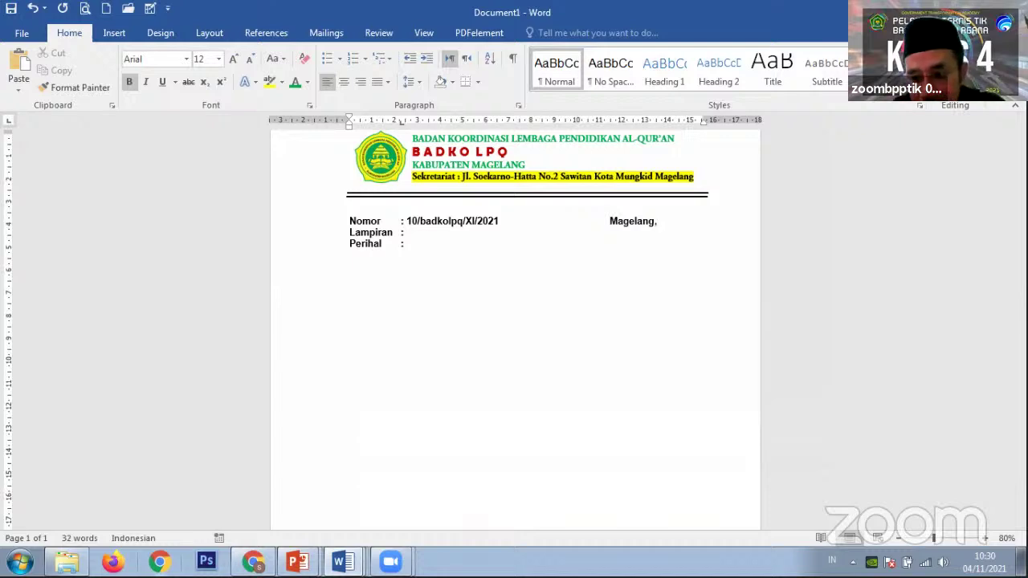
{"action": "type", "text": "22"}
{"action": "key", "text": "BackSpace"}
{"action": "key", "text": "BackSpace"}
{"action": "type", "text": "4 "}
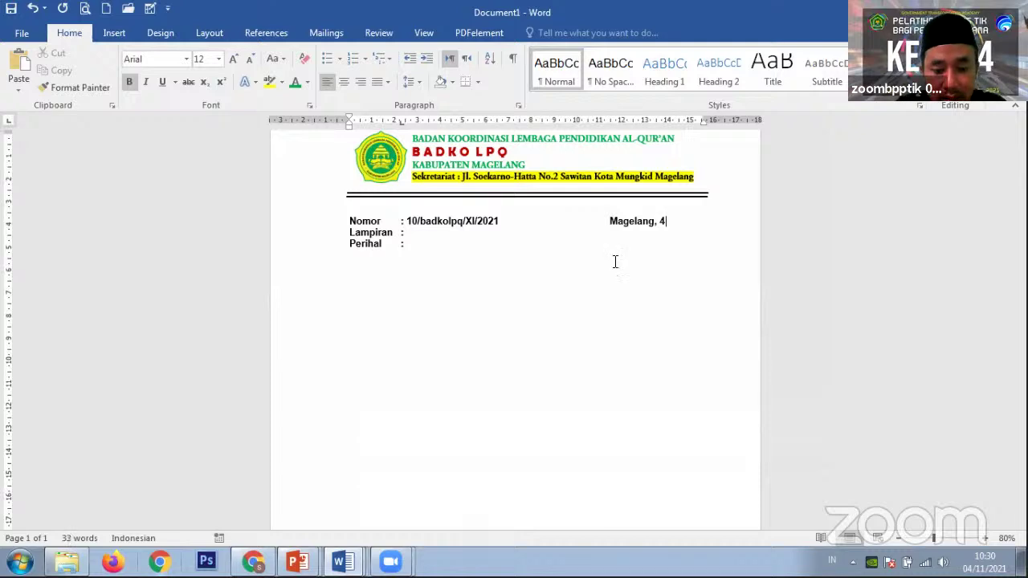
{"action": "type", "text": "Novembe"}
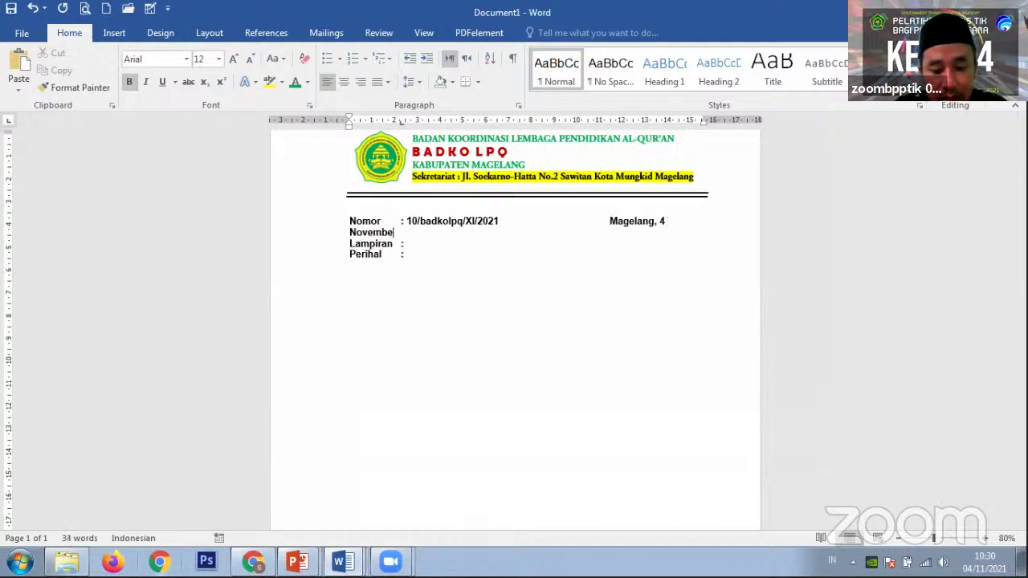
{"action": "type", "text": "r 2021"}
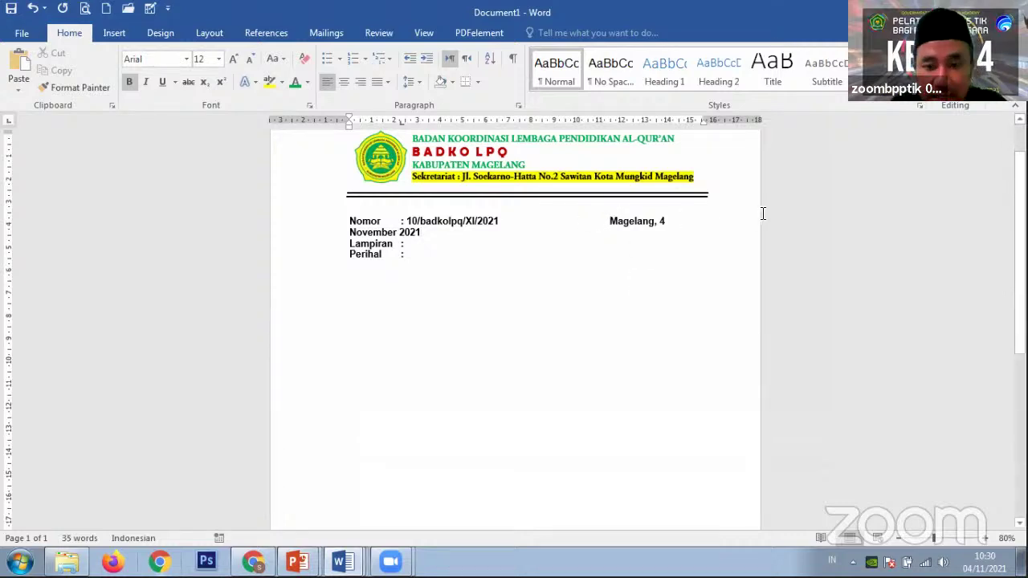
Remove two tabs before the place and date so that they fit on the Nomor line
{"action": "key", "text": "BackSpace"}
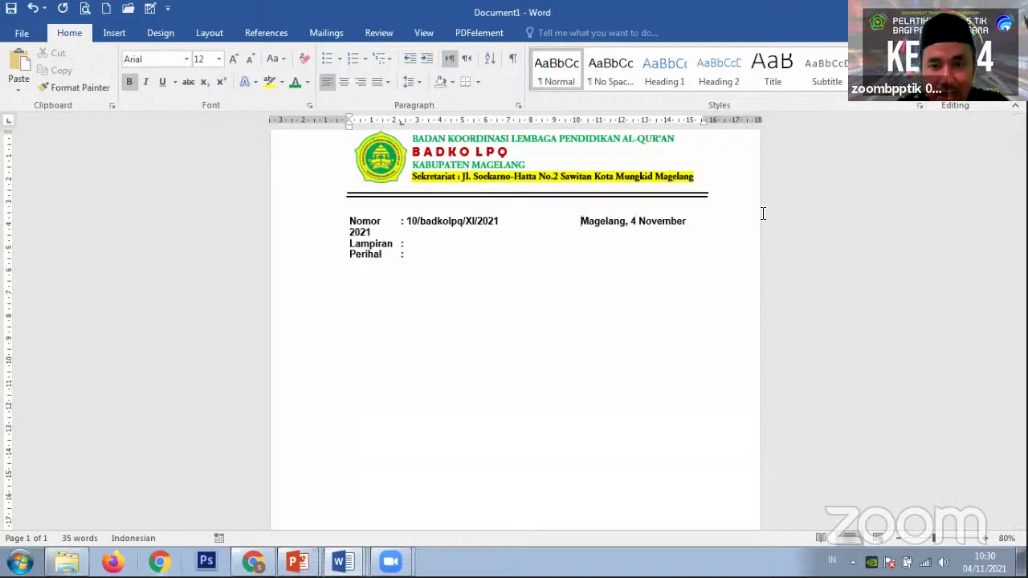
{"action": "key", "text": "BackSpace"}
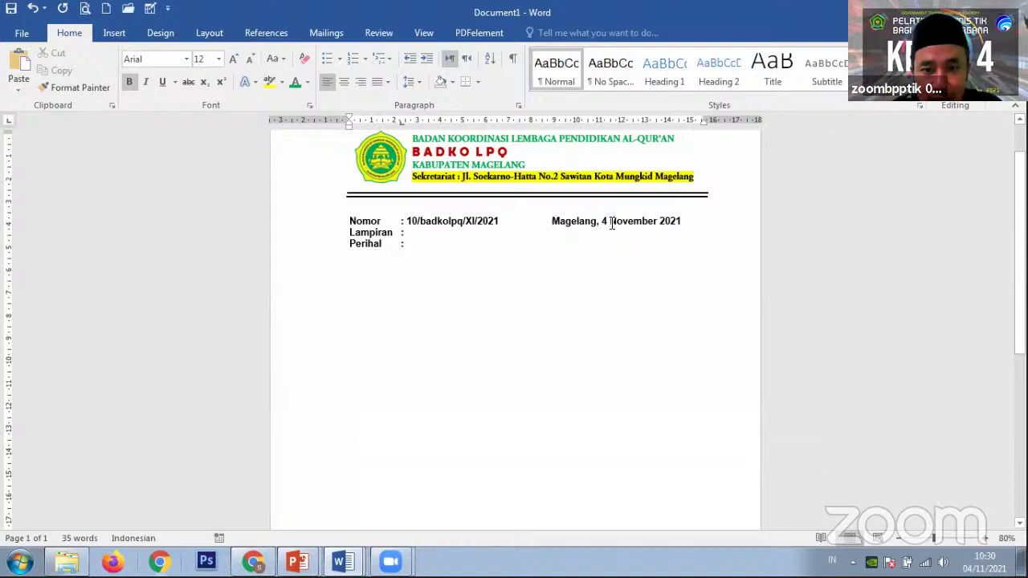
{"action": "key", "text": "Tab"}
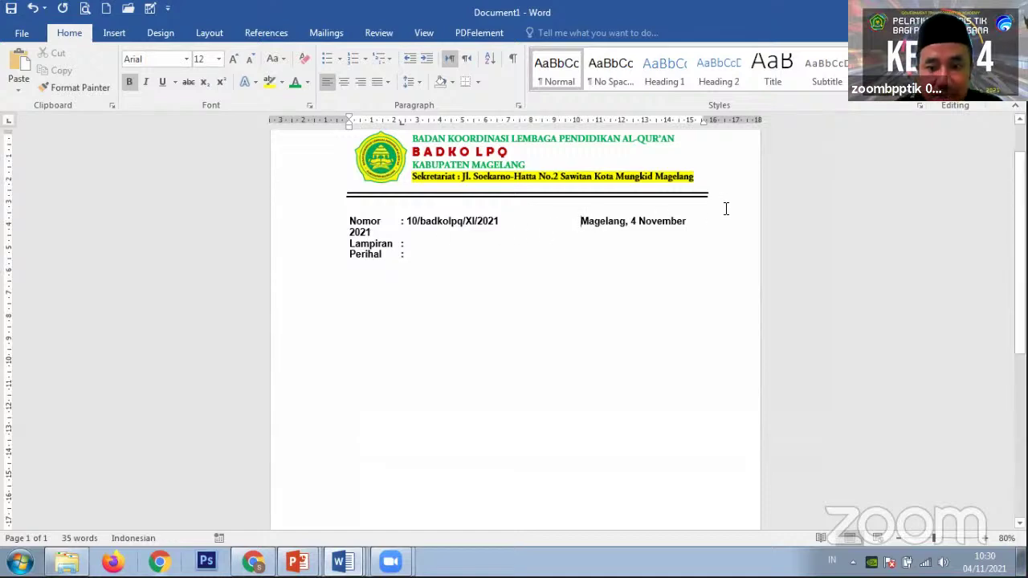
{"action": "key", "text": "BackSpace"}
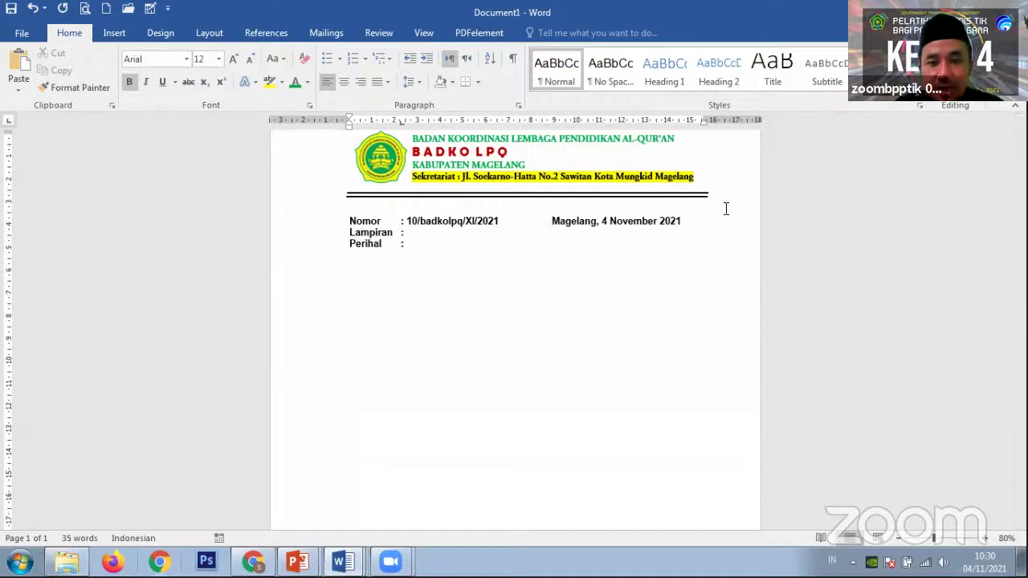
Switch to the "Und Badko LPQ Kab" document and examine the layout of its Kepada yth. block and indented body text
{"action": "left_click", "coordinate": [434, 233]}
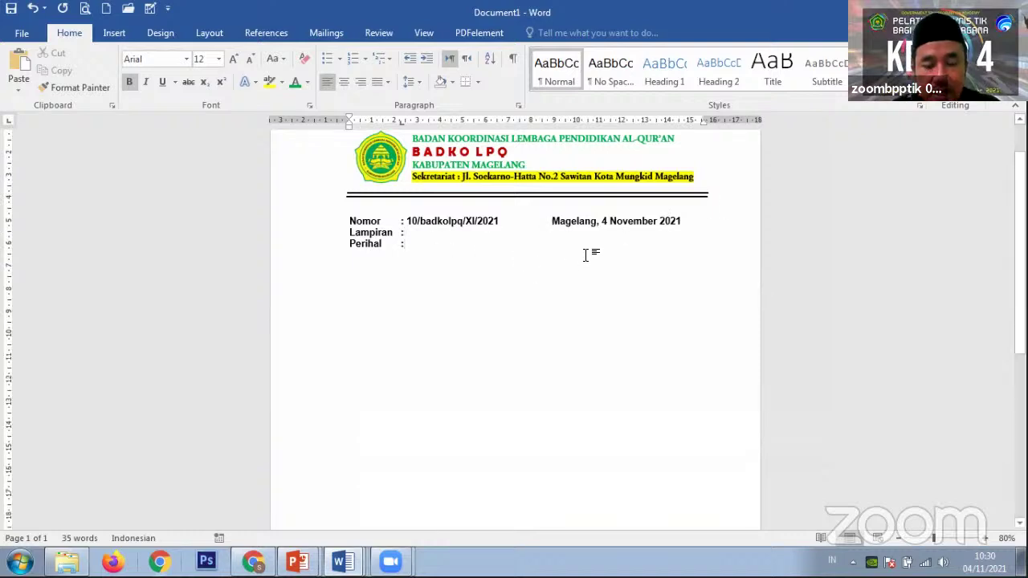
{"action": "scroll", "coordinate": [583, 254], "scroll_direction": "down", "scroll_amount": 2}
{"action": "scroll", "coordinate": [584, 249], "scroll_direction": "up", "scroll_amount": 3}
{"action": "left_click", "coordinate": [499, 312]}
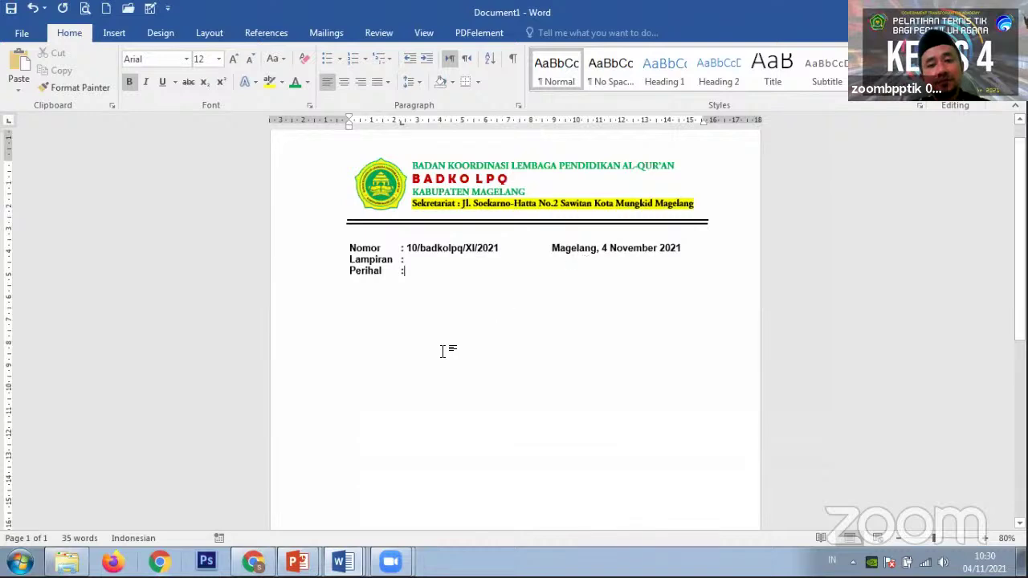
{"action": "mouse_move", "coordinate": [343, 562]}
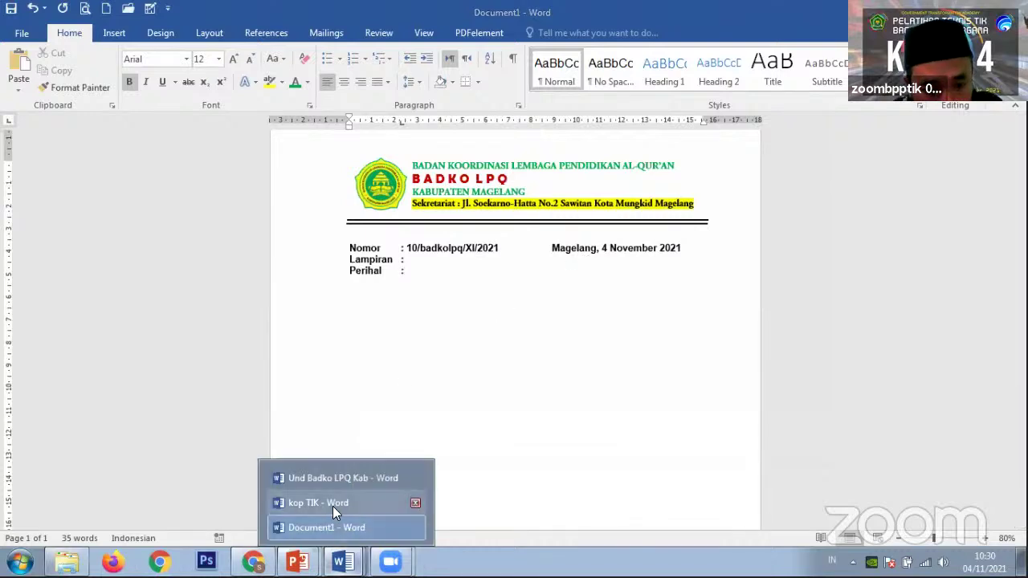
{"action": "left_click", "coordinate": [317, 479]}
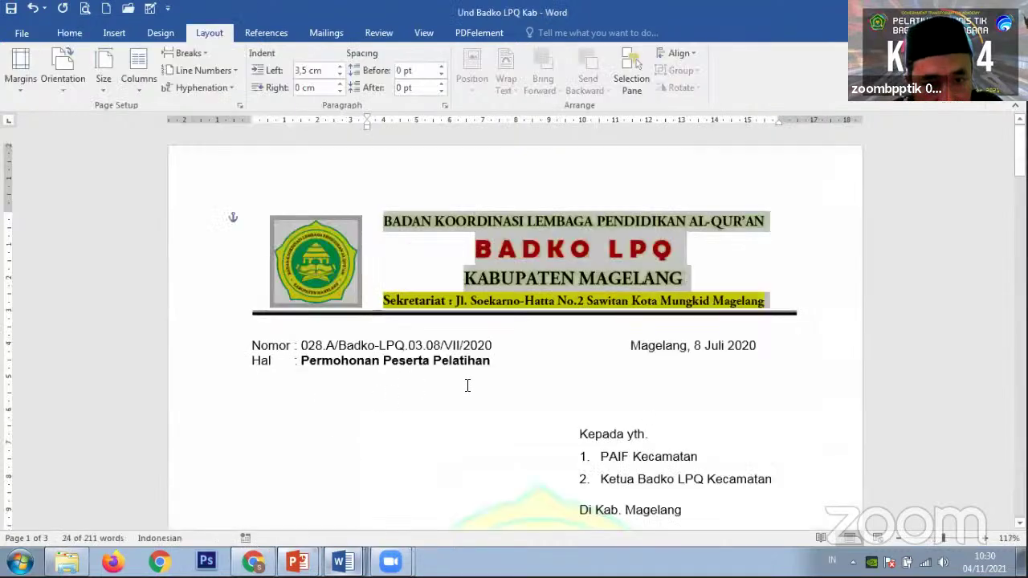
{"action": "left_click", "coordinate": [536, 373]}
{"action": "scroll", "coordinate": [669, 346], "scroll_direction": "down", "scroll_amount": 3}
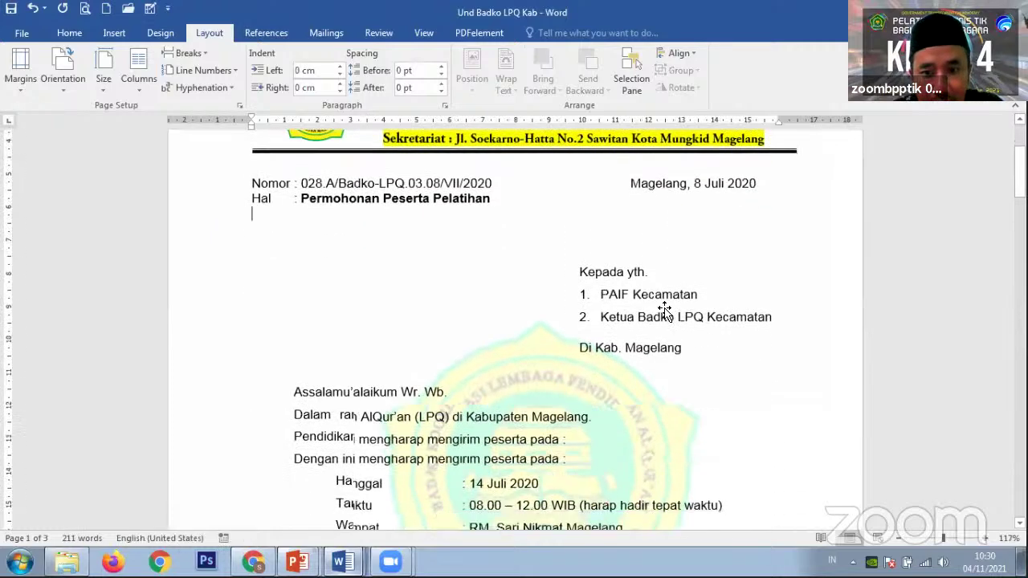
{"action": "scroll", "coordinate": [664, 311], "scroll_direction": "down", "scroll_amount": 2}
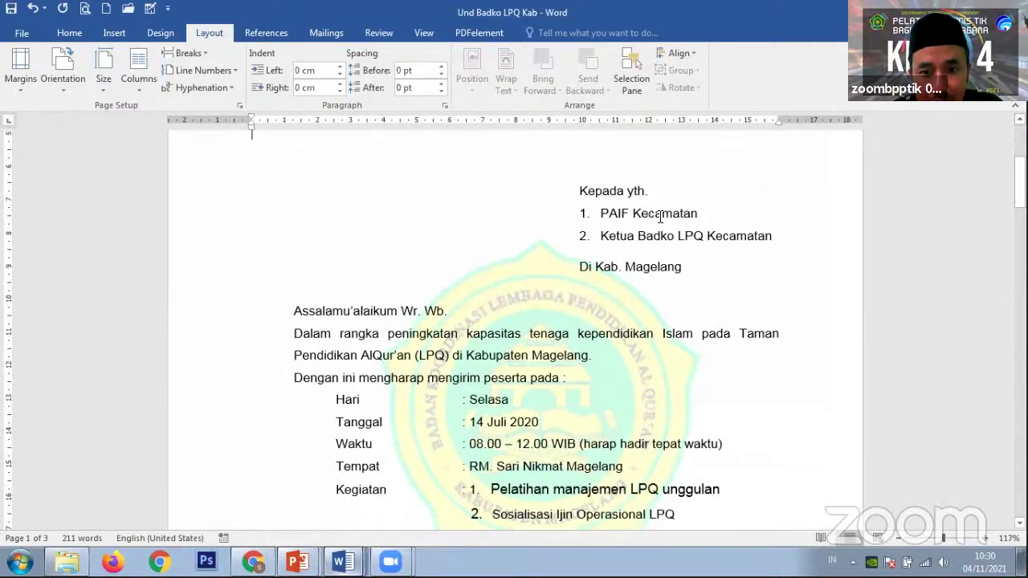
{"action": "scroll", "coordinate": [626, 213], "scroll_direction": "up", "scroll_amount": 2}
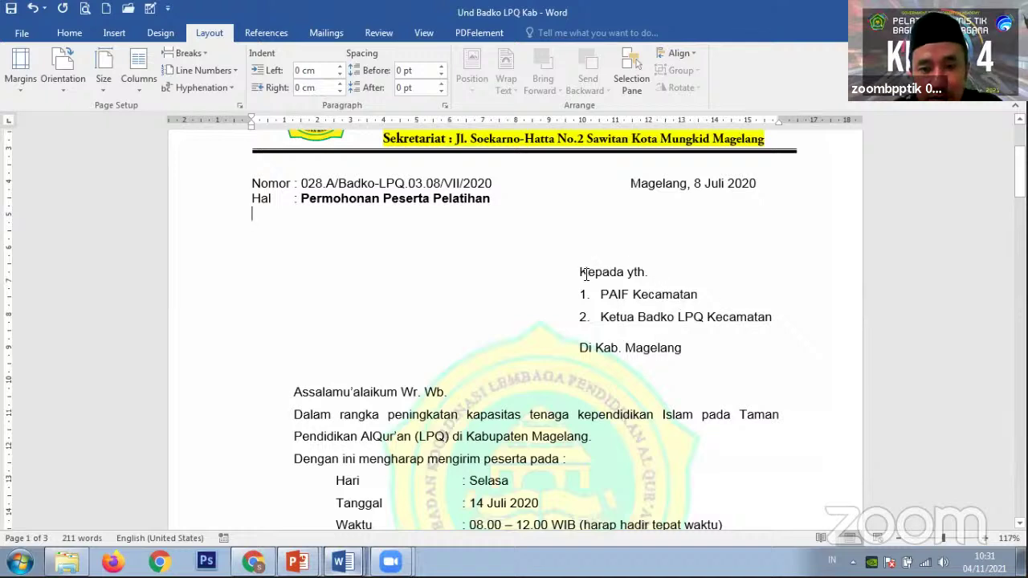
Delete one empty line above the Kepada yth. block in the reference letter and return to Document1
{"action": "left_click", "coordinate": [498, 240]}
{"action": "key", "text": "Delete"}
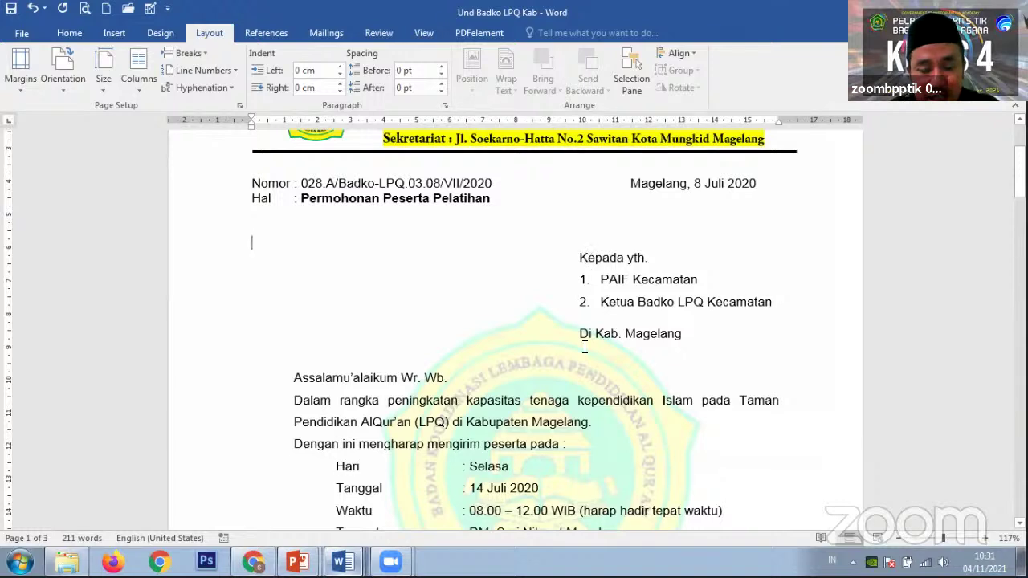
{"action": "key", "text": "alt+Tab"}
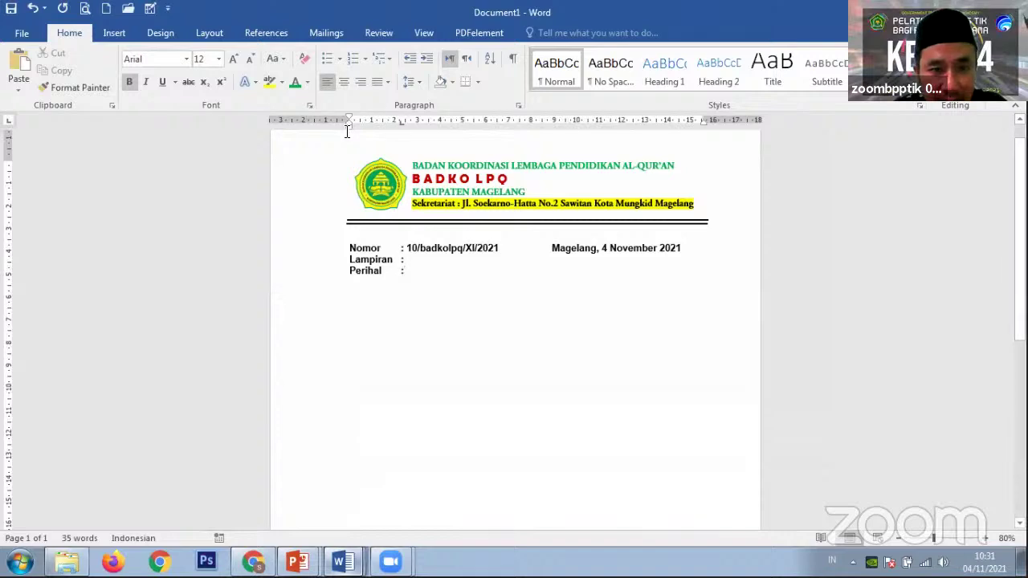
Add empty lines beneath Perihal and set their left indent to about 2.25 cm, in line with the colons
{"action": "key", "text": "Return"}
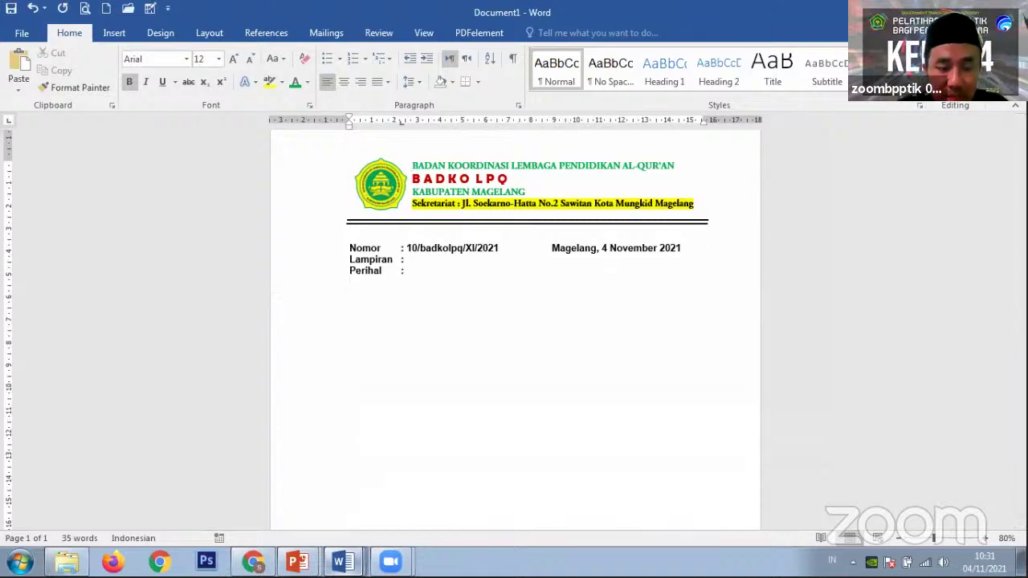
{"action": "scroll", "coordinate": [526, 273], "scroll_direction": "down", "scroll_amount": 2}
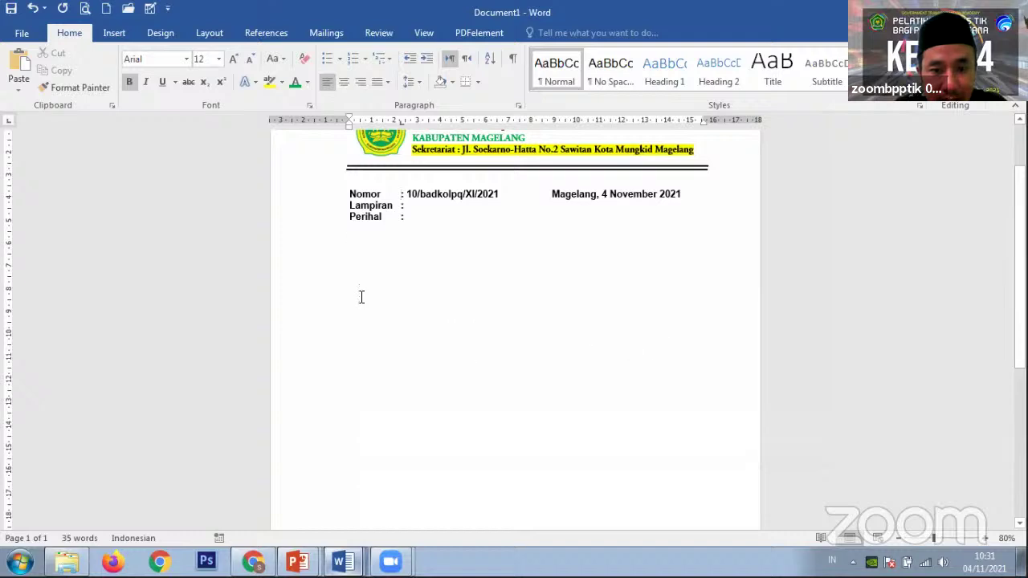
{"action": "scroll", "coordinate": [395, 294], "scroll_direction": "down", "scroll_amount": 1}
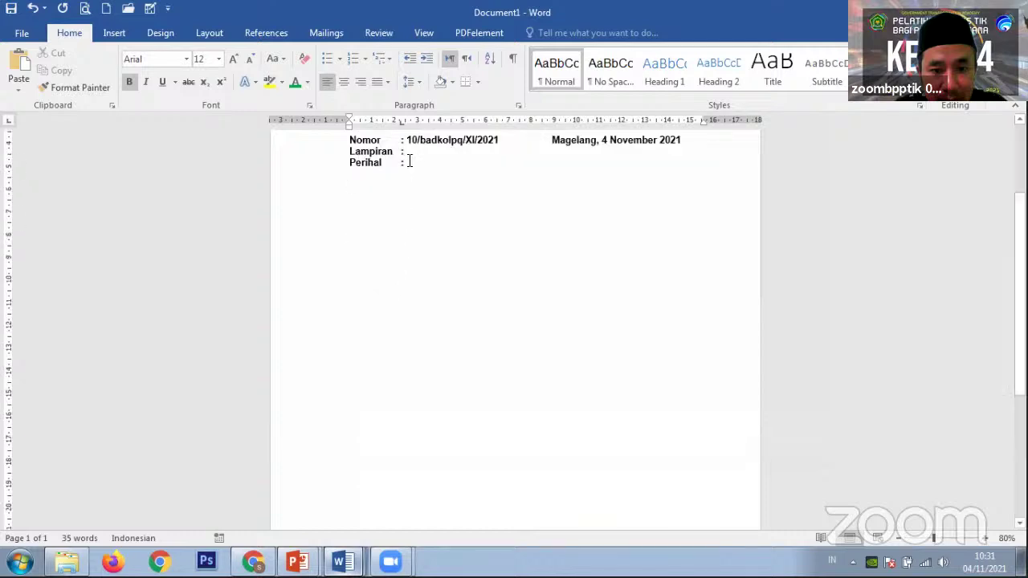
{"action": "scroll", "coordinate": [404, 156], "scroll_direction": "up", "scroll_amount": 2}
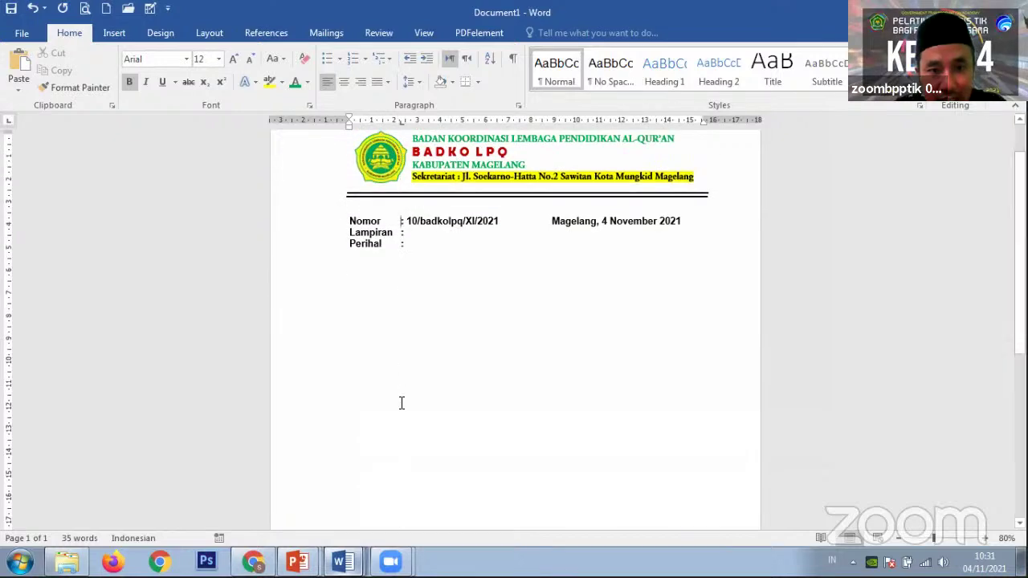
{"action": "scroll", "coordinate": [427, 195], "scroll_direction": "down", "scroll_amount": 3}
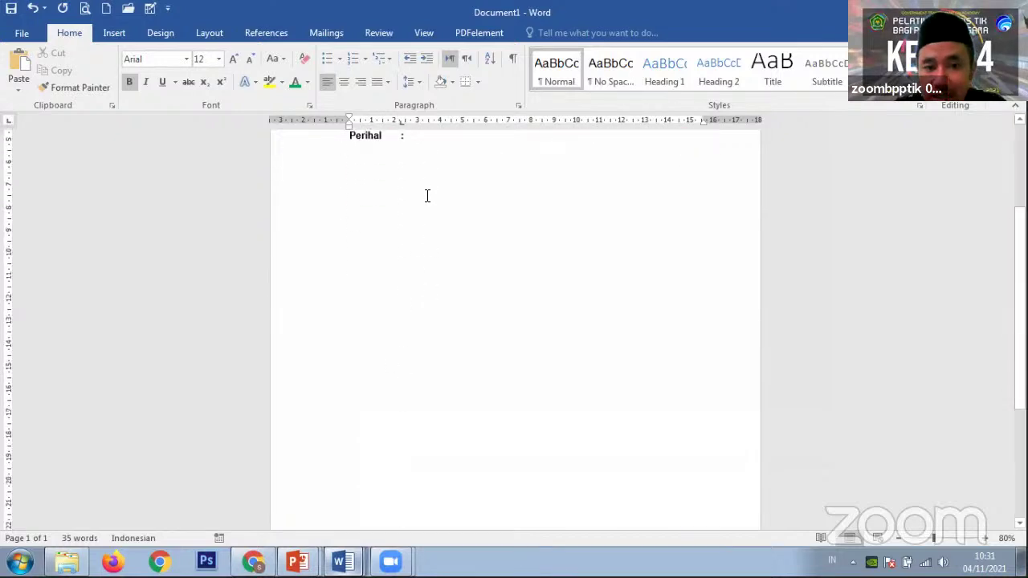
{"action": "scroll", "coordinate": [424, 199], "scroll_direction": "up", "scroll_amount": 2}
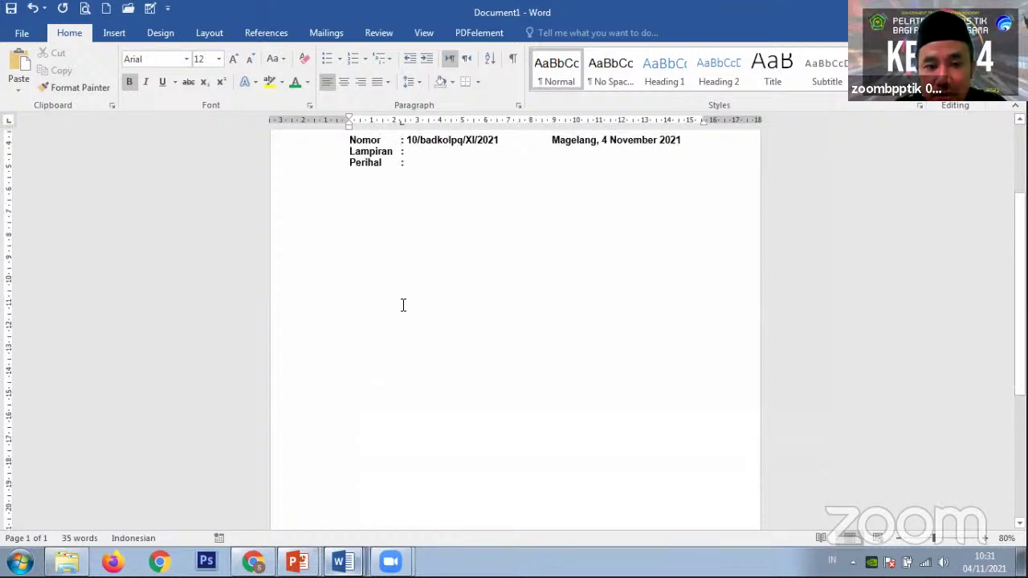
{"action": "scroll", "coordinate": [420, 222], "scroll_direction": "up", "scroll_amount": 2}
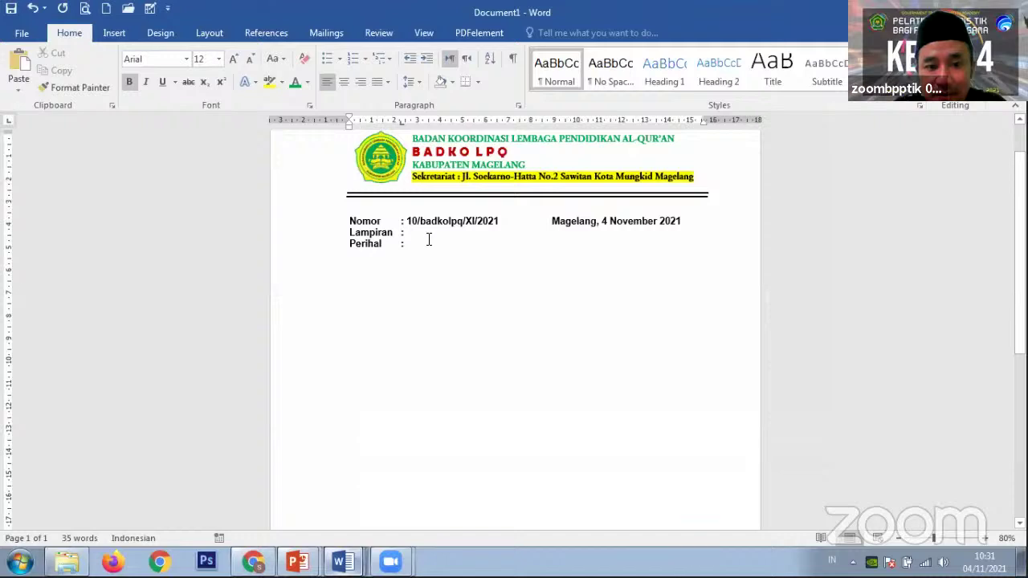
{"action": "key", "text": "Return"}
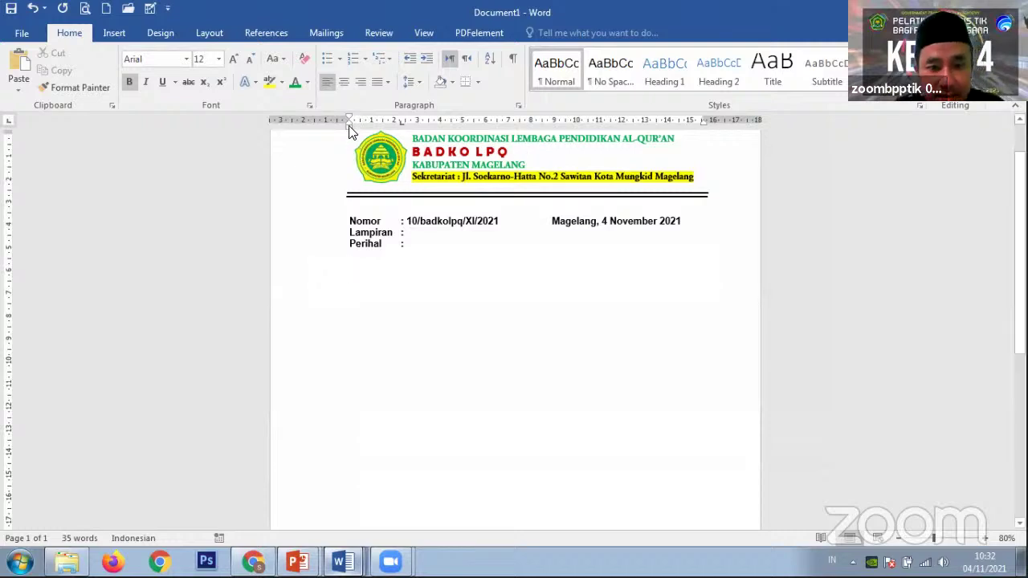
{"action": "mouse_move", "coordinate": [349, 125]}
{"action": "left_mouse_down"}
{"action": "mouse_move", "coordinate": [405, 138]}
{"action": "mouse_move", "coordinate": [396, 141]}
{"action": "left_mouse_up"}
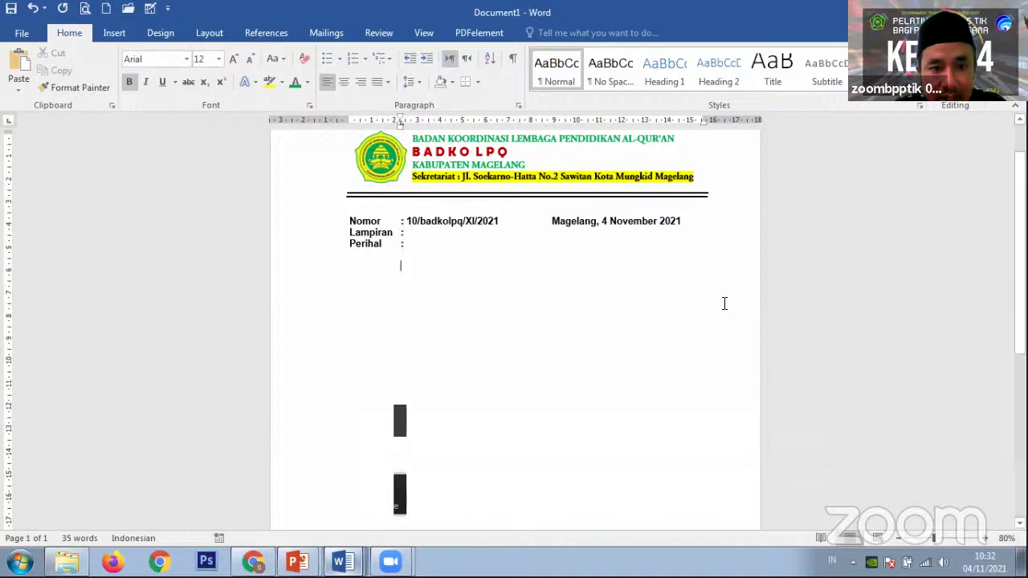
{"action": "key", "text": "Return"}
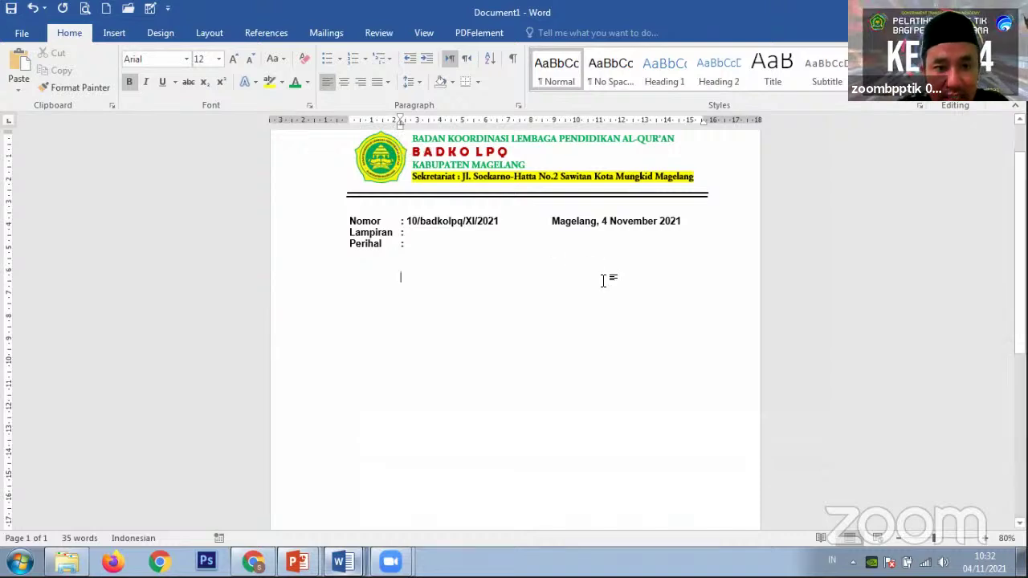
Fill the indented area beneath Perihal with short filler lines such as "dffsf", "fgfgfg", "fgfgf", "fghfghfg" and "fgh"
{"action": "type", "text": "dffsf"}
{"action": "key", "text": "Return"}
{"action": "type", "text": "fgfgfg"}
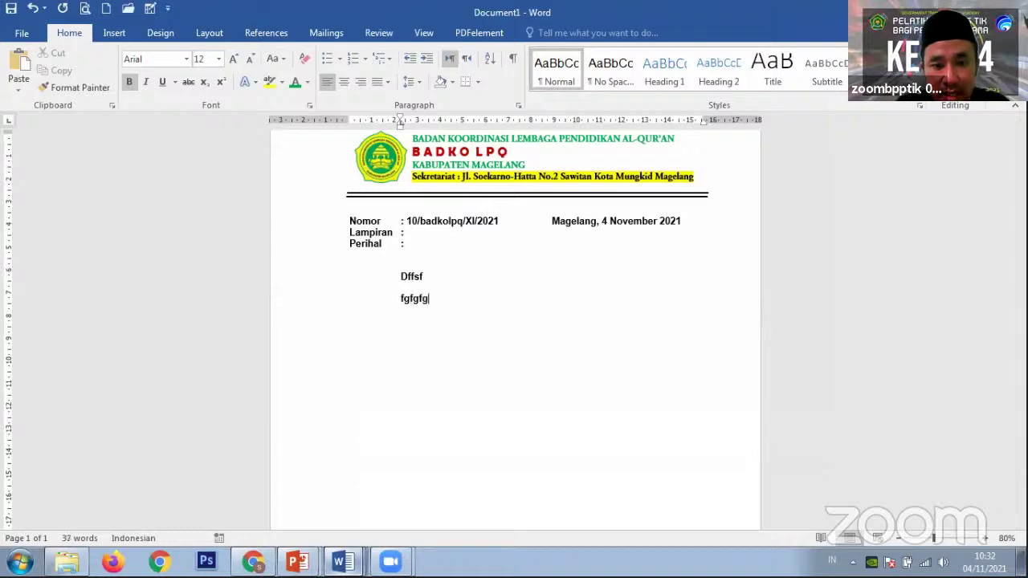
{"action": "key", "text": "Return"}
{"action": "type", "text": "fgfgf"}
{"action": "key", "text": "Return"}
{"action": "type", "text": "fghfghfg"}
{"action": "key", "text": "Return"}
{"action": "type", "text": "fgh  f gh fgh fgh fg h fgh fgh fg hfgh fgh"}
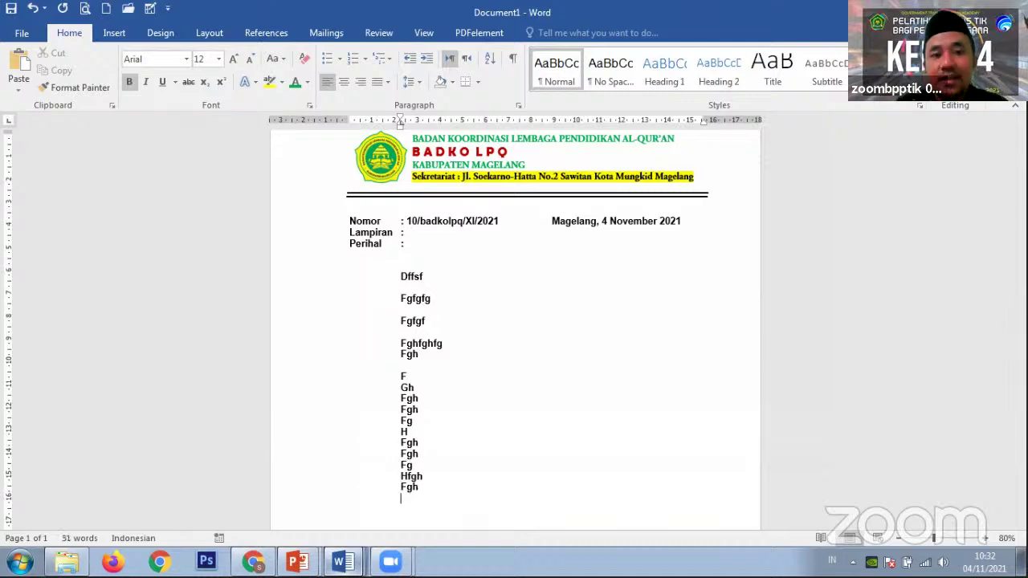
Set the left indent of all filler lines beneath Perihal to about 2.5 cm, in line with the letter number after the colon
{"action": "scroll", "coordinate": [518, 231], "scroll_direction": "down", "scroll_amount": 1}
{"action": "scroll", "coordinate": [518, 231], "scroll_direction": "down", "scroll_amount": 3}
{"action": "scroll", "coordinate": [519, 232], "scroll_direction": "up", "scroll_amount": 4}
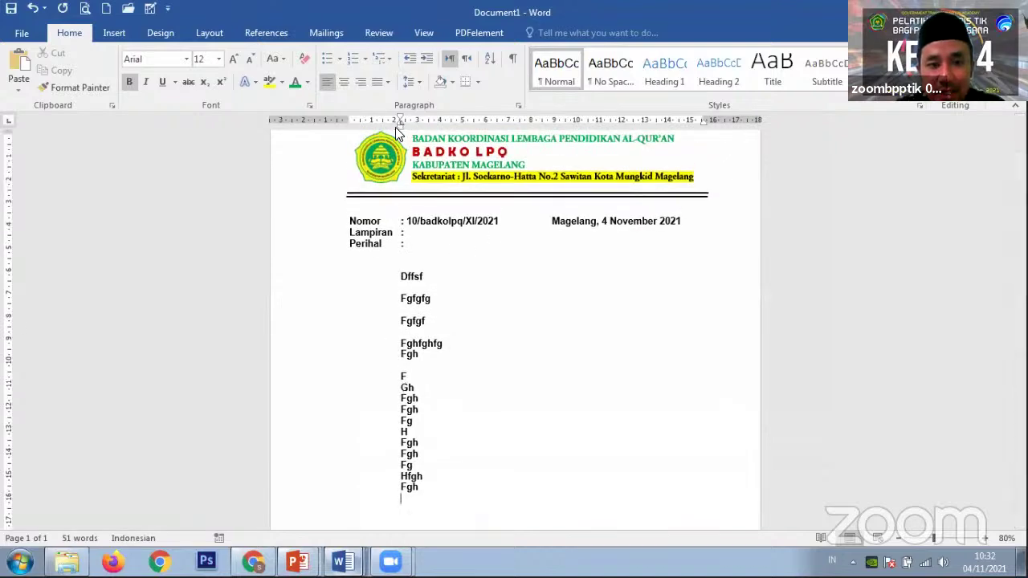
{"action": "left_click_drag", "start_coordinate": [398, 127], "coordinate": [350, 134]}
{"action": "left_click_drag", "start_coordinate": [403, 276], "coordinate": [419, 475]}
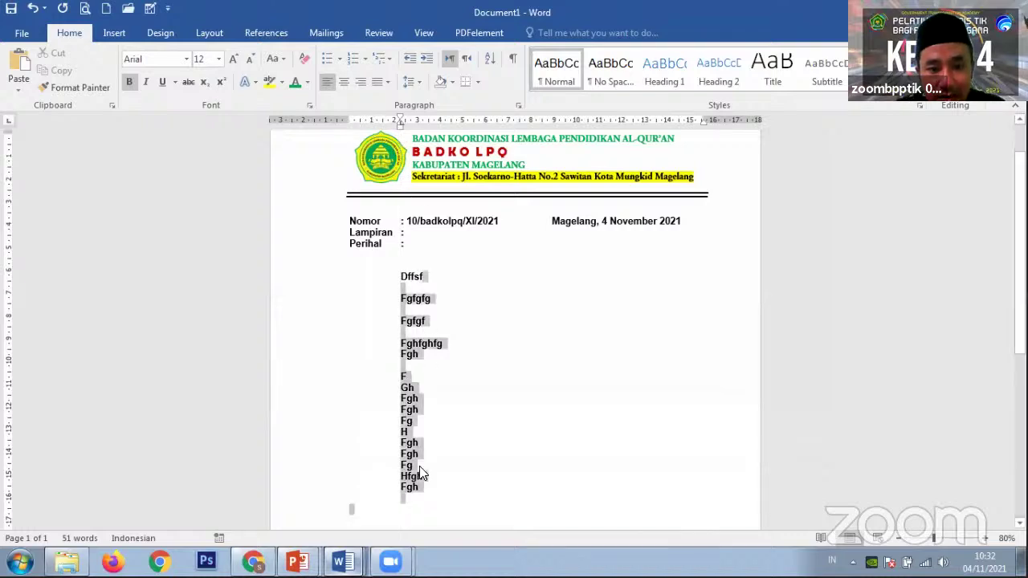
{"action": "left_click", "coordinate": [400, 130]}
{"action": "mouse_move", "coordinate": [401, 133]}
{"action": "left_mouse_down"}
{"action": "mouse_move", "coordinate": [369, 130]}
{"action": "mouse_move", "coordinate": [424, 136]}
{"action": "mouse_move", "coordinate": [387, 136]}
{"action": "mouse_move", "coordinate": [406, 137]}
{"action": "left_mouse_up"}
{"action": "left_click", "coordinate": [461, 298]}
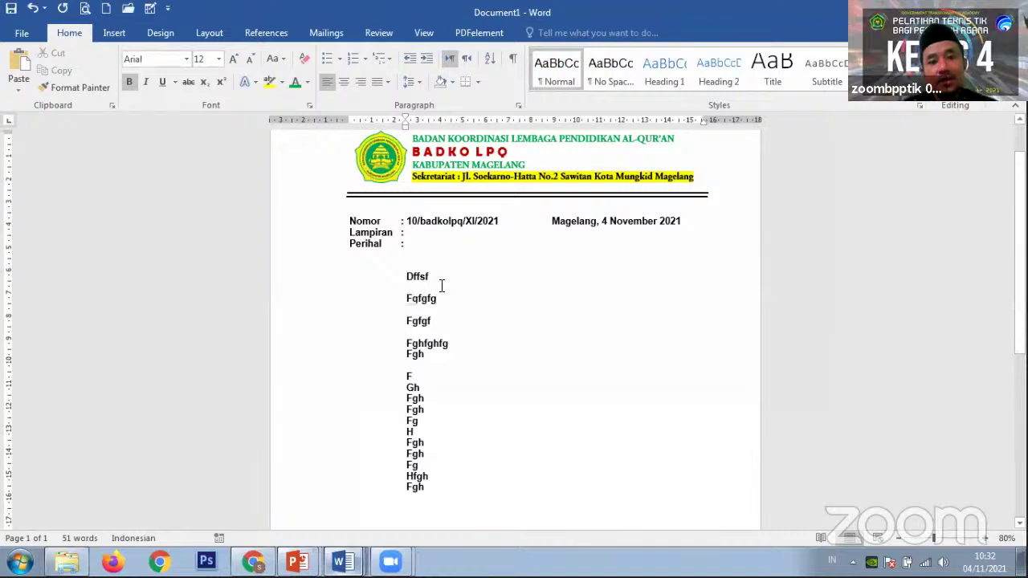
Replace the first filler line with "Kepada", "Yth. Bapak/Ibu" followed by an underscore blank, and "Di" followed by an underscore blank
{"action": "left_click_drag", "start_coordinate": [402, 279], "coordinate": [442, 275]}
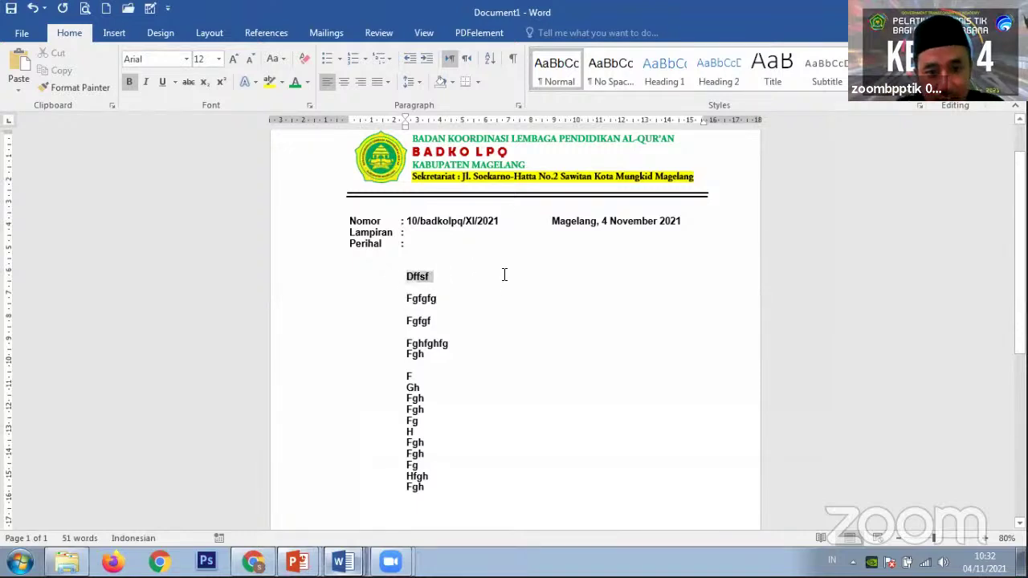
{"action": "type", "text": "Kepada"}
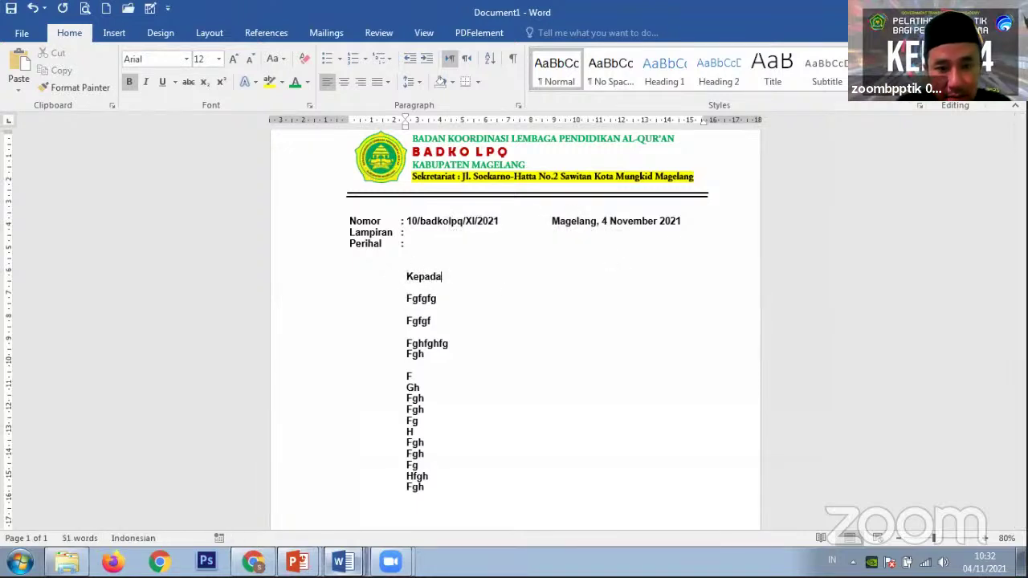
{"action": "key", "text": "Return"}
{"action": "type", "text": "Y"}
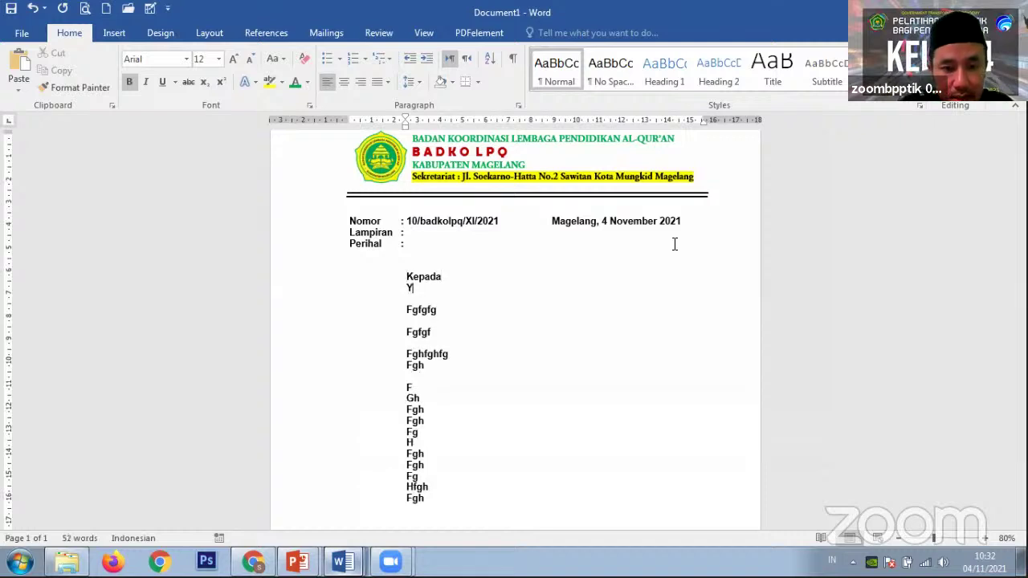
{"action": "type", "text": "th. "}
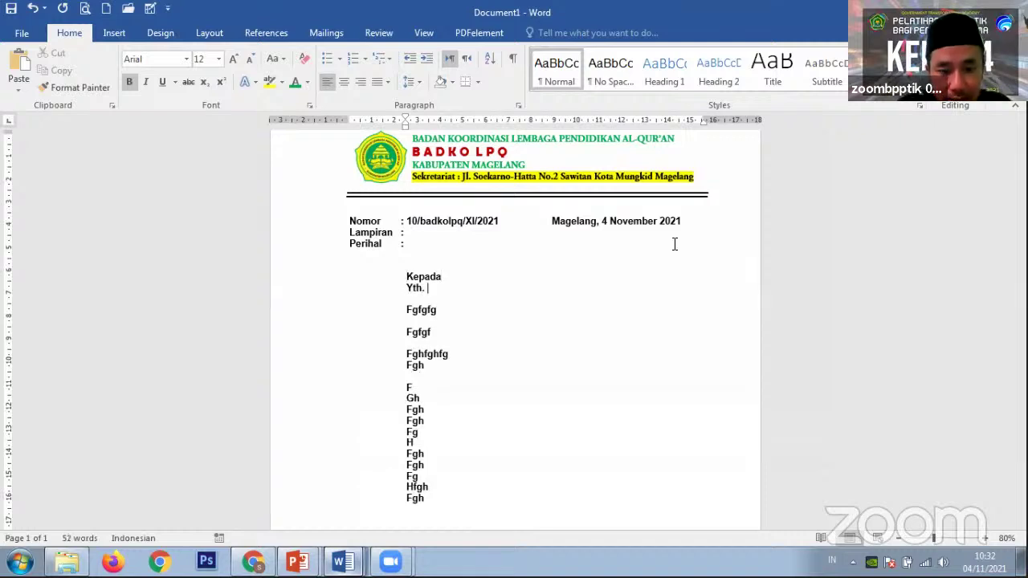
{"action": "type", "text": "Bapak/Ib"}
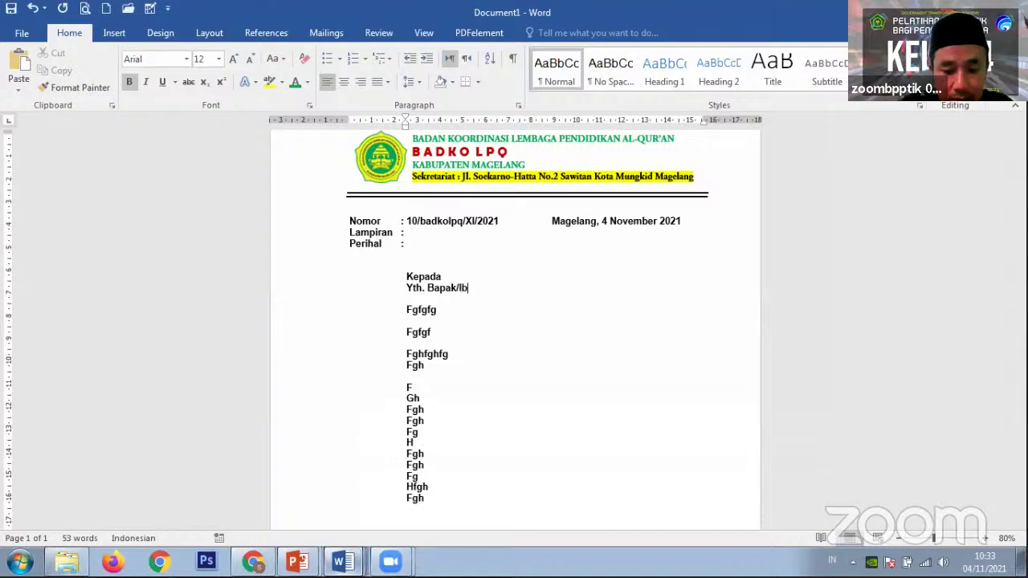
{"action": "type", "text": "u "}
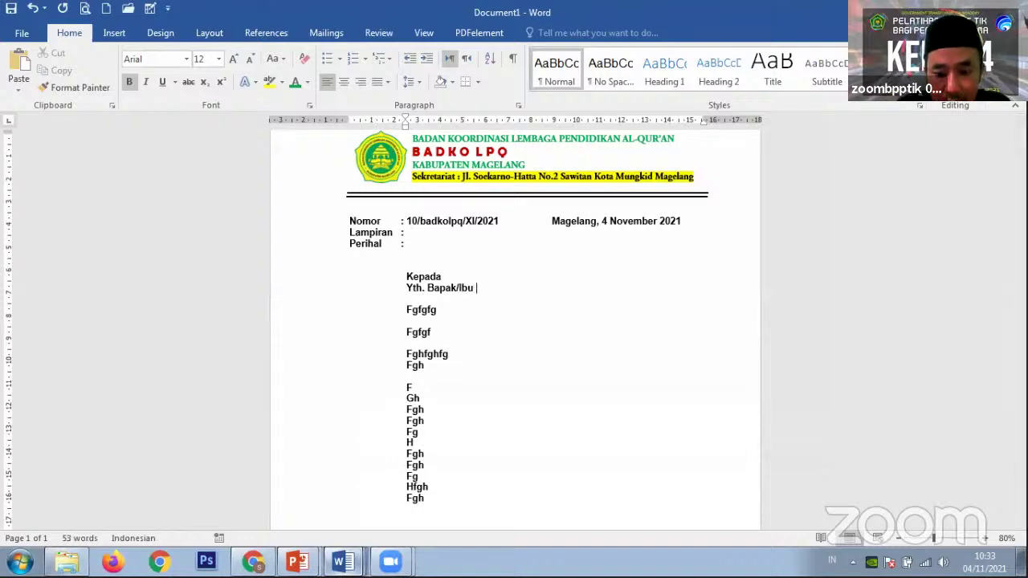
{"action": "type", "text": "___________________"}
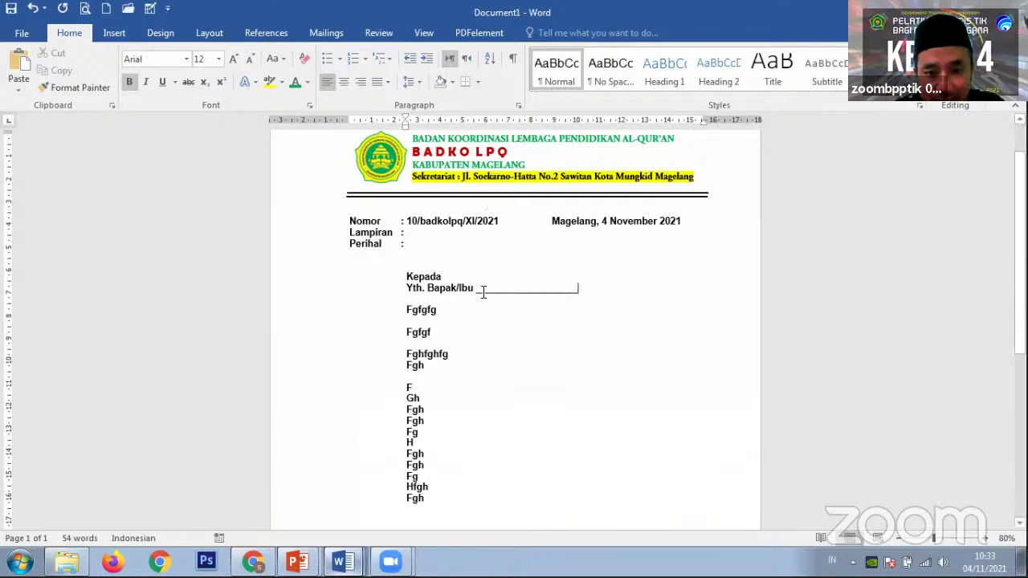
{"action": "double_click", "coordinate": [562, 293]}
{"action": "left_click", "coordinate": [580, 289]}
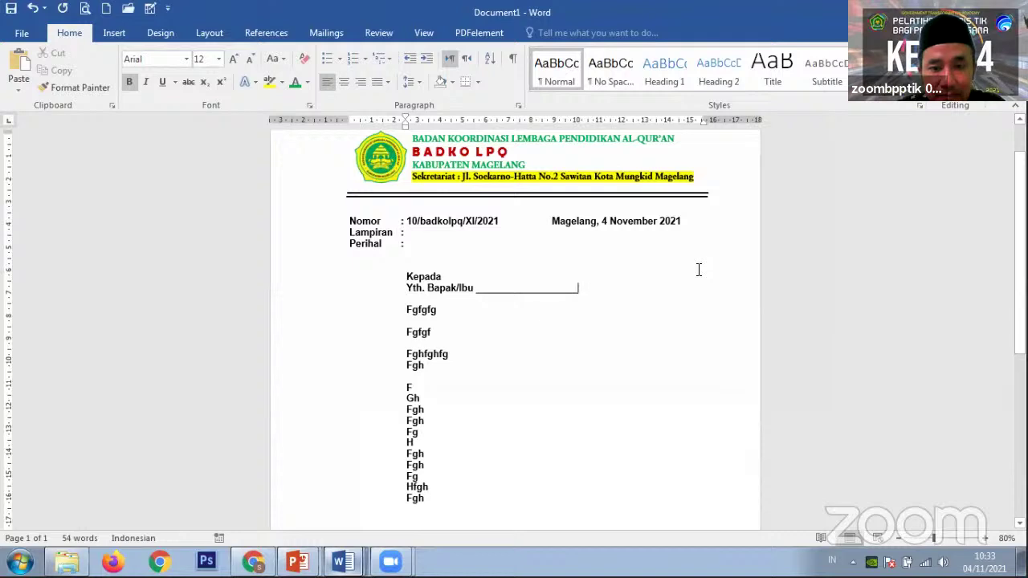
{"action": "key", "text": "Return"}
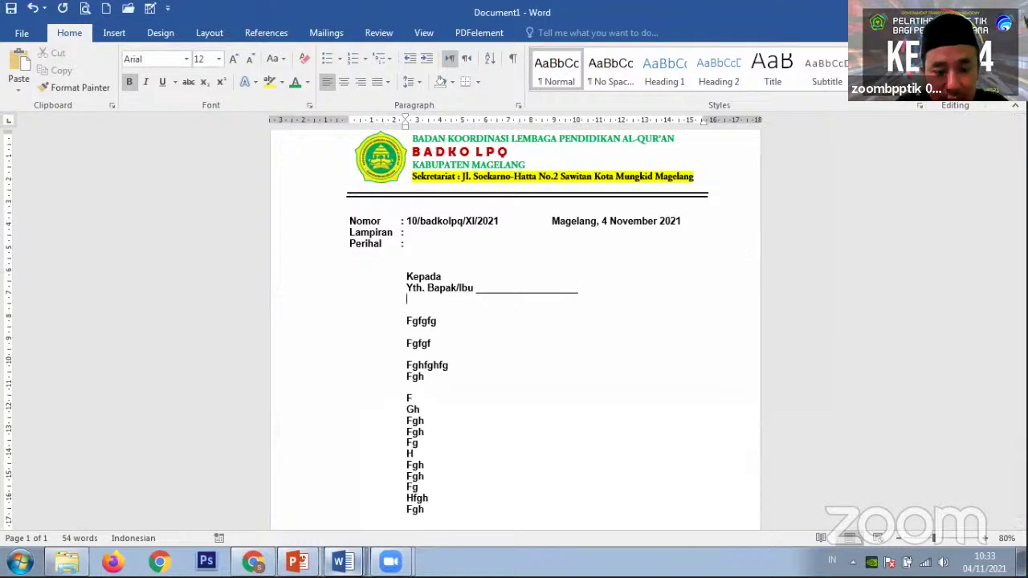
{"action": "type", "text": "di ______________________________"}
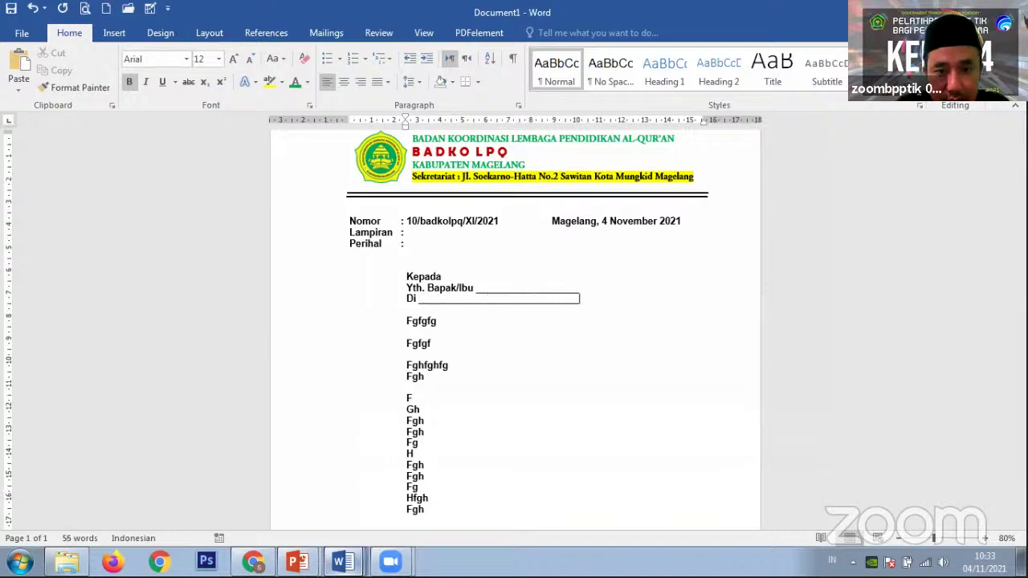
{"action": "key", "text": "Return"}
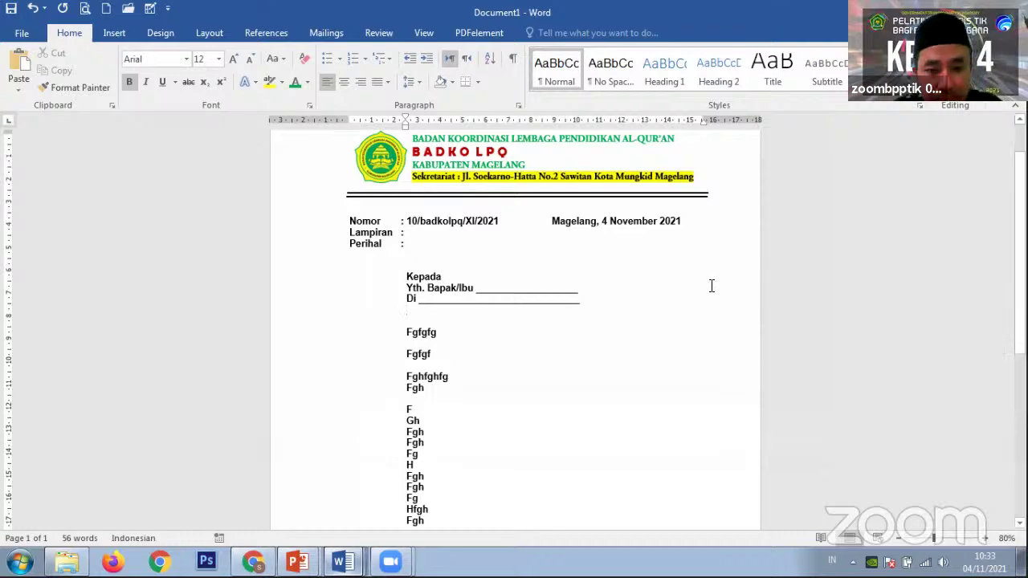
Switch to the "Und Badko LPQ Kab" document, examine its numbered Kepada yth. recipient block, and return to Document1
{"action": "scroll", "coordinate": [601, 302], "scroll_direction": "down", "scroll_amount": 1}
{"action": "key", "text": "alt+Tab"}
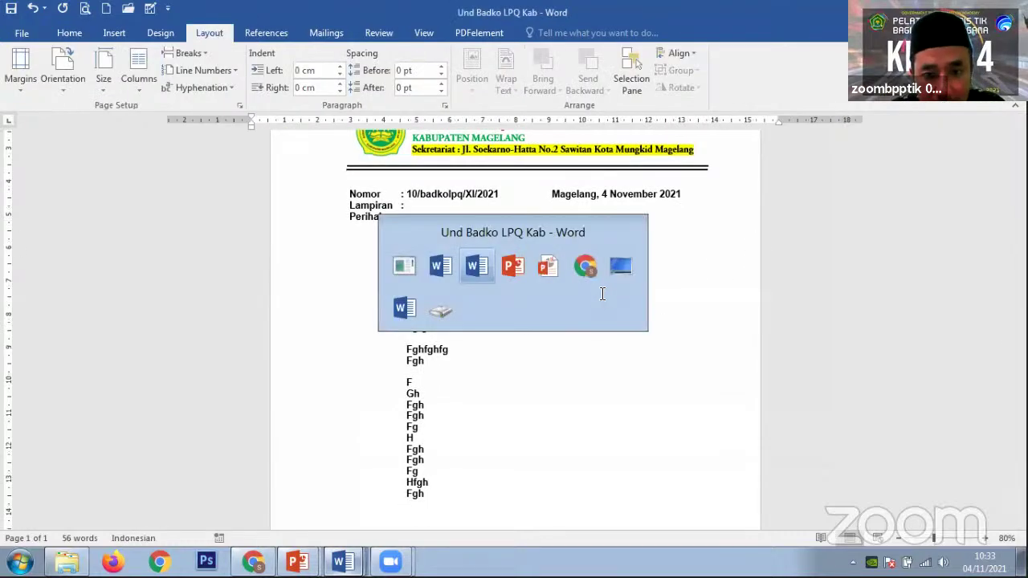
{"action": "scroll", "coordinate": [610, 272], "scroll_direction": "down", "scroll_amount": 1}
{"action": "scroll", "coordinate": [610, 271], "scroll_direction": "down", "scroll_amount": 1}
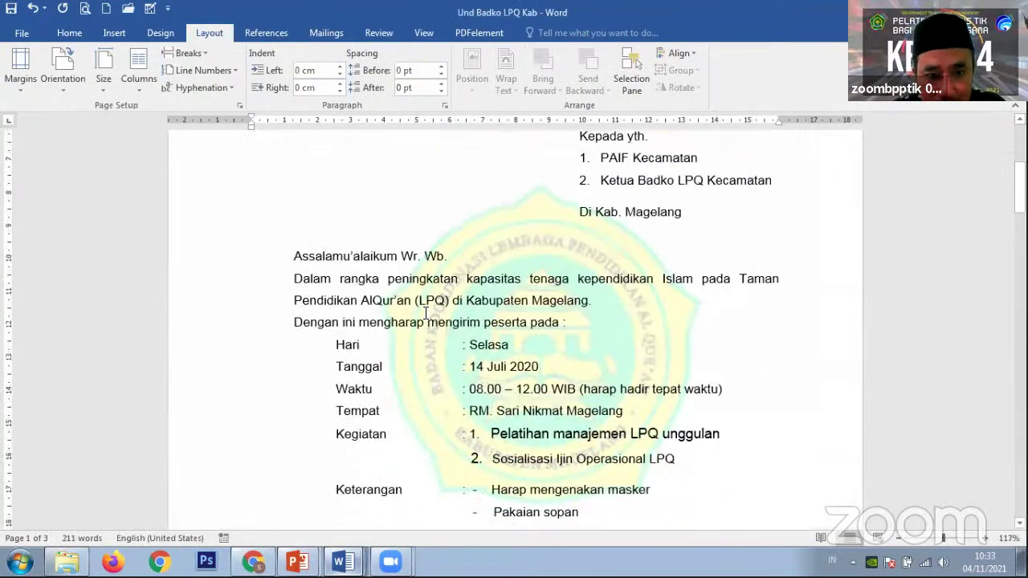
{"action": "scroll", "coordinate": [530, 246], "scroll_direction": "up", "scroll_amount": 1}
{"action": "scroll", "coordinate": [530, 249], "scroll_direction": "up", "scroll_amount": 2}
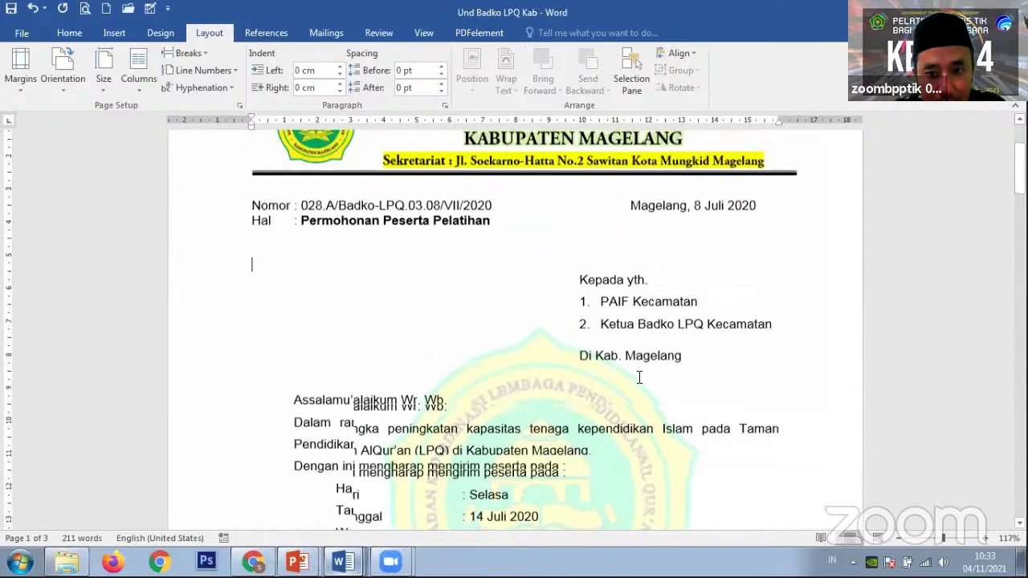
{"action": "key", "text": "alt+Tab"}
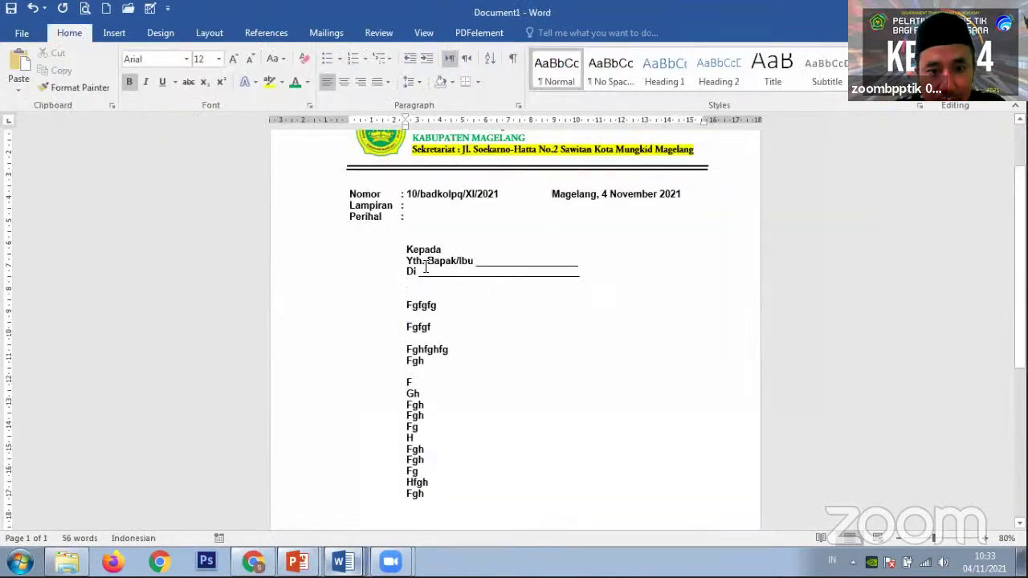
{"action": "key", "text": "alt+Tab"}
{"action": "key", "text": "alt+Tab"}
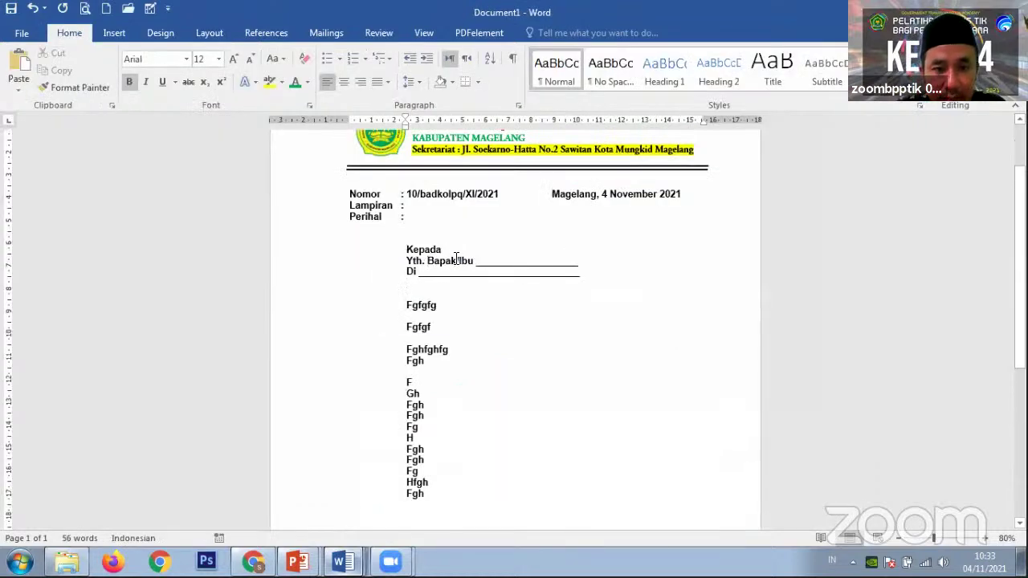
Append "Yth." to the Kepada line and replace "Yth. Bapak/Ibu" beneath it with the list number "1."
{"action": "left_click", "coordinate": [465, 249]}
{"action": "type", "text": "Yth."}
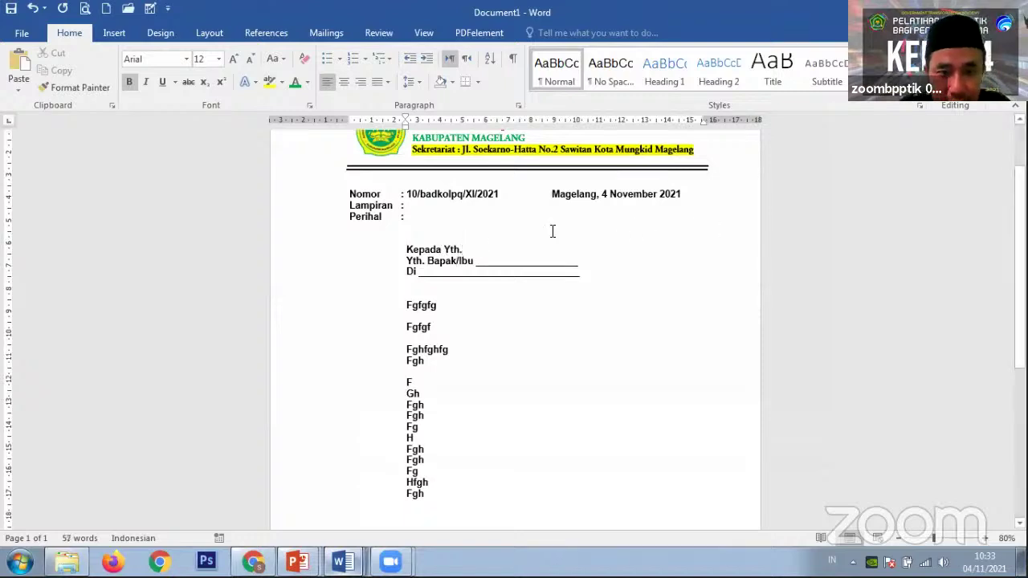
{"action": "left_click_drag", "start_coordinate": [409, 261], "coordinate": [474, 266]}
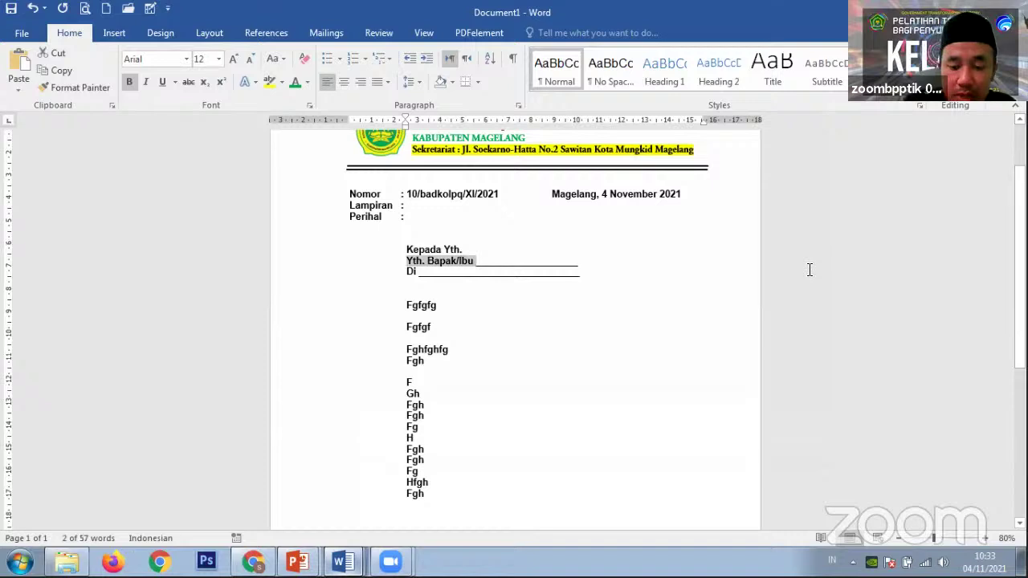
{"action": "key", "text": "BackSpace"}
{"action": "type", "text": "1."}
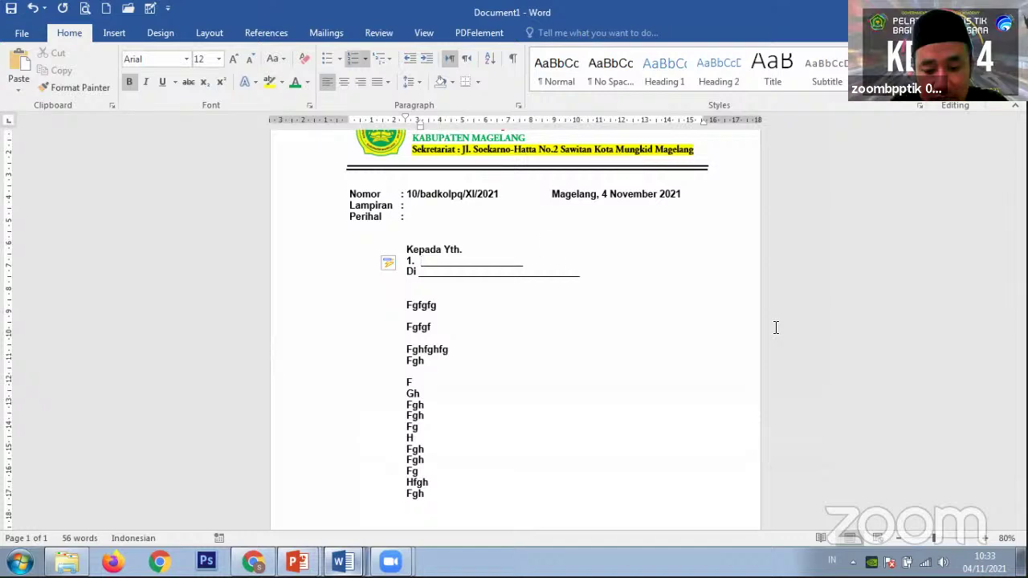
Delete the numbered underscore line and the text of the "Di" line beneath Kepada Yth
{"action": "key", "text": "shift+End"}
{"action": "key", "text": "BackSpace"}
{"action": "key", "text": "BackSpace"}
{"action": "key", "text": "BackSpace"}
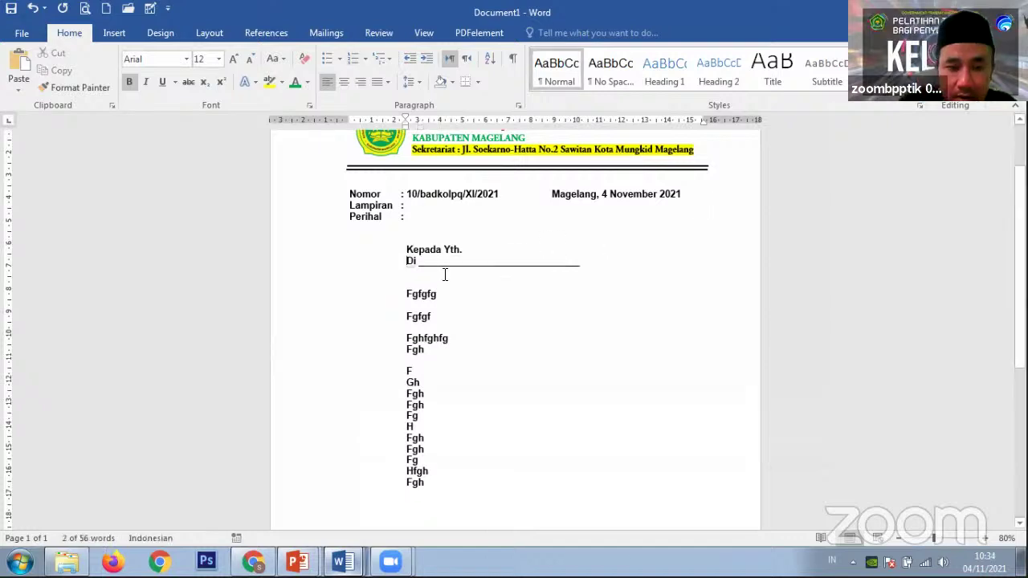
{"action": "key", "text": "shift+End"}
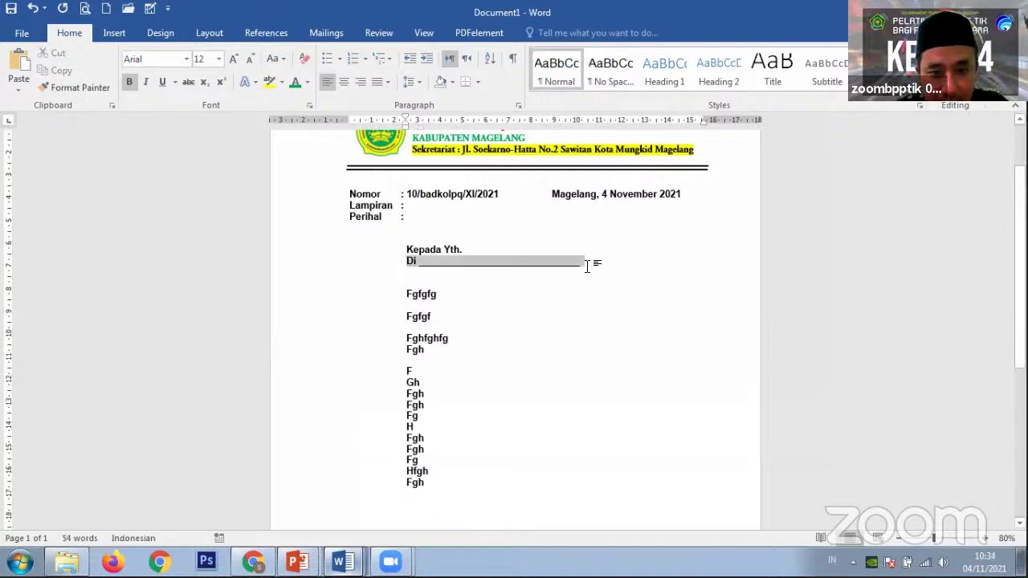
{"action": "key", "text": "BackSpace"}
Start a numbered list beneath Kepada Yth. with a long underscore blank as item 1, and add an empty item 2
{"action": "type", "text": "1"}
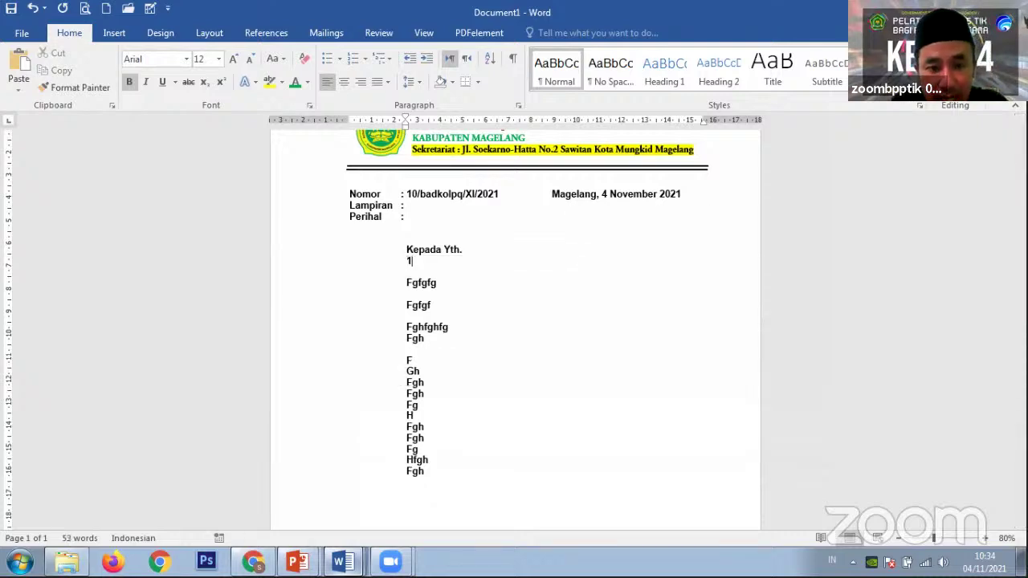
{"action": "type", "text": ". "}
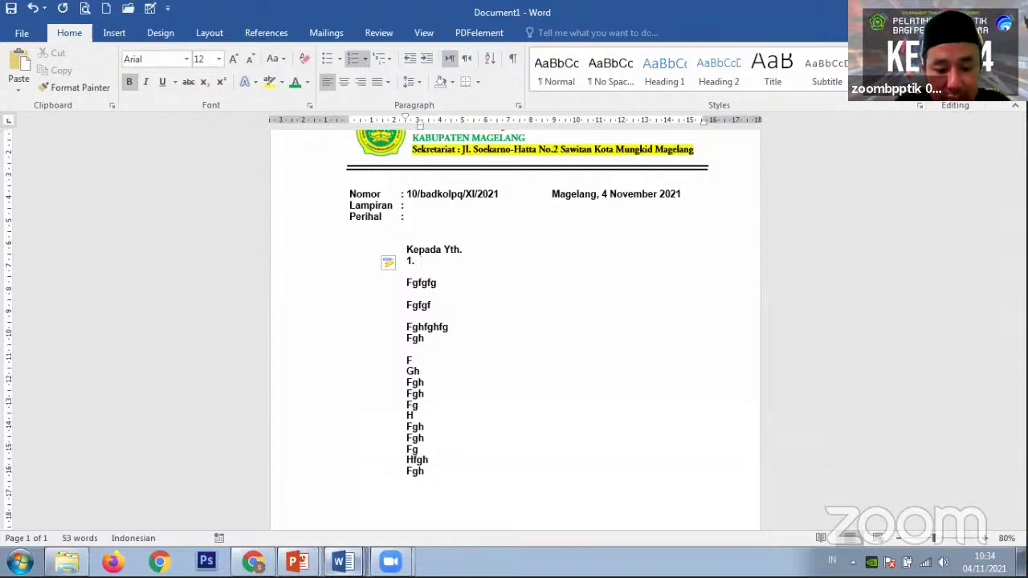
{"action": "type", "text": "__________________________"}
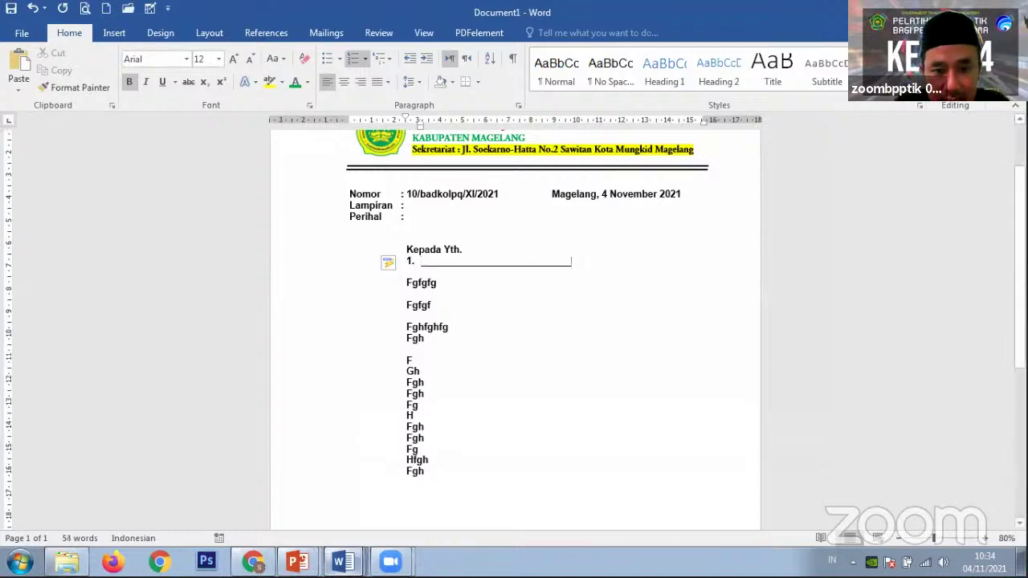
{"action": "key", "text": "Return"}
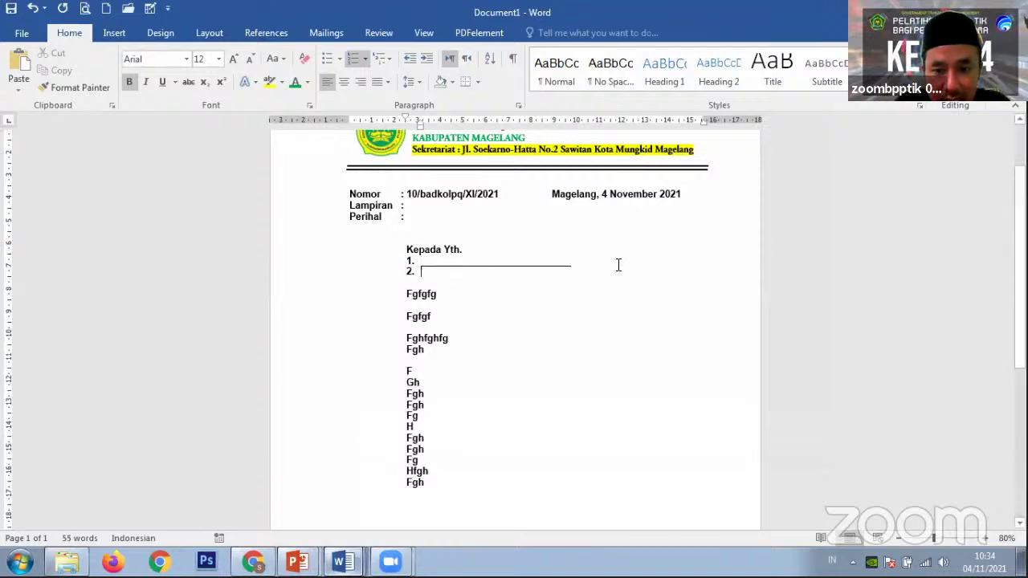
Select the automatic numbers of the recipient list and examine the Numbering command that controls them
{"action": "left_click", "coordinate": [410, 272]}
{"action": "left_click", "coordinate": [414, 260]}
{"action": "left_click", "coordinate": [411, 261]}
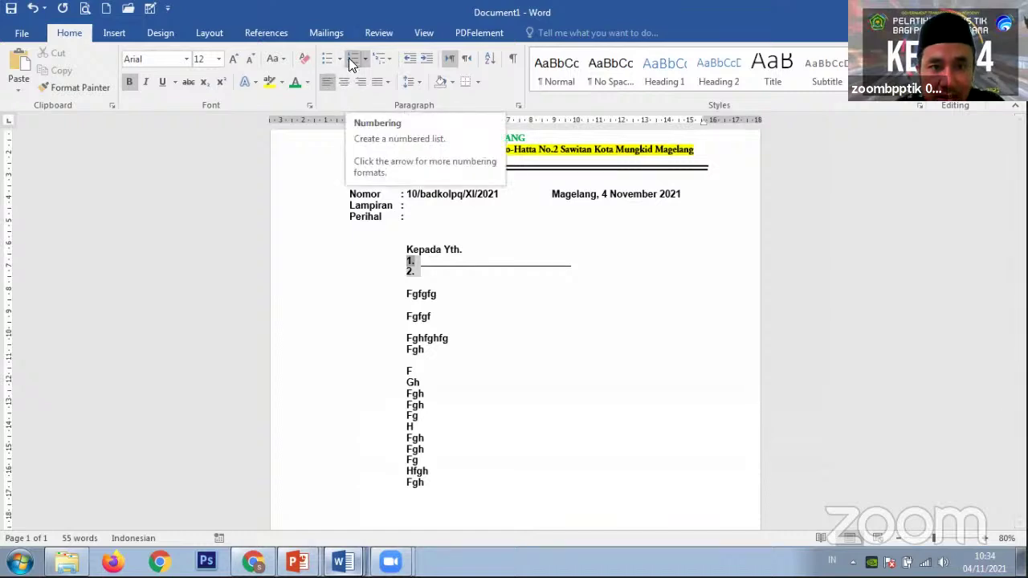
{"action": "left_click", "coordinate": [414, 257]}
{"action": "left_click", "coordinate": [413, 258]}
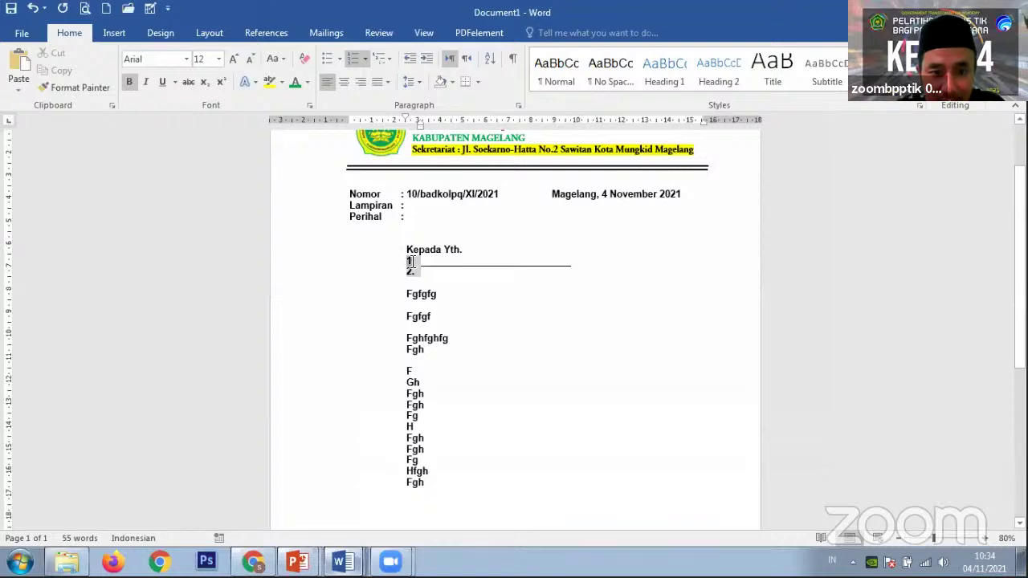
{"action": "left_click", "coordinate": [497, 269]}
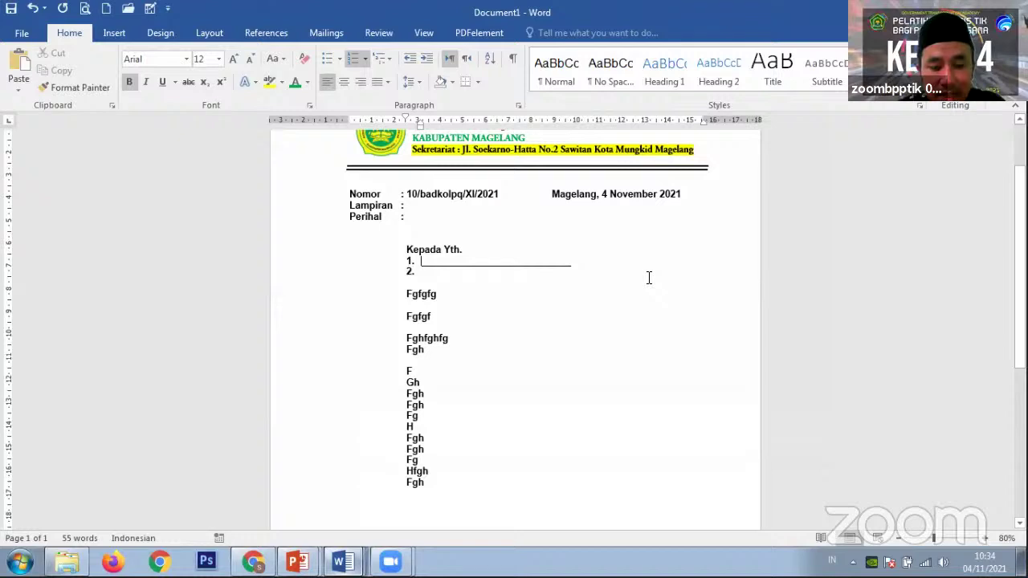
Clear the recipient list back to number 1, enter a shorter underscore blank there, add an empty item 2, and select the list numbers
{"action": "key", "text": "Delete"}
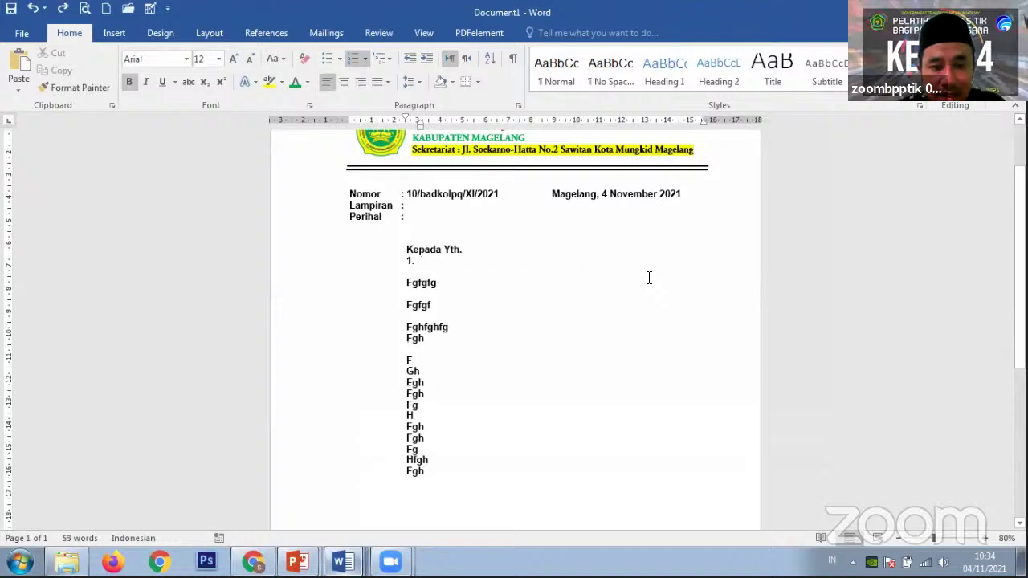
{"action": "key", "text": "BackSpace"}
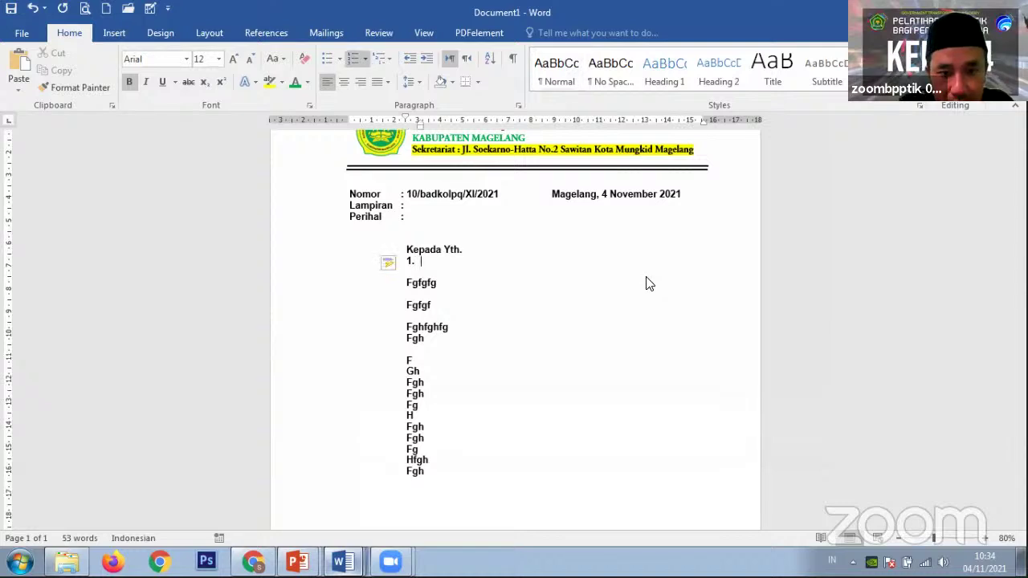
{"action": "type", "text": "__________________"}
{"action": "key", "text": "Return"}
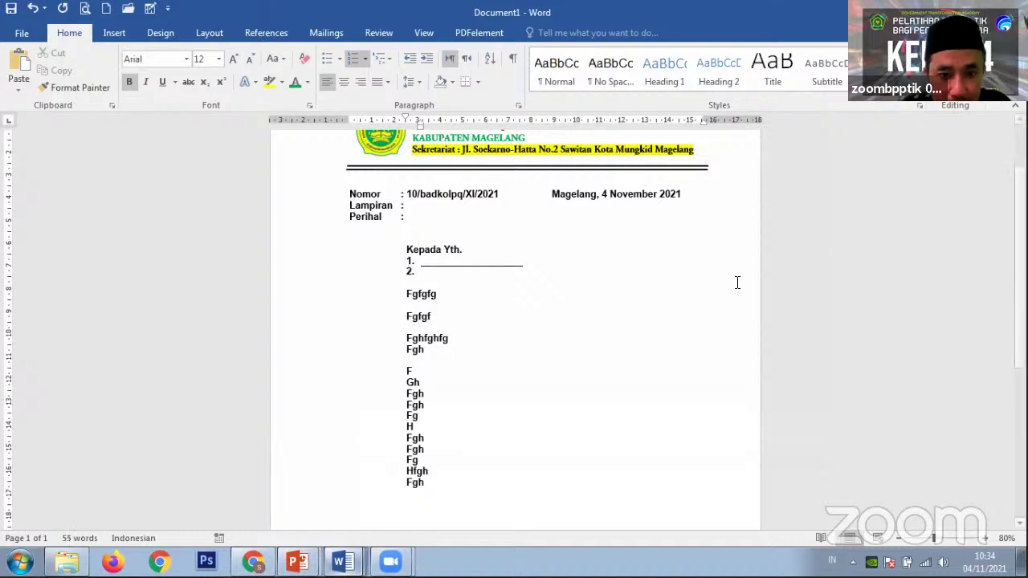
{"action": "left_click", "coordinate": [411, 261]}
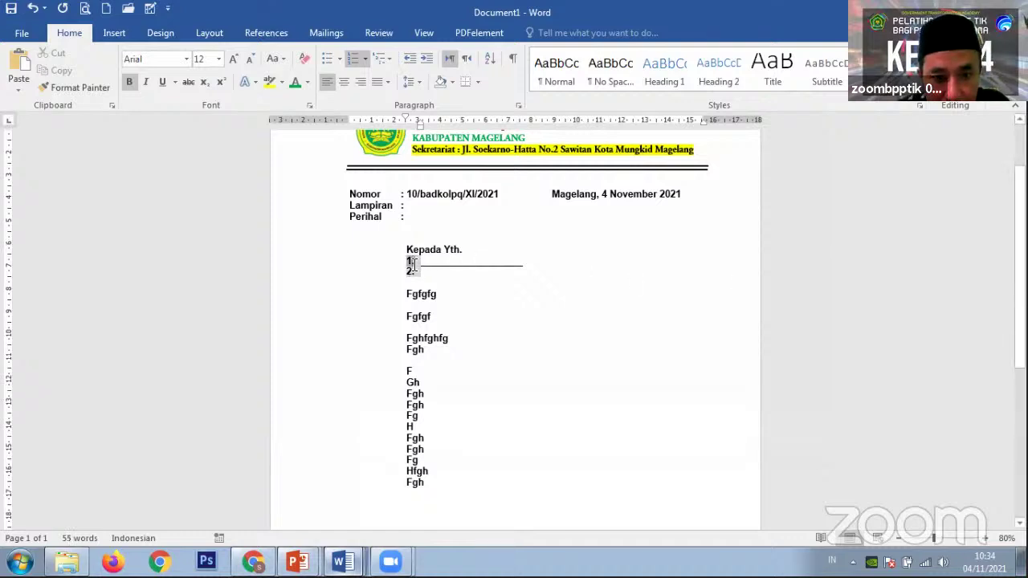
Try the recipient list without its automatic numbering, and restore the numbers
{"action": "left_click", "coordinate": [350, 56]}
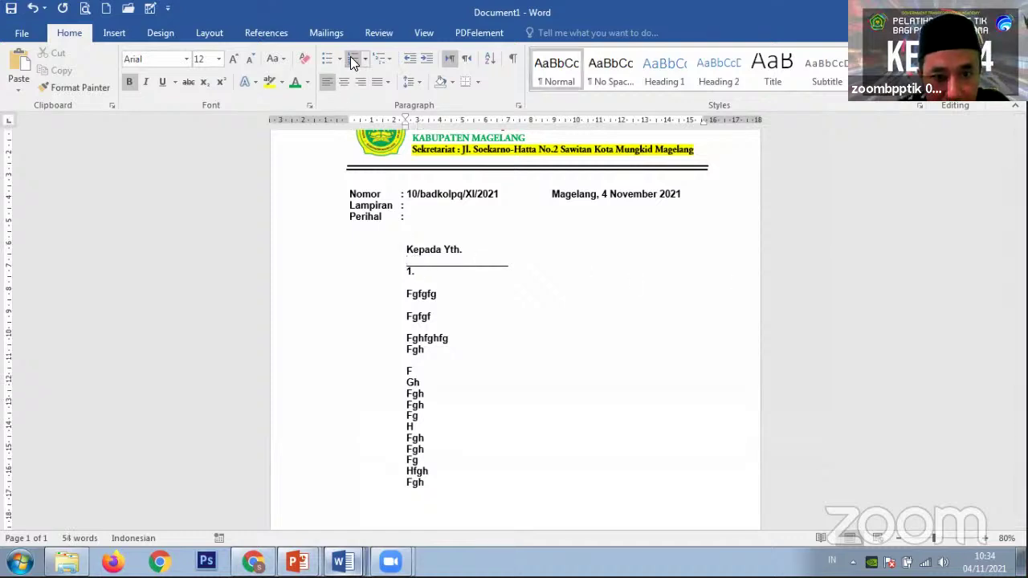
{"action": "left_click", "coordinate": [351, 58]}
{"action": "left_click", "coordinate": [352, 58]}
{"action": "left_click", "coordinate": [350, 58]}
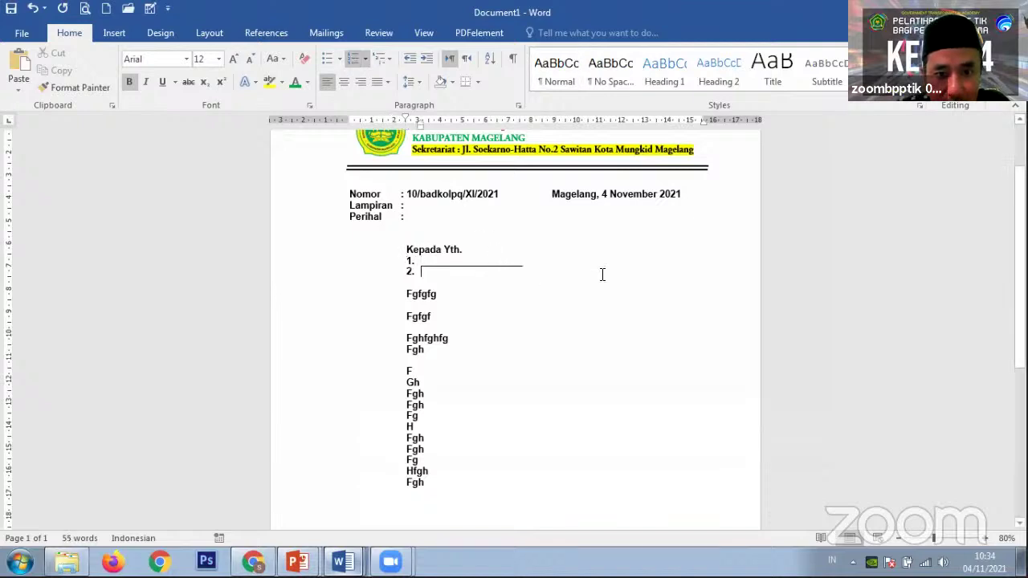
Fill item 2 of the recipient list with an underscore blank and add item 3 with another underscore blank
{"action": "type", "text": "__________________"}
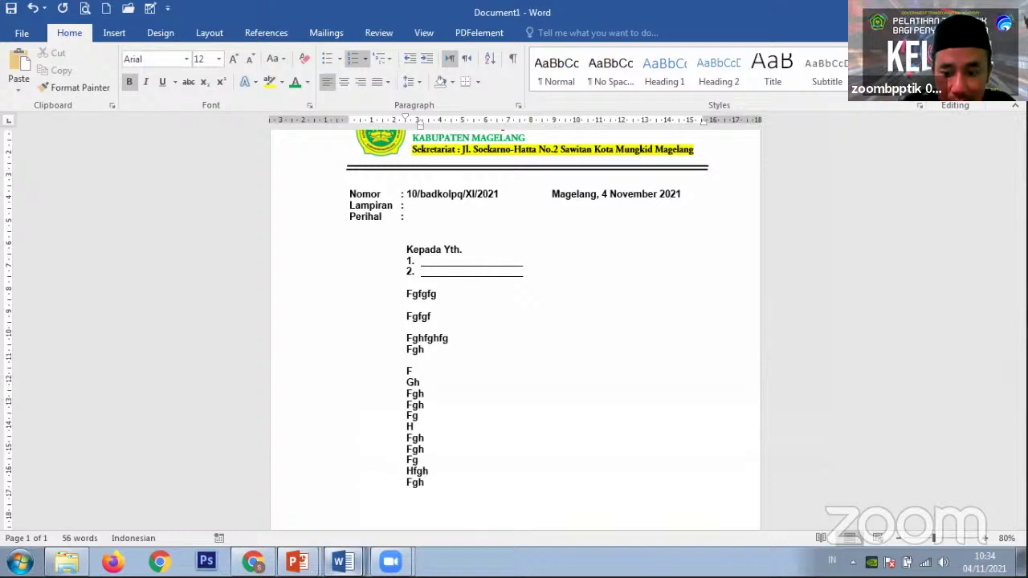
{"action": "key", "text": "Return"}
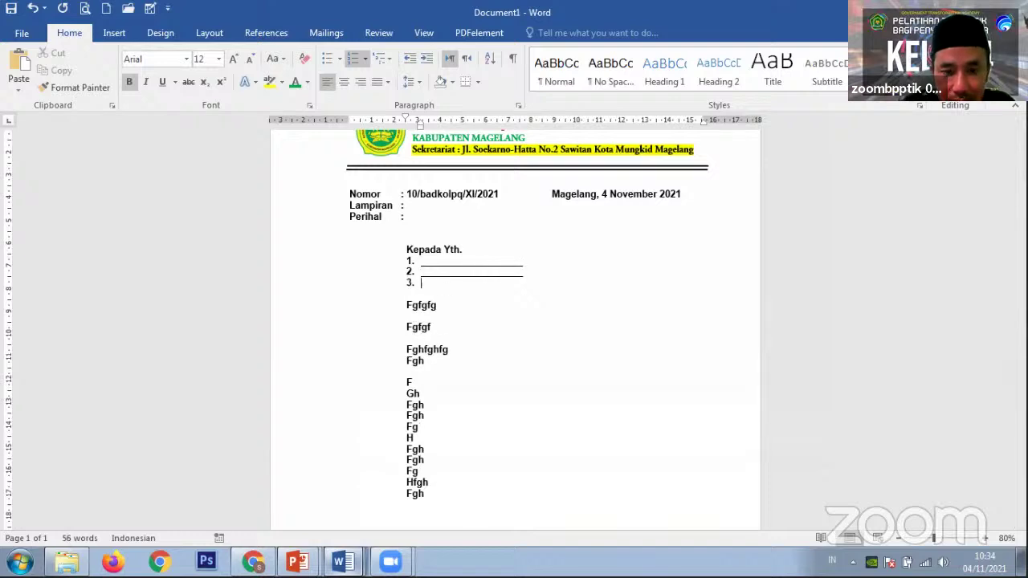
{"action": "type", "text": "__________________"}
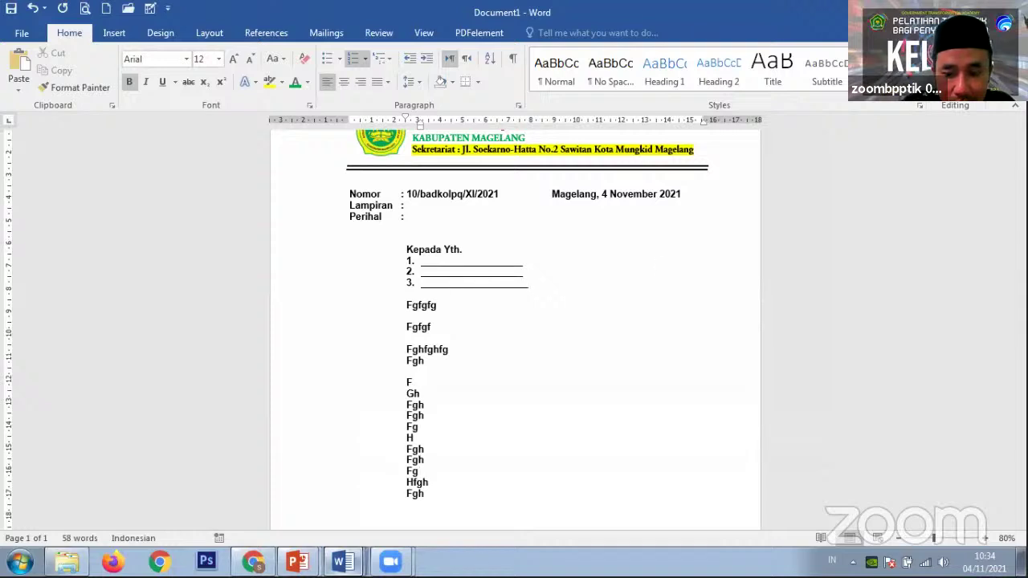
Add a "Di" line with an underscore blank beneath the recipient list, leaving one empty line above it
{"action": "left_click", "coordinate": [544, 305]}
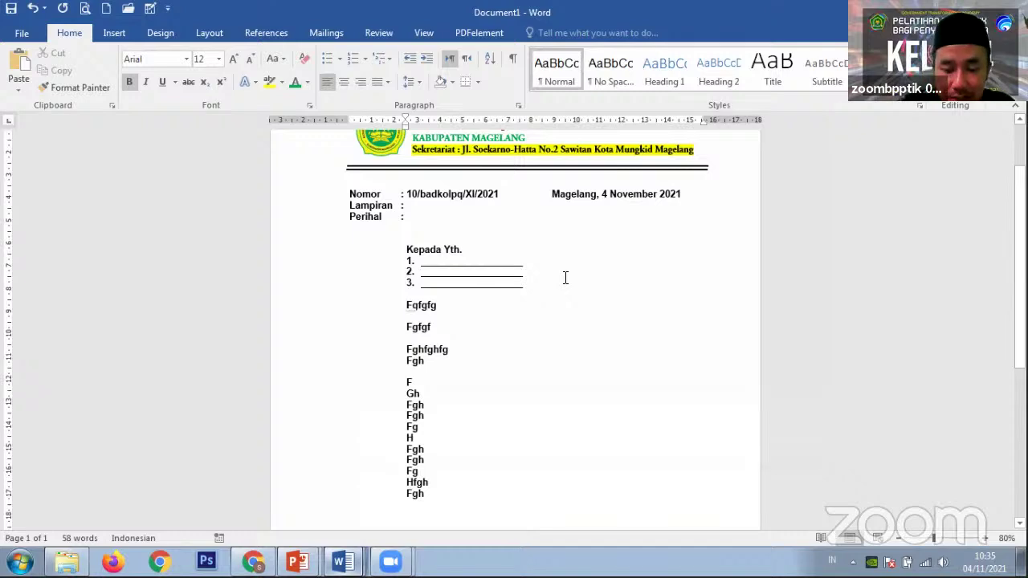
{"action": "type", "text": "di"}
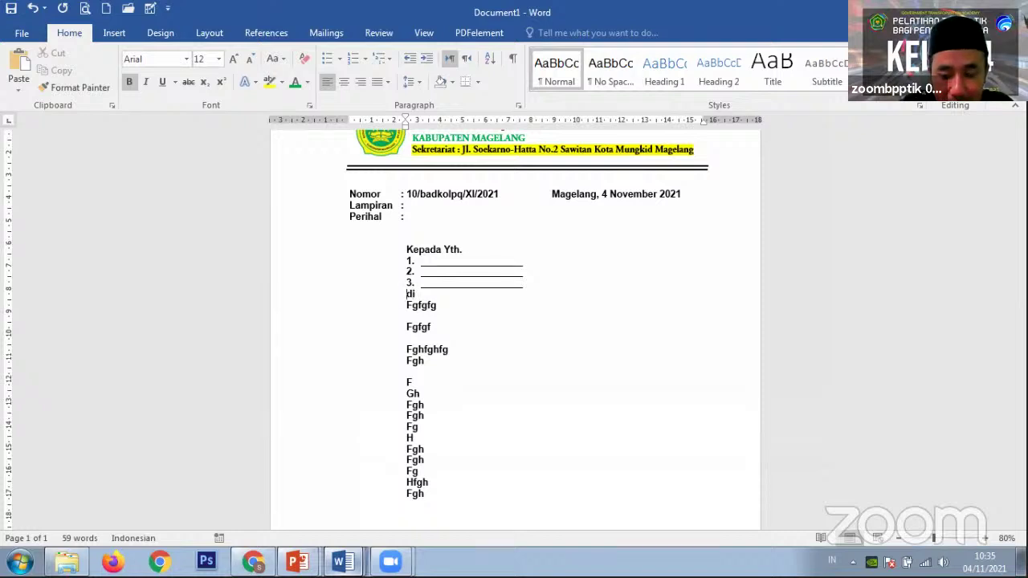
{"action": "key", "text": "End"}
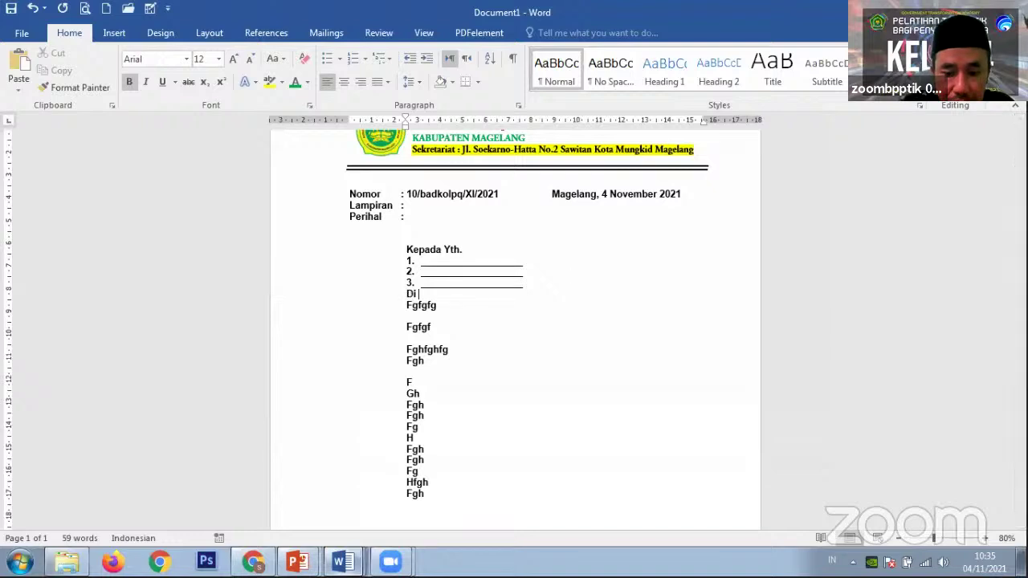
{"action": "type", "text": "______________"}
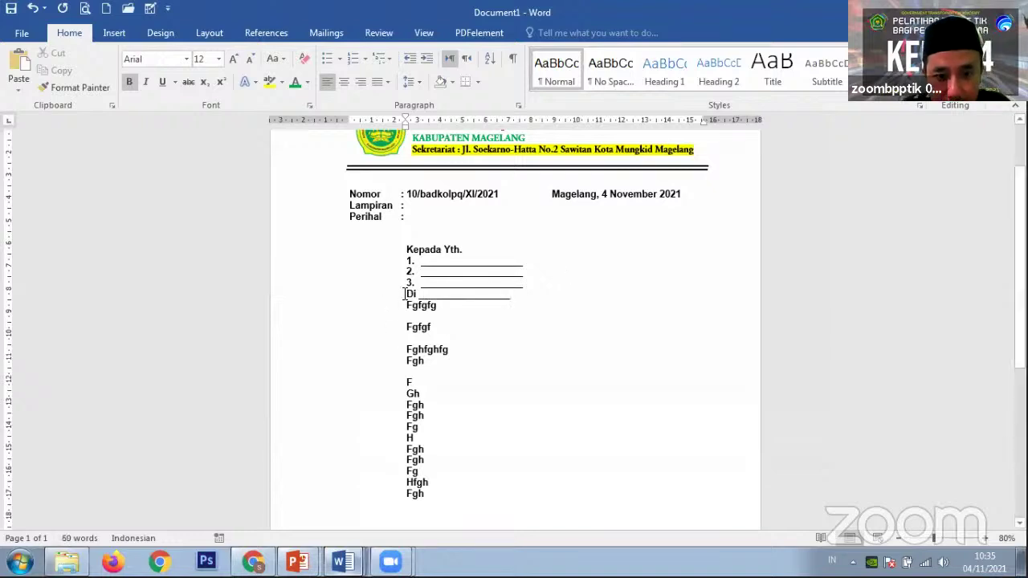
{"action": "key", "text": "Return"}
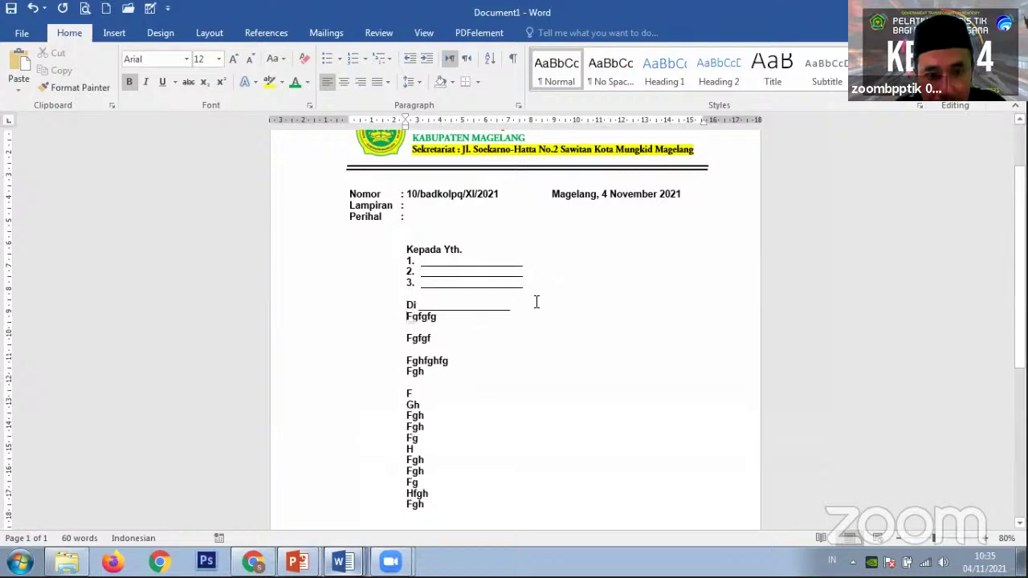
Insert five empty lines between the "Di" line and the body text starting with "Fgfgfg"
{"action": "key", "text": "Return"}
{"action": "key", "text": "Return"}
{"action": "key", "text": "Return"}
{"action": "key", "text": "Return"}
{"action": "key", "text": "Return"}
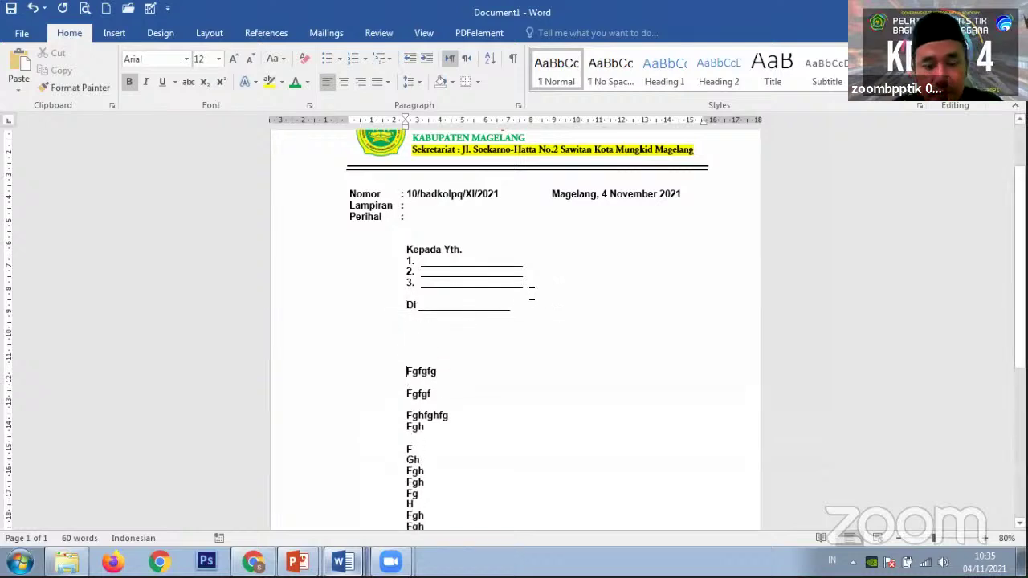
{"action": "scroll", "coordinate": [546, 291], "scroll_direction": "down", "scroll_amount": 1}
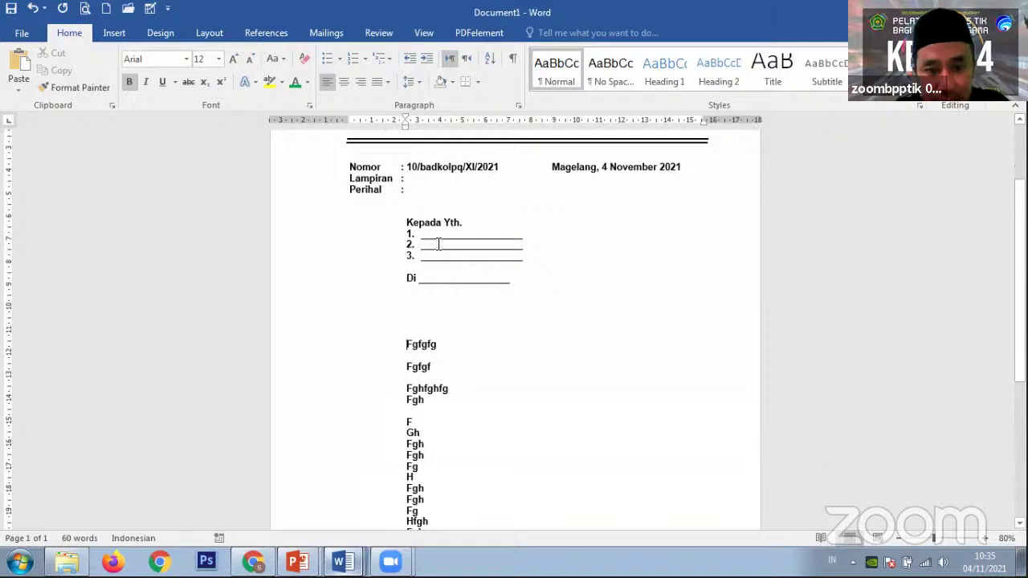
{"action": "left_click", "coordinate": [549, 266]}
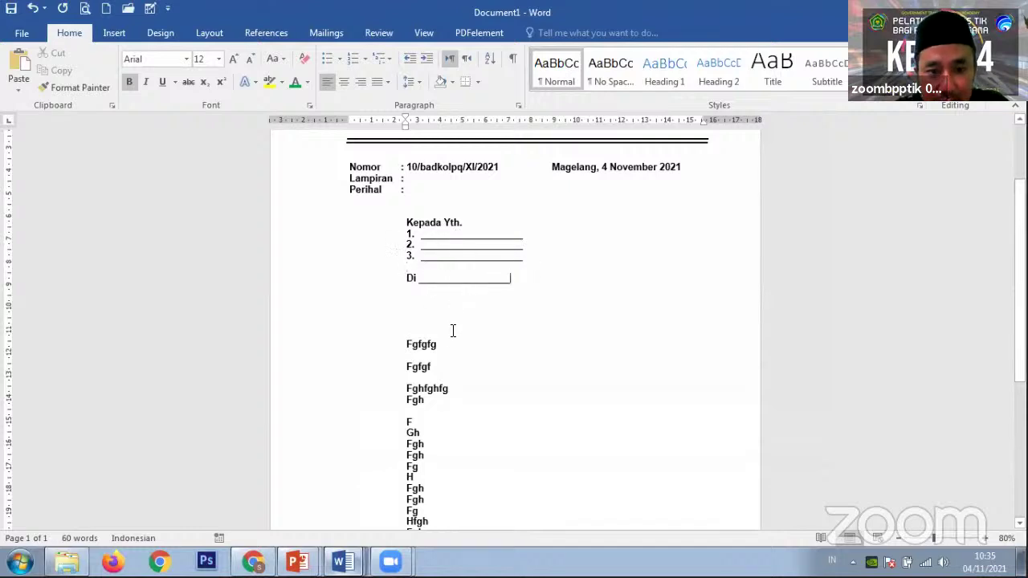
{"action": "scroll", "coordinate": [452, 328], "scroll_direction": "down", "scroll_amount": 2}
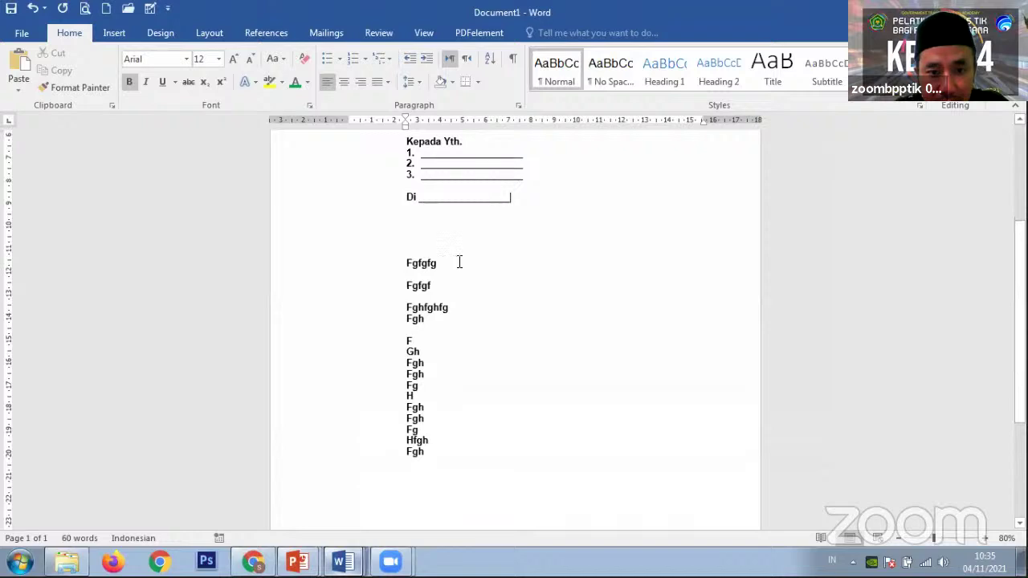
{"action": "scroll", "coordinate": [495, 266], "scroll_direction": "up", "scroll_amount": 5}
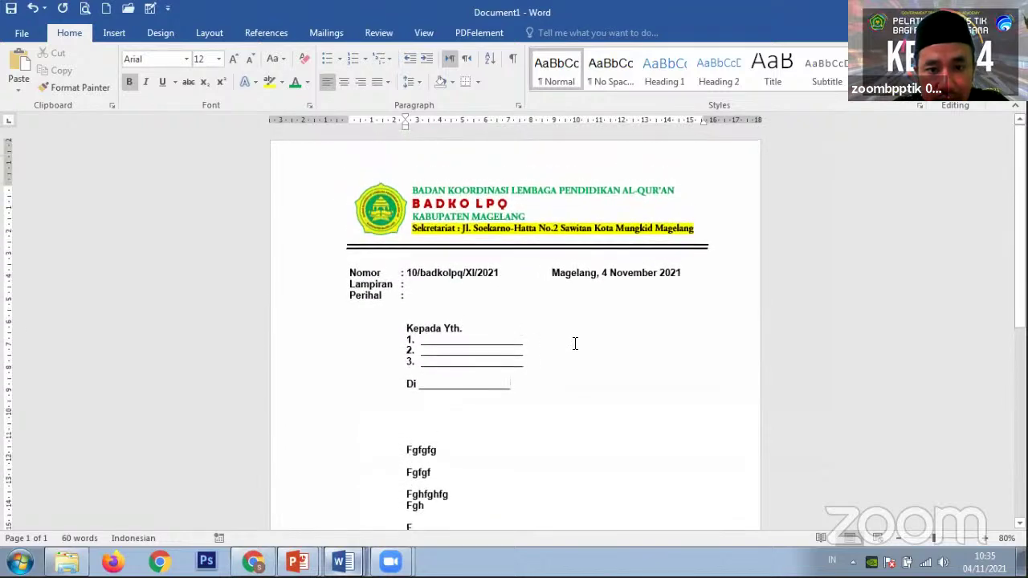
{"action": "scroll", "coordinate": [498, 321], "scroll_direction": "down", "scroll_amount": 2}
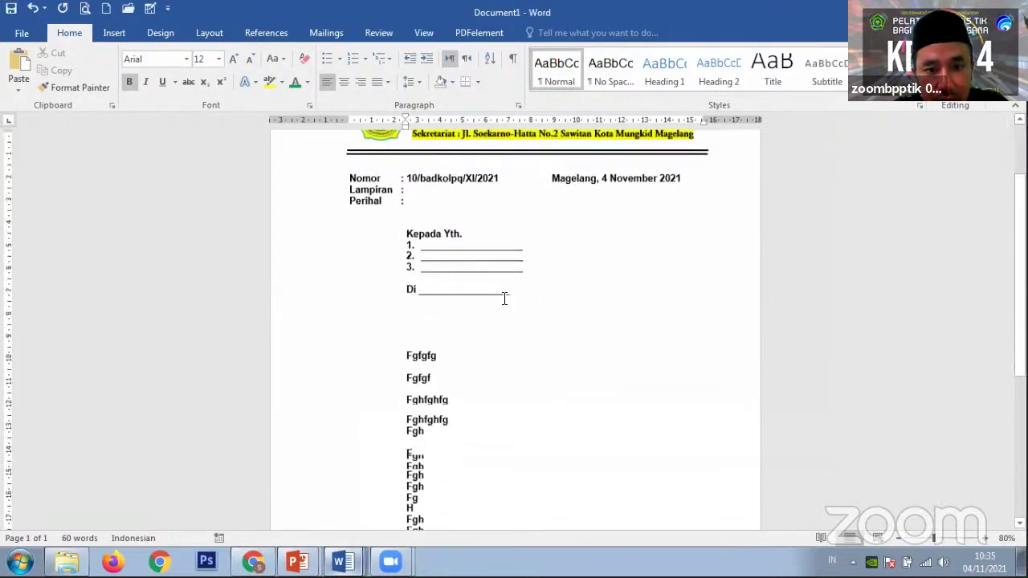
{"action": "scroll", "coordinate": [504, 298], "scroll_direction": "up", "scroll_amount": 2}
Remove the bold formatting from all text beneath the letterhead, from the Nomor line to the end of the document
{"action": "left_click", "coordinate": [488, 255]}
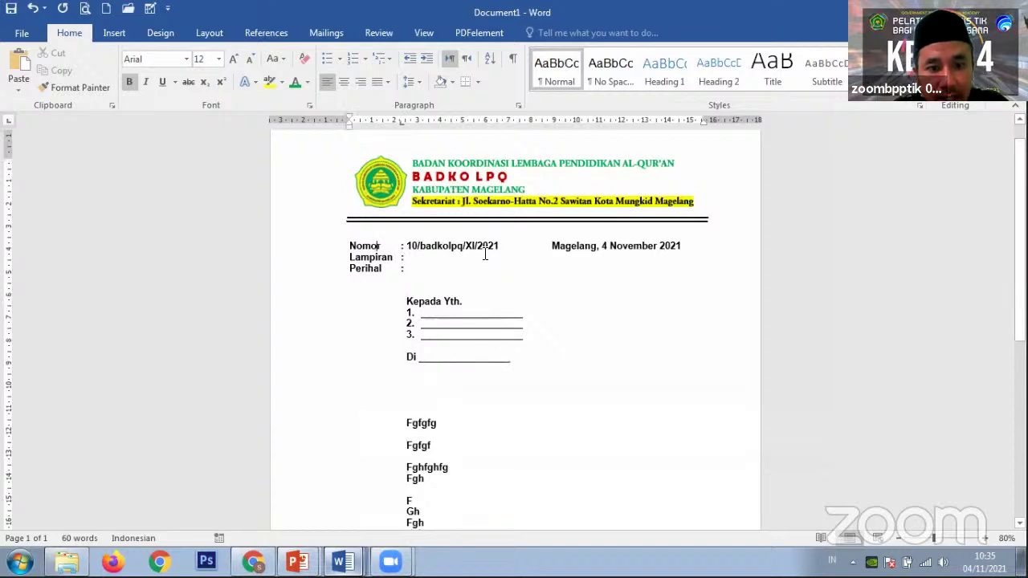
{"action": "left_click_drag", "start_coordinate": [345, 245], "coordinate": [468, 349]}
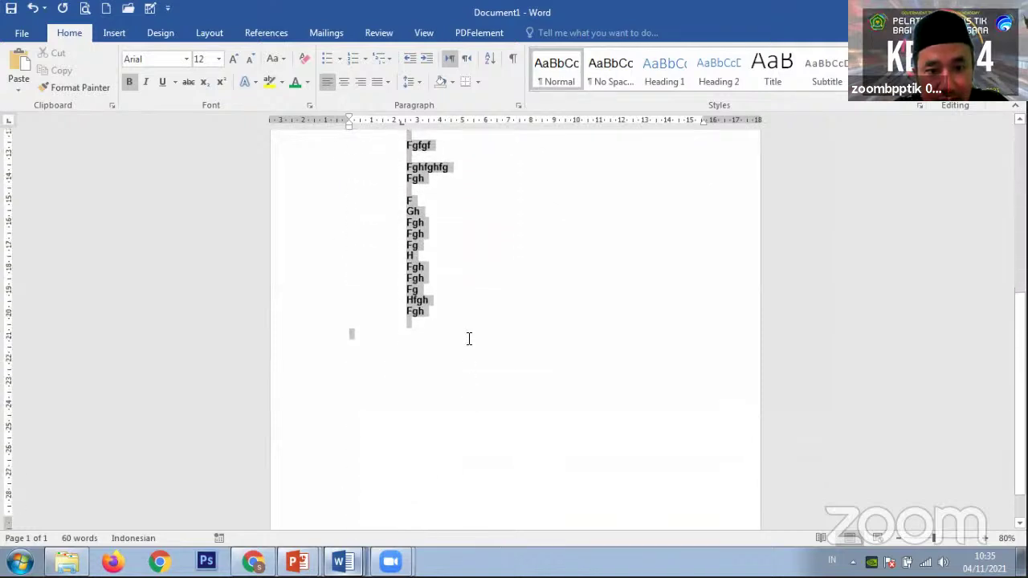
{"action": "left_click", "coordinate": [128, 83]}
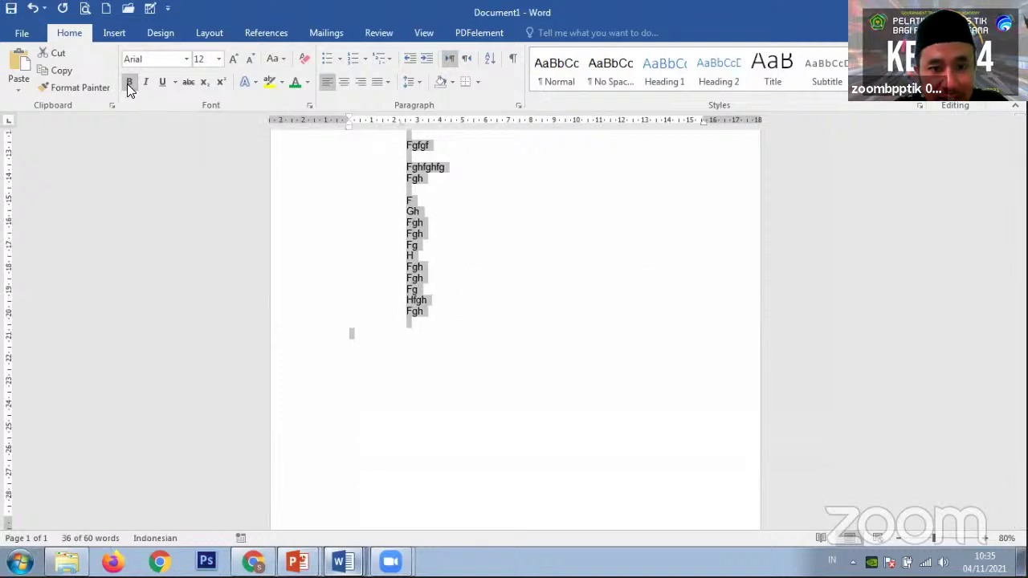
{"action": "left_click", "coordinate": [522, 246]}
{"action": "scroll", "coordinate": [523, 236], "scroll_direction": "up", "scroll_amount": 5}
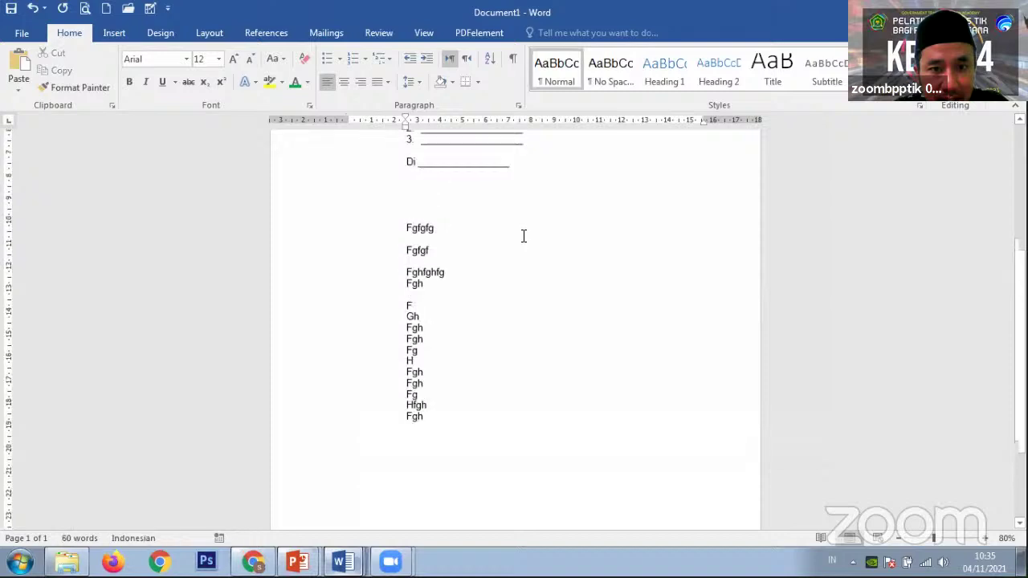
{"action": "scroll", "coordinate": [521, 236], "scroll_direction": "up", "scroll_amount": 3}
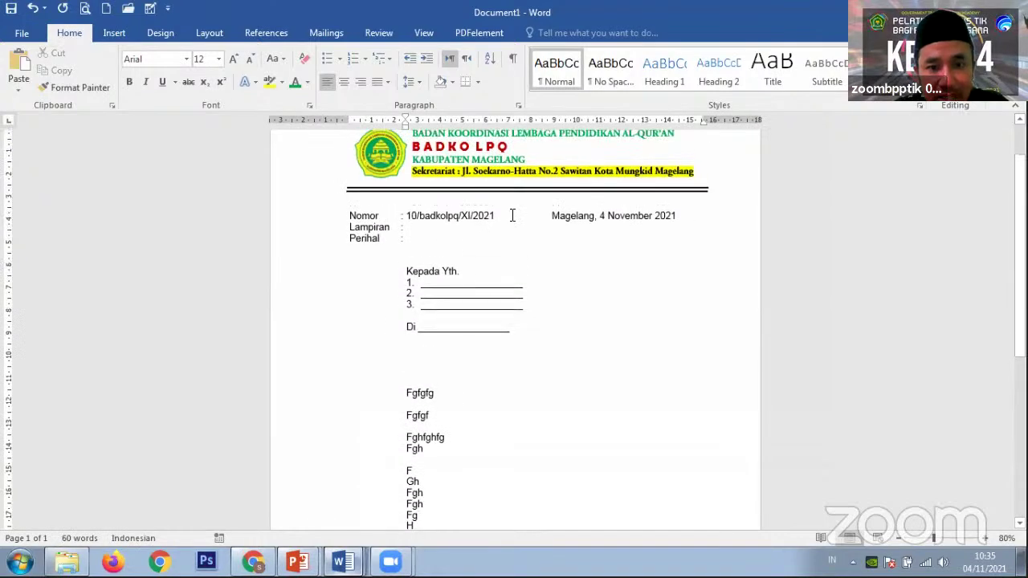
Try bold, italic and underline on the block from the Nomor line to the "Di" line, and restore its plain formatting
{"action": "left_click_drag", "start_coordinate": [347, 215], "coordinate": [505, 334]}
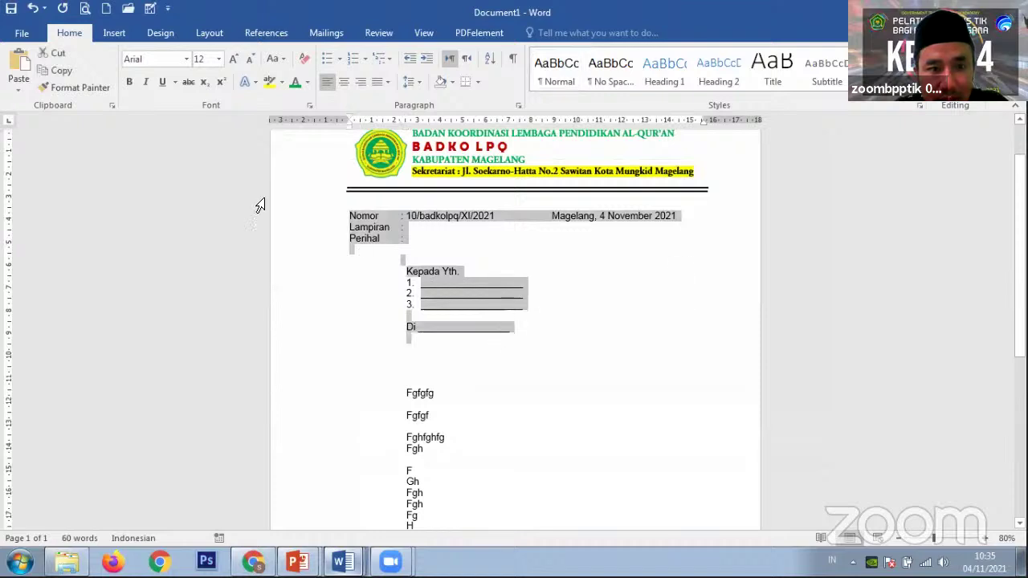
{"action": "left_click", "coordinate": [130, 81]}
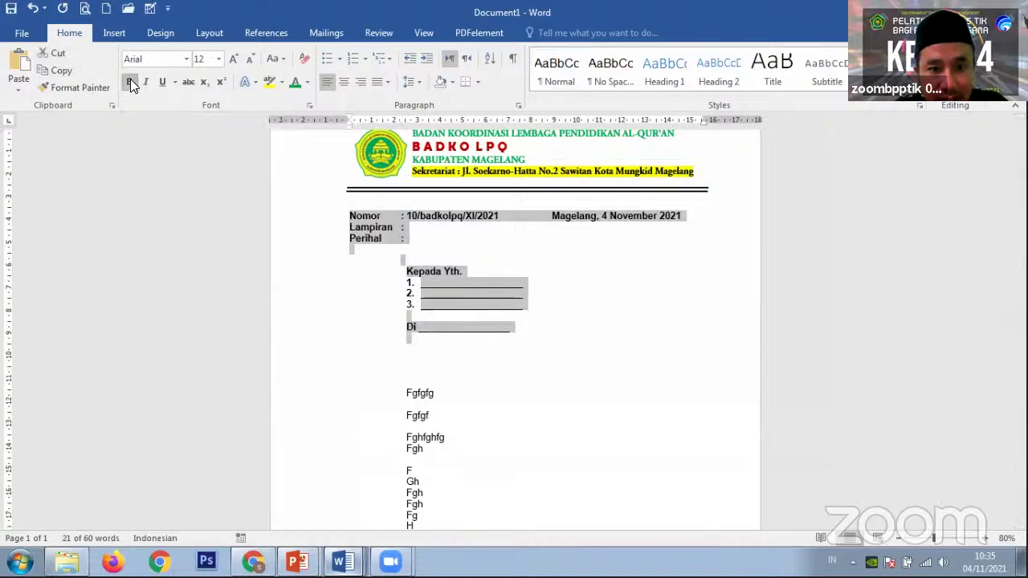
{"action": "left_click", "coordinate": [130, 82]}
{"action": "left_click", "coordinate": [148, 82]}
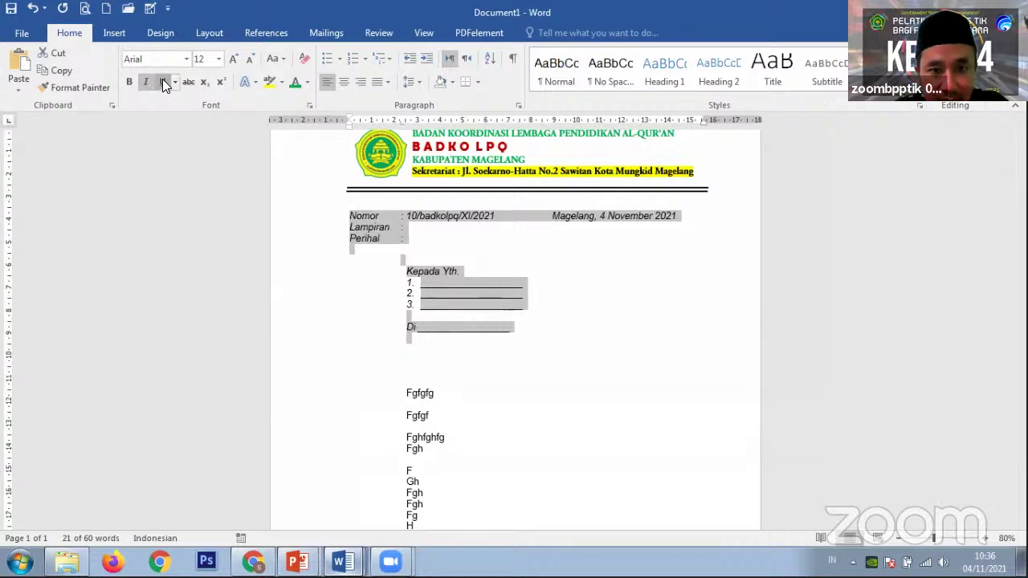
{"action": "left_click", "coordinate": [162, 81]}
{"action": "left_click", "coordinate": [162, 81]}
{"action": "left_click", "coordinate": [162, 81]}
{"action": "left_click", "coordinate": [162, 80]}
{"action": "left_click", "coordinate": [146, 82]}
{"action": "left_click", "coordinate": [403, 241]}
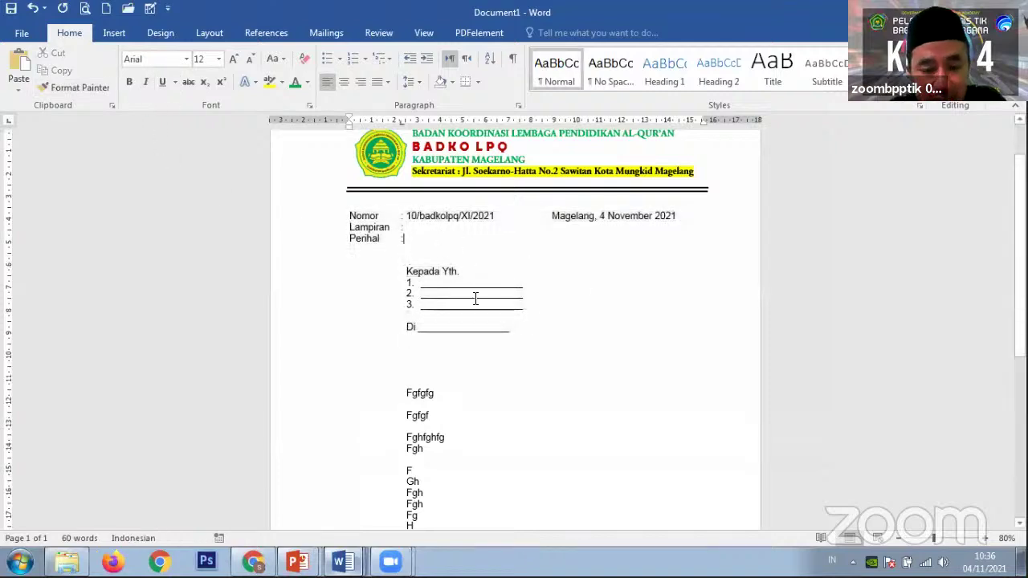
Switch to the "Und Badko LPQ Kab" document and examine the layout of its number lines, recipient block and indented body
{"action": "scroll", "coordinate": [475, 286], "scroll_direction": "down", "scroll_amount": 1}
{"action": "scroll", "coordinate": [506, 347], "scroll_direction": "down", "scroll_amount": 3}
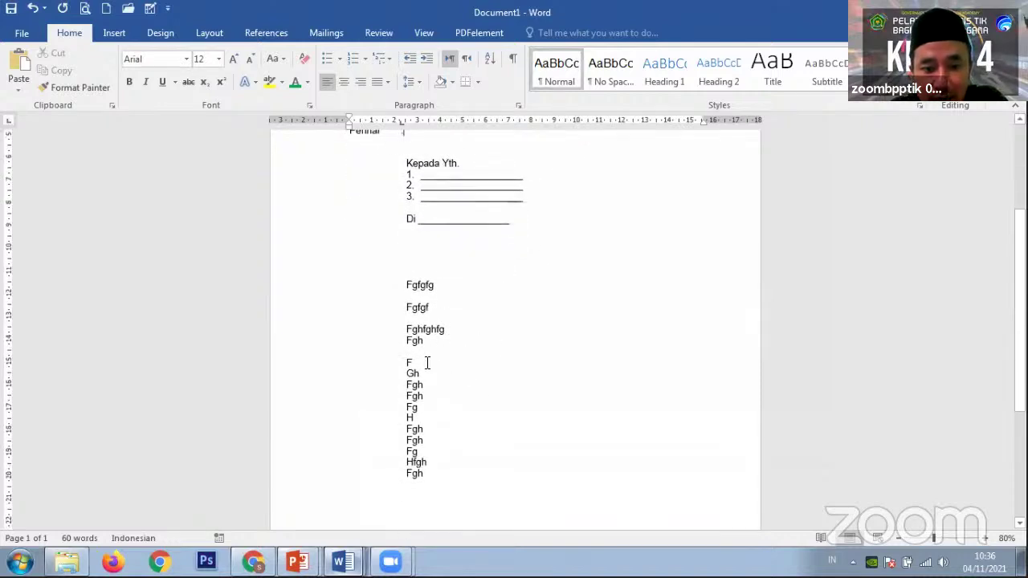
{"action": "scroll", "coordinate": [474, 360], "scroll_direction": "down", "scroll_amount": 2}
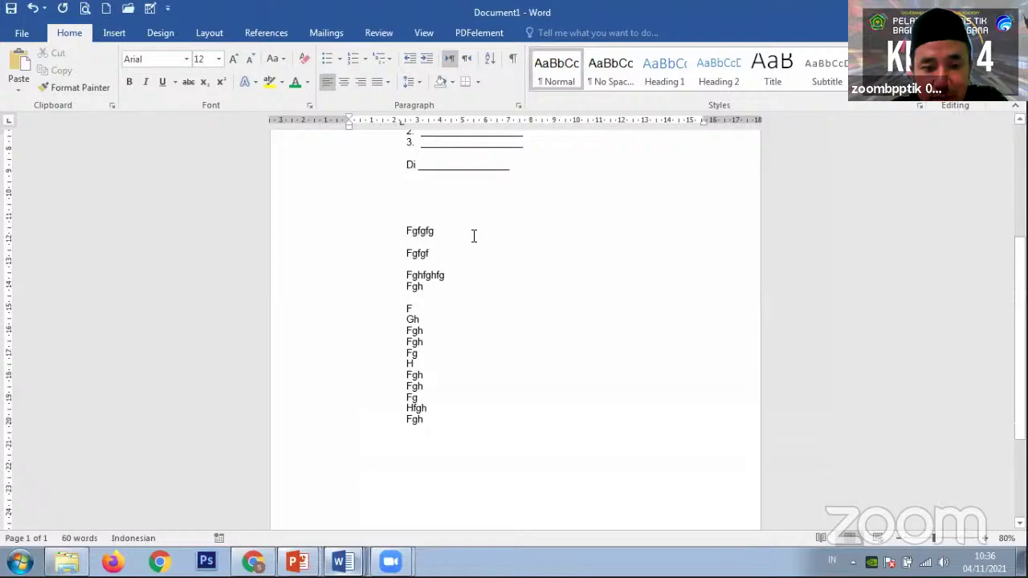
{"action": "mouse_move", "coordinate": [343, 562]}
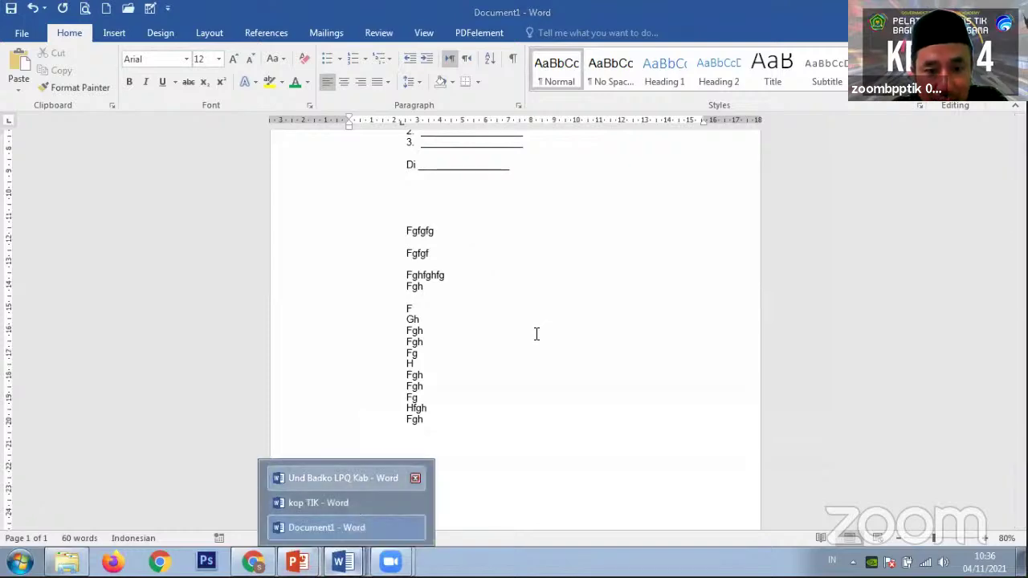
{"action": "left_click", "coordinate": [343, 478]}
{"action": "scroll", "coordinate": [555, 305], "scroll_direction": "down", "scroll_amount": 6}
{"action": "scroll", "coordinate": [562, 276], "scroll_direction": "up", "scroll_amount": 4}
{"action": "scroll", "coordinate": [565, 259], "scroll_direction": "down", "scroll_amount": 2}
{"action": "scroll", "coordinate": [565, 259], "scroll_direction": "down", "scroll_amount": 5}
{"action": "scroll", "coordinate": [426, 225], "scroll_direction": "up", "scroll_amount": 7}
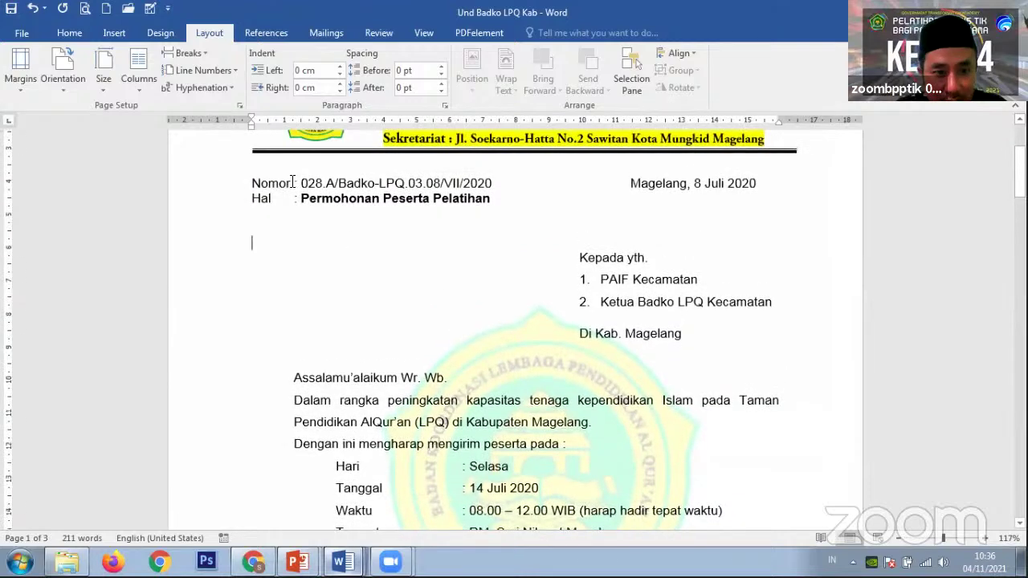
{"action": "left_click", "coordinate": [292, 122]}
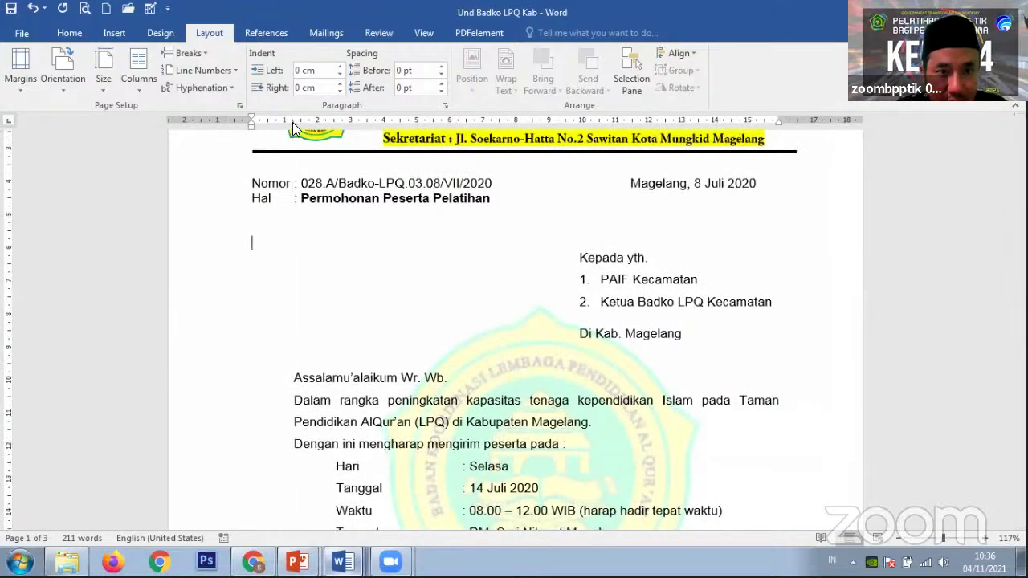
{"action": "scroll", "coordinate": [371, 302], "scroll_direction": "down", "scroll_amount": 6}
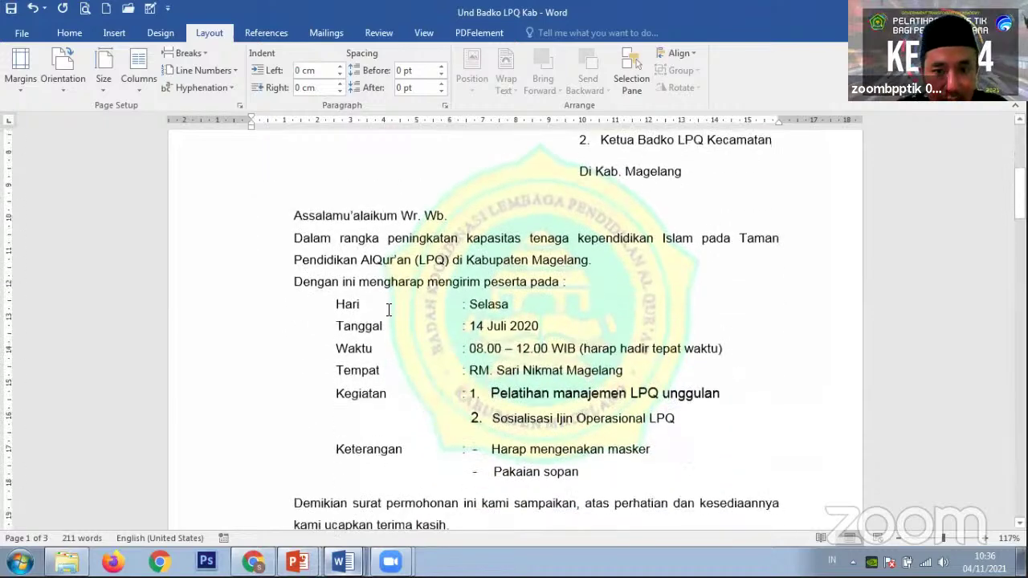
Make the event details bold in the sample letter, from the Hari line through "Pakaian sopan"
{"action": "left_click_drag", "start_coordinate": [335, 224], "coordinate": [583, 395]}
{"action": "left_click_drag", "start_coordinate": [585, 395], "coordinate": [585, 394]}
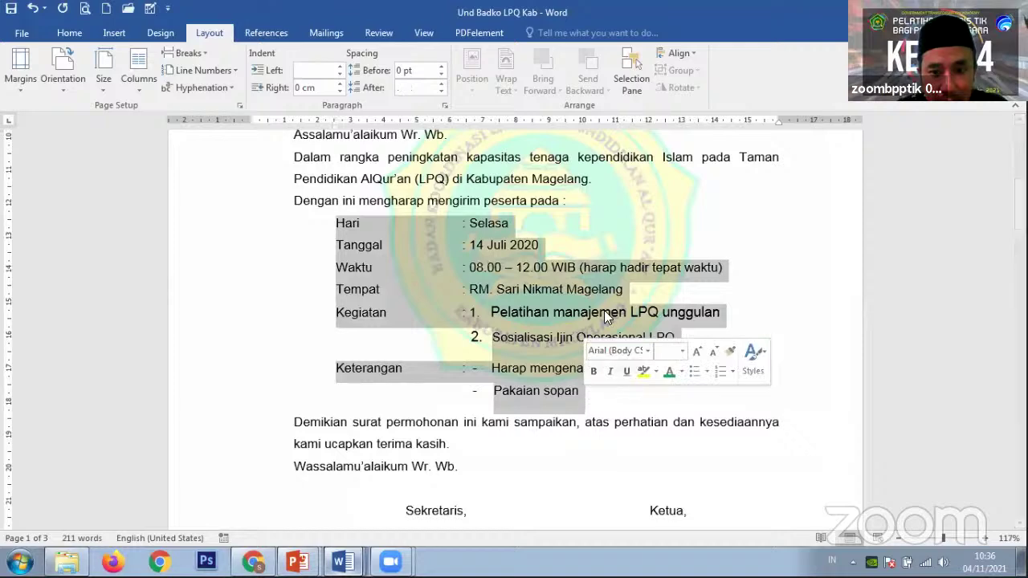
{"action": "scroll", "coordinate": [601, 291], "scroll_direction": "down", "scroll_amount": 2}
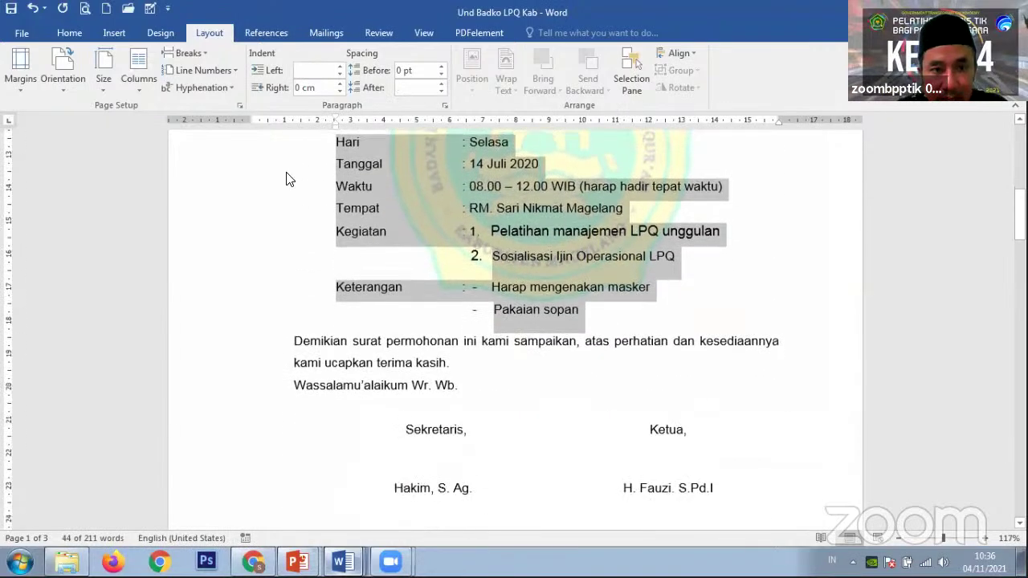
{"action": "left_click", "coordinate": [71, 33]}
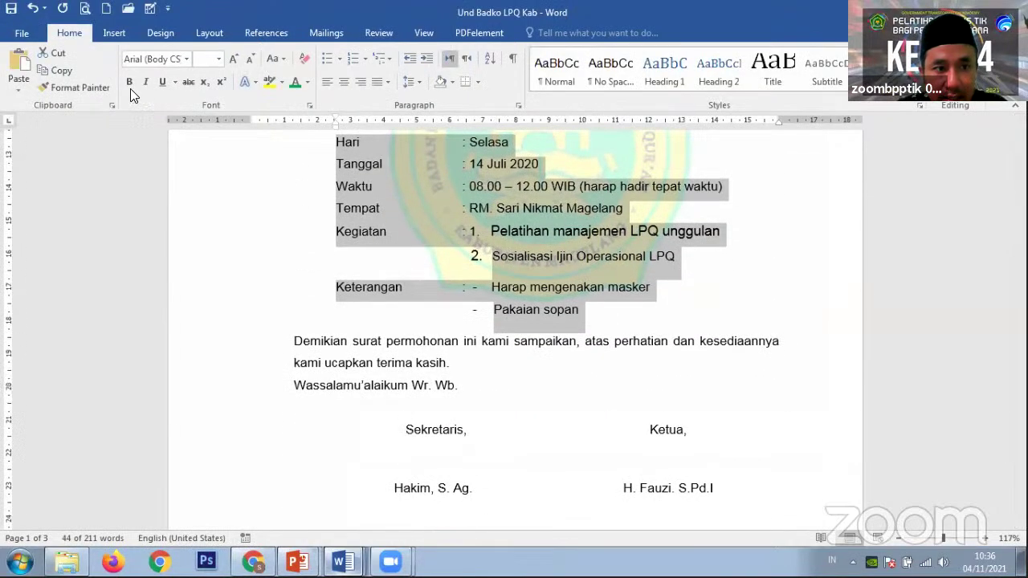
{"action": "left_click", "coordinate": [134, 84]}
{"action": "left_click", "coordinate": [501, 234]}
{"action": "scroll", "coordinate": [625, 251], "scroll_direction": "up", "scroll_amount": 3}
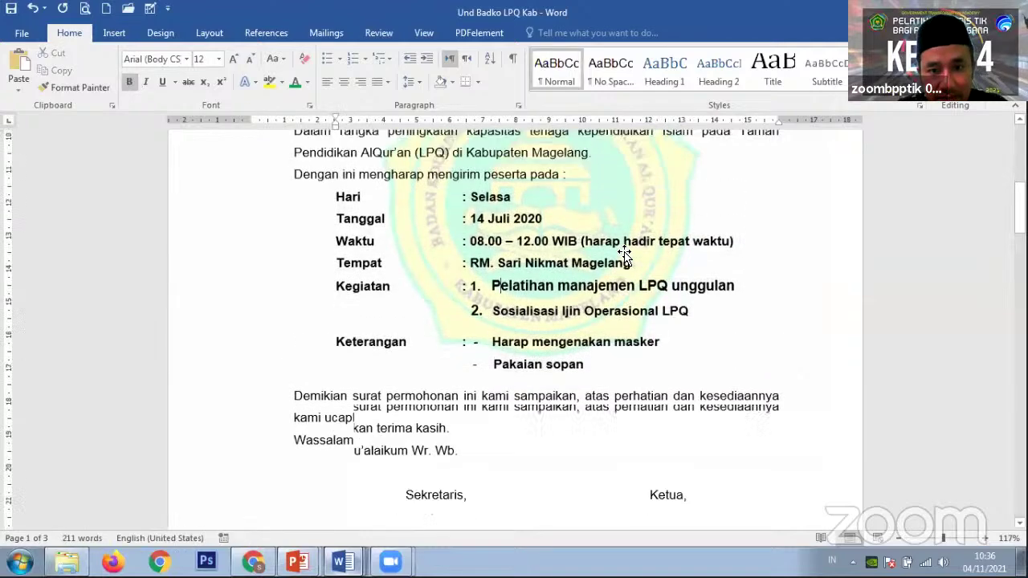
Review the sample letter from its heading to its closing and examine the two-column Sekretaris and Ketua signature table
{"action": "scroll", "coordinate": [625, 252], "scroll_direction": "up", "scroll_amount": 5}
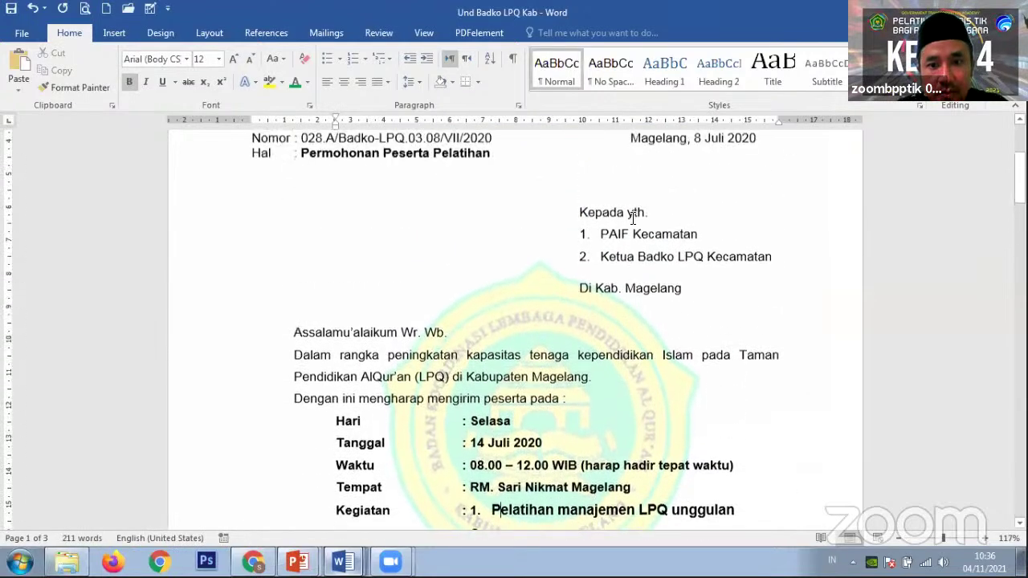
{"action": "scroll", "coordinate": [633, 212], "scroll_direction": "up", "scroll_amount": 5}
{"action": "scroll", "coordinate": [631, 207], "scroll_direction": "down", "scroll_amount": 13}
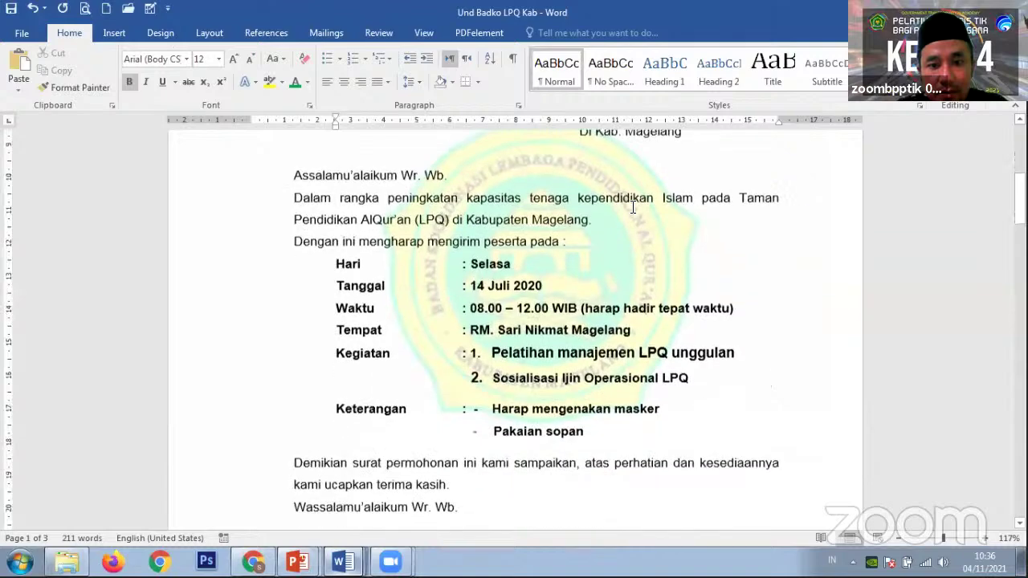
{"action": "scroll", "coordinate": [440, 287], "scroll_direction": "down", "scroll_amount": 3}
{"action": "left_click", "coordinate": [464, 240]}
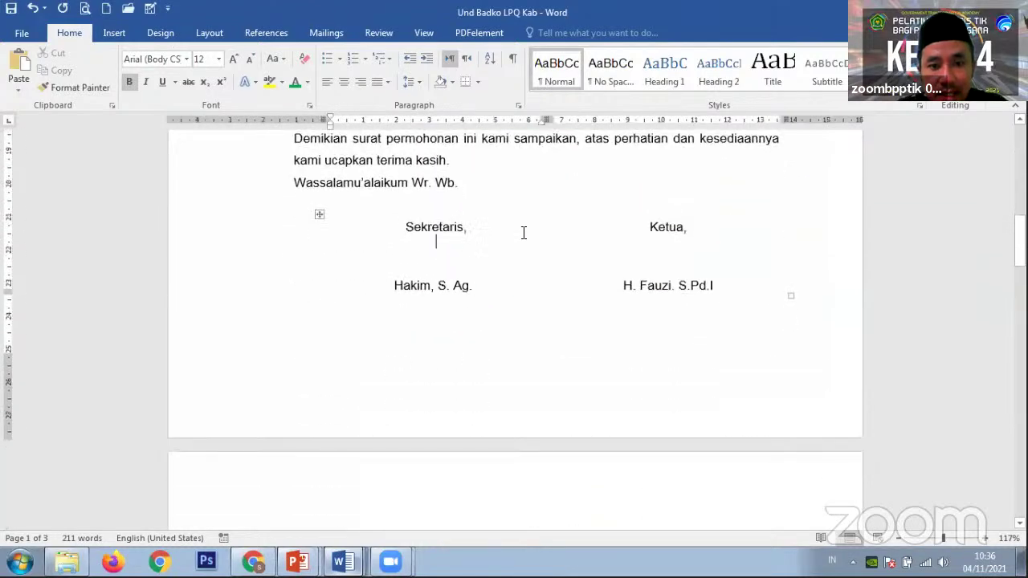
{"action": "left_click", "coordinate": [417, 227]}
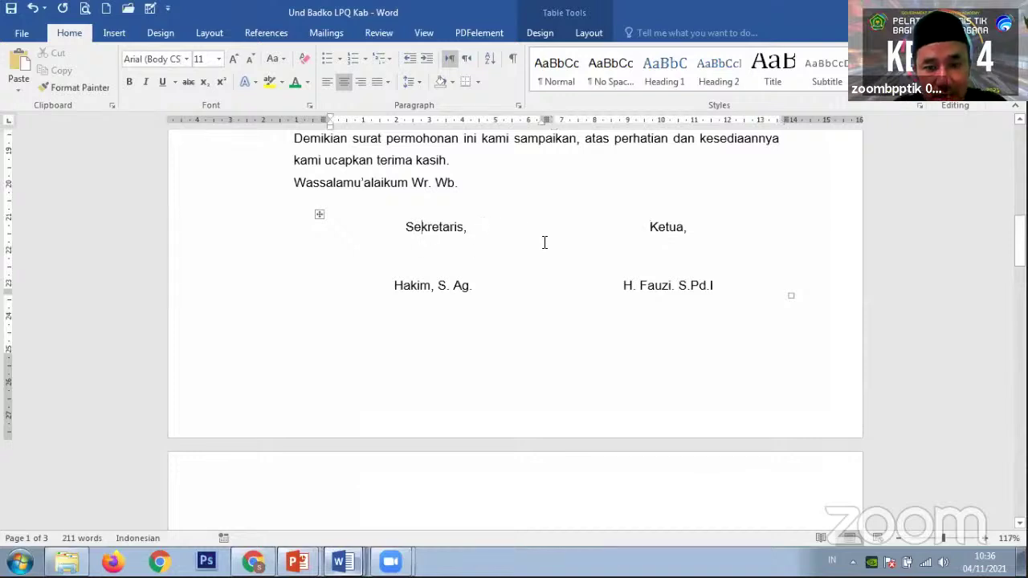
{"action": "left_click", "coordinate": [319, 214]}
{"action": "left_click", "coordinate": [112, 30]}
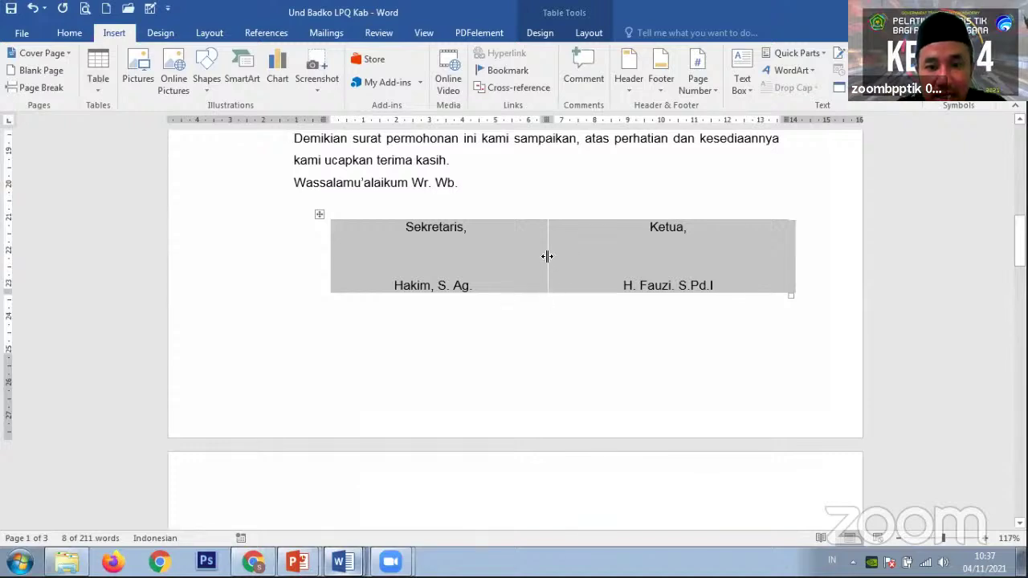
{"action": "left_click", "coordinate": [667, 255]}
{"action": "left_click", "coordinate": [436, 256]}
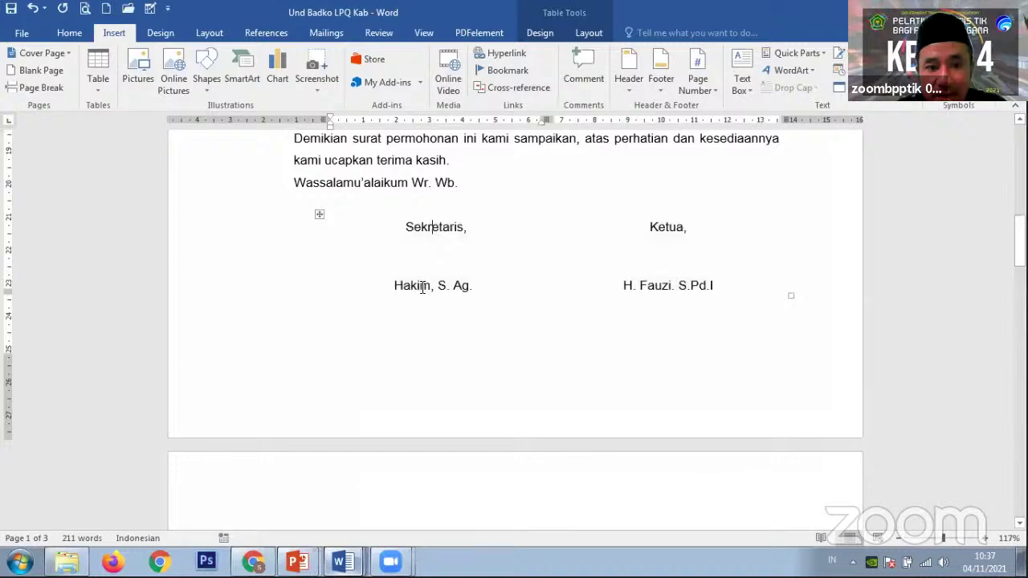
{"action": "scroll", "coordinate": [677, 250], "scroll_direction": "up", "scroll_amount": 1}
{"action": "scroll", "coordinate": [678, 251], "scroll_direction": "up", "scroll_amount": 3}
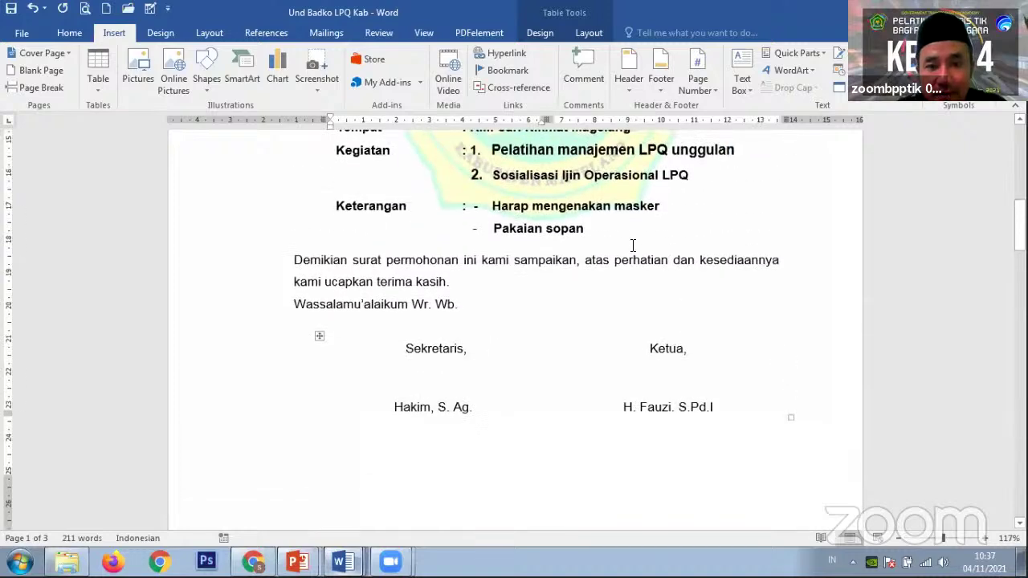
{"action": "scroll", "coordinate": [465, 257], "scroll_direction": "down", "scroll_amount": 3}
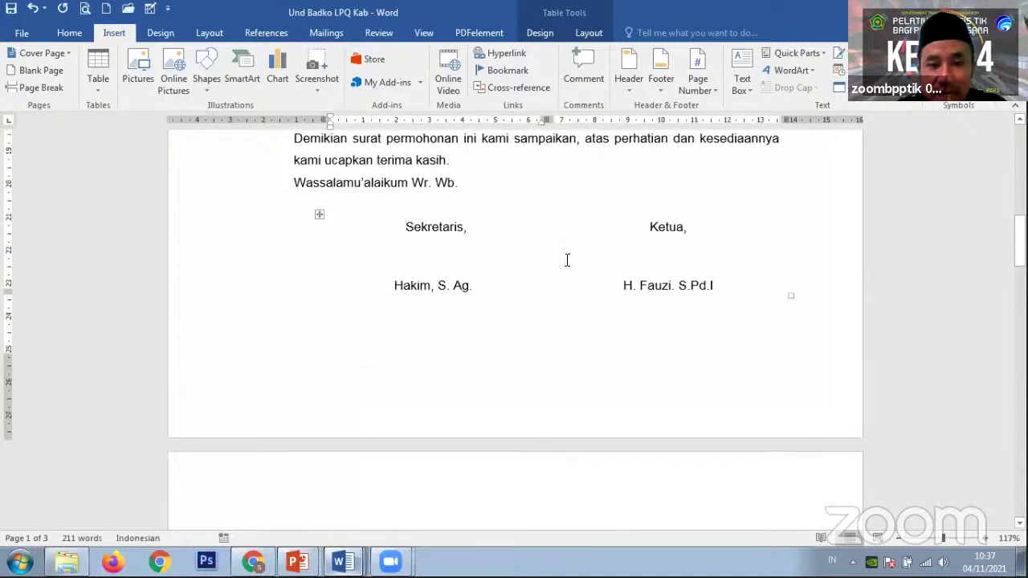
{"action": "left_click", "coordinate": [668, 227]}
{"action": "left_click", "coordinate": [567, 249]}
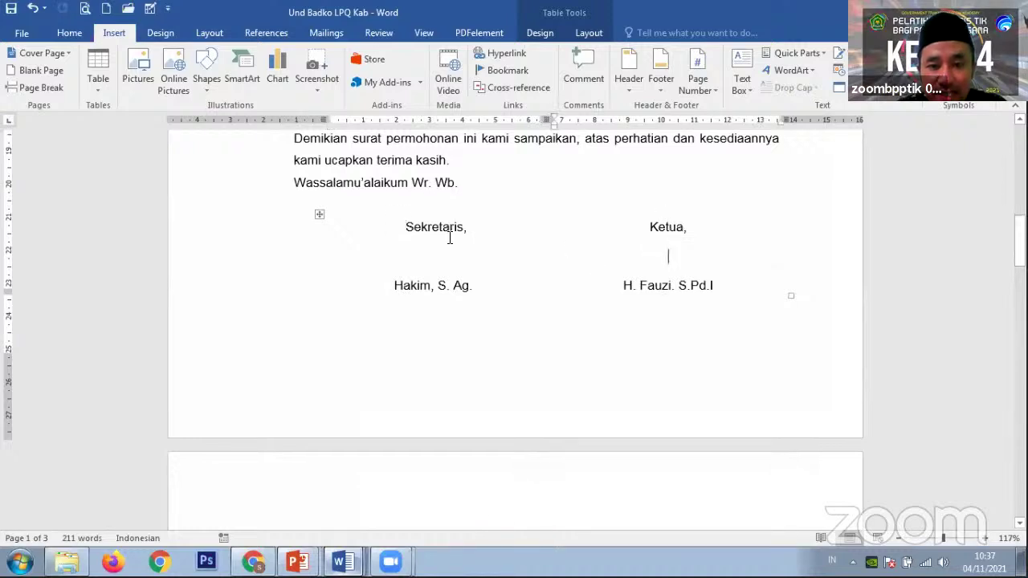
Delete the signature table beneath the closing greeting and insert a page break before the DAFTAR HADIR heading
{"action": "left_click", "coordinate": [319, 215]}
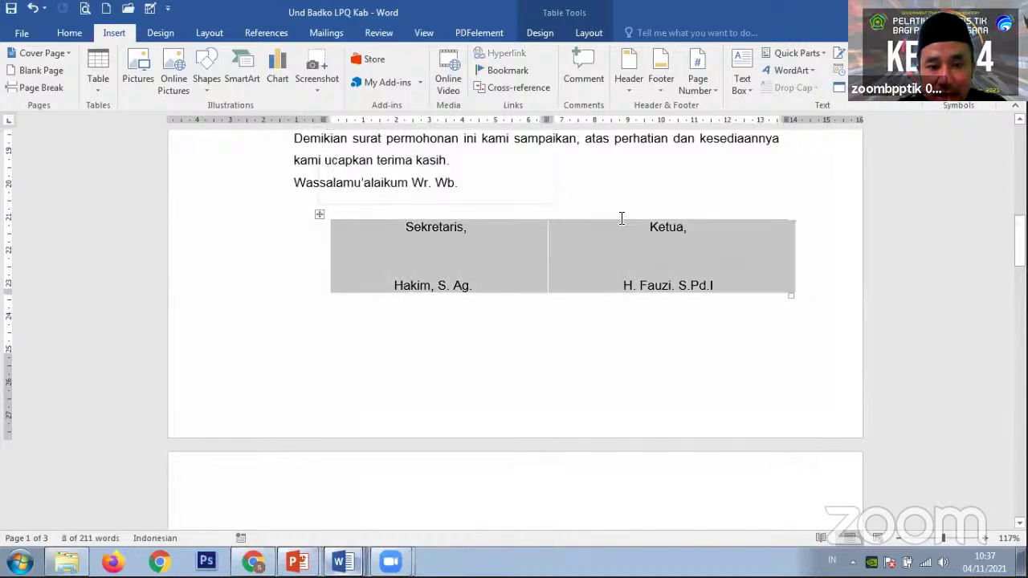
{"action": "key", "text": "BackSpace"}
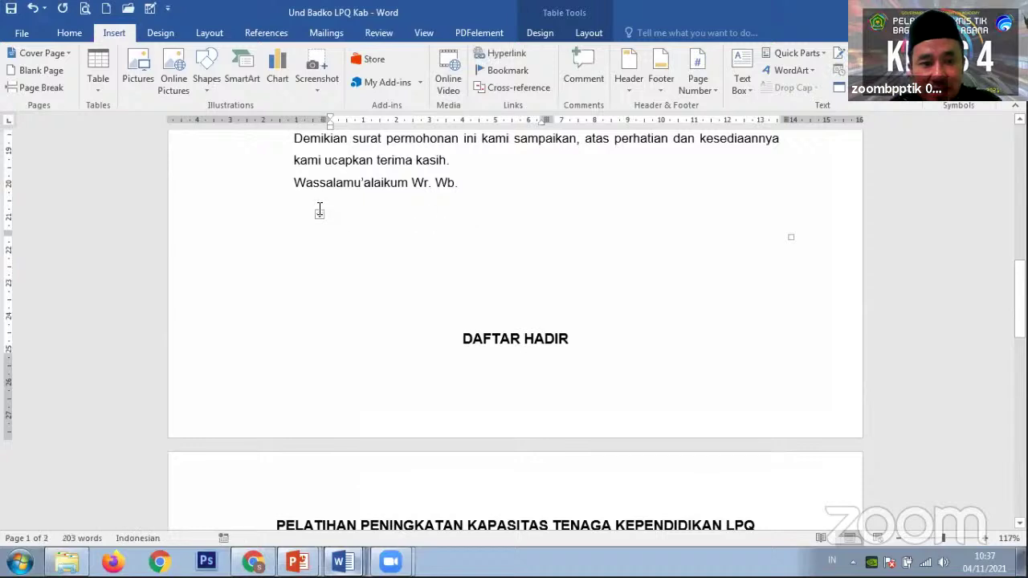
{"action": "left_click", "coordinate": [318, 219]}
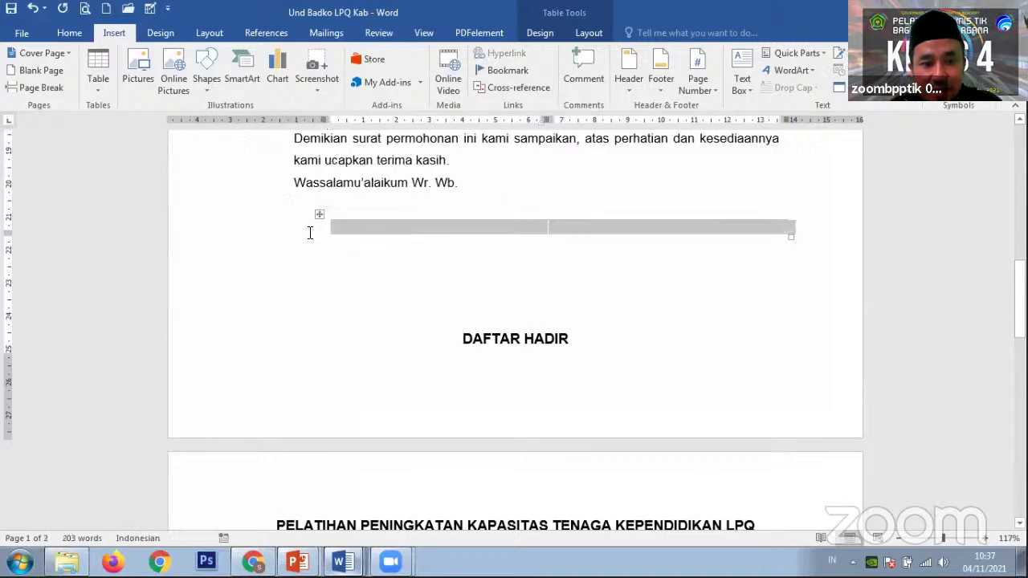
{"action": "key", "text": "BackSpace"}
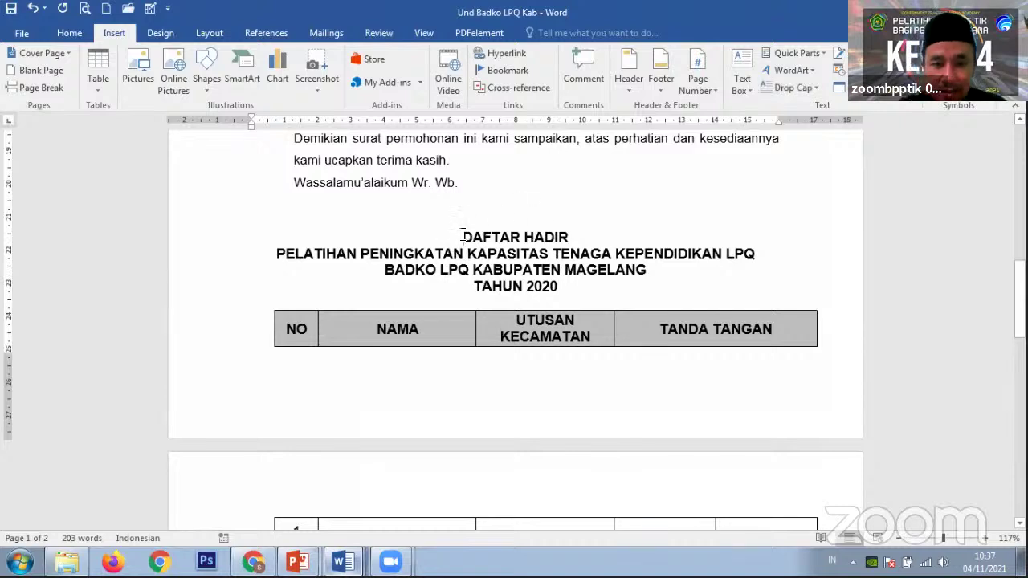
{"action": "left_click", "coordinate": [463, 236]}
{"action": "key", "text": "ctrl+Return"}
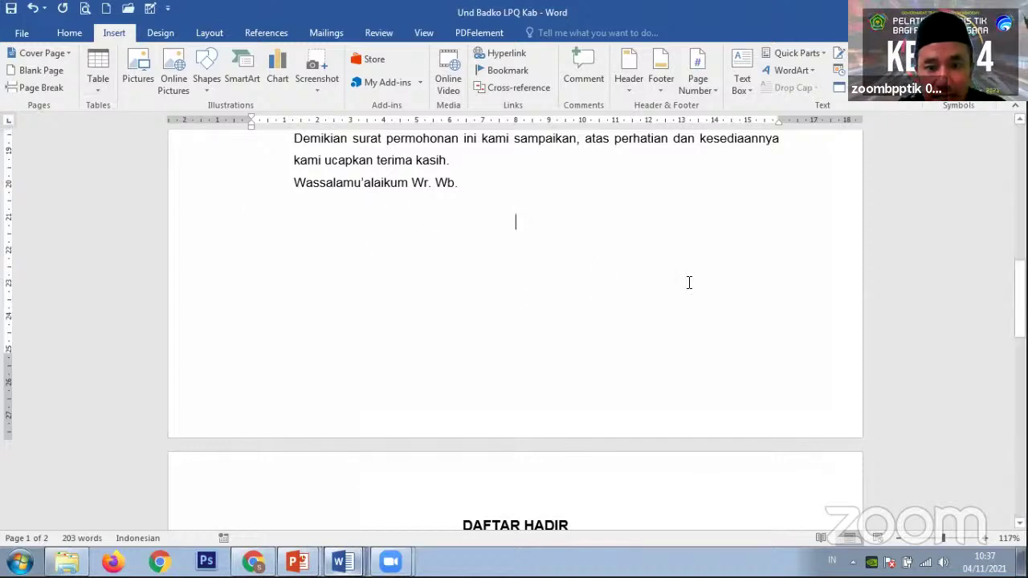
Insert a table of two columns and one row beneath the closing greeting, and pull in its left and right outer edges
{"action": "left_click", "coordinate": [99, 92]}
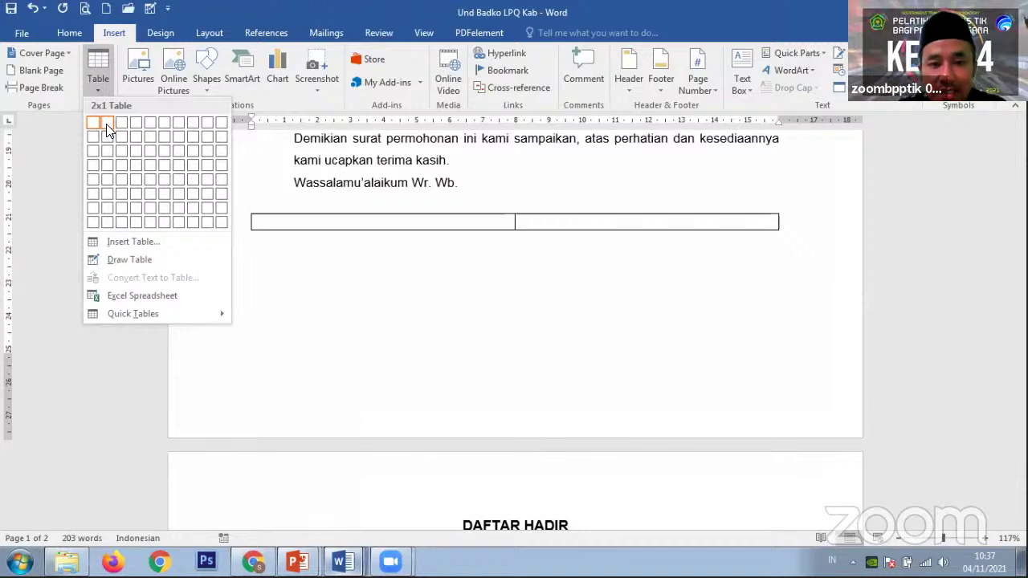
{"action": "left_click", "coordinate": [108, 126]}
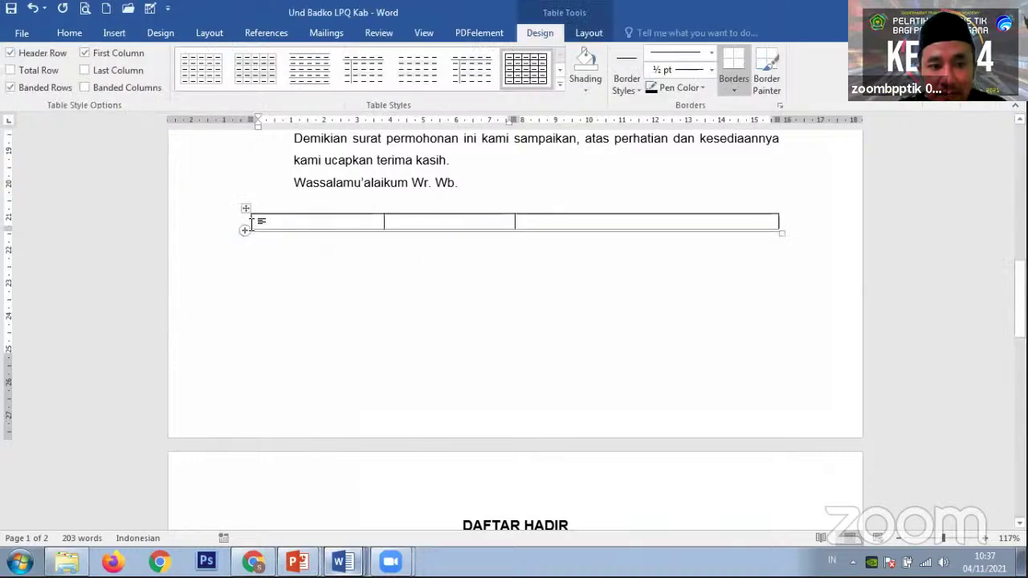
{"action": "left_click_drag", "start_coordinate": [247, 227], "coordinate": [294, 227]}
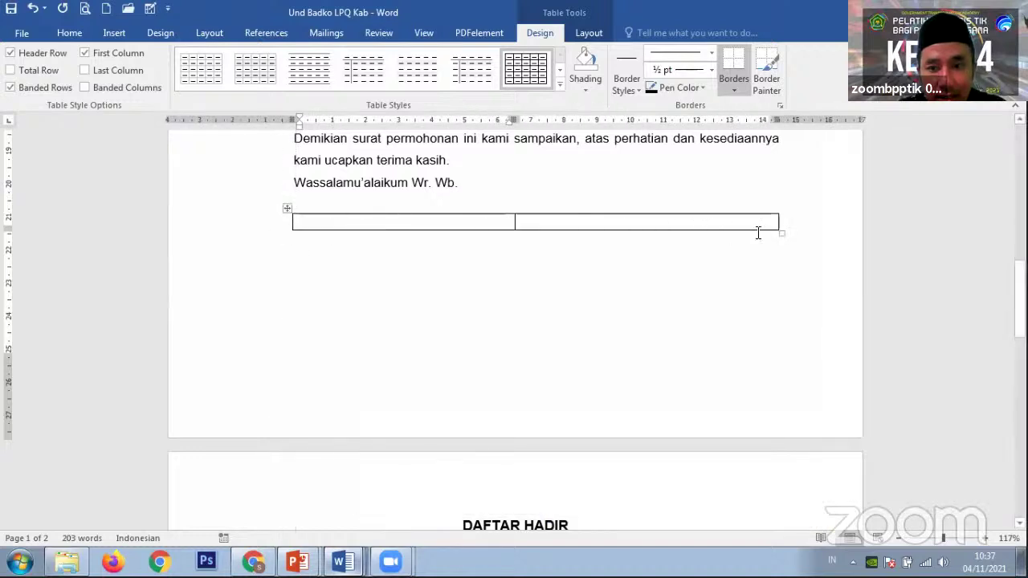
{"action": "mouse_move", "coordinate": [773, 220]}
{"action": "left_mouse_down"}
{"action": "mouse_move", "coordinate": [691, 222]}
{"action": "mouse_move", "coordinate": [773, 232]}
{"action": "mouse_move", "coordinate": [704, 224]}
{"action": "mouse_move", "coordinate": [756, 232]}
{"action": "left_mouse_up"}
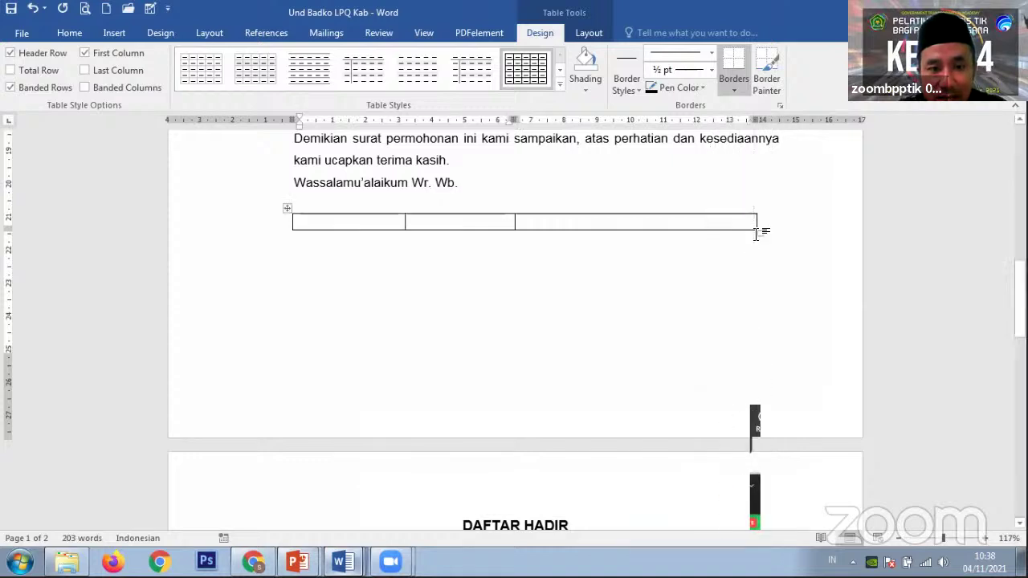
{"action": "key", "text": "ctrl+z"}
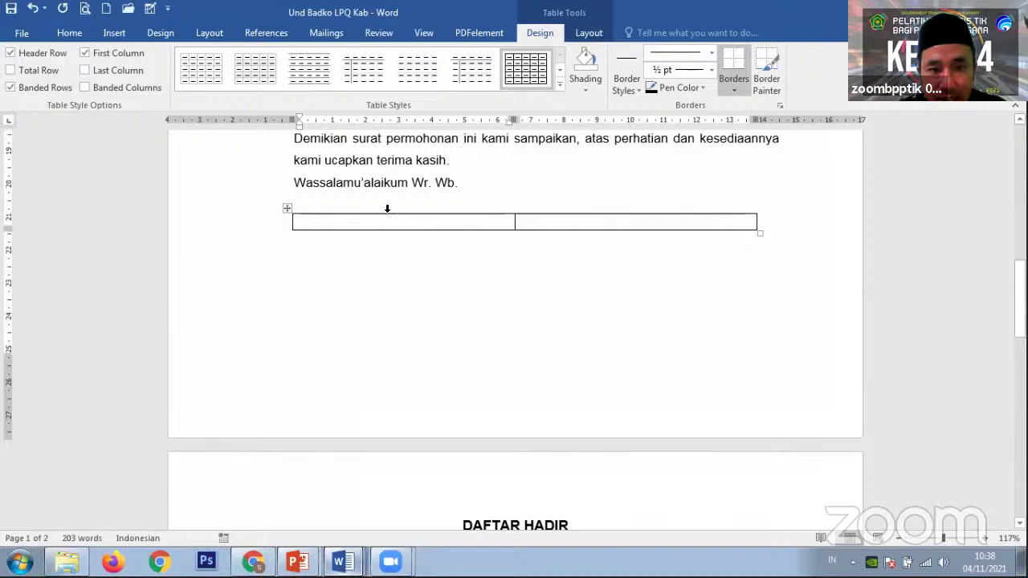
{"action": "left_click", "coordinate": [393, 211]}
{"action": "key", "text": "ctrl+z"}
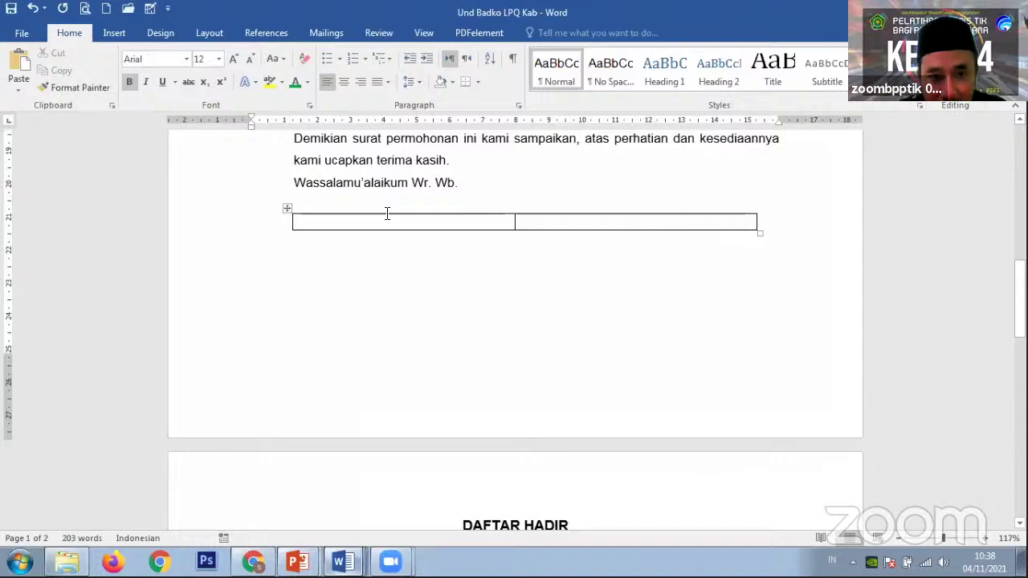
Distribute the two columns of the new signature table evenly
{"action": "left_click_drag", "start_coordinate": [385, 211], "coordinate": [544, 220]}
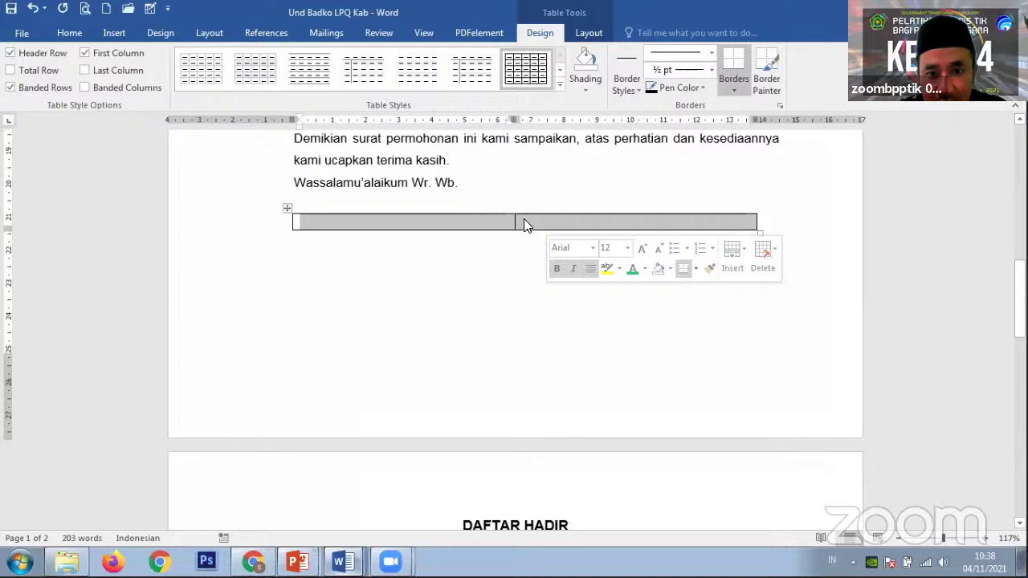
{"action": "right_click", "coordinate": [524, 219]}
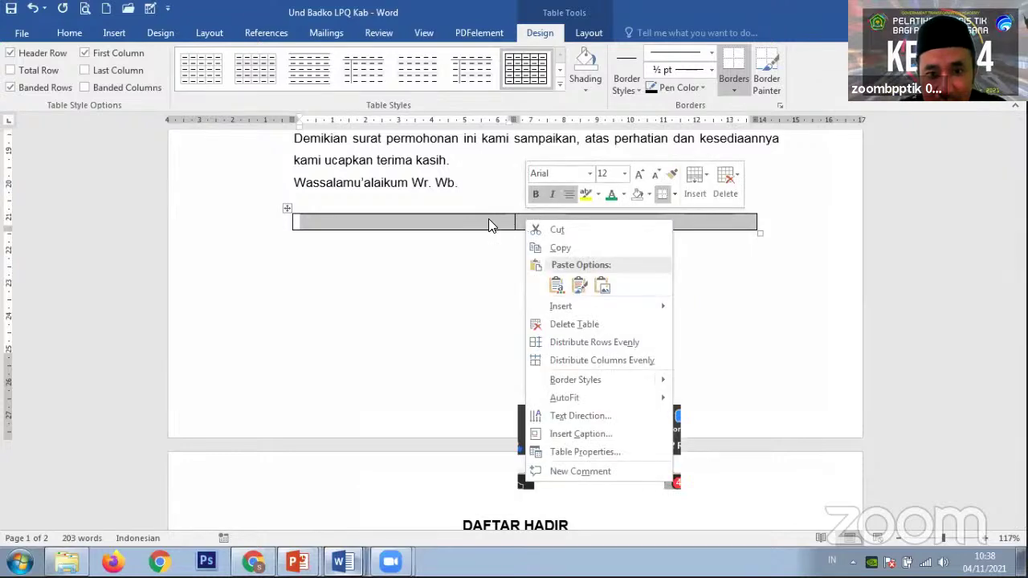
{"action": "left_click", "coordinate": [614, 360]}
{"action": "left_click", "coordinate": [546, 228]}
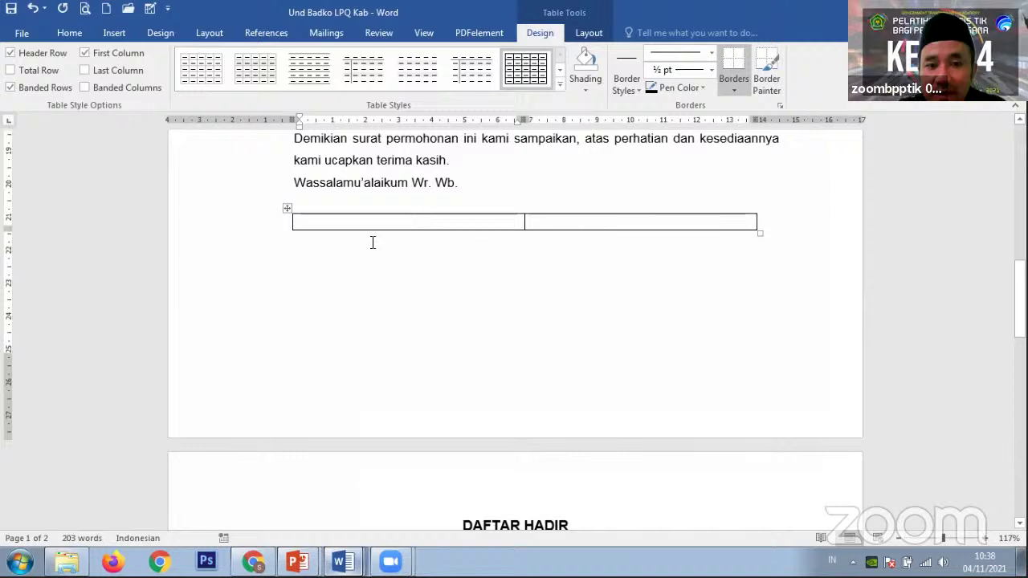
Remove the bold formatting from both cells of the empty signature table
{"action": "left_click_drag", "start_coordinate": [391, 224], "coordinate": [592, 224]}
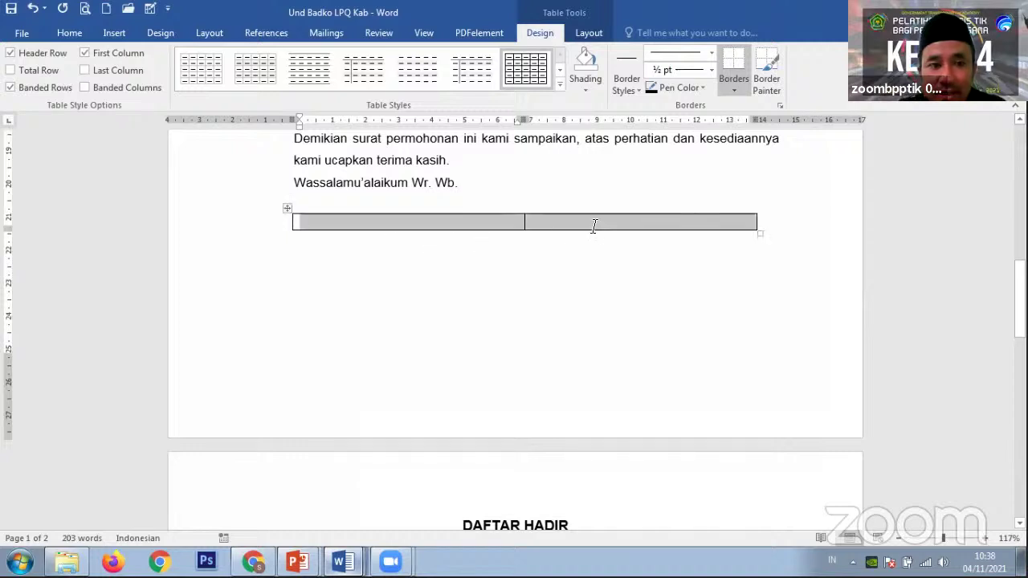
{"action": "left_click", "coordinate": [69, 32]}
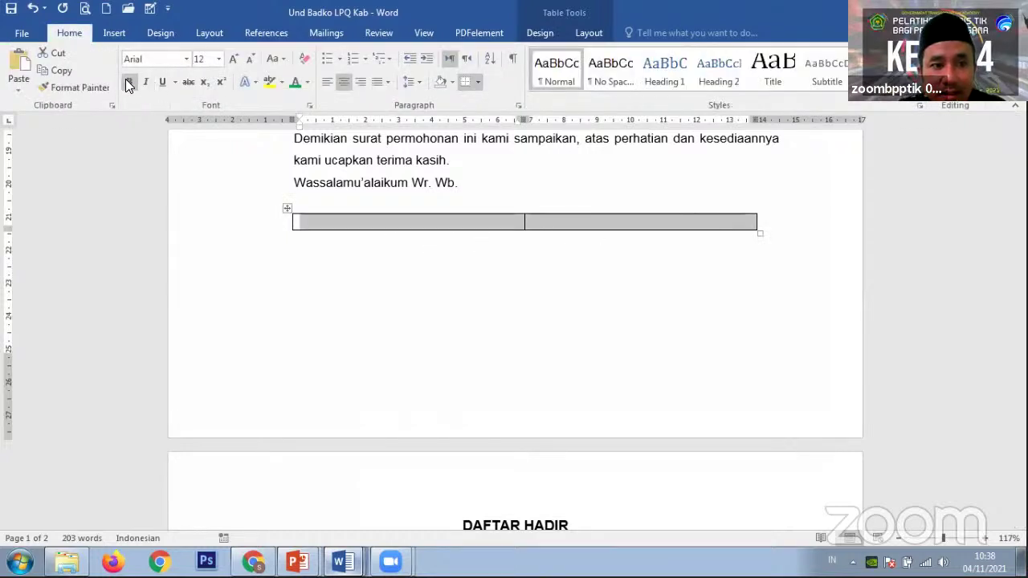
{"action": "left_click", "coordinate": [455, 255]}
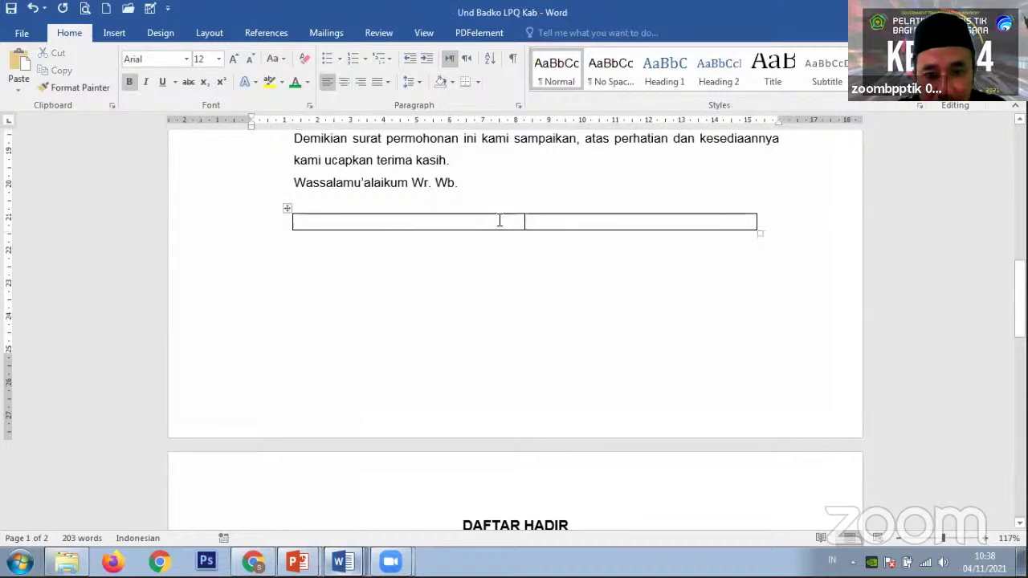
Move the signature table's column divider well to the right, and distribute both columns evenly again
{"action": "left_click_drag", "start_coordinate": [522, 220], "coordinate": [648, 223]}
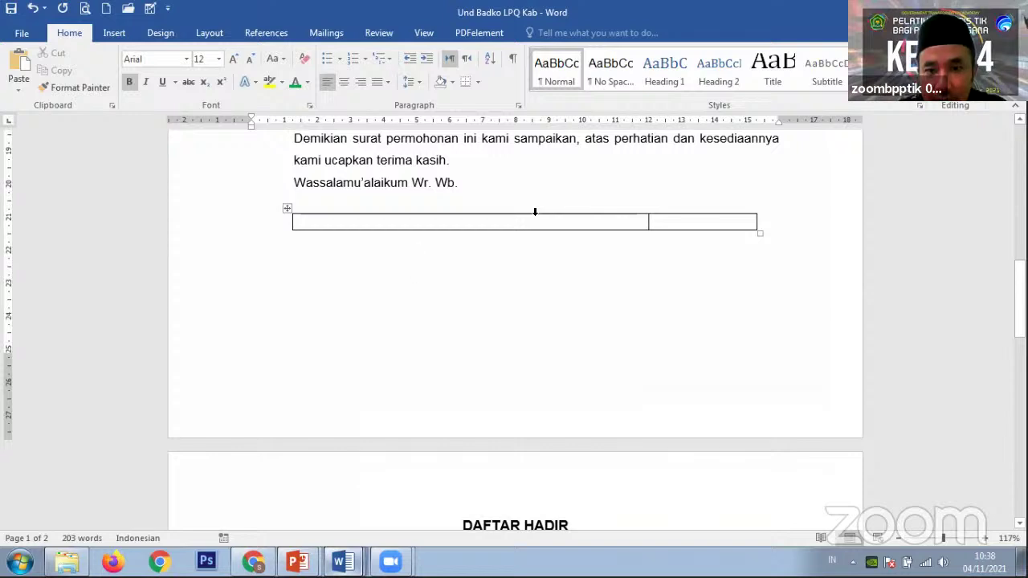
{"action": "left_click_drag", "start_coordinate": [535, 211], "coordinate": [664, 218]}
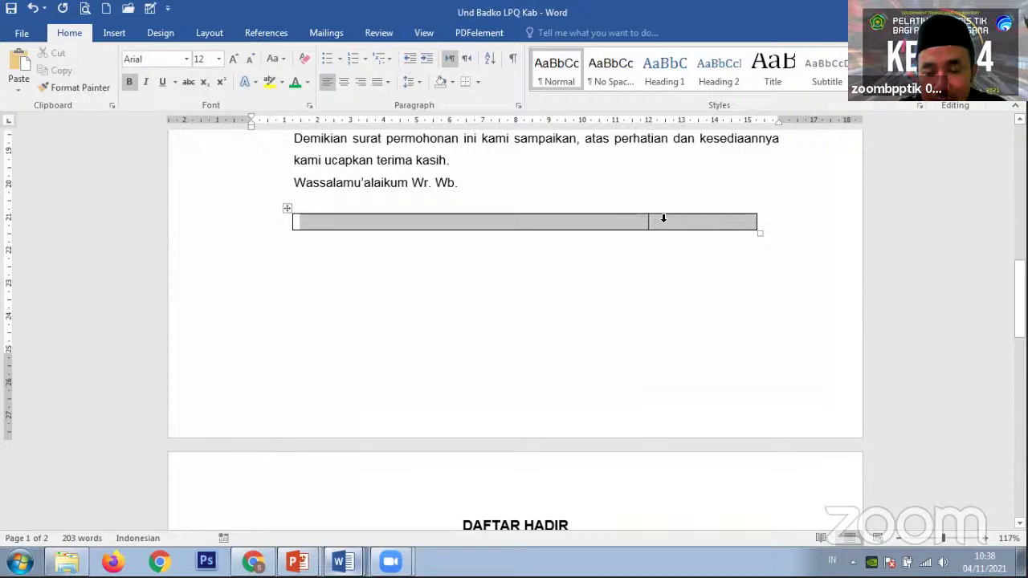
{"action": "right_click", "coordinate": [663, 218]}
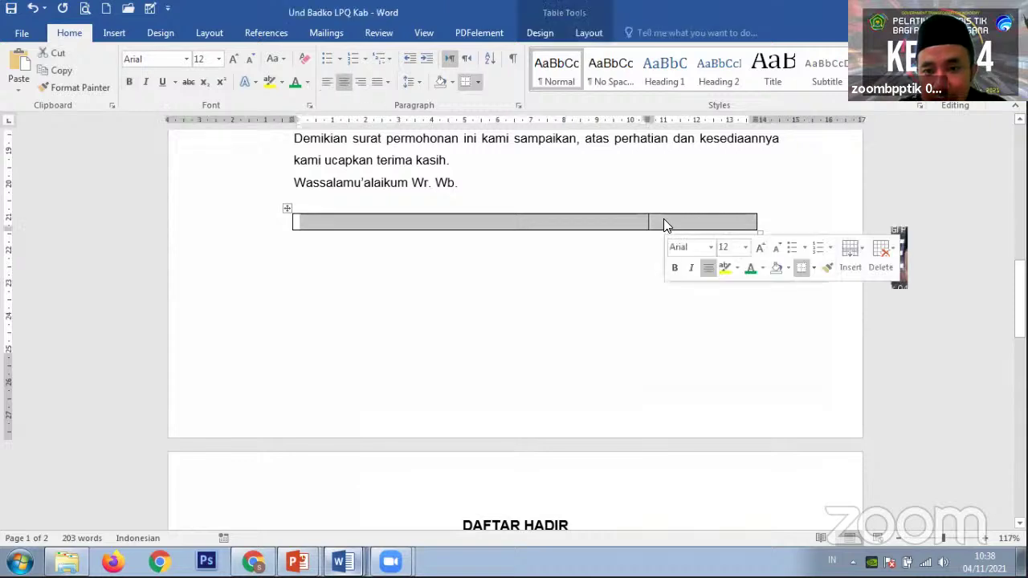
{"action": "key", "text": "Escape"}
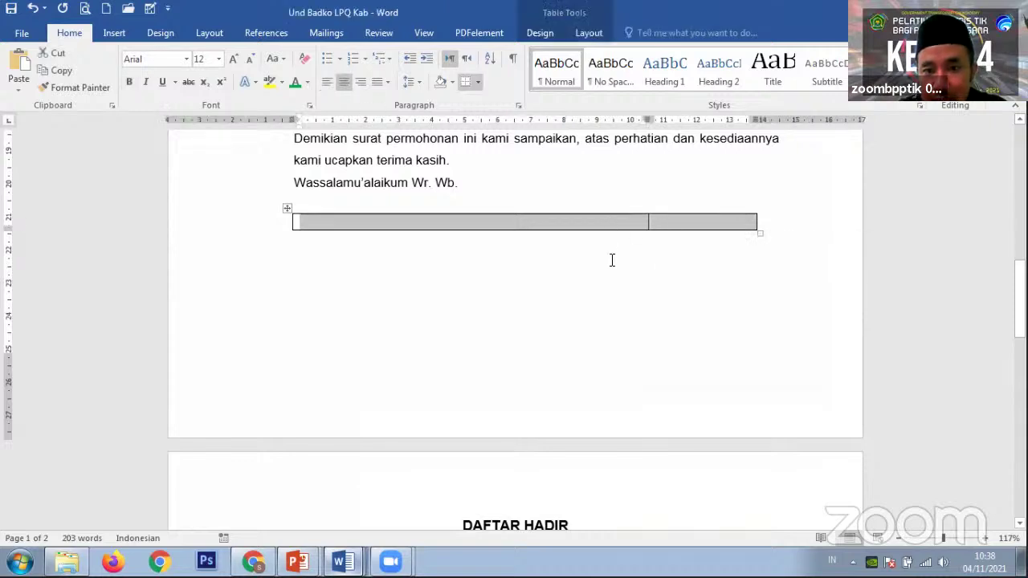
{"action": "right_click", "coordinate": [612, 260]}
{"action": "key", "text": "Escape"}
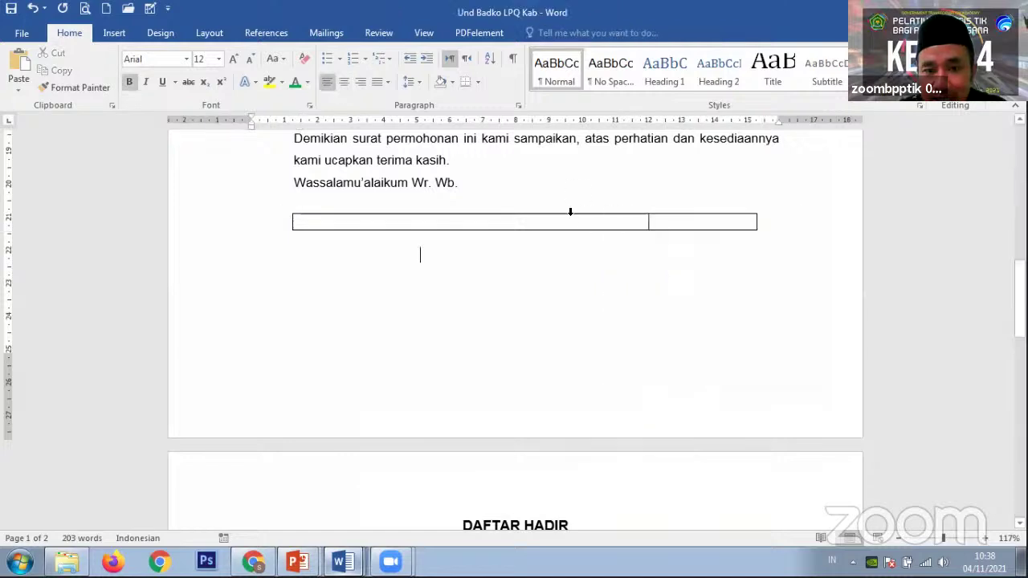
{"action": "left_click_drag", "start_coordinate": [583, 211], "coordinate": [658, 217]}
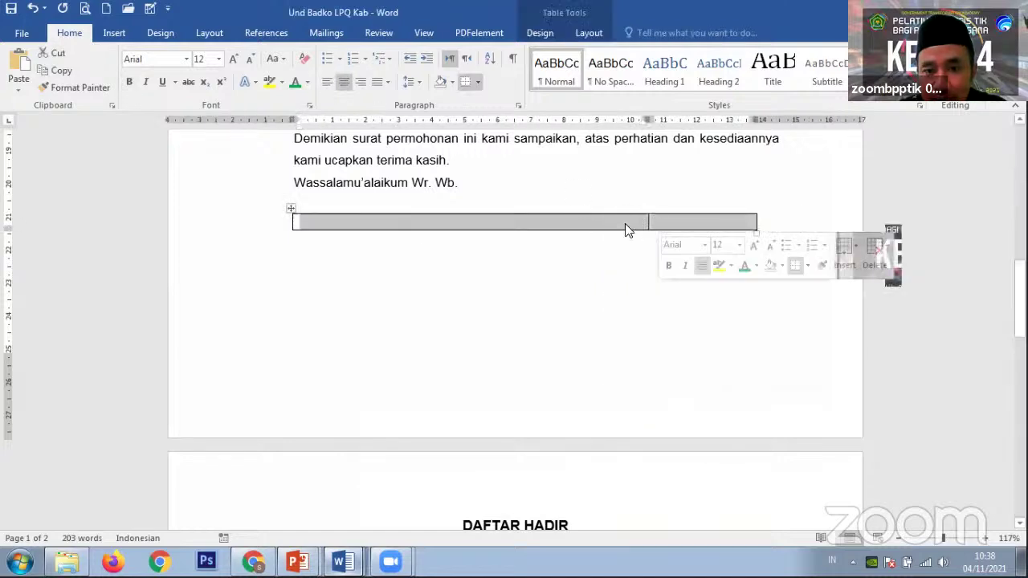
{"action": "right_click", "coordinate": [619, 218]}
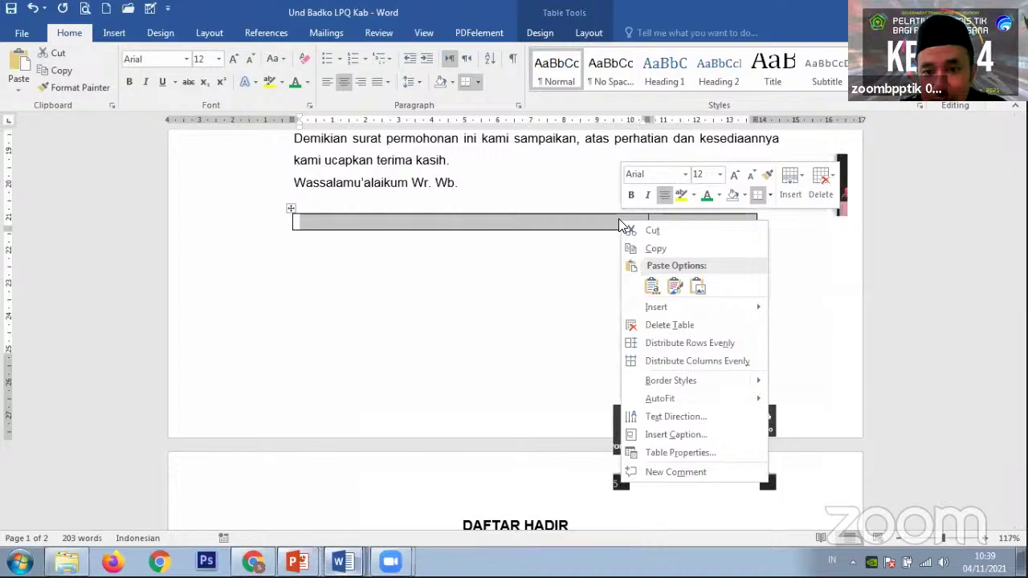
{"action": "left_click", "coordinate": [682, 361]}
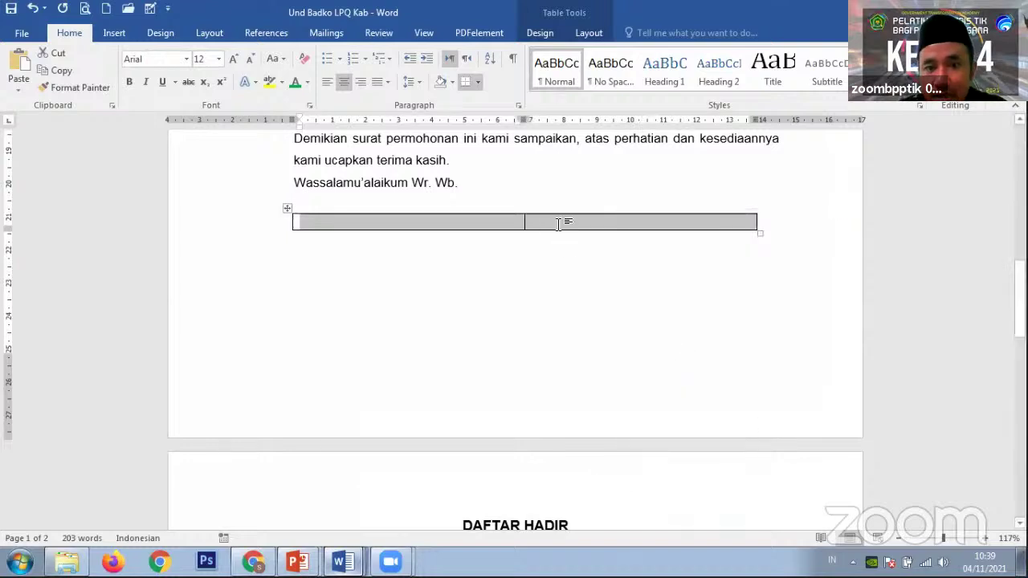
{"action": "left_click", "coordinate": [472, 222]}
{"action": "left_click", "coordinate": [582, 236]}
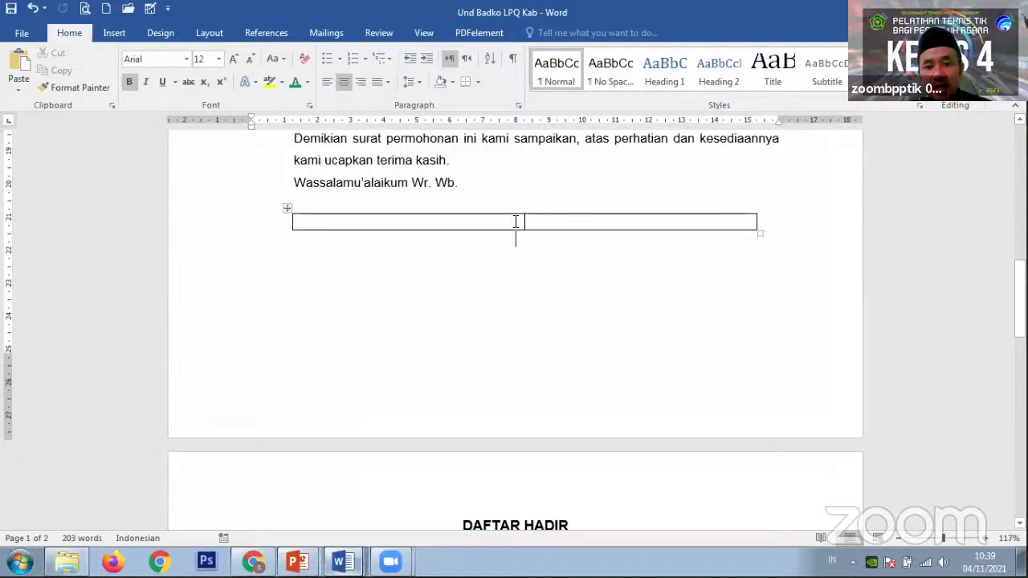
Fill the signature table's left cell with "Sekretaris", three blank lines, and the secretary's name
{"action": "left_click", "coordinate": [485, 222]}
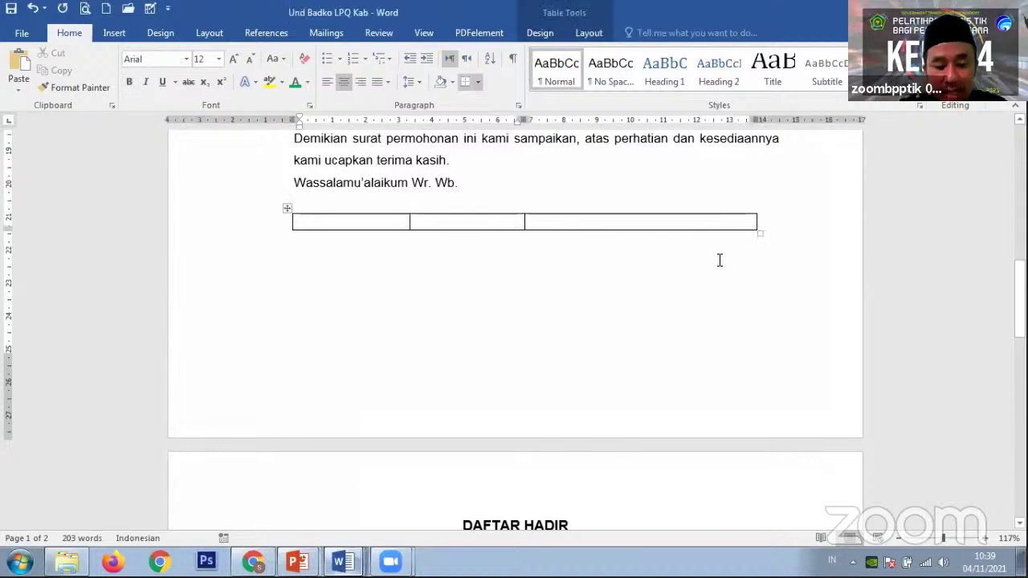
{"action": "type", "text": "Sekre"}
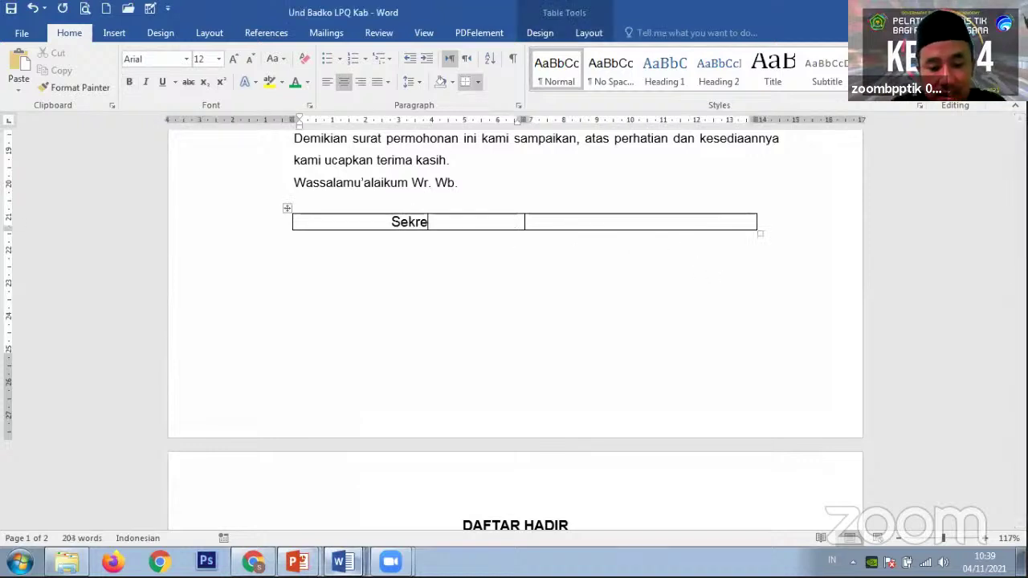
{"action": "type", "text": "taris"}
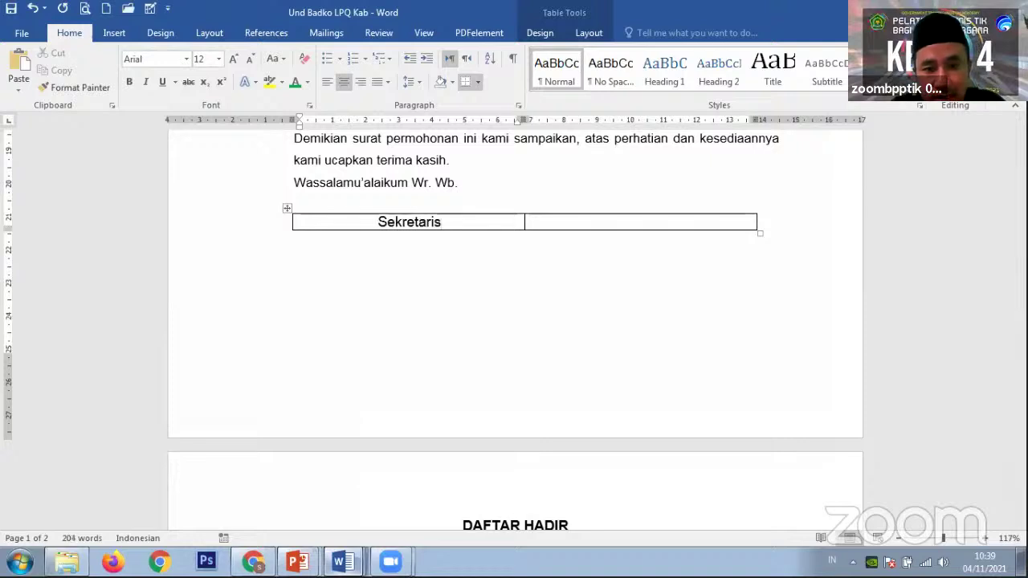
{"action": "key", "text": "Return"}
{"action": "key", "text": "Return"}
{"action": "key", "text": "Return"}
{"action": "key", "text": "Return"}
{"action": "type", "text": "A"}
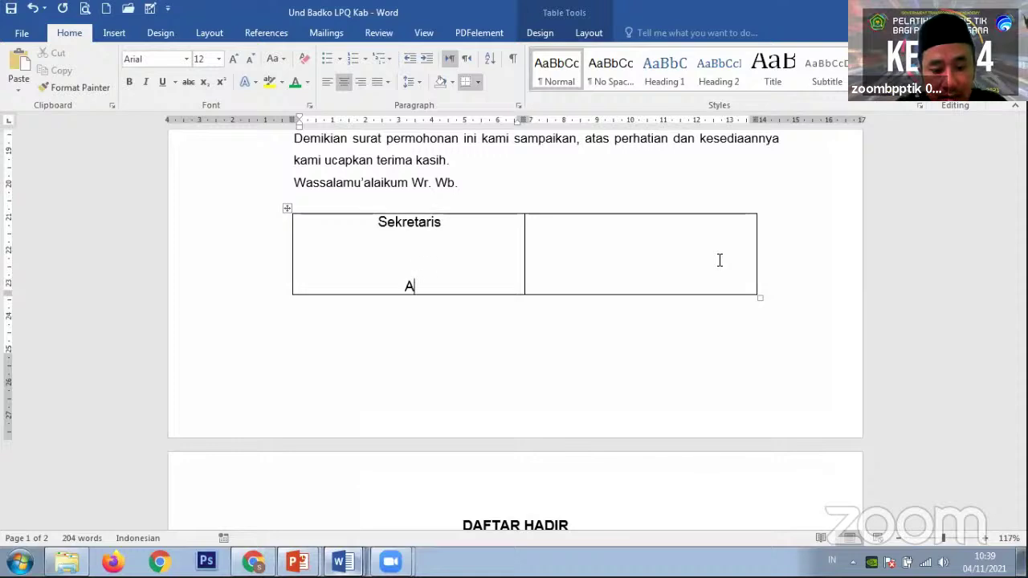
{"action": "type", "text": "hmad"}
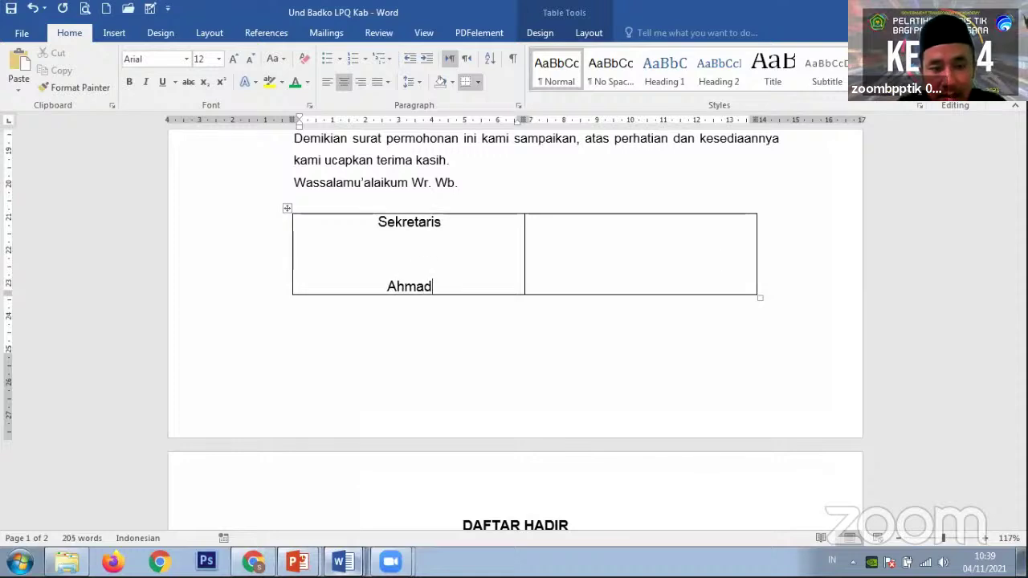
Fill the signature table's right cell with "Ketua", three blank lines, and the chairman's name
{"action": "left_click", "coordinate": [640, 211]}
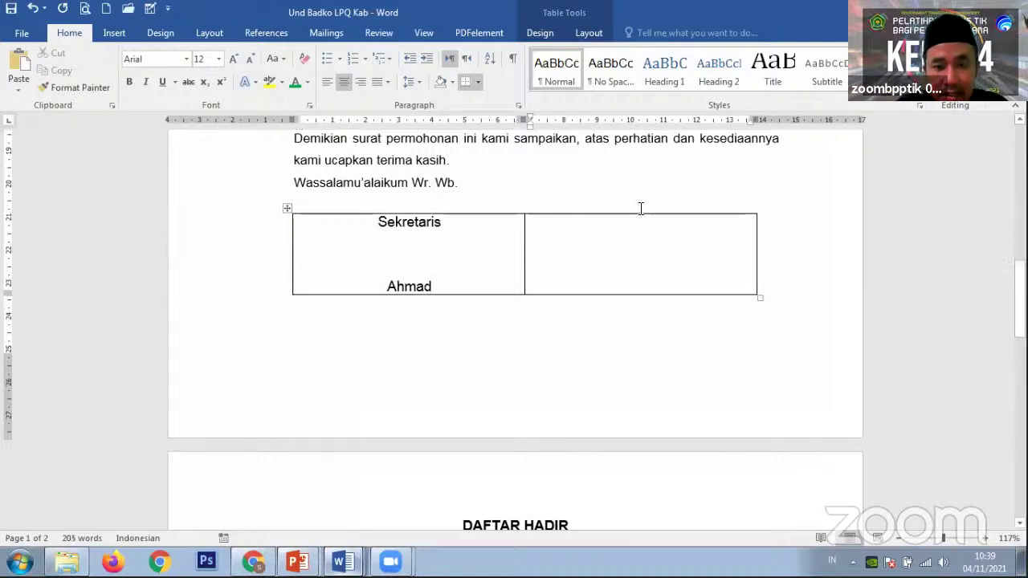
{"action": "type", "text": "Ketua"}
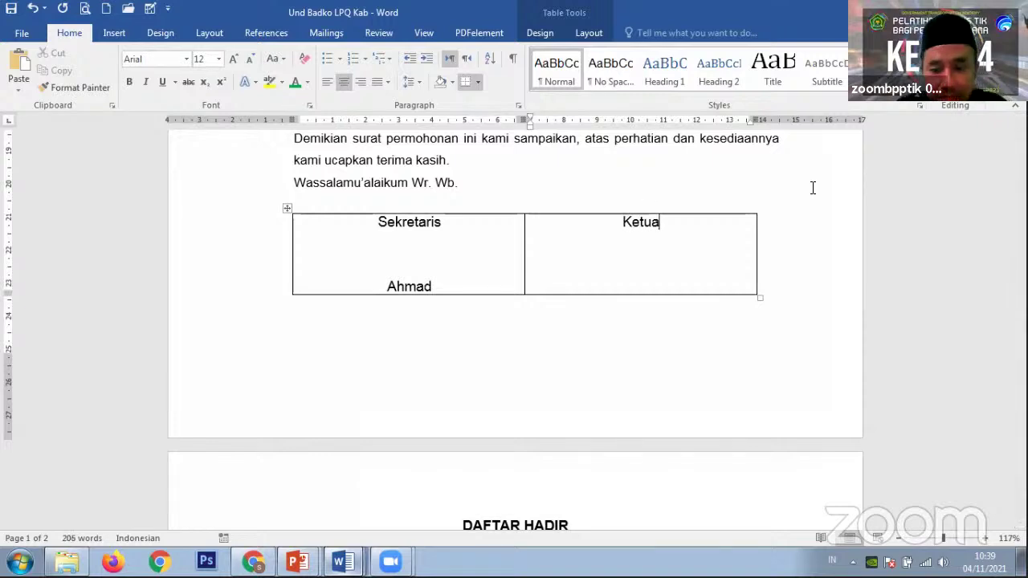
{"action": "key", "text": "Return"}
{"action": "key", "text": "Return"}
{"action": "key", "text": "Return"}
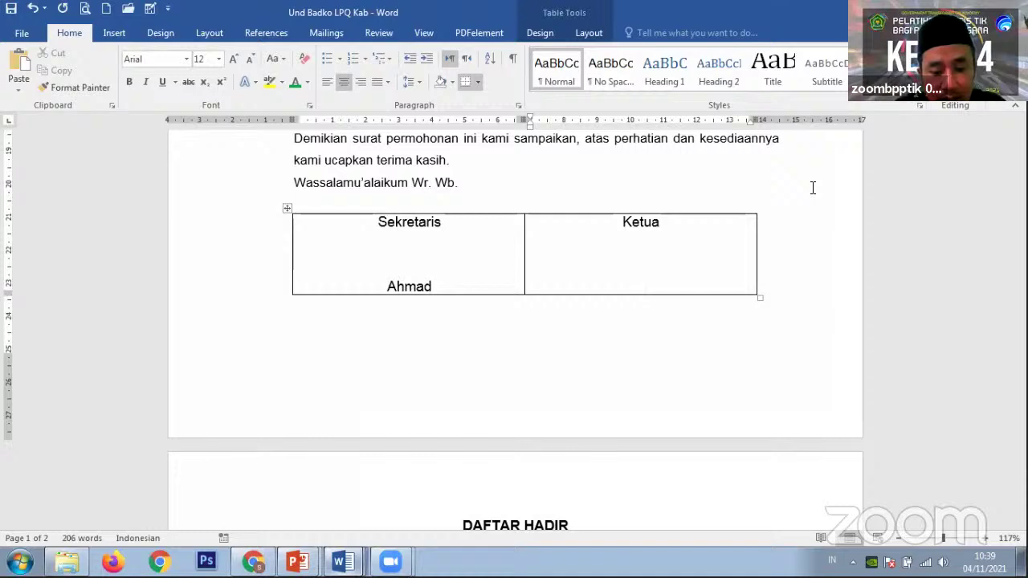
{"action": "type", "text": "Ali"}
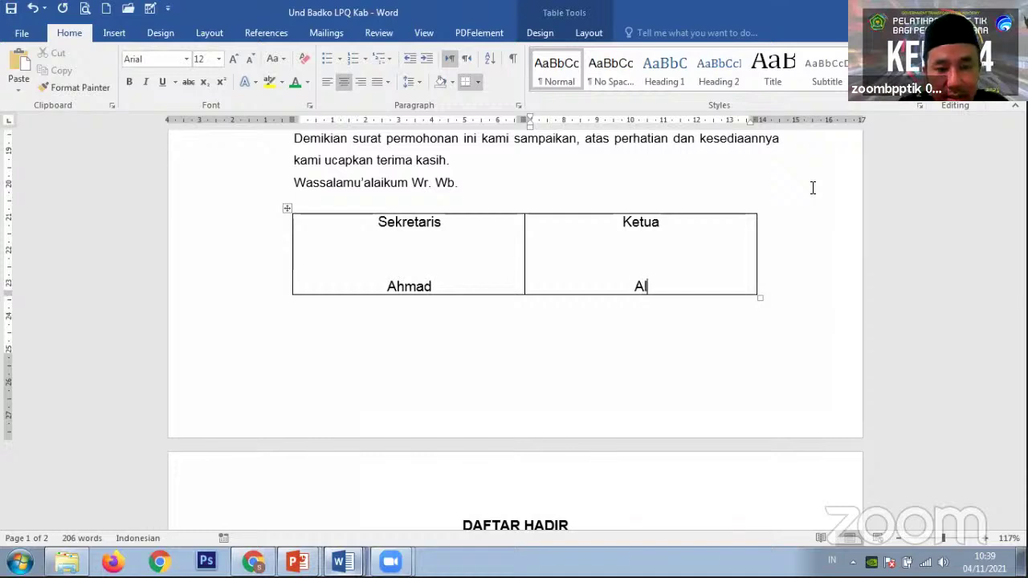
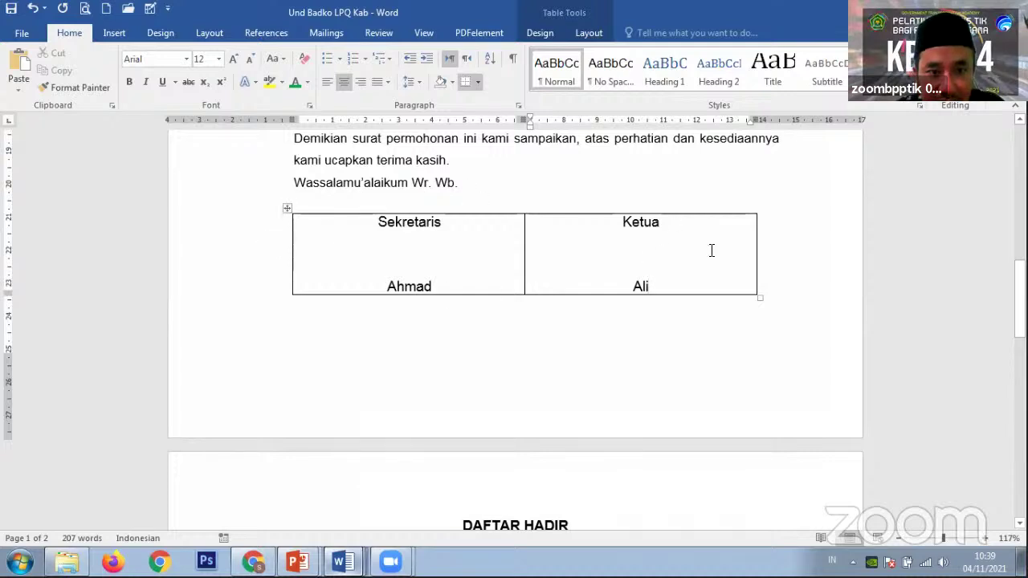
Remove all borders from the signature table
{"action": "left_click", "coordinate": [287, 209]}
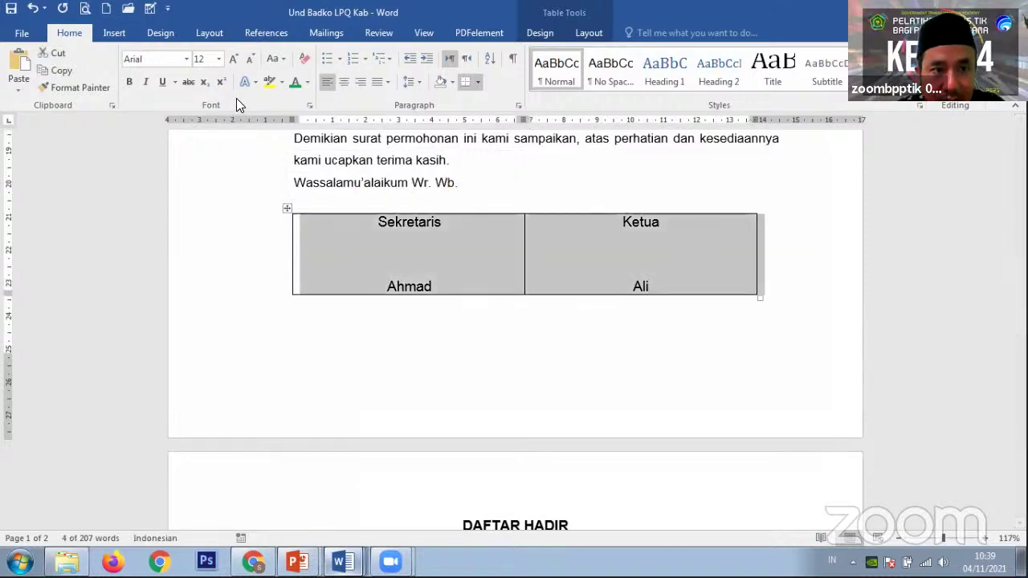
{"action": "left_click", "coordinate": [477, 81]}
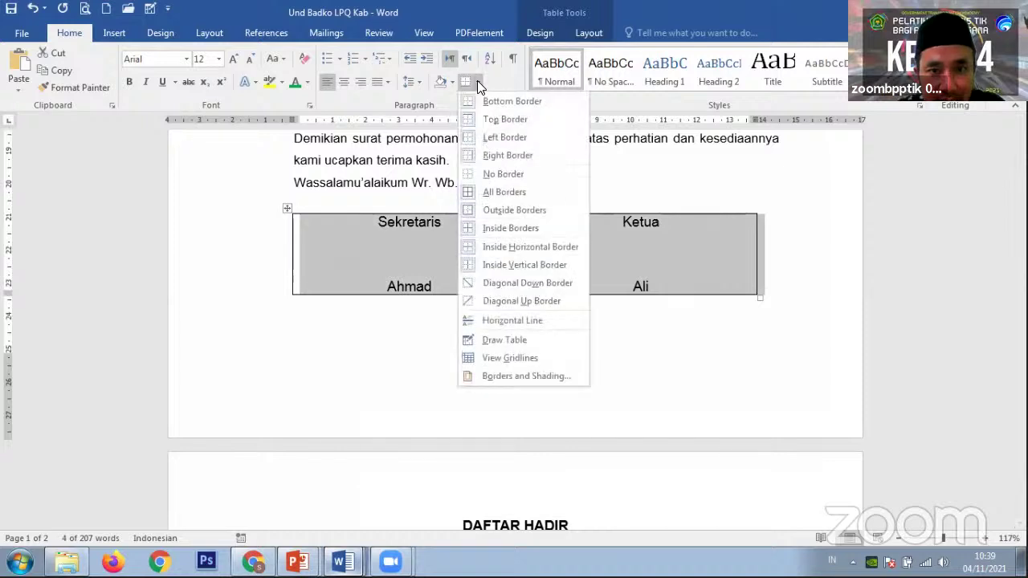
{"action": "left_click", "coordinate": [505, 183]}
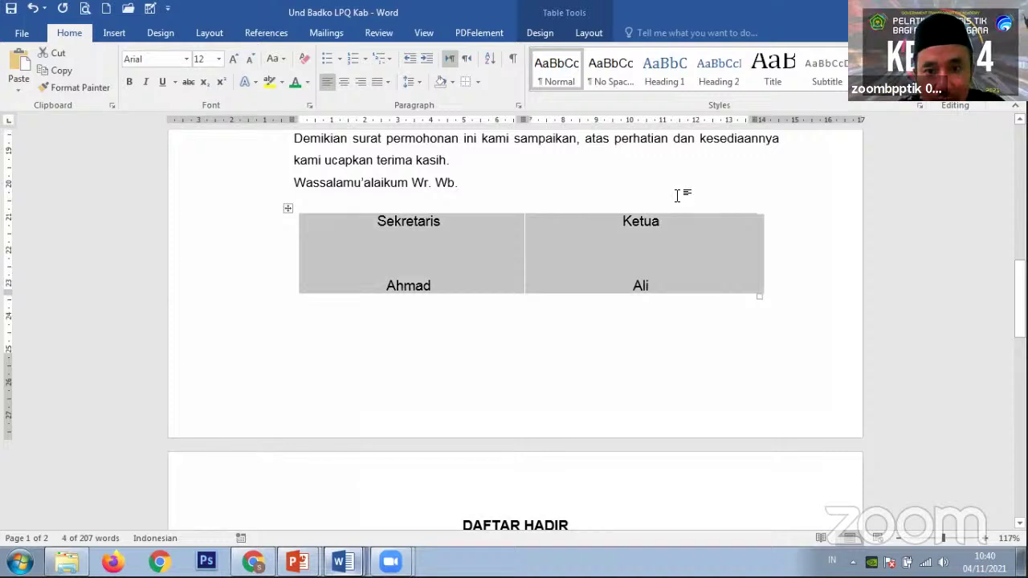
{"action": "left_click", "coordinate": [638, 195]}
Preview the letter for printing at 100% zoom and examine the borderless signature block on page 1, then return to editing
{"action": "left_click", "coordinate": [85, 9]}
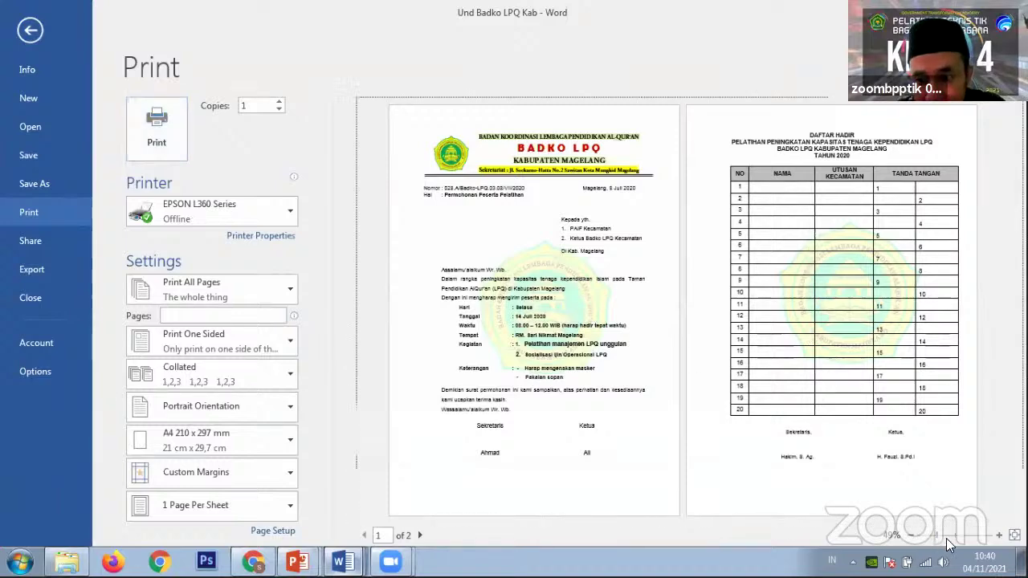
{"action": "left_click_drag", "start_coordinate": [937, 535], "coordinate": [955, 535]}
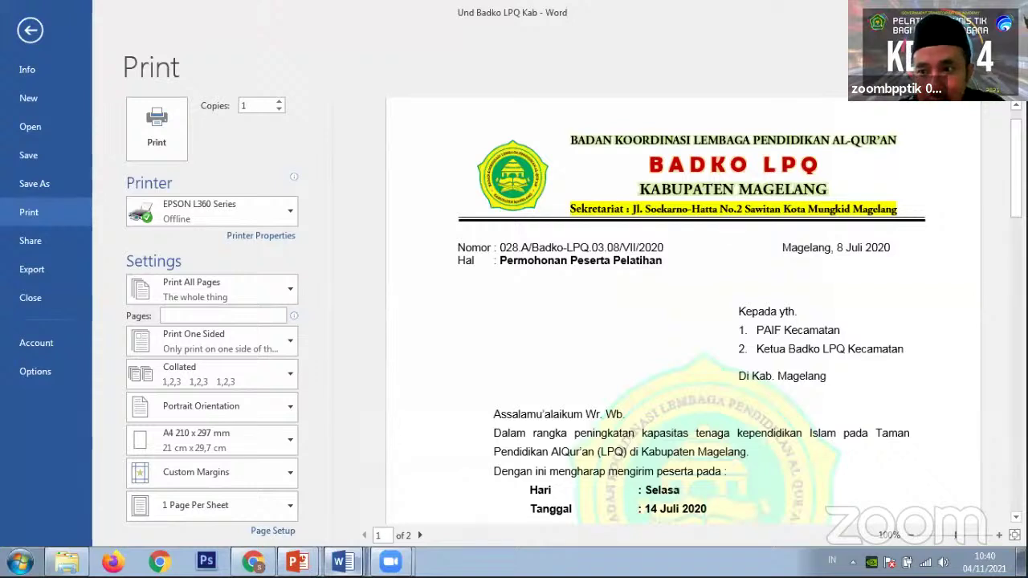
{"action": "key", "text": "ctrl+End"}
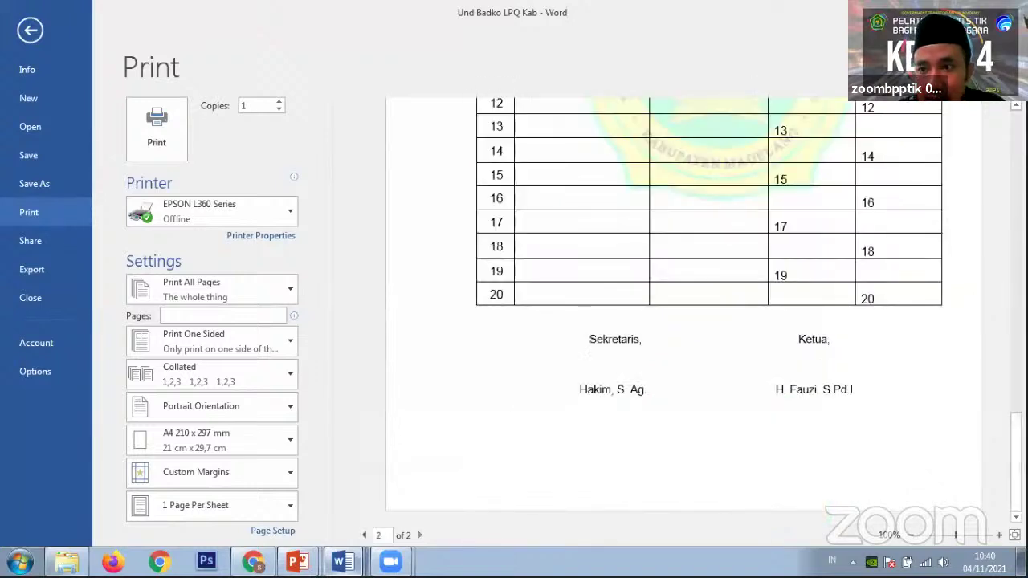
{"action": "scroll", "coordinate": [682, 305], "scroll_direction": "up", "scroll_amount": 5}
{"action": "scroll", "coordinate": [682, 305], "scroll_direction": "up", "scroll_amount": 15}
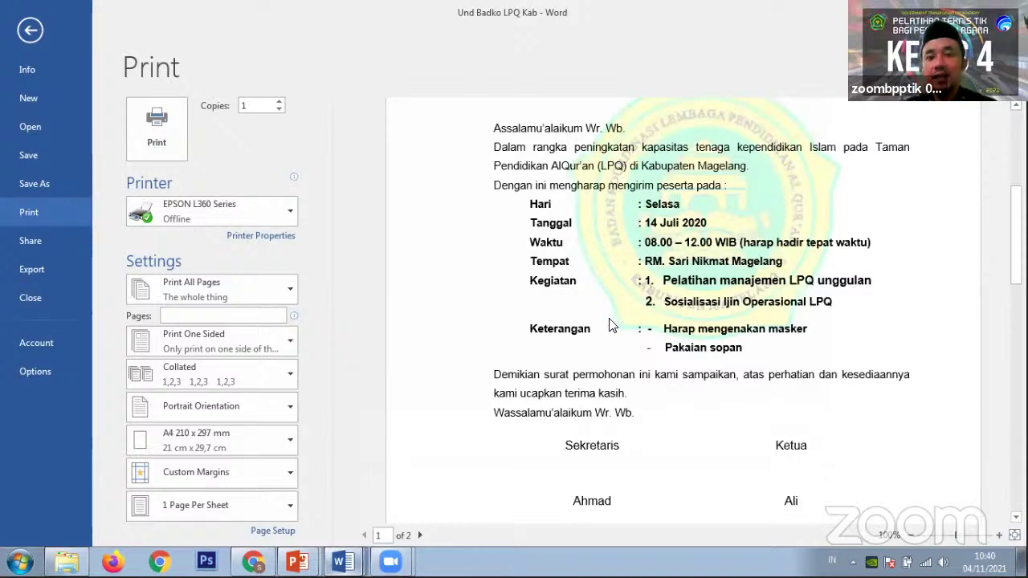
{"action": "scroll", "coordinate": [614, 325], "scroll_direction": "down", "scroll_amount": 2}
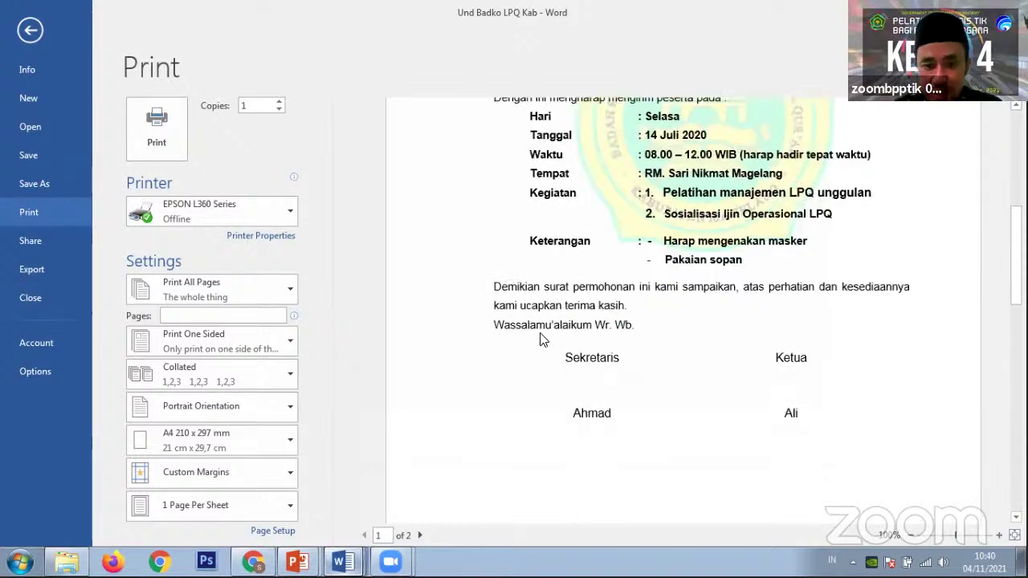
{"action": "left_click", "coordinate": [31, 30]}
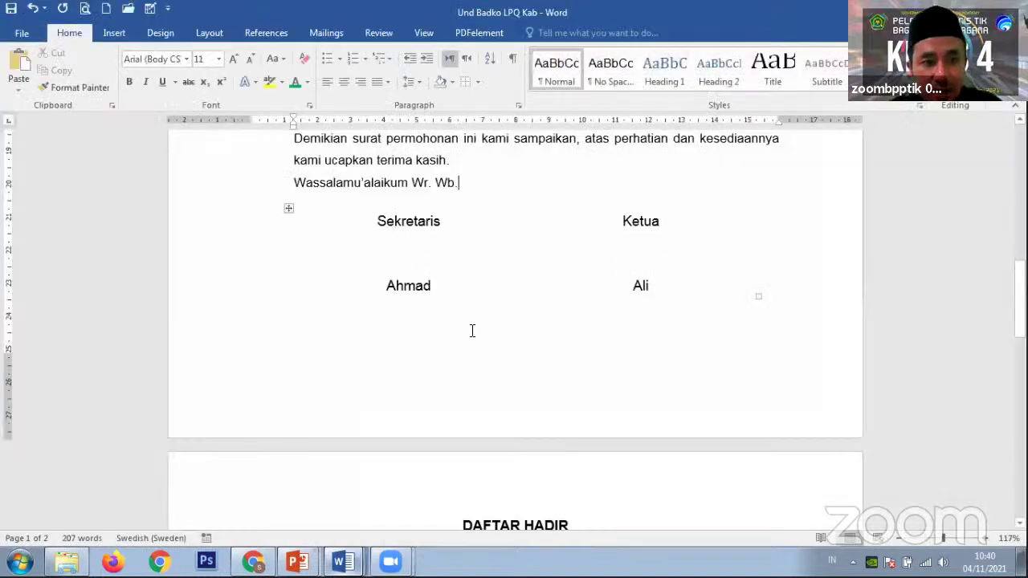
{"action": "left_click", "coordinate": [487, 256]}
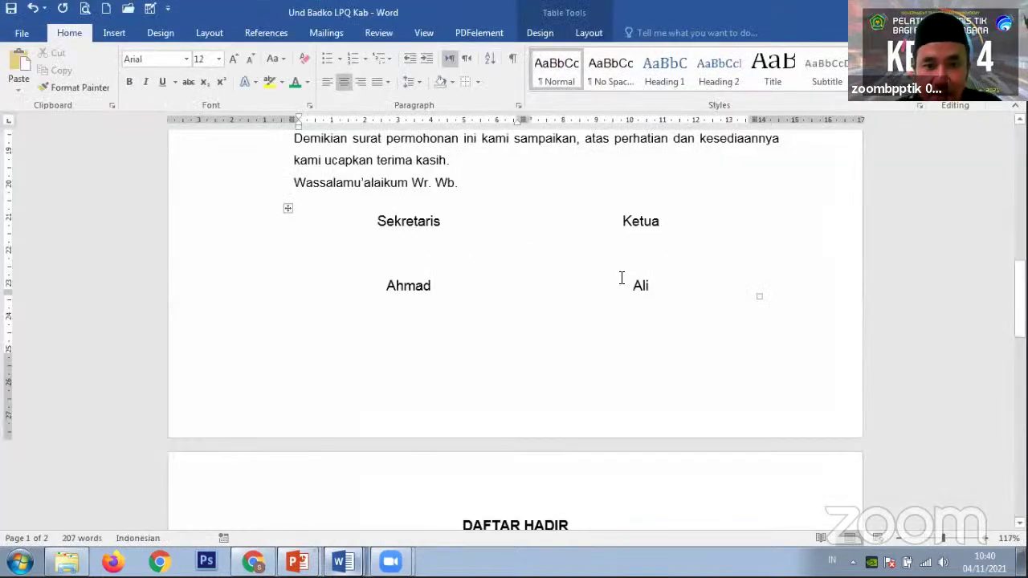
{"action": "scroll", "coordinate": [733, 267], "scroll_direction": "up", "scroll_amount": 2}
{"action": "scroll", "coordinate": [734, 268], "scroll_direction": "down", "scroll_amount": 2}
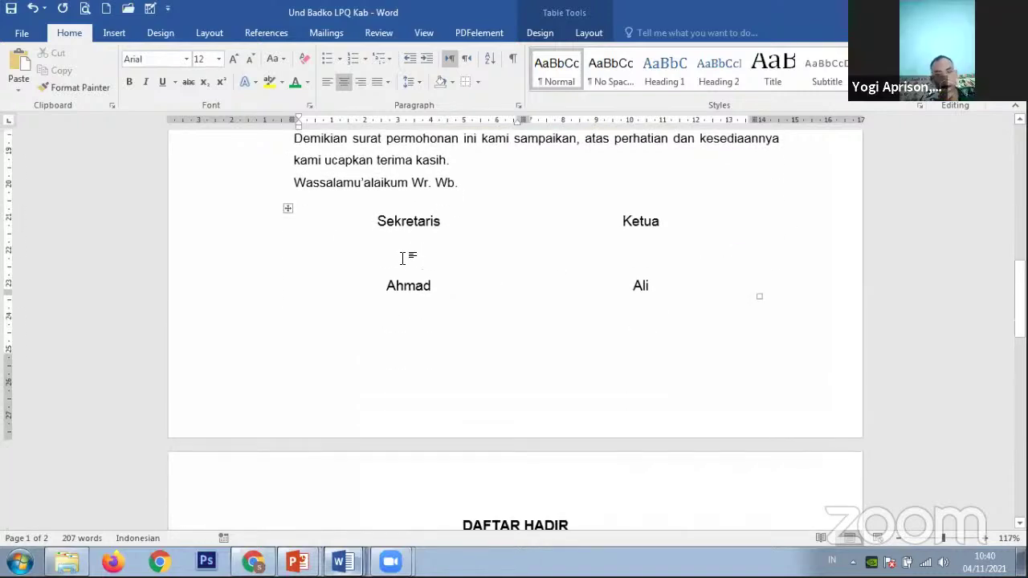
{"action": "left_click_drag", "start_coordinate": [337, 235], "coordinate": [404, 249]}
{"action": "left_click", "coordinate": [487, 263]}
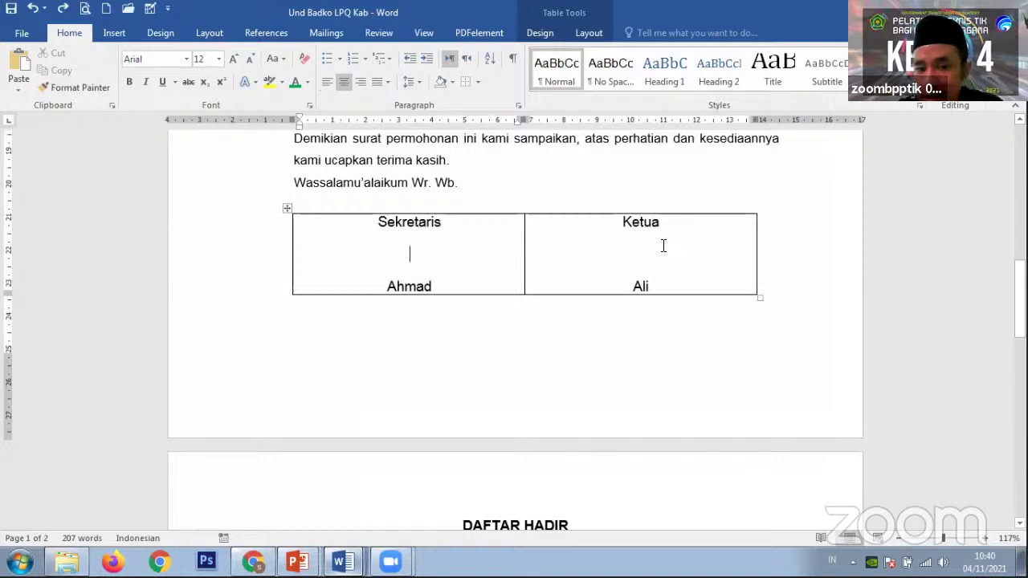
Undo the signature table's border removal, its cell entries and the latest column width changes
{"action": "key", "text": "ctrl+z"}
{"action": "key", "text": "ctrl+z"}
{"action": "key", "text": "ctrl+z"}
{"action": "key", "text": "ctrl+z"}
{"action": "key", "text": "ctrl+z"}
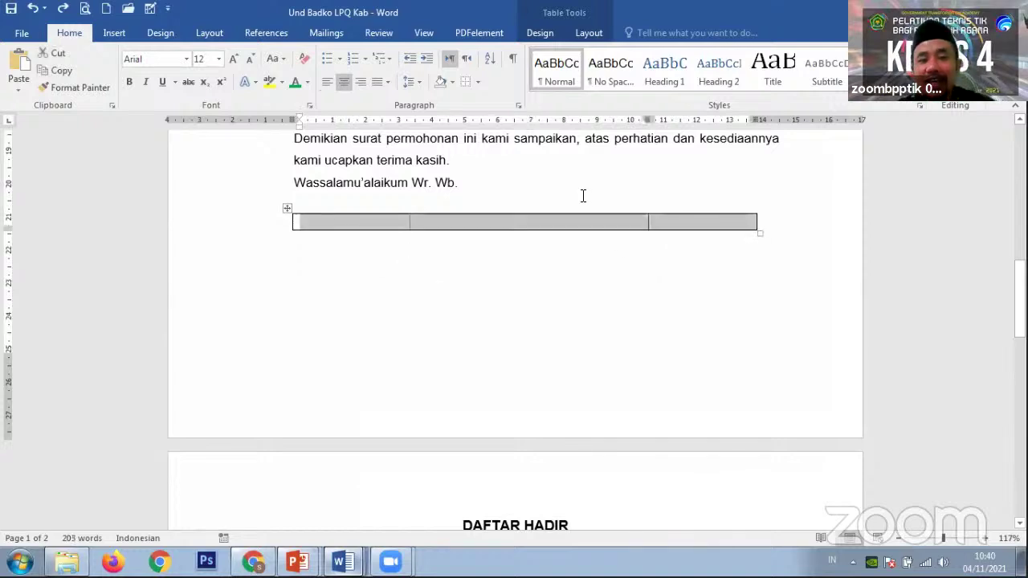
{"action": "key", "text": "ctrl+z"}
Delete the empty signature table and left-align the blank line beneath the closing greeting
{"action": "left_click_drag", "start_coordinate": [406, 207], "coordinate": [404, 246]}
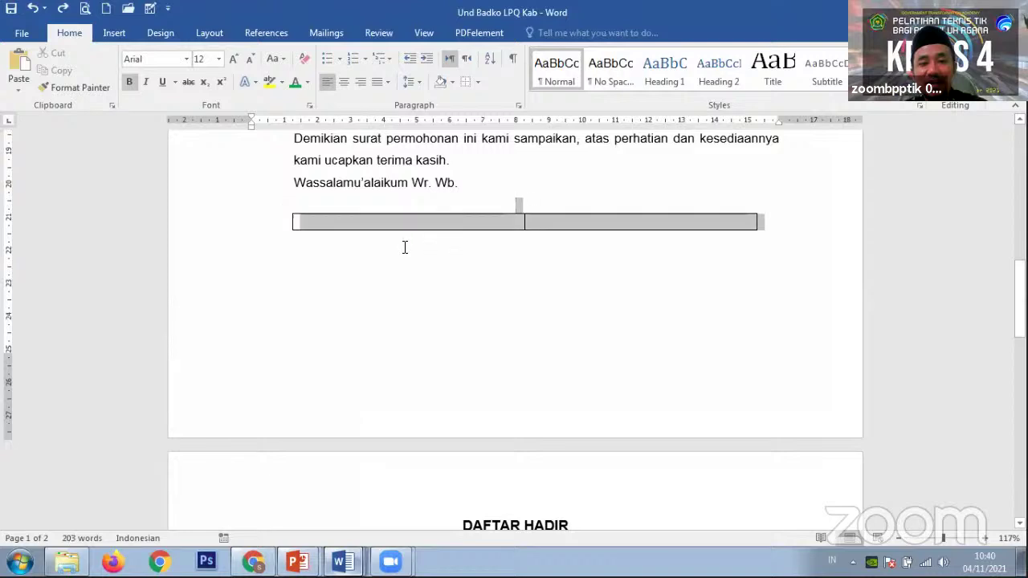
{"action": "key", "text": "BackSpace"}
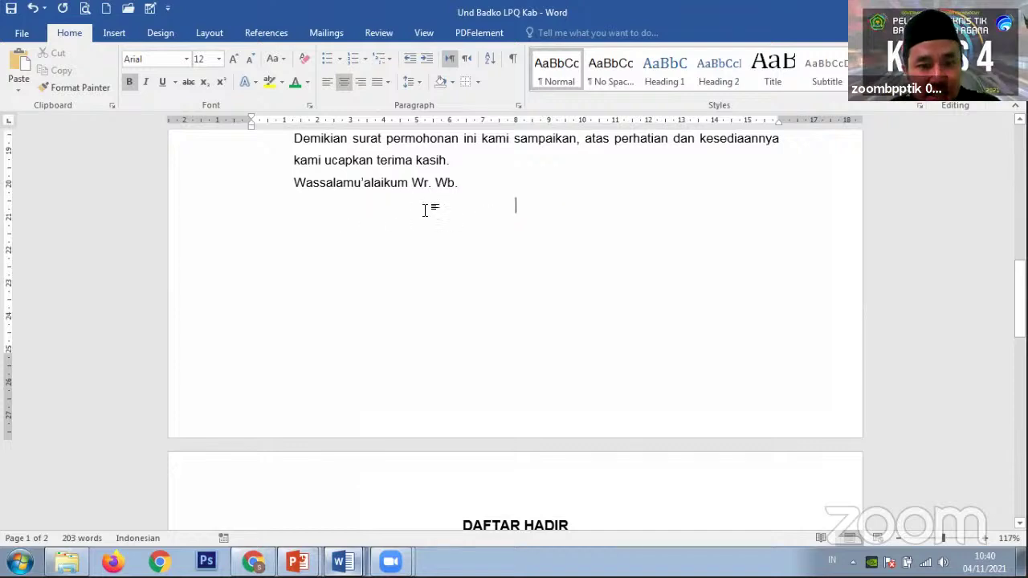
{"action": "key", "text": "ctrl+l"}
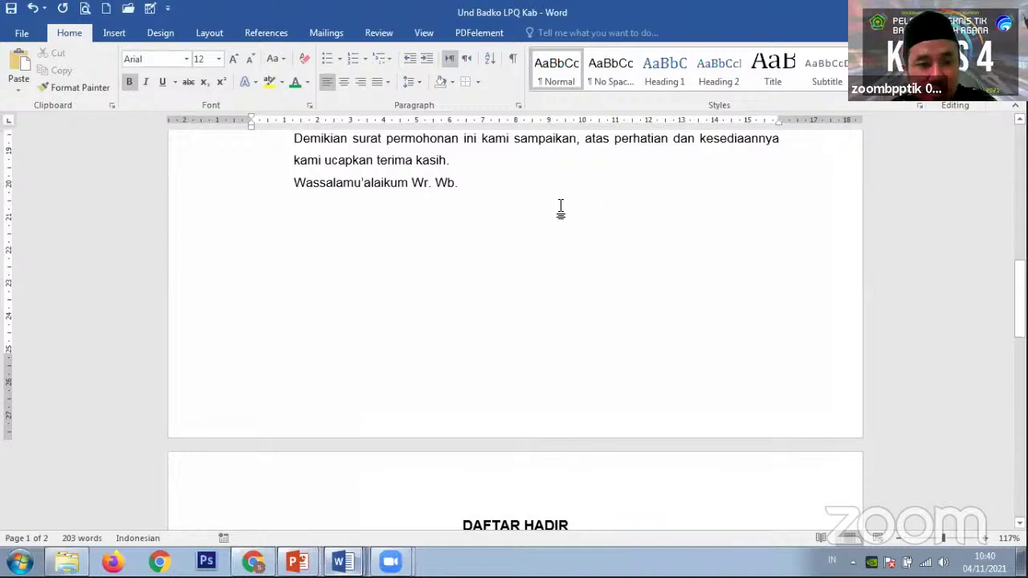
Insert a new table of two columns and one row beneath the closing greeting, leaving a blank line between them
{"action": "scroll", "coordinate": [518, 216], "scroll_direction": "down", "scroll_amount": 1}
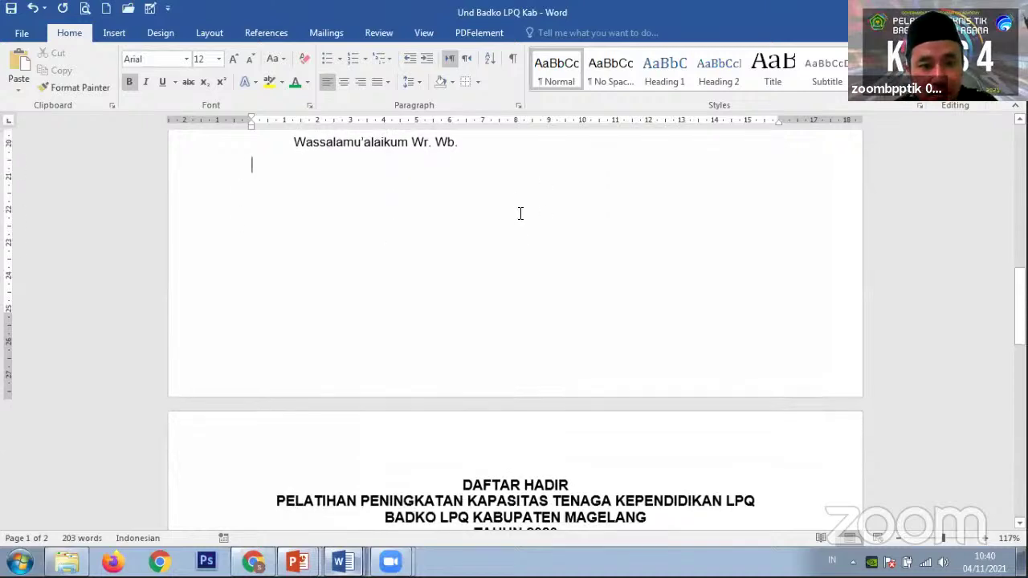
{"action": "scroll", "coordinate": [519, 209], "scroll_direction": "up", "scroll_amount": 1}
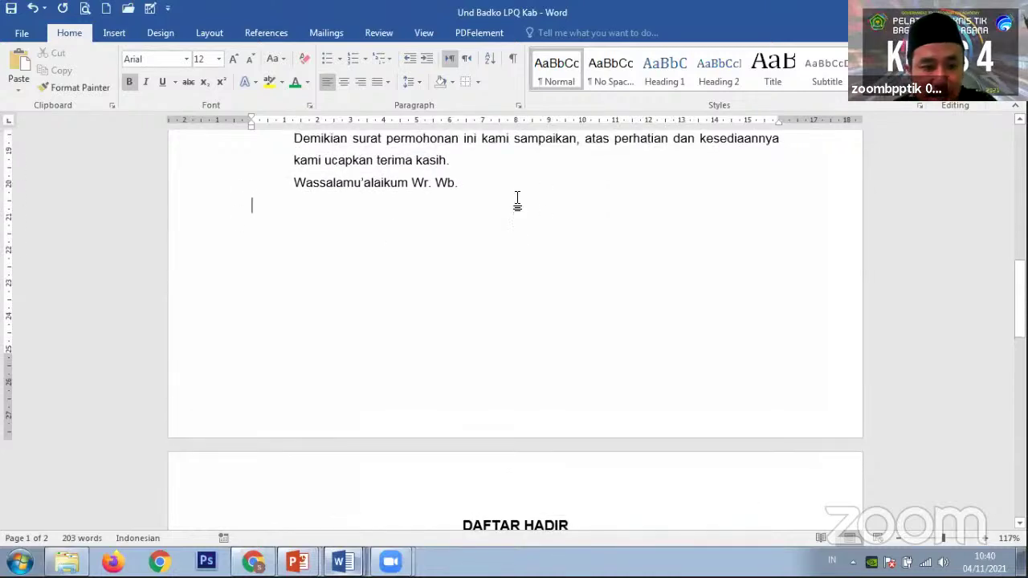
{"action": "left_click", "coordinate": [109, 30]}
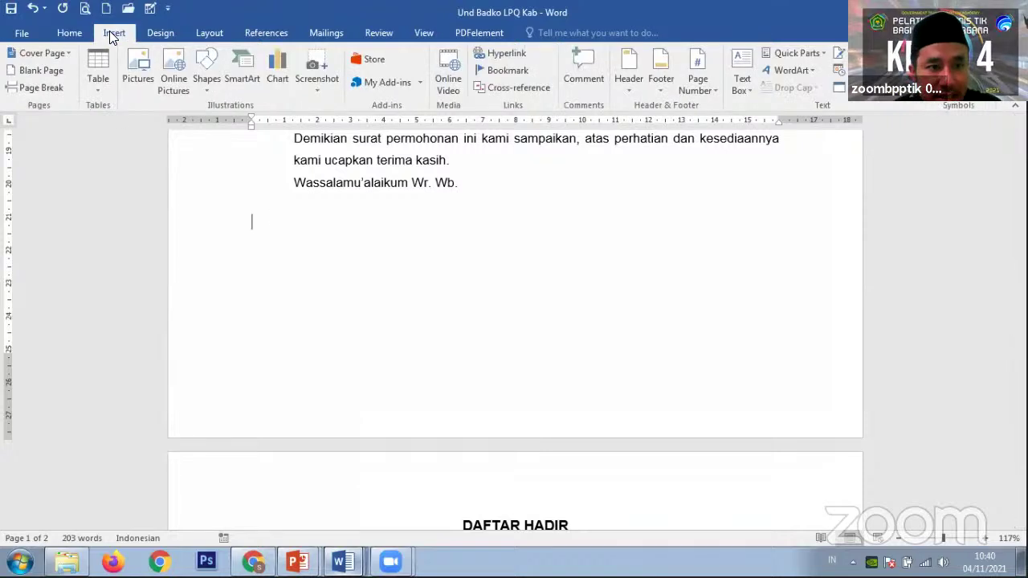
{"action": "left_click", "coordinate": [99, 91]}
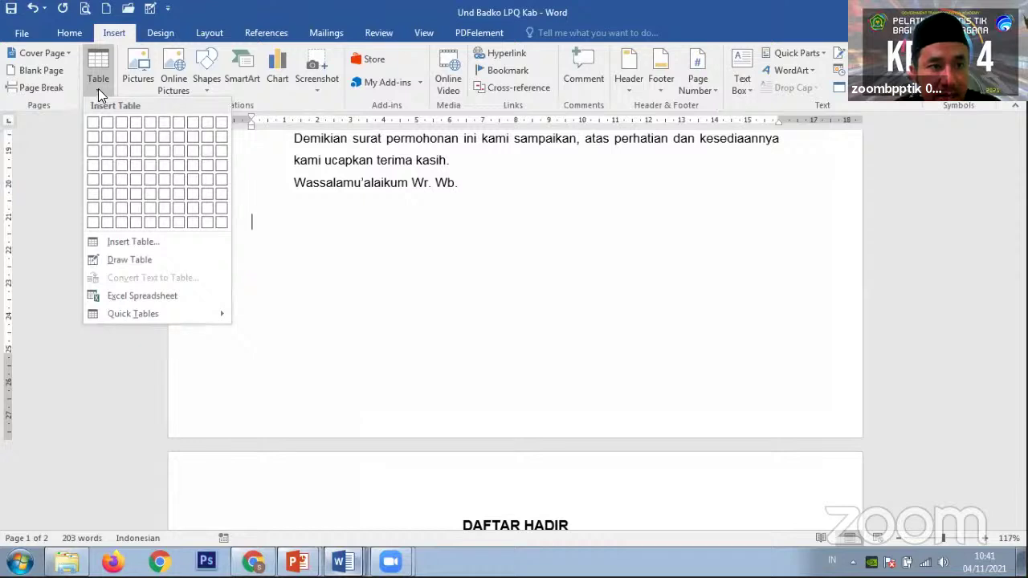
{"action": "left_click", "coordinate": [98, 89]}
{"action": "left_click", "coordinate": [98, 89]}
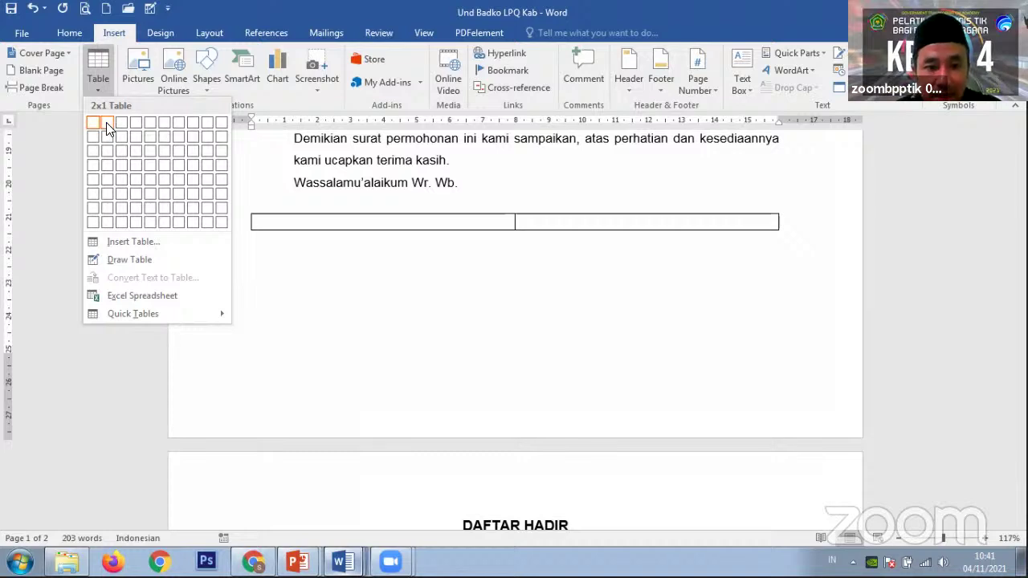
{"action": "left_click", "coordinate": [109, 128]}
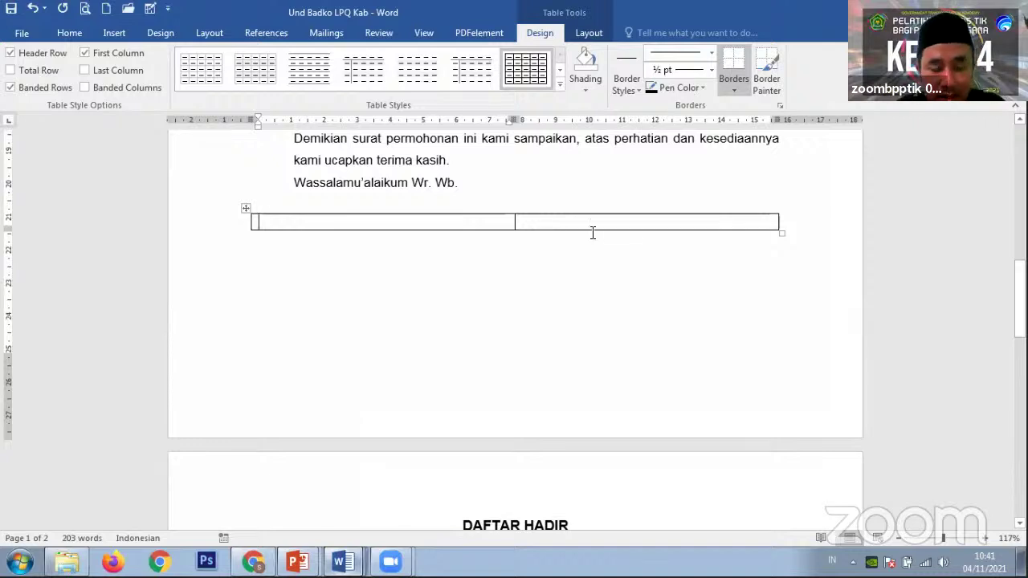
Enter "Sekretaris" in the new table's left cell and "Ketua" in its right cell
{"action": "type", "text": "Seker"}
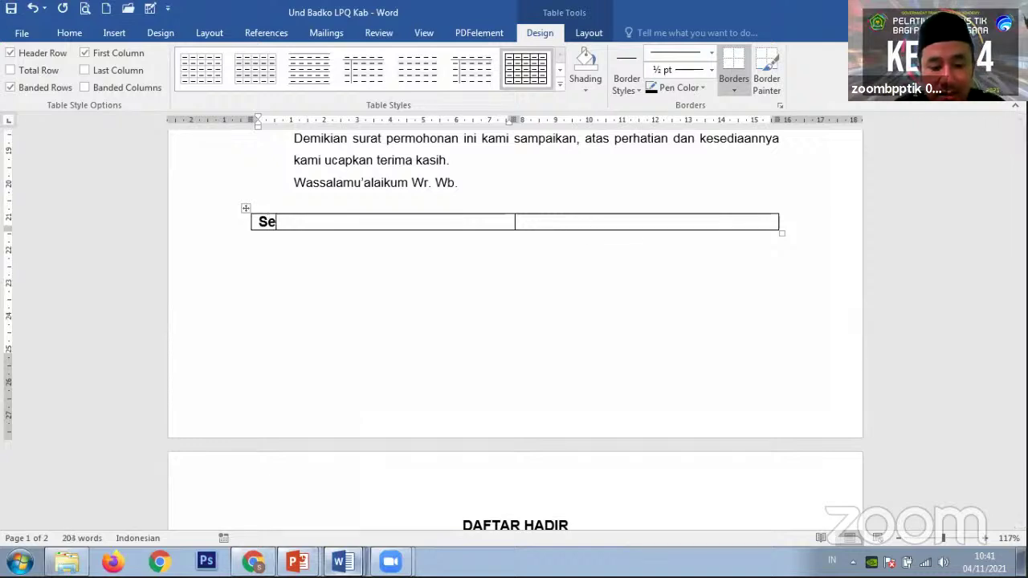
{"action": "key", "text": "BackSpace"}
{"action": "key", "text": "BackSpace"}
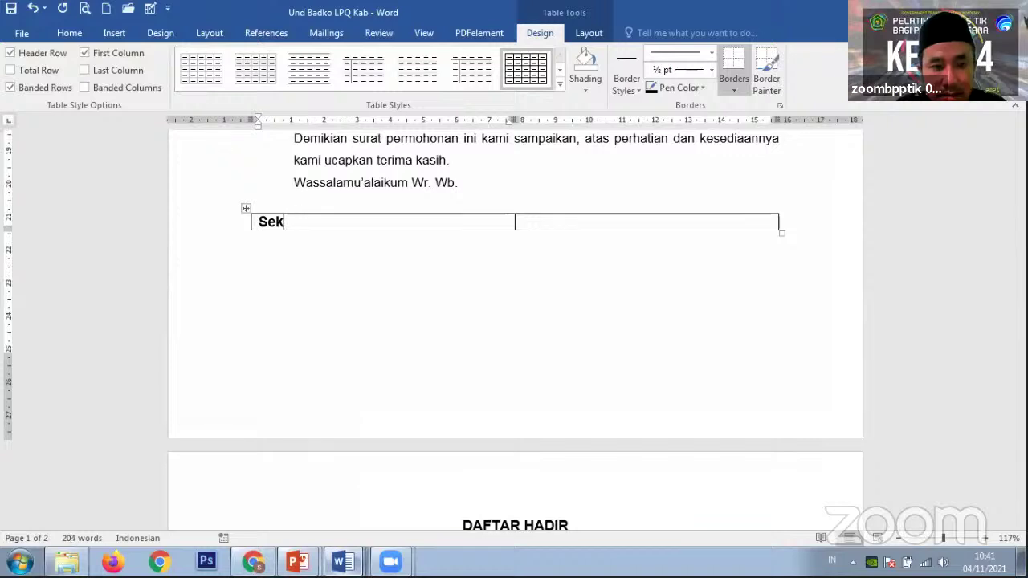
{"action": "type", "text": "retaris"}
{"action": "left_click", "coordinate": [592, 231]}
{"action": "type", "text": "Ketua"}
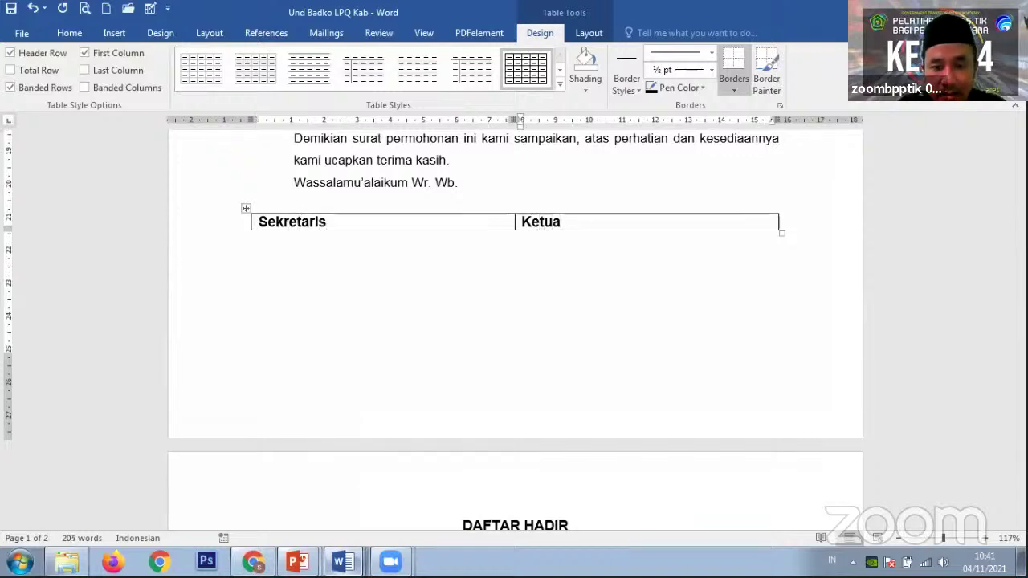
Enter the secretary's name beneath "Sekretaris" in the table's left cell, leaving four blank lines between them for the signature
{"action": "left_click", "coordinate": [379, 224]}
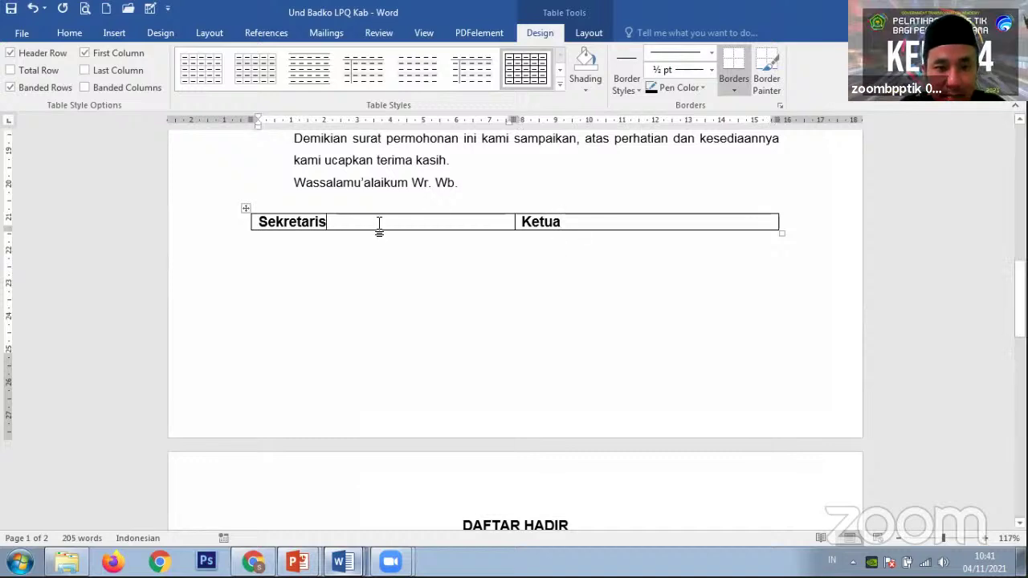
{"action": "key", "text": "Return"}
{"action": "key", "text": "Return"}
{"action": "key", "text": "Return"}
{"action": "key", "text": "Return"}
{"action": "key", "text": "Return"}
{"action": "type", "text": "Ahmad"}
{"action": "key", "text": "Tab"}
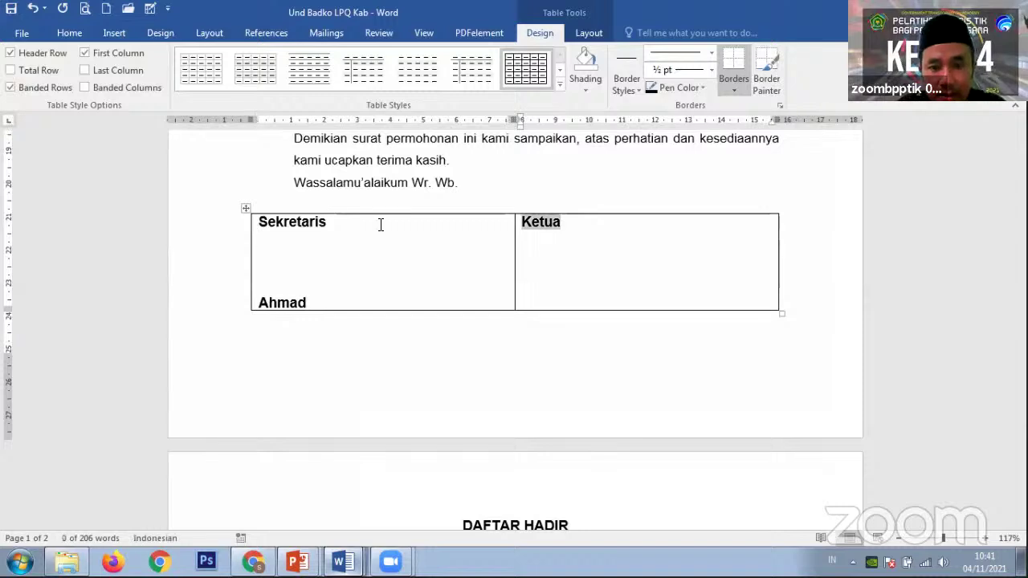
Enter the chairman's name beneath "Ketua" in the table's right cell, leaving four blank signature lines between them
{"action": "left_click", "coordinate": [587, 224]}
{"action": "key", "text": "Return"}
{"action": "key", "text": "Return"}
{"action": "key", "text": "Return"}
{"action": "key", "text": "Return"}
{"action": "key", "text": "Return"}
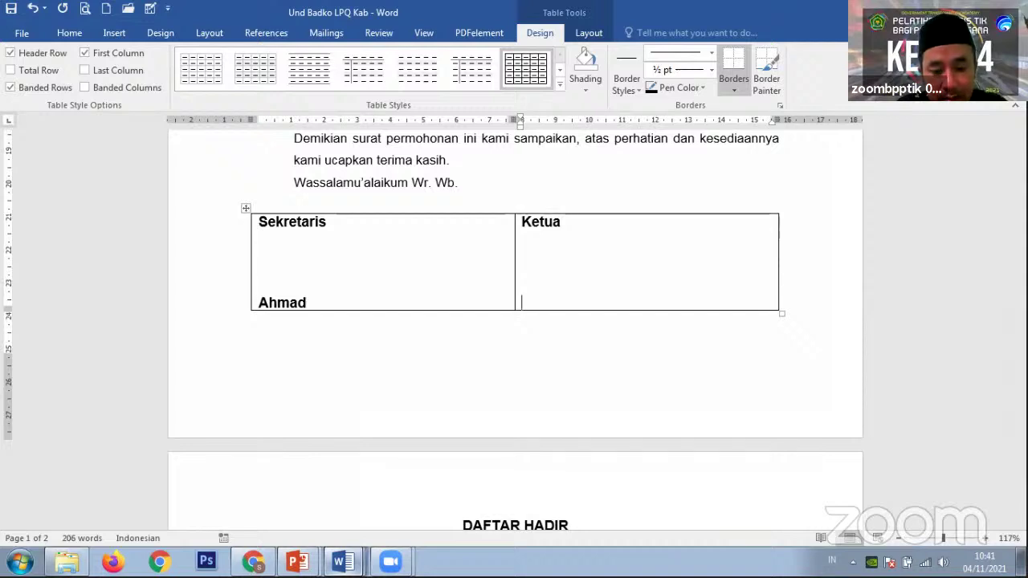
{"action": "type", "text": "Ali"}
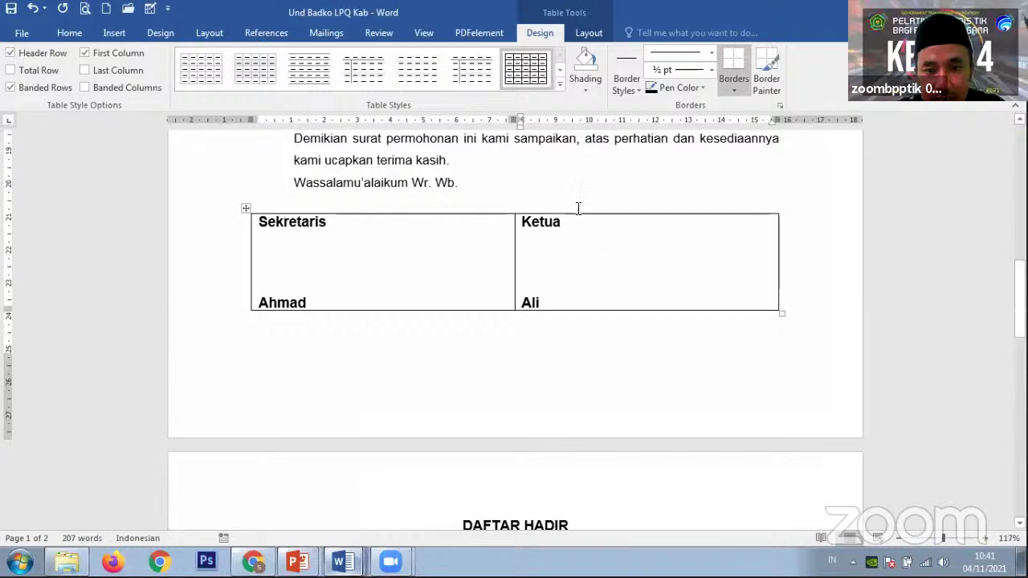
Center the text in both cells of the signature table
{"action": "left_click_drag", "start_coordinate": [314, 223], "coordinate": [547, 294]}
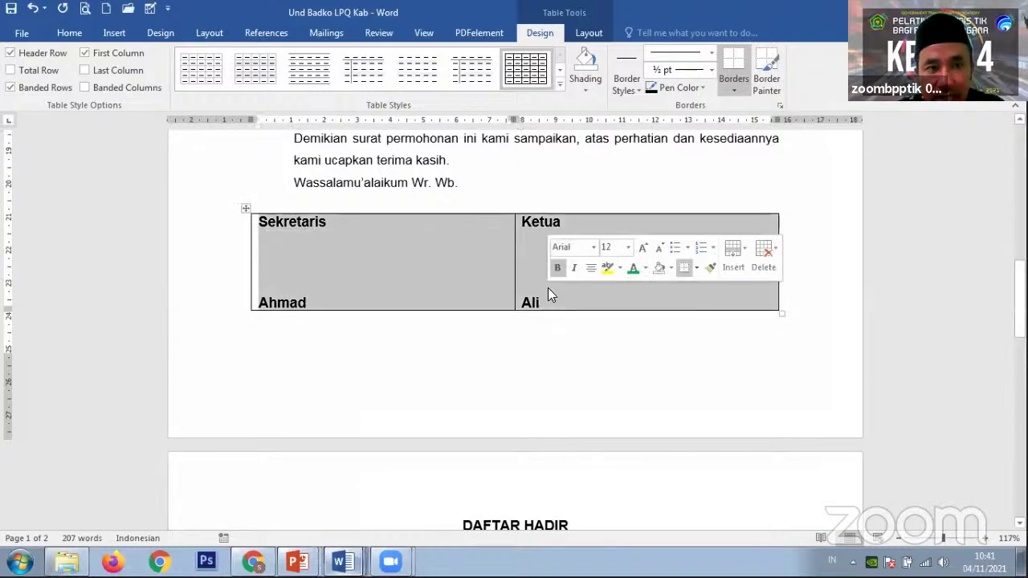
{"action": "left_click", "coordinate": [69, 31]}
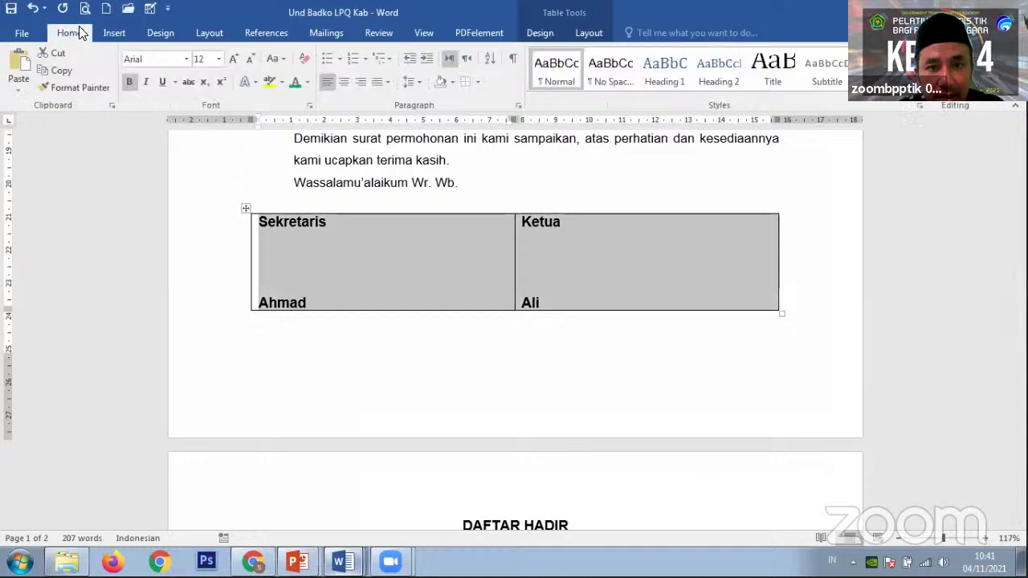
{"action": "left_click", "coordinate": [344, 80]}
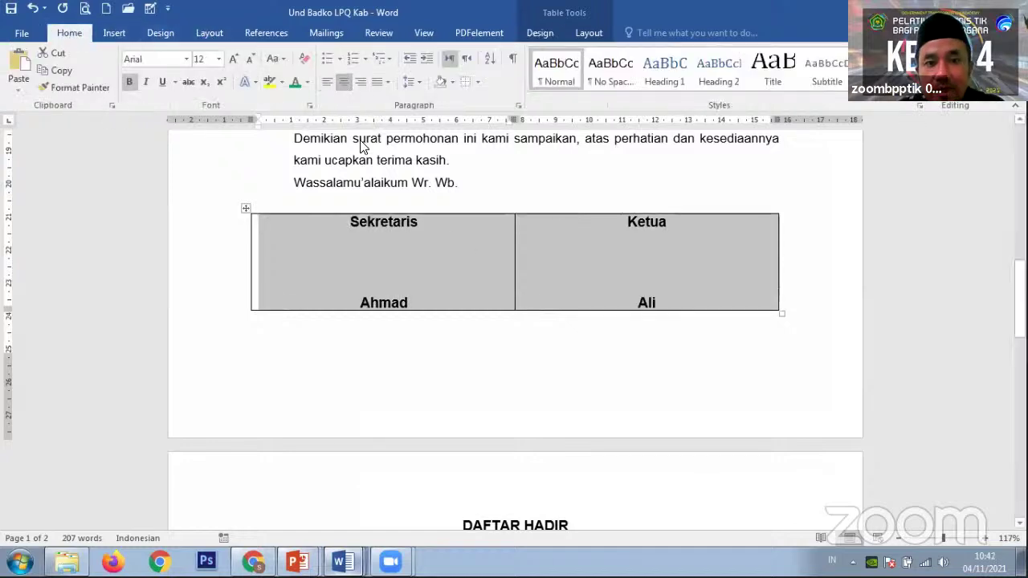
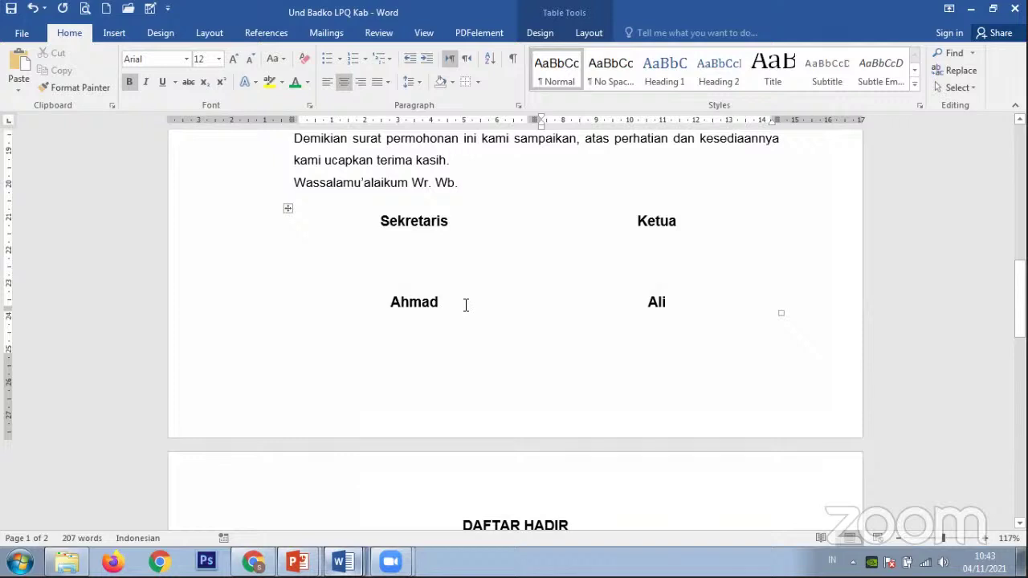
Review the invitation letter's layout, covering the signature block, the event details and the letterhead
{"action": "left_click", "coordinate": [664, 282]}
{"action": "left_click", "coordinate": [663, 241]}
{"action": "scroll", "coordinate": [578, 313], "scroll_direction": "up", "scroll_amount": 3}
{"action": "scroll", "coordinate": [578, 312], "scroll_direction": "up", "scroll_amount": 2}
{"action": "scroll", "coordinate": [580, 310], "scroll_direction": "down", "scroll_amount": 5}
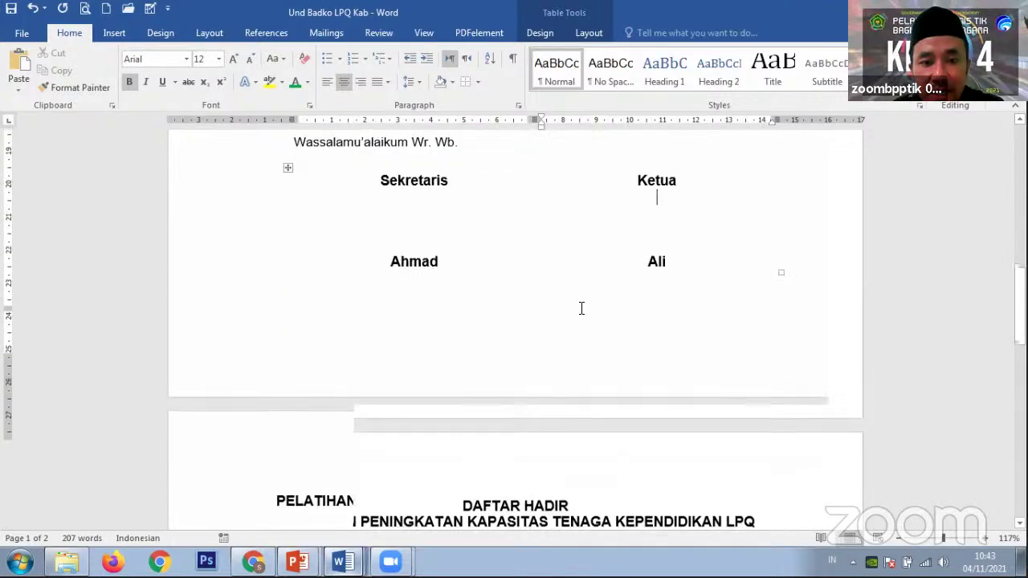
{"action": "scroll", "coordinate": [581, 309], "scroll_direction": "up", "scroll_amount": 9}
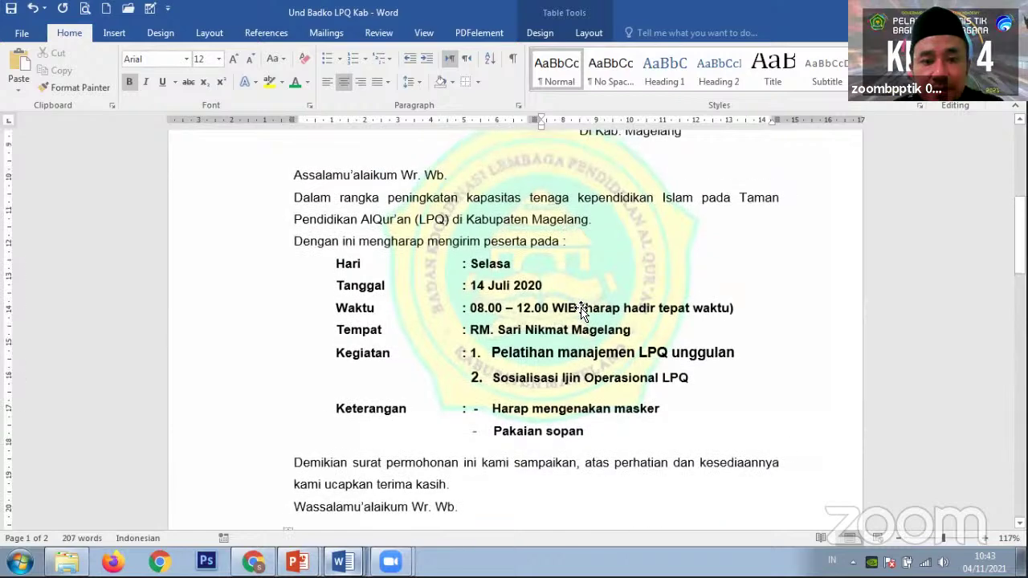
{"action": "scroll", "coordinate": [580, 310], "scroll_direction": "up", "scroll_amount": 2}
{"action": "scroll", "coordinate": [558, 310], "scroll_direction": "down", "scroll_amount": 4}
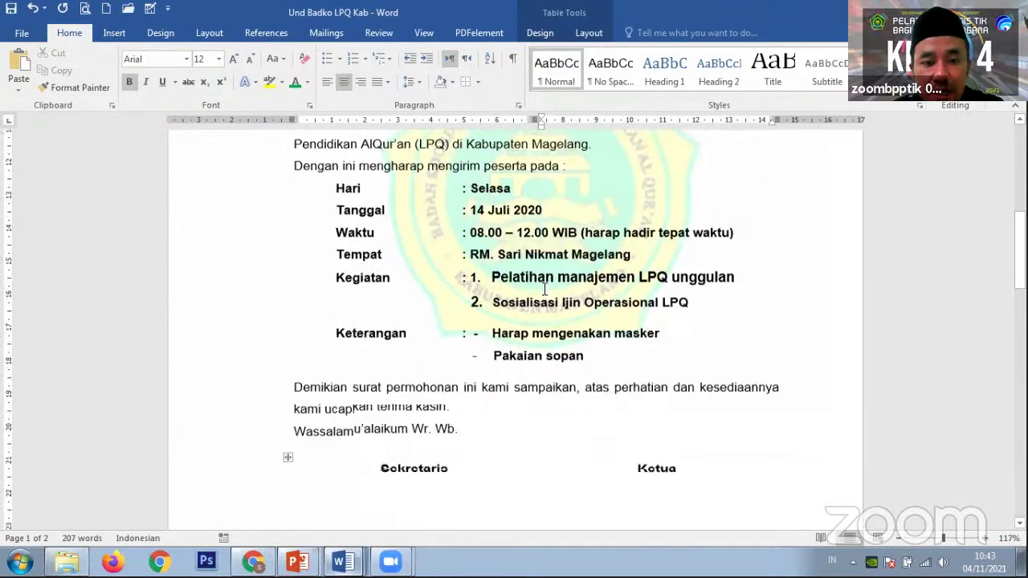
{"action": "left_click", "coordinate": [517, 241]}
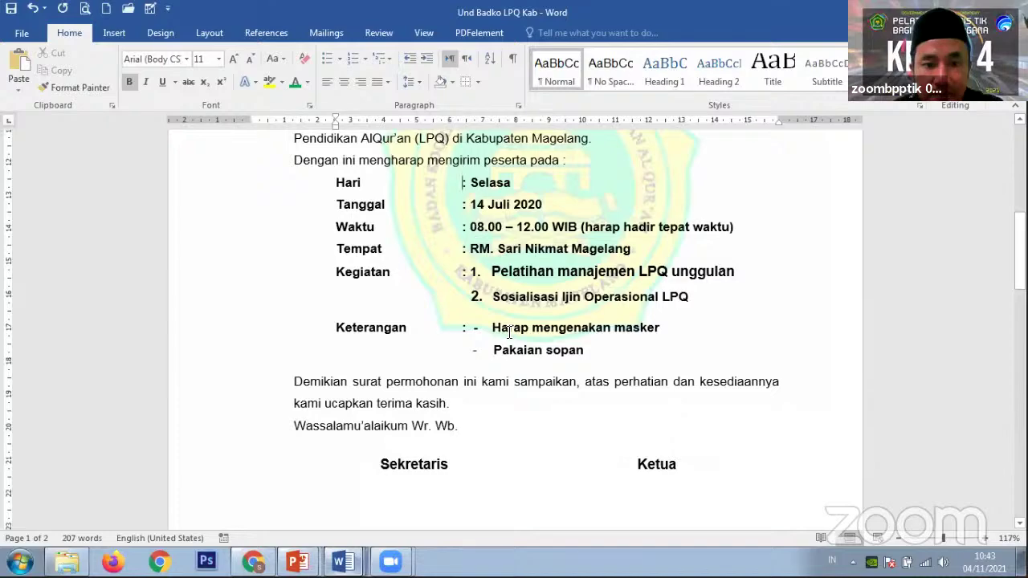
{"action": "scroll", "coordinate": [698, 317], "scroll_direction": "down", "scroll_amount": 6}
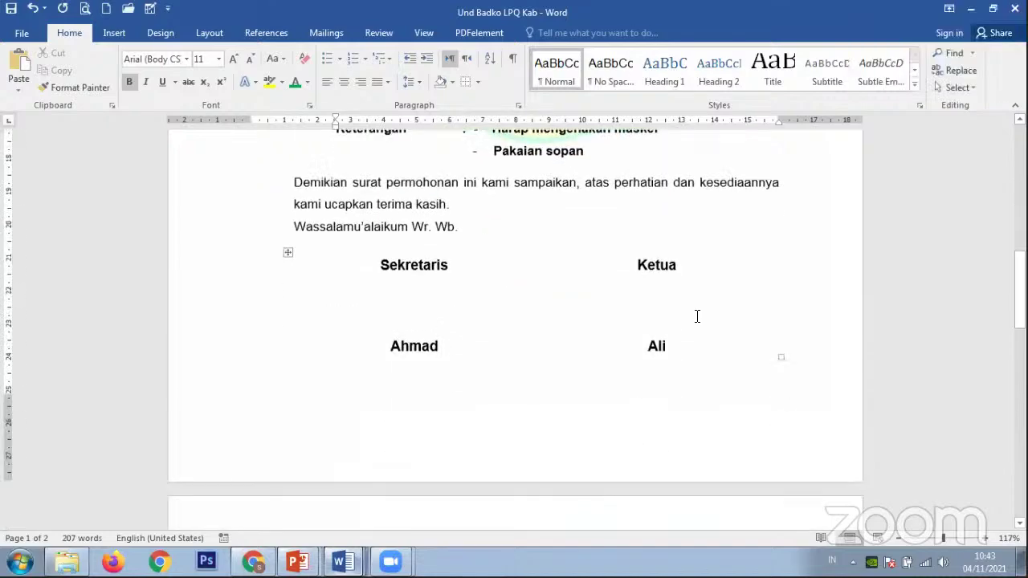
{"action": "scroll", "coordinate": [627, 310], "scroll_direction": "up", "scroll_amount": 15}
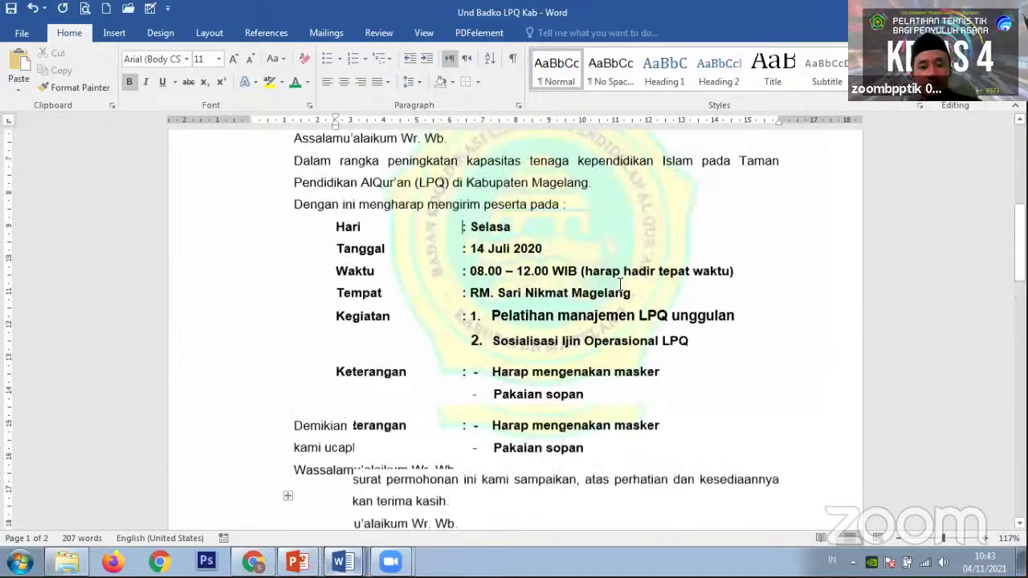
{"action": "scroll", "coordinate": [527, 264], "scroll_direction": "up", "scroll_amount": 1}
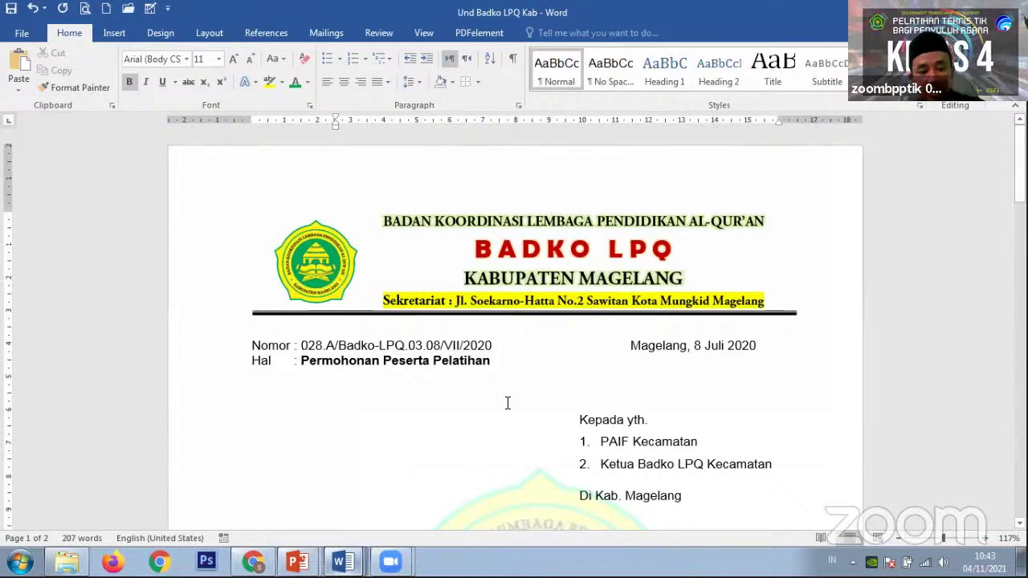
Compare the invitation letter's letterhead with the one in Document1, and switch to Document1
{"action": "key", "text": "alt+Tab"}
{"action": "scroll", "coordinate": [539, 207], "scroll_direction": "up", "scroll_amount": 5}
{"action": "scroll", "coordinate": [542, 205], "scroll_direction": "up", "scroll_amount": 1}
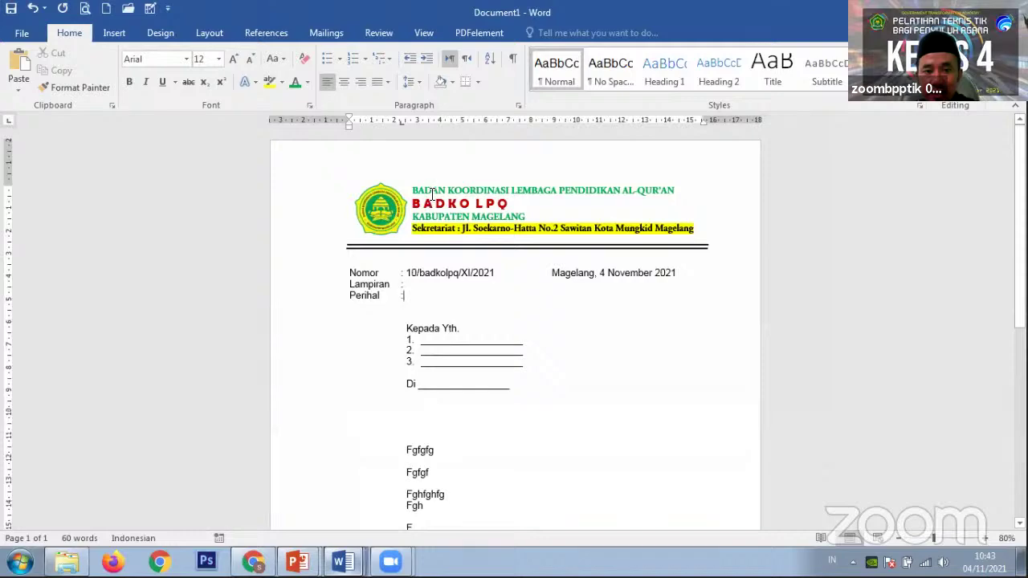
{"action": "key", "text": "alt+Tab"}
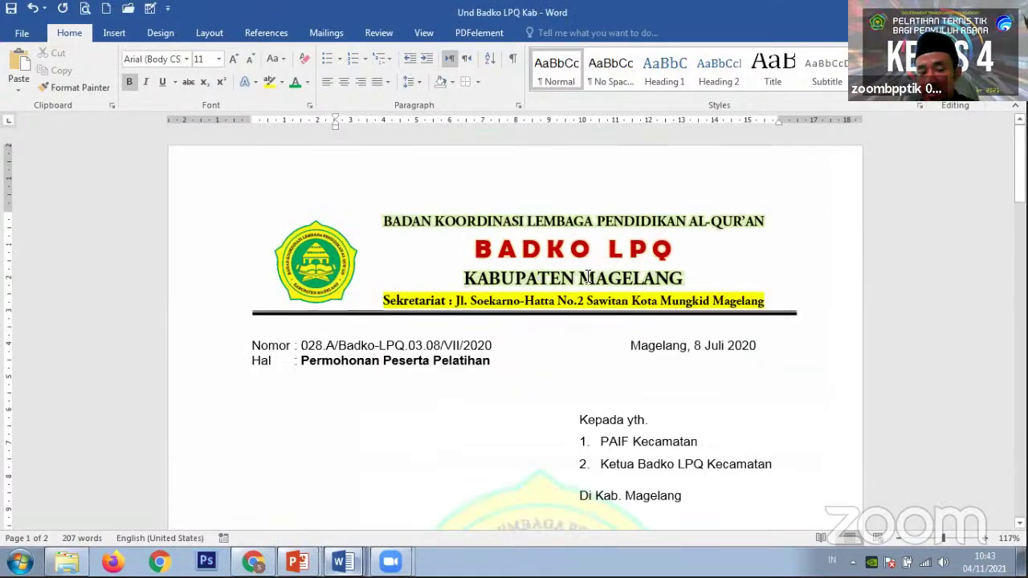
{"action": "key", "text": "alt+Tab"}
Try centering the four letterhead text lines beside the logo, and undo the alignment change
{"action": "left_click_drag", "start_coordinate": [450, 192], "coordinate": [458, 230]}
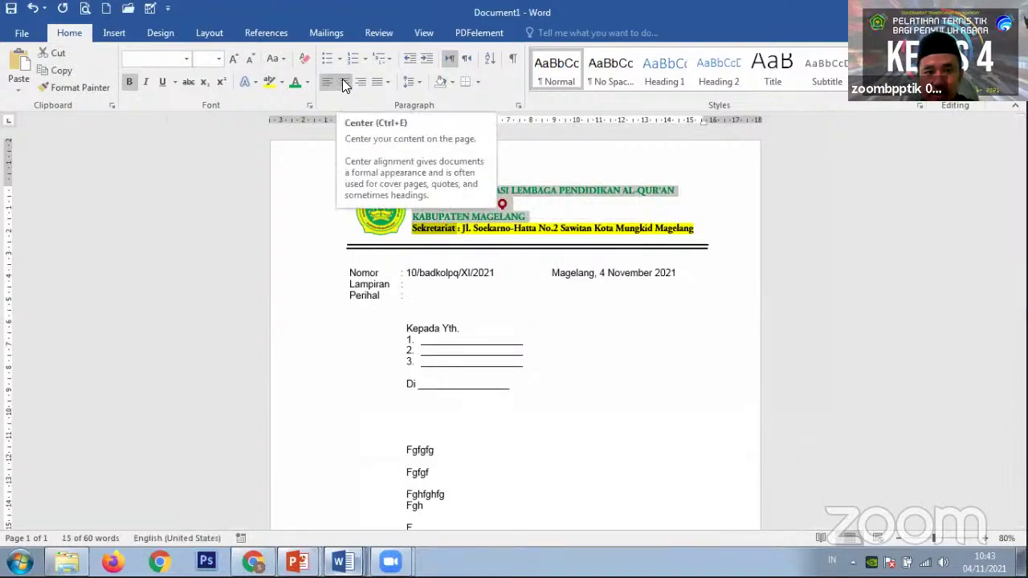
{"action": "left_click", "coordinate": [343, 82]}
{"action": "left_click", "coordinate": [575, 205]}
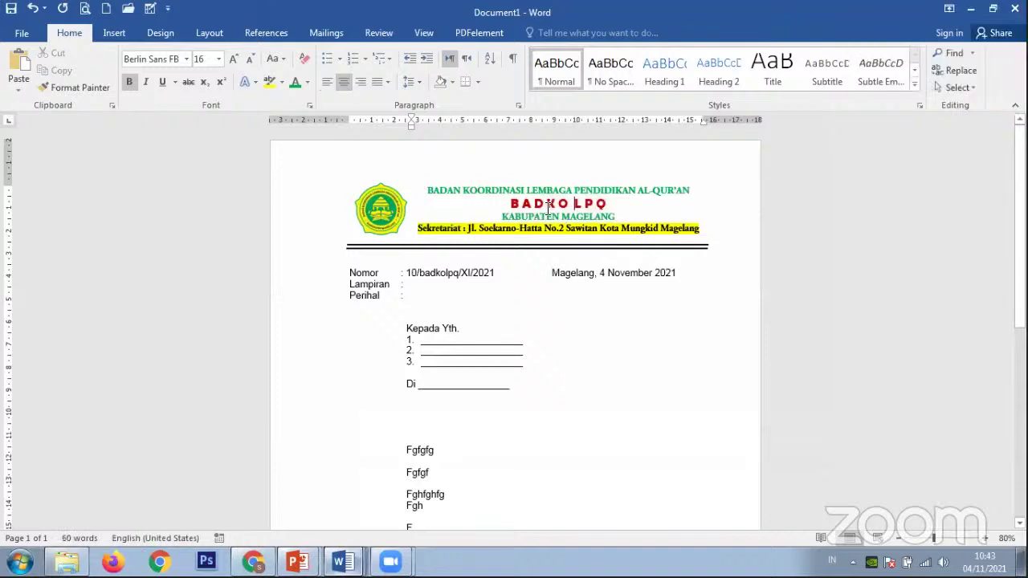
{"action": "key", "text": "ctrl+z"}
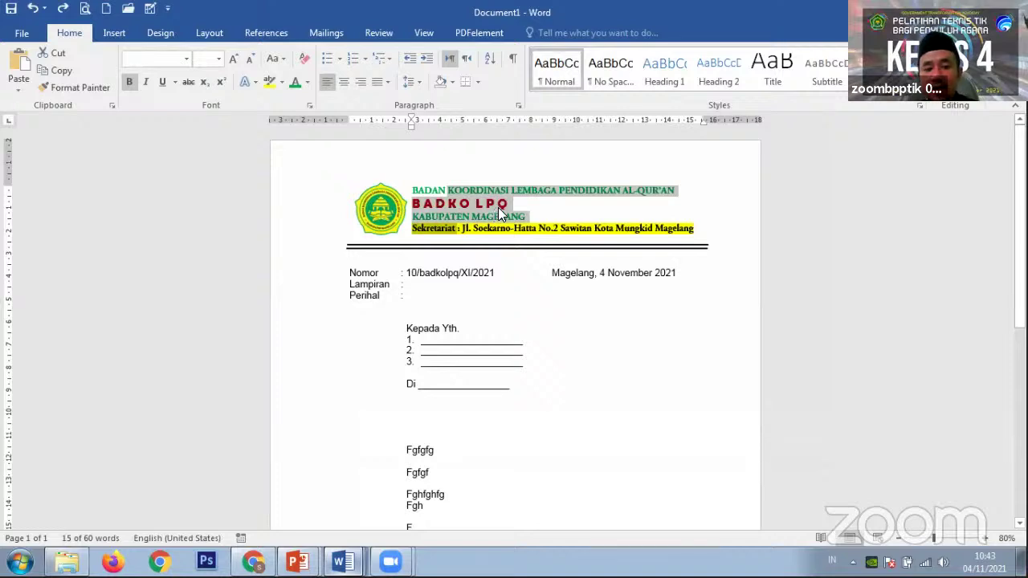
Try right, left and center alignment in turn on the four letterhead lines
{"action": "left_click", "coordinate": [363, 82]}
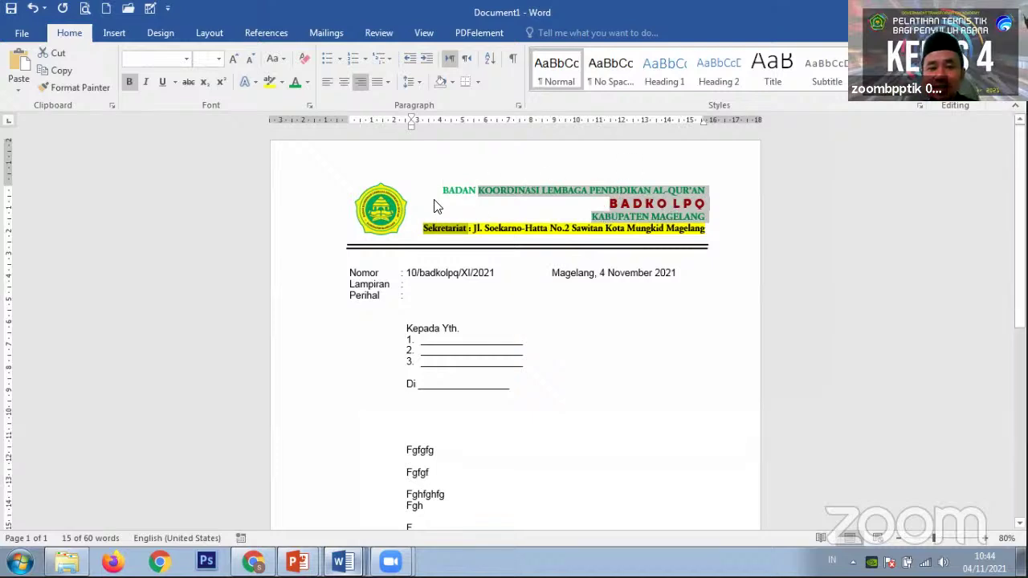
{"action": "left_click", "coordinate": [329, 84]}
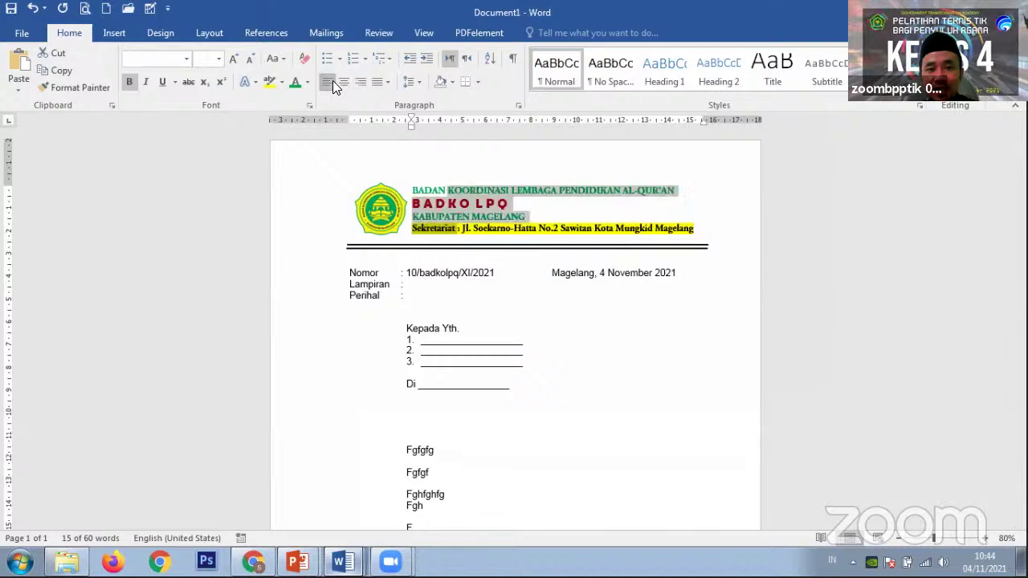
{"action": "left_click", "coordinate": [346, 84]}
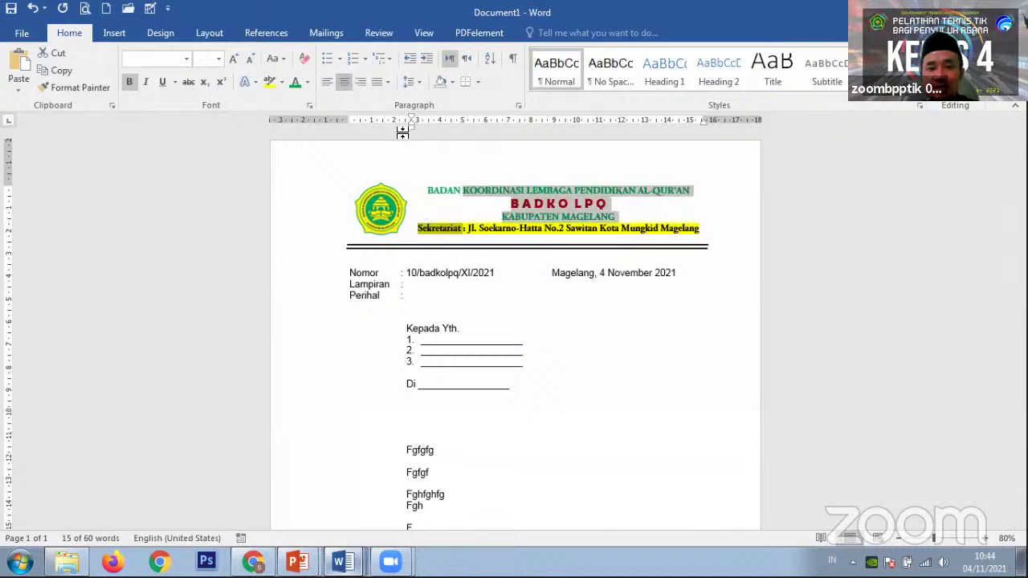
Return the letterhead text lines beside the logo to left alignment
{"action": "left_click", "coordinate": [600, 219]}
{"action": "left_click_drag", "start_coordinate": [544, 197], "coordinate": [547, 232]}
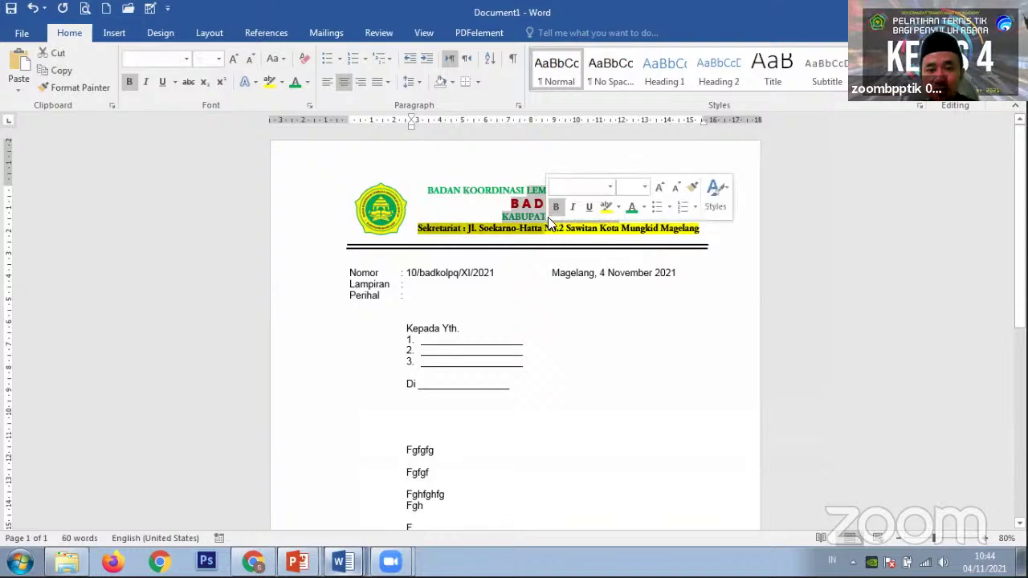
{"action": "left_click", "coordinate": [518, 203]}
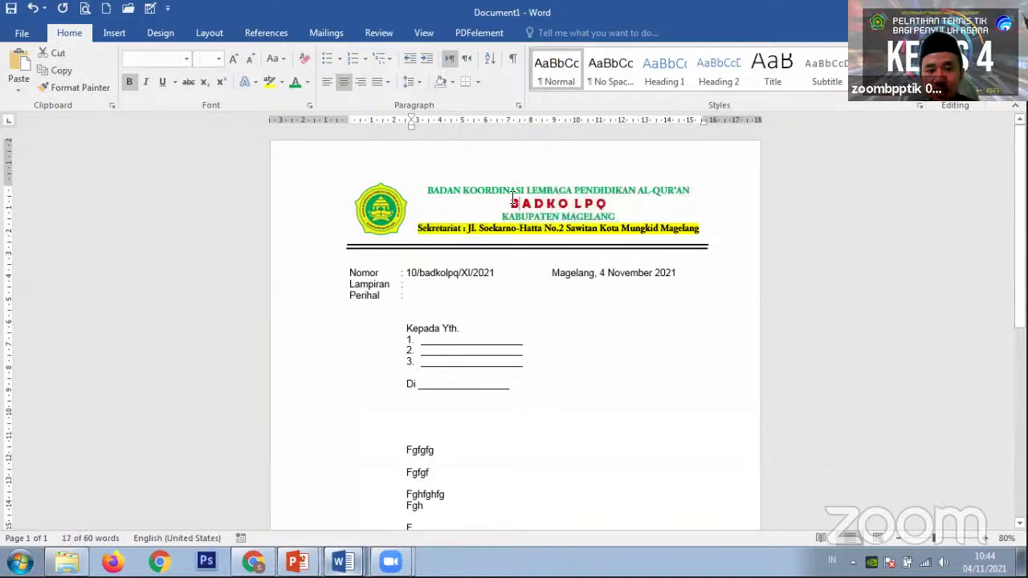
{"action": "key", "text": "ctrl+a"}
{"action": "key", "text": "ctrl+l"}
{"action": "left_click", "coordinate": [462, 188]}
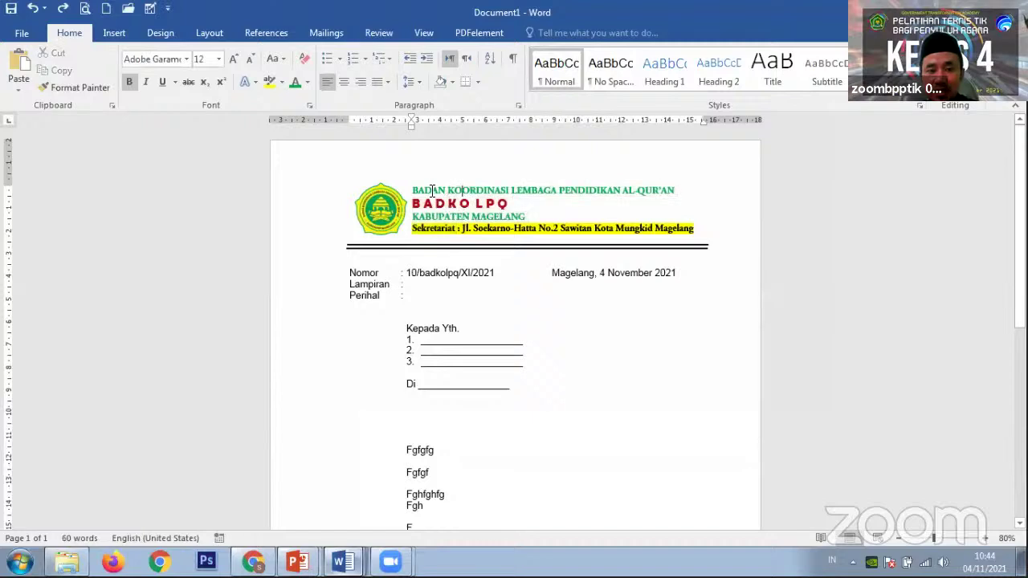
Center the four letterhead text lines from "BADAN KOORDINASI" down to the "Sekretariat" address line
{"action": "key", "text": "ctrl+a"}
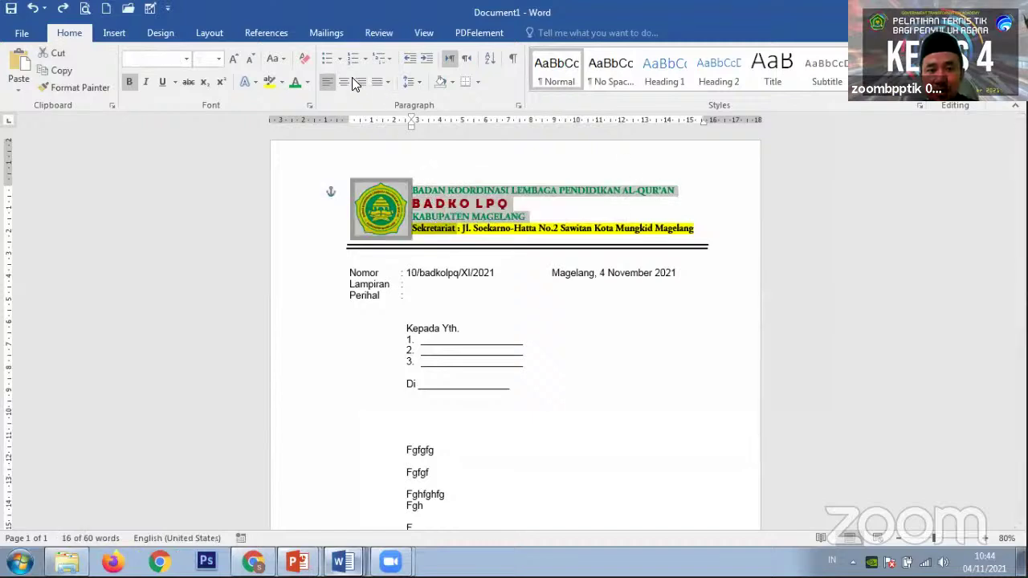
{"action": "left_click", "coordinate": [342, 81]}
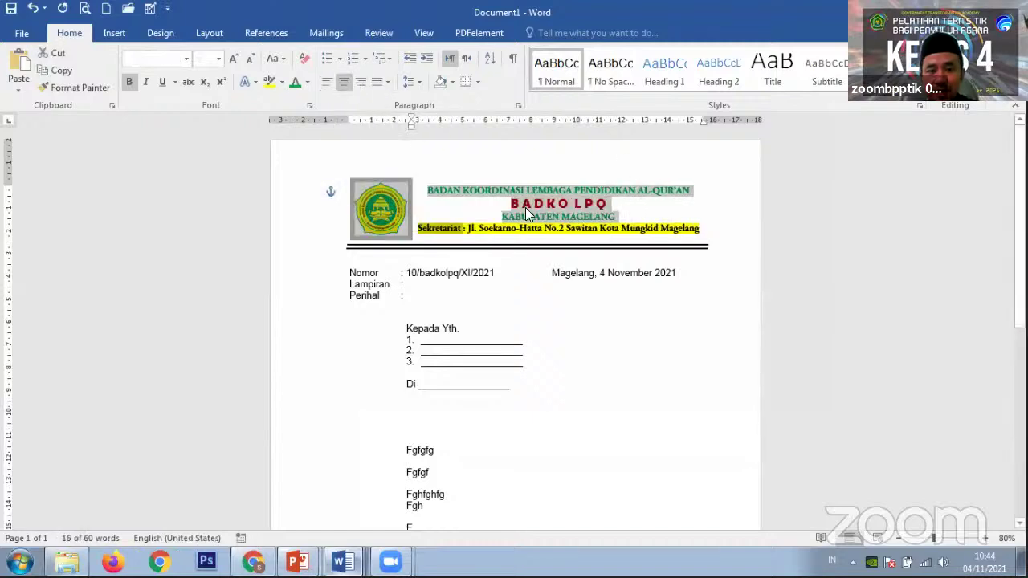
{"action": "left_click", "coordinate": [590, 217]}
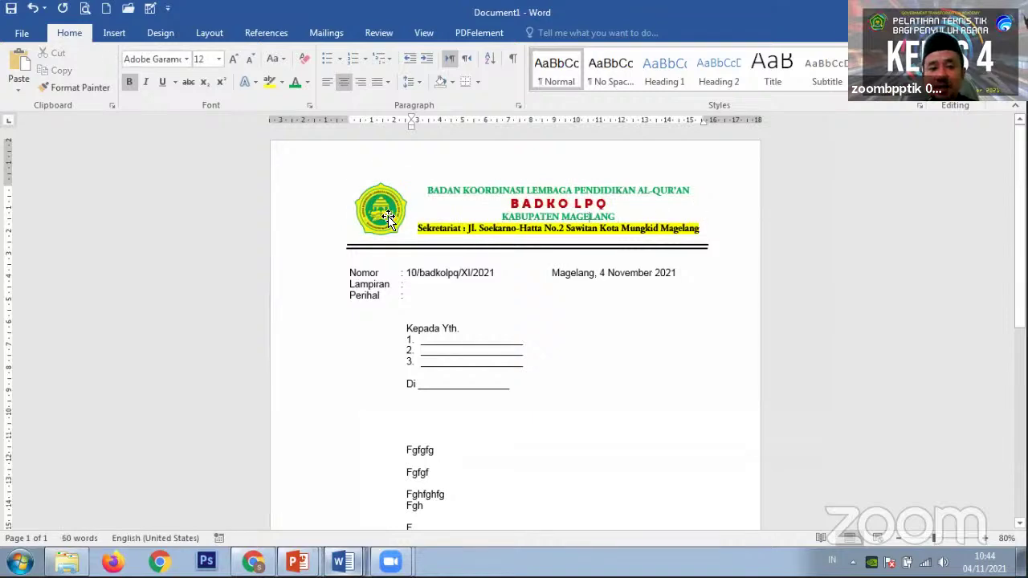
{"action": "scroll", "coordinate": [633, 264], "scroll_direction": "down", "scroll_amount": 2}
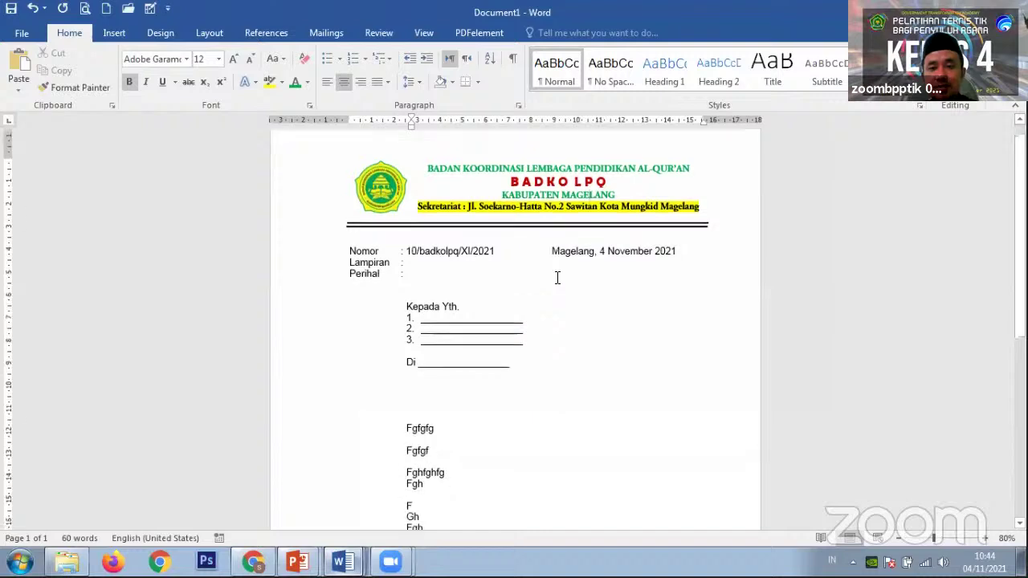
{"action": "scroll", "coordinate": [553, 273], "scroll_direction": "down", "scroll_amount": 5}
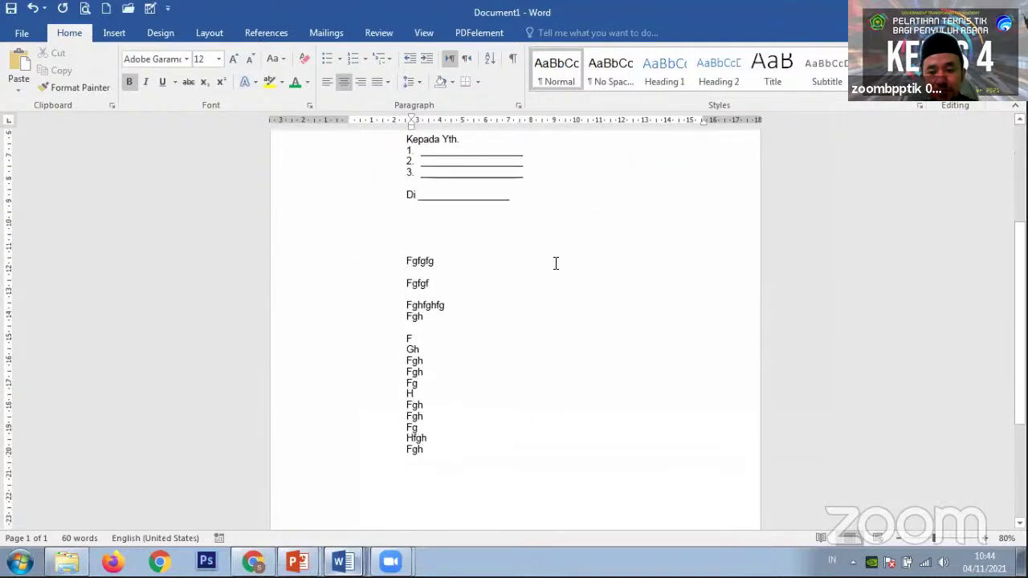
{"action": "scroll", "coordinate": [551, 273], "scroll_direction": "up", "scroll_amount": 7}
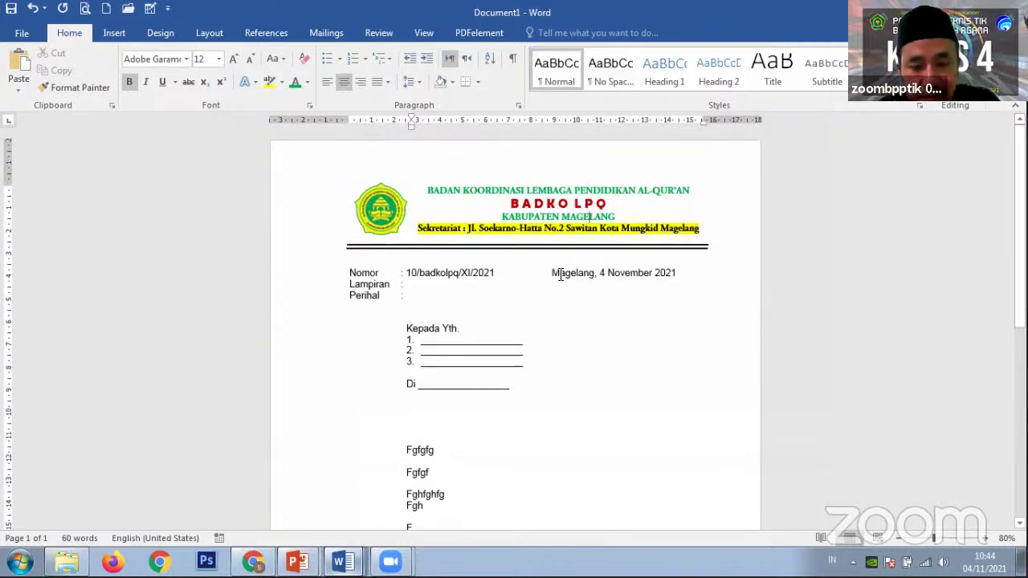
{"action": "scroll", "coordinate": [560, 277], "scroll_direction": "down", "scroll_amount": 5}
{"action": "scroll", "coordinate": [549, 297], "scroll_direction": "up", "scroll_amount": 5}
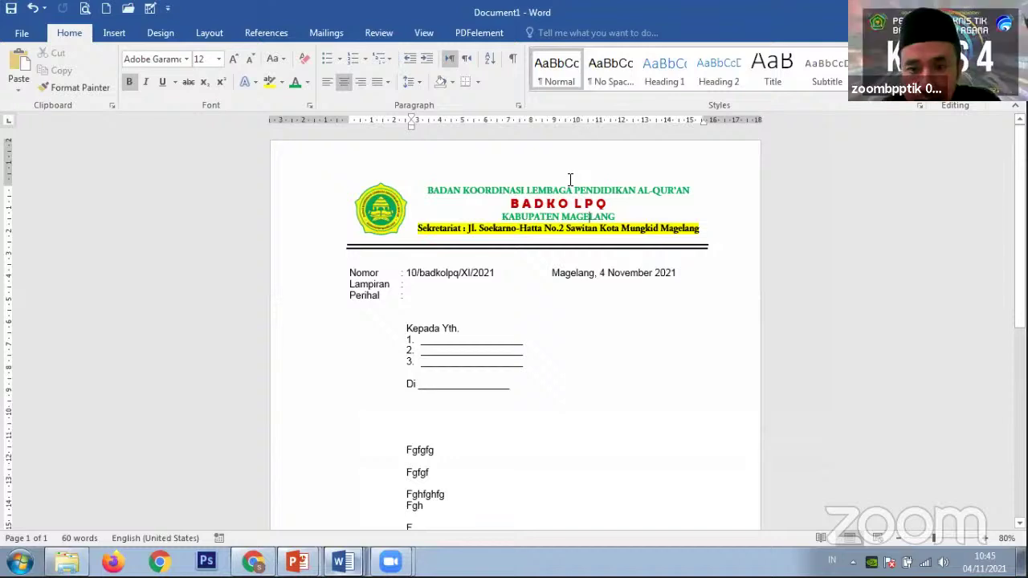
{"action": "left_click", "coordinate": [621, 199]}
{"action": "left_click", "coordinate": [636, 191]}
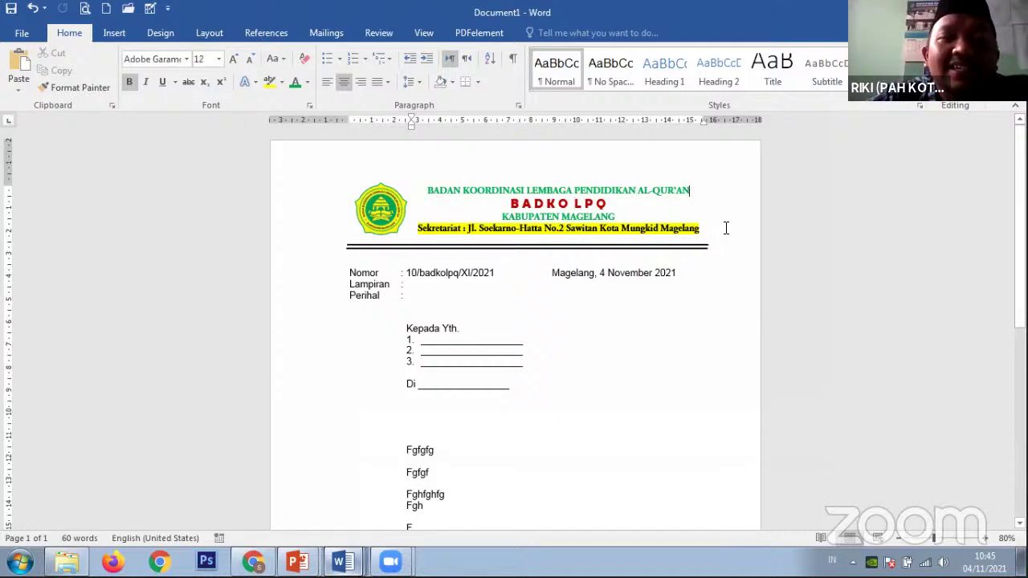
{"action": "key", "text": "End"}
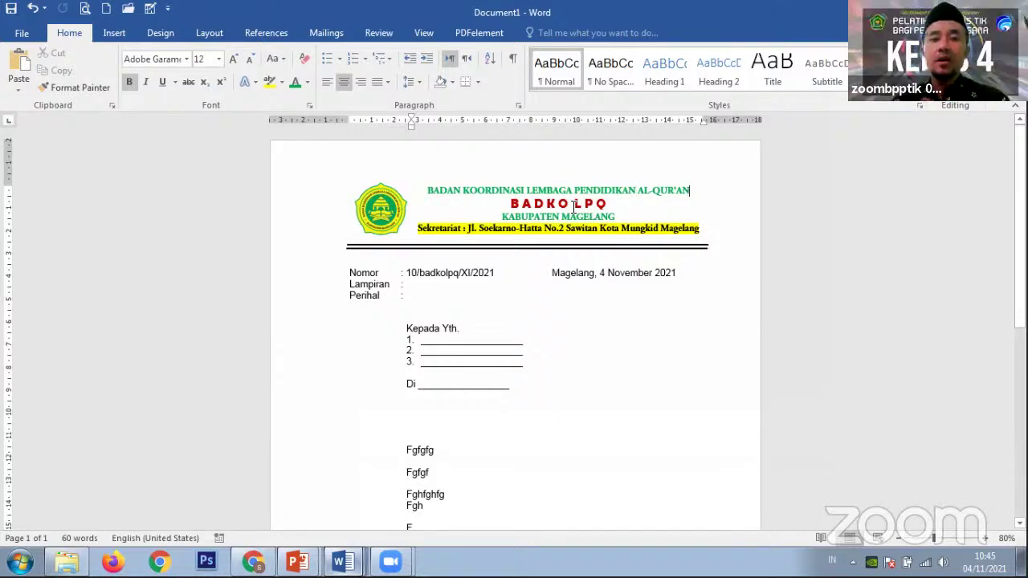
{"action": "left_click", "coordinate": [501, 196], "text": "shift"}
{"action": "left_click", "coordinate": [439, 168]}
{"action": "left_click", "coordinate": [462, 190]}
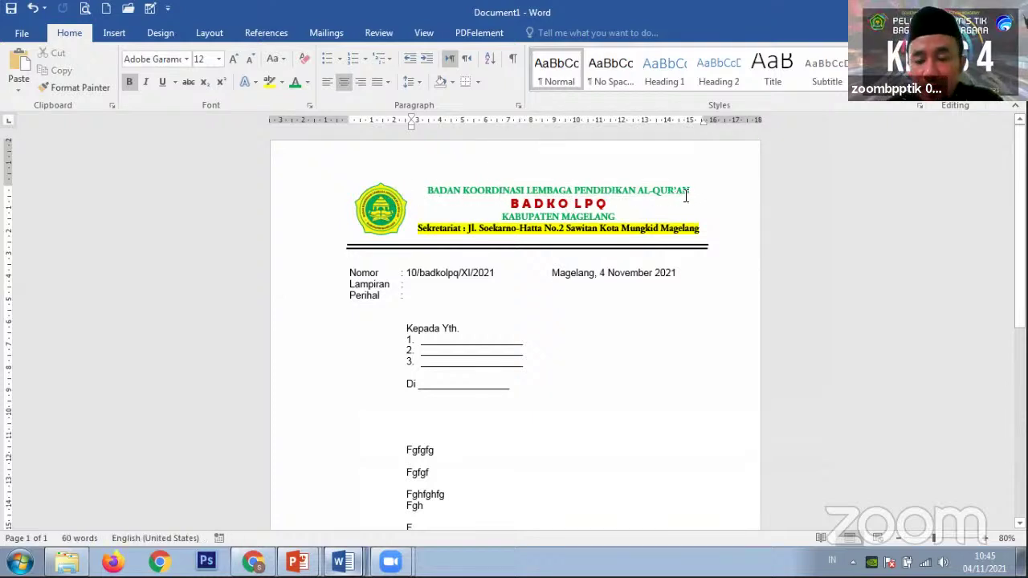
{"action": "scroll", "coordinate": [644, 269], "scroll_direction": "down", "scroll_amount": 1}
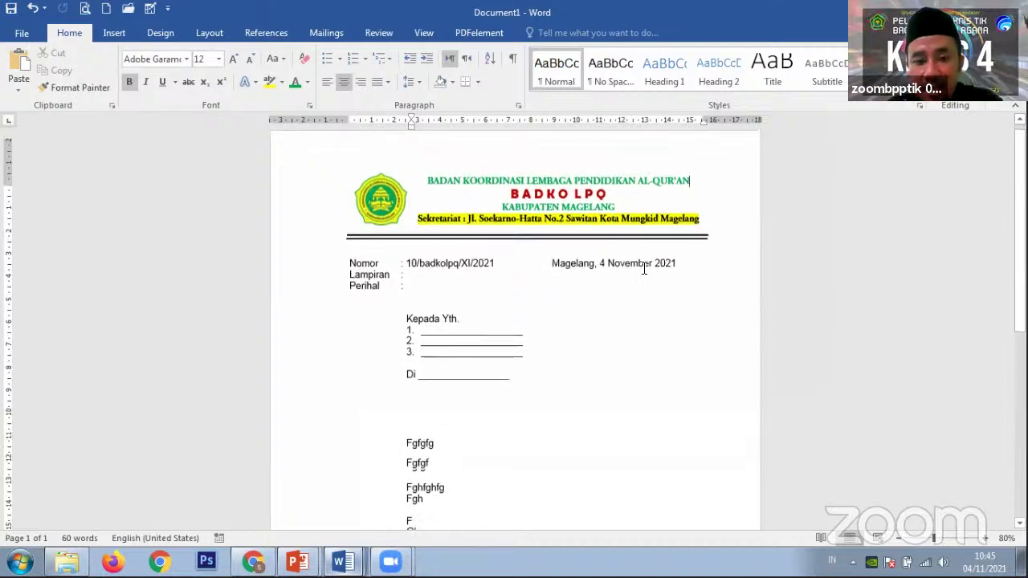
{"action": "scroll", "coordinate": [642, 268], "scroll_direction": "up", "scroll_amount": 1}
{"action": "scroll", "coordinate": [469, 290], "scroll_direction": "down", "scroll_amount": 3}
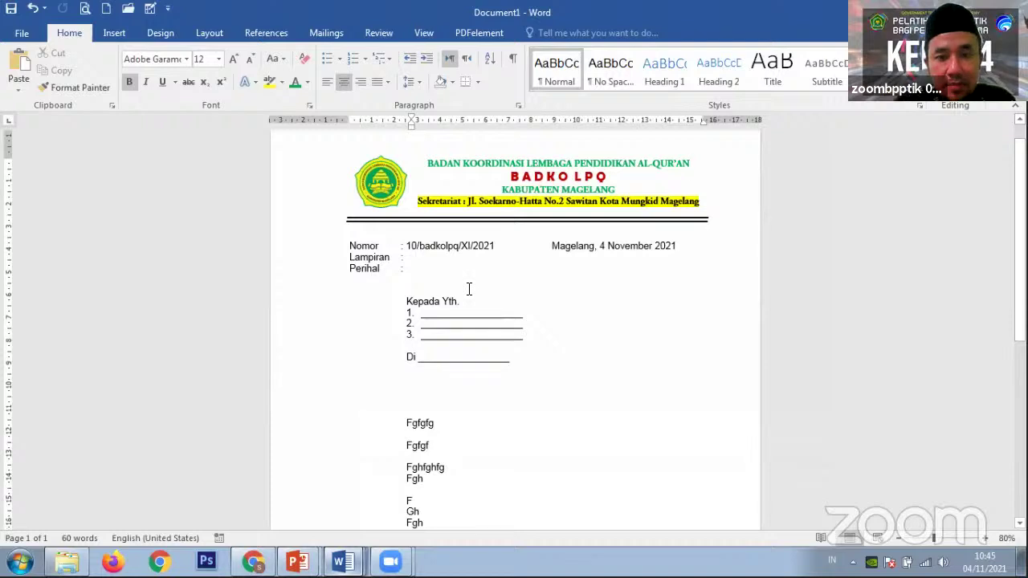
Create a new blank document and draw a rectangle about 17 cm wide and 3.5 cm high across the upper page
{"action": "key", "text": "ctrl+n"}
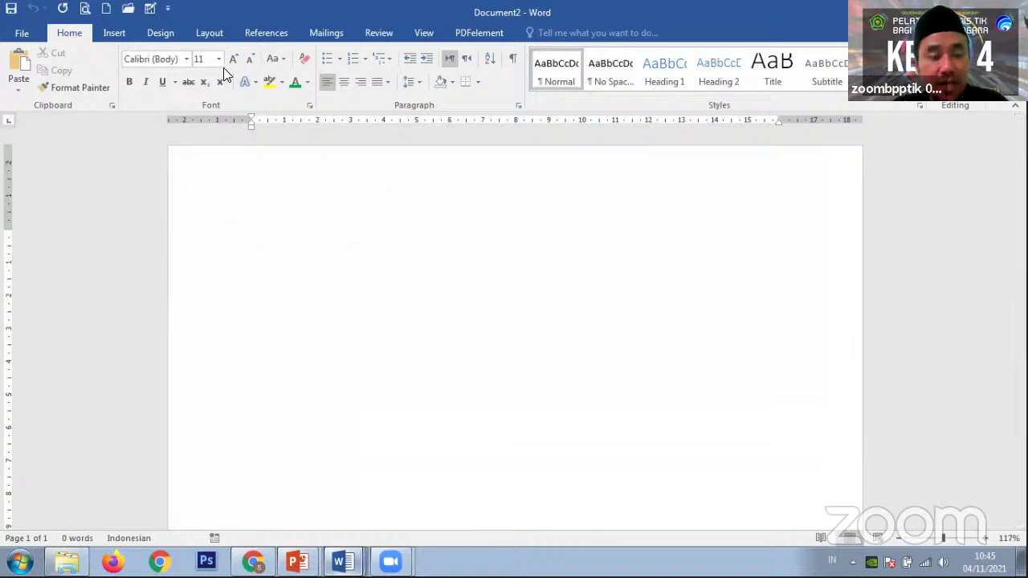
{"action": "left_click", "coordinate": [120, 36]}
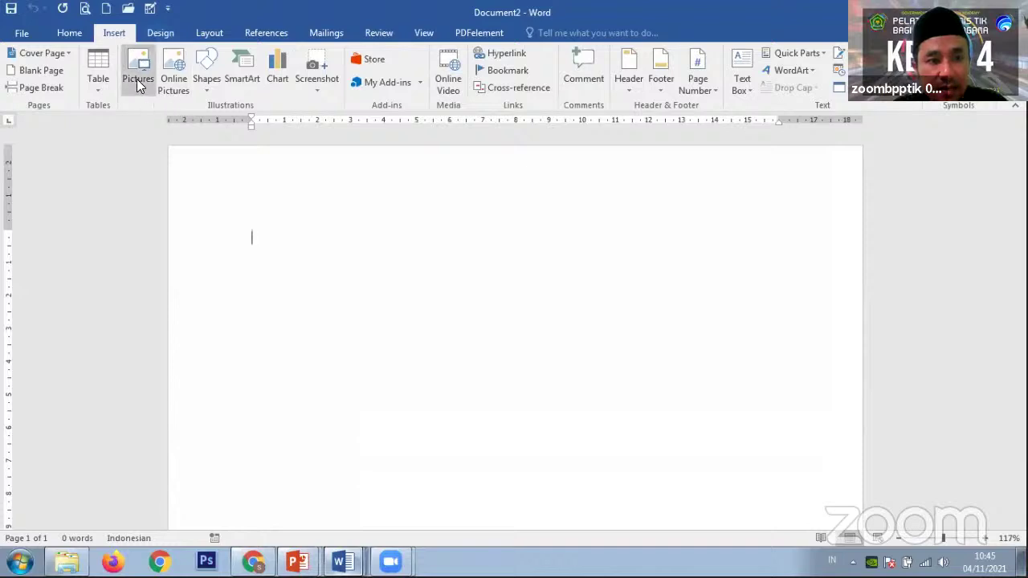
{"action": "left_click", "coordinate": [204, 85]}
{"action": "left_click", "coordinate": [245, 122]}
{"action": "left_click_drag", "start_coordinate": [246, 206], "coordinate": [815, 320]}
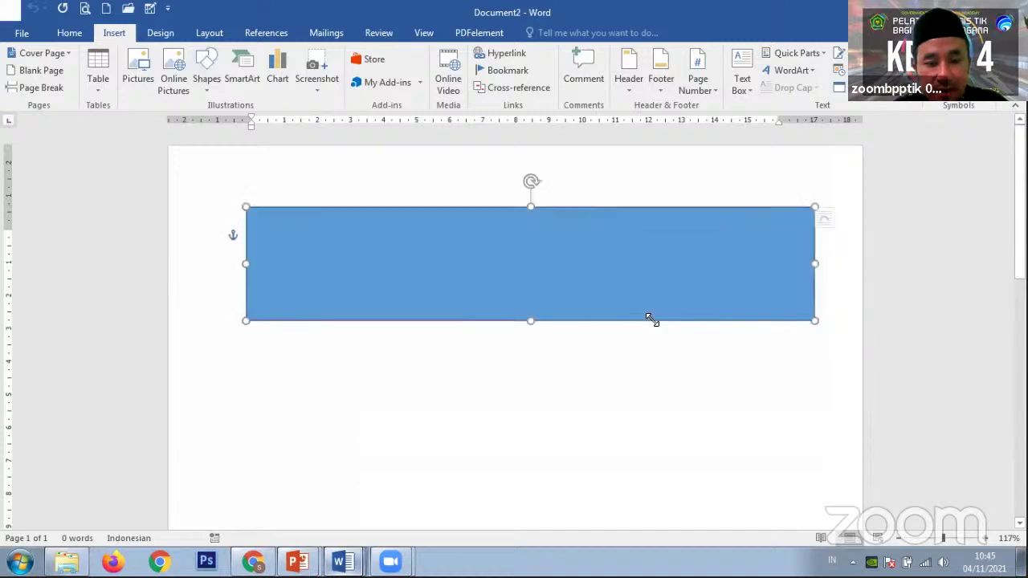
{"action": "right_click", "coordinate": [481, 256]}
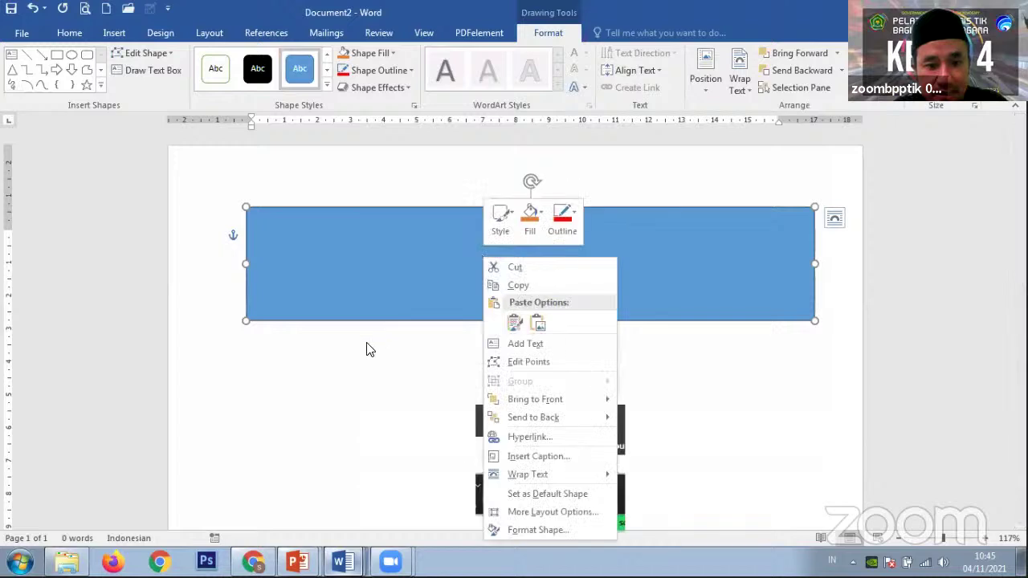
{"action": "left_click", "coordinate": [367, 344]}
Delete the logo from the letterhead in Document1
{"action": "key", "text": "alt+Tab"}
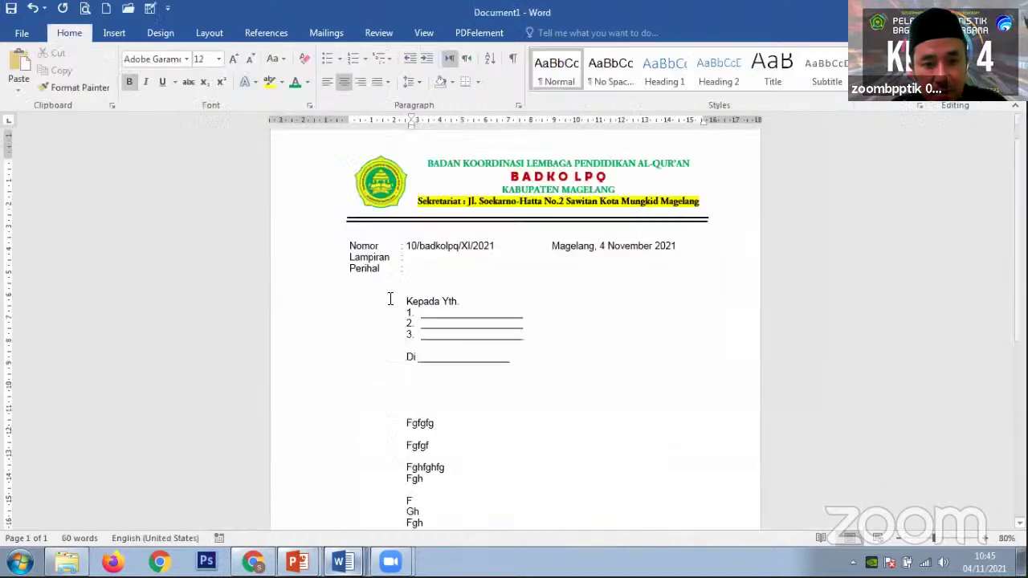
{"action": "left_click_drag", "start_coordinate": [425, 164], "coordinate": [703, 205]}
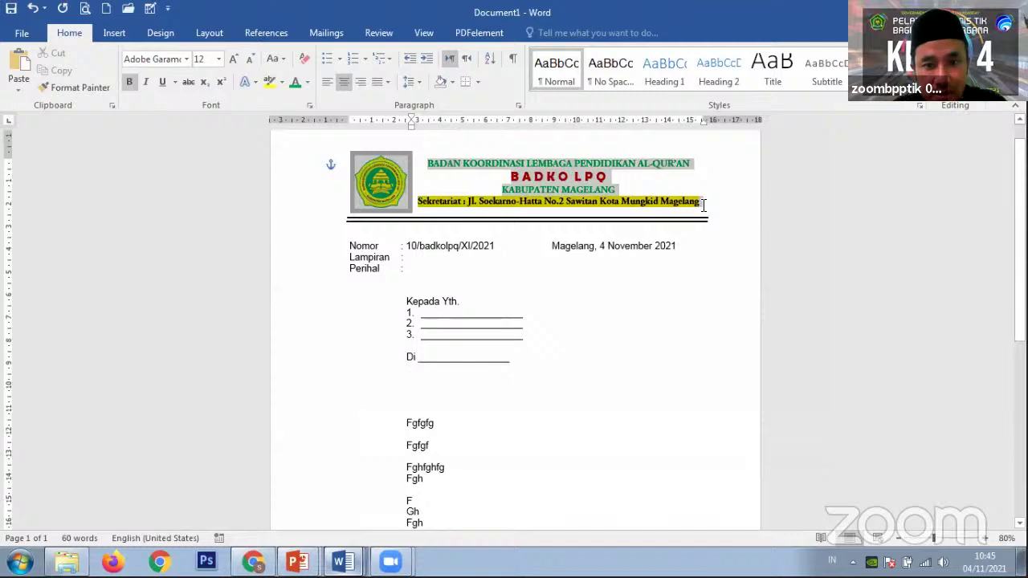
{"action": "left_click", "coordinate": [369, 183]}
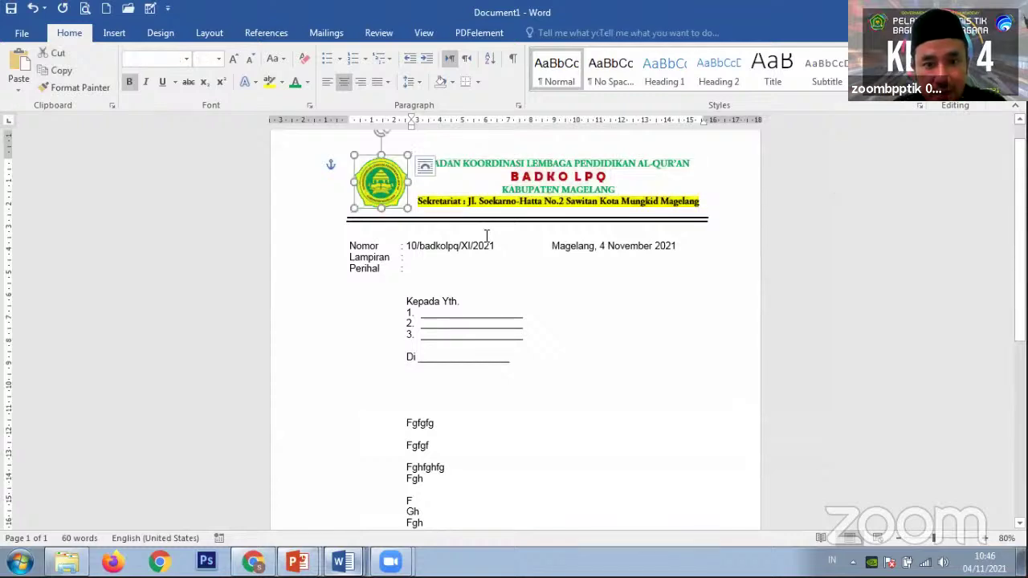
{"action": "key", "text": "Delete"}
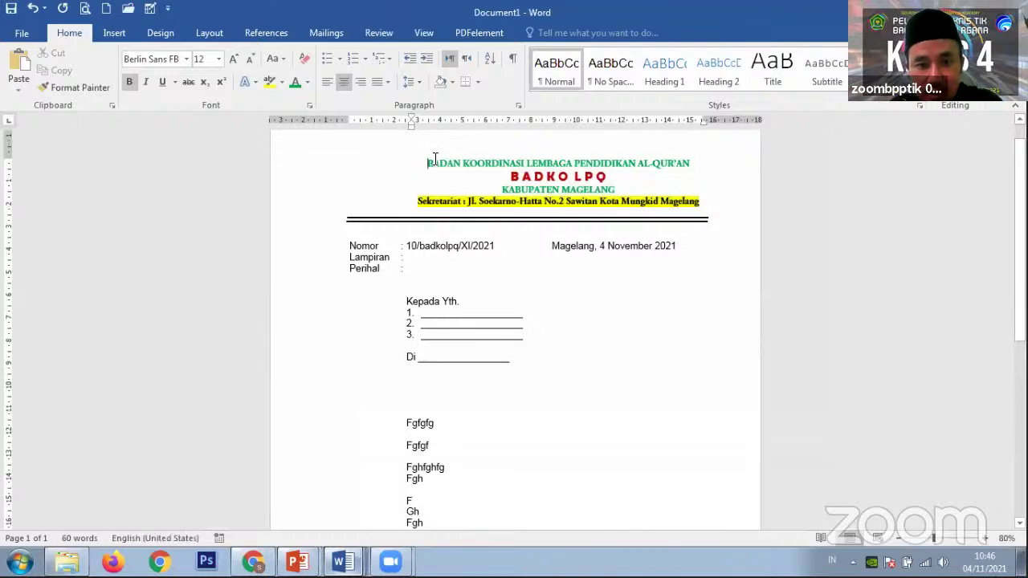
Copy the four letterhead text lines from Document1 and paste them as text inside the rectangle in Document2
{"action": "left_click_drag", "start_coordinate": [427, 163], "coordinate": [702, 202]}
{"action": "key", "text": "ctrl+c"}
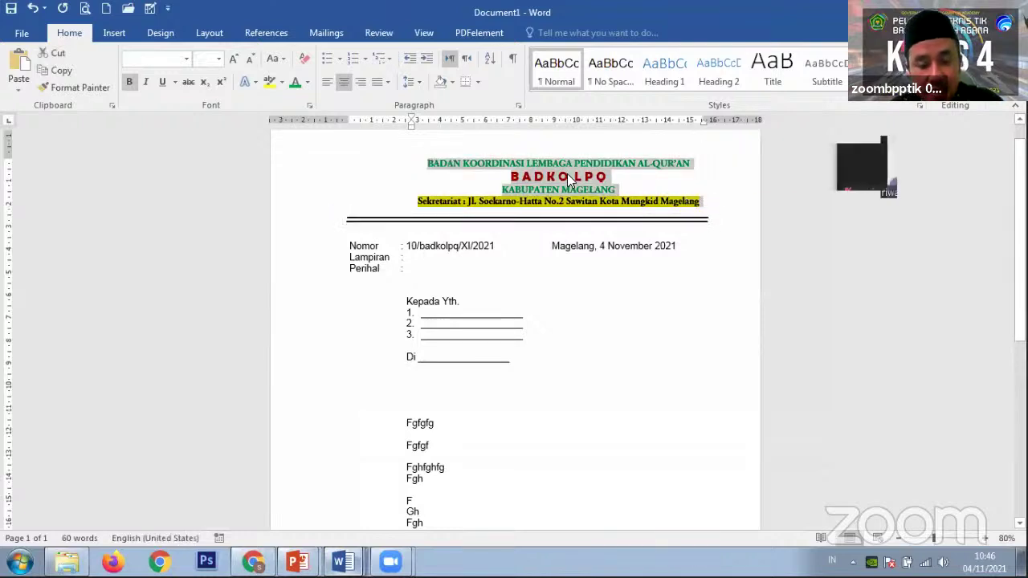
{"action": "key", "text": "alt+Tab"}
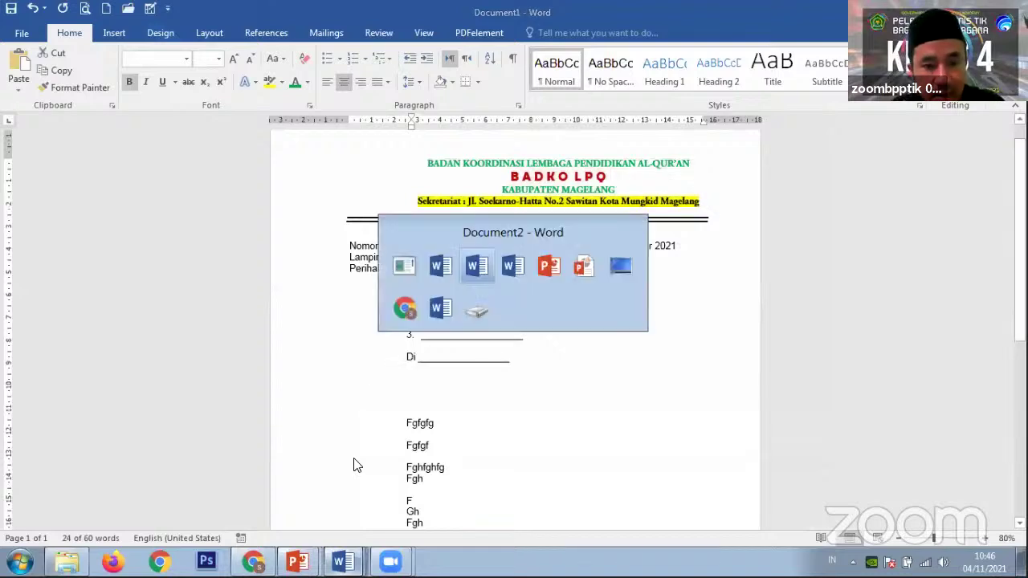
{"action": "right_click", "coordinate": [398, 261]}
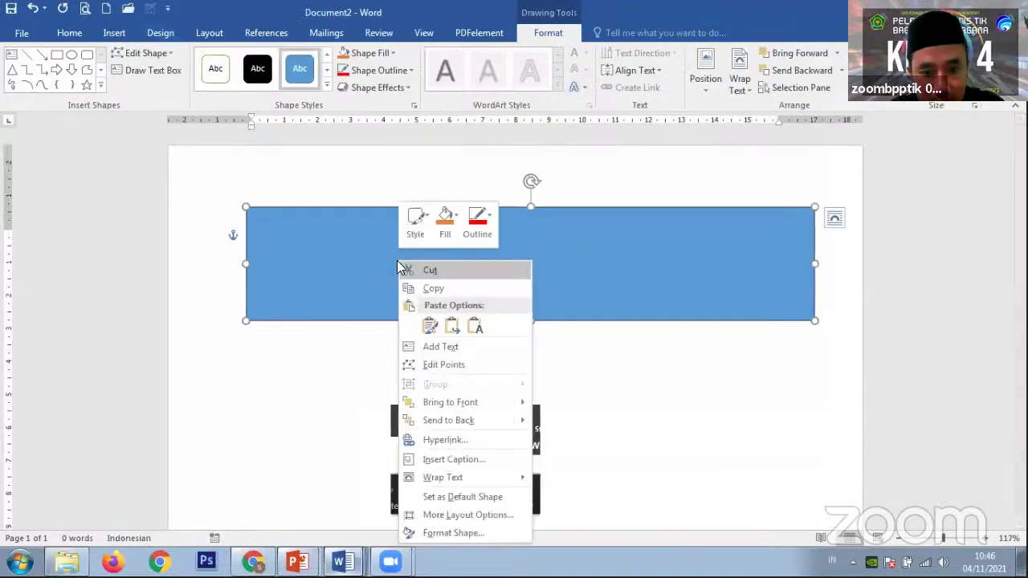
{"action": "left_click", "coordinate": [445, 347]}
{"action": "key", "text": "ctrl+v"}
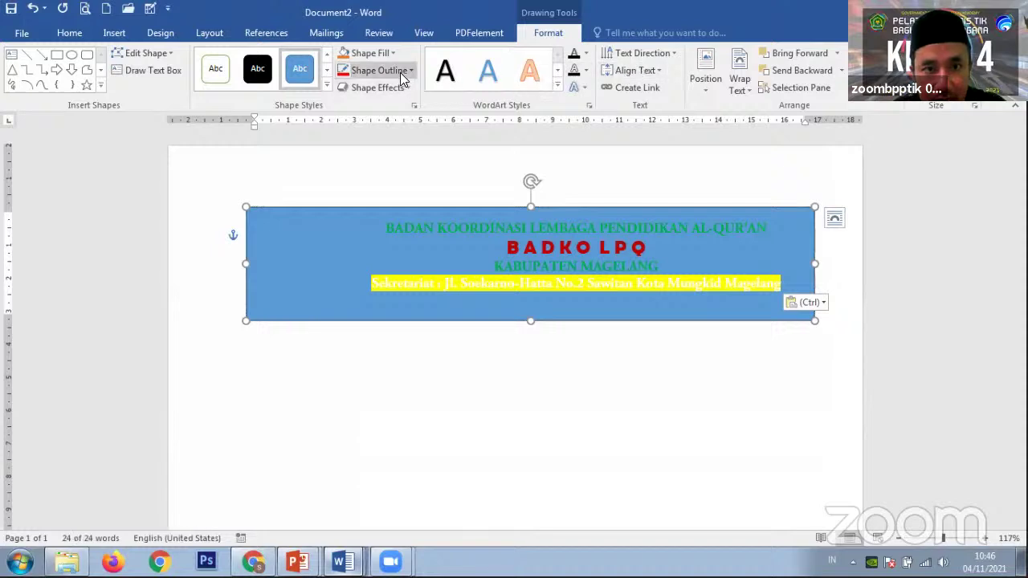
Set the letterhead rectangle to No Fill
{"action": "left_click", "coordinate": [386, 53]}
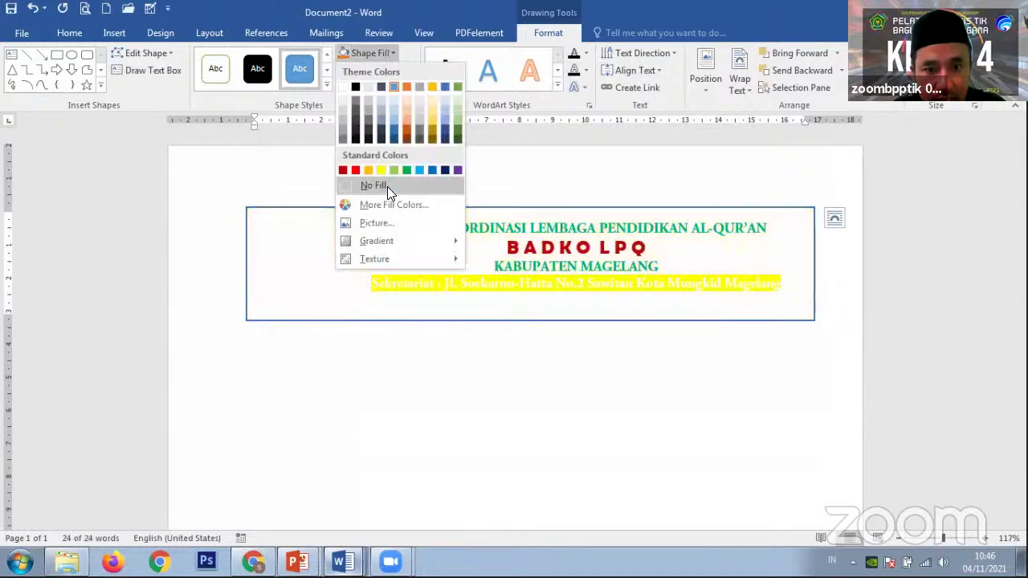
{"action": "left_click", "coordinate": [387, 186]}
{"action": "left_click", "coordinate": [434, 189]}
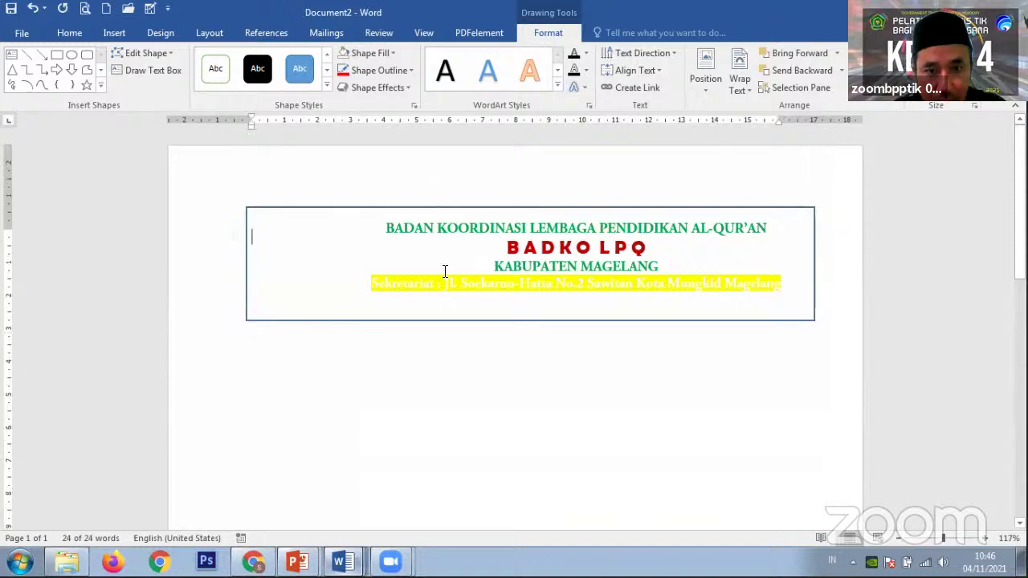
Try the letterhead rectangle at several positions near the upper edge of the page, undoing the move past the edge
{"action": "left_click_drag", "start_coordinate": [471, 210], "coordinate": [468, 137]}
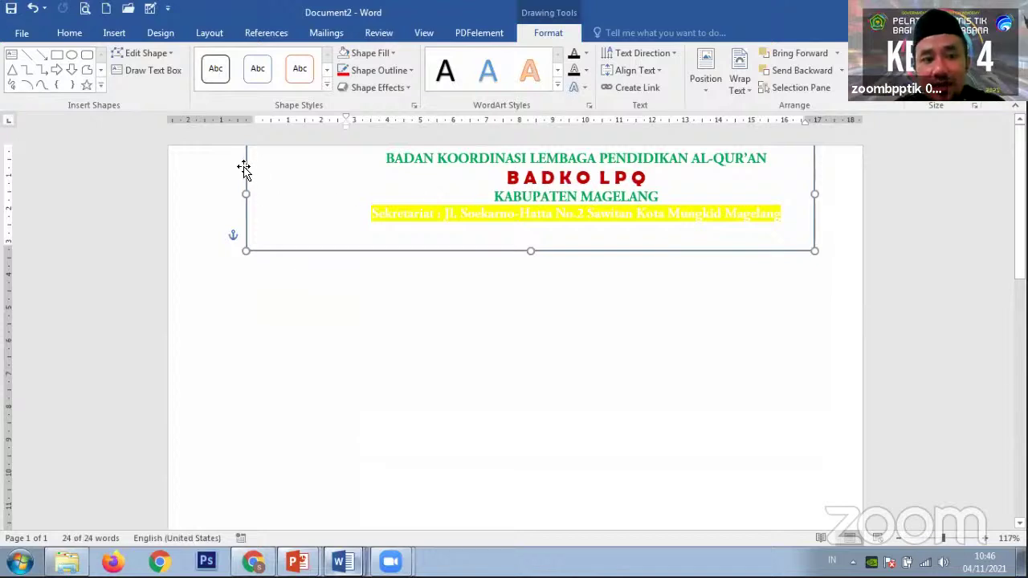
{"action": "key", "text": "ctrl+z"}
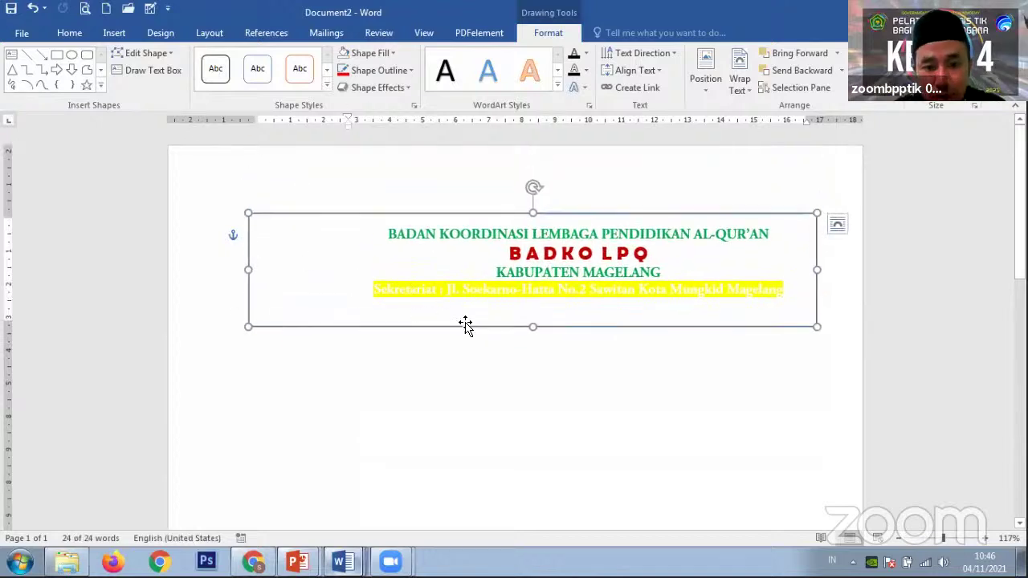
{"action": "mouse_move", "coordinate": [530, 322]}
{"action": "left_mouse_down"}
{"action": "mouse_move", "coordinate": [533, 308]}
{"action": "mouse_move", "coordinate": [534, 324]}
{"action": "left_mouse_up"}
{"action": "left_click_drag", "start_coordinate": [486, 214], "coordinate": [464, 196]}
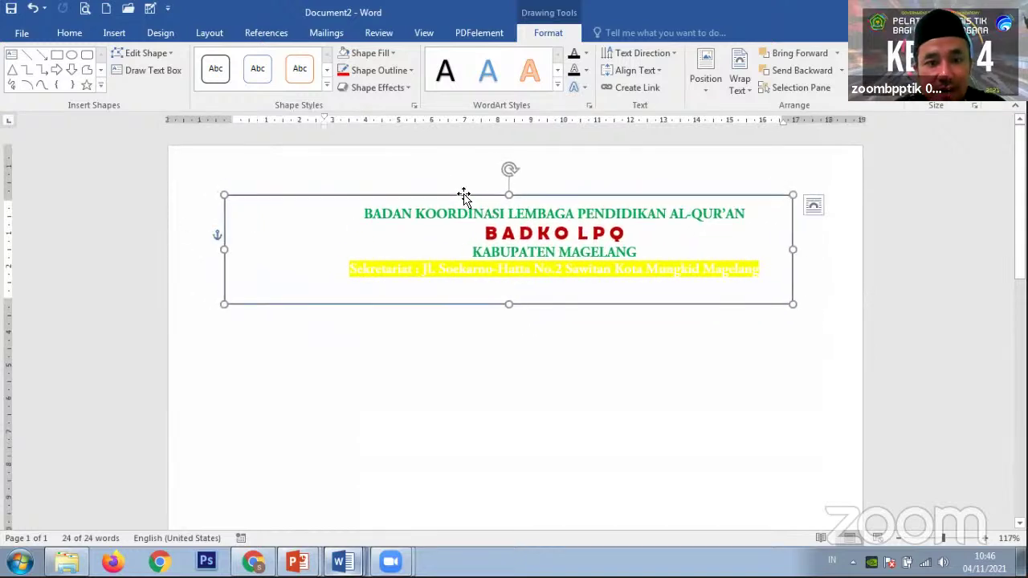
{"action": "left_click", "coordinate": [159, 32]}
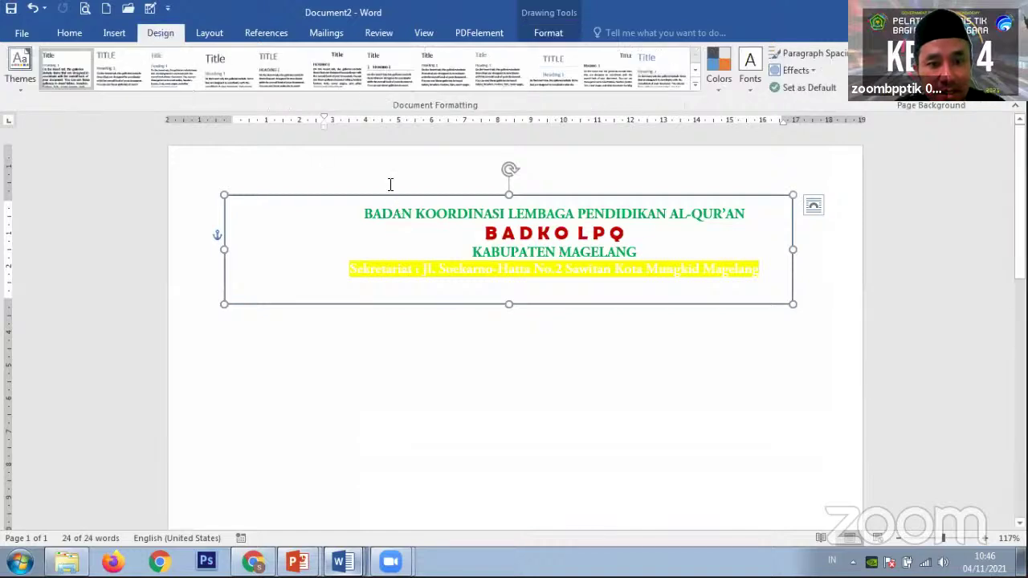
{"action": "left_click_drag", "start_coordinate": [386, 196], "coordinate": [422, 196]}
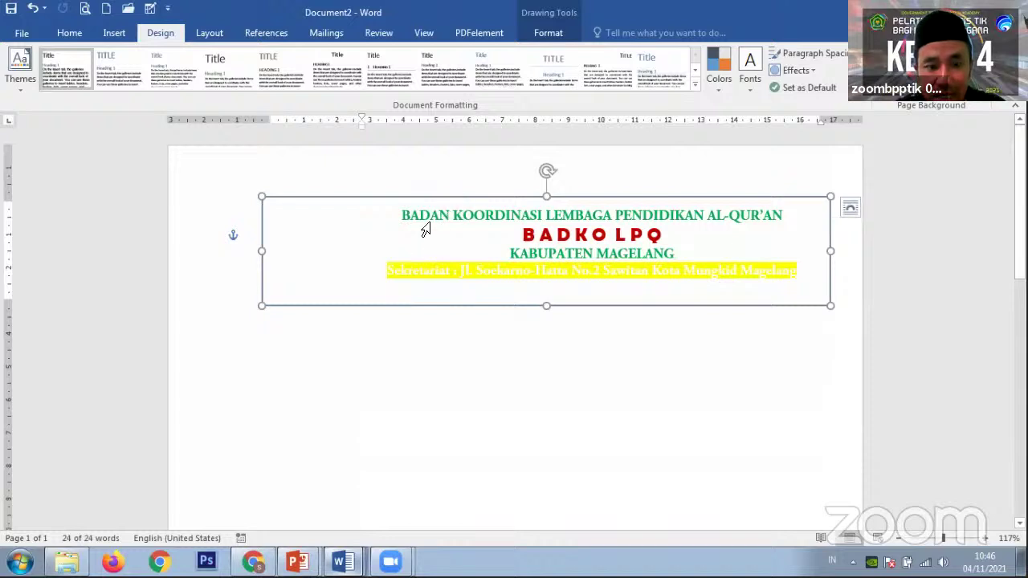
{"action": "key", "text": "alt+Tab"}
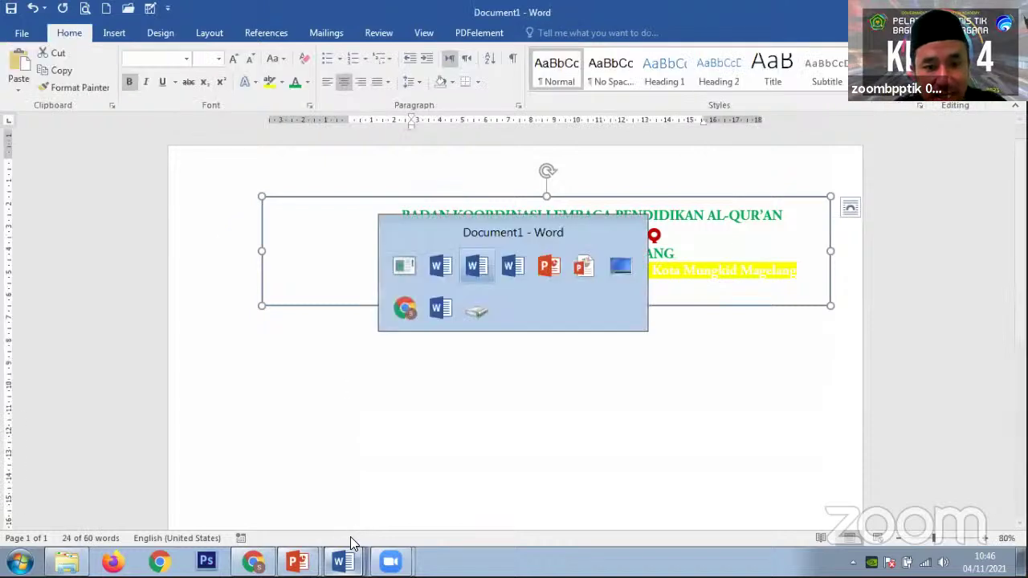
{"action": "left_click", "coordinate": [640, 177]}
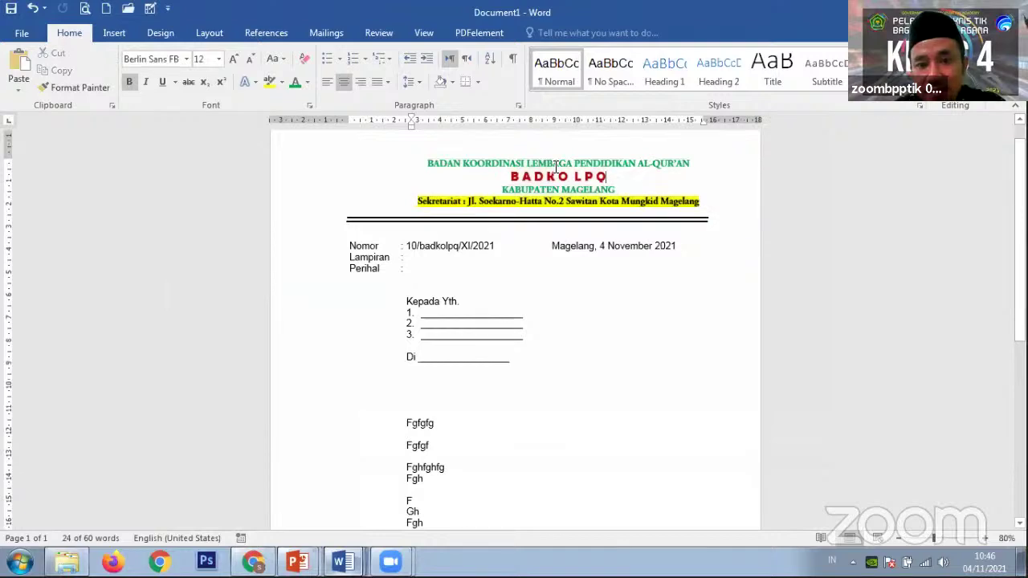
{"action": "left_click", "coordinate": [514, 153]}
{"action": "scroll", "coordinate": [553, 159], "scroll_direction": "up", "scroll_amount": 1}
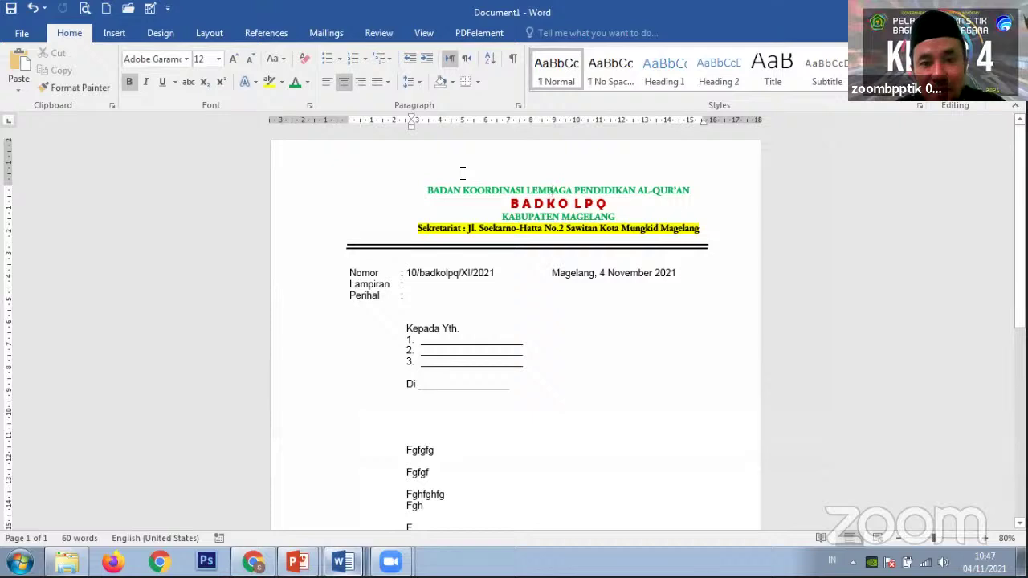
Move the letterhead rectangle in Document2 up to the page edge and back down, leaving it roughly centered across the page
{"action": "key", "text": "alt+Tab"}
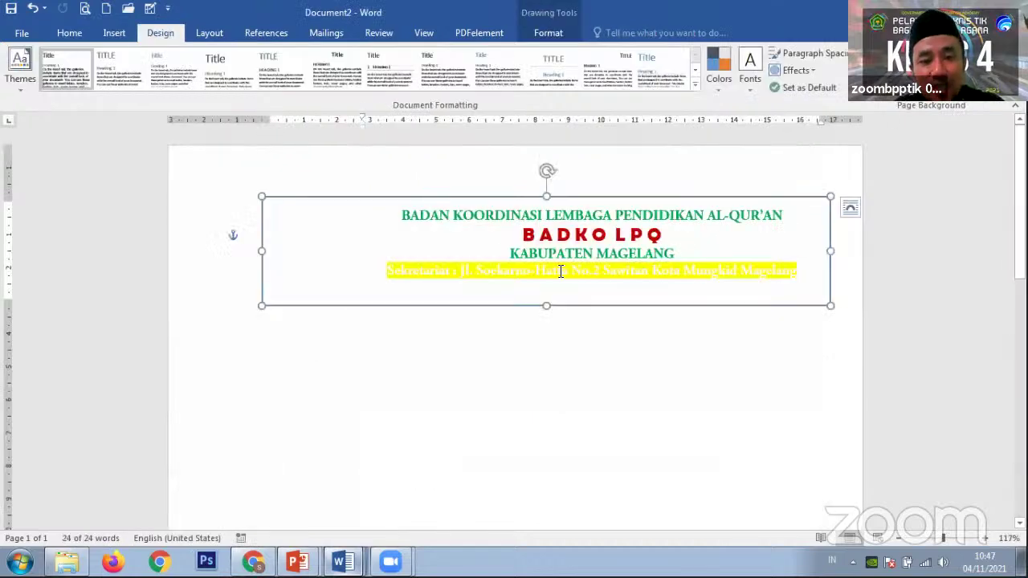
{"action": "left_click_drag", "start_coordinate": [515, 201], "coordinate": [511, 153]}
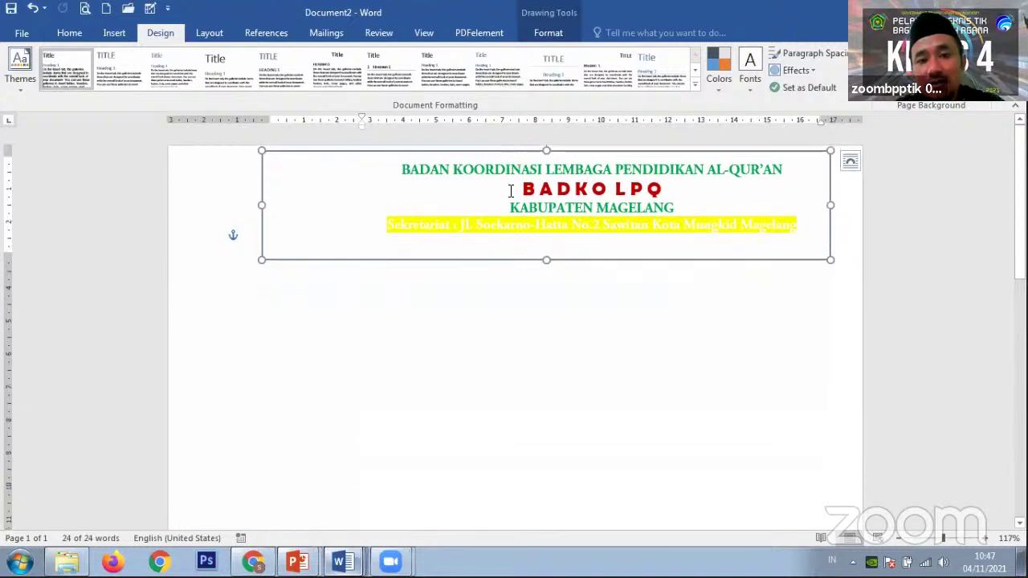
{"action": "left_click", "coordinate": [513, 301]}
{"action": "left_click", "coordinate": [509, 230]}
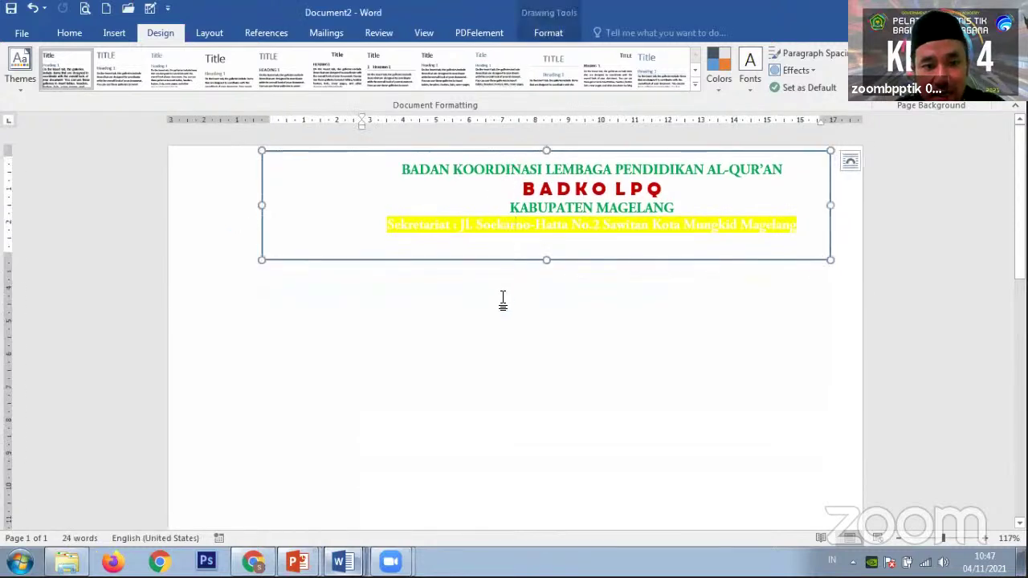
{"action": "left_click_drag", "start_coordinate": [502, 152], "coordinate": [487, 203]}
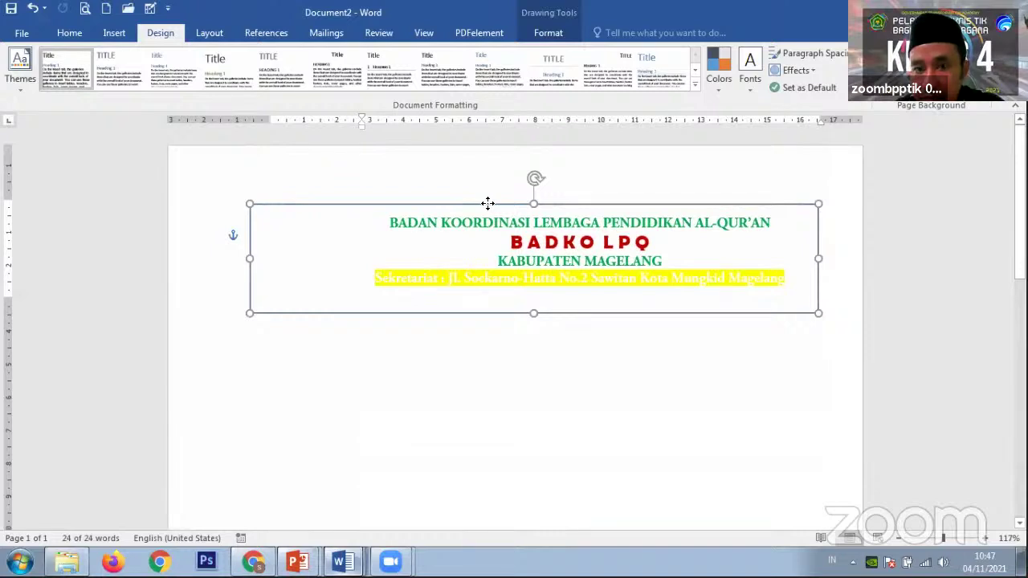
{"action": "left_click_drag", "start_coordinate": [487, 203], "coordinate": [487, 197]}
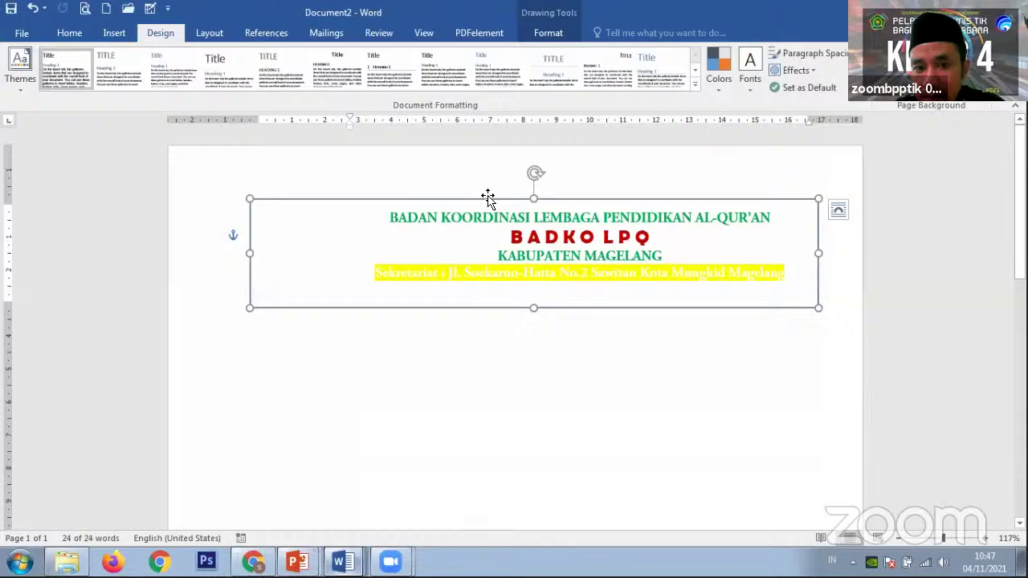
{"action": "key", "text": "alt+Tab"}
{"action": "scroll", "coordinate": [489, 267], "scroll_direction": "down", "scroll_amount": 5}
{"action": "scroll", "coordinate": [488, 249], "scroll_direction": "up", "scroll_amount": 4}
{"action": "key", "text": "alt+Tab"}
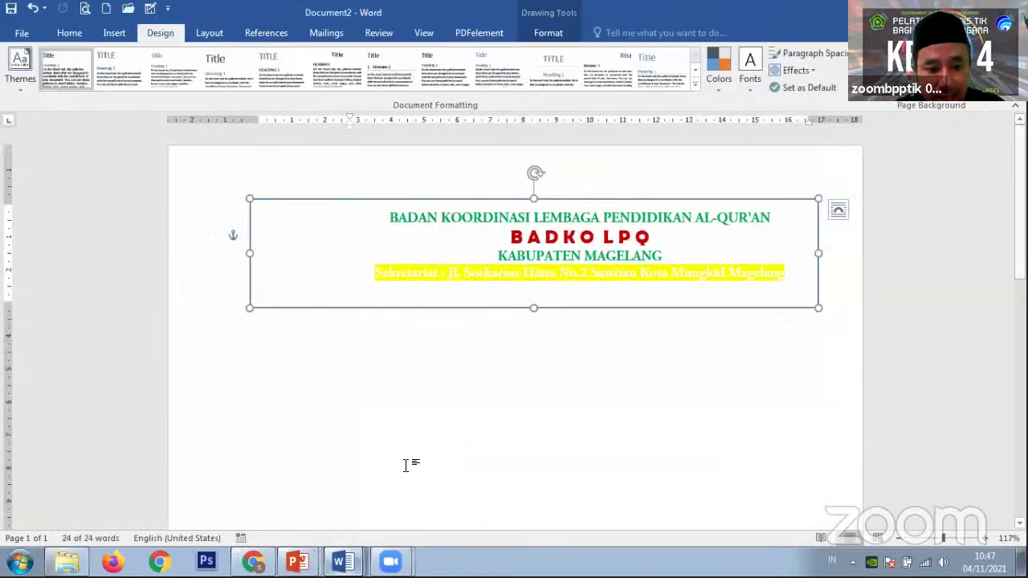
Switch to the Und Badko LPQ Kab letter and bring up the signature table below its closing lines
{"action": "mouse_move", "coordinate": [342, 562]}
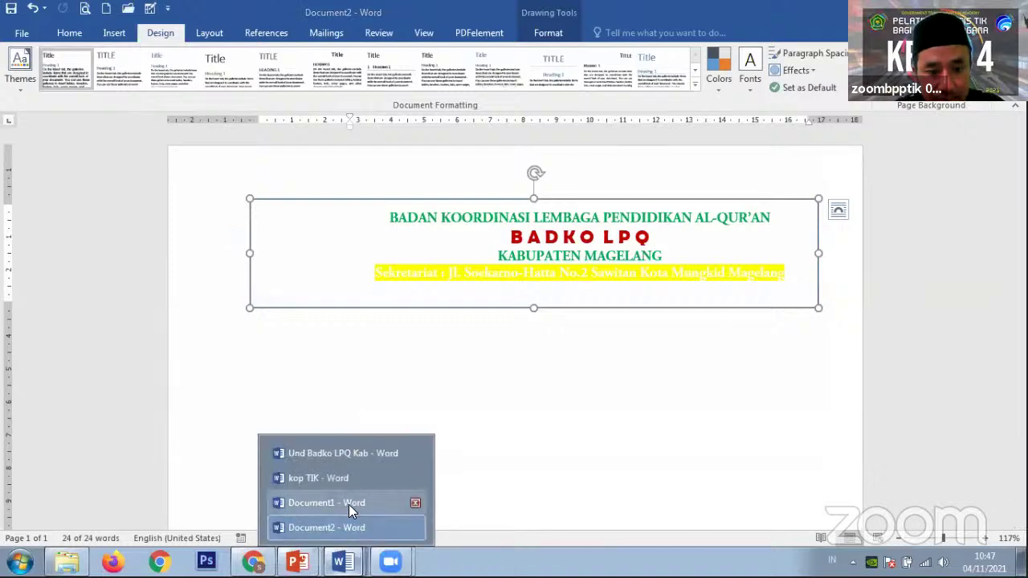
{"action": "left_click", "coordinate": [347, 453]}
{"action": "scroll", "coordinate": [479, 311], "scroll_direction": "down", "scroll_amount": 4}
{"action": "scroll", "coordinate": [480, 311], "scroll_direction": "down", "scroll_amount": 7}
{"action": "scroll", "coordinate": [482, 257], "scroll_direction": "up", "scroll_amount": 2}
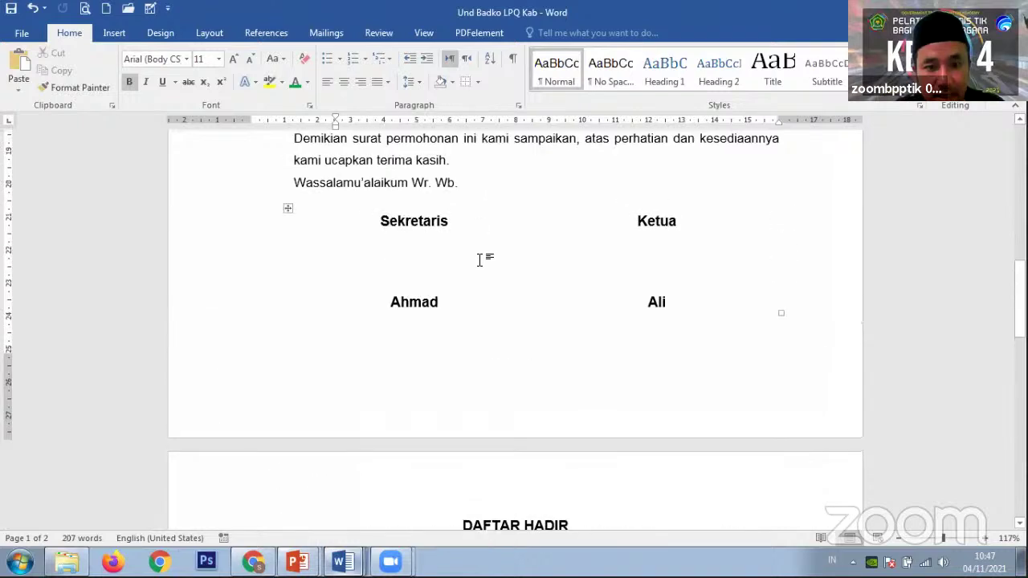
Apply All Borders to the two-column signature table below the closing greeting
{"action": "left_click", "coordinate": [445, 236]}
{"action": "left_click", "coordinate": [287, 208]}
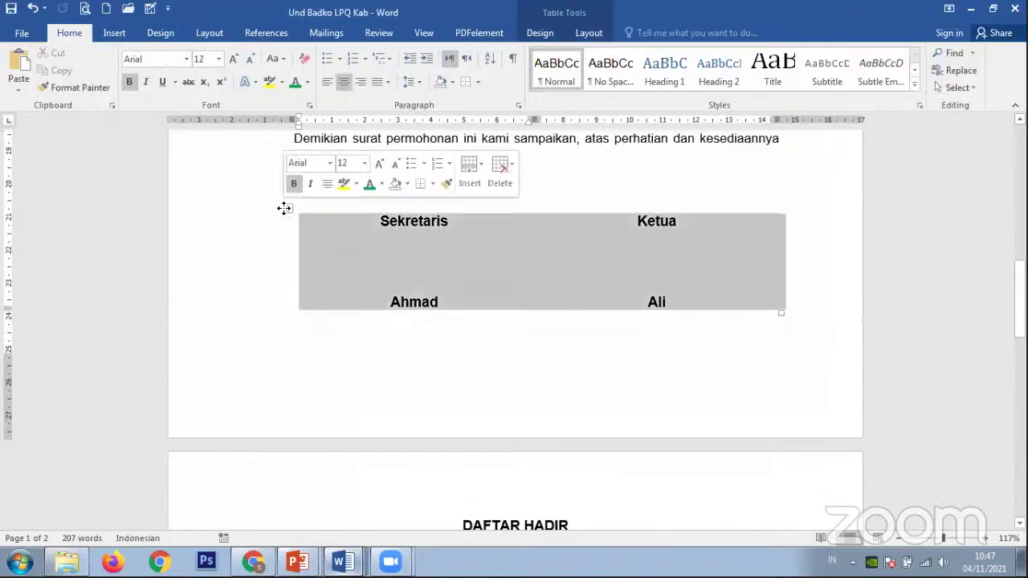
{"action": "left_click", "coordinate": [480, 265]}
{"action": "left_click", "coordinate": [287, 211]}
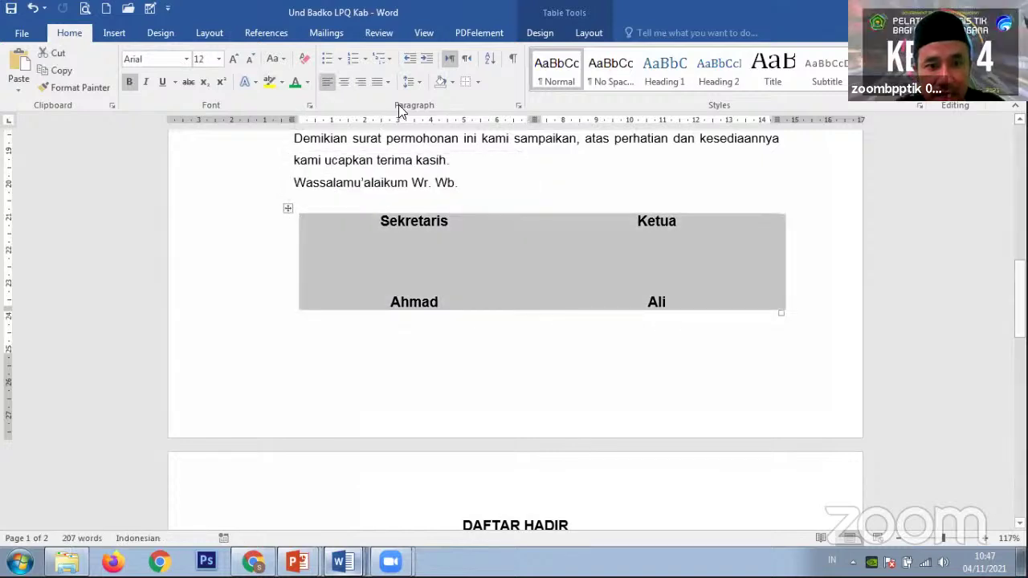
{"action": "left_click", "coordinate": [452, 82]}
{"action": "left_click", "coordinate": [475, 82]}
{"action": "left_click", "coordinate": [477, 82]}
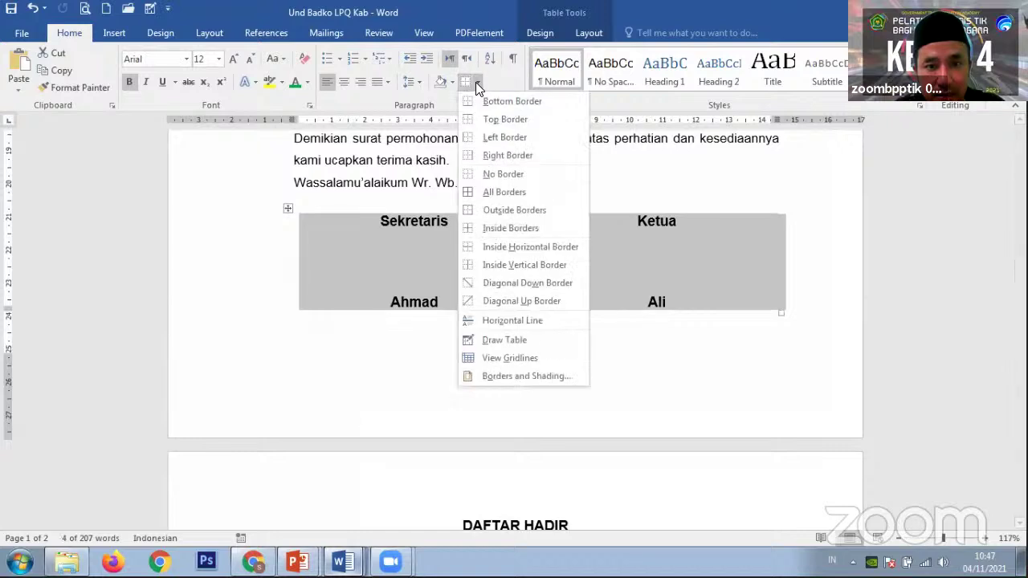
{"action": "left_click", "coordinate": [487, 192]}
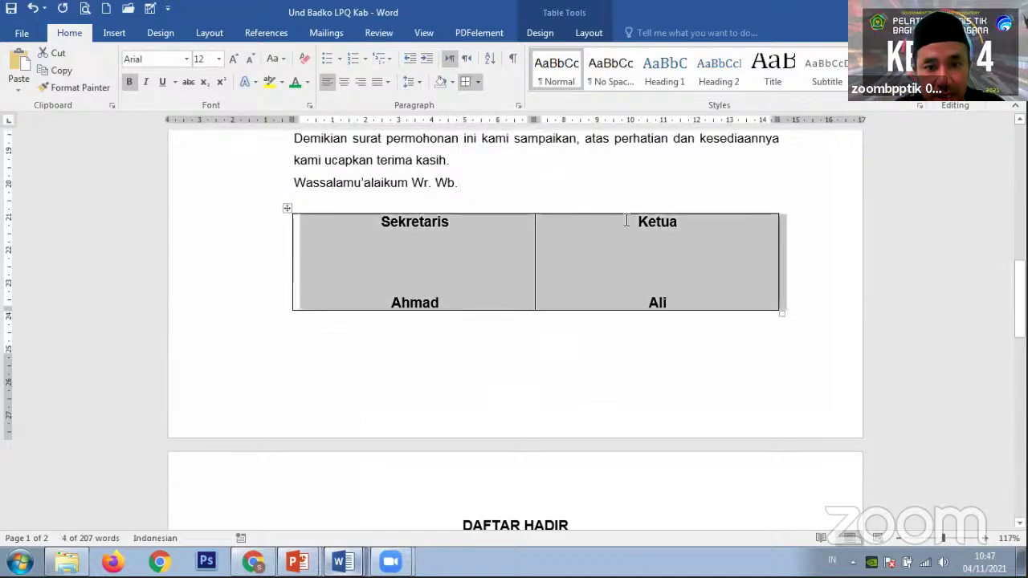
{"action": "left_click", "coordinate": [590, 190]}
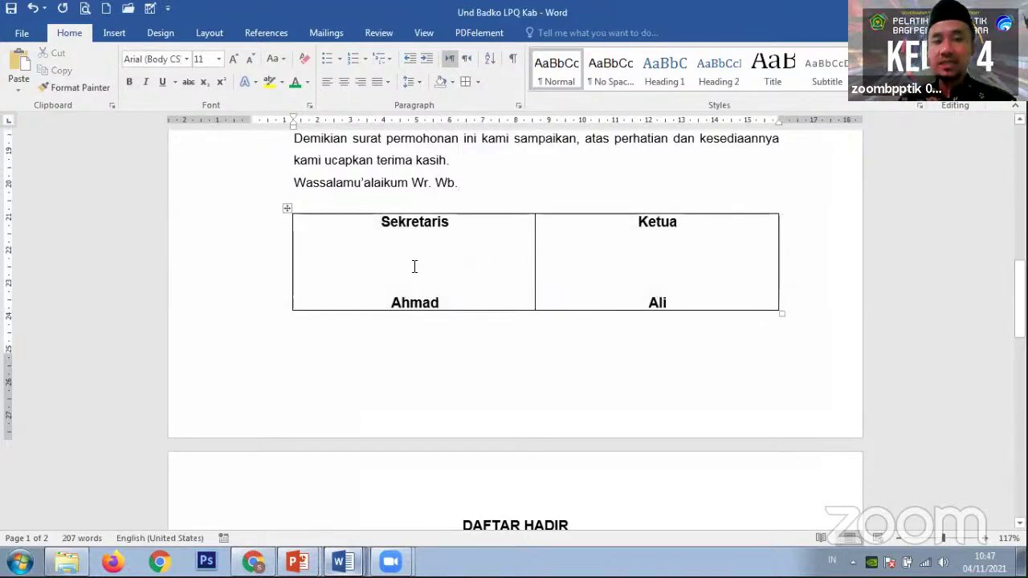
Narrow the Sekretaris column by moving the divider of the signature table, and select both columns as a trial
{"action": "left_click_drag", "start_coordinate": [532, 252], "coordinate": [432, 271]}
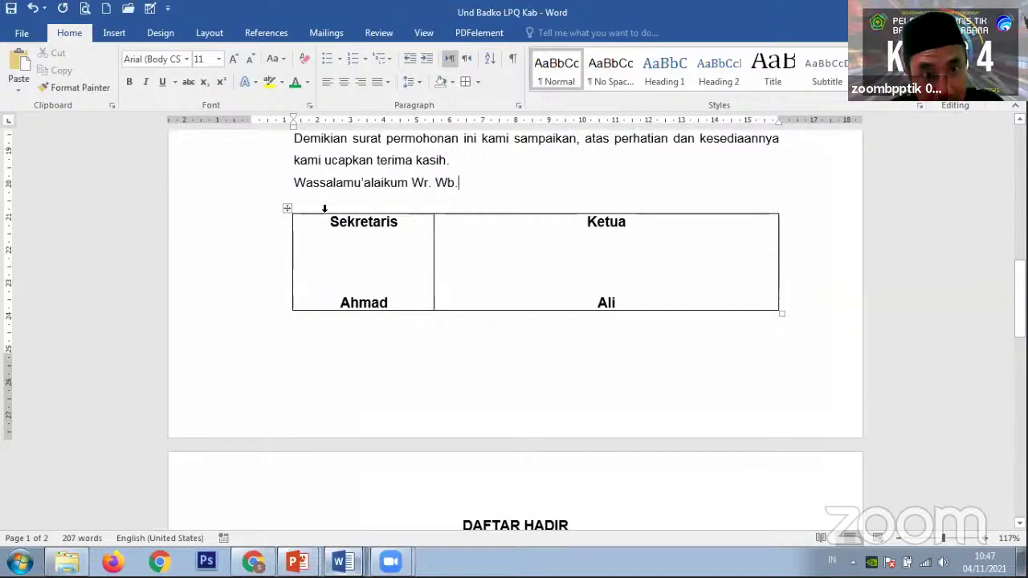
{"action": "left_click_drag", "start_coordinate": [324, 211], "coordinate": [466, 210]}
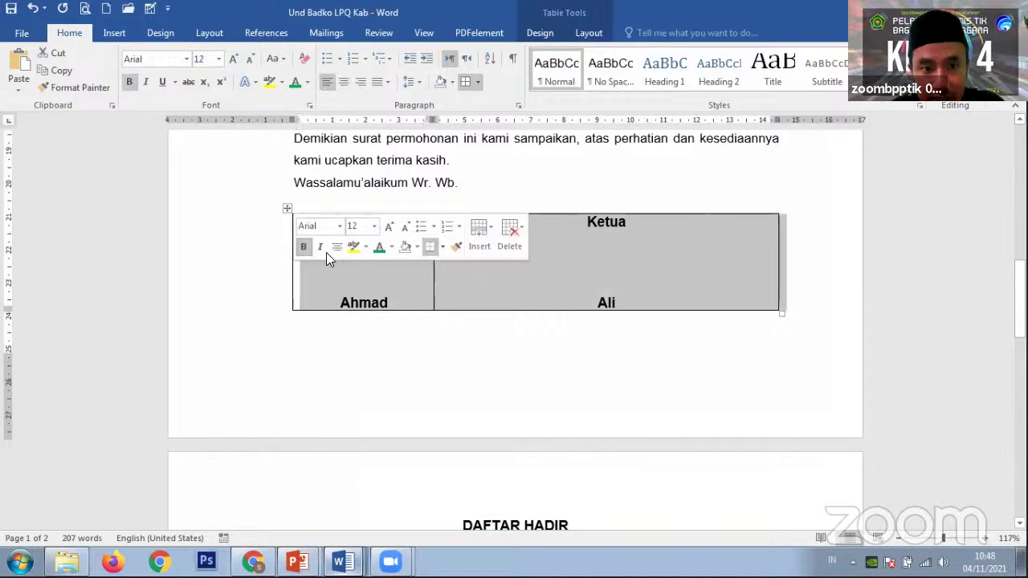
{"action": "left_click", "coordinate": [589, 268]}
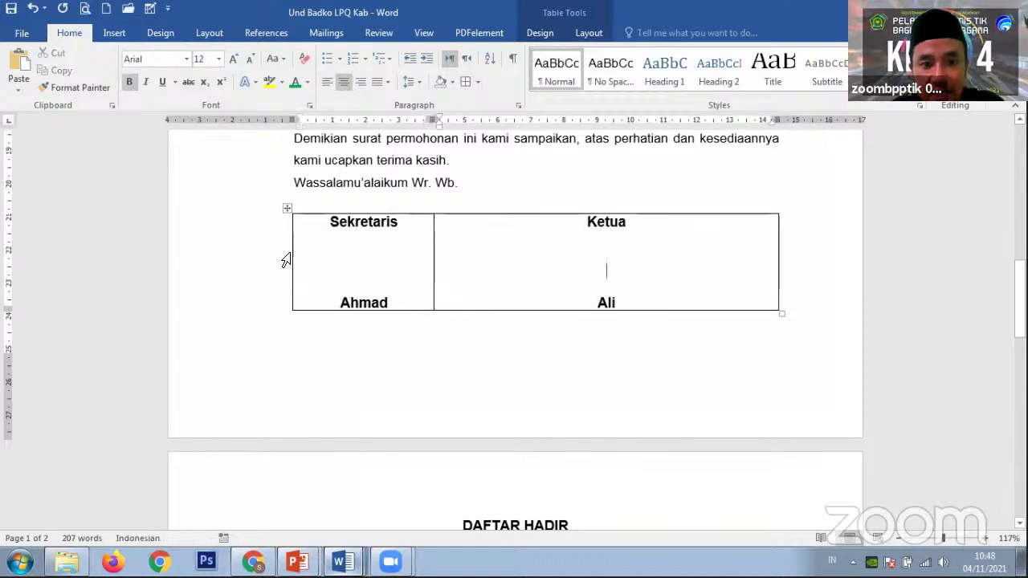
{"action": "left_click", "coordinate": [381, 262]}
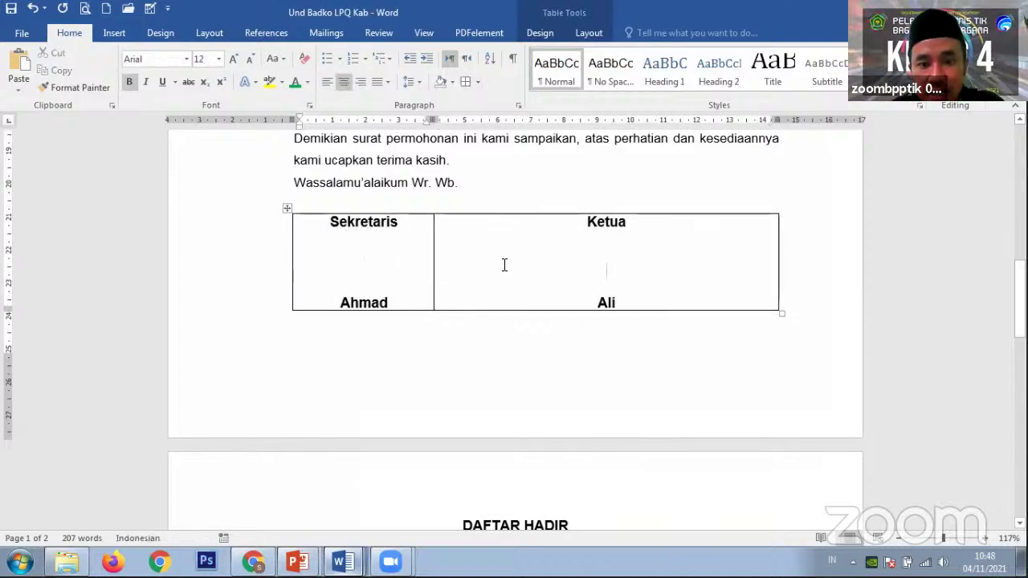
Select the signature table's row and distribute its columns evenly
{"action": "left_click", "coordinate": [273, 267]}
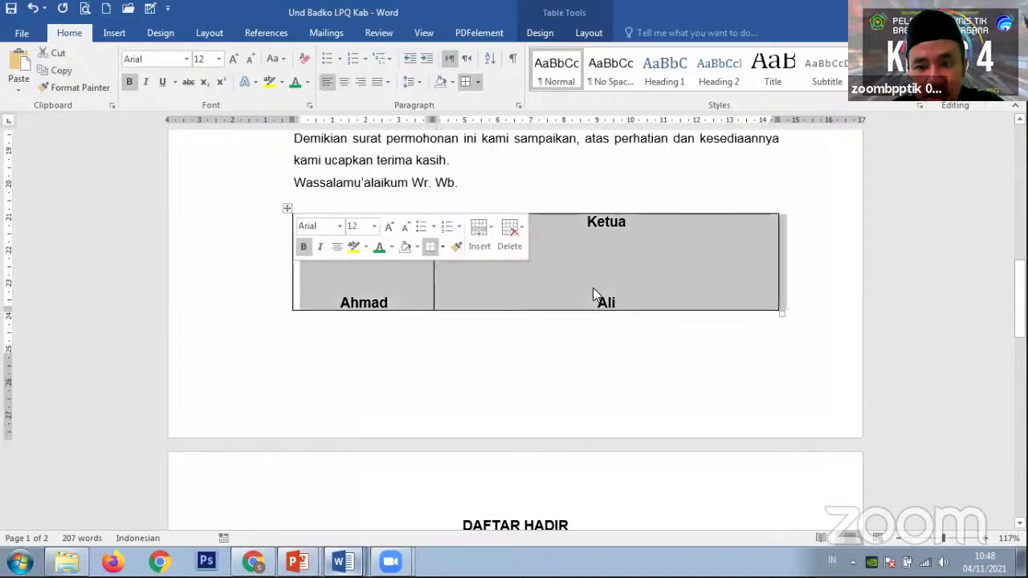
{"action": "right_click", "coordinate": [537, 234]}
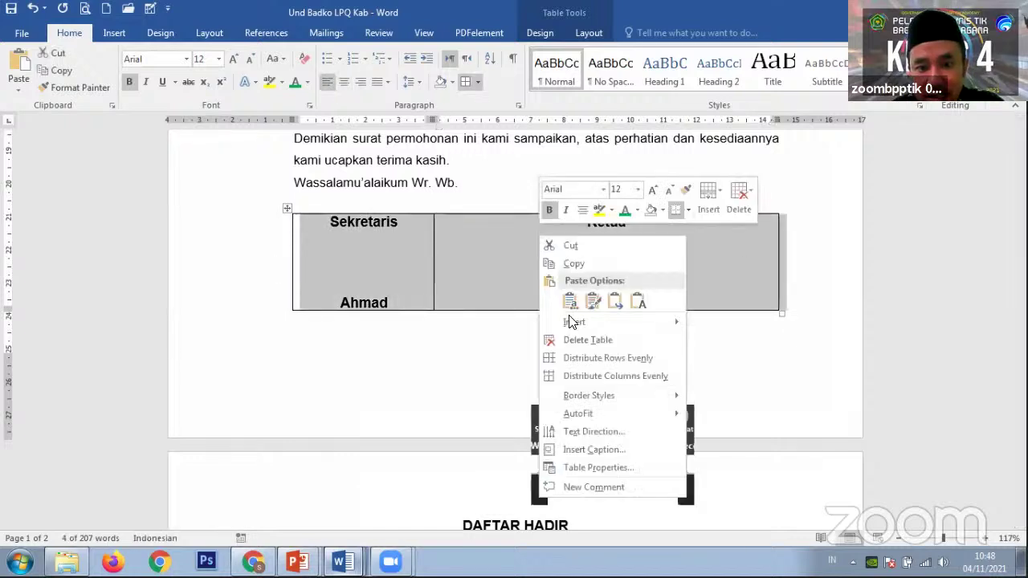
{"action": "left_click", "coordinate": [594, 377]}
{"action": "left_click", "coordinate": [592, 277]}
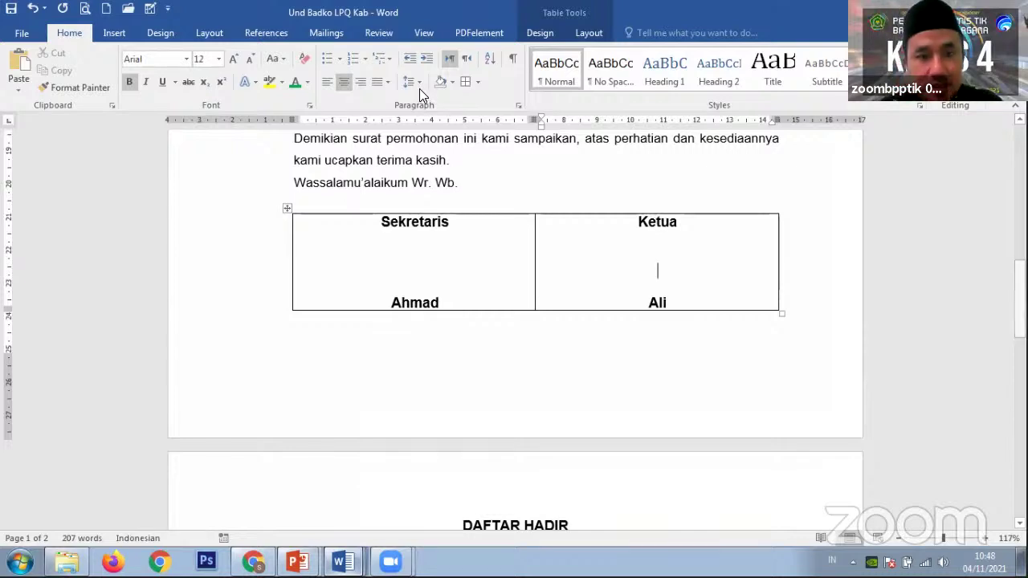
Set the whole signature table to No Border
{"action": "left_click", "coordinate": [287, 209]}
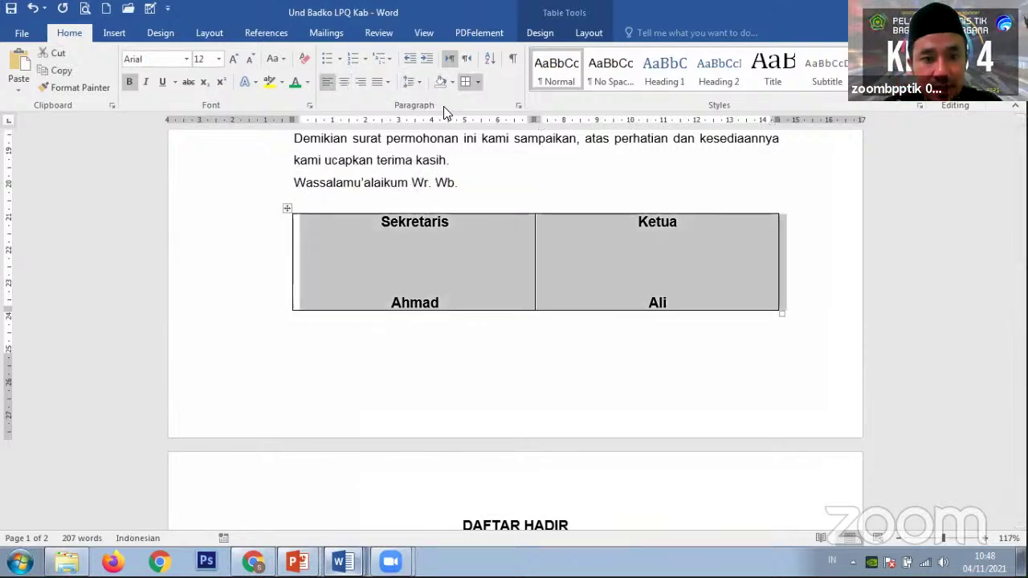
{"action": "left_click", "coordinate": [477, 81]}
{"action": "left_click", "coordinate": [496, 174]}
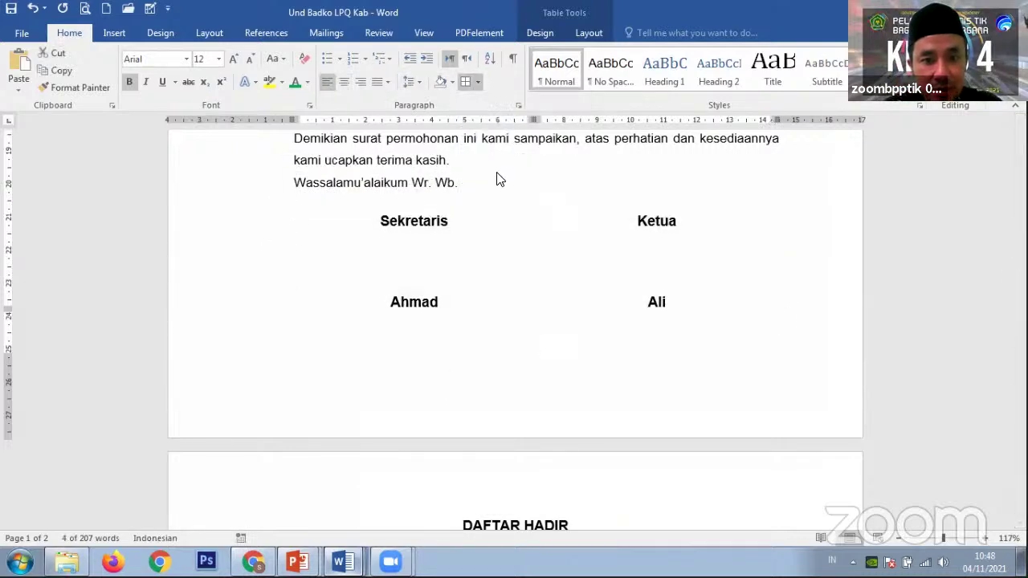
{"action": "left_click", "coordinate": [634, 275]}
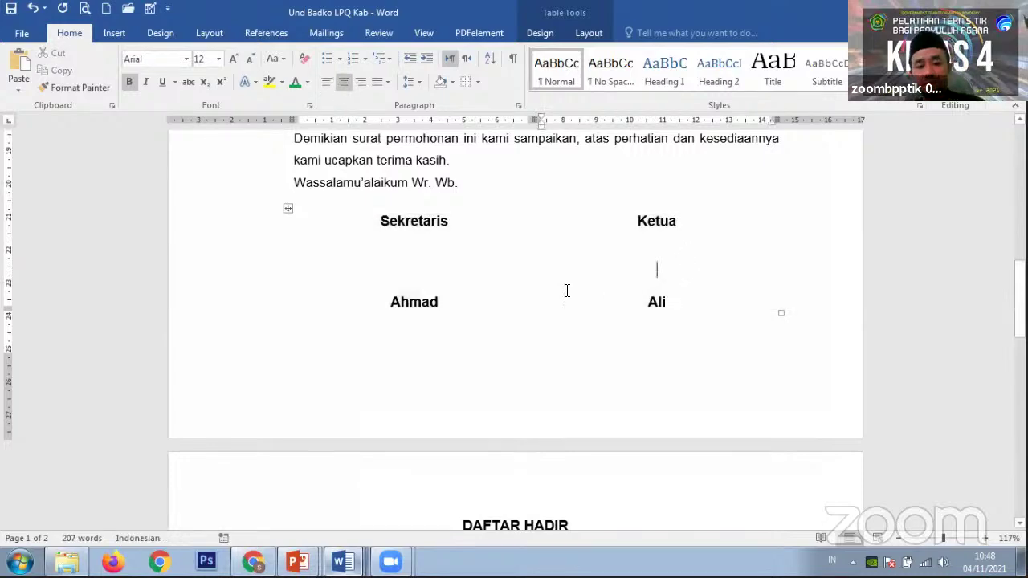
Look over the letter from the signature block up to the number and subject lines under the letterhead
{"action": "scroll", "coordinate": [566, 299], "scroll_direction": "up", "scroll_amount": 6}
{"action": "scroll", "coordinate": [575, 287], "scroll_direction": "down", "scroll_amount": 2}
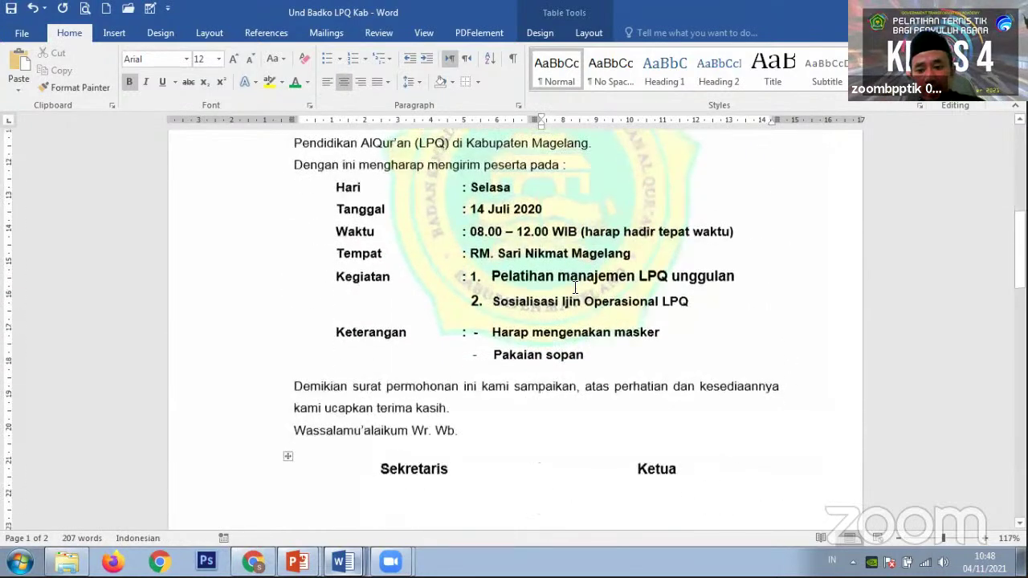
{"action": "scroll", "coordinate": [575, 287], "scroll_direction": "down", "scroll_amount": 3}
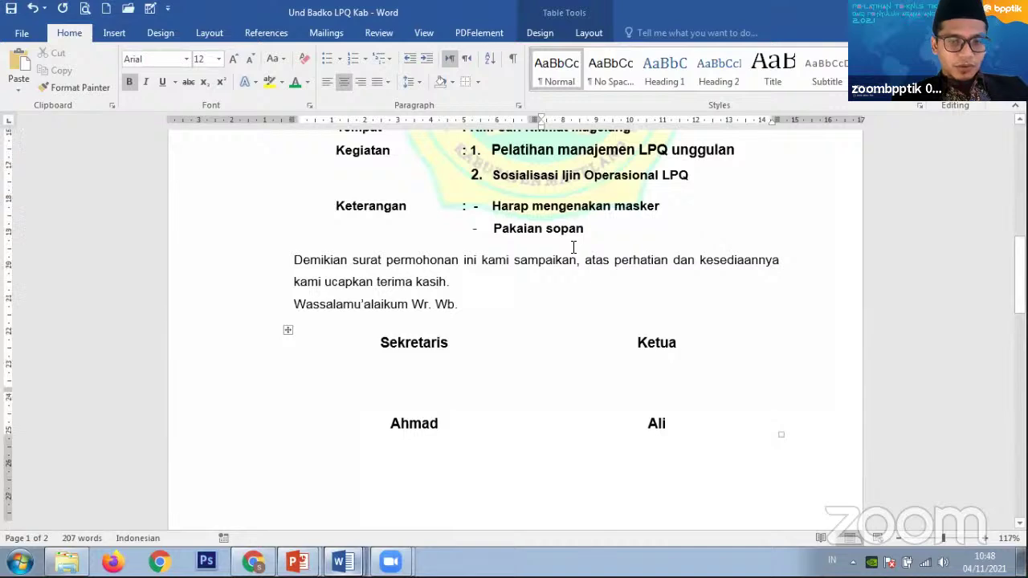
{"action": "scroll", "coordinate": [574, 247], "scroll_direction": "down", "scroll_amount": 2}
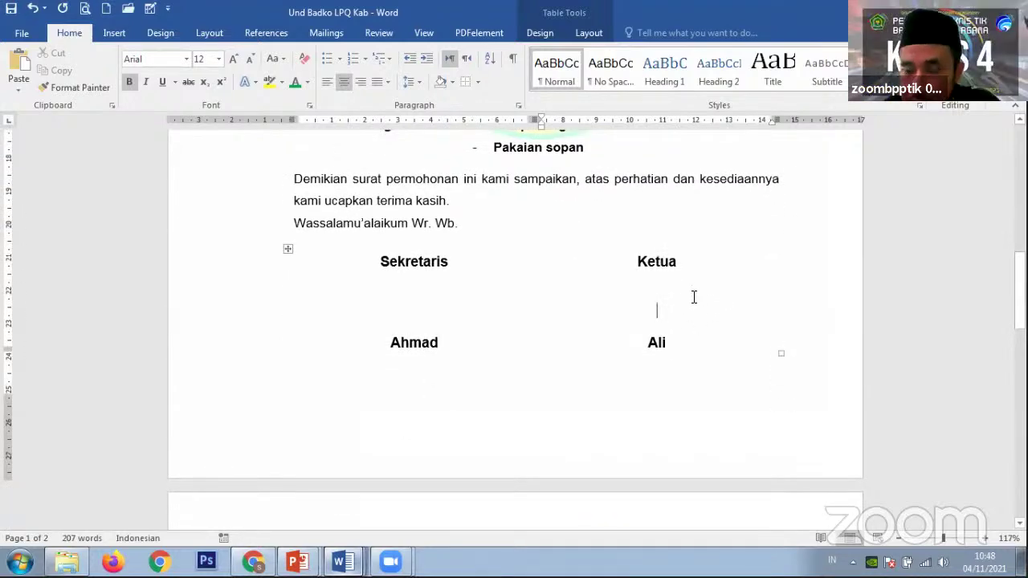
{"action": "scroll", "coordinate": [645, 289], "scroll_direction": "up", "scroll_amount": 9}
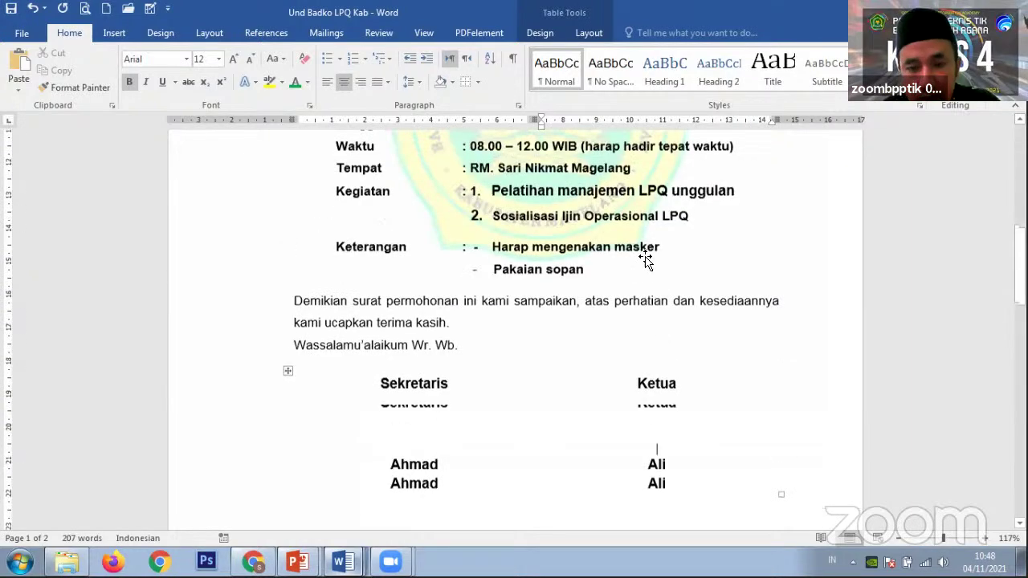
{"action": "scroll", "coordinate": [644, 312], "scroll_direction": "up", "scroll_amount": 5}
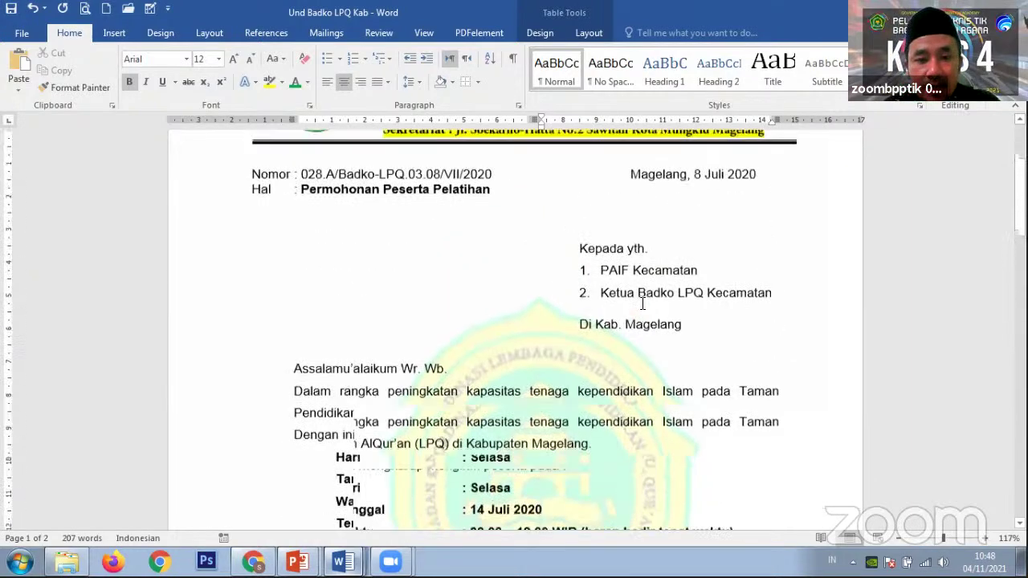
Switch to Document2, nudge the letterhead rectangle slightly upward and shorten it to fit its four text lines
{"action": "key", "text": "alt+Tab"}
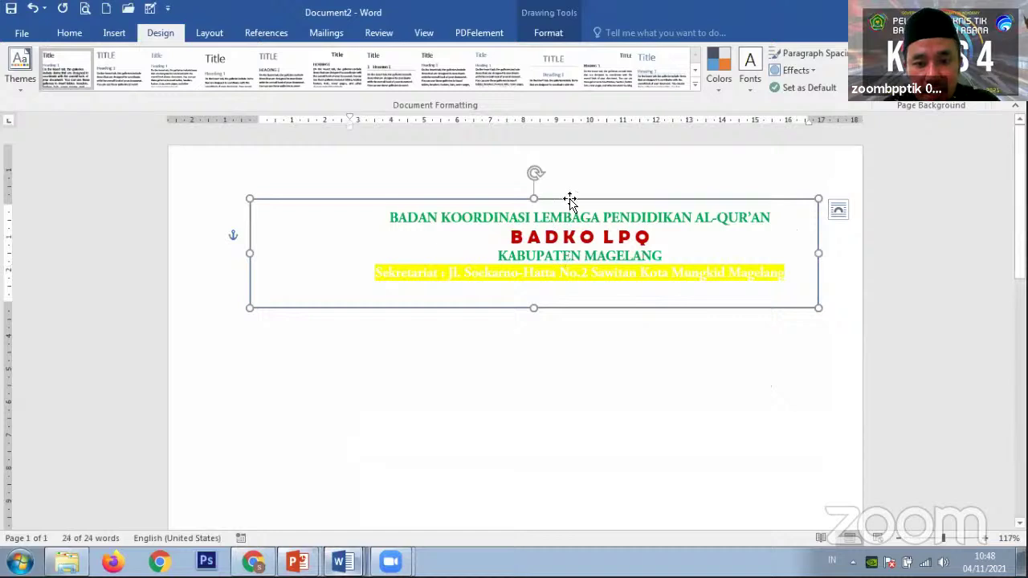
{"action": "left_click", "coordinate": [595, 204]}
{"action": "left_click_drag", "start_coordinate": [595, 204], "coordinate": [594, 196]}
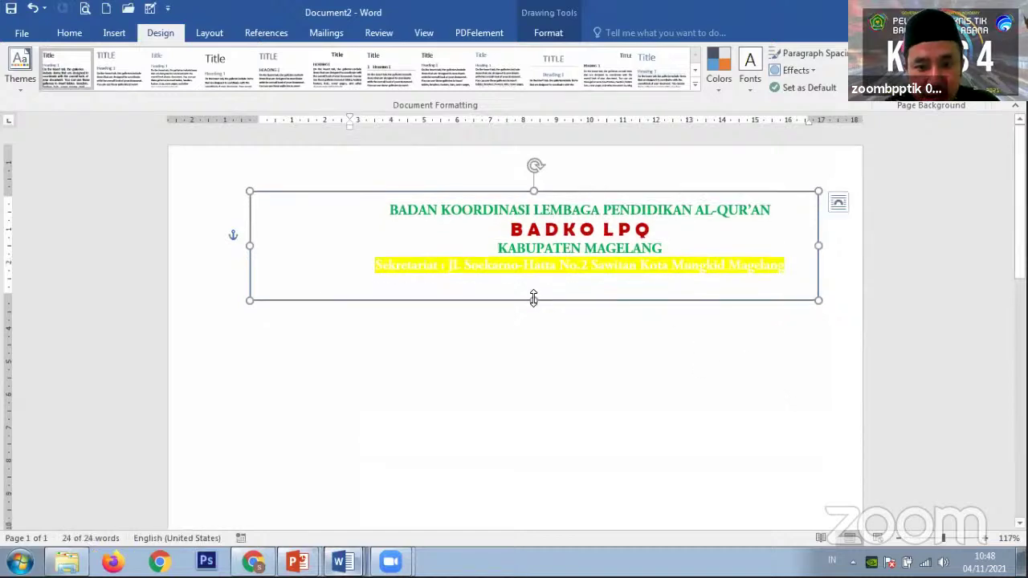
{"action": "left_click_drag", "start_coordinate": [534, 285], "coordinate": [537, 276]}
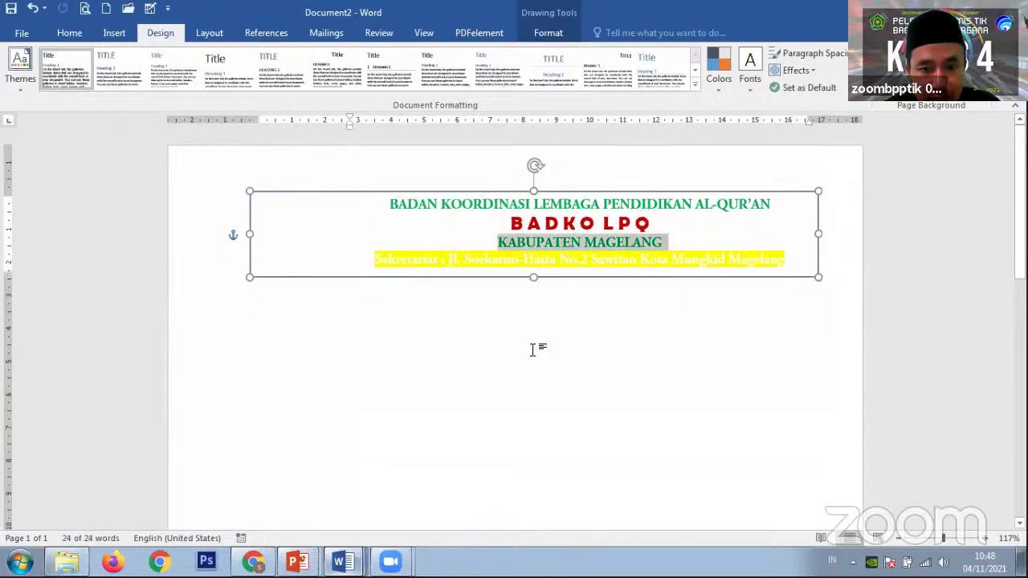
Set the letterhead rectangle to No Outline and check the page in print preview
{"action": "left_click", "coordinate": [441, 197]}
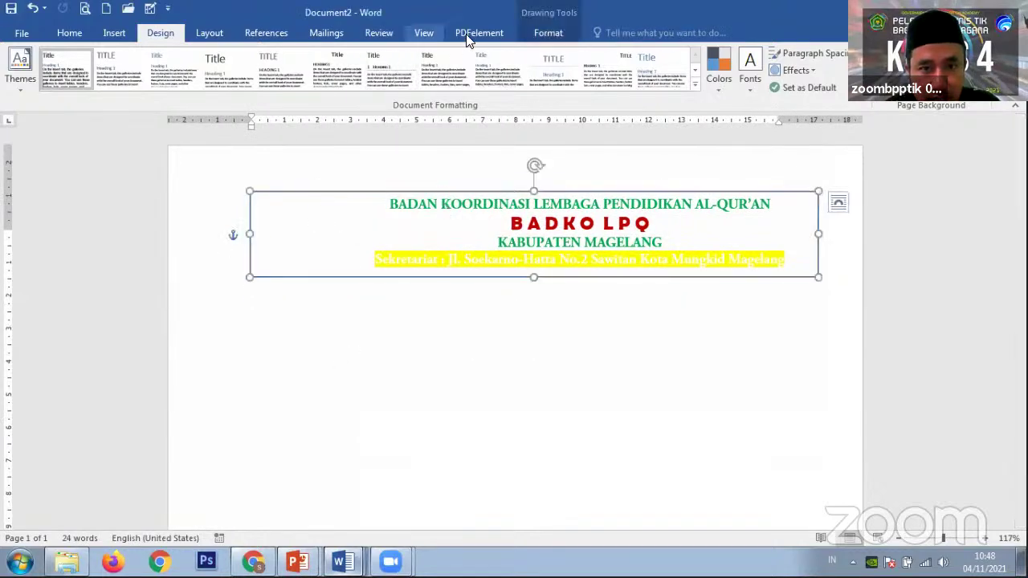
{"action": "left_click", "coordinate": [554, 32]}
{"action": "left_click", "coordinate": [408, 70]}
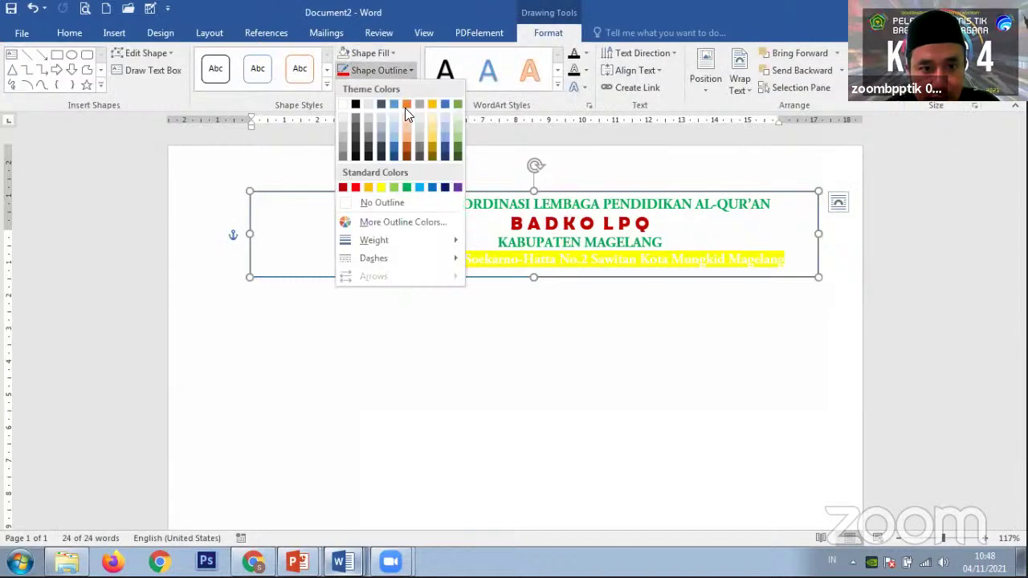
{"action": "left_click", "coordinate": [403, 203]}
{"action": "left_click", "coordinate": [532, 331]}
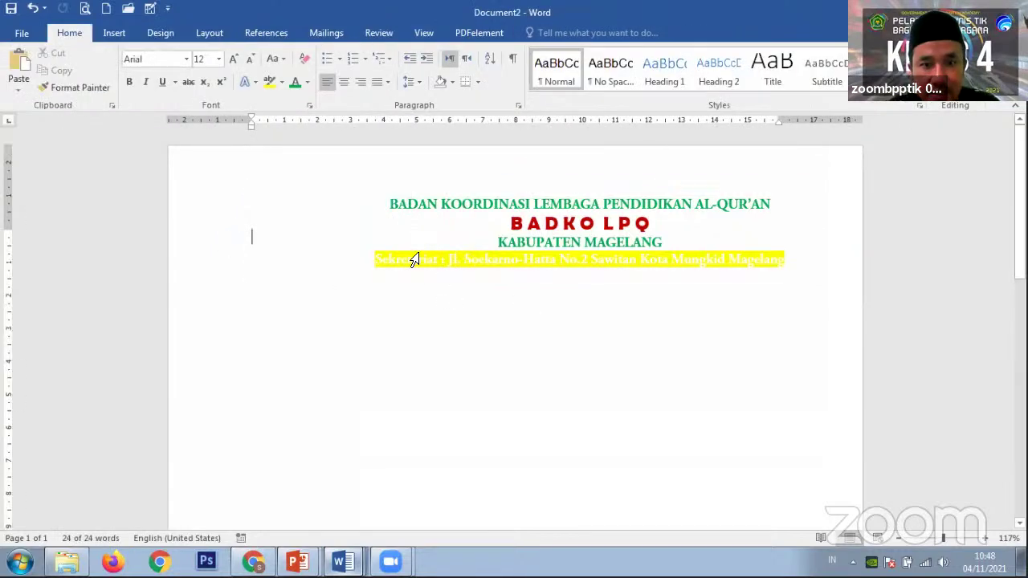
{"action": "left_click", "coordinate": [86, 9]}
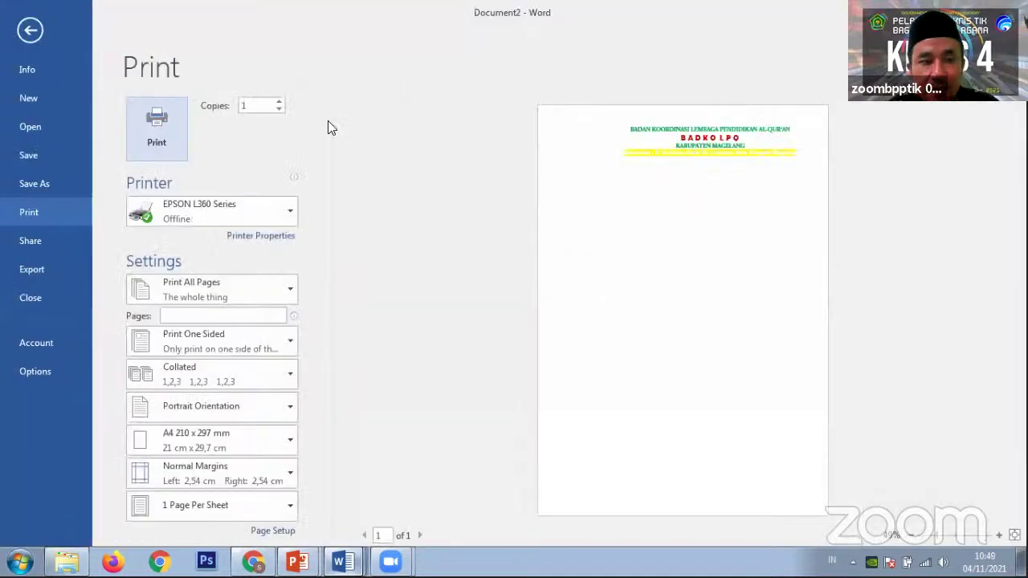
{"action": "left_click", "coordinate": [29, 30]}
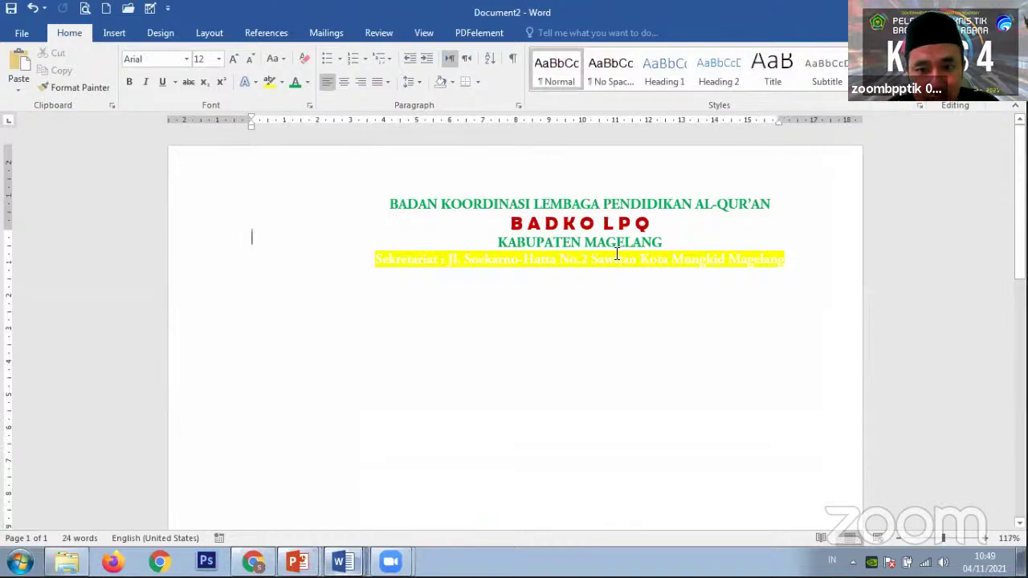
Extend the letterhead rectangle slightly to the left and reset the left indent of its four text lines to 0
{"action": "left_click", "coordinate": [617, 259]}
{"action": "mouse_move", "coordinate": [247, 233]}
{"action": "left_mouse_down"}
{"action": "mouse_move", "coordinate": [351, 232]}
{"action": "mouse_move", "coordinate": [231, 234]}
{"action": "left_mouse_up"}
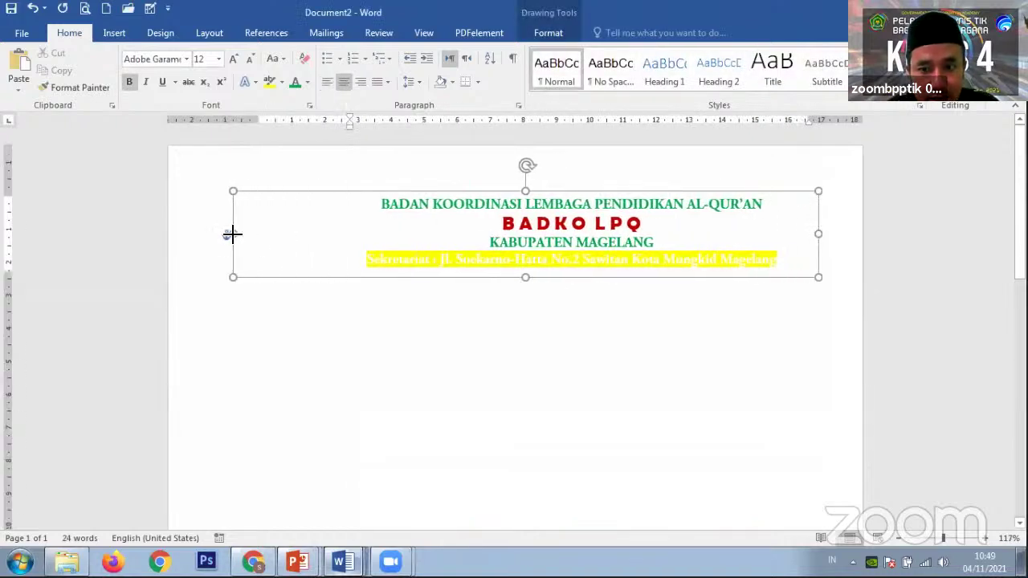
{"action": "left_click_drag", "start_coordinate": [424, 207], "coordinate": [440, 259]}
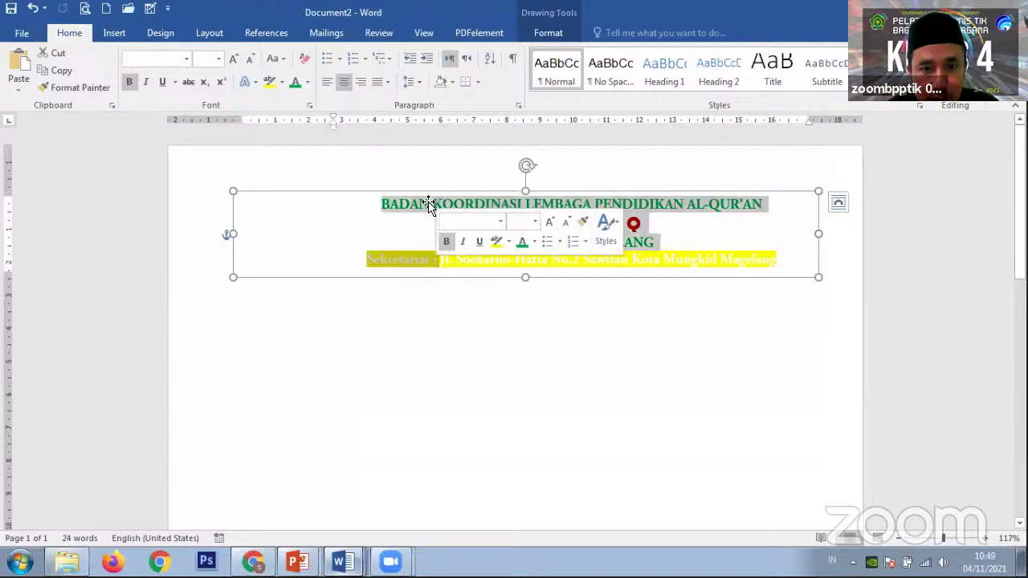
{"action": "mouse_move", "coordinate": [329, 127]}
{"action": "left_mouse_down"}
{"action": "mouse_move", "coordinate": [222, 161]}
{"action": "mouse_move", "coordinate": [247, 163]}
{"action": "left_mouse_up"}
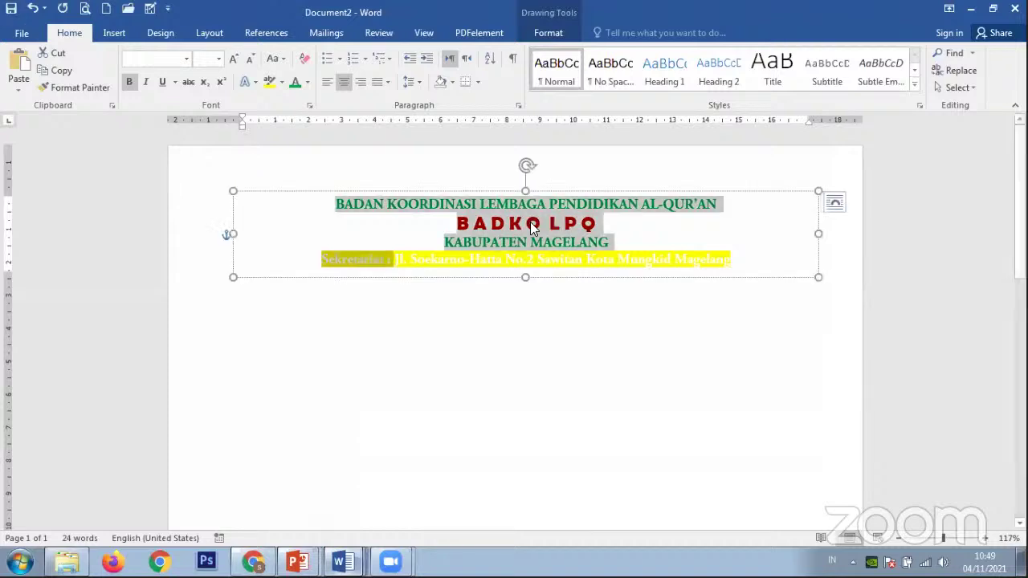
Narrow the letterhead rectangle from its right side to fit the text and move it toward the right page edge
{"action": "left_click", "coordinate": [796, 233]}
{"action": "left_click_drag", "start_coordinate": [814, 234], "coordinate": [673, 236]}
{"action": "left_click_drag", "start_coordinate": [394, 198], "coordinate": [551, 195]}
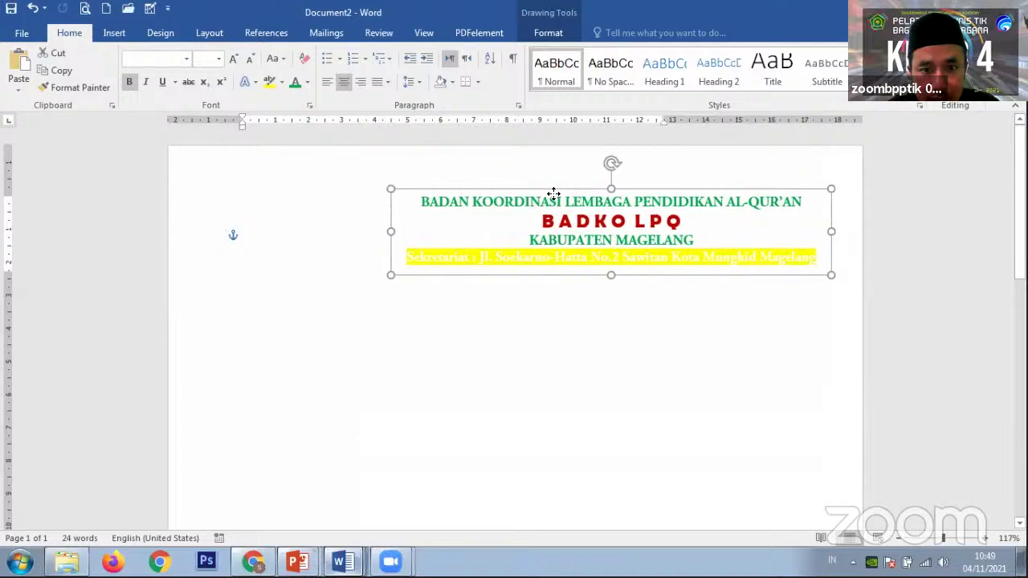
{"action": "left_click", "coordinate": [362, 225]}
{"action": "left_click", "coordinate": [114, 33]}
{"action": "left_click", "coordinate": [142, 78]}
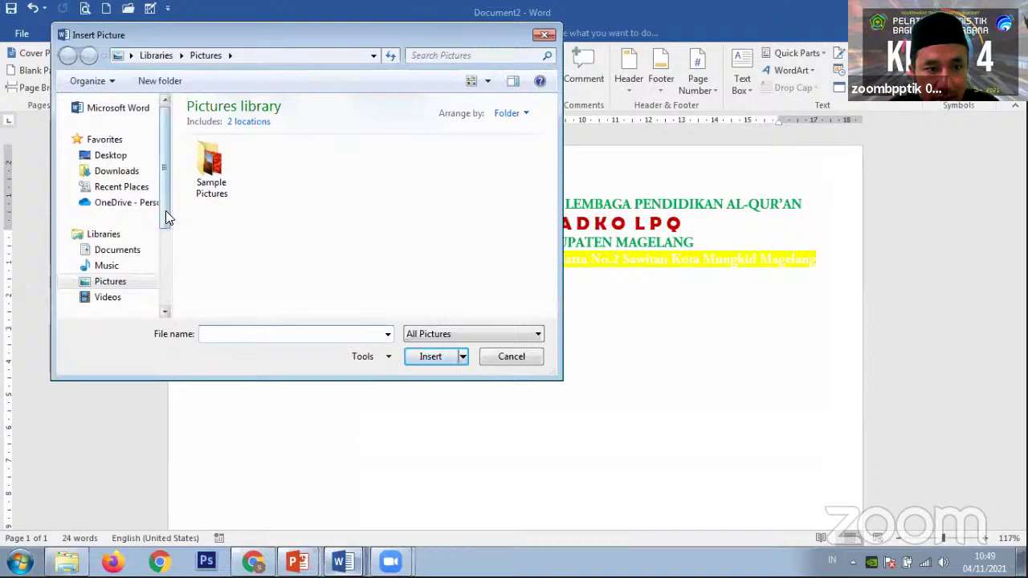
{"action": "left_click_drag", "start_coordinate": [165, 204], "coordinate": [166, 238]}
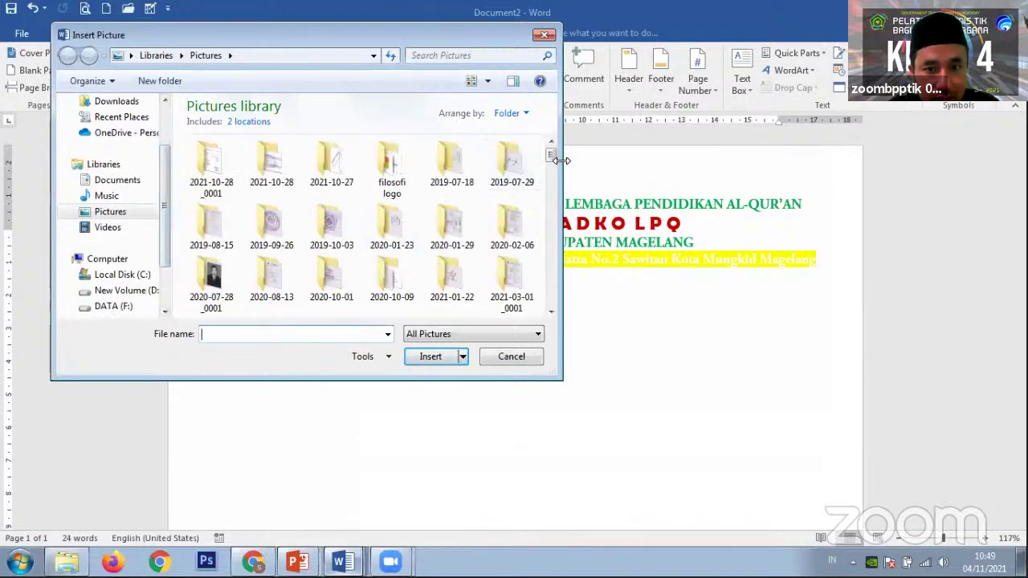
{"action": "left_click", "coordinate": [544, 35]}
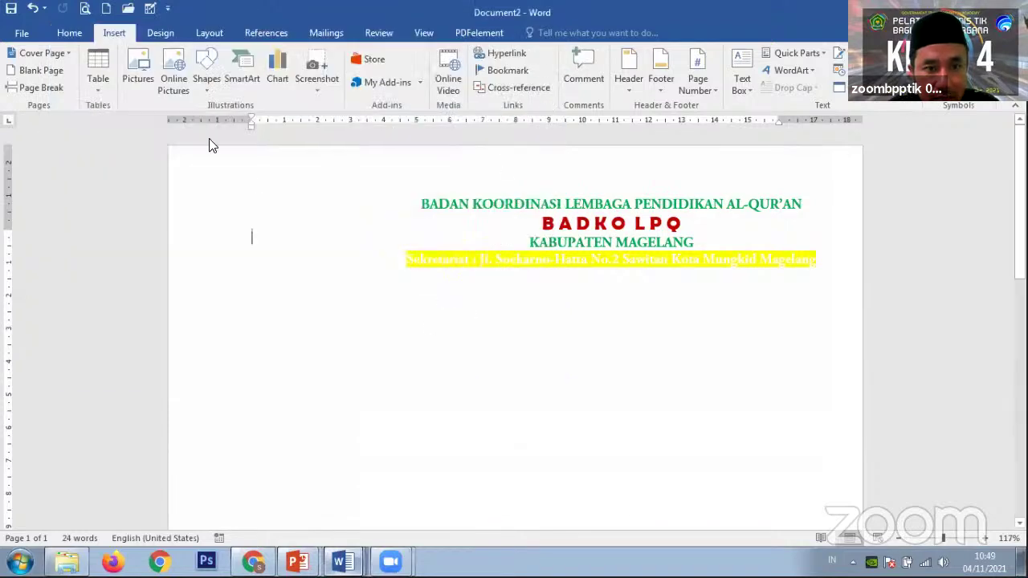
Insert the LOGO LPQ SECANG picture from the Pictures library into the document
{"action": "left_click", "coordinate": [128, 79]}
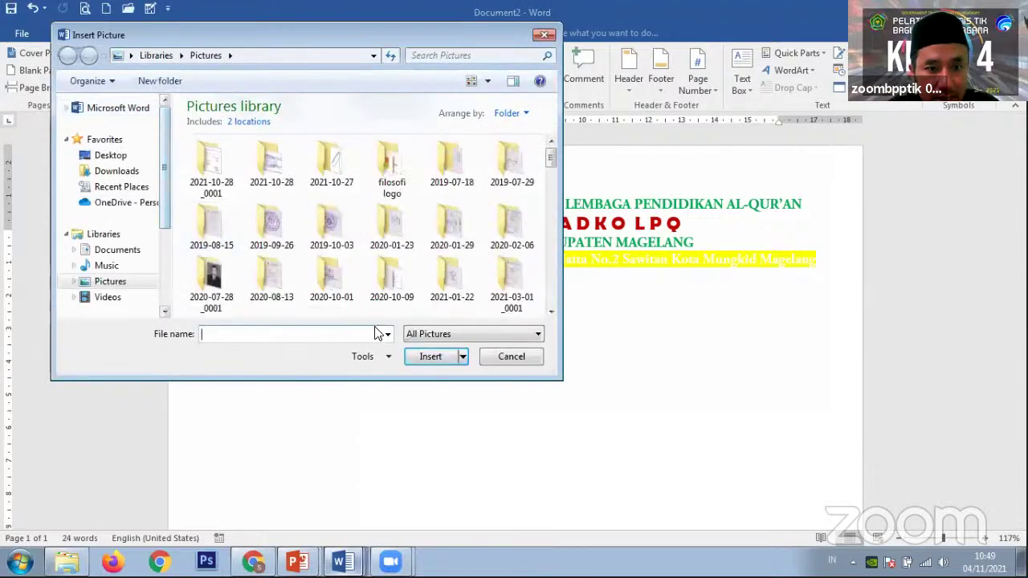
{"action": "left_click_drag", "start_coordinate": [162, 208], "coordinate": [165, 258]}
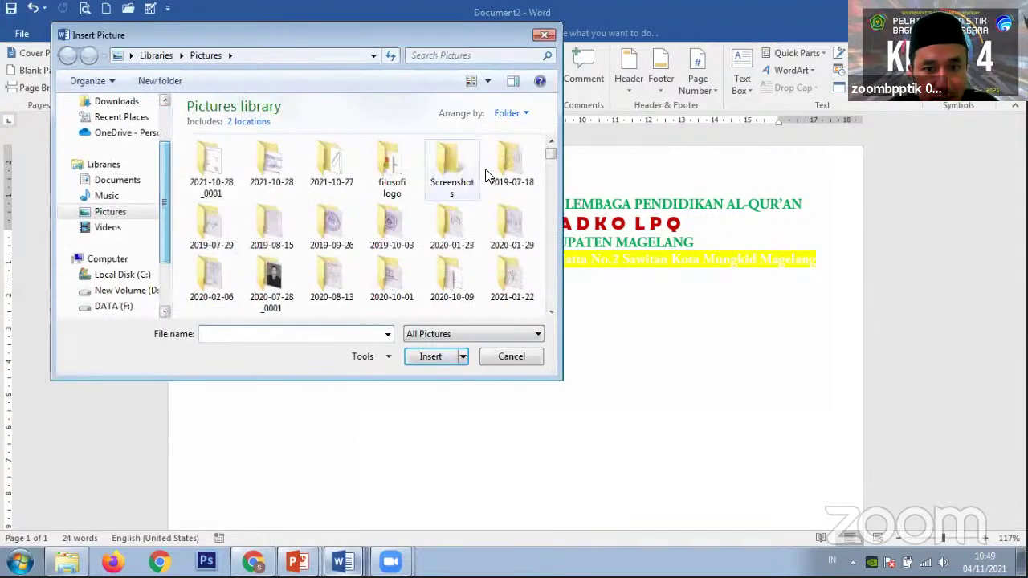
{"action": "scroll", "coordinate": [550, 171], "scroll_direction": "down", "scroll_amount": 5}
{"action": "scroll", "coordinate": [552, 195], "scroll_direction": "down", "scroll_amount": 5}
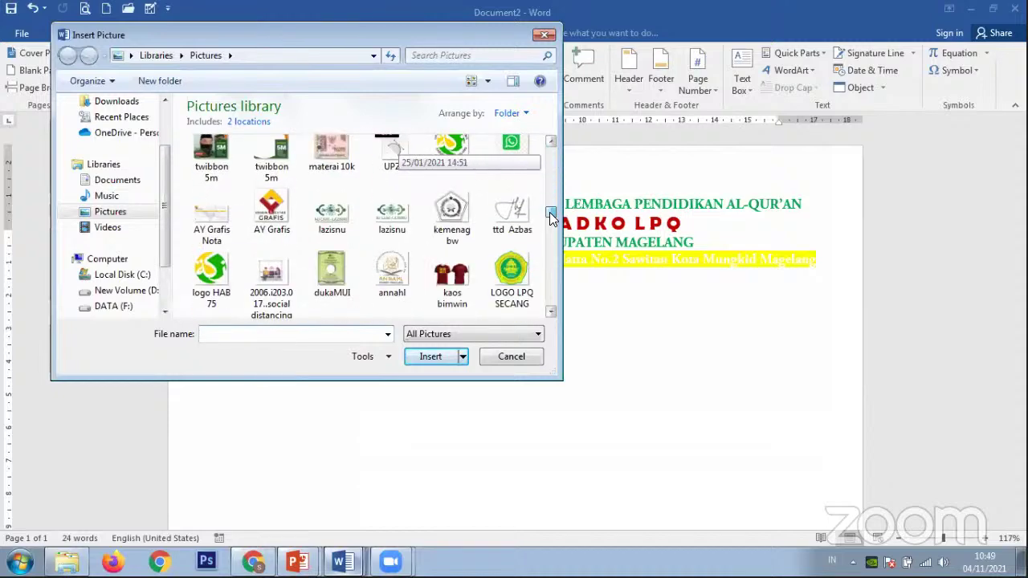
{"action": "left_click", "coordinate": [511, 269]}
{"action": "left_click", "coordinate": [430, 357]}
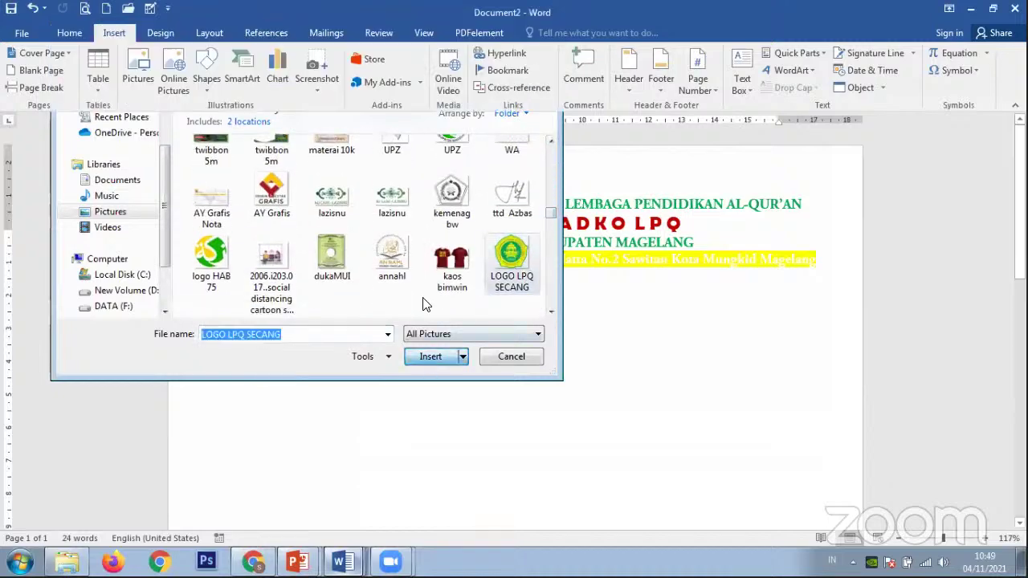
{"action": "left_click", "coordinate": [441, 357]}
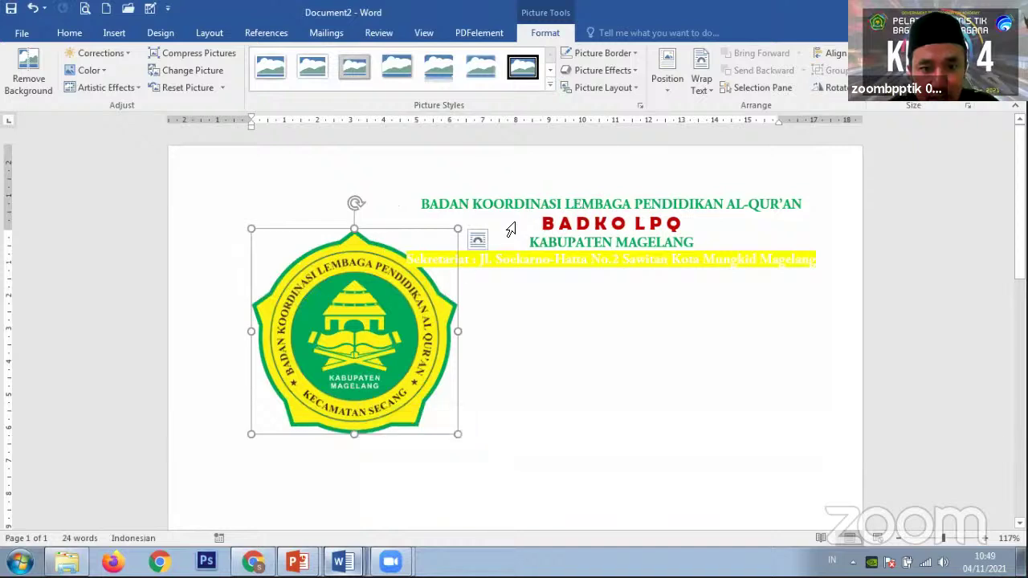
Set the logo's text wrapping to In Front of Text, then shrink and place it just left of the letterhead text
{"action": "left_click", "coordinate": [699, 90]}
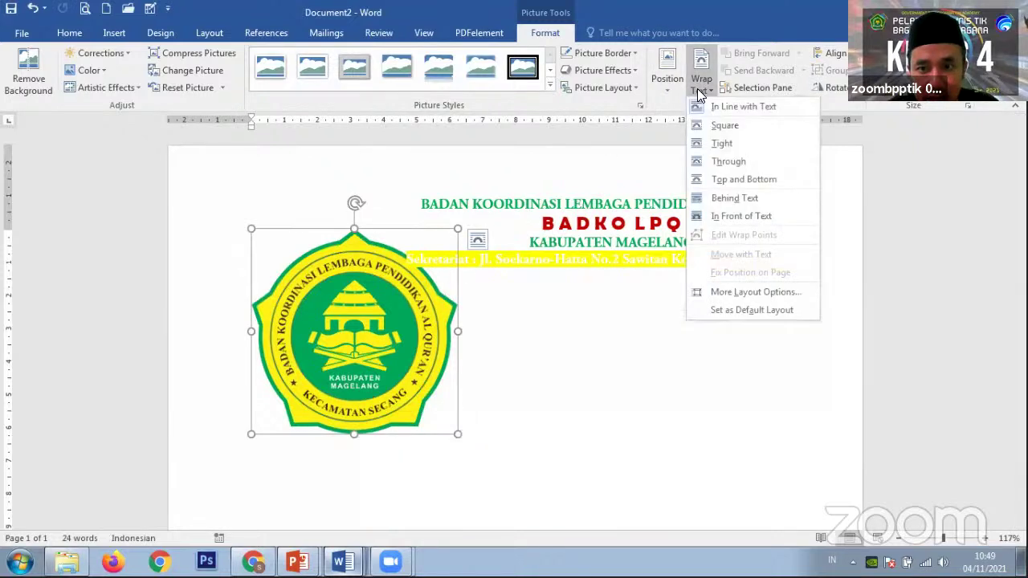
{"action": "left_click", "coordinate": [734, 216]}
{"action": "left_click_drag", "start_coordinate": [458, 229], "coordinate": [348, 346]}
{"action": "left_click_drag", "start_coordinate": [297, 399], "coordinate": [334, 255]}
{"action": "left_click_drag", "start_coordinate": [387, 283], "coordinate": [372, 264]}
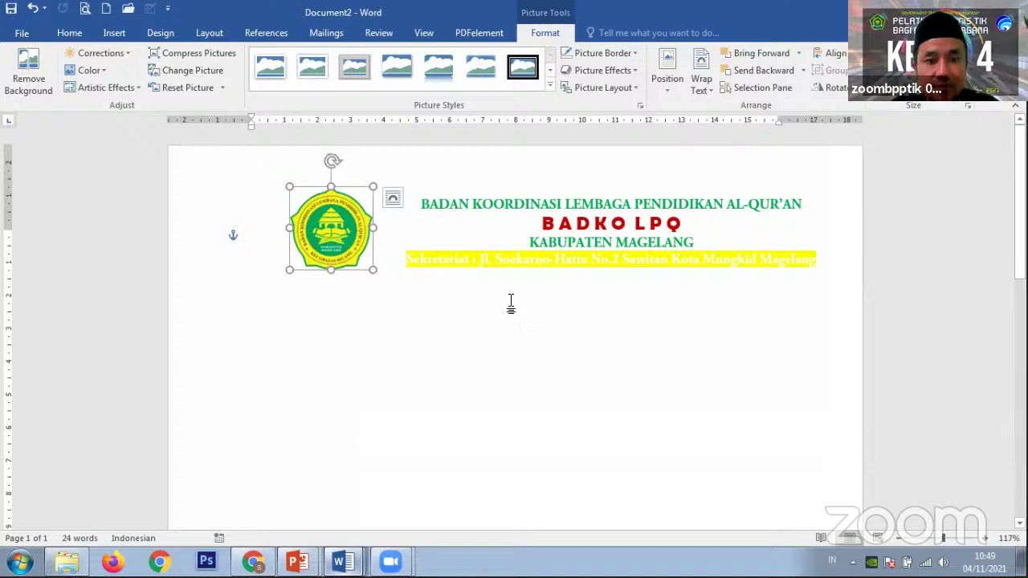
{"action": "left_click", "coordinate": [502, 299]}
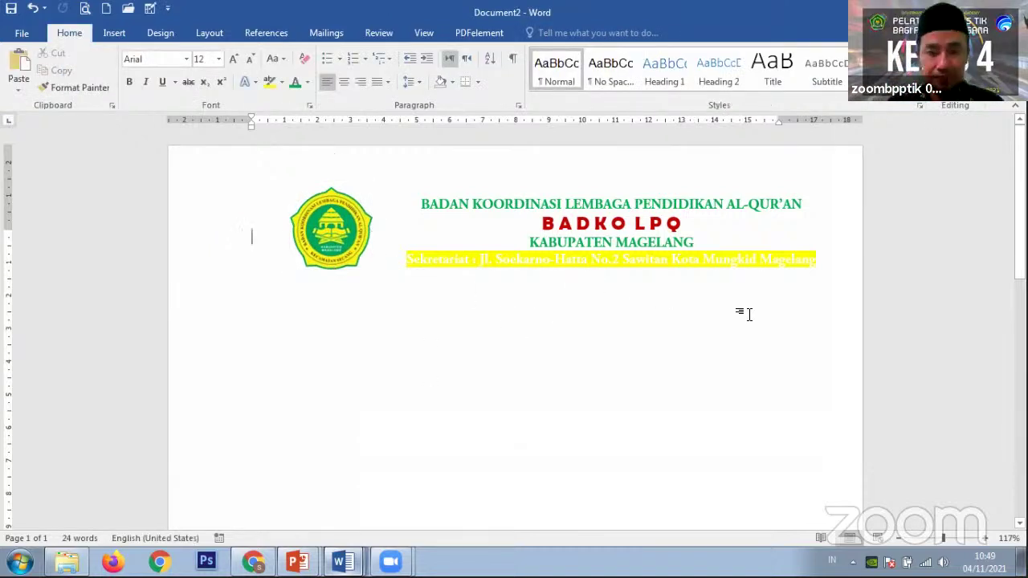
Switch to Document1 and view its letter from the body up to the letterhead
{"action": "scroll", "coordinate": [682, 329], "scroll_direction": "down", "scroll_amount": 5}
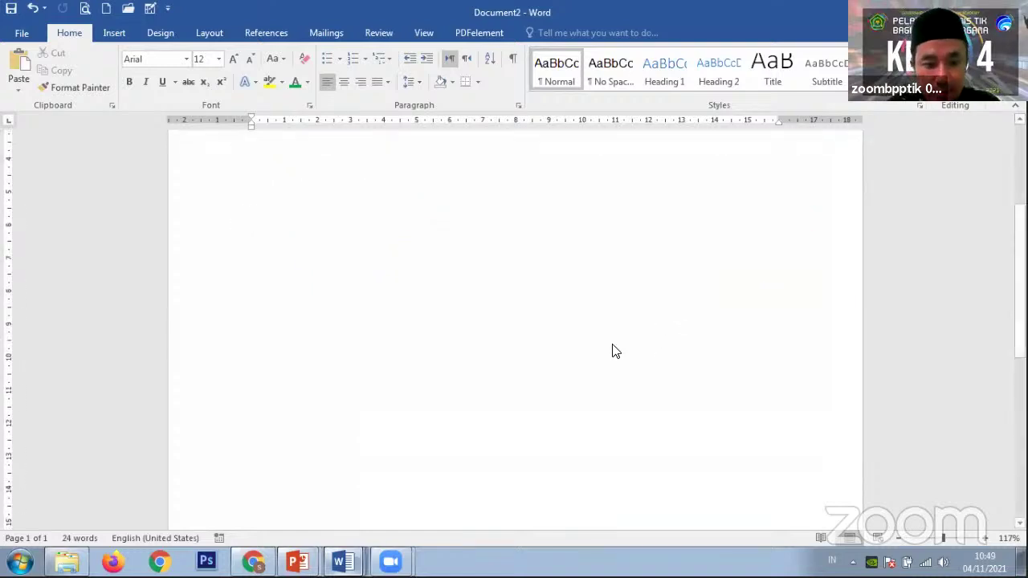
{"action": "mouse_move", "coordinate": [342, 561]}
{"action": "left_click", "coordinate": [347, 504]}
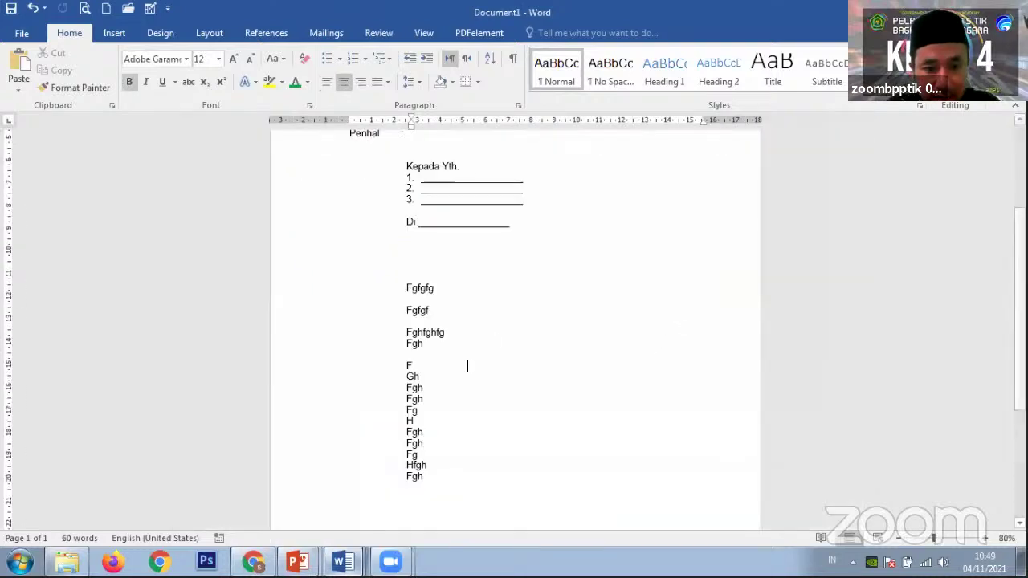
{"action": "scroll", "coordinate": [496, 351], "scroll_direction": "up", "scroll_amount": 4}
Switch to the Und Badko LPQ Kab document and delete the two-column signature table below the closing greeting
{"action": "mouse_move", "coordinate": [342, 561]}
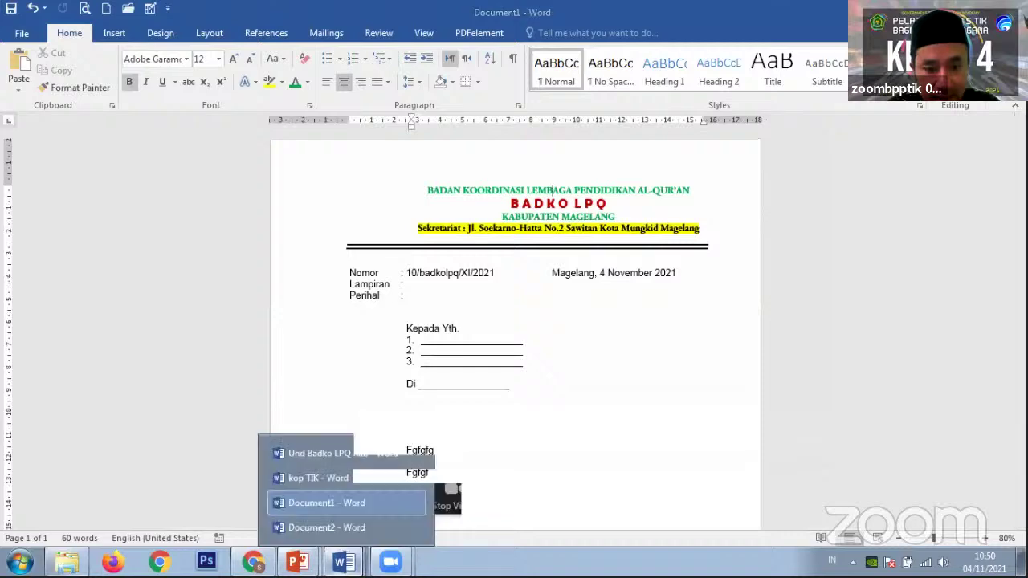
{"action": "left_click", "coordinate": [365, 453]}
{"action": "scroll", "coordinate": [576, 321], "scroll_direction": "down", "scroll_amount": 5}
{"action": "scroll", "coordinate": [579, 313], "scroll_direction": "down", "scroll_amount": 3}
{"action": "scroll", "coordinate": [530, 281], "scroll_direction": "up", "scroll_amount": 1}
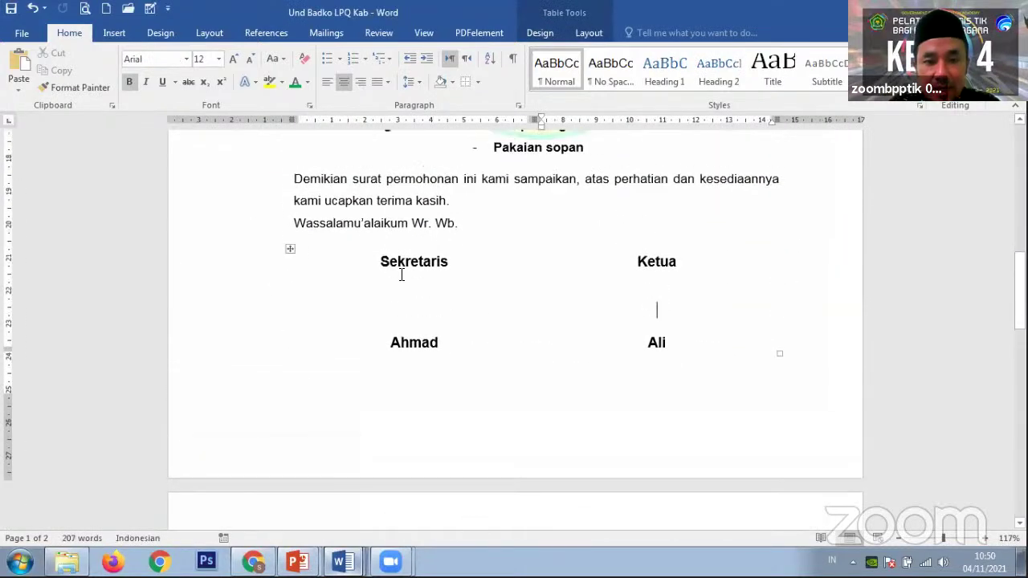
{"action": "left_click", "coordinate": [406, 265]}
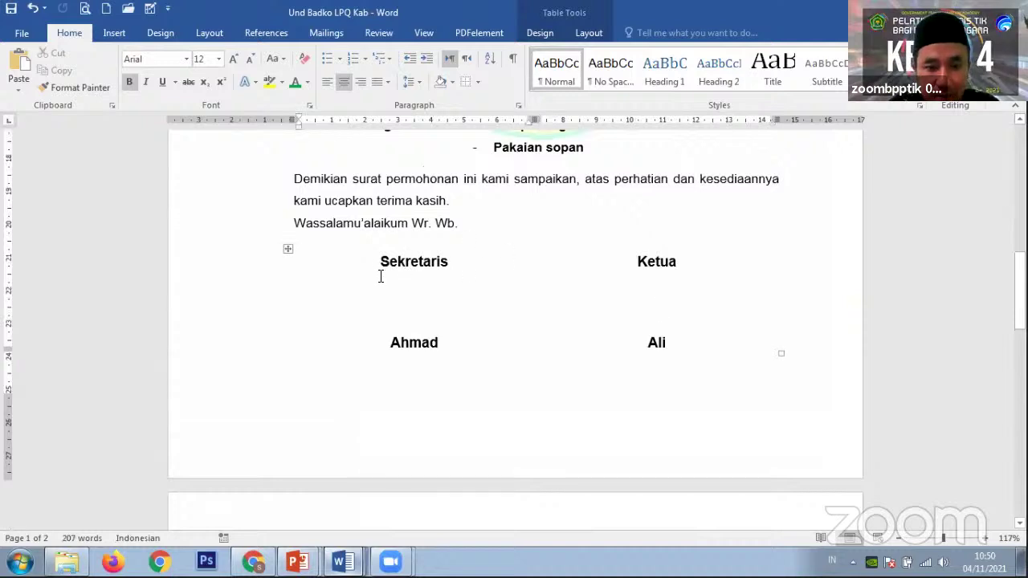
{"action": "left_click", "coordinate": [287, 248]}
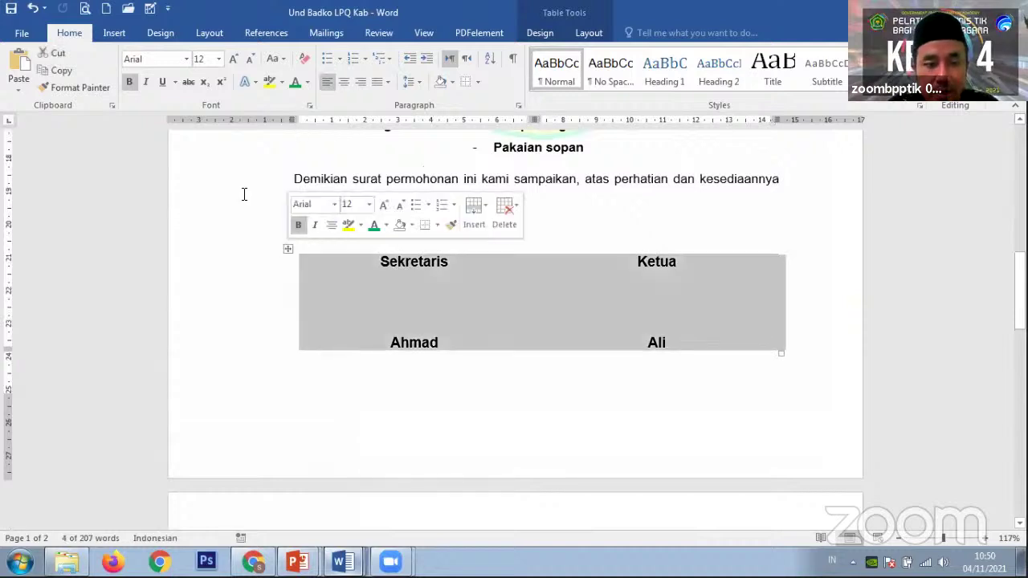
{"action": "left_click", "coordinate": [570, 235]}
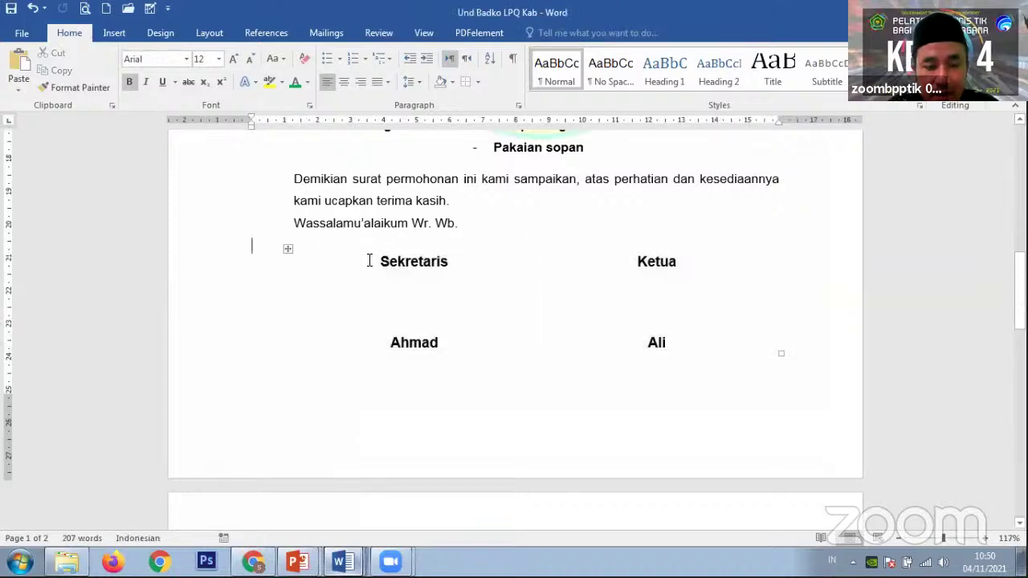
{"action": "left_click", "coordinate": [289, 249]}
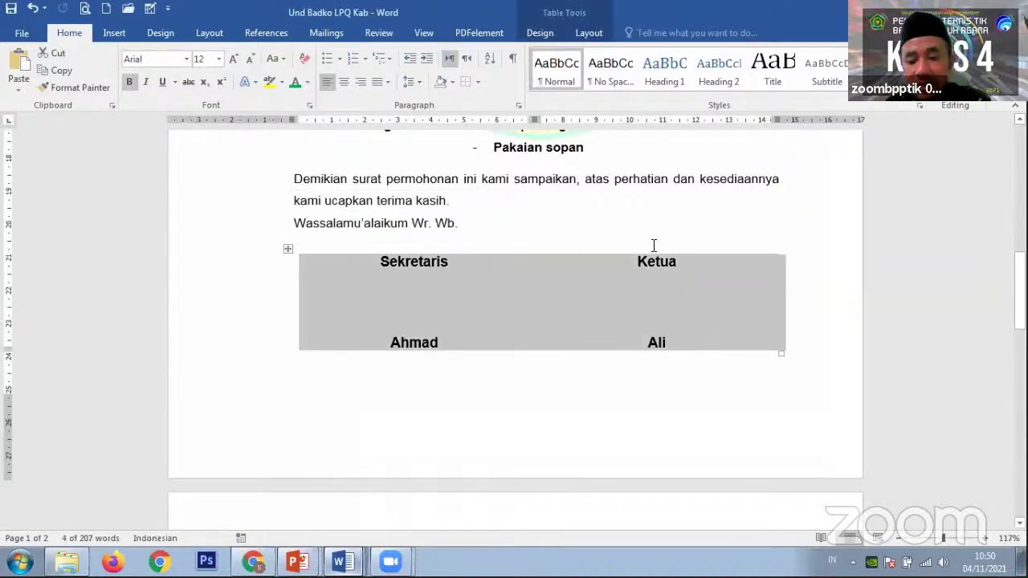
{"action": "key", "text": "Delete"}
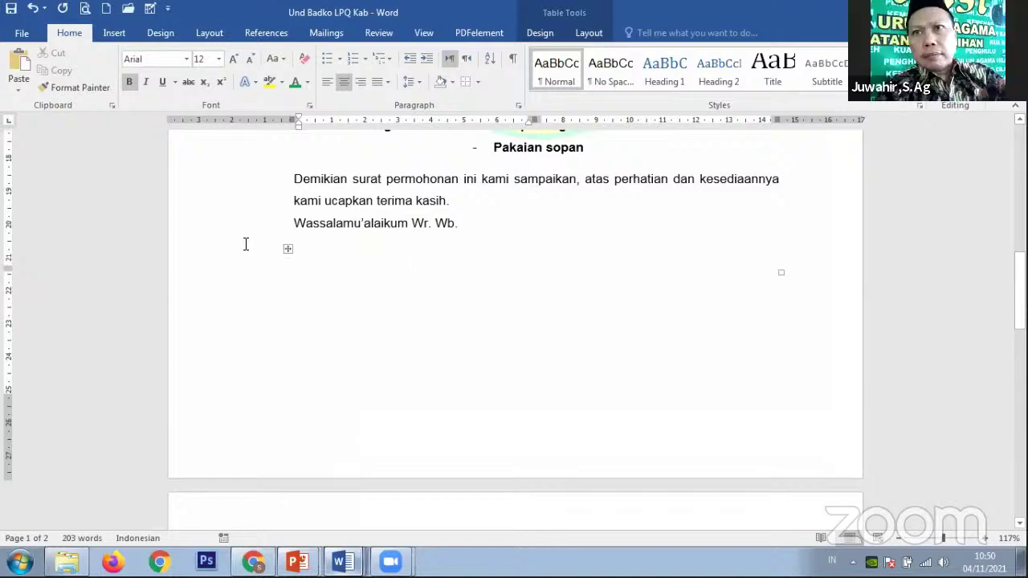
{"action": "left_click_drag", "start_coordinate": [252, 248], "coordinate": [286, 368]}
{"action": "key", "text": "Delete"}
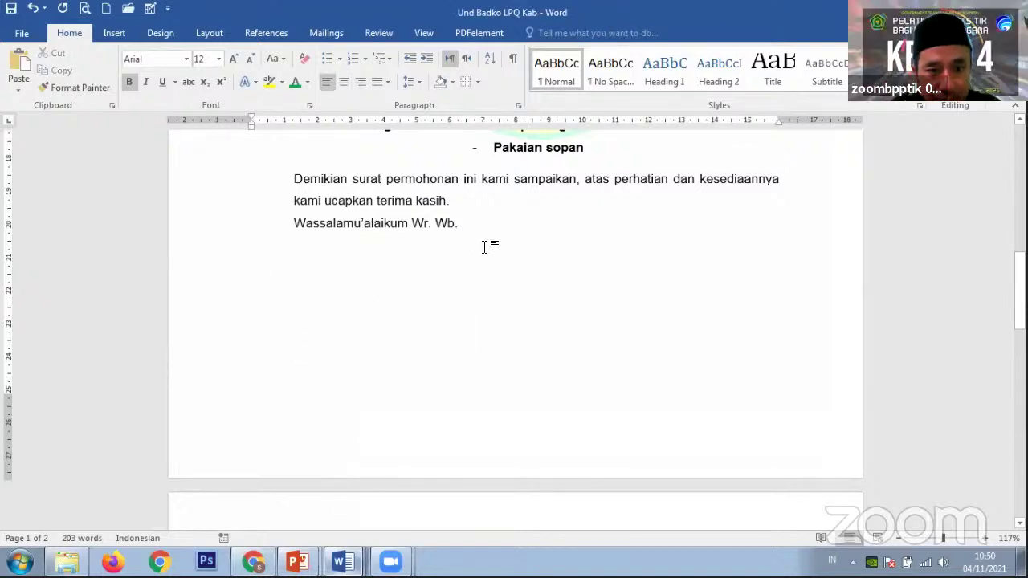
Replace the page break before the DAFTAR HADIR heading and add a blank line below the closing greeting
{"action": "key", "text": "Delete"}
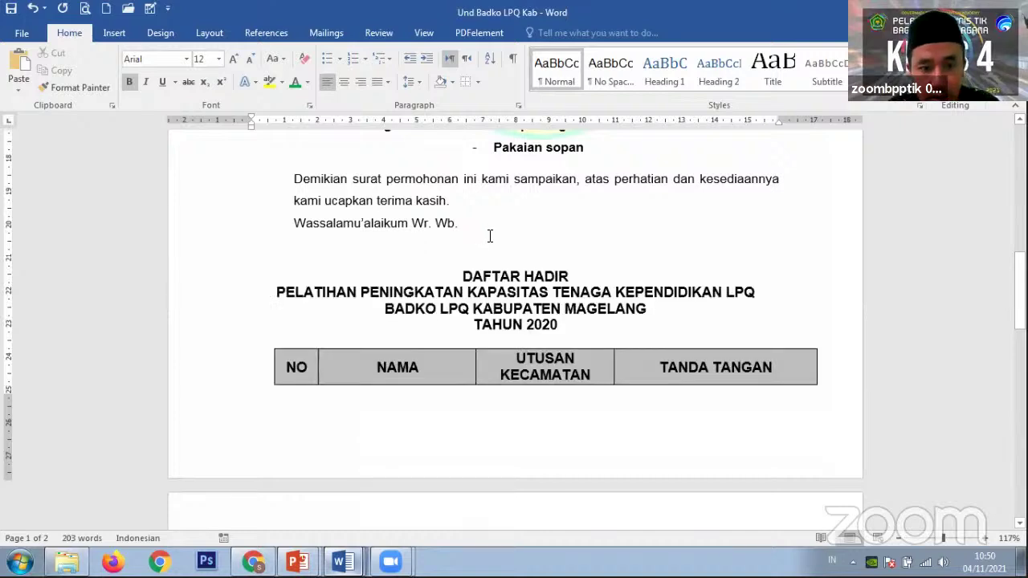
{"action": "key", "text": "ctrl+Return"}
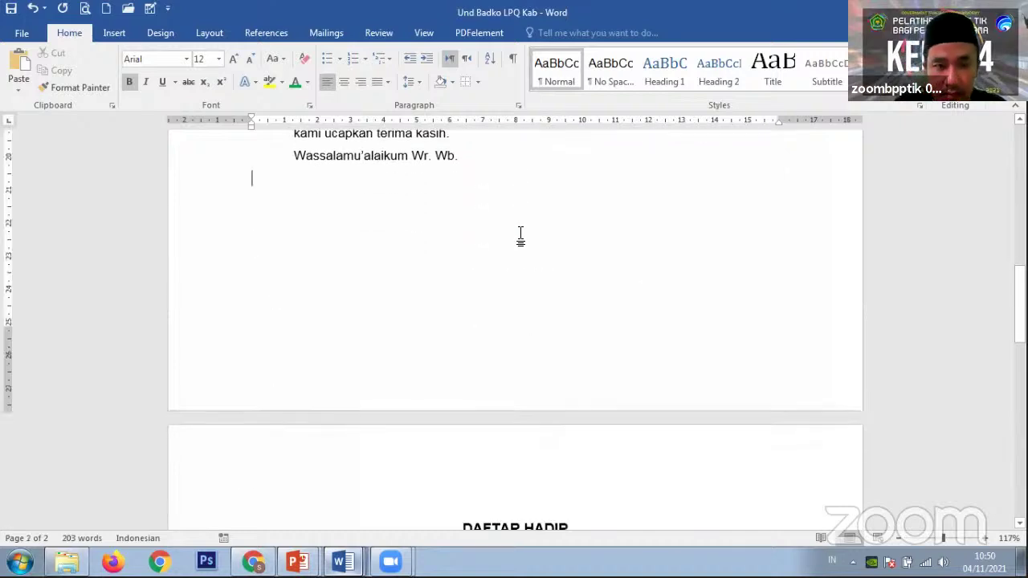
{"action": "key", "text": "Return"}
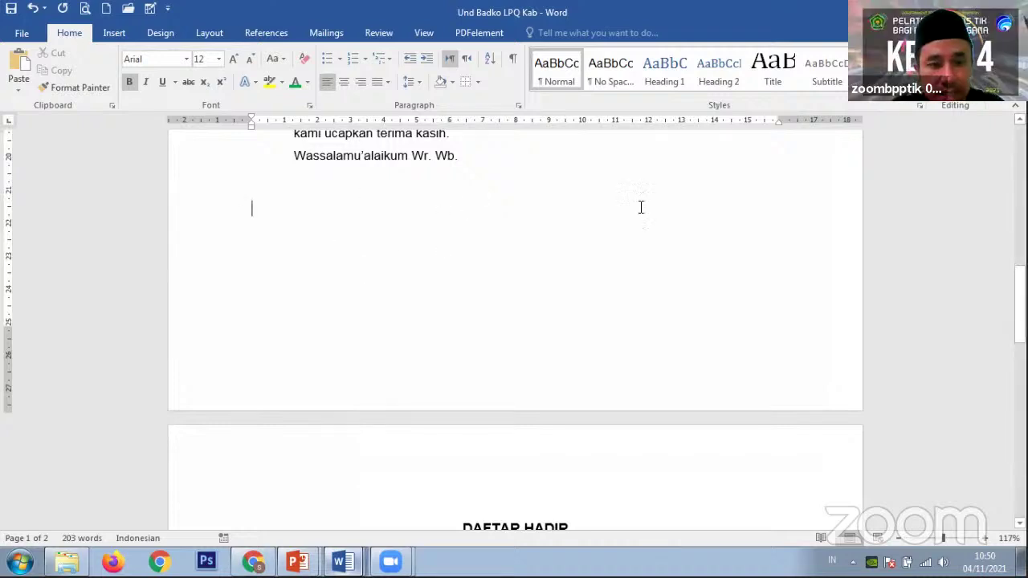
{"action": "type", "text": "Ketua"}
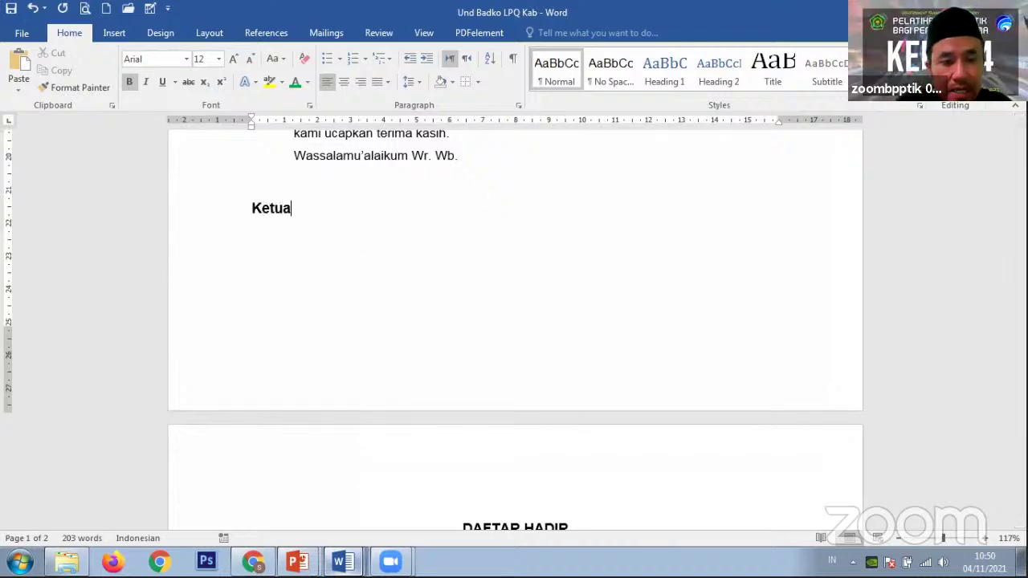
{"action": "key", "text": "BackSpace"}
{"action": "key", "text": "BackSpace"}
{"action": "key", "text": "BackSpace"}
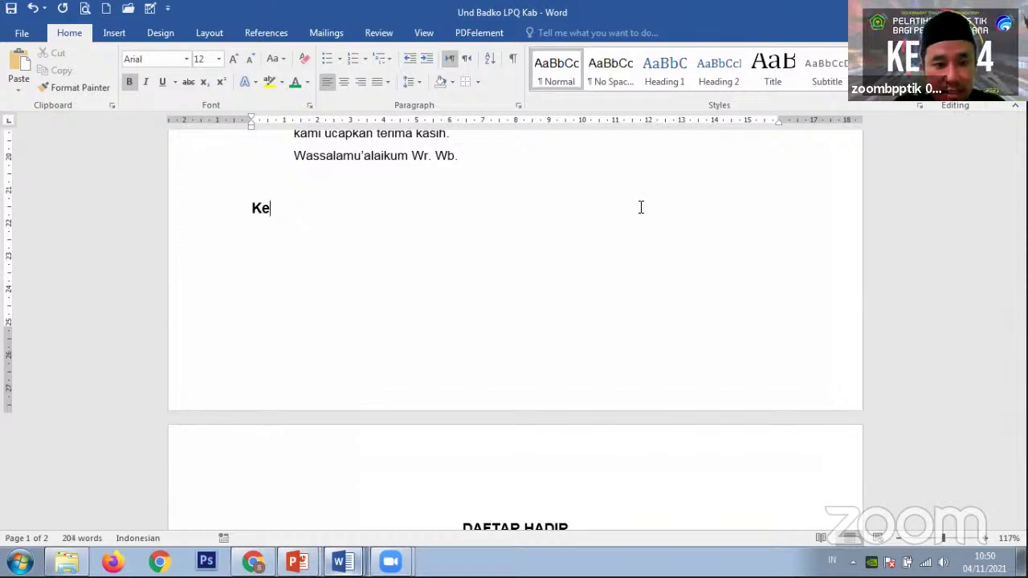
{"action": "key", "text": "BackSpace"}
Enter the tab-separated titles Sekretaris and Ketua, leave signing space, and enter the two signatories' names tab-separated below
{"action": "type", "text": "Sekretari"}
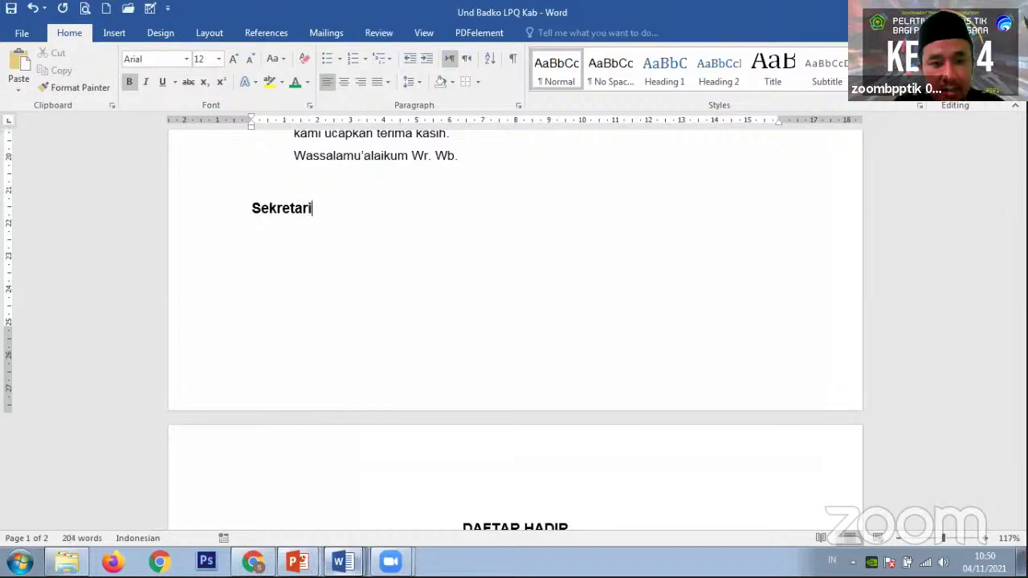
{"action": "type", "text": "s\tKetua"}
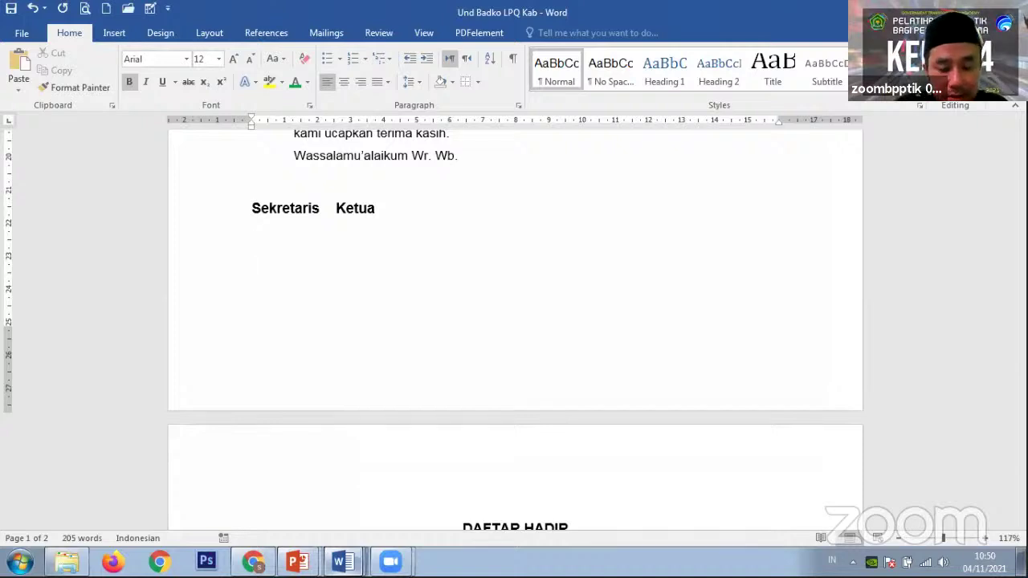
{"action": "type", "text": "Ah"}
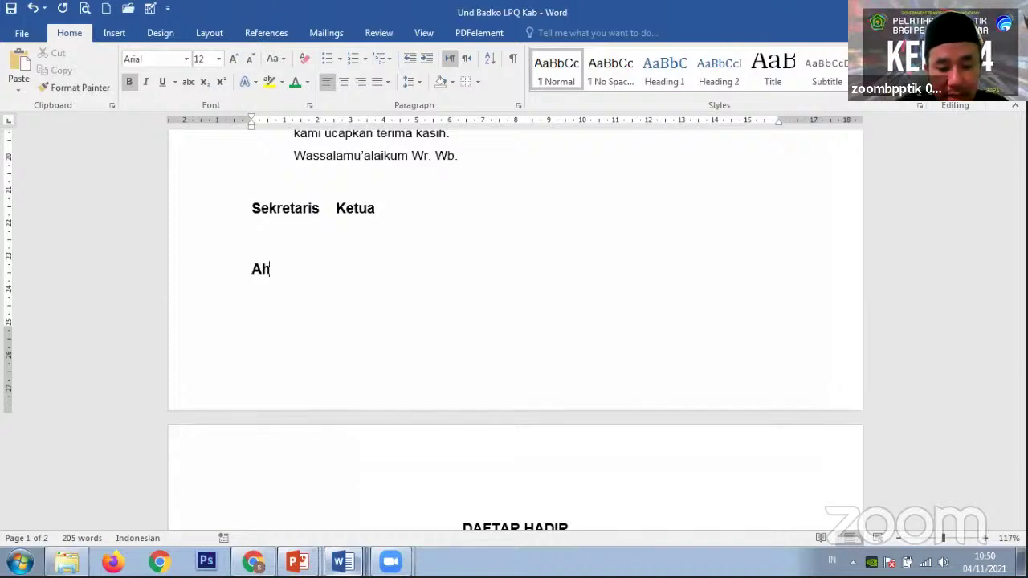
{"action": "type", "text": "mad\tAli"}
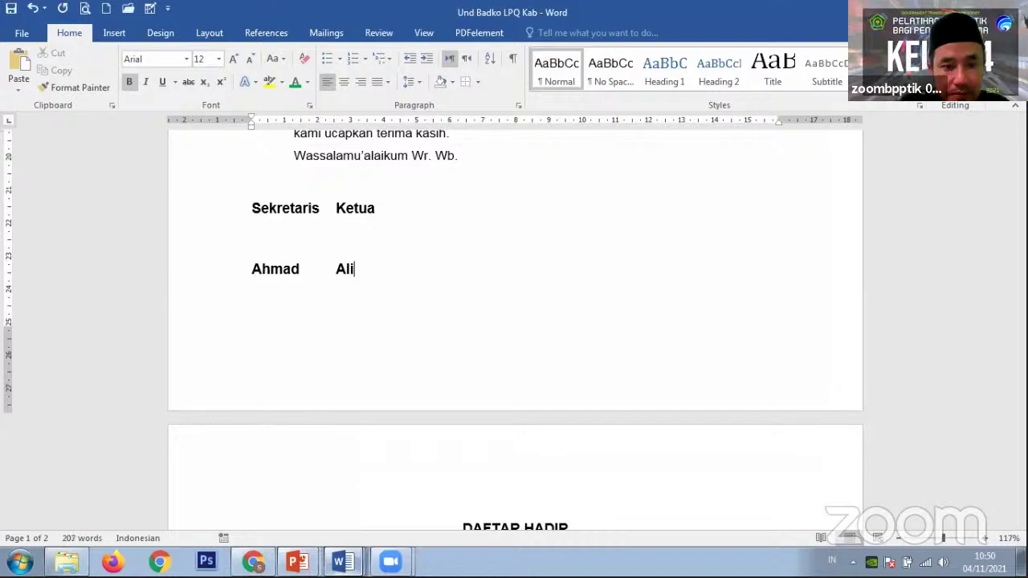
Indent the signature lines to about 3.5 cm and shift Ketua far to the right of Sekretaris with tab spacing
{"action": "left_click_drag", "start_coordinate": [273, 212], "coordinate": [286, 271]}
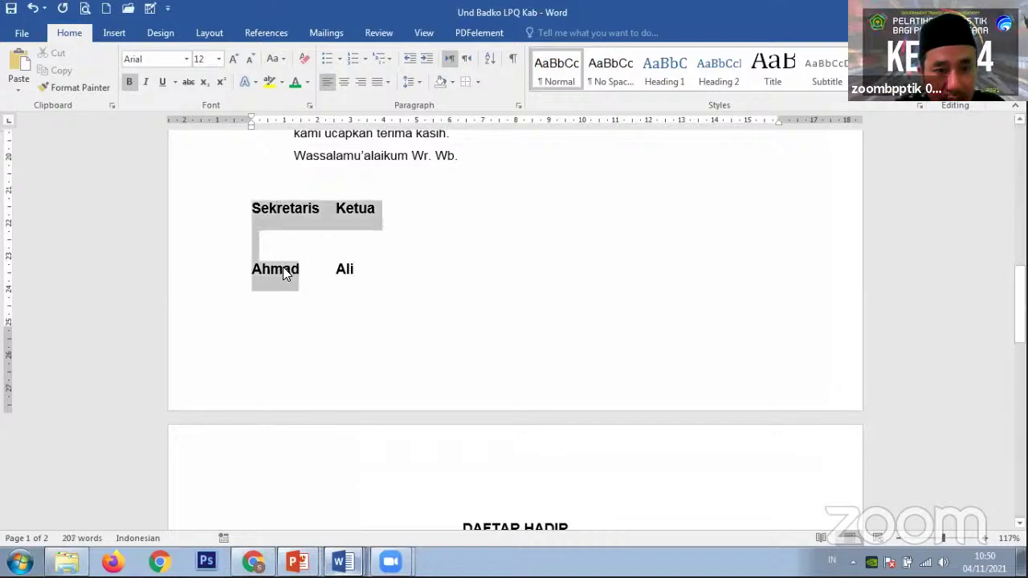
{"action": "left_click_drag", "start_coordinate": [252, 130], "coordinate": [365, 137]}
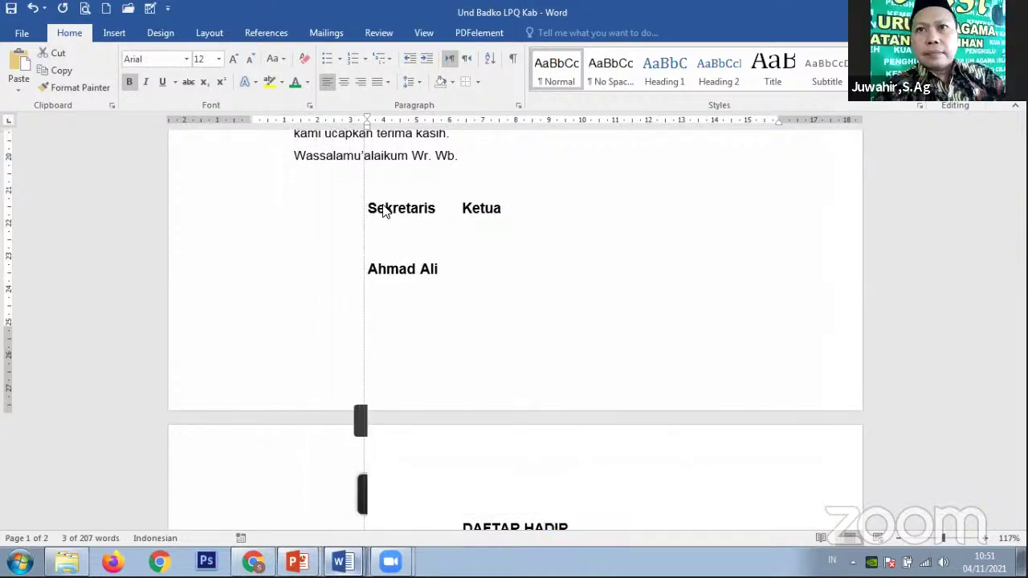
{"action": "left_click", "coordinate": [462, 208]}
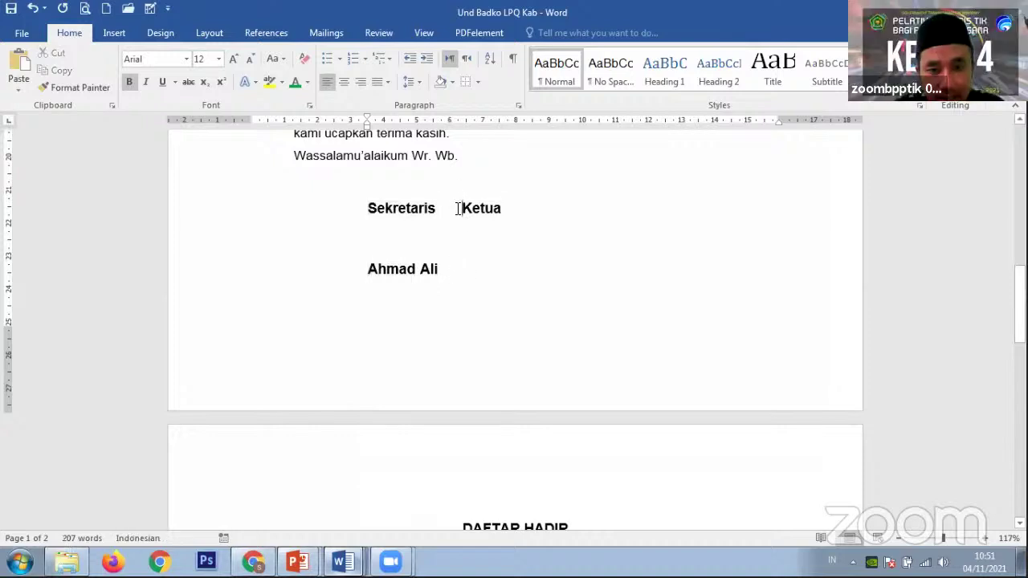
{"action": "key", "text": "Tab"}
{"action": "key", "text": "Tab"}
{"action": "key", "text": "Tab"}
{"action": "key", "text": "Tab"}
{"action": "key", "text": "Tab"}
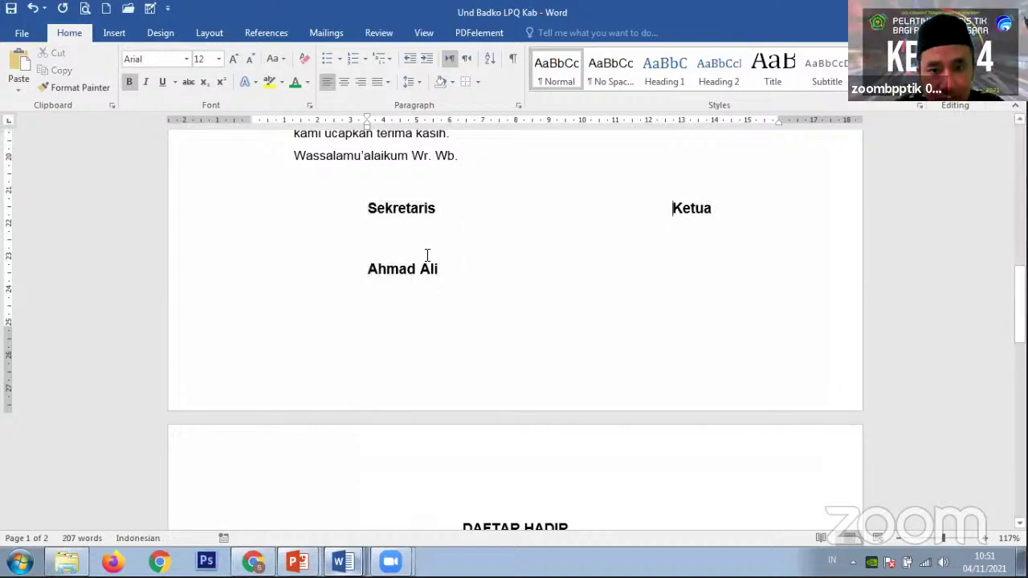
Shift the second signatory's name to the right with tab spacing so it aligns under Ketua
{"action": "left_click", "coordinate": [419, 270]}
{"action": "key", "text": "Tab"}
{"action": "key", "text": "Tab"}
{"action": "key", "text": "Tab"}
{"action": "key", "text": "Tab"}
{"action": "key", "text": "Tab"}
{"action": "key", "text": "Tab"}
{"action": "key", "text": "Tab"}
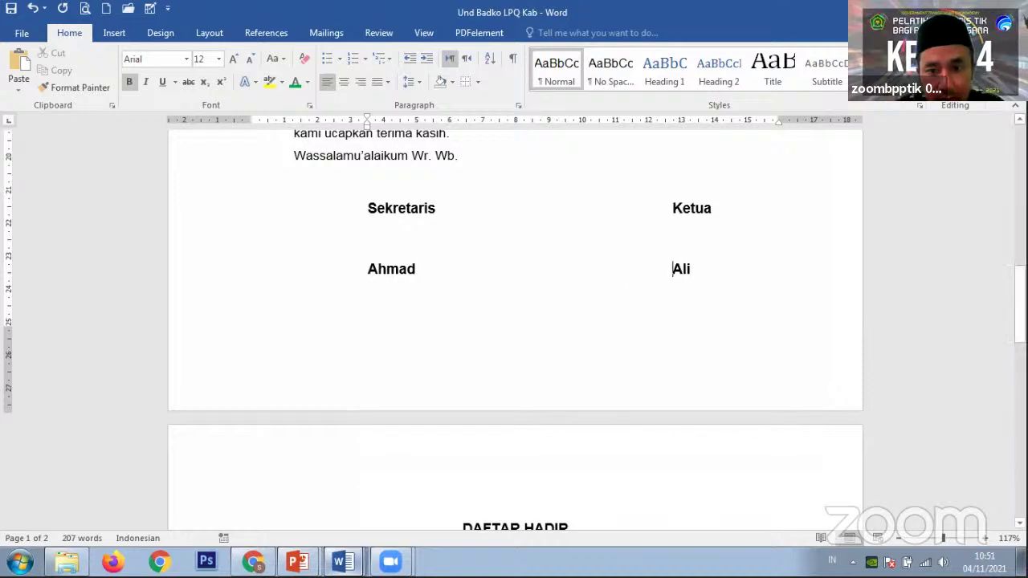
{"action": "key", "text": "BackSpace"}
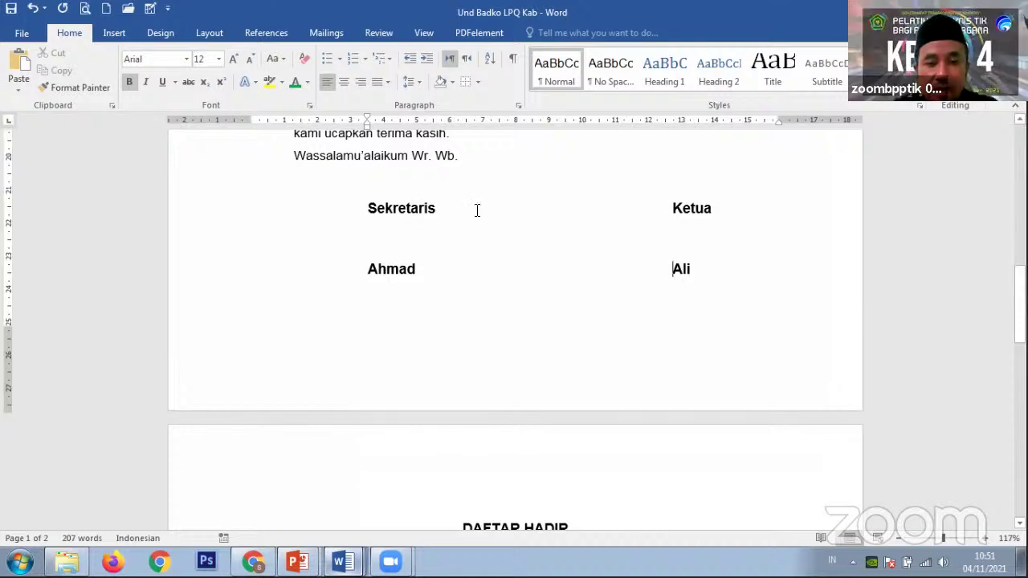
{"action": "left_click_drag", "start_coordinate": [673, 208], "coordinate": [687, 270]}
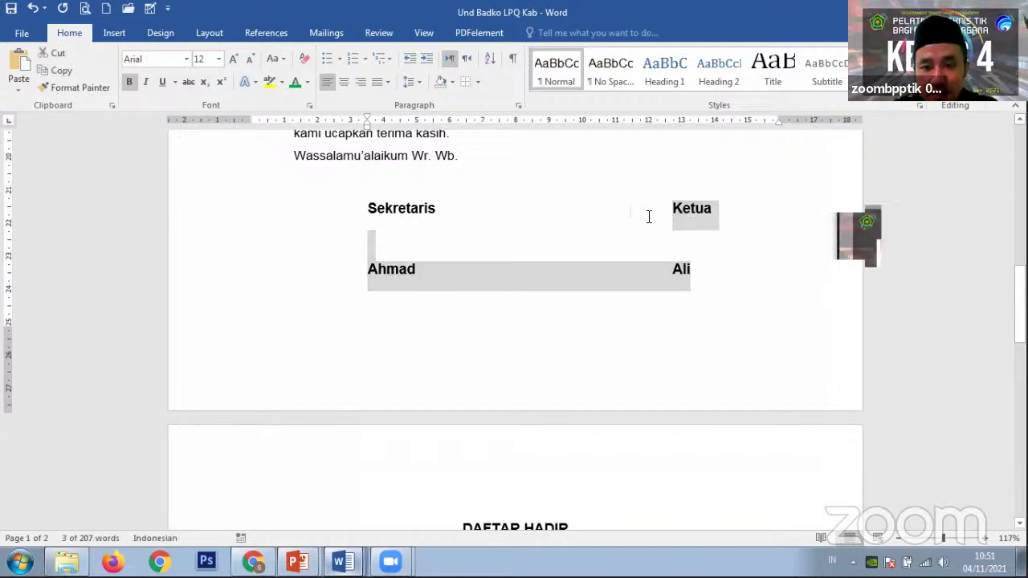
{"action": "left_click", "coordinate": [673, 214]}
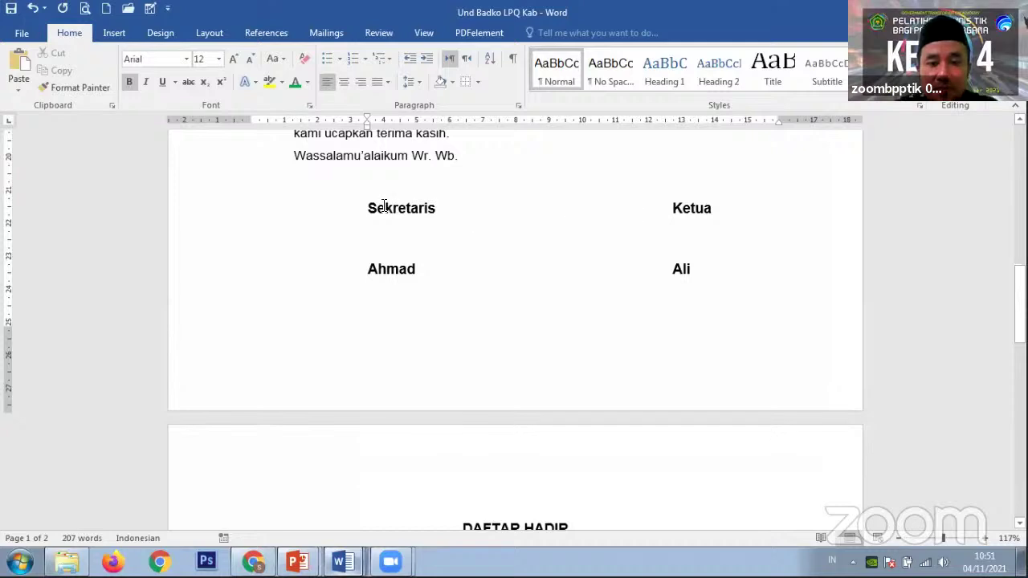
{"action": "left_click", "coordinate": [392, 265]}
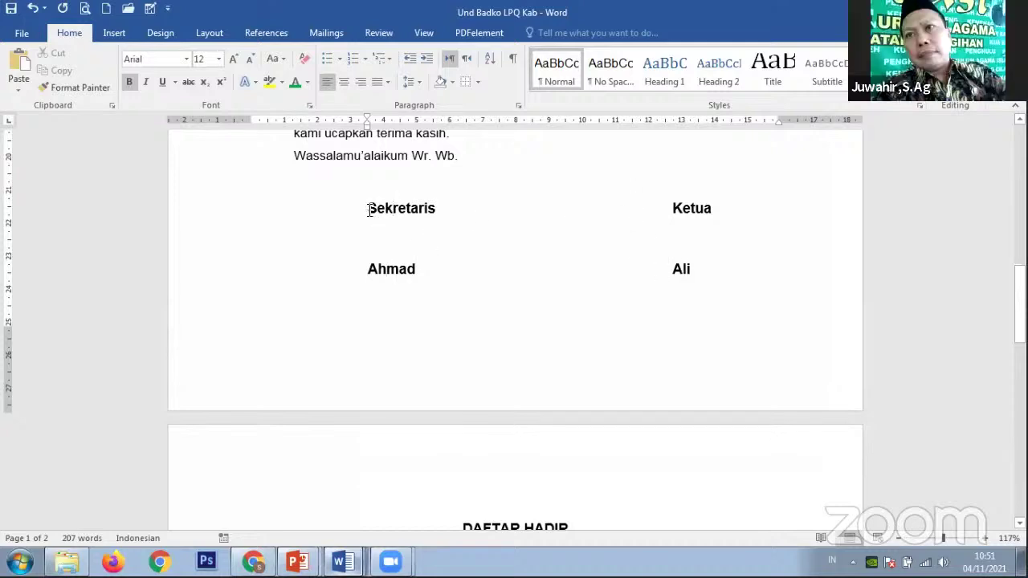
Replace the gap between Sekretaris and Ketua with five tabs and remove one tab before the second signatory's name to realign it under Ketua
{"action": "left_click_drag", "start_coordinate": [438, 209], "coordinate": [670, 217]}
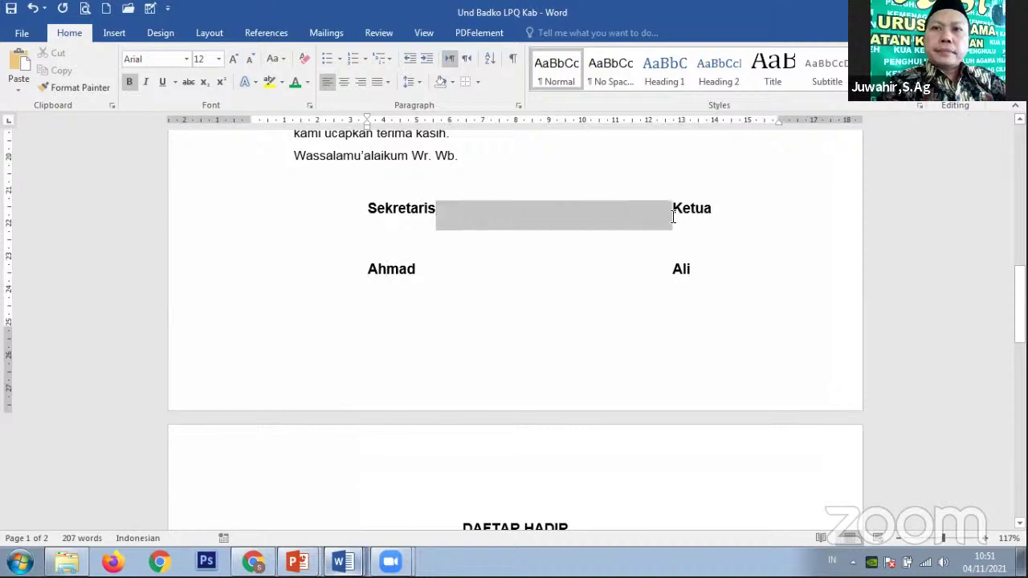
{"action": "key", "text": "BackSpace"}
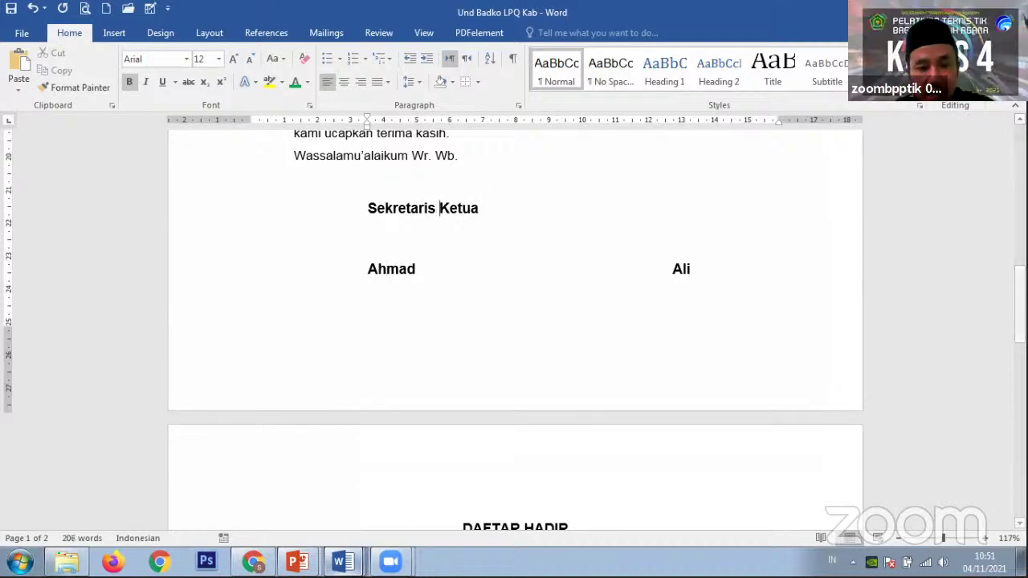
{"action": "key", "text": "BackSpace"}
{"action": "key", "text": "BackSpace"}
{"action": "key", "text": "BackSpace"}
{"action": "key", "text": "BackSpace"}
{"action": "key", "text": "BackSpace"}
{"action": "key", "text": "BackSpace"}
{"action": "key", "text": "Tab"}
{"action": "key", "text": "Tab"}
{"action": "key", "text": "Tab"}
{"action": "key", "text": "Tab"}
{"action": "key", "text": "Tab"}
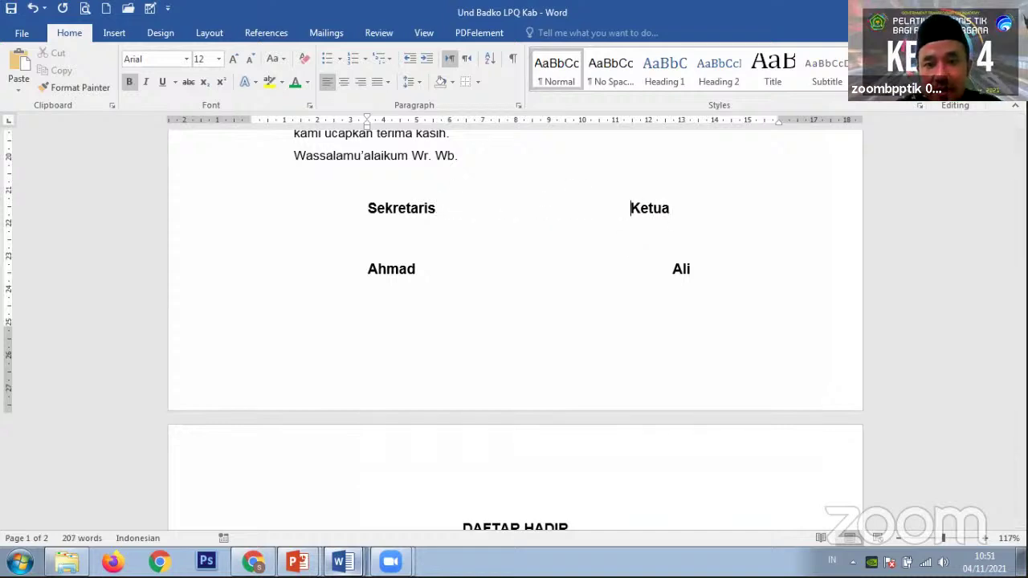
{"action": "left_click", "coordinate": [445, 275]}
{"action": "key", "text": "Delete"}
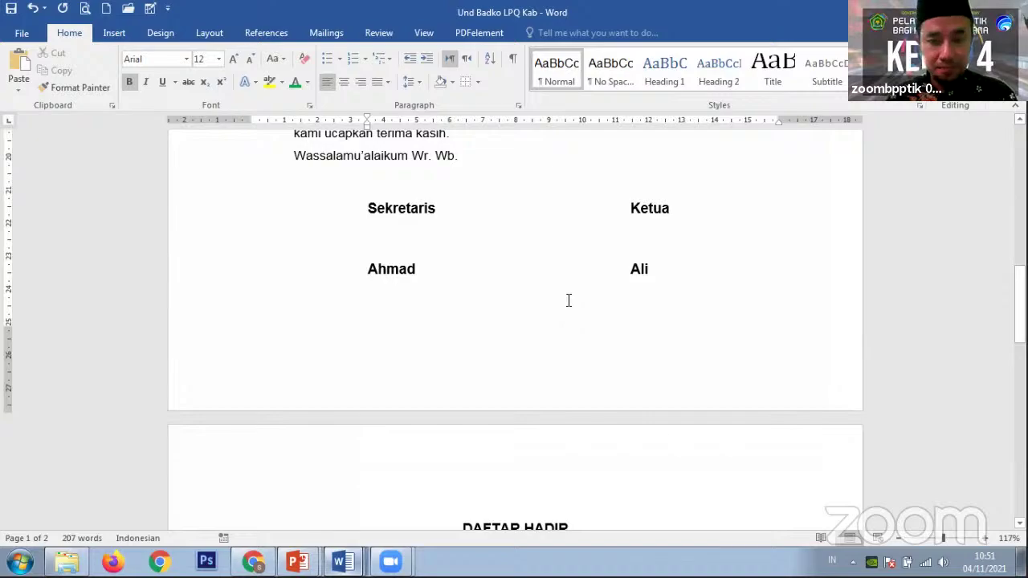
Review the letter from letterhead to signature block, including a zoomed-out view of both pages side by side
{"action": "scroll", "coordinate": [567, 300], "scroll_direction": "up", "scroll_amount": 15}
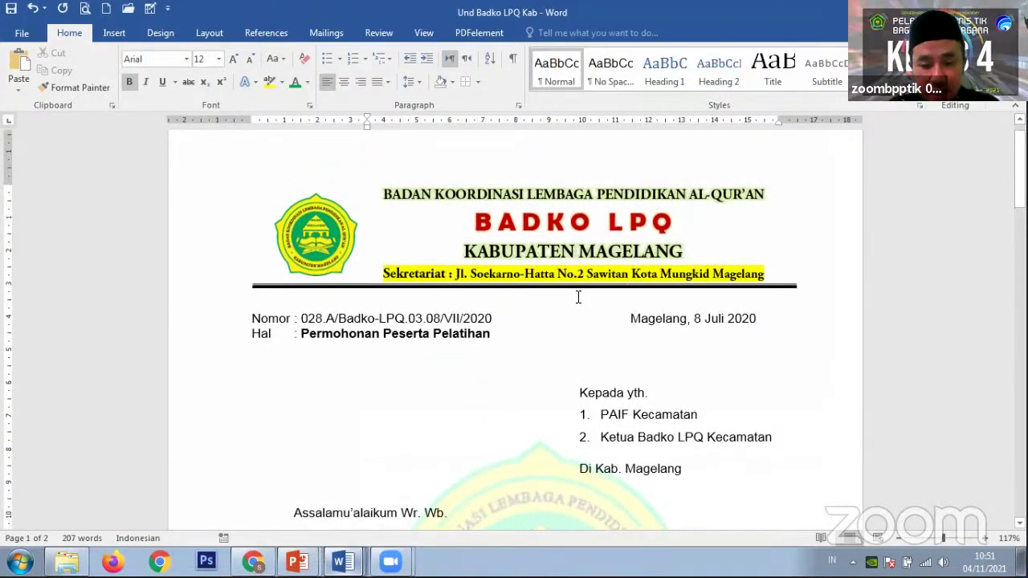
{"action": "scroll", "coordinate": [577, 297], "scroll_direction": "down", "scroll_amount": 8}
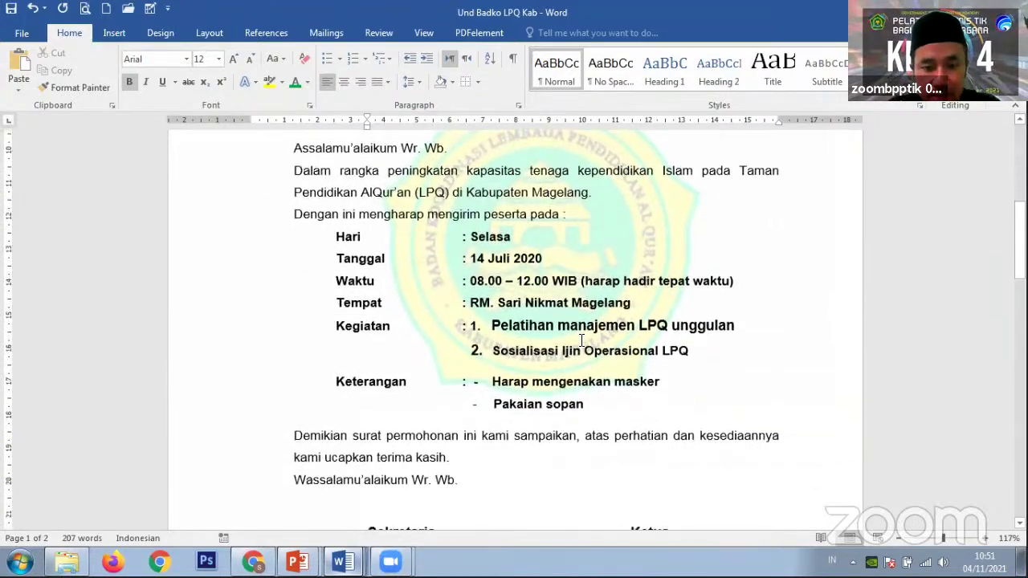
{"action": "scroll", "coordinate": [580, 341], "scroll_direction": "down", "scroll_amount": 7}
{"action": "scroll", "coordinate": [578, 337], "scroll_direction": "up", "scroll_amount": 5}
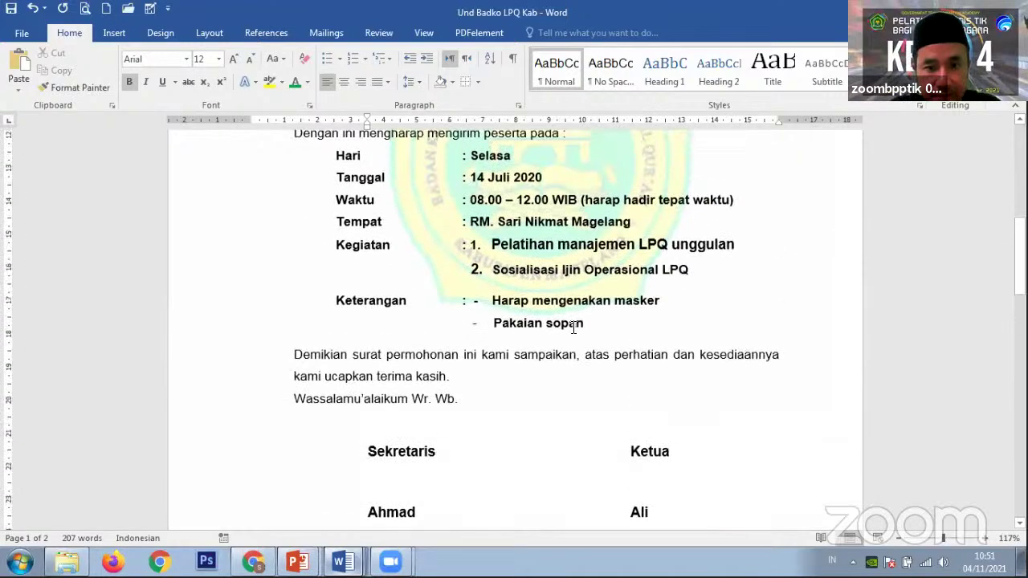
{"action": "scroll", "coordinate": [573, 325], "scroll_direction": "up", "scroll_amount": 8}
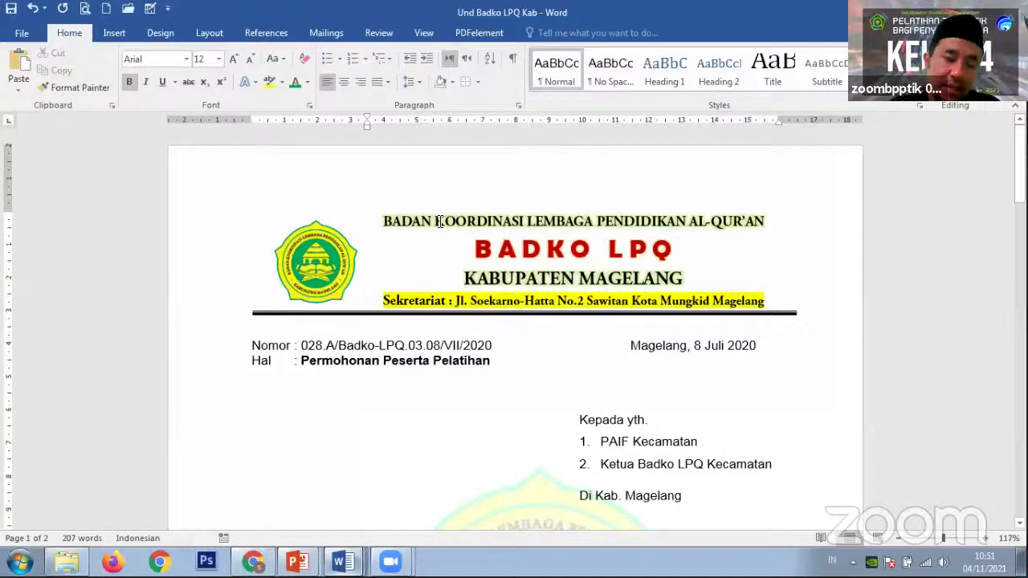
{"action": "scroll", "coordinate": [472, 271], "scroll_direction": "down", "scroll_amount": 4, "text": "ctrl"}
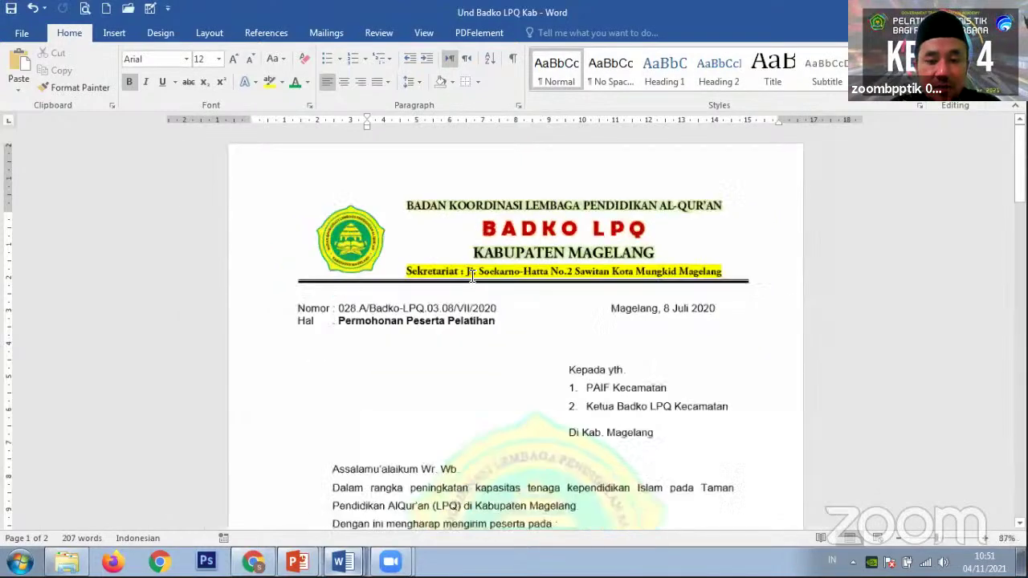
{"action": "scroll", "coordinate": [471, 266], "scroll_direction": "down", "scroll_amount": 4, "text": "ctrl"}
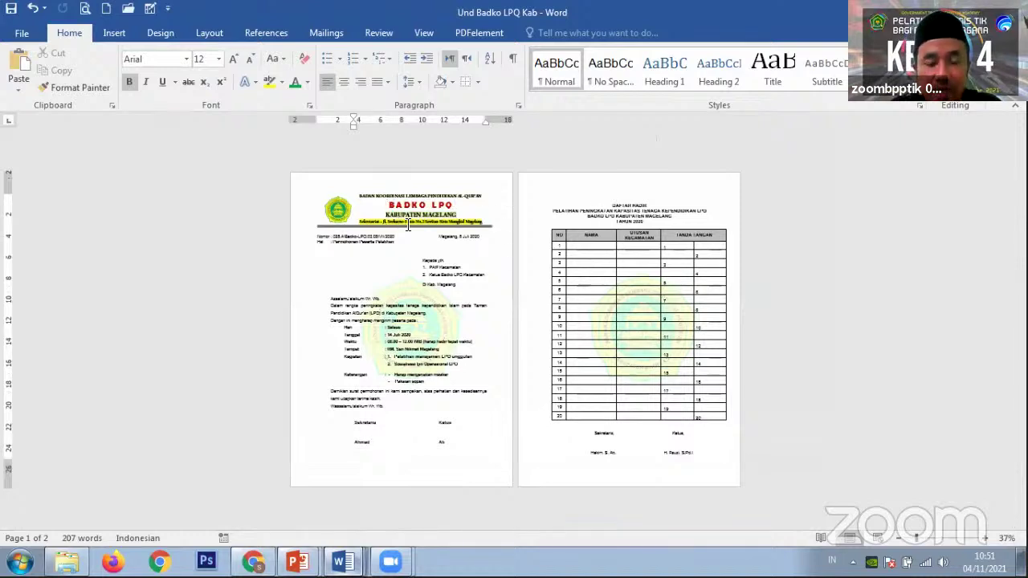
{"action": "left_click", "coordinate": [606, 201]}
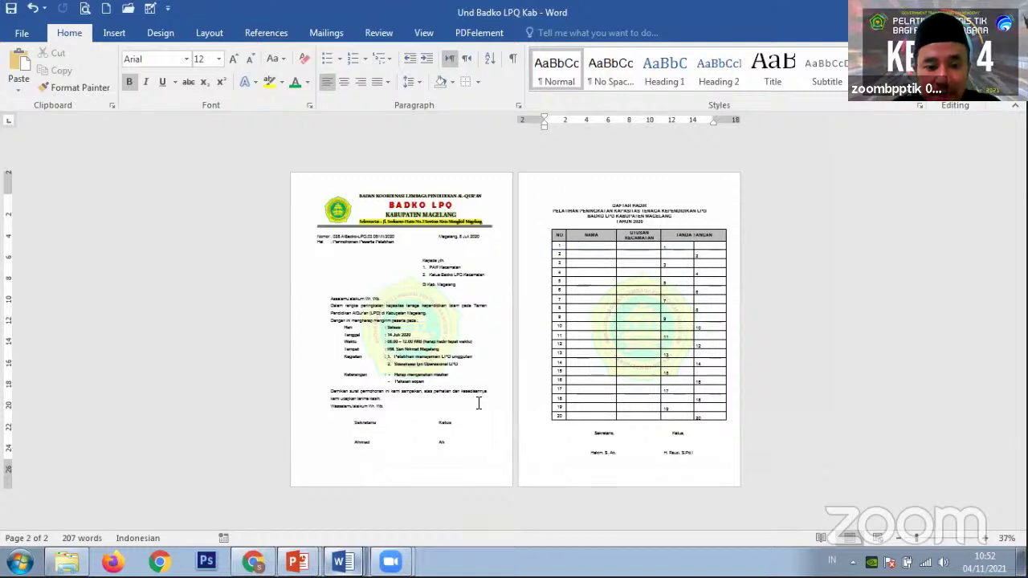
Switch to the kop TIK document and insert a page break on the short letterhead page to add another page of that size
{"action": "mouse_move", "coordinate": [343, 561]}
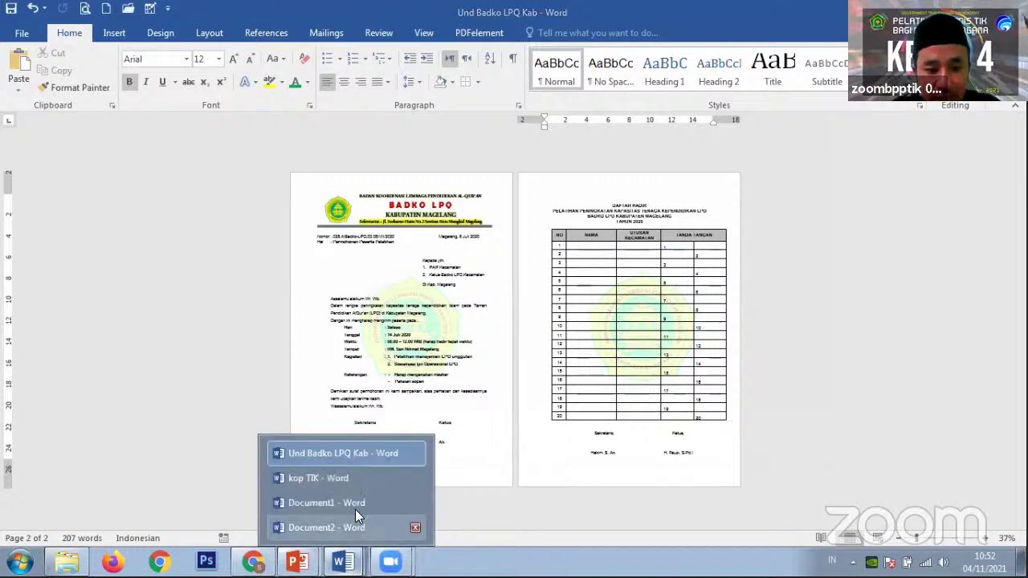
{"action": "left_click", "coordinate": [349, 478]}
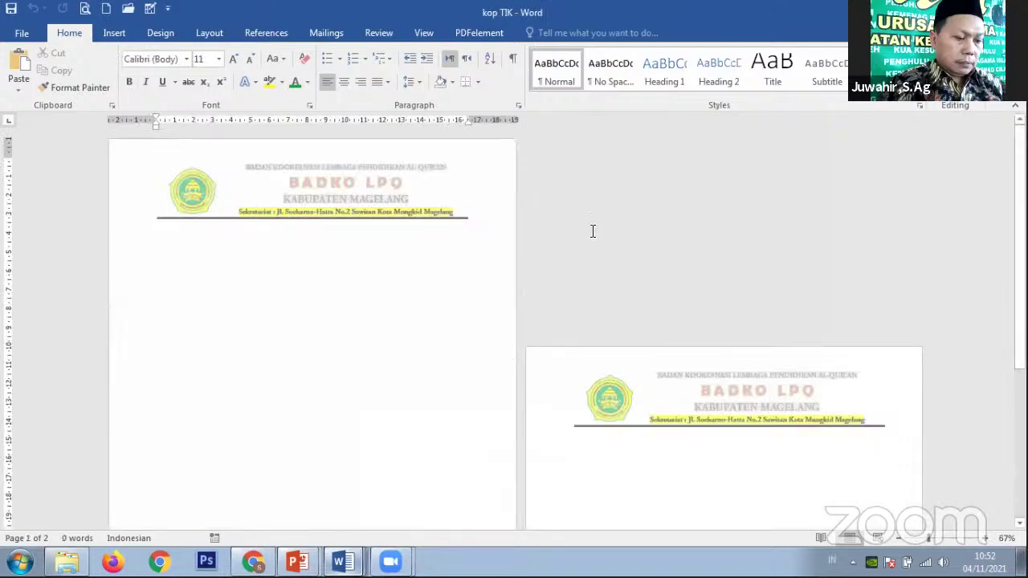
{"action": "scroll", "coordinate": [596, 235], "scroll_direction": "down", "scroll_amount": 2}
{"action": "scroll", "coordinate": [594, 235], "scroll_direction": "down", "scroll_amount": 4, "text": "ctrl"}
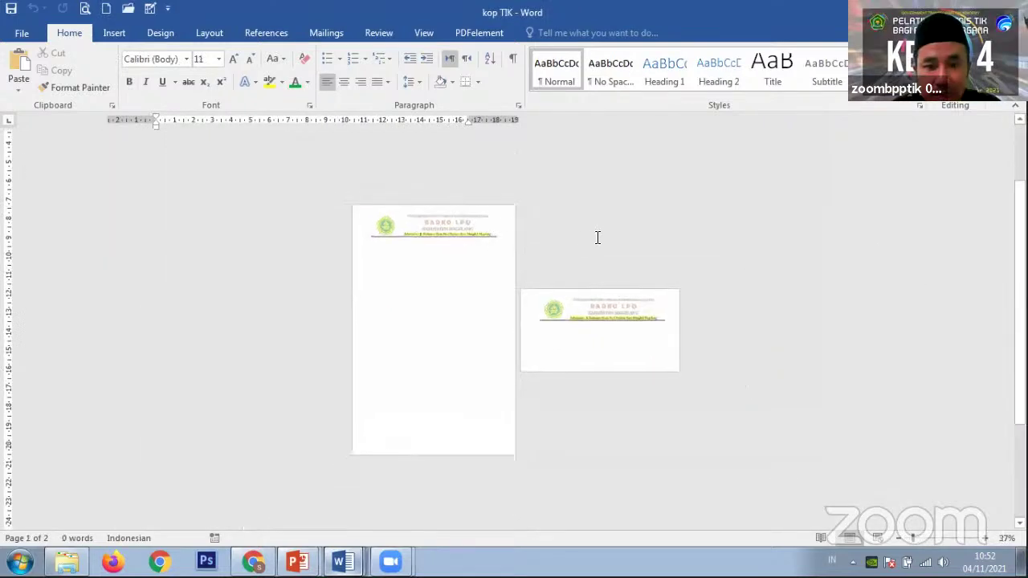
{"action": "scroll", "coordinate": [577, 238], "scroll_direction": "up", "scroll_amount": 2, "text": "ctrl"}
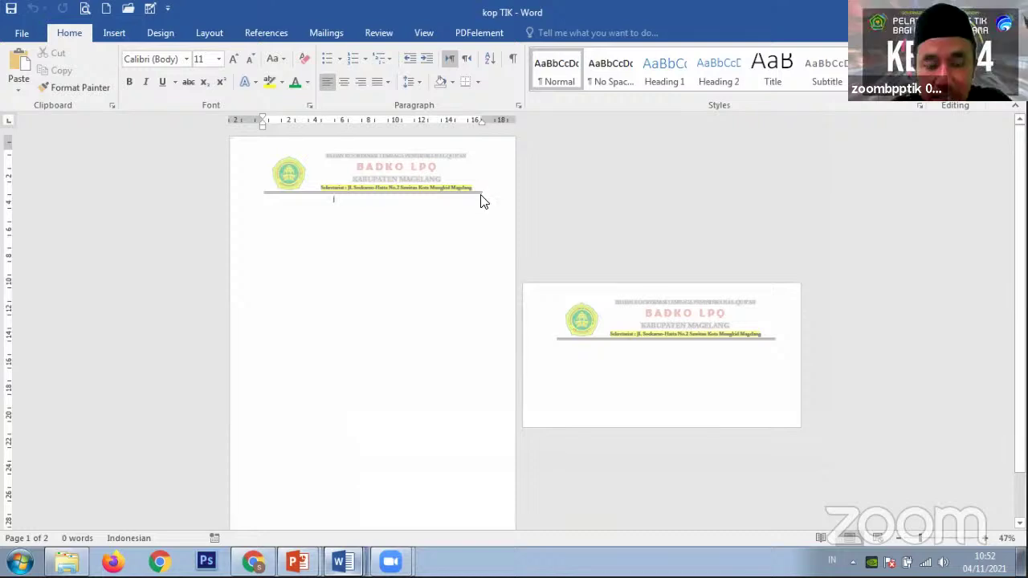
{"action": "left_click", "coordinate": [687, 349]}
{"action": "scroll", "coordinate": [677, 314], "scroll_direction": "down", "scroll_amount": 2}
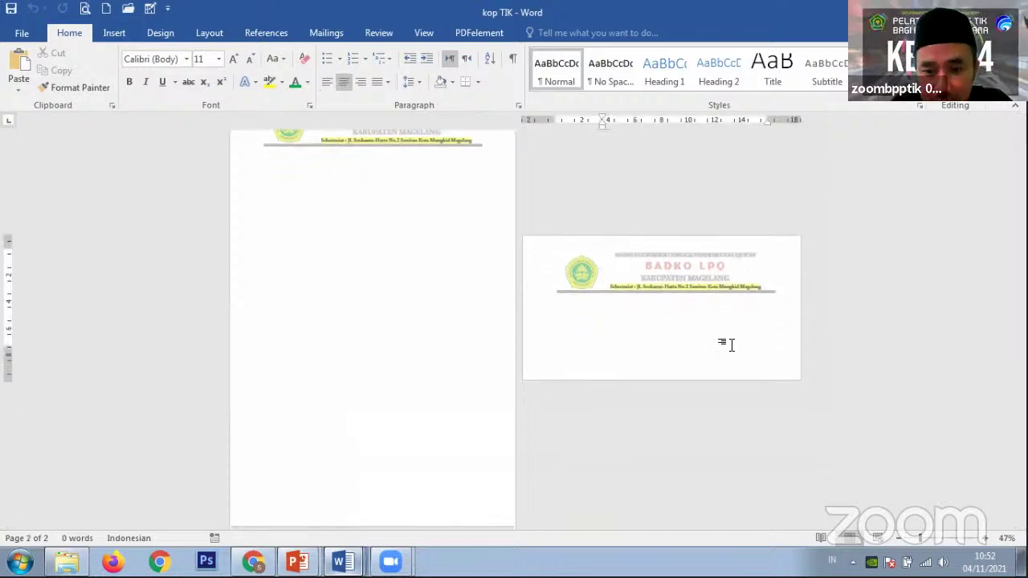
{"action": "key", "text": "ctrl+Return"}
{"action": "scroll", "coordinate": [773, 344], "scroll_direction": "down", "scroll_amount": 3}
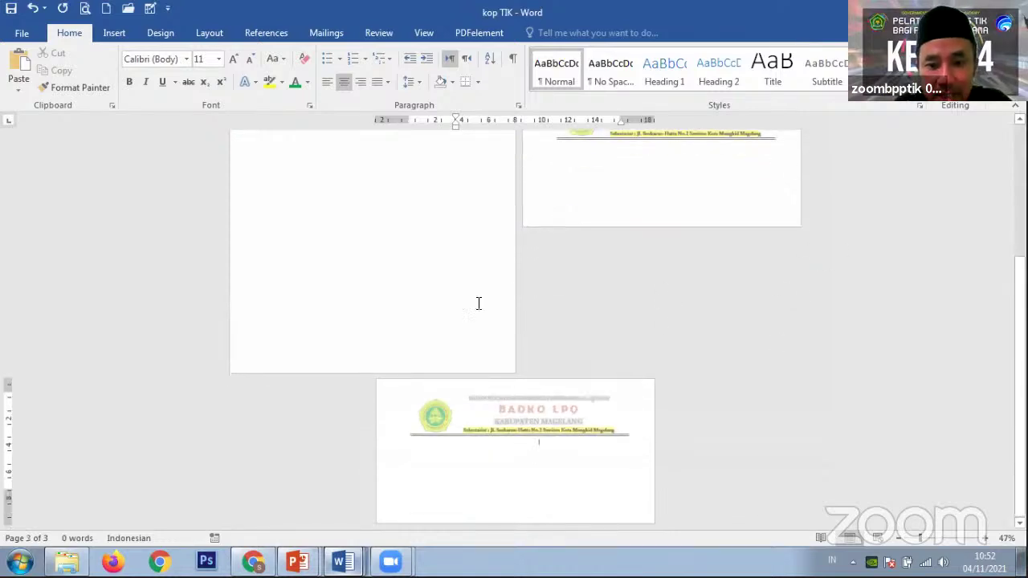
{"action": "scroll", "coordinate": [514, 298], "scroll_direction": "down", "scroll_amount": 4, "text": "ctrl"}
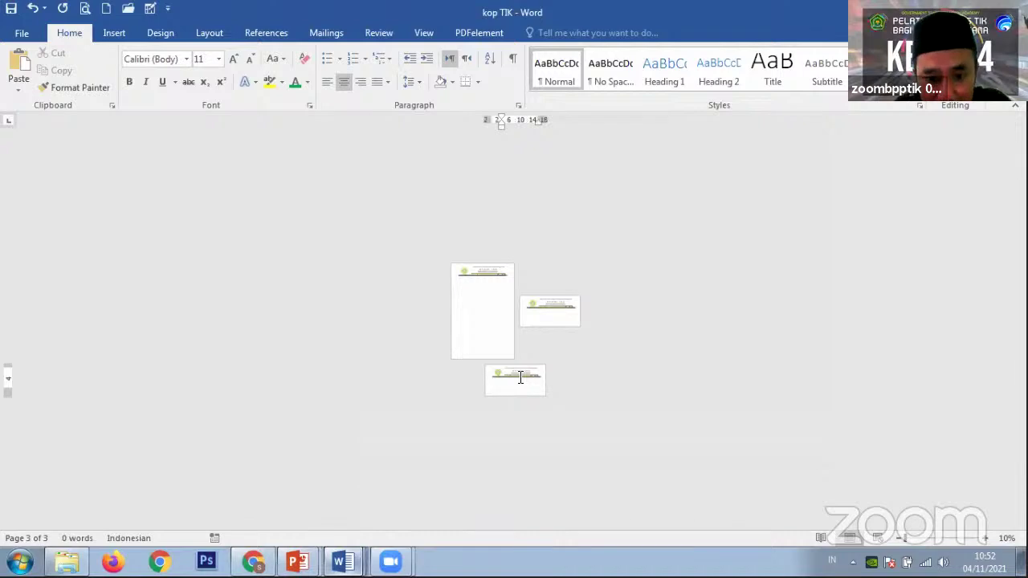
Insert page breaks on the full-height first page to add more portrait letterhead pages
{"action": "left_click", "coordinate": [472, 289]}
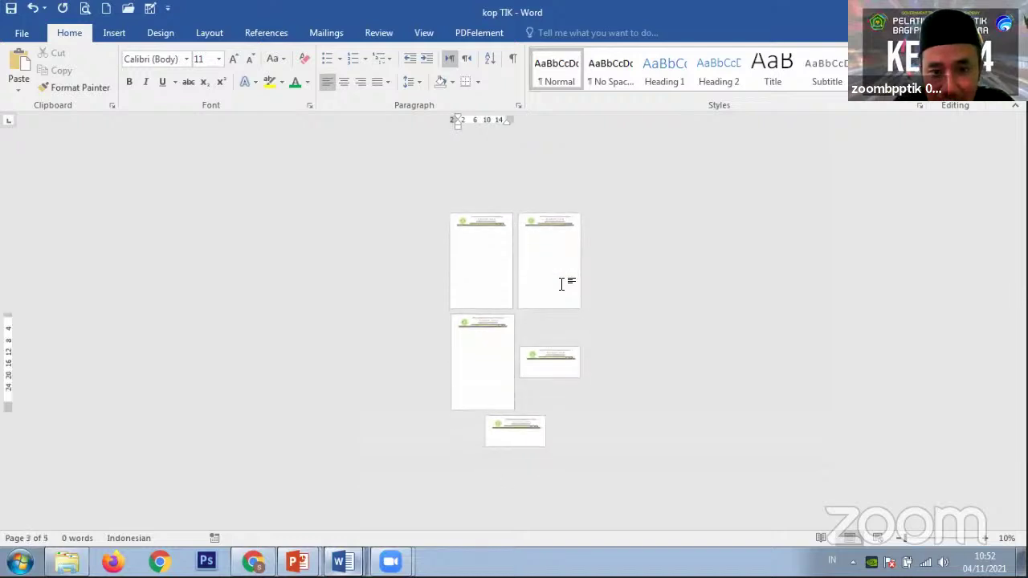
{"action": "scroll", "coordinate": [564, 281], "scroll_direction": "up", "scroll_amount": 4}
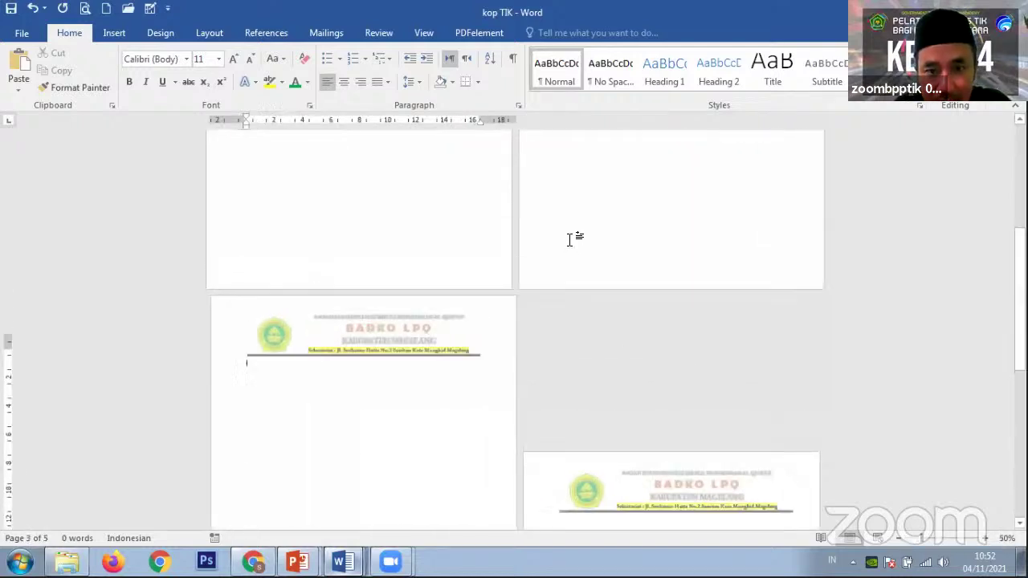
{"action": "scroll", "coordinate": [569, 233], "scroll_direction": "down", "scroll_amount": 3}
{"action": "scroll", "coordinate": [578, 235], "scroll_direction": "up", "scroll_amount": 5}
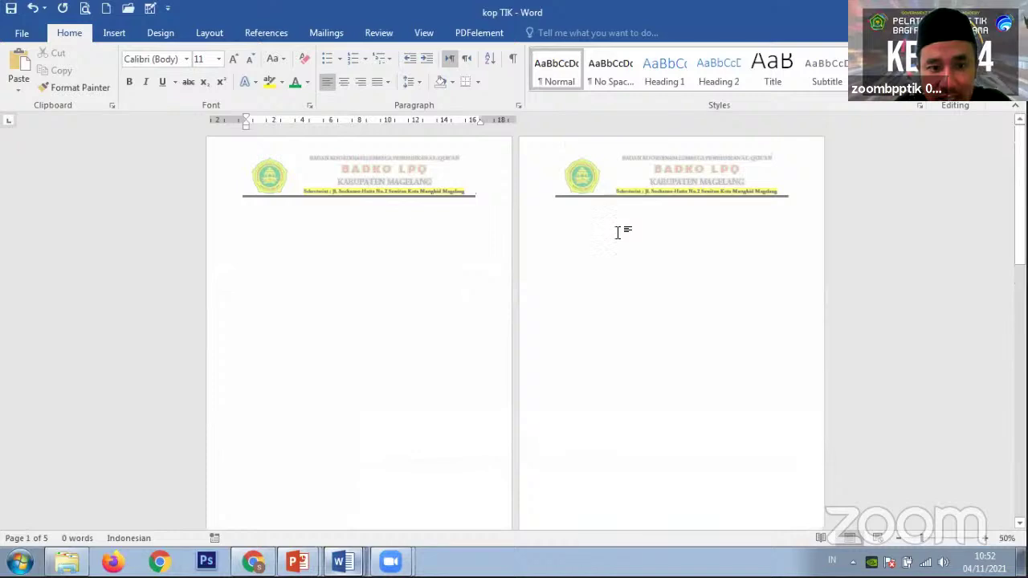
{"action": "scroll", "coordinate": [614, 233], "scroll_direction": "down", "scroll_amount": 5}
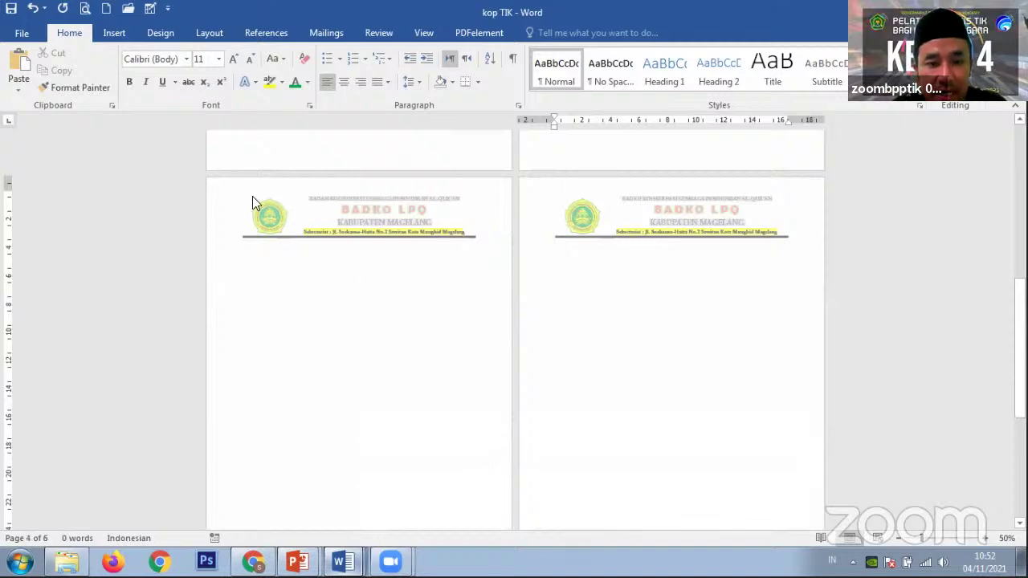
{"action": "scroll", "coordinate": [537, 223], "scroll_direction": "up", "scroll_amount": 4}
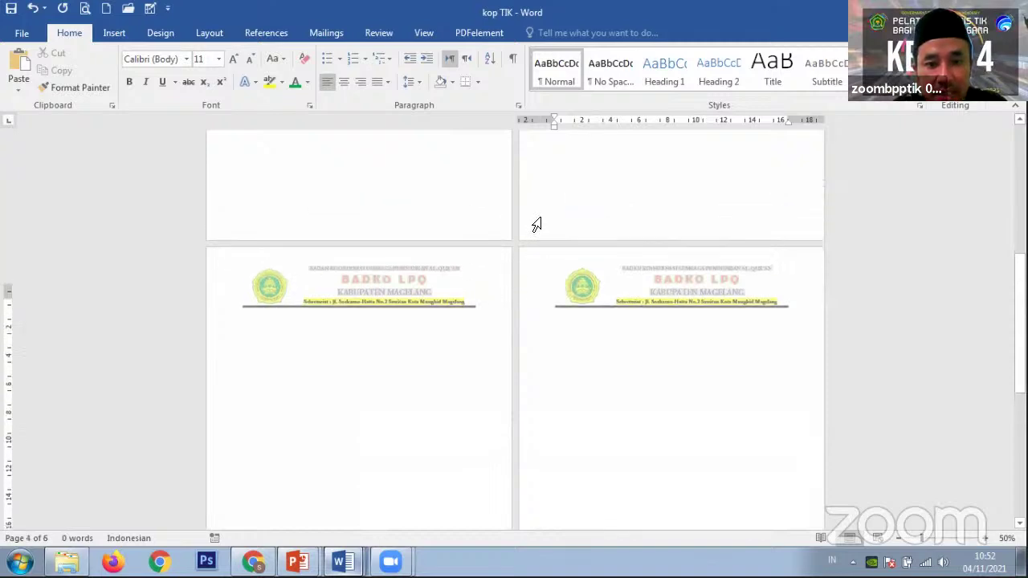
Compare the letterhead in the Und Badko LPQ Kab letter with the repeated letterhead on the kop TIK pages
{"action": "key", "text": "alt+Tab"}
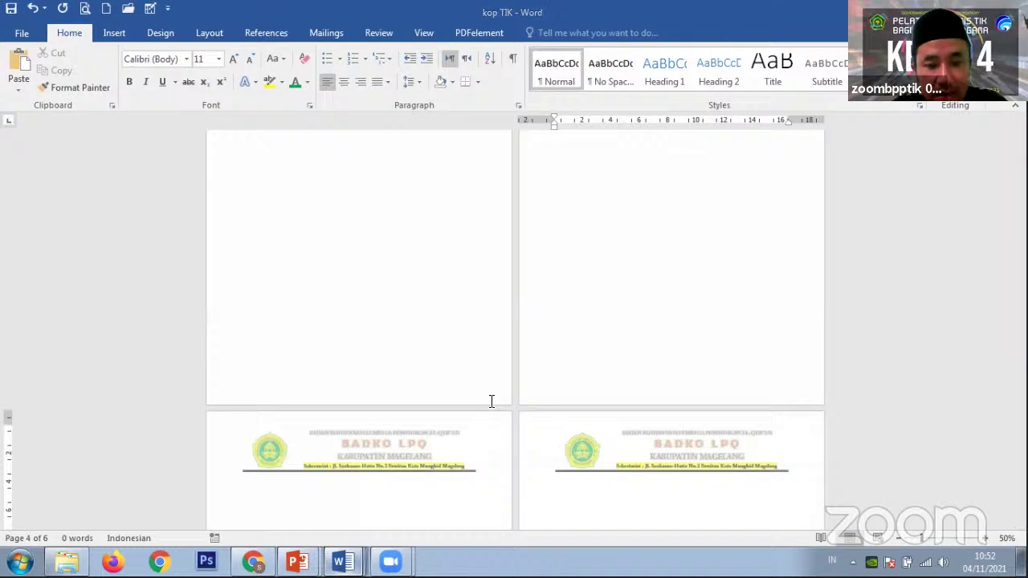
{"action": "left_click", "coordinate": [411, 204]}
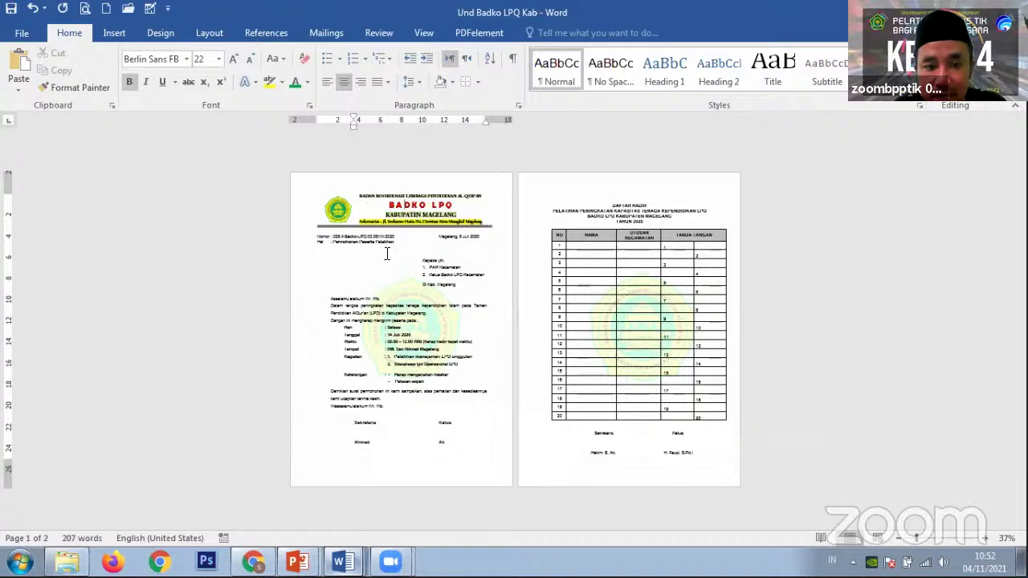
{"action": "key", "text": "alt+Tab"}
{"action": "scroll", "coordinate": [408, 335], "scroll_direction": "down", "scroll_amount": 3}
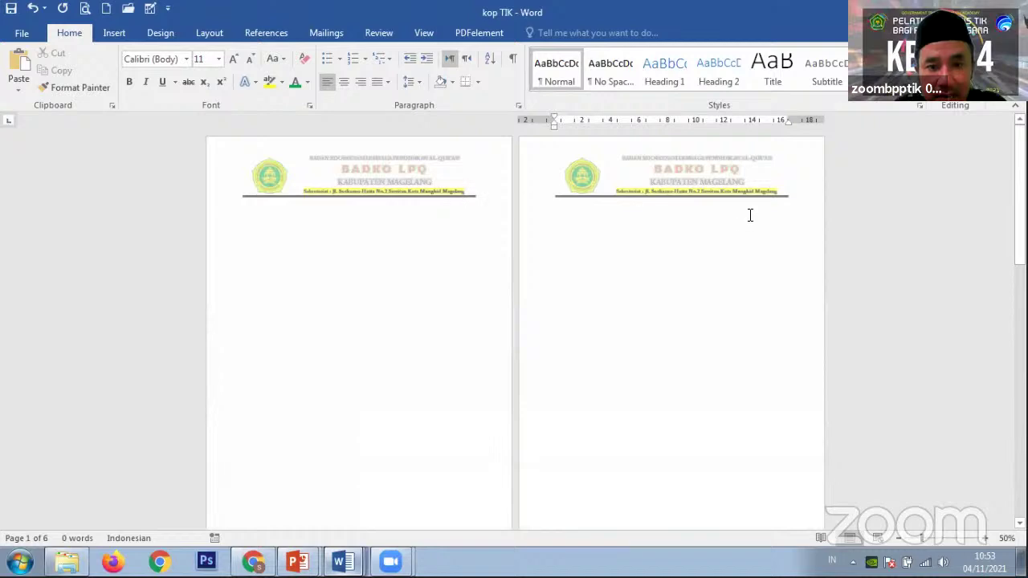
{"action": "scroll", "coordinate": [626, 313], "scroll_direction": "down", "scroll_amount": 10}
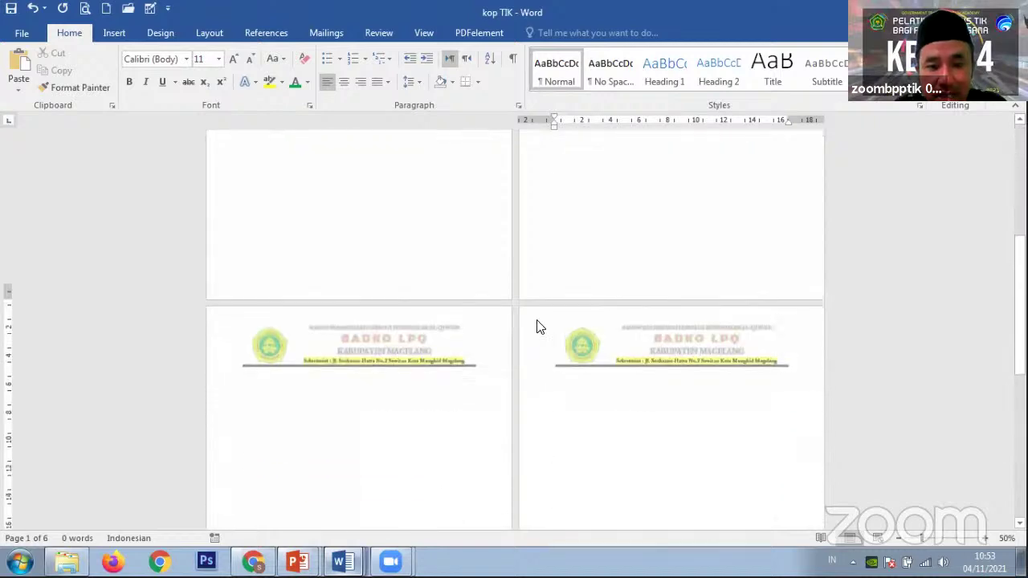
{"action": "scroll", "coordinate": [660, 297], "scroll_direction": "down", "scroll_amount": 10}
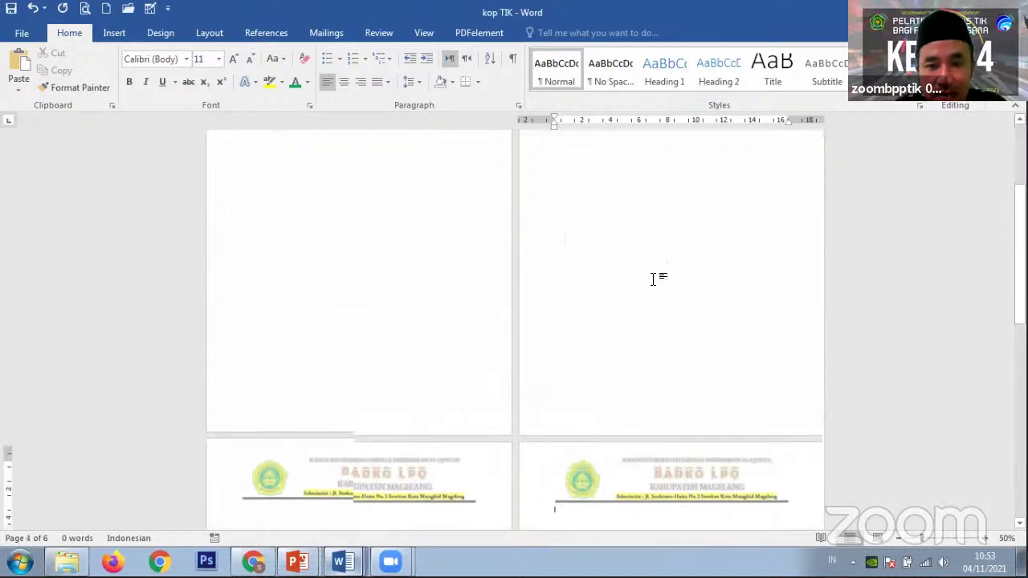
Undo the page breaks added after the full-height first page in the kop TIK document
{"action": "left_click", "coordinate": [561, 249]}
{"action": "key", "text": "BackSpace"}
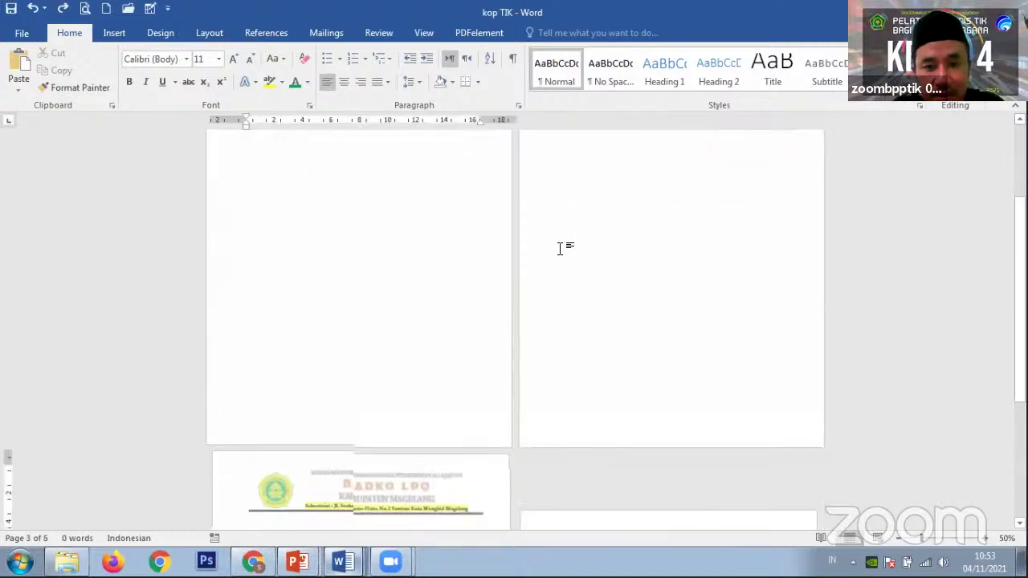
{"action": "scroll", "coordinate": [602, 254], "scroll_direction": "up", "scroll_amount": 2}
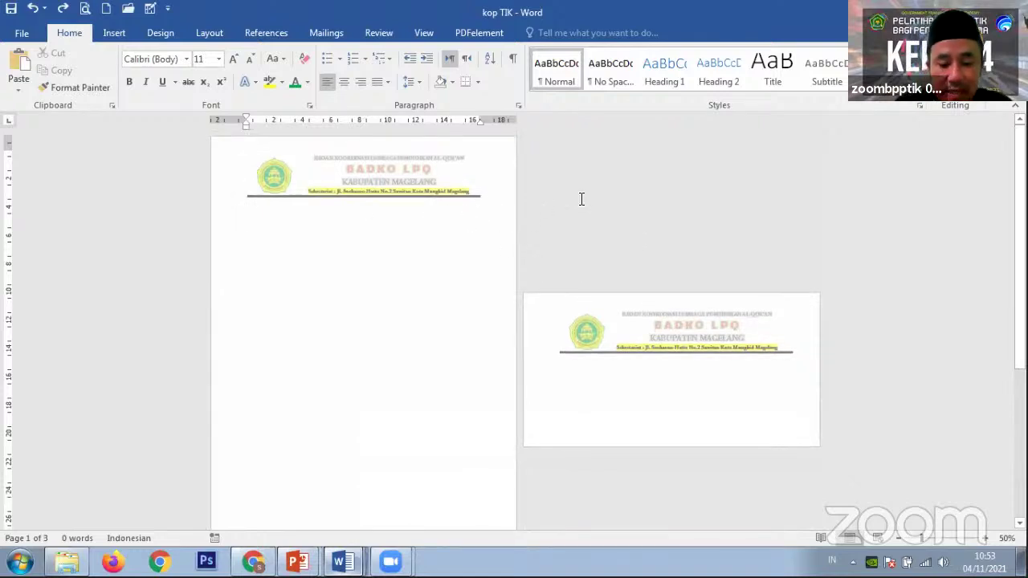
Create a new blank document
{"action": "key", "text": "ctrl+n"}
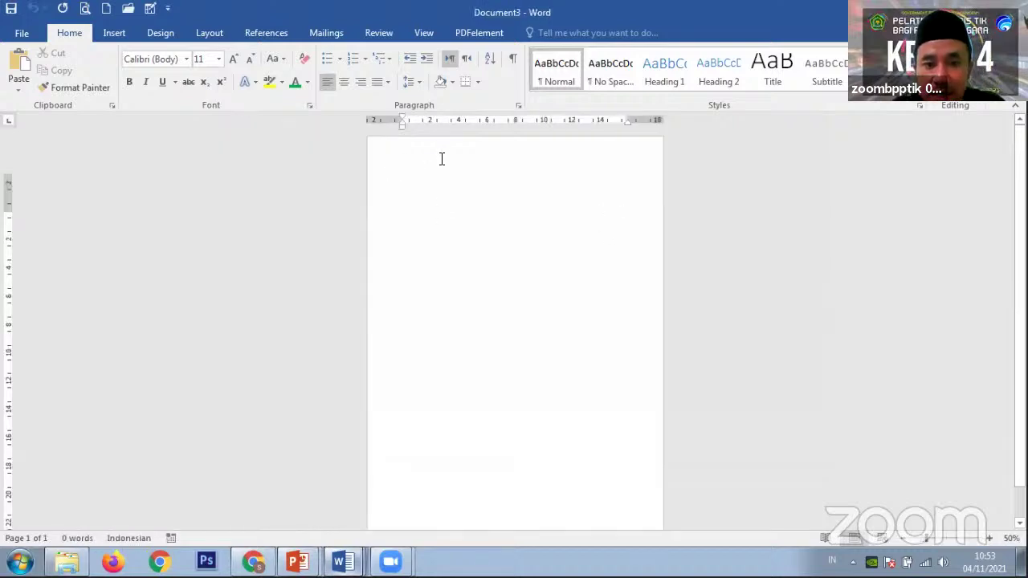
Fill the blank document's body with four lines of sample text: Fgsdfhfg, Dfngngdkgdf, Dfmnklndg and Dfgkjdfg;lkd
{"action": "double_click", "coordinate": [485, 155]}
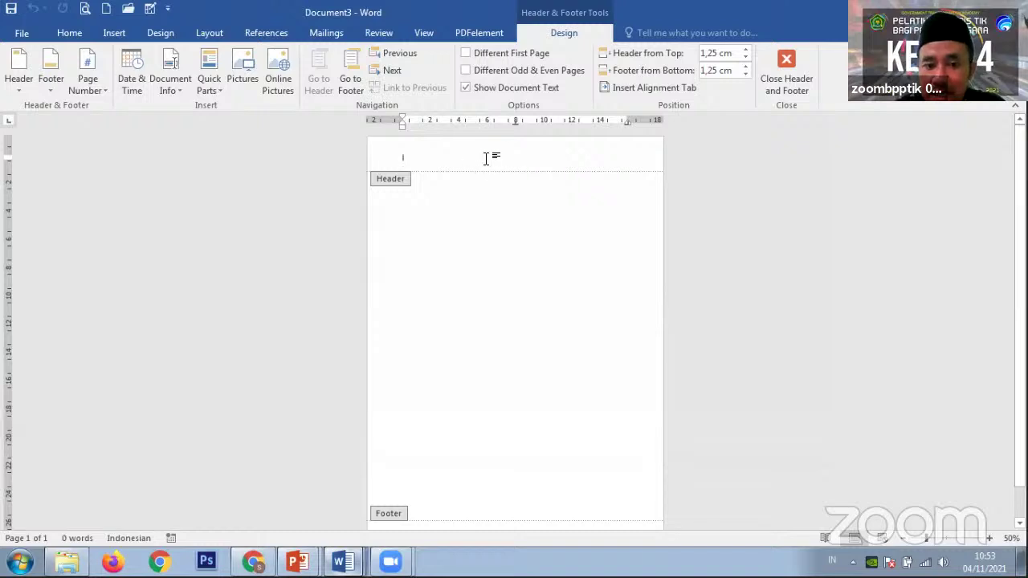
{"action": "double_click", "coordinate": [493, 280]}
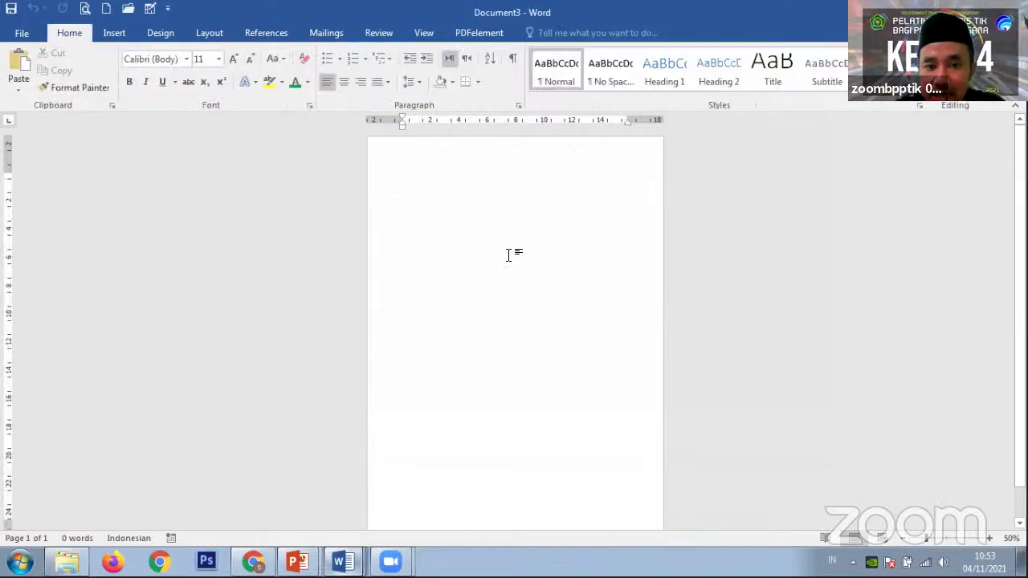
{"action": "type", "text": "qwerty"}
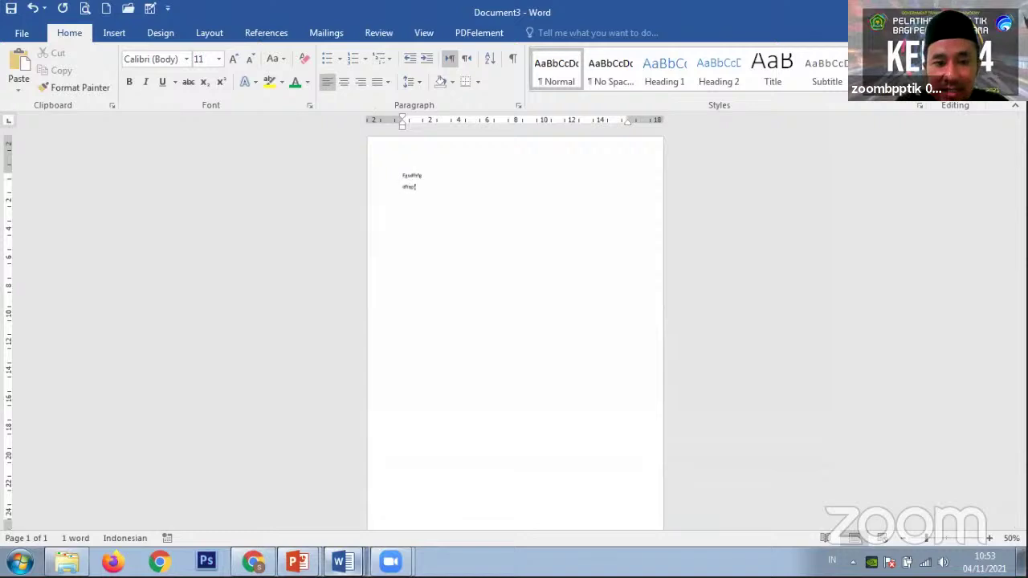
{"action": "type", "text": "fmm"}
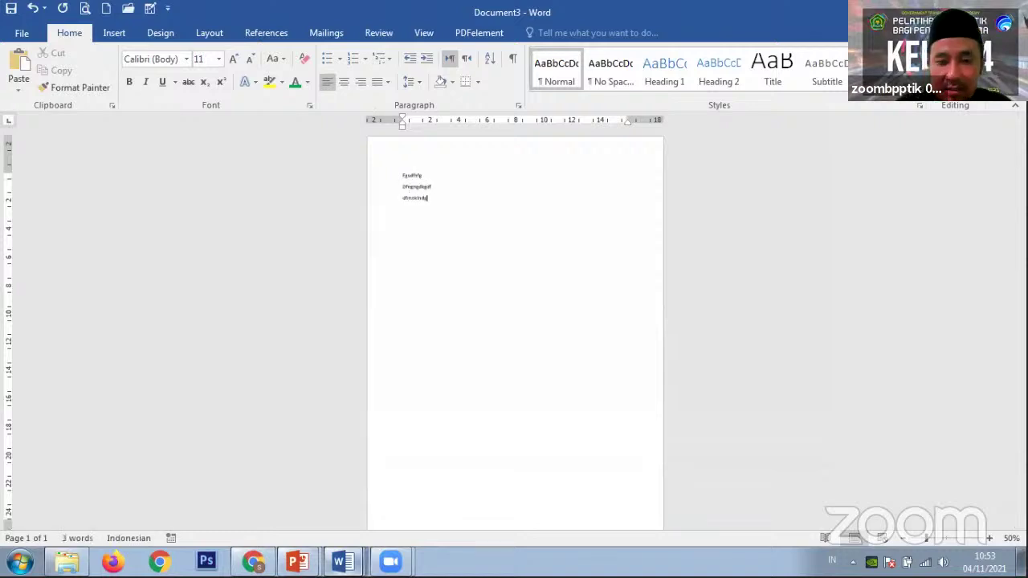
{"action": "scroll", "coordinate": [530, 252], "scroll_direction": "up", "scroll_amount": 4, "text": "ctrl"}
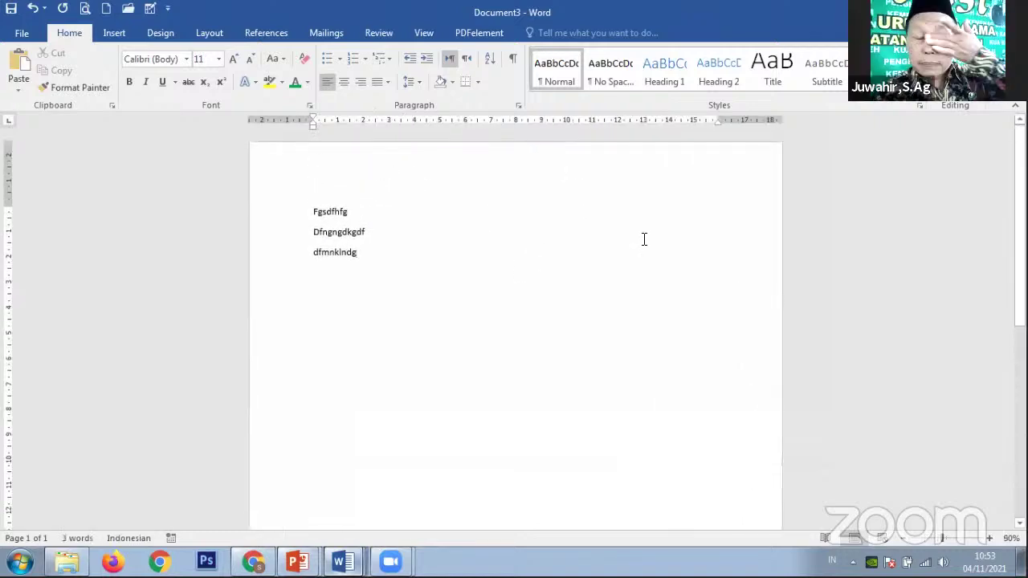
{"action": "scroll", "coordinate": [596, 251], "scroll_direction": "up", "scroll_amount": 4, "text": "ctrl"}
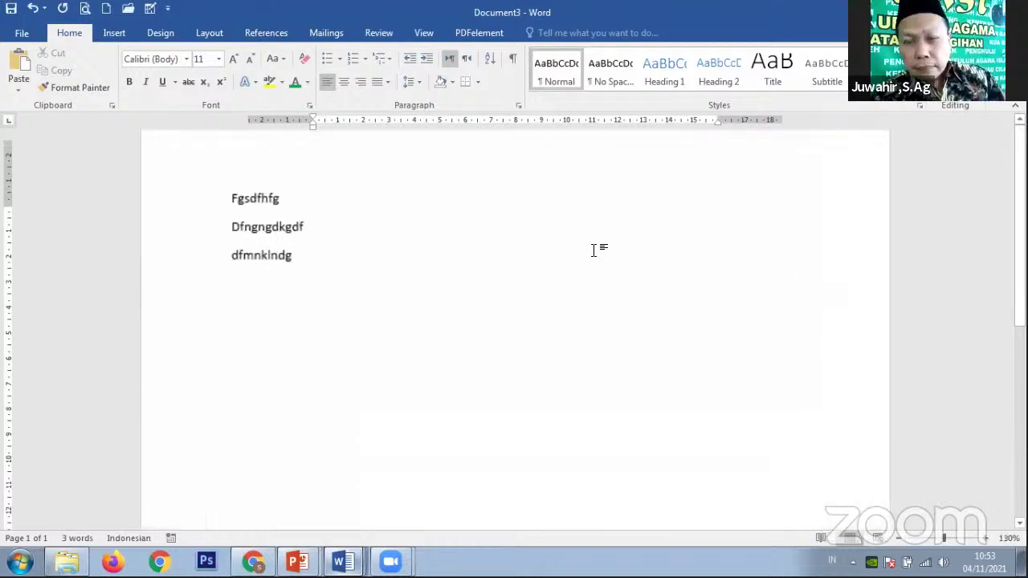
{"action": "scroll", "coordinate": [596, 256], "scroll_direction": "up", "scroll_amount": 1}
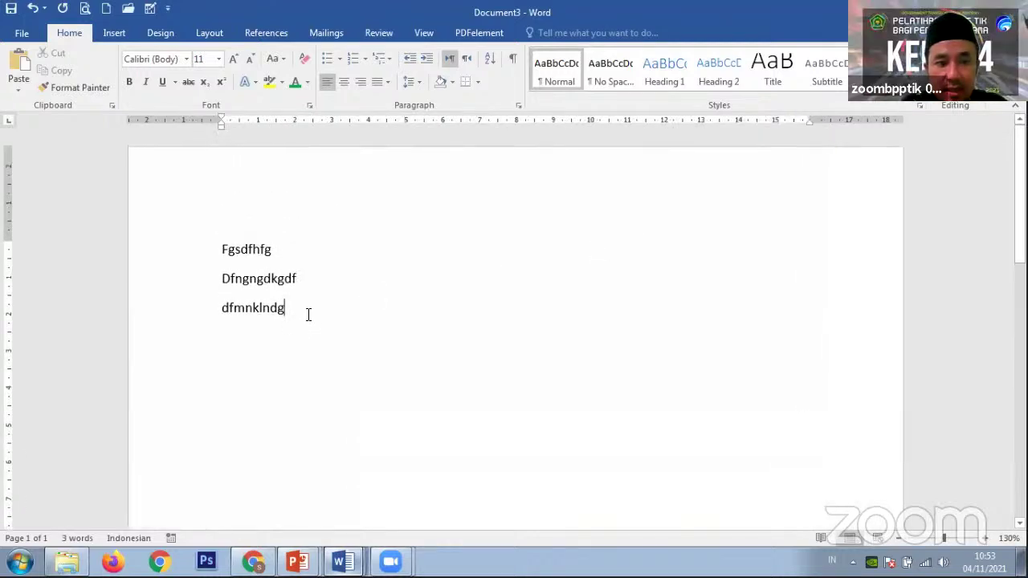
{"action": "key", "text": "Return"}
{"action": "type", "text": "dfgkjdfg;lkd"}
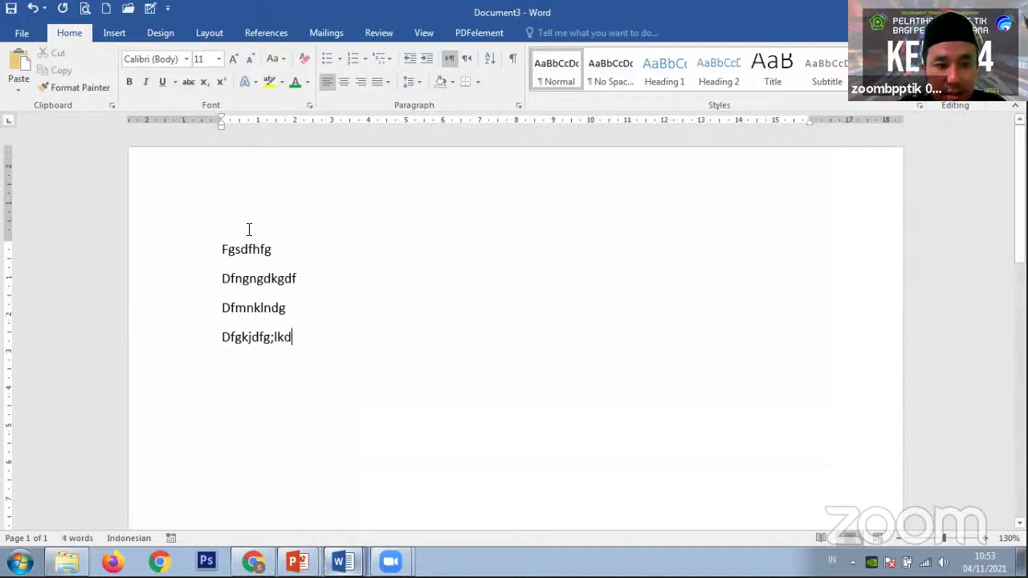
Insert an empty line above the first line of sample text and open the page header for editing
{"action": "left_click", "coordinate": [223, 249]}
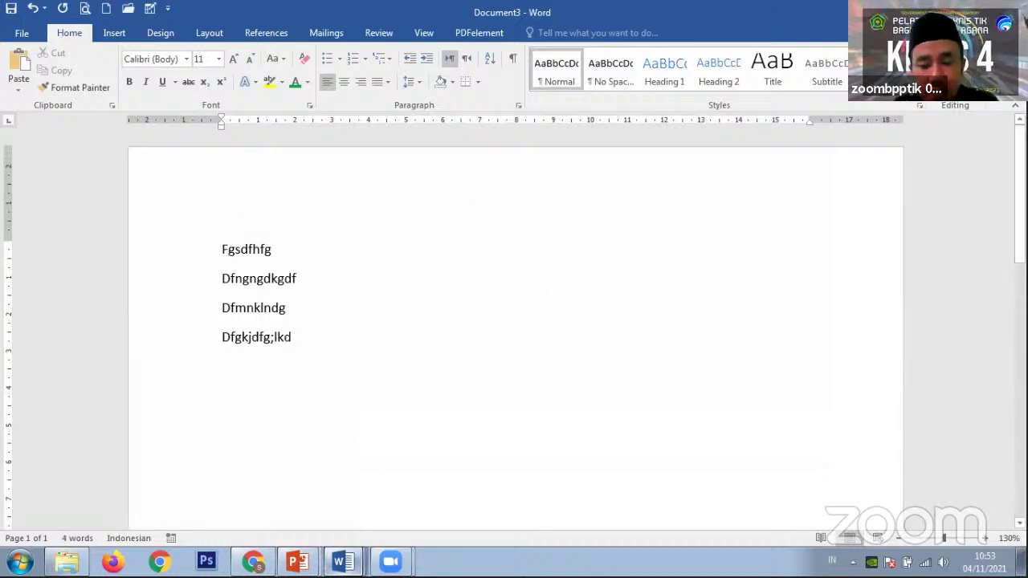
{"action": "key", "text": "Return"}
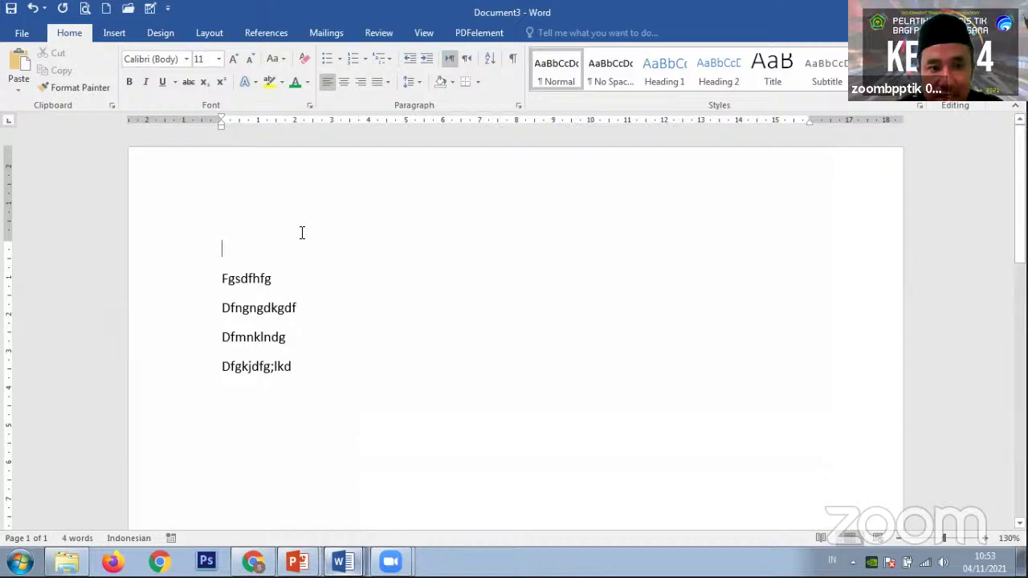
{"action": "double_click", "coordinate": [543, 187]}
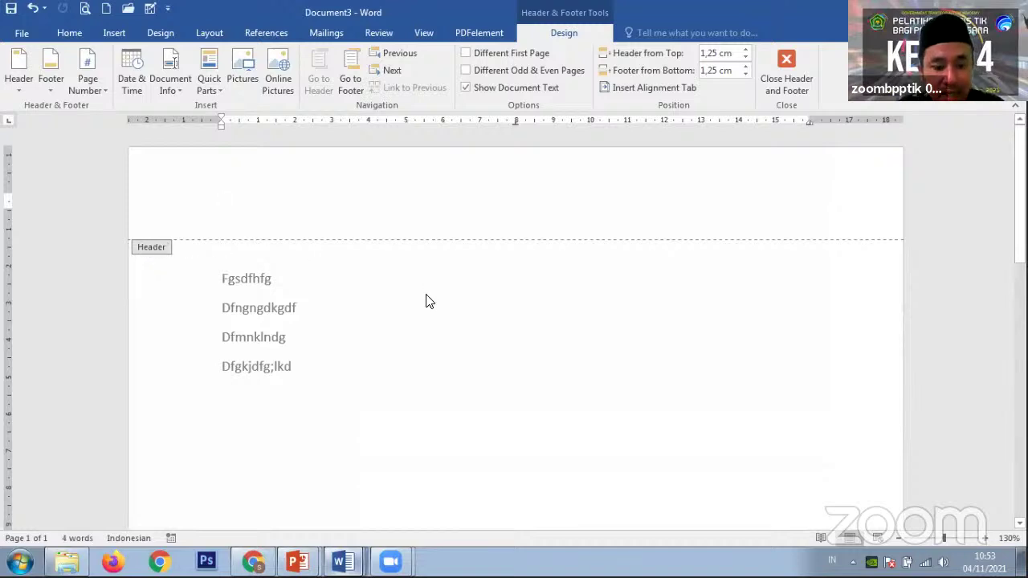
Switch to the Und Badko LPQ Kab document and copy its whole letterhead, including the logo, text lines and divider line
{"action": "key", "text": "alt+Tab"}
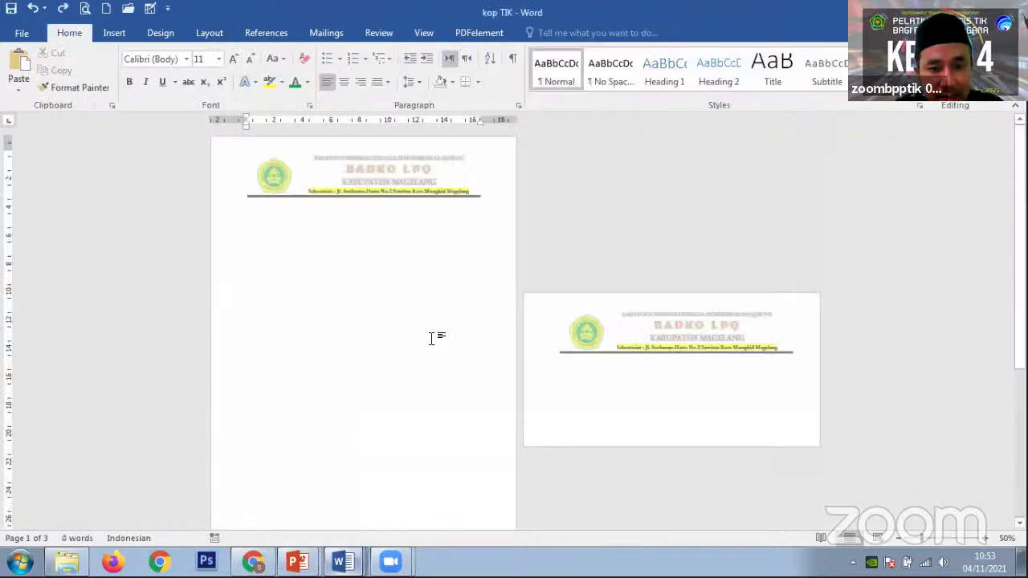
{"action": "key", "text": "alt+Tab"}
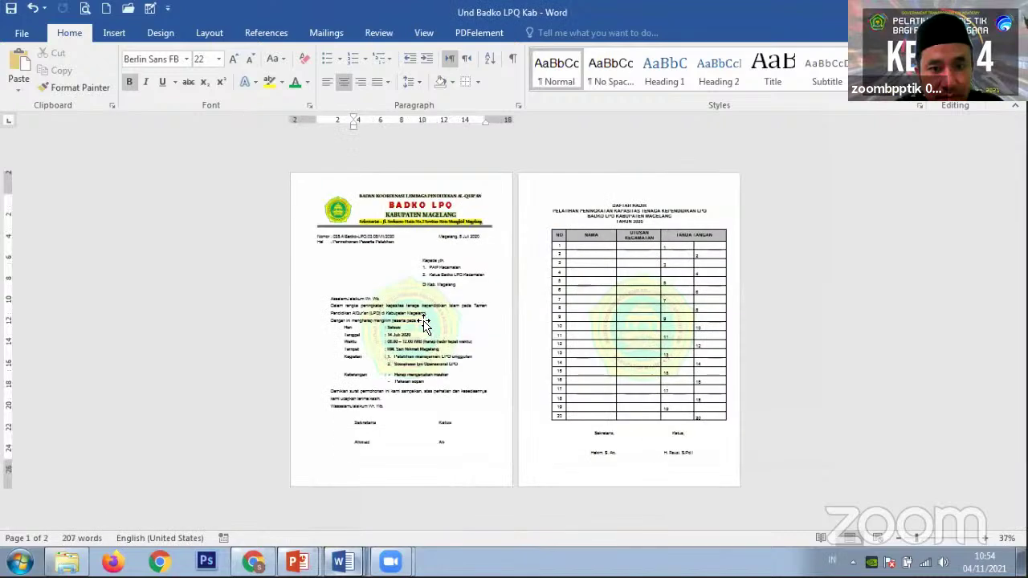
{"action": "left_click_drag", "start_coordinate": [371, 207], "coordinate": [382, 225]}
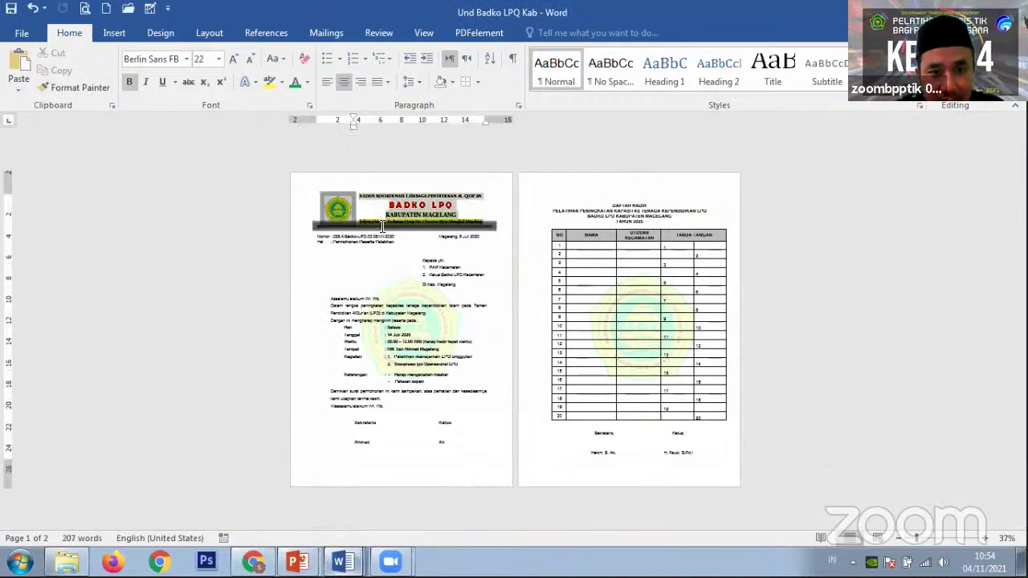
{"action": "left_click", "coordinate": [340, 209]}
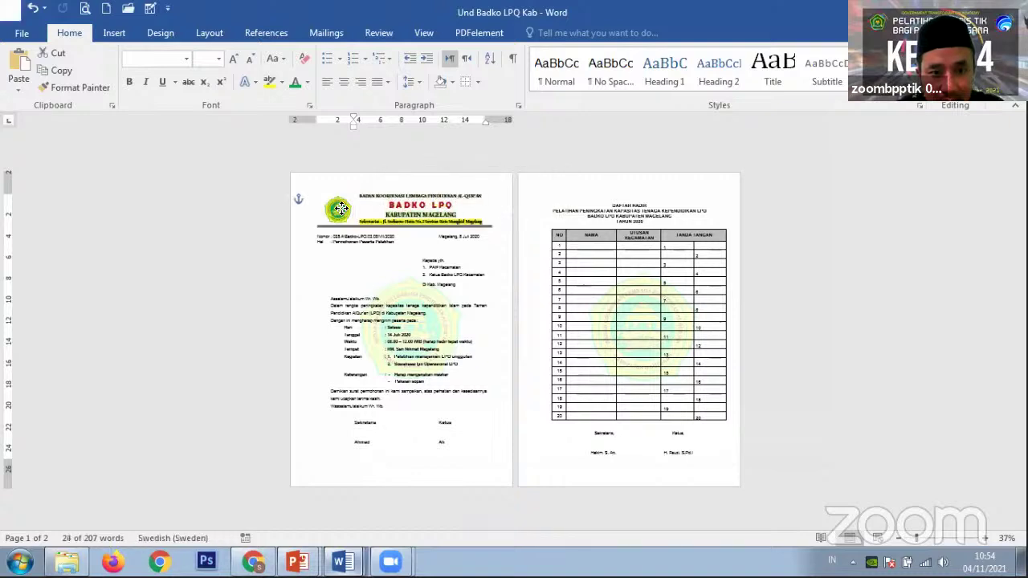
{"action": "right_click", "coordinate": [341, 209]}
{"action": "key", "text": "Escape"}
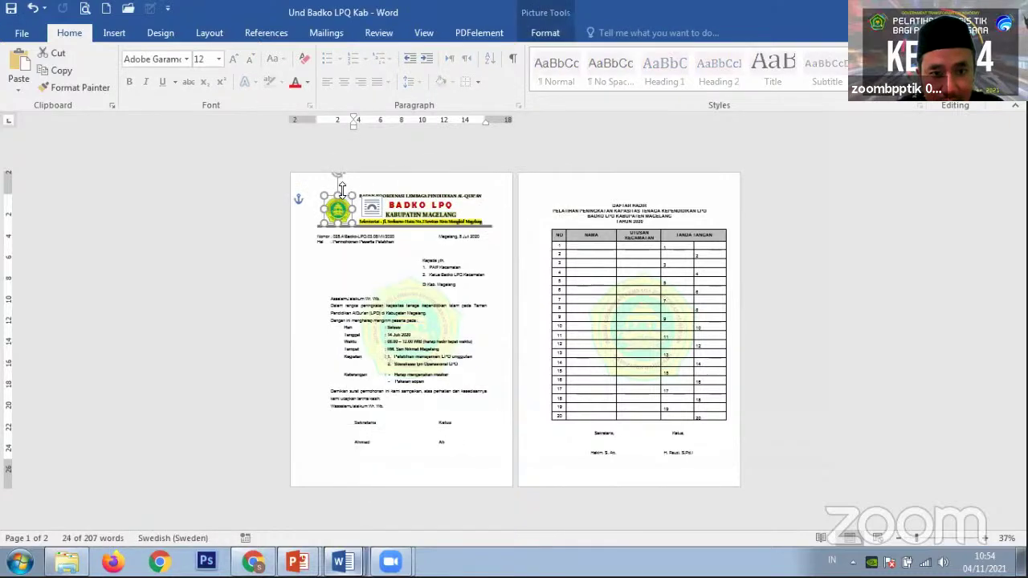
{"action": "left_click_drag", "start_coordinate": [315, 193], "coordinate": [376, 226]}
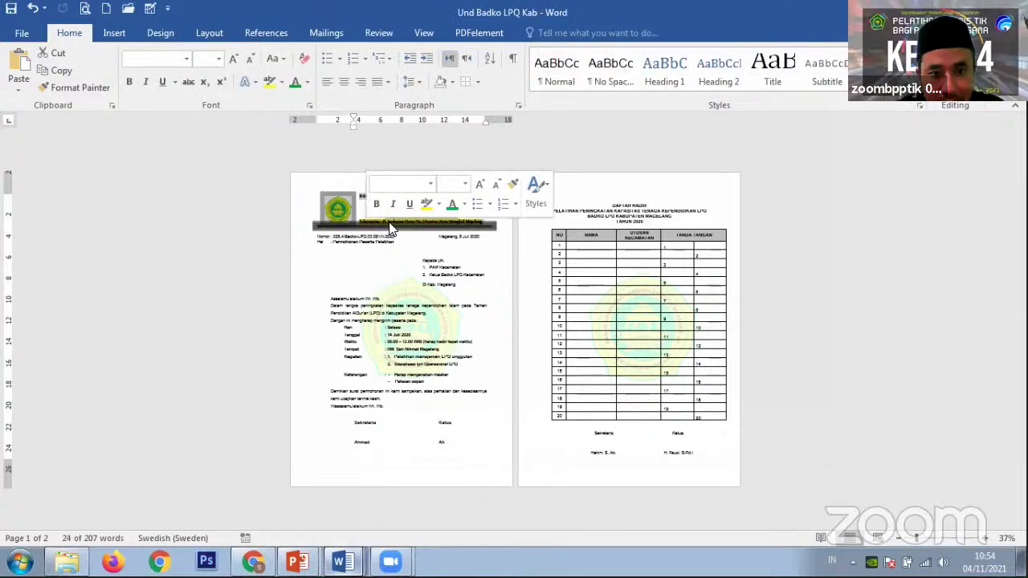
{"action": "left_click", "coordinate": [388, 223]}
{"action": "right_click", "coordinate": [391, 224]}
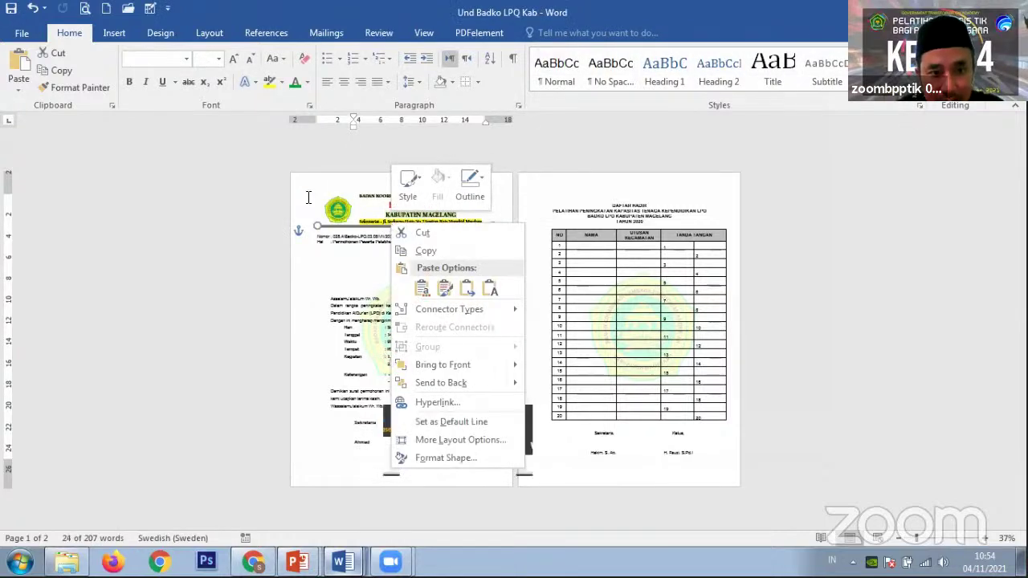
{"action": "left_click", "coordinate": [308, 197]}
{"action": "left_click_drag", "start_coordinate": [307, 197], "coordinate": [498, 249]}
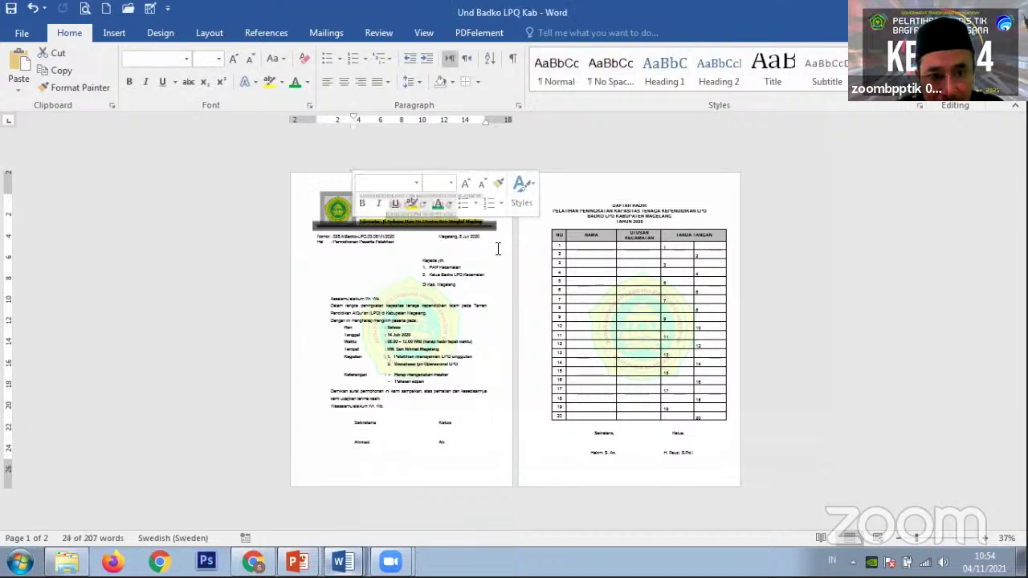
{"action": "left_click", "coordinate": [68, 71]}
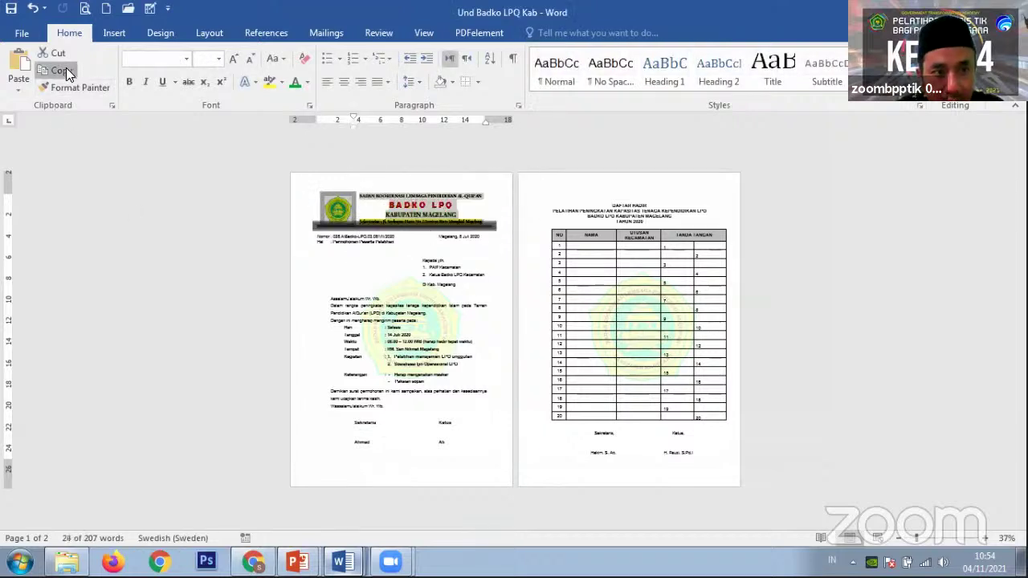
Switch to Document3, where the empty header is open, to receive the copied letterhead
{"action": "key", "text": "alt+Tab"}
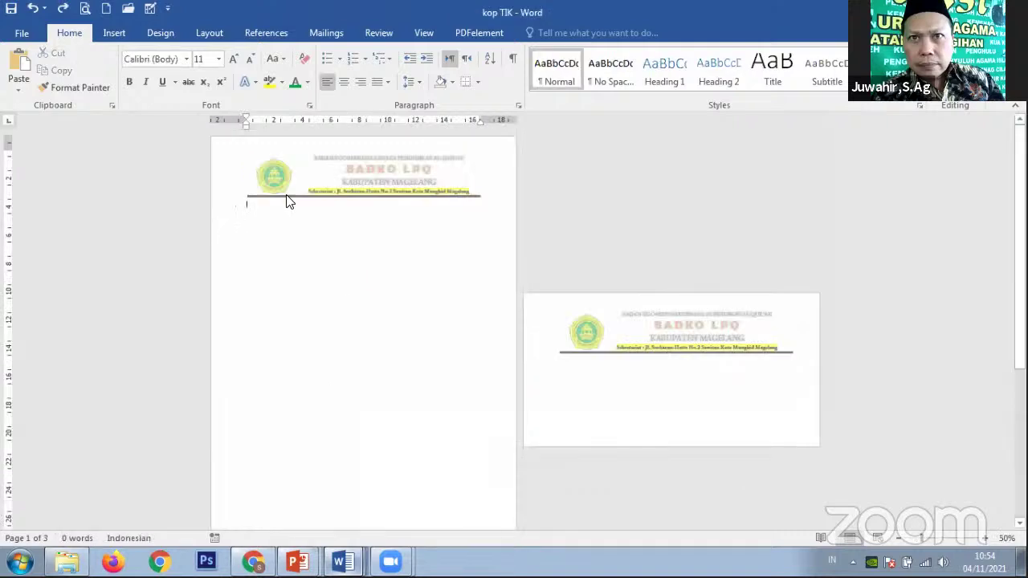
{"action": "key", "text": "alt+Tab"}
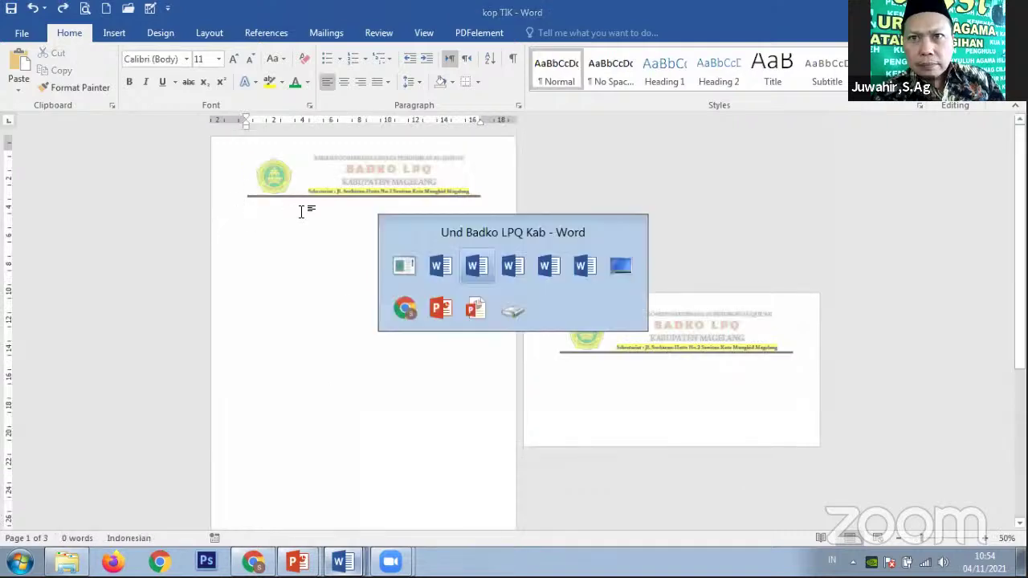
{"action": "key", "text": "alt+Tab"}
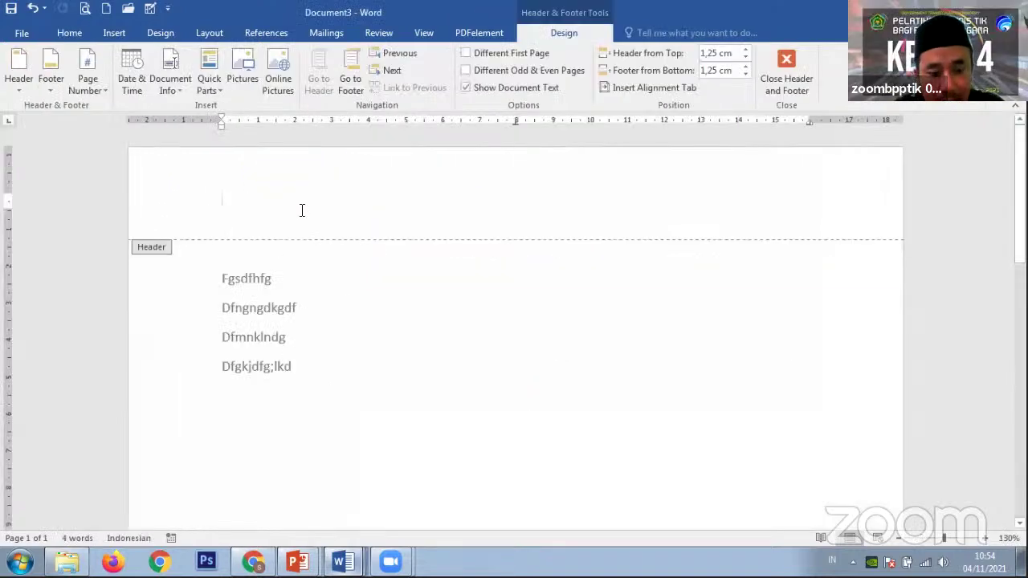
{"action": "right_click", "coordinate": [300, 210]}
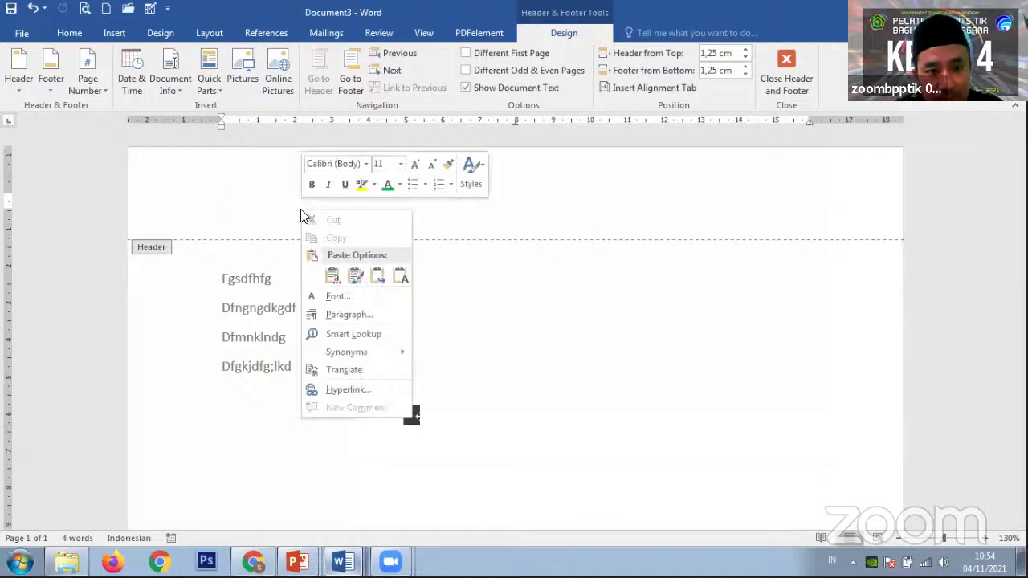
{"action": "key", "text": "Escape"}
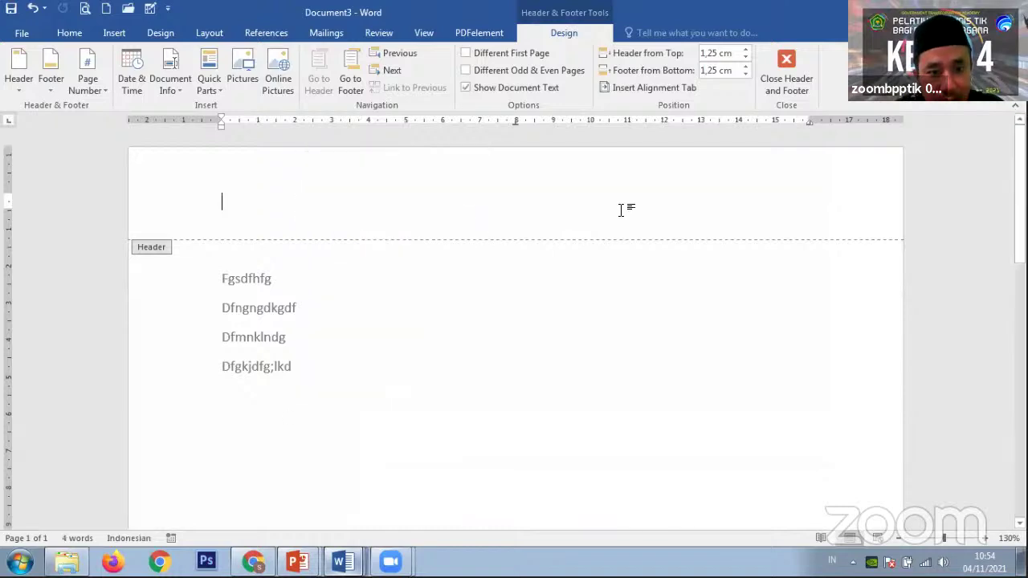
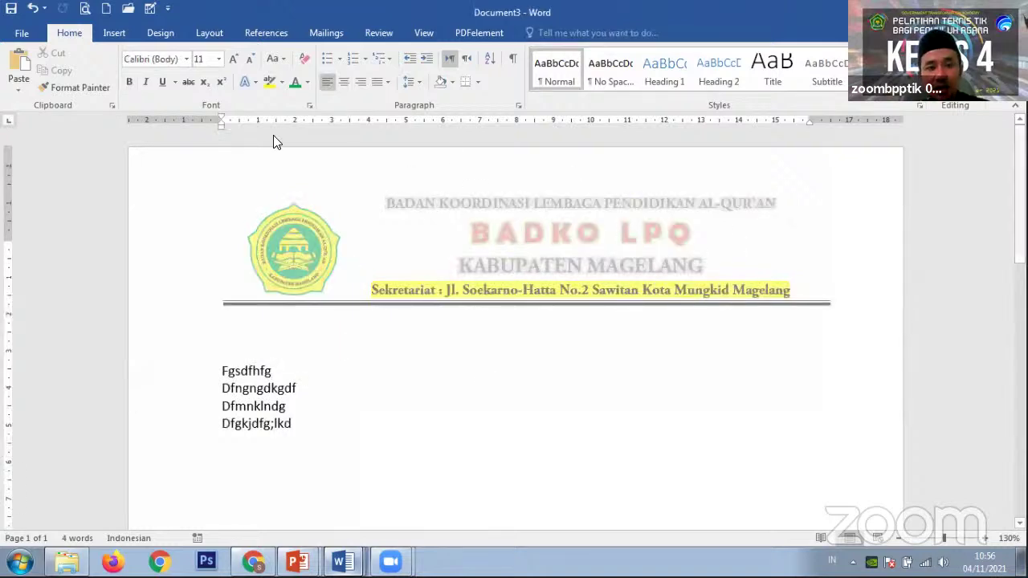
Check Document3 with its letterhead in the print preview and return to the page
{"action": "left_click", "coordinate": [85, 8]}
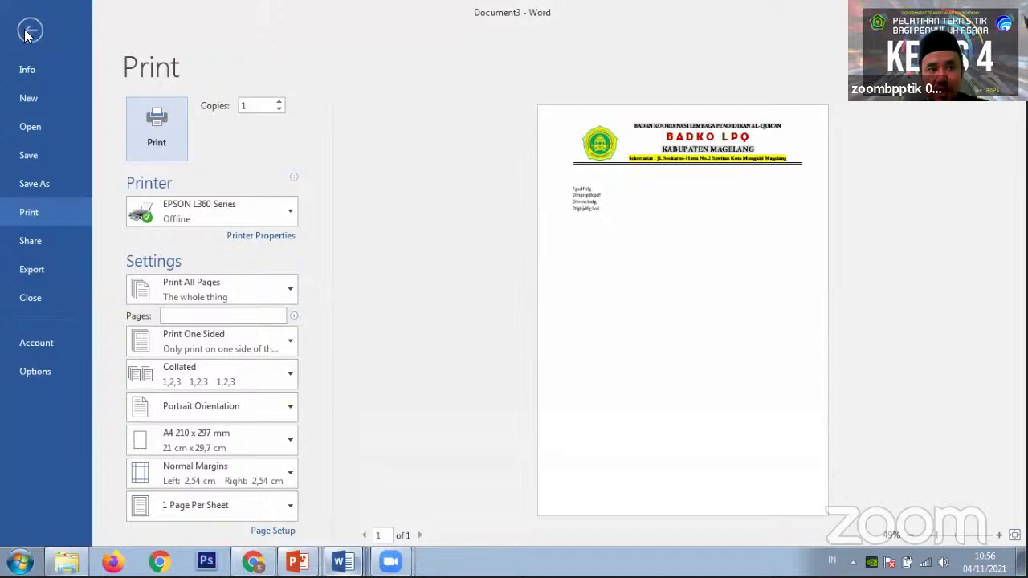
{"action": "left_click", "coordinate": [28, 32]}
{"action": "scroll", "coordinate": [562, 322], "scroll_direction": "down", "scroll_amount": 4}
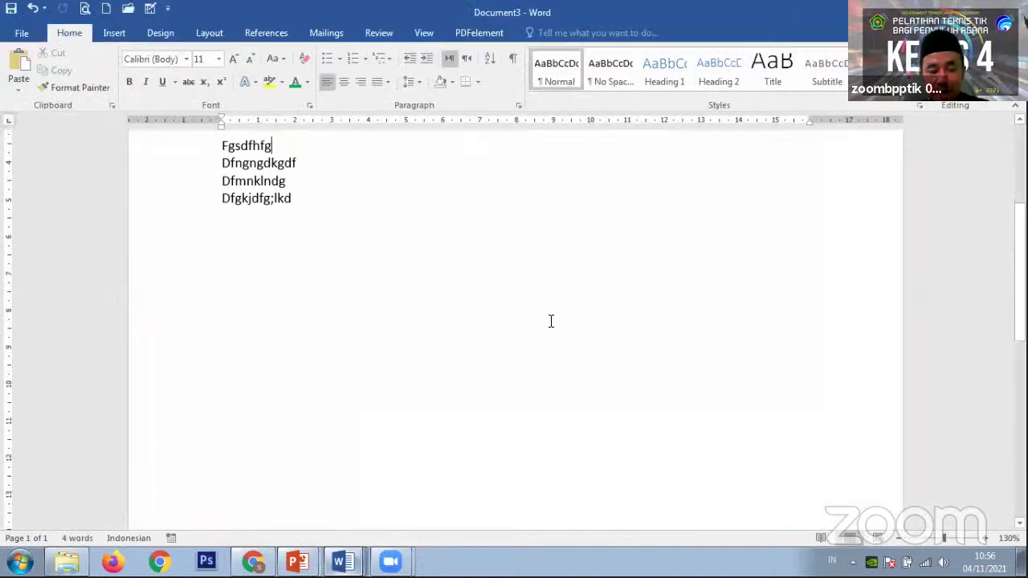
Insert seven page breaks into Document3 to test whether the letterhead repeats on new pages
{"action": "scroll", "coordinate": [551, 325], "scroll_direction": "down", "scroll_amount": 11}
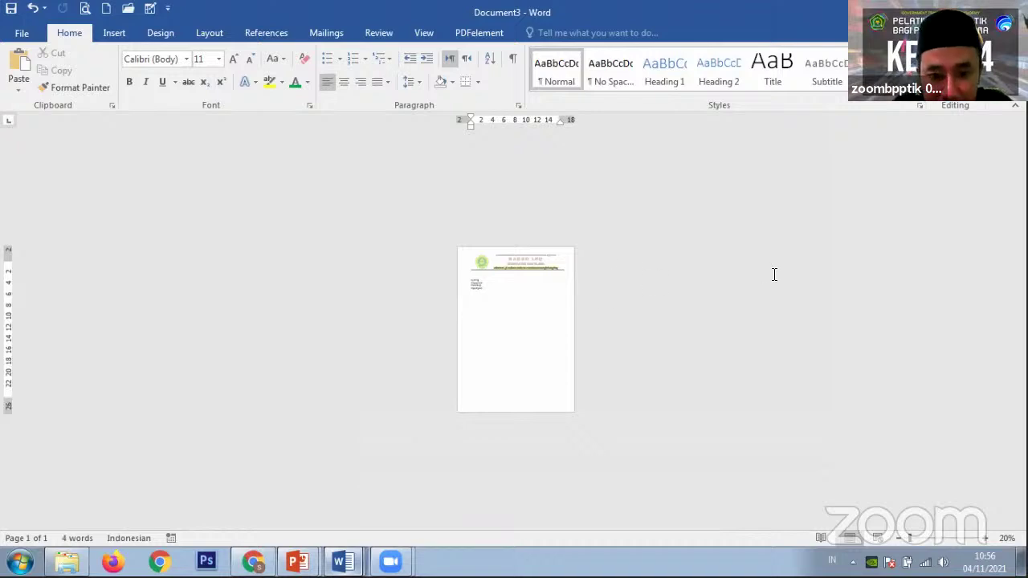
{"action": "key", "text": "ctrl+Return"}
{"action": "key", "text": "ctrl+Return"}
{"action": "key", "text": "ctrl+Return"}
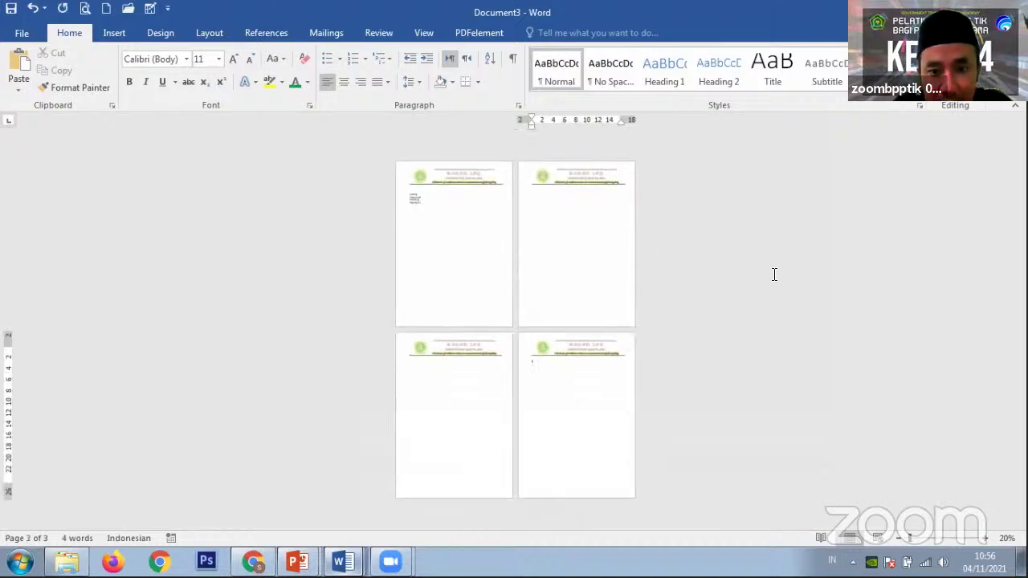
{"action": "key", "text": "ctrl+Return"}
{"action": "key", "text": "ctrl+Return"}
{"action": "key", "text": "ctrl+Return"}
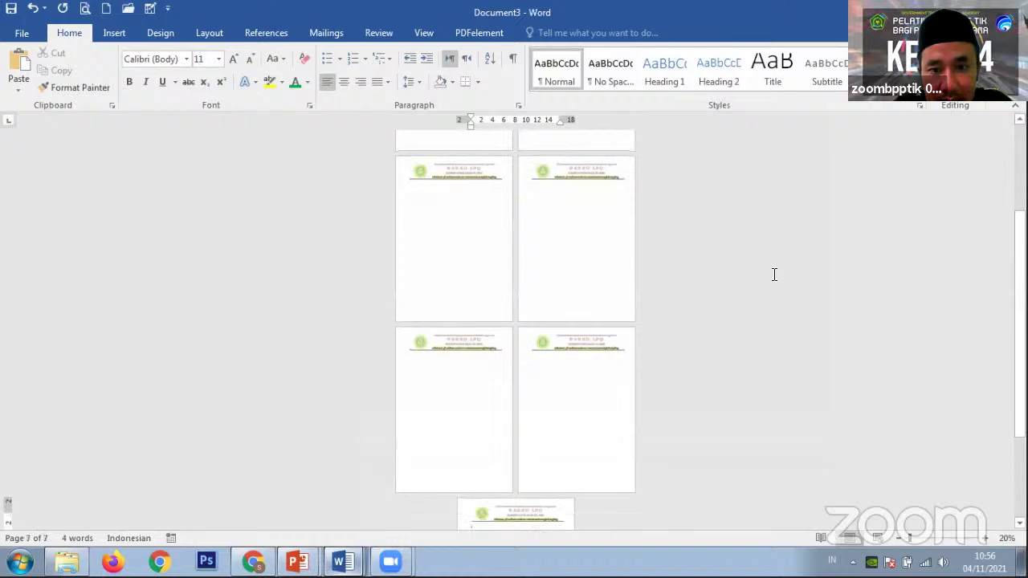
{"action": "key", "text": "ctrl+Return"}
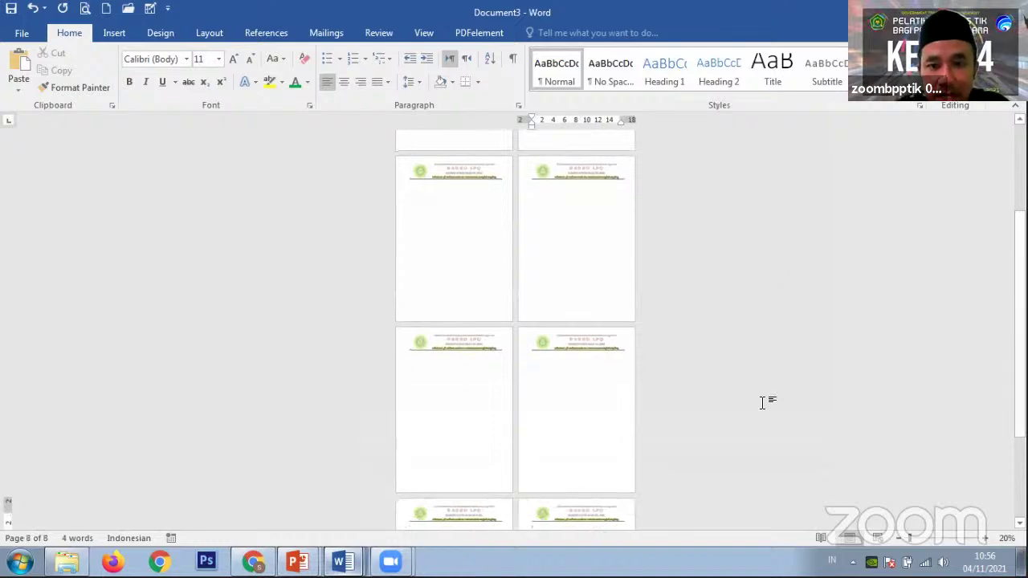
Review the letterhead on the added pages and undo the page breaks
{"action": "scroll", "coordinate": [761, 401], "scroll_direction": "up", "scroll_amount": 3}
{"action": "scroll", "coordinate": [597, 217], "scroll_direction": "down", "scroll_amount": 5}
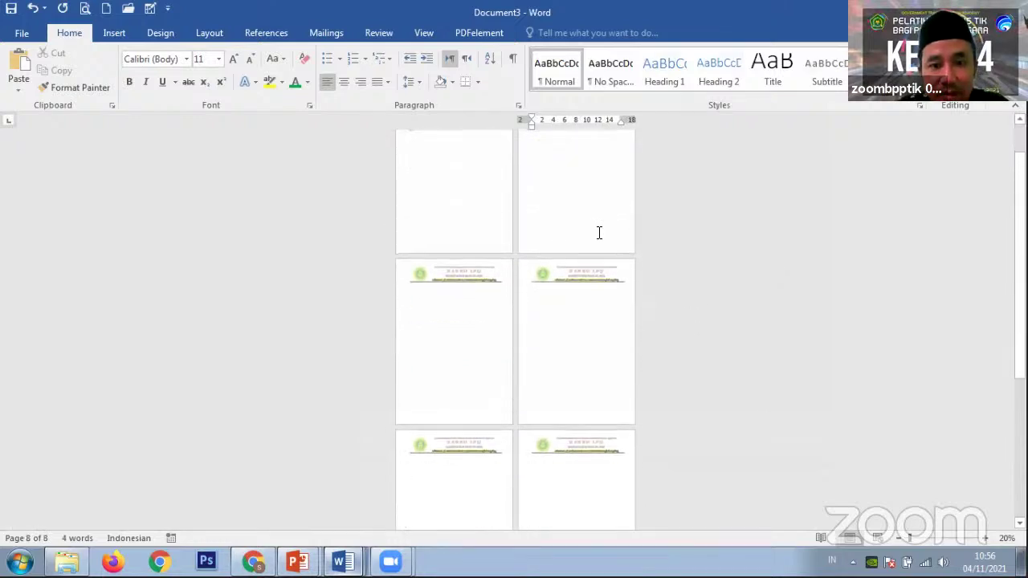
{"action": "scroll", "coordinate": [589, 253], "scroll_direction": "down", "scroll_amount": 2}
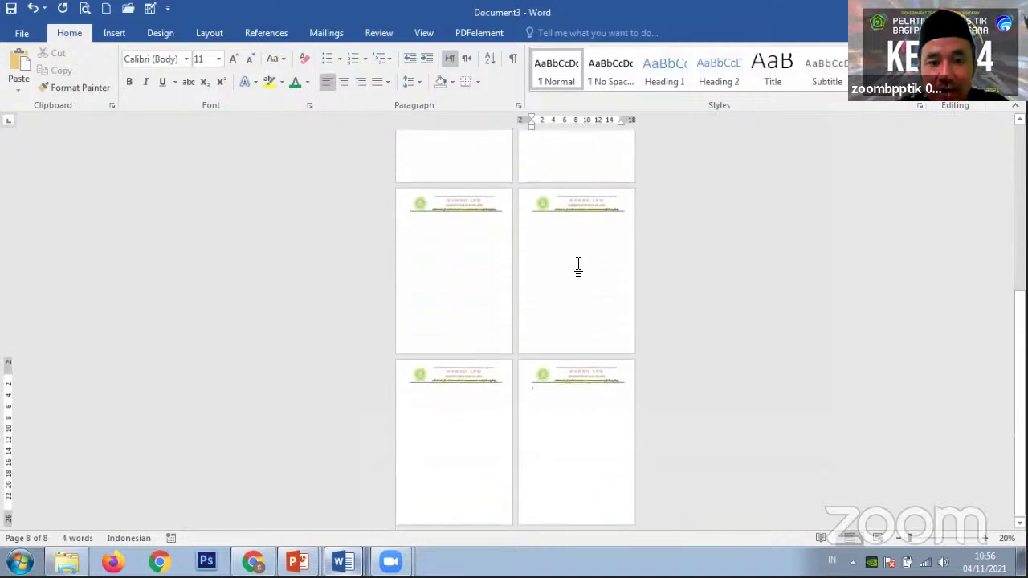
{"action": "scroll", "coordinate": [558, 224], "scroll_direction": "up", "scroll_amount": 1}
{"action": "scroll", "coordinate": [558, 224], "scroll_direction": "up", "scroll_amount": 5}
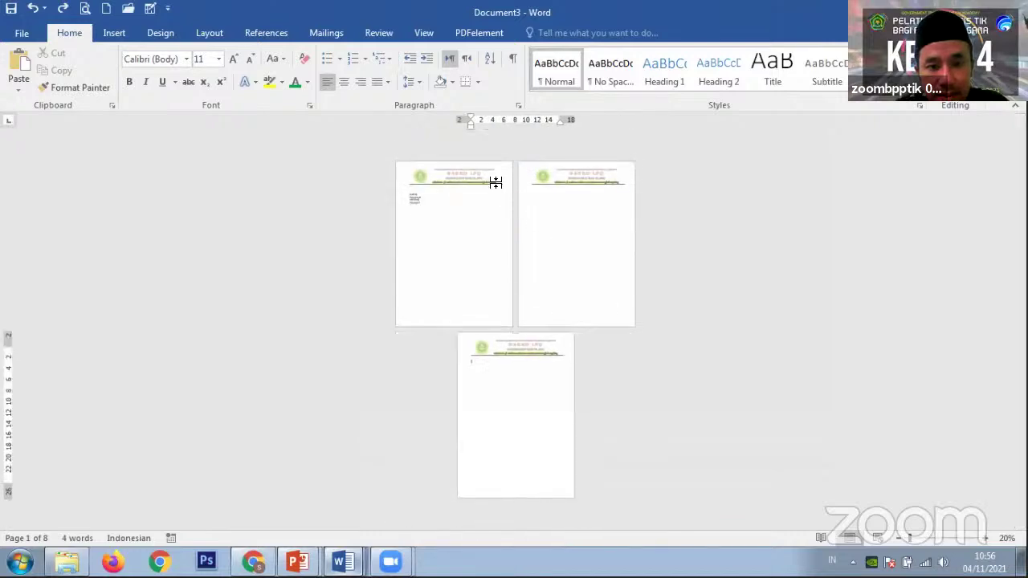
{"action": "scroll", "coordinate": [508, 243], "scroll_direction": "up", "scroll_amount": 10}
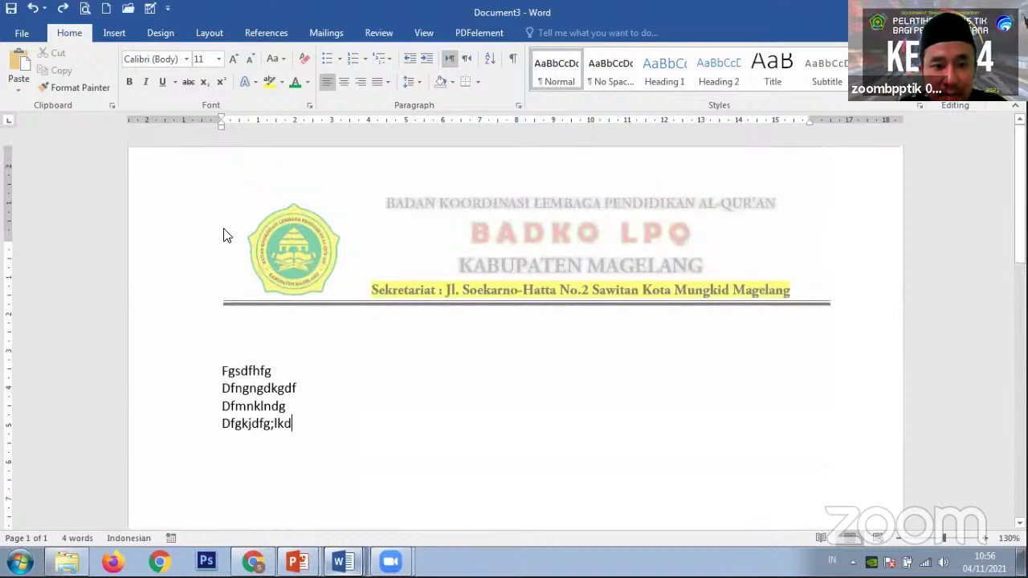
Open the page header for editing and select the logo in the letterhead
{"action": "double_click", "coordinate": [257, 222]}
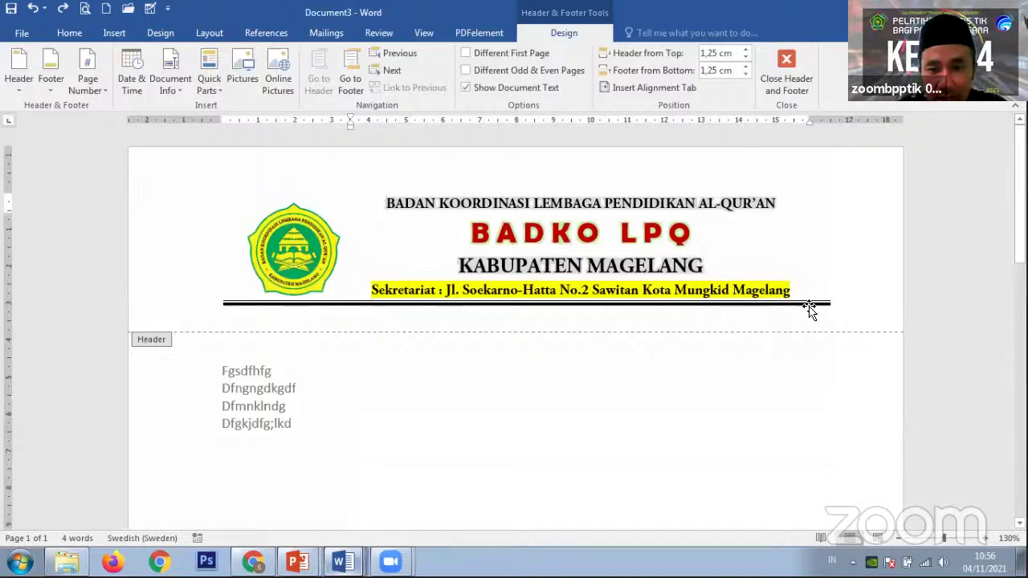
{"action": "scroll", "coordinate": [493, 310], "scroll_direction": "down", "scroll_amount": 4}
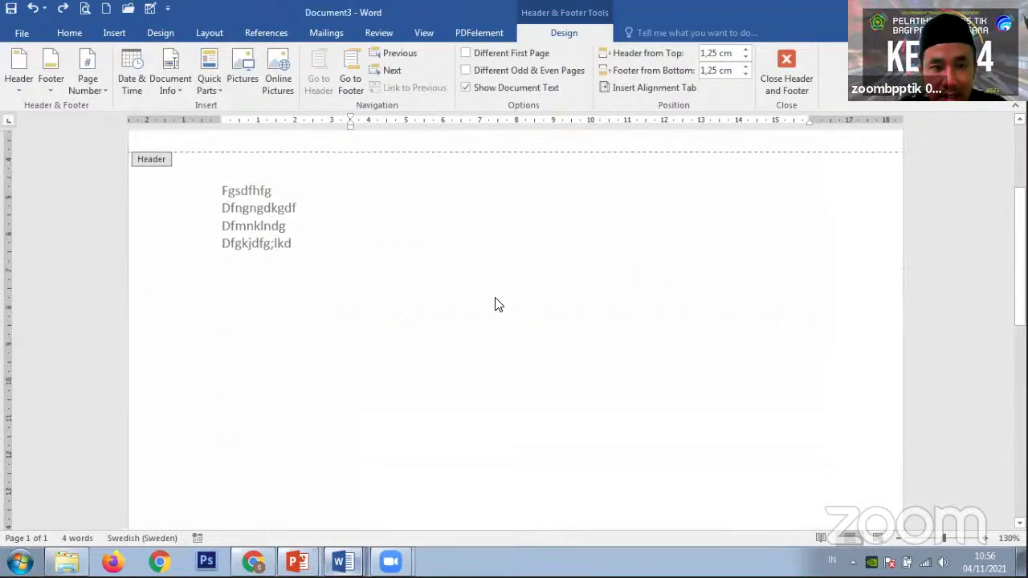
{"action": "scroll", "coordinate": [499, 261], "scroll_direction": "up", "scroll_amount": 4}
{"action": "left_click", "coordinate": [294, 248]}
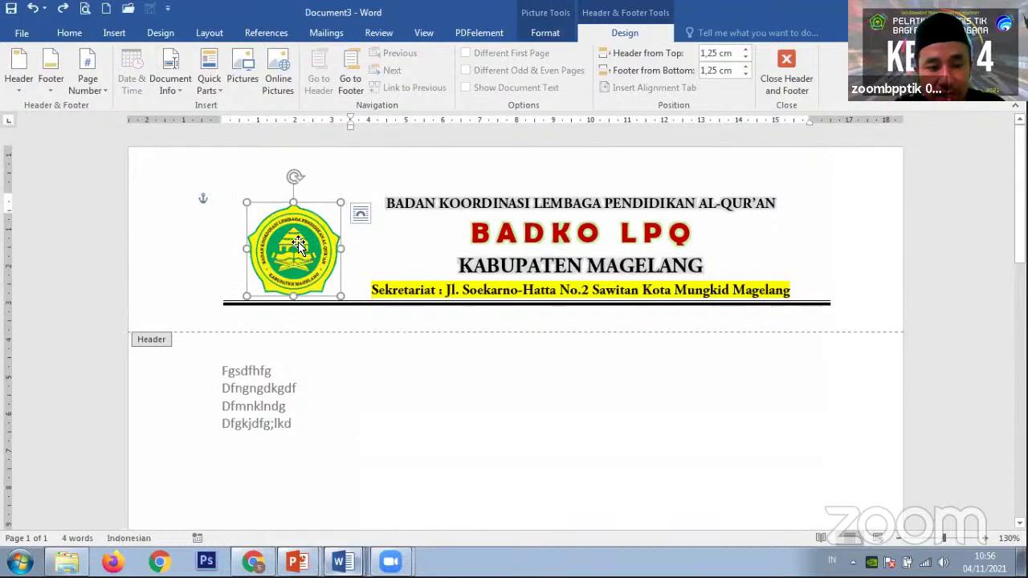
{"action": "left_click_drag", "start_coordinate": [298, 246], "coordinate": [502, 391]}
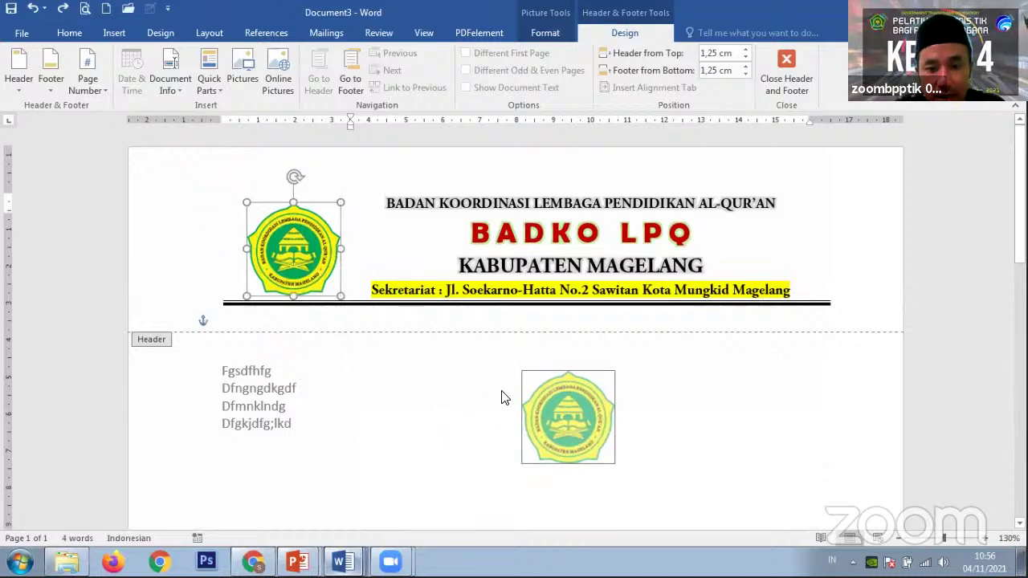
{"action": "right_click", "coordinate": [589, 411]}
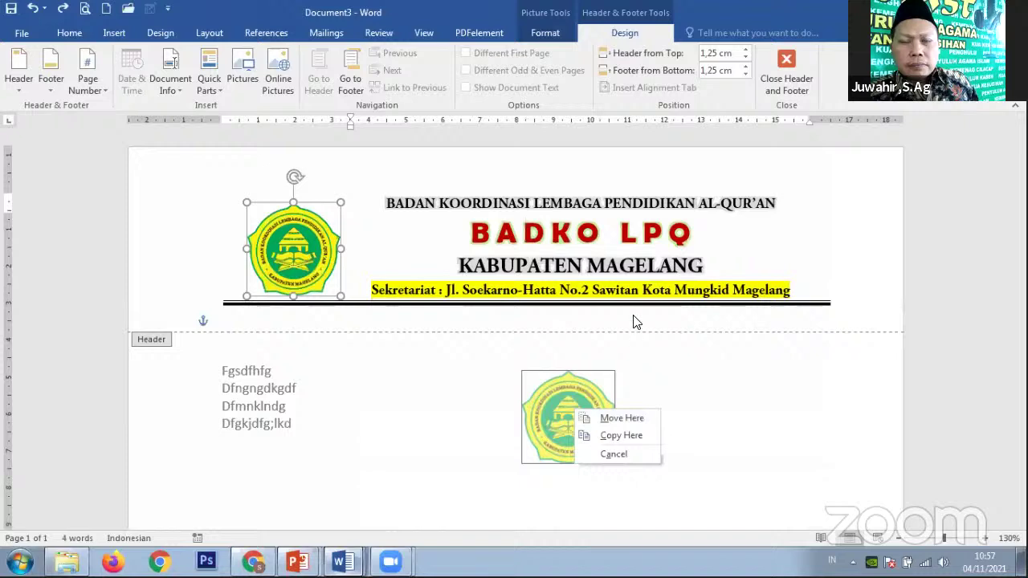
{"action": "left_click", "coordinate": [643, 378]}
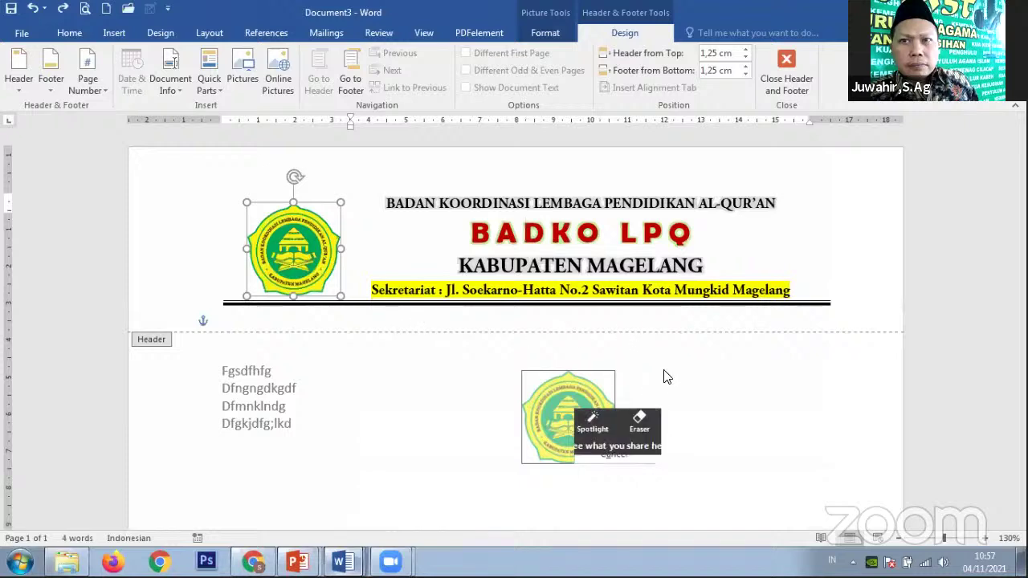
{"action": "scroll", "coordinate": [578, 324], "scroll_direction": "down", "scroll_amount": 3}
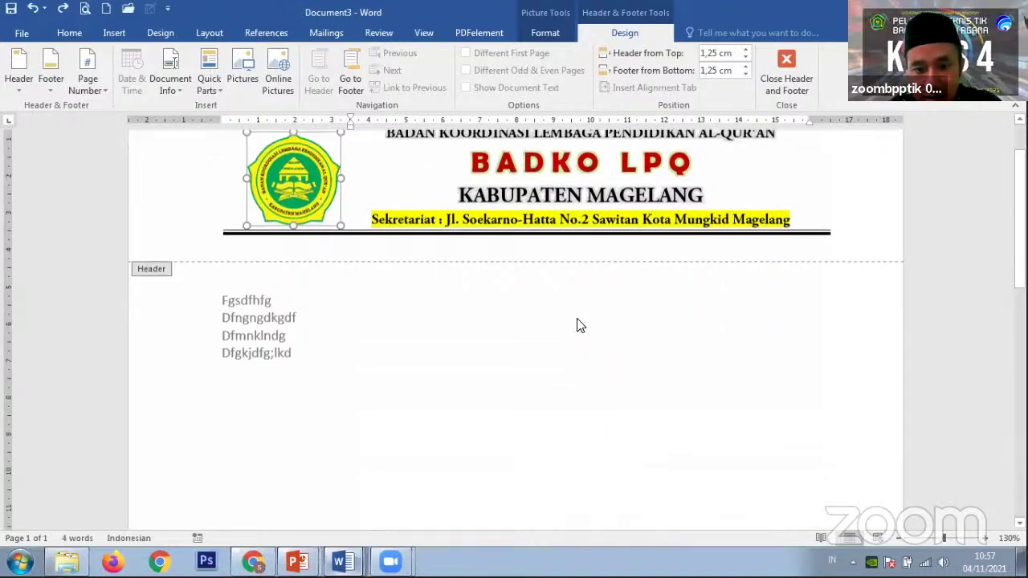
{"action": "scroll", "coordinate": [574, 324], "scroll_direction": "up", "scroll_amount": 2}
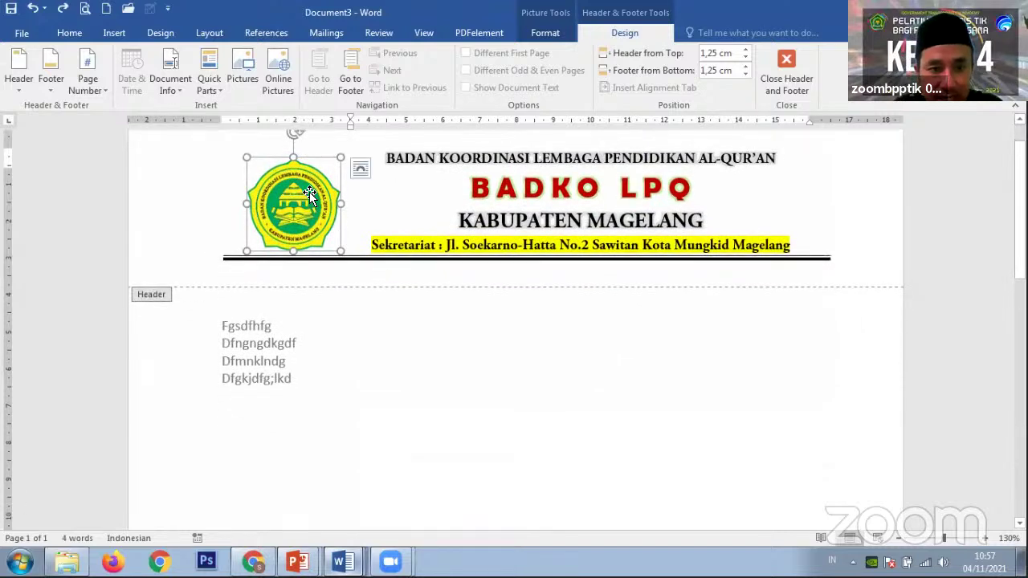
Place a copy of the header logo below the letterhead and enlarge it to about 10 cm wide near the page's middle
{"action": "mouse_move", "coordinate": [330, 229]}
{"action": "left_mouse_down"}
{"action": "mouse_move", "coordinate": [429, 337]}
{"action": "mouse_move", "coordinate": [461, 345]}
{"action": "left_mouse_up"}
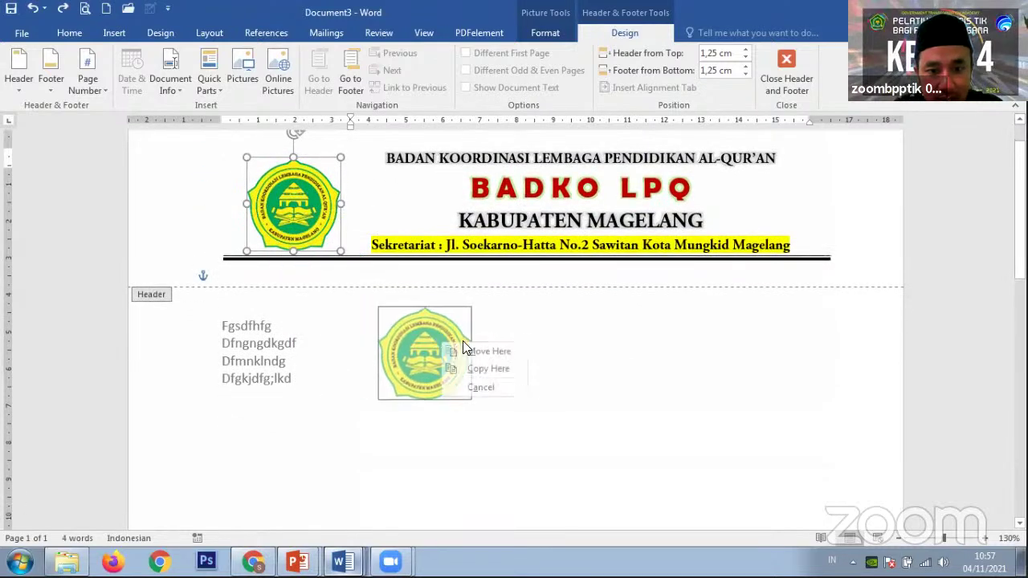
{"action": "left_click", "coordinate": [492, 370]}
{"action": "scroll", "coordinate": [591, 332], "scroll_direction": "down", "scroll_amount": 1}
{"action": "scroll", "coordinate": [591, 331], "scroll_direction": "down", "scroll_amount": 7}
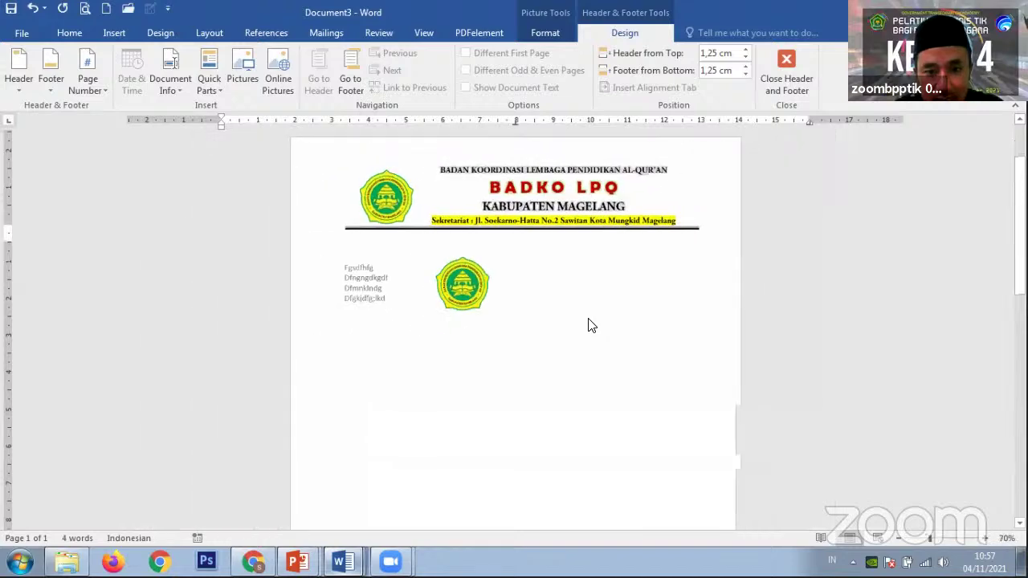
{"action": "left_click", "coordinate": [468, 329]}
{"action": "left_click_drag", "start_coordinate": [468, 329], "coordinate": [576, 444]}
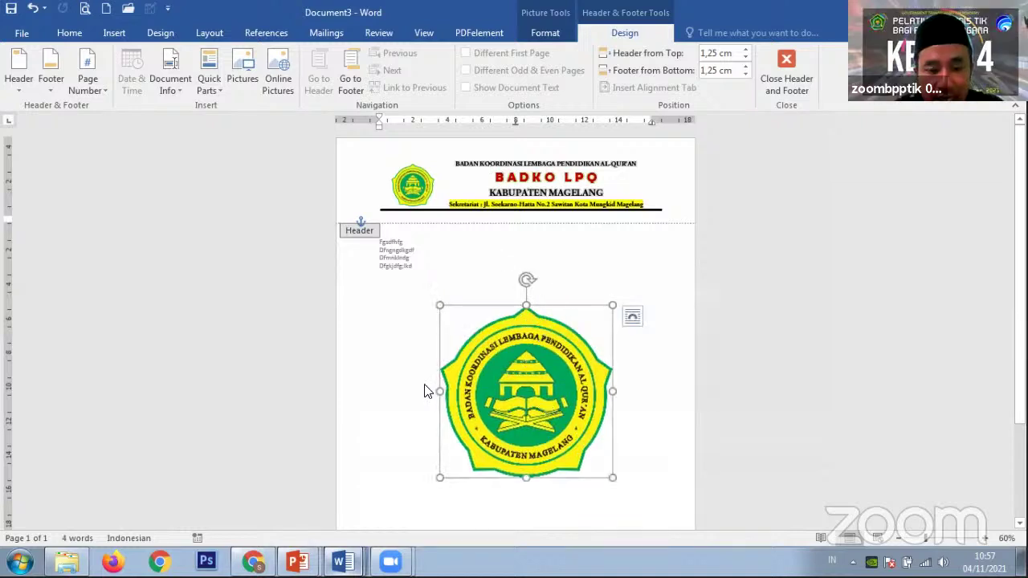
Look at the faded logo behind the text in Und Badko LPQ Kab and return to Document3
{"action": "key", "text": "alt+Tab"}
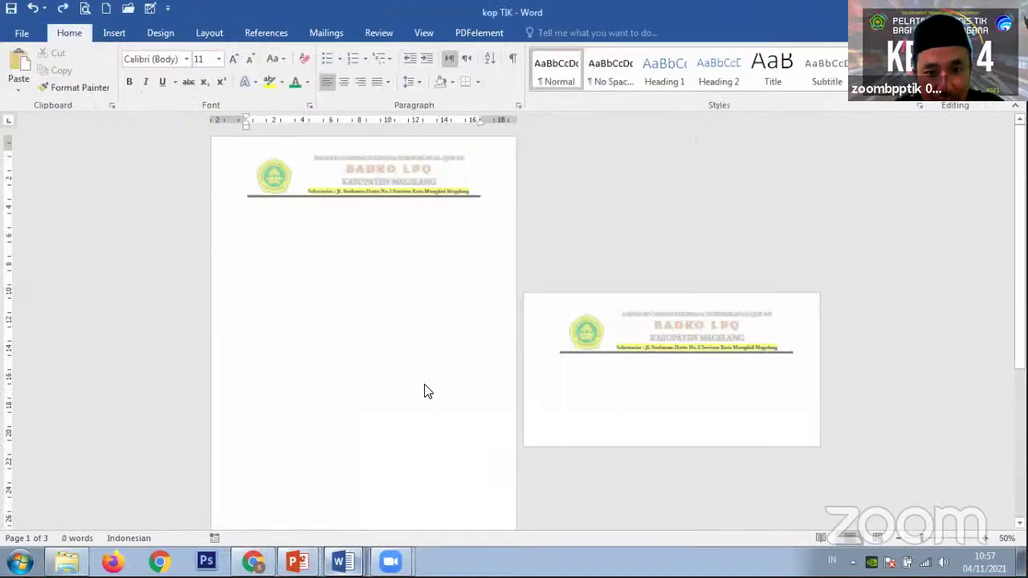
{"action": "key", "text": "alt+Tab"}
{"action": "key", "text": "alt+Tab"}
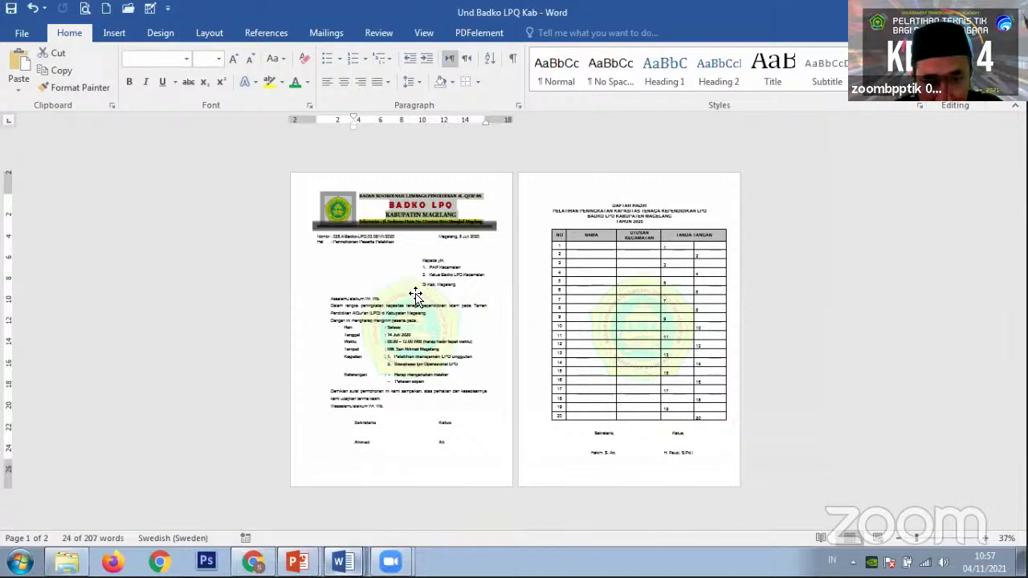
{"action": "key", "text": "alt+Tab"}
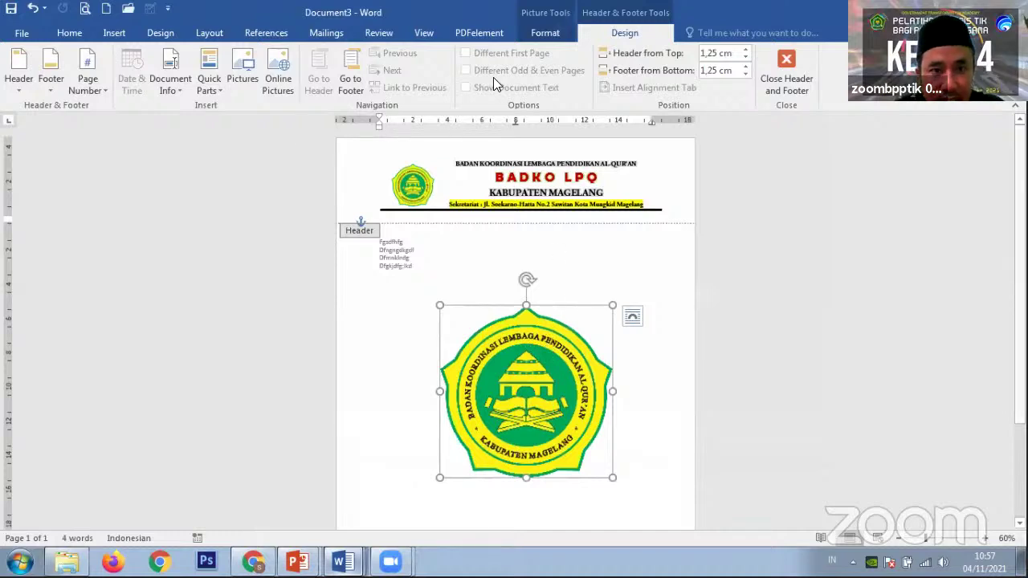
Recolor the enlarged logo with the pale washed-out variant of its original colors and close header editing
{"action": "left_click", "coordinate": [546, 33]}
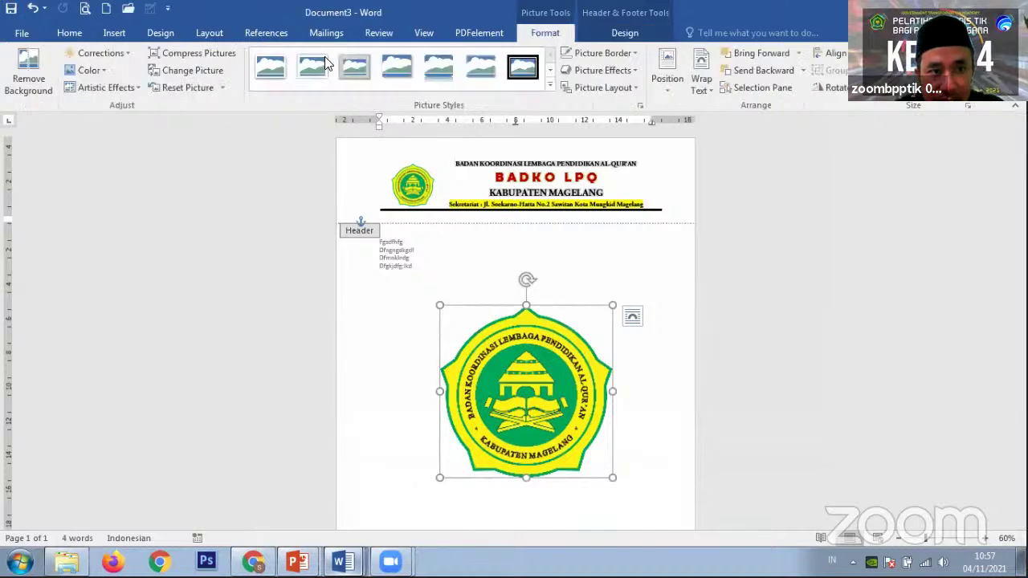
{"action": "left_click", "coordinate": [90, 70]}
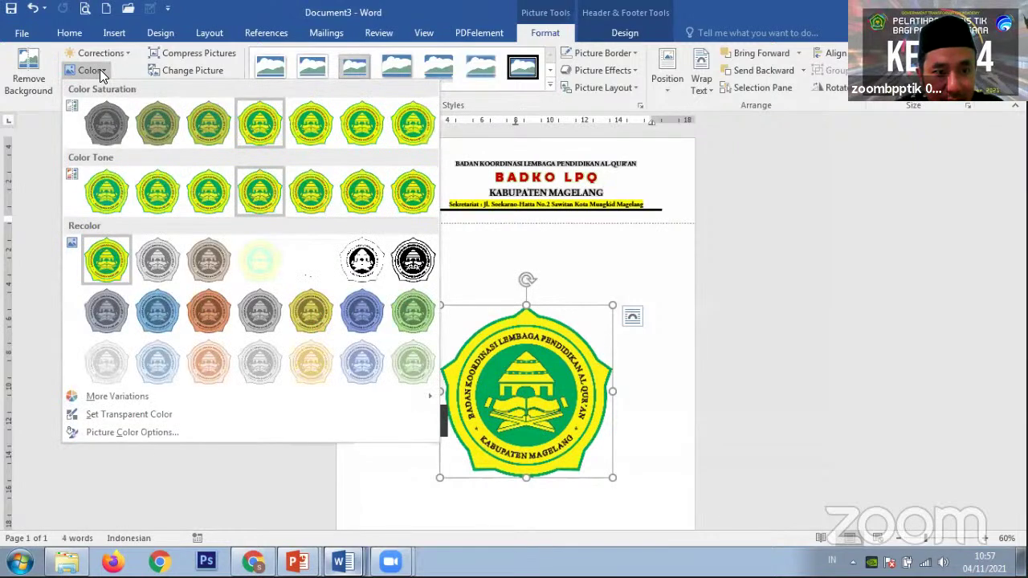
{"action": "left_click", "coordinate": [265, 265]}
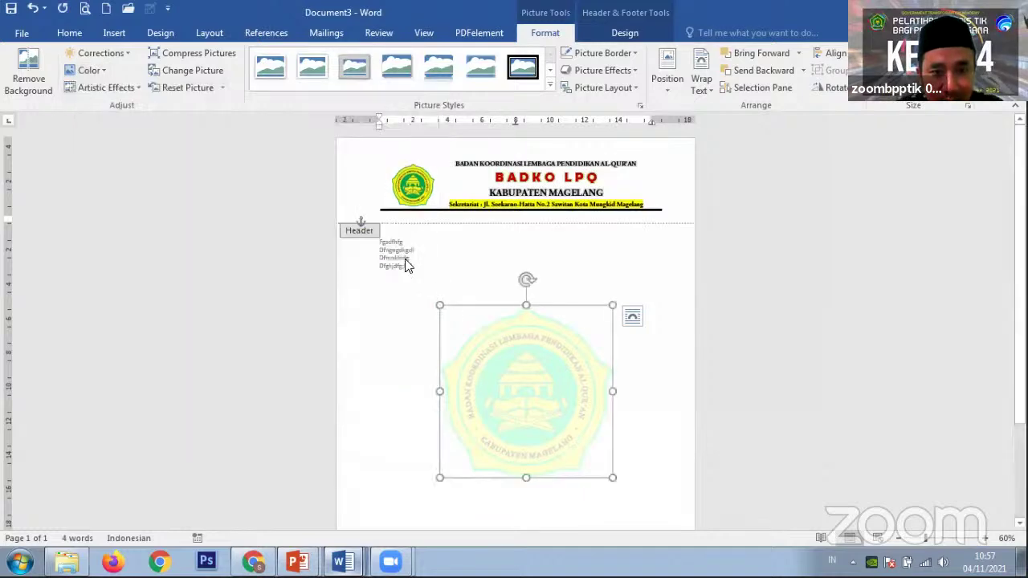
{"action": "double_click", "coordinate": [630, 258]}
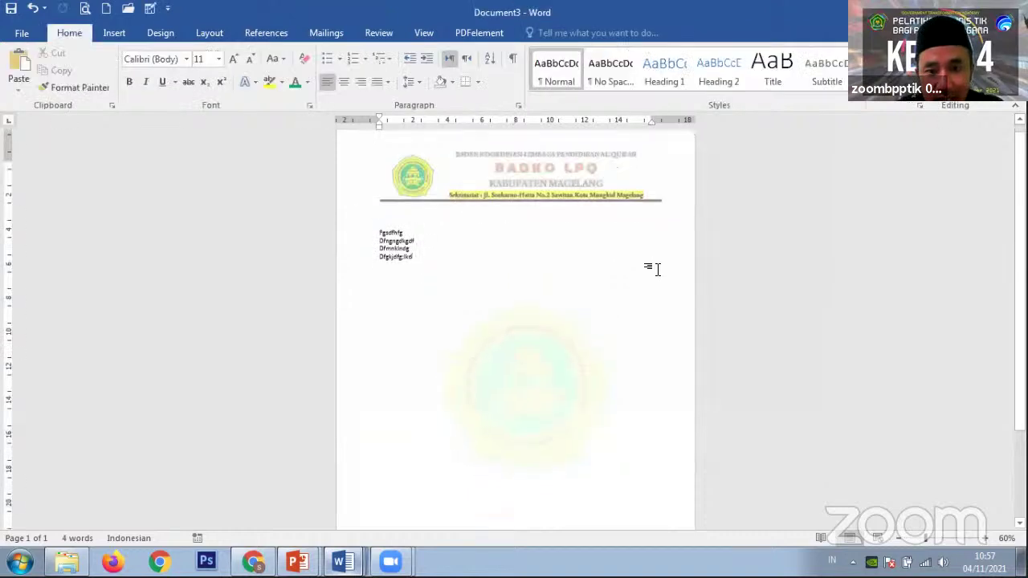
{"action": "scroll", "coordinate": [655, 268], "scroll_direction": "down", "scroll_amount": 3}
{"action": "scroll", "coordinate": [652, 257], "scroll_direction": "up", "scroll_amount": 1}
{"action": "scroll", "coordinate": [649, 249], "scroll_direction": "up", "scroll_amount": 2}
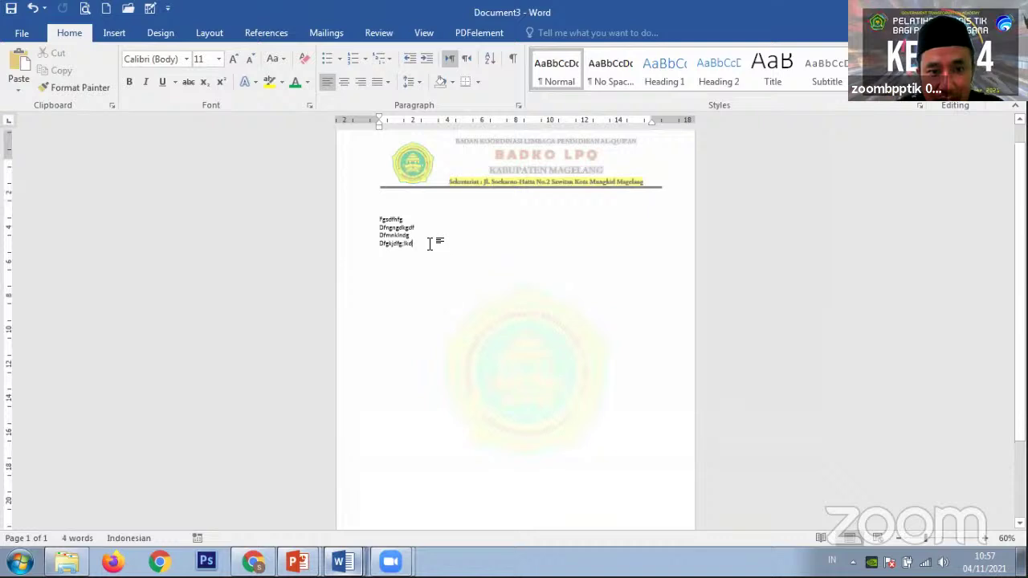
Insert page breaks after the sample text until the document has six pages, and check the letterhead and watermark on them
{"action": "scroll", "coordinate": [438, 251], "scroll_direction": "down", "scroll_amount": 3}
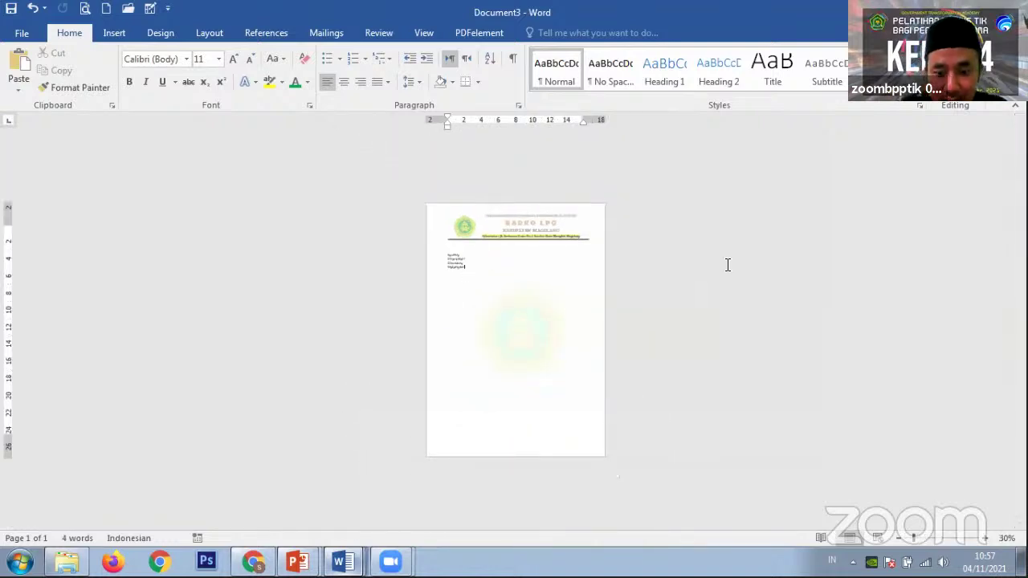
{"action": "key", "text": "ctrl+Return"}
{"action": "key", "text": "ctrl+Return"}
{"action": "key", "text": "ctrl+Return"}
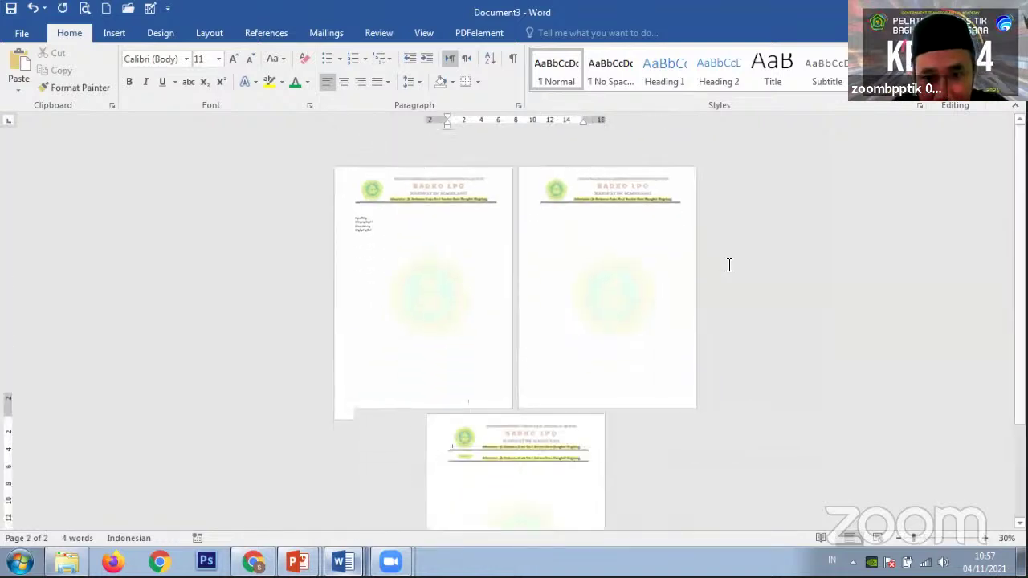
{"action": "key", "text": "ctrl+Return"}
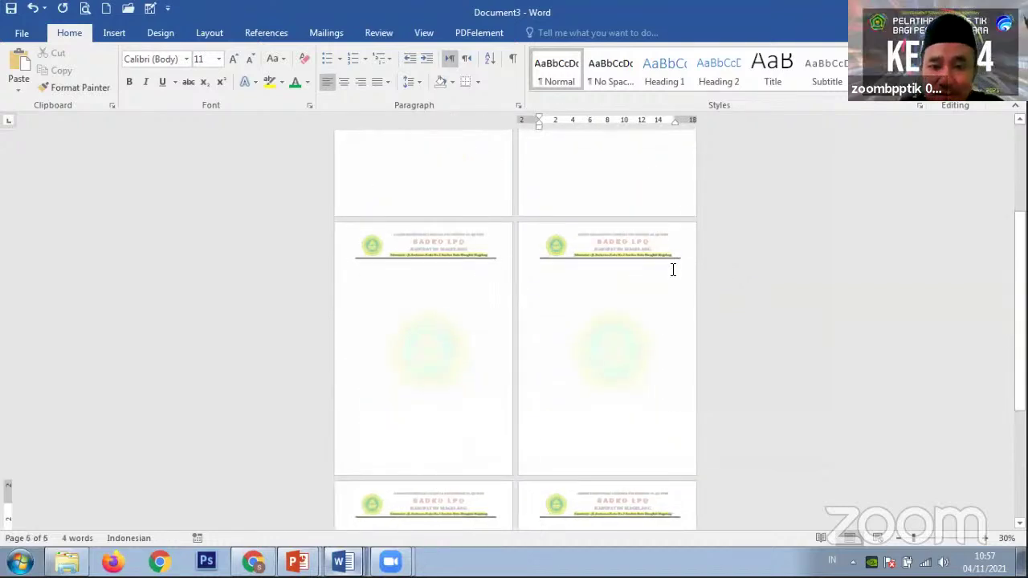
{"action": "key", "text": "ctrl+Return"}
{"action": "scroll", "coordinate": [664, 273], "scroll_direction": "up", "scroll_amount": 2}
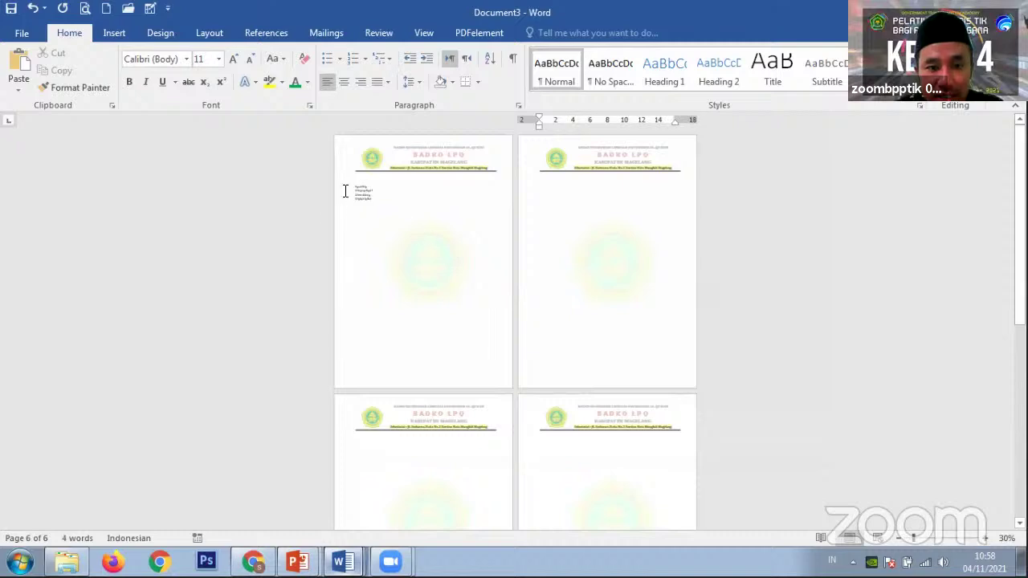
Switch to Und Badko LPQ Kab and examine the faded logo behind the letter text and the attendance table
{"action": "left_click", "coordinate": [344, 562]}
{"action": "left_click", "coordinate": [345, 429]}
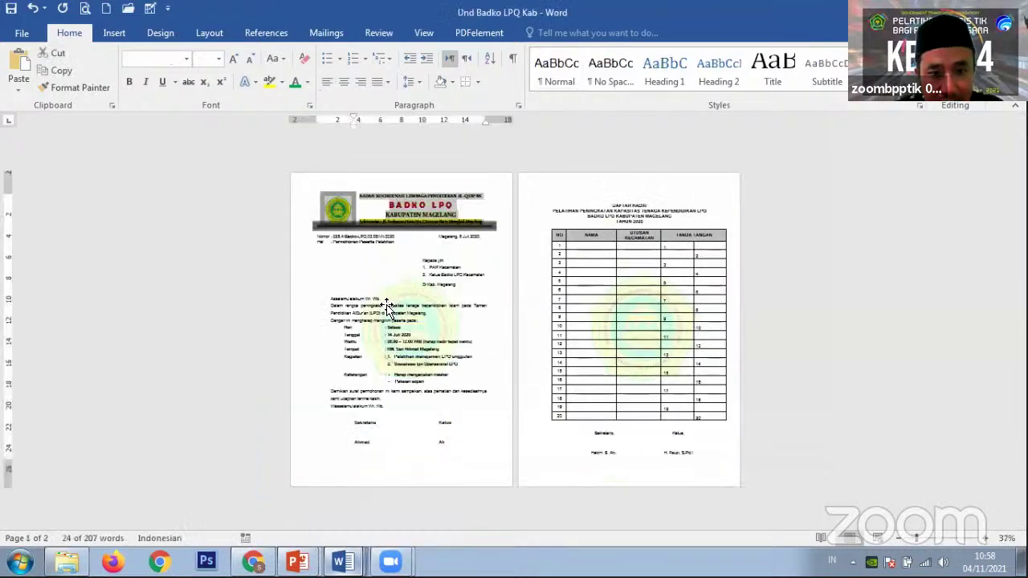
{"action": "scroll", "coordinate": [418, 346], "scroll_direction": "up", "scroll_amount": 6}
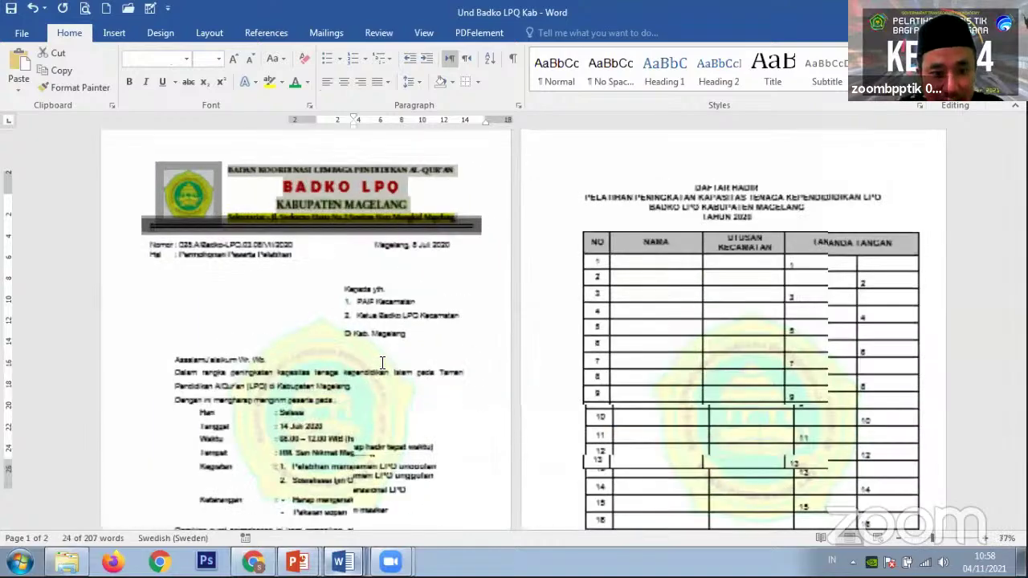
{"action": "scroll", "coordinate": [593, 257], "scroll_direction": "down", "scroll_amount": 3}
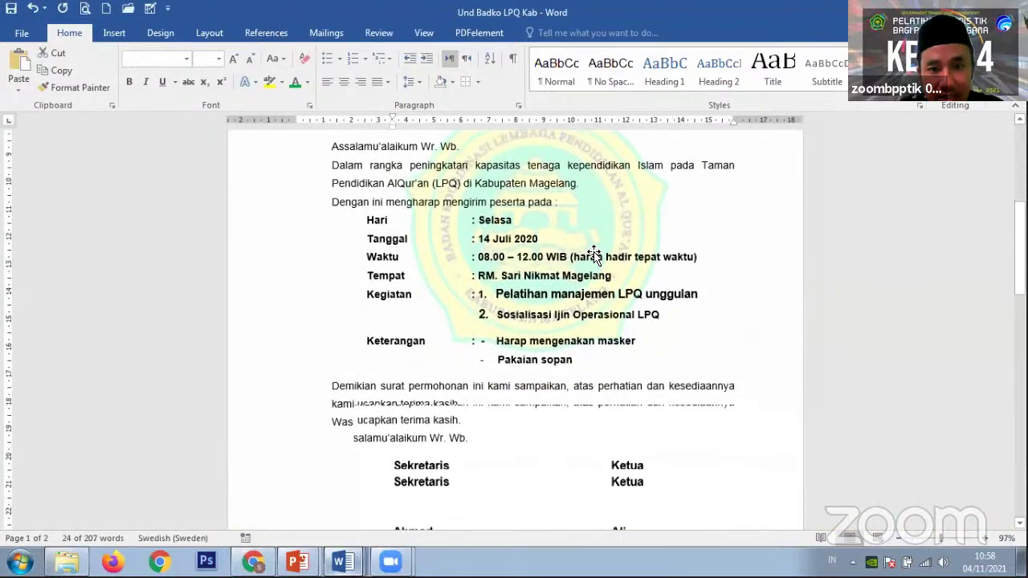
{"action": "scroll", "coordinate": [592, 232], "scroll_direction": "up", "scroll_amount": 2}
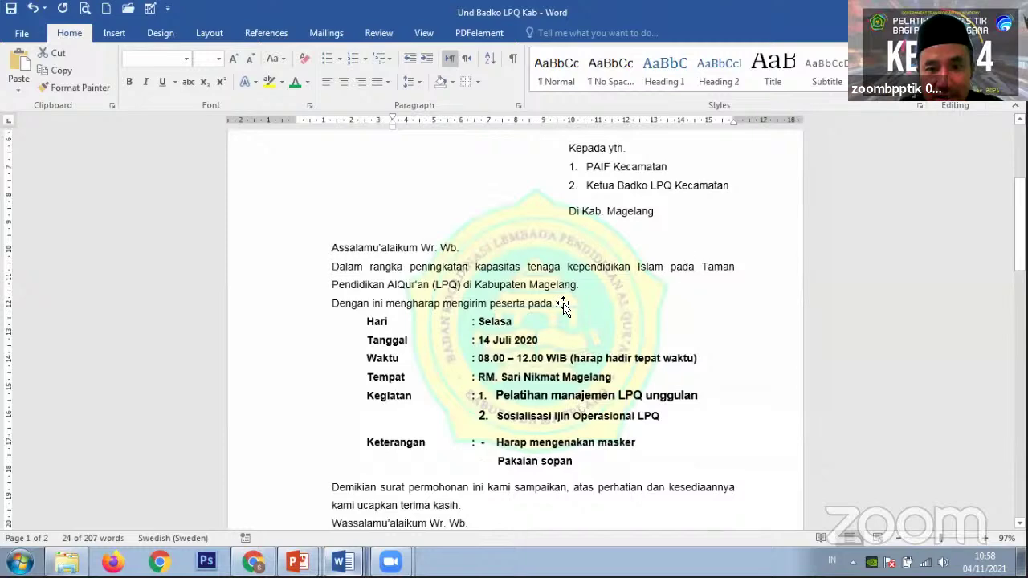
{"action": "scroll", "coordinate": [607, 299], "scroll_direction": "down", "scroll_amount": 2}
{"action": "scroll", "coordinate": [608, 298], "scroll_direction": "down", "scroll_amount": 2}
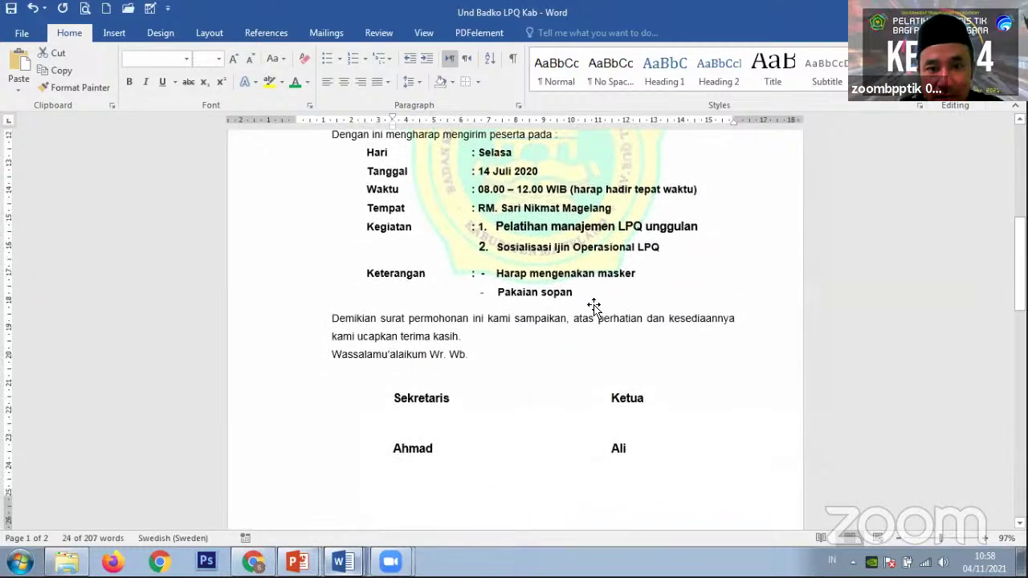
{"action": "scroll", "coordinate": [594, 301], "scroll_direction": "up", "scroll_amount": 6}
{"action": "scroll", "coordinate": [595, 298], "scroll_direction": "up", "scroll_amount": 3}
{"action": "scroll", "coordinate": [634, 241], "scroll_direction": "down", "scroll_amount": 1}
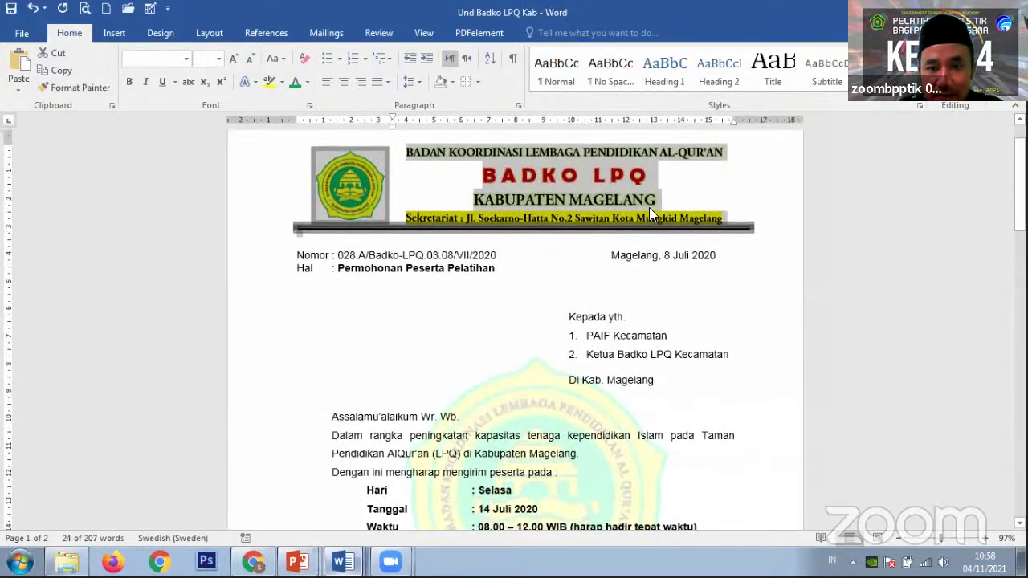
Compare the letterhead in the letter's body with the faded background logo, reading from the letterhead to the signatures
{"action": "left_click", "coordinate": [649, 208]}
{"action": "scroll", "coordinate": [618, 305], "scroll_direction": "down", "scroll_amount": 20}
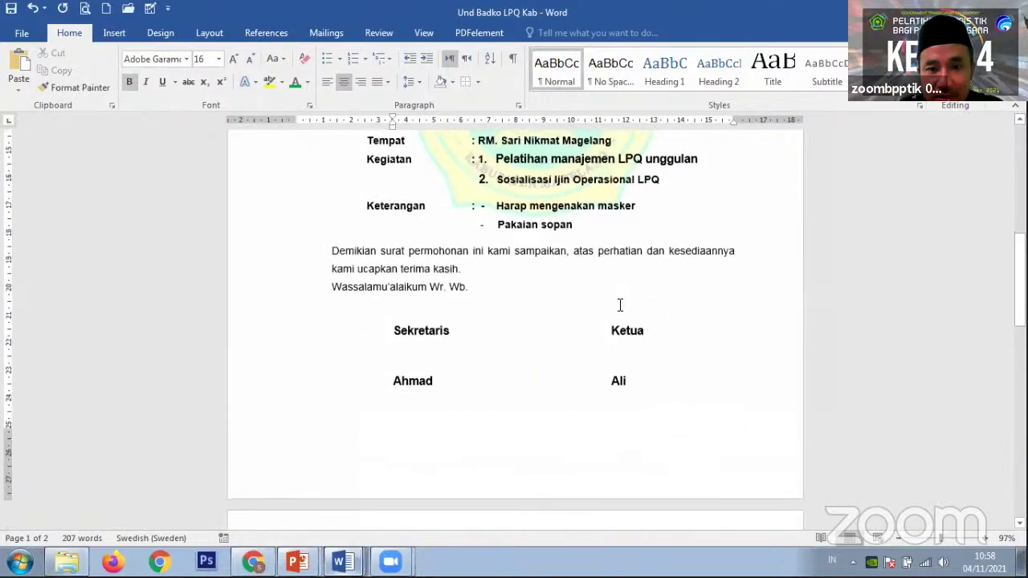
{"action": "scroll", "coordinate": [594, 298], "scroll_direction": "up", "scroll_amount": 1}
{"action": "scroll", "coordinate": [580, 294], "scroll_direction": "up", "scroll_amount": 8}
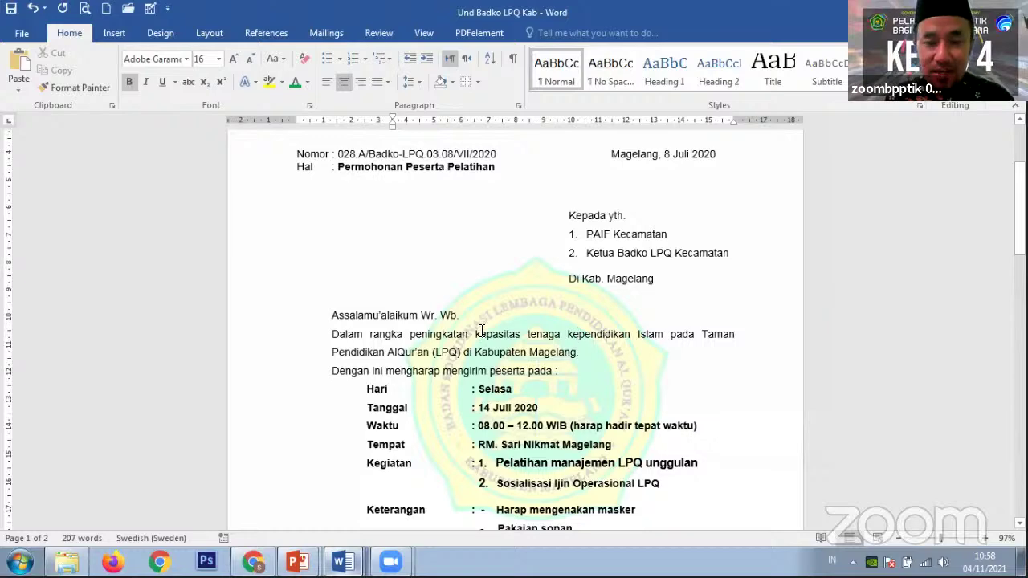
{"action": "scroll", "coordinate": [538, 361], "scroll_direction": "up", "scroll_amount": 4}
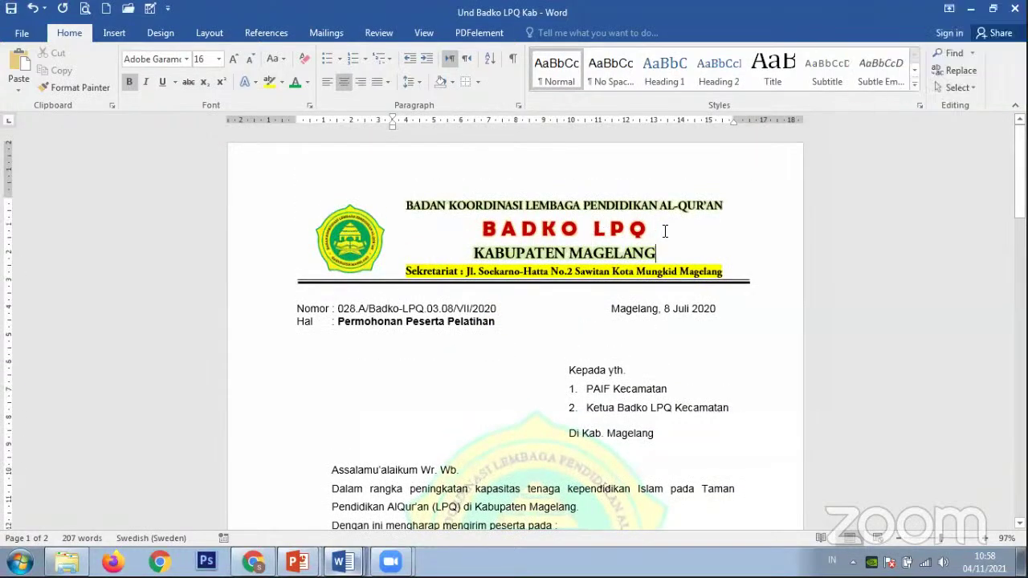
{"action": "left_click", "coordinate": [662, 235]}
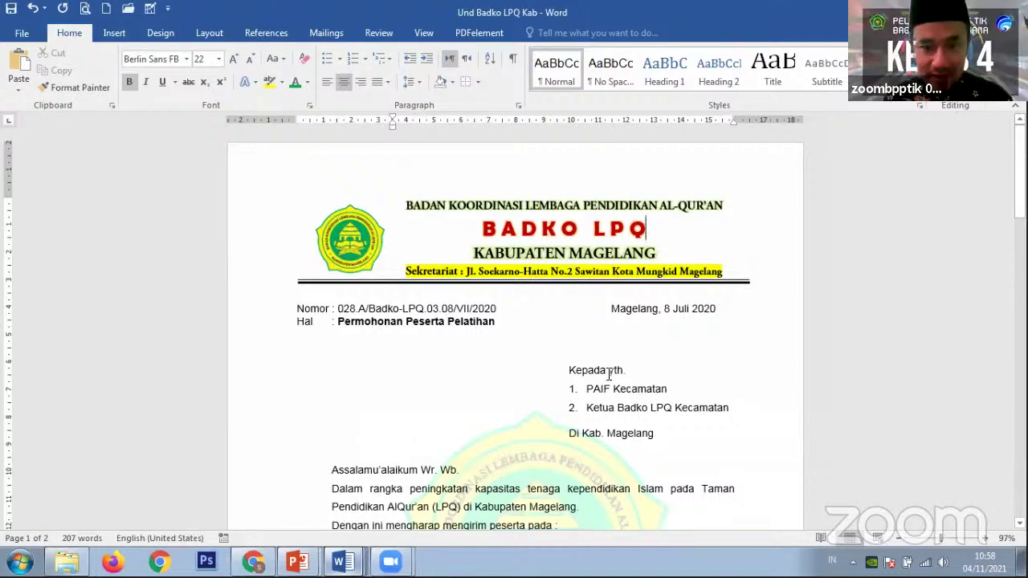
{"action": "scroll", "coordinate": [607, 371], "scroll_direction": "down", "scroll_amount": 3}
{"action": "scroll", "coordinate": [608, 371], "scroll_direction": "up", "scroll_amount": 2}
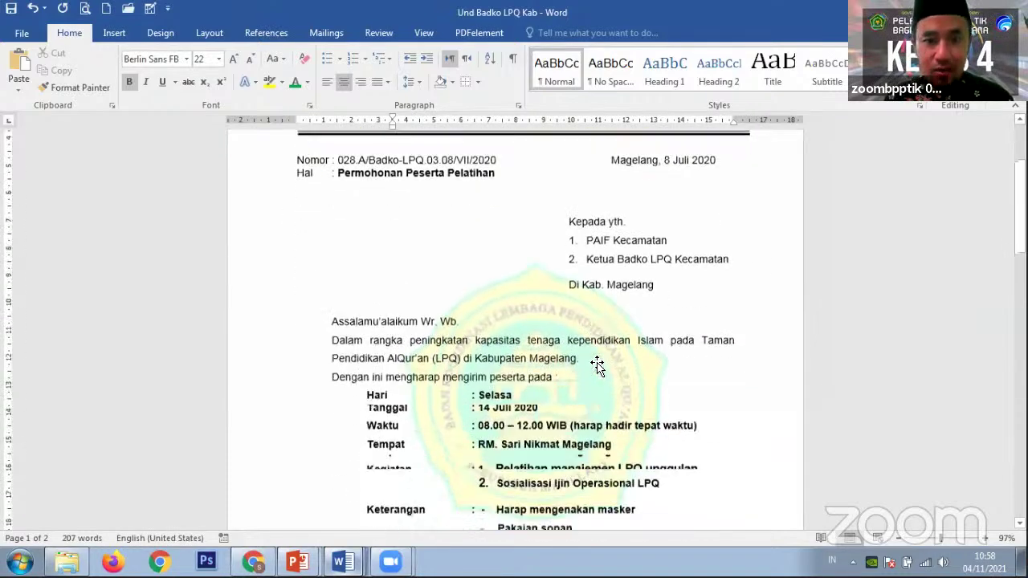
{"action": "left_click", "coordinate": [337, 191]}
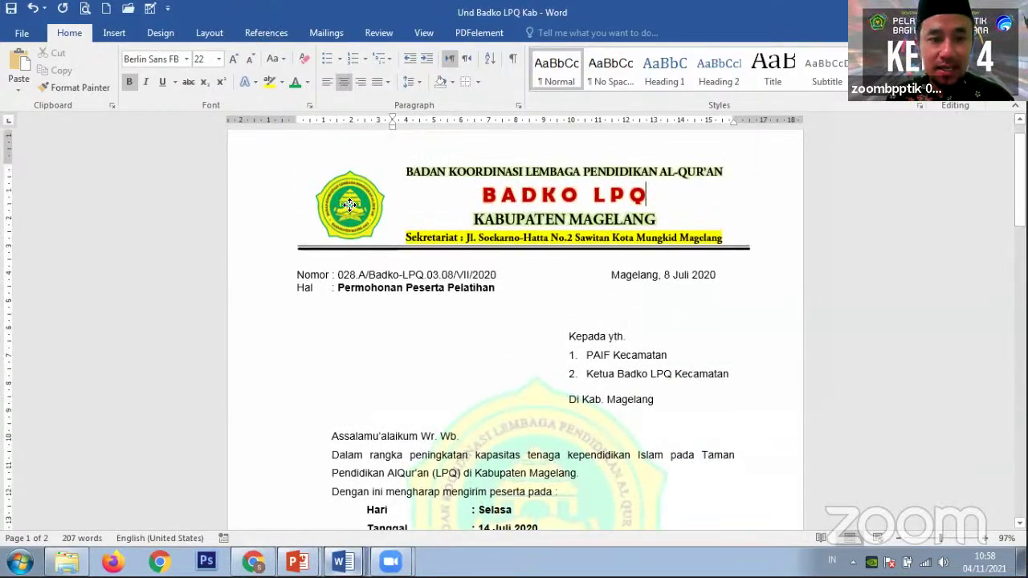
{"action": "left_click", "coordinate": [587, 283]}
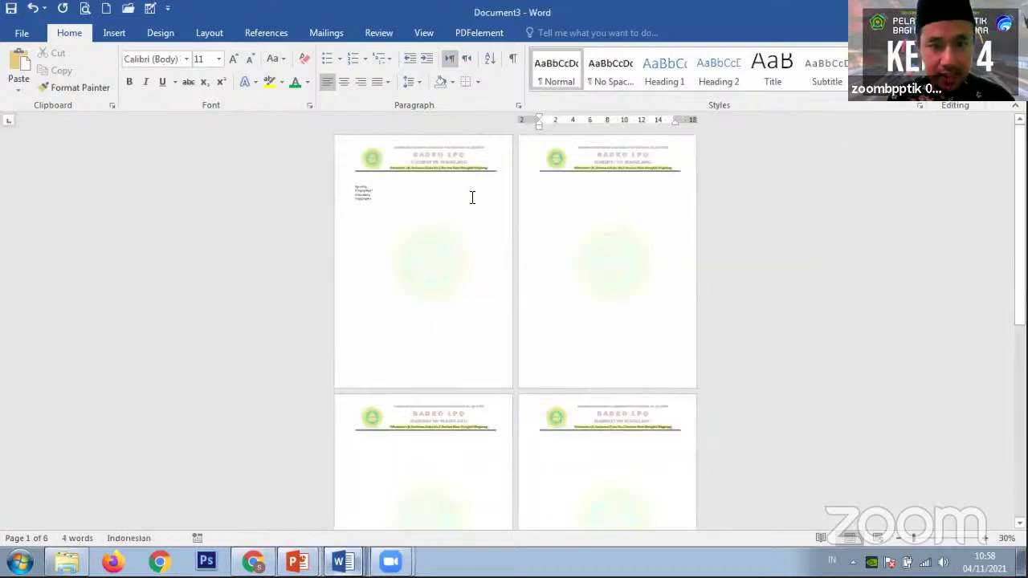
In Document3, delete the large faded logo from the page header and close header editing
{"action": "scroll", "coordinate": [424, 188], "scroll_direction": "up", "scroll_amount": 3}
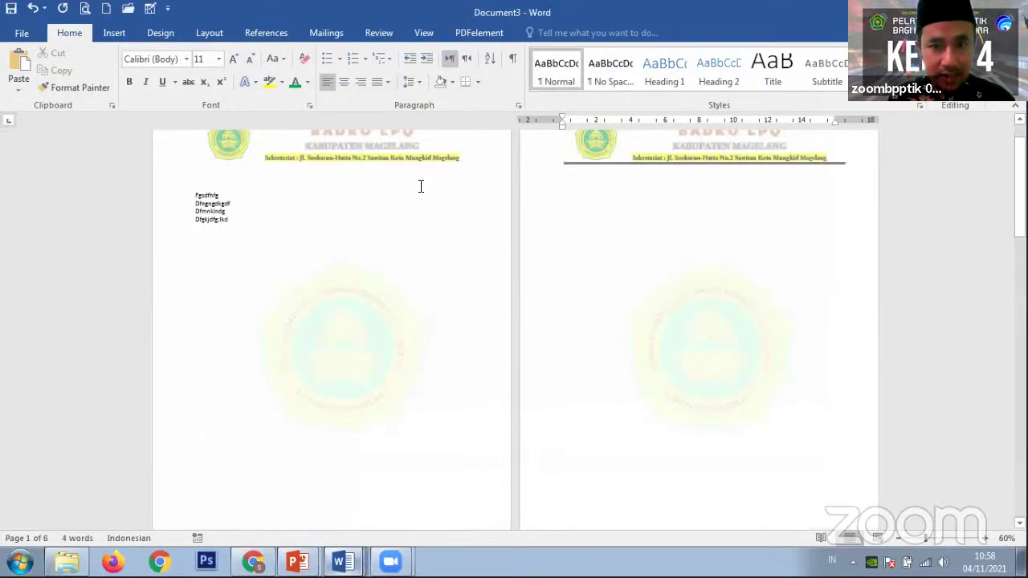
{"action": "scroll", "coordinate": [403, 225], "scroll_direction": "up", "scroll_amount": 2}
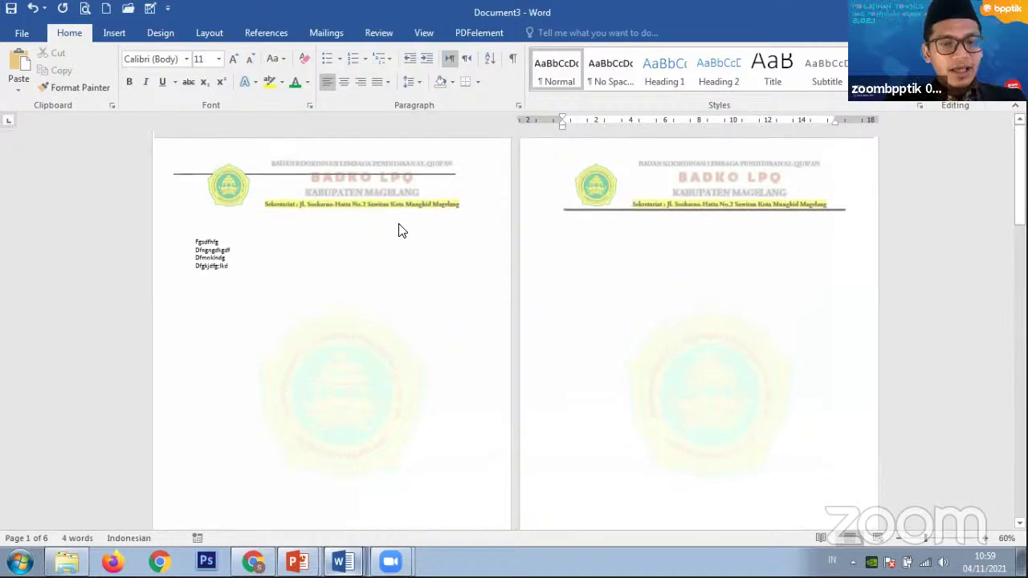
{"action": "scroll", "coordinate": [422, 309], "scroll_direction": "down", "scroll_amount": 3}
{"action": "left_click", "coordinate": [426, 309]}
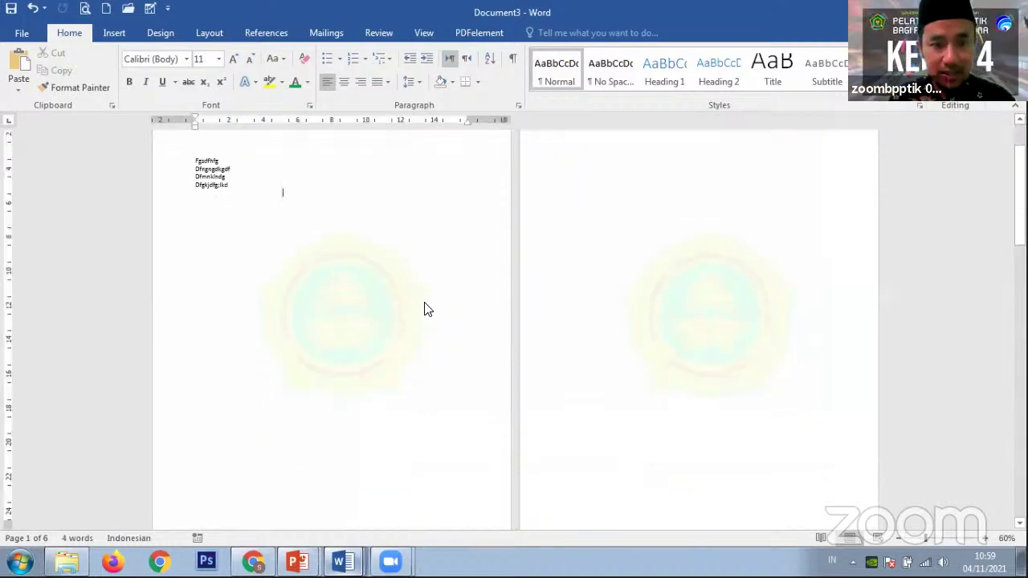
{"action": "scroll", "coordinate": [391, 292], "scroll_direction": "up", "scroll_amount": 1}
{"action": "scroll", "coordinate": [391, 291], "scroll_direction": "up", "scroll_amount": 3}
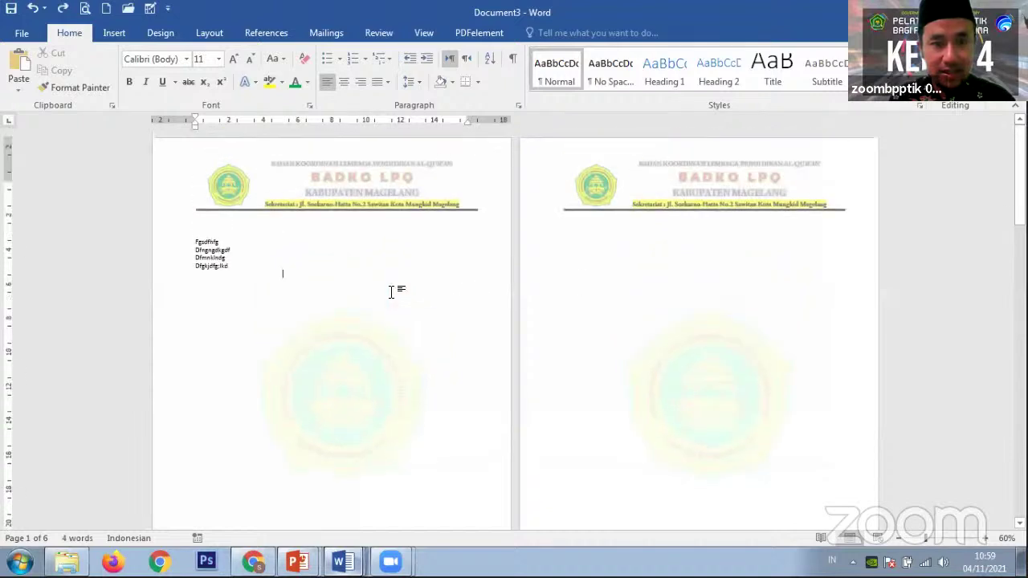
{"action": "double_click", "coordinate": [395, 190]}
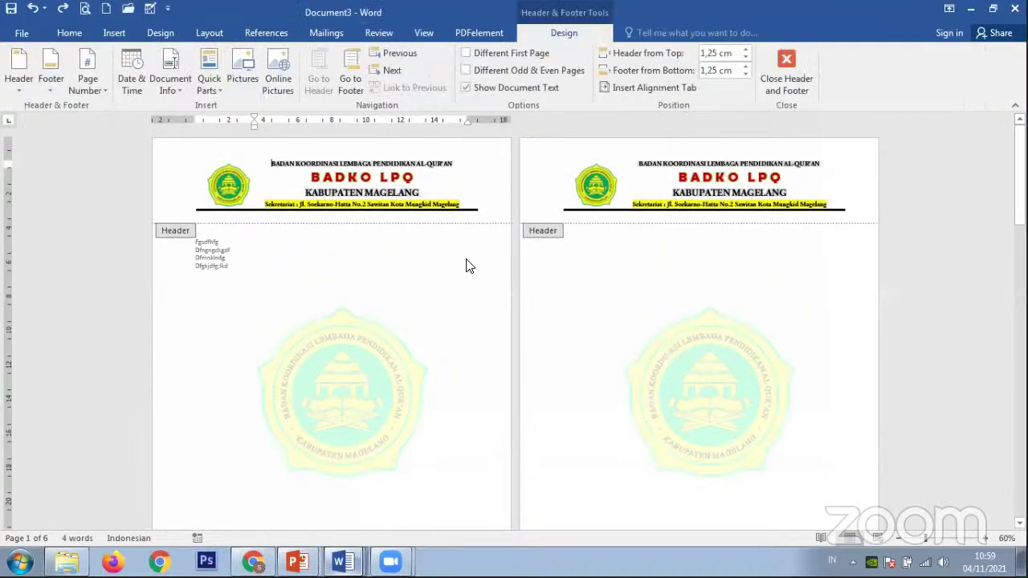
{"action": "scroll", "coordinate": [445, 251], "scroll_direction": "down", "scroll_amount": 5}
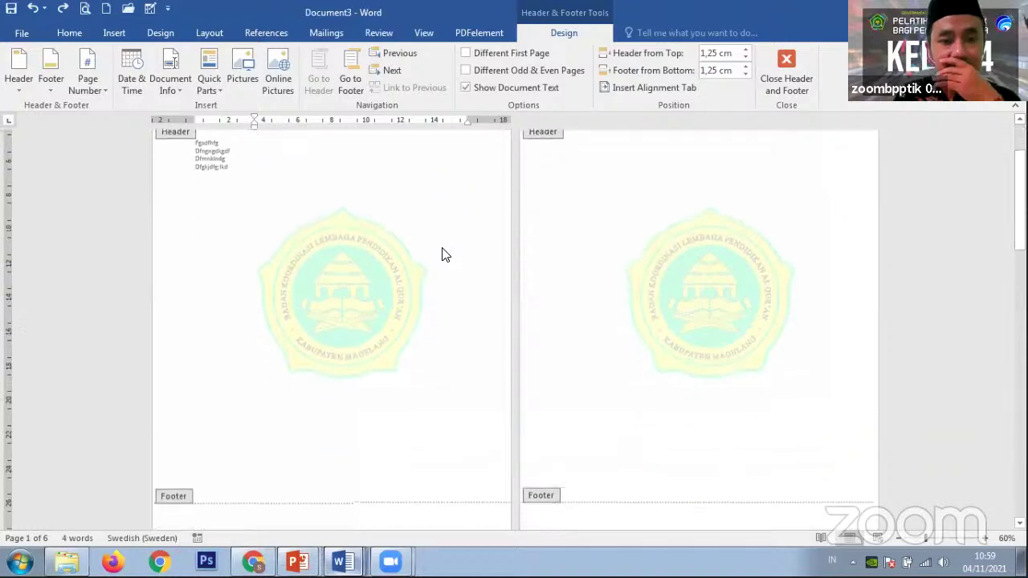
{"action": "scroll", "coordinate": [444, 255], "scroll_direction": "up", "scroll_amount": 3}
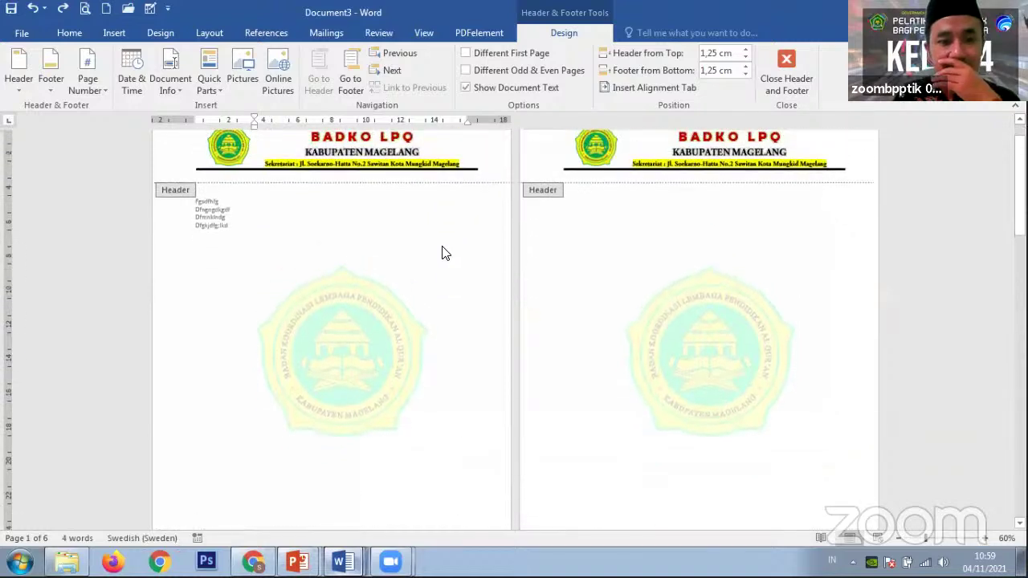
{"action": "left_click", "coordinate": [357, 305]}
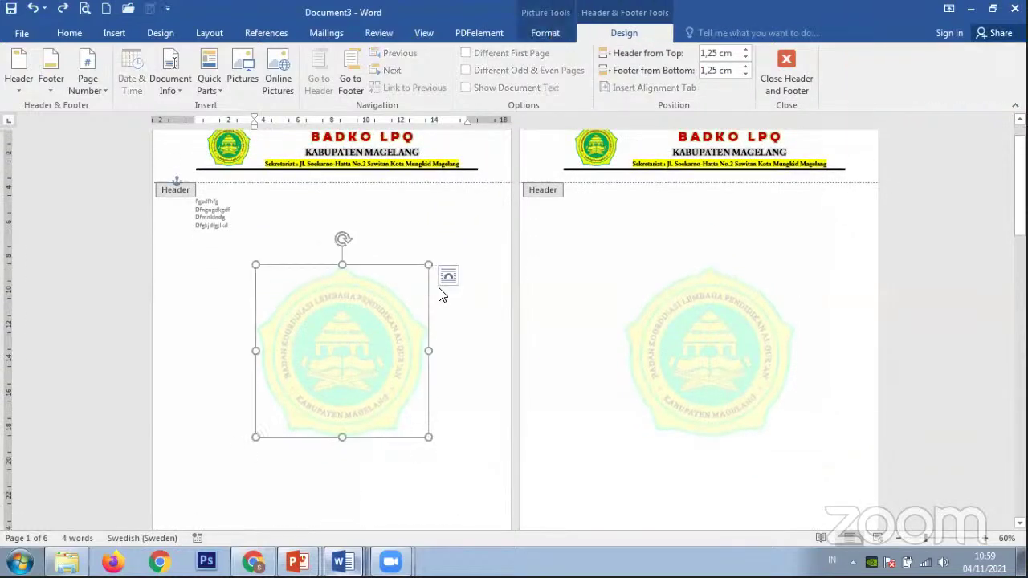
{"action": "key", "text": "Delete"}
{"action": "scroll", "coordinate": [554, 269], "scroll_direction": "up", "scroll_amount": 1}
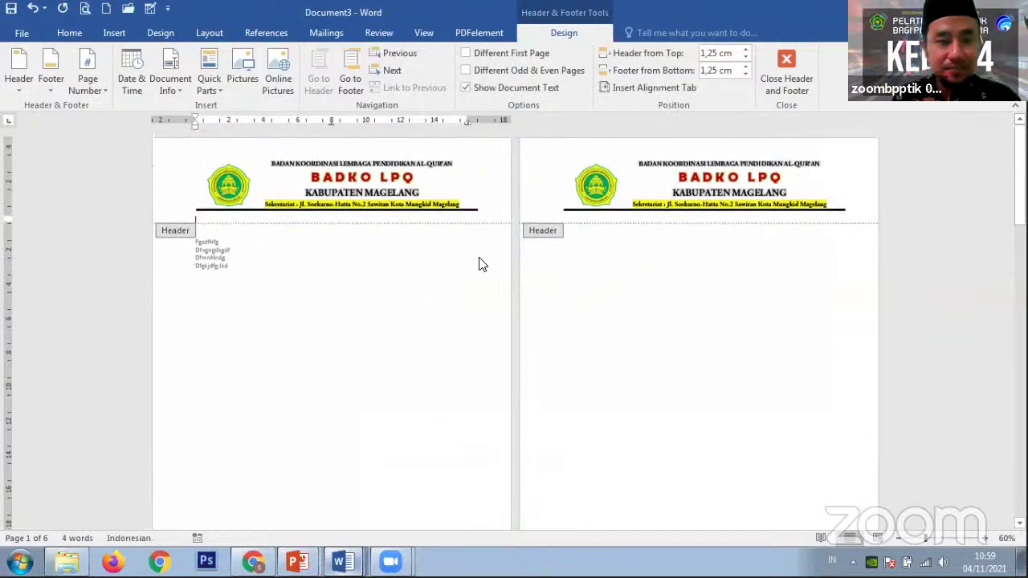
{"action": "double_click", "coordinate": [420, 275]}
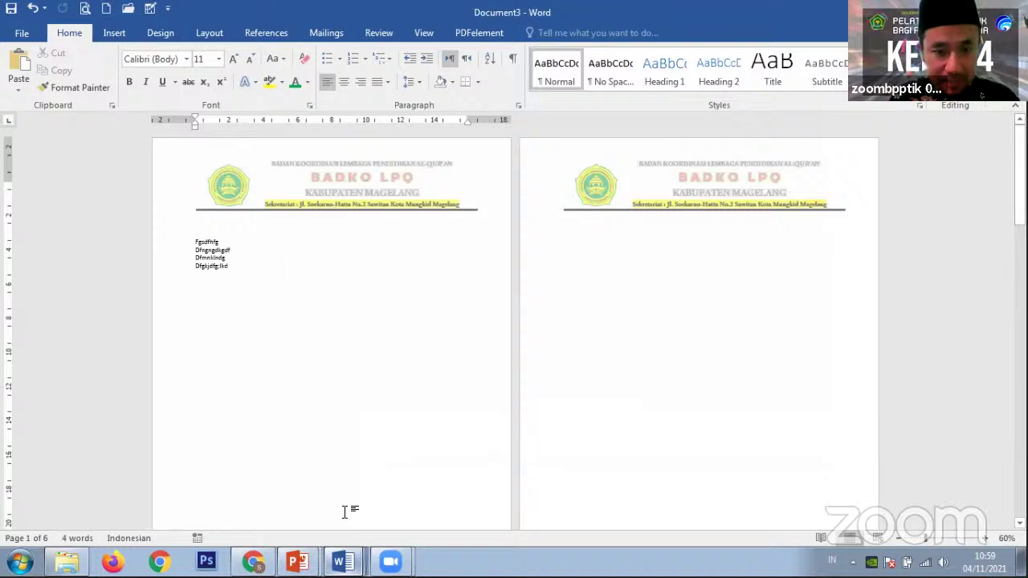
Switch to Document2 and close it without saving its changes
{"action": "mouse_move", "coordinate": [343, 562]}
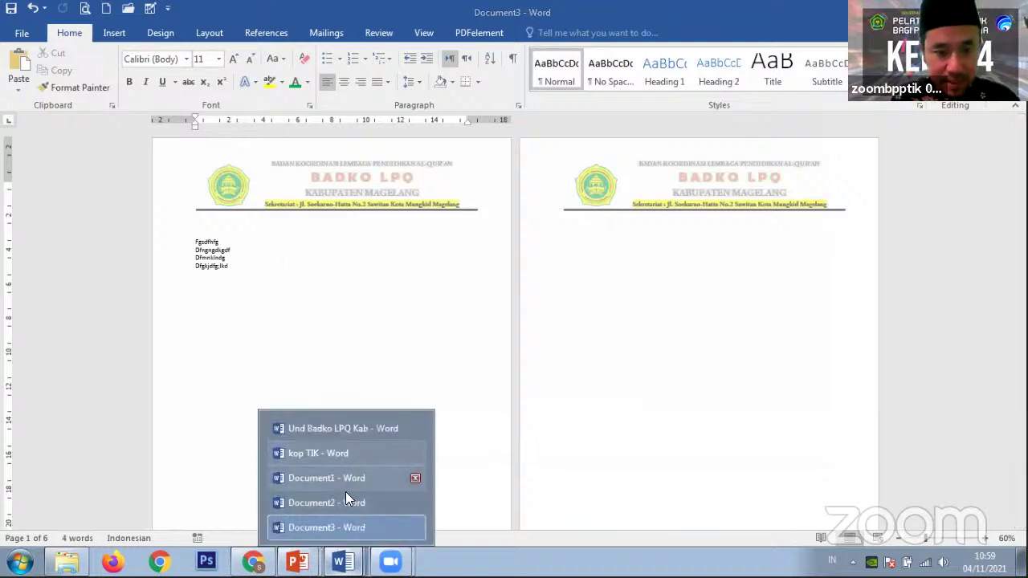
{"action": "left_click", "coordinate": [347, 504]}
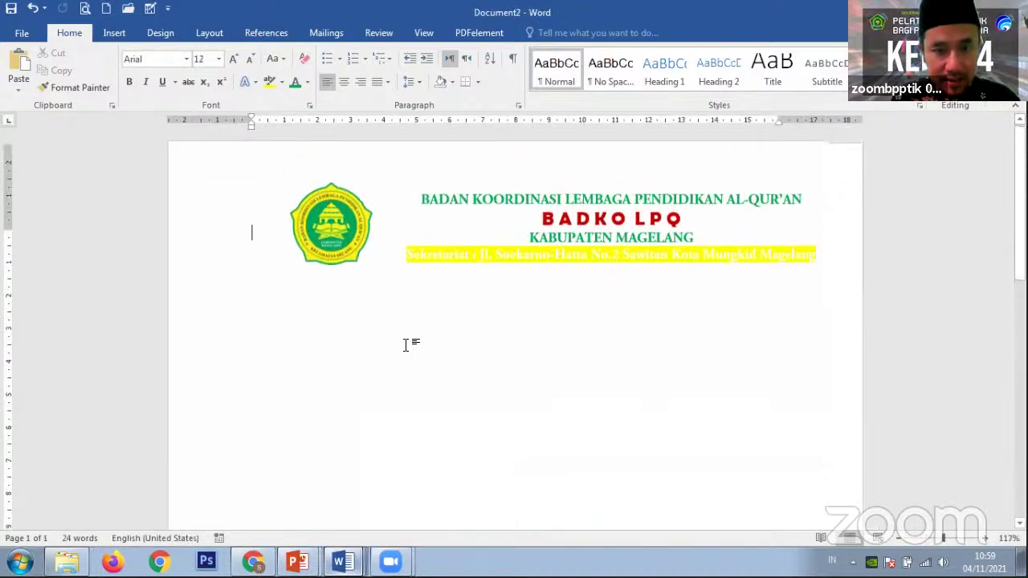
{"action": "left_click", "coordinate": [520, 243]}
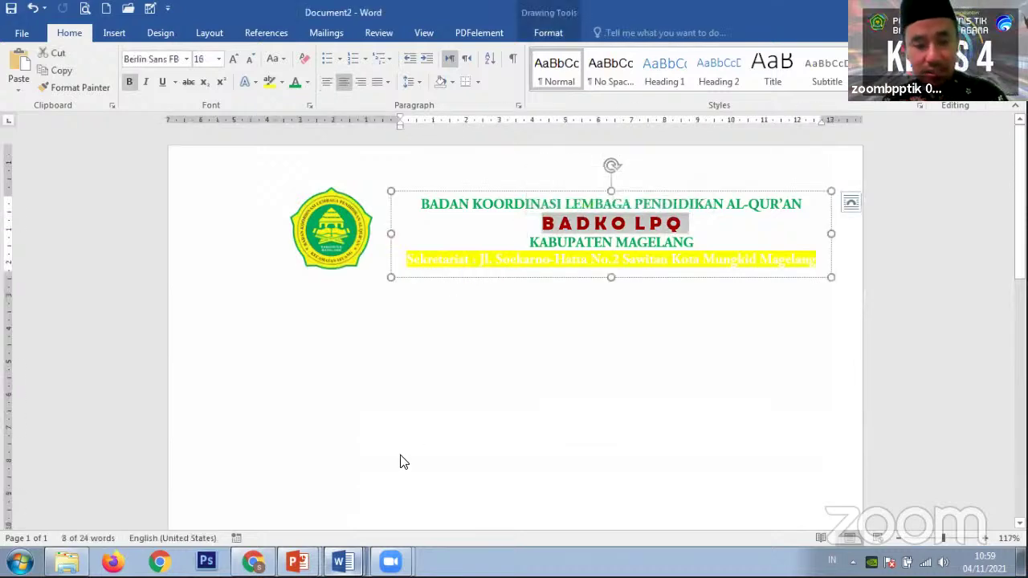
{"action": "mouse_move", "coordinate": [343, 562]}
{"action": "key", "text": "alt+F4"}
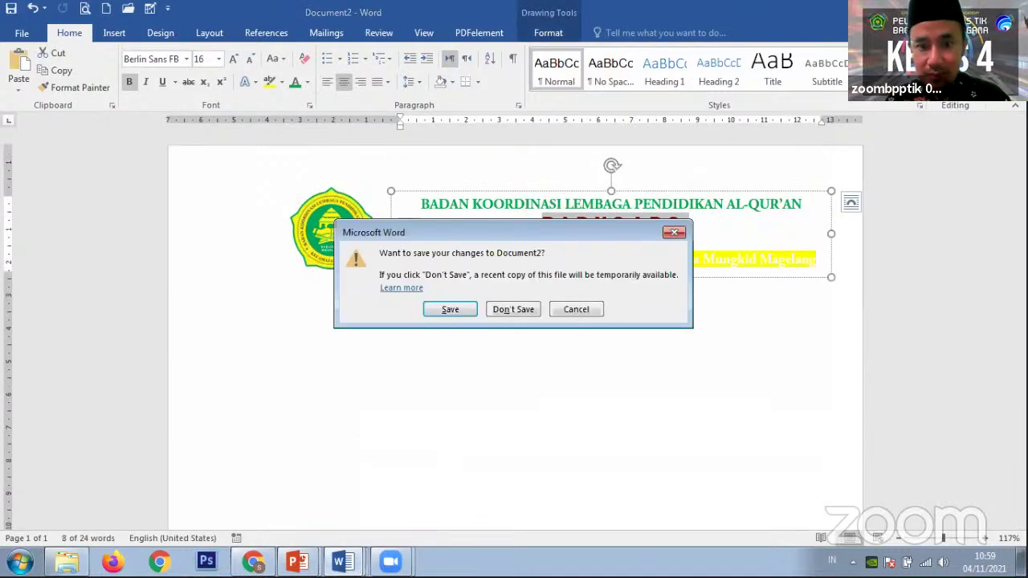
{"action": "left_click", "coordinate": [521, 309]}
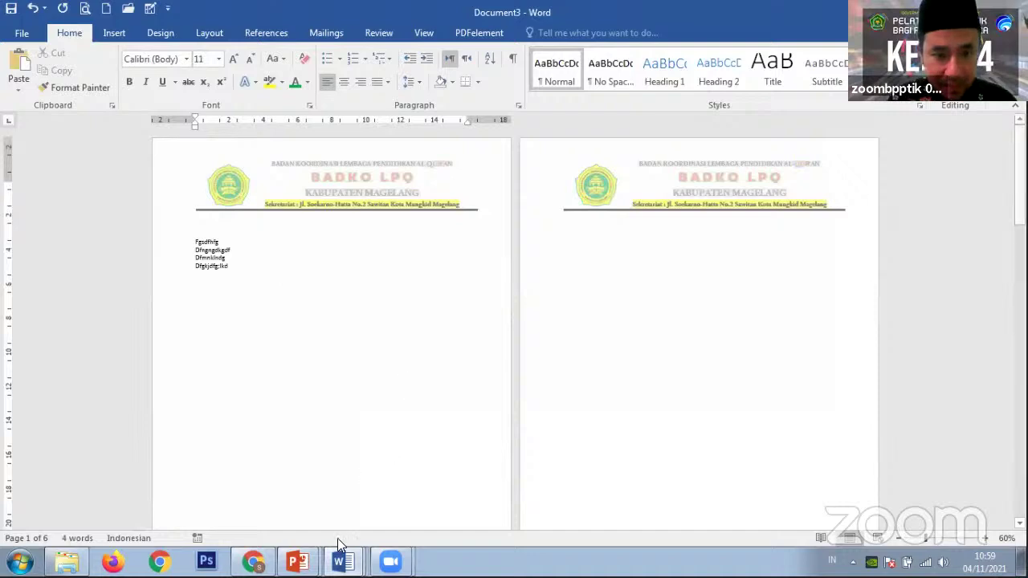
Look at the letter layout in Document1 and switch to Und Badko LPQ Kab
{"action": "mouse_move", "coordinate": [343, 562]}
{"action": "left_click", "coordinate": [338, 504]}
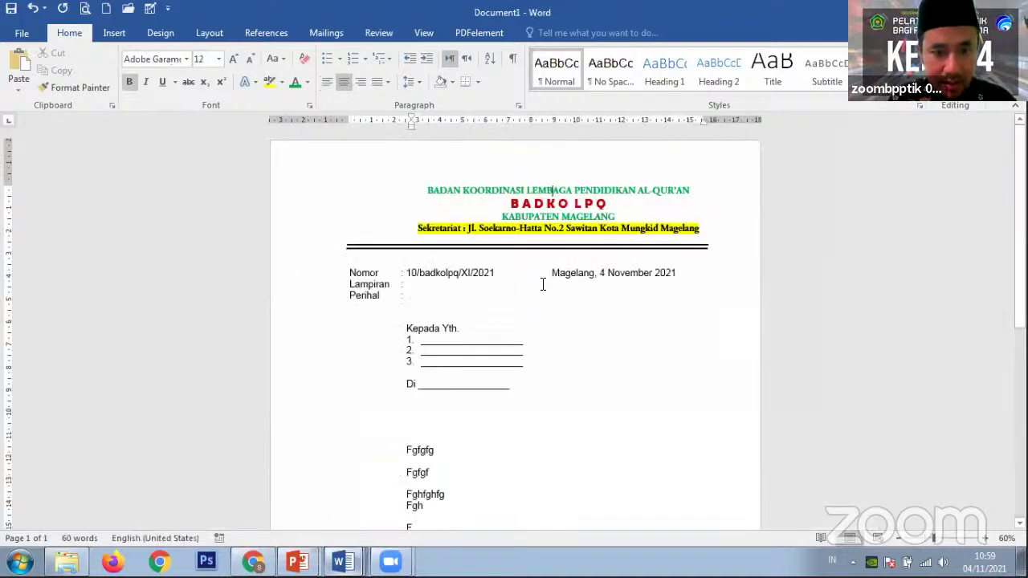
{"action": "left_click", "coordinate": [349, 269]}
{"action": "mouse_move", "coordinate": [343, 562]}
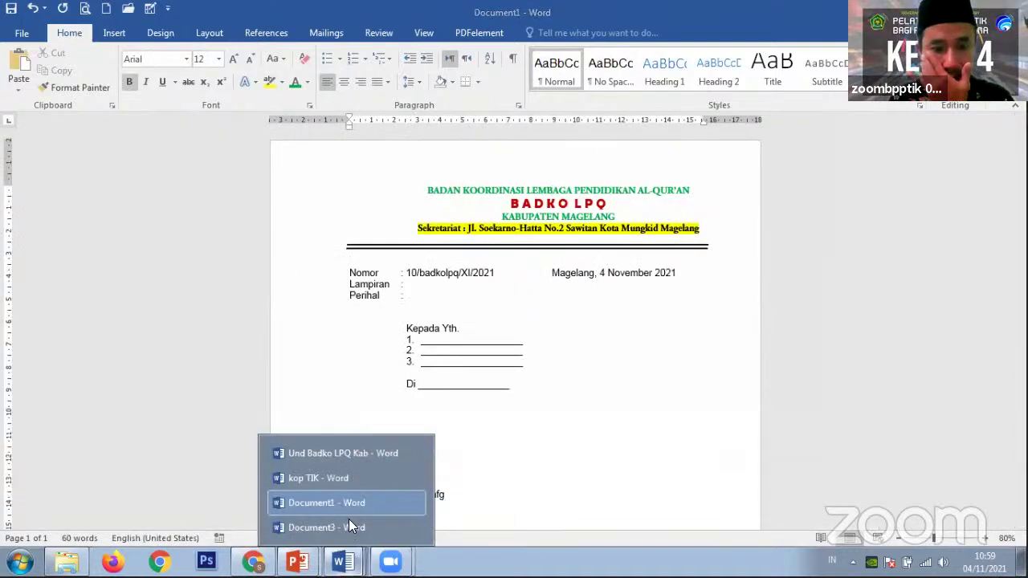
{"action": "left_click", "coordinate": [352, 456]}
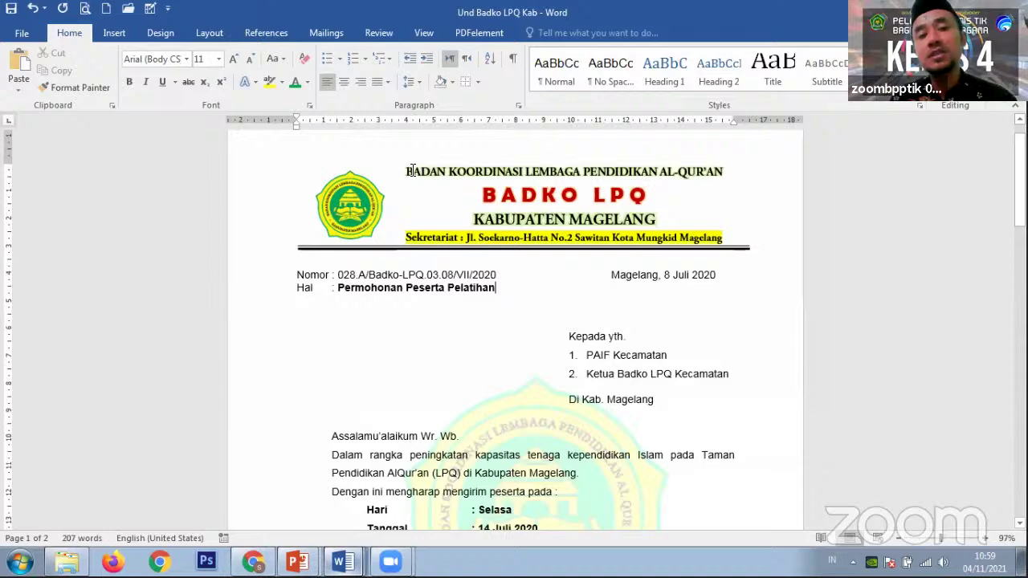
Examine the letterhead and faded logo in Und Badko LPQ Kab on the letter page and on the attendance list page
{"action": "scroll", "coordinate": [575, 309], "scroll_direction": "down", "scroll_amount": 5}
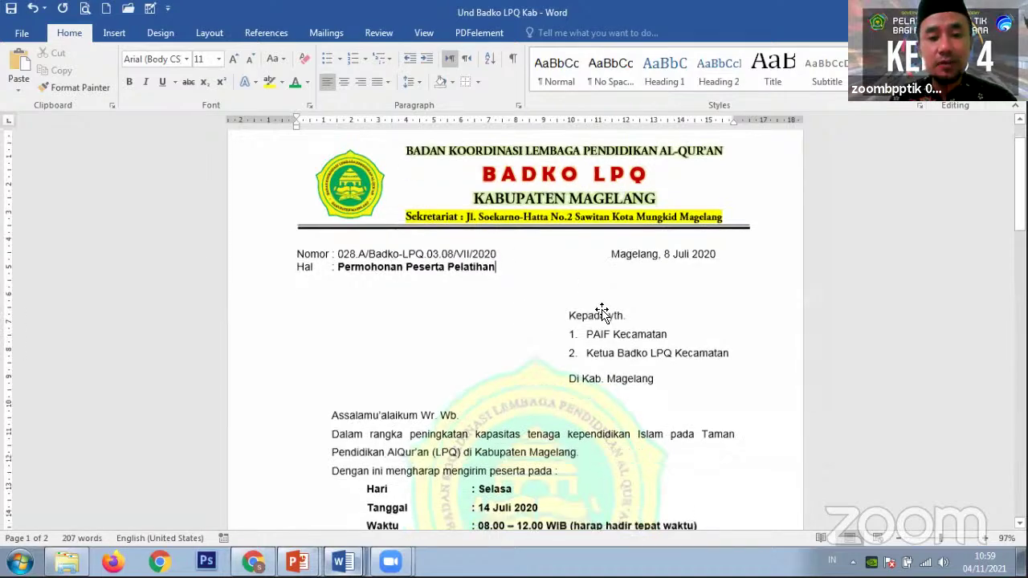
{"action": "scroll", "coordinate": [575, 289], "scroll_direction": "down", "scroll_amount": 5}
{"action": "scroll", "coordinate": [571, 298], "scroll_direction": "up", "scroll_amount": 11}
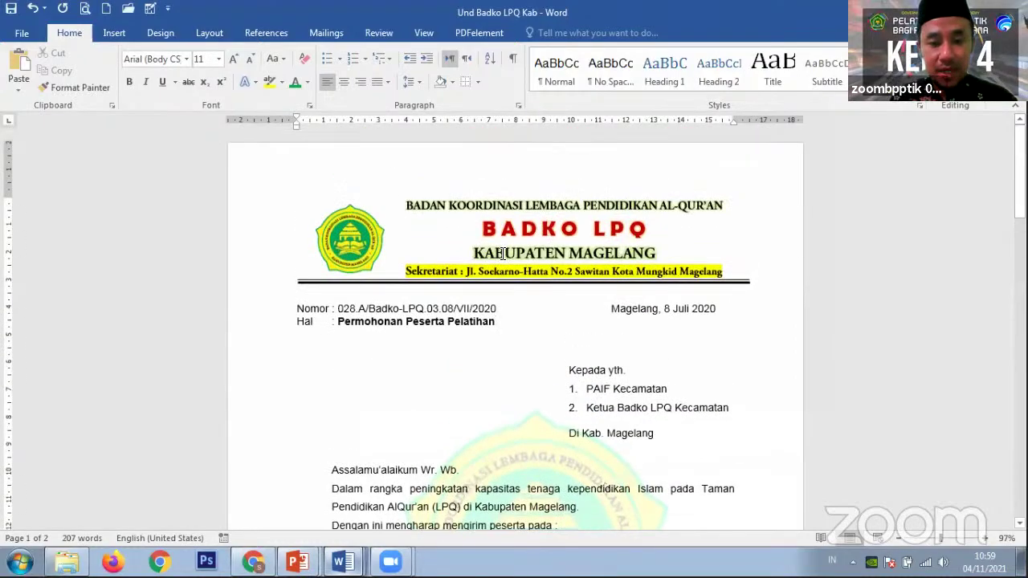
{"action": "scroll", "coordinate": [502, 254], "scroll_direction": "down", "scroll_amount": 18}
{"action": "scroll", "coordinate": [483, 283], "scroll_direction": "up", "scroll_amount": 3}
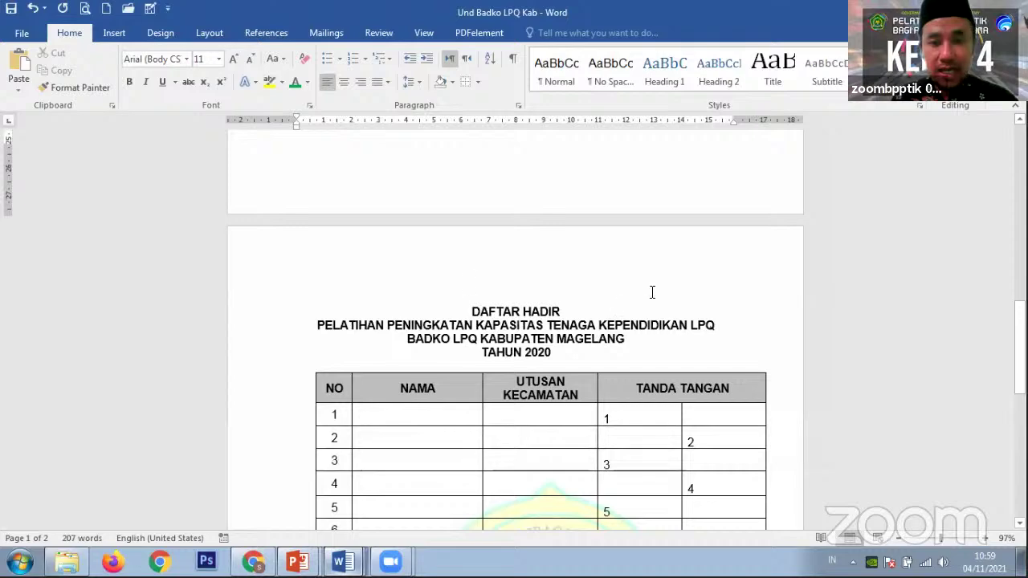
{"action": "scroll", "coordinate": [574, 305], "scroll_direction": "up", "scroll_amount": 15}
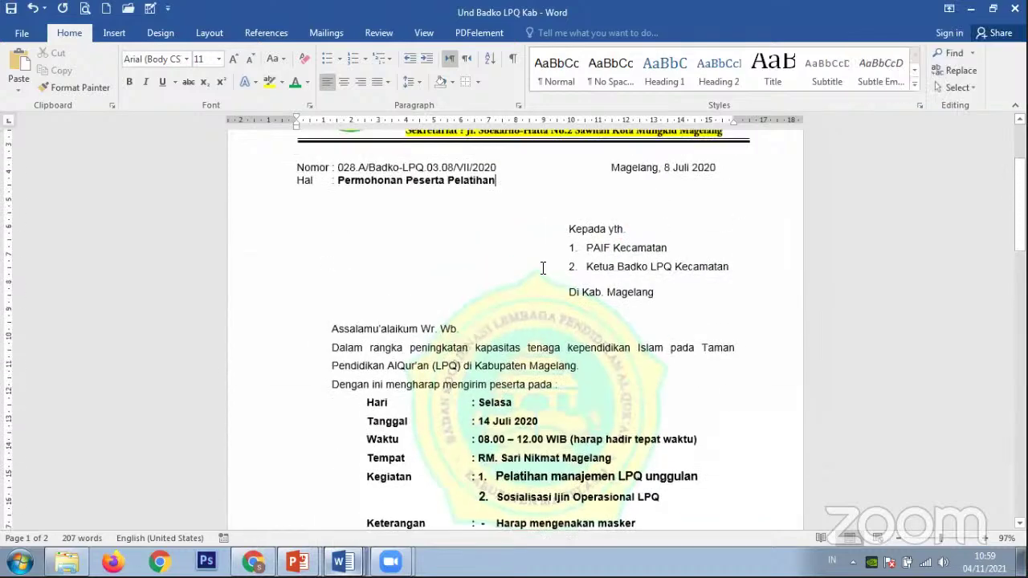
{"action": "scroll", "coordinate": [541, 262], "scroll_direction": "up", "scroll_amount": 4}
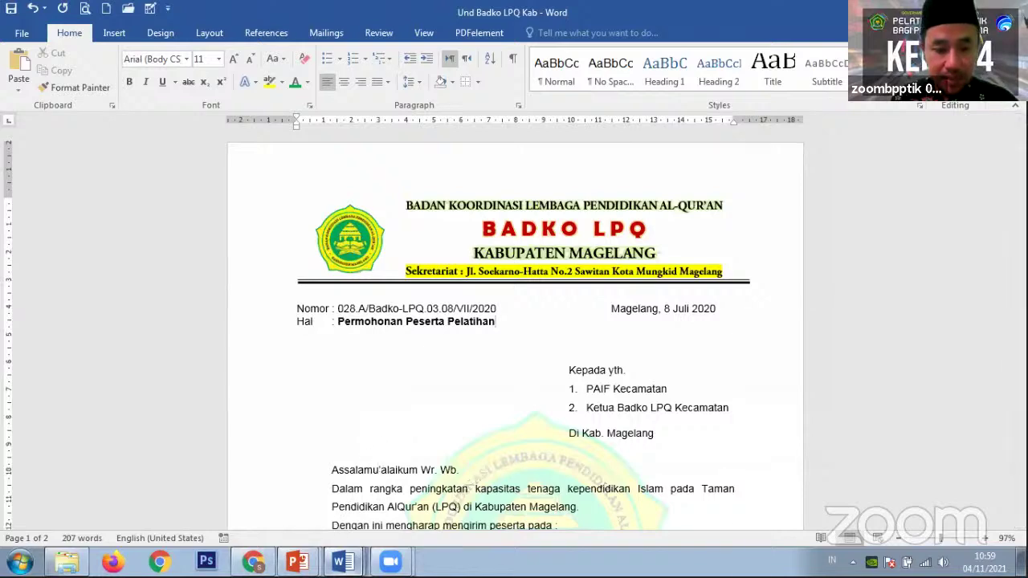
In Document3, delete the whole letterhead from the page header and close header editing
{"action": "mouse_move", "coordinate": [343, 564]}
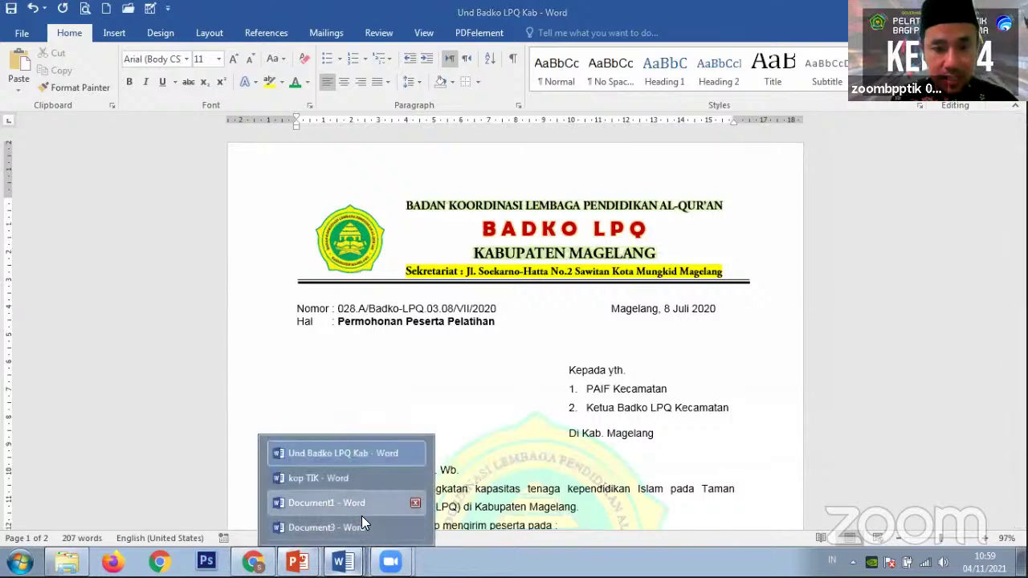
{"action": "left_click", "coordinate": [361, 515]}
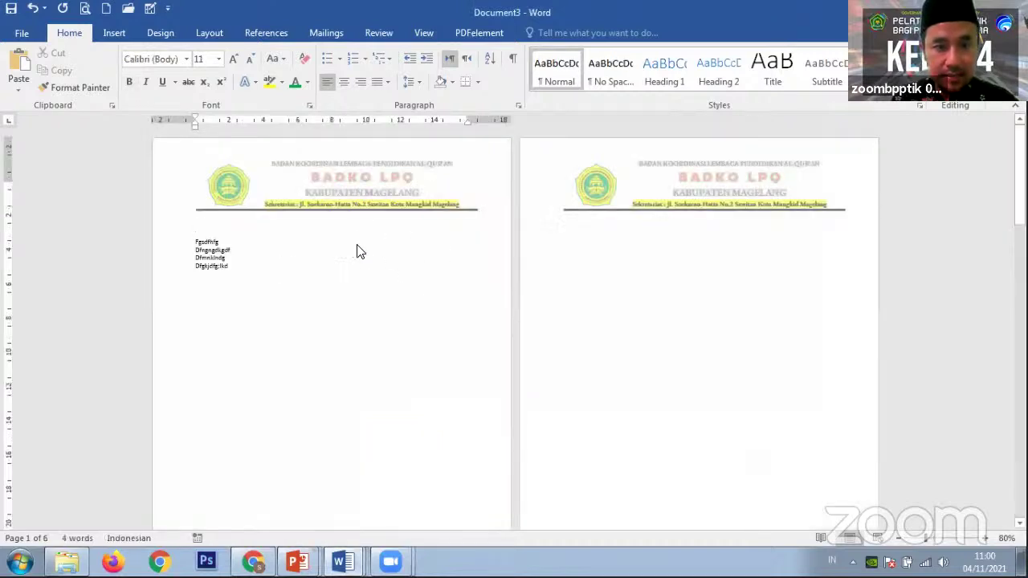
{"action": "double_click", "coordinate": [355, 199]}
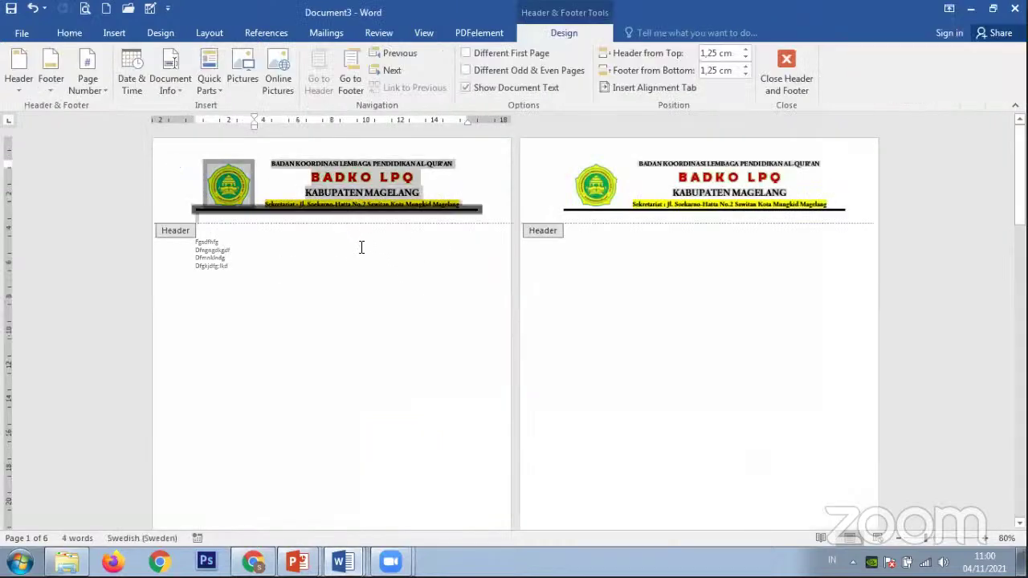
{"action": "key", "text": "ctrl+a"}
{"action": "key", "text": "Delete"}
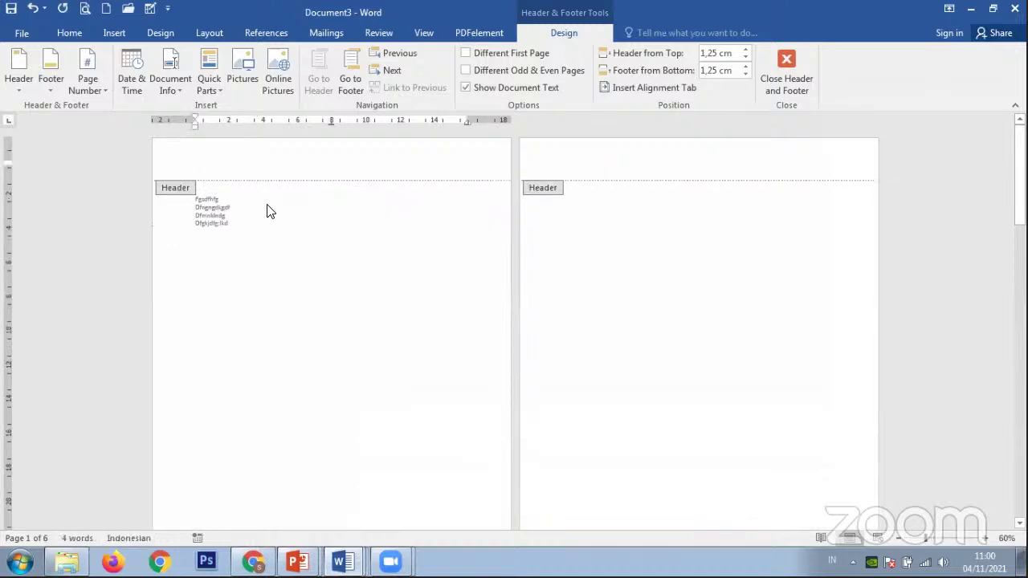
{"action": "double_click", "coordinate": [300, 269]}
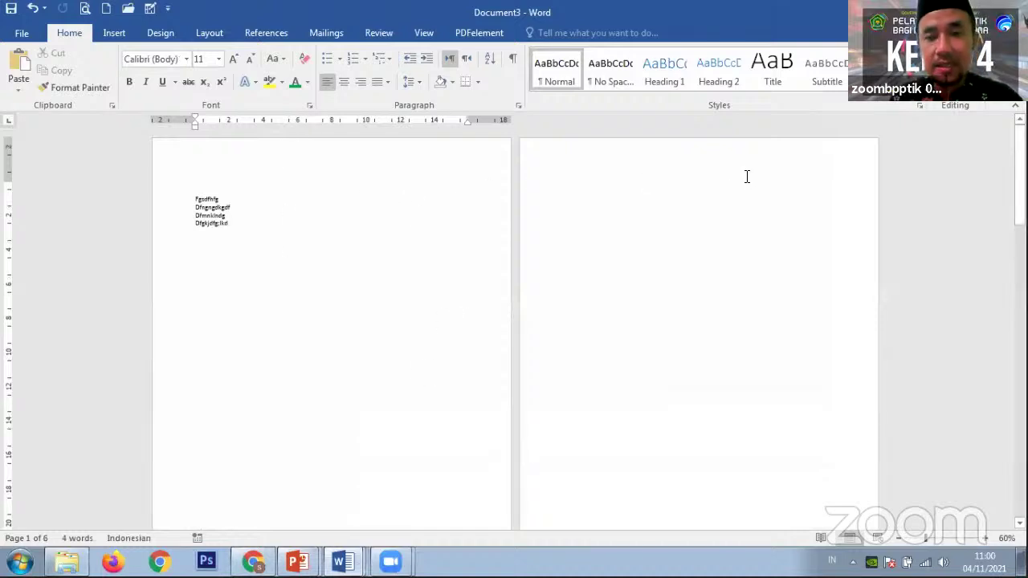
Reopen Document3's empty page header and enter the text "Badan koordinasi"
{"action": "double_click", "coordinate": [341, 160]}
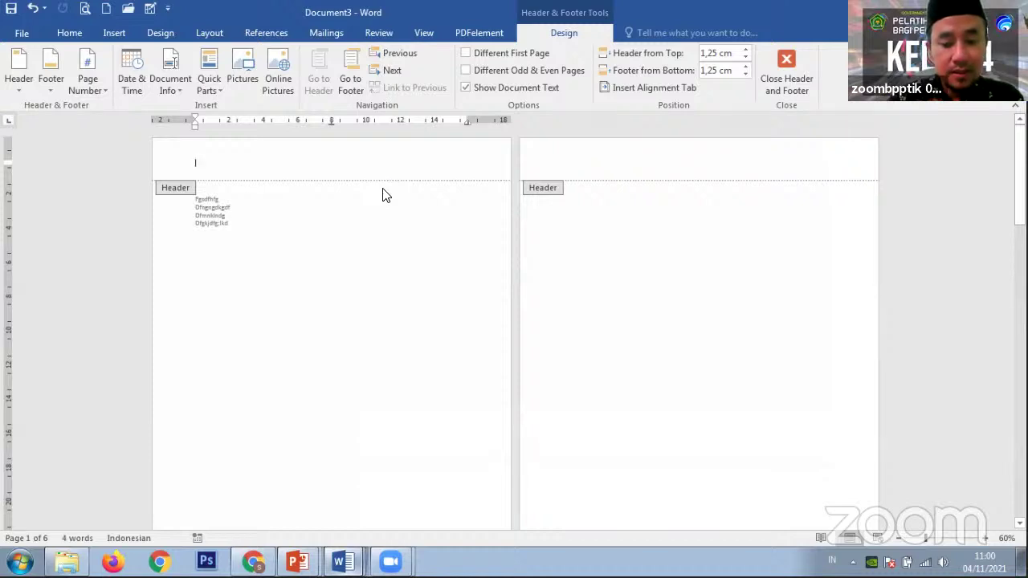
{"action": "type", "text": "bada"}
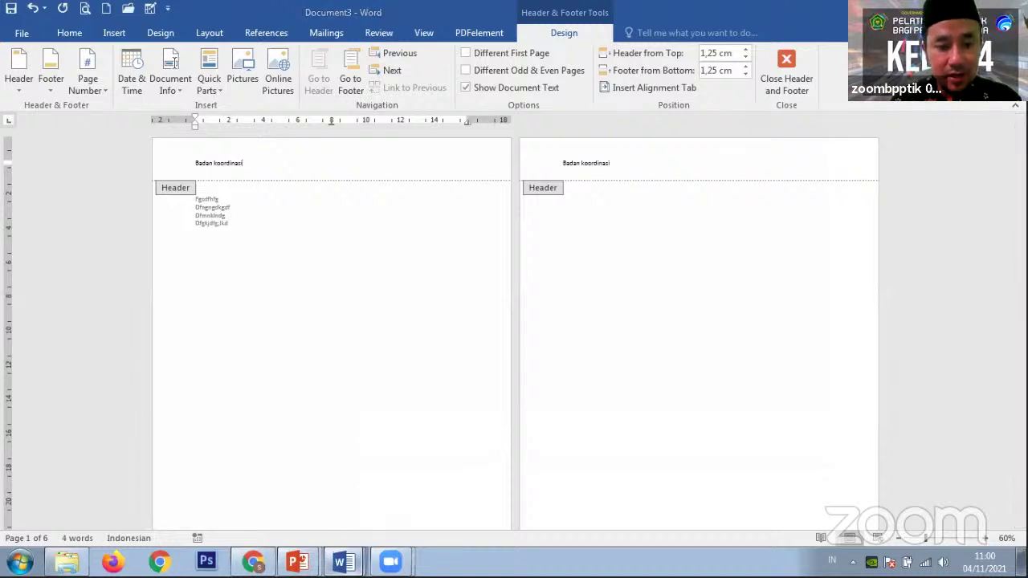
Copy the complete letterhead from Und Badko LPQ Kab and paste it over the "Badan koordinasi" text in Document3's header
{"action": "left_click", "coordinate": [343, 562]}
{"action": "left_click", "coordinate": [324, 456]}
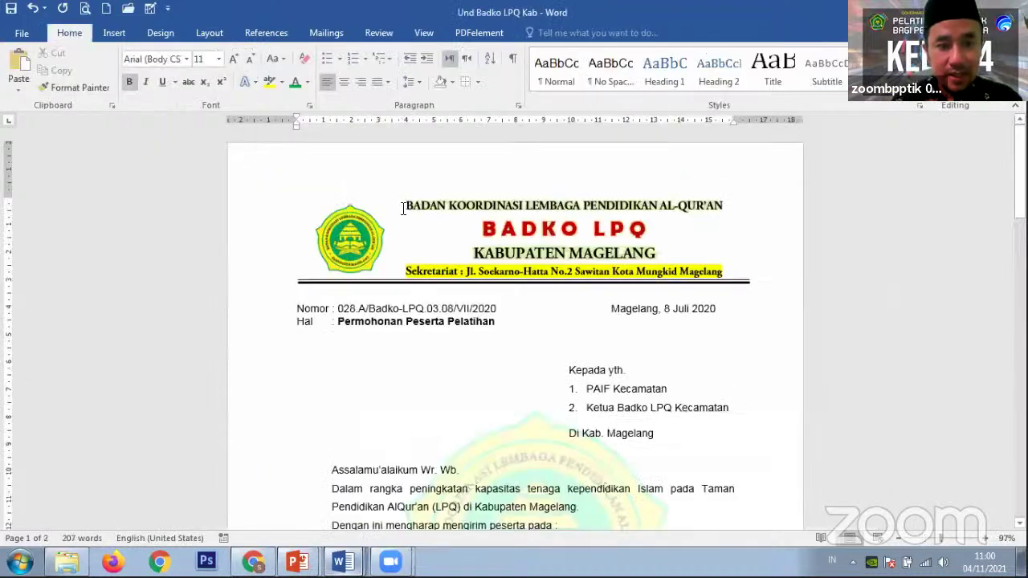
{"action": "left_click_drag", "start_coordinate": [504, 214], "coordinate": [595, 295]}
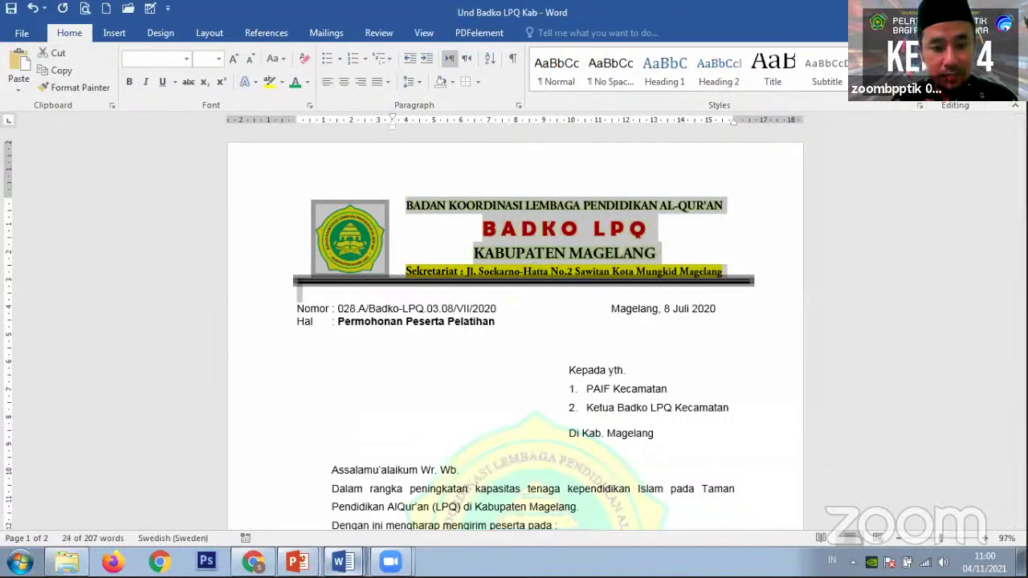
{"action": "left_click", "coordinate": [343, 562]}
{"action": "left_click", "coordinate": [349, 528]}
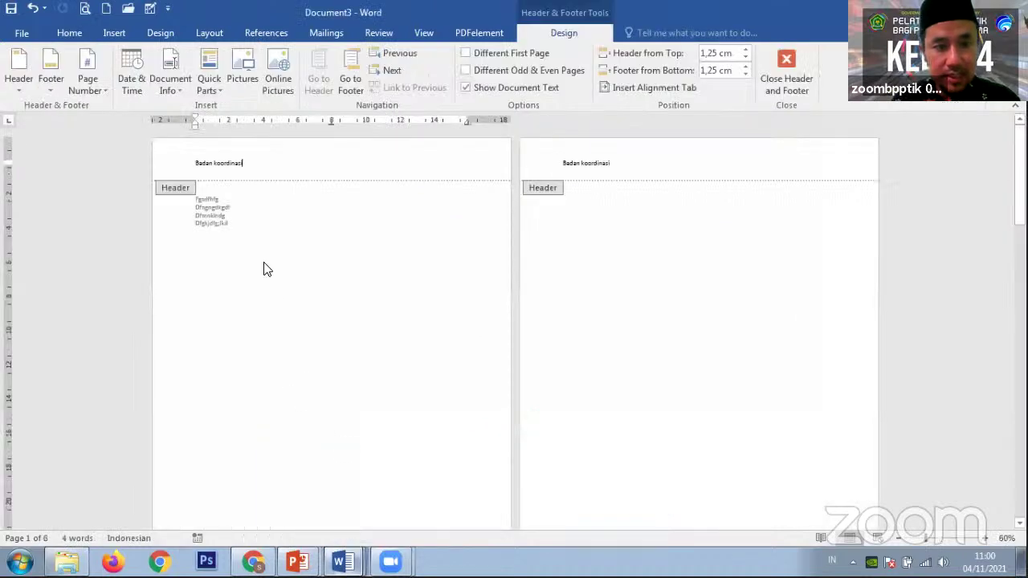
{"action": "left_click", "coordinate": [144, 164]}
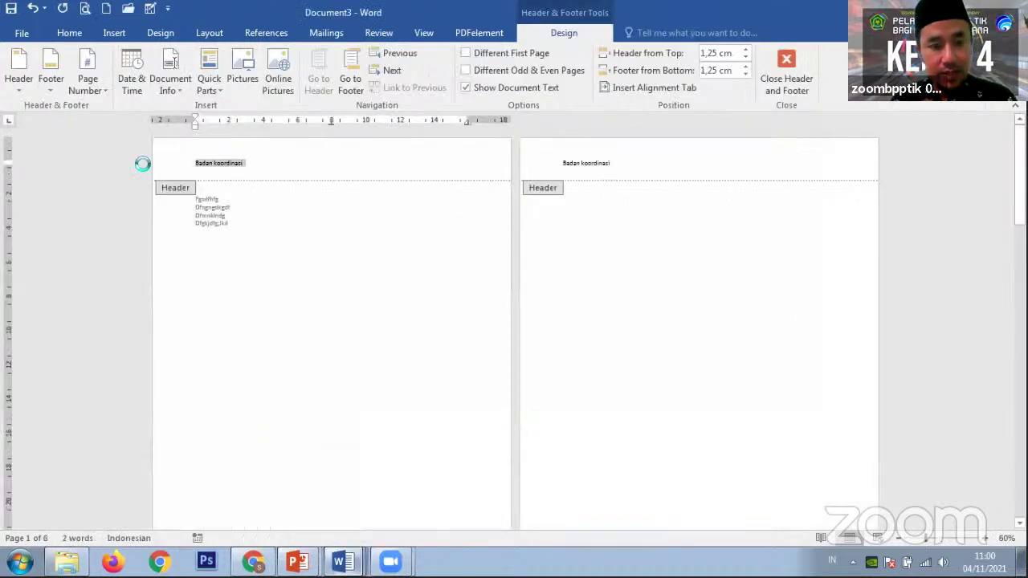
{"action": "key", "text": "ctrl+v"}
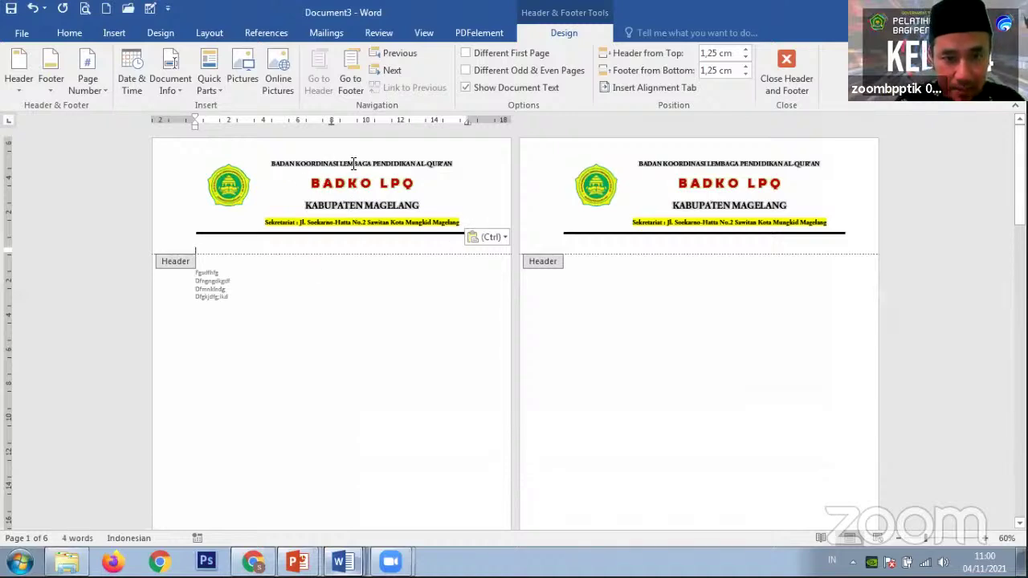
Remove the space after paragraphs from the letterhead lines in the header
{"action": "left_click_drag", "start_coordinate": [350, 163], "coordinate": [361, 238]}
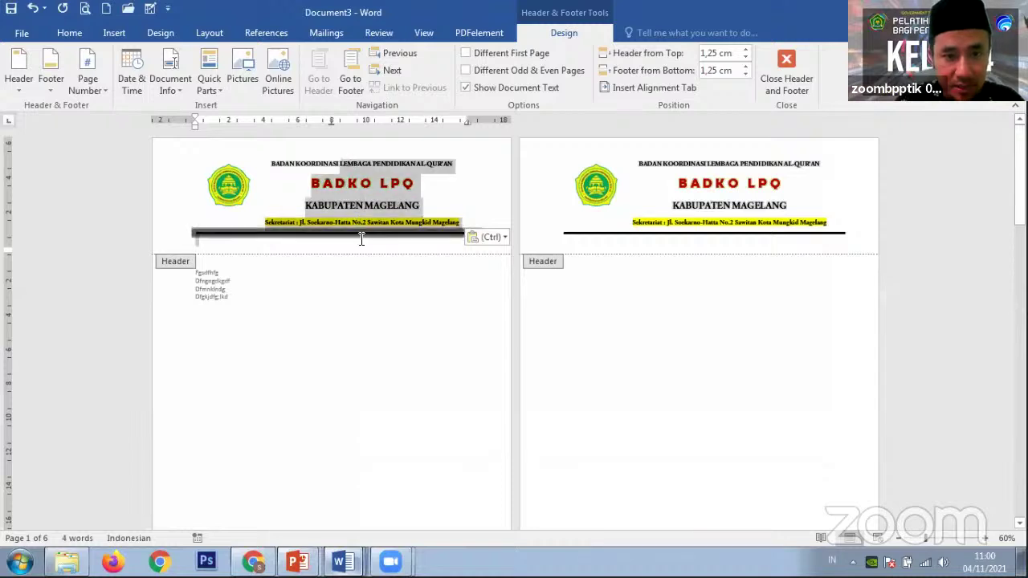
{"action": "left_click", "coordinate": [71, 33]}
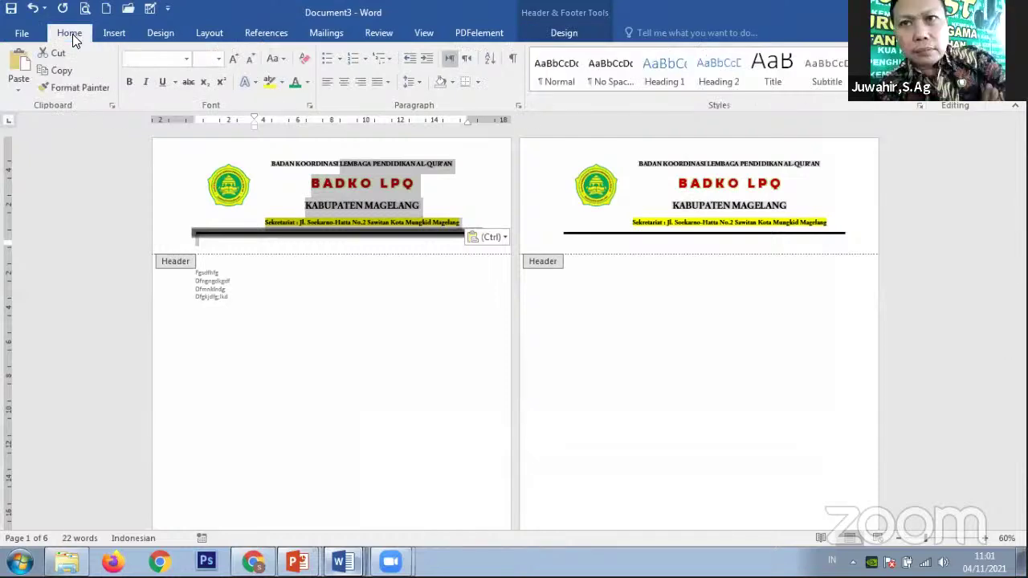
{"action": "left_click", "coordinate": [414, 83]}
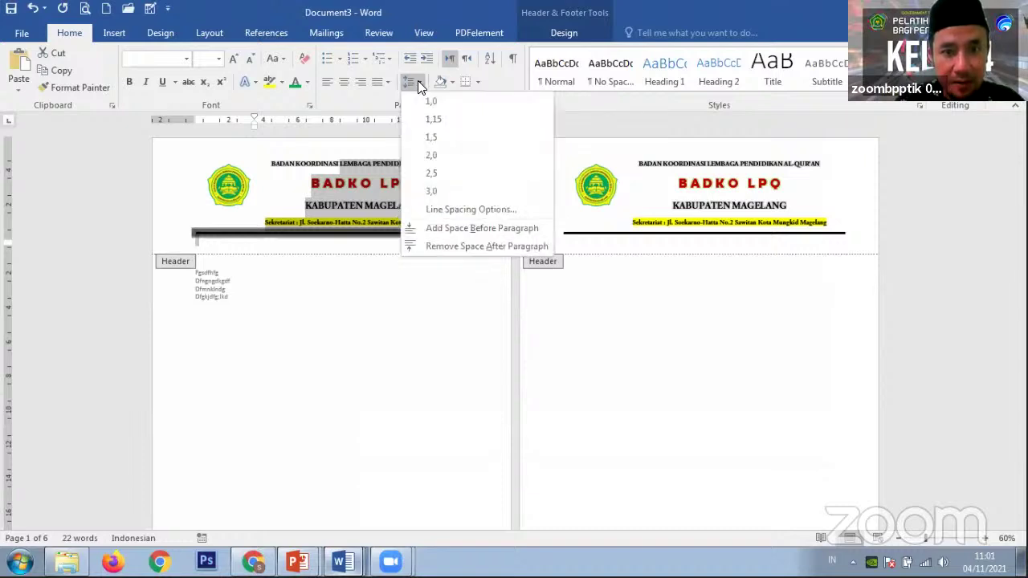
{"action": "left_click", "coordinate": [462, 246]}
{"action": "left_click", "coordinate": [433, 185]}
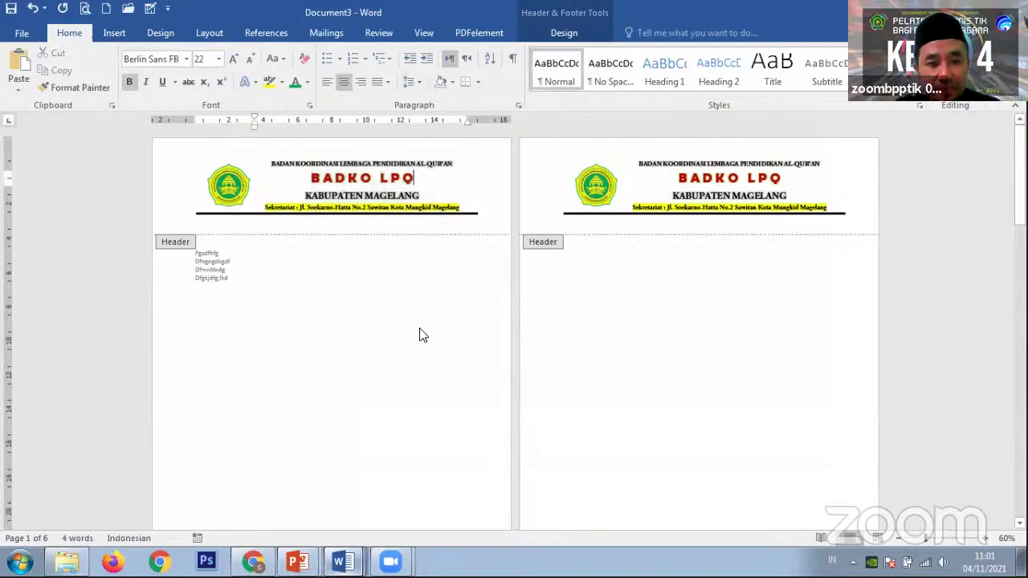
Delete the empty line below the letterhead's divider line in the header
{"action": "left_click", "coordinate": [334, 224]}
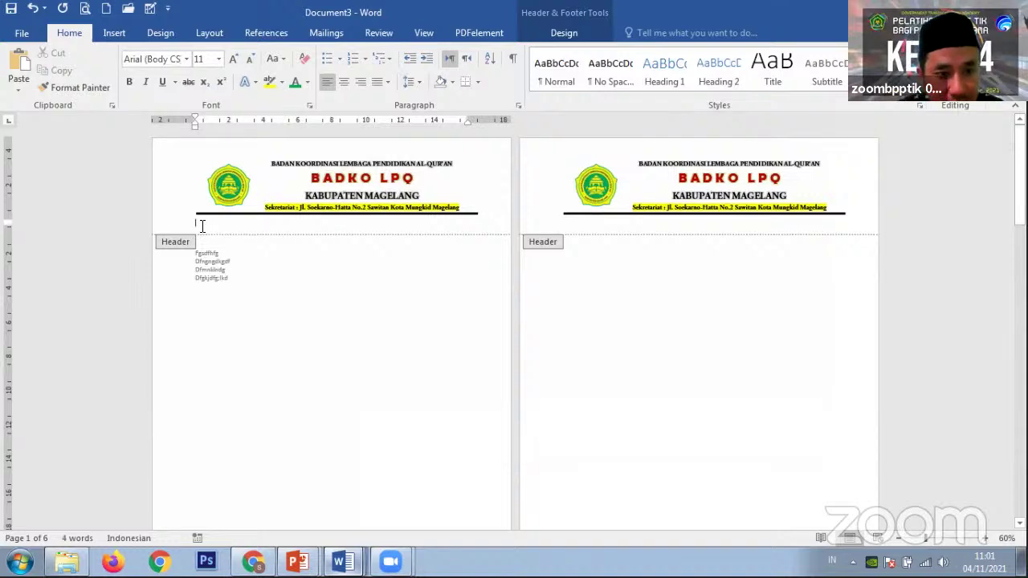
{"action": "key", "text": "BackSpace"}
{"action": "key", "text": "BackSpace"}
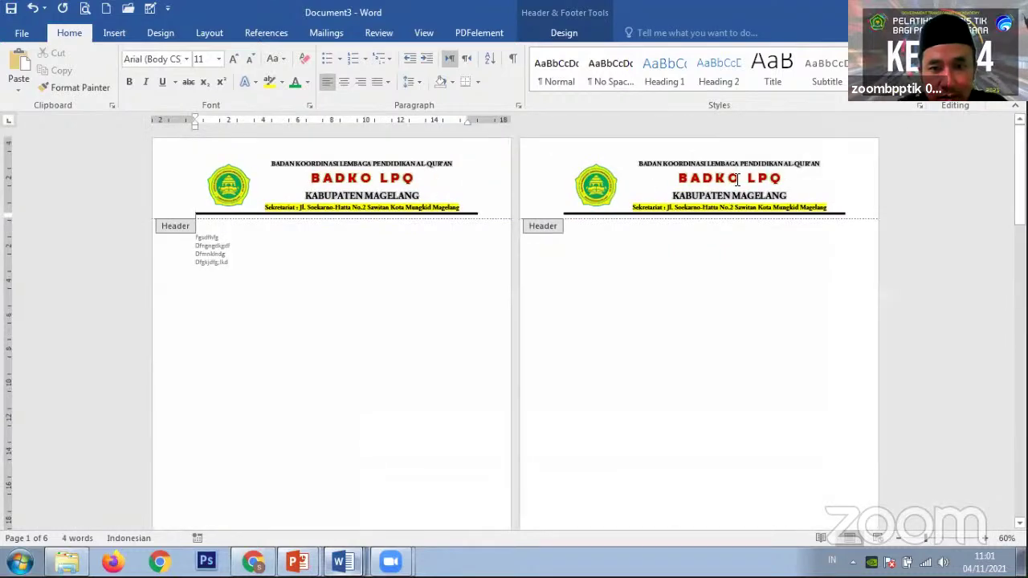
{"action": "left_click", "coordinate": [381, 169]}
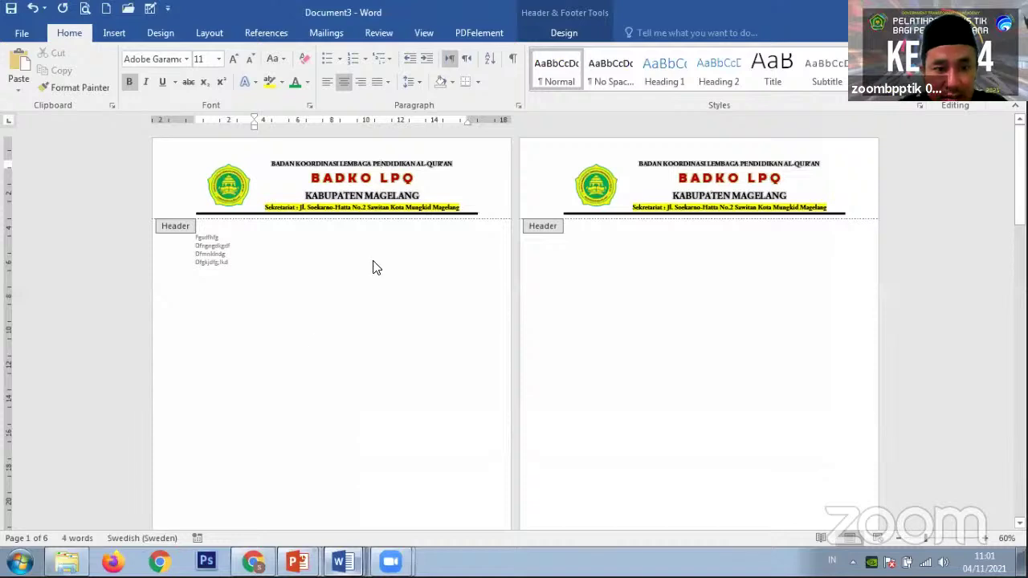
Place a copy of the letterhead logo in the middle of the first page, keeping the original in the header
{"action": "scroll", "coordinate": [314, 331], "scroll_direction": "down", "scroll_amount": 1}
{"action": "scroll", "coordinate": [315, 331], "scroll_direction": "up", "scroll_amount": 1}
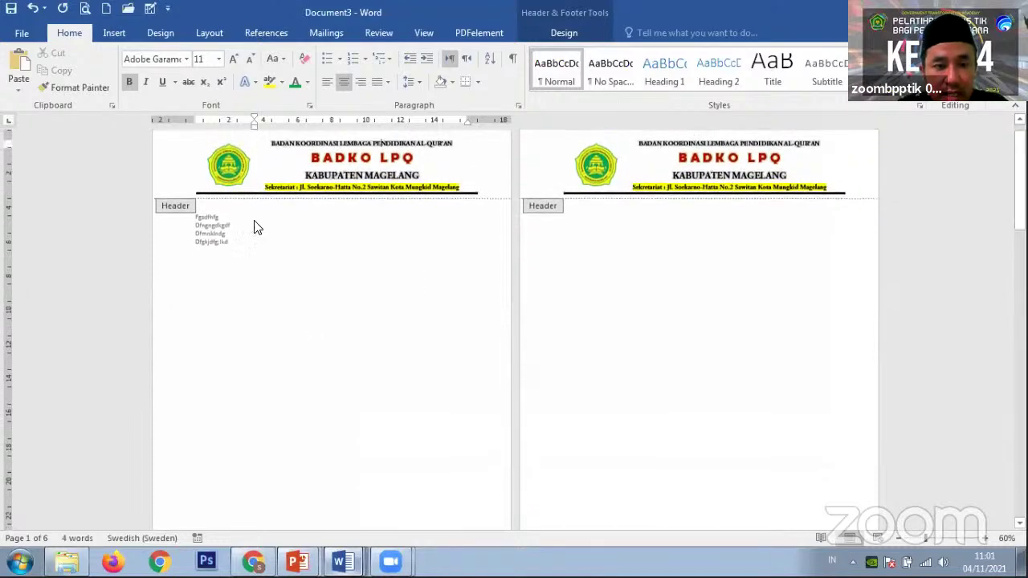
{"action": "left_click", "coordinate": [240, 171]}
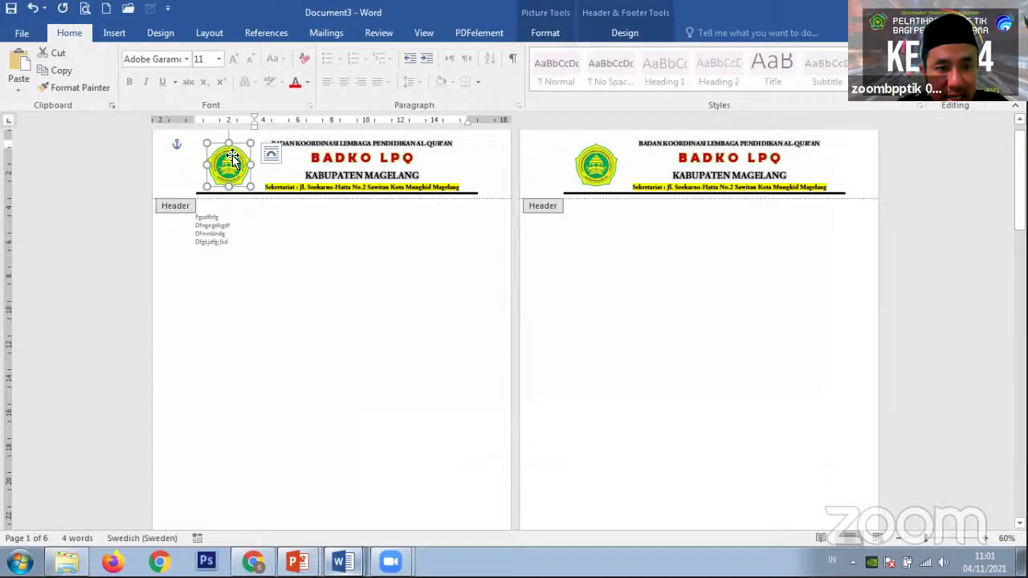
{"action": "left_click_drag", "start_coordinate": [235, 158], "coordinate": [328, 359]}
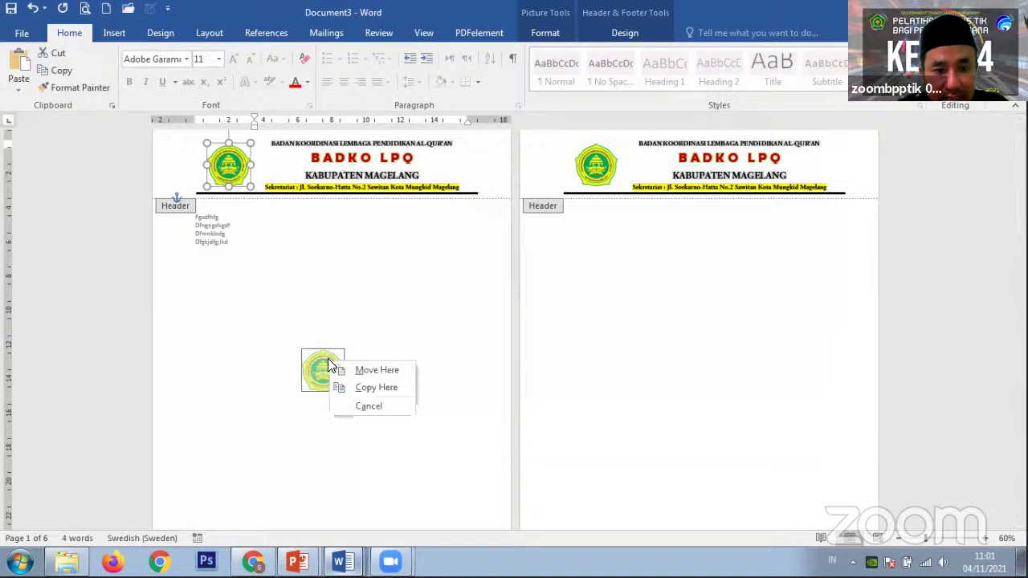
{"action": "left_click", "coordinate": [377, 388]}
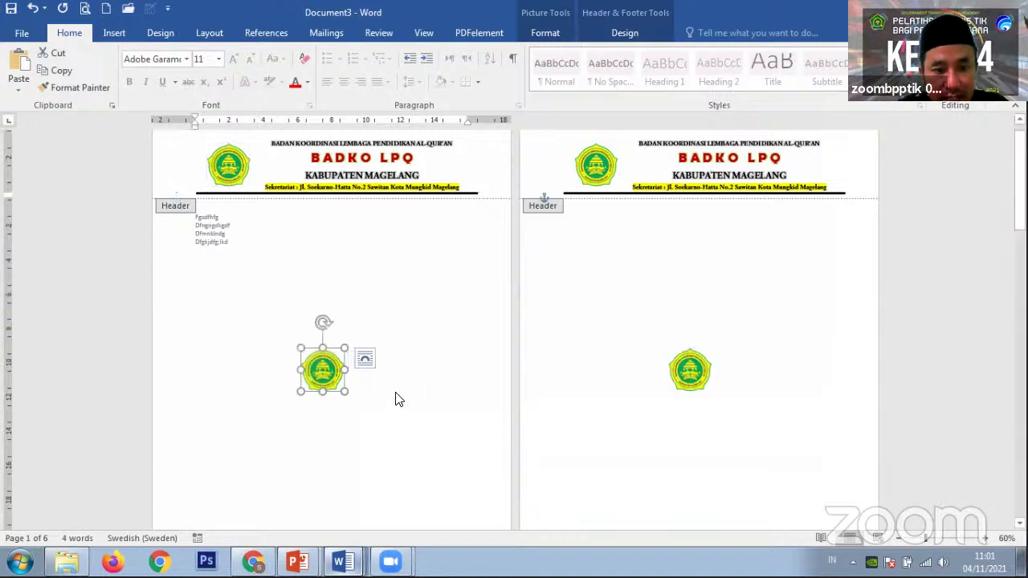
Enlarge the copied logo to about half the page width and centre it horizontally below the sample text
{"action": "left_click_drag", "start_coordinate": [343, 350], "coordinate": [438, 294]}
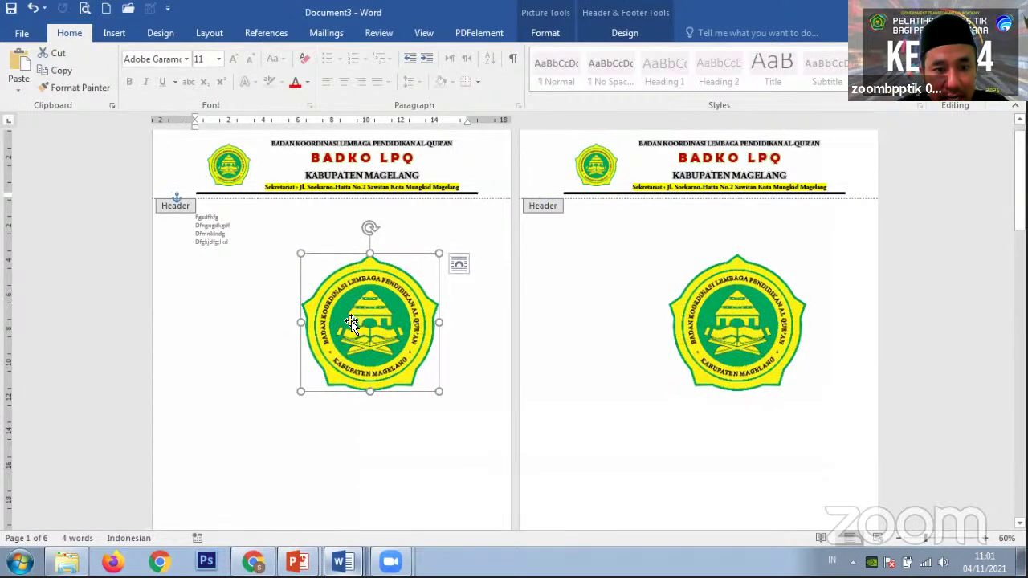
{"action": "left_click_drag", "start_coordinate": [371, 306], "coordinate": [344, 368]}
{"action": "left_click_drag", "start_coordinate": [273, 318], "coordinate": [245, 288]}
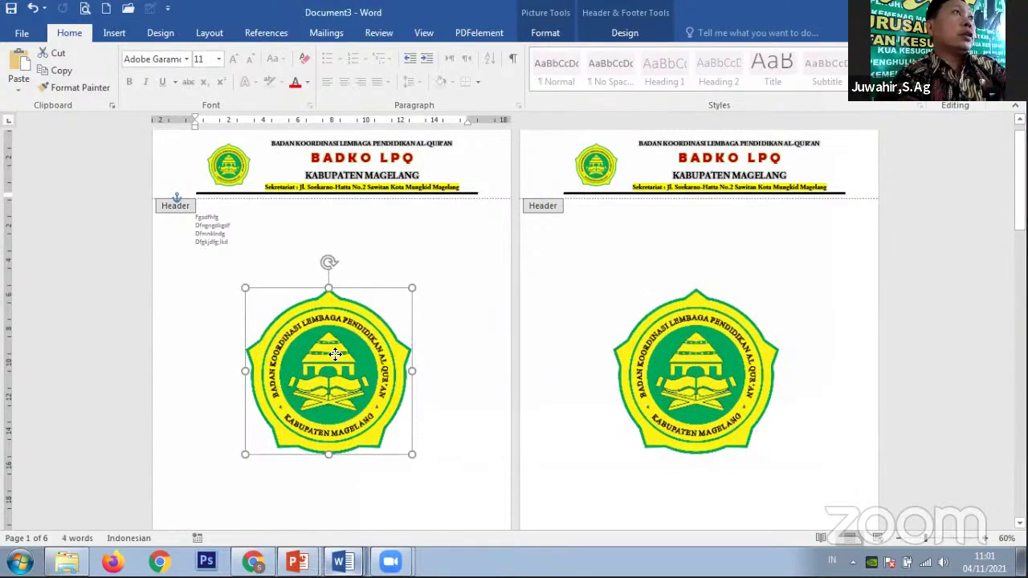
{"action": "left_click_drag", "start_coordinate": [339, 351], "coordinate": [335, 354]}
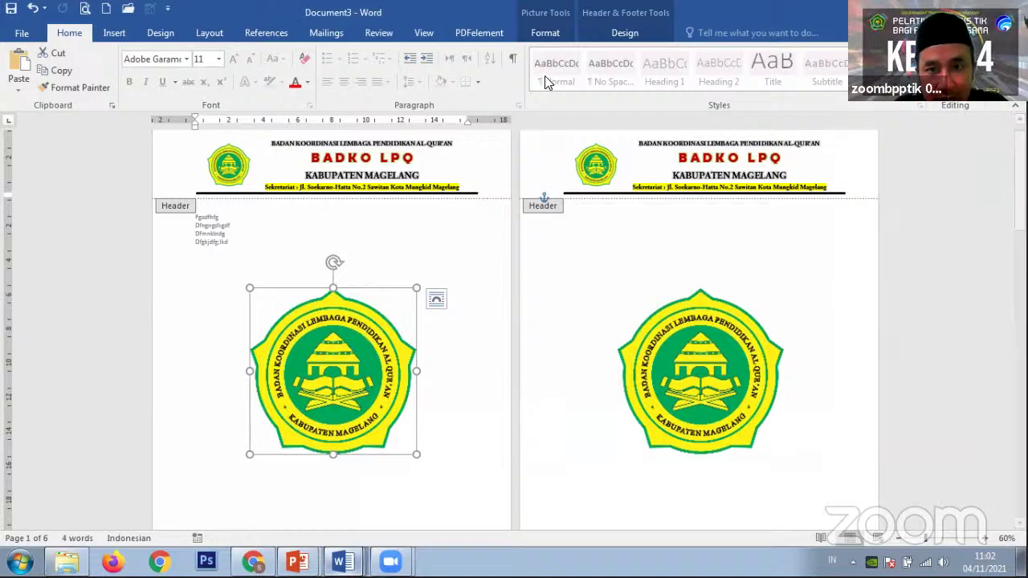
Recolor the large logo with the pale, washed-out full-colour variant
{"action": "left_click", "coordinate": [536, 36]}
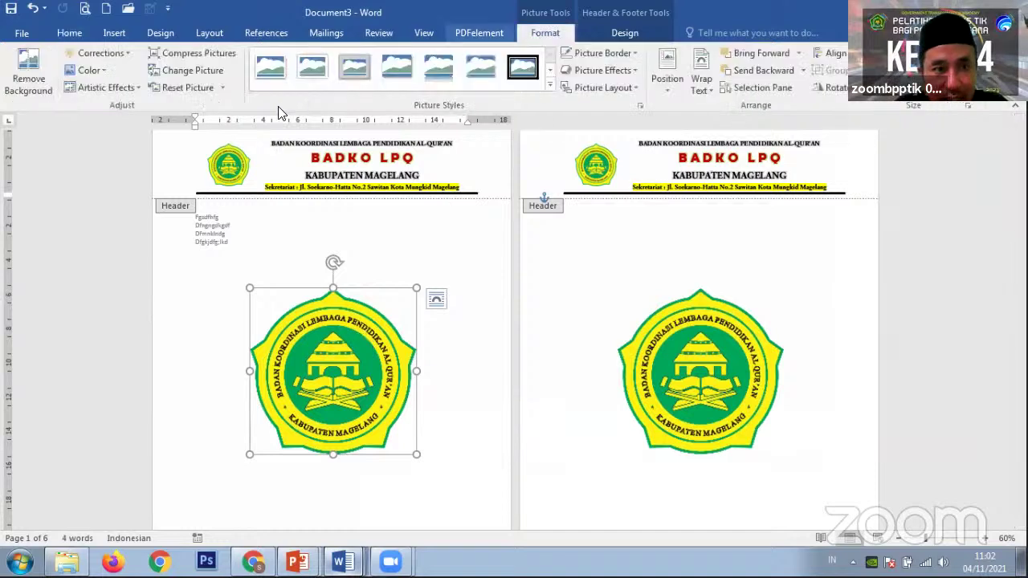
{"action": "left_click", "coordinate": [102, 74]}
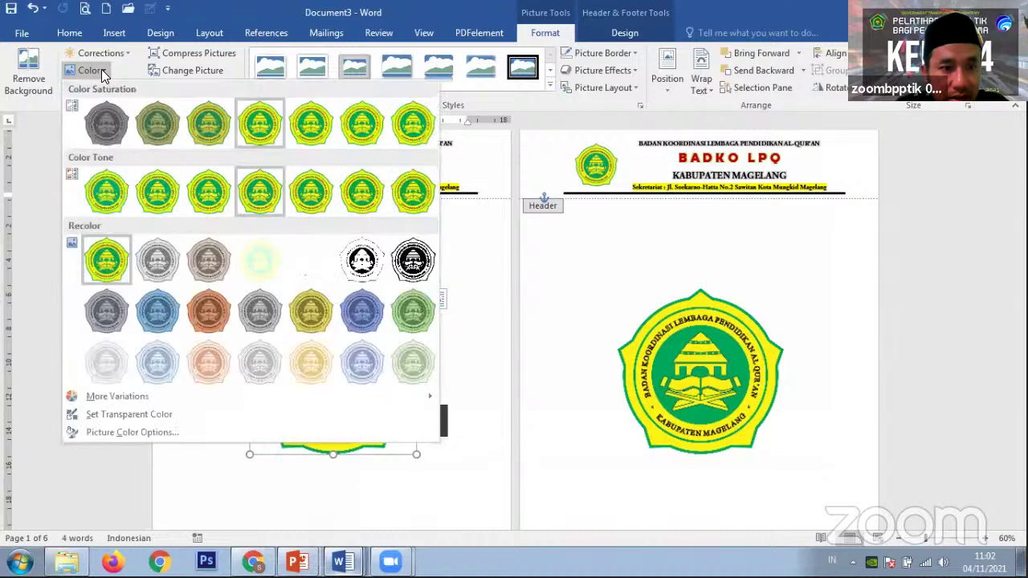
{"action": "left_click", "coordinate": [262, 265]}
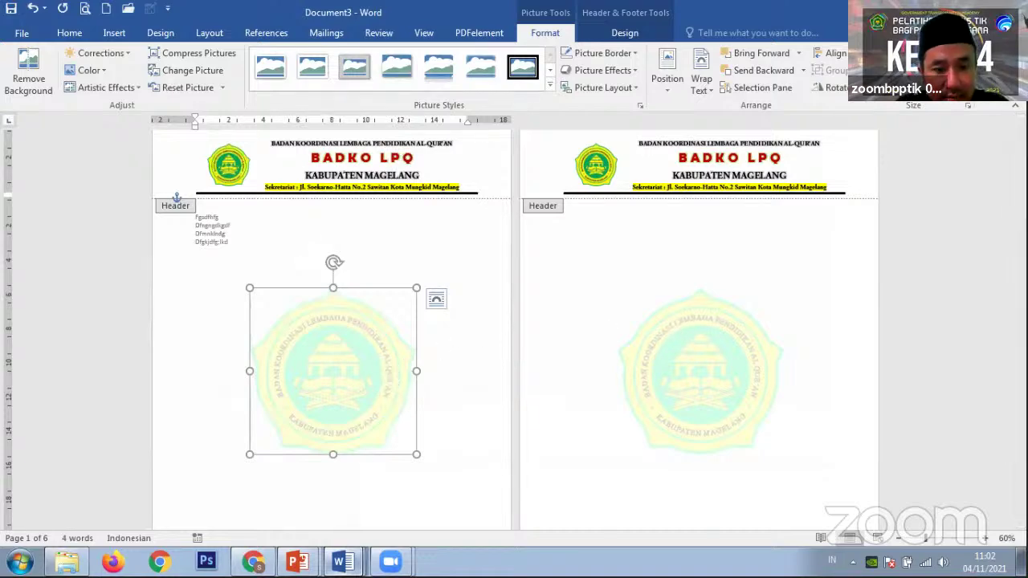
Switch to Und Badko LPQ Kab and examine how the faded logo sits behind the letter text
{"action": "key", "text": "alt+Tab"}
{"action": "scroll", "coordinate": [496, 325], "scroll_direction": "up", "scroll_amount": 3, "text": "ctrl"}
{"action": "scroll", "coordinate": [496, 325], "scroll_direction": "down", "scroll_amount": 3}
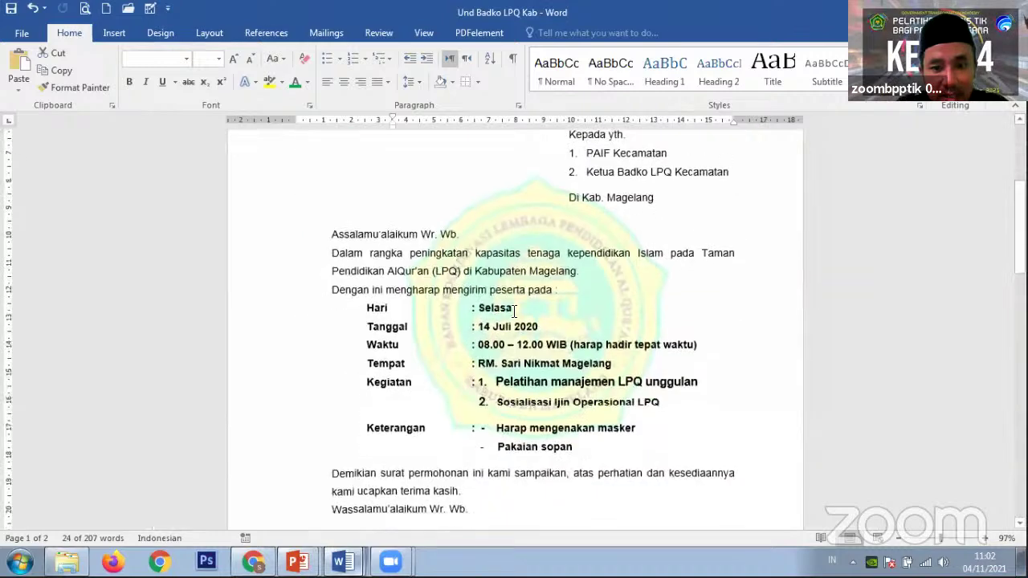
Look over the sample letter's pages, return to Document3 and close its header editing
{"action": "scroll", "coordinate": [495, 324], "scroll_direction": "down", "scroll_amount": 4}
{"action": "scroll", "coordinate": [615, 261], "scroll_direction": "up", "scroll_amount": 3}
{"action": "scroll", "coordinate": [615, 261], "scroll_direction": "down", "scroll_amount": 8}
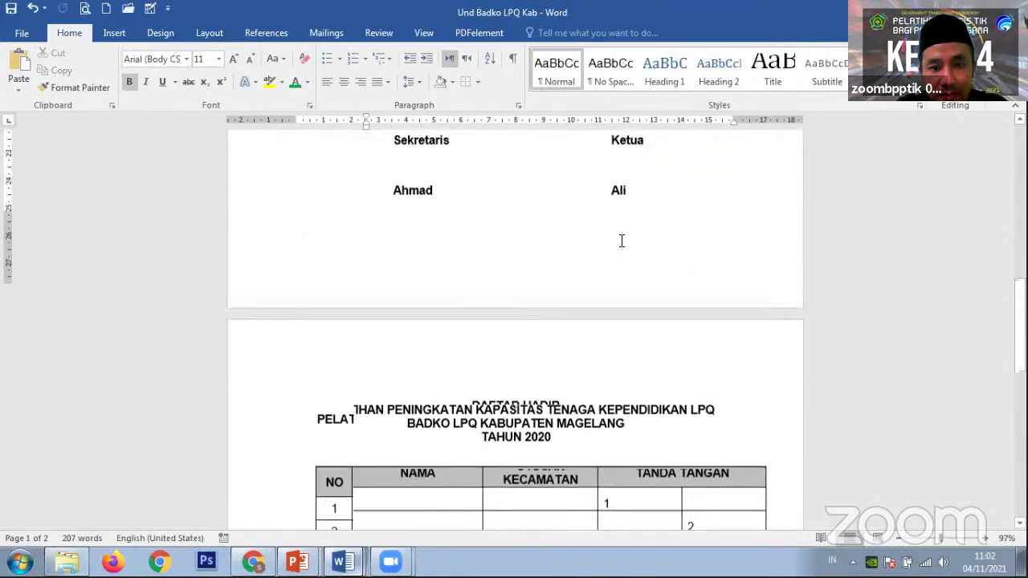
{"action": "scroll", "coordinate": [620, 239], "scroll_direction": "up", "scroll_amount": 5}
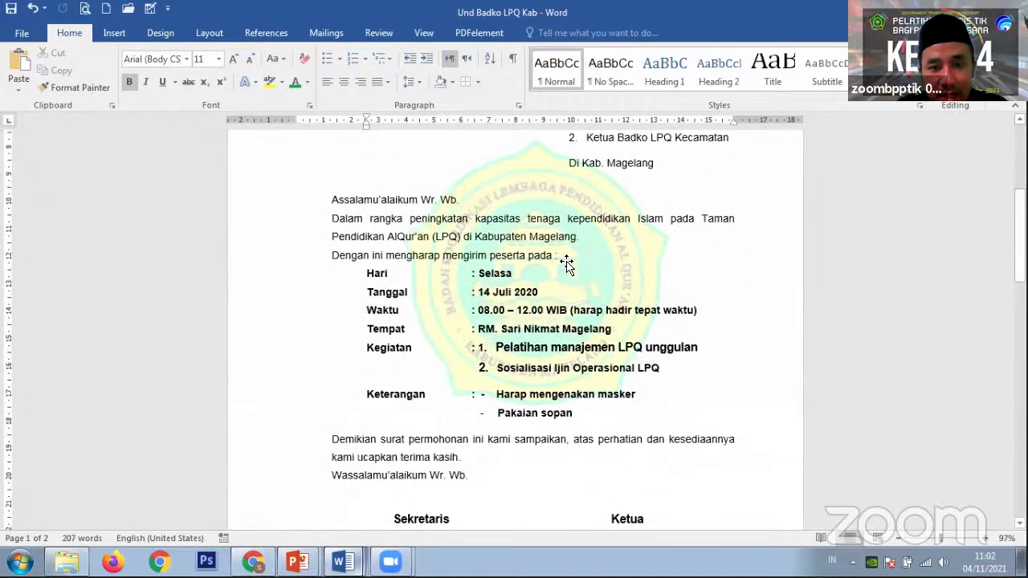
{"action": "scroll", "coordinate": [562, 261], "scroll_direction": "up", "scroll_amount": 5}
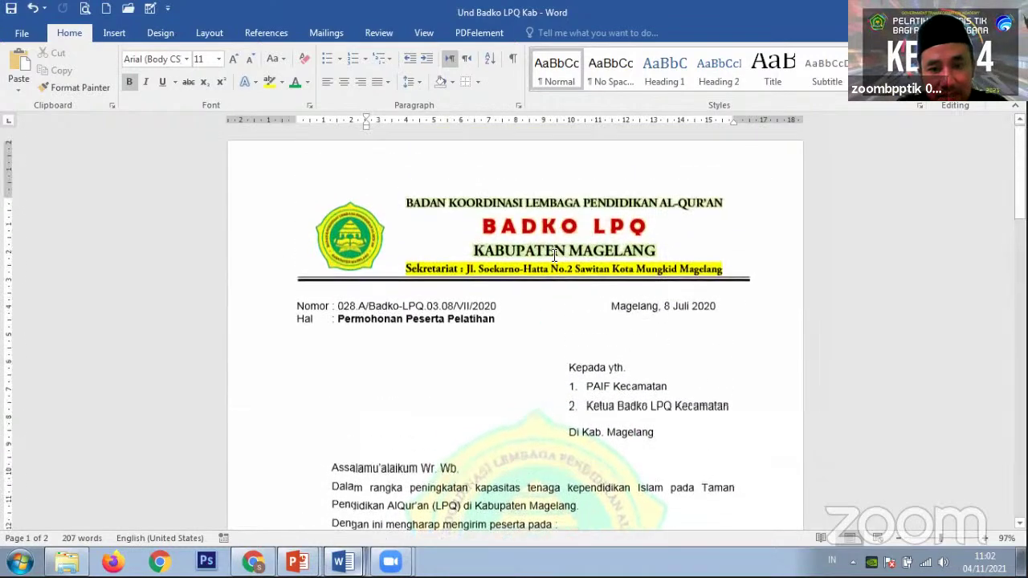
{"action": "key", "text": "alt+Tab"}
{"action": "scroll", "coordinate": [470, 304], "scroll_direction": "down", "scroll_amount": 1}
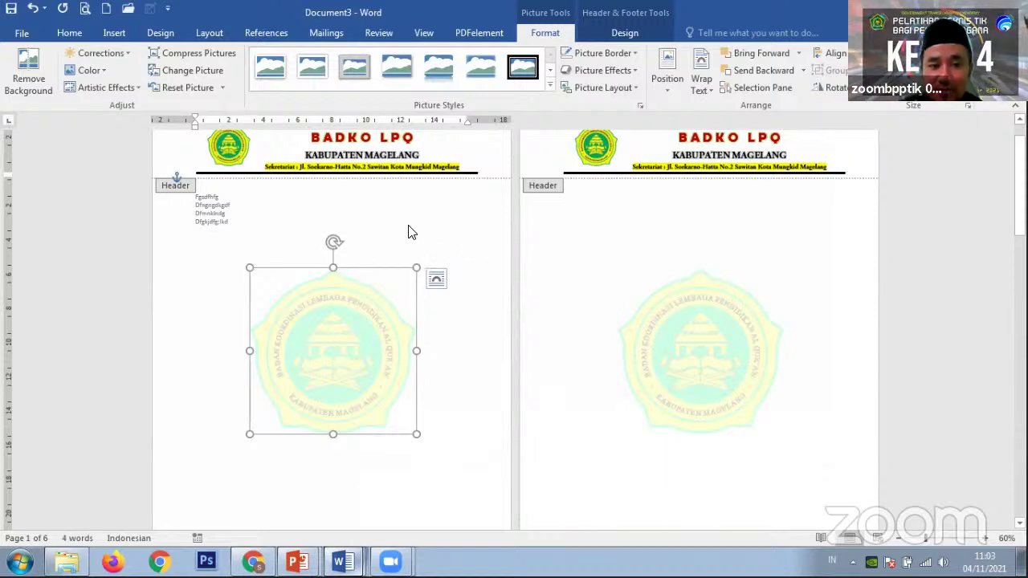
{"action": "double_click", "coordinate": [436, 224]}
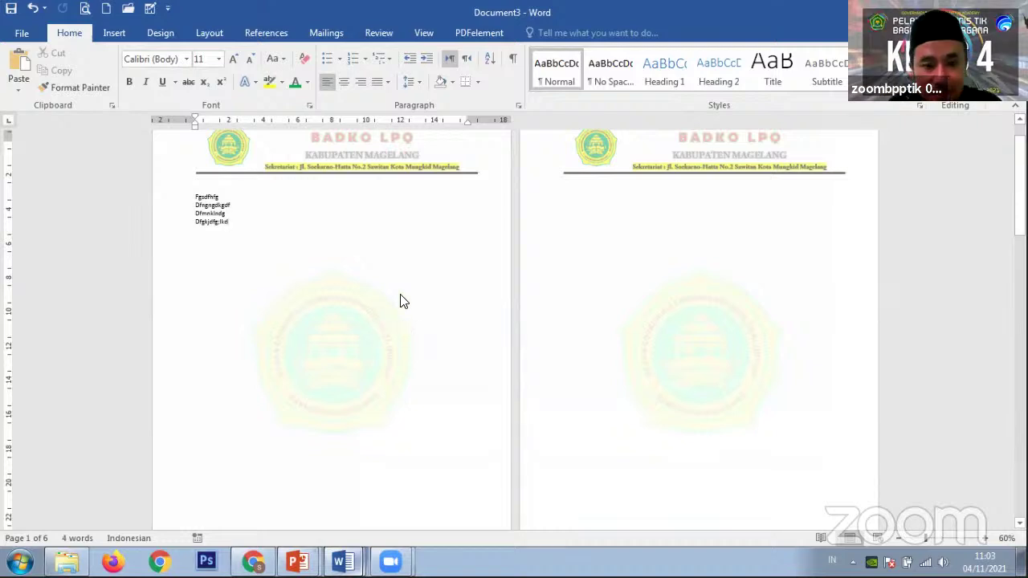
{"action": "scroll", "coordinate": [399, 301], "scroll_direction": "down", "scroll_amount": 3}
Switch to Und Badko LPQ Kab and delete the faded logo behind the first page's letter text
{"action": "key", "text": "alt+Tab"}
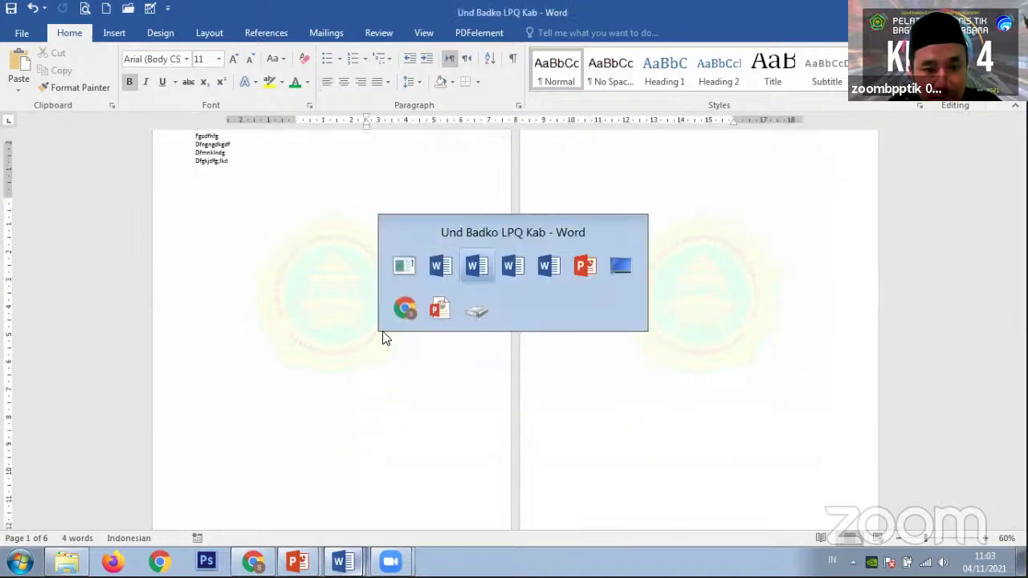
{"action": "scroll", "coordinate": [502, 227], "scroll_direction": "down", "scroll_amount": 5}
{"action": "left_click", "coordinate": [503, 228]}
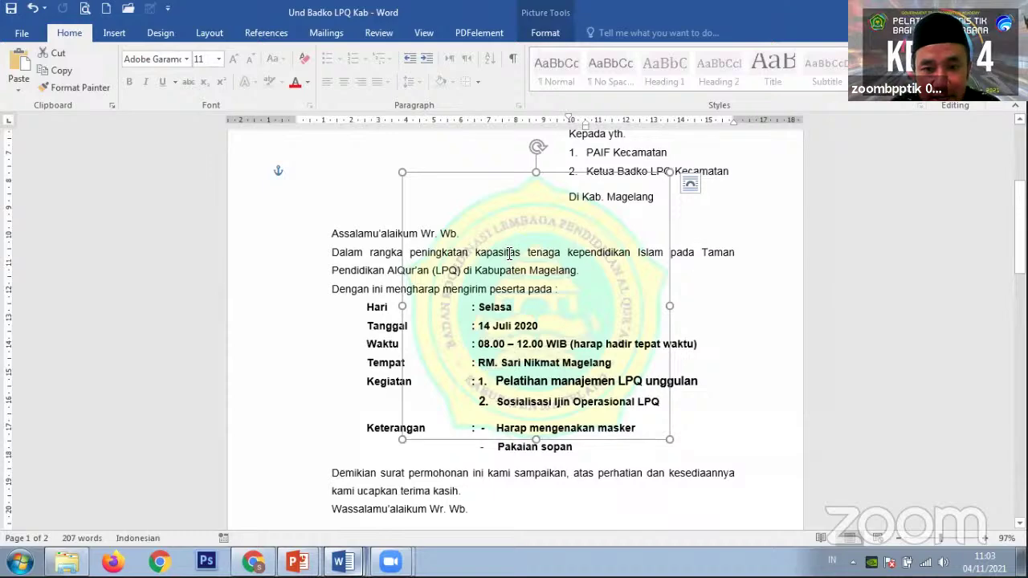
{"action": "scroll", "coordinate": [526, 245], "scroll_direction": "up", "scroll_amount": 4}
{"action": "scroll", "coordinate": [543, 235], "scroll_direction": "down", "scroll_amount": 1}
{"action": "key", "text": "Delete"}
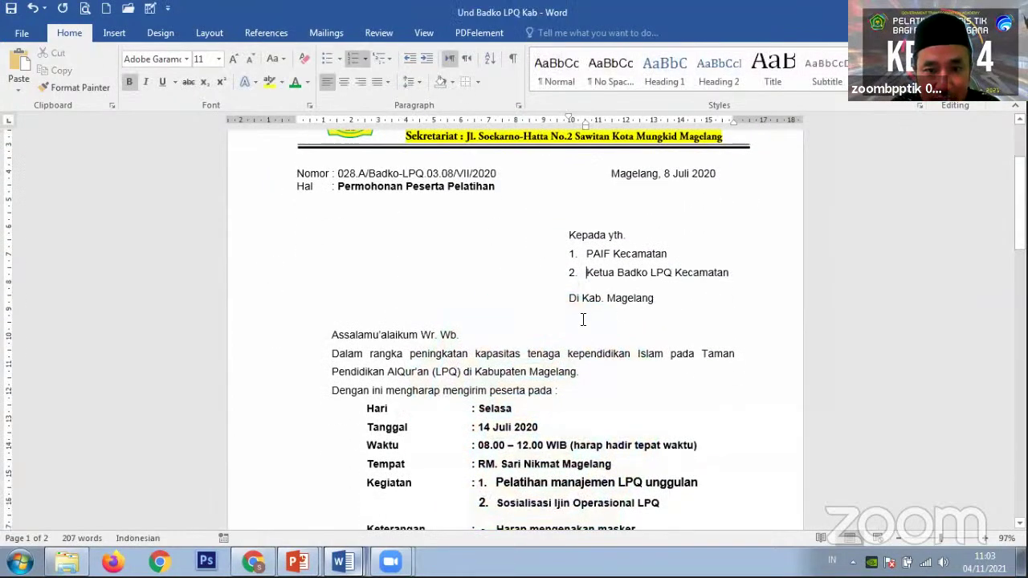
Place a copy of the letterhead logo below the subject line of the letter, keeping the original in place
{"action": "scroll", "coordinate": [514, 287], "scroll_direction": "up", "scroll_amount": 3}
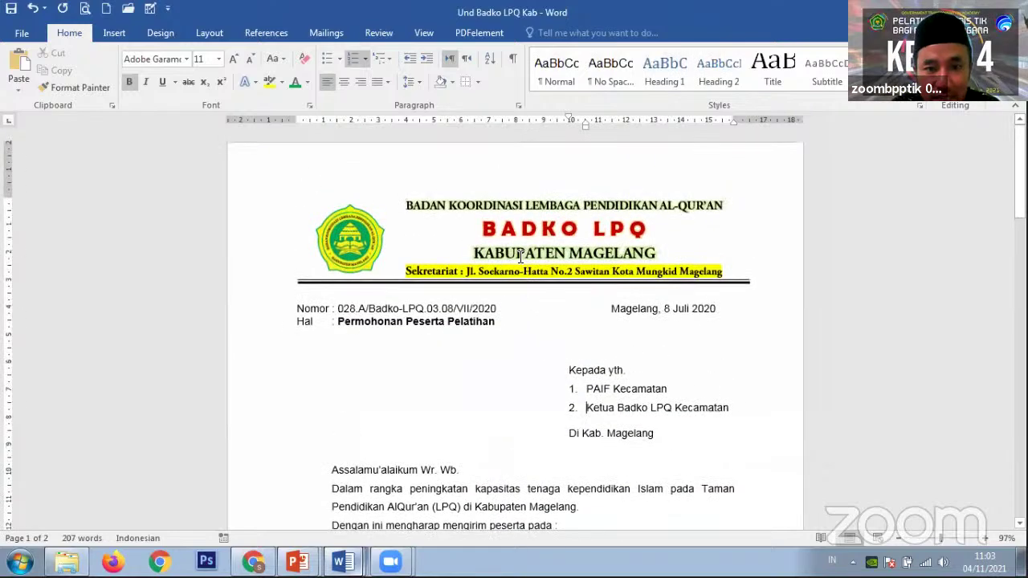
{"action": "left_click", "coordinate": [522, 204]}
{"action": "scroll", "coordinate": [530, 355], "scroll_direction": "down", "scroll_amount": 4}
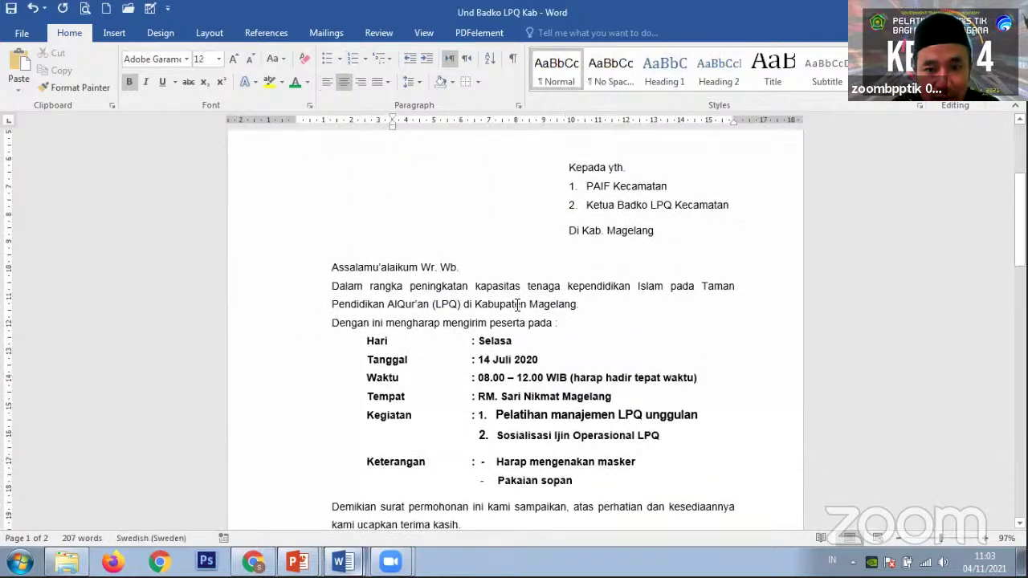
{"action": "scroll", "coordinate": [544, 346], "scroll_direction": "down", "scroll_amount": 3}
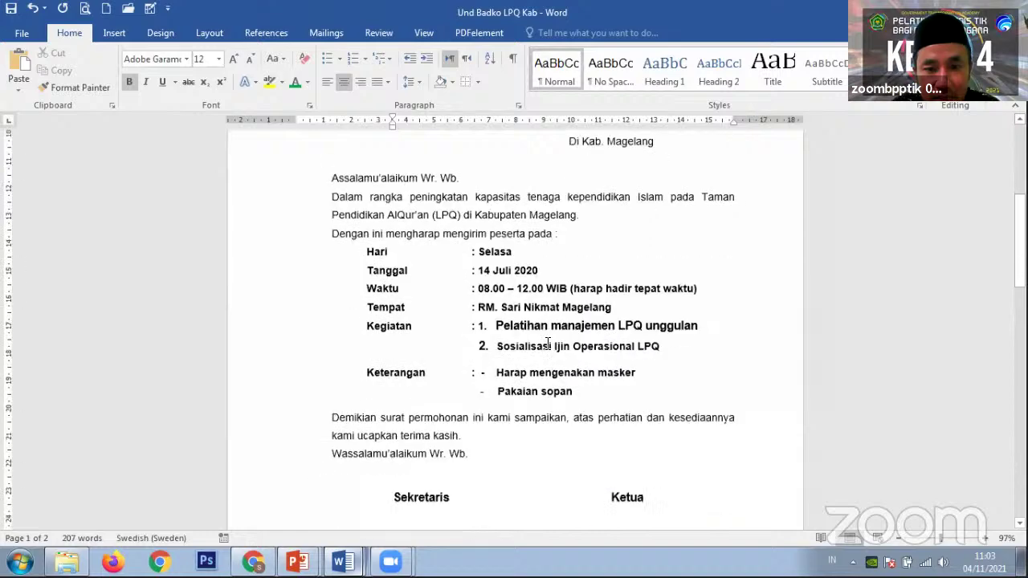
{"action": "scroll", "coordinate": [592, 270], "scroll_direction": "up", "scroll_amount": 7}
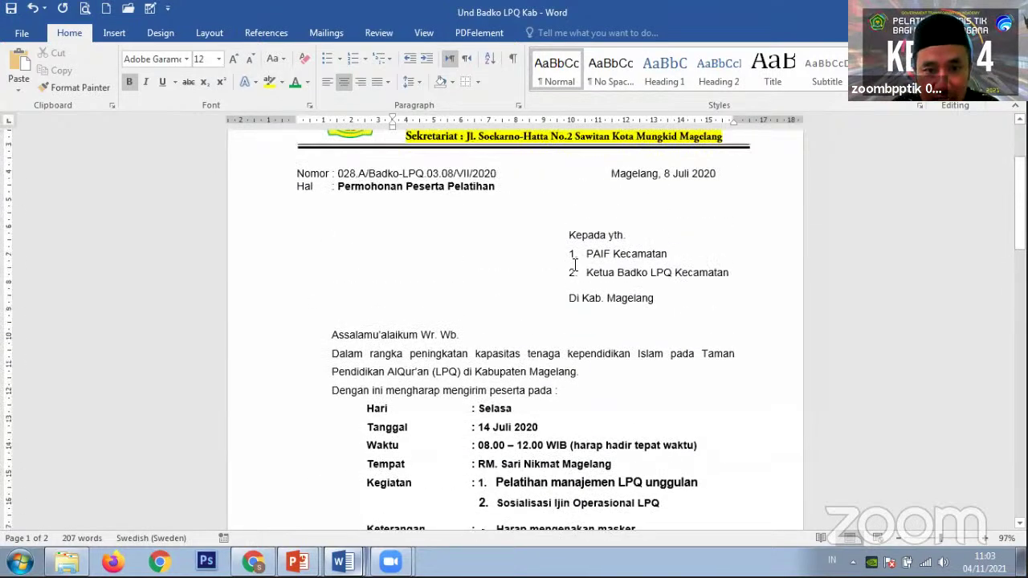
{"action": "left_click_drag", "start_coordinate": [358, 247], "coordinate": [534, 360]}
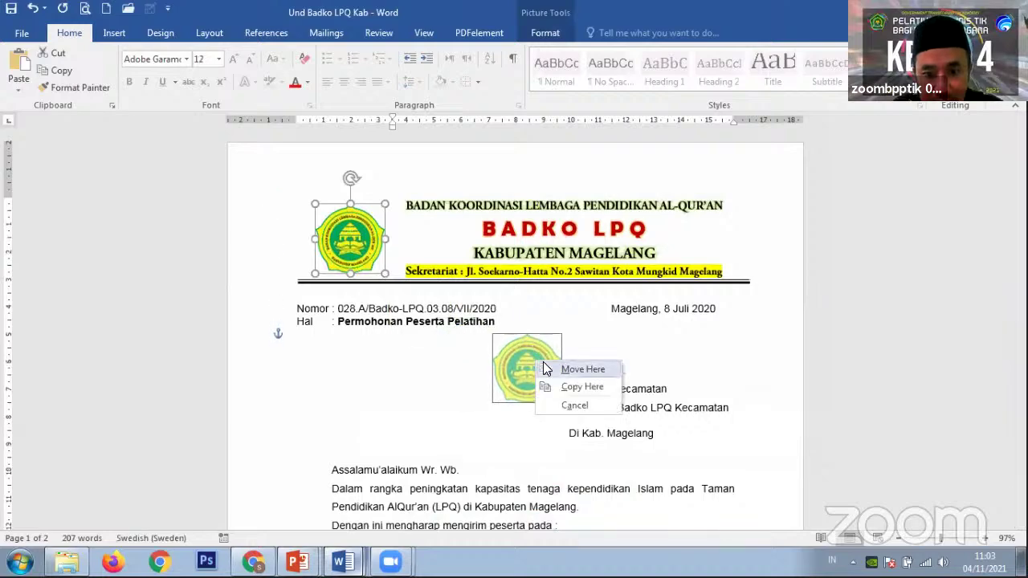
{"action": "left_click", "coordinate": [572, 386]}
Enlarge the copied logo to about half the page width and centre it over the letter's body text
{"action": "scroll", "coordinate": [615, 330], "scroll_direction": "down", "scroll_amount": 7, "text": "ctrl"}
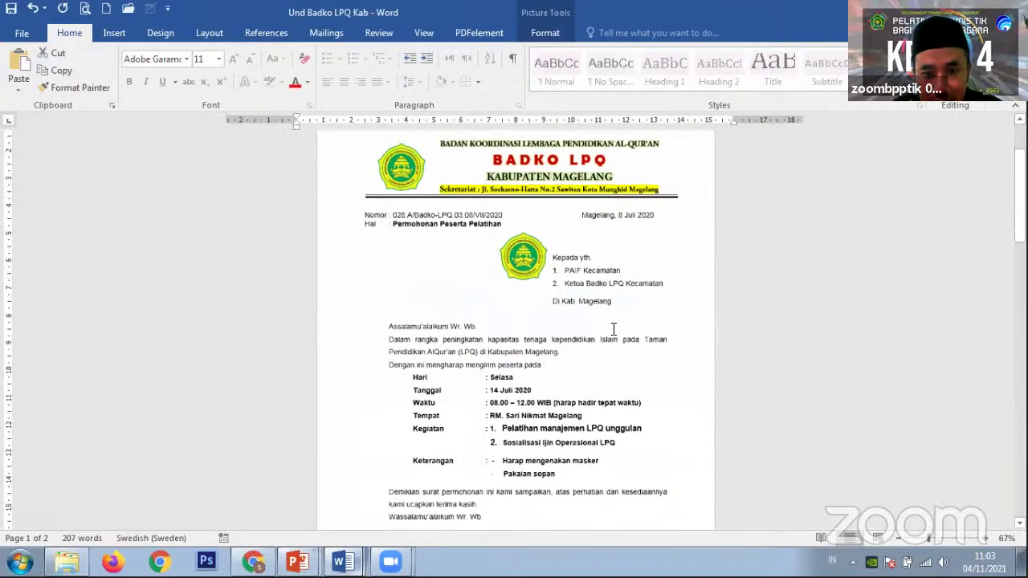
{"action": "left_click_drag", "start_coordinate": [444, 290], "coordinate": [505, 347]}
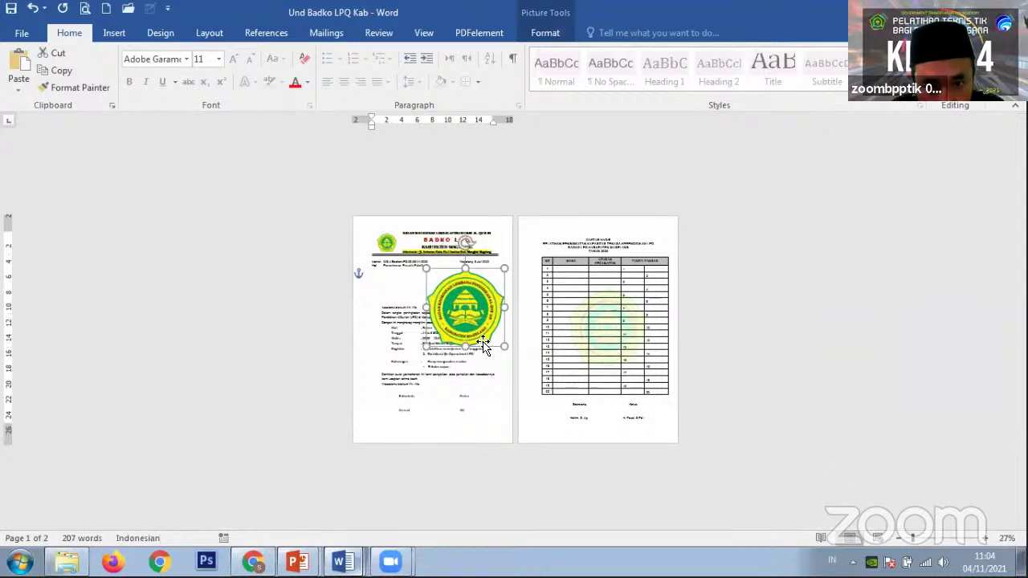
{"action": "left_click_drag", "start_coordinate": [470, 312], "coordinate": [447, 339]}
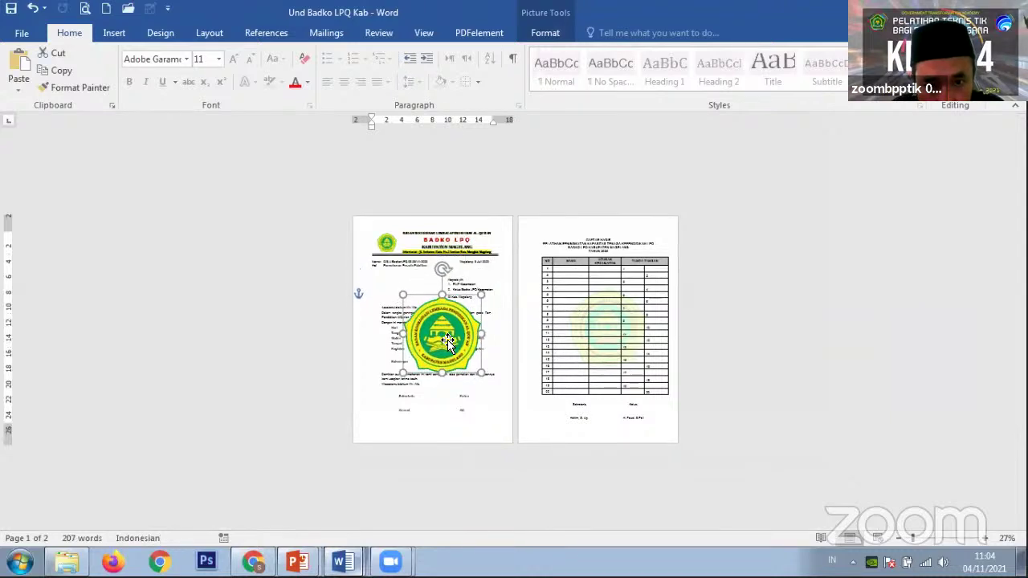
Recolor the enlarged logo with the pale, washed-out full-colour variant
{"action": "left_click", "coordinate": [545, 33]}
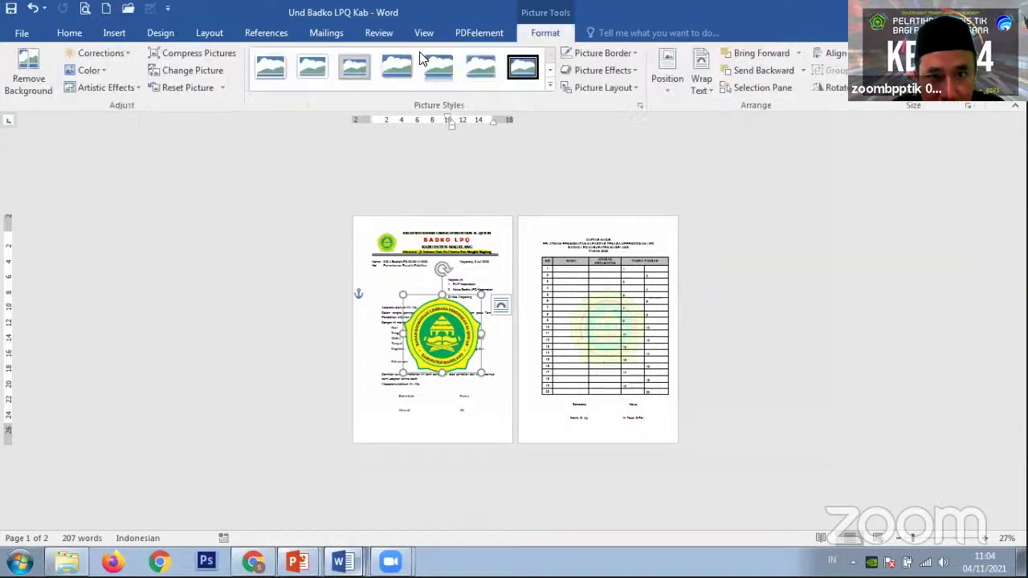
{"action": "left_click", "coordinate": [99, 71]}
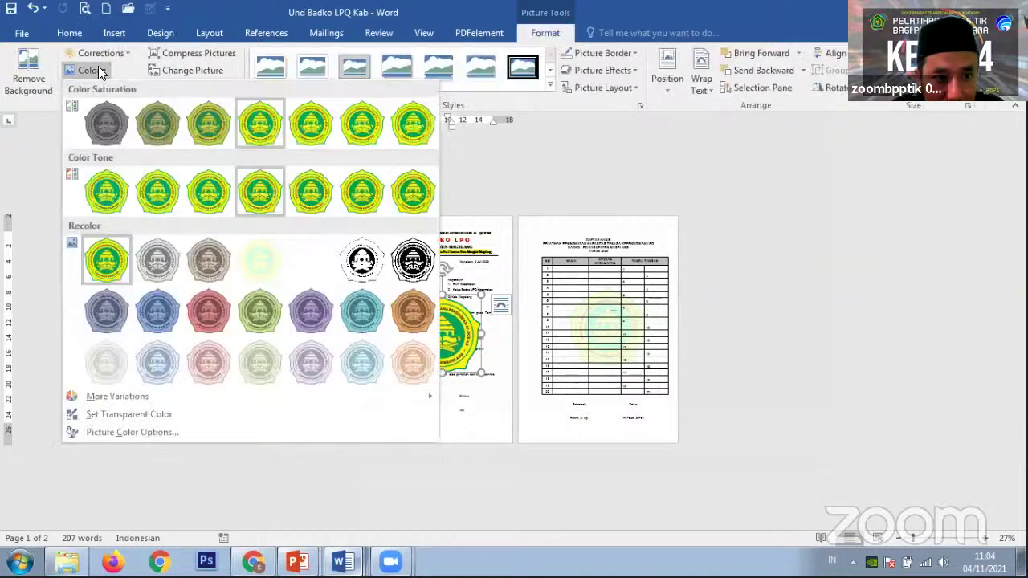
{"action": "left_click", "coordinate": [252, 263]}
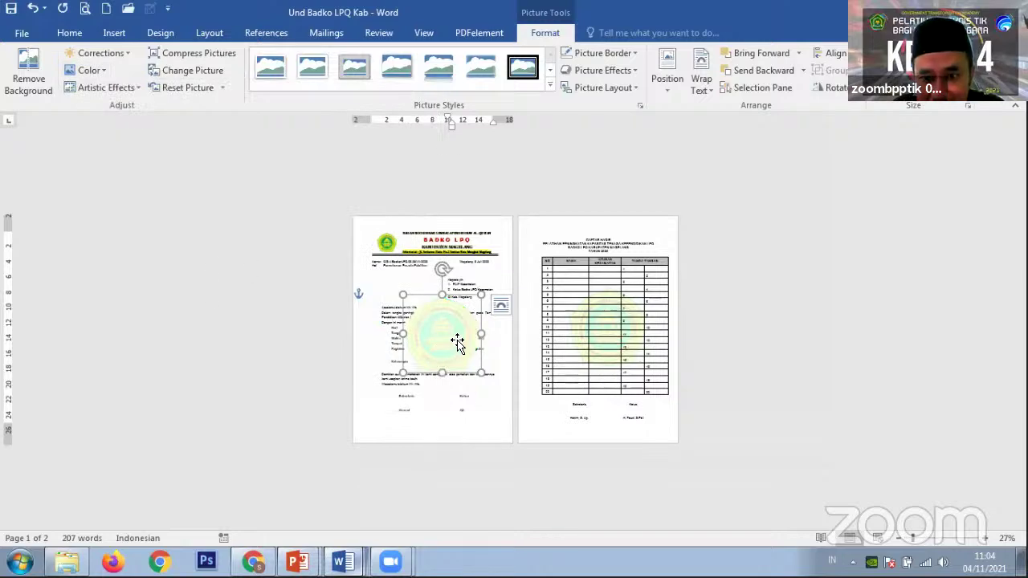
Set the faded logo's text wrapping to Behind Text
{"action": "scroll", "coordinate": [450, 337], "scroll_direction": "up", "scroll_amount": 5}
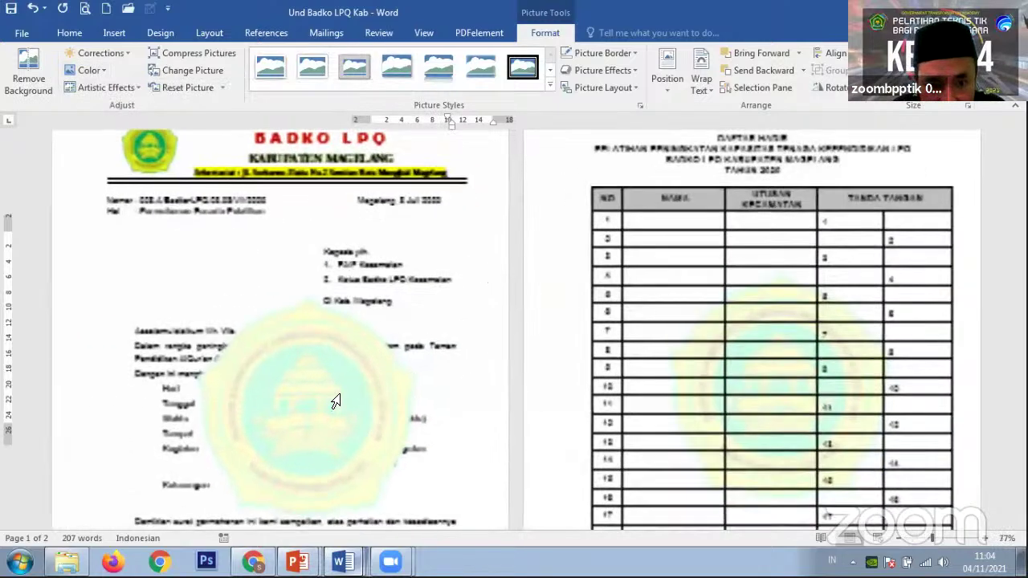
{"action": "scroll", "coordinate": [326, 386], "scroll_direction": "up", "scroll_amount": 2}
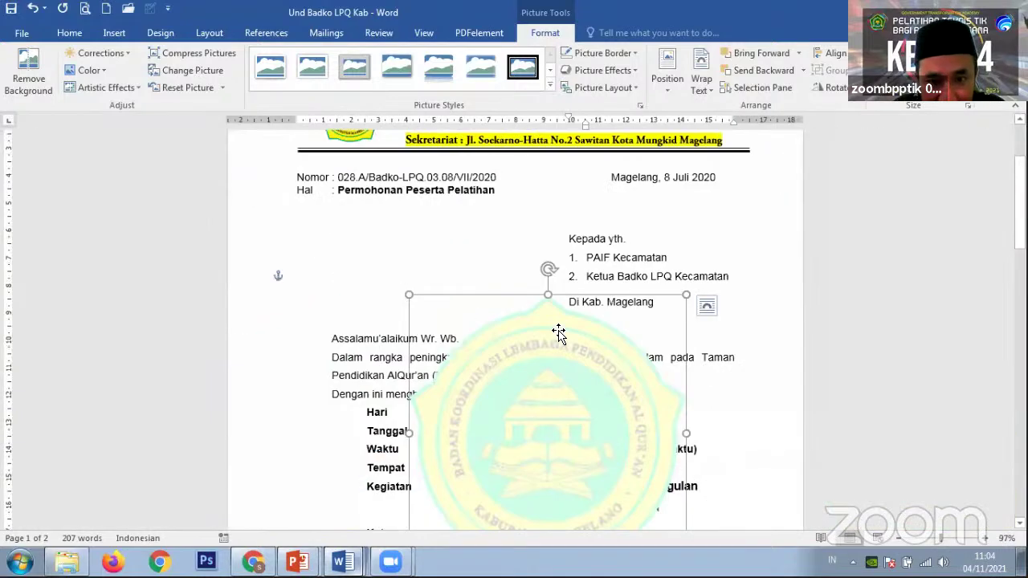
{"action": "scroll", "coordinate": [558, 332], "scroll_direction": "down", "scroll_amount": 3}
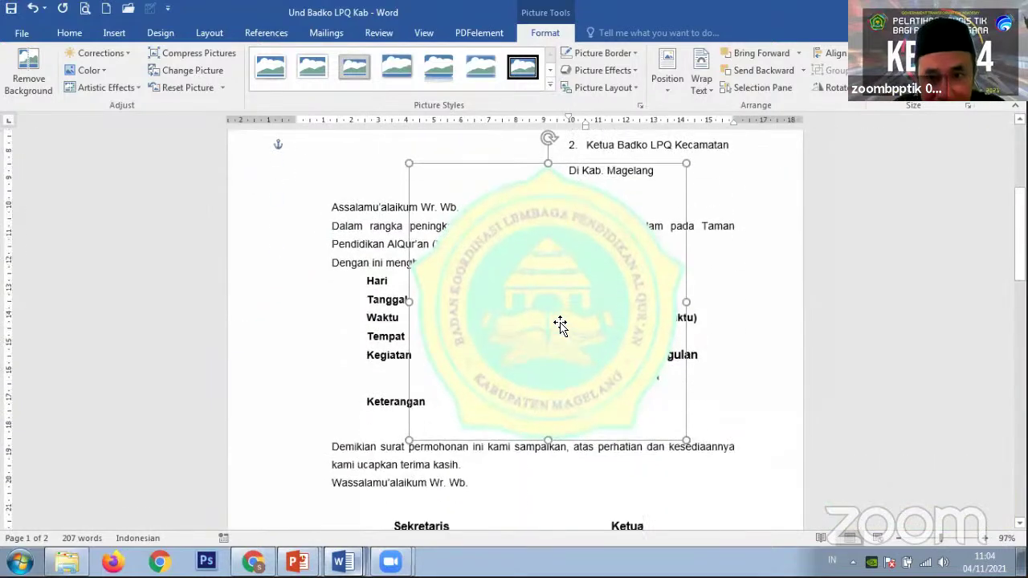
{"action": "left_click", "coordinate": [701, 90]}
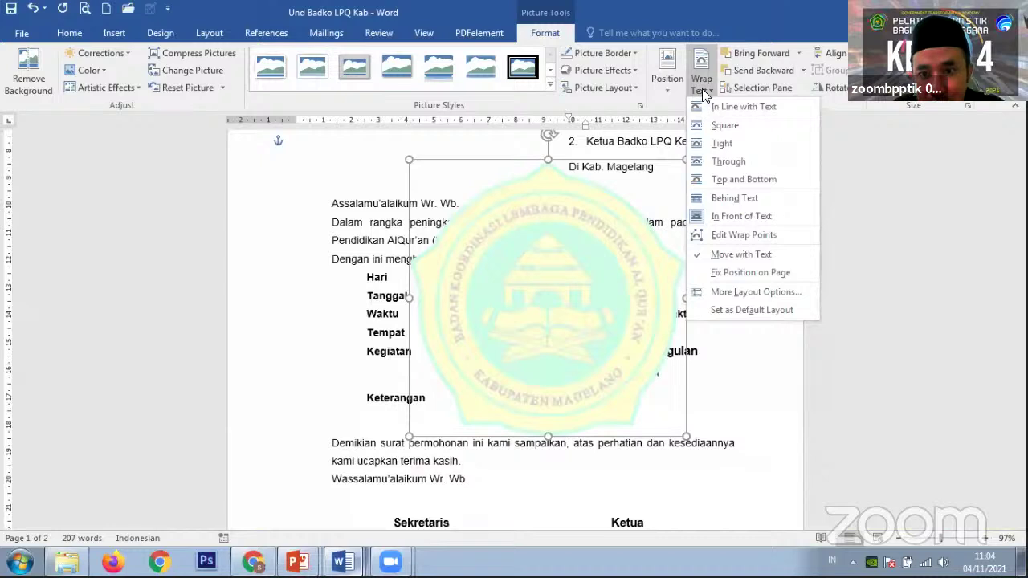
{"action": "left_click", "coordinate": [746, 201]}
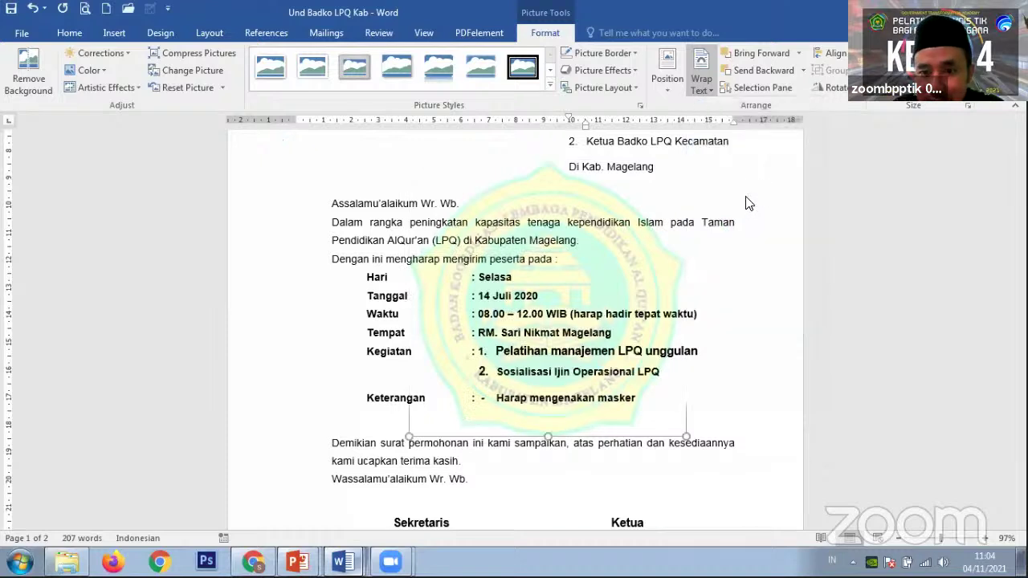
Delete the faded logo behind the second page's attendance table and select the one on the first page
{"action": "scroll", "coordinate": [746, 221], "scroll_direction": "down", "scroll_amount": 3}
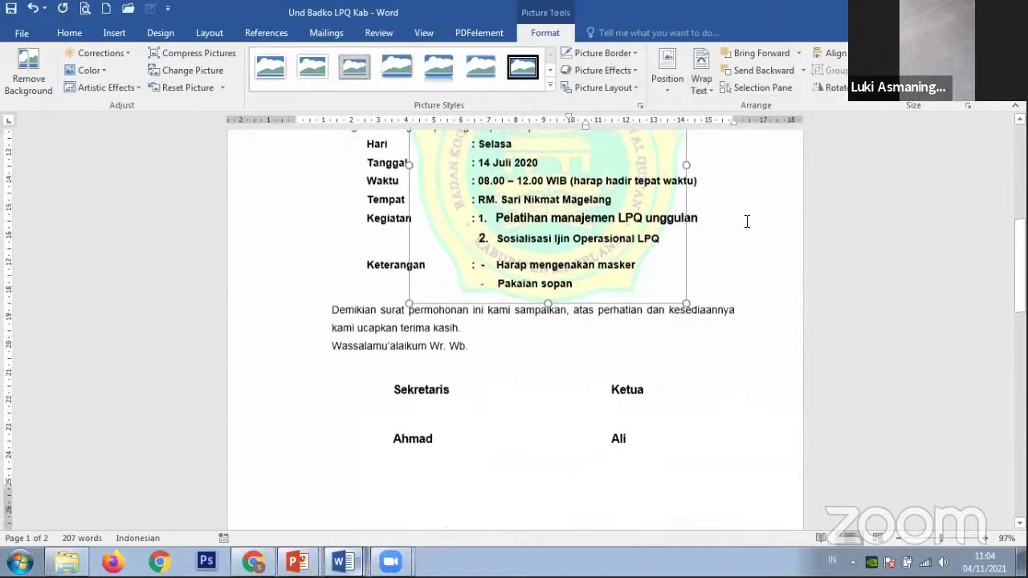
{"action": "scroll", "coordinate": [737, 227], "scroll_direction": "down", "scroll_amount": 3}
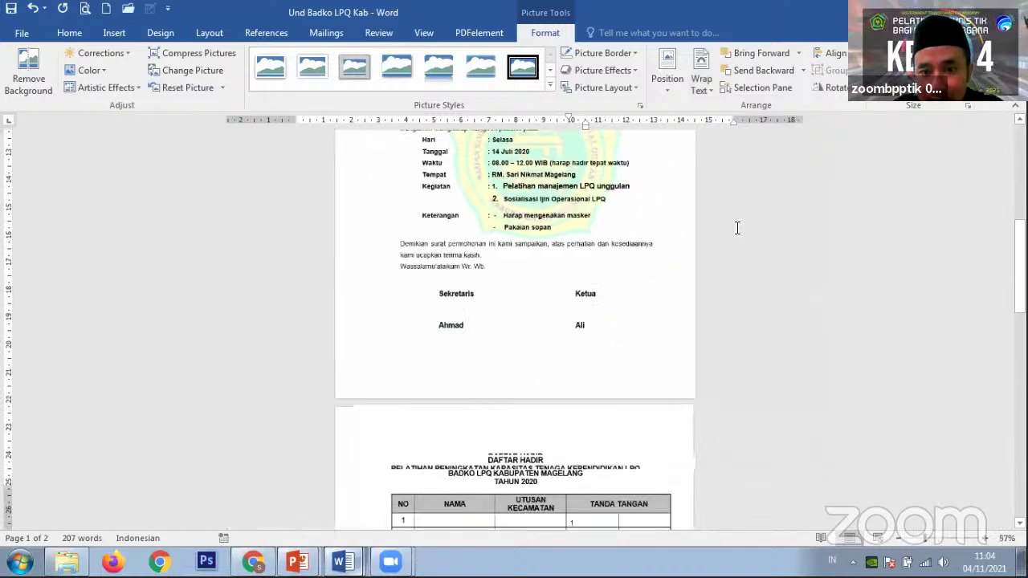
{"action": "scroll", "coordinate": [711, 220], "scroll_direction": "down", "scroll_amount": 4}
{"action": "scroll", "coordinate": [707, 222], "scroll_direction": "up", "scroll_amount": 2}
{"action": "scroll", "coordinate": [718, 337], "scroll_direction": "down", "scroll_amount": 1}
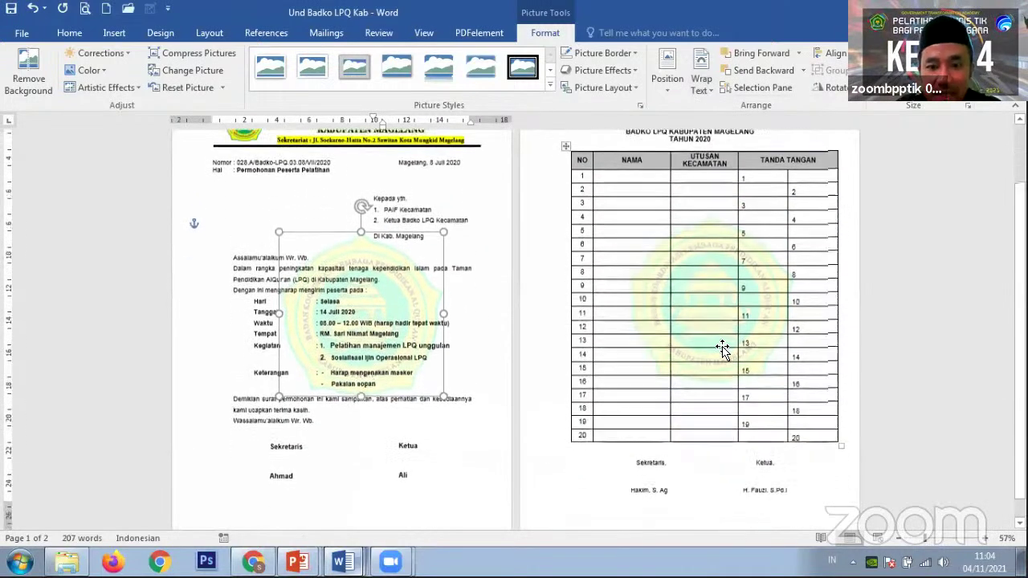
{"action": "left_click", "coordinate": [713, 287]}
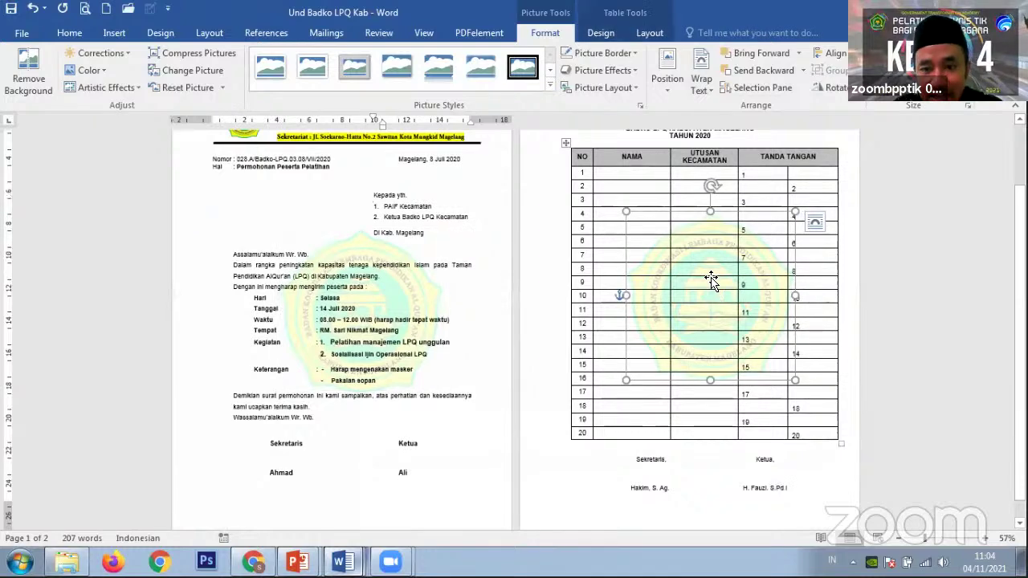
{"action": "key", "text": "Delete"}
{"action": "left_click", "coordinate": [414, 293]}
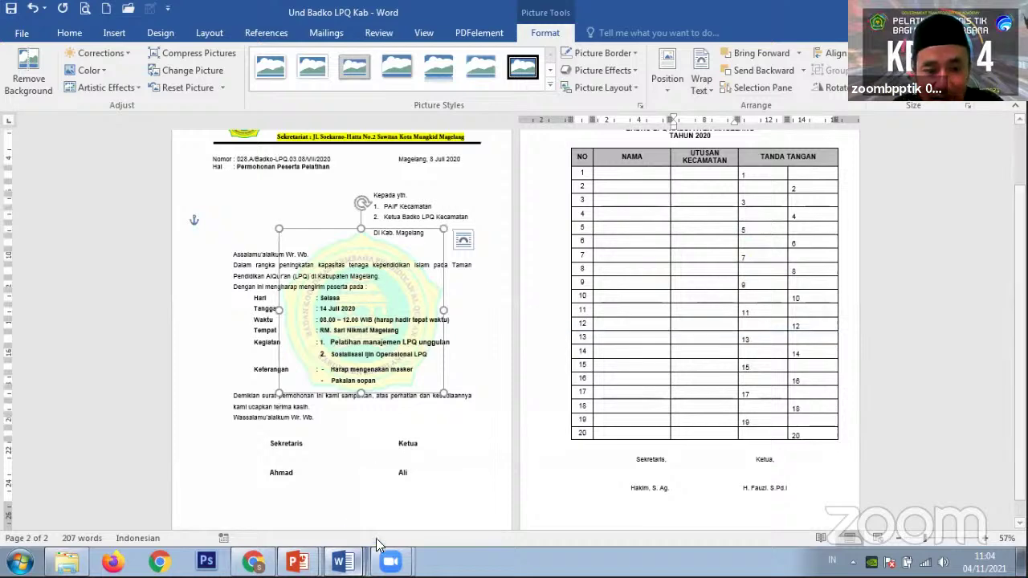
Switch to Document3 and check the letterhead and faded logo across all its pages
{"action": "key", "text": "alt+Tab"}
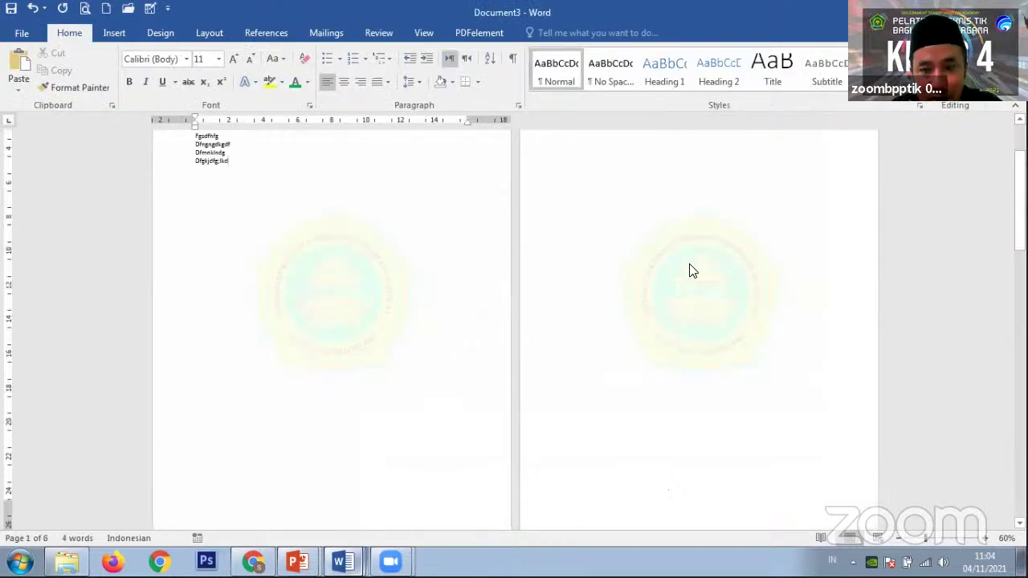
{"action": "scroll", "coordinate": [688, 271], "scroll_direction": "down", "scroll_amount": 12}
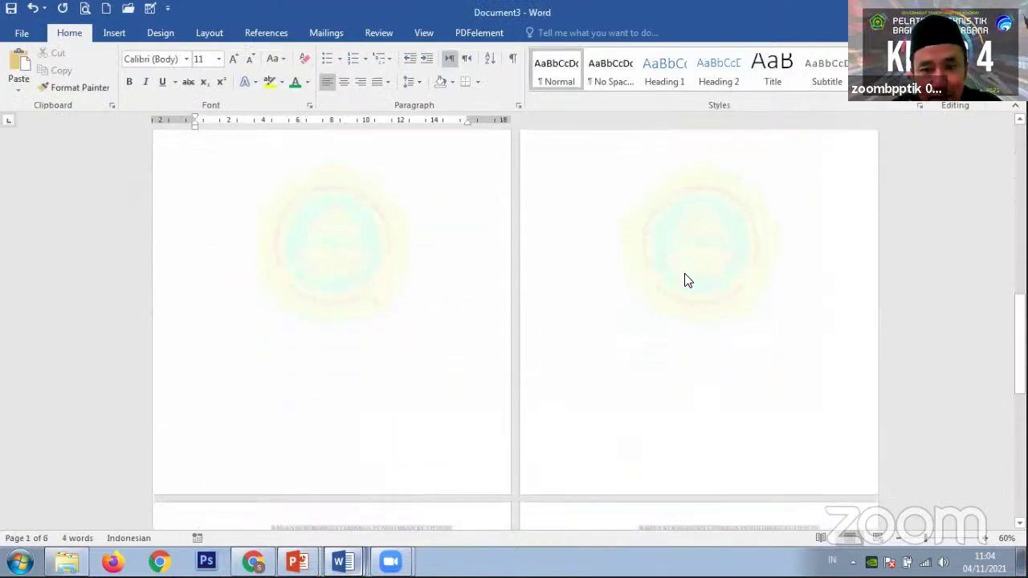
{"action": "scroll", "coordinate": [687, 277], "scroll_direction": "down", "scroll_amount": 10}
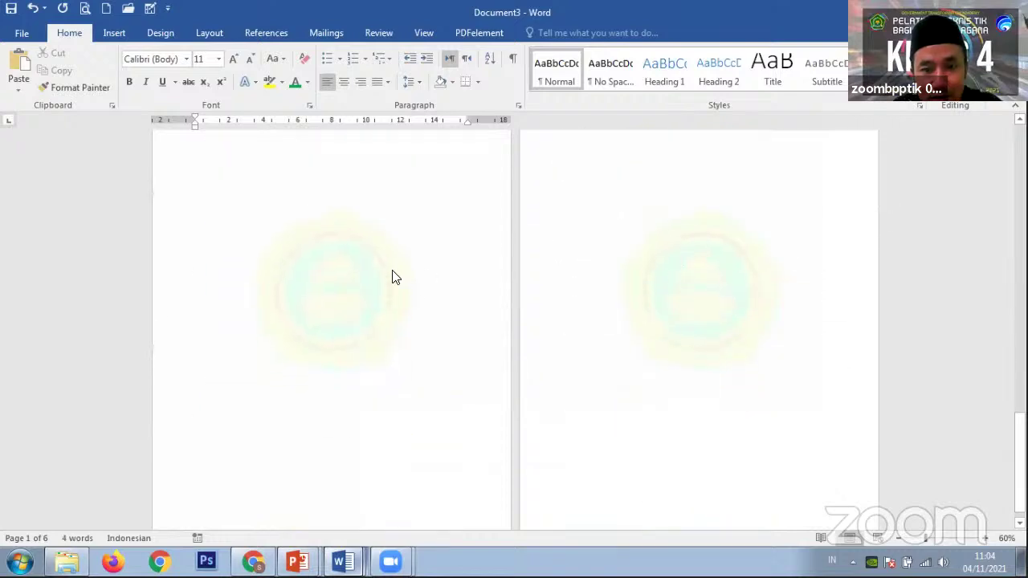
{"action": "scroll", "coordinate": [640, 246], "scroll_direction": "up", "scroll_amount": 10}
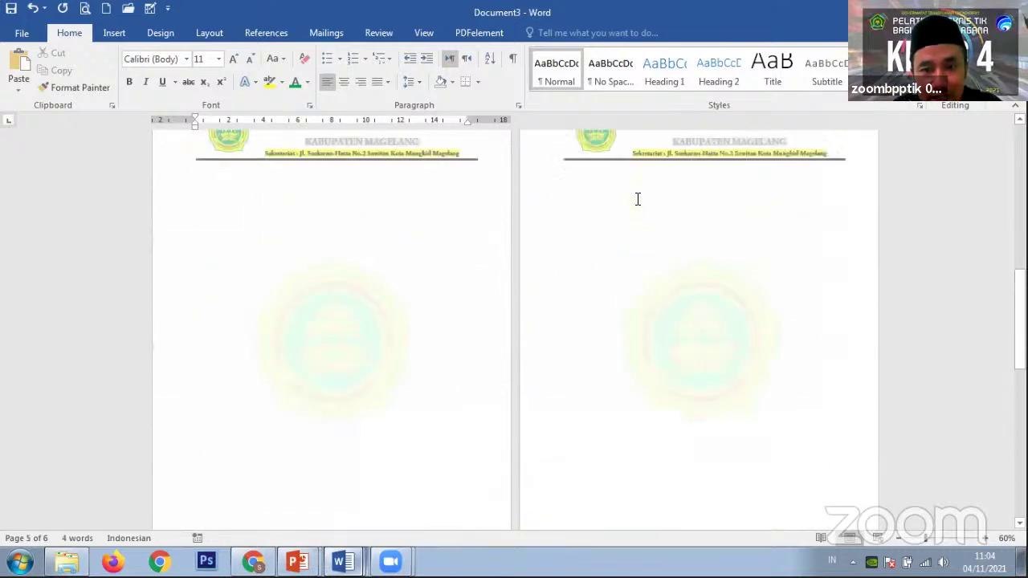
{"action": "scroll", "coordinate": [638, 211], "scroll_direction": "up", "scroll_amount": 10}
Return to Und Badko LPQ Kab and undo the second-page logo deletion and the first logo's Behind Text wrapping
{"action": "key", "text": "alt+Tab"}
{"action": "scroll", "coordinate": [659, 287], "scroll_direction": "down", "scroll_amount": 1}
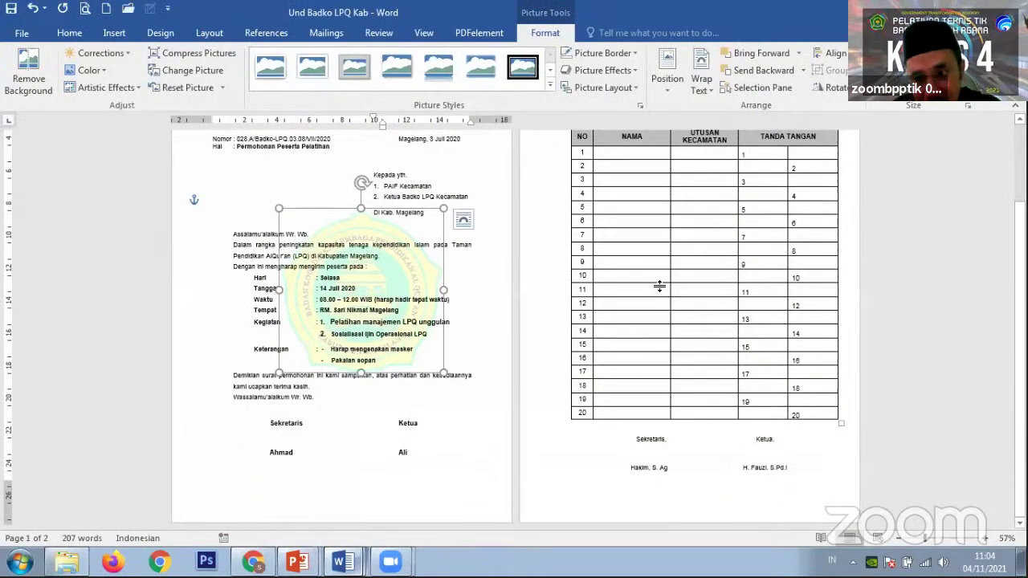
{"action": "key", "text": "ctrl+v"}
{"action": "left_click", "coordinate": [437, 273]}
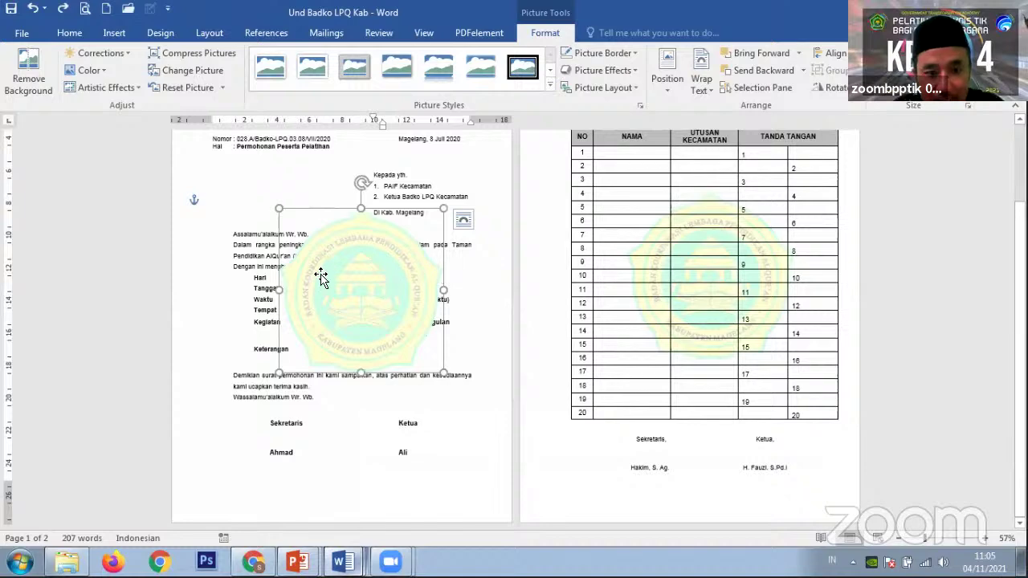
Shift the first page's faded logo slightly down and set its text wrapping to Behind Text
{"action": "left_click_drag", "start_coordinate": [378, 298], "coordinate": [369, 302]}
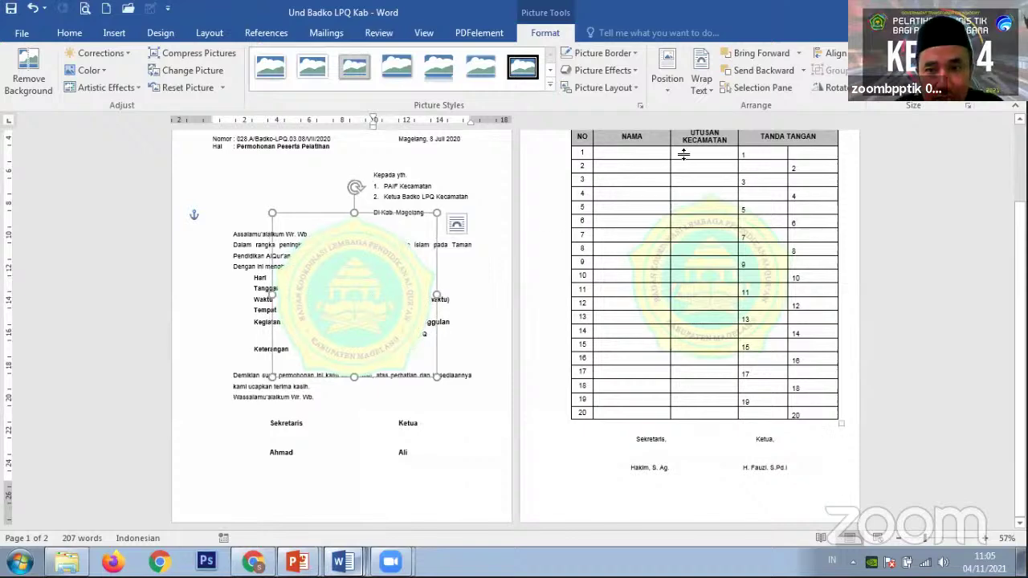
{"action": "left_click", "coordinate": [710, 94]}
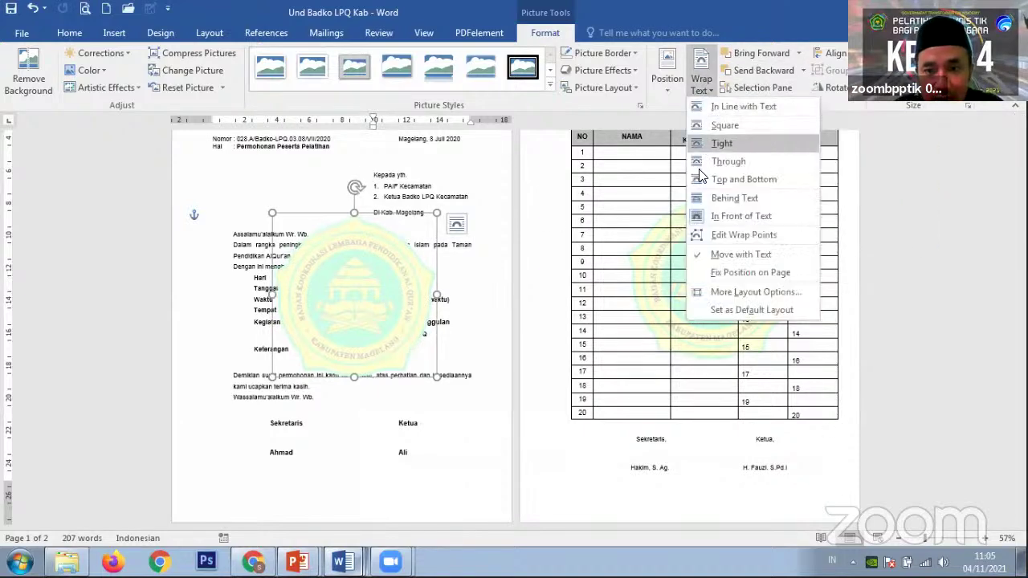
{"action": "left_click", "coordinate": [734, 198]}
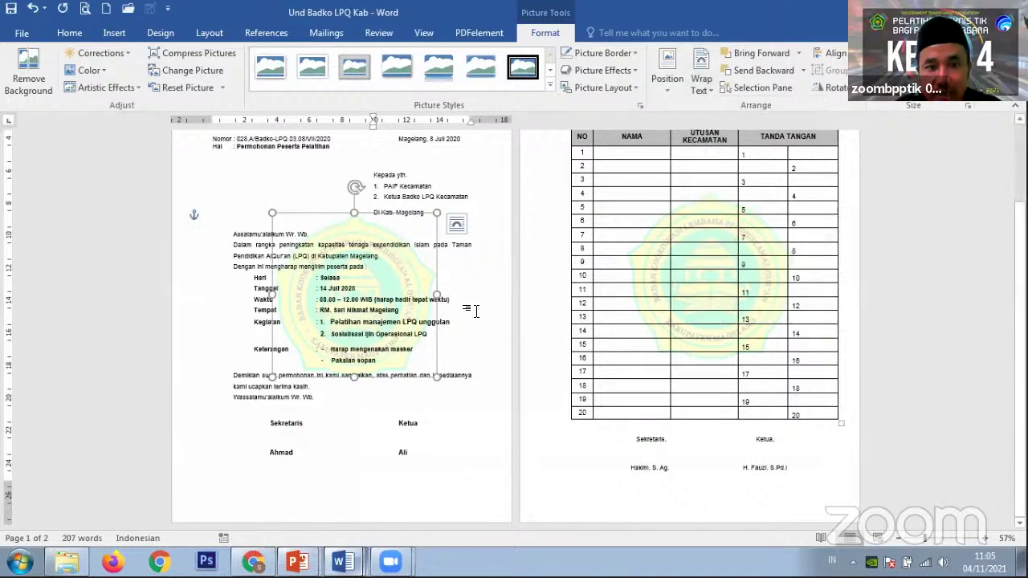
{"action": "left_click", "coordinate": [477, 310]}
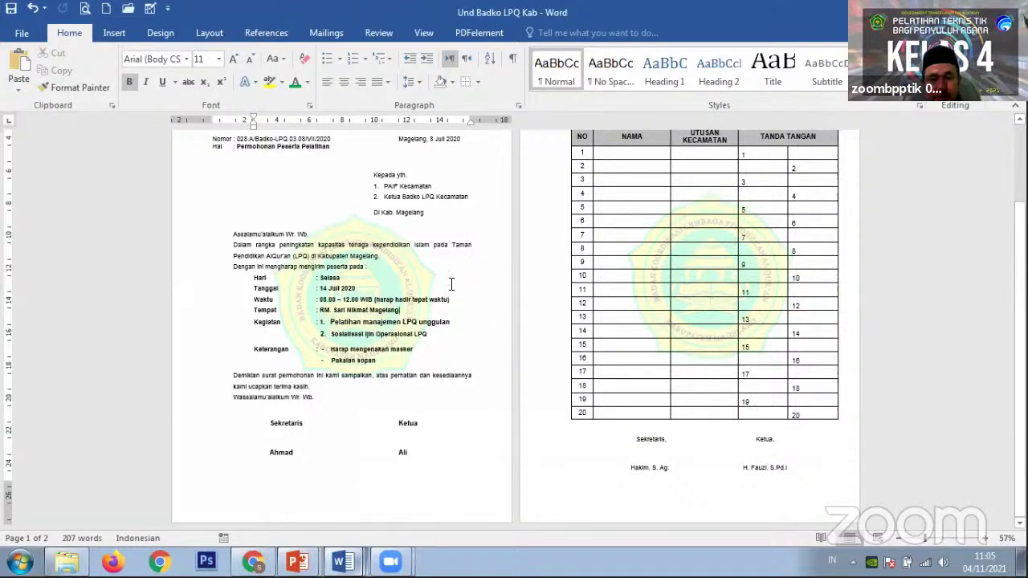
{"action": "left_click", "coordinate": [417, 227]}
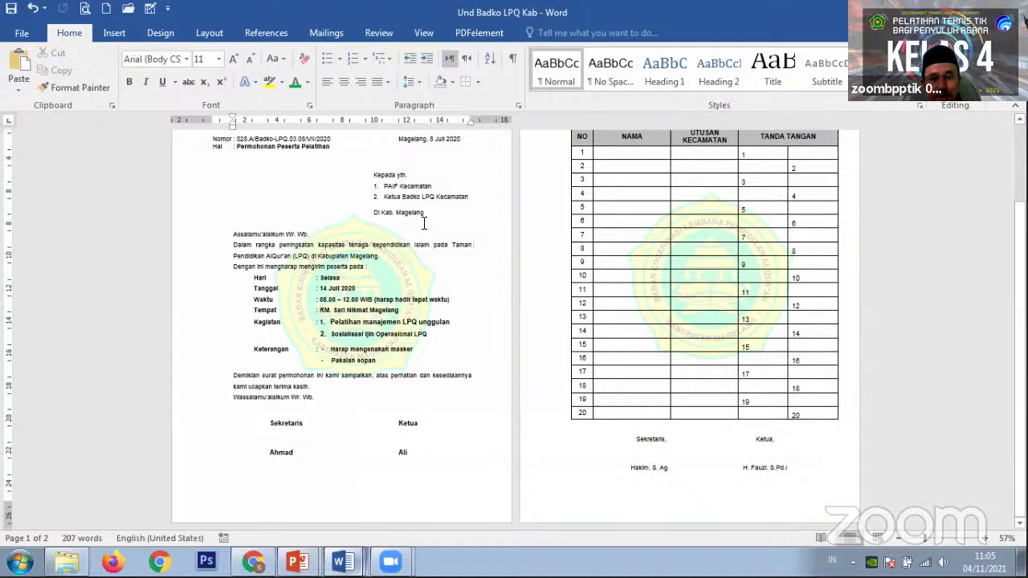
{"action": "scroll", "coordinate": [434, 225], "scroll_direction": "up", "scroll_amount": 2}
{"action": "scroll", "coordinate": [445, 210], "scroll_direction": "down", "scroll_amount": 1}
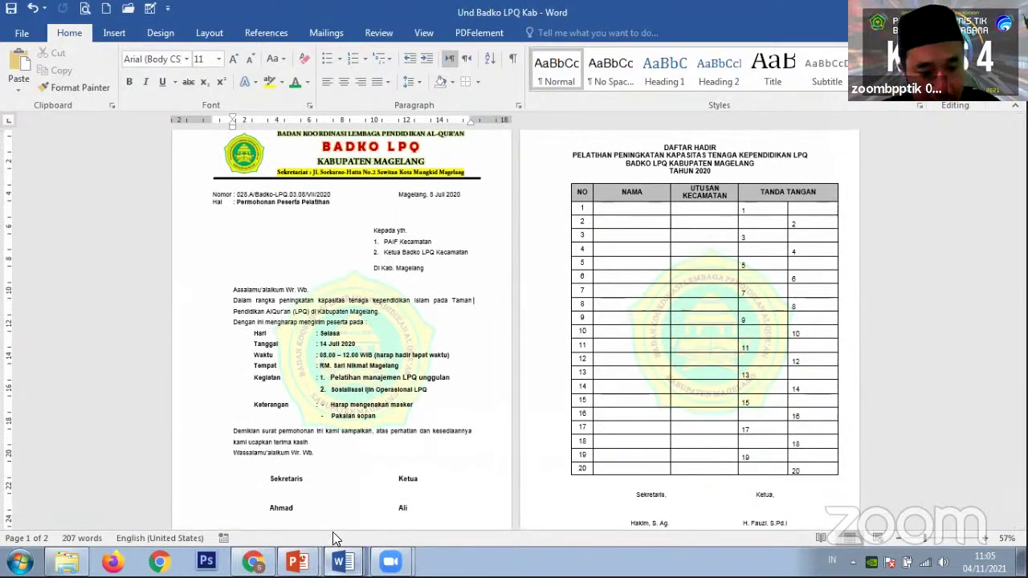
Switch to the Microsoft Office Word TIK slide show in PowerPoint and view the slide on inserting shapes, SmartArt and charts
{"action": "key", "text": "alt+Tab"}
{"action": "key", "text": "alt+Tab"}
{"action": "key", "text": "alt+Tab"}
{"action": "key", "text": "alt+Tab"}
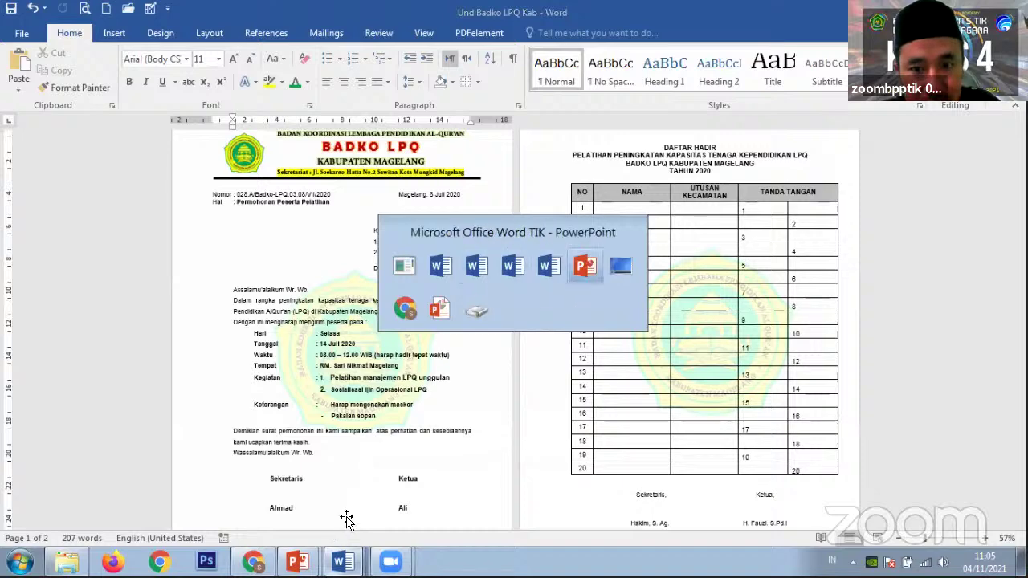
{"action": "key", "text": "alt+Tab"}
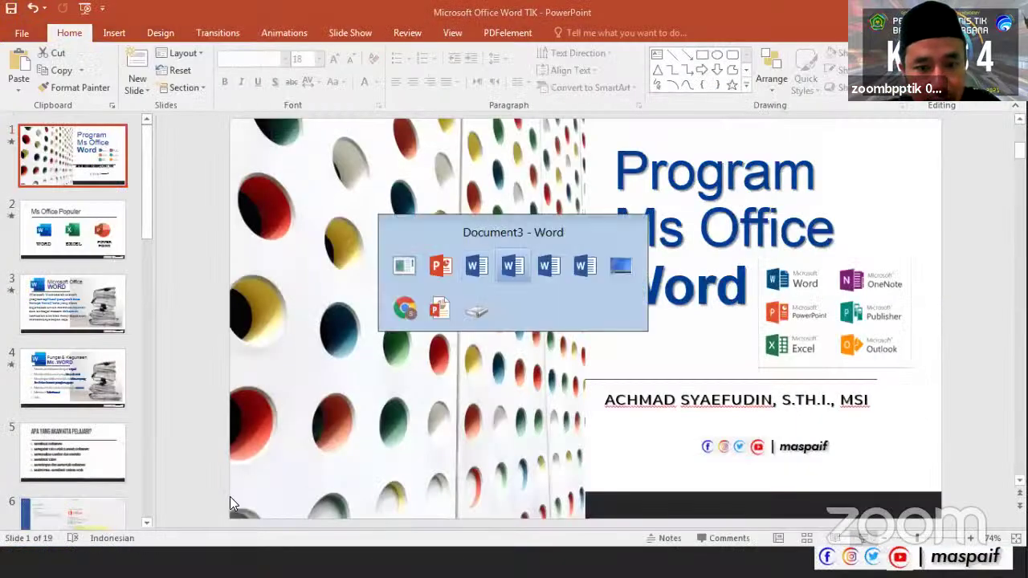
{"action": "key", "text": "alt+Tab"}
{"action": "key", "text": "alt+Tab"}
{"action": "key", "text": "alt+Tab"}
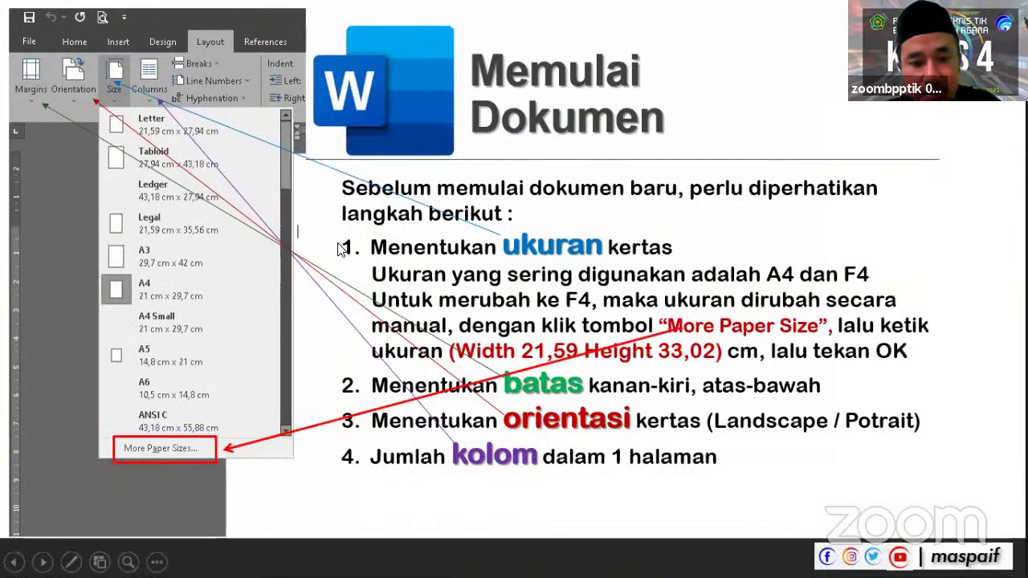
{"action": "left_click", "coordinate": [384, 230]}
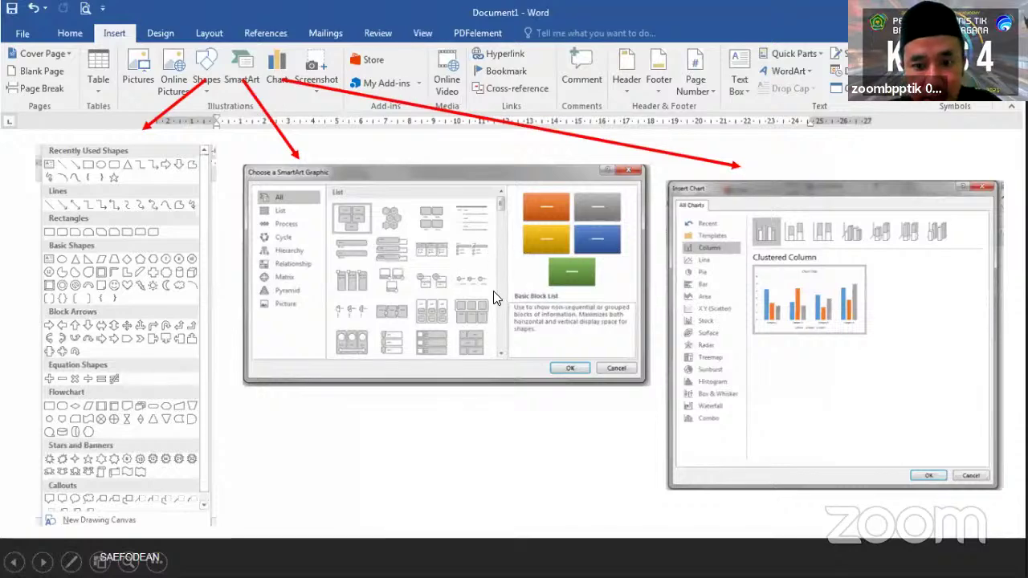
Switch from the slide show back to Document3 in Word
{"action": "key", "text": "alt+Tab"}
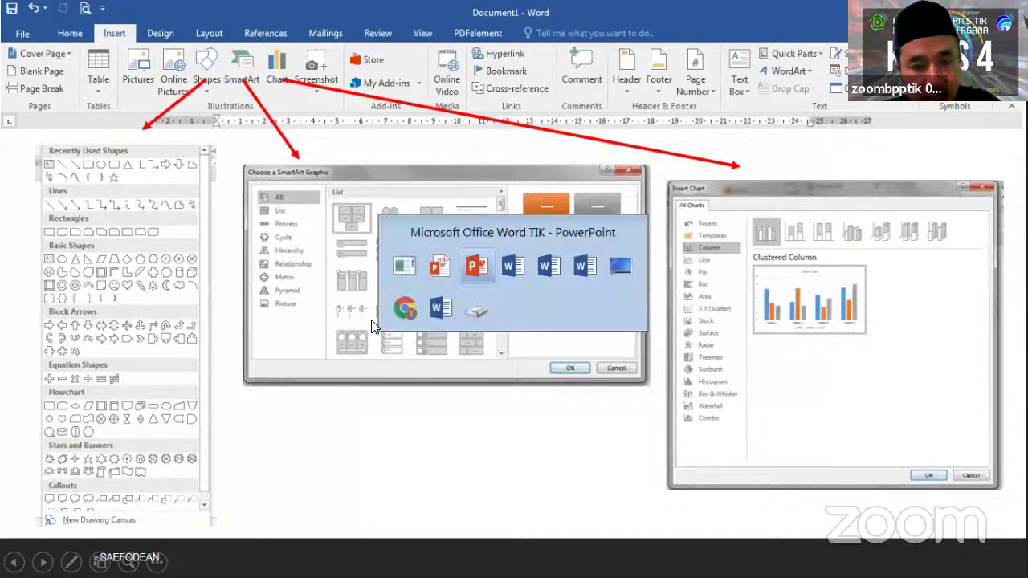
{"action": "key", "text": "alt+Tab"}
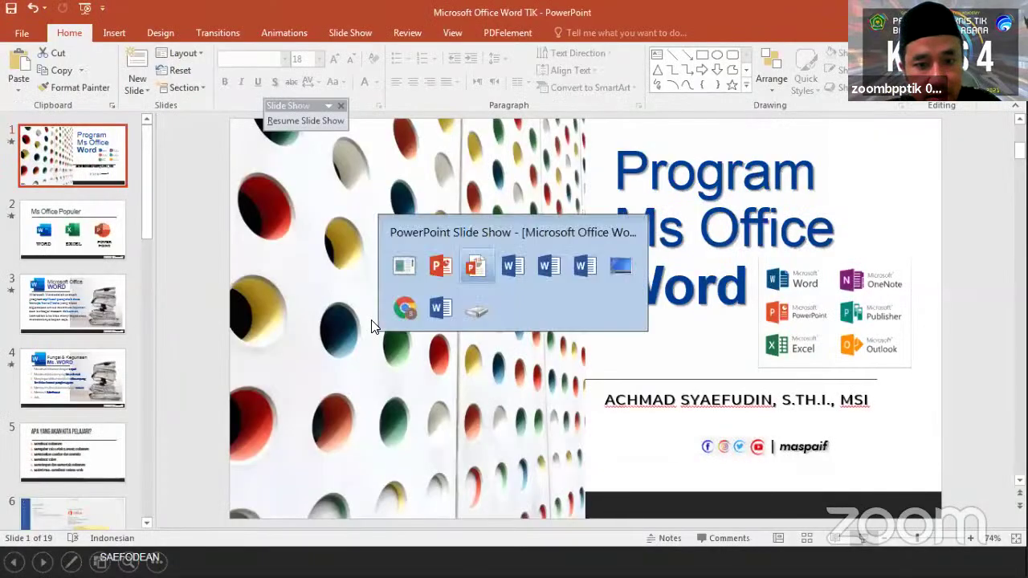
{"action": "key", "text": "alt+Tab"}
{"action": "key", "text": "alt+Tab"}
{"action": "key", "text": "alt+Tab"}
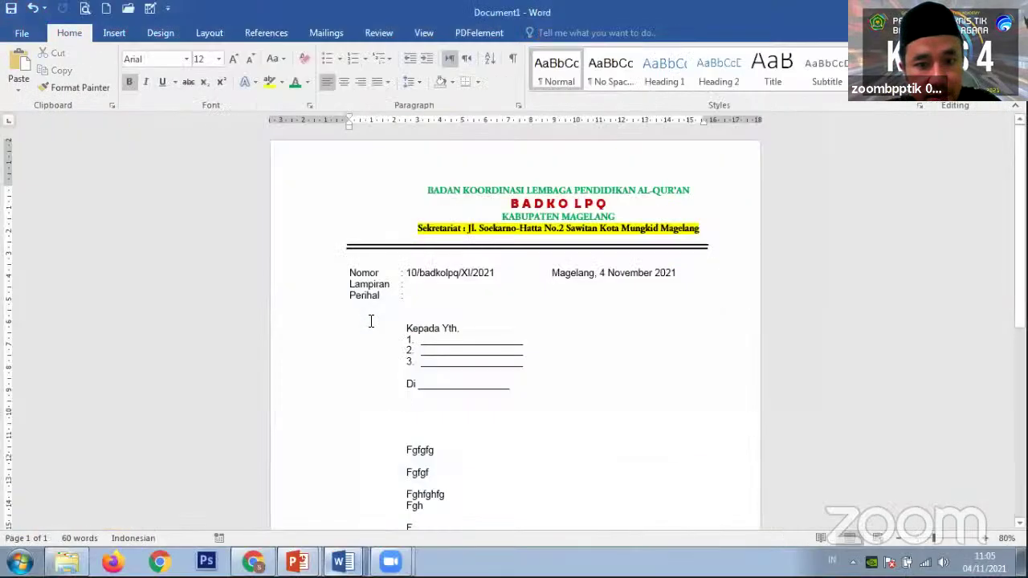
{"action": "key", "text": "alt+Tab"}
{"action": "key", "text": "alt+Tab"}
{"action": "key", "text": "alt+Tab"}
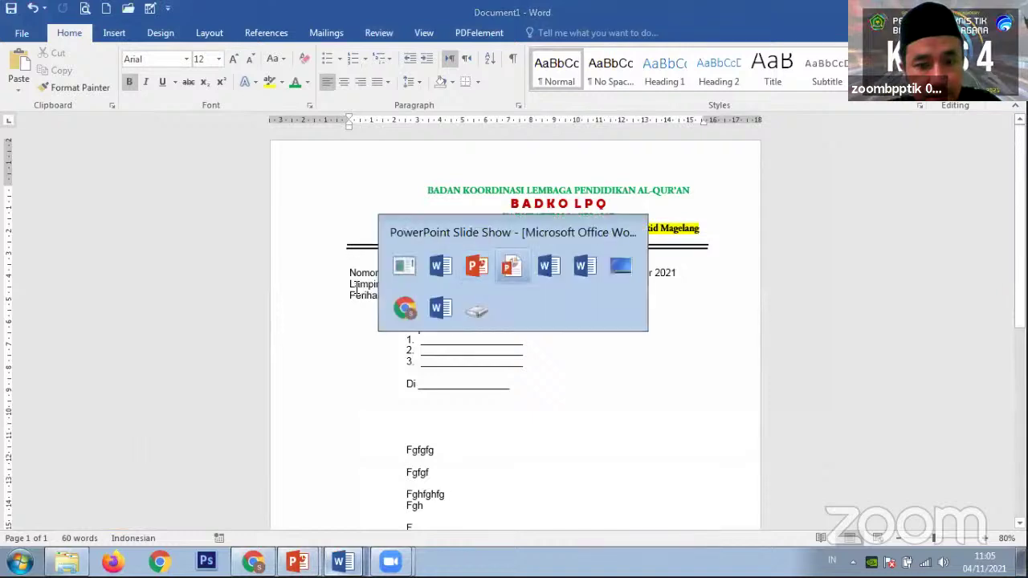
{"action": "key", "text": "alt+Tab"}
{"action": "key", "text": "alt+Tab"}
{"action": "key", "text": "alt+Tab"}
{"action": "key", "text": "alt+Tab"}
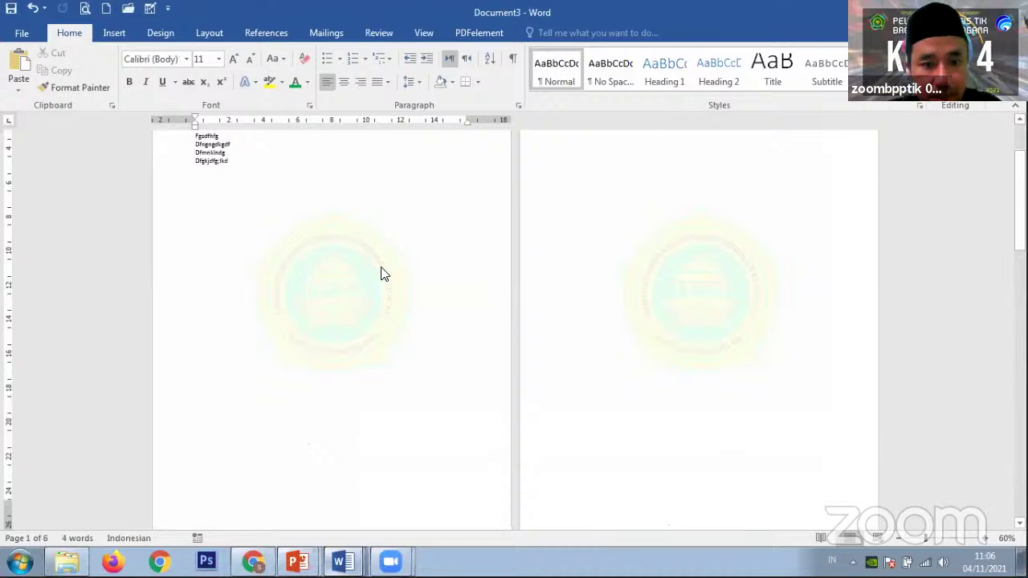
Delete the sample text lines below the first page's letterhead
{"action": "scroll", "coordinate": [432, 239], "scroll_direction": "up", "scroll_amount": 1}
{"action": "left_click_drag", "start_coordinate": [195, 175], "coordinate": [253, 211]}
{"action": "key", "text": "Delete"}
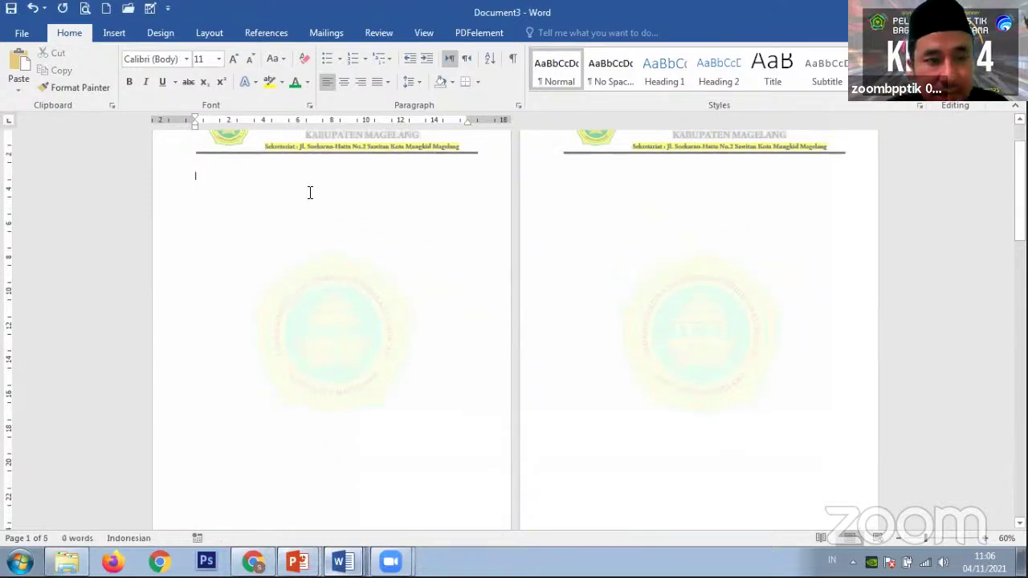
Examine the shapes available for insertion without placing one in the document
{"action": "scroll", "coordinate": [309, 192], "scroll_direction": "up", "scroll_amount": 1}
{"action": "left_click", "coordinate": [114, 32]}
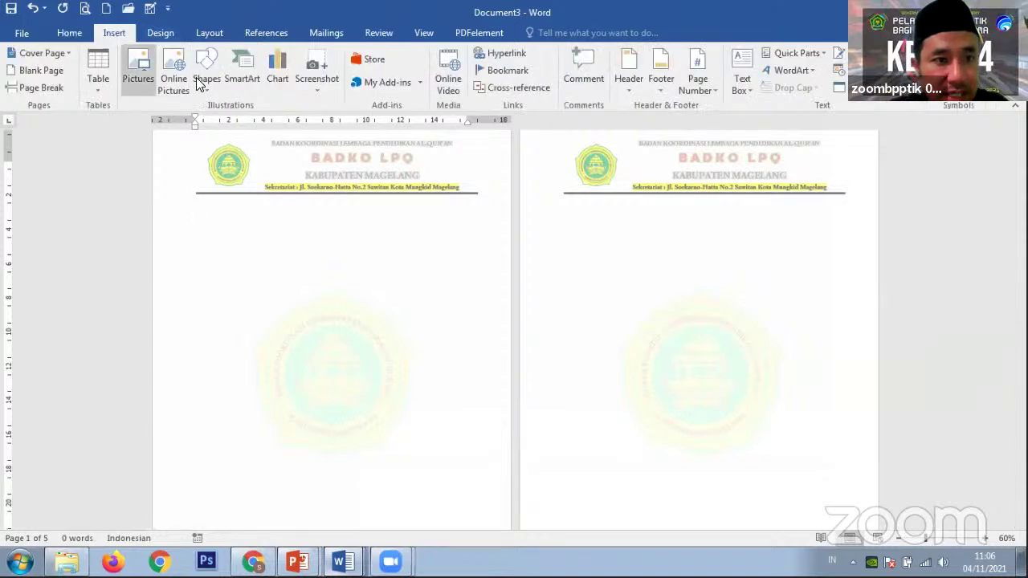
{"action": "left_click", "coordinate": [207, 89]}
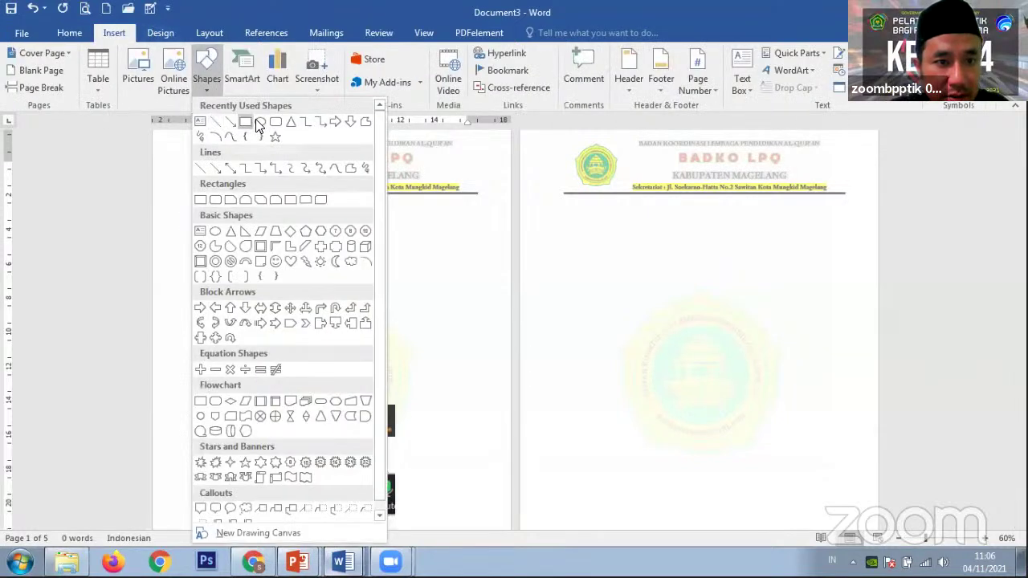
{"action": "left_click", "coordinate": [496, 295]}
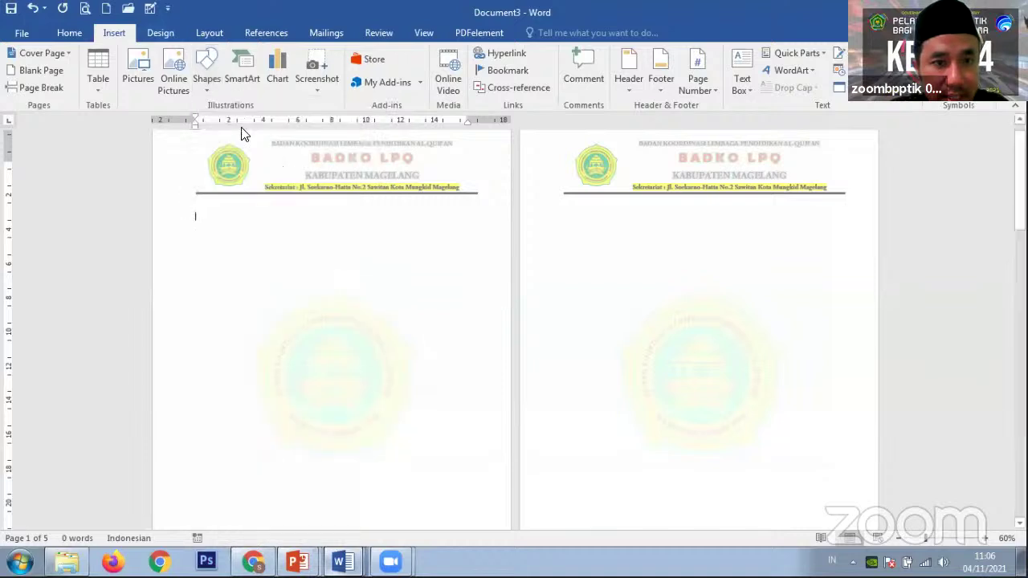
Insert the three-gear SmartArt graphic from the Relationship category below the first page's letterhead
{"action": "left_click", "coordinate": [241, 79]}
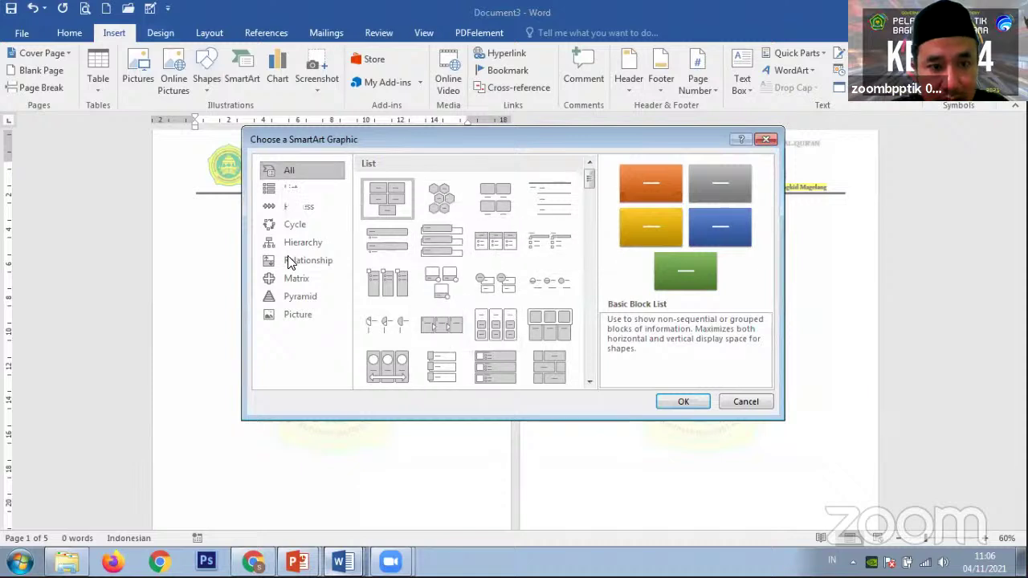
{"action": "left_click", "coordinate": [297, 207]}
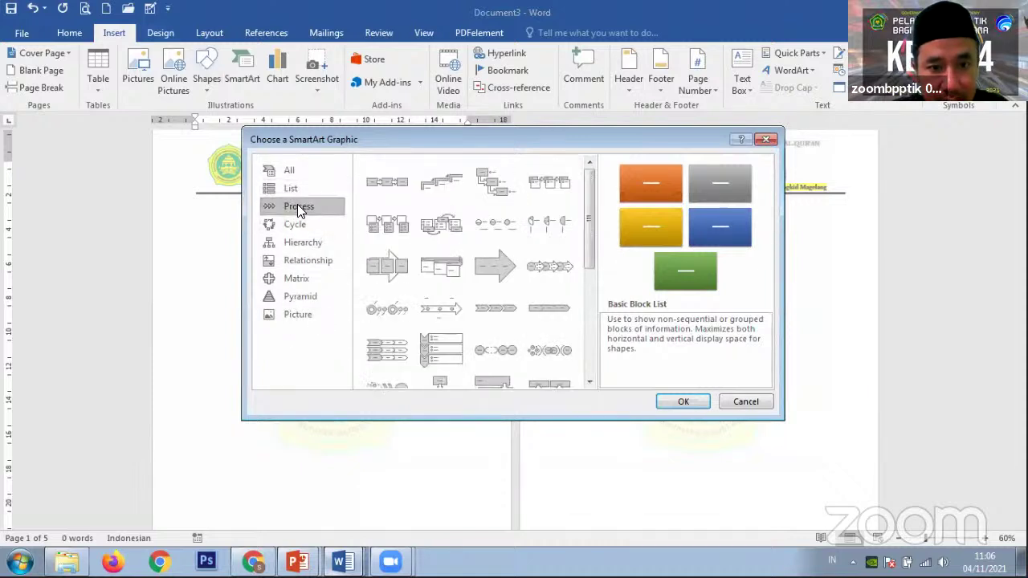
{"action": "left_click", "coordinate": [299, 224]}
{"action": "left_click", "coordinate": [308, 260]}
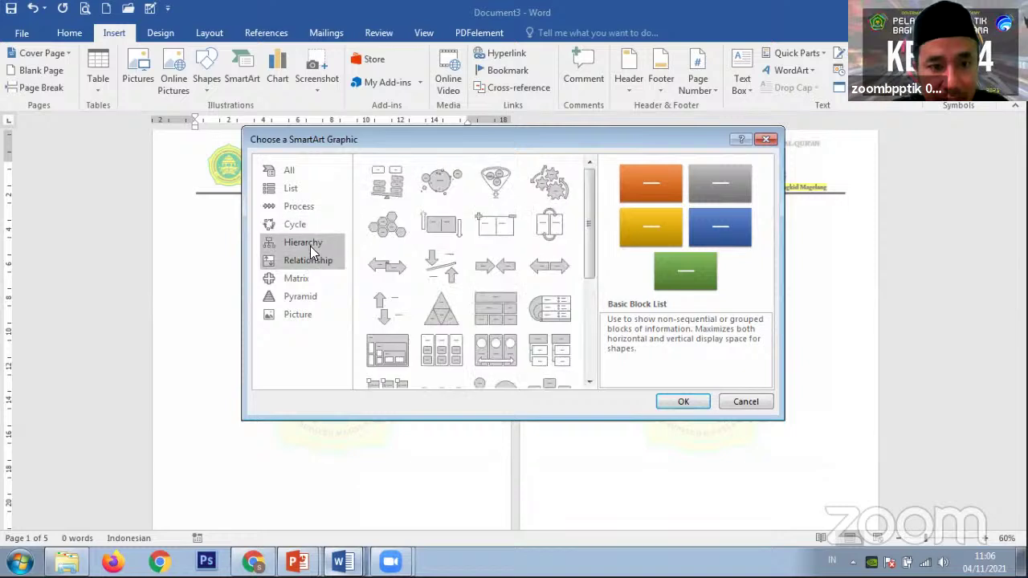
{"action": "left_click", "coordinate": [307, 242]}
{"action": "left_click", "coordinate": [304, 224]}
{"action": "left_click", "coordinate": [301, 207]}
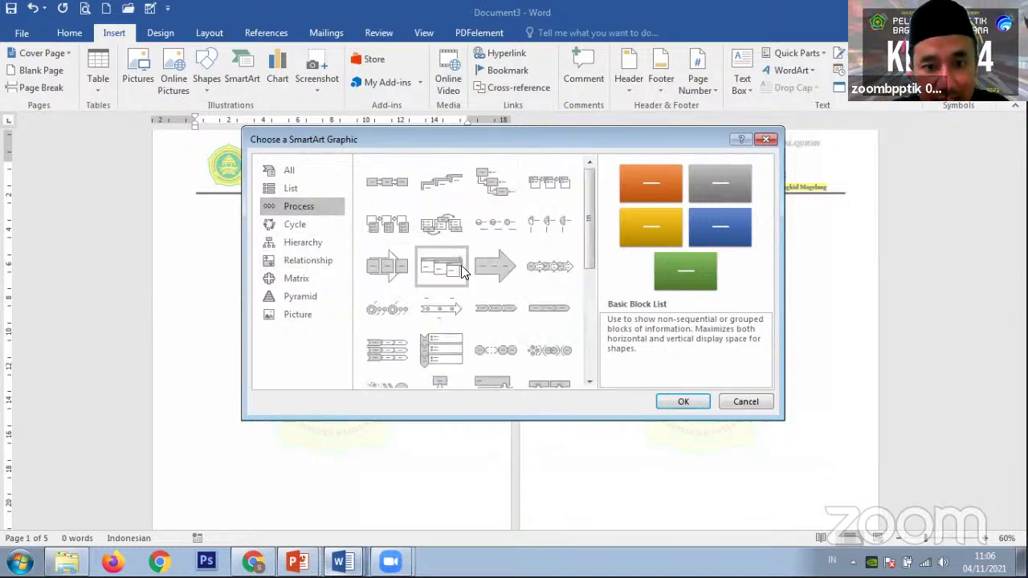
{"action": "scroll", "coordinate": [591, 217], "scroll_direction": "down", "scroll_amount": 2}
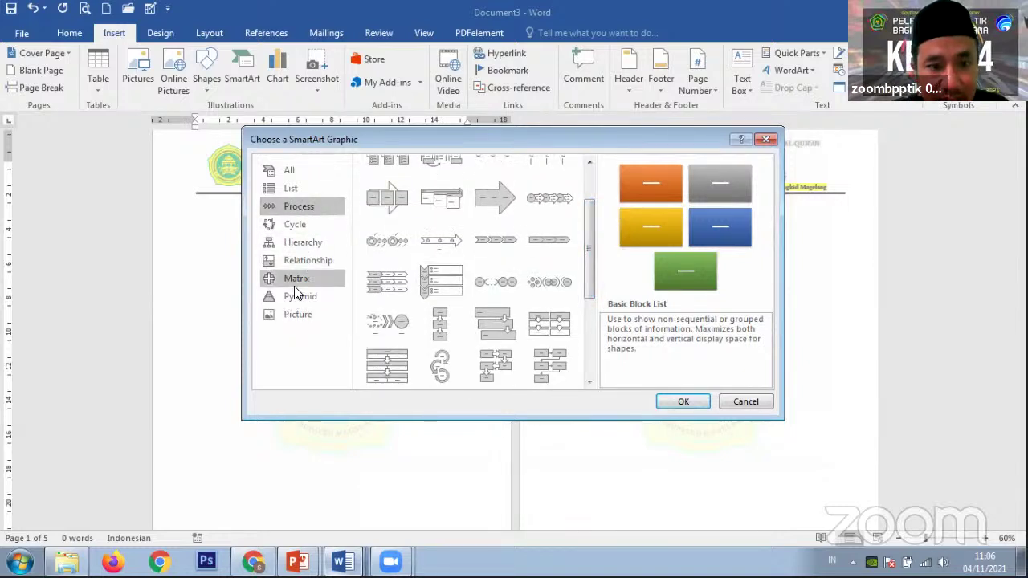
{"action": "left_click", "coordinate": [303, 260]}
{"action": "left_click", "coordinate": [549, 181]}
{"action": "left_click_drag", "start_coordinate": [643, 139], "coordinate": [589, 82]}
{"action": "left_click", "coordinate": [627, 345]}
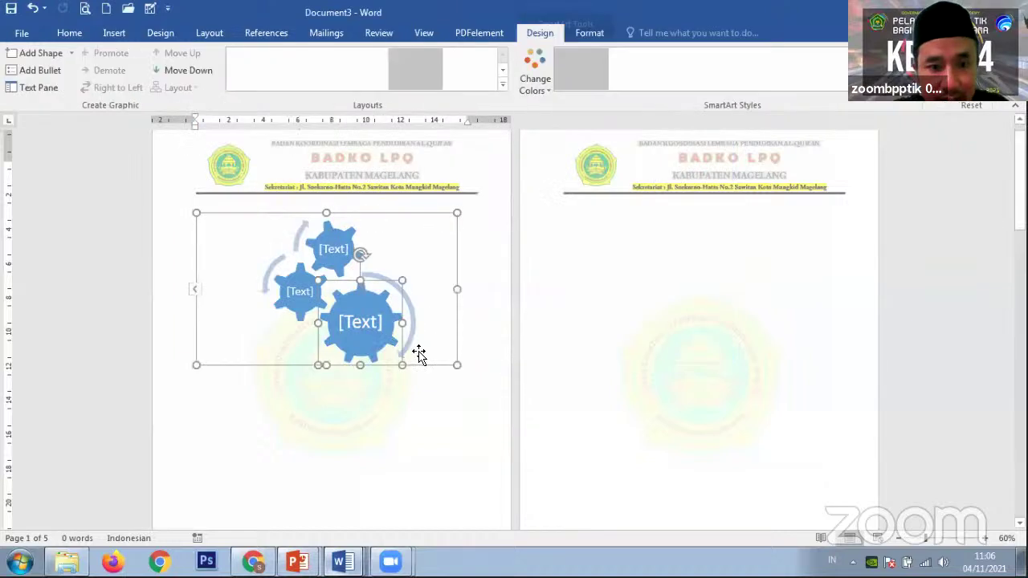
Enlarge the gear SmartArt to about the text width and apply the Colorful scheme with blue, green and yellow gears
{"action": "left_click_drag", "start_coordinate": [457, 365], "coordinate": [473, 391]}
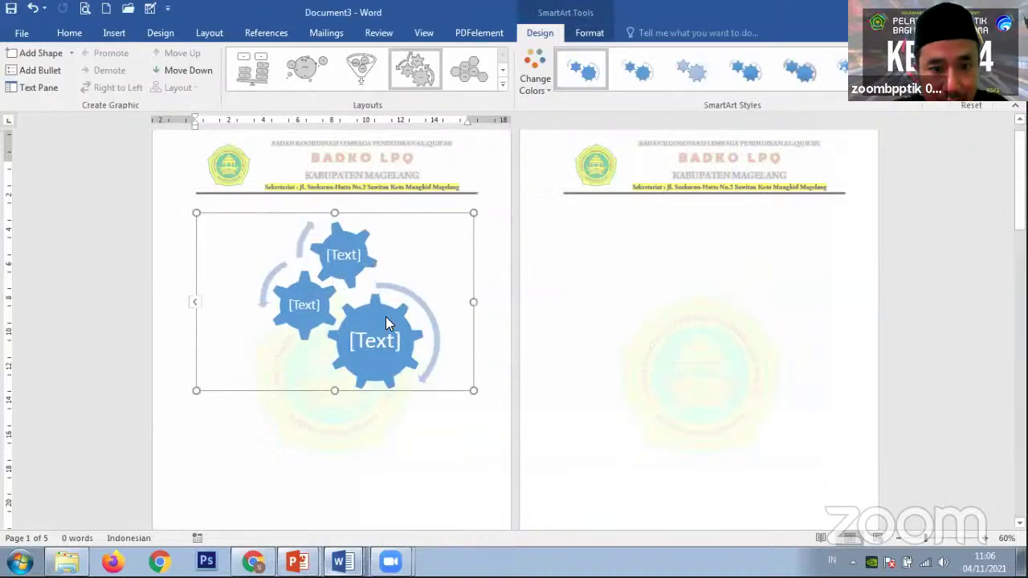
{"action": "left_click", "coordinate": [536, 84]}
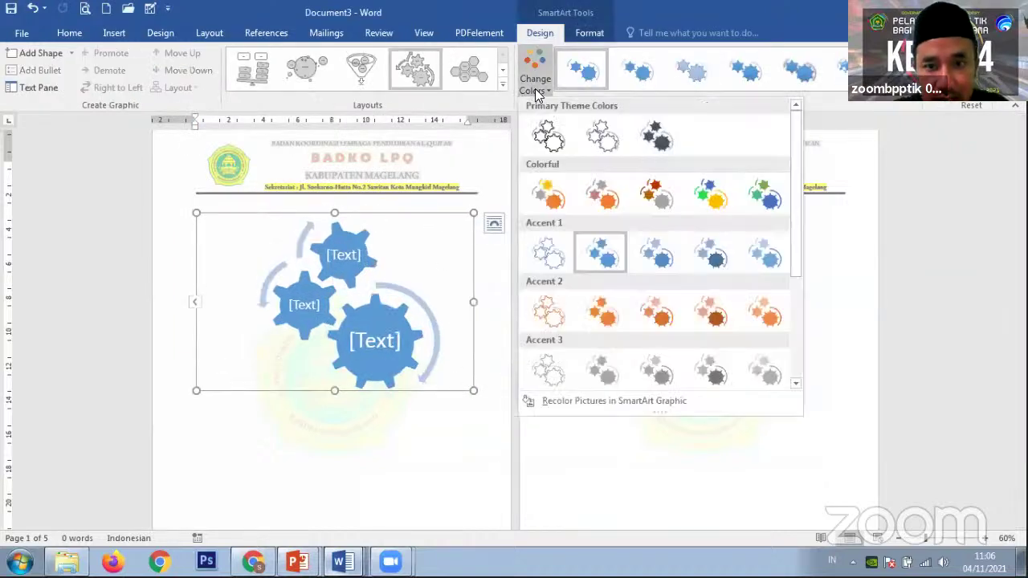
{"action": "left_click", "coordinate": [709, 193]}
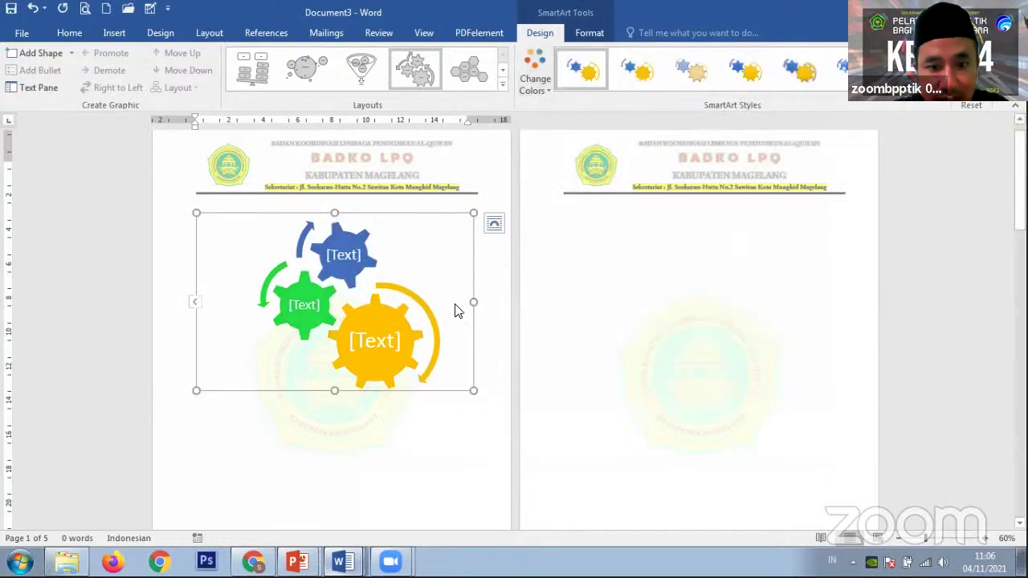
Enter "Kelas 1" as the text of the blue gear
{"action": "left_click", "coordinate": [341, 261]}
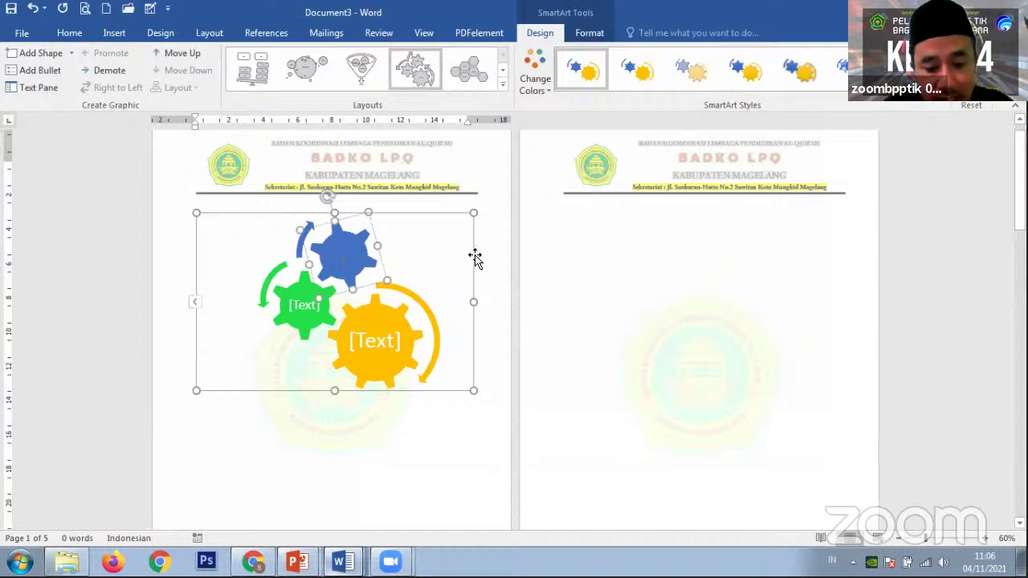
{"action": "type", "text": "Kela"}
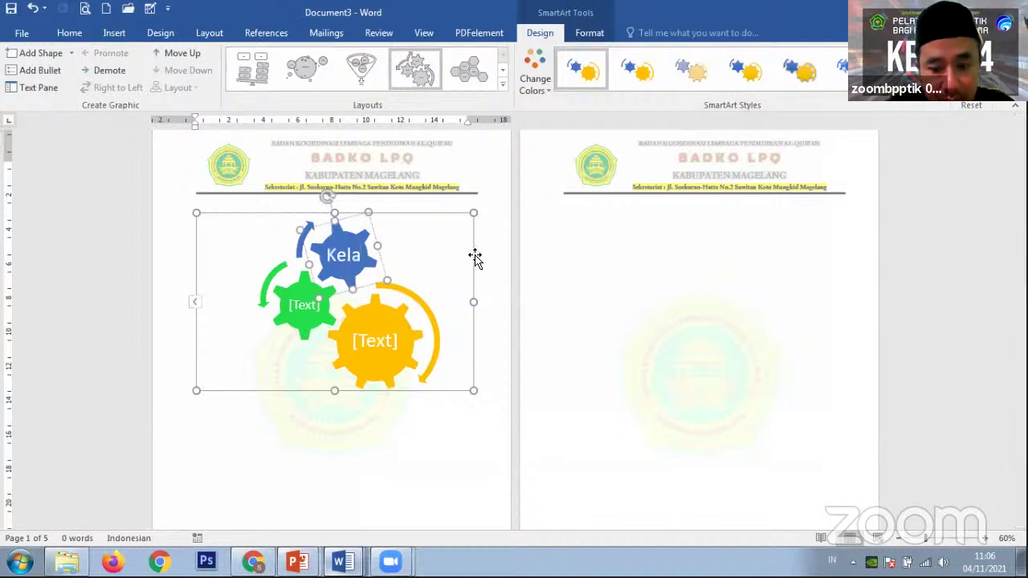
{"action": "type", "text": "s"}
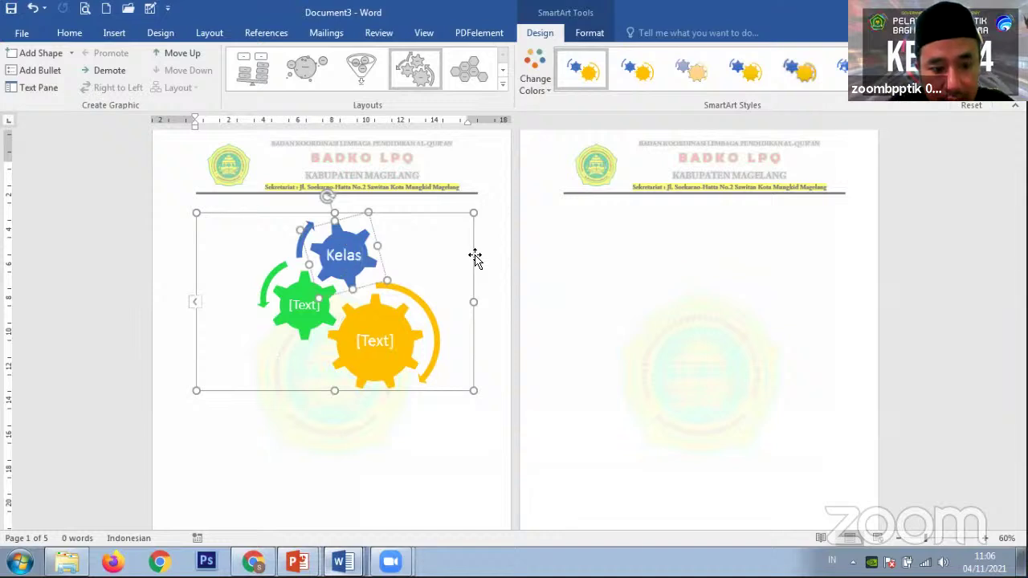
{"action": "type", "text": " 1"}
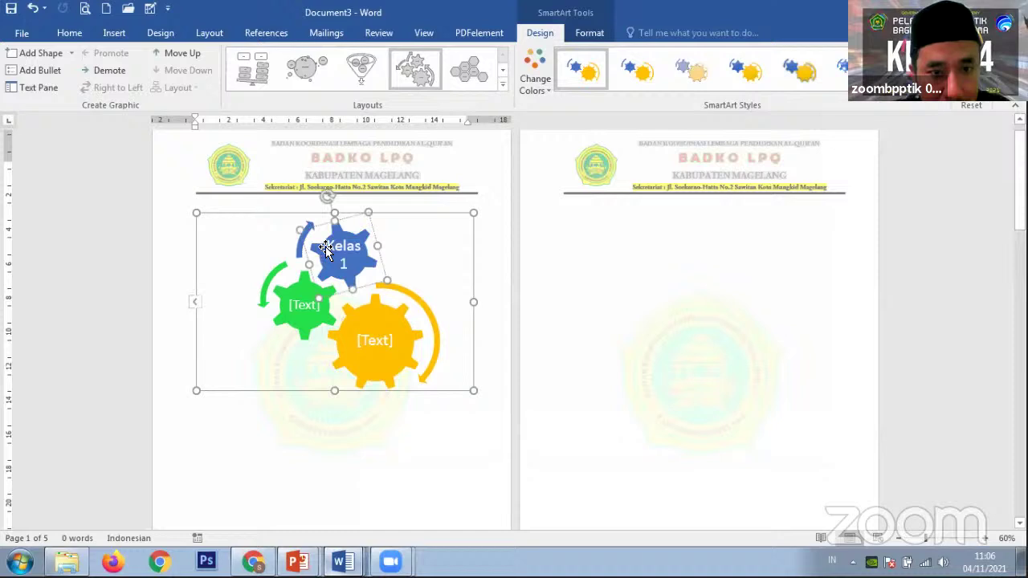
Reduce the font size of the blue gear's "Kelas 1" text to 20
{"action": "left_click_drag", "start_coordinate": [326, 245], "coordinate": [354, 265]}
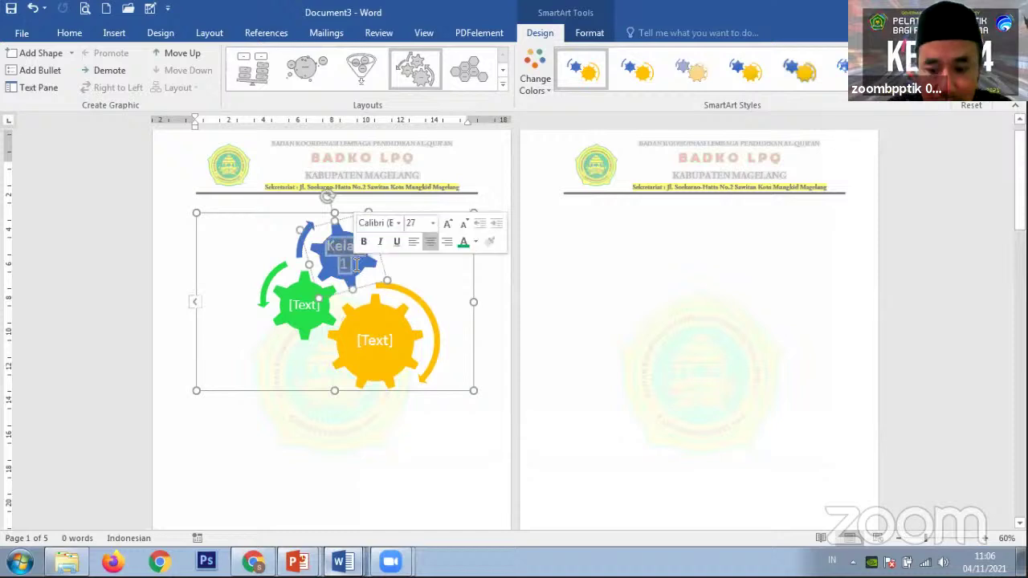
{"action": "left_click", "coordinate": [69, 33]}
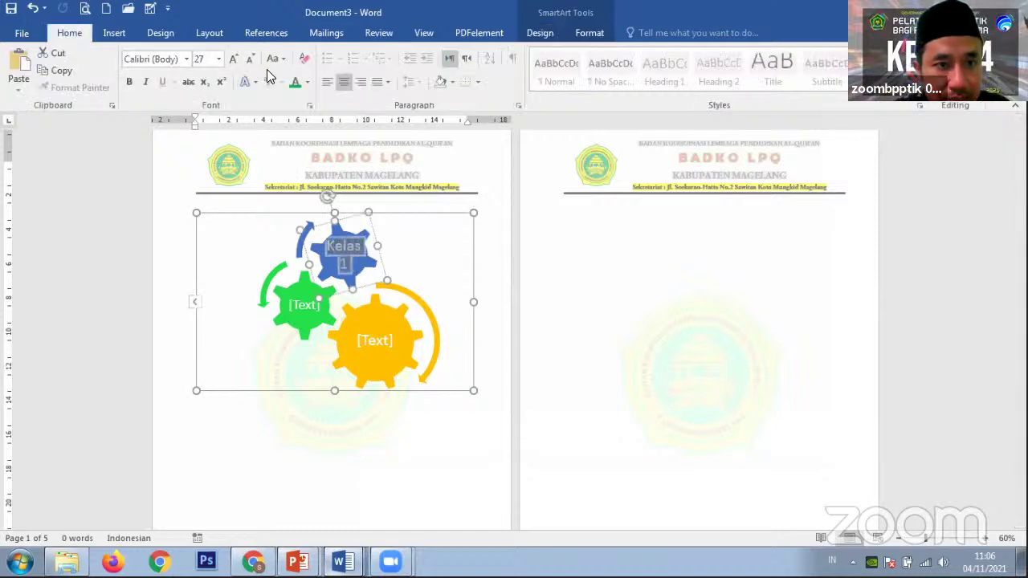
{"action": "left_click", "coordinate": [251, 59]}
{"action": "left_click", "coordinate": [250, 59]}
{"action": "left_click", "coordinate": [250, 59]}
{"action": "left_click", "coordinate": [250, 59]}
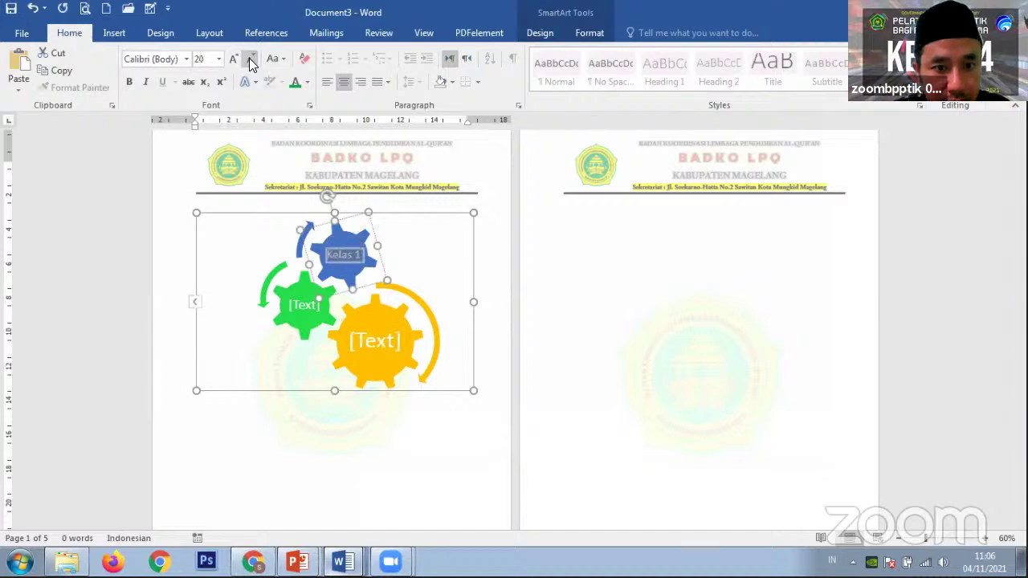
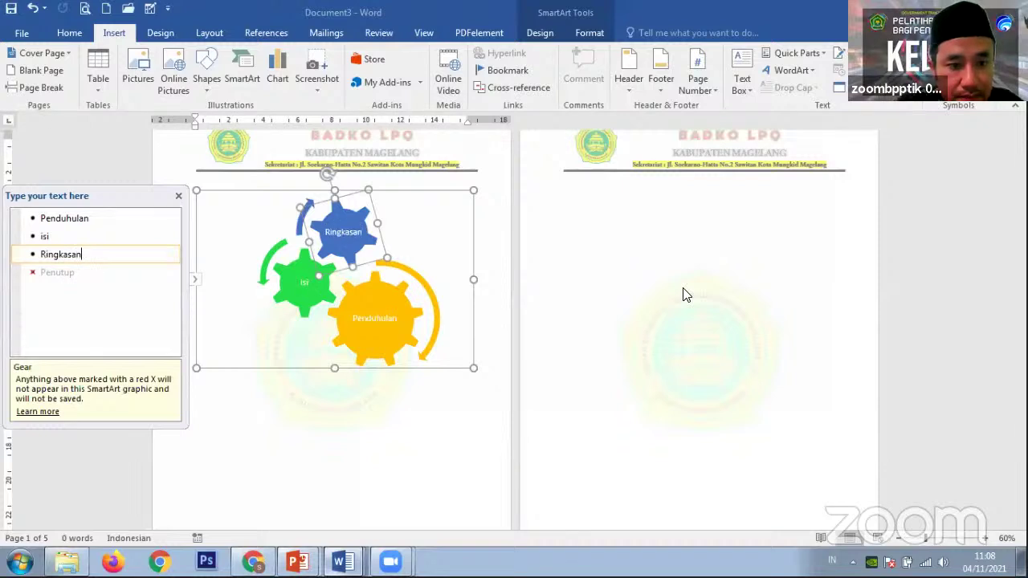
Remove the surplus entries below "Ringkasan" in the gear SmartArt's text list, including "Penutup"
{"action": "key", "text": "Return"}
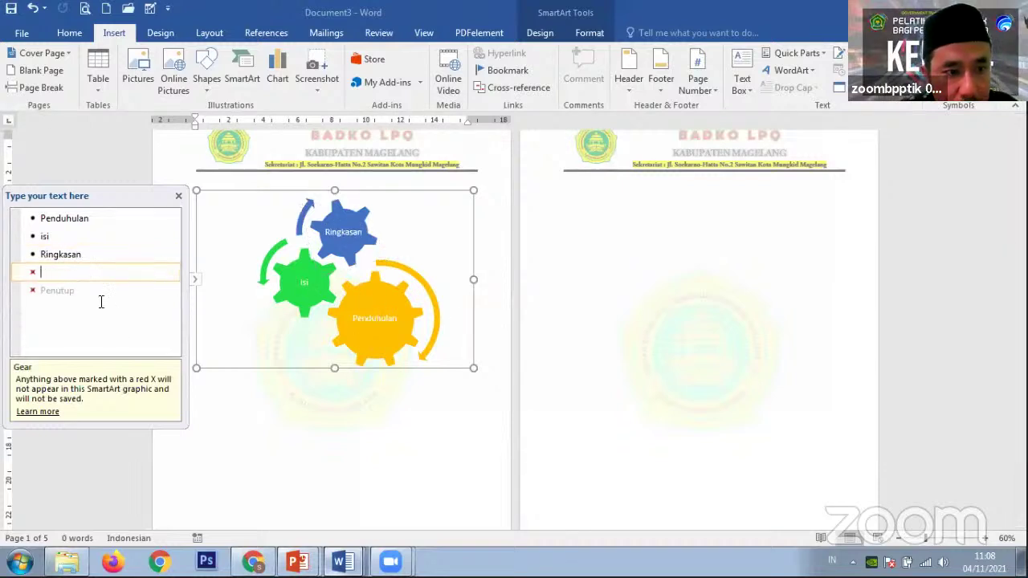
{"action": "left_click", "coordinate": [77, 289], "text": "shift"}
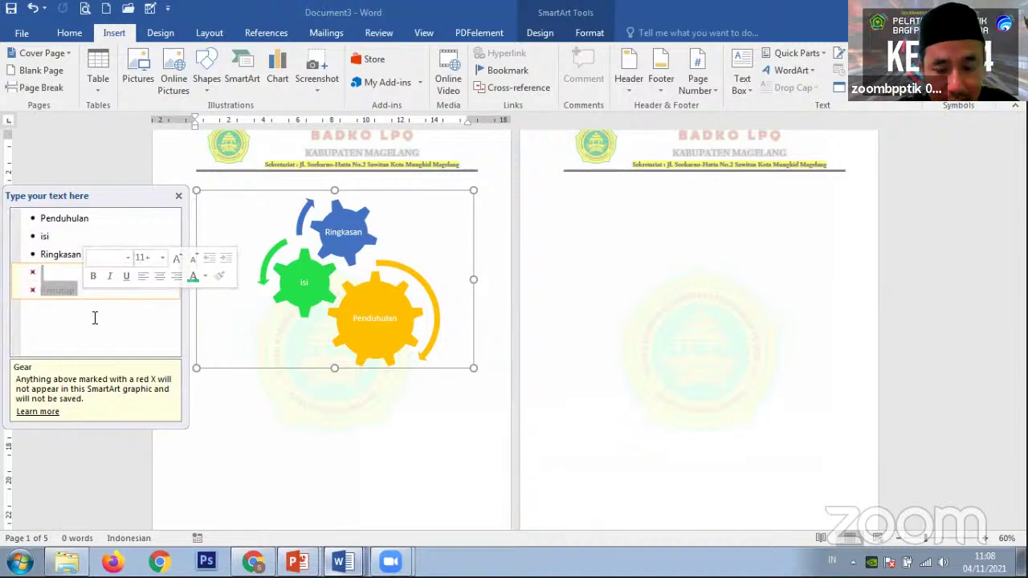
{"action": "key", "text": "BackSpace"}
{"action": "key", "text": "BackSpace"}
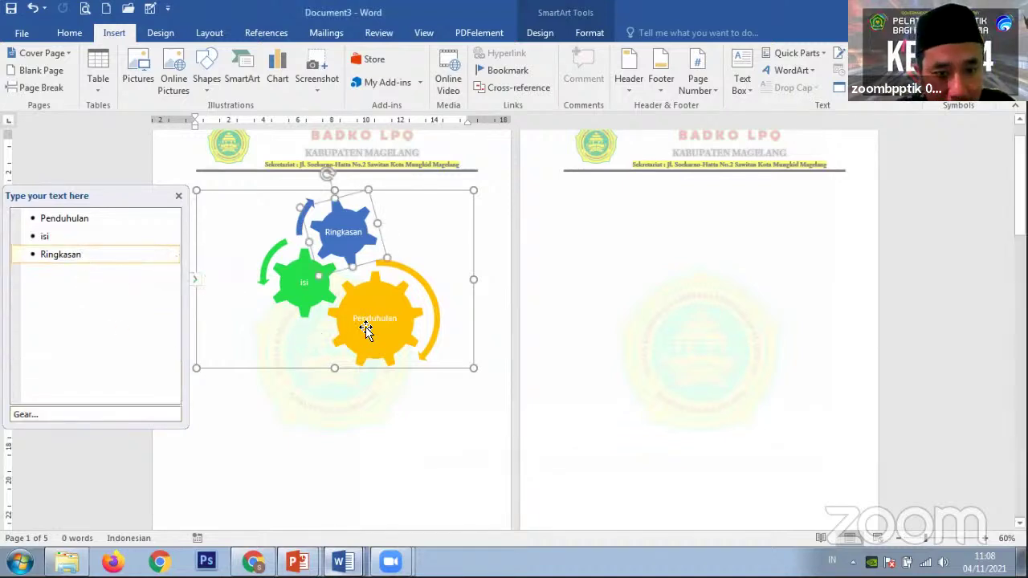
{"action": "left_click", "coordinate": [336, 262]}
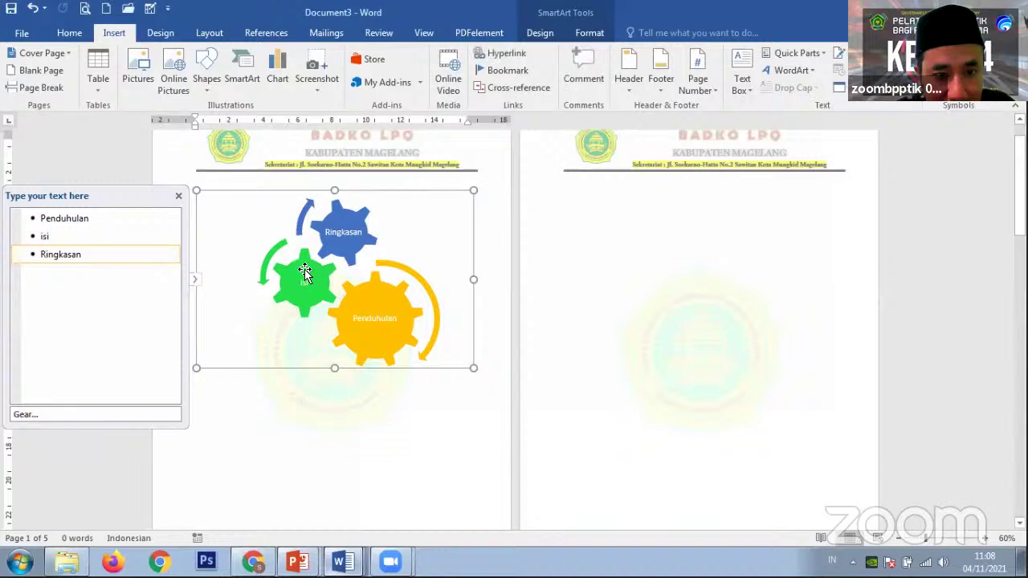
{"action": "left_click", "coordinate": [305, 273]}
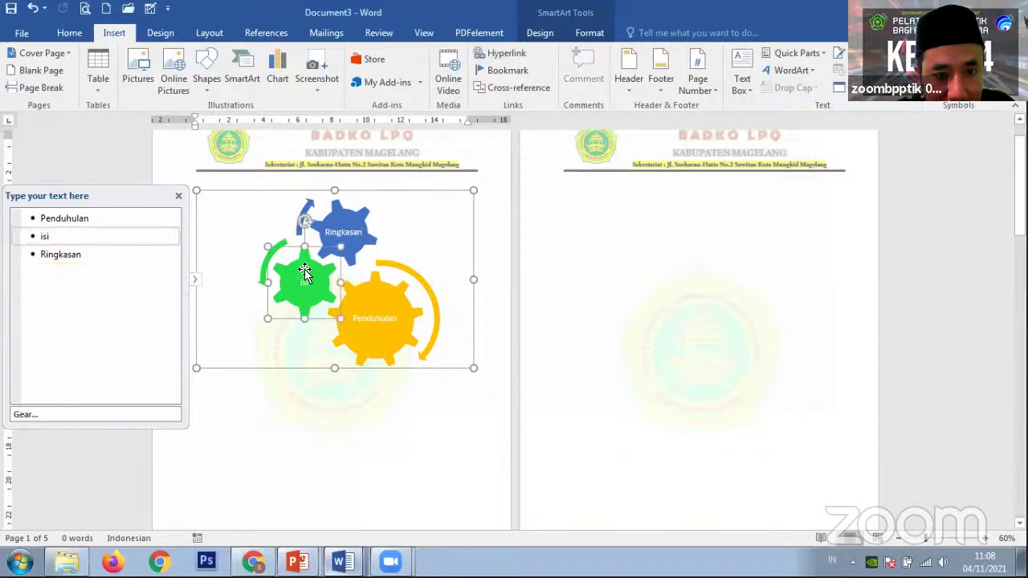
{"action": "right_click", "coordinate": [304, 273]}
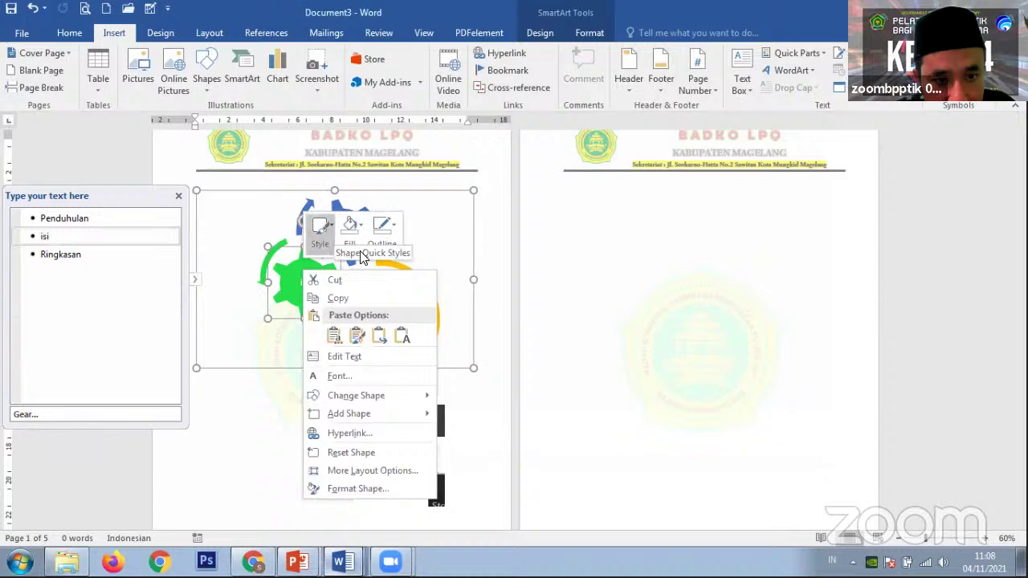
{"action": "key", "text": "Escape"}
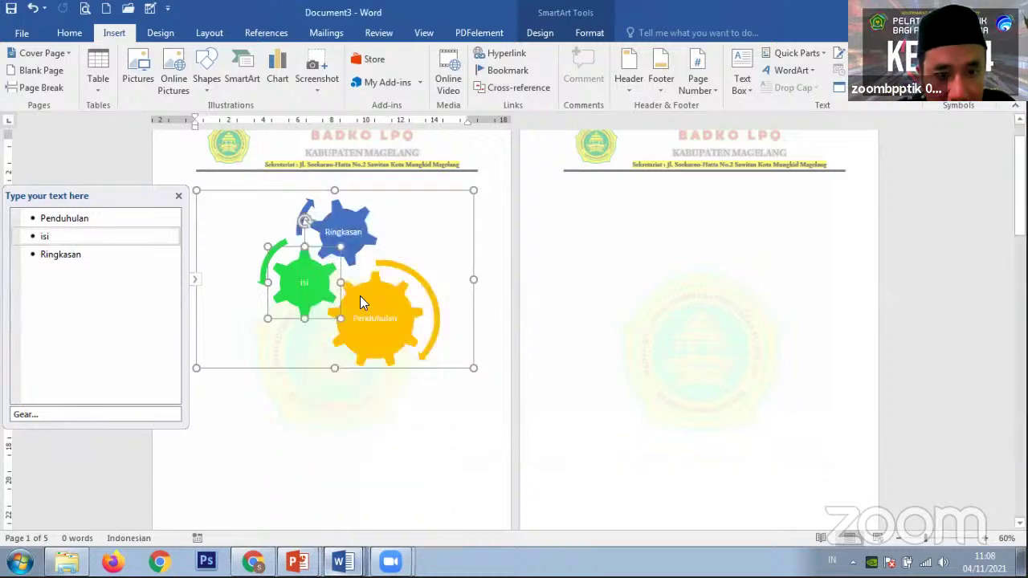
Apply the white theme style with an orange outline to the "Penduhulan" gear and fill it with standard red
{"action": "left_click", "coordinate": [401, 290]}
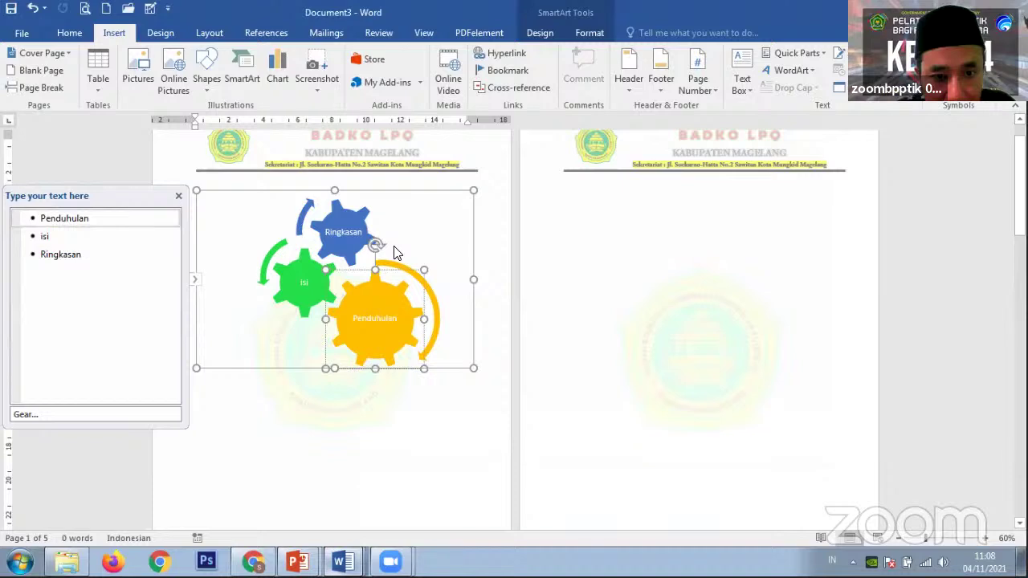
{"action": "right_click", "coordinate": [394, 253]}
{"action": "left_click", "coordinate": [393, 253]}
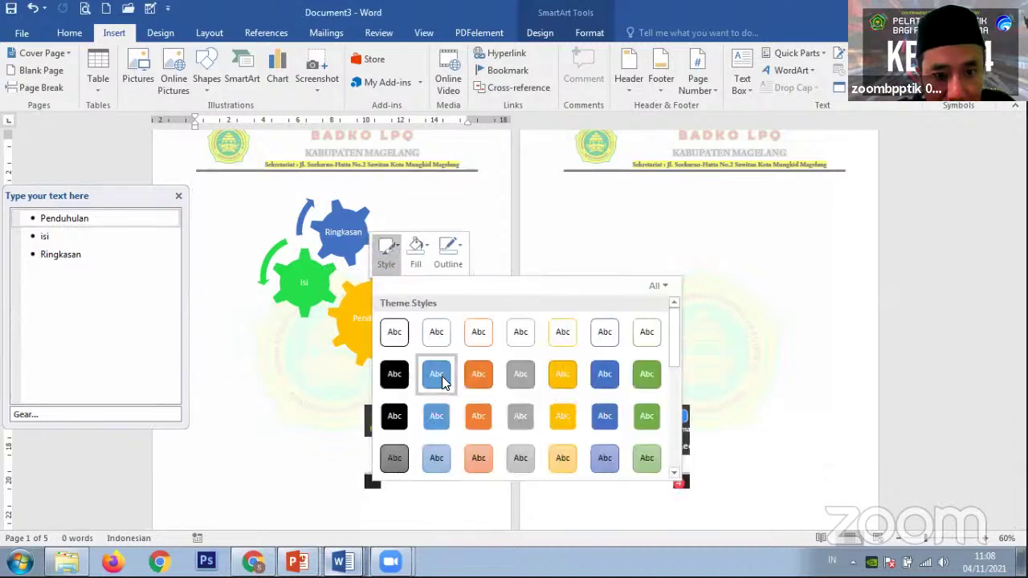
{"action": "left_click", "coordinate": [480, 332]}
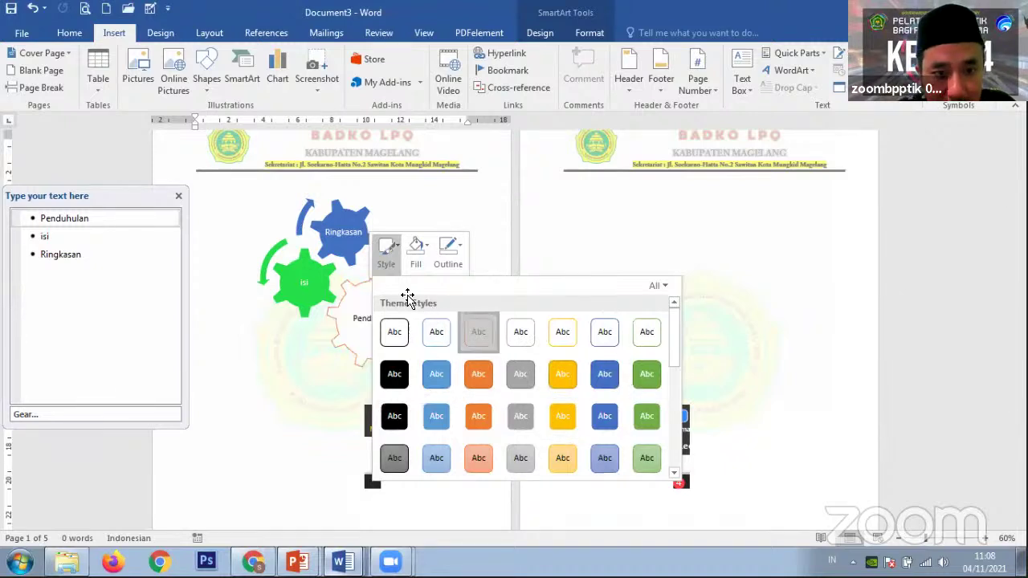
{"action": "left_click", "coordinate": [425, 253]}
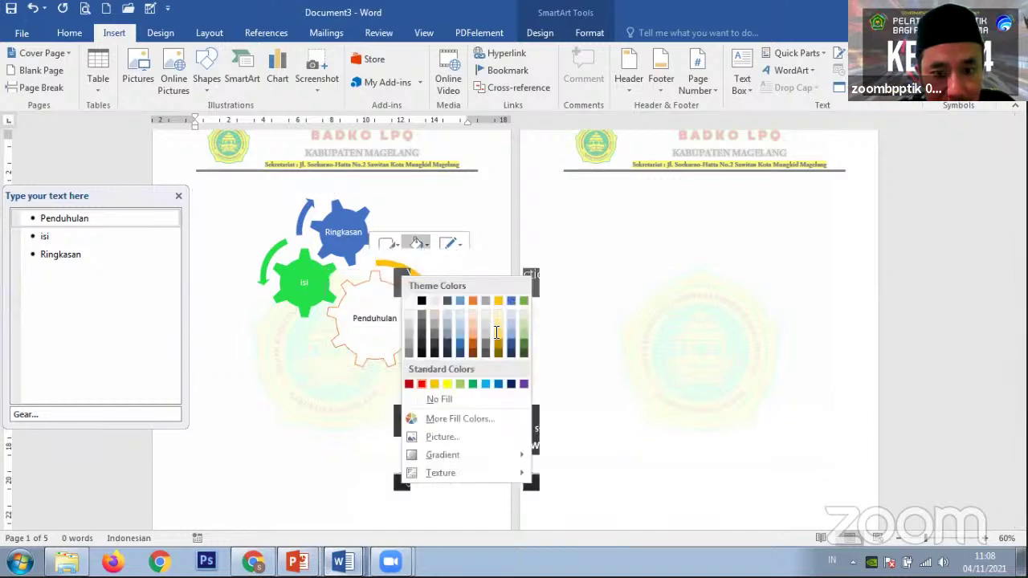
{"action": "left_click", "coordinate": [421, 384]}
Give the green "isi" gear a standard dark red outline
{"action": "left_click", "coordinate": [297, 289]}
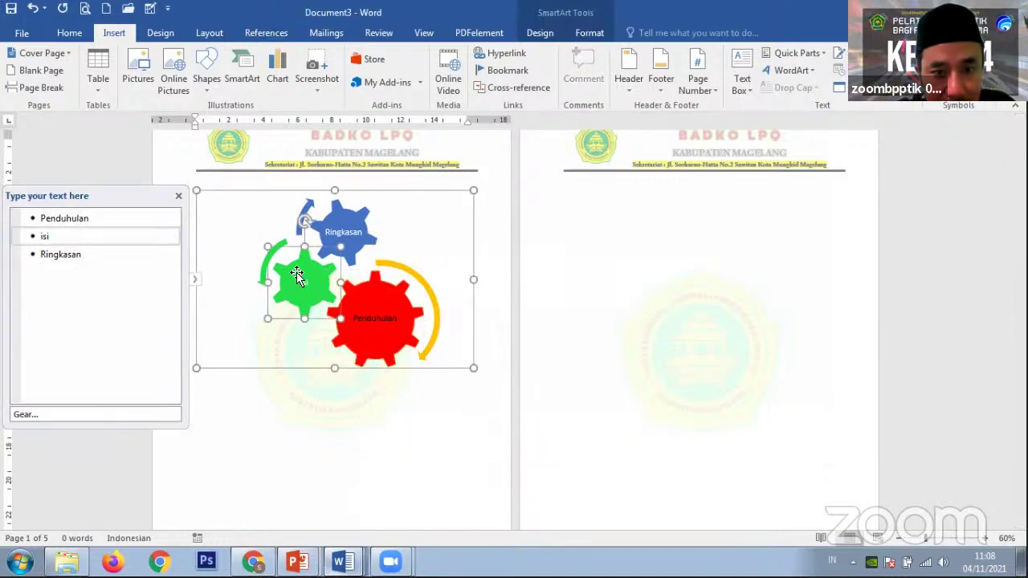
{"action": "key", "text": "shift+F10"}
{"action": "left_click", "coordinate": [387, 250]}
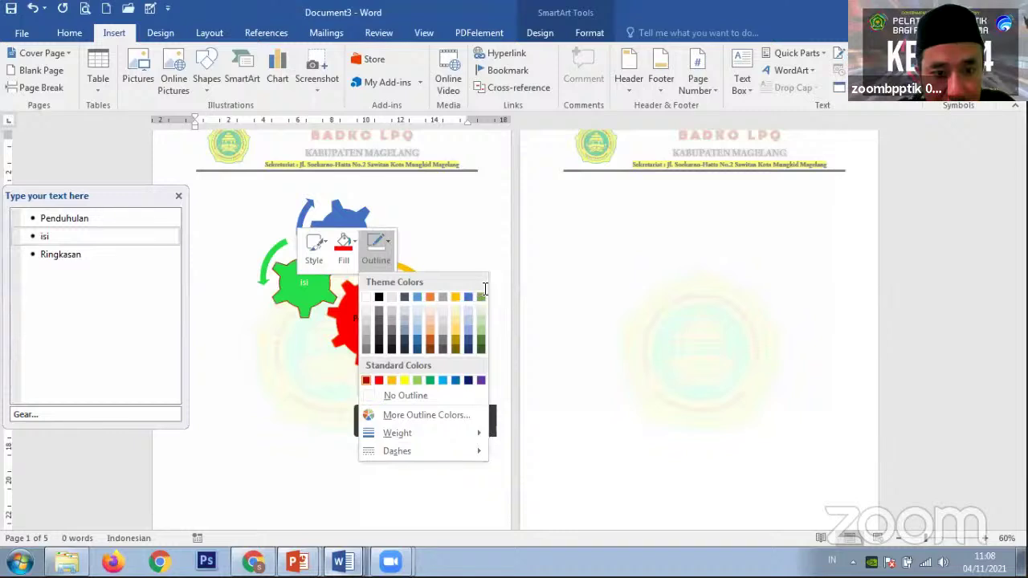
{"action": "left_click", "coordinate": [367, 380]}
{"action": "key", "text": "Escape"}
{"action": "scroll", "coordinate": [381, 283], "scroll_direction": "down", "scroll_amount": 2}
{"action": "scroll", "coordinate": [381, 283], "scroll_direction": "up", "scroll_amount": 2}
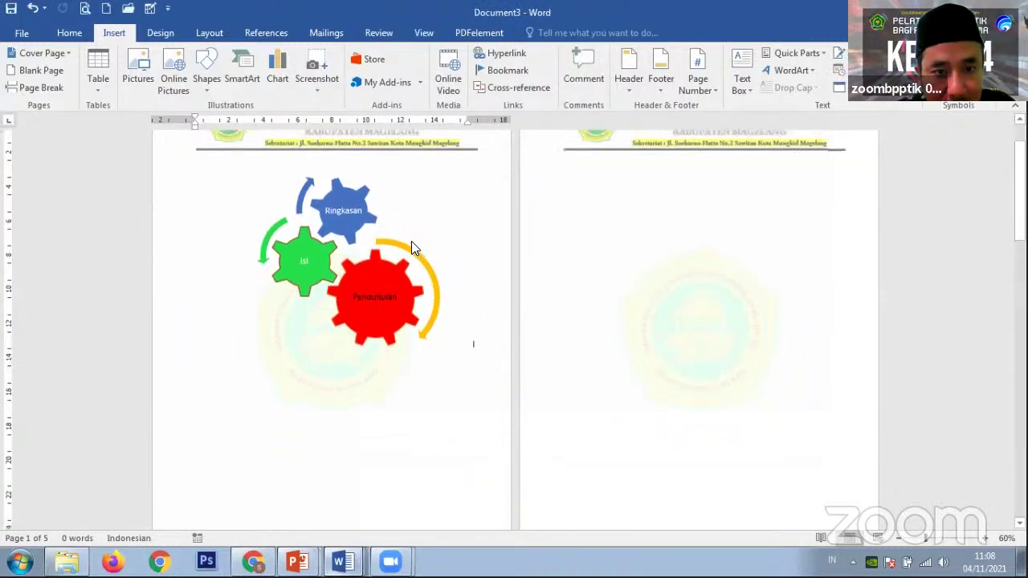
Add a shape below the red "Penduhulan" gear in the SmartArt graphic
{"action": "left_click", "coordinate": [403, 251]}
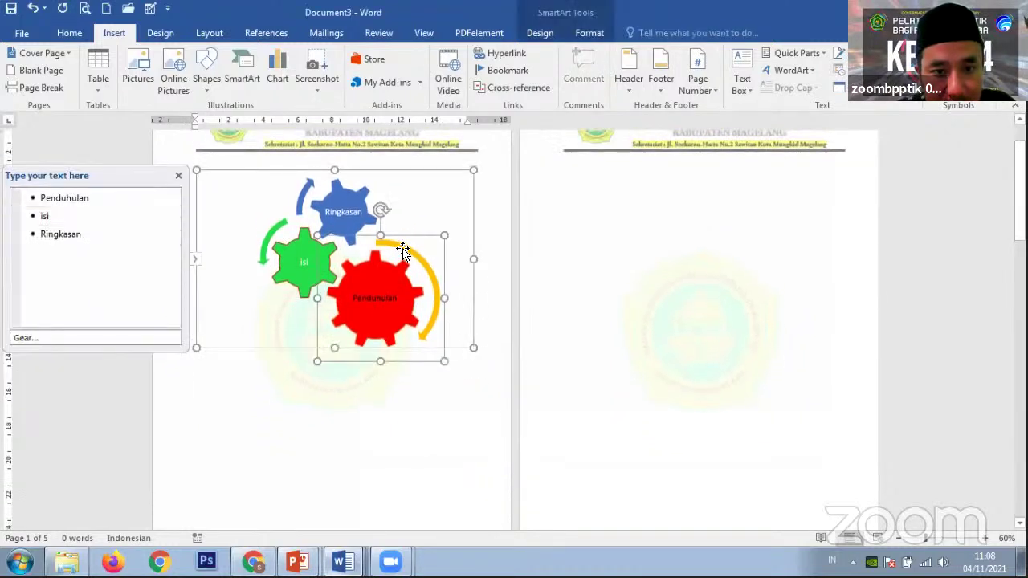
{"action": "right_click", "coordinate": [414, 294]}
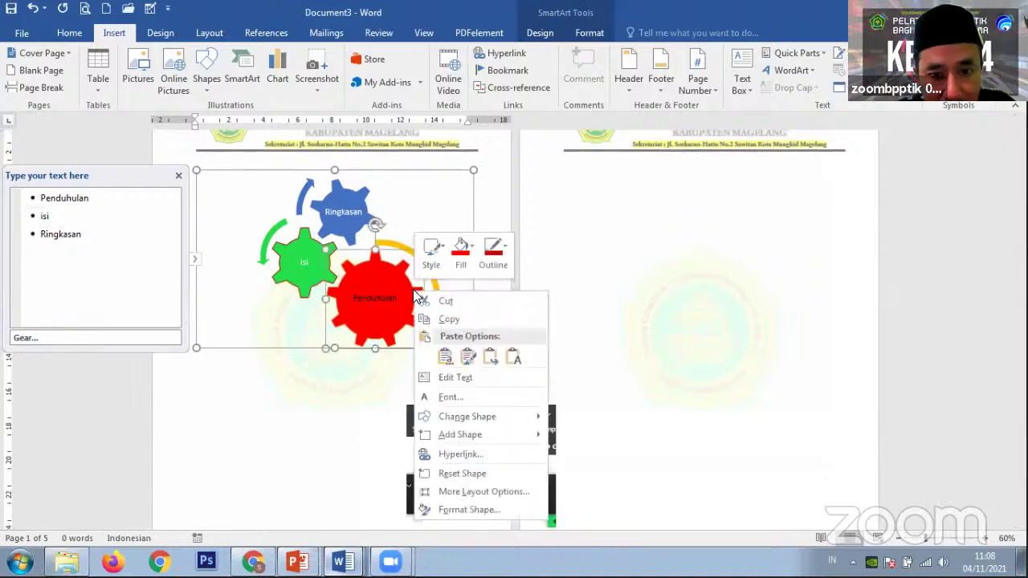
{"action": "mouse_move", "coordinate": [547, 441]}
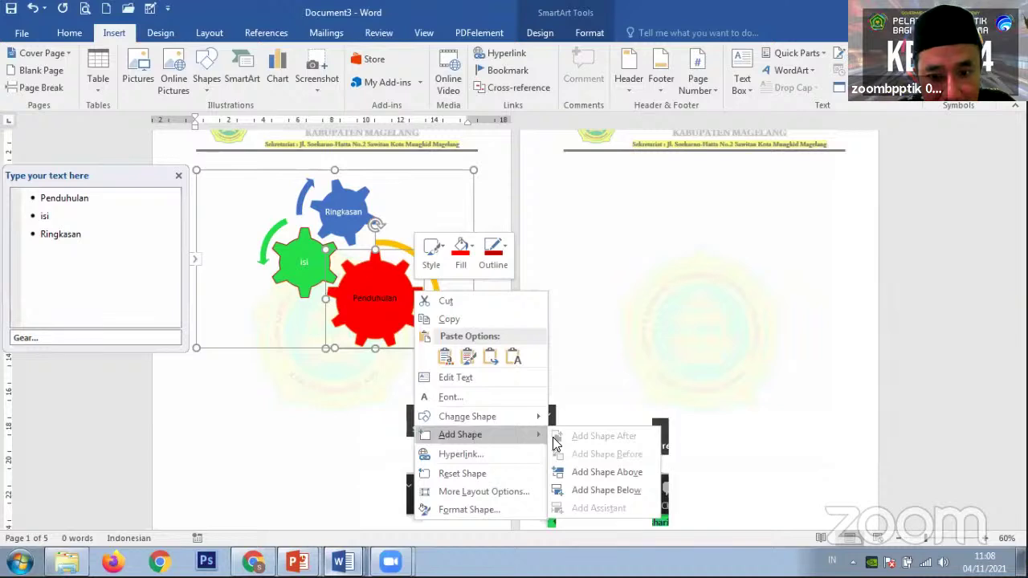
{"action": "left_click", "coordinate": [612, 490]}
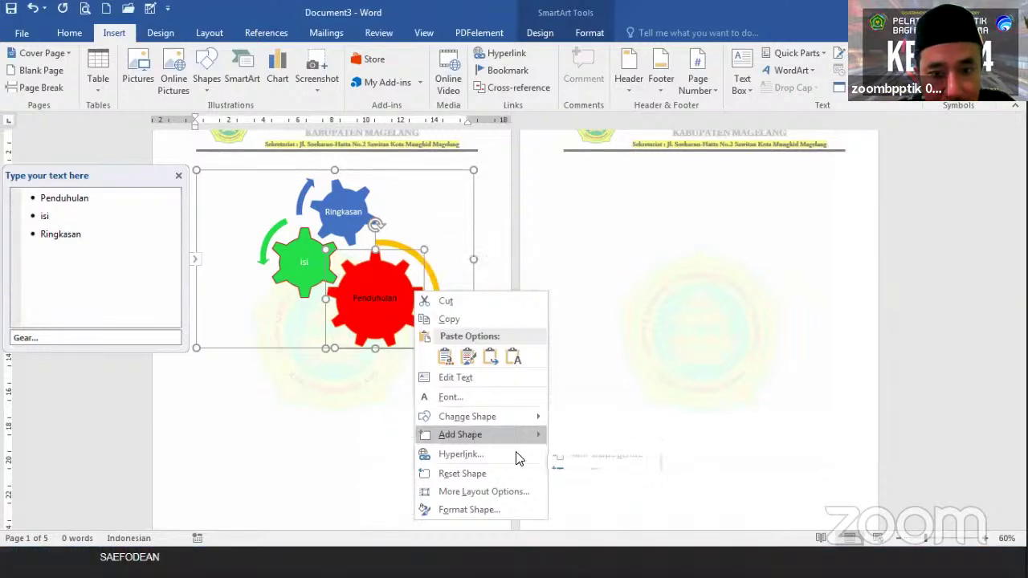
{"action": "key", "text": "Escape"}
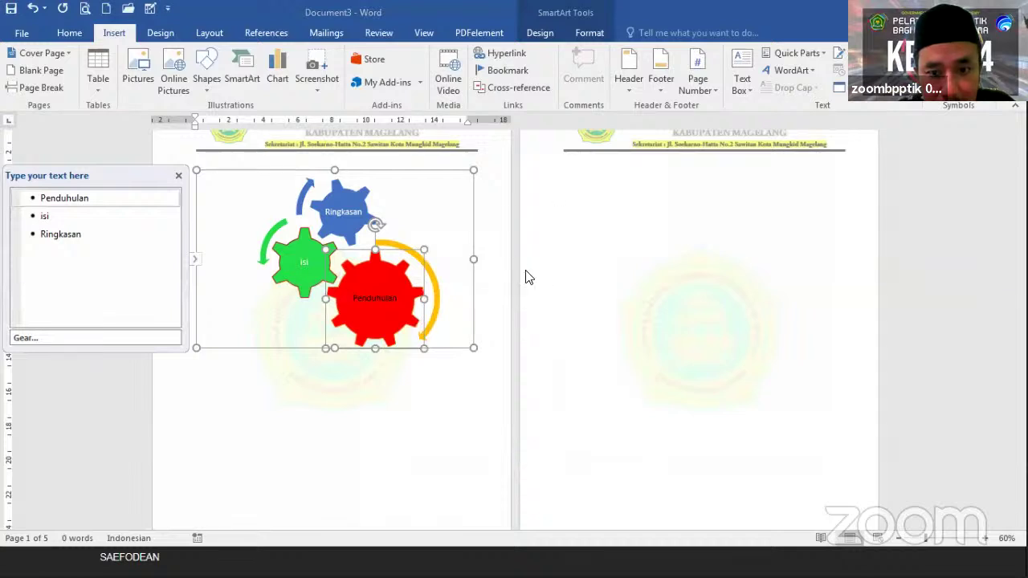
{"action": "right_click", "coordinate": [394, 347]}
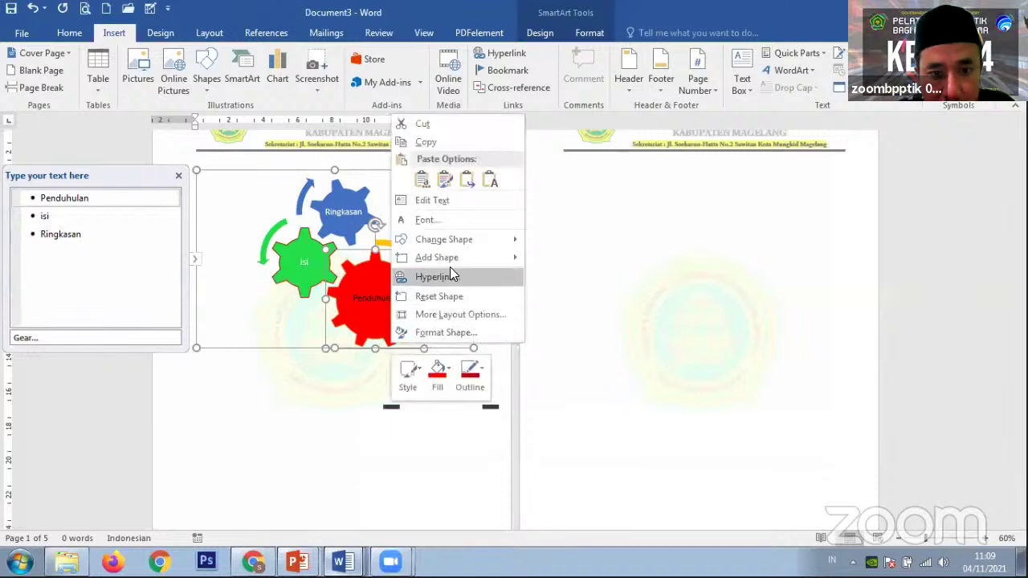
{"action": "mouse_move", "coordinate": [454, 261]}
{"action": "left_click", "coordinate": [584, 314]}
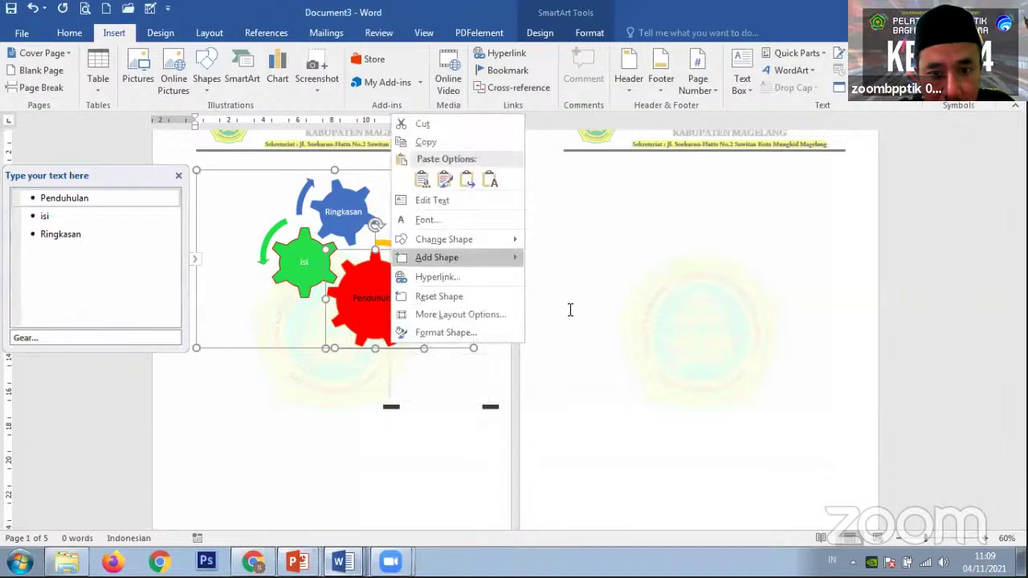
Enlarge the empty box added to the "Penduhulan" gear and delete it from the SmartArt
{"action": "left_click_drag", "start_coordinate": [378, 354], "coordinate": [314, 353]}
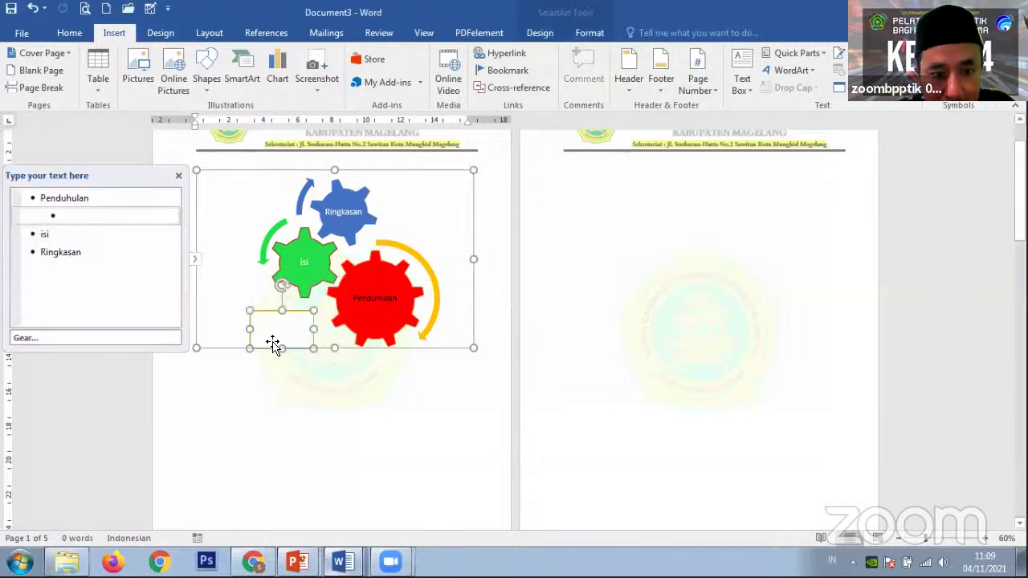
{"action": "left_click_drag", "start_coordinate": [249, 348], "coordinate": [202, 381]}
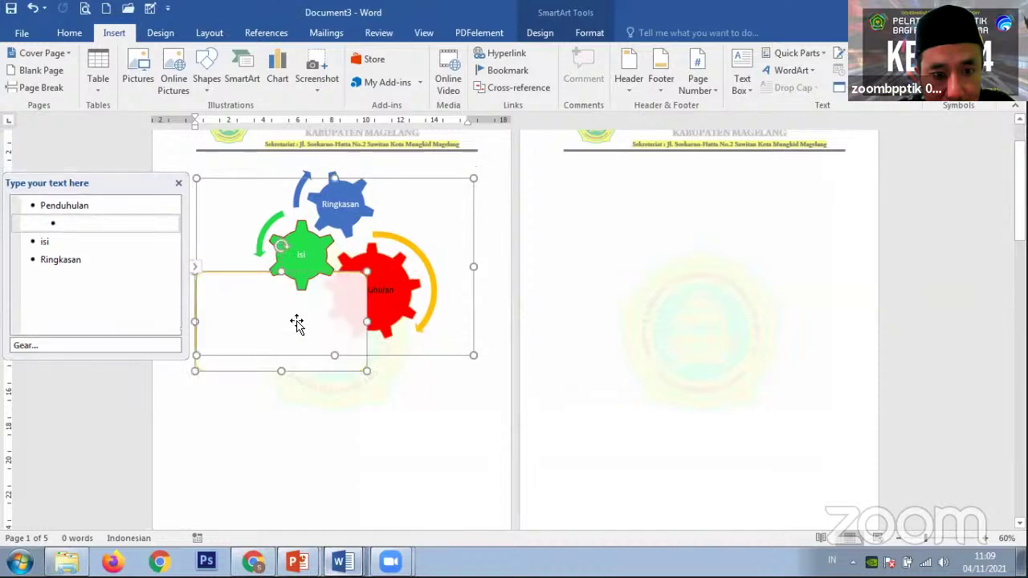
{"action": "key", "text": "Delete"}
{"action": "left_click", "coordinate": [412, 294]}
{"action": "left_click", "coordinate": [497, 259]}
{"action": "left_click", "coordinate": [410, 242]}
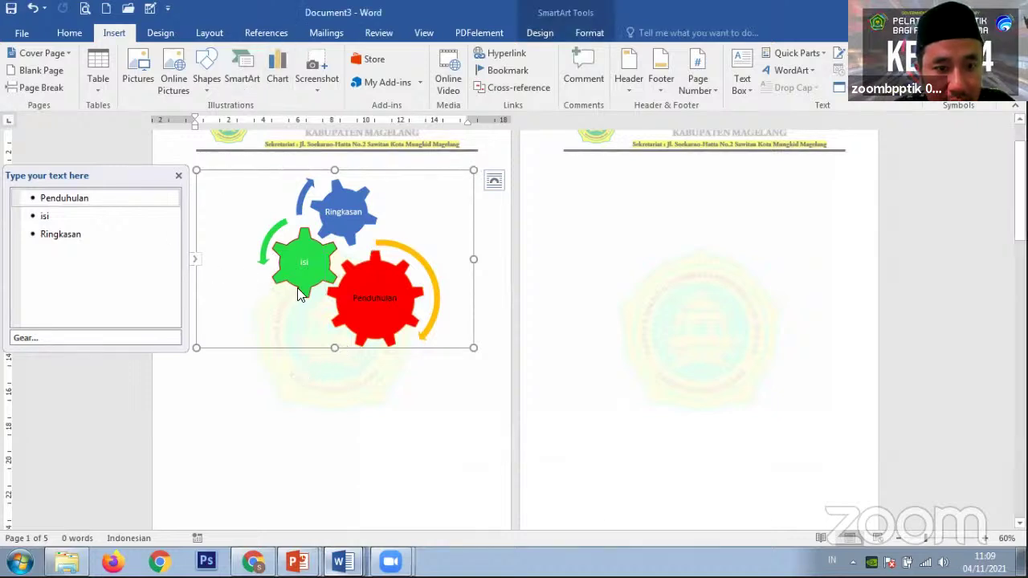
Hide the SmartArt text list and insert a basic Pie chart above the gear graphic
{"action": "left_click", "coordinate": [194, 259]}
{"action": "left_click", "coordinate": [276, 75]}
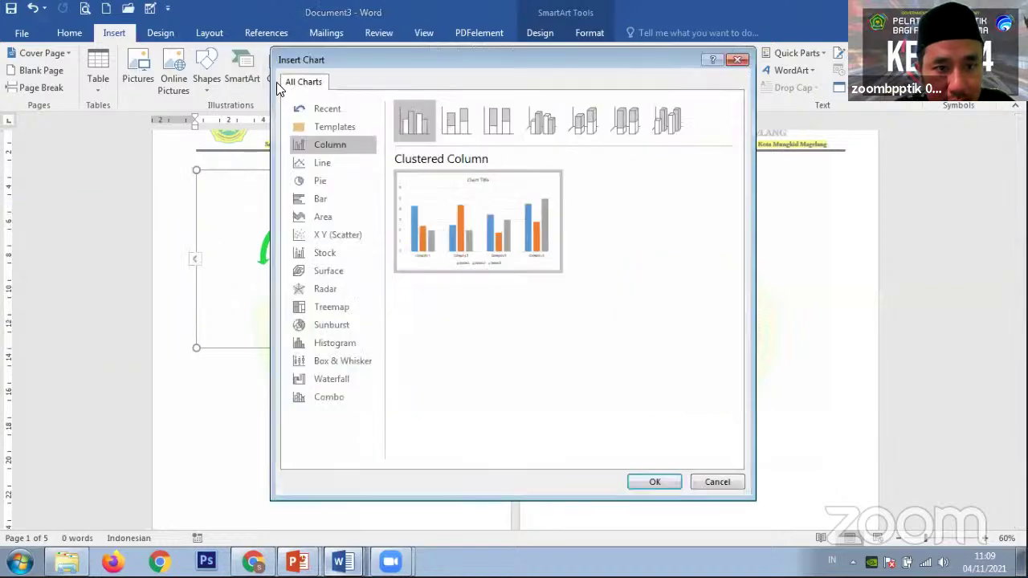
{"action": "left_click", "coordinate": [336, 275]}
{"action": "left_click", "coordinate": [333, 235]}
{"action": "left_click", "coordinate": [329, 217]}
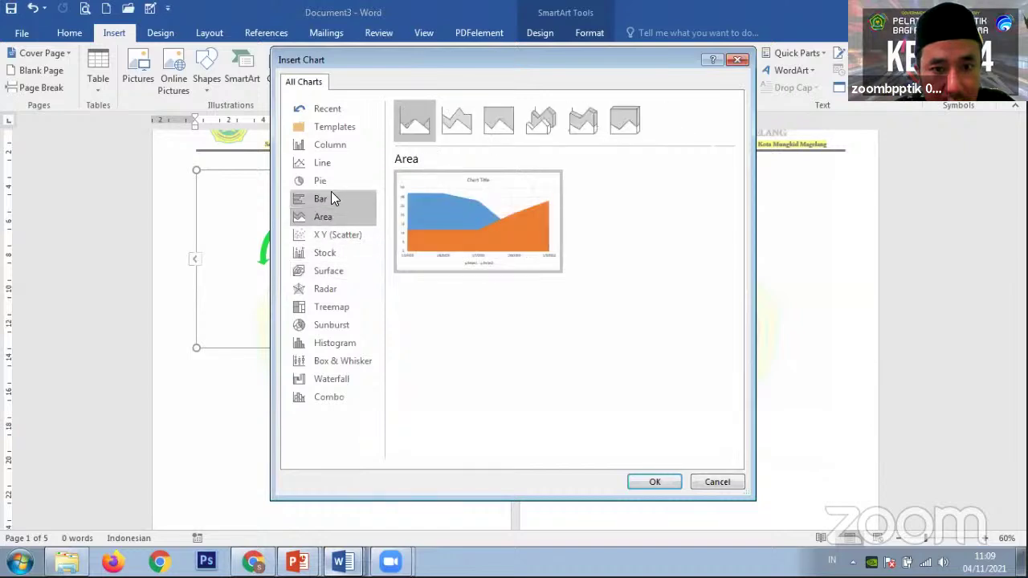
{"action": "left_click", "coordinate": [329, 185]}
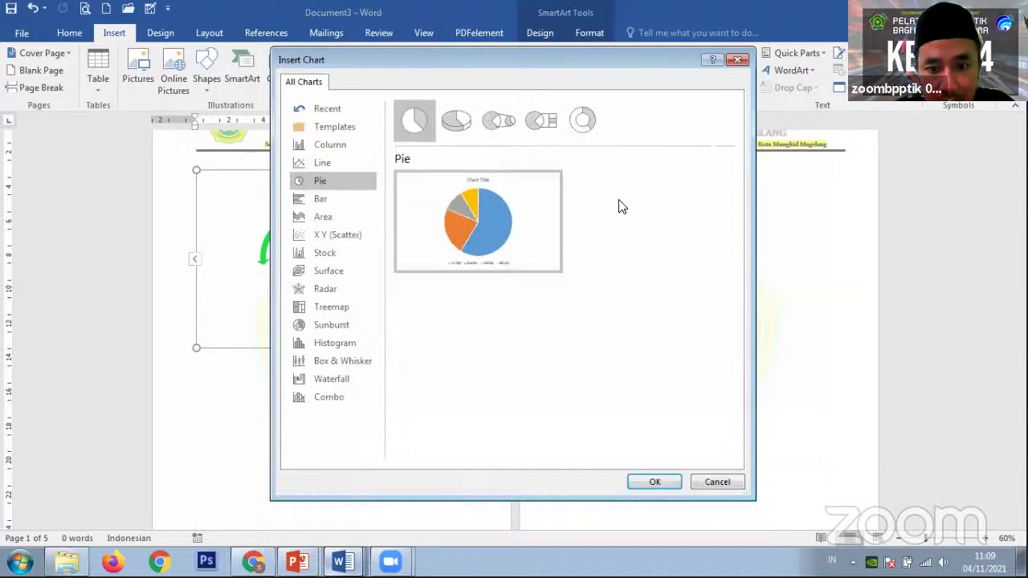
{"action": "left_click_drag", "start_coordinate": [613, 54], "coordinate": [257, 8]}
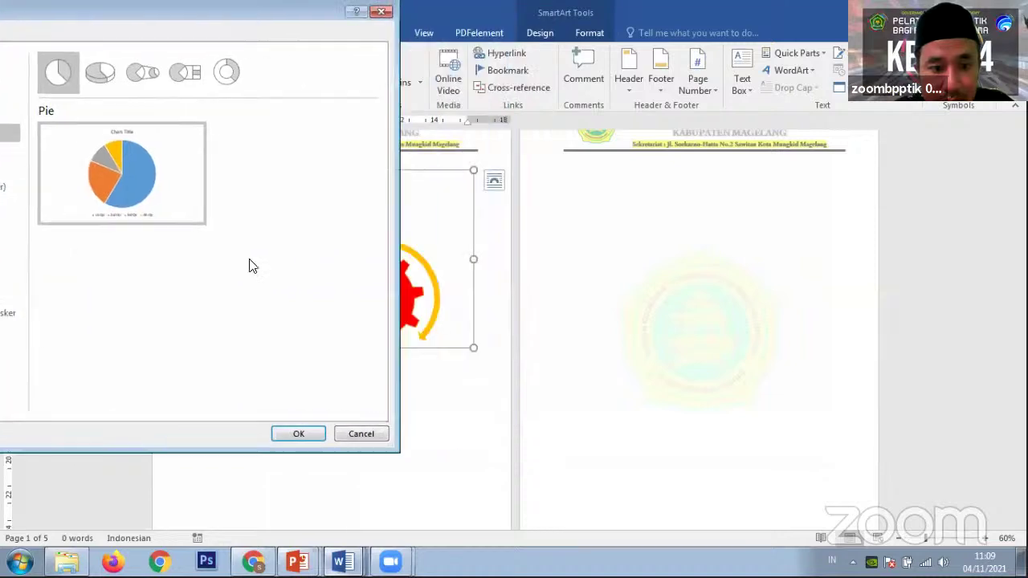
{"action": "left_click", "coordinate": [298, 437]}
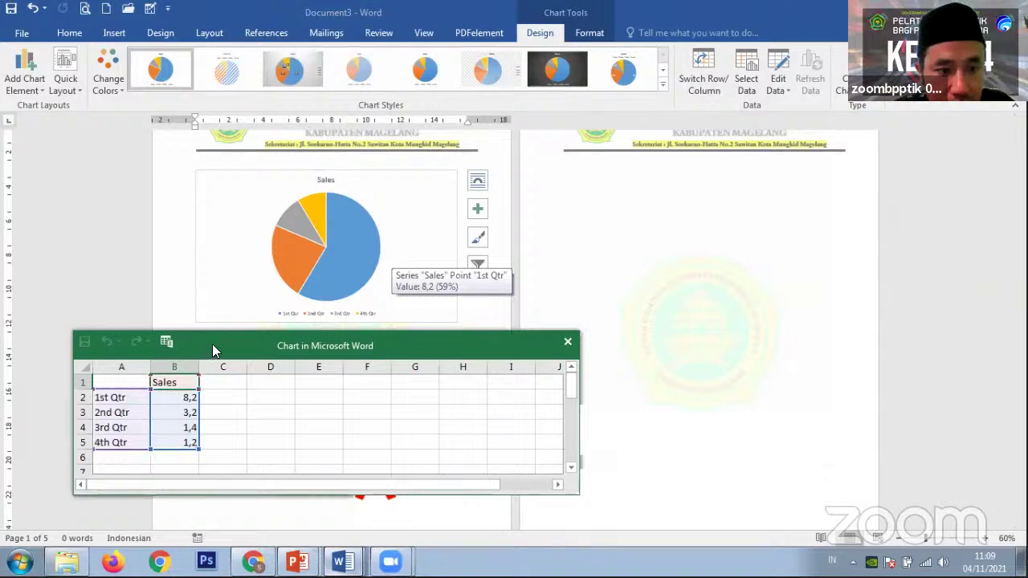
Rename the pie chart's four categories in its data sheet to "Kelas 1", "Kelas 2", "Kelas 3" and "Kelas 4"
{"action": "left_click_drag", "start_coordinate": [213, 338], "coordinate": [214, 323]}
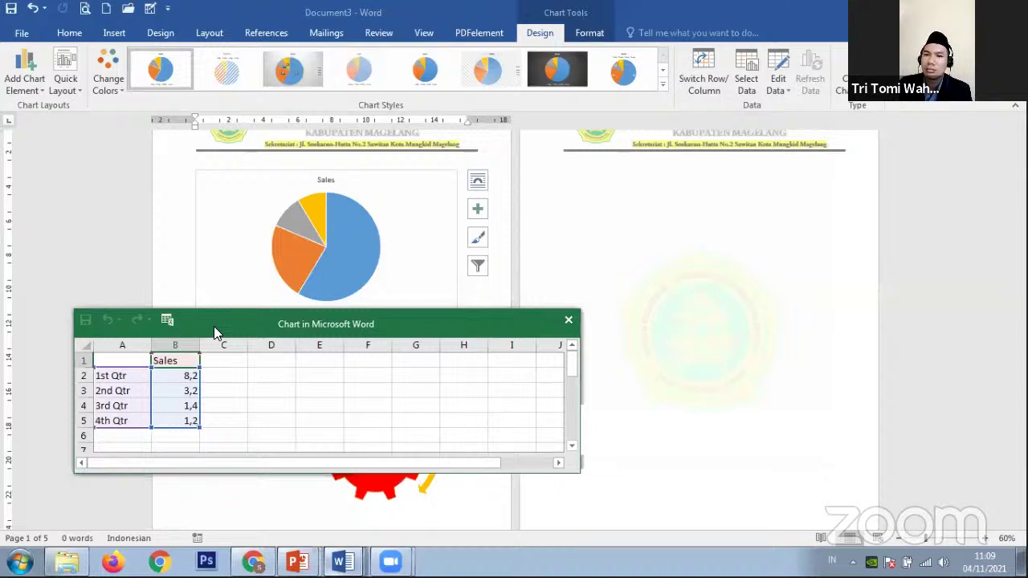
{"action": "key", "text": "Return"}
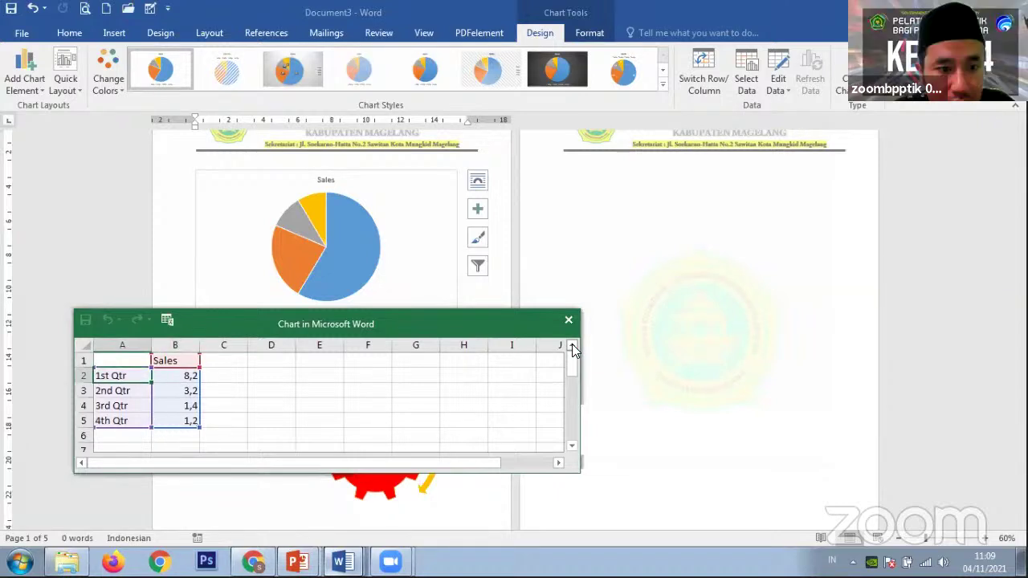
{"action": "type", "text": "Kelas 1"}
{"action": "key", "text": "Return"}
{"action": "type", "text": "Kelas 2"}
{"action": "key", "text": "Return"}
{"action": "type", "text": "Kelas 3"}
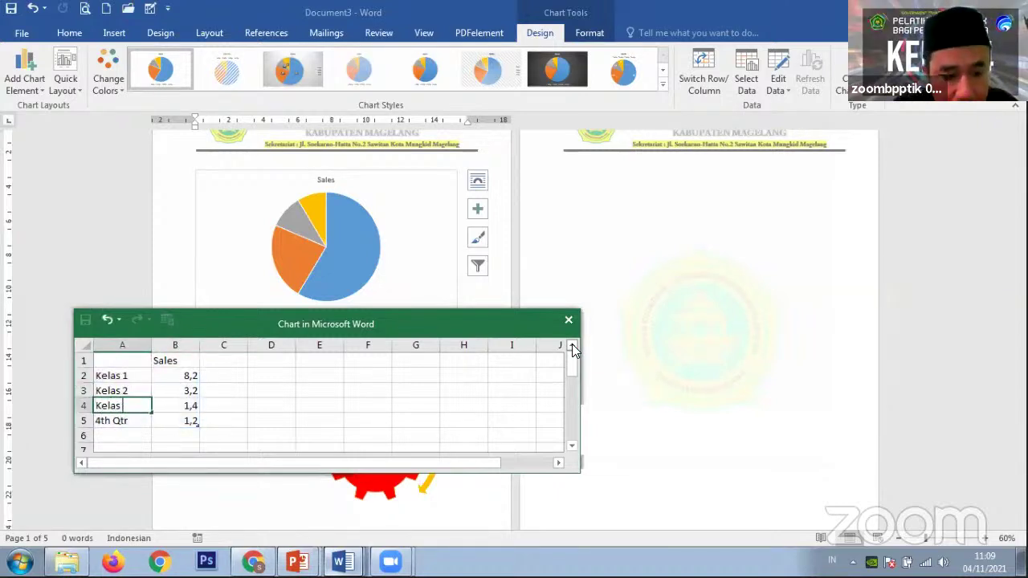
{"action": "key", "text": "Return"}
{"action": "type", "text": "Kelas"}
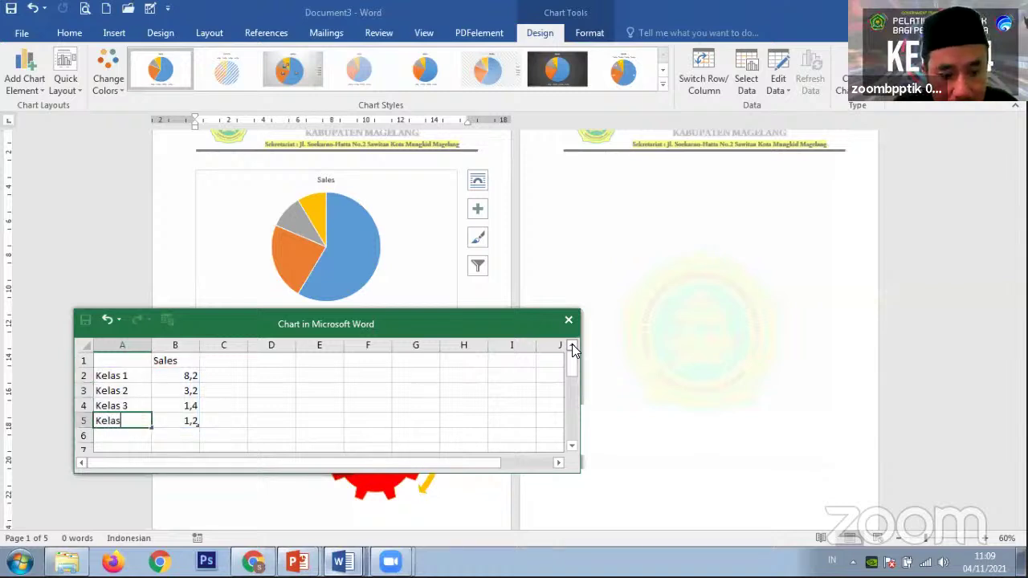
{"action": "type", "text": " 4"}
{"action": "key", "text": "Return"}
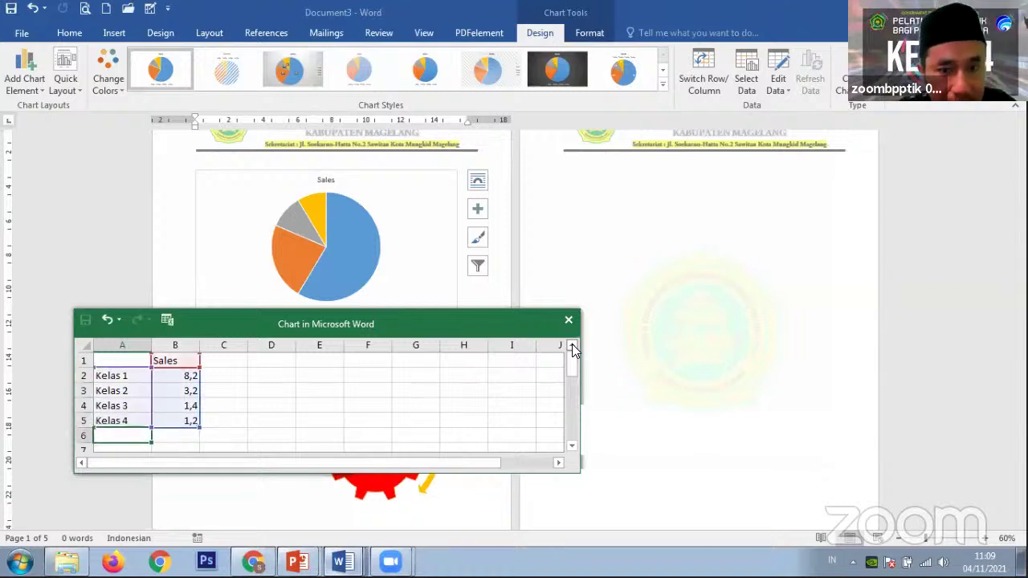
Set the pie chart's values for Kelas 1 through Kelas 4 to 34, 21, 56 and 10 in its data sheet
{"action": "left_click", "coordinate": [185, 378]}
{"action": "mouse_move", "coordinate": [597, 336]}
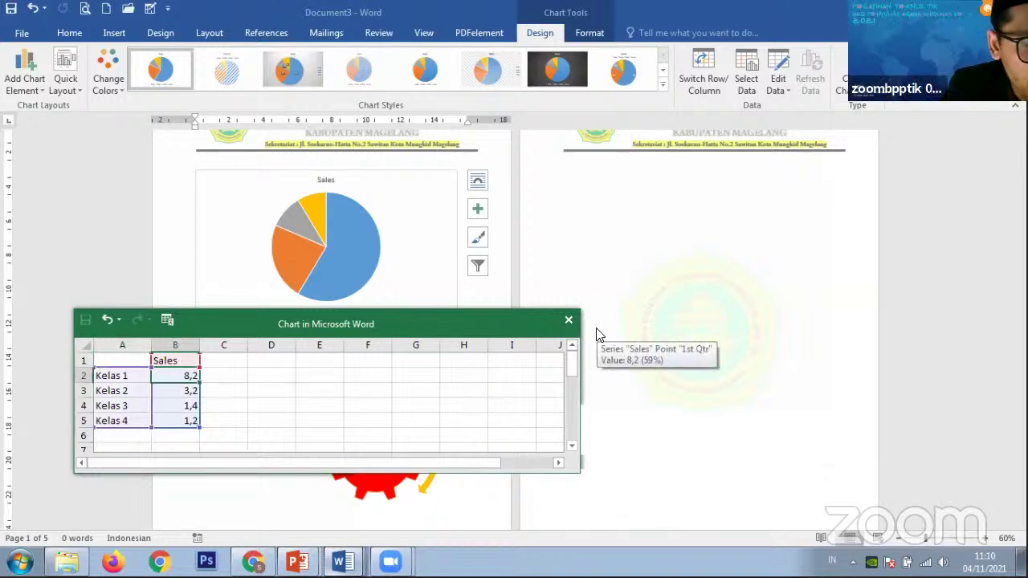
{"action": "type", "text": "34"}
{"action": "key", "text": "Return"}
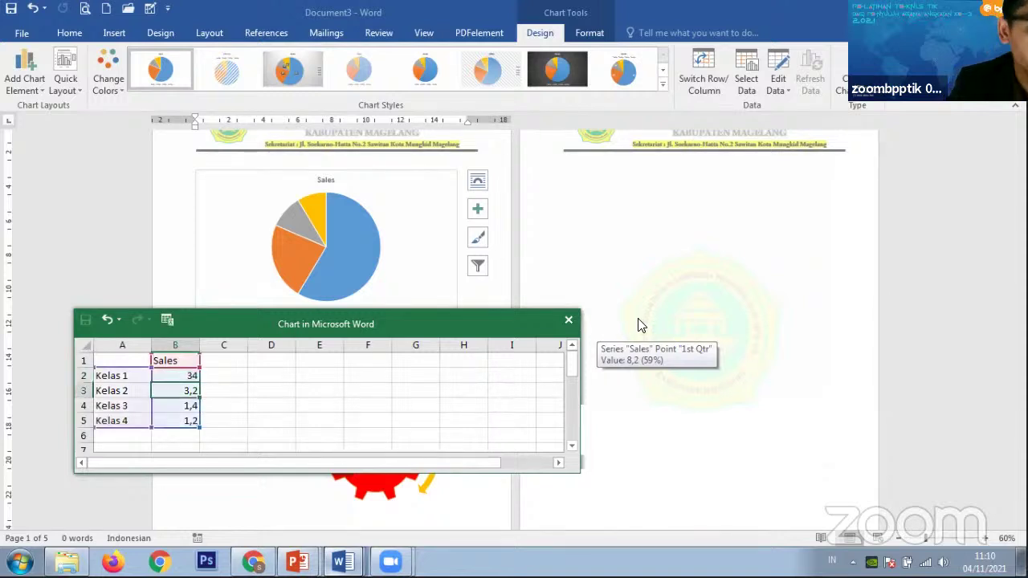
{"action": "type", "text": "21"}
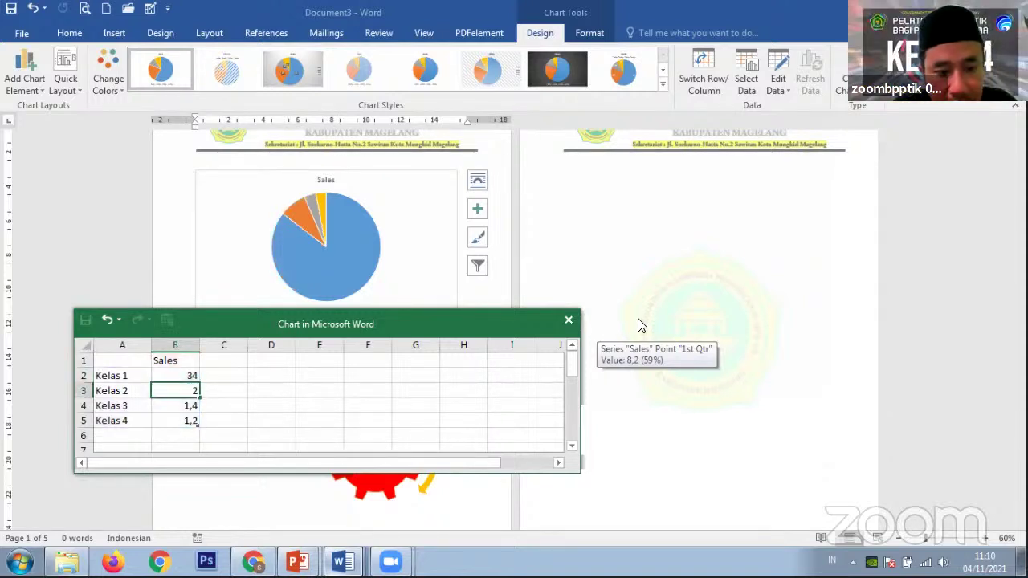
{"action": "key", "text": "Return"}
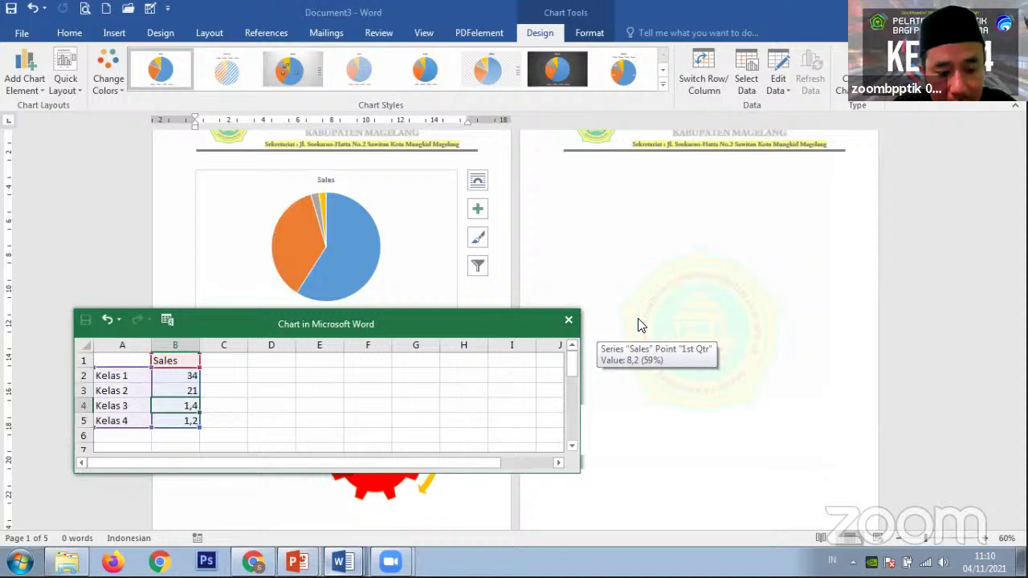
{"action": "type", "text": "56"}
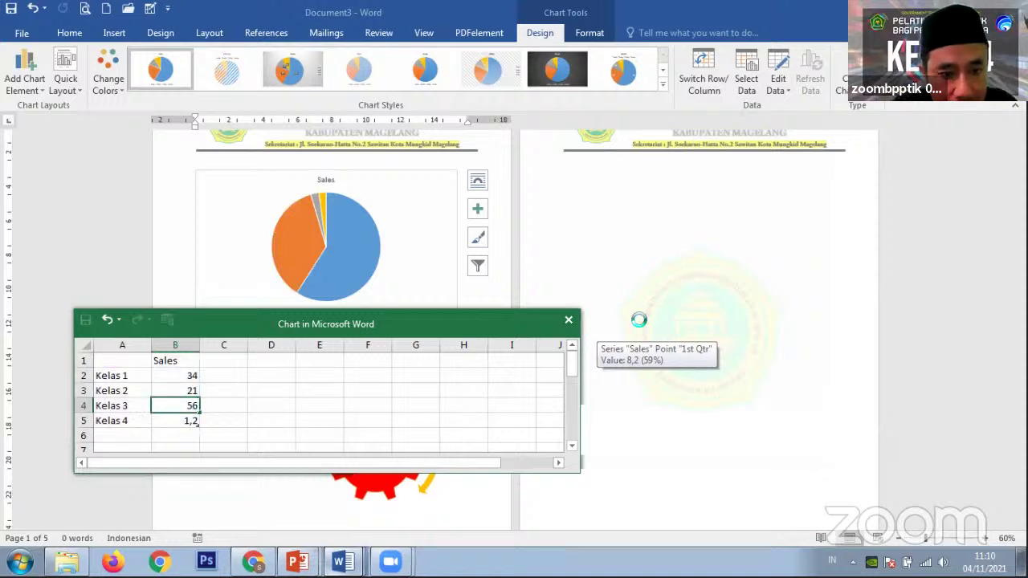
{"action": "key", "text": "Return"}
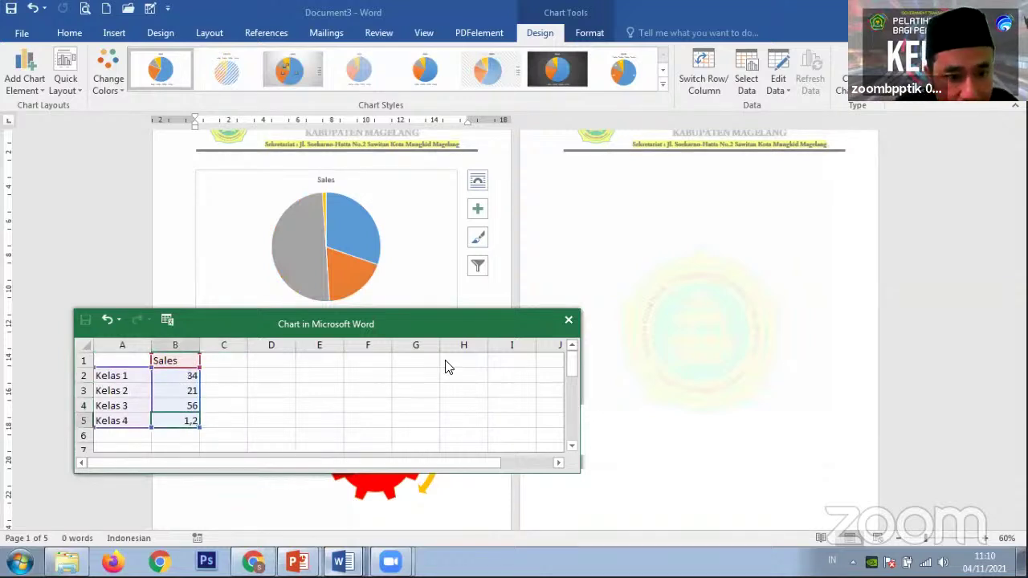
{"action": "type", "text": "10"}
{"action": "key", "text": "Return"}
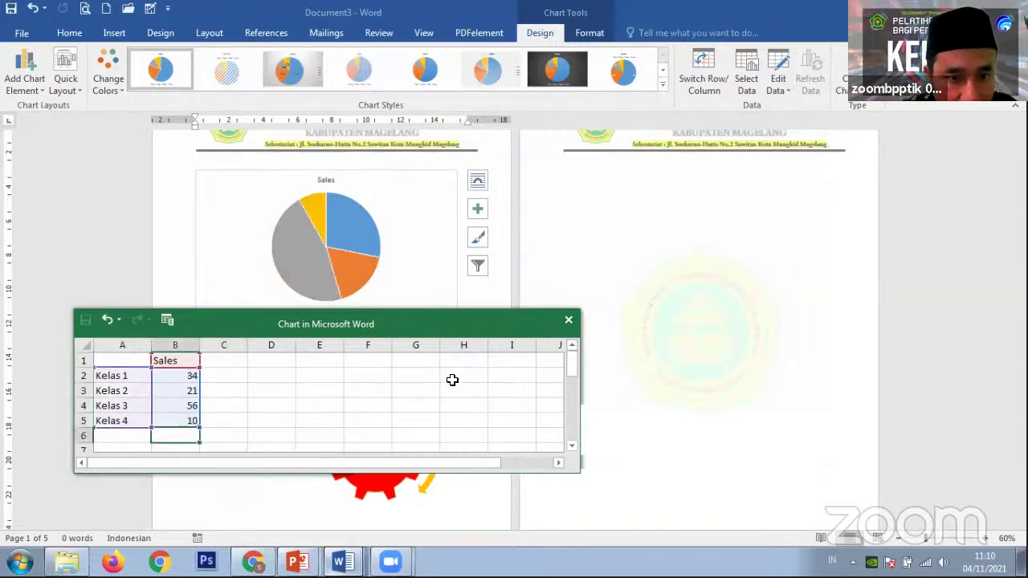
{"action": "left_click", "coordinate": [242, 409]}
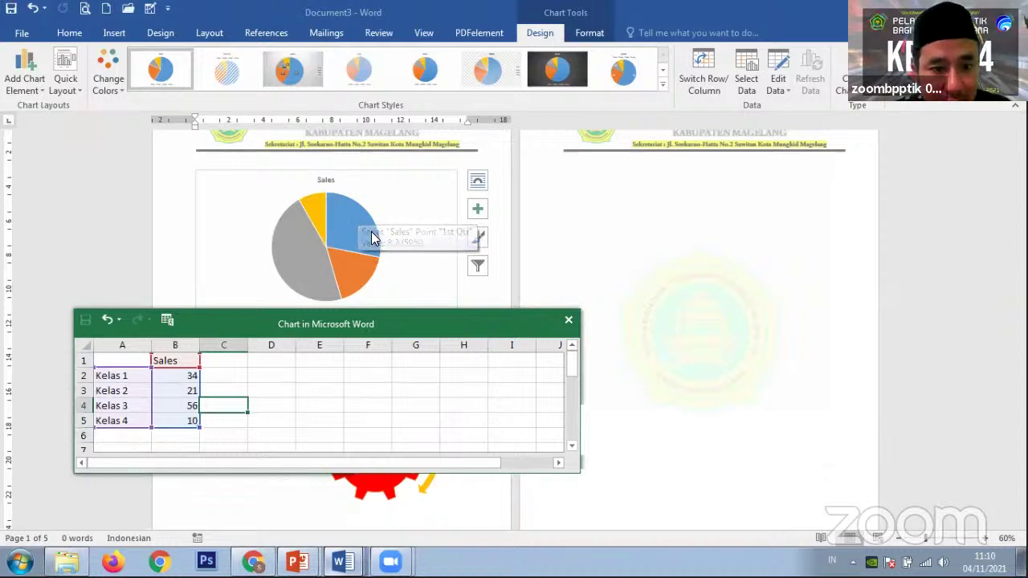
Apply the pale semi-transparent chart style to the pie chart and choose the first Colorful palette
{"action": "left_click_drag", "start_coordinate": [269, 318], "coordinate": [244, 337]}
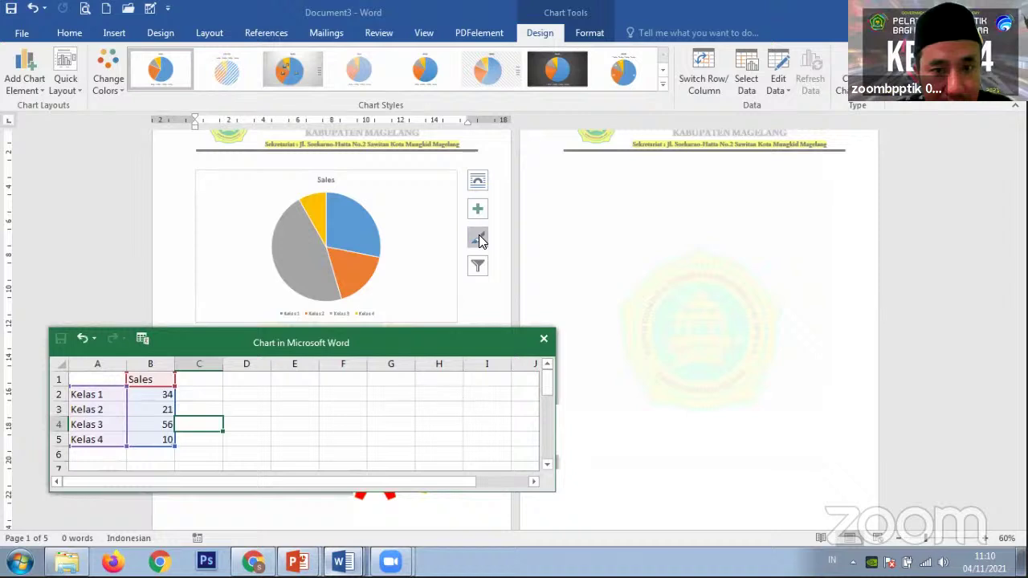
{"action": "left_click", "coordinate": [479, 238]}
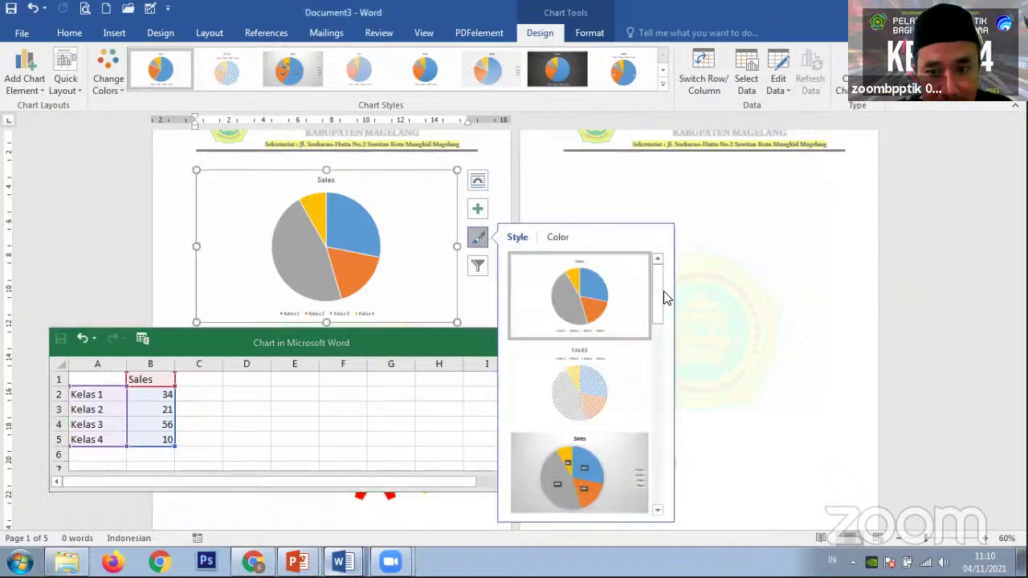
{"action": "scroll", "coordinate": [659, 334], "scroll_direction": "down", "scroll_amount": 5}
{"action": "scroll", "coordinate": [657, 320], "scroll_direction": "up", "scroll_amount": 1}
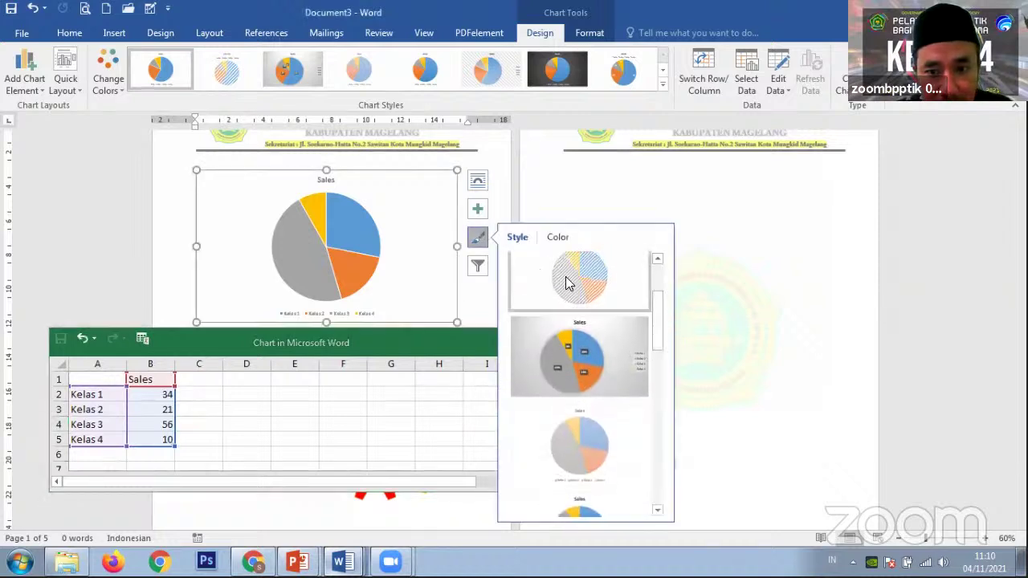
{"action": "left_click", "coordinate": [567, 282]}
{"action": "left_click_drag", "start_coordinate": [660, 307], "coordinate": [660, 334]}
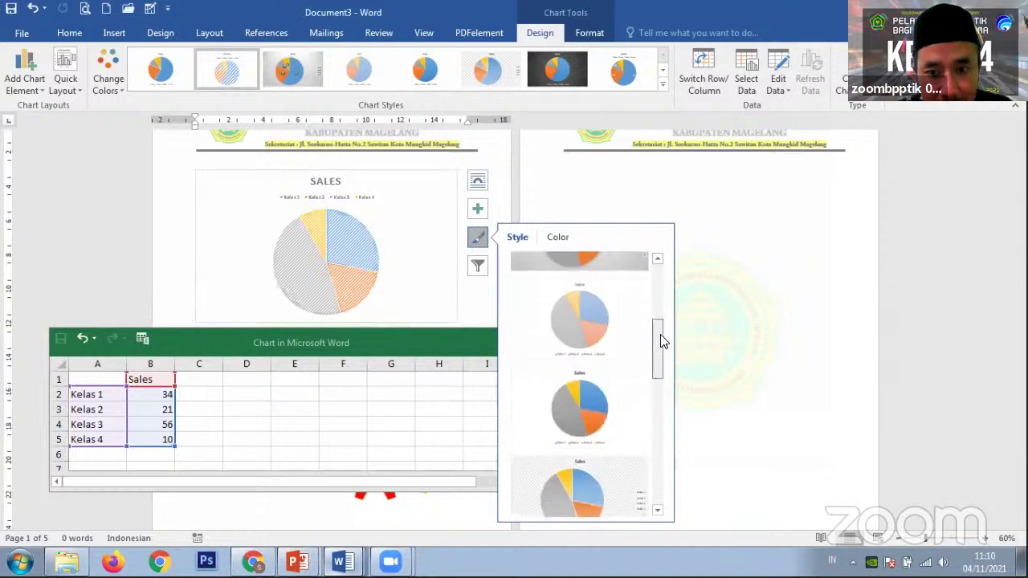
{"action": "left_click", "coordinate": [585, 318]}
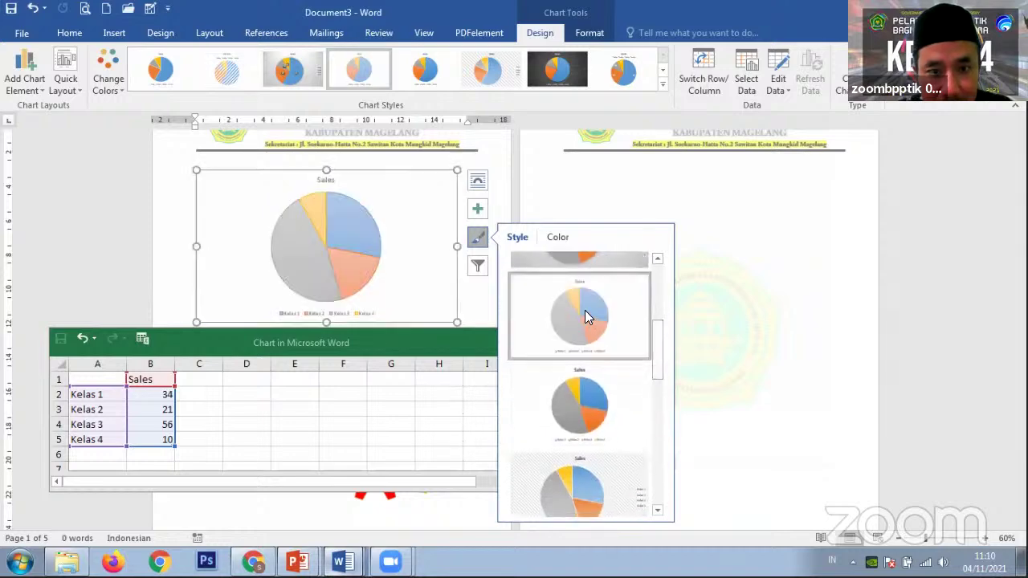
{"action": "left_click", "coordinate": [559, 238]}
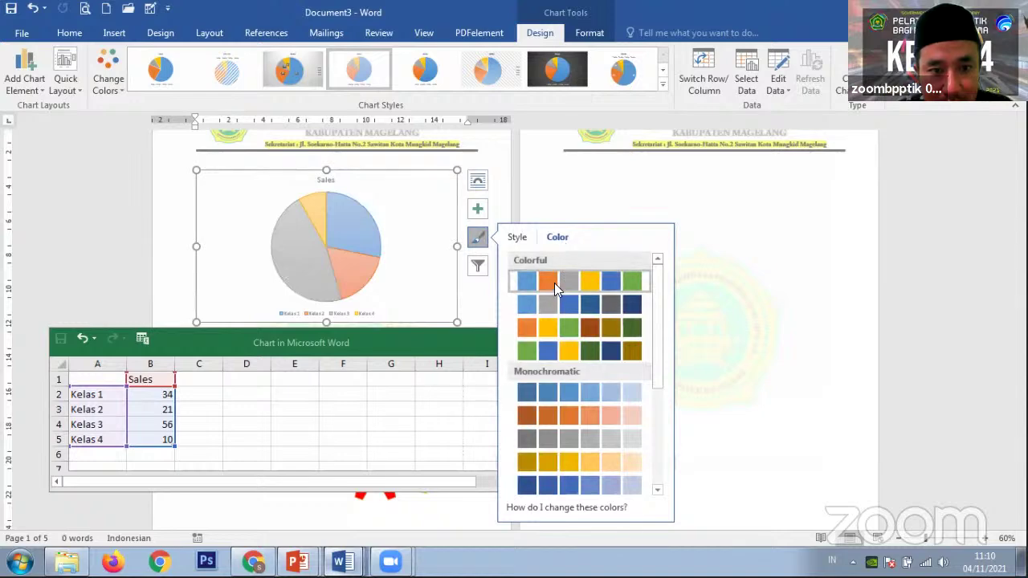
{"action": "left_click", "coordinate": [591, 286]}
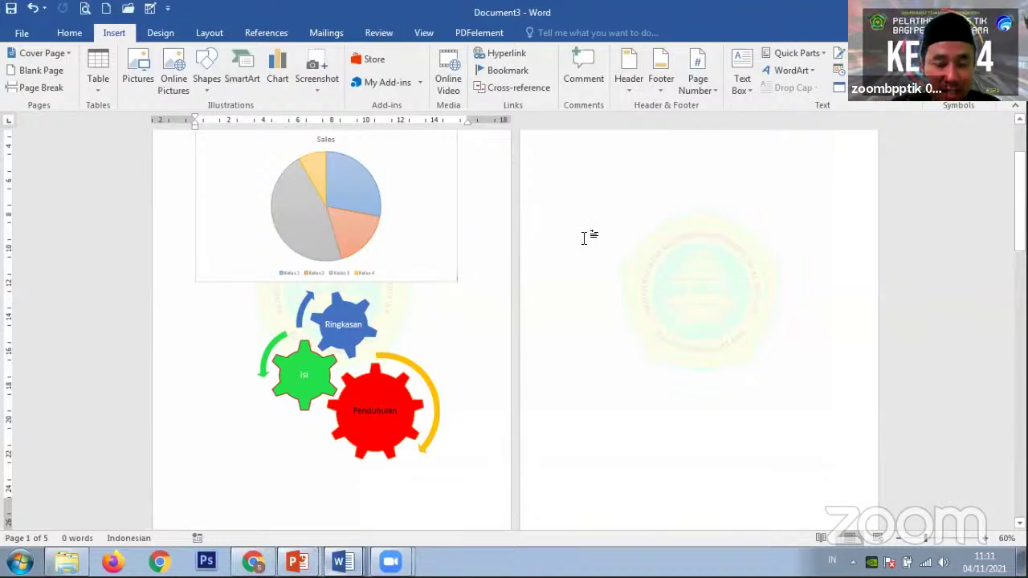
Review the available chart types for the pie chart, including X Y (Scatter) and Treemap, and keep the basic Pie type
{"action": "left_click", "coordinate": [522, 268]}
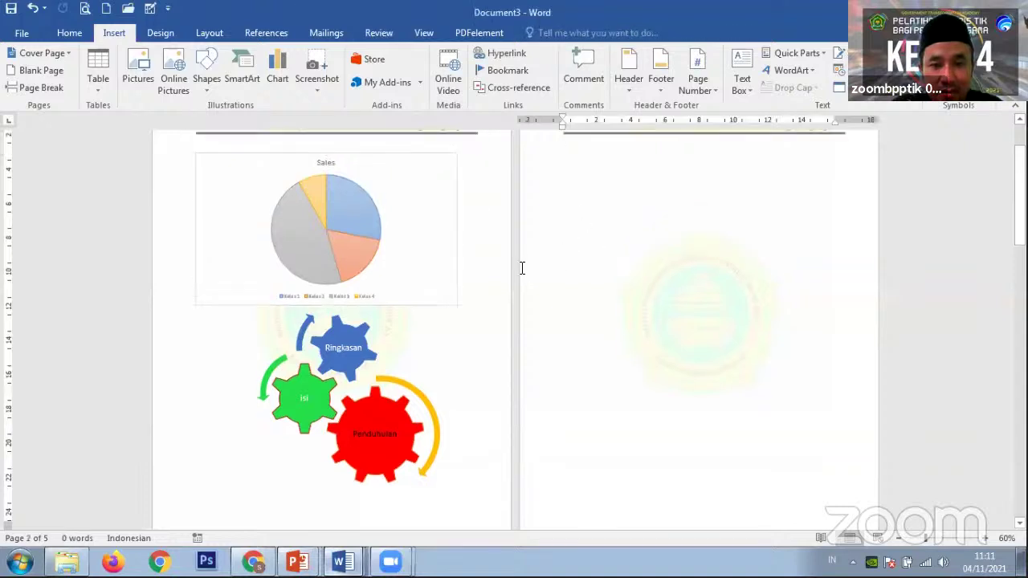
{"action": "scroll", "coordinate": [415, 278], "scroll_direction": "up", "scroll_amount": 1}
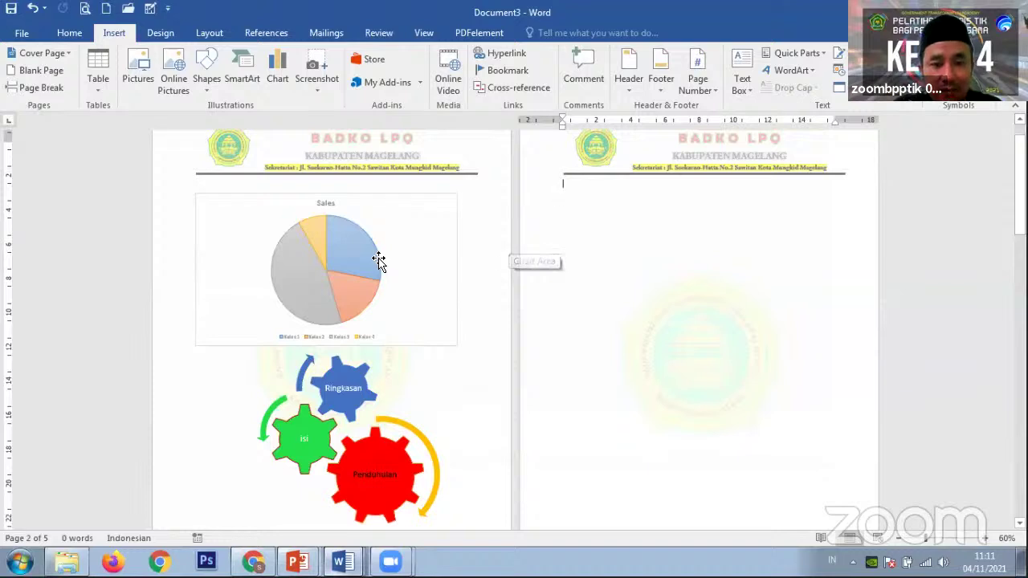
{"action": "left_click", "coordinate": [329, 238]}
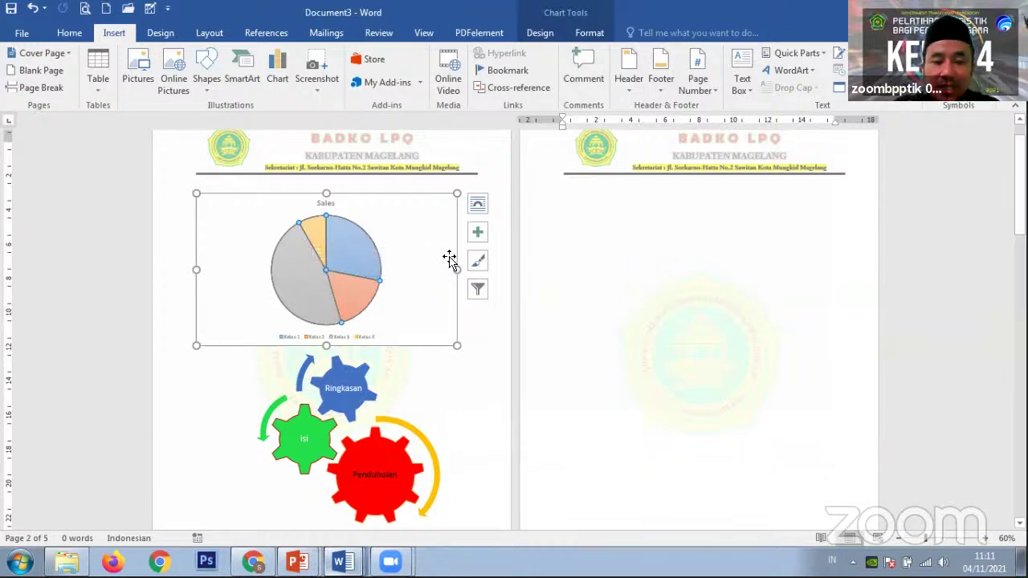
{"action": "left_click", "coordinate": [340, 306]}
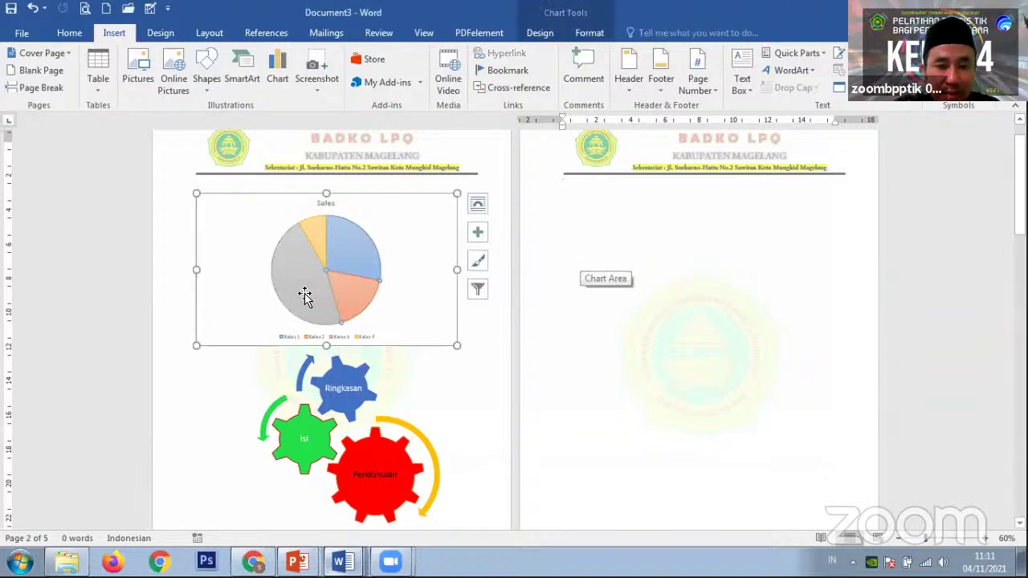
{"action": "mouse_move", "coordinate": [298, 292]}
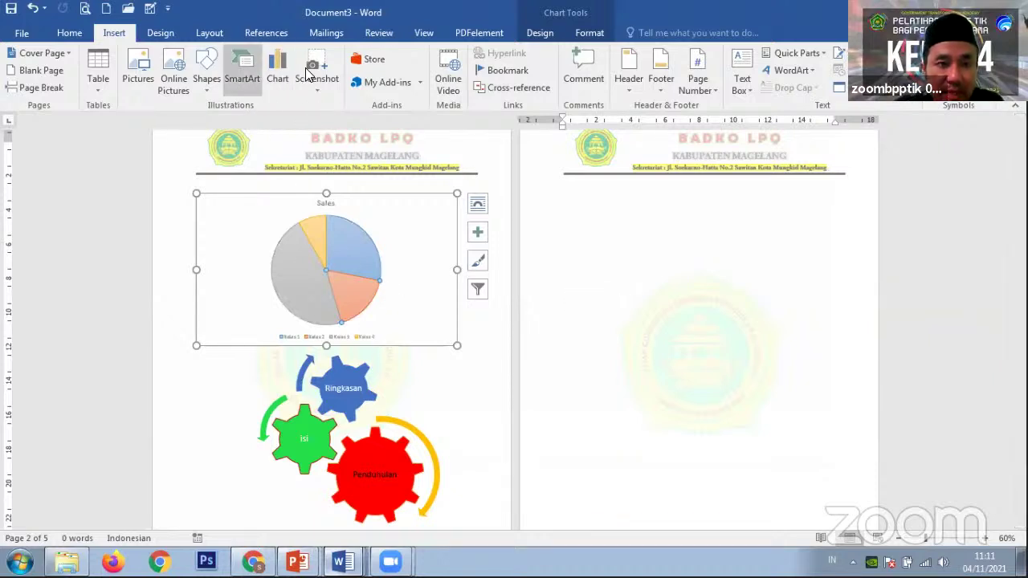
{"action": "left_click", "coordinate": [273, 76]}
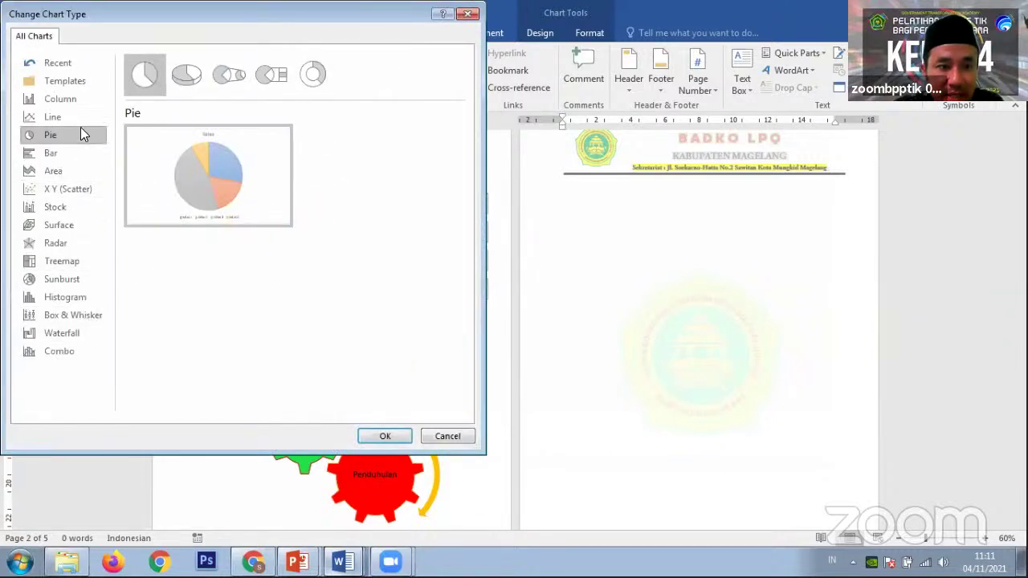
{"action": "left_click", "coordinate": [77, 189]}
{"action": "left_click", "coordinate": [65, 261]}
{"action": "left_click", "coordinate": [56, 135]}
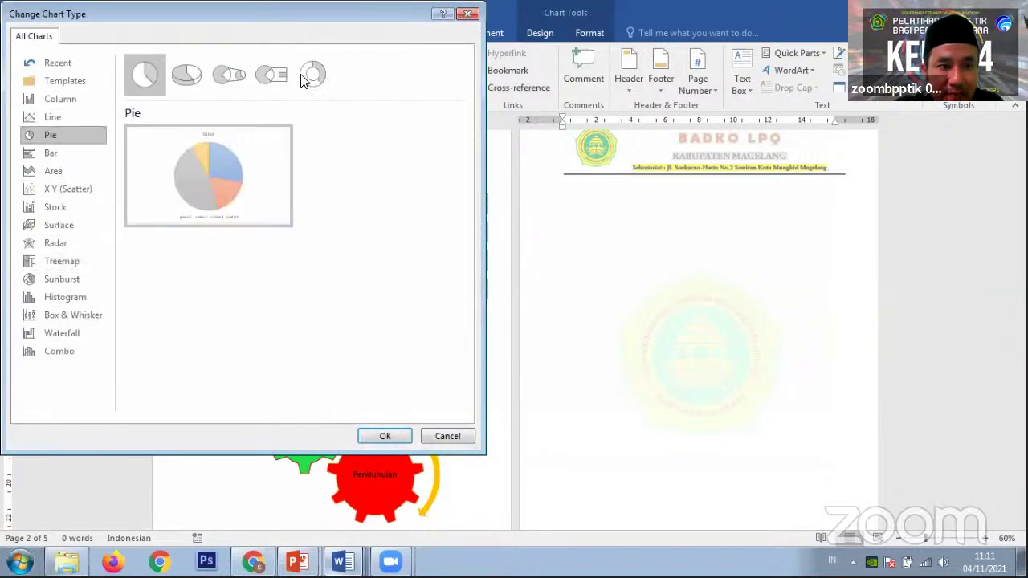
{"action": "key", "text": "Return"}
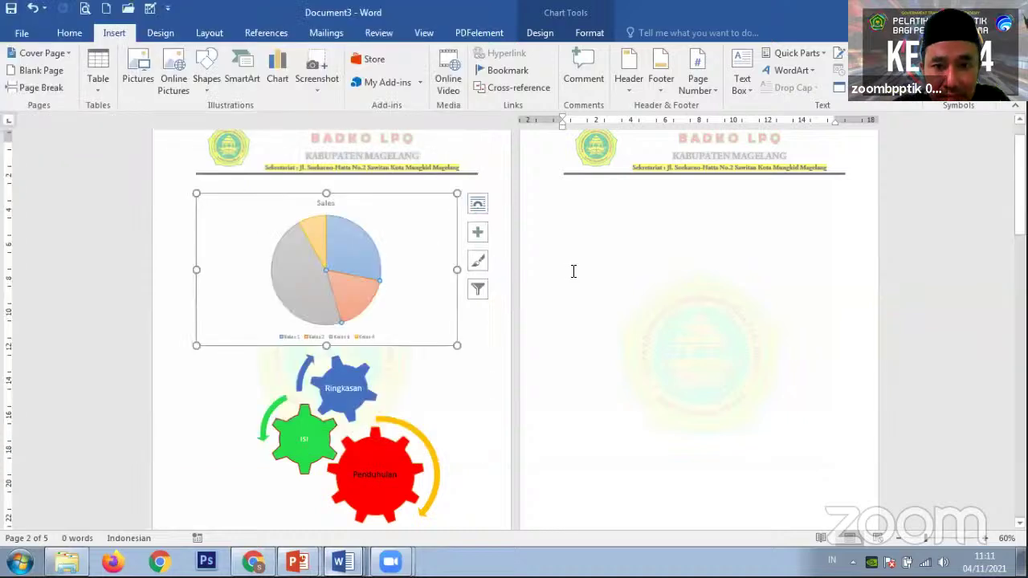
{"action": "left_click", "coordinate": [568, 271]}
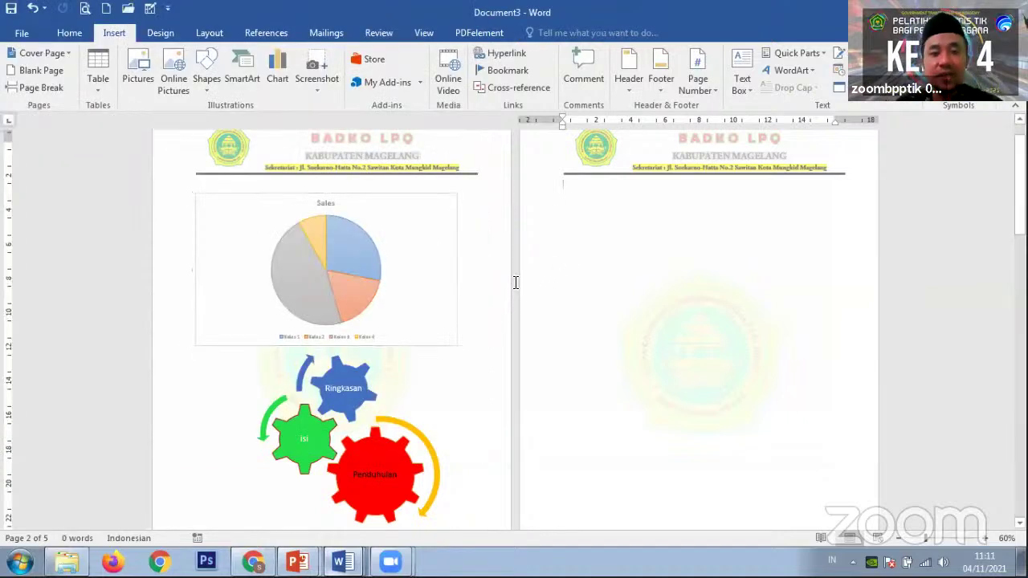
Switch to the PowerPoint slide show, advance to the "Mencetak Dokumen" slide, and return to the Word document
{"action": "scroll", "coordinate": [514, 278], "scroll_direction": "down", "scroll_amount": 1}
{"action": "scroll", "coordinate": [546, 310], "scroll_direction": "down", "scroll_amount": 1}
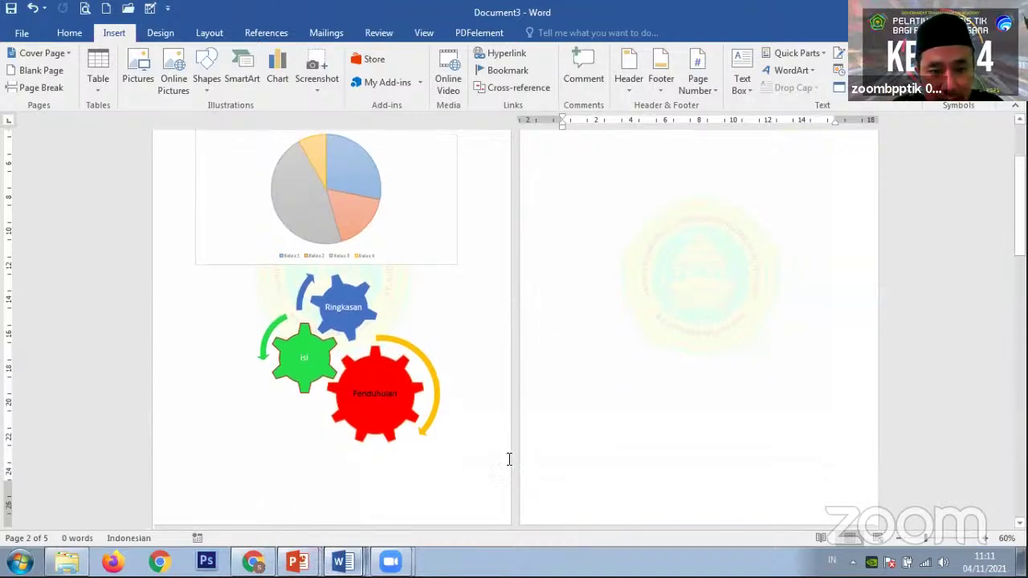
{"action": "key", "text": "alt+Tab"}
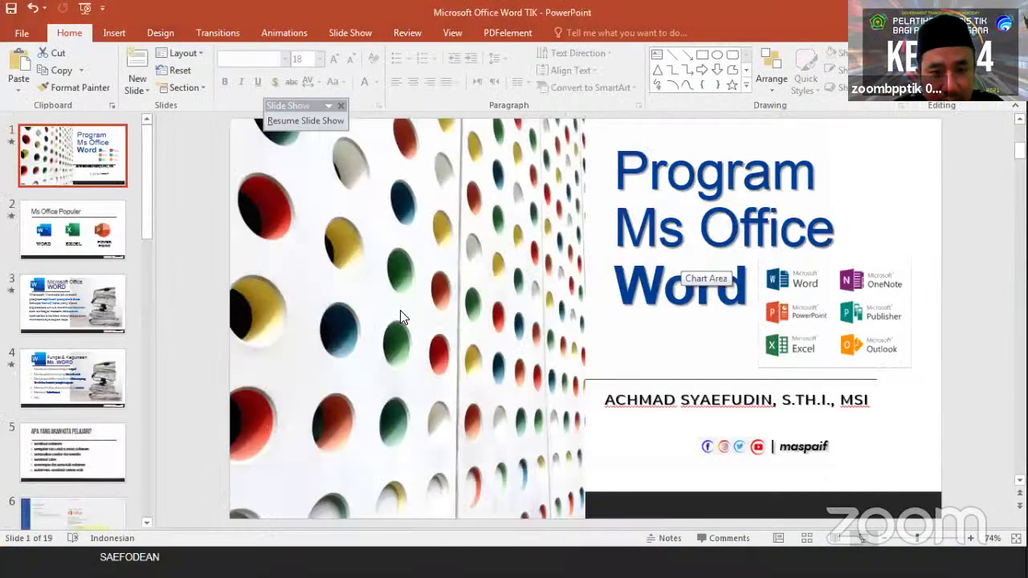
{"action": "key", "text": "alt+Tab"}
{"action": "key", "text": "alt+Tab"}
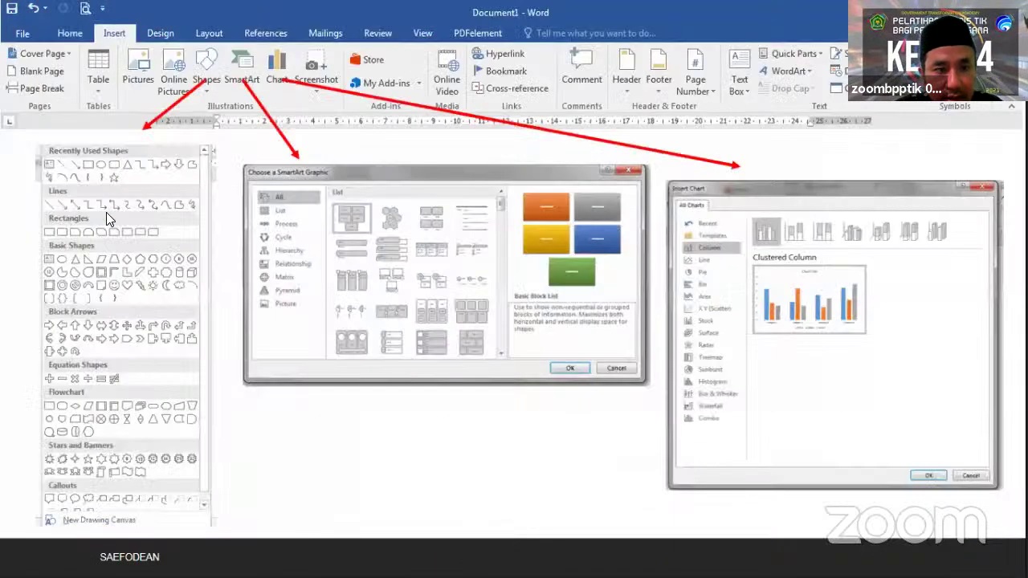
{"action": "left_click", "coordinate": [111, 225]}
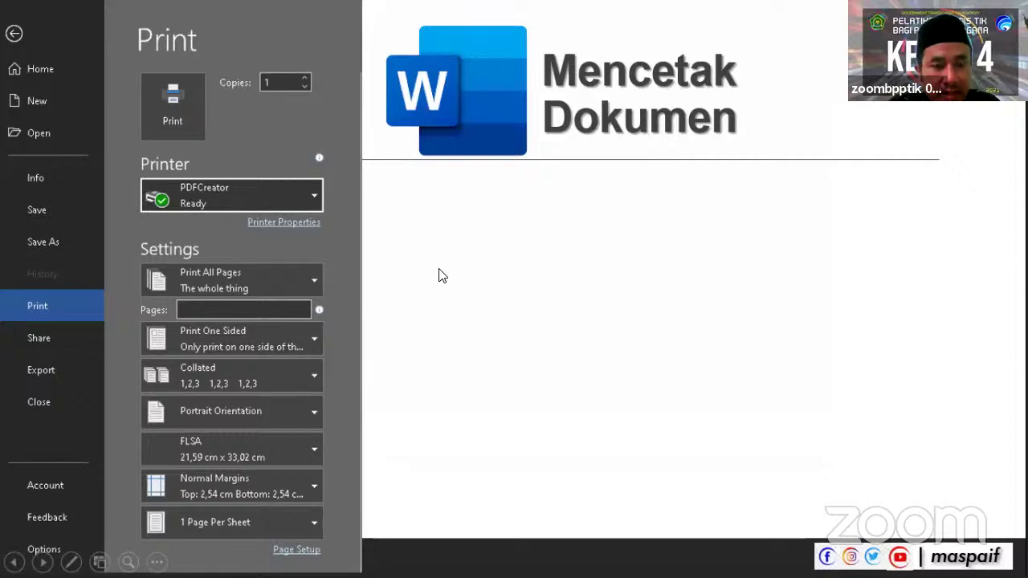
{"action": "key", "text": "alt+Tab"}
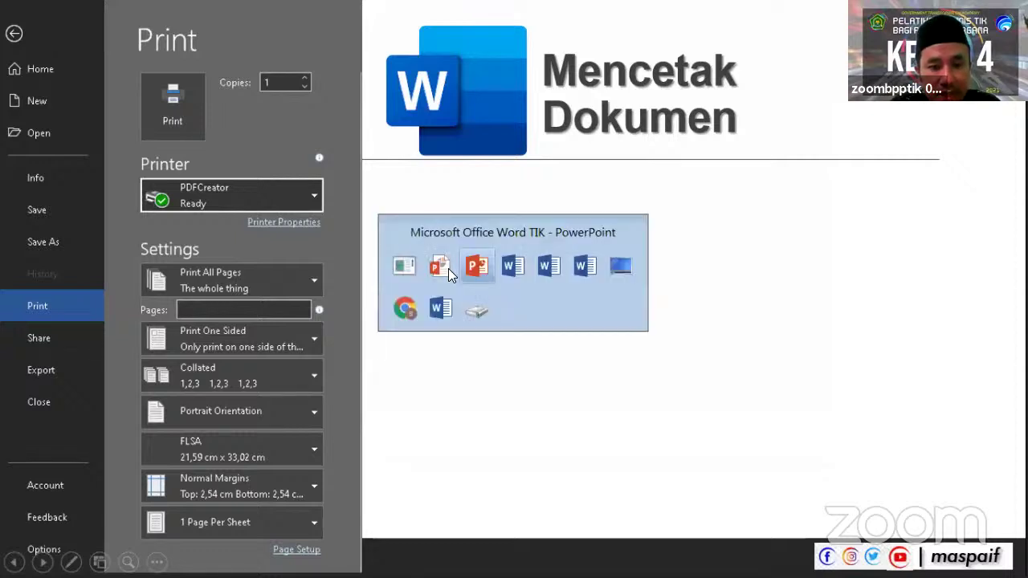
{"action": "key", "text": "alt+Tab"}
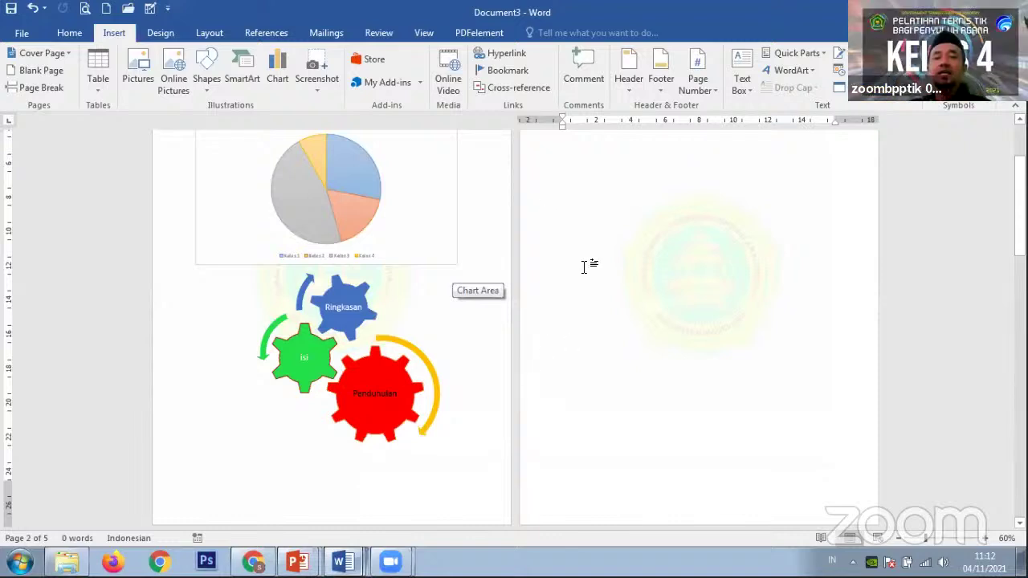
Delete two surplus blank pages following the page with the pie chart and gear graphic
{"action": "scroll", "coordinate": [574, 241], "scroll_direction": "up", "scroll_amount": 1}
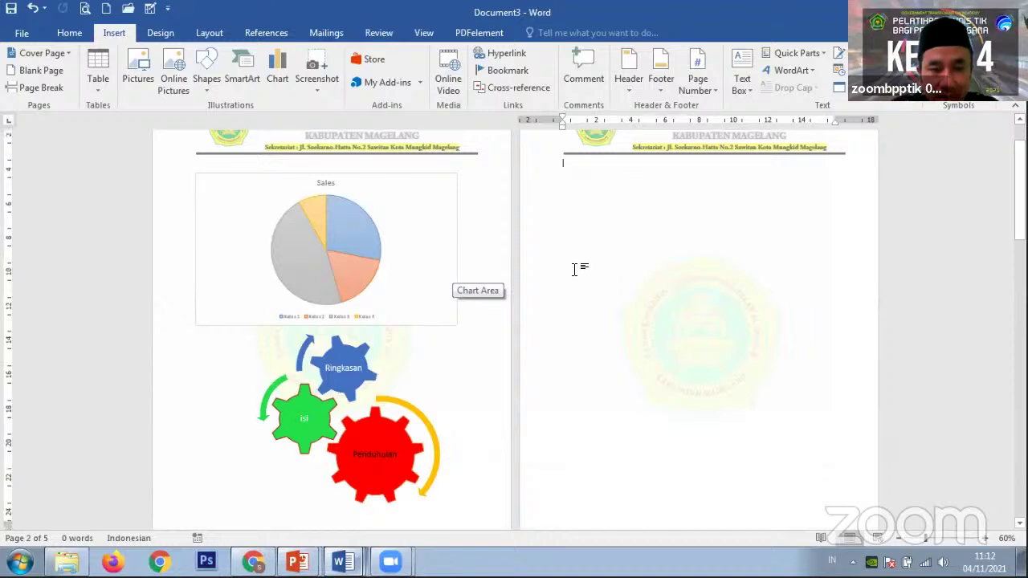
{"action": "scroll", "coordinate": [574, 268], "scroll_direction": "down", "scroll_amount": 2}
{"action": "scroll", "coordinate": [571, 257], "scroll_direction": "up", "scroll_amount": 1}
{"action": "scroll", "coordinate": [565, 289], "scroll_direction": "up", "scroll_amount": 1}
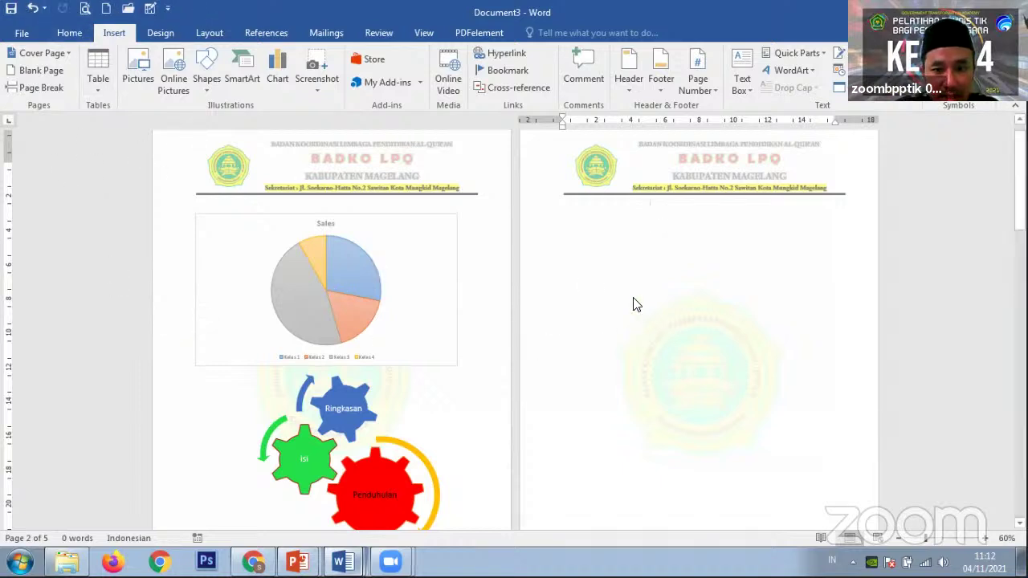
{"action": "scroll", "coordinate": [601, 177], "scroll_direction": "down", "scroll_amount": 1}
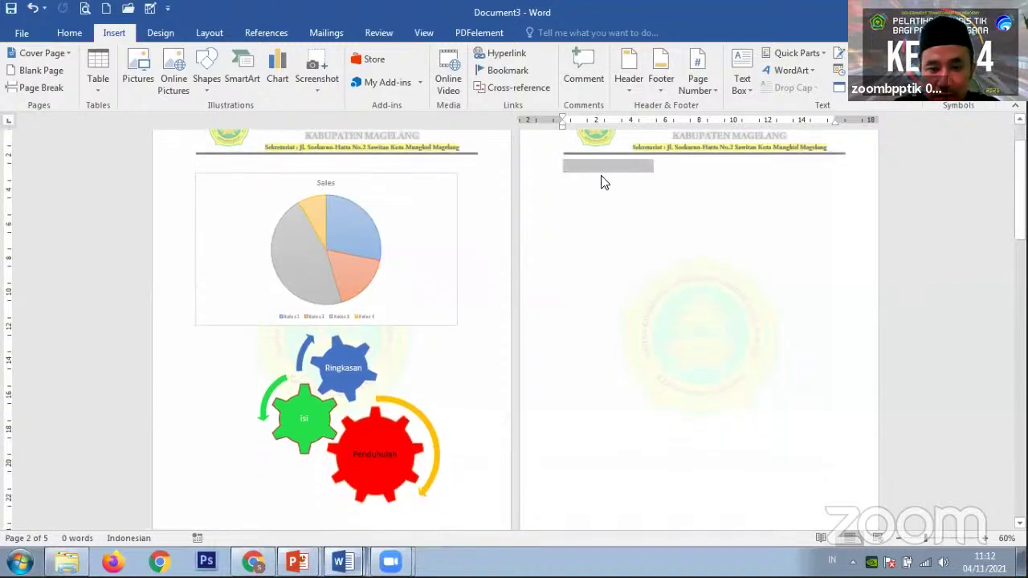
{"action": "scroll", "coordinate": [603, 181], "scroll_direction": "down", "scroll_amount": 5}
{"action": "scroll", "coordinate": [603, 178], "scroll_direction": "down", "scroll_amount": 2}
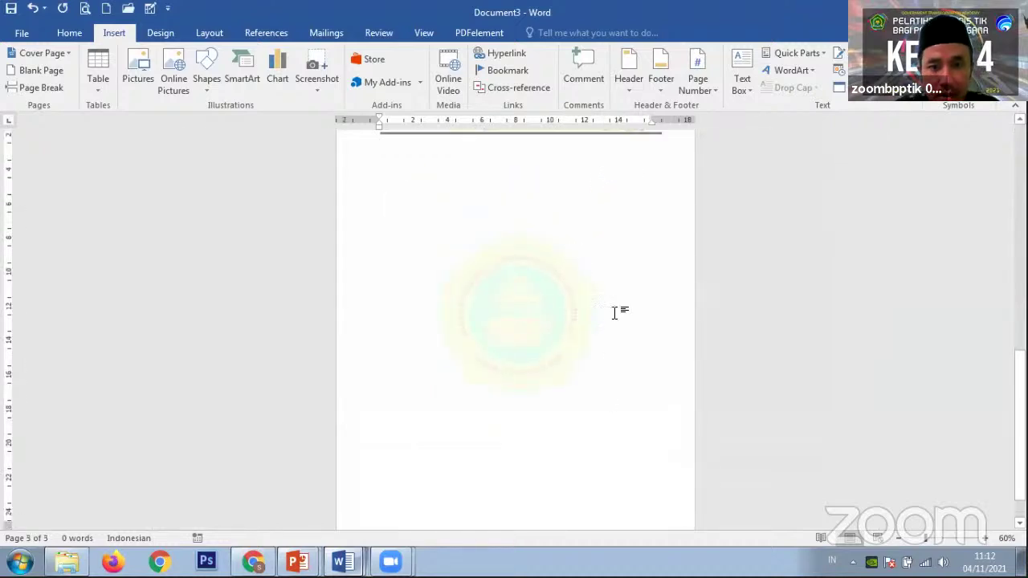
{"action": "scroll", "coordinate": [621, 264], "scroll_direction": "up", "scroll_amount": 5}
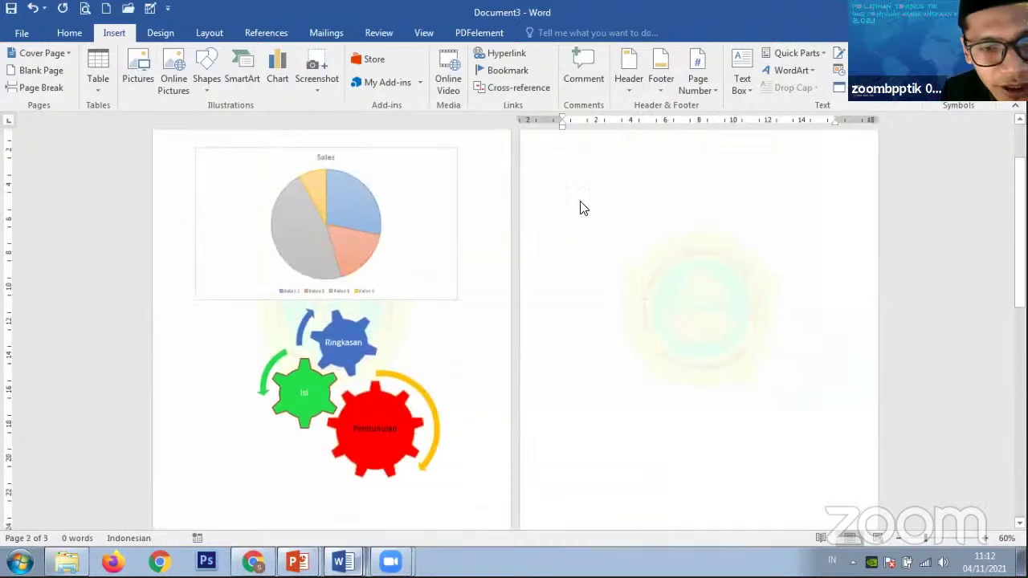
Delete the remaining blank letterhead pages so that only the page with the pie chart and gear graphic is left
{"action": "scroll", "coordinate": [578, 204], "scroll_direction": "up", "scroll_amount": 2}
{"action": "scroll", "coordinate": [555, 243], "scroll_direction": "down", "scroll_amount": 6}
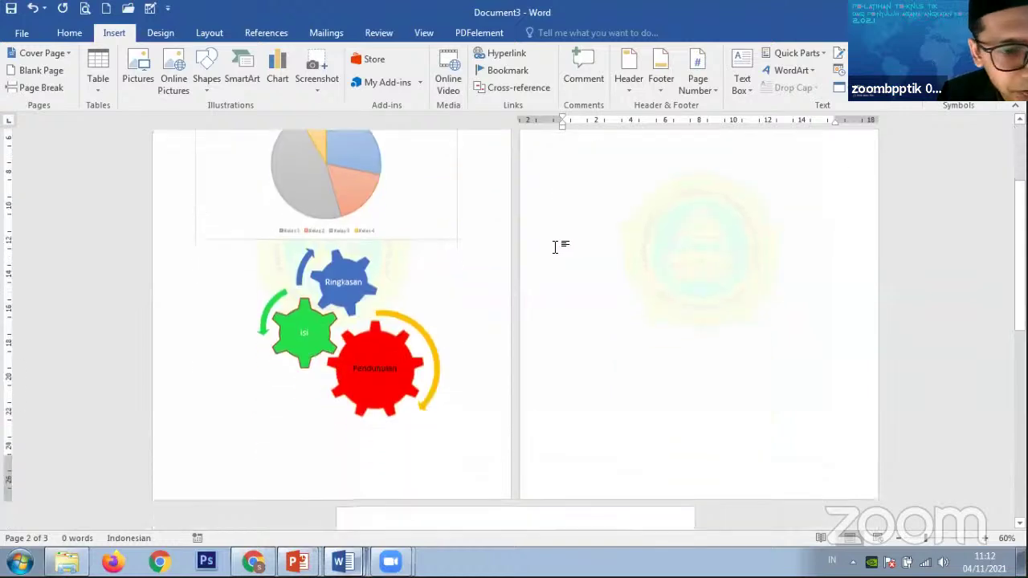
{"action": "left_click_drag", "start_coordinate": [404, 335], "coordinate": [629, 456]}
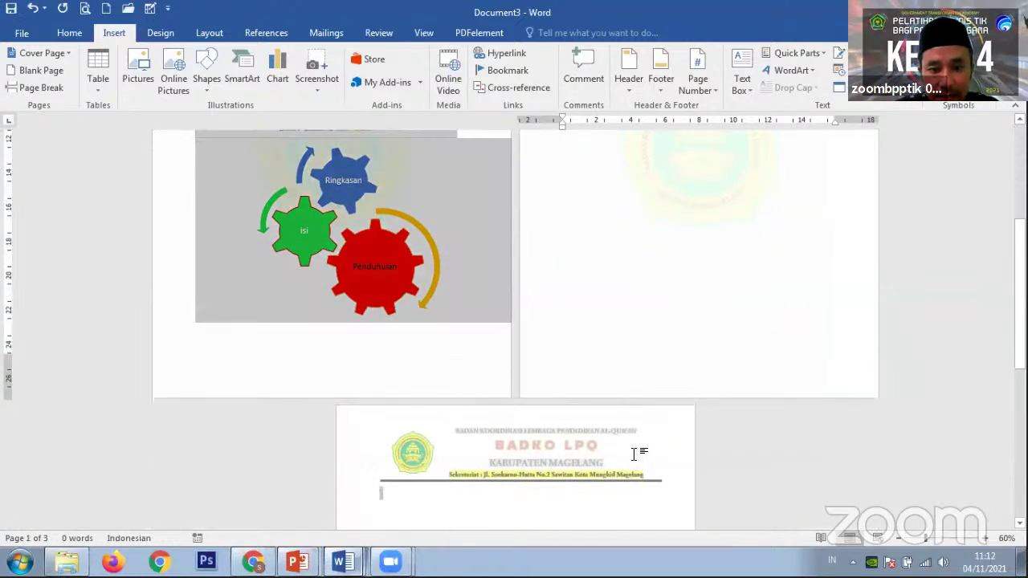
{"action": "scroll", "coordinate": [626, 289], "scroll_direction": "up", "scroll_amount": 2}
{"action": "scroll", "coordinate": [615, 293], "scroll_direction": "down", "scroll_amount": 5}
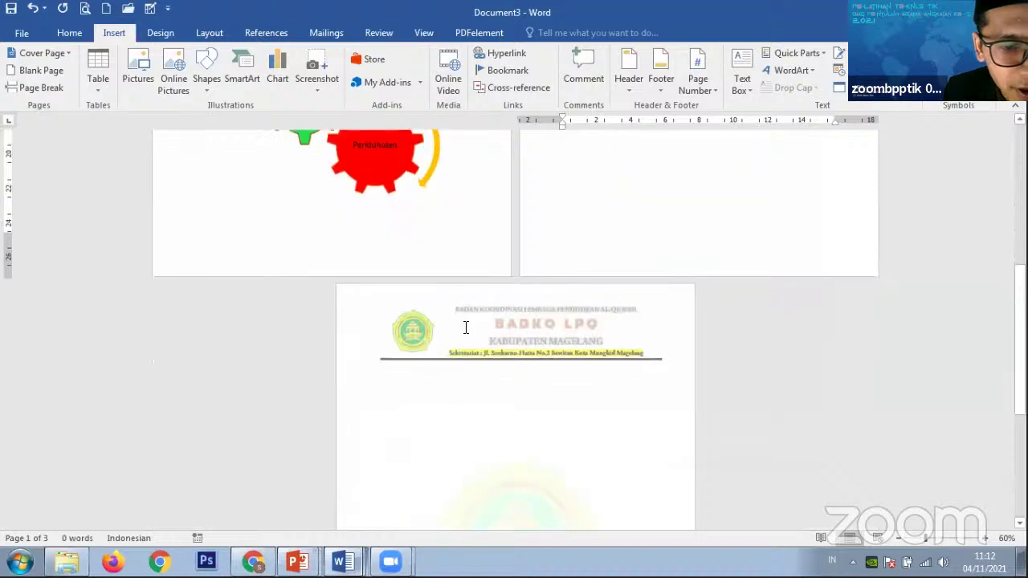
{"action": "scroll", "coordinate": [470, 347], "scroll_direction": "down", "scroll_amount": 2}
{"action": "left_click", "coordinate": [454, 295]}
{"action": "key", "text": "BackSpace"}
{"action": "key", "text": "BackSpace"}
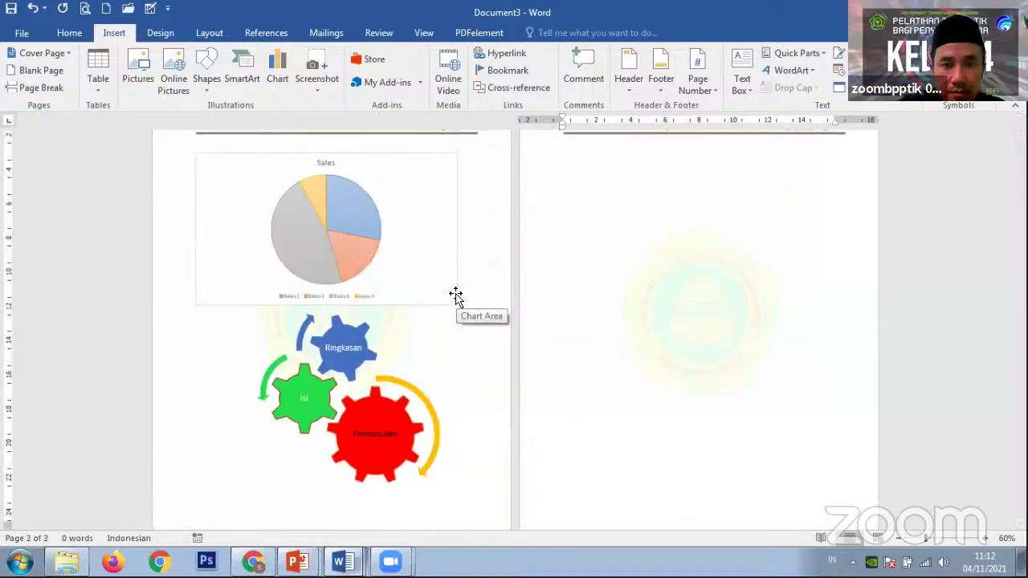
{"action": "scroll", "coordinate": [482, 236], "scroll_direction": "down", "scroll_amount": 4, "text": "ctrl"}
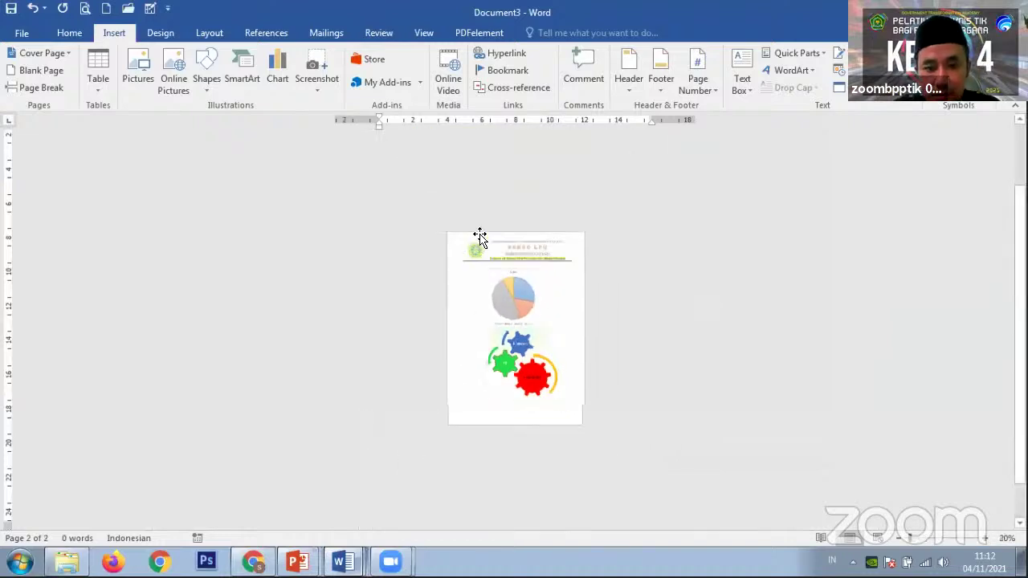
{"action": "left_click", "coordinate": [545, 314]}
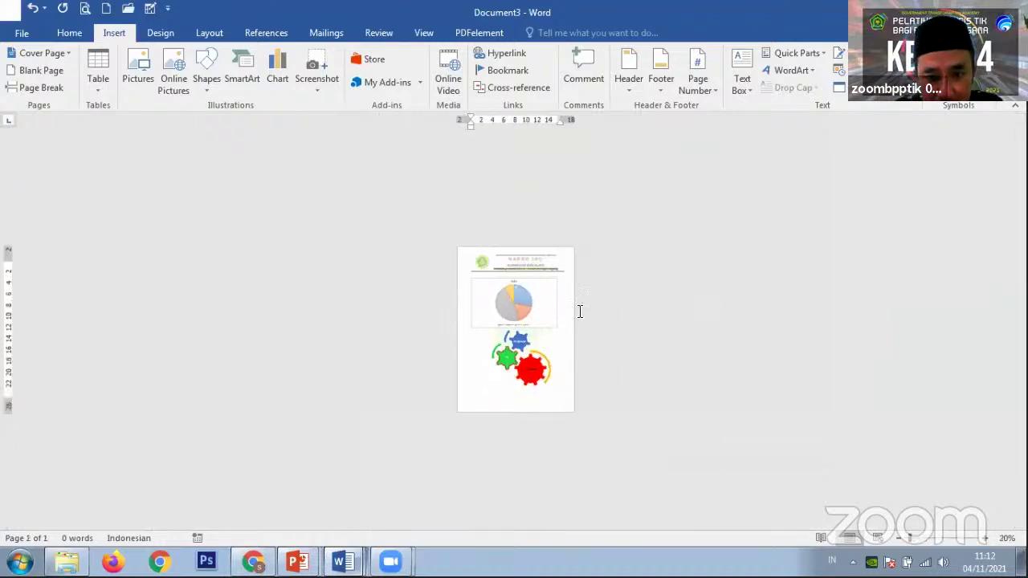
{"action": "left_click", "coordinate": [623, 288]}
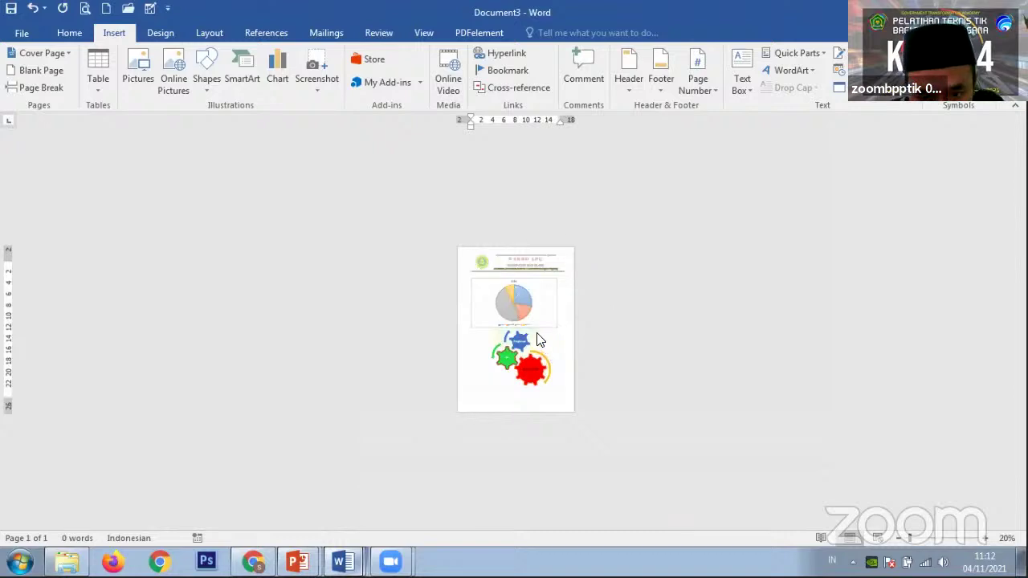
{"action": "scroll", "coordinate": [538, 340], "scroll_direction": "up", "scroll_amount": 4}
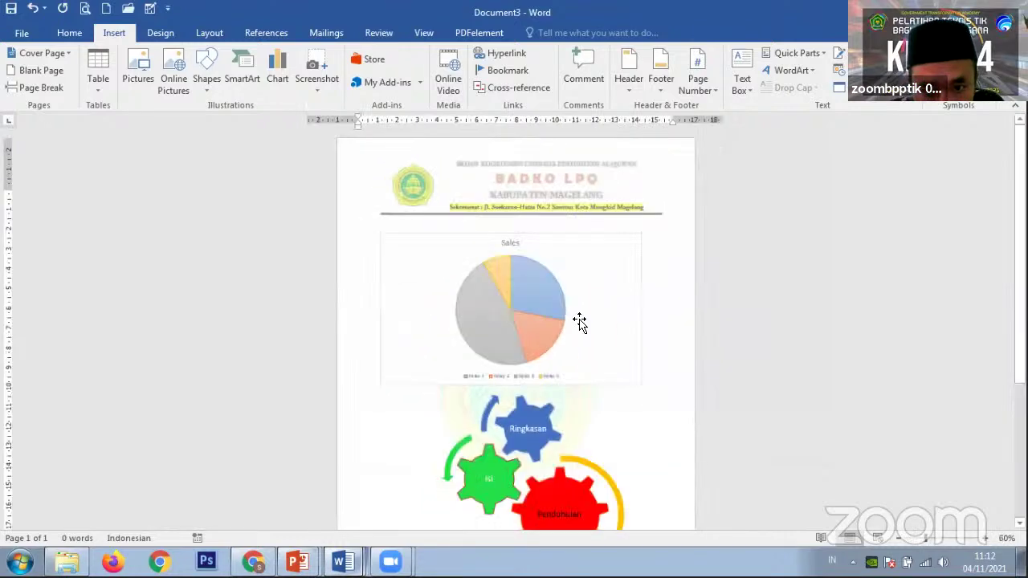
{"action": "scroll", "coordinate": [580, 323], "scroll_direction": "down", "scroll_amount": 1}
{"action": "left_click", "coordinate": [638, 340]}
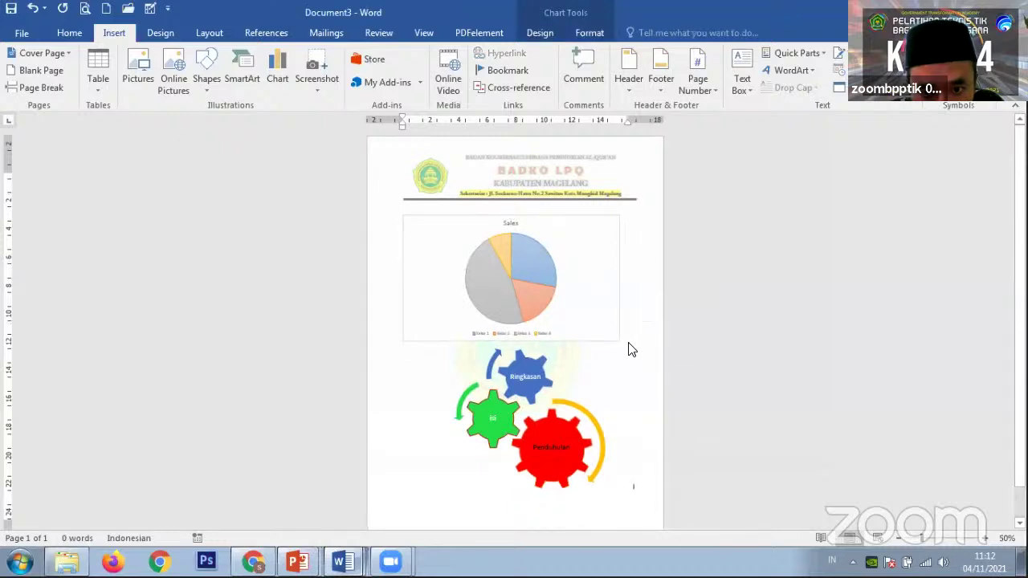
{"action": "left_click", "coordinate": [580, 308]}
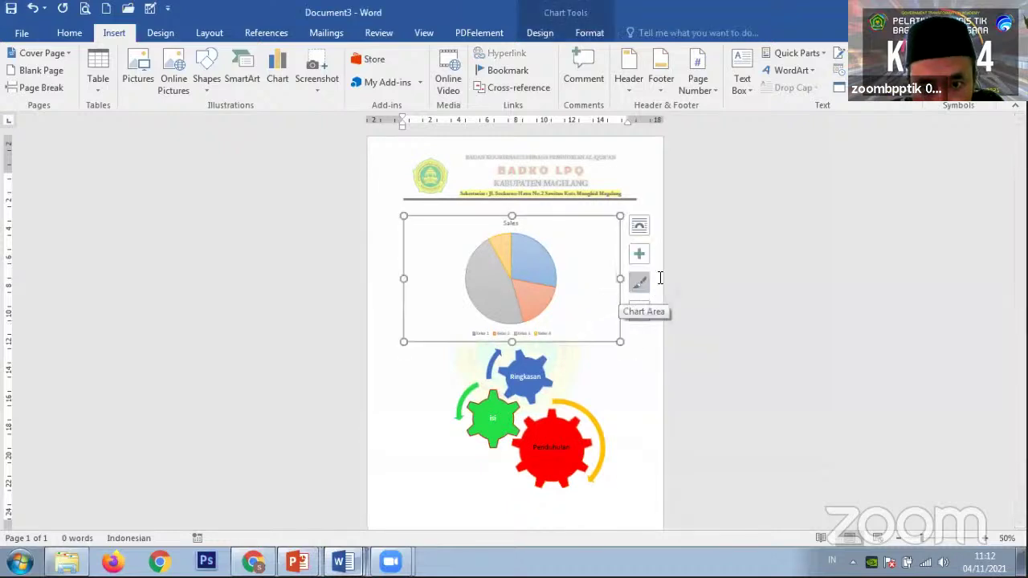
{"action": "left_click", "coordinate": [571, 294]}
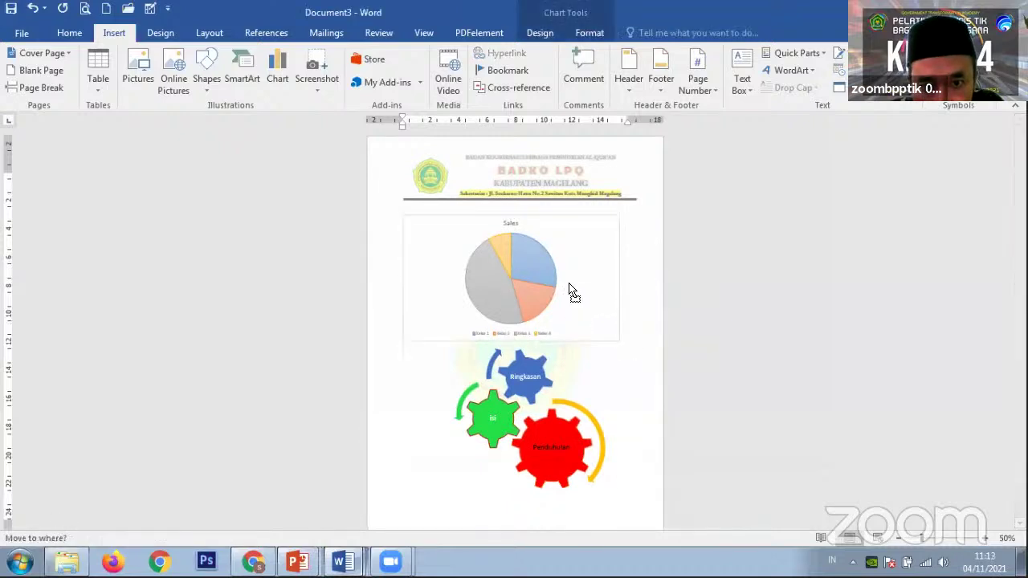
{"action": "left_click", "coordinate": [762, 218]}
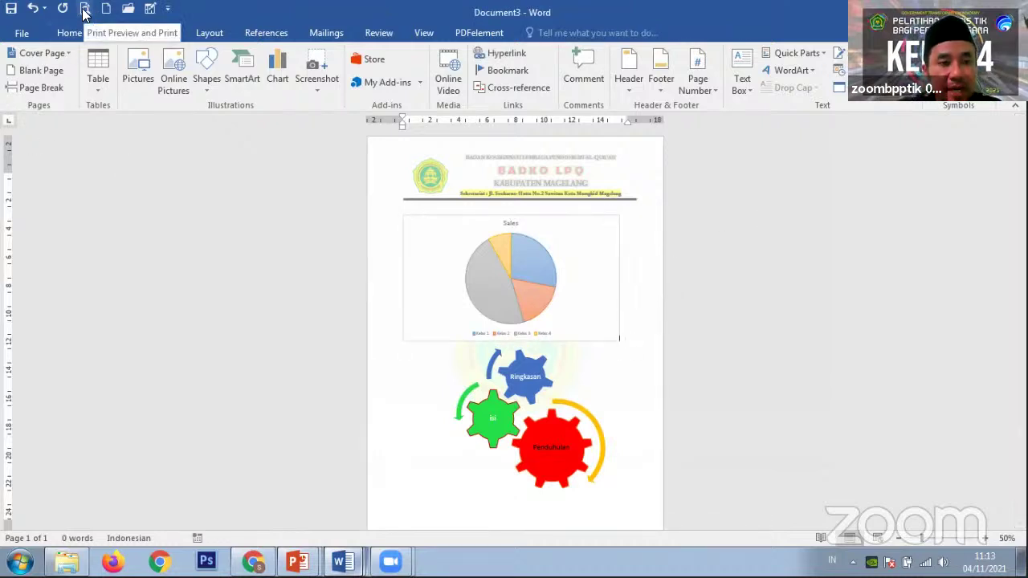
Review which commands the Quick Access Toolbar can show, checking that Print Preview and Print is enabled
{"action": "left_click", "coordinate": [168, 9]}
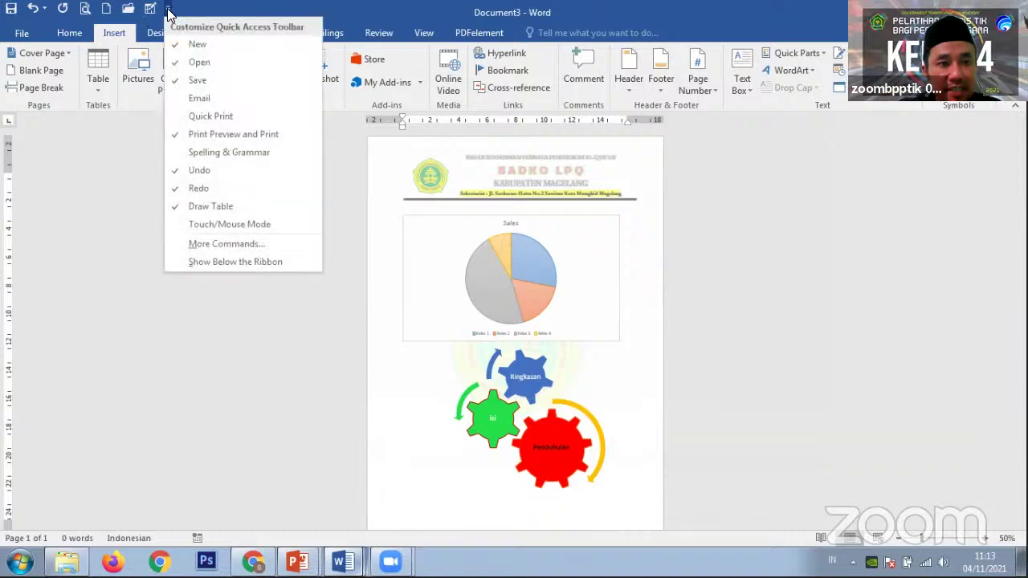
{"action": "left_click", "coordinate": [89, 160]}
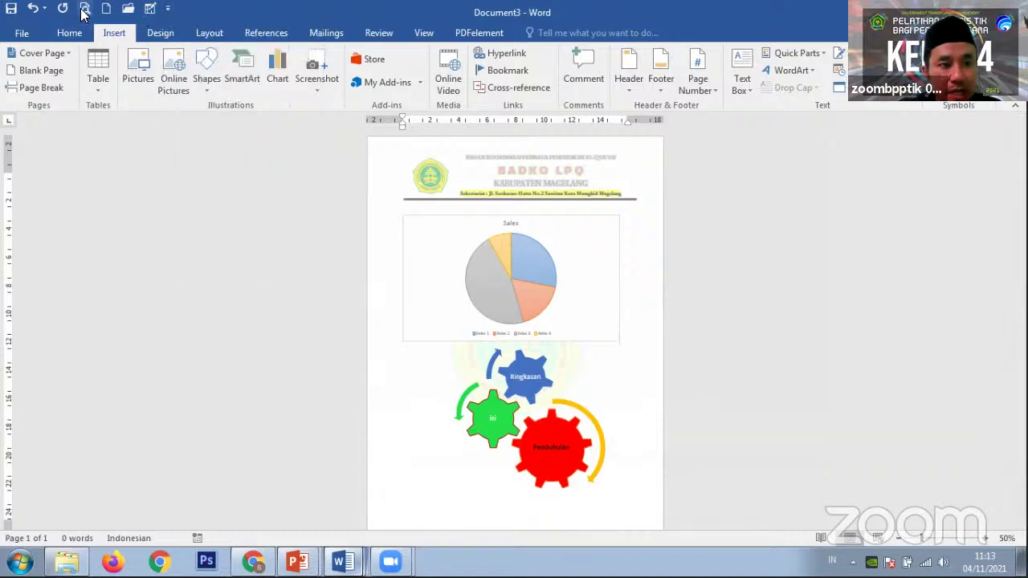
{"action": "left_click", "coordinate": [168, 8]}
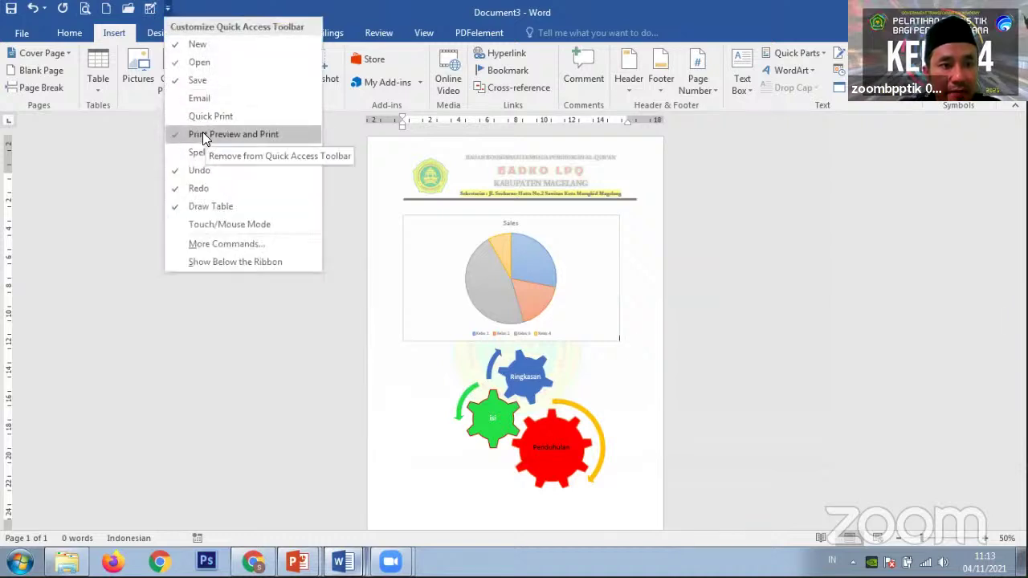
{"action": "left_click", "coordinate": [92, 181]}
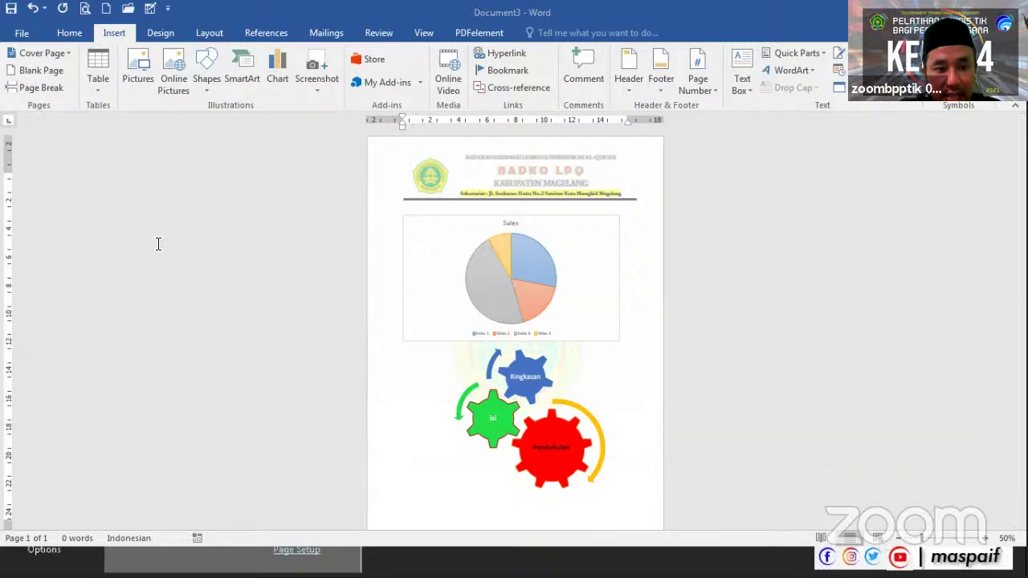
Add the on-screen text annotation "ctrl P" beside the document page, leaving out a second empty text box
{"action": "left_click_drag", "start_coordinate": [156, 213], "coordinate": [450, 243]}
{"action": "type", "text": "ctrl P"}
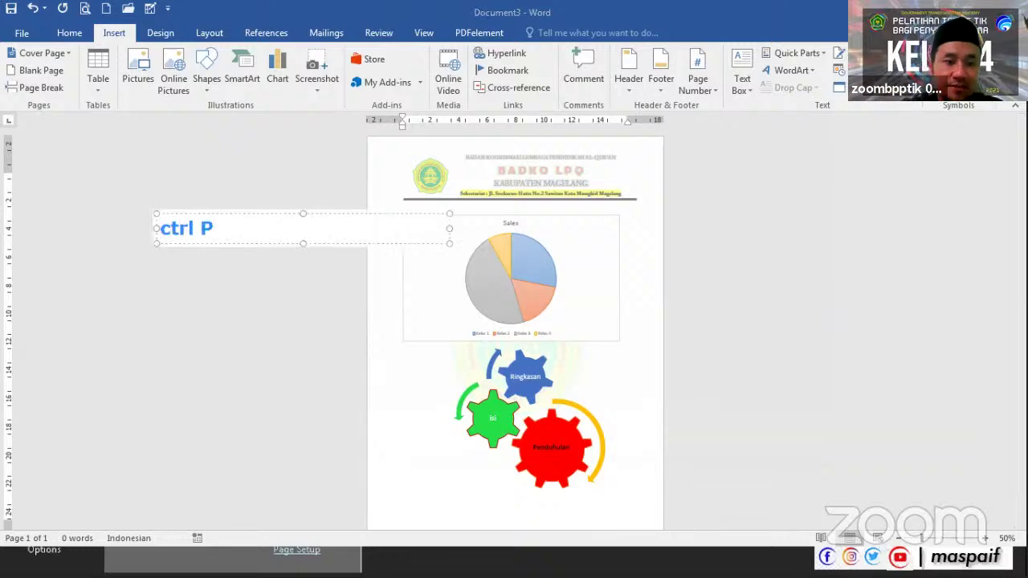
{"action": "left_click", "coordinate": [229, 406]}
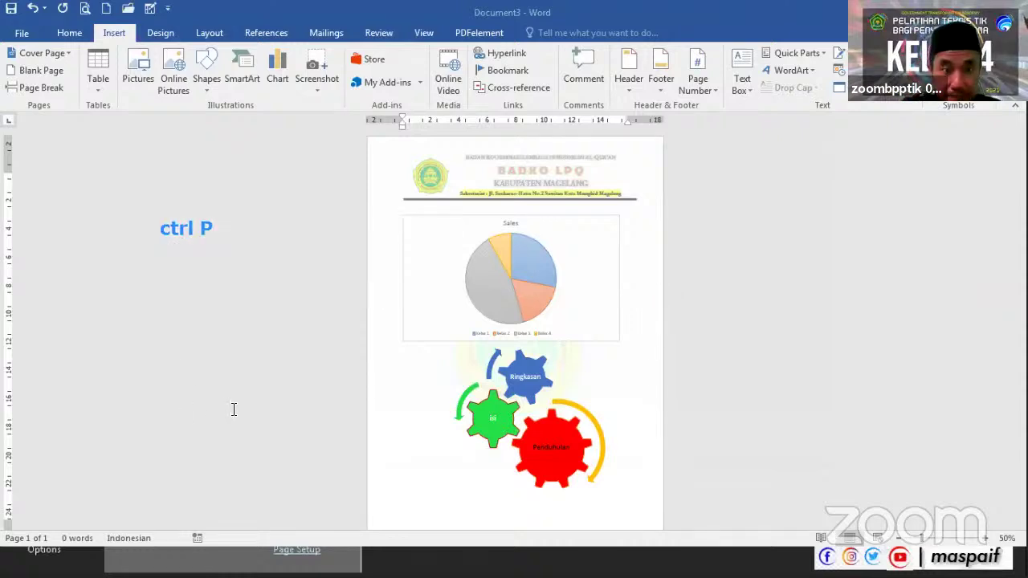
{"action": "left_click", "coordinate": [324, 337]}
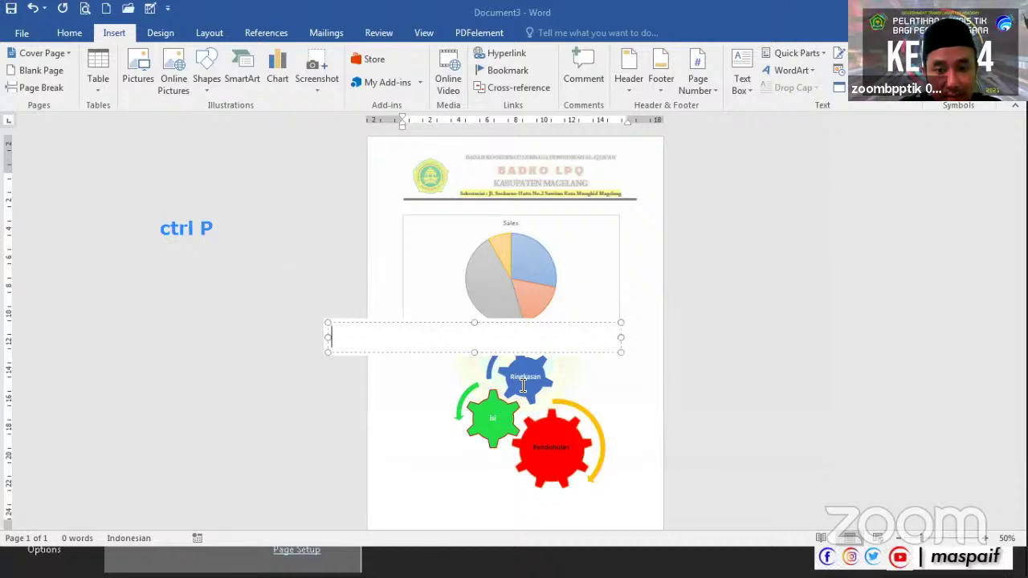
{"action": "left_click", "coordinate": [227, 264]}
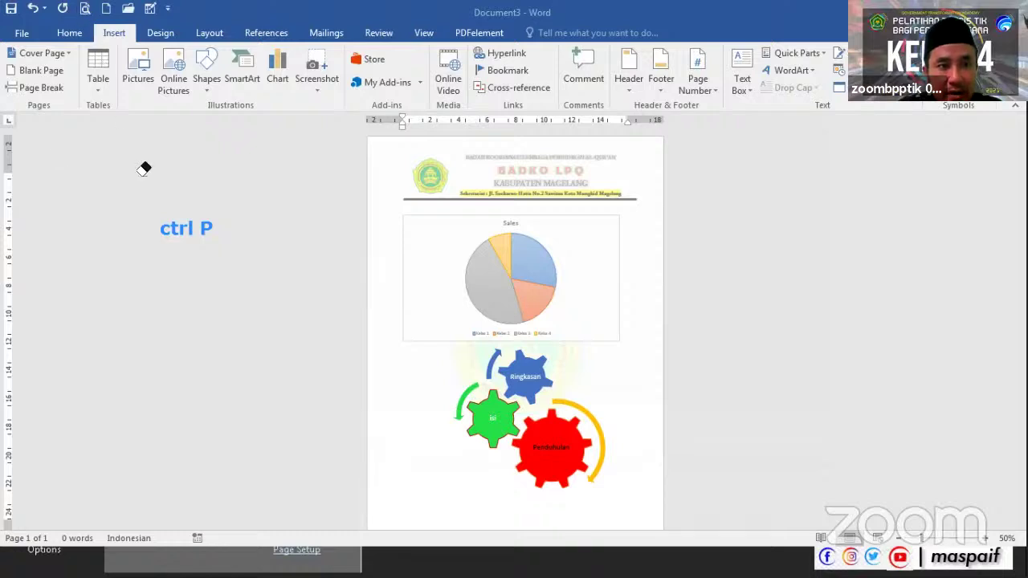
Open Print Preview and Print, review the installed printers and choose EPSON L360 Series
{"action": "left_click", "coordinate": [87, 9]}
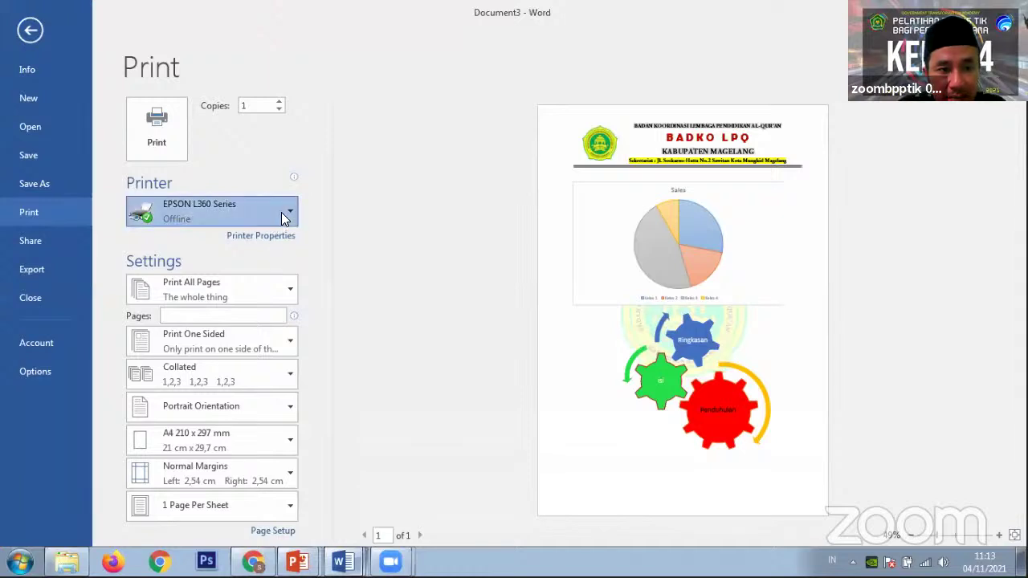
{"action": "left_click", "coordinate": [281, 212]}
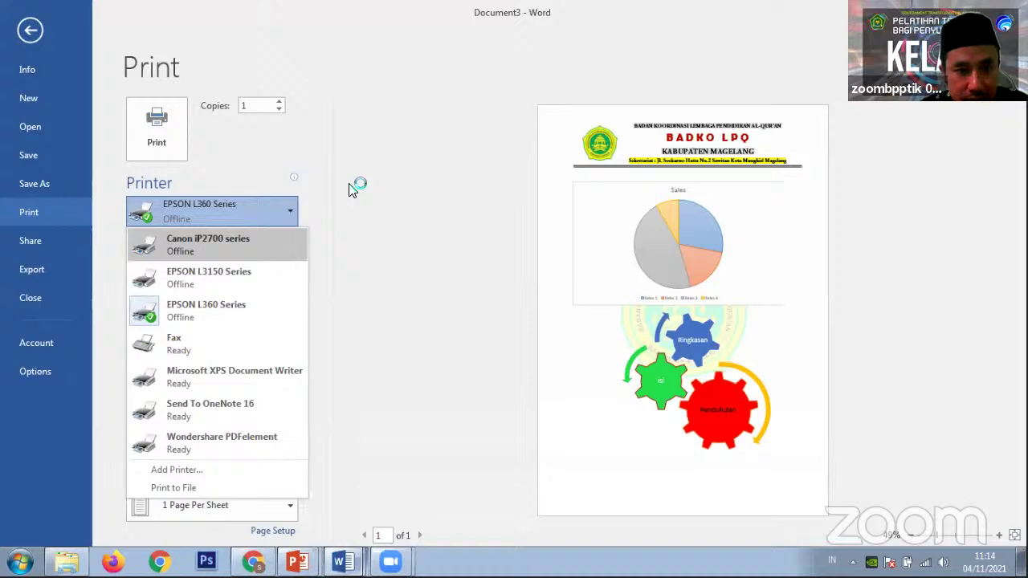
{"action": "left_click", "coordinate": [281, 217]}
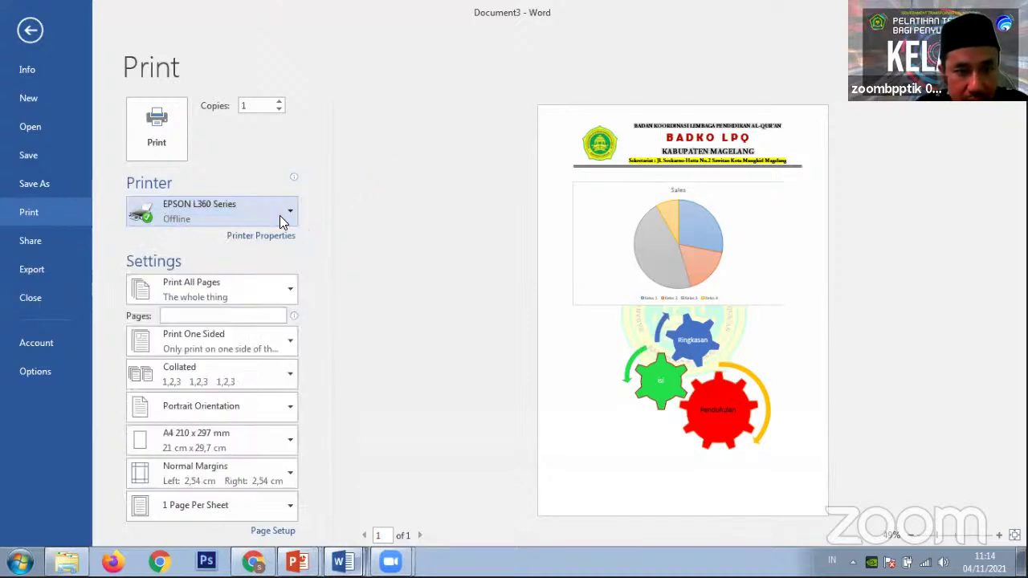
{"action": "left_click", "coordinate": [279, 214]}
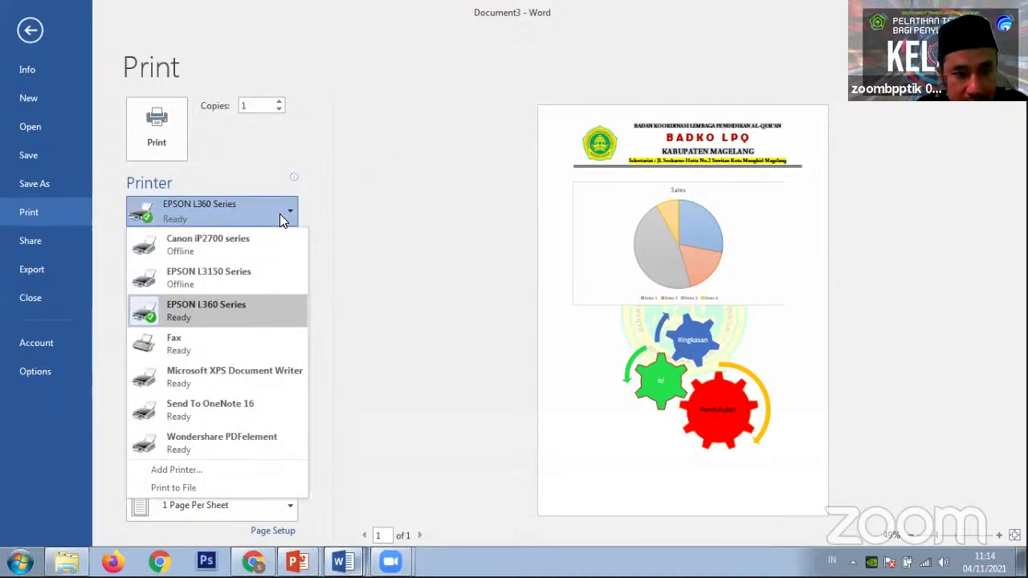
{"action": "left_click", "coordinate": [235, 312]}
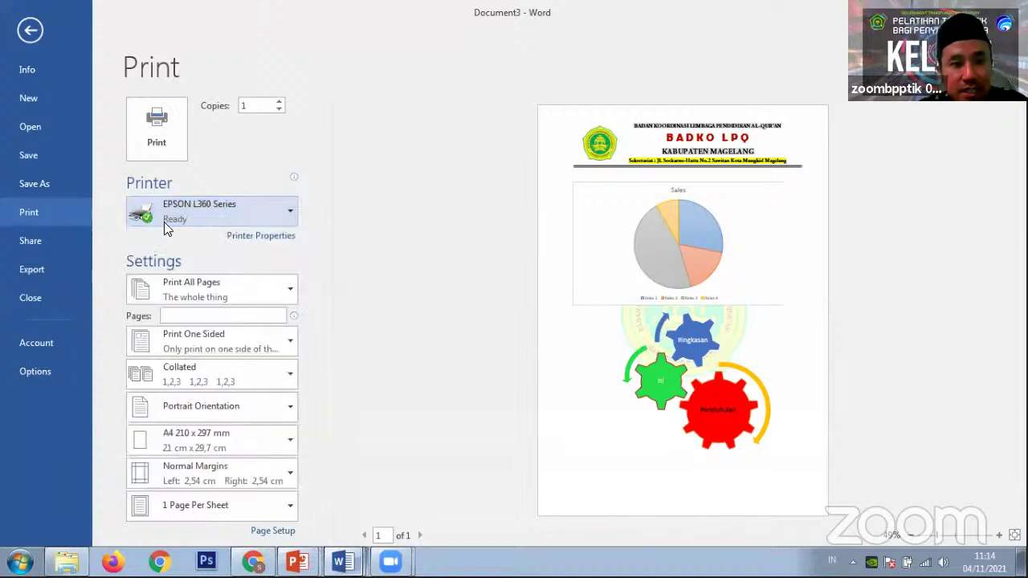
{"action": "left_click", "coordinate": [217, 214]}
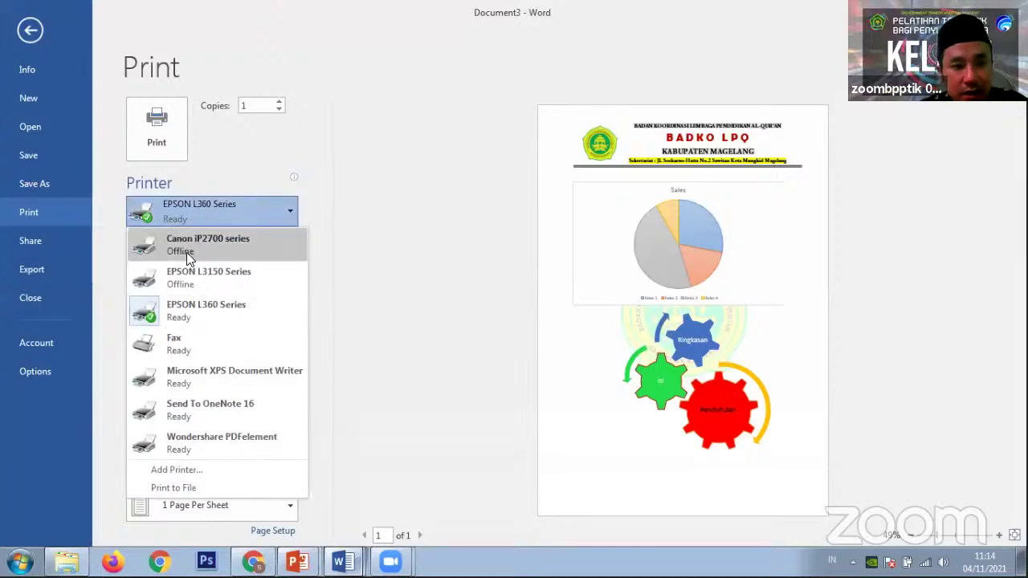
{"action": "left_click", "coordinate": [225, 211]}
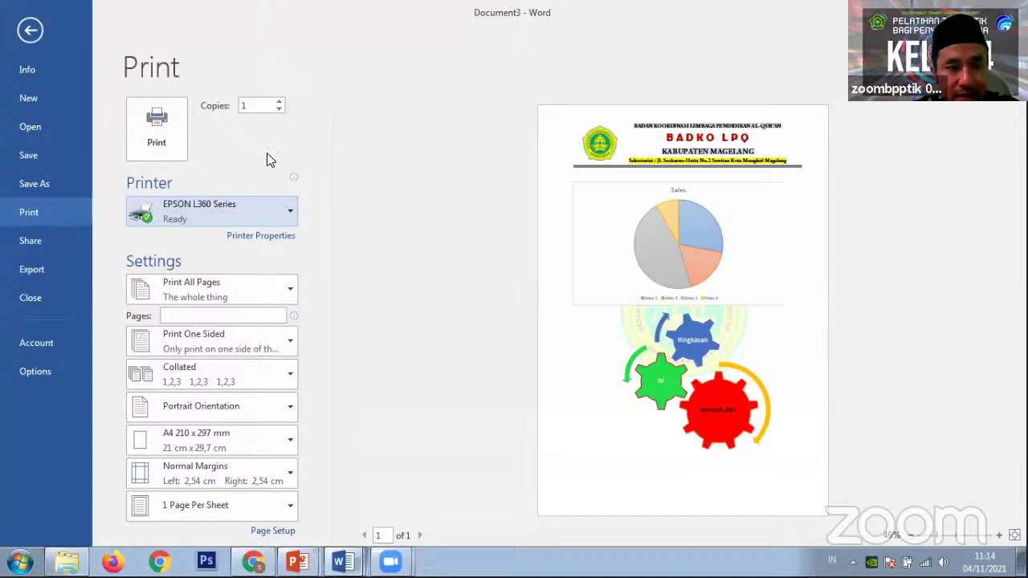
Open the EPSON L360 Series printer properties and review the available document sizes, keeping f4
{"action": "left_click", "coordinate": [246, 236]}
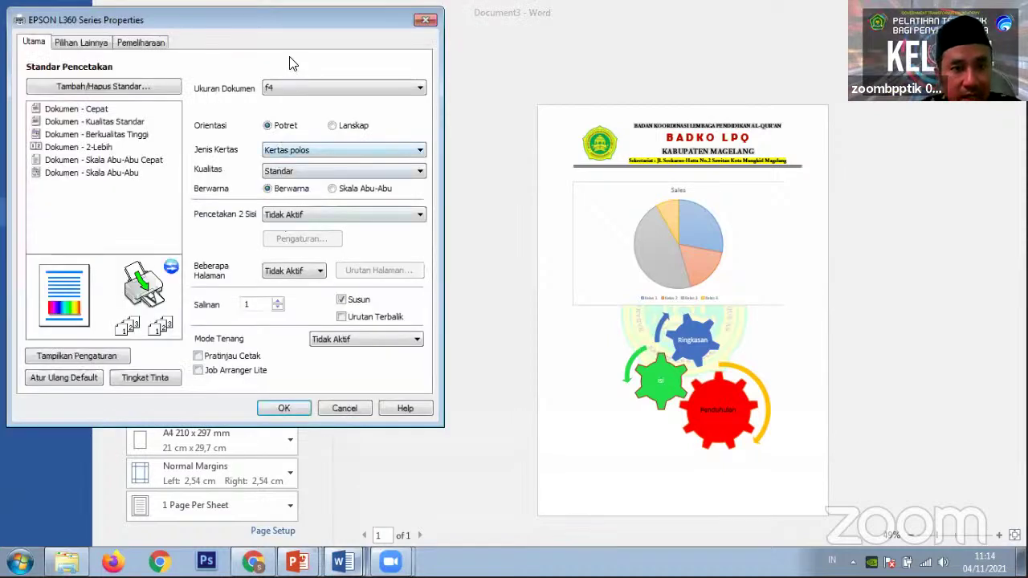
{"action": "left_click", "coordinate": [276, 87]}
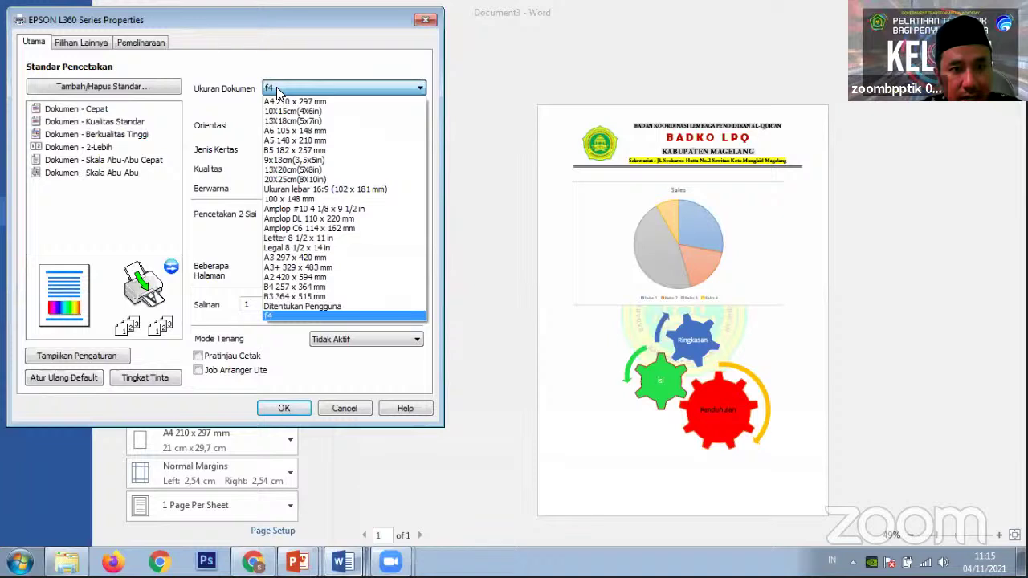
{"action": "left_click", "coordinate": [276, 87]}
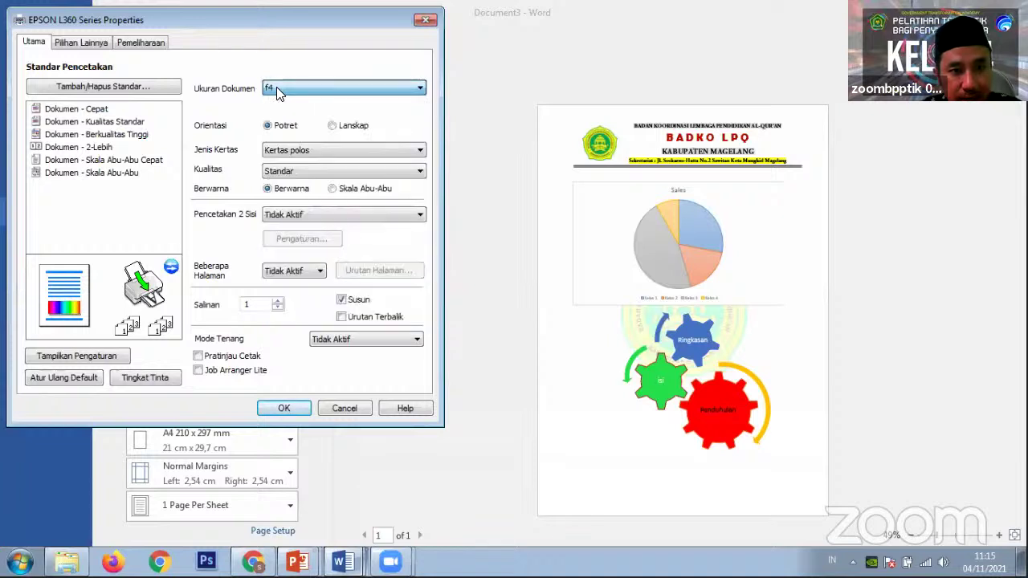
Try the Draf print quality in the printer properties, and set the quality back to Standar
{"action": "left_click", "coordinate": [307, 170]}
{"action": "key", "text": "Up"}
{"action": "key", "text": "Return"}
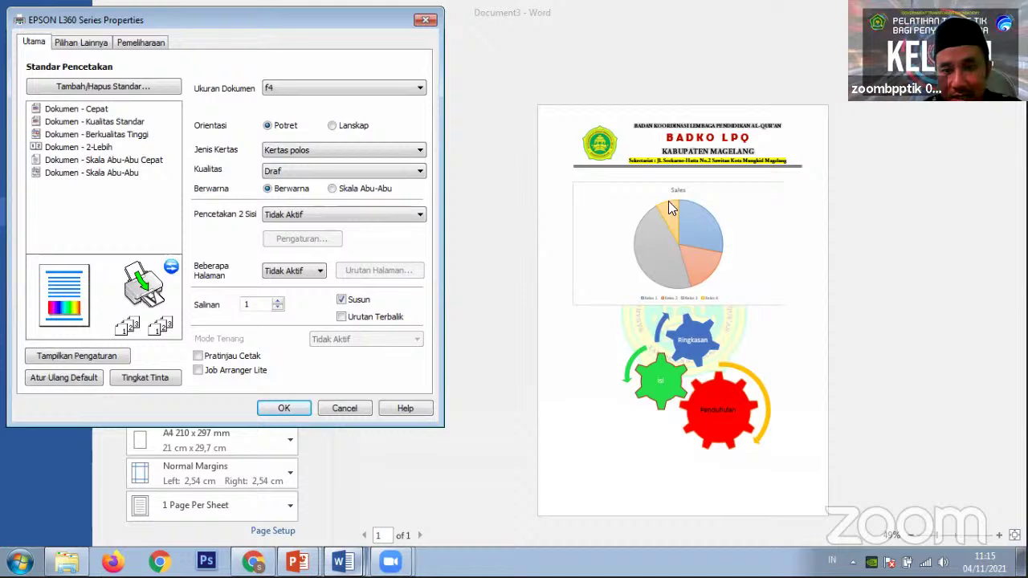
{"action": "left_click", "coordinate": [293, 174]}
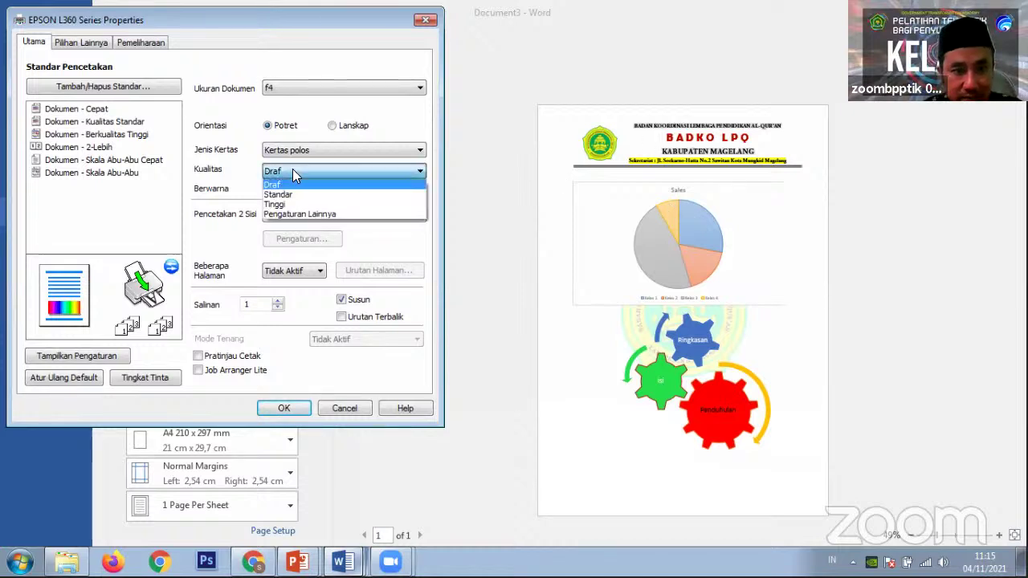
{"action": "left_click", "coordinate": [291, 194]}
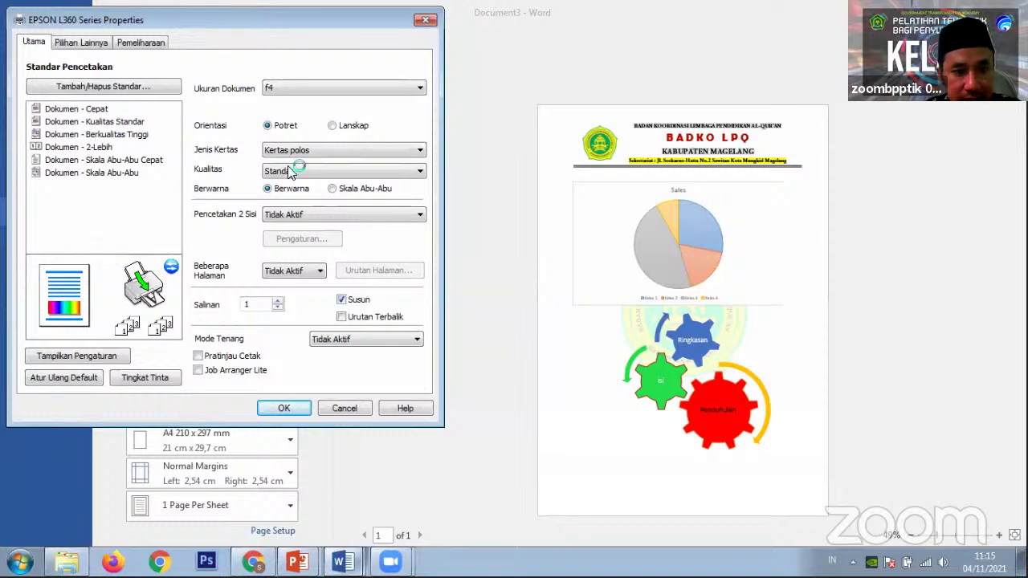
Examine the additional options (Pilihan Lainnya) and the maintenance options (Pemeliharaan) in the printer properties
{"action": "left_click", "coordinate": [103, 45]}
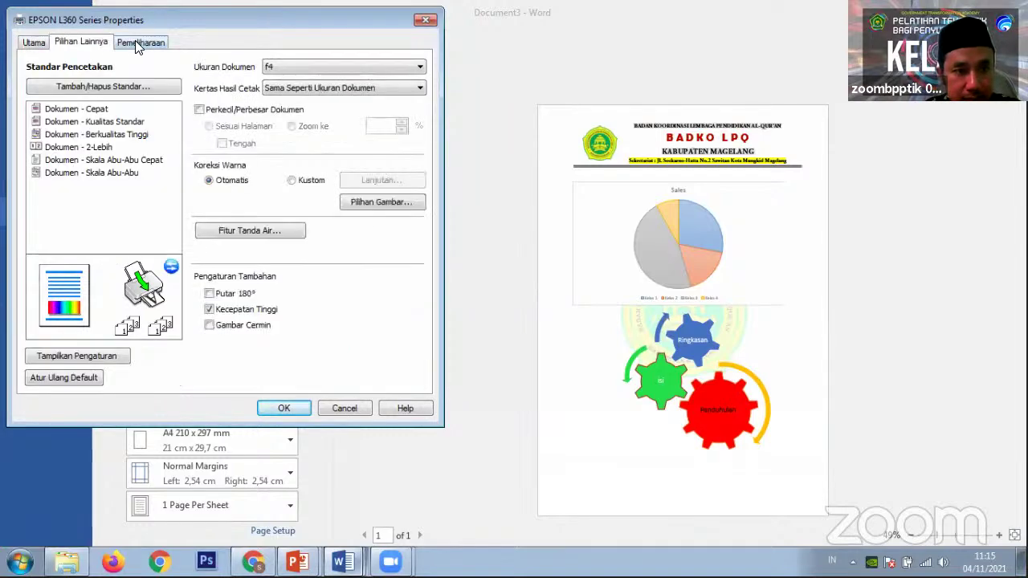
{"action": "left_click", "coordinate": [136, 45]}
{"action": "left_click", "coordinate": [97, 46]}
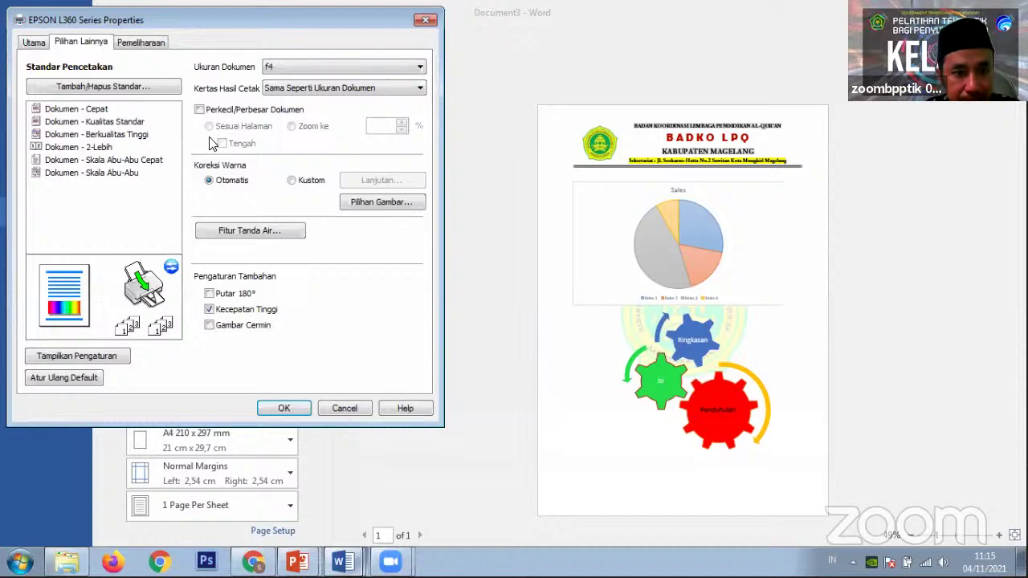
Return to the main (Utama) settings of the printer properties and accept them
{"action": "left_click", "coordinate": [36, 43]}
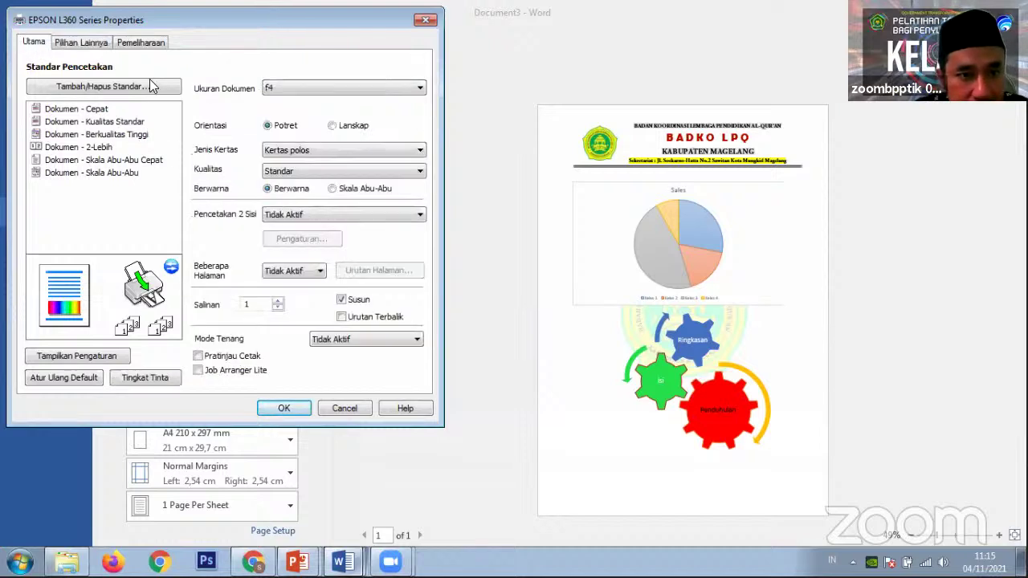
{"action": "left_click", "coordinate": [285, 408]}
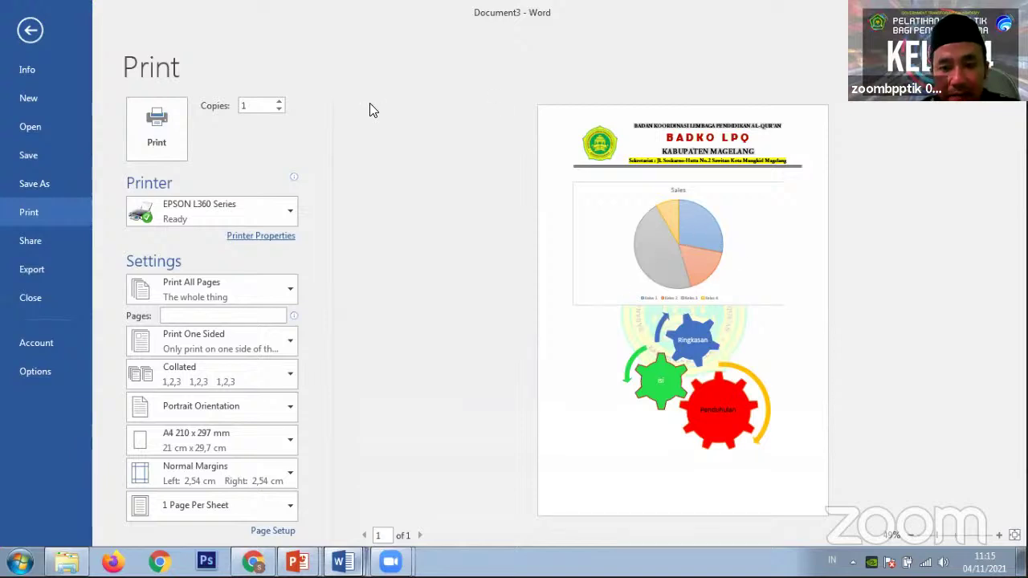
Try raising the number of copies to 6, and set it back to 1
{"action": "left_click", "coordinate": [279, 102]}
{"action": "left_click", "coordinate": [278, 102]}
{"action": "left_click", "coordinate": [279, 102]}
{"action": "left_click", "coordinate": [278, 102]}
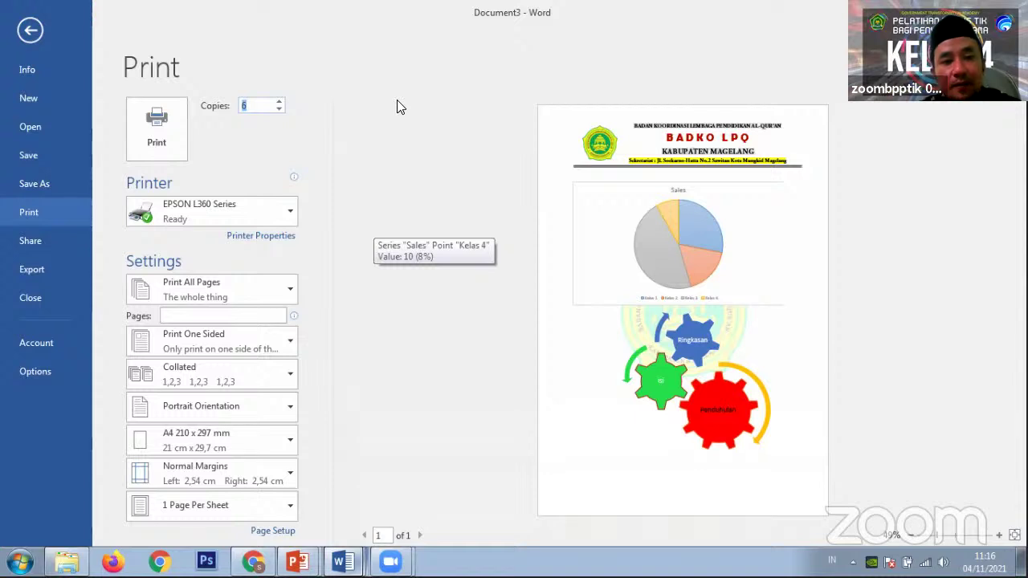
{"action": "type", "text": "1"}
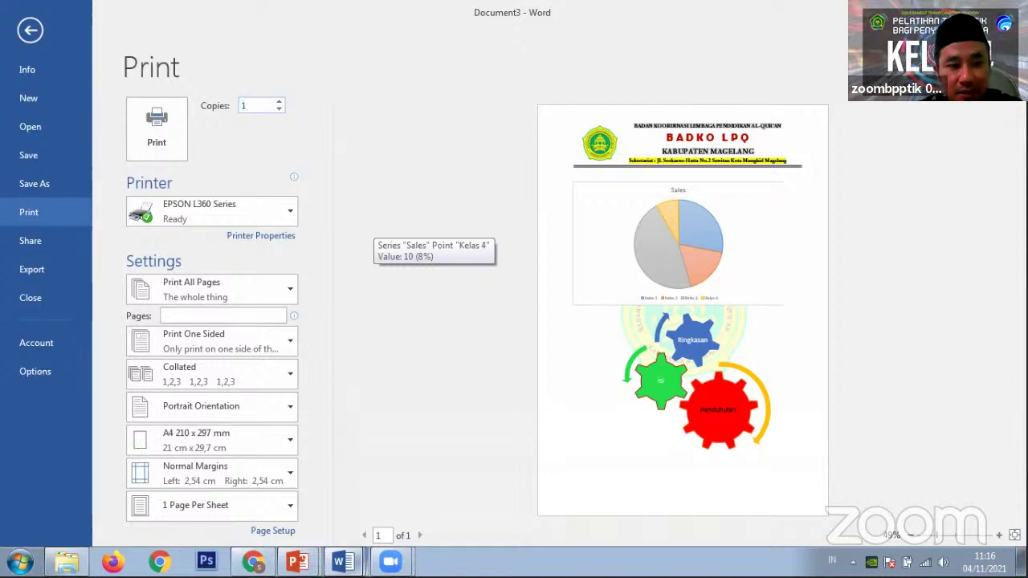
Review the available print range options for the document, such as all pages, current page and custom print
{"action": "left_click", "coordinate": [237, 297]}
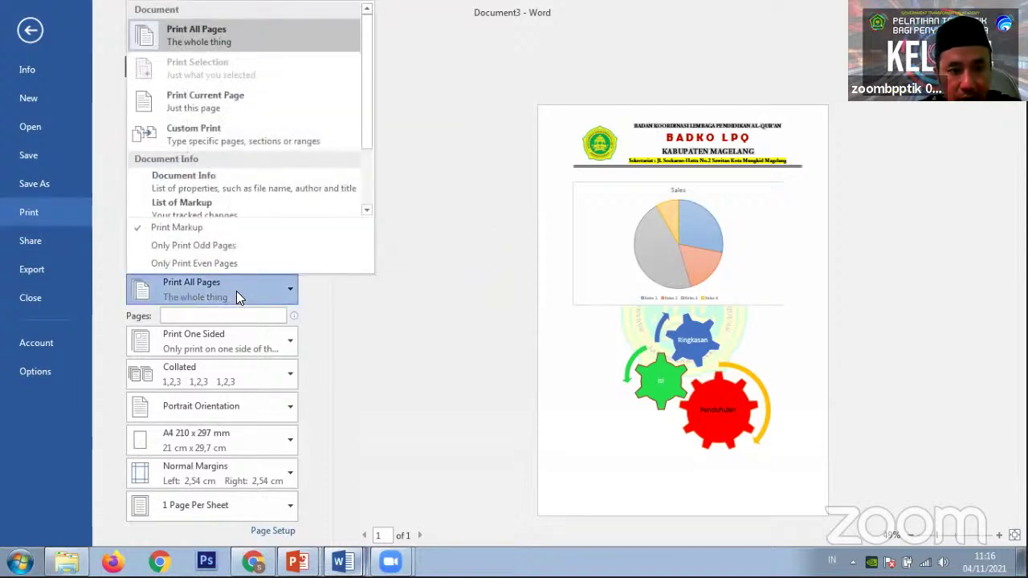
{"action": "left_click", "coordinate": [236, 296]}
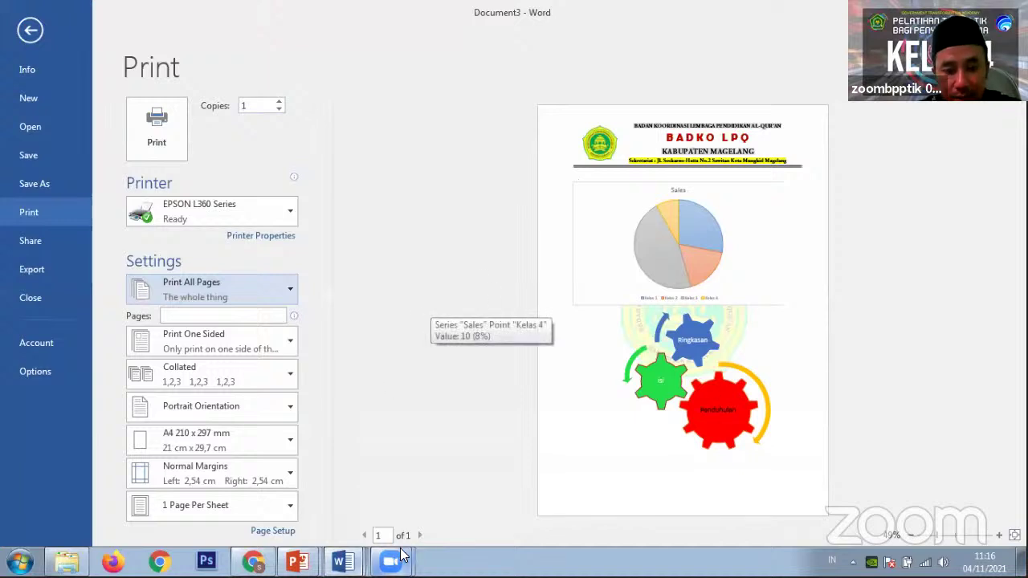
{"action": "left_click", "coordinate": [245, 289]}
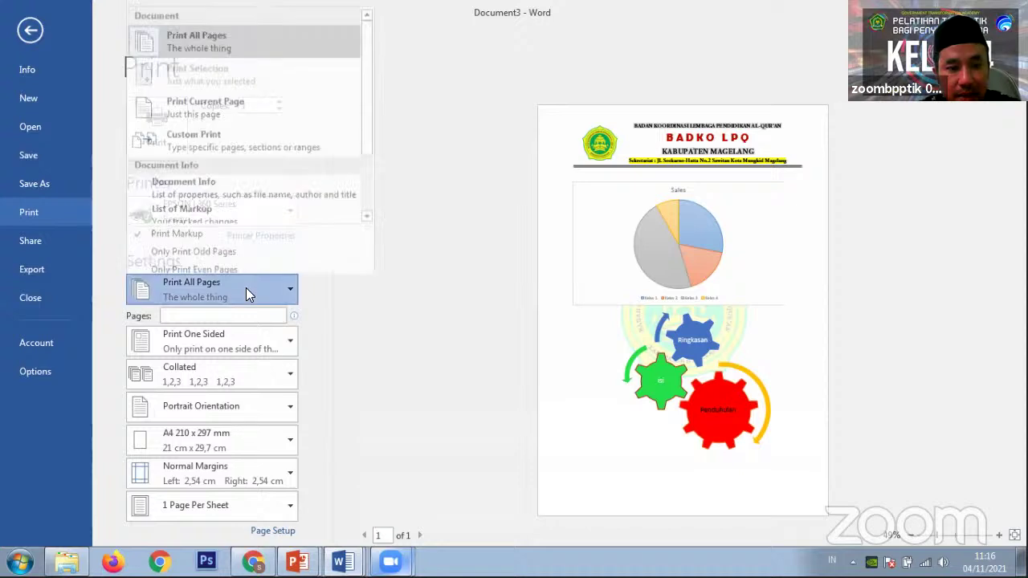
{"action": "left_click", "coordinate": [246, 288]}
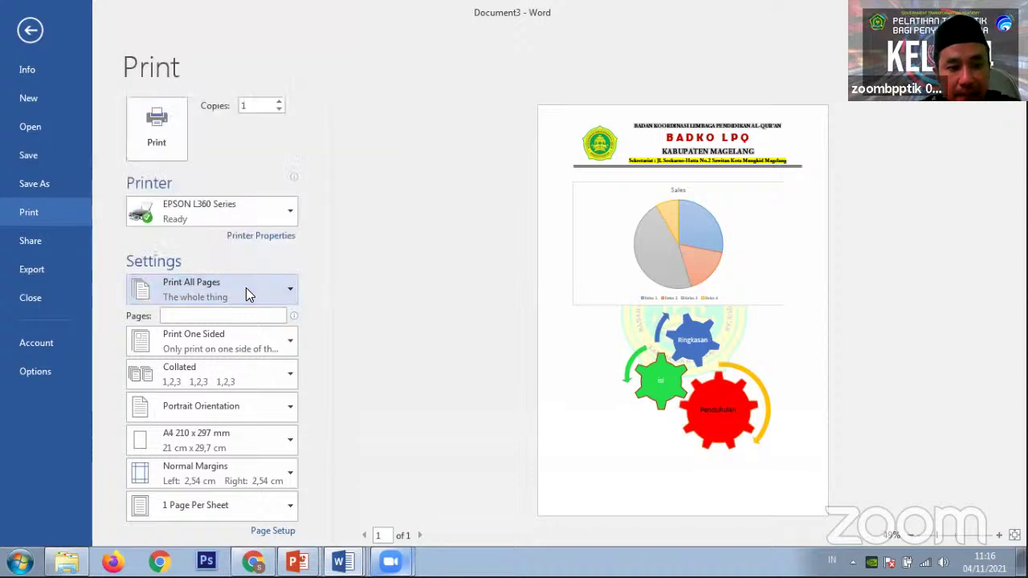
{"action": "left_click", "coordinate": [246, 290]}
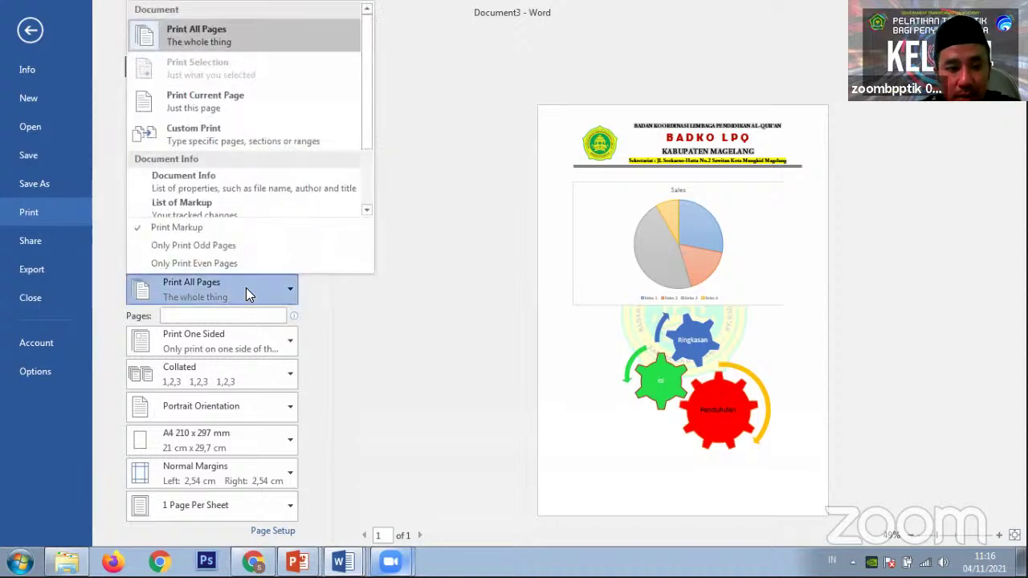
Try a custom print of the individual pages 20, 25, clearing the entry once and entering it again
{"action": "left_click", "coordinate": [230, 317]}
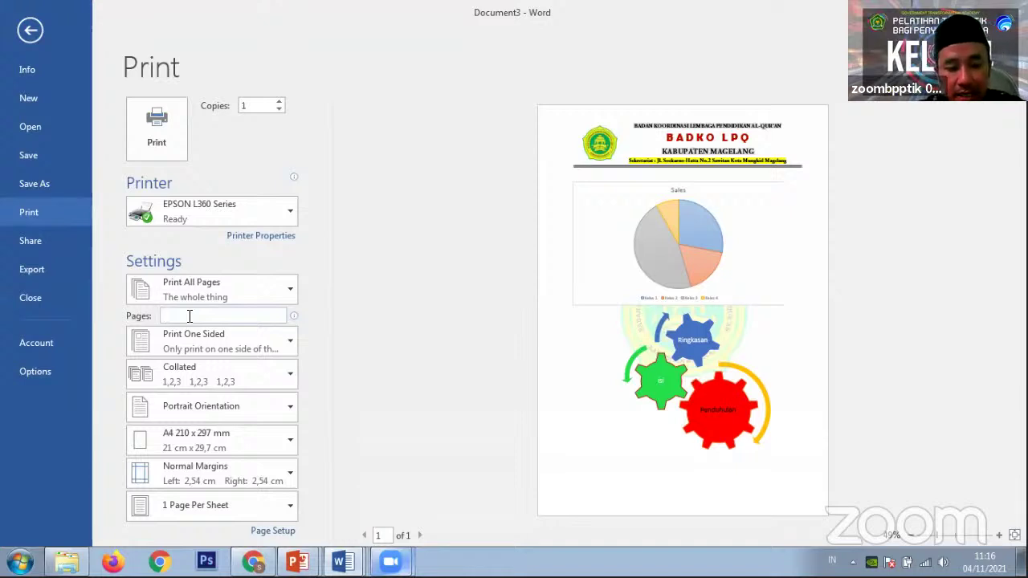
{"action": "type", "text": "20"}
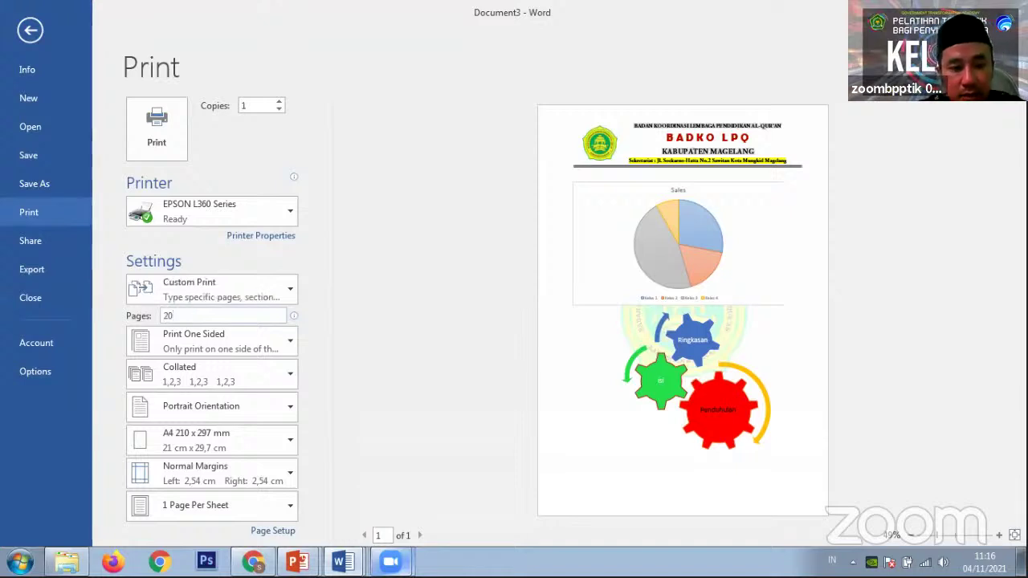
{"action": "type", "text": ", 25"}
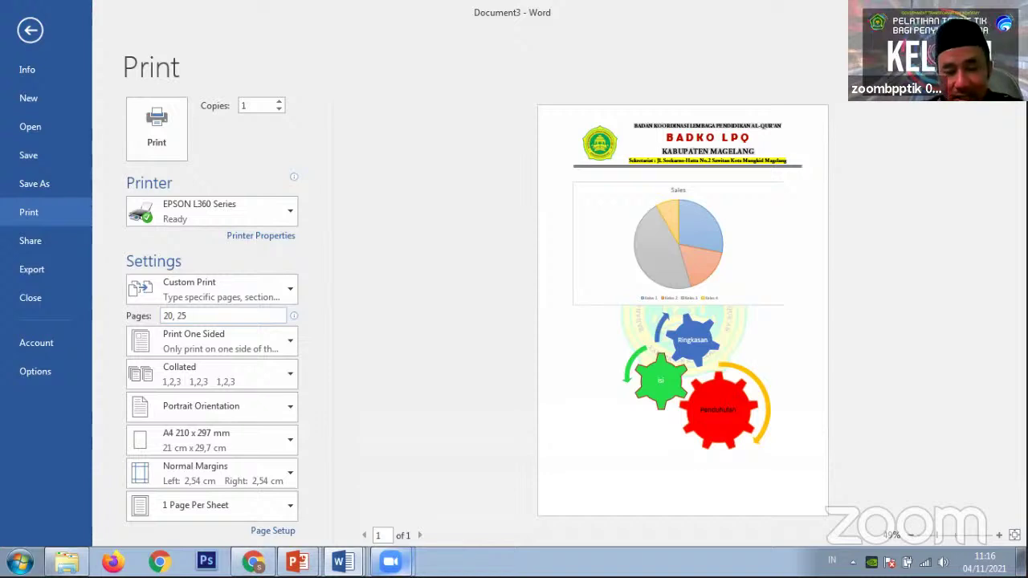
{"action": "key", "text": "BackSpace"}
{"action": "key", "text": "BackSpace"}
{"action": "key", "text": "BackSpace"}
{"action": "key", "text": "BackSpace"}
{"action": "key", "text": "BackSpace"}
{"action": "key", "text": "BackSpace"}
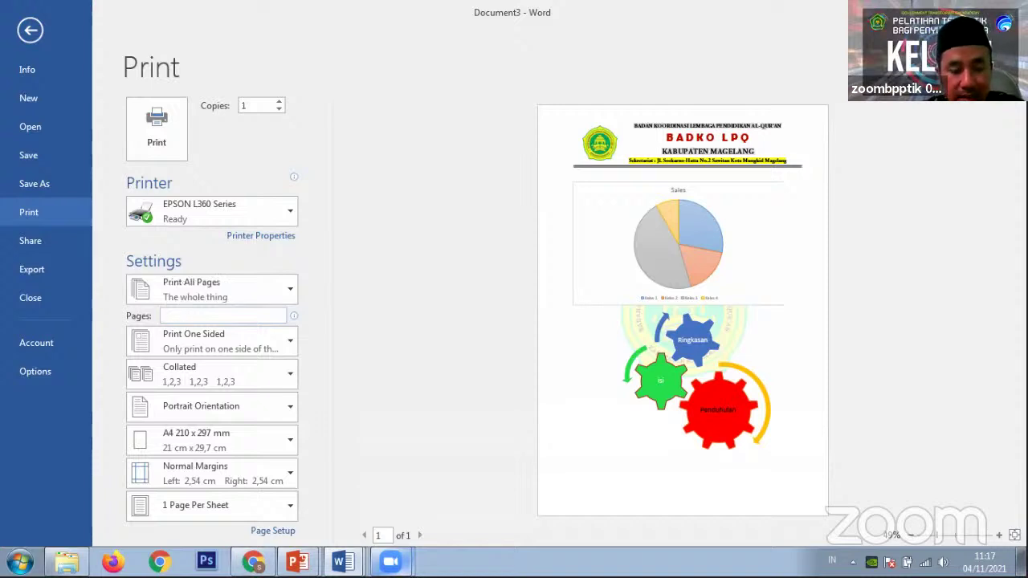
{"action": "type", "text": "20,"}
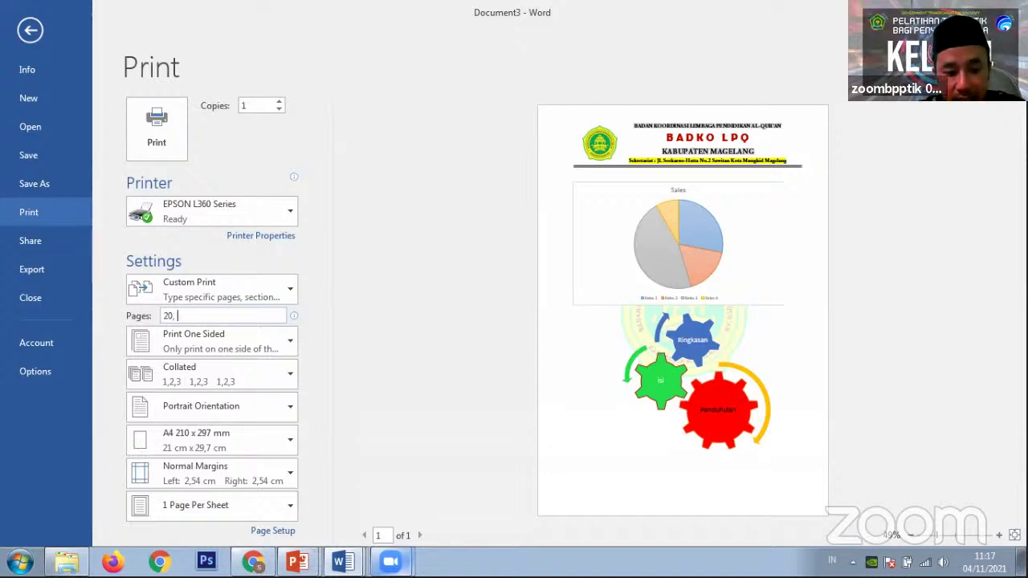
{"action": "type", "text": " 25"}
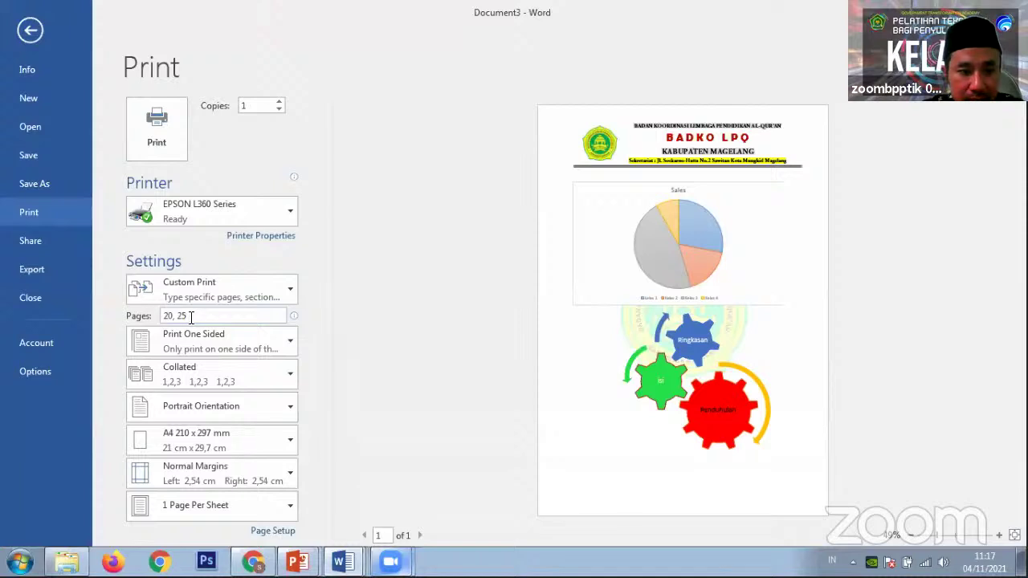
Try the continuous page range 20-30 instead of individual pages, and clear the page selection
{"action": "key", "text": "BackSpace"}
{"action": "key", "text": "BackSpace"}
{"action": "key", "text": "BackSpace"}
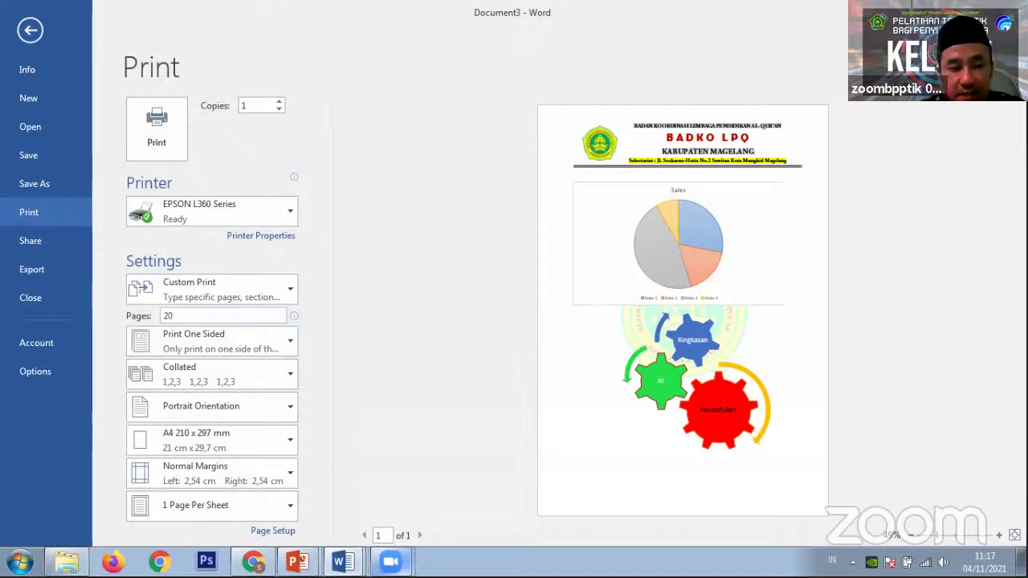
{"action": "type", "text": "-30"}
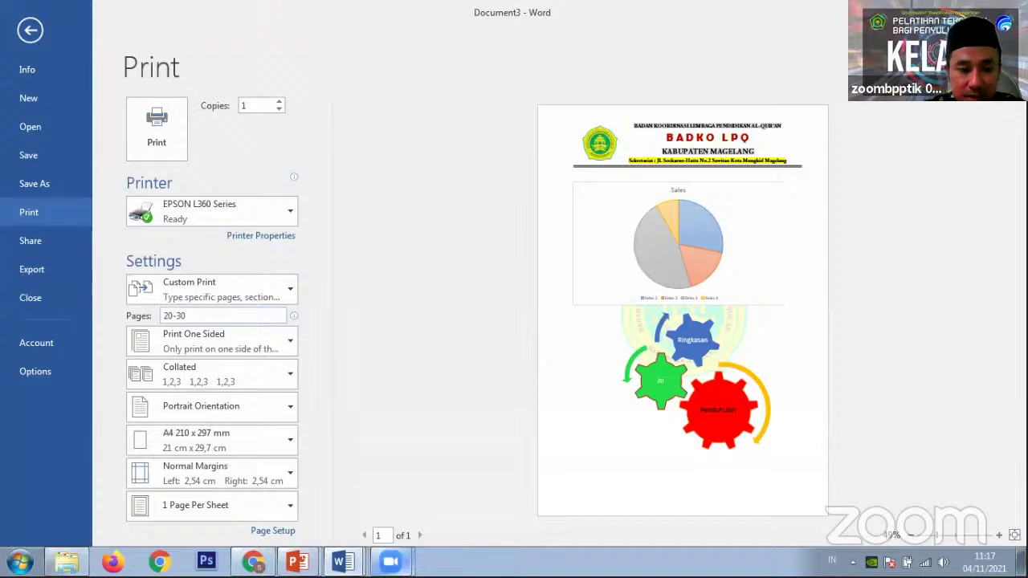
{"action": "key", "text": "BackSpace"}
{"action": "key", "text": "BackSpace"}
{"action": "key", "text": "BackSpace"}
{"action": "key", "text": "BackSpace"}
{"action": "key", "text": "BackSpace"}
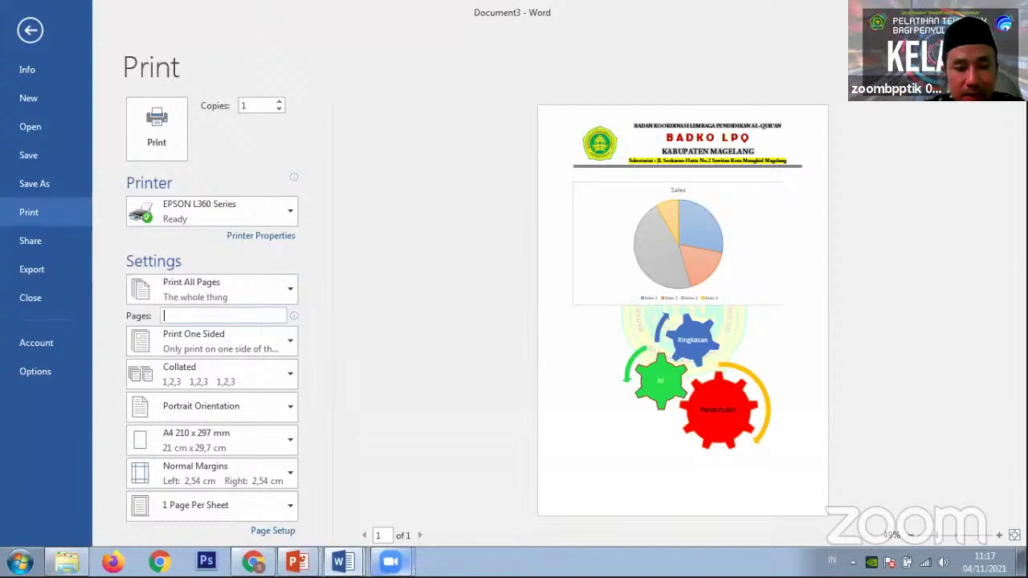
Review the print range options again and return to the document
{"action": "left_click", "coordinate": [203, 292]}
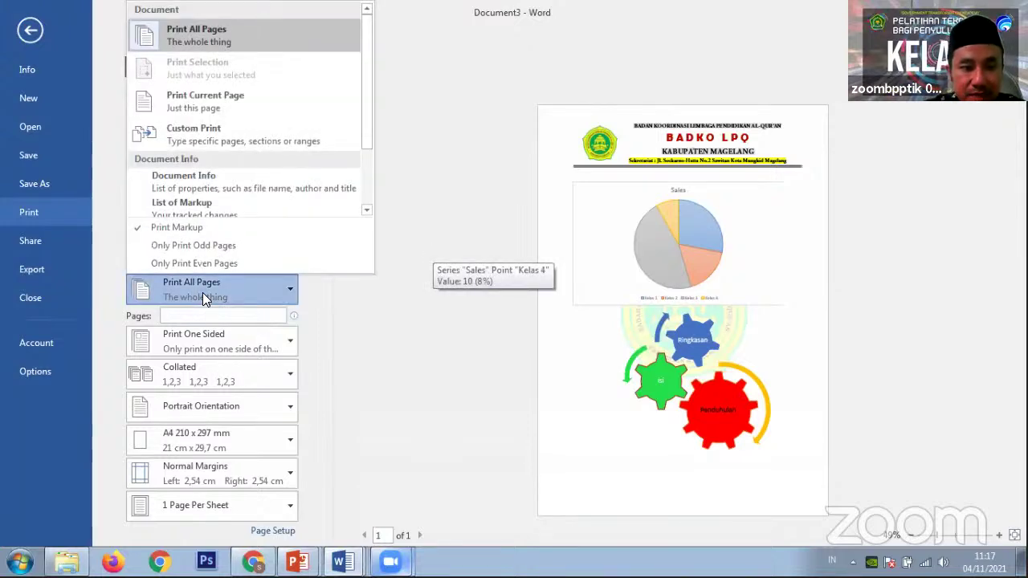
{"action": "left_click", "coordinate": [282, 291]}
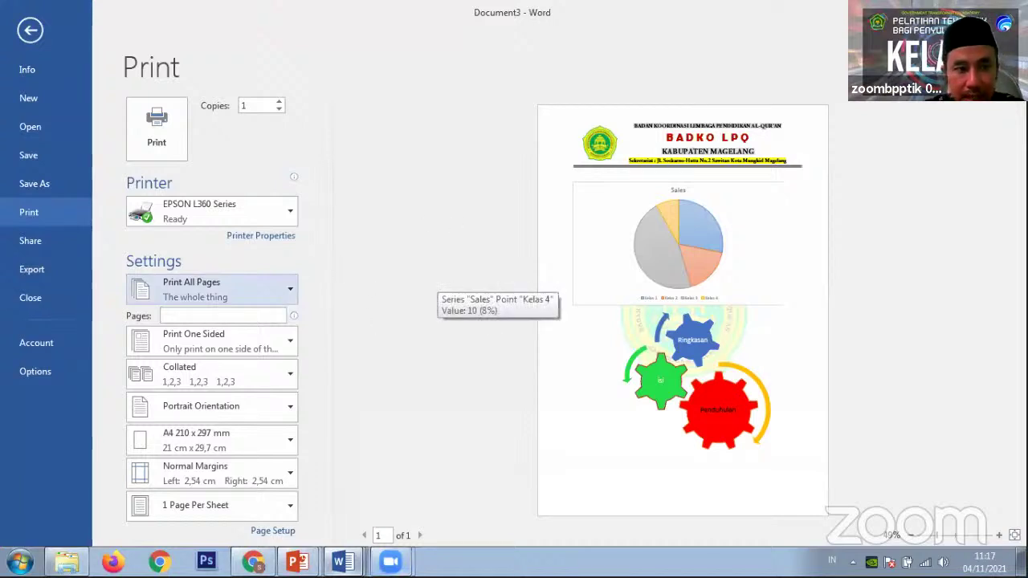
{"action": "left_click", "coordinate": [29, 30]}
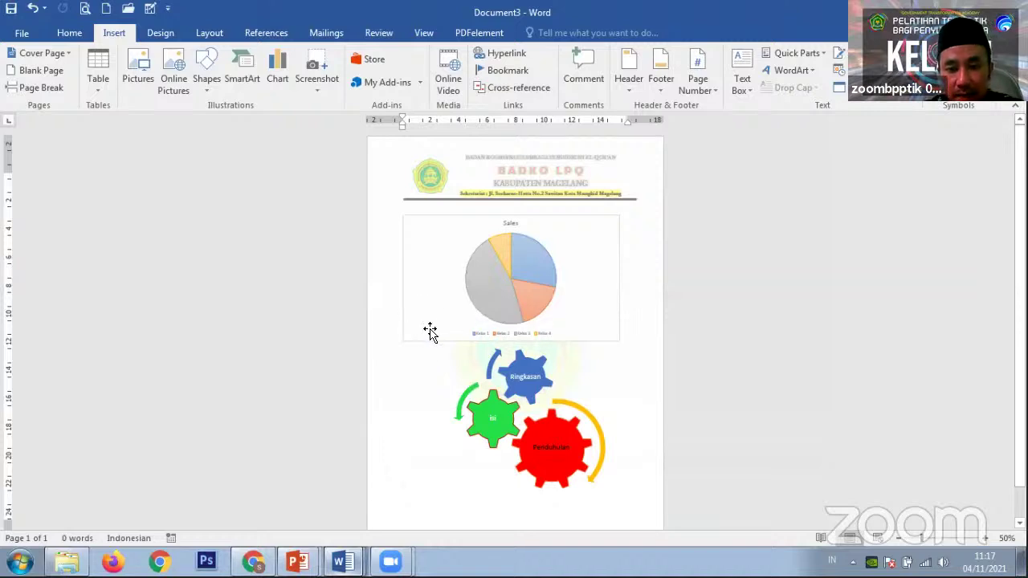
Reopen the print settings and set the print range to Print Current Page
{"action": "key", "text": "ctrl+p"}
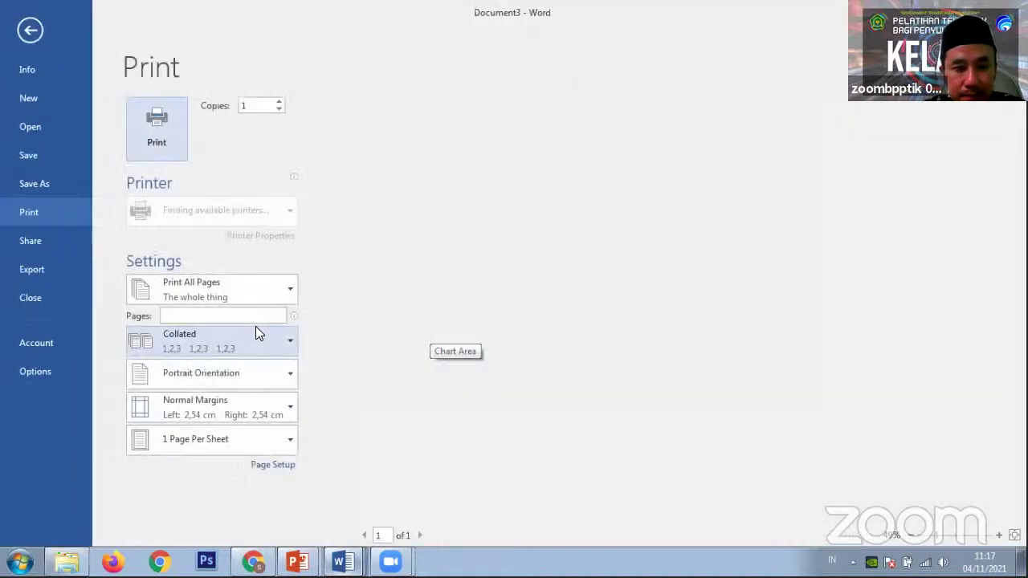
{"action": "left_click", "coordinate": [253, 284]}
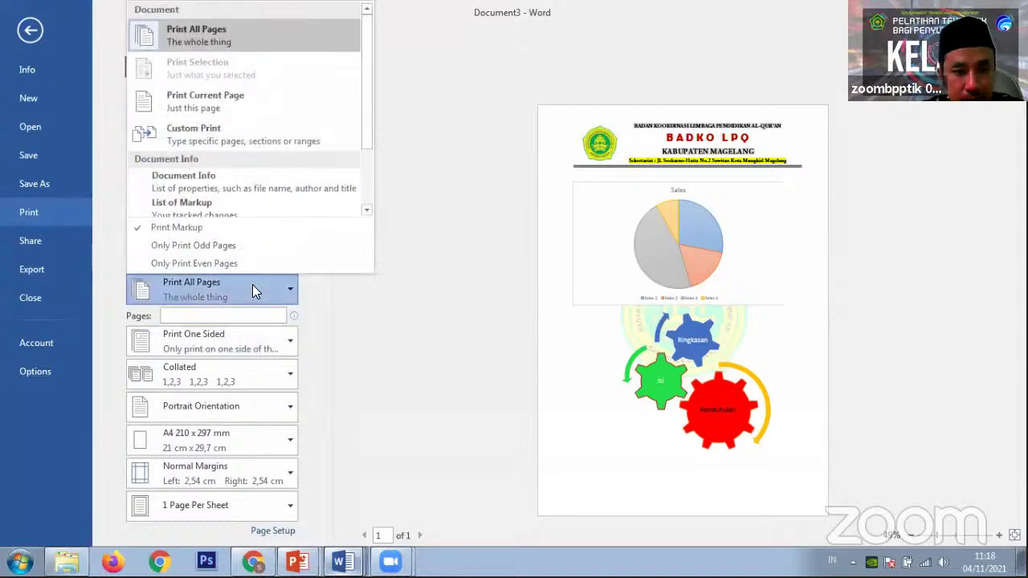
{"action": "left_click", "coordinate": [304, 102]}
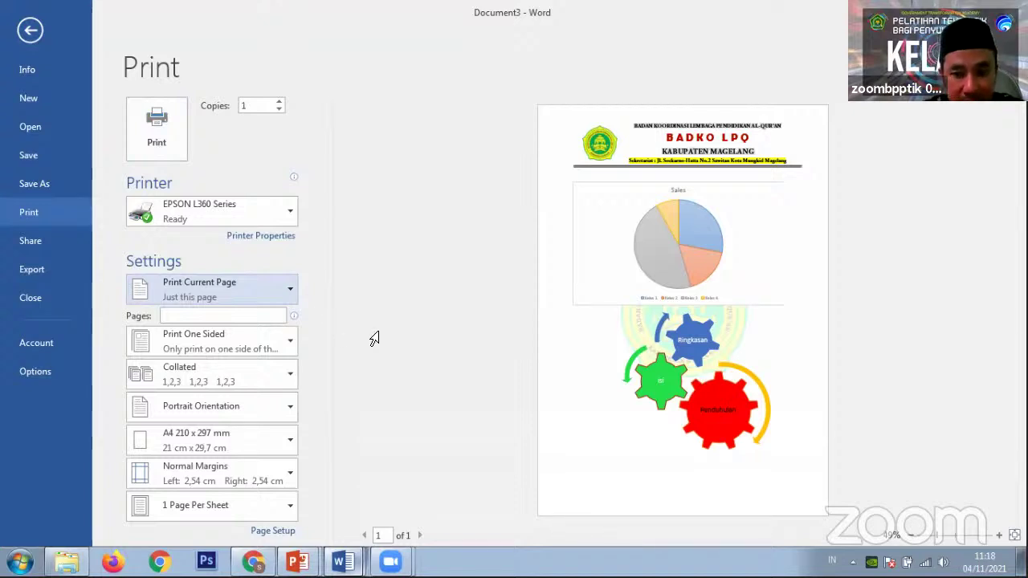
{"action": "left_click", "coordinate": [270, 293]}
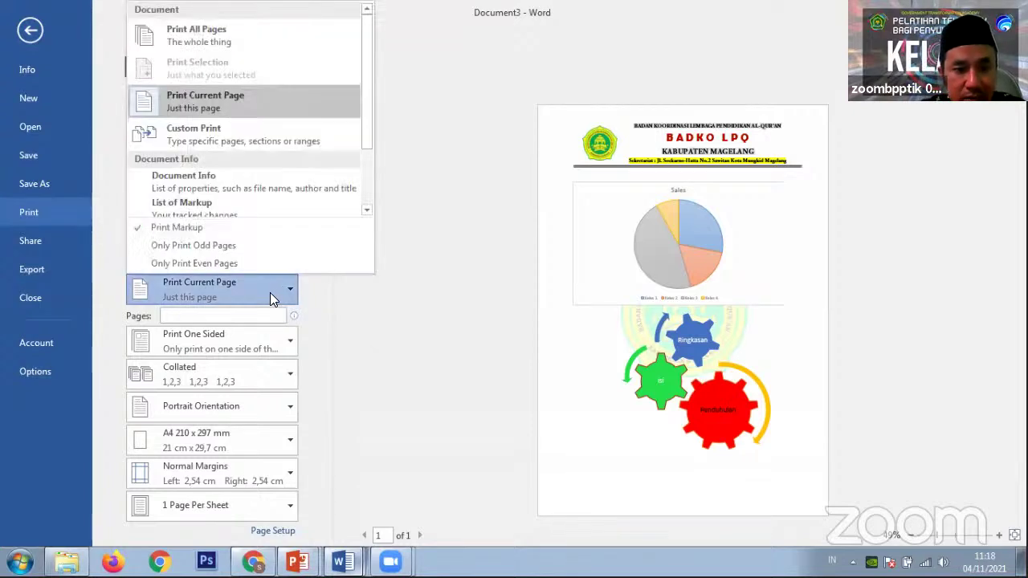
{"action": "left_click", "coordinate": [251, 102]}
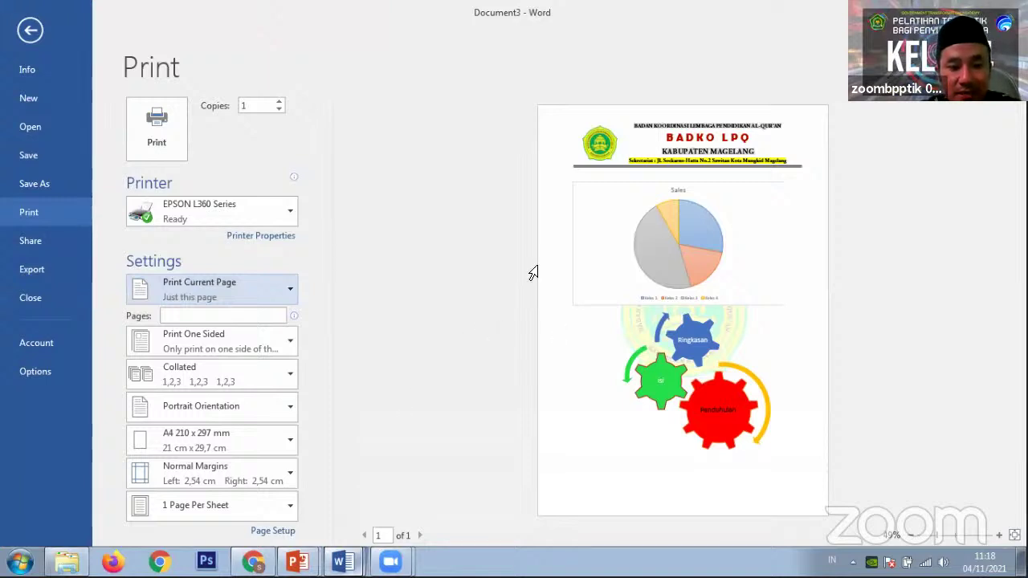
Switch the print range to Custom Print and enter the odd pages 1,3,5,7
{"action": "left_click", "coordinate": [247, 291]}
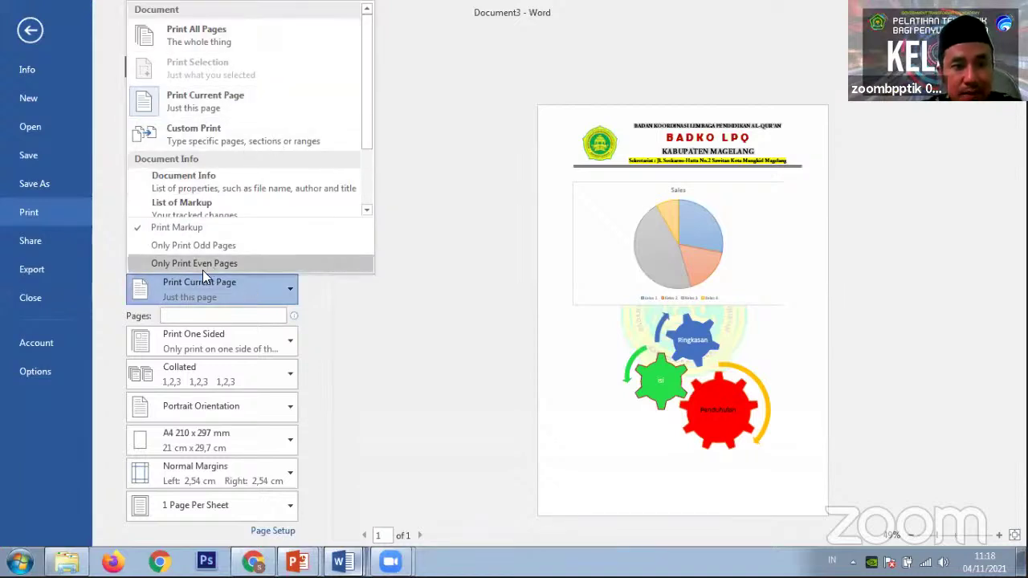
{"action": "left_click", "coordinate": [243, 151]}
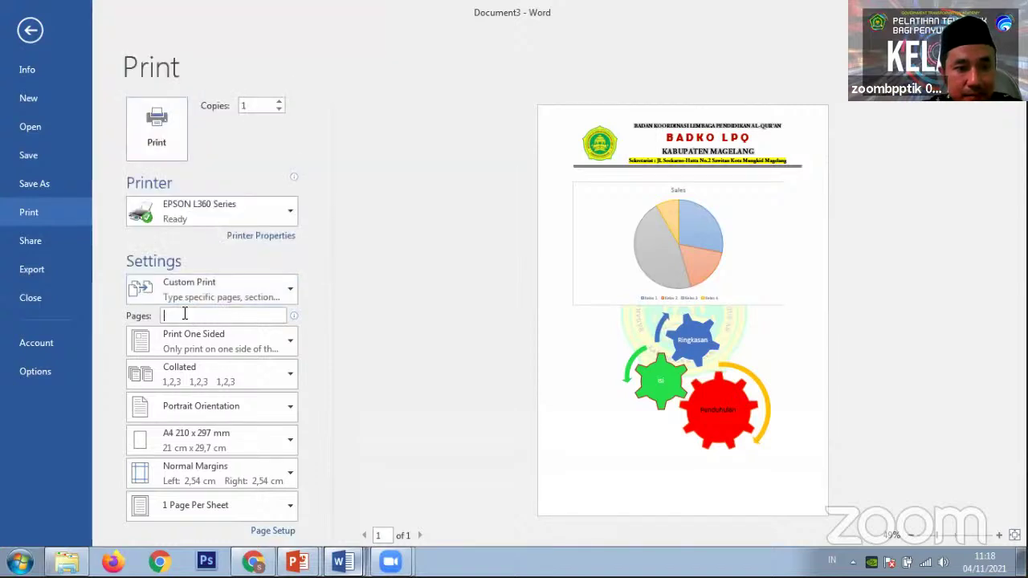
{"action": "type", "text": "12"}
{"action": "key", "text": "BackSpace"}
{"action": "key", "text": "BackSpace"}
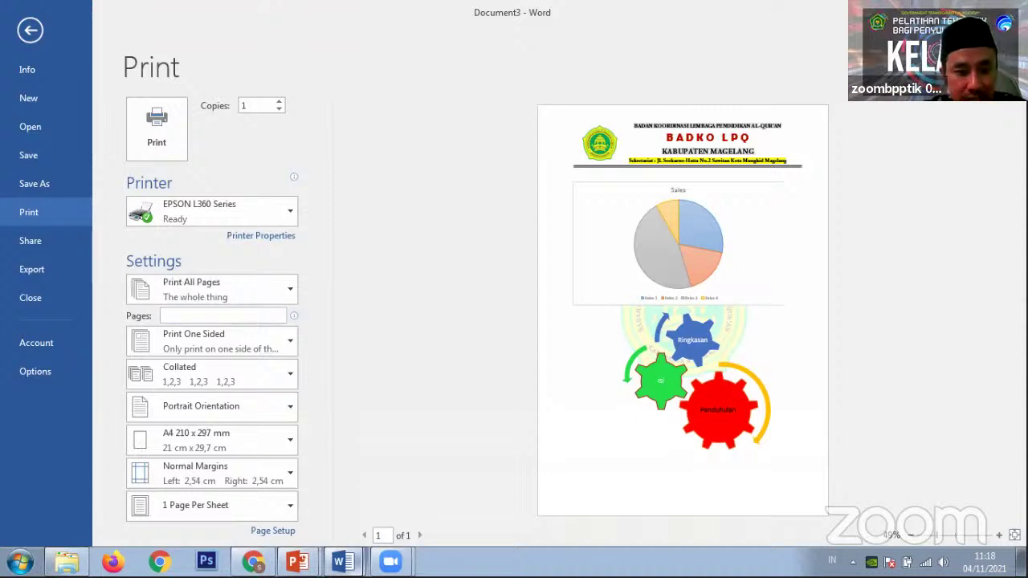
{"action": "type", "text": "1,"}
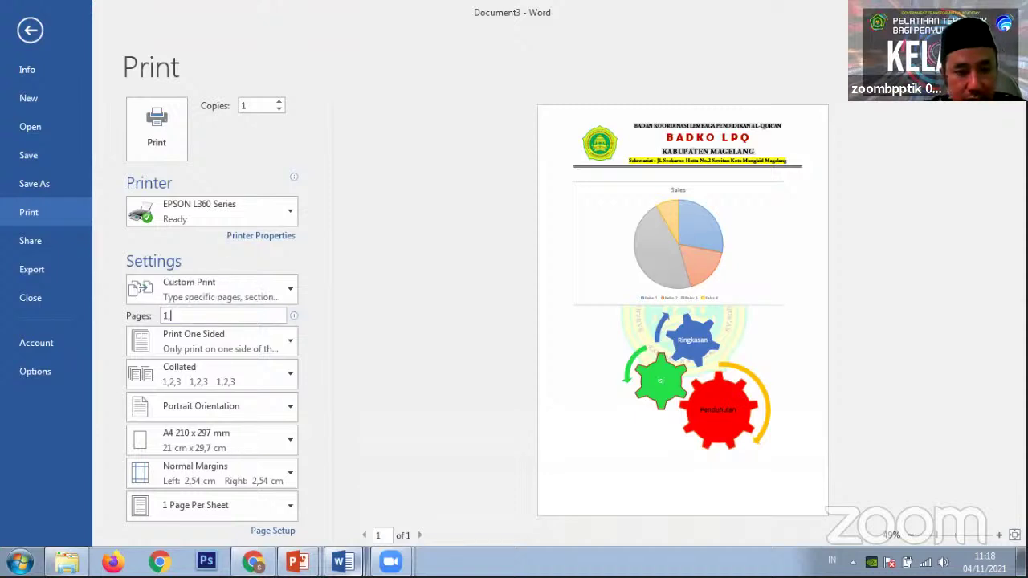
{"action": "type", "text": "3,5"}
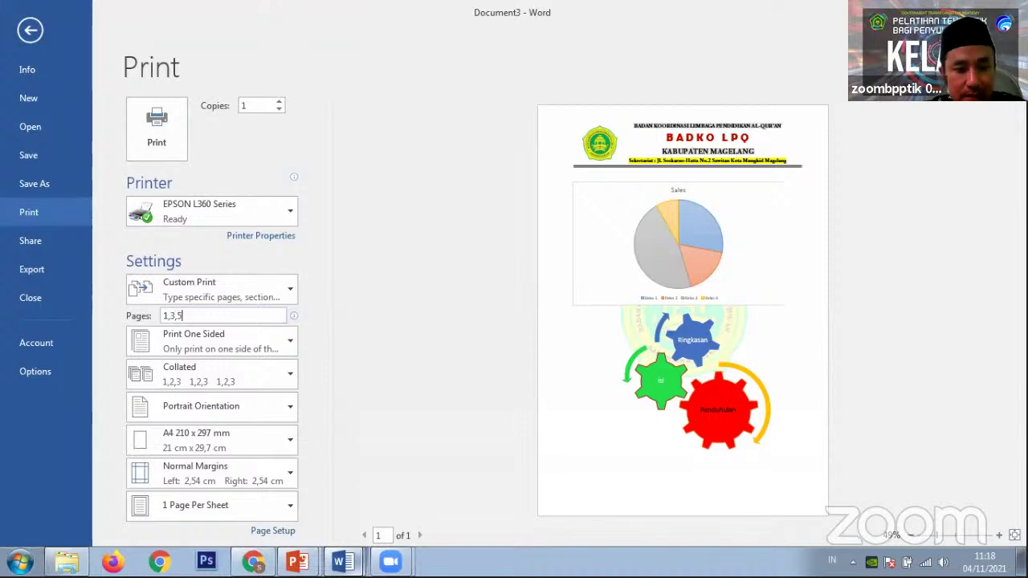
{"action": "type", "text": ",7"}
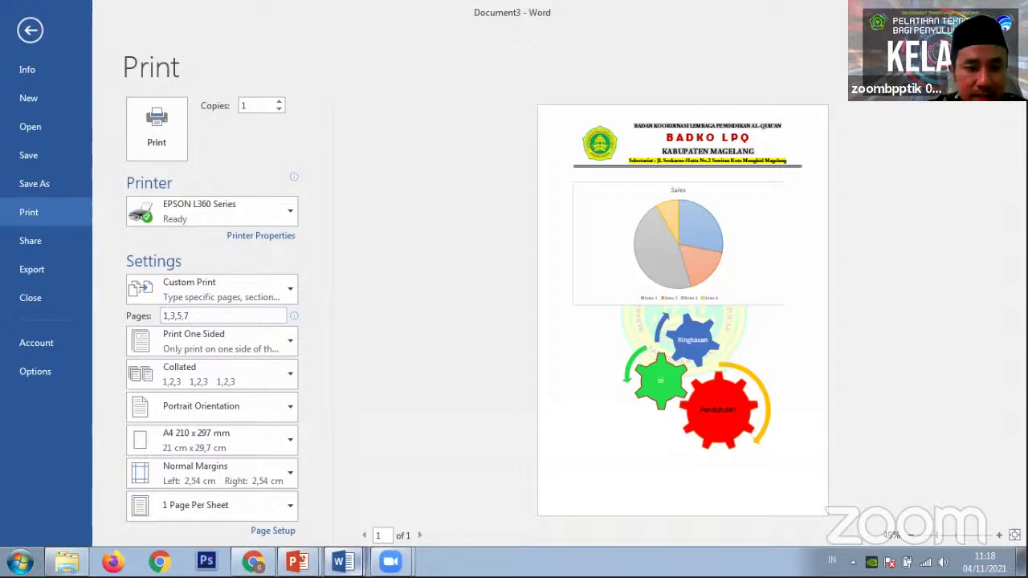
Try the page range 1-10 in place of the separate page numbers, and clear the page selection
{"action": "key", "text": "BackSpace"}
{"action": "key", "text": "BackSpace"}
{"action": "key", "text": "BackSpace"}
{"action": "key", "text": "BackSpace"}
{"action": "key", "text": "BackSpace"}
{"action": "key", "text": "BackSpace"}
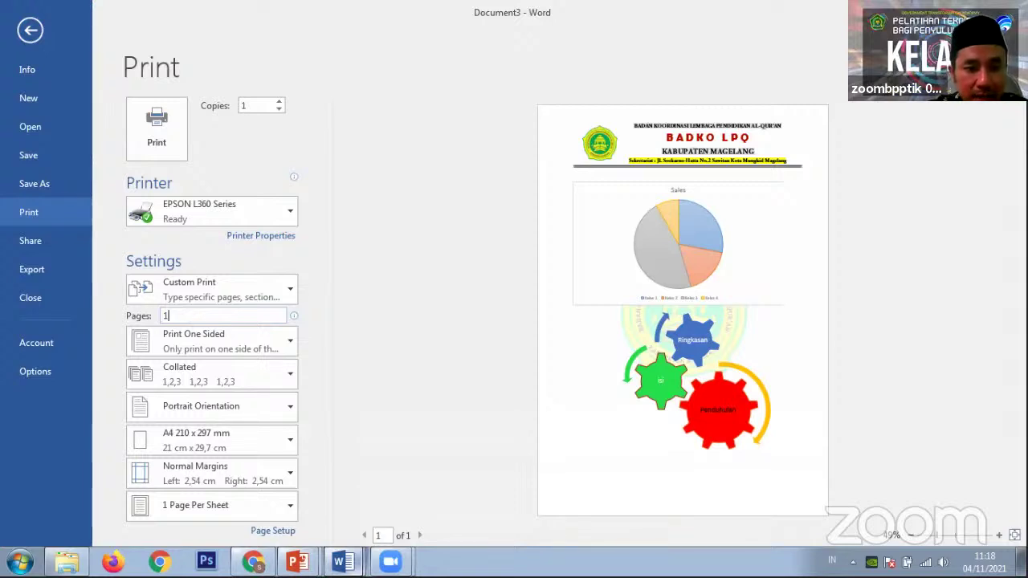
{"action": "type", "text": "-10"}
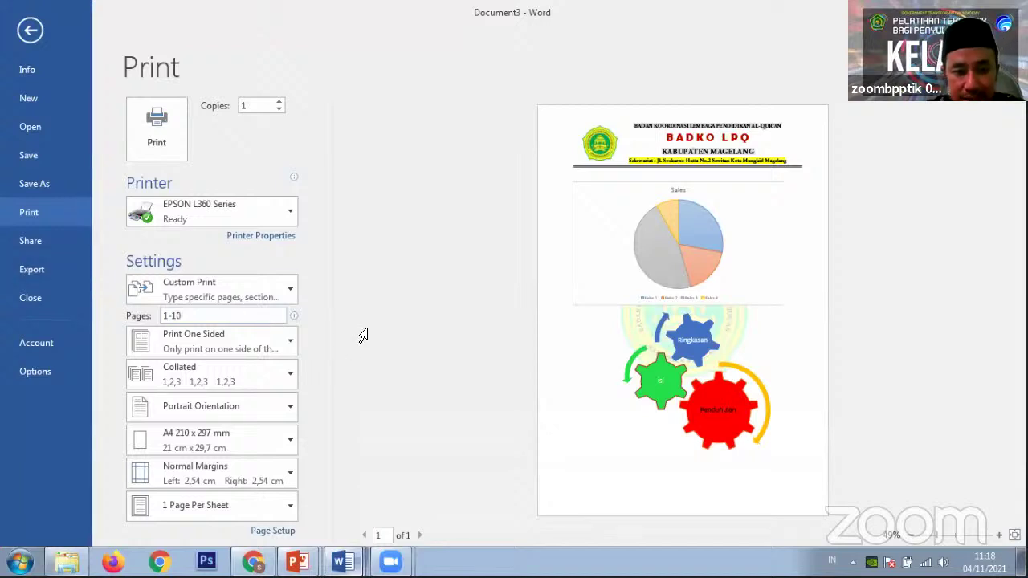
{"action": "key", "text": "BackSpace"}
{"action": "key", "text": "BackSpace"}
{"action": "key", "text": "BackSpace"}
{"action": "key", "text": "BackSpace"}
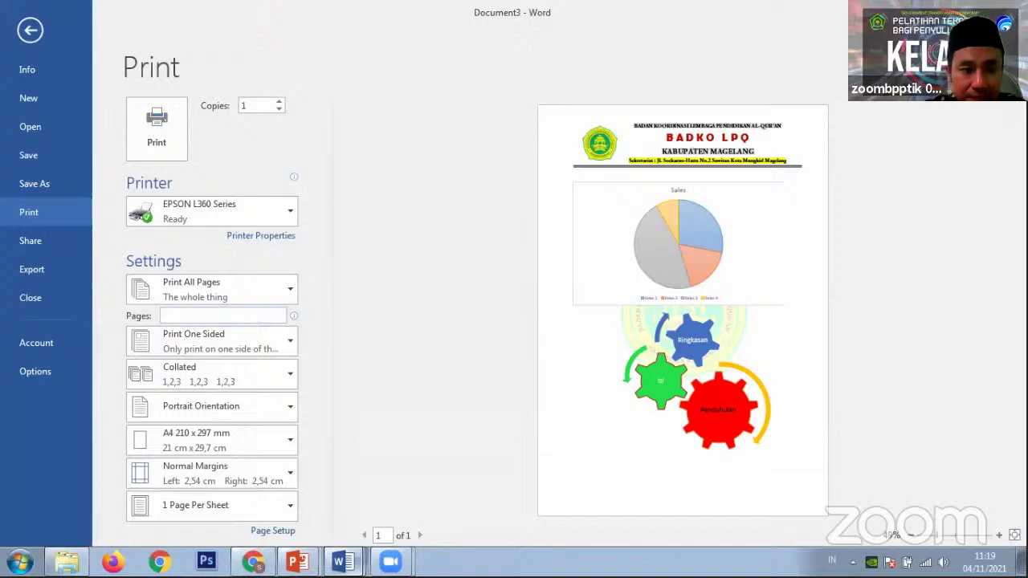
Review the one-sided and two-sided printing choices and the collation choices
{"action": "left_click", "coordinate": [395, 283]}
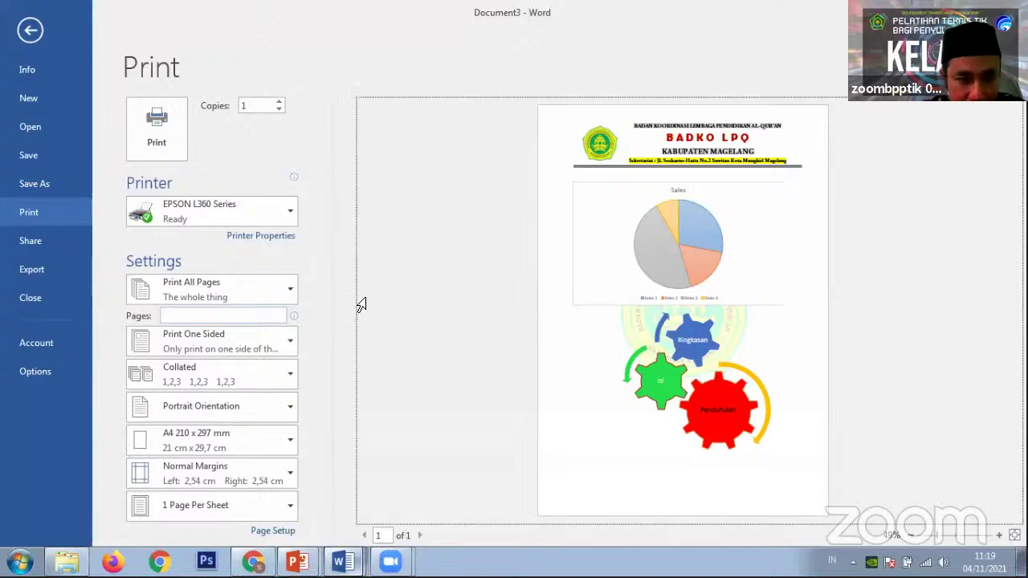
{"action": "left_click", "coordinate": [287, 342]}
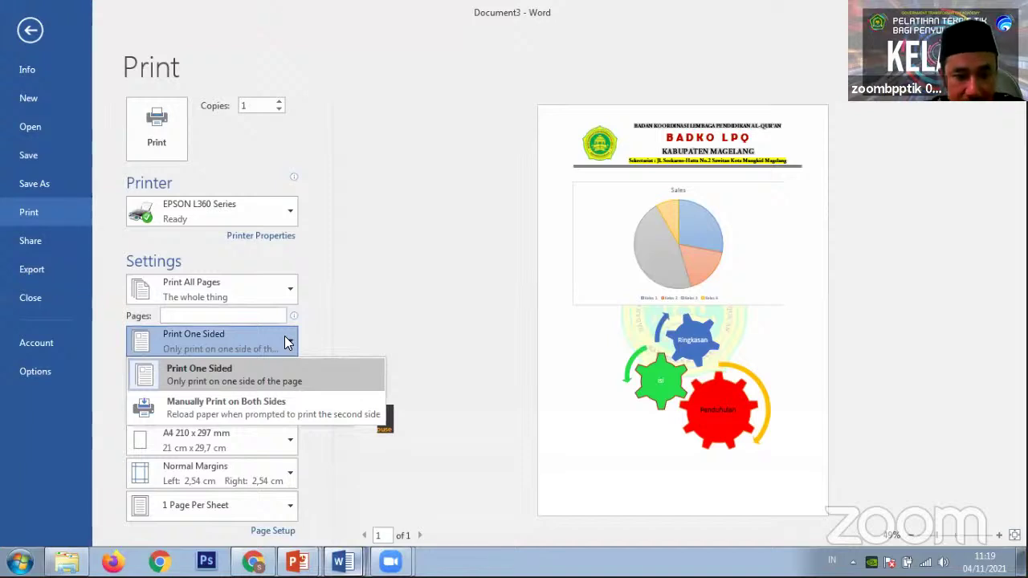
{"action": "left_click", "coordinate": [288, 339]}
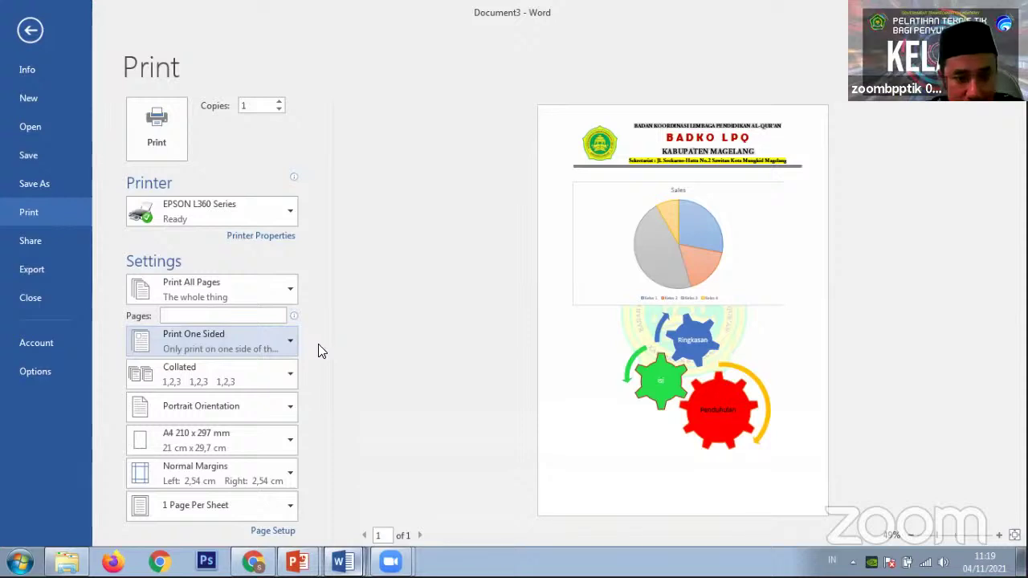
{"action": "left_click", "coordinate": [285, 374]}
{"action": "left_click", "coordinate": [284, 374]}
{"action": "left_click", "coordinate": [284, 374]}
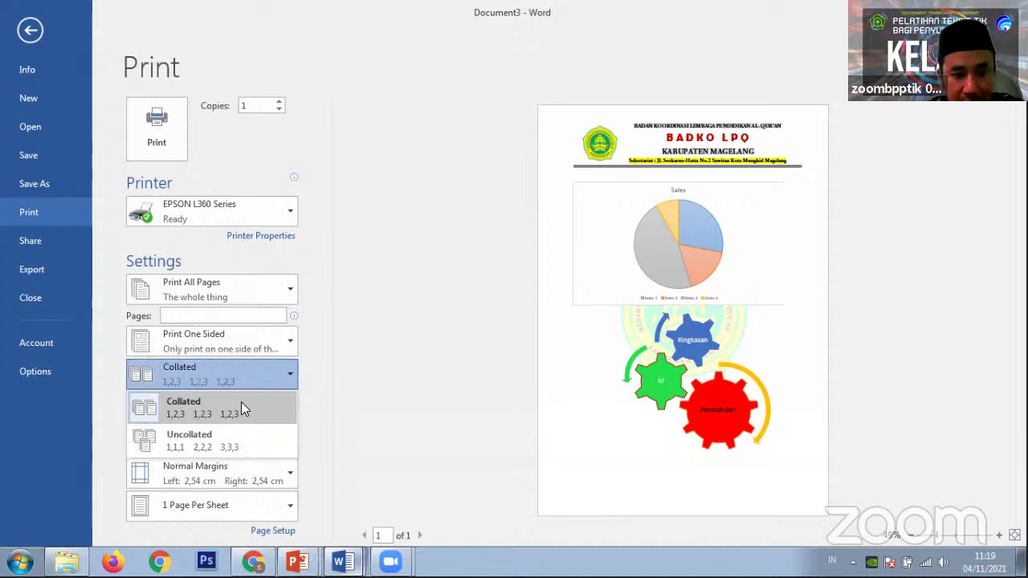
{"action": "left_click", "coordinate": [434, 229]}
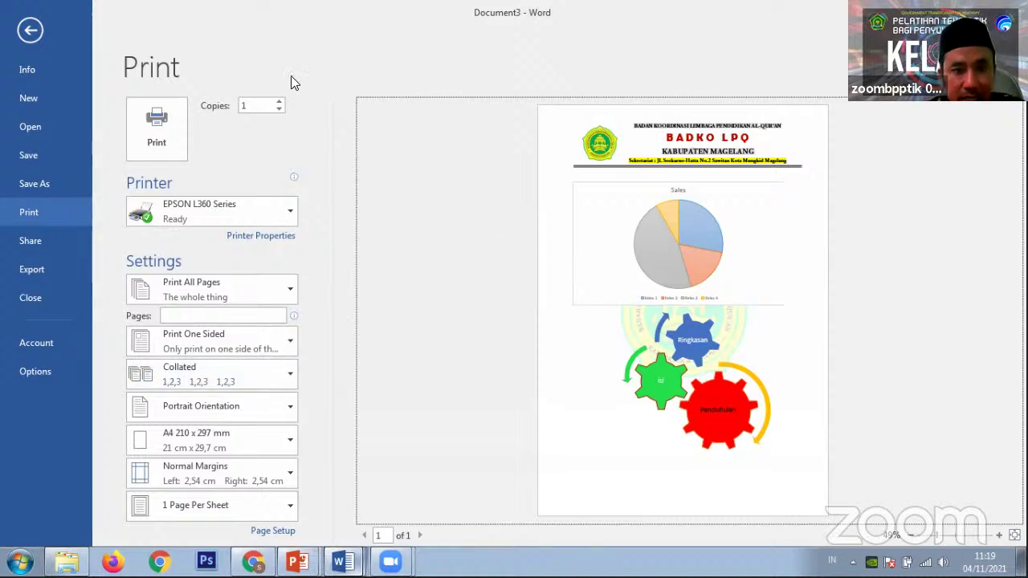
Set the number of copies to 3 and try Uncollated page order before returning to Collated
{"action": "scroll", "coordinate": [291, 80], "scroll_direction": "down", "scroll_amount": 1}
{"action": "double_click", "coordinate": [279, 100]}
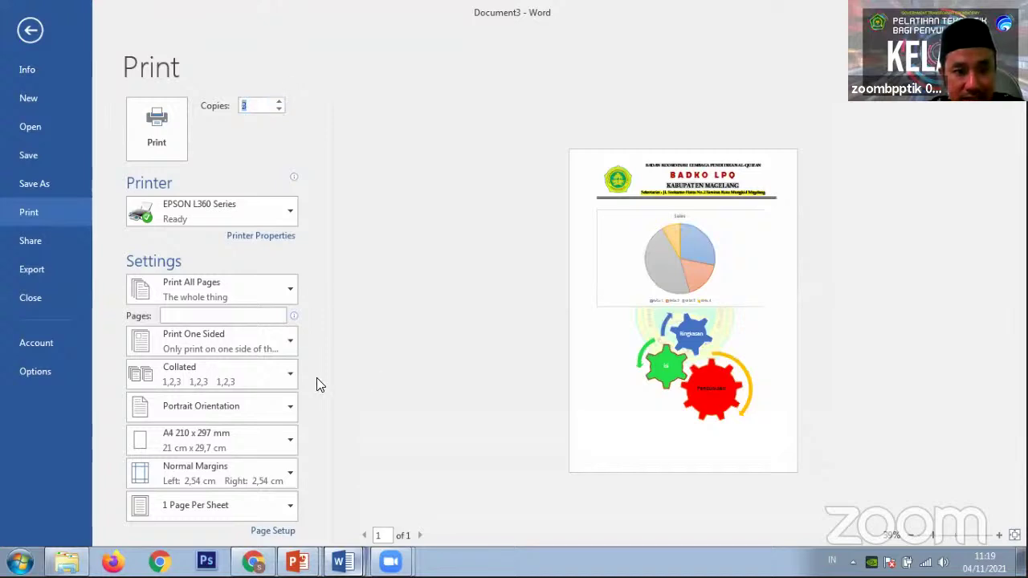
{"action": "left_click", "coordinate": [283, 375]}
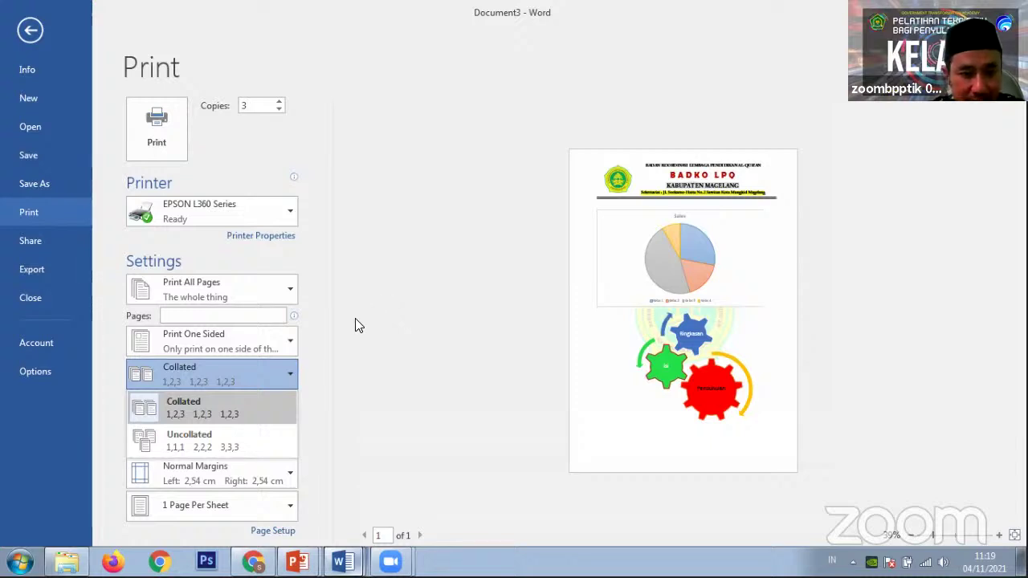
{"action": "left_click", "coordinate": [250, 446]}
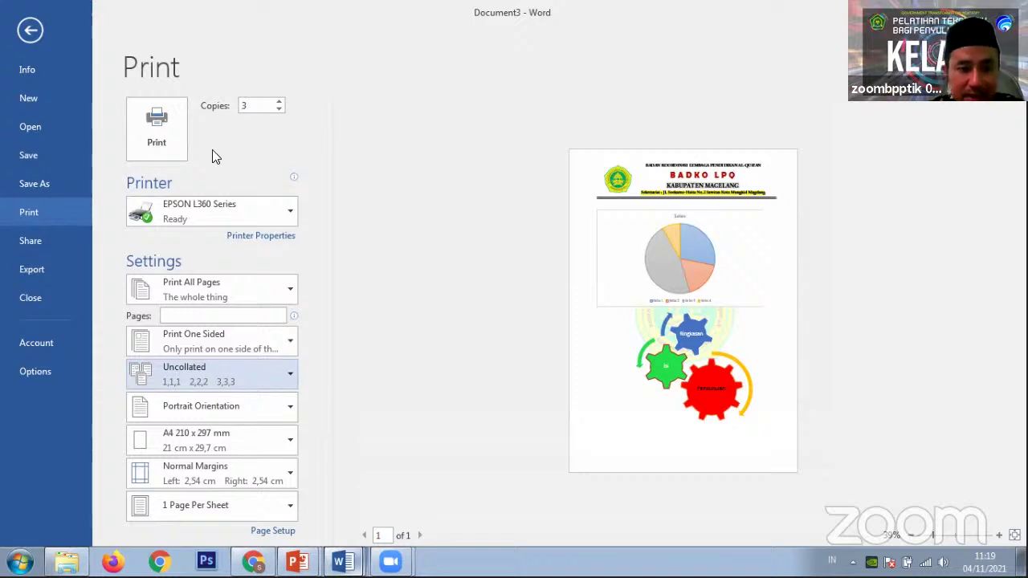
{"action": "left_click", "coordinate": [252, 379]}
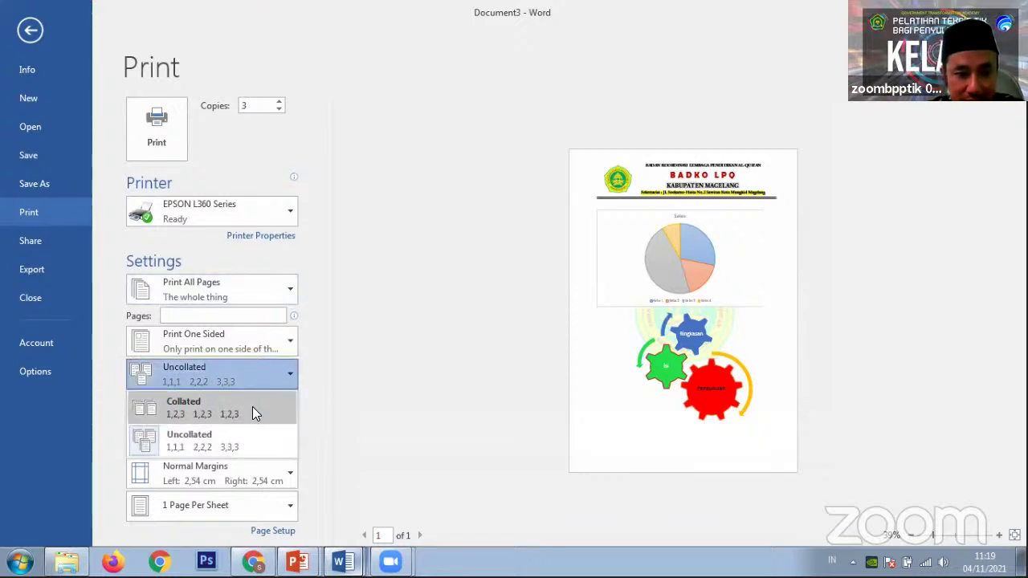
{"action": "left_click", "coordinate": [255, 410]}
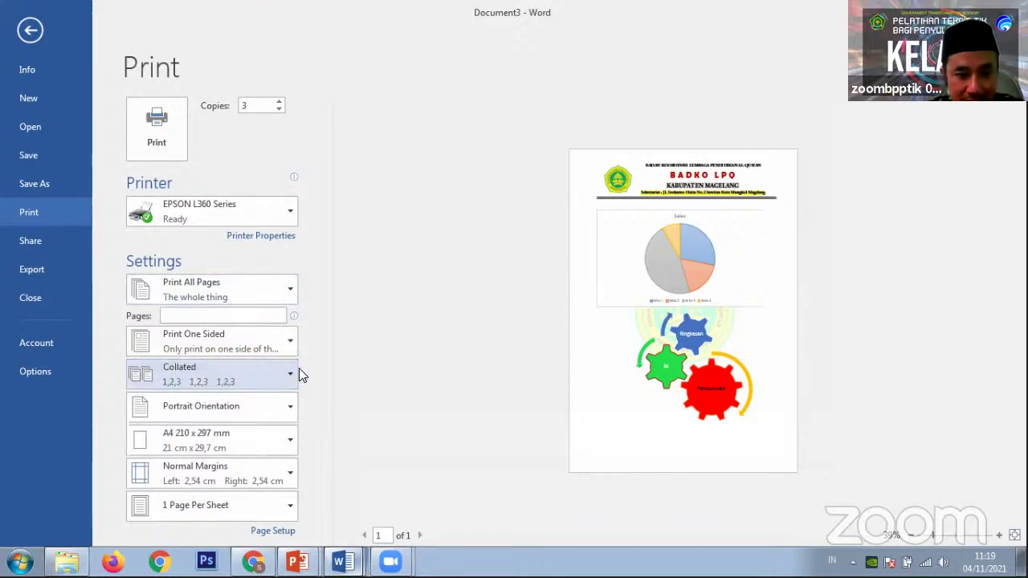
Review the page orientation choices, keeping Portrait Orientation, and browse the available paper sizes
{"action": "left_click", "coordinate": [282, 411]}
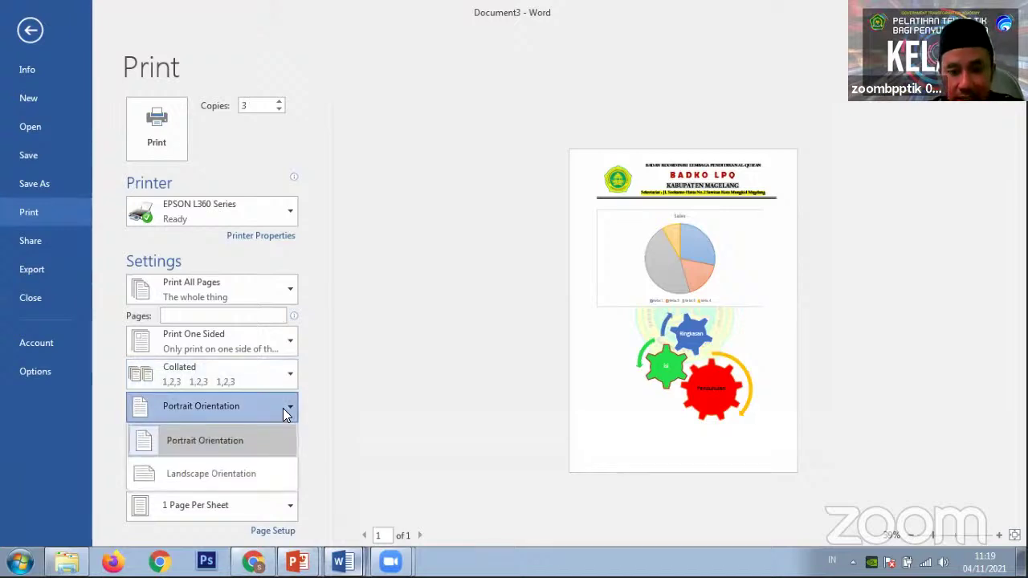
{"action": "left_click", "coordinate": [269, 442]}
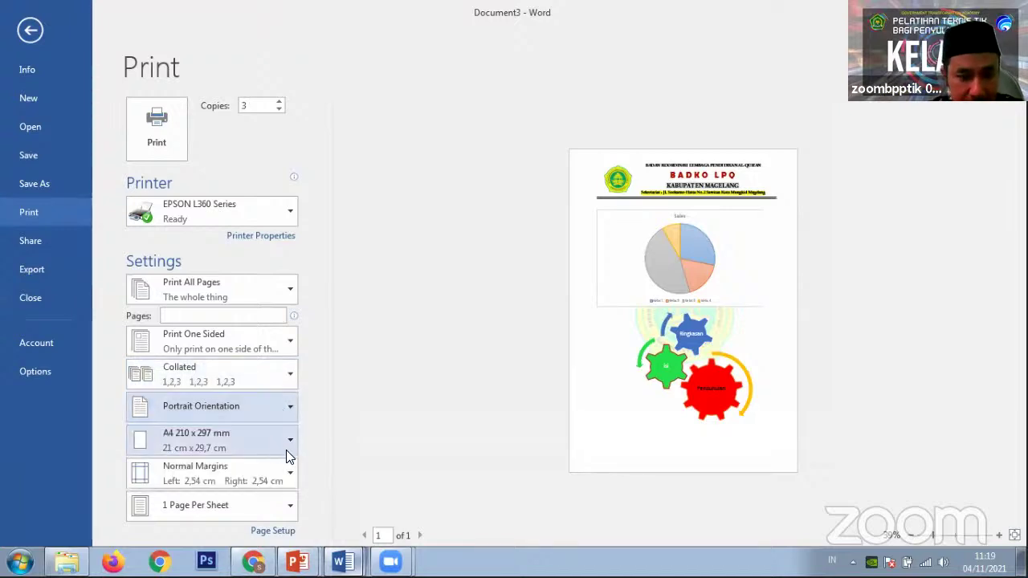
{"action": "left_click", "coordinate": [288, 446]}
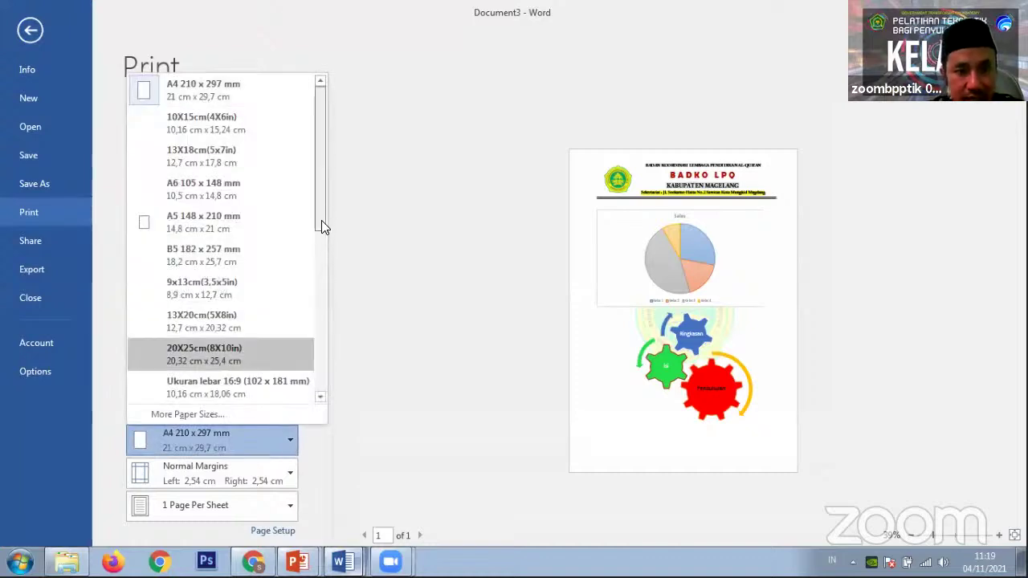
{"action": "left_click_drag", "start_coordinate": [322, 212], "coordinate": [323, 295]}
{"action": "scroll", "coordinate": [319, 271], "scroll_direction": "down", "scroll_amount": 2}
{"action": "scroll", "coordinate": [319, 271], "scroll_direction": "up", "scroll_amount": 3}
{"action": "left_click", "coordinate": [286, 438]}
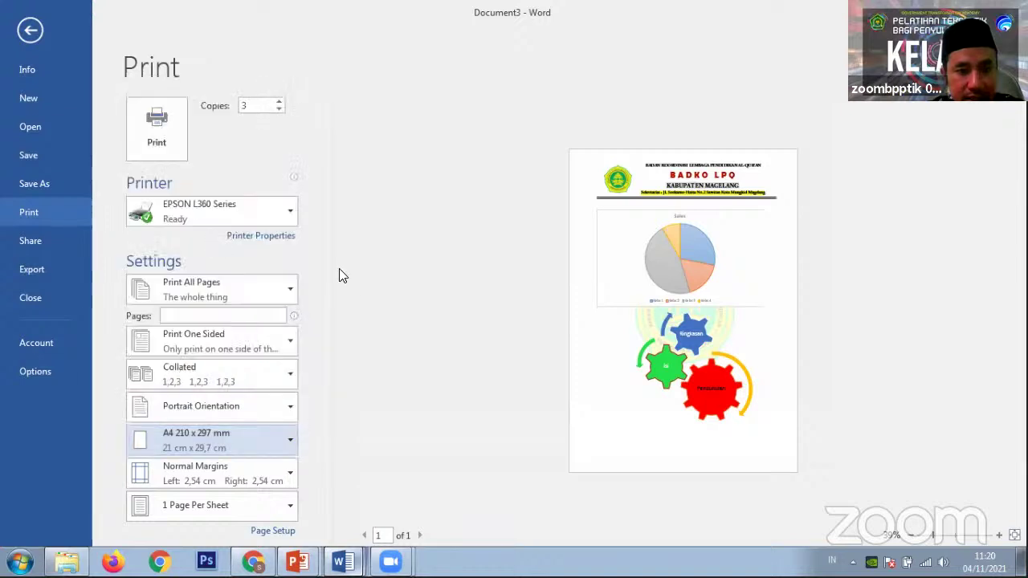
Set the paper size to f4, 21,59 cm by 33 cm, for the whole document in Page Setup
{"action": "left_click", "coordinate": [251, 439]}
{"action": "left_click", "coordinate": [233, 419]}
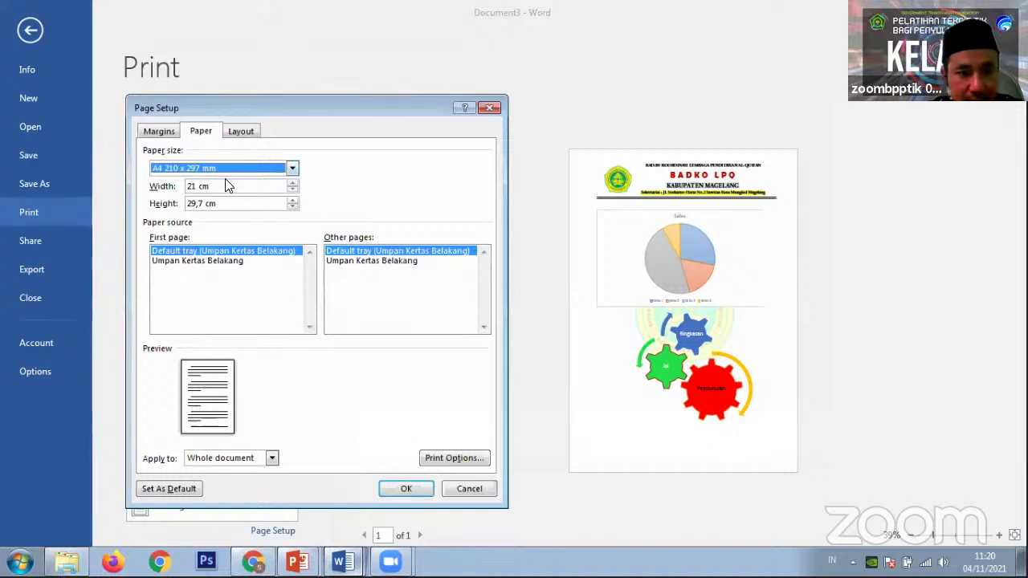
{"action": "left_click", "coordinate": [292, 169]}
{"action": "scroll", "coordinate": [290, 196], "scroll_direction": "down", "scroll_amount": 3}
{"action": "left_click", "coordinate": [252, 212]}
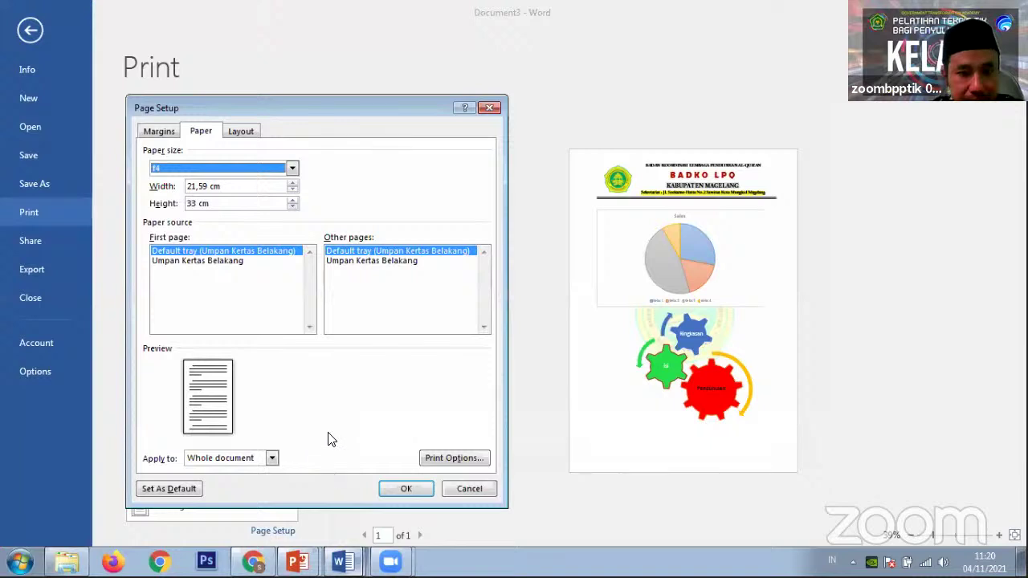
{"action": "left_click_drag", "start_coordinate": [349, 100], "coordinate": [283, 50]}
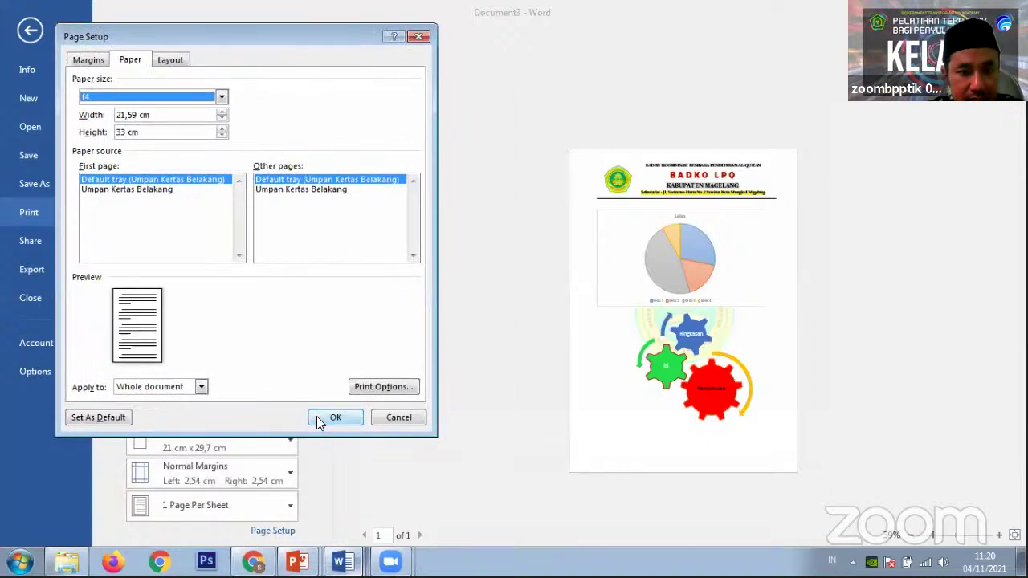
{"action": "left_click", "coordinate": [316, 418]}
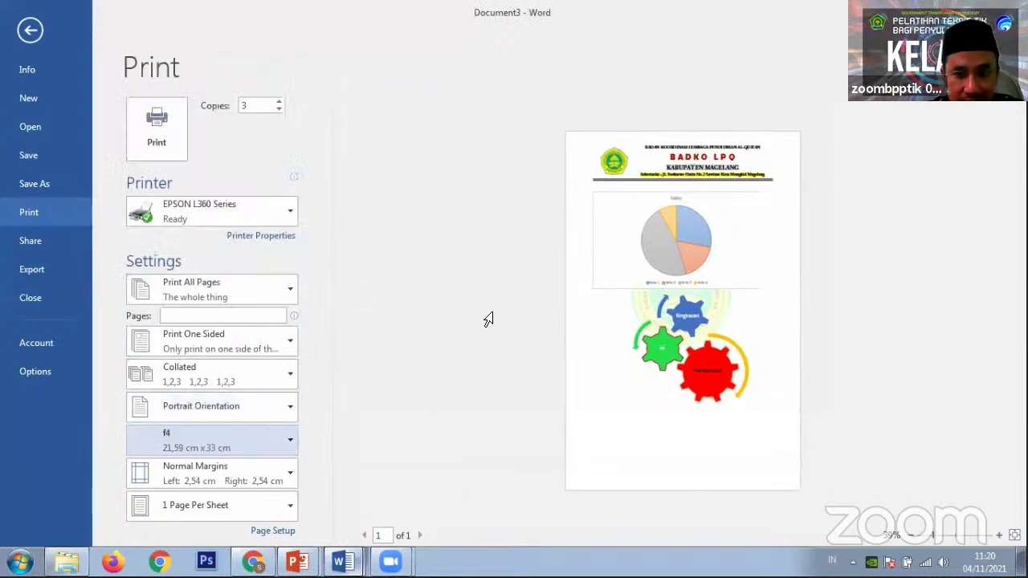
Review the margin presets, the list of available printers and the print range choices
{"action": "left_click", "coordinate": [288, 472]}
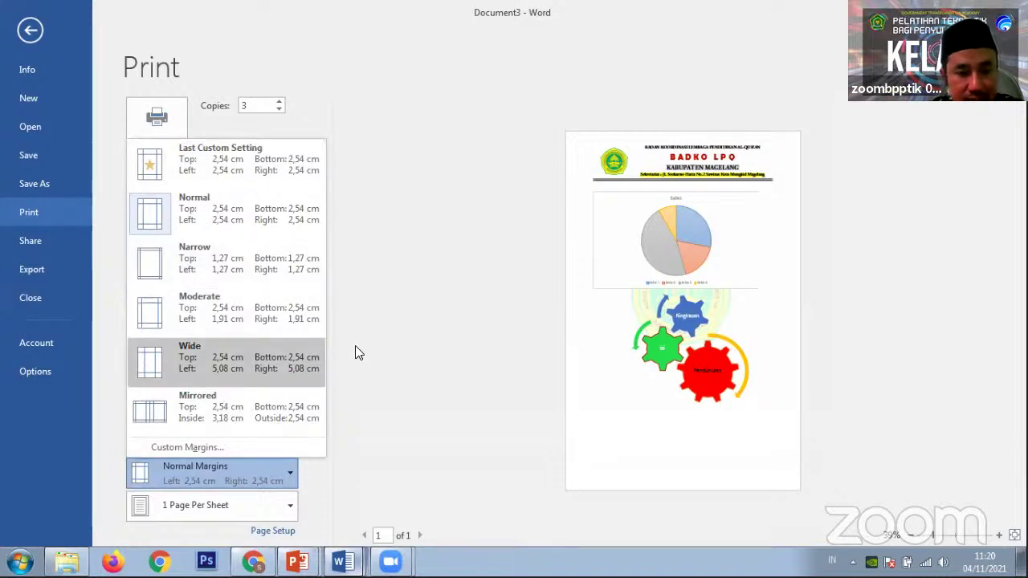
{"action": "left_click", "coordinate": [369, 322]}
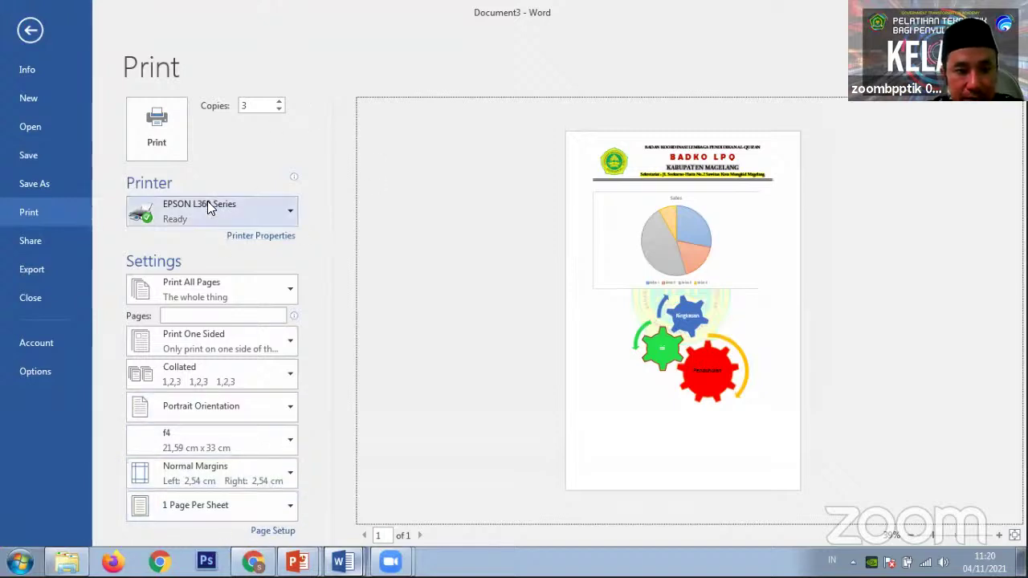
{"action": "left_click", "coordinate": [269, 210]}
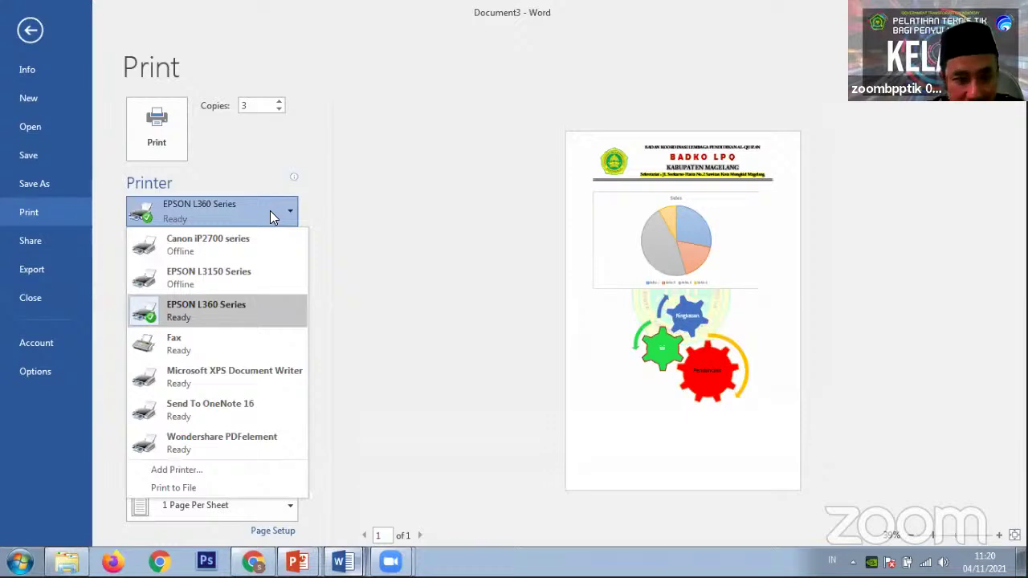
{"action": "left_click", "coordinate": [269, 210]}
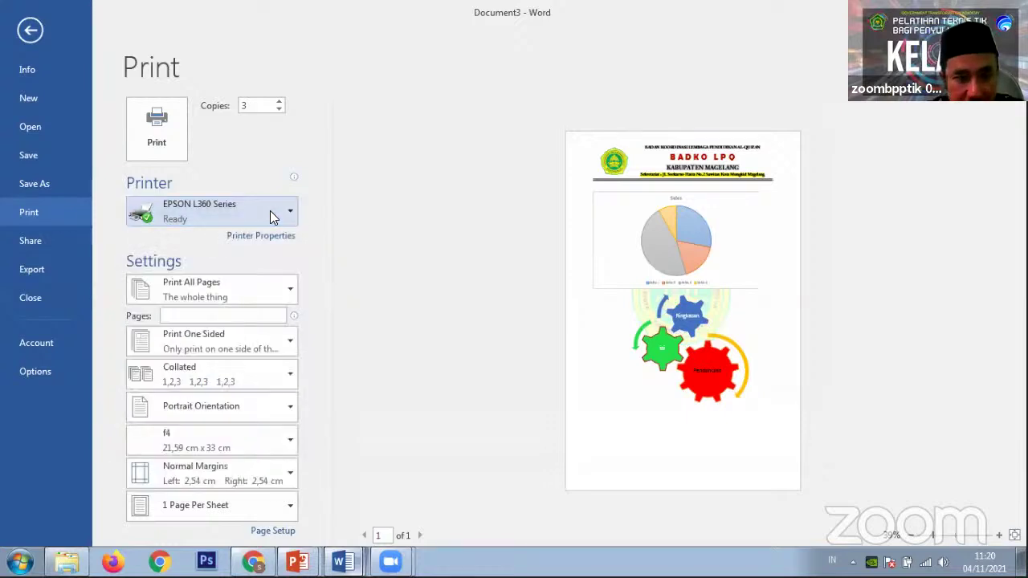
{"action": "left_click", "coordinate": [268, 293]}
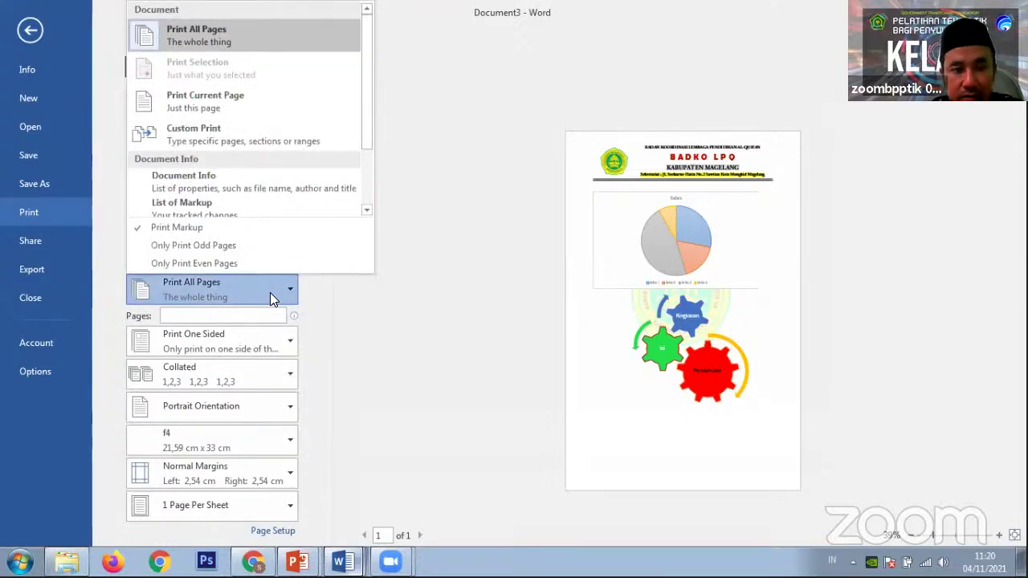
{"action": "left_click", "coordinate": [270, 292]}
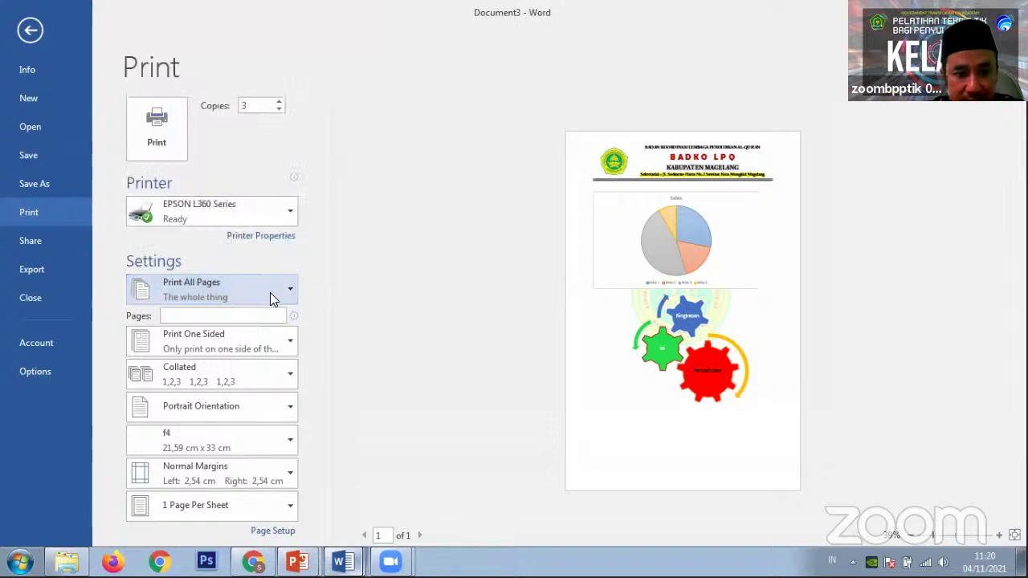
Set the number of copies to 1 and return to the document
{"action": "left_click", "coordinate": [279, 102]}
{"action": "left_click", "coordinate": [280, 102]}
{"action": "left_click", "coordinate": [280, 110]}
{"action": "left_click", "coordinate": [280, 110]}
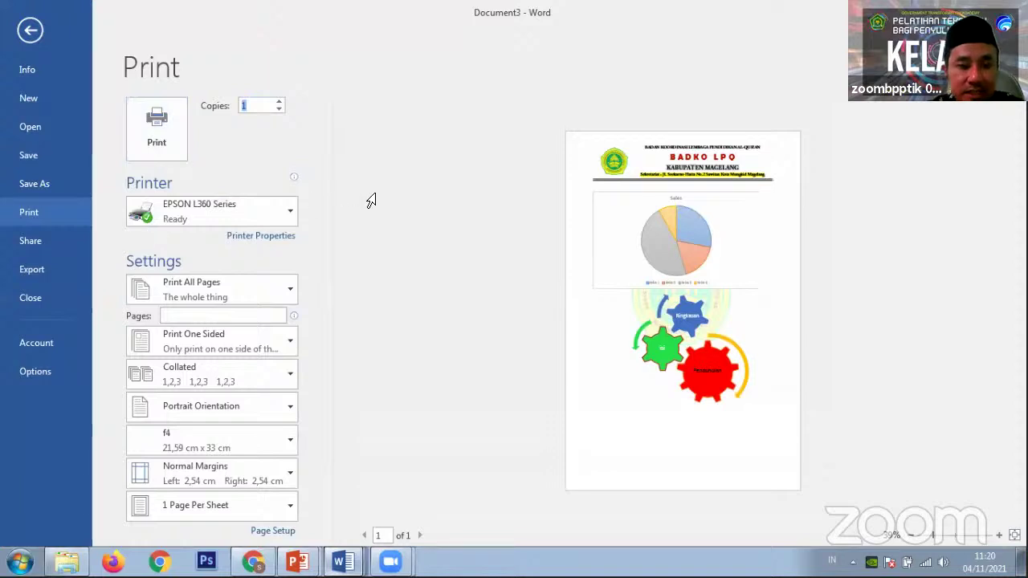
{"action": "left_click", "coordinate": [158, 138]}
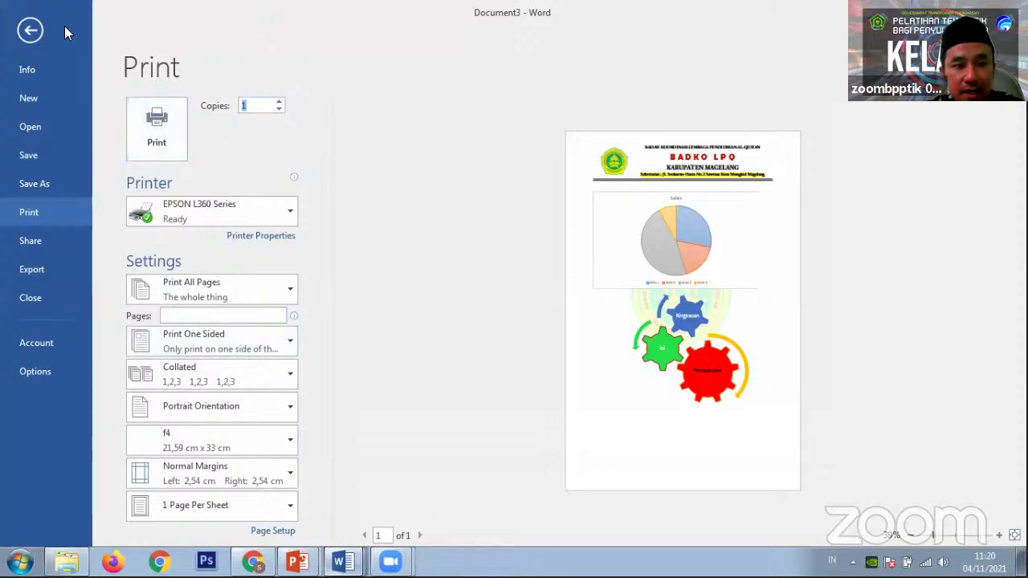
{"action": "left_click", "coordinate": [30, 32]}
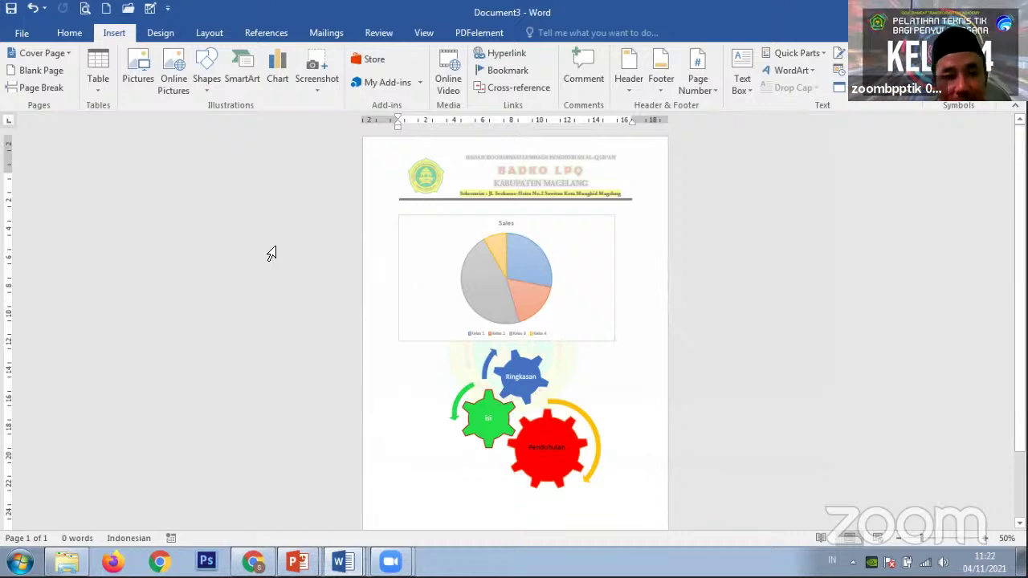
{"action": "left_click", "coordinate": [22, 33]}
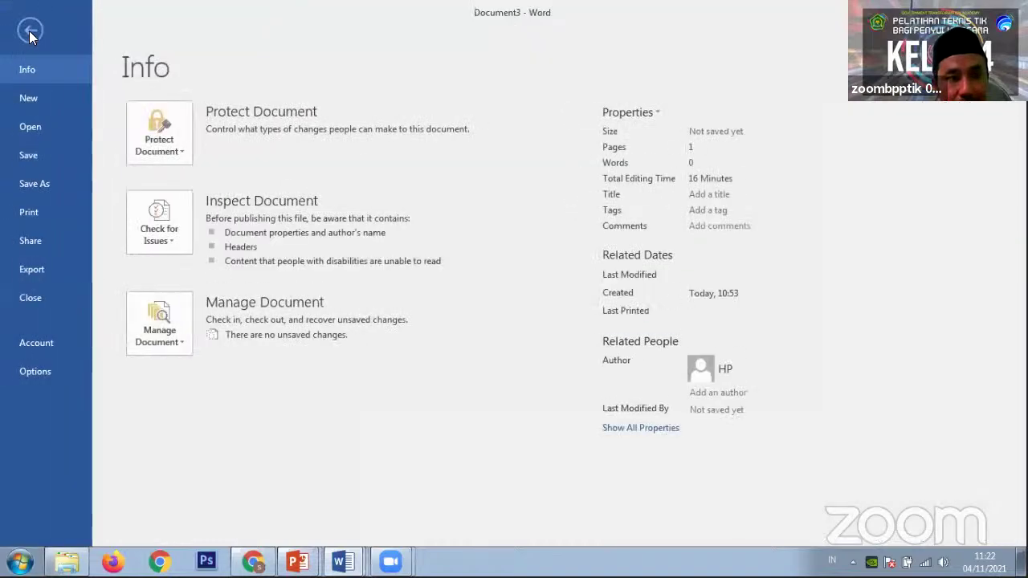
{"action": "left_click", "coordinate": [29, 30]}
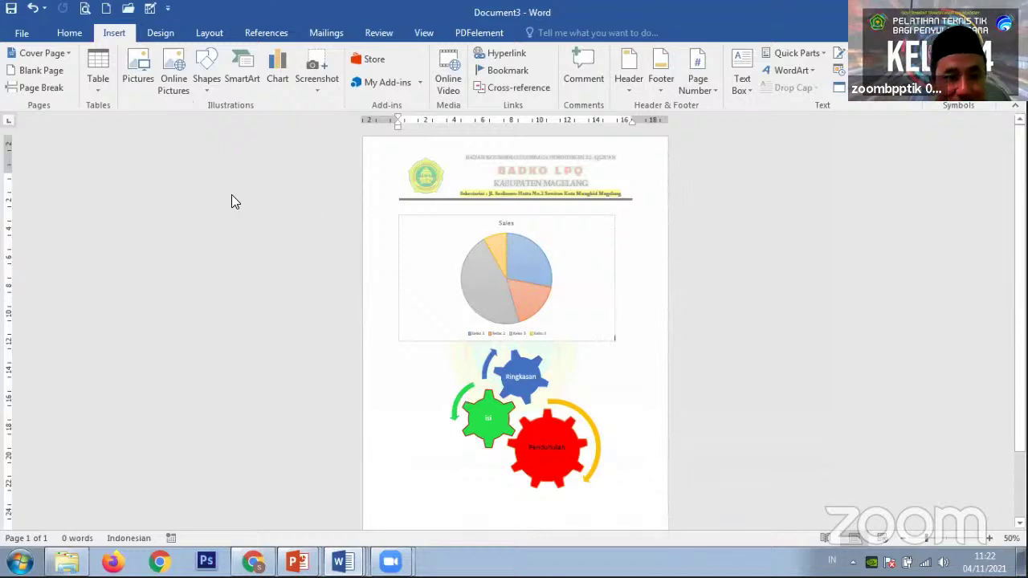
{"action": "left_click", "coordinate": [28, 33]}
{"action": "left_click", "coordinate": [29, 32]}
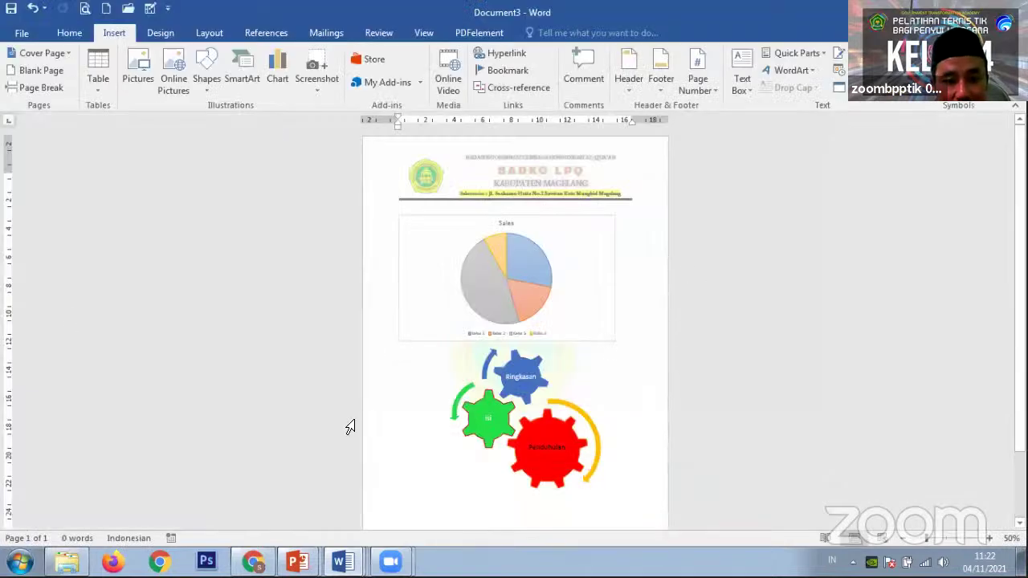
Annotate the shared screen with the text "ctrl s" beside the page and remove the annotation
{"action": "type", "text": "ctrl s"}
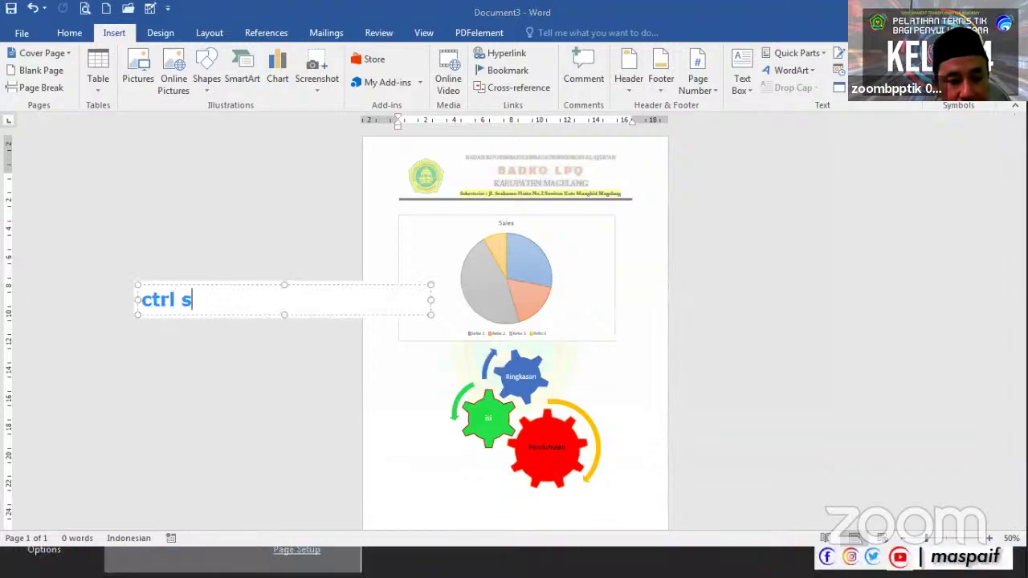
{"action": "left_click", "coordinate": [218, 241]}
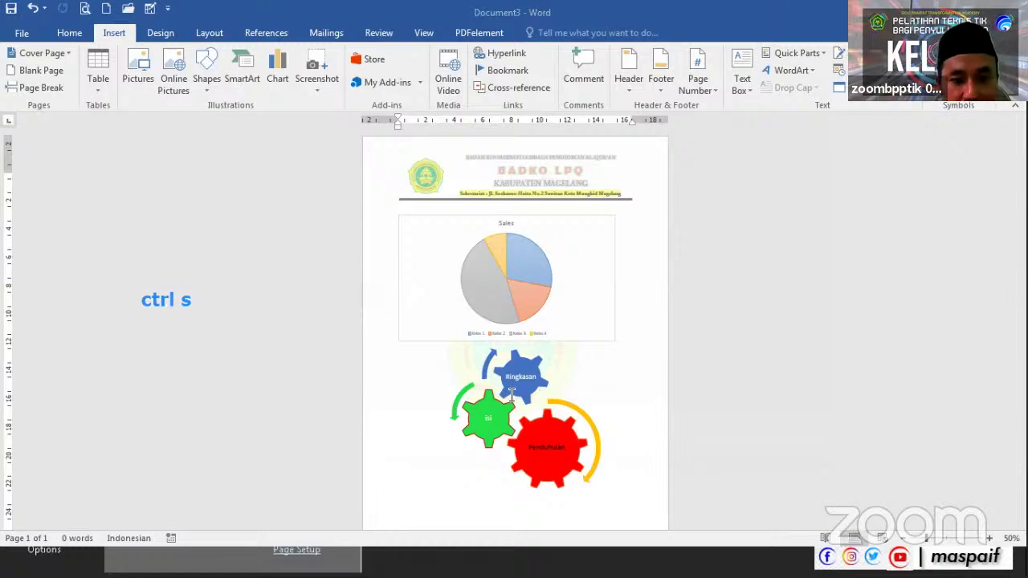
{"action": "left_click", "coordinate": [170, 291]}
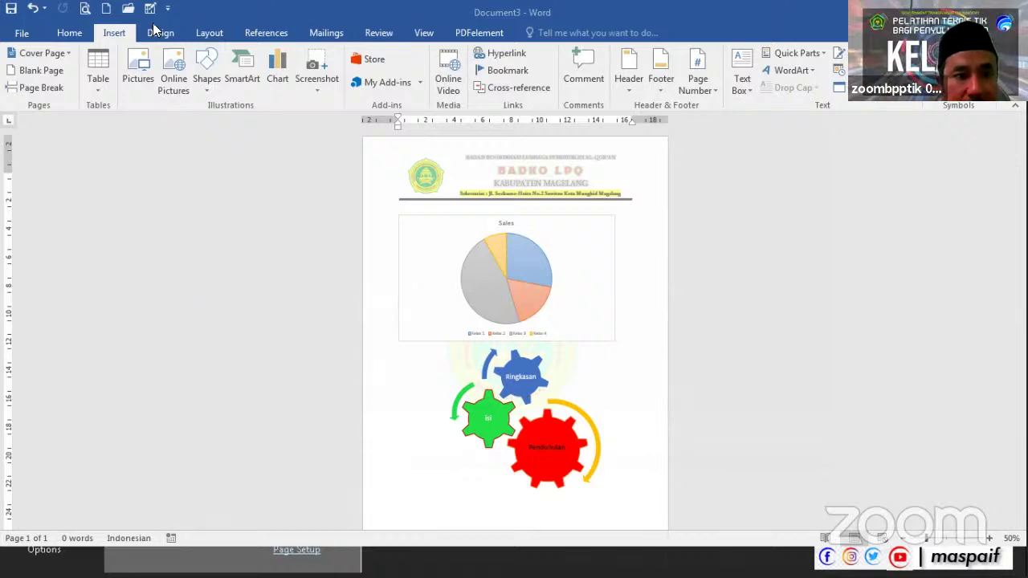
Save the document to My Documents as a Word Document named "Latihan Kop Surat TIK3"
{"action": "left_click", "coordinate": [11, 9]}
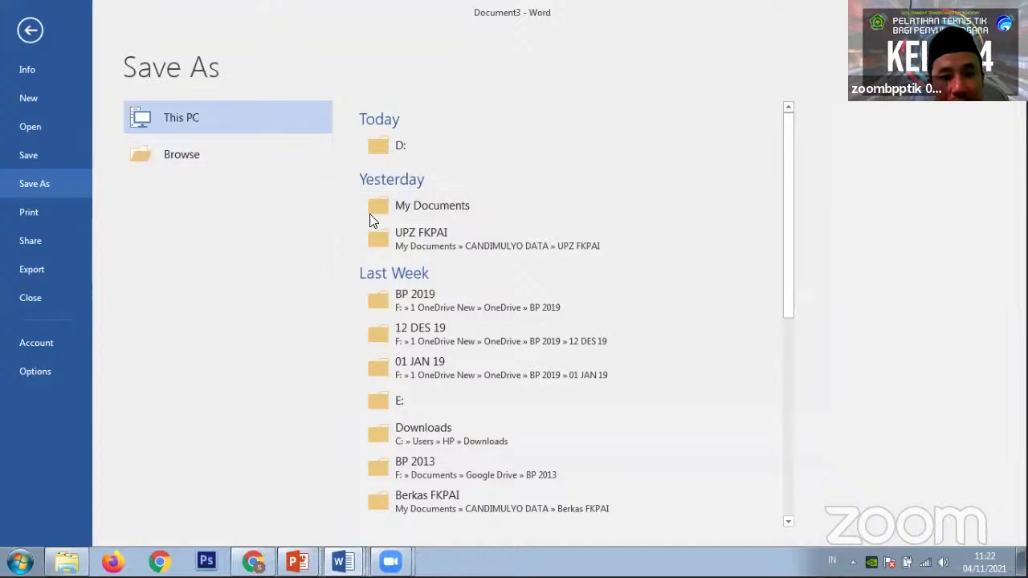
{"action": "left_click", "coordinate": [460, 202]}
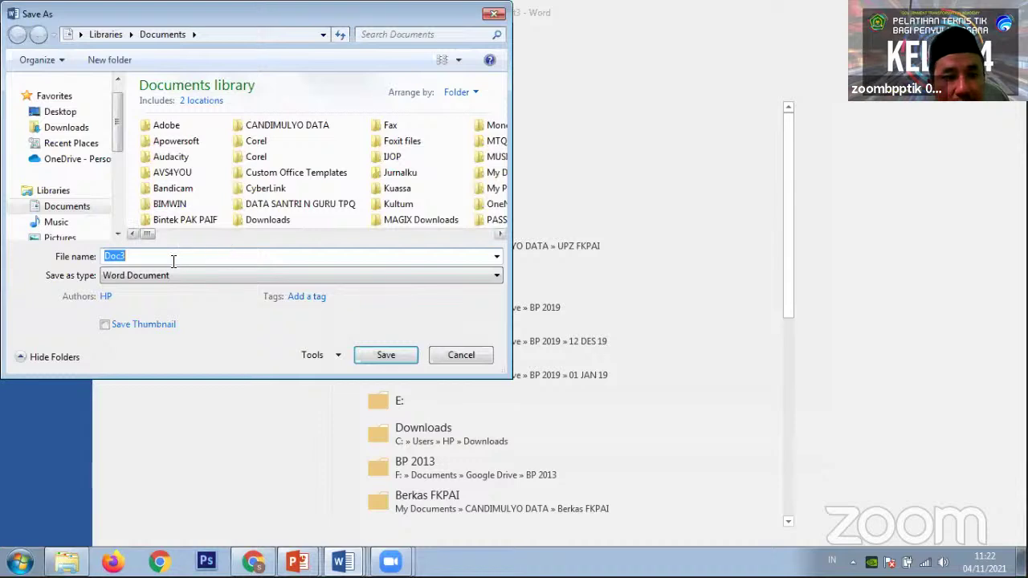
{"action": "left_click", "coordinate": [154, 256]}
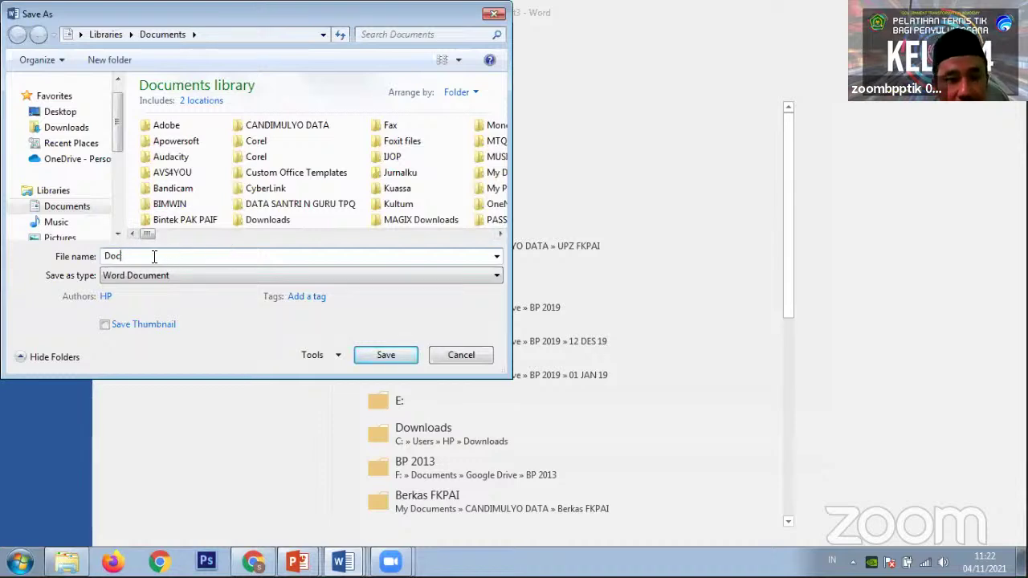
{"action": "key", "text": "BackSpace"}
{"action": "key", "text": "BackSpace"}
{"action": "key", "text": "BackSpace"}
{"action": "type", "text": "Latihan Kop Surat TIK3"}
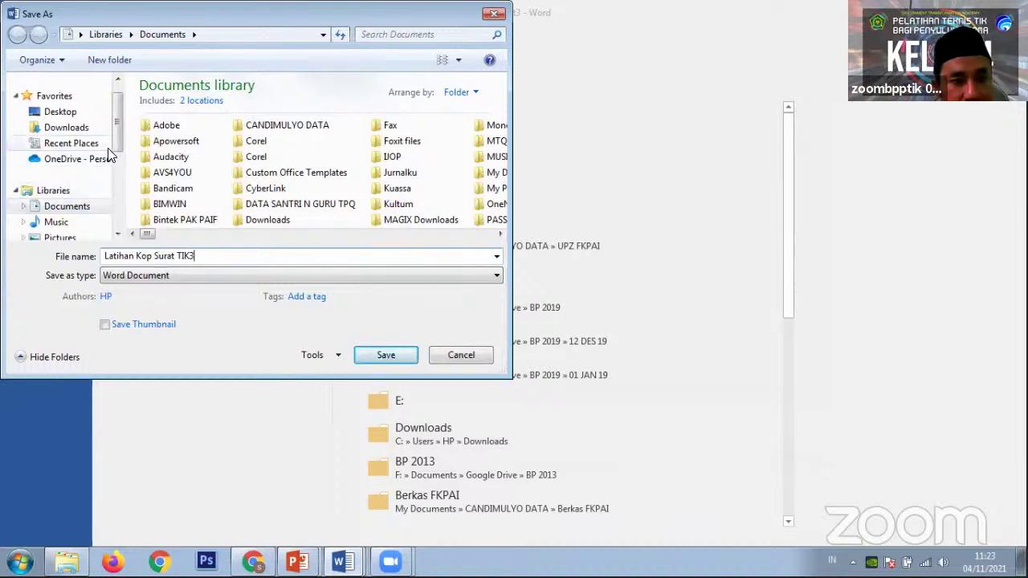
{"action": "left_click", "coordinate": [394, 357]}
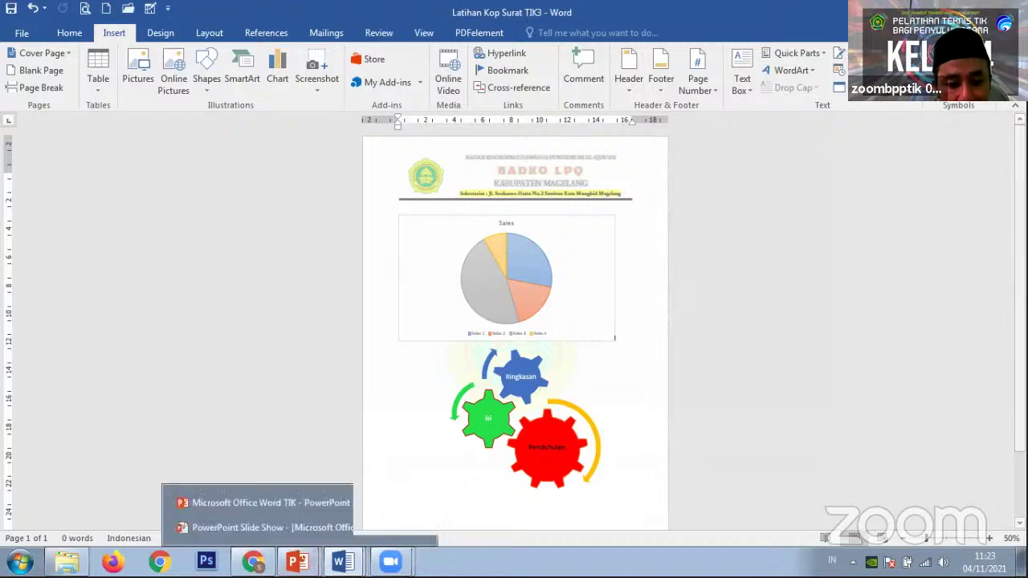
Review the file types offered for saving a copy in My Documents, including PDF, and return to the document without saving
{"action": "mouse_move", "coordinate": [297, 560]}
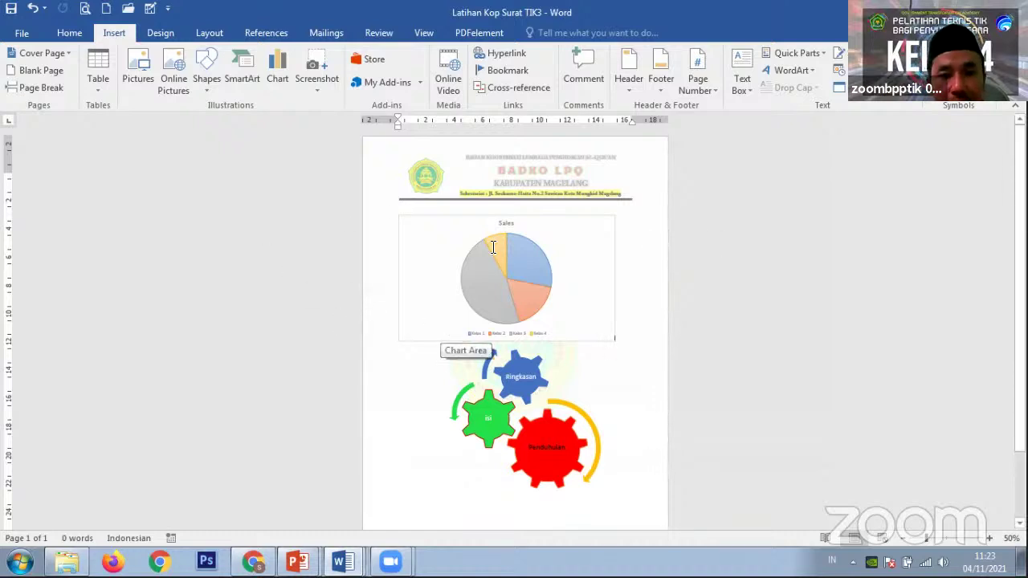
{"action": "left_click", "coordinate": [22, 34]}
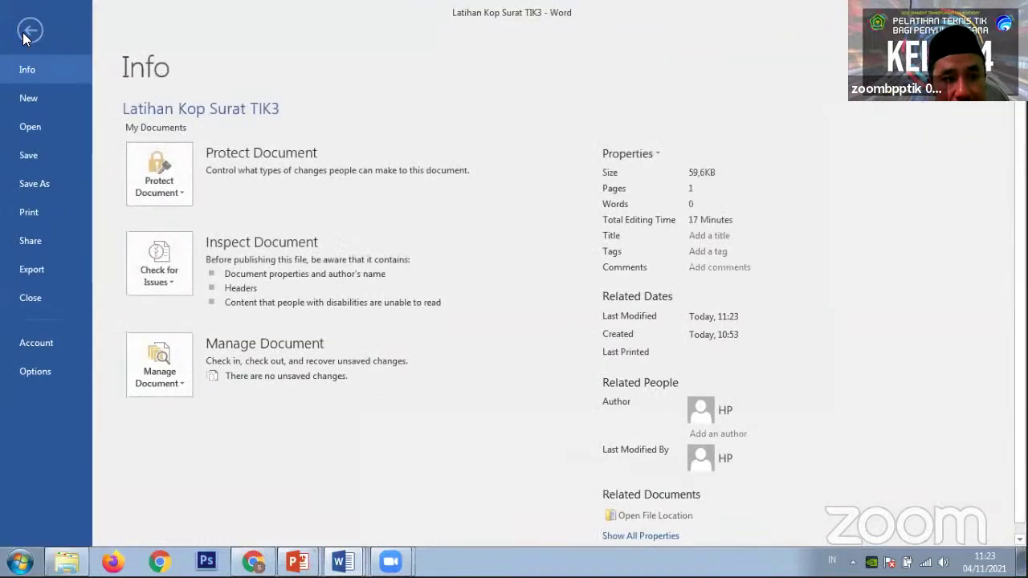
{"action": "left_click", "coordinate": [45, 185]}
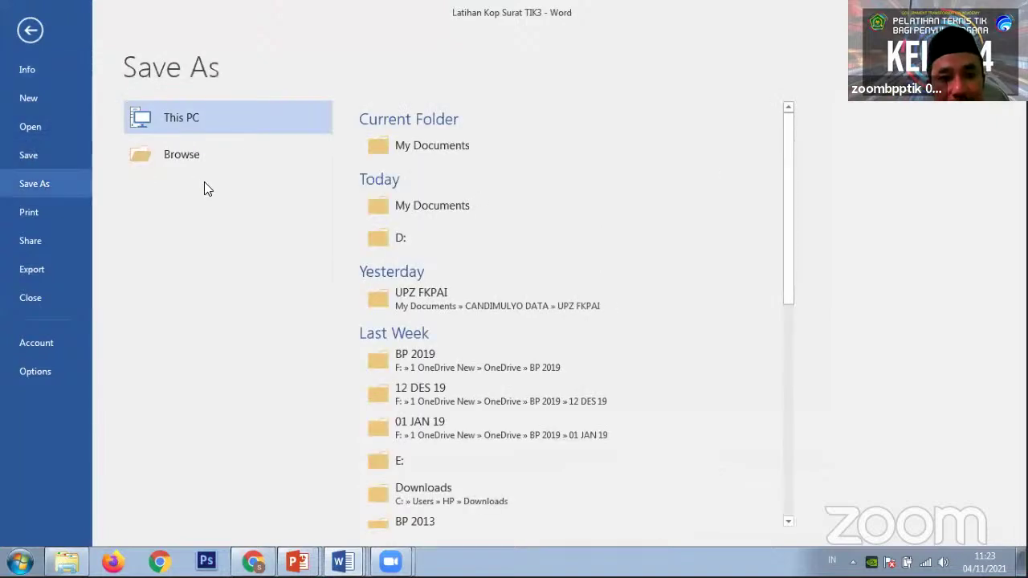
{"action": "left_click", "coordinate": [443, 148]}
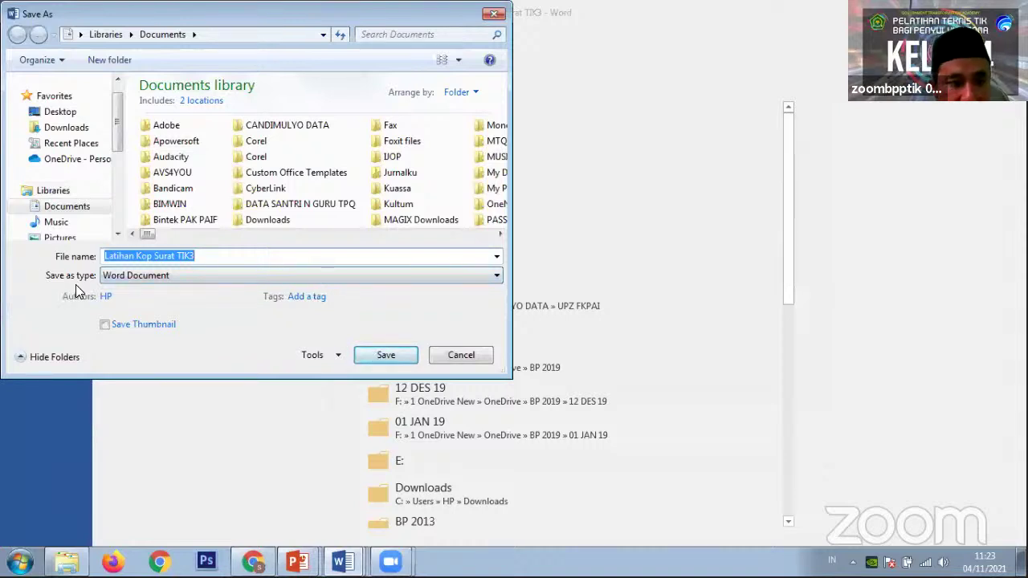
{"action": "left_click", "coordinate": [147, 278]}
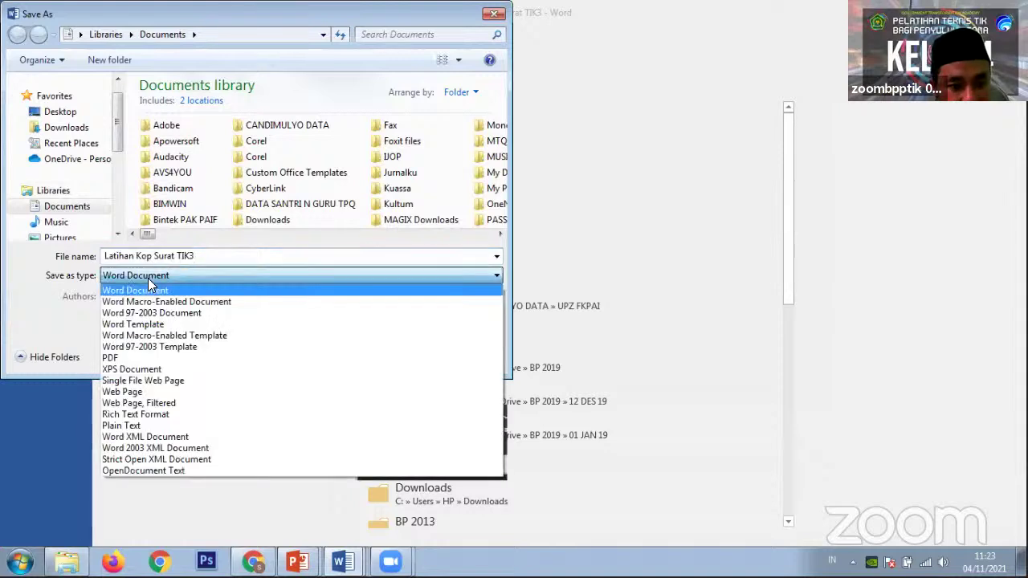
{"action": "left_click", "coordinate": [115, 358]}
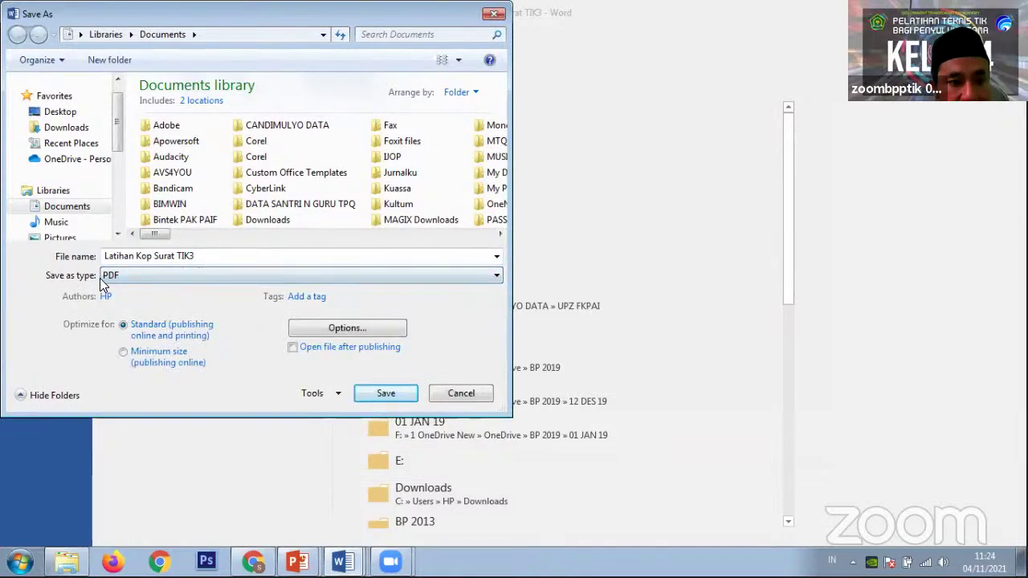
{"action": "left_click", "coordinate": [127, 277]}
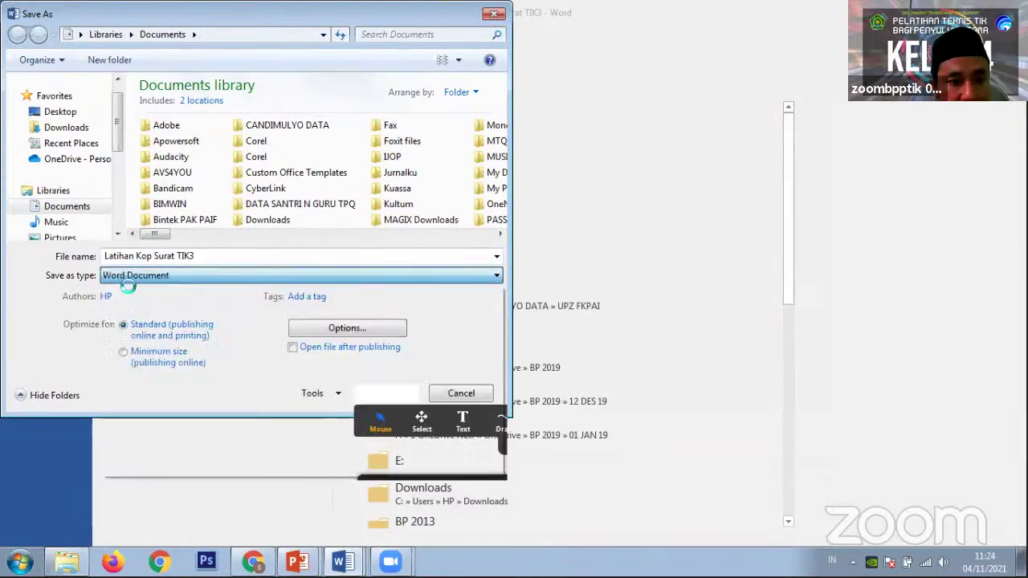
{"action": "left_click", "coordinate": [130, 287]}
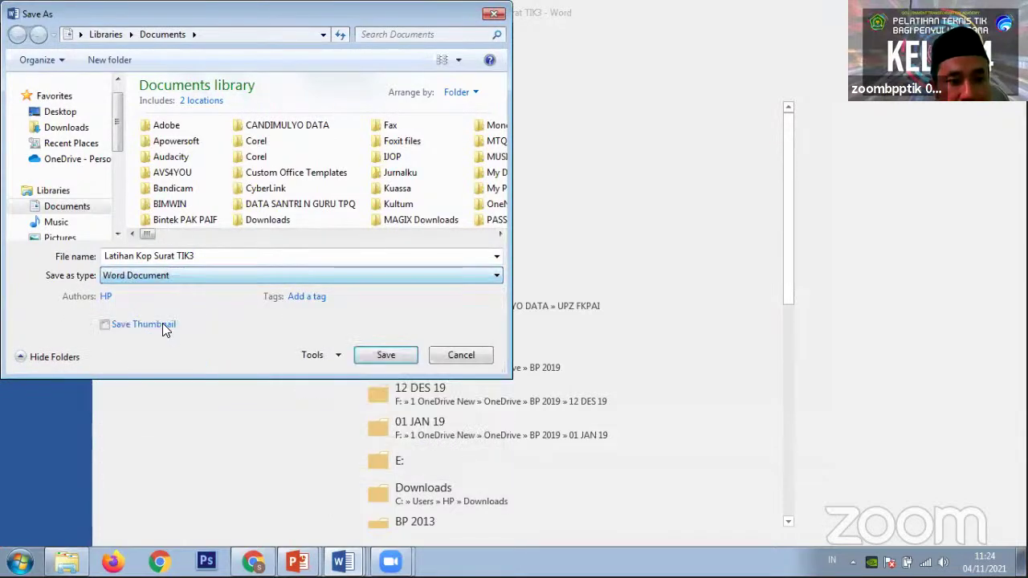
{"action": "left_click", "coordinate": [245, 273]}
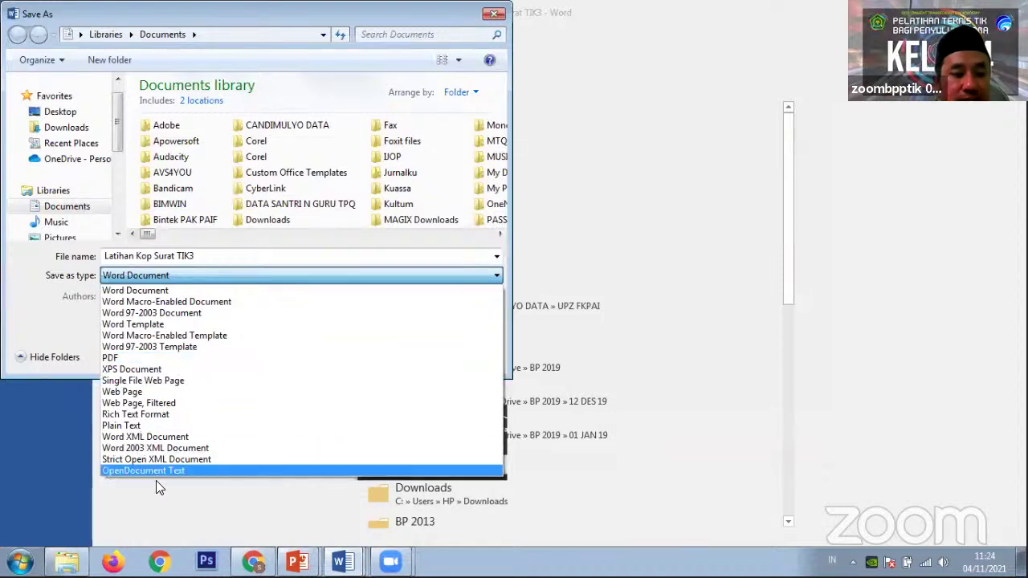
{"action": "left_click", "coordinate": [170, 514]}
{"action": "left_click", "coordinate": [462, 353]}
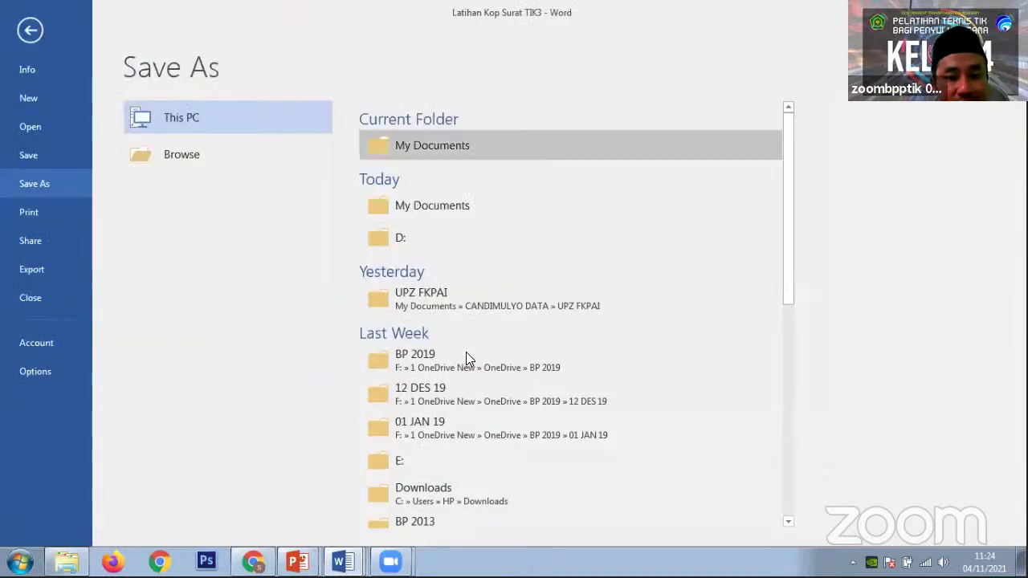
{"action": "left_click", "coordinate": [32, 31]}
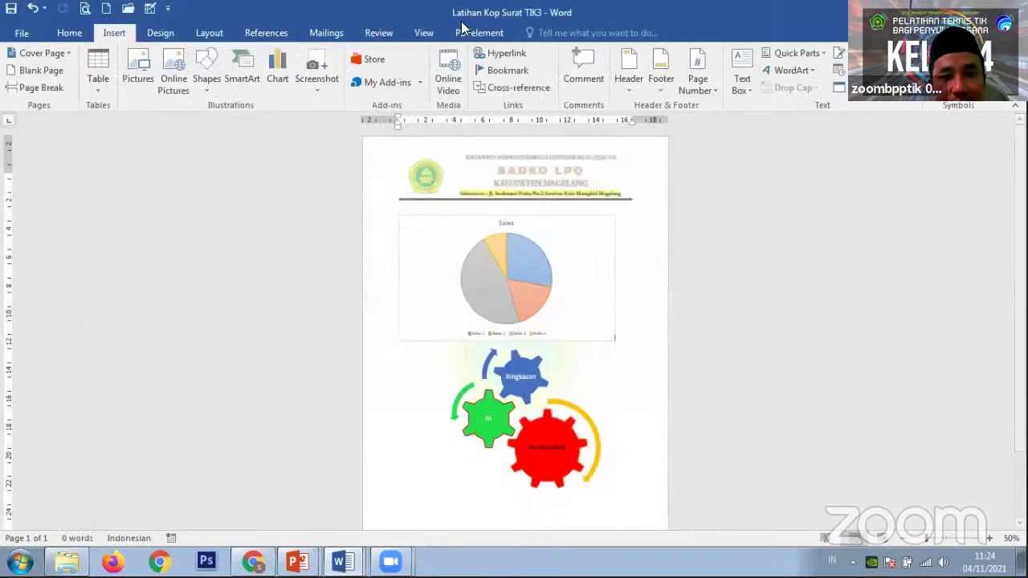
Save a PDF copy of the document to My Documents under the name "Latihan Kop Surat TIK3", optimized for Standard publishing
{"action": "left_click", "coordinate": [21, 36]}
{"action": "left_click", "coordinate": [37, 185]}
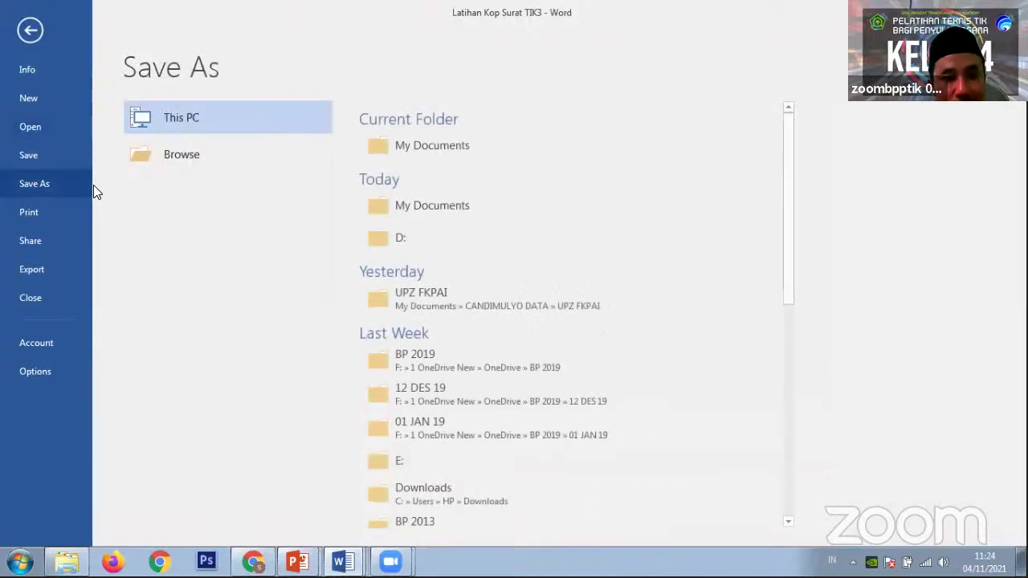
{"action": "left_click", "coordinate": [425, 149]}
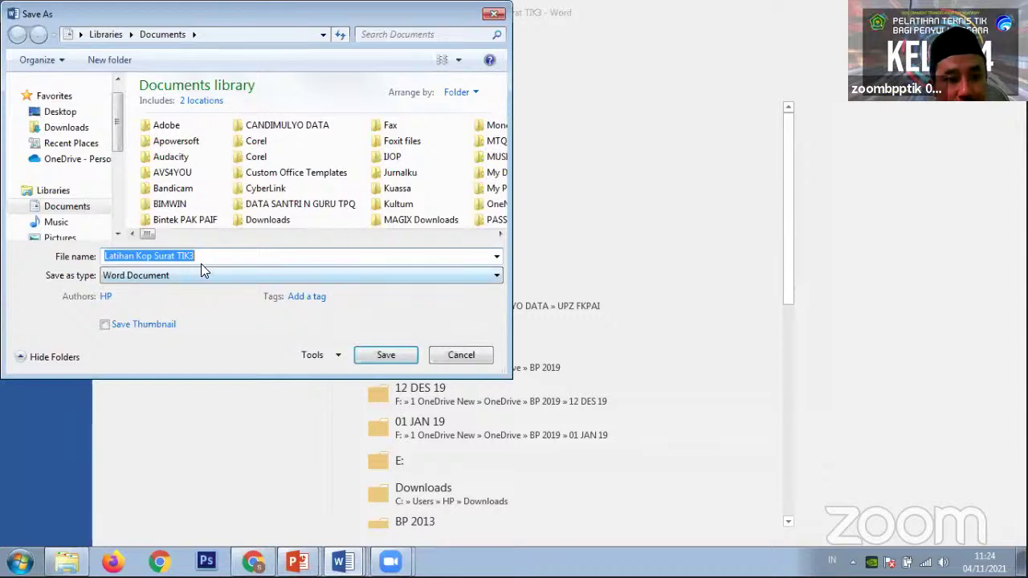
{"action": "left_click", "coordinate": [195, 275]}
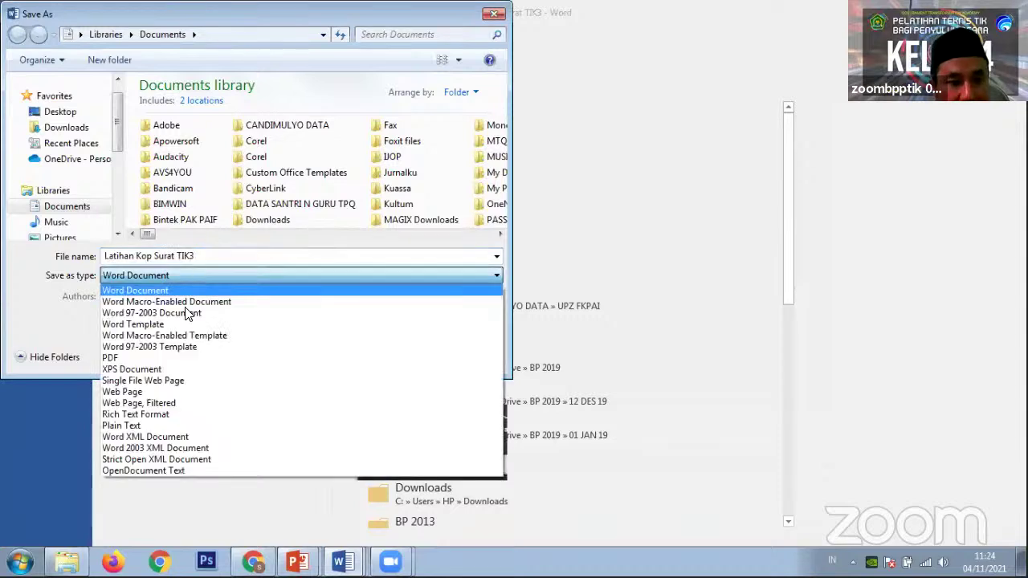
{"action": "left_click", "coordinate": [167, 357]}
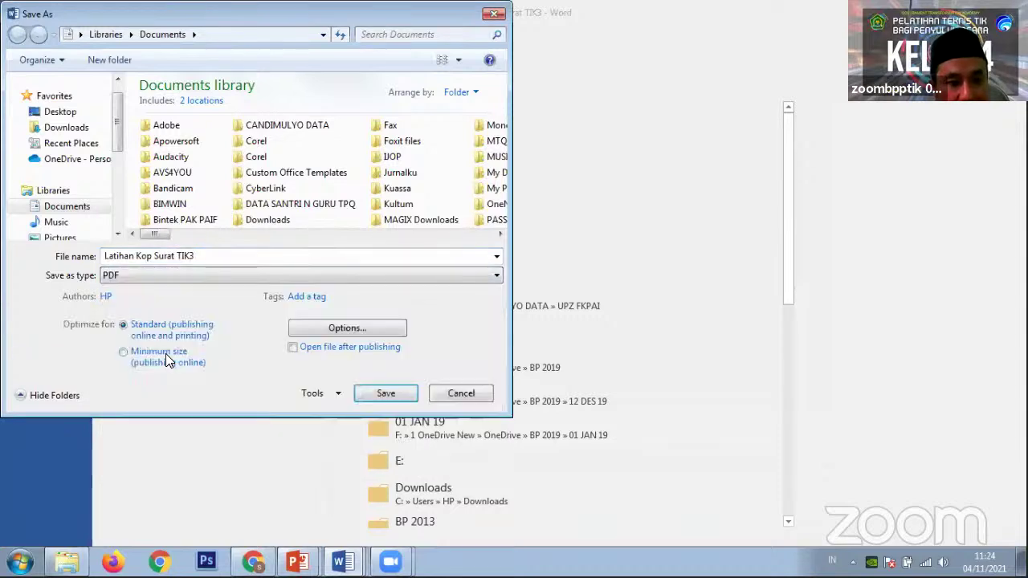
{"action": "left_click", "coordinate": [383, 395]}
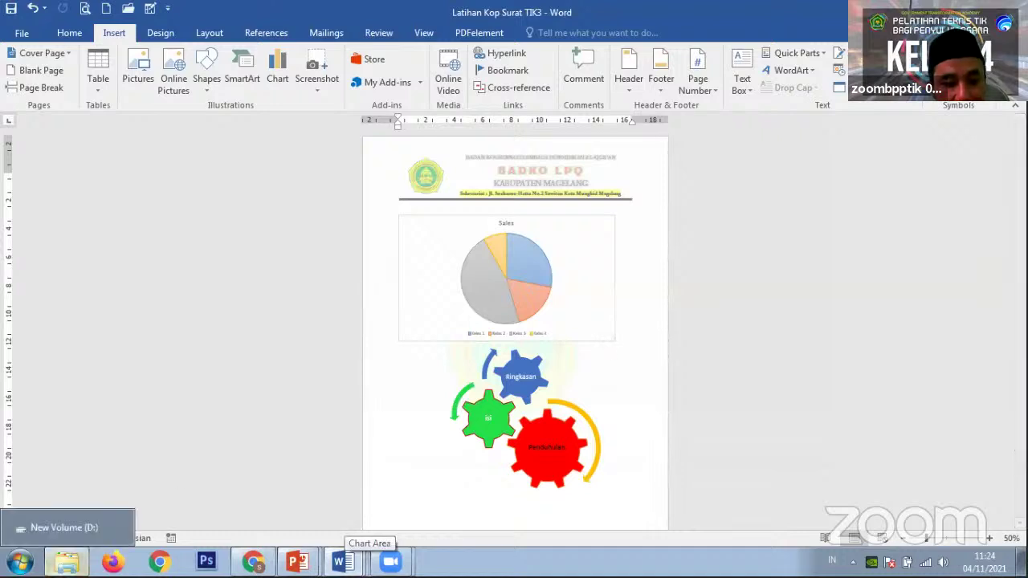
Switch to Windows Explorer, open the Documents library and look for the saved "Latihan Kop Surat TIK3" files
{"action": "left_click", "coordinate": [68, 562]}
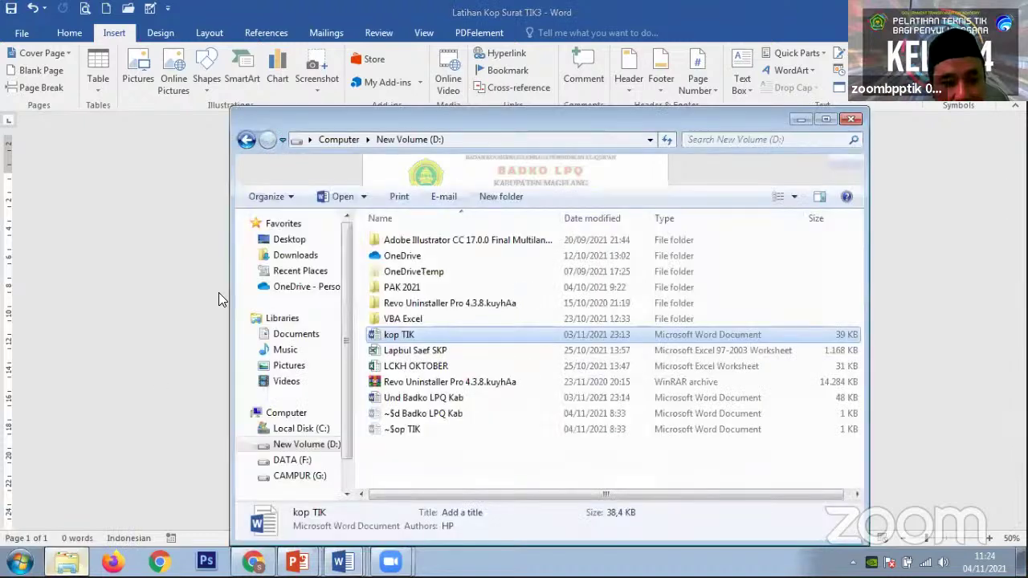
{"action": "left_click", "coordinate": [295, 334]}
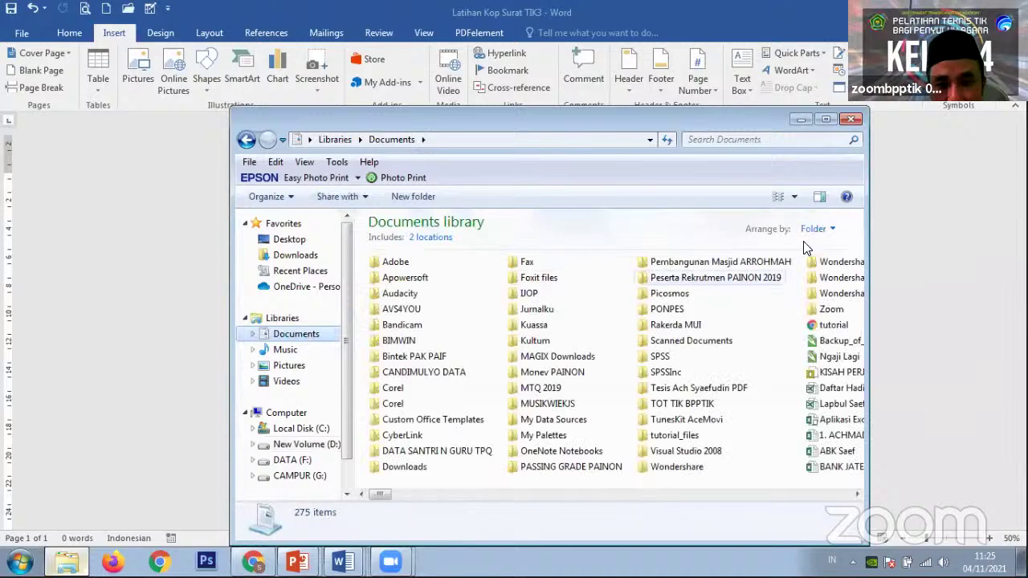
{"action": "left_click_drag", "start_coordinate": [750, 117], "coordinate": [560, 32]}
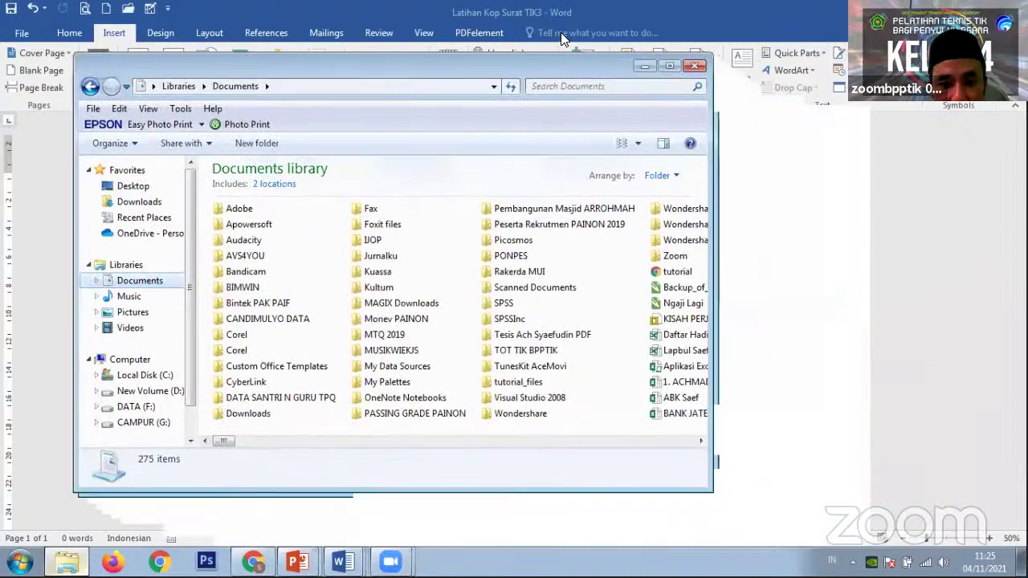
{"action": "left_click_drag", "start_coordinate": [198, 408], "coordinate": [349, 409]}
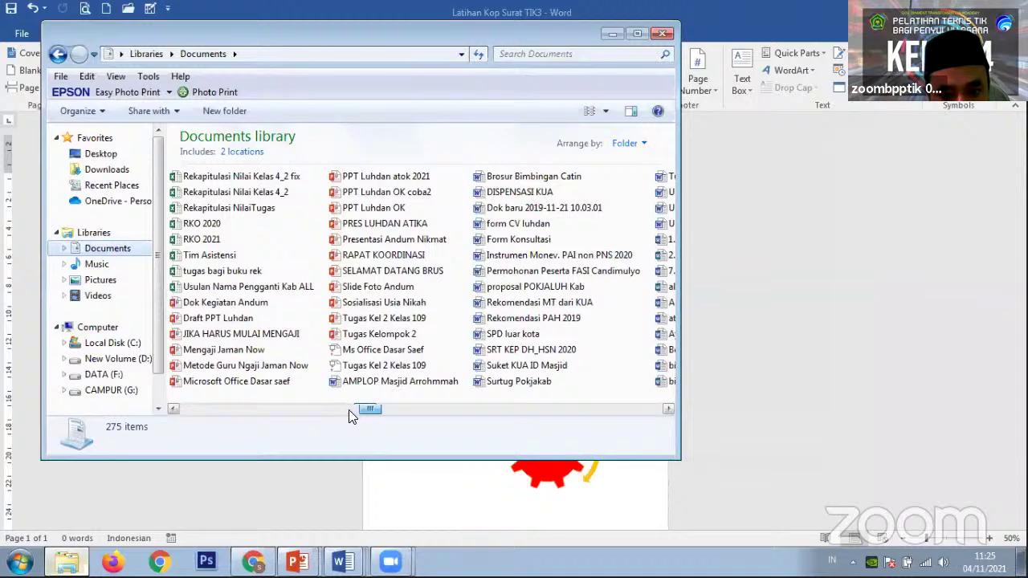
{"action": "scroll", "coordinate": [349, 409], "scroll_direction": "down", "scroll_amount": 2}
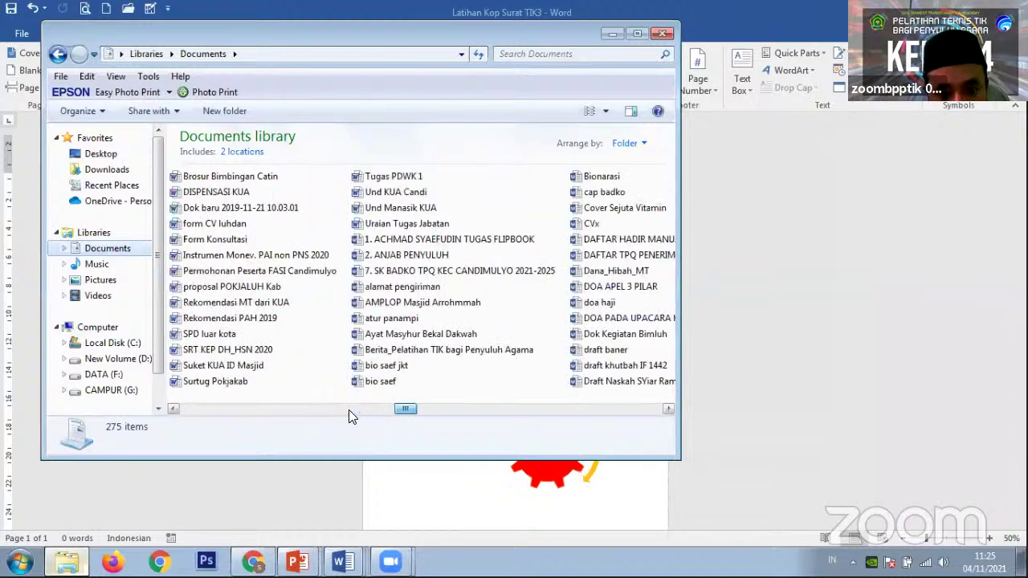
{"action": "scroll", "coordinate": [348, 409], "scroll_direction": "down", "scroll_amount": 4}
{"action": "scroll", "coordinate": [349, 416], "scroll_direction": "up", "scroll_amount": 1}
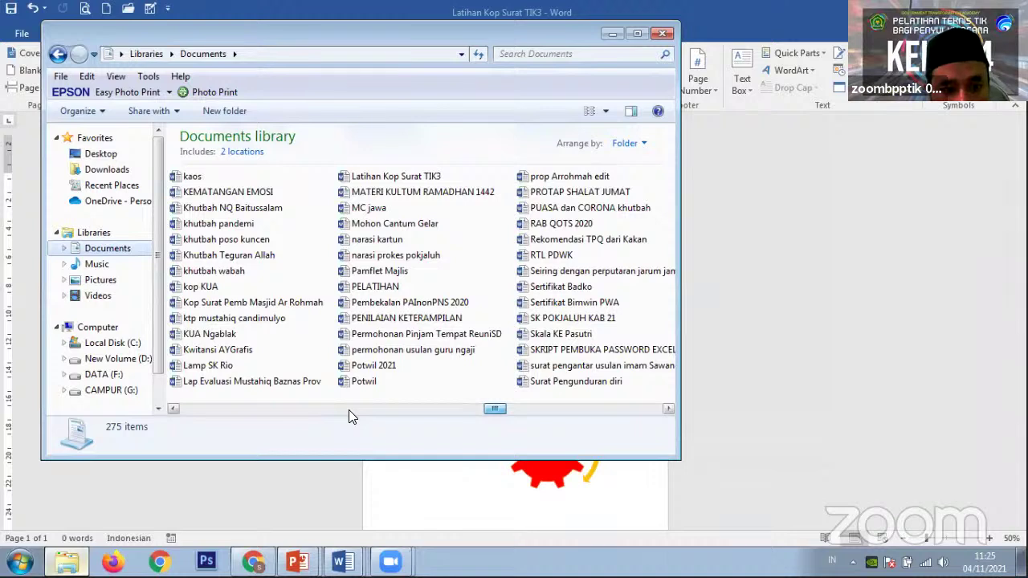
{"action": "right_click", "coordinate": [658, 182]}
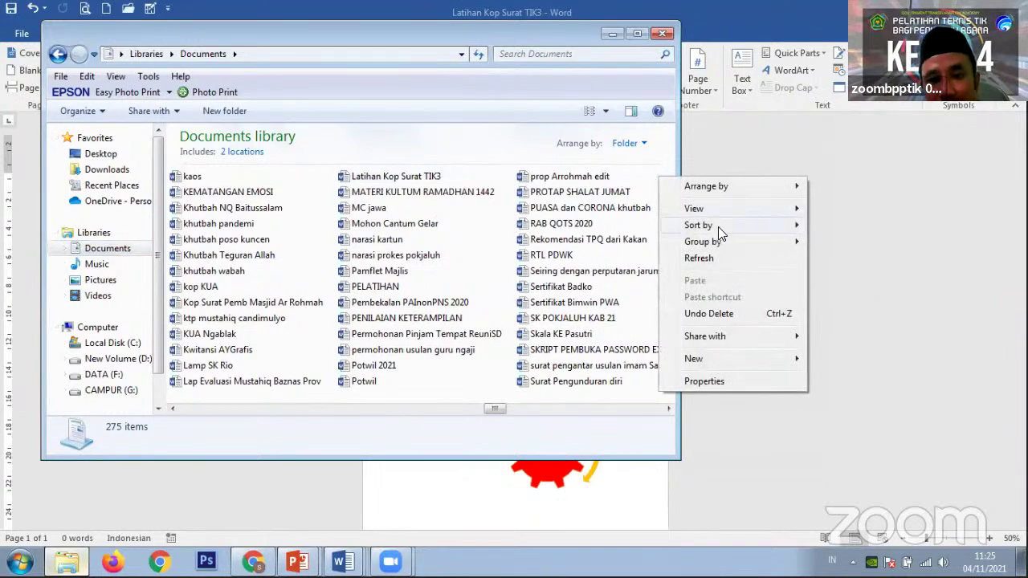
{"action": "mouse_move", "coordinate": [719, 228]}
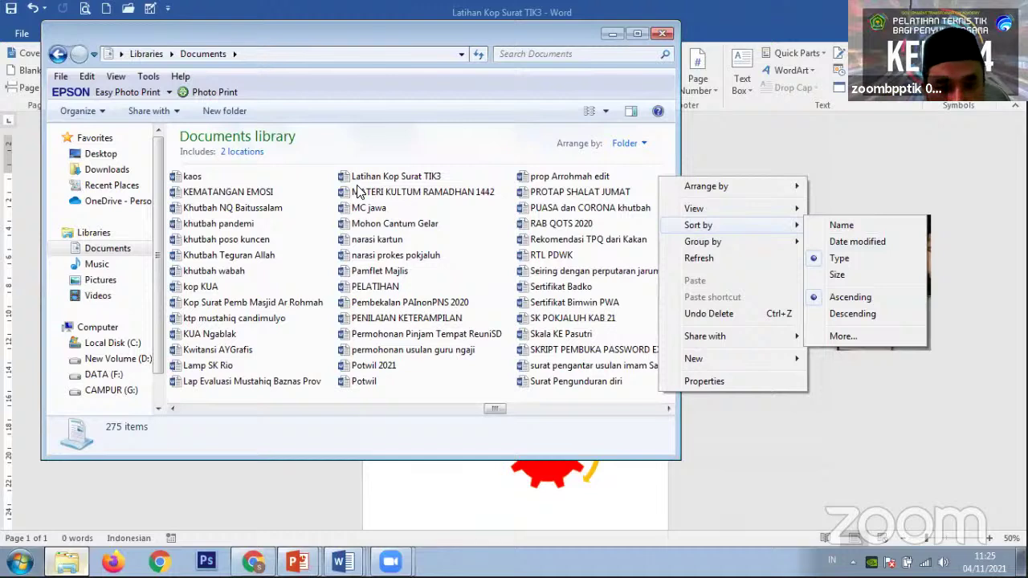
{"action": "left_click", "coordinate": [222, 177]}
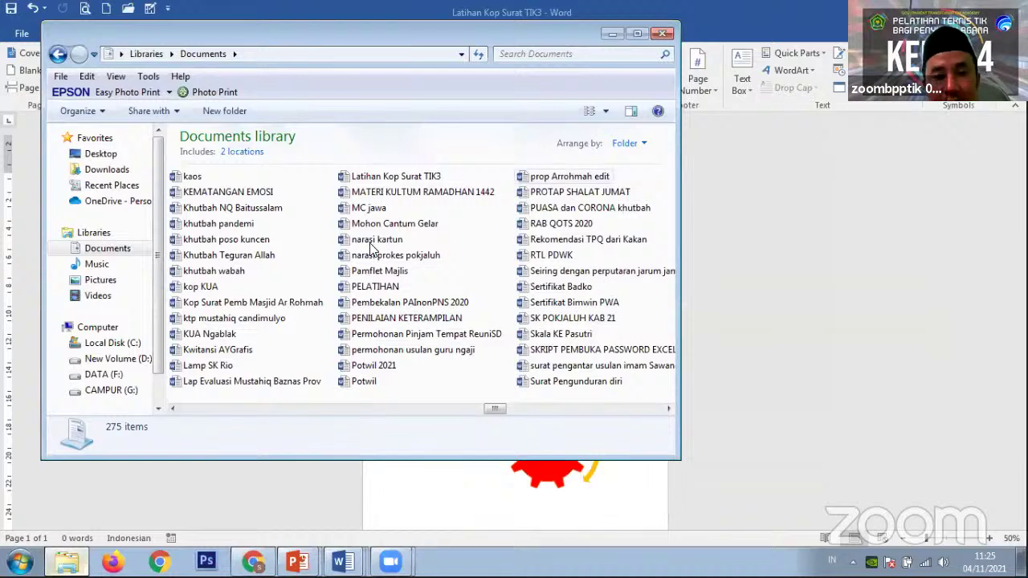
{"action": "right_click", "coordinate": [652, 180]}
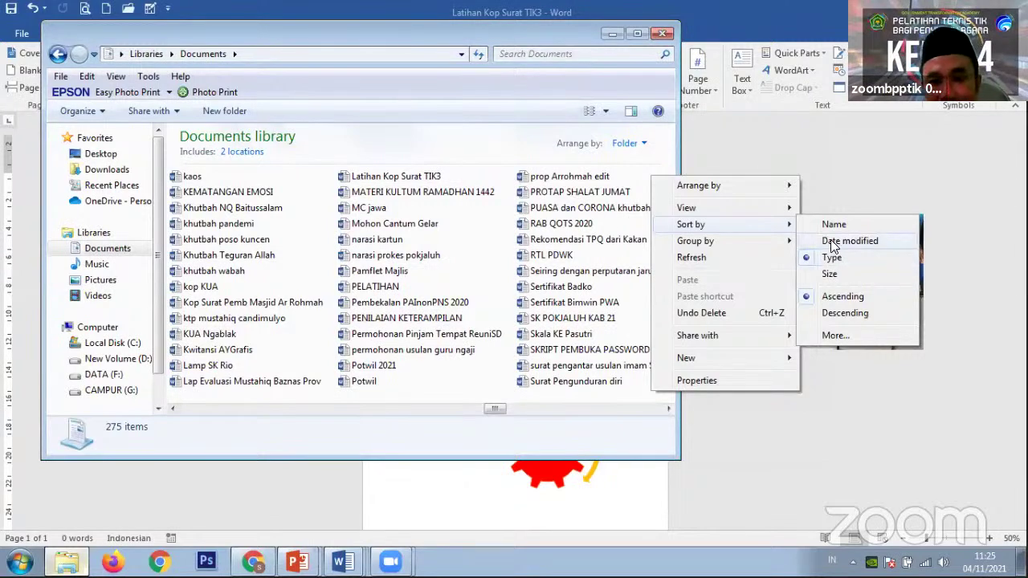
{"action": "left_click", "coordinate": [740, 137]}
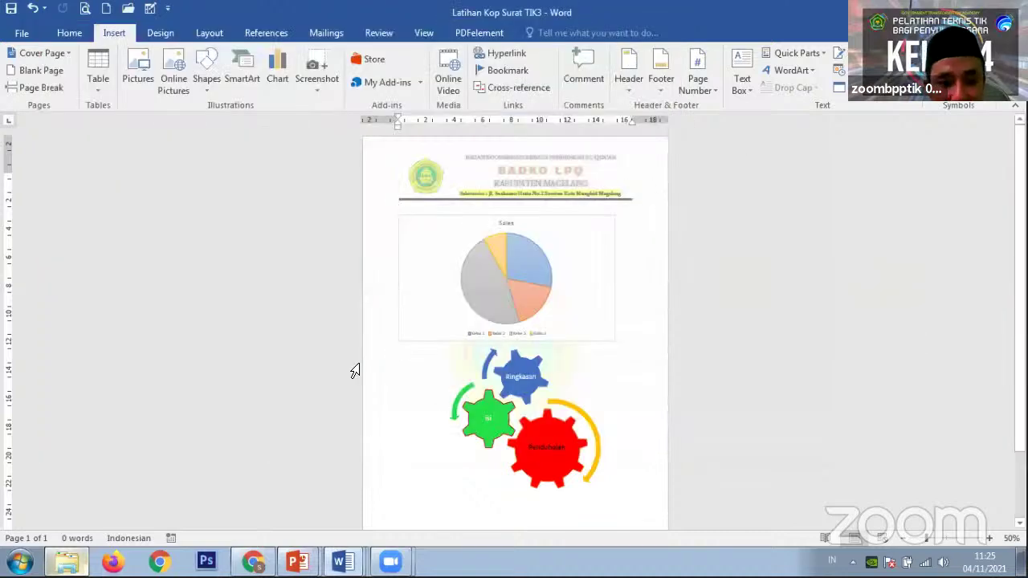
Return to the Documents library in Windows Explorer and sort its contents by date modified
{"action": "key", "text": "alt+Tab"}
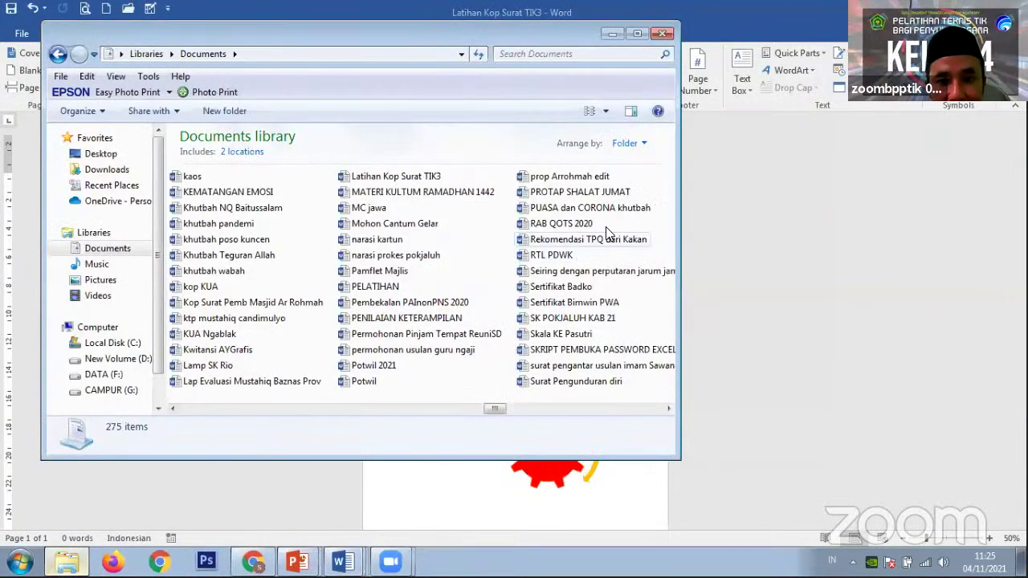
{"action": "right_click", "coordinate": [662, 203]}
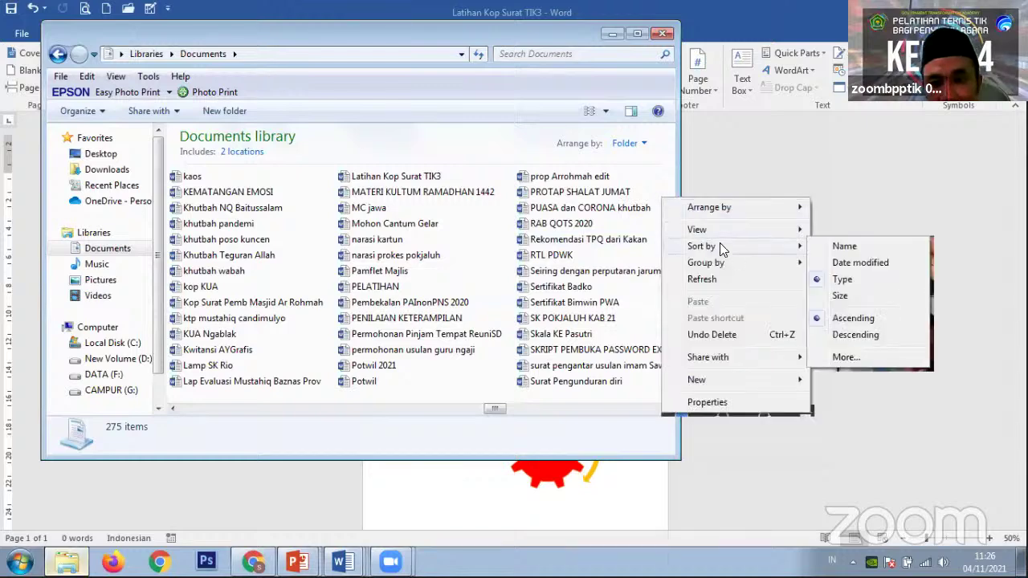
{"action": "left_click", "coordinate": [827, 263]}
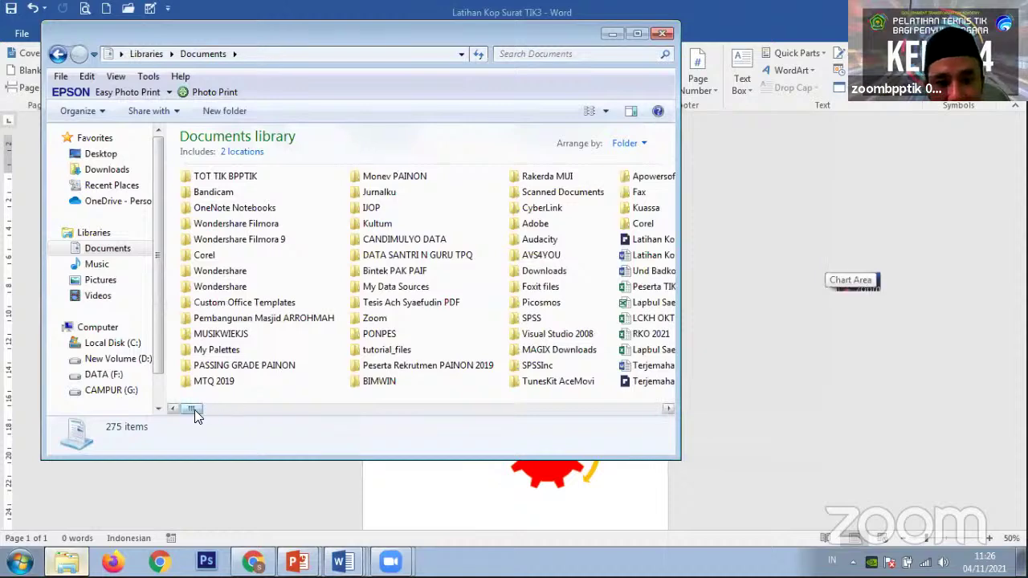
Locate the "Latihan Kop Surat TIK3" files in the Documents library and check the library's sort options without changing them
{"action": "left_click_drag", "start_coordinate": [205, 411], "coordinate": [249, 407]}
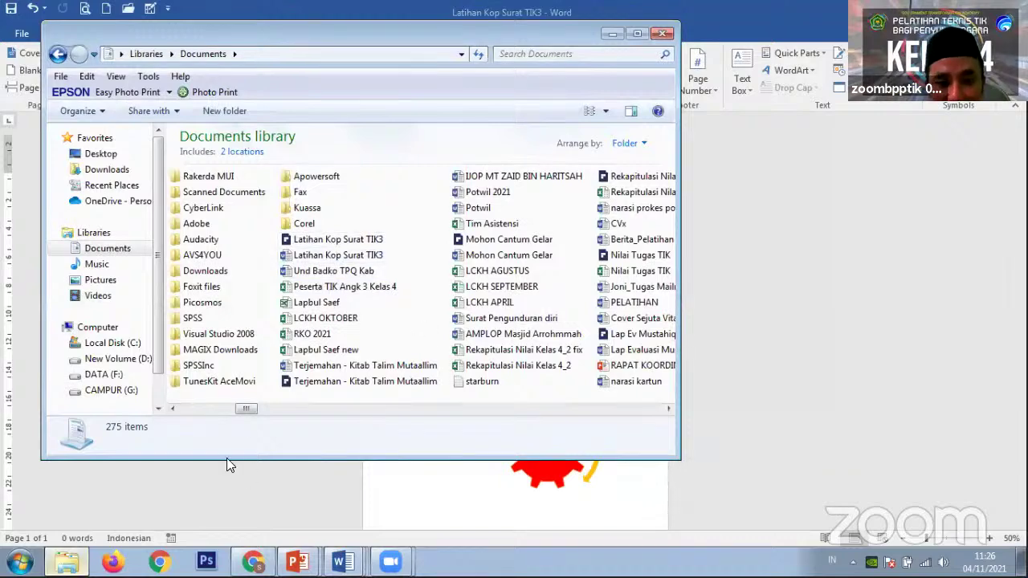
{"action": "left_click_drag", "start_coordinate": [243, 409], "coordinate": [217, 406]}
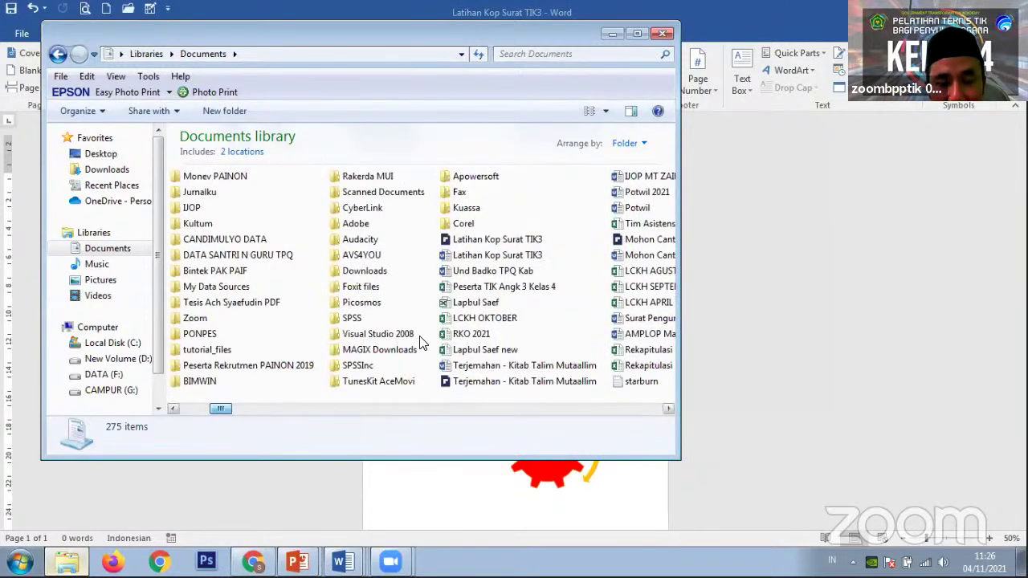
{"action": "right_click", "coordinate": [561, 201]}
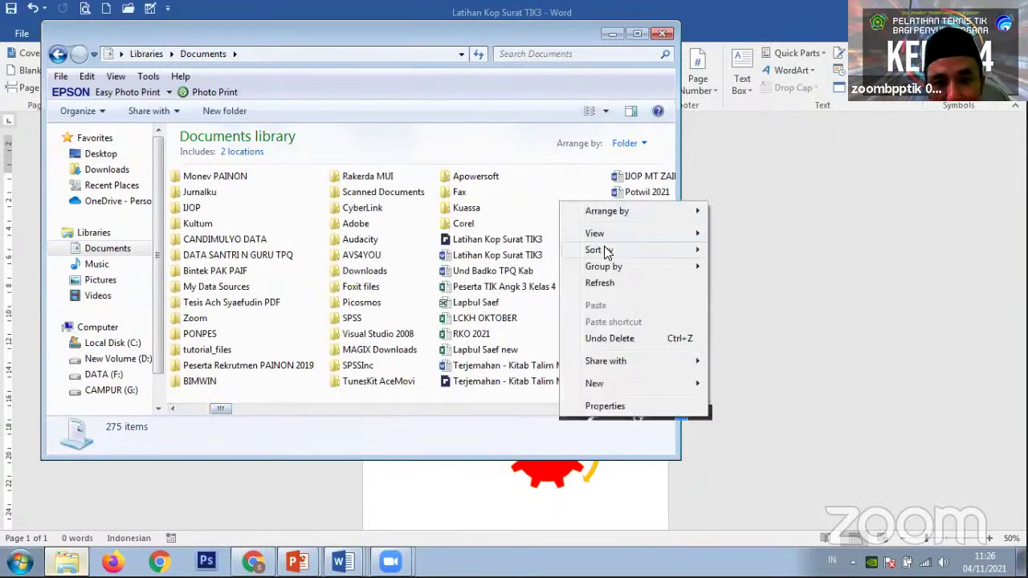
{"action": "mouse_move", "coordinate": [608, 252]}
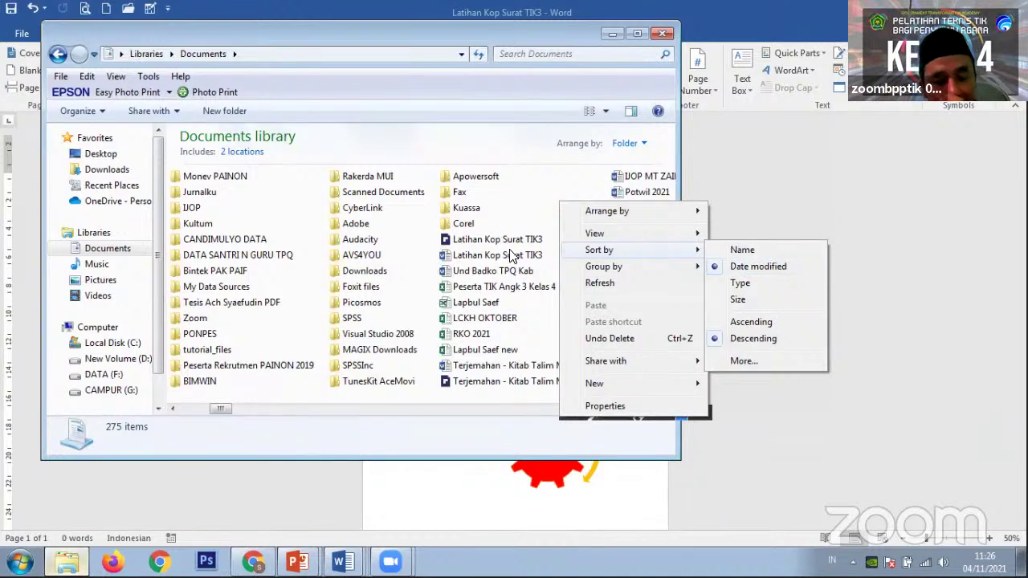
{"action": "left_click", "coordinate": [511, 223]}
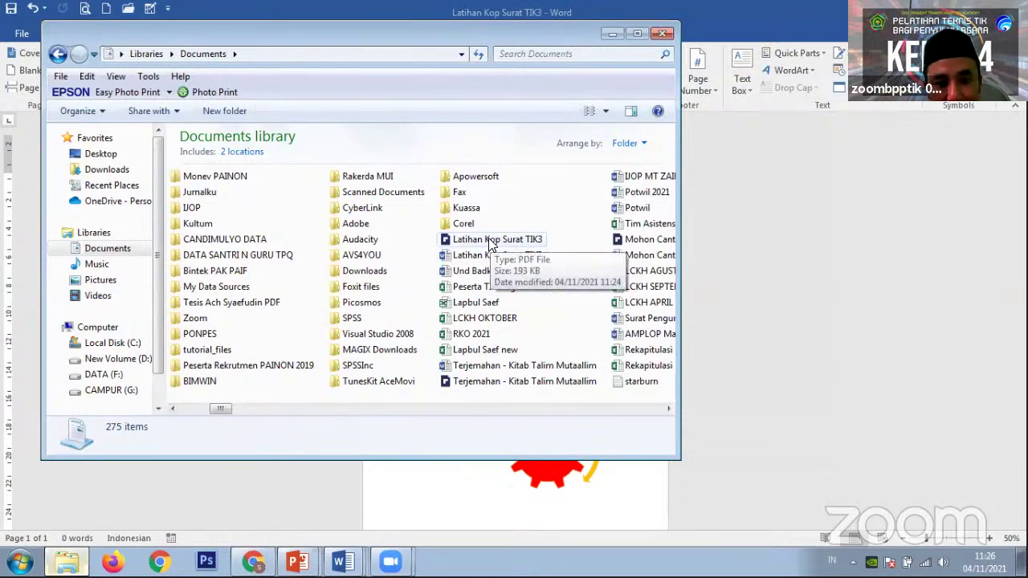
Open the PDF version of "Latihan Kop Surat TIK3" from the Documents library in PDFelement and close the Explorer window
{"action": "left_click", "coordinate": [492, 241]}
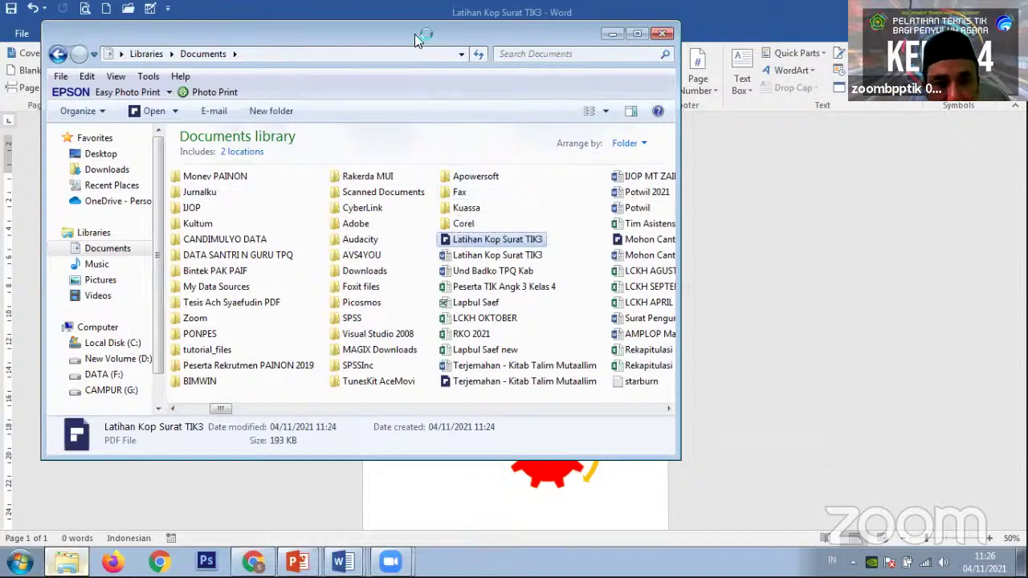
{"action": "left_click_drag", "start_coordinate": [386, 38], "coordinate": [355, 38]}
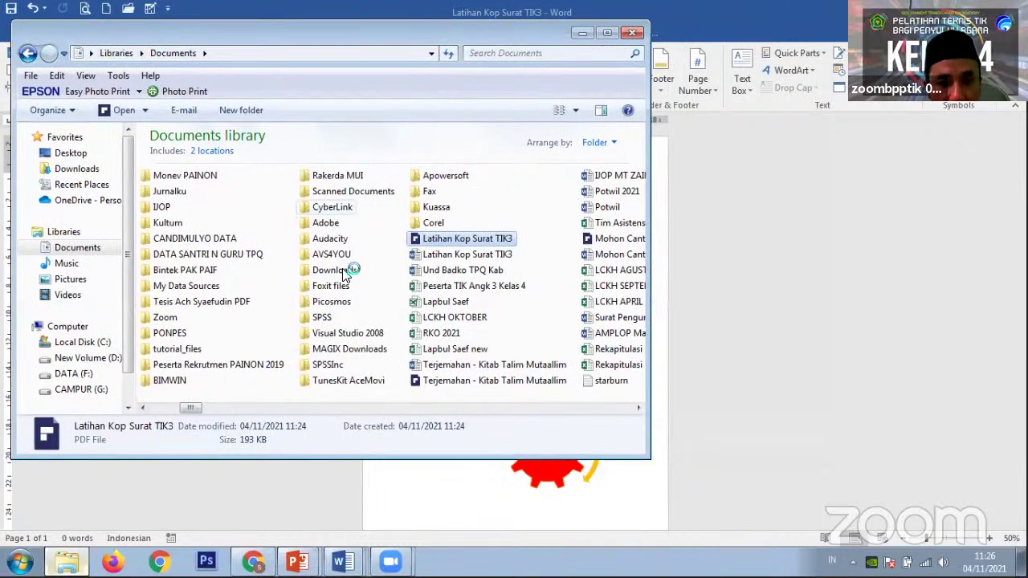
{"action": "double_click", "coordinate": [466, 242]}
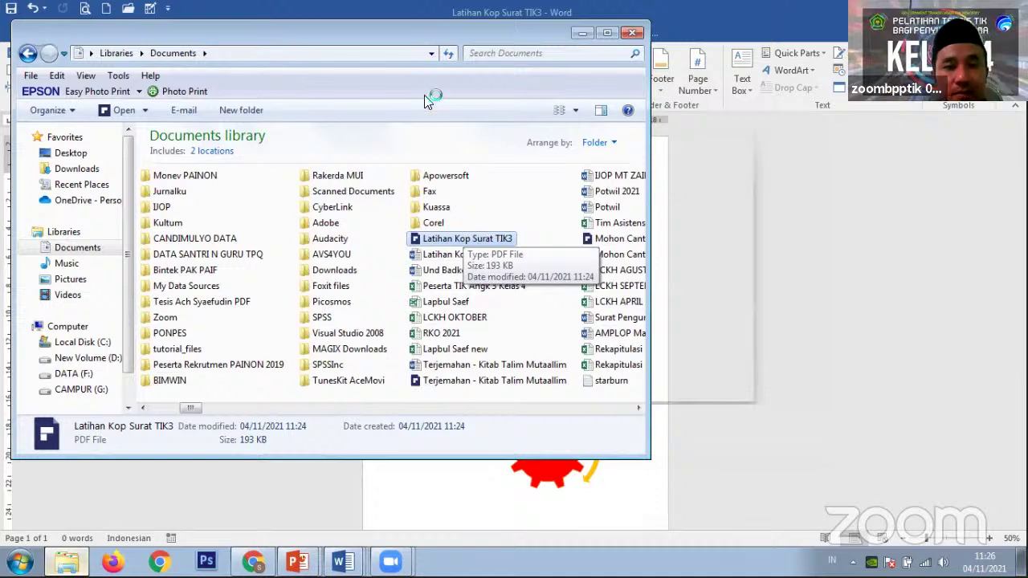
{"action": "left_click_drag", "start_coordinate": [398, 30], "coordinate": [124, 75]}
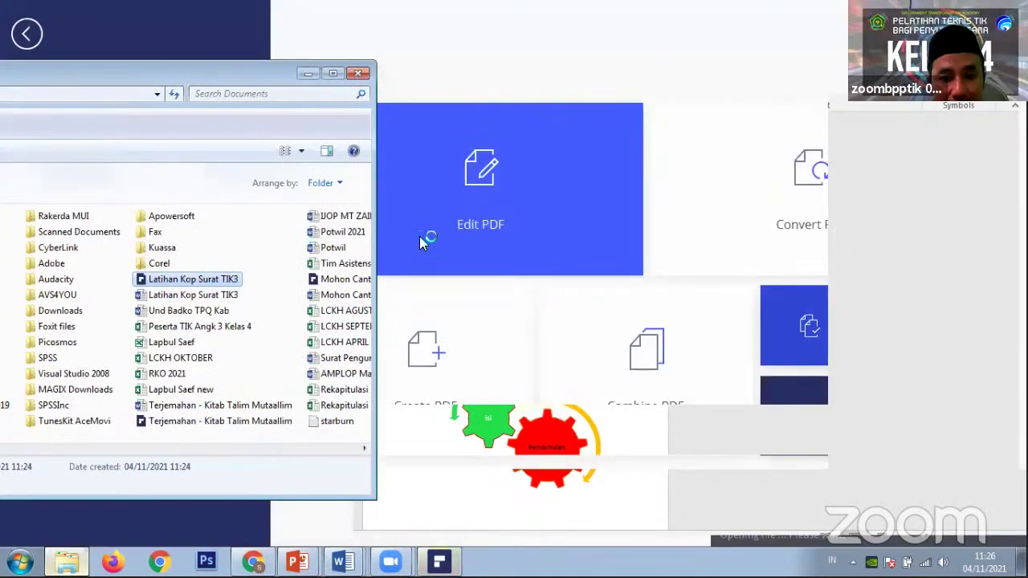
{"action": "left_click", "coordinate": [358, 73]}
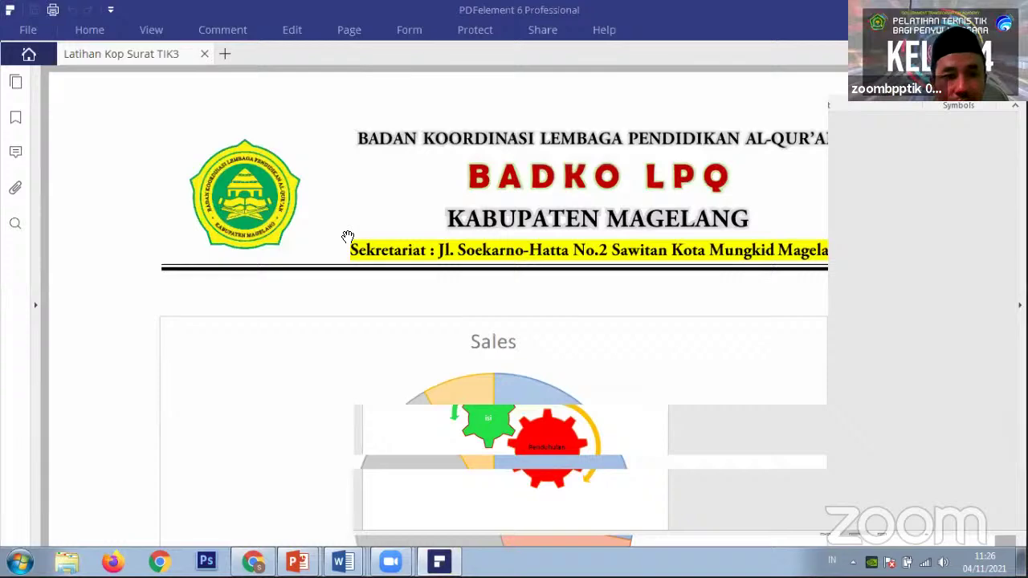
Zoom the PDF out to whole-page size and examine its letterhead, pie chart and gear diagram
{"action": "scroll", "coordinate": [348, 237], "scroll_direction": "down", "scroll_amount": 4}
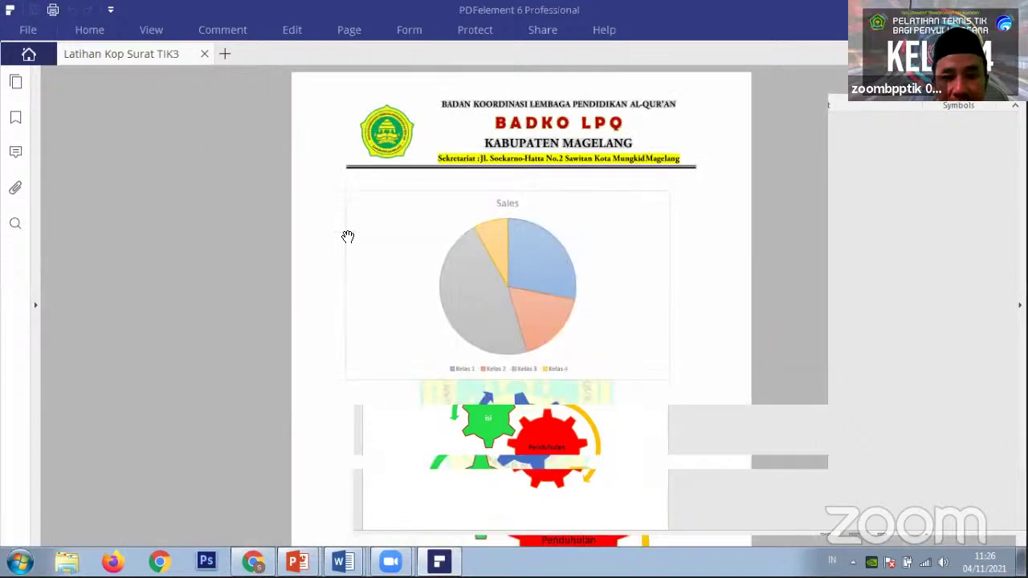
{"action": "scroll", "coordinate": [348, 237], "scroll_direction": "down", "scroll_amount": 2}
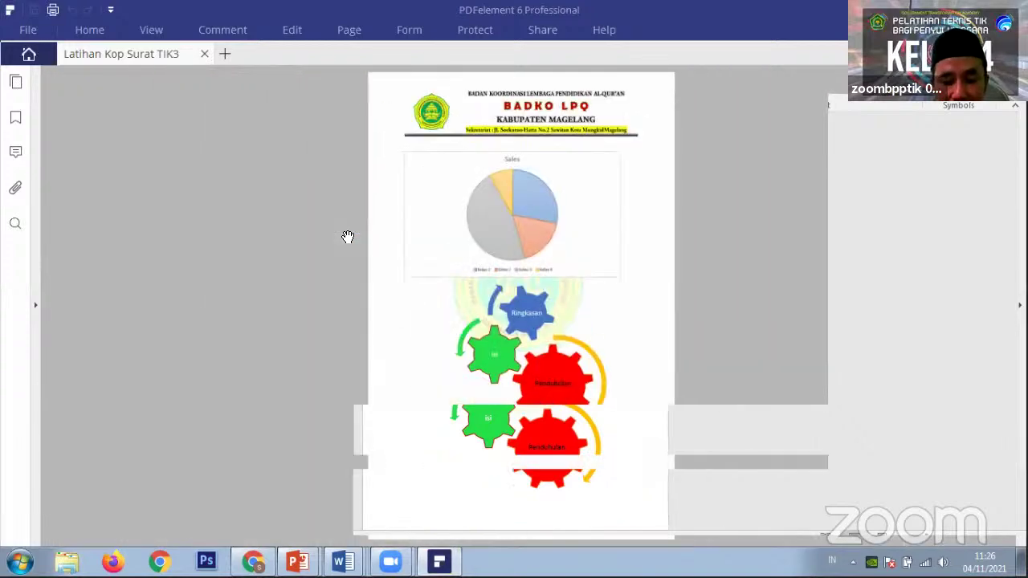
{"action": "scroll", "coordinate": [348, 237], "scroll_direction": "down", "scroll_amount": 2}
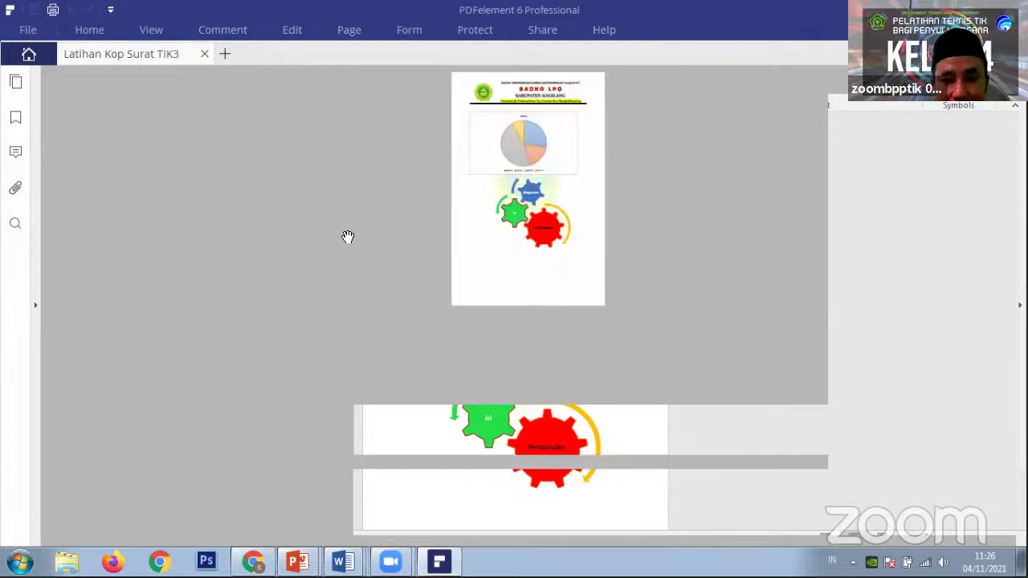
{"action": "scroll", "coordinate": [347, 237], "scroll_direction": "up", "scroll_amount": 2}
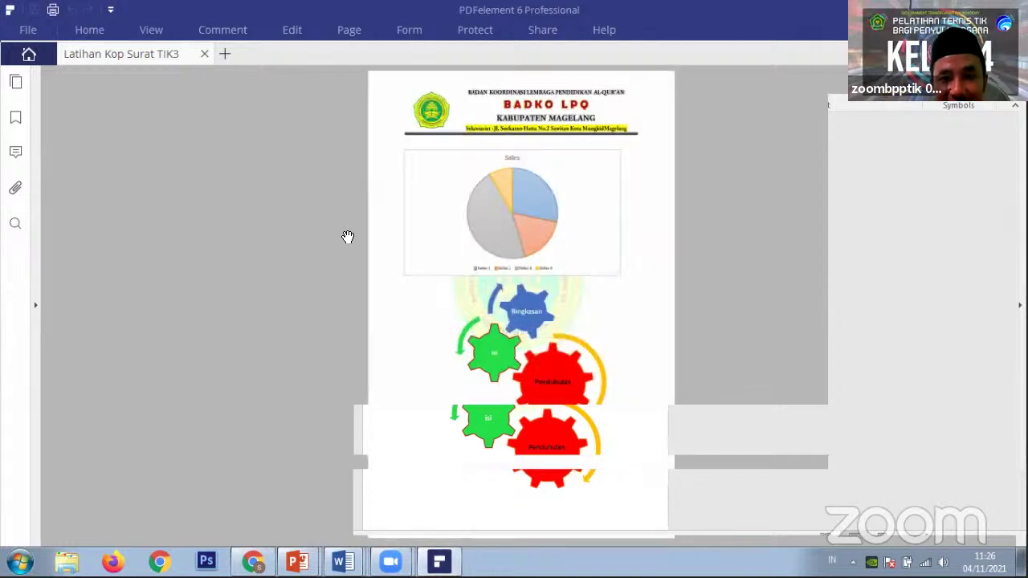